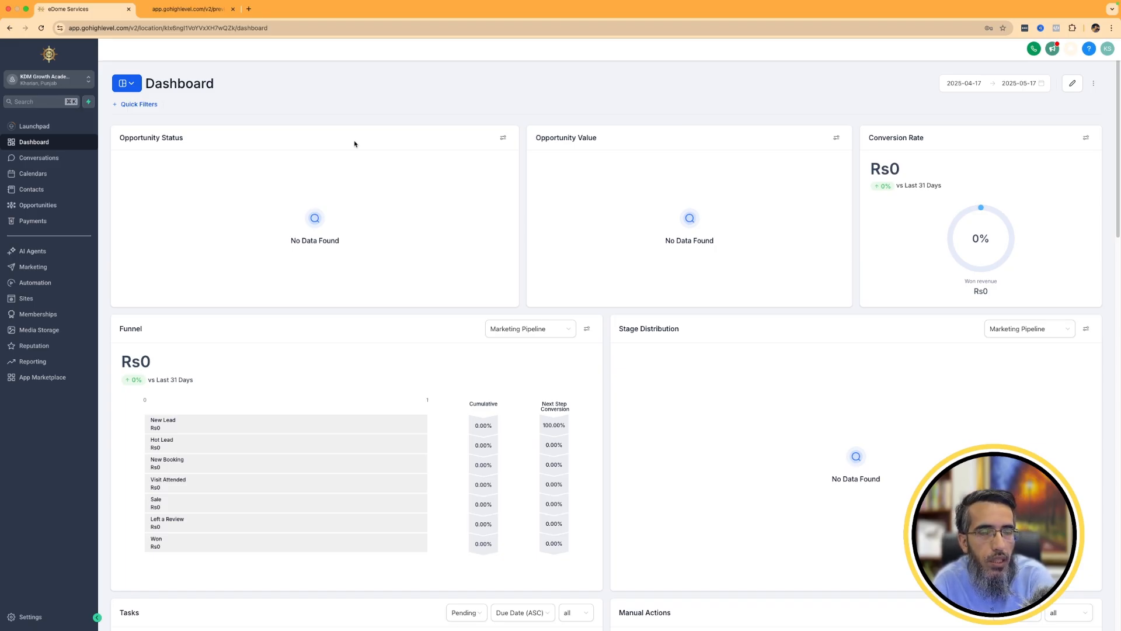
Open the Launchpad and view the mobile app download link form, closing it without sending the link.
click(34, 126)
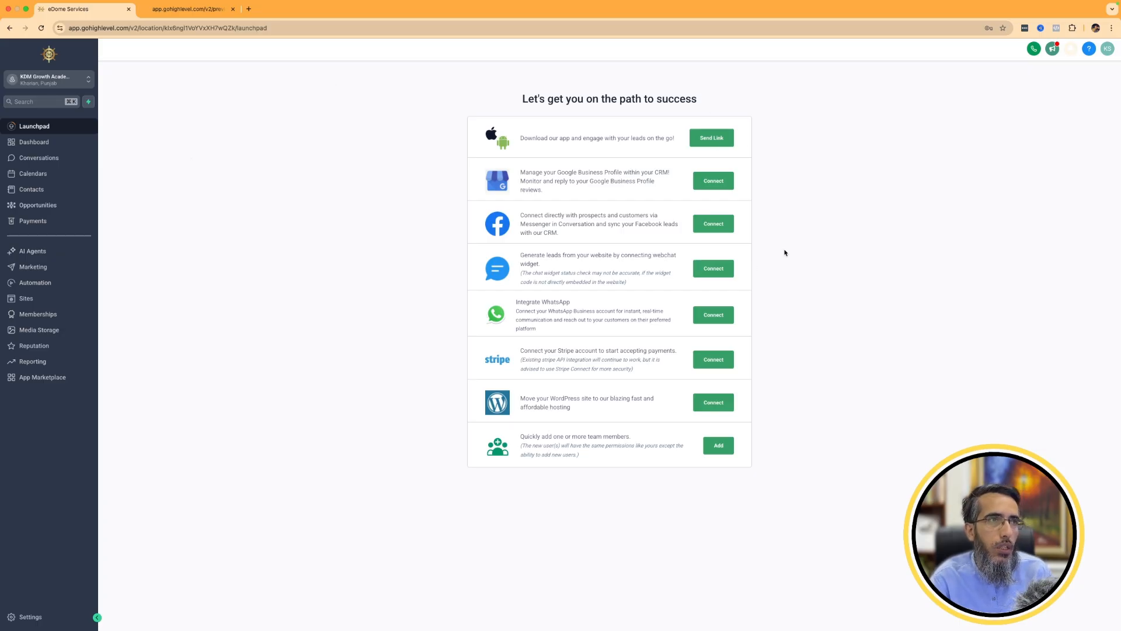
click(722, 141)
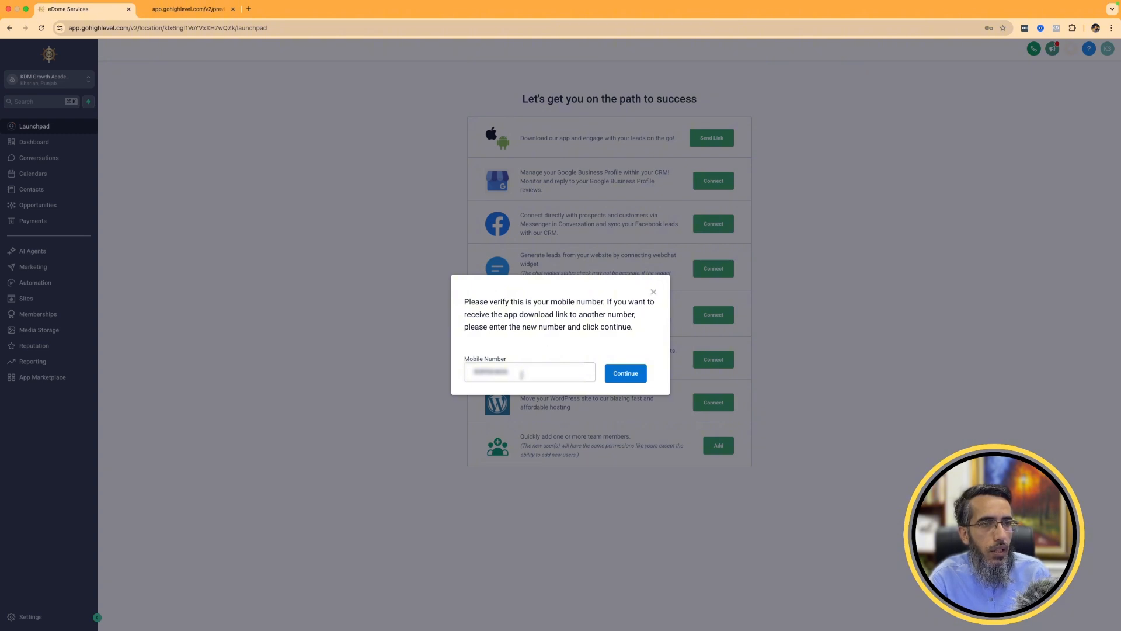
click(519, 374)
click(653, 292)
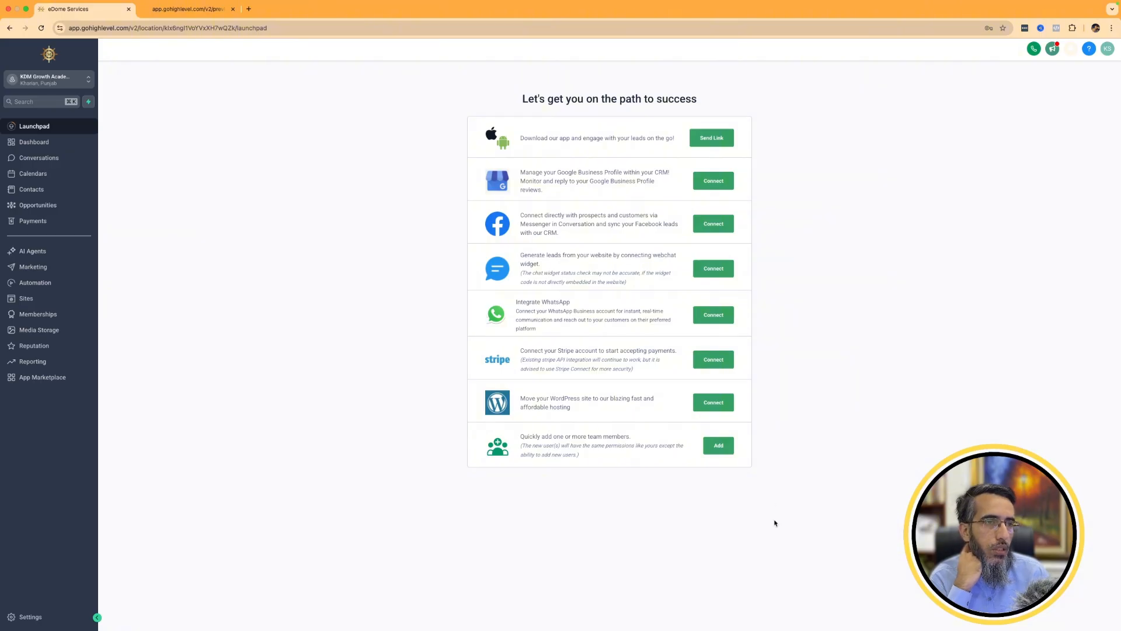
Connect Google Business Profile using the saved Google account and make that account primary.
click(718, 187)
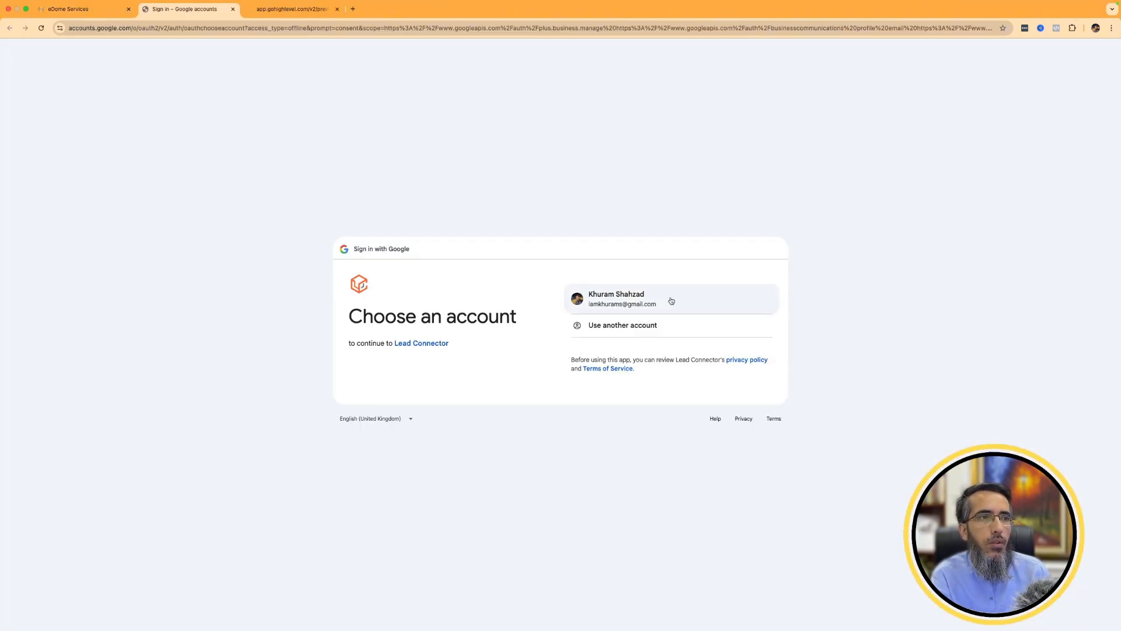
click(669, 299)
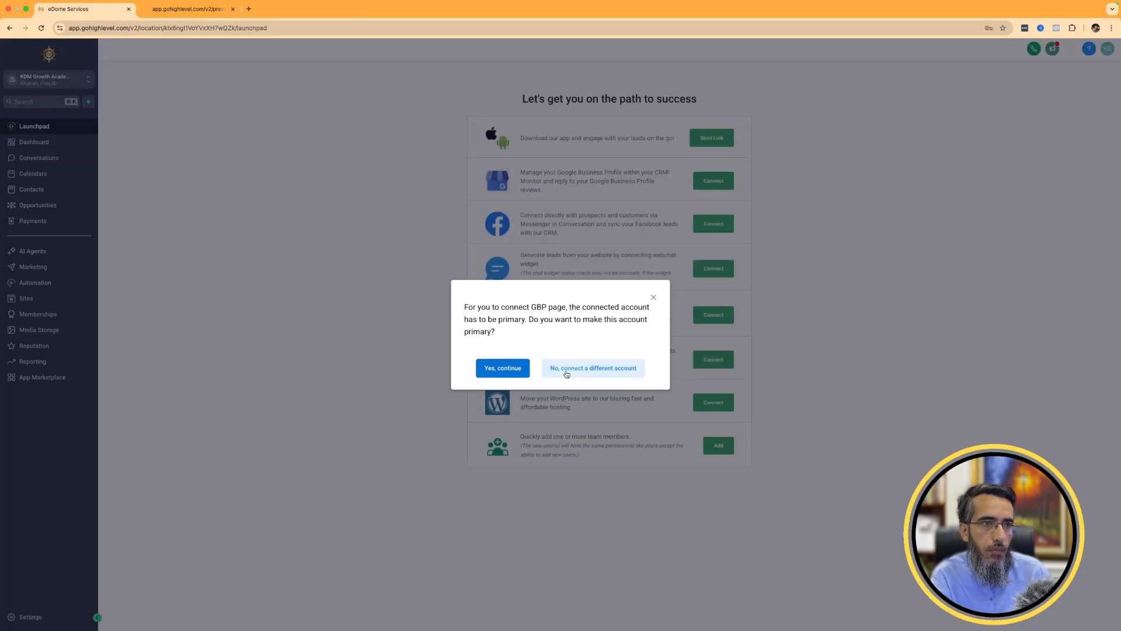
click(505, 371)
click(504, 369)
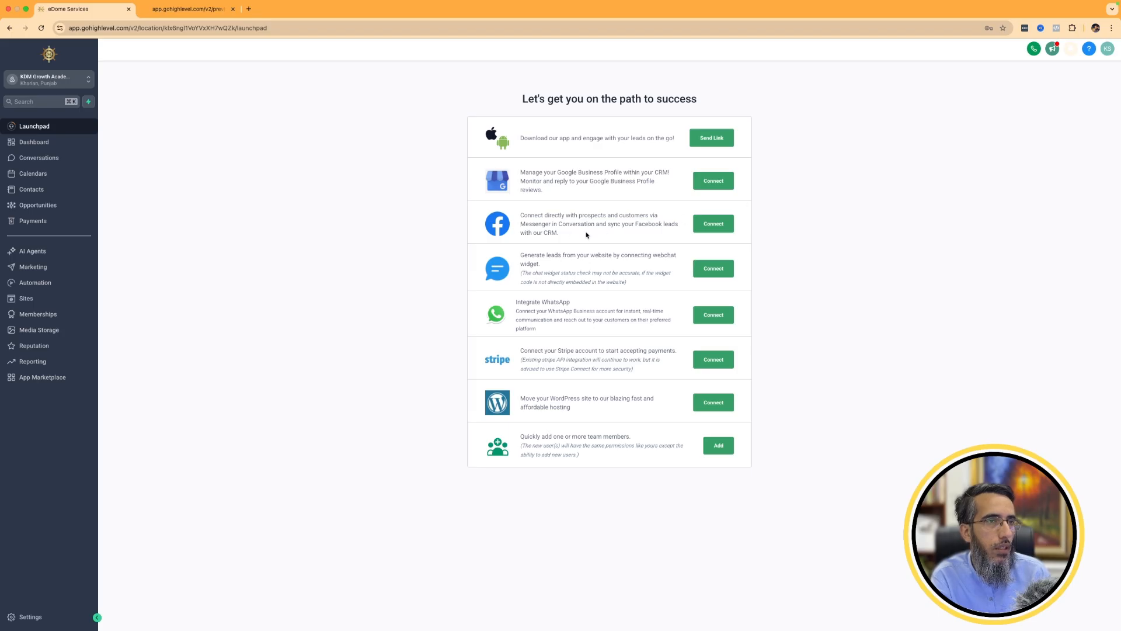
Connect Facebook and link the Dental Studio Mandi Bahauddin business page to this location.
click(714, 224)
click(559, 406)
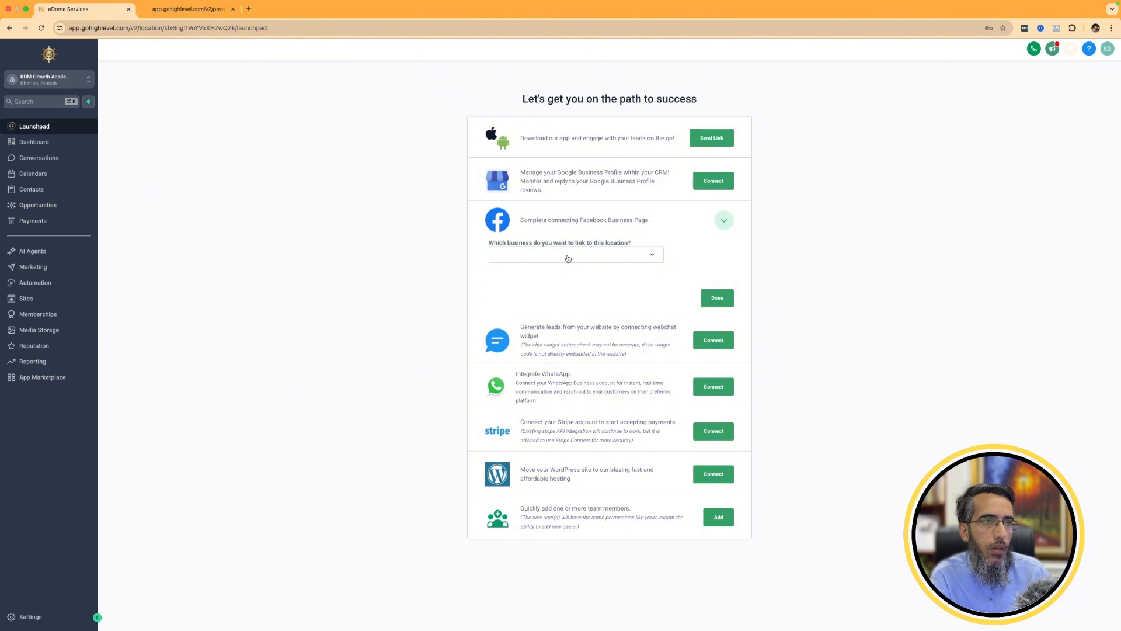
click(568, 257)
click(566, 288)
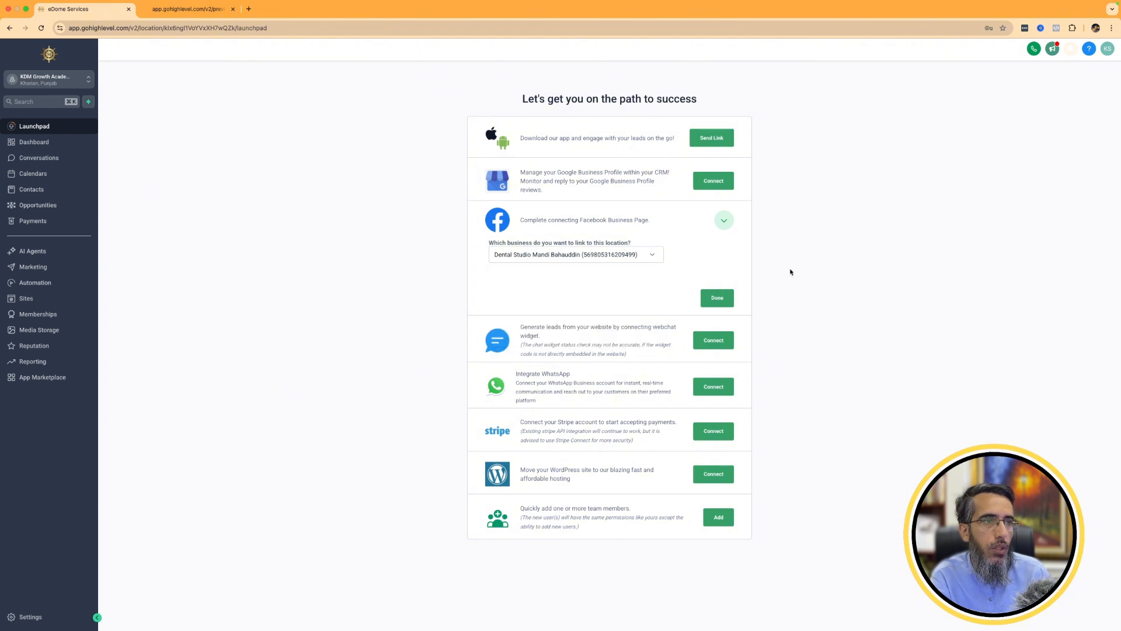
click(708, 301)
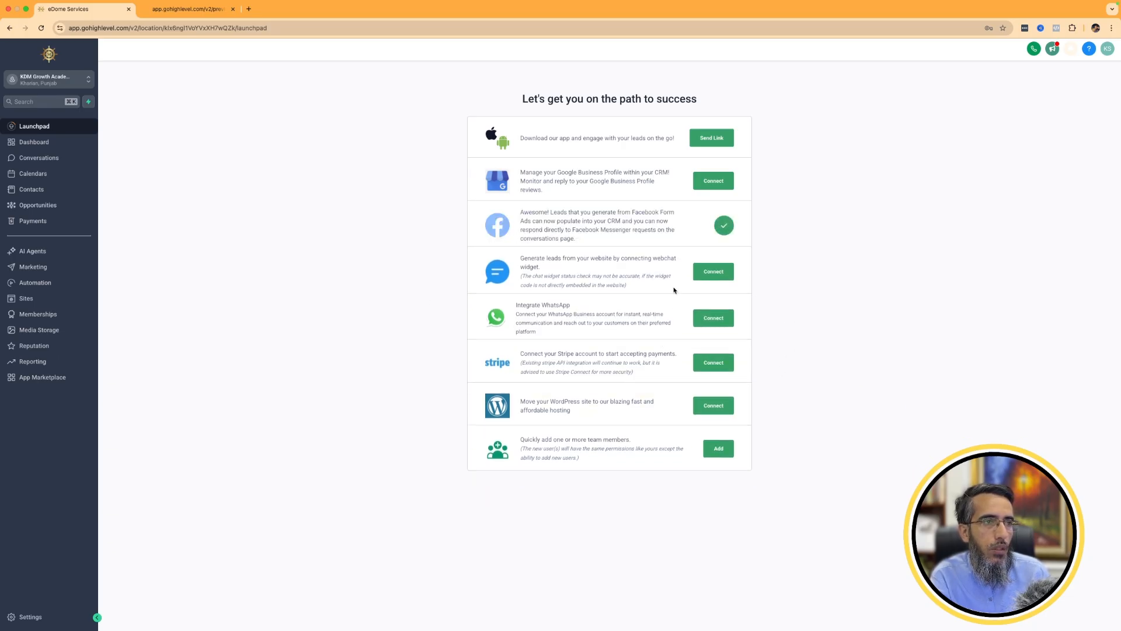
click(706, 272)
click(548, 328)
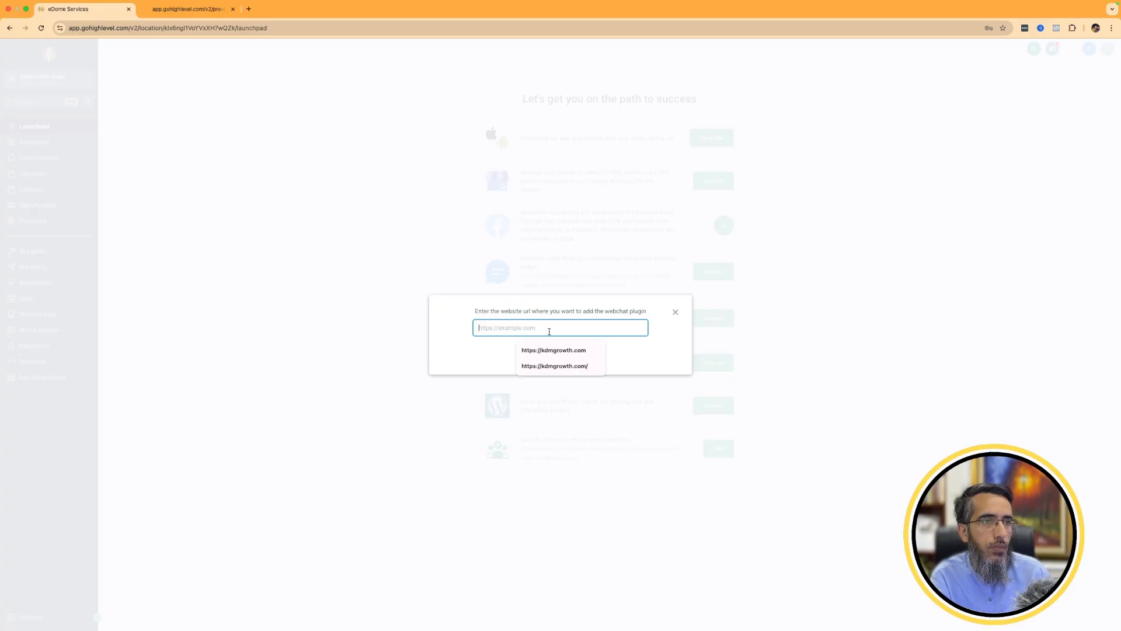
click(554, 348)
click(559, 359)
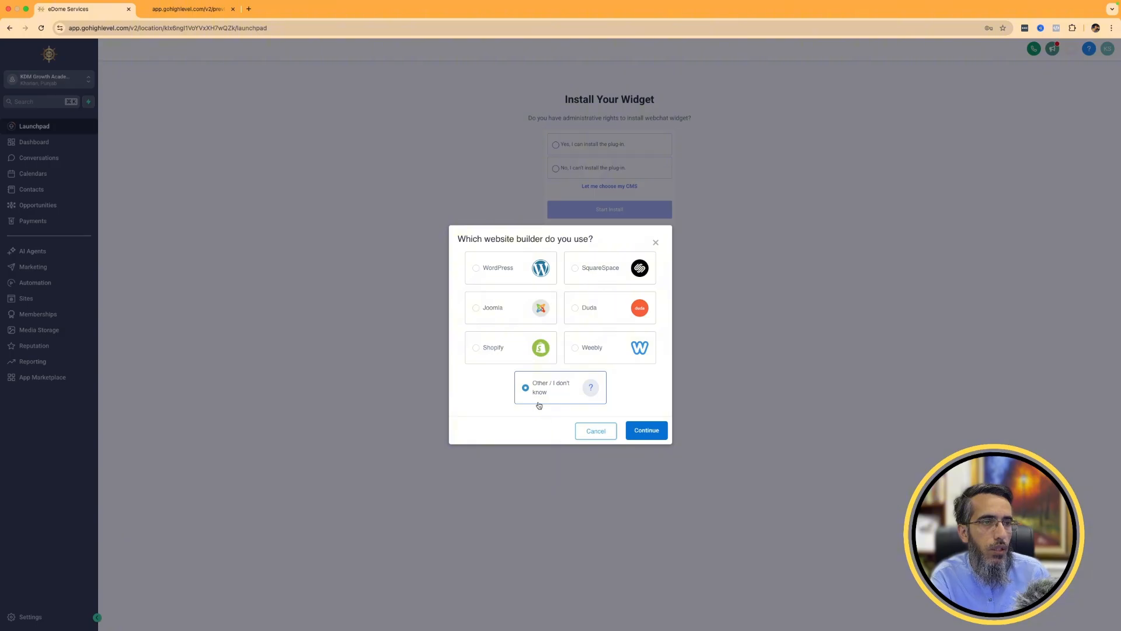
click(654, 435)
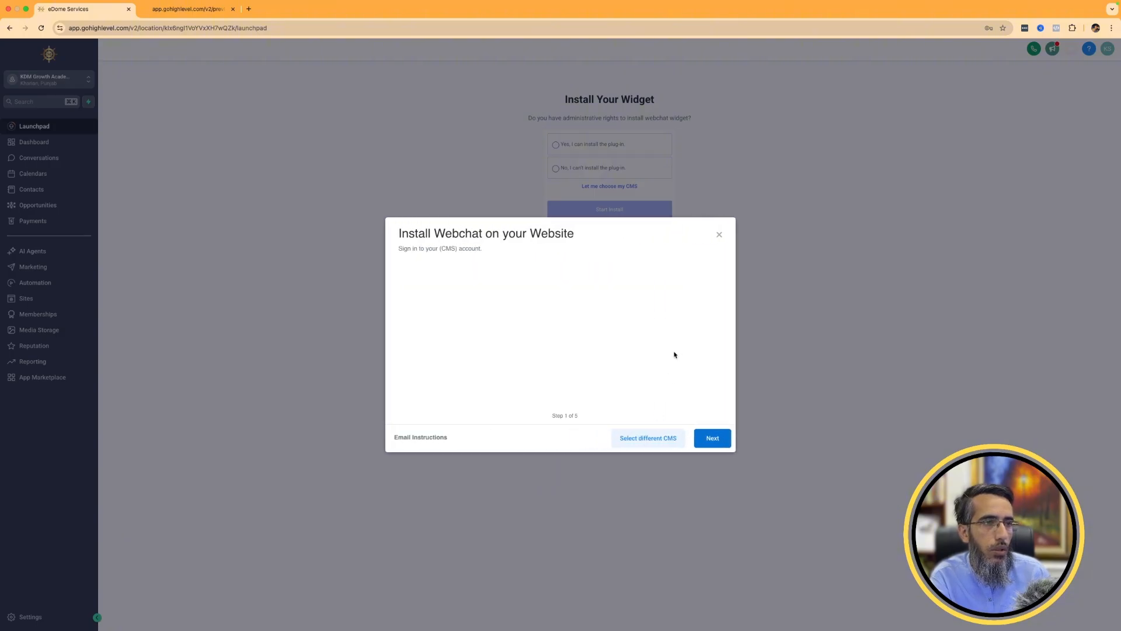
Copy the webchat widget code and complete the remaining website installation steps.
click(711, 439)
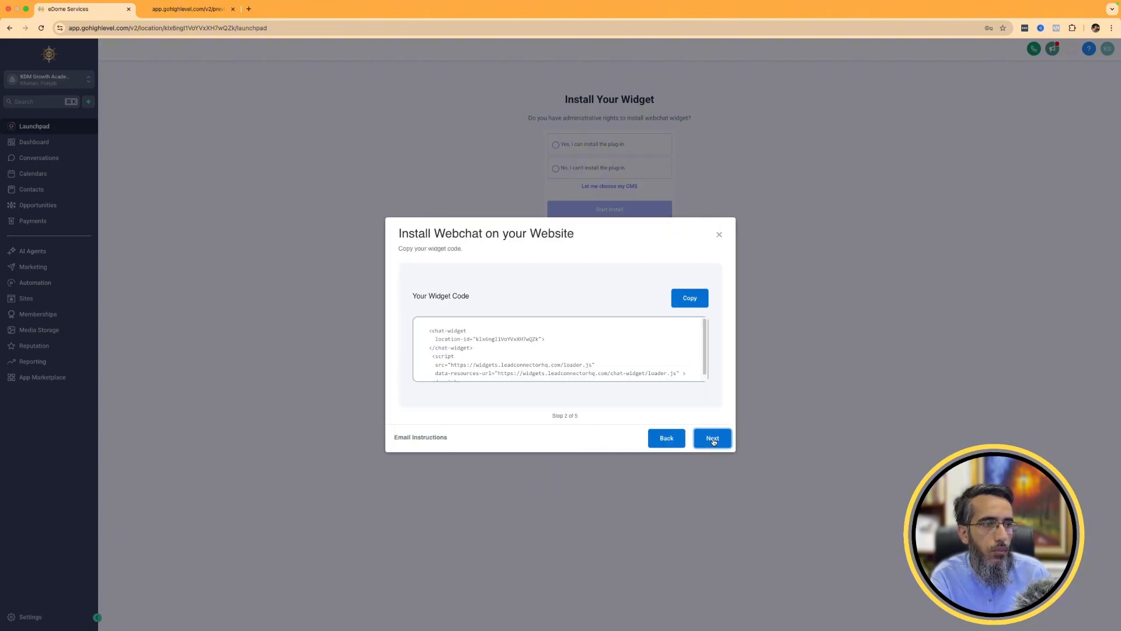
click(691, 297)
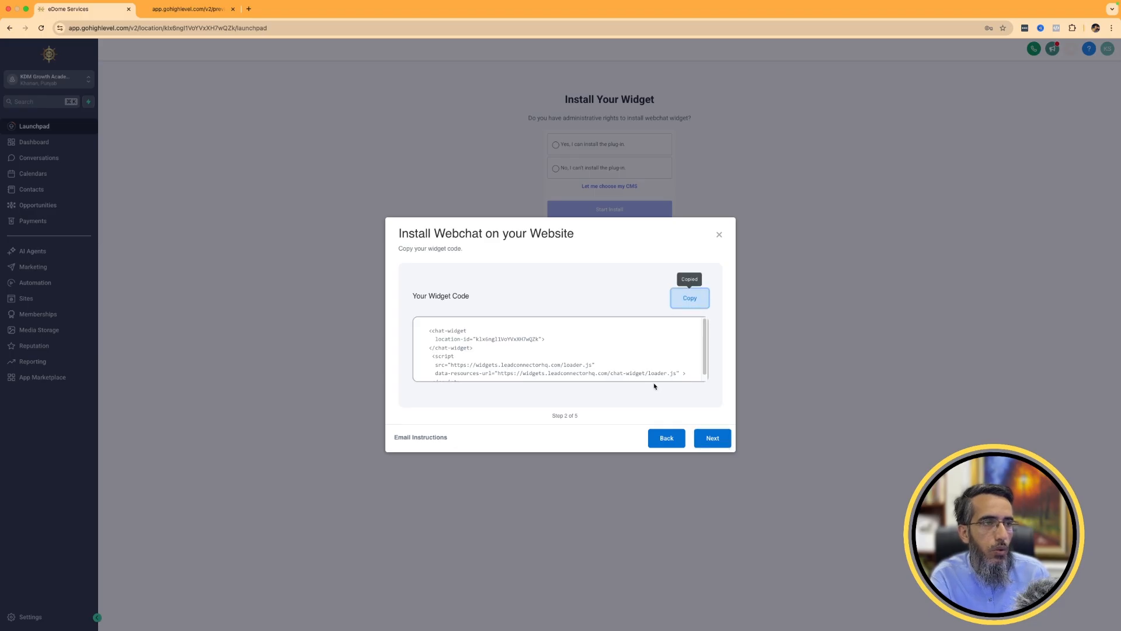
click(727, 442)
click(718, 442)
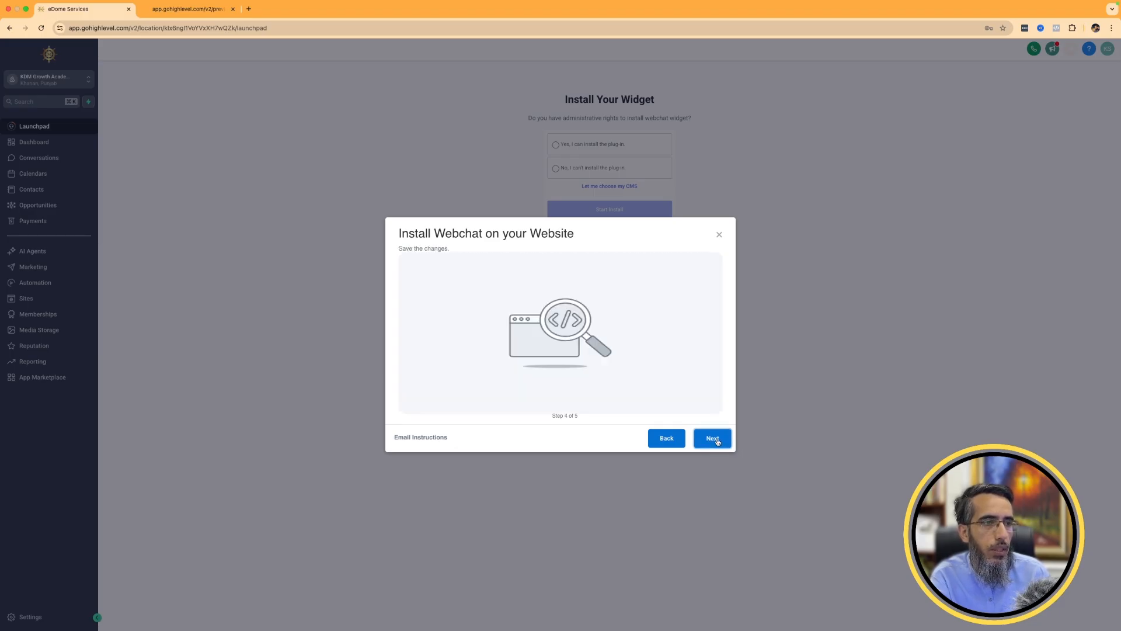
click(718, 442)
click(718, 441)
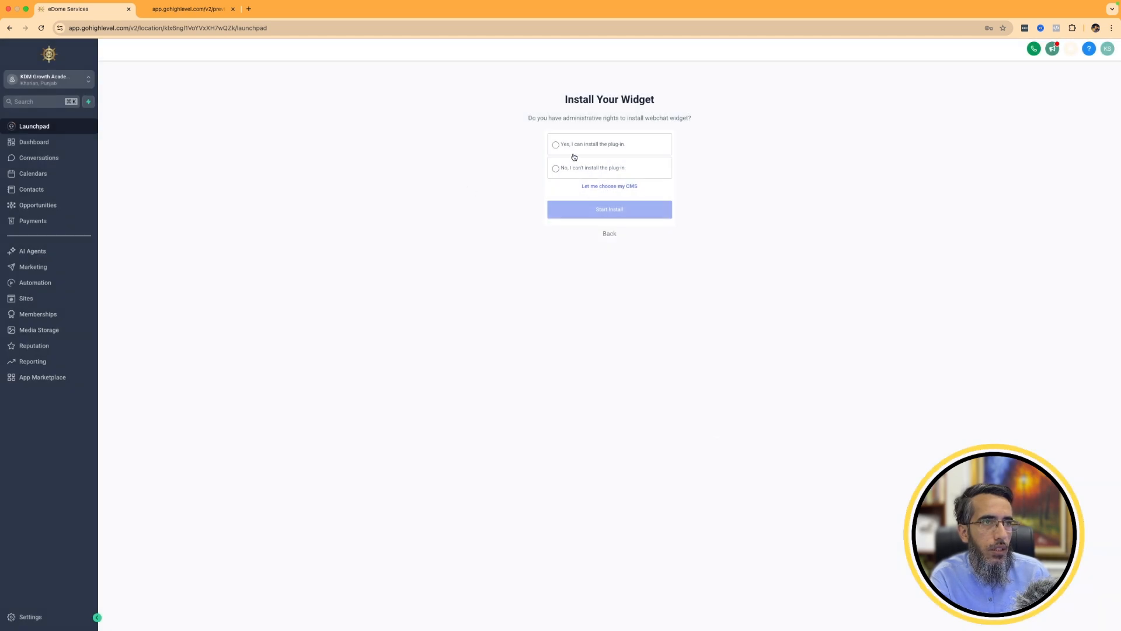
View the form for emailing webchat instructions to a web admin, cancel it and return to the Launchpad.
click(555, 168)
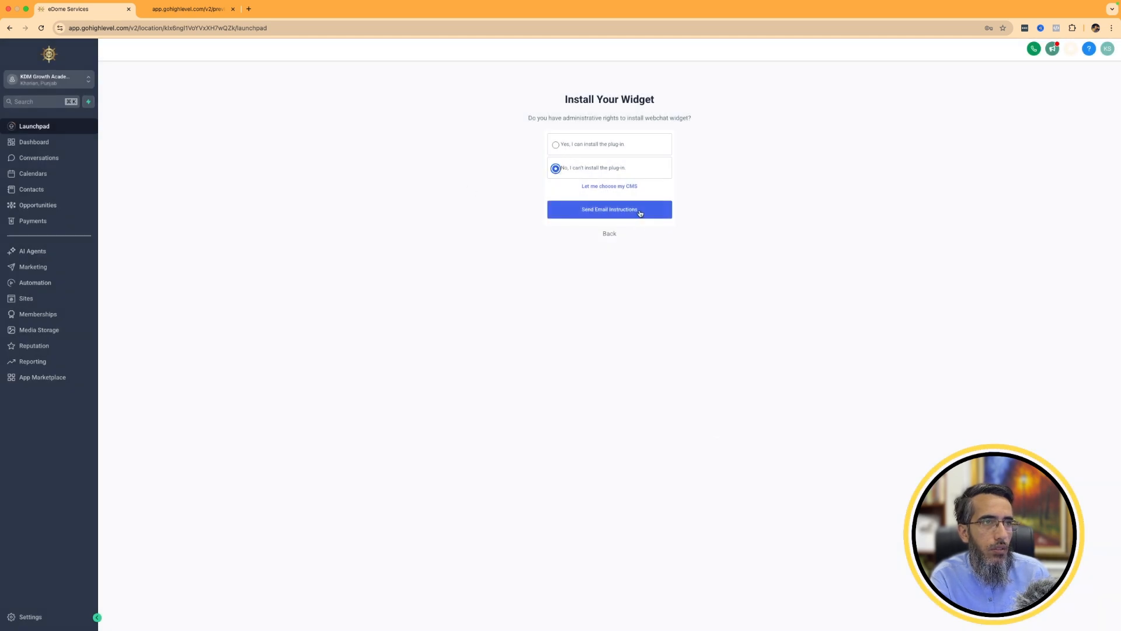
click(639, 212)
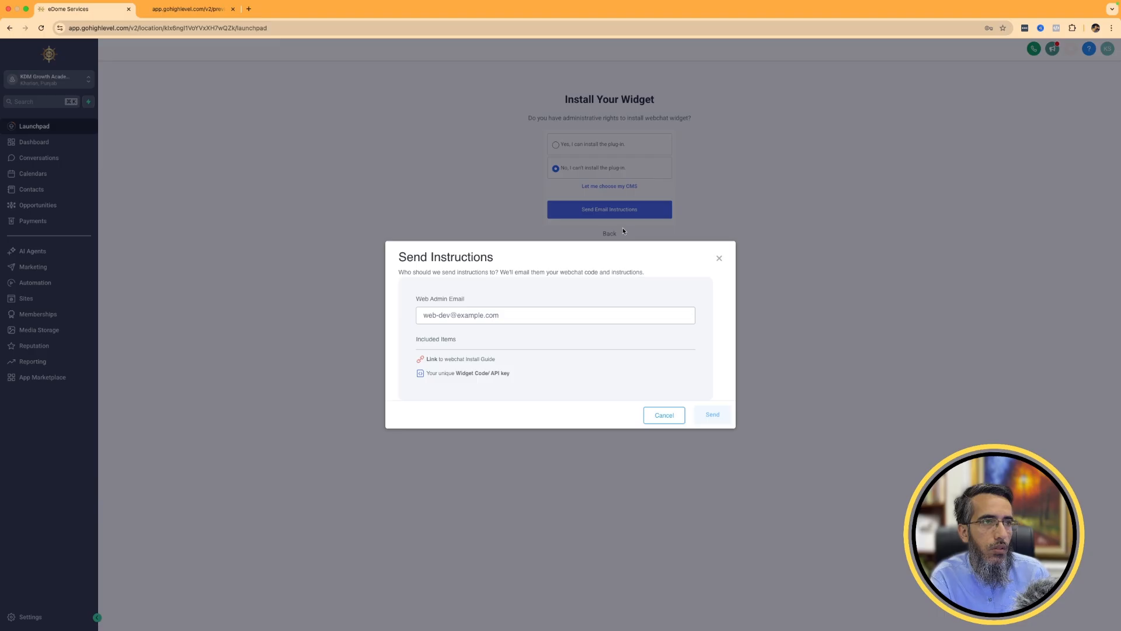
click(664, 418)
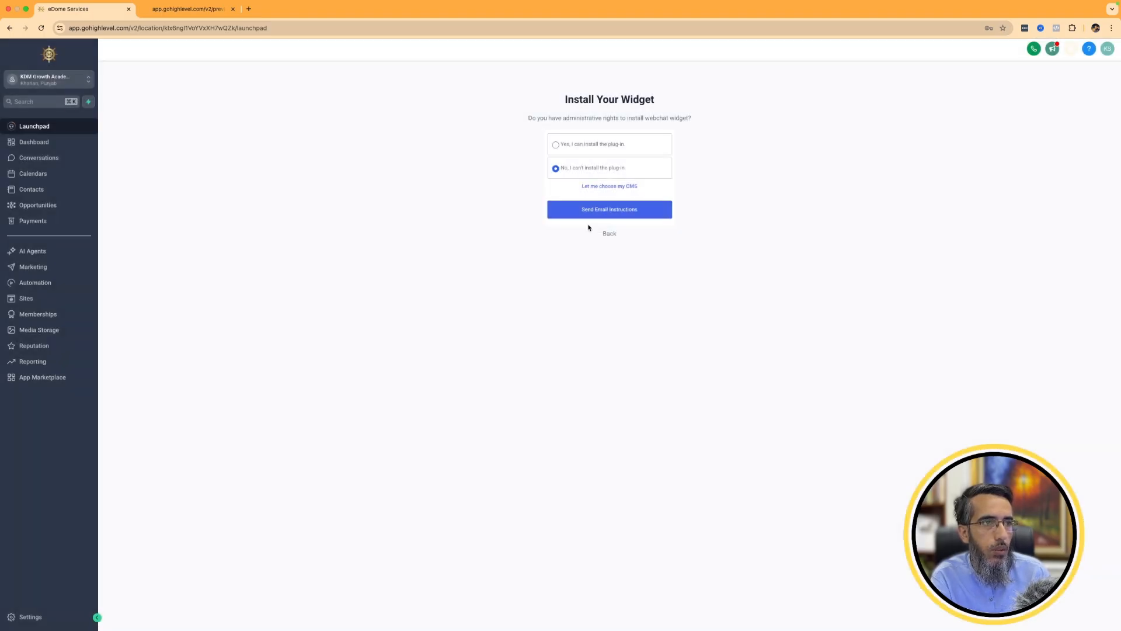
click(609, 234)
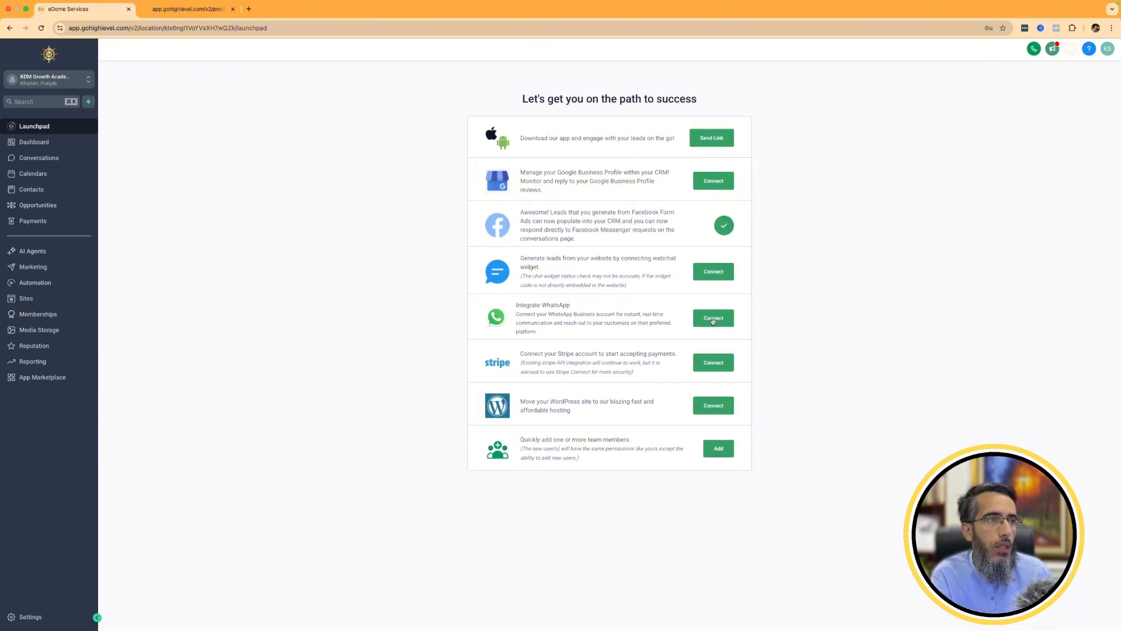
View the WhatsApp integration subscription offer and return to the Launchpad.
click(713, 319)
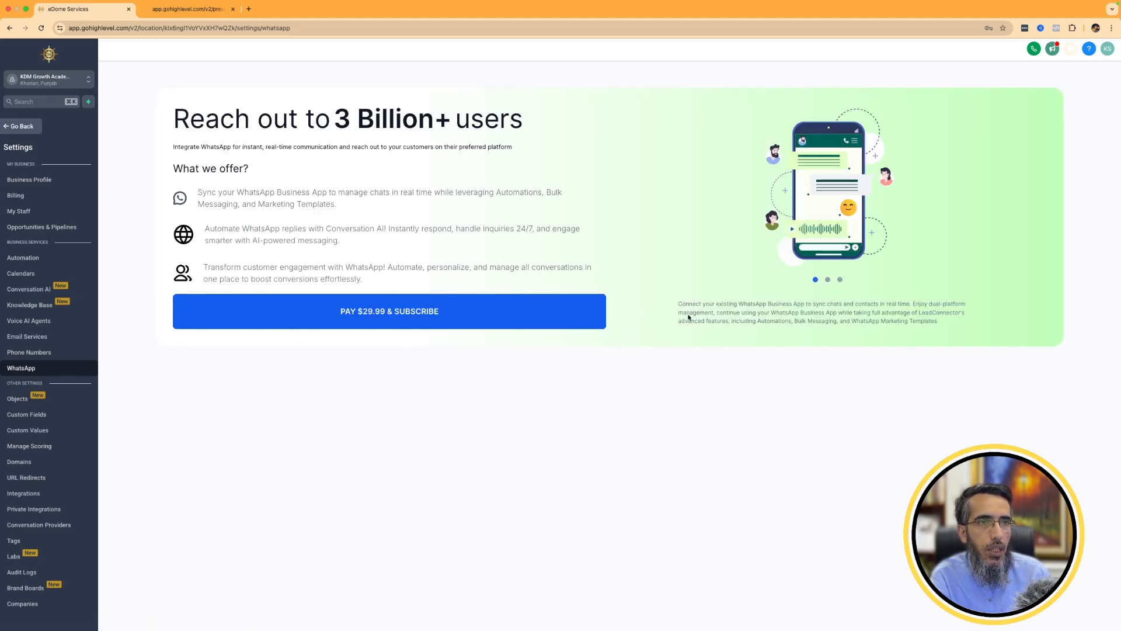
click(35, 126)
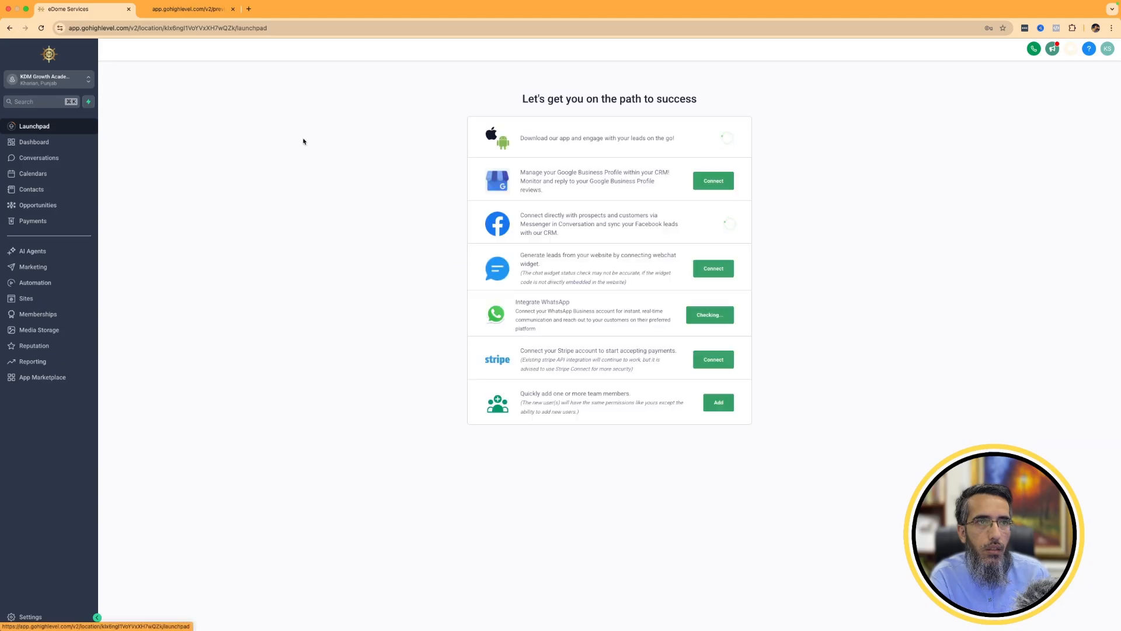
Connect the Stripe account for payments by submitting the account's email address and completing the authorization.
click(713, 363)
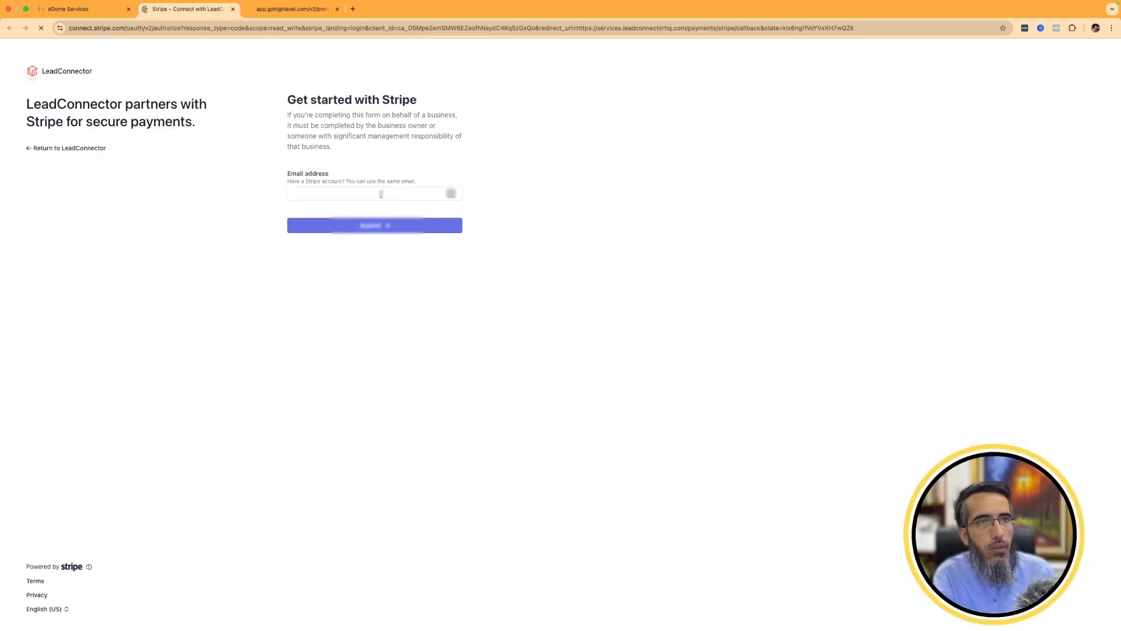
click(381, 194)
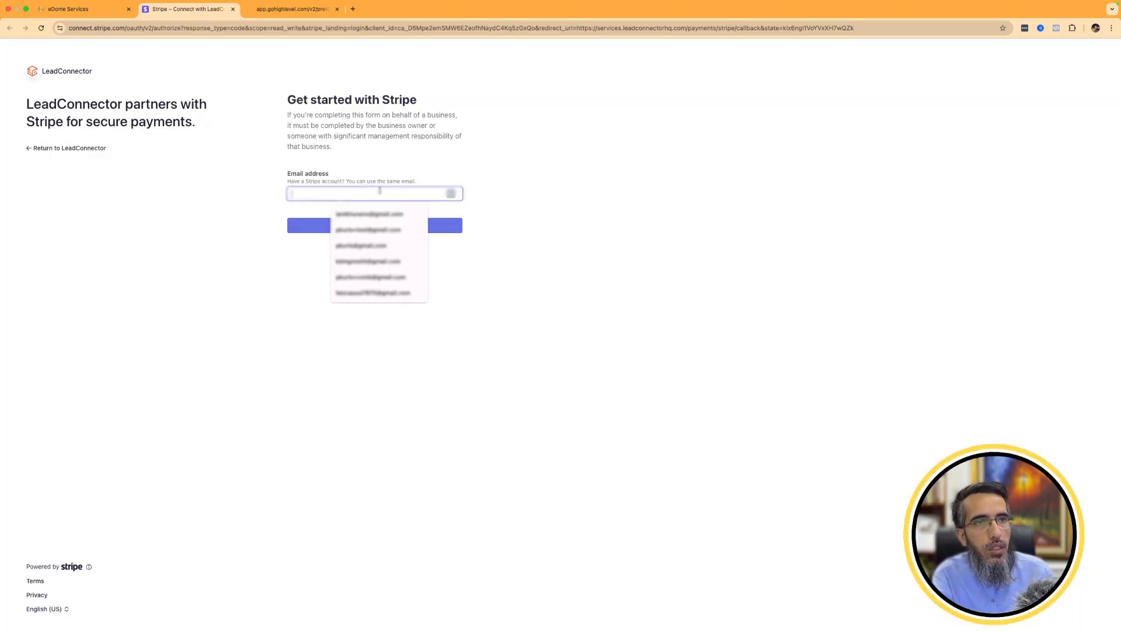
click(380, 228)
click(380, 228)
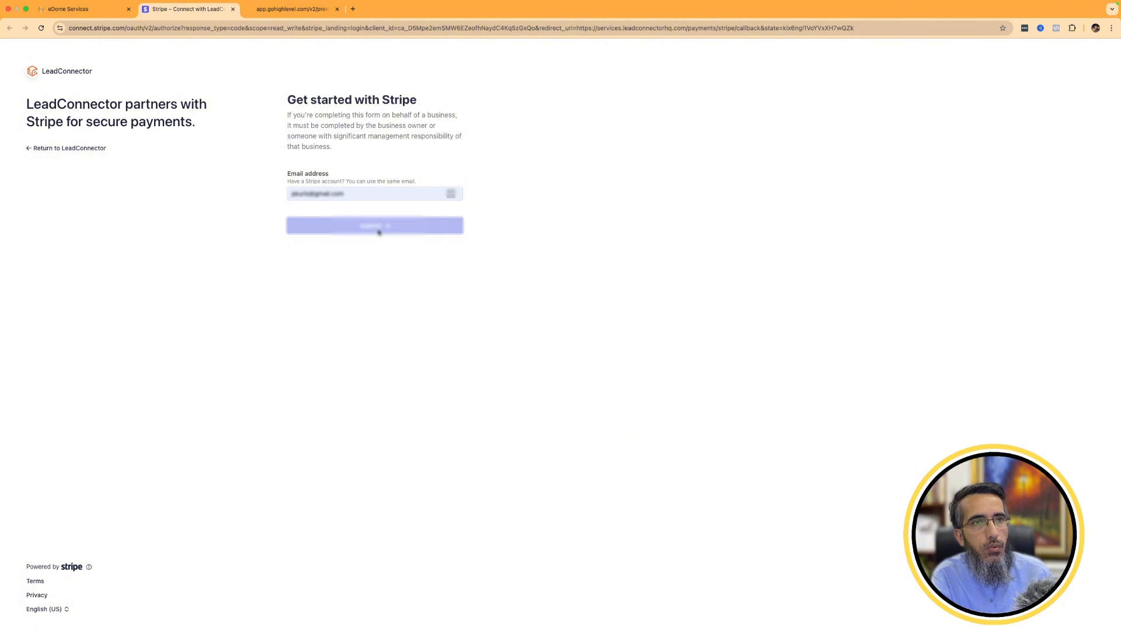
click(363, 174)
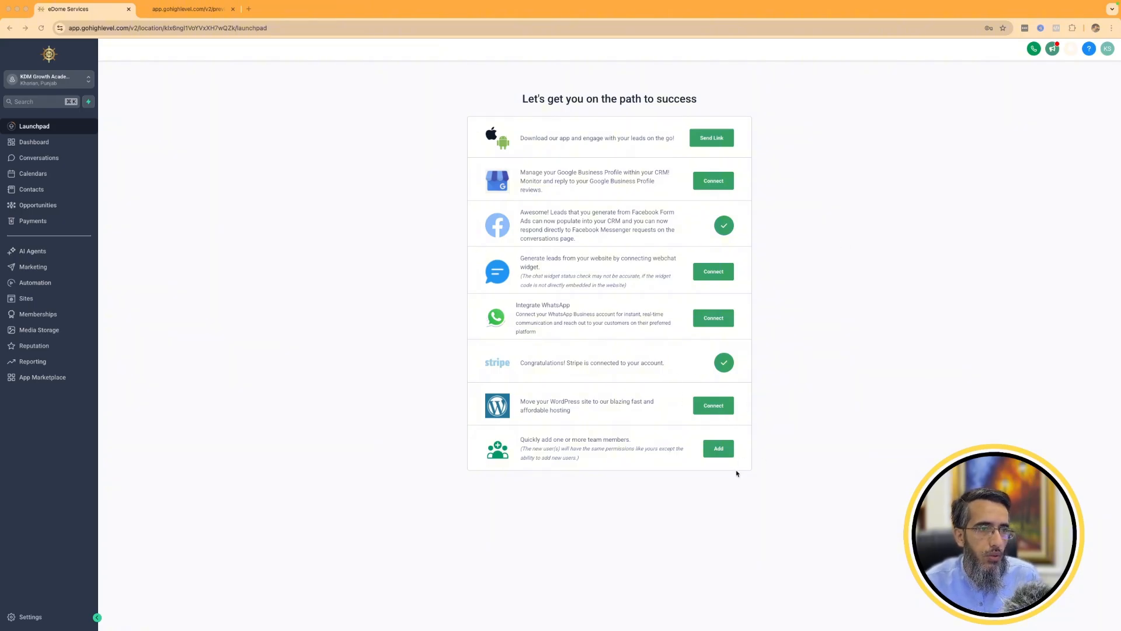
View the Add Users invitation form for team members and close it without sending an invite.
click(719, 448)
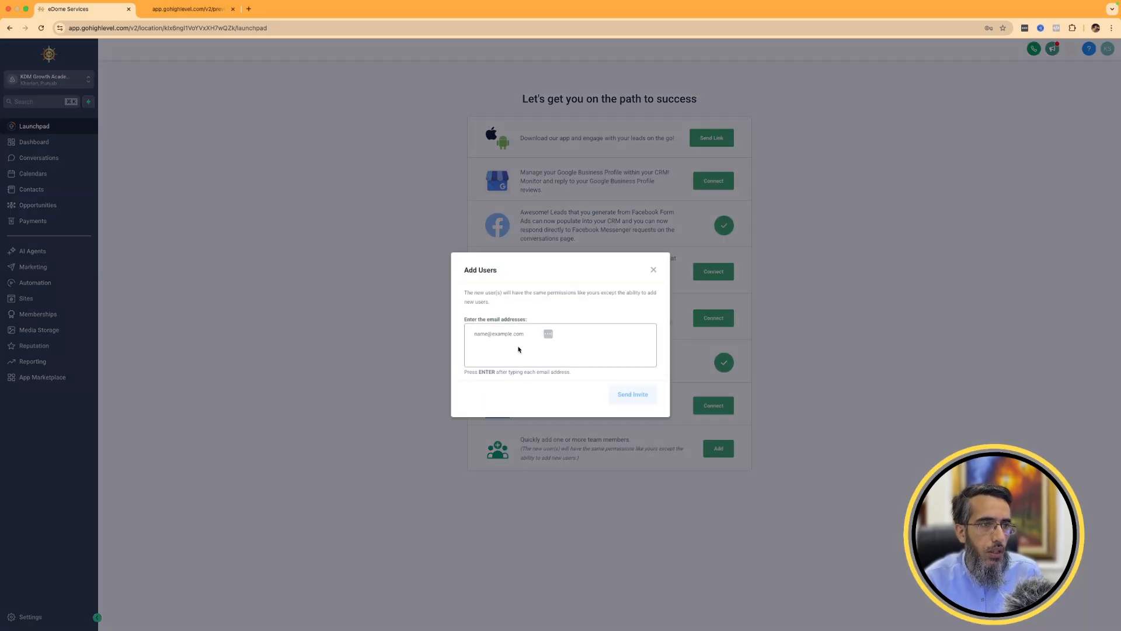
click(506, 335)
click(595, 282)
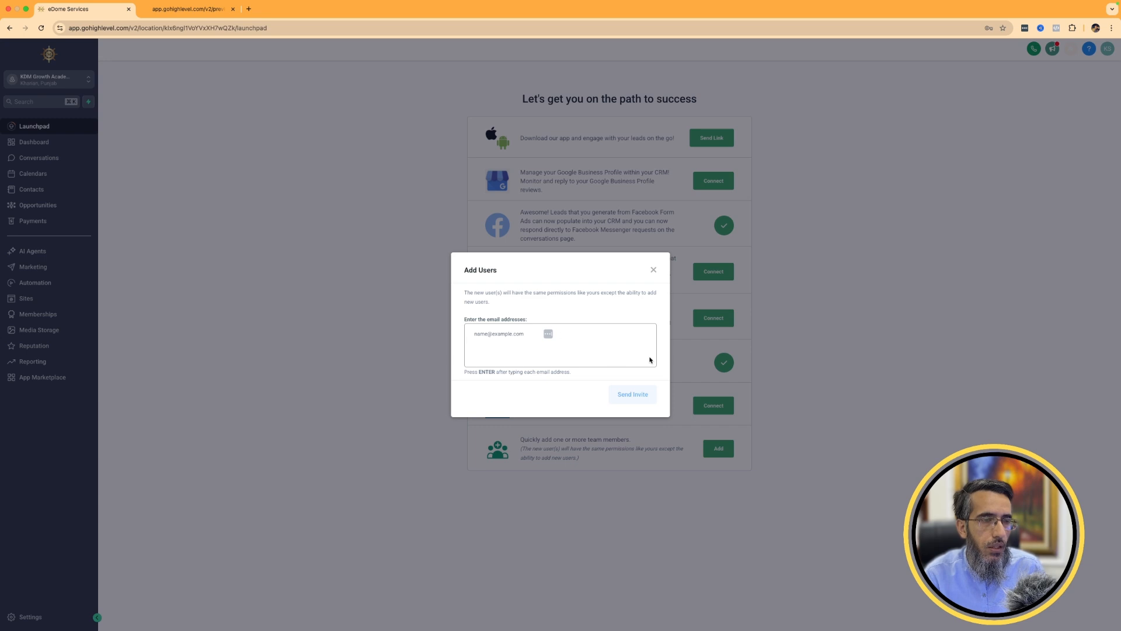
click(653, 270)
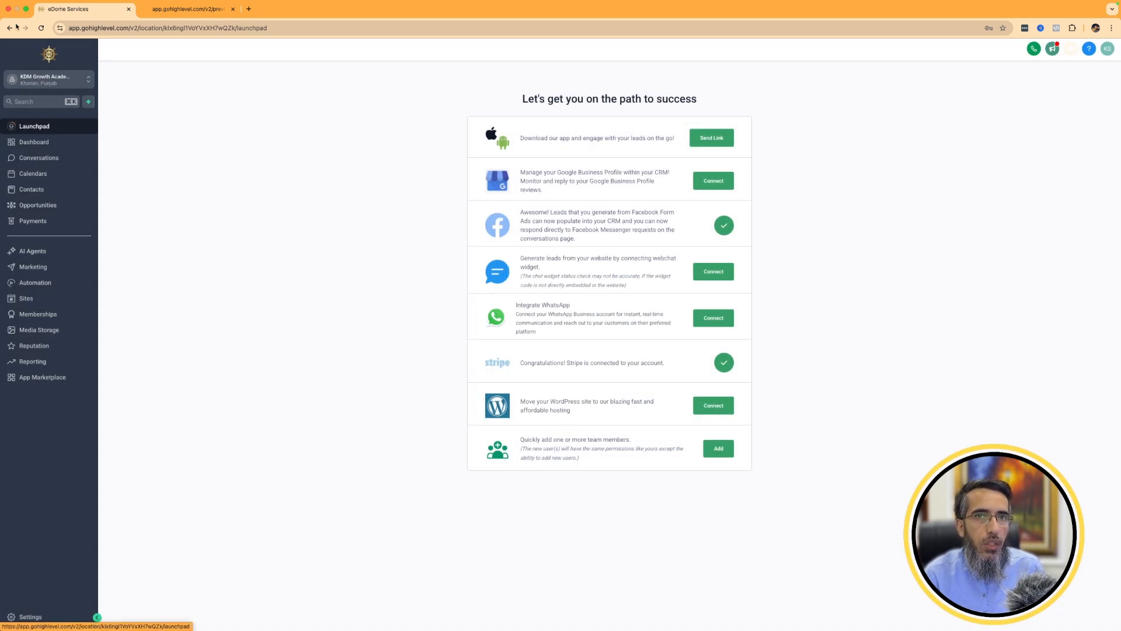
Reload the Launchpad and re-integrate the expired primary Google account.
click(41, 29)
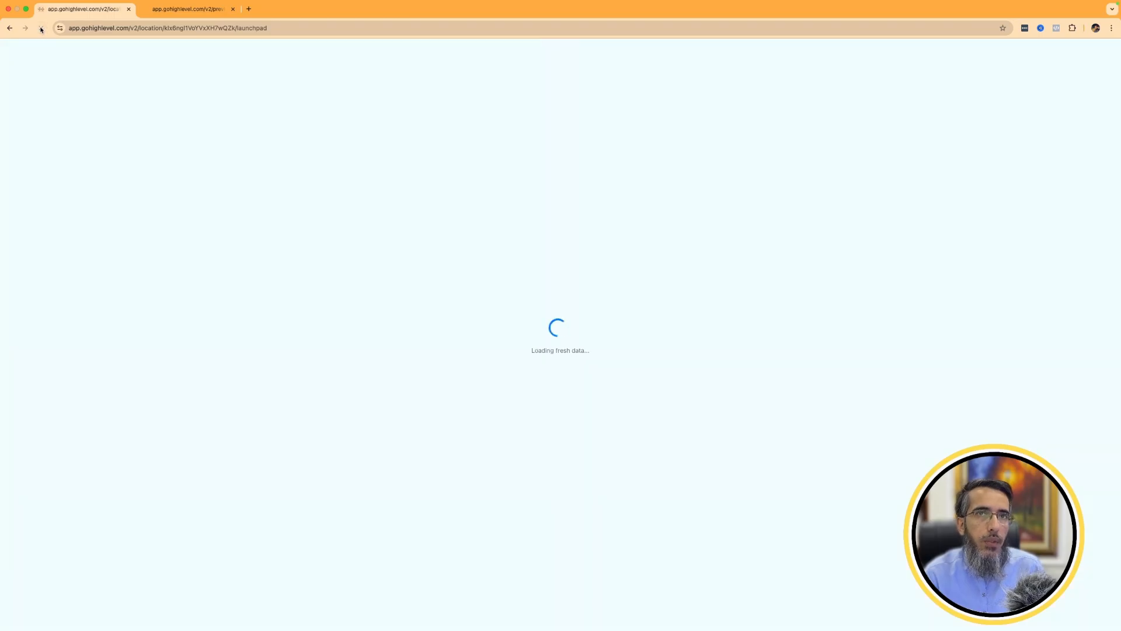
click(234, 9)
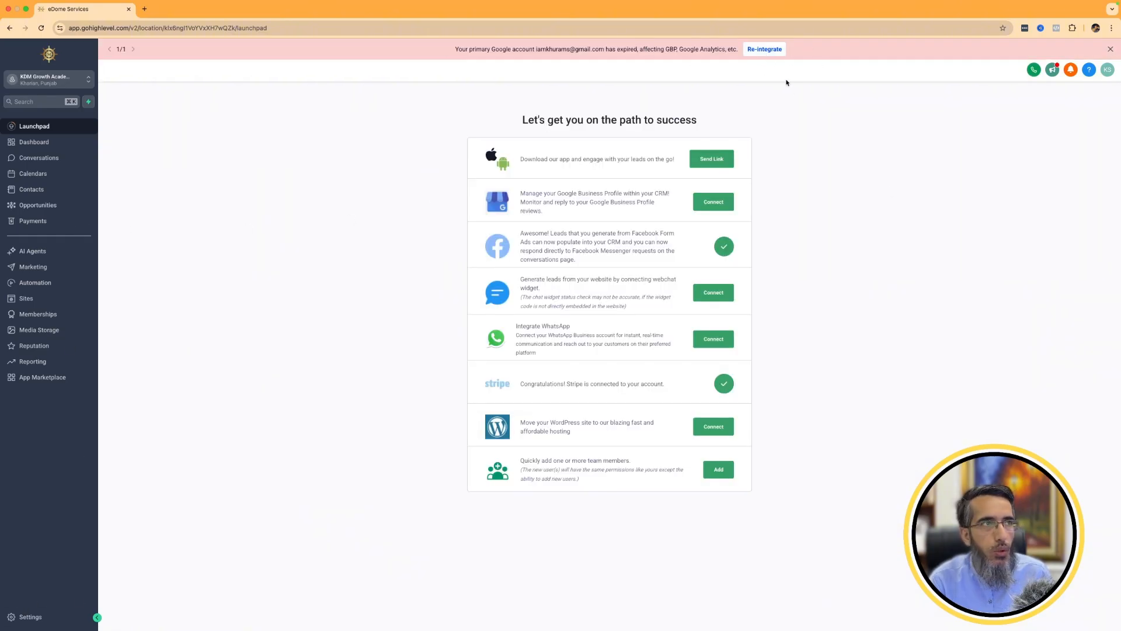
click(763, 52)
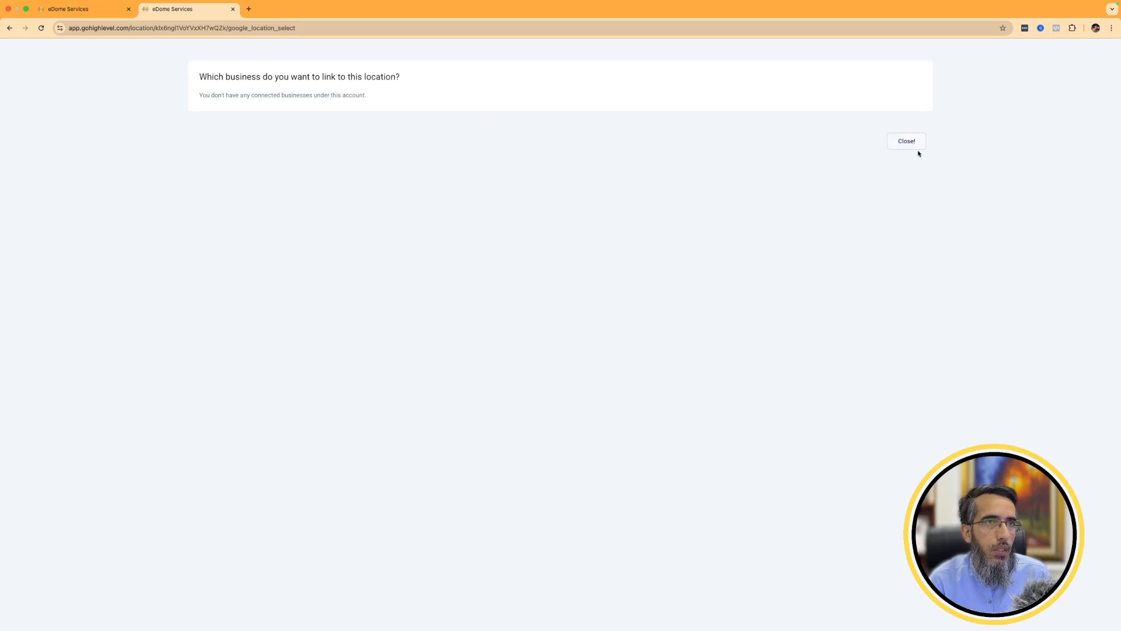
click(907, 144)
Reload the Integrations settings page and return to the main Dashboard.
right_click(632, 95)
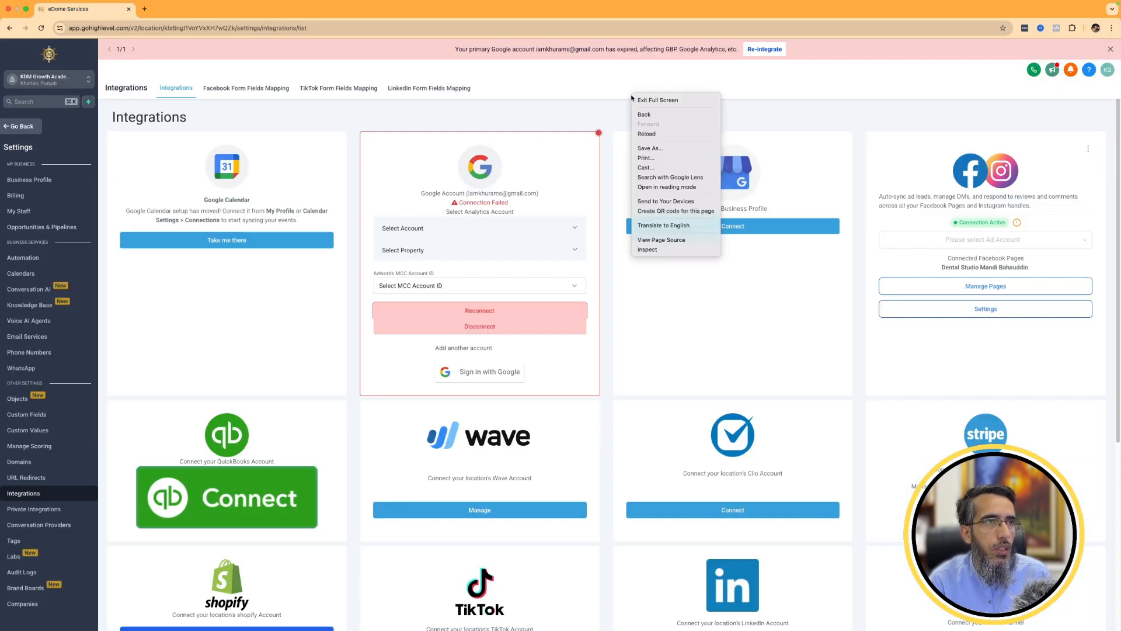
click(655, 133)
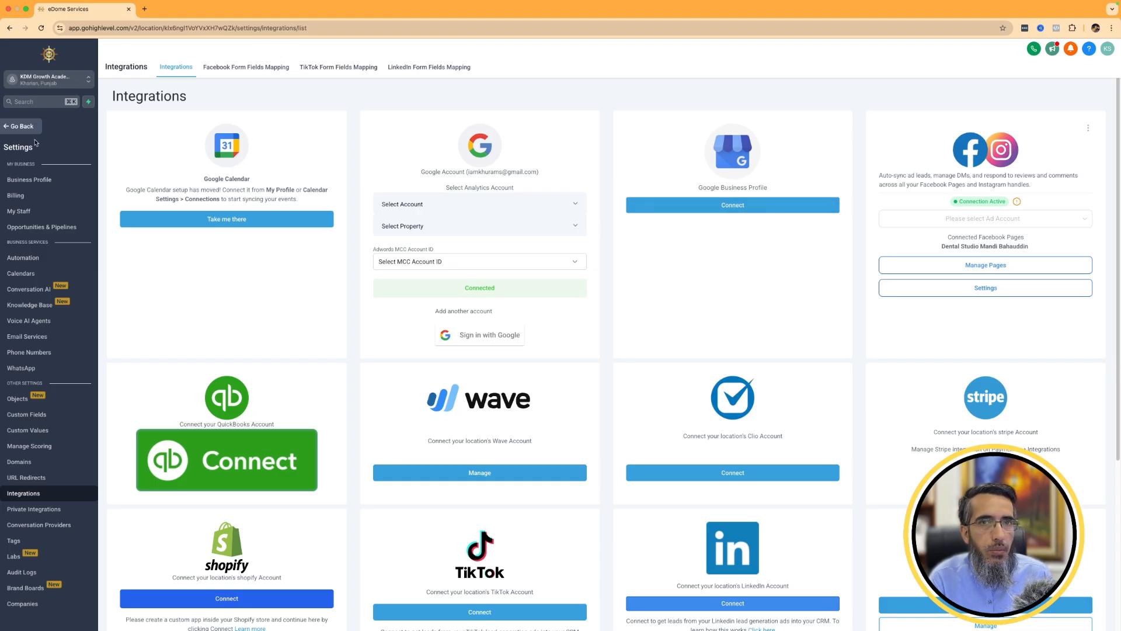
click(21, 126)
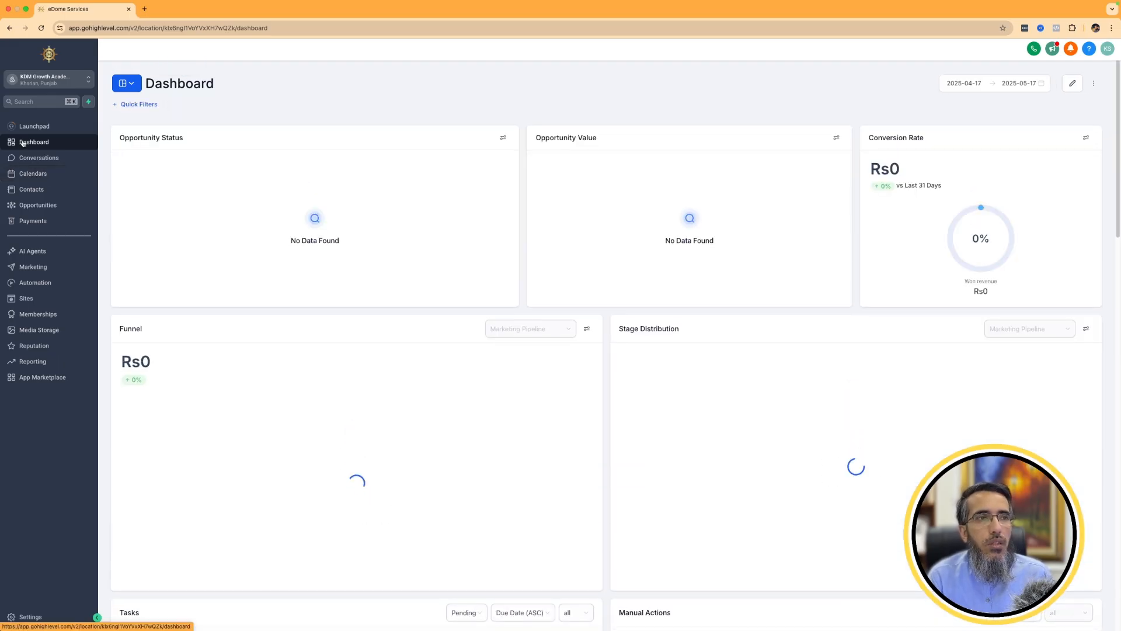
Review the available app connections in the sub-account's Integrations settings and display all conversations in Conversations.
click(33, 161)
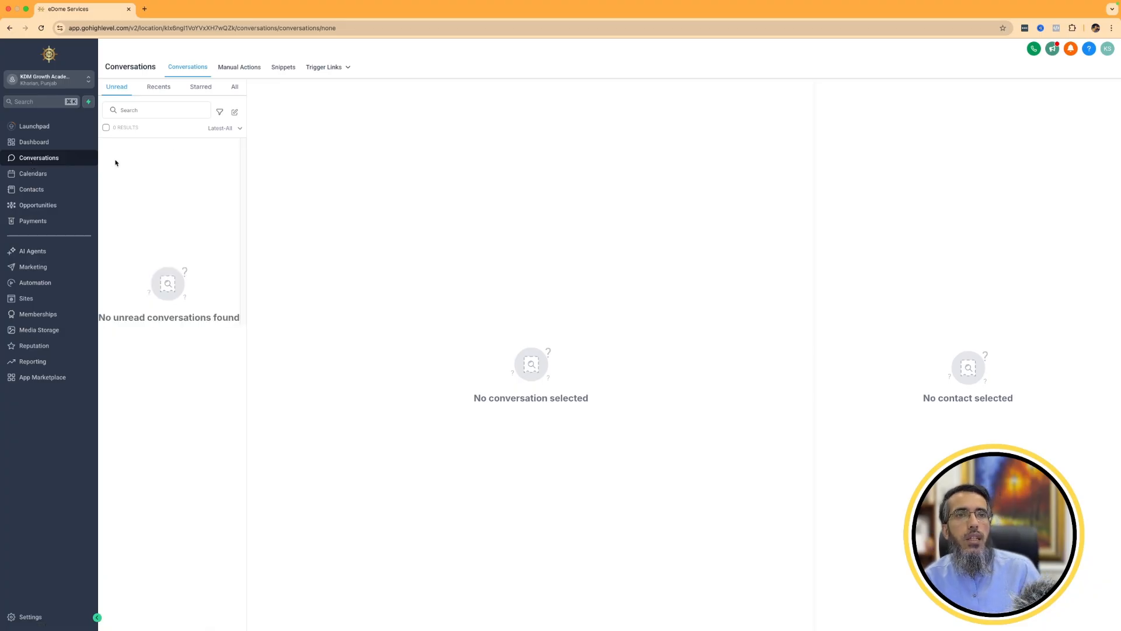
click(24, 616)
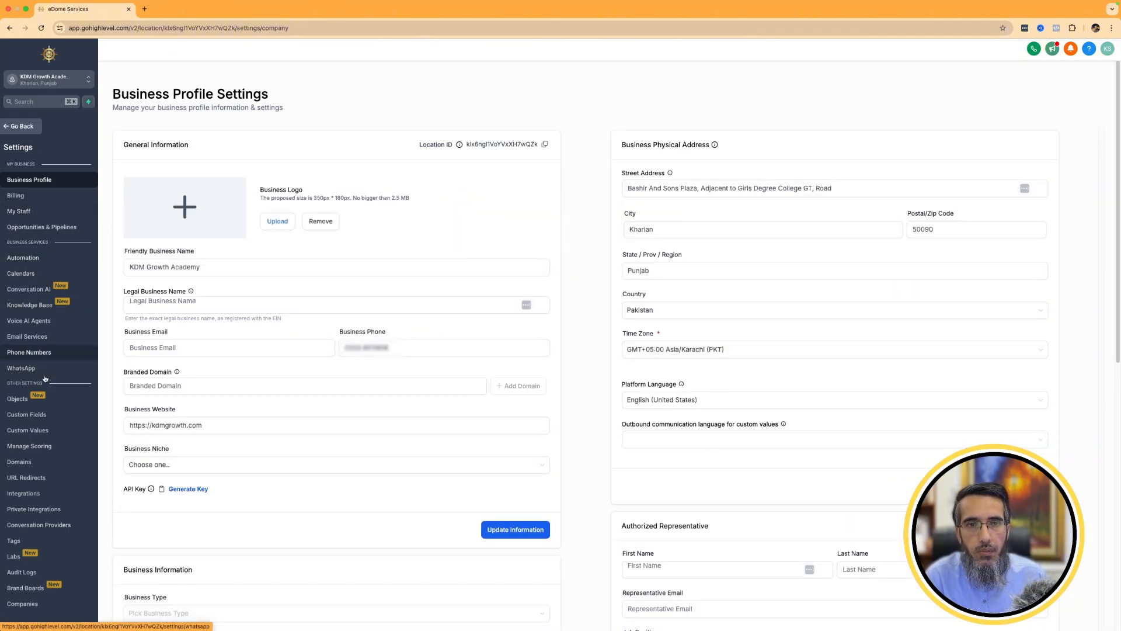
click(45, 496)
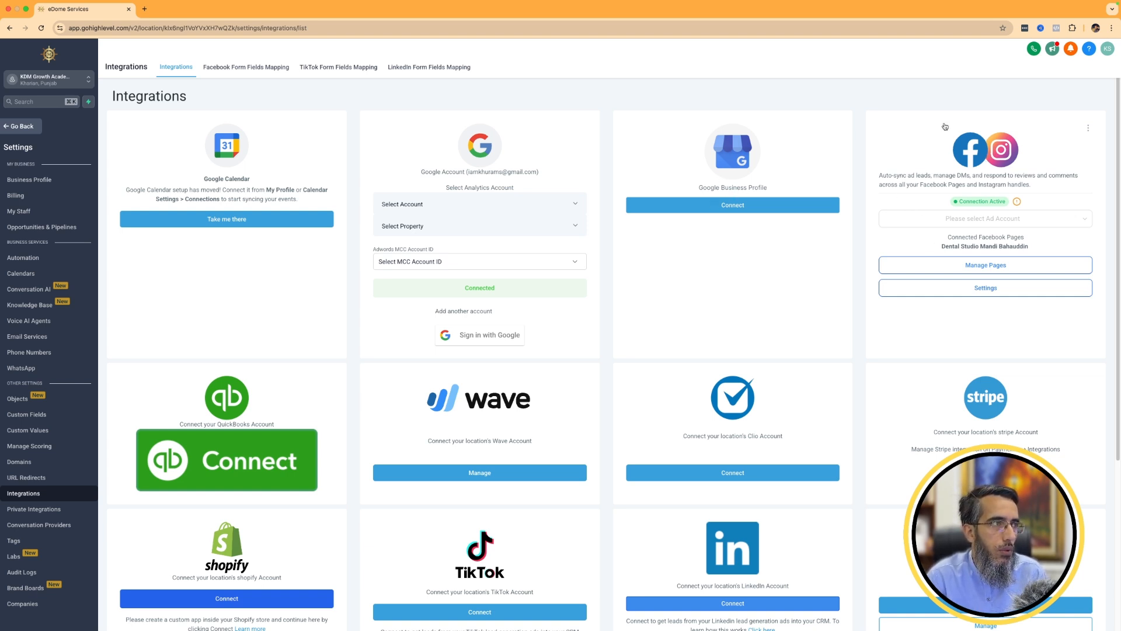
scroll(978, 291, down, 1)
scroll(978, 291, down, 4)
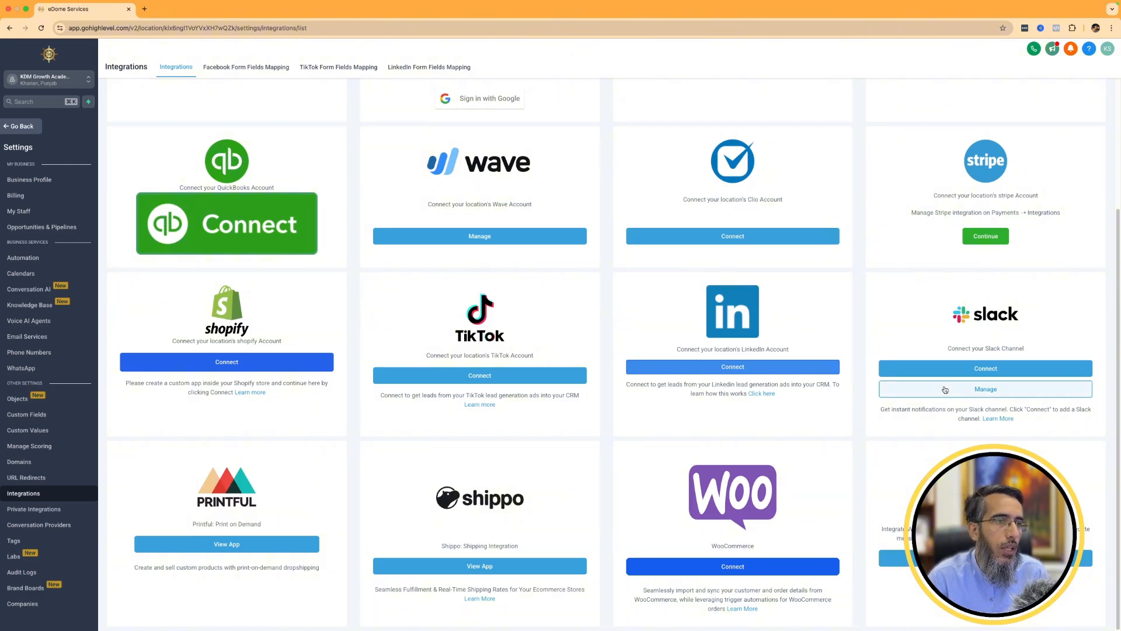
scroll(945, 391, up, 4)
click(15, 126)
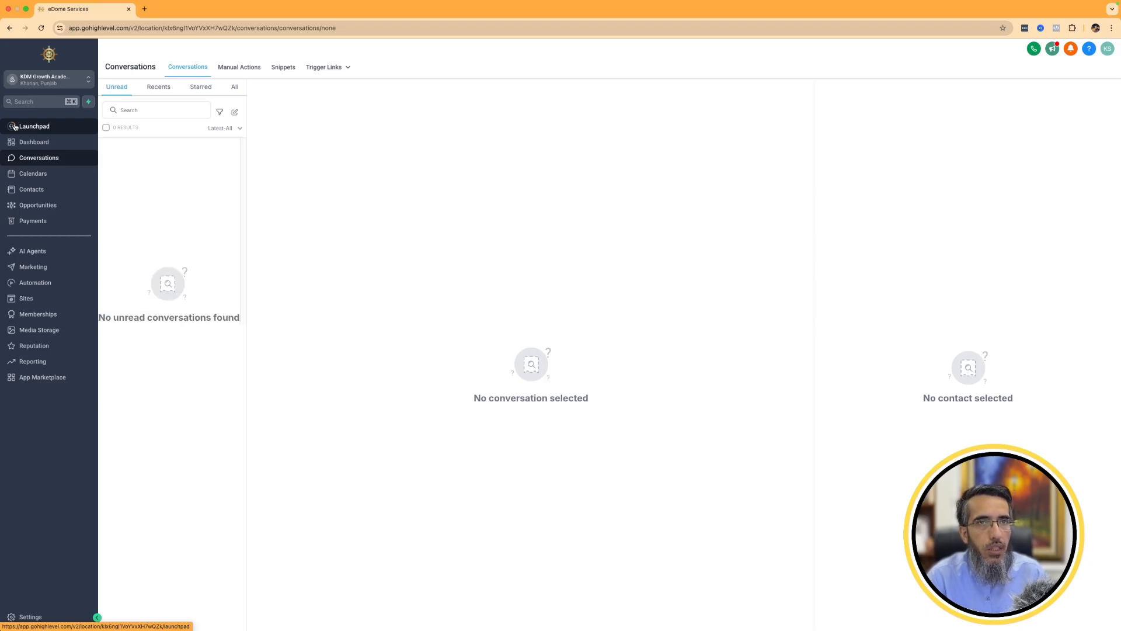
click(236, 87)
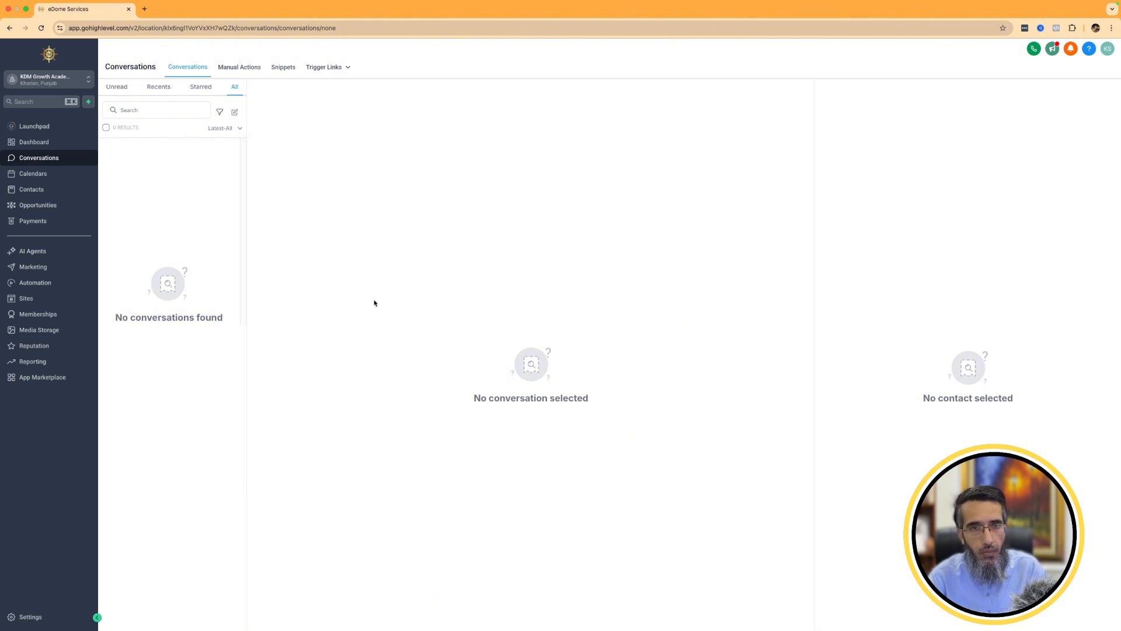
Examine the weekly calendar view and the list of calendars in Calendar Settings, and return to the calendar view.
click(34, 174)
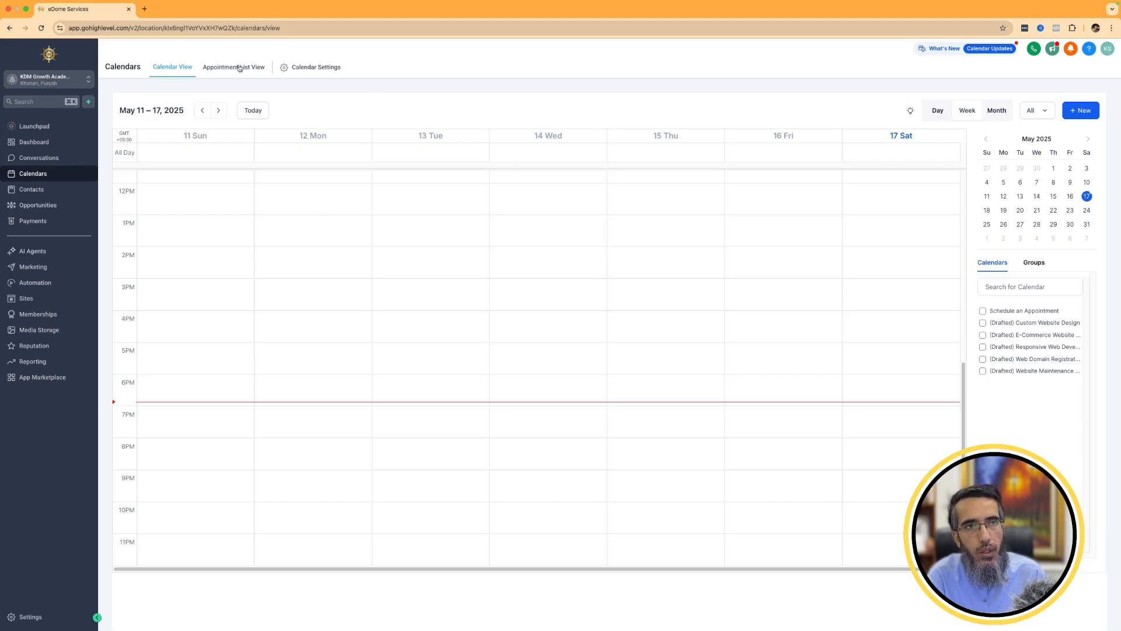
click(325, 69)
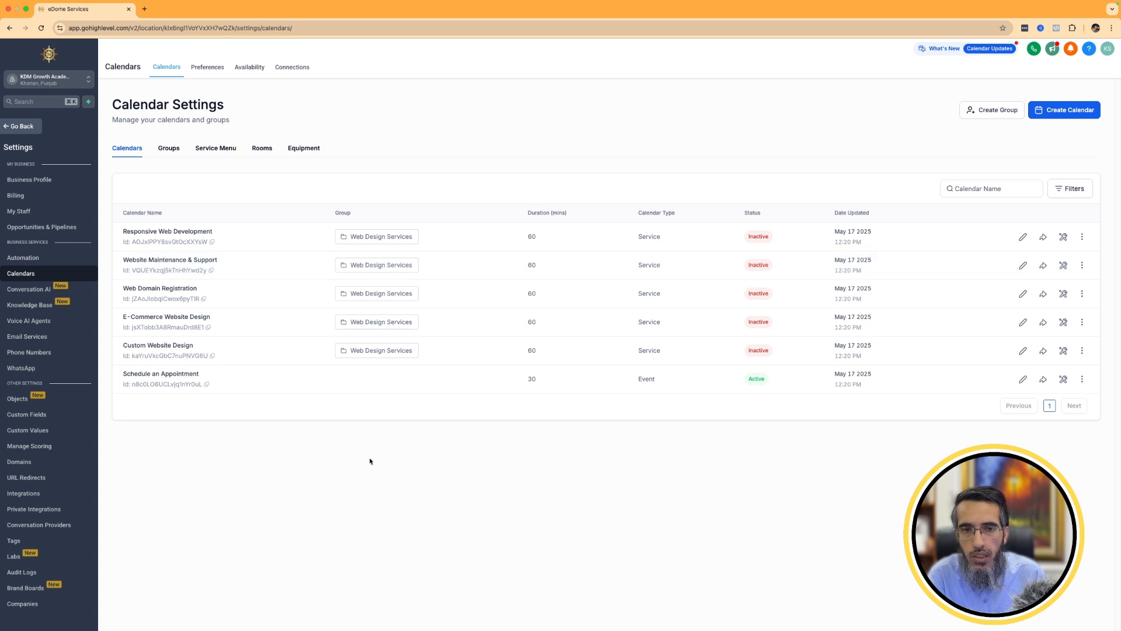
click(23, 128)
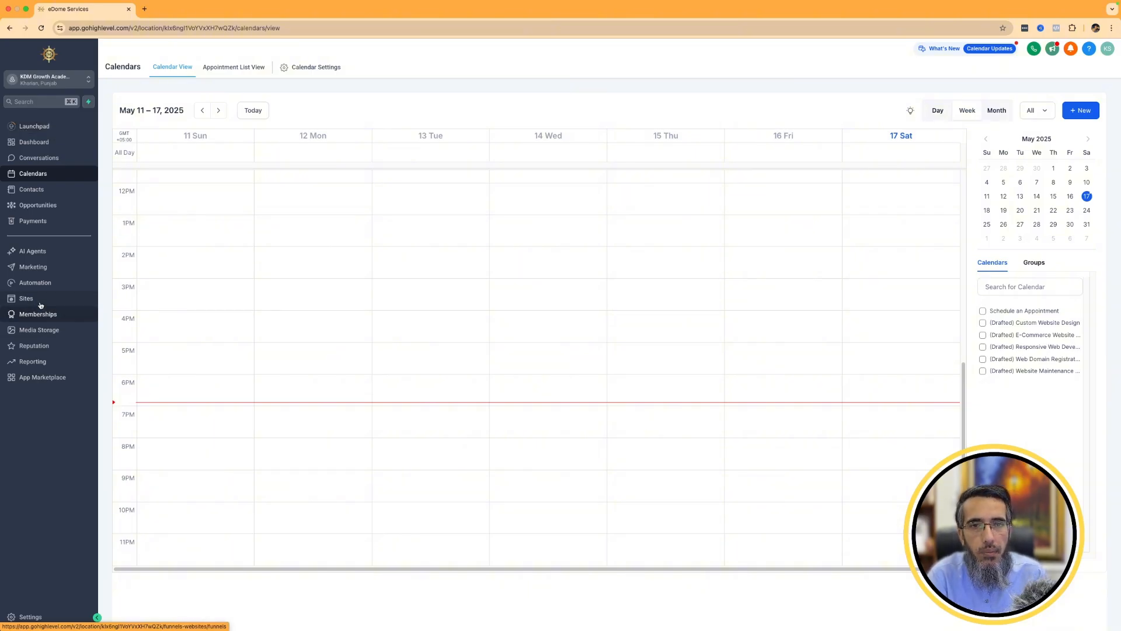
click(46, 617)
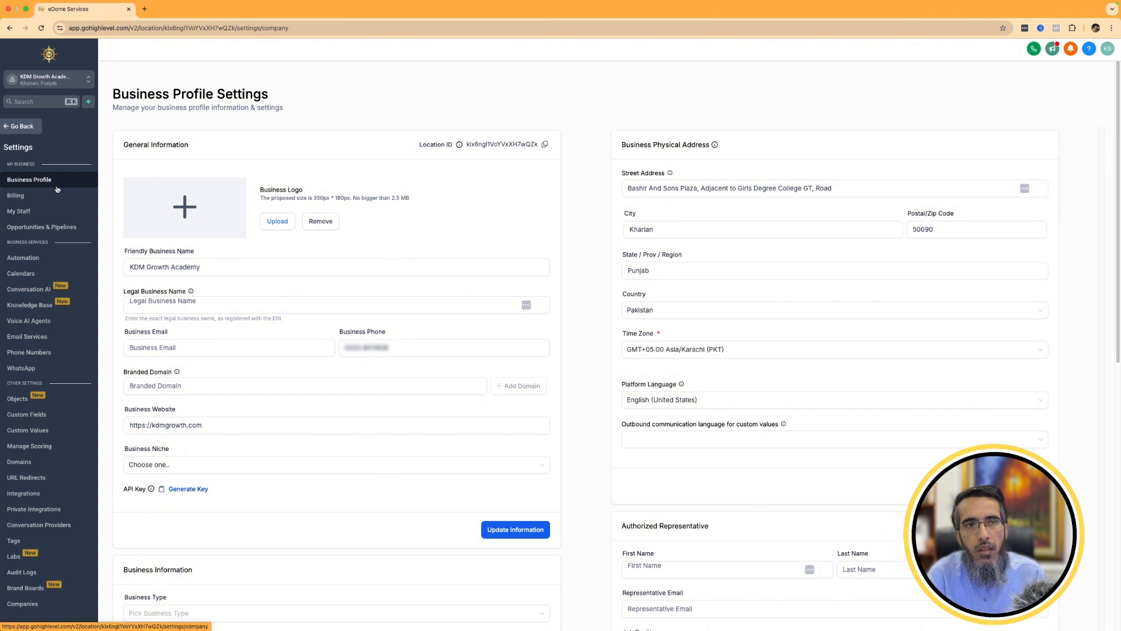
click(22, 126)
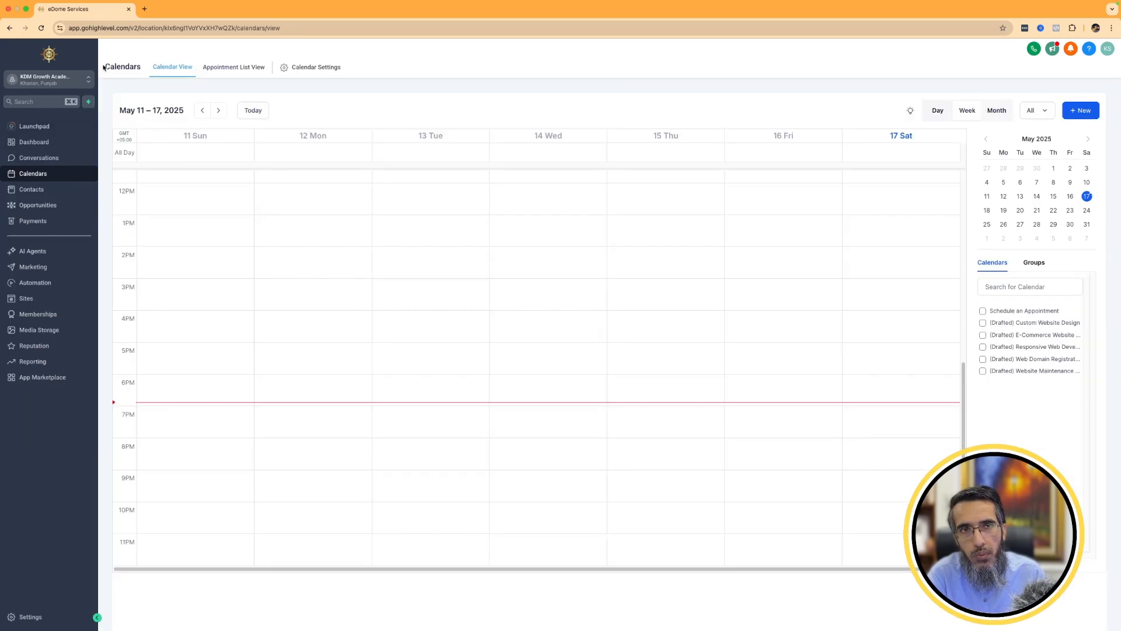
Switch to the agency view and open the agency owner's record for editing in the Team settings.
click(89, 80)
click(150, 104)
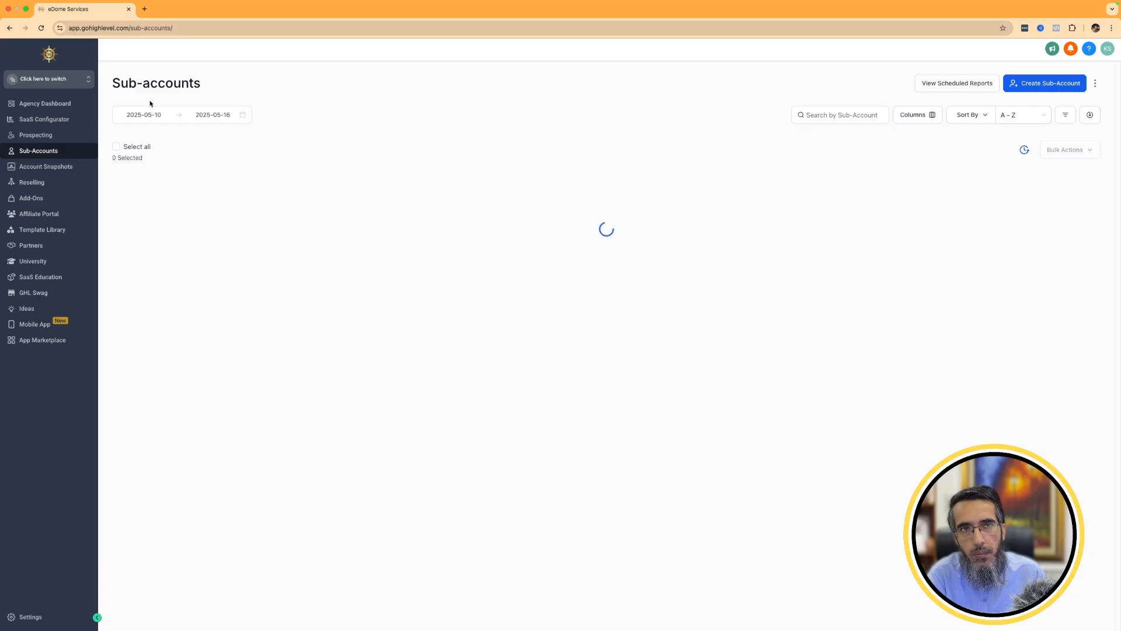
click(24, 617)
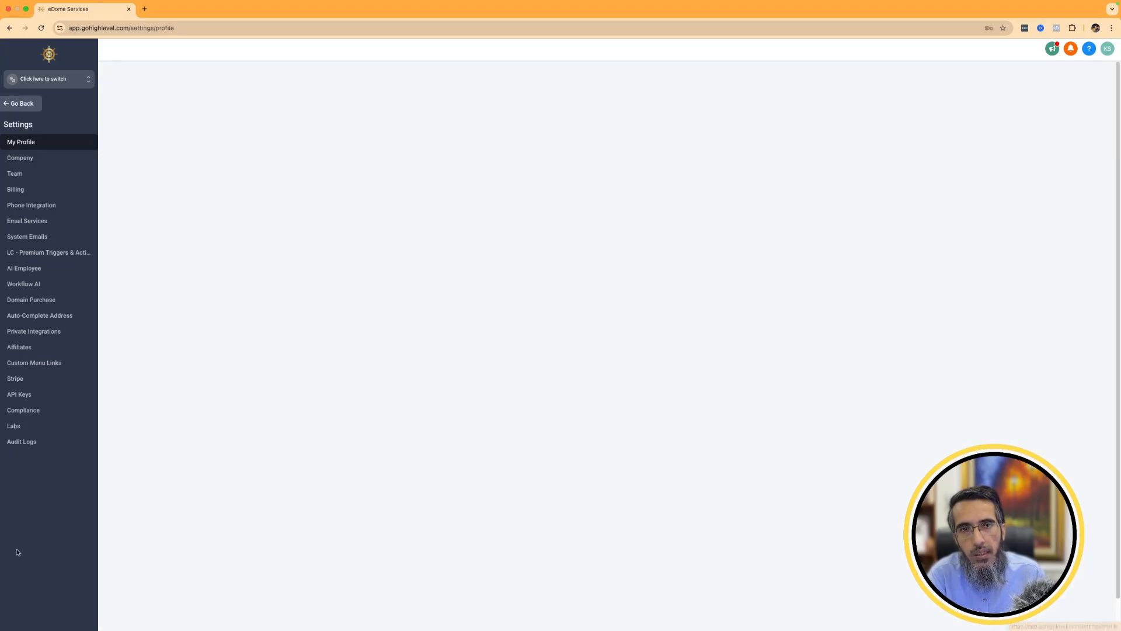
click(26, 174)
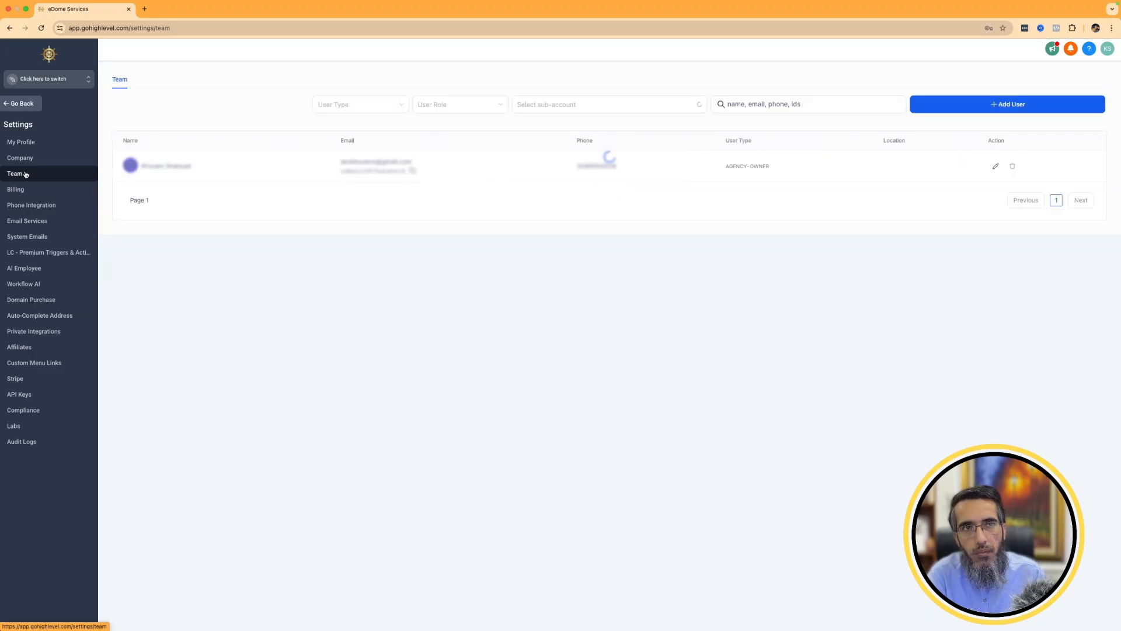
click(995, 167)
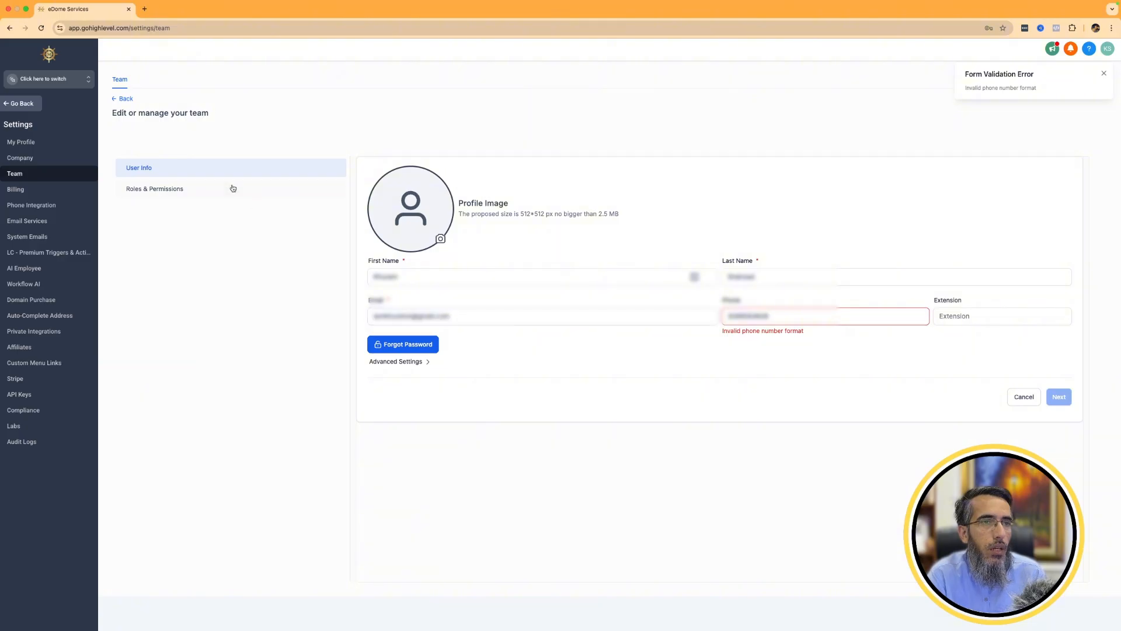
Add the KDM Growth Academy sub-account to the agency owner's Roles & Permissions and save the user.
click(192, 189)
click(406, 293)
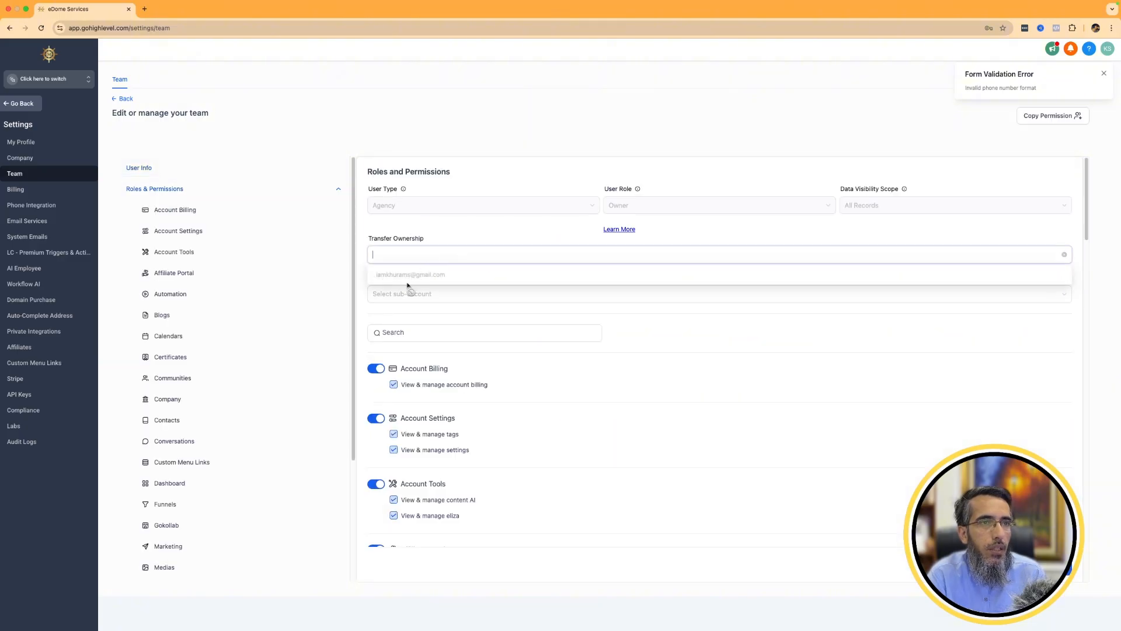
click(408, 313)
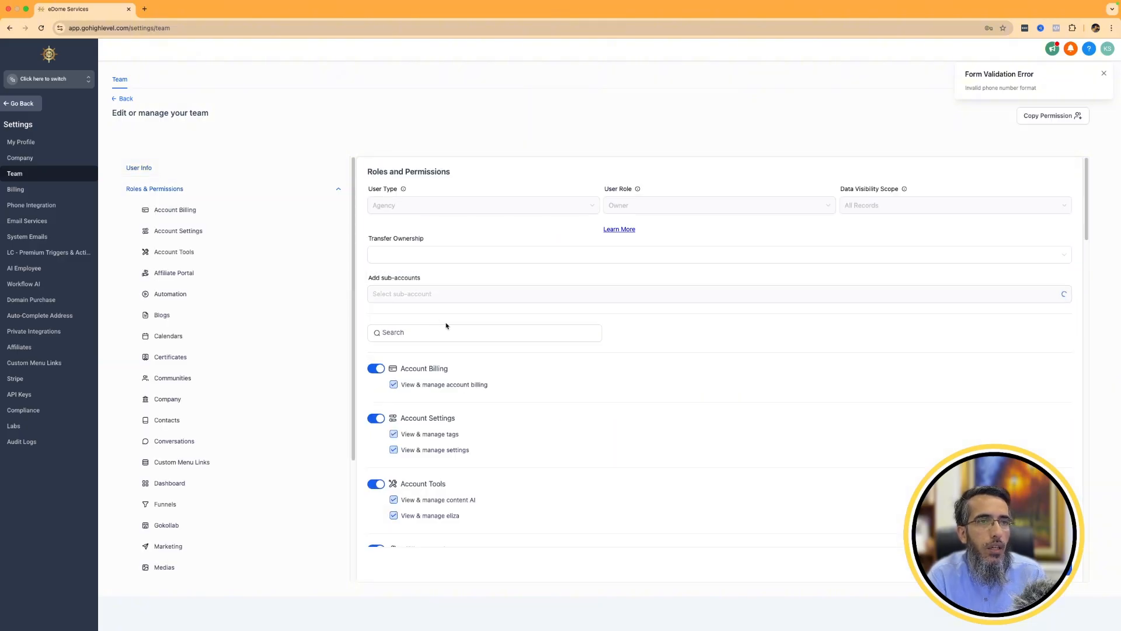
click(1069, 570)
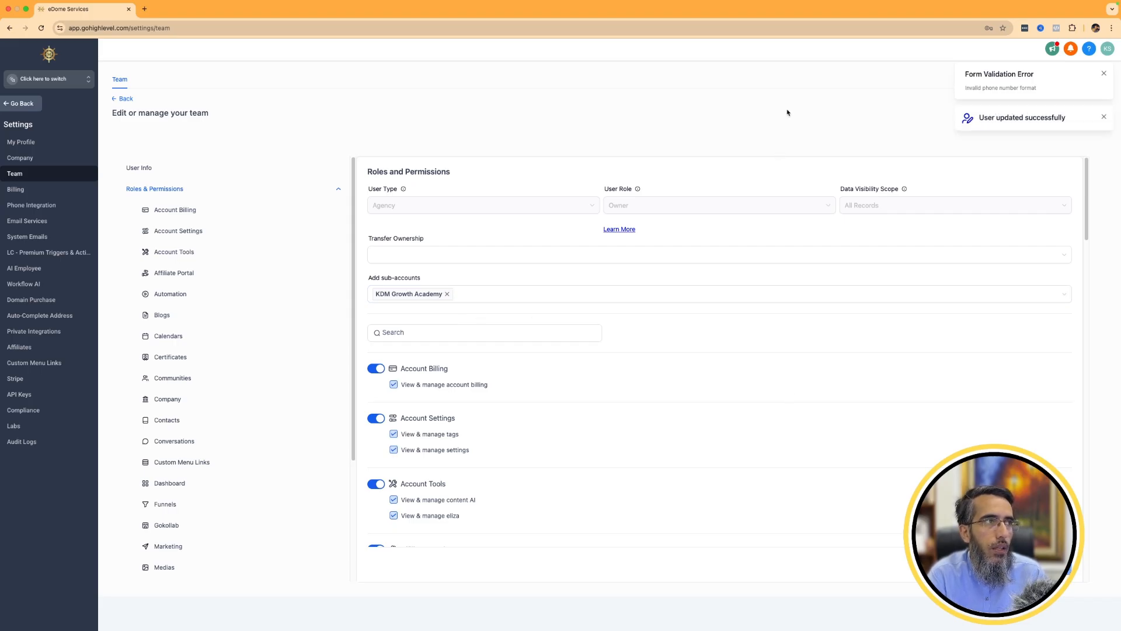
Switch to the KDM Growth Academy sub-account and view the personal data and calendar settings in My Profile.
click(48, 79)
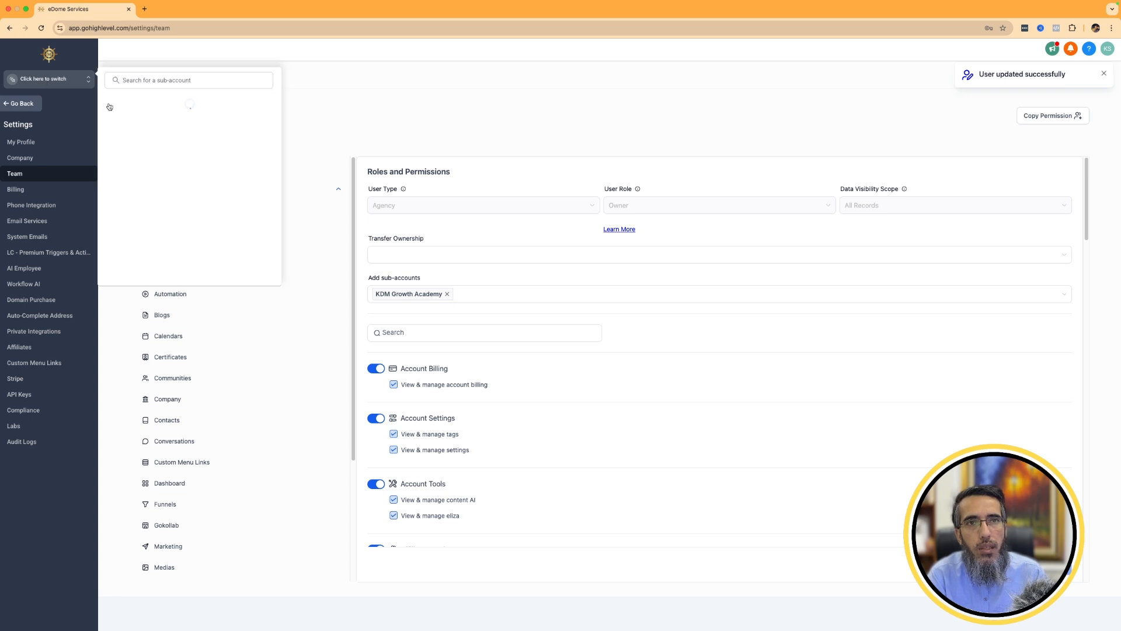
click(161, 167)
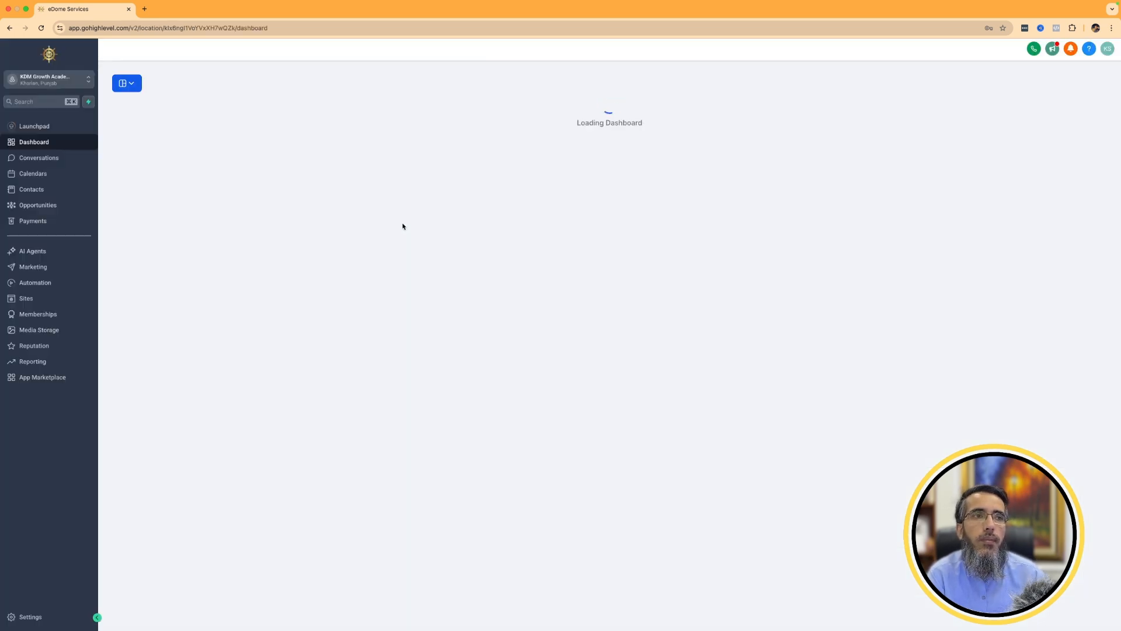
click(29, 616)
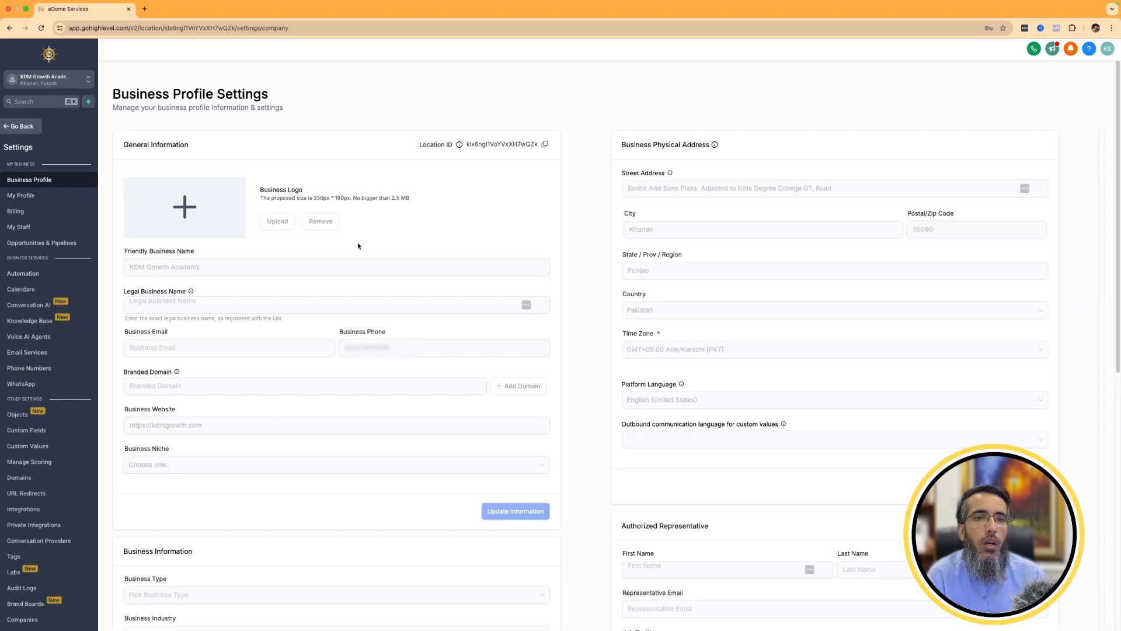
click(23, 199)
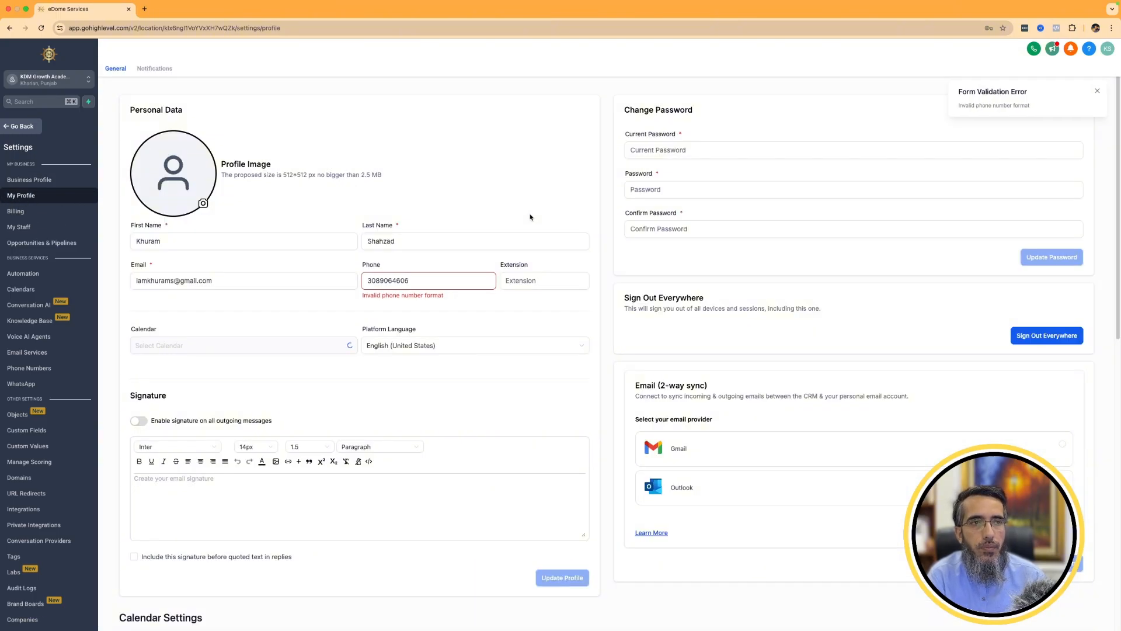
scroll(584, 292, down, 3)
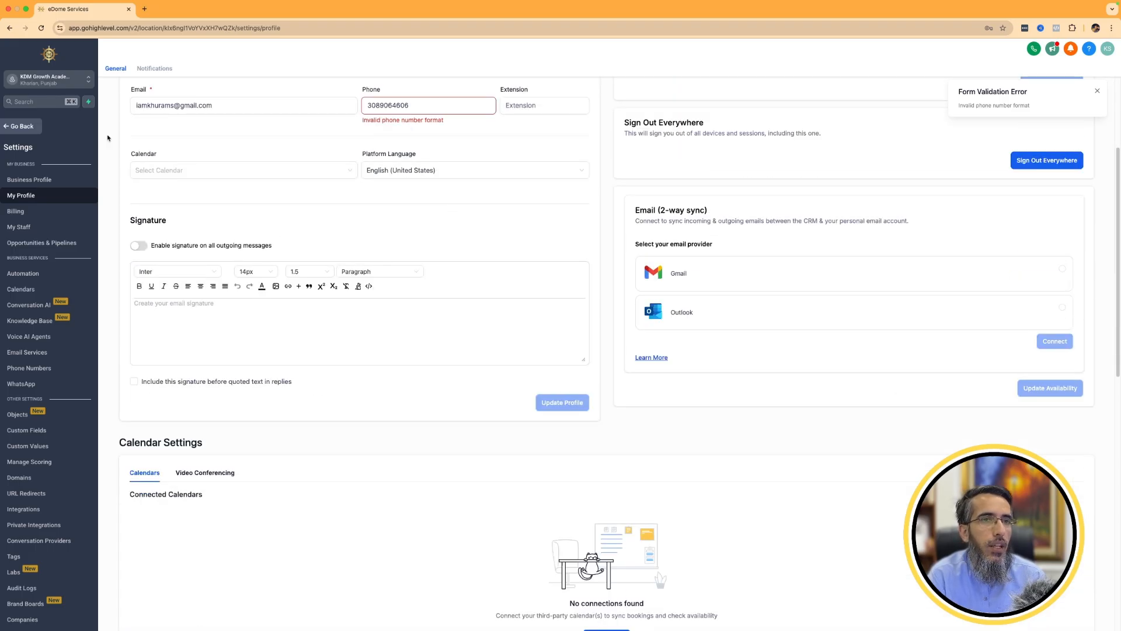
scroll(350, 386, down, 5)
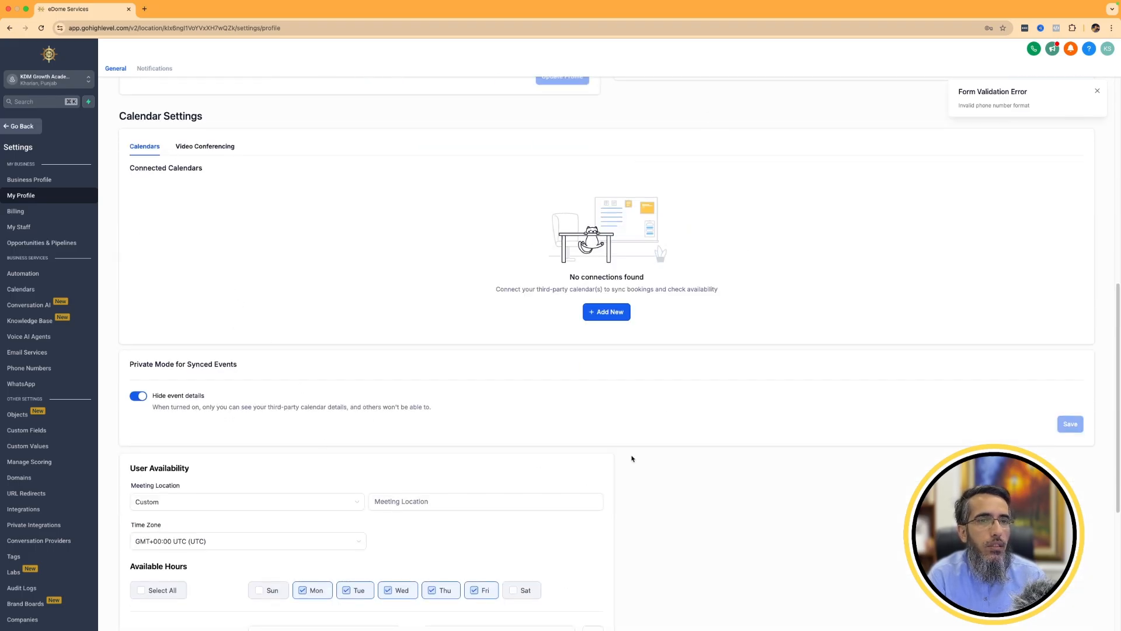
Review the Business Profile settings, including business information, authorized representative, general options and contact deduplication preferences.
click(26, 180)
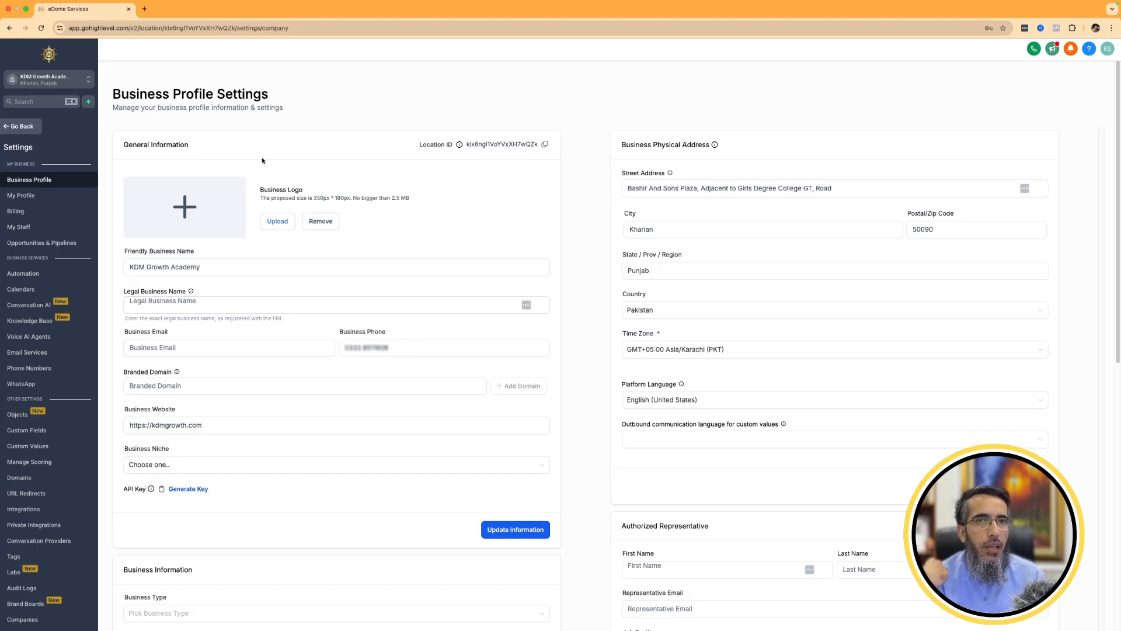
click(543, 308)
scroll(543, 308, down, 5)
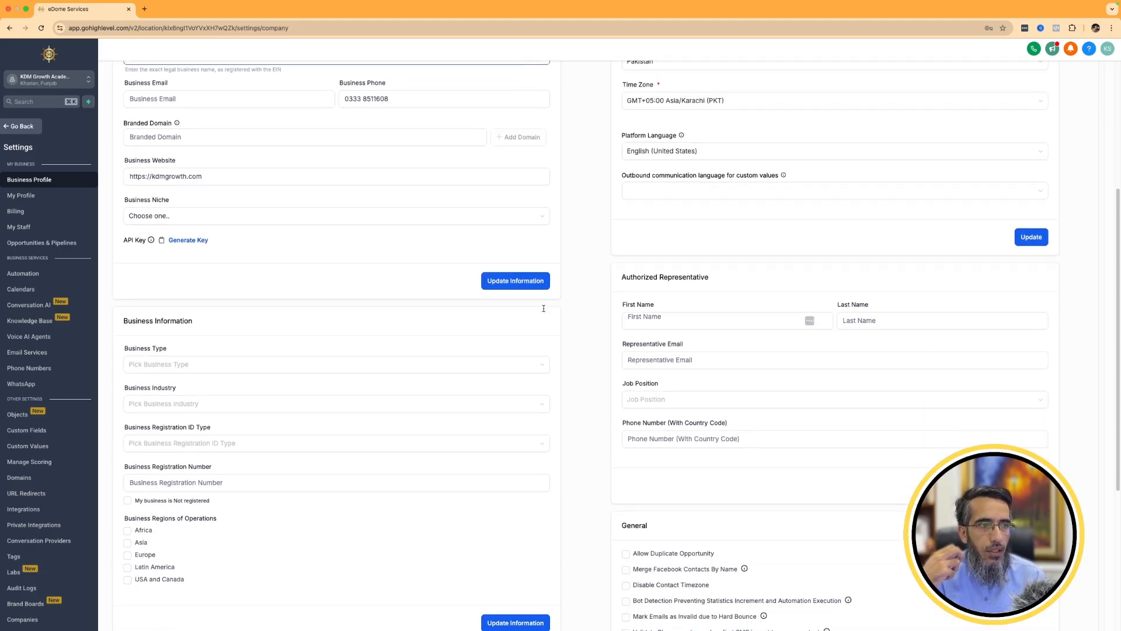
scroll(543, 309, down, 5)
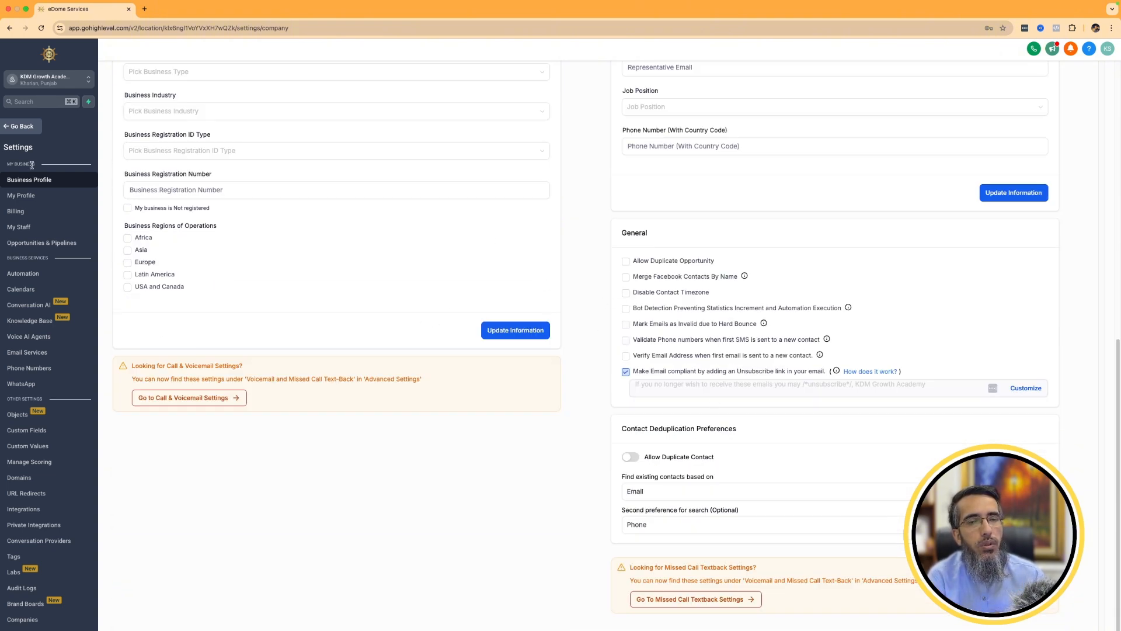
Clear the invalid phone number from the personal data in My Profile and update the profile.
click(34, 196)
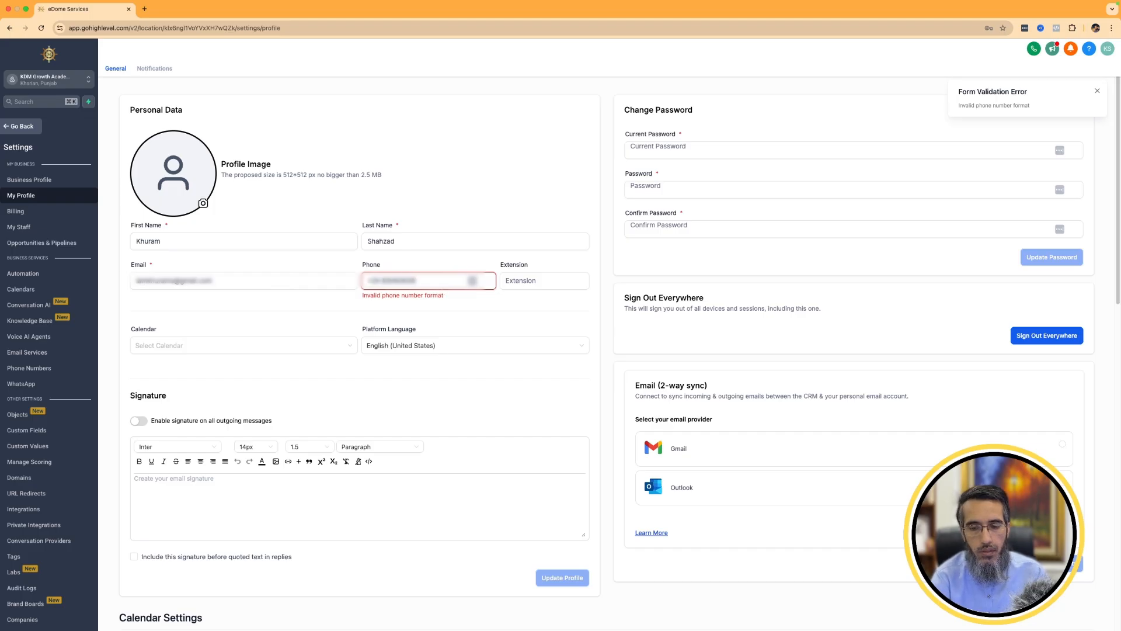
double_click(407, 283)
triple_click(407, 281)
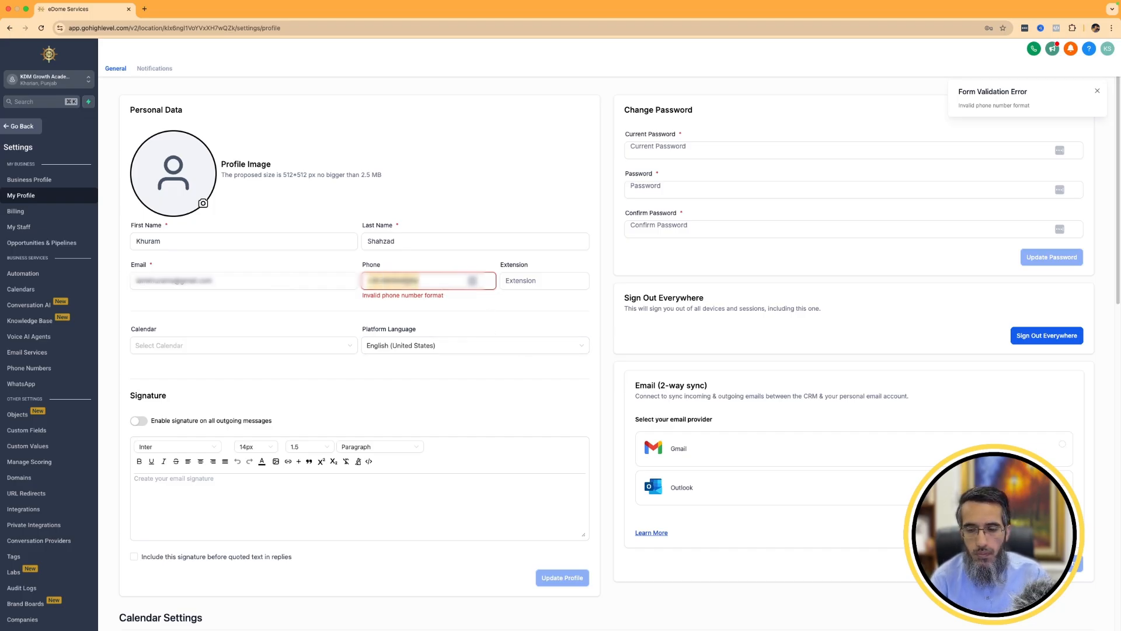
key(BackSpace)
scroll(525, 420, down, 3)
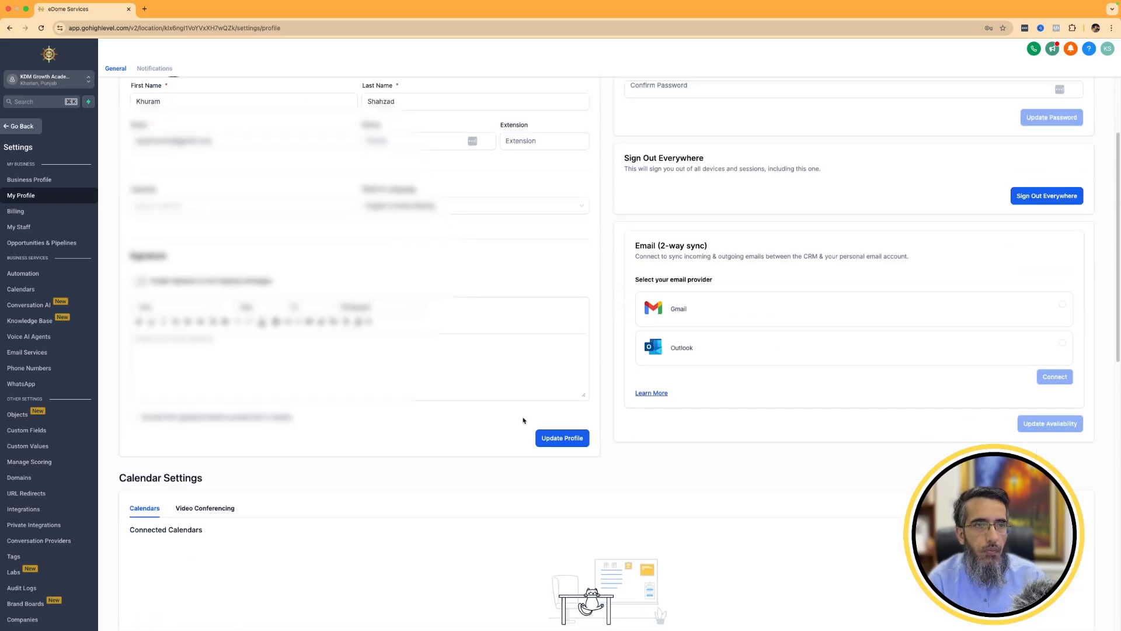
click(564, 438)
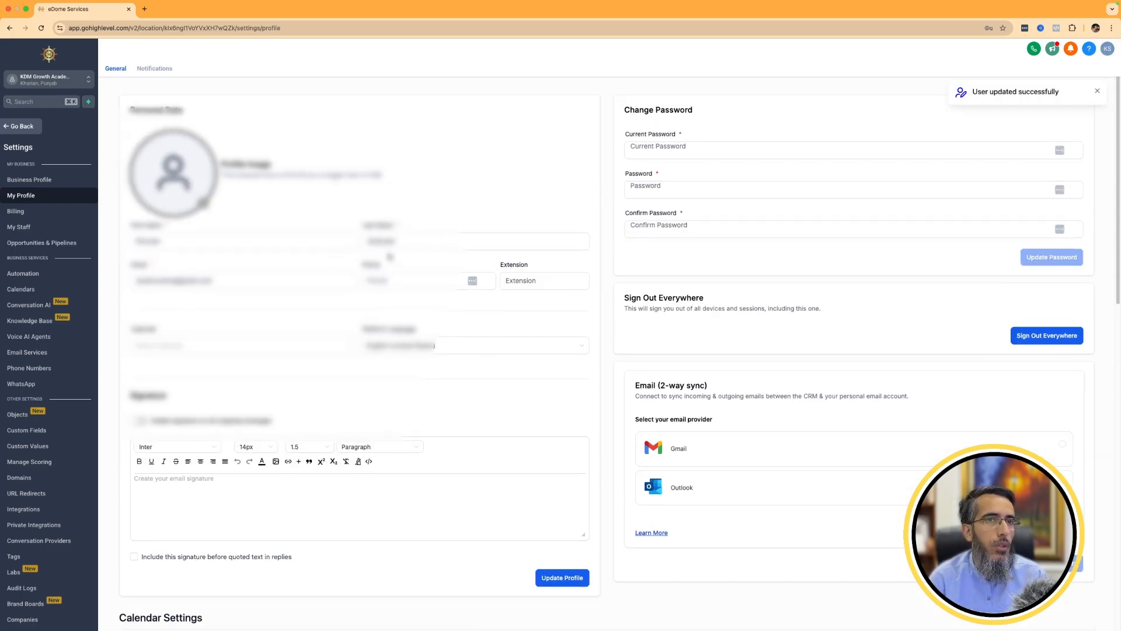
Set the calendar in the personal data of My Profile to Schedule an Appointment.
scroll(390, 256, down, 5)
scroll(373, 256, down, 3)
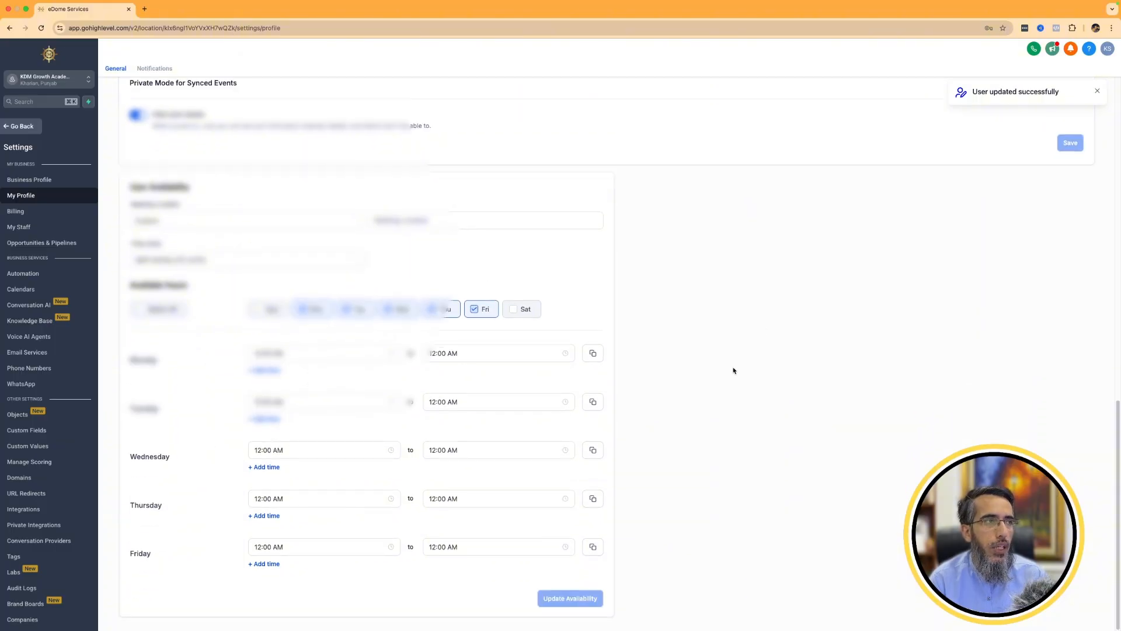
scroll(733, 371, up, 15)
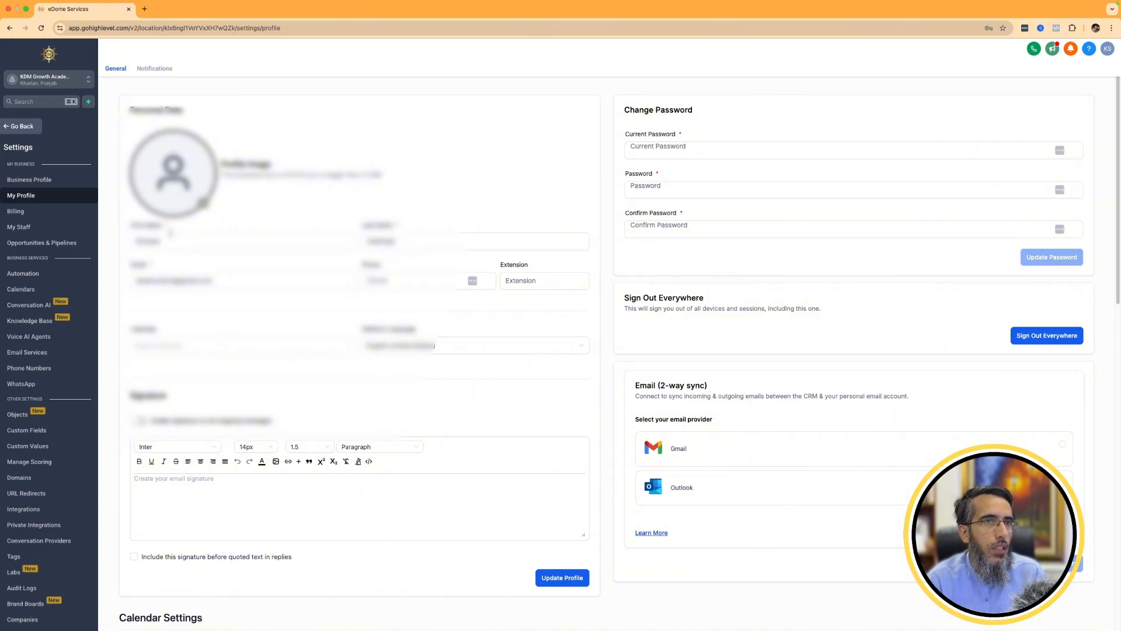
scroll(328, 269, down, 1)
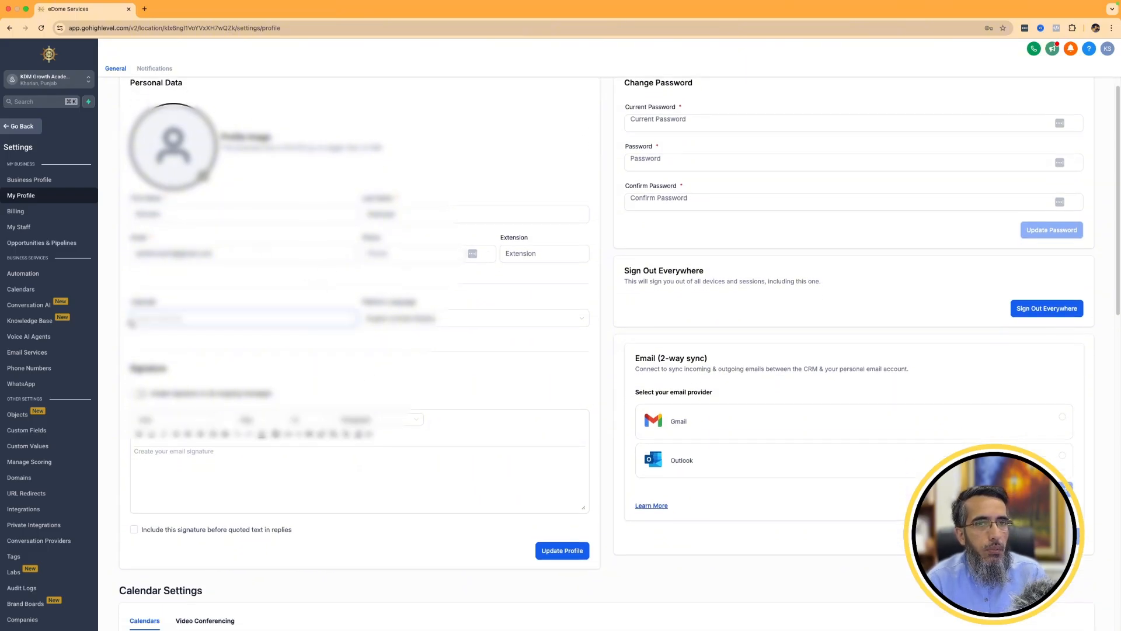
click(146, 320)
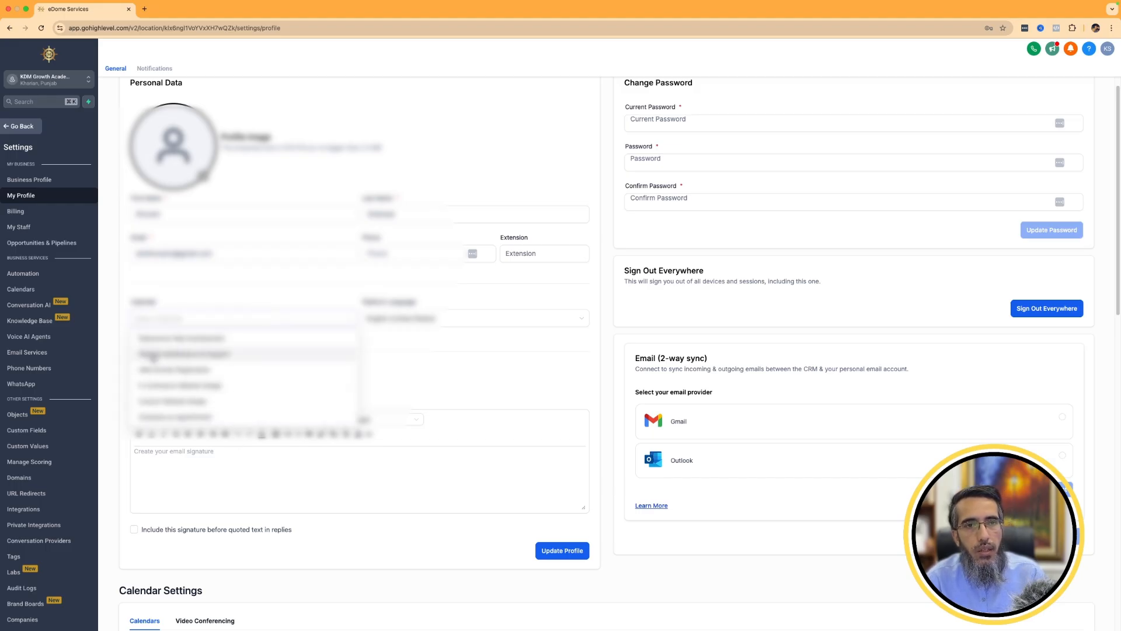
click(172, 418)
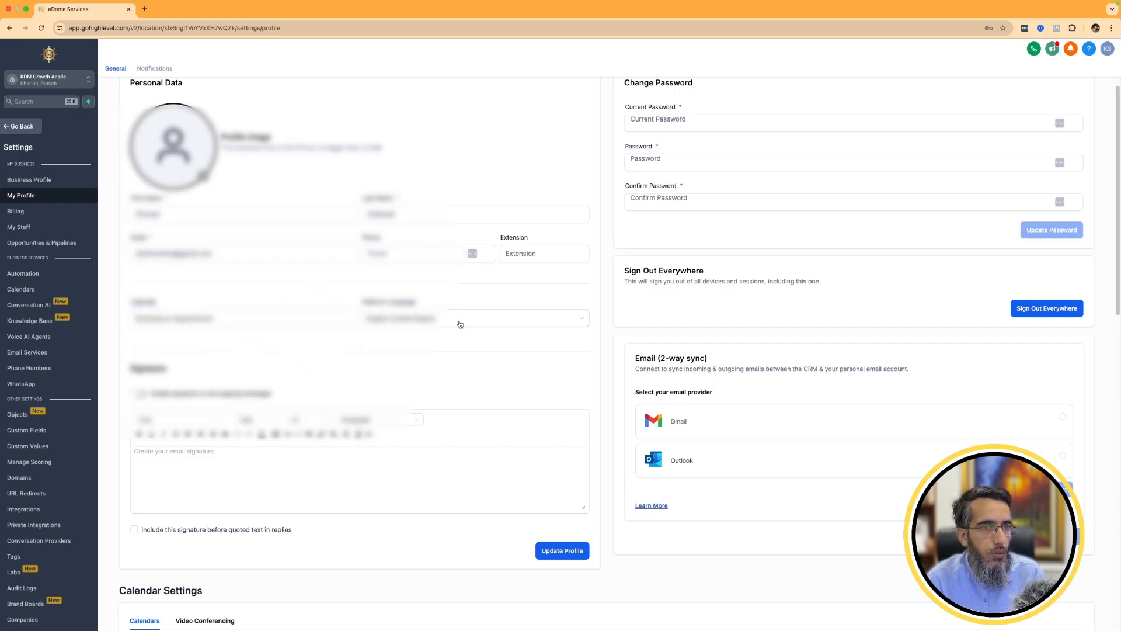
Connect the owner's Gmail account for two-way email sync, granting Leadconnector for Gmail all requested access.
scroll(453, 328, down, 3)
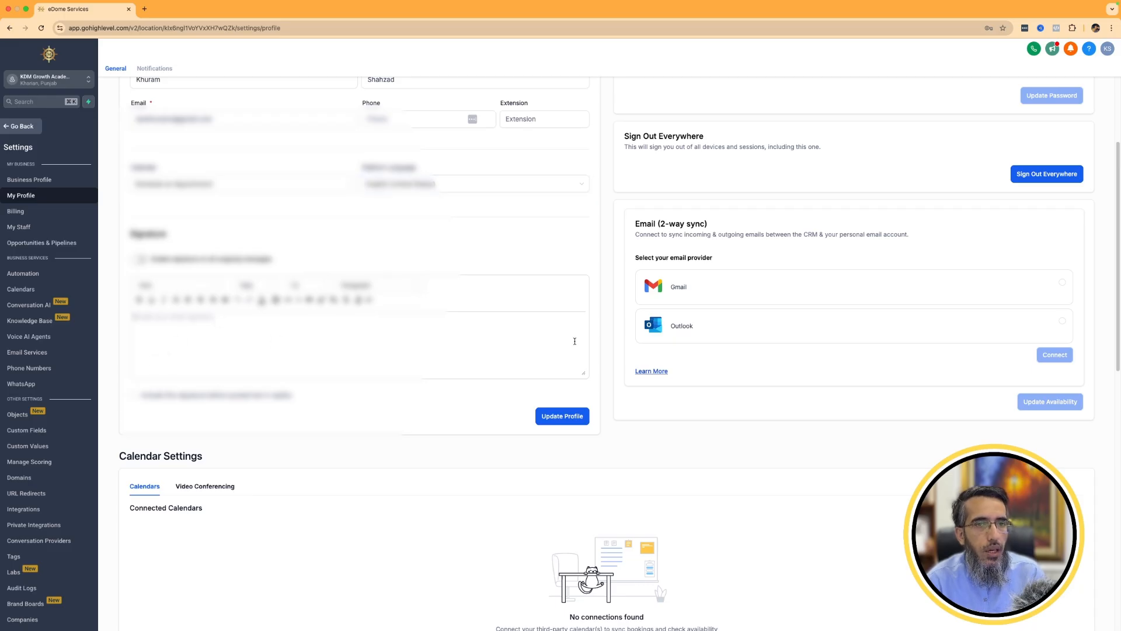
scroll(575, 341, down, 3)
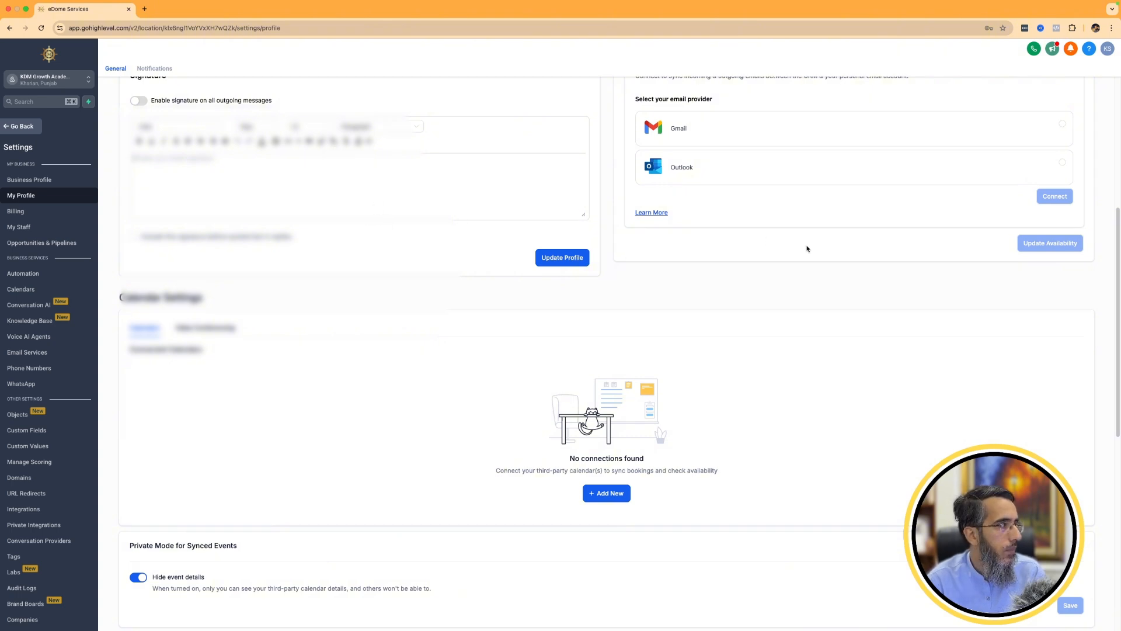
scroll(845, 208, up, 4)
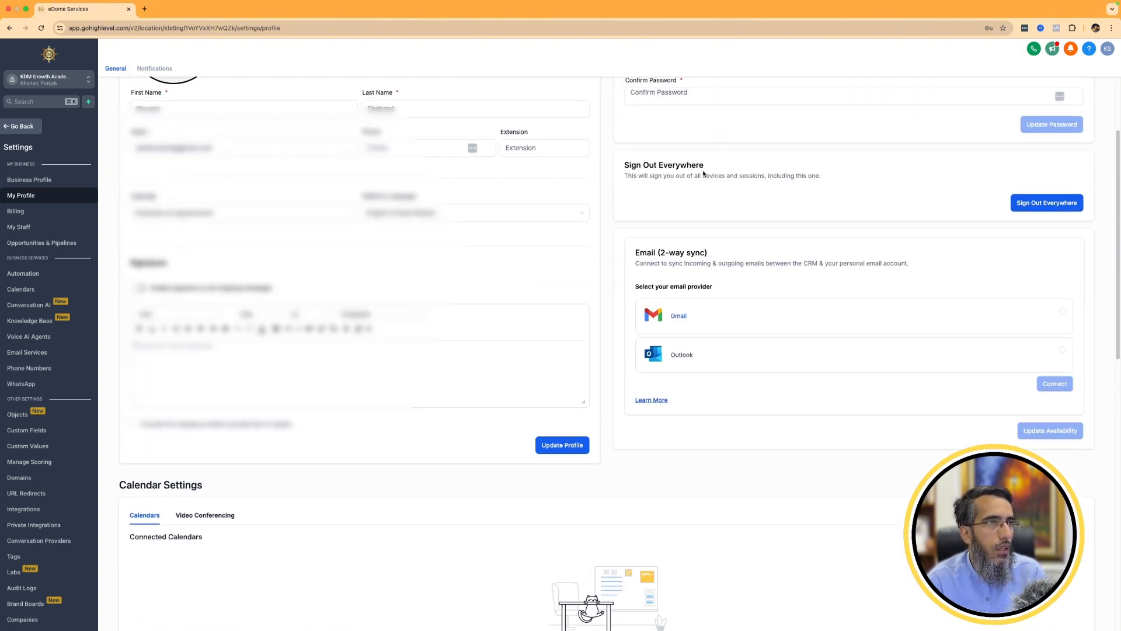
click(771, 320)
click(1051, 385)
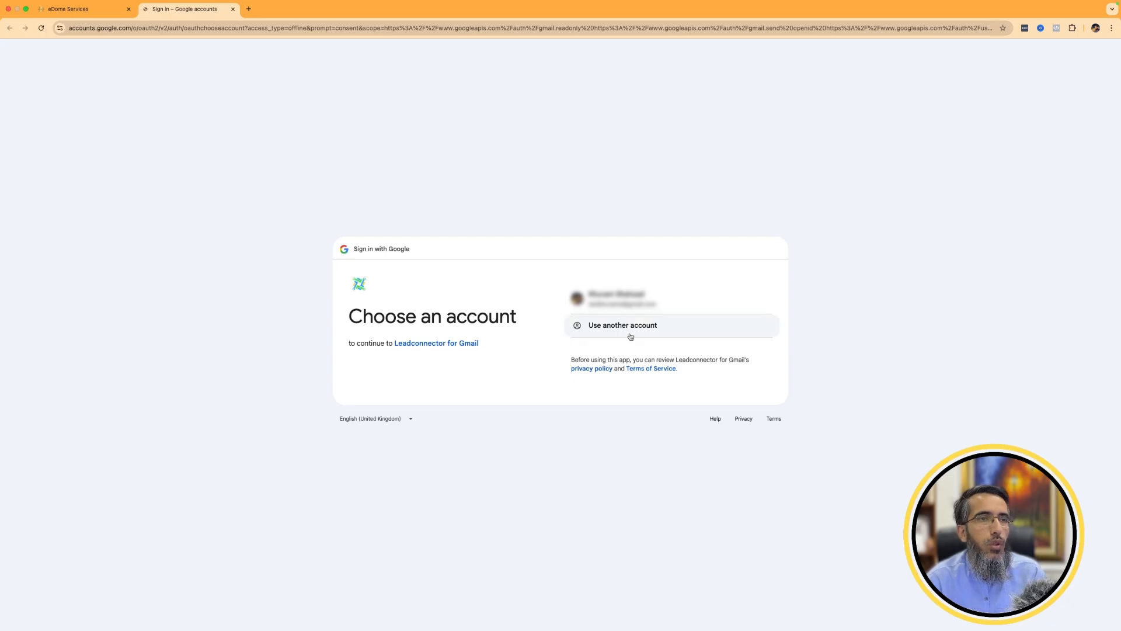
click(622, 298)
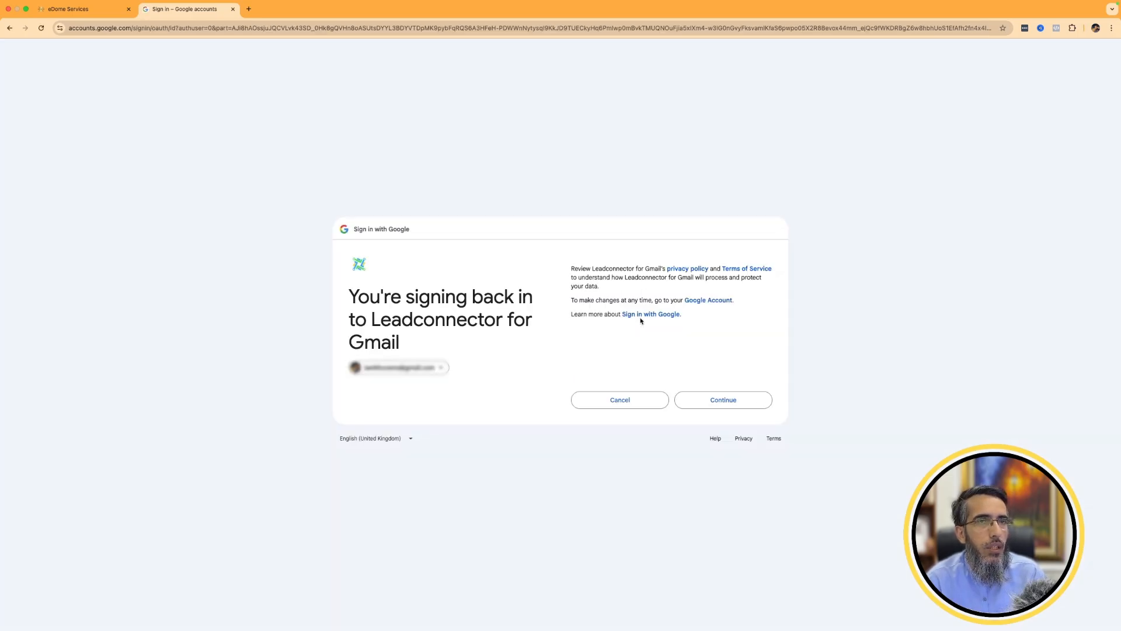
click(740, 402)
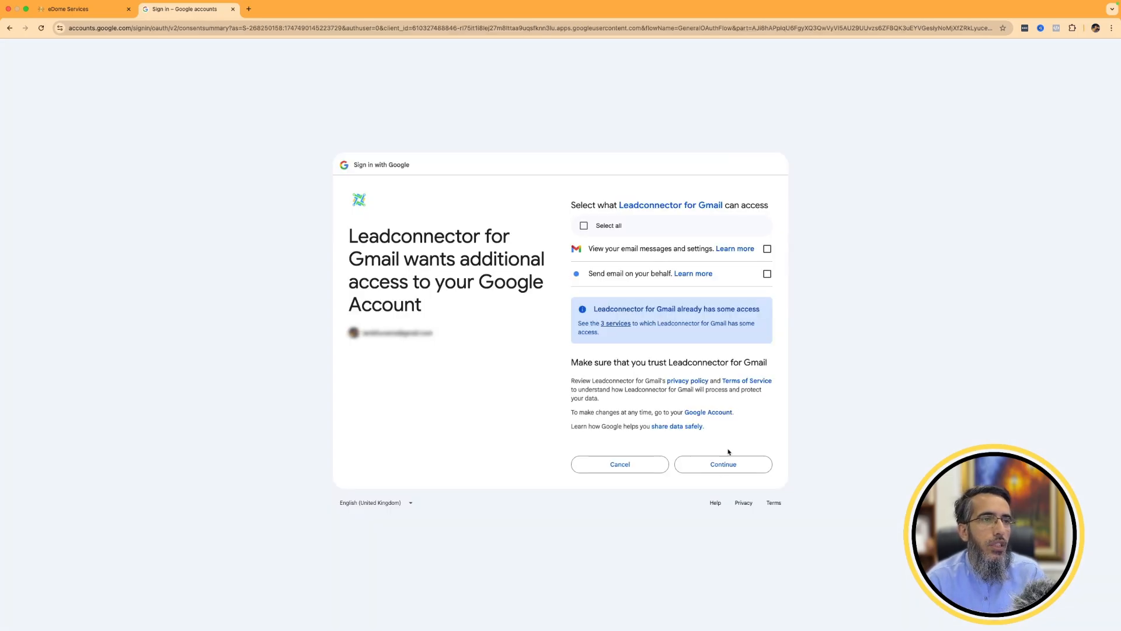
click(621, 231)
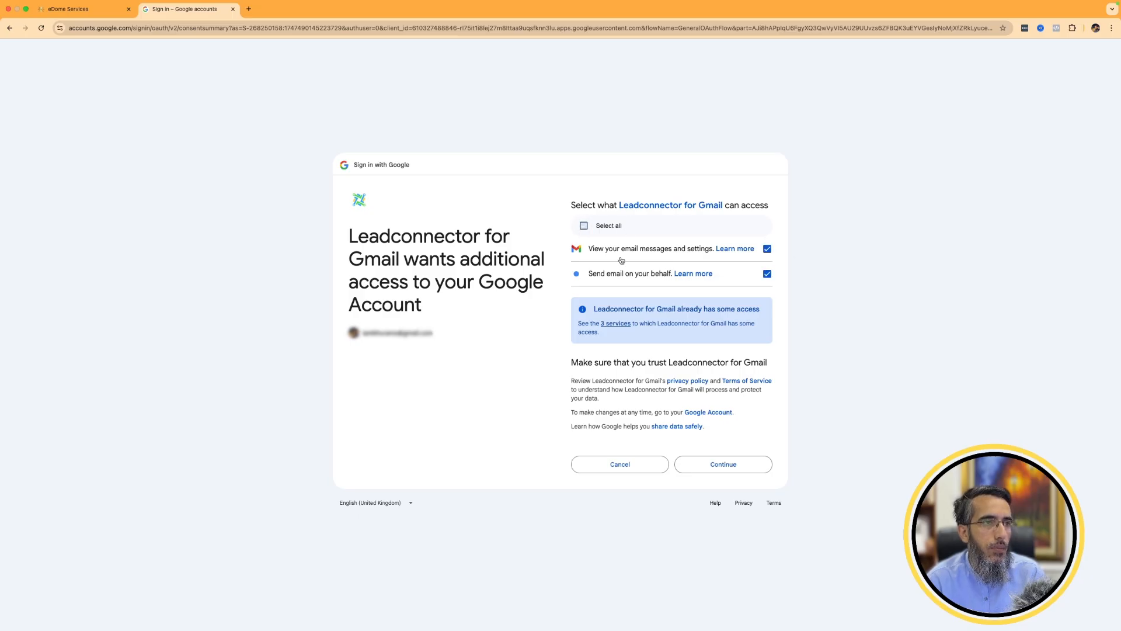
click(743, 465)
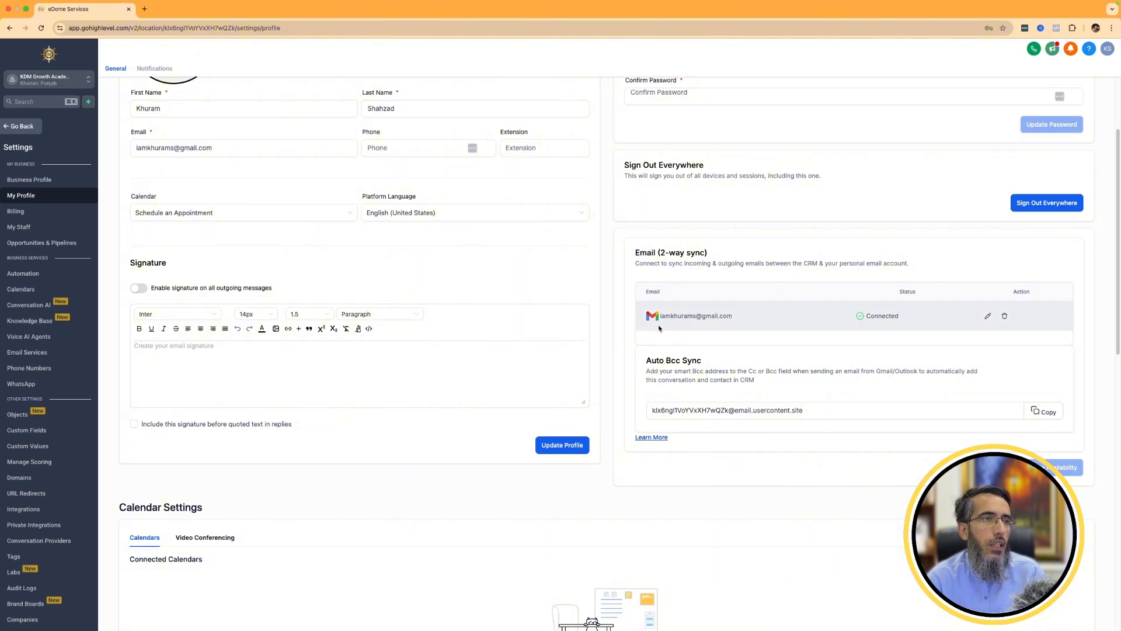
Connect the owner's Google Calendar as a third-party calendar and allow Lead Connector to access it.
scroll(472, 408, down, 3)
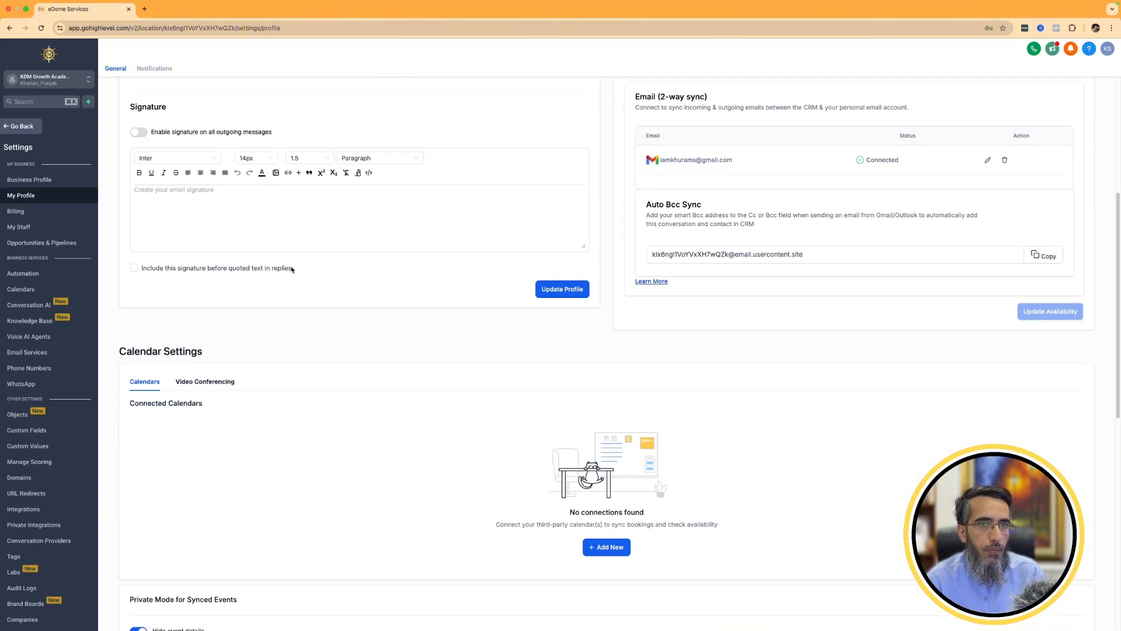
scroll(170, 283, down, 3)
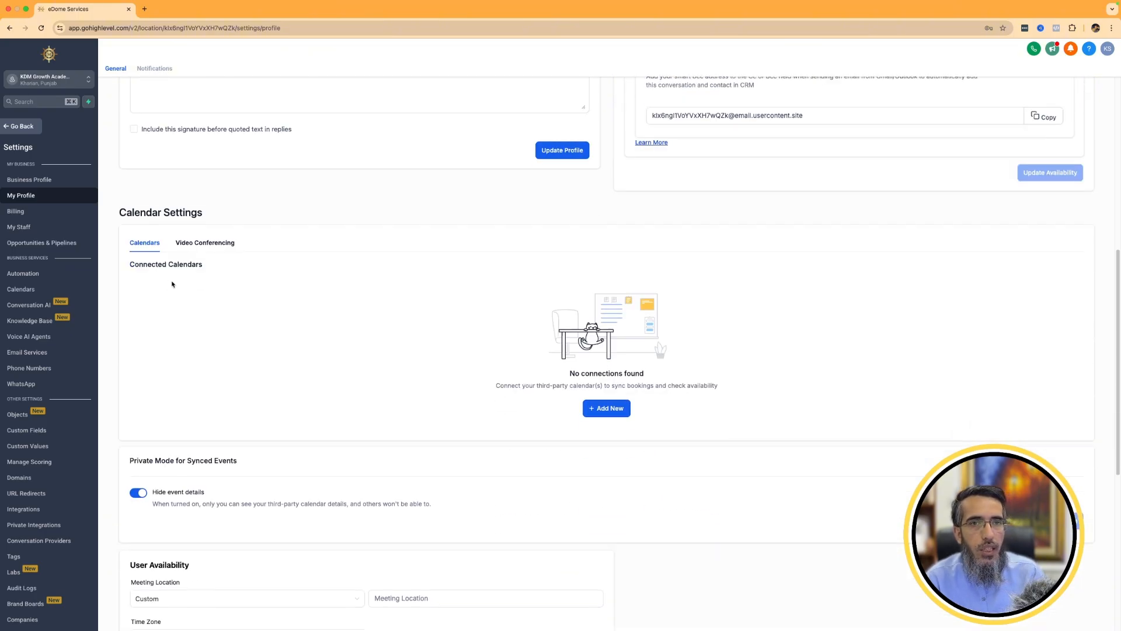
click(611, 409)
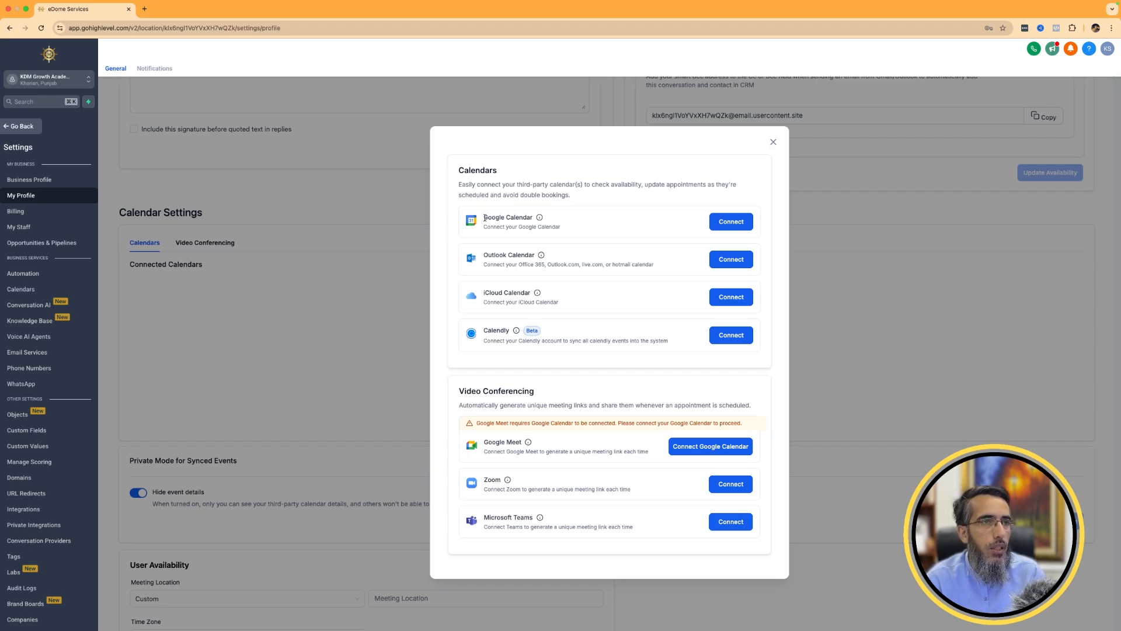
drag(484, 216, 623, 235)
click(731, 222)
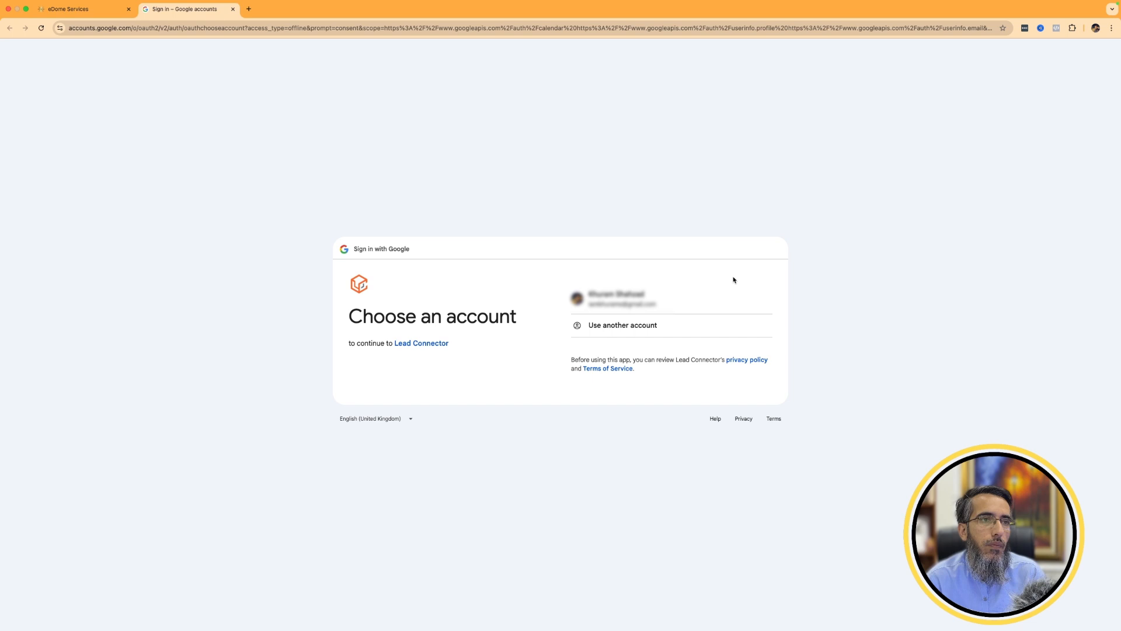
click(631, 296)
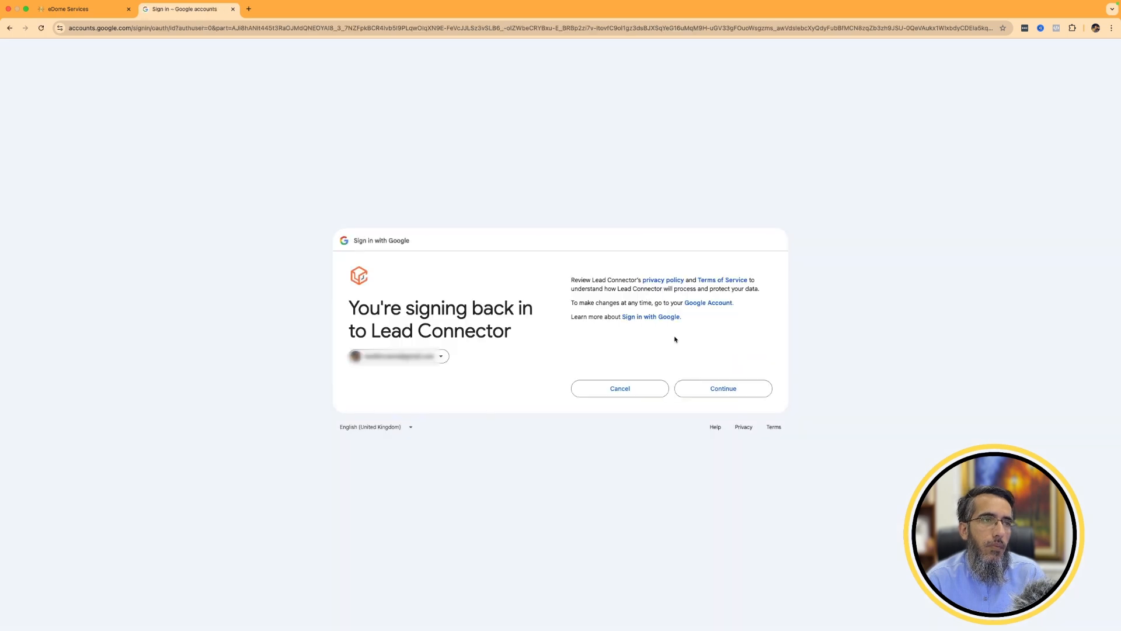
click(712, 387)
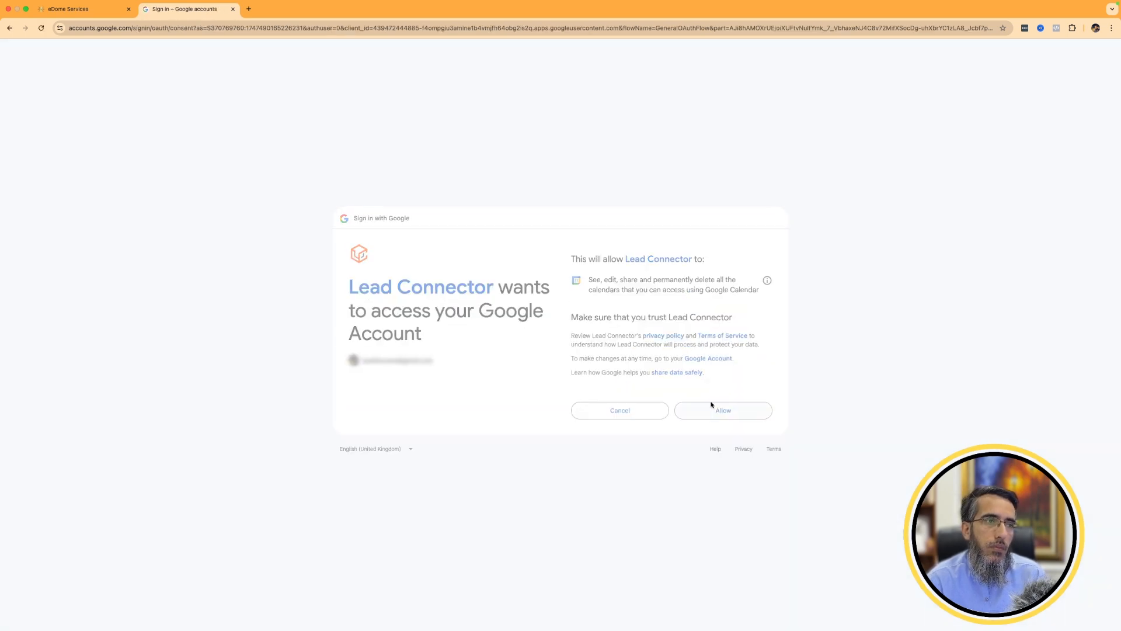
click(712, 406)
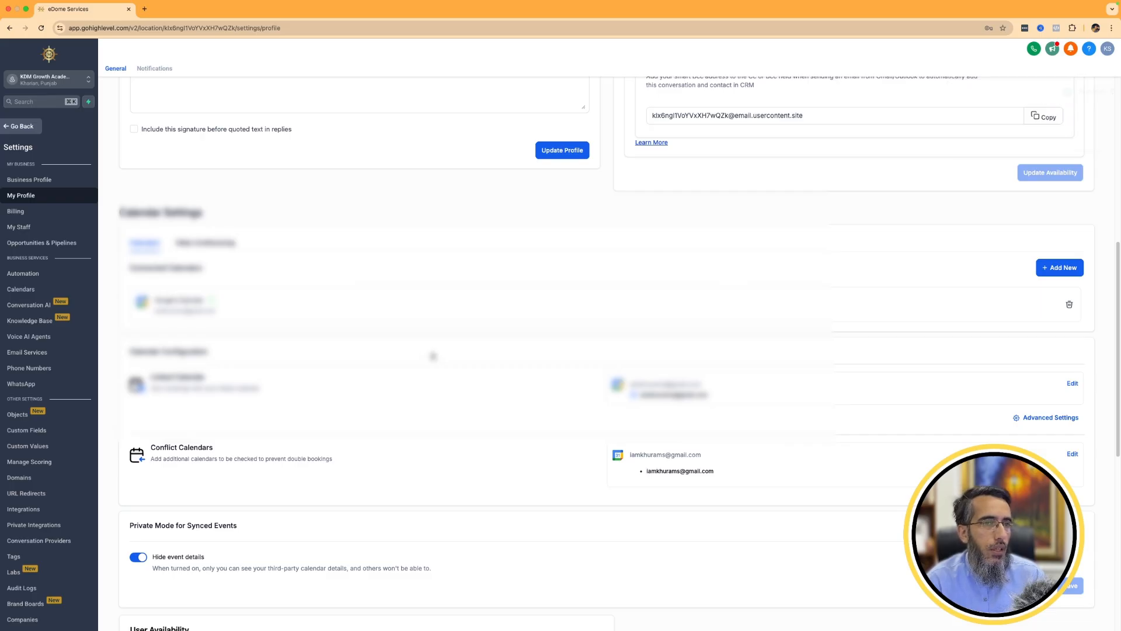
Review the calendar and video conferencing connections, the linked calendar's advanced settings and the conflict calendar options without changing them.
scroll(432, 356, down, 1)
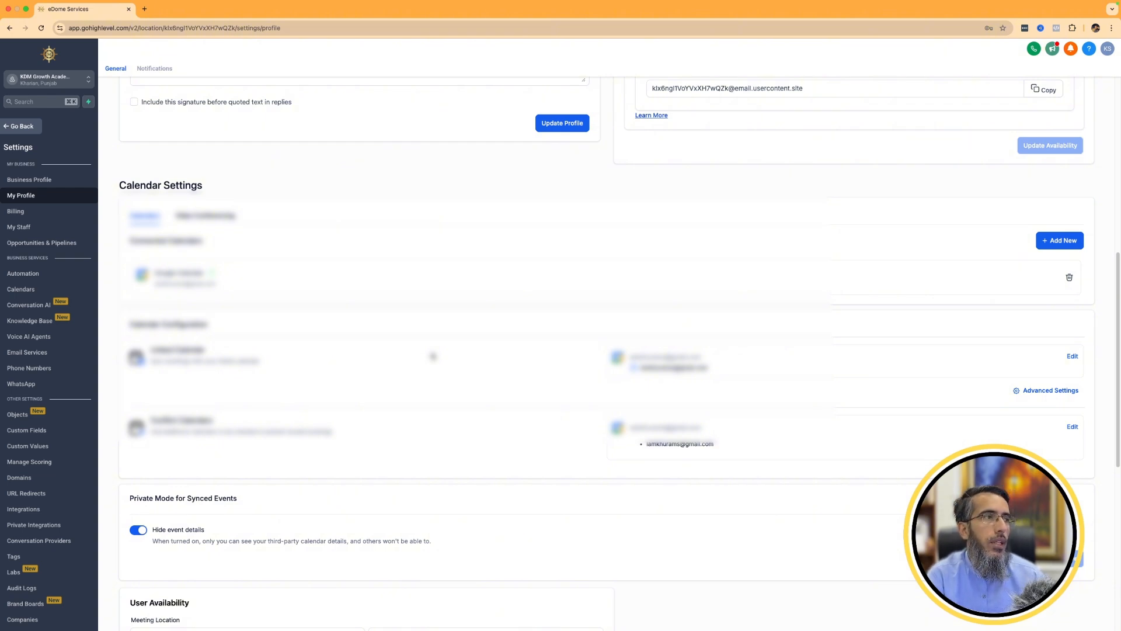
click(1043, 242)
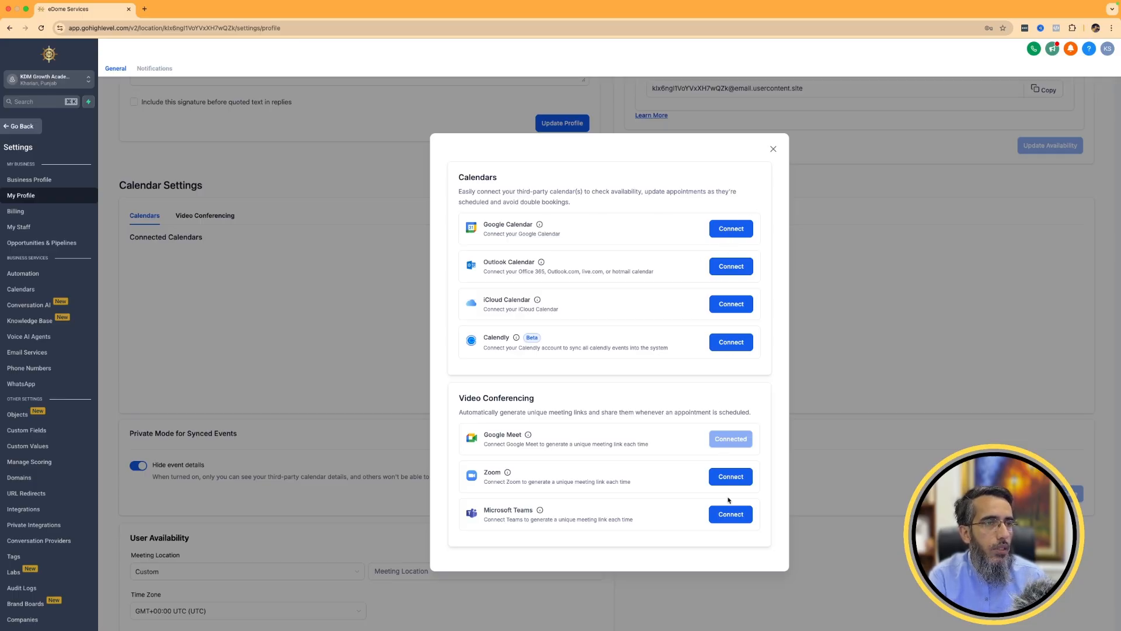
click(773, 153)
scroll(984, 339, down, 1)
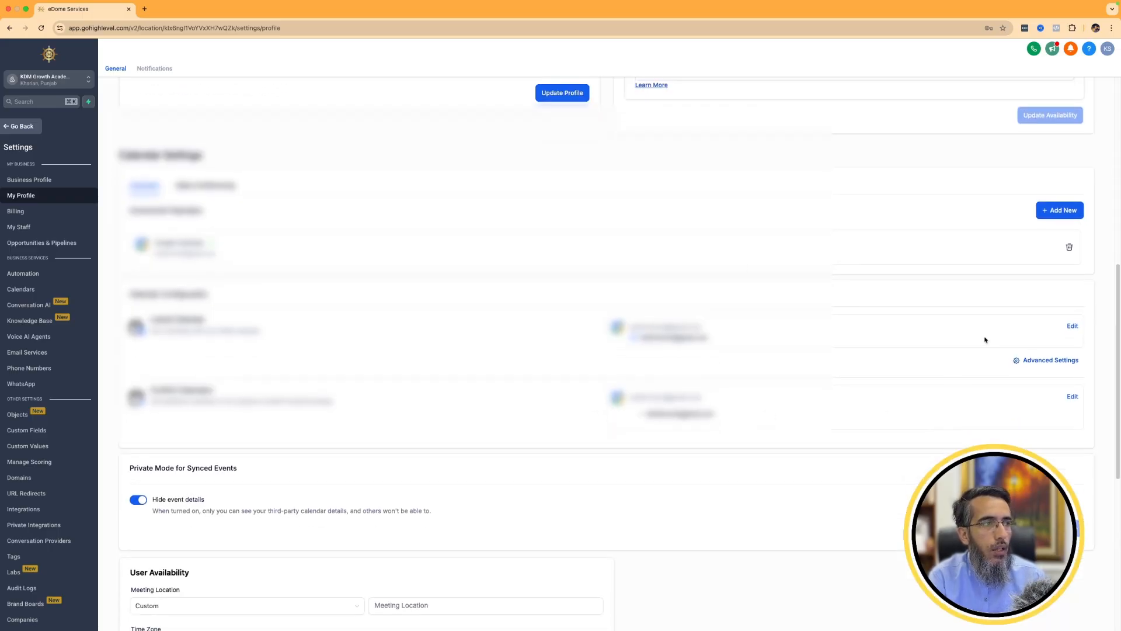
click(1051, 360)
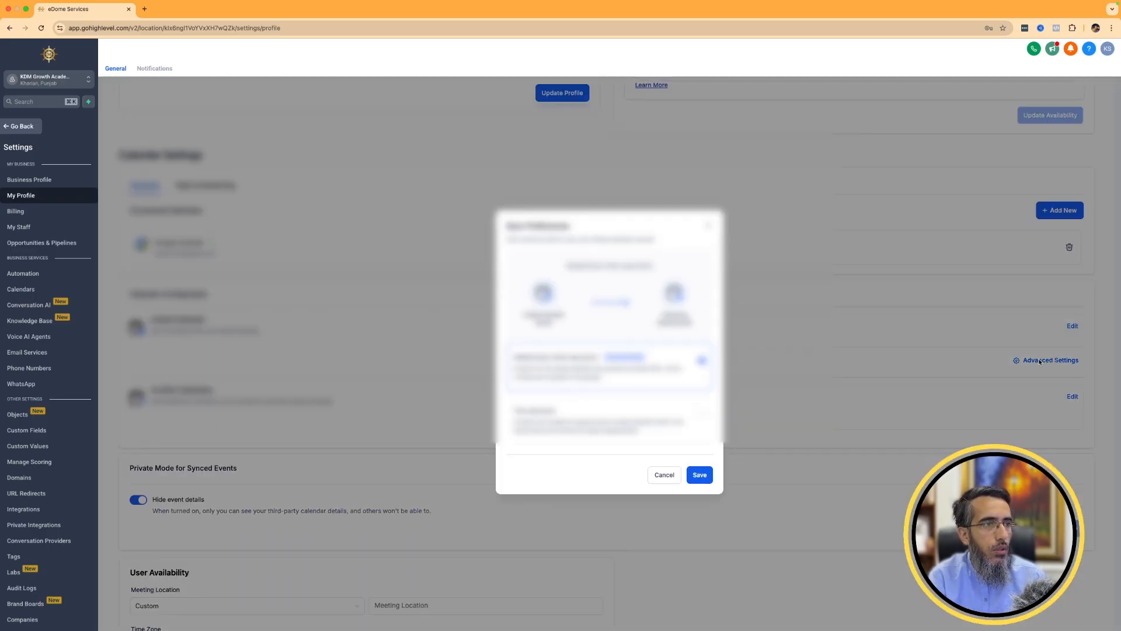
click(666, 478)
click(1074, 400)
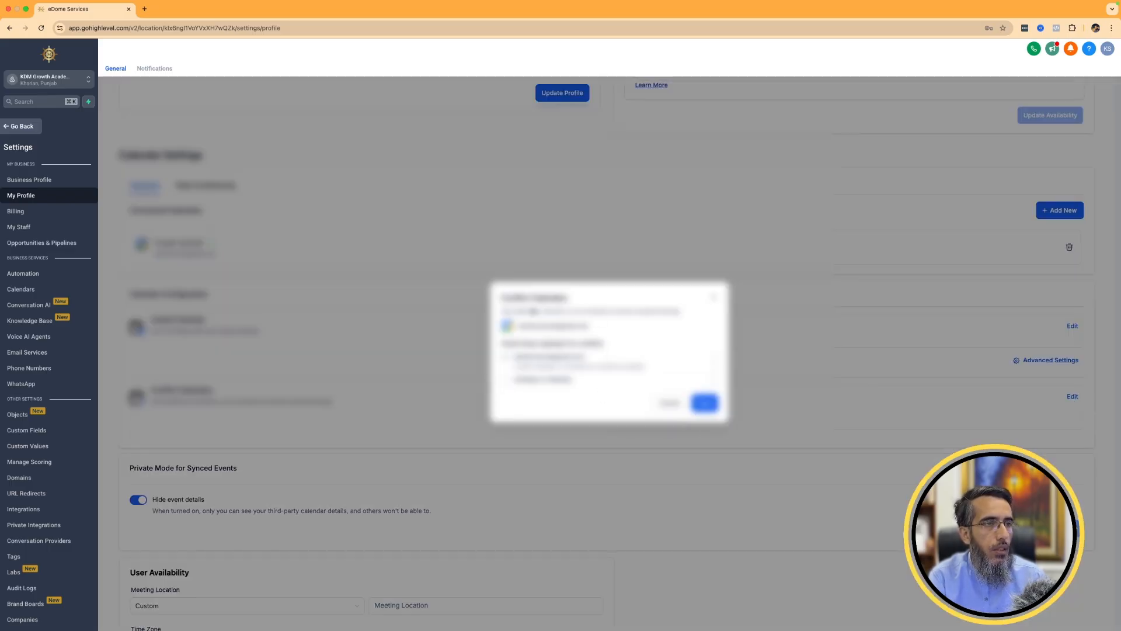
click(678, 409)
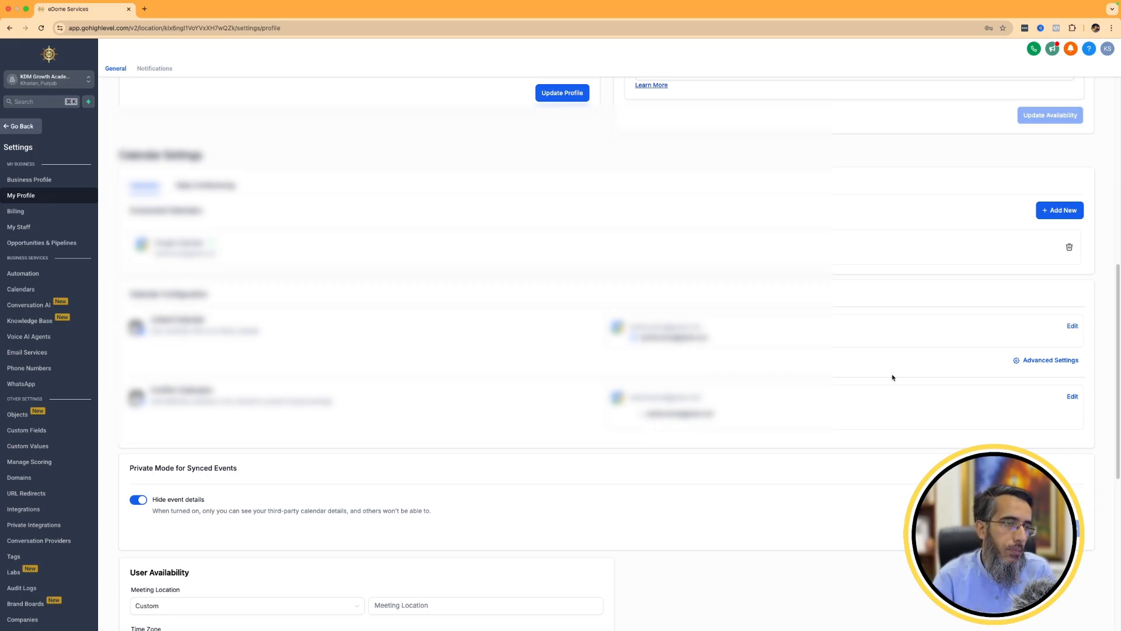
Review the meeting location options under User Availability, leaving the location as Custom.
scroll(894, 378, down, 7)
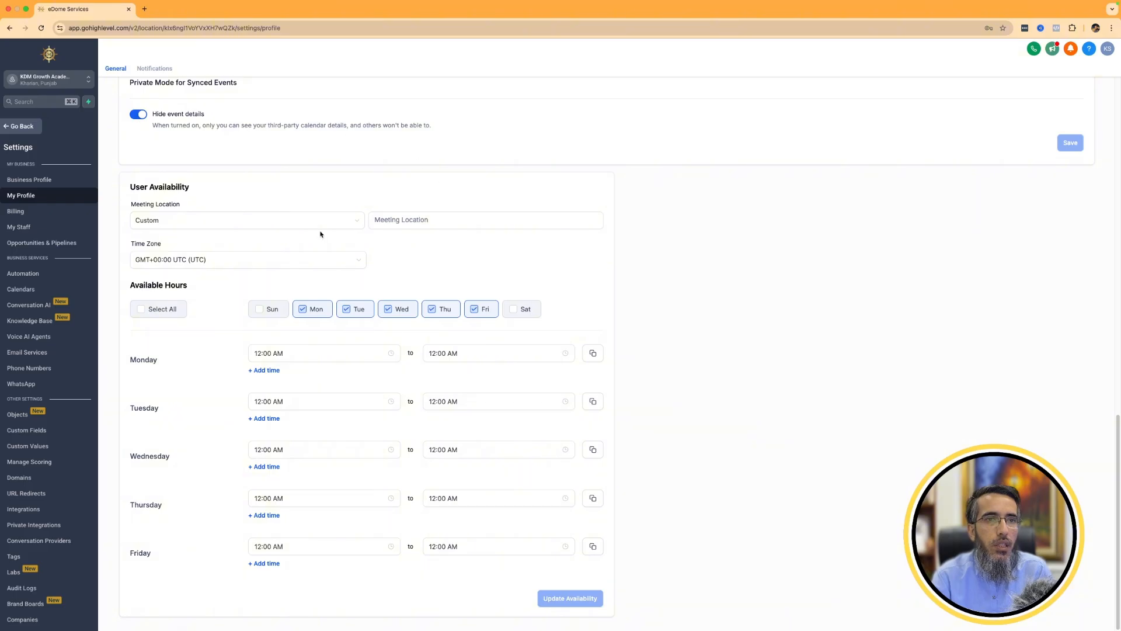
click(571, 224)
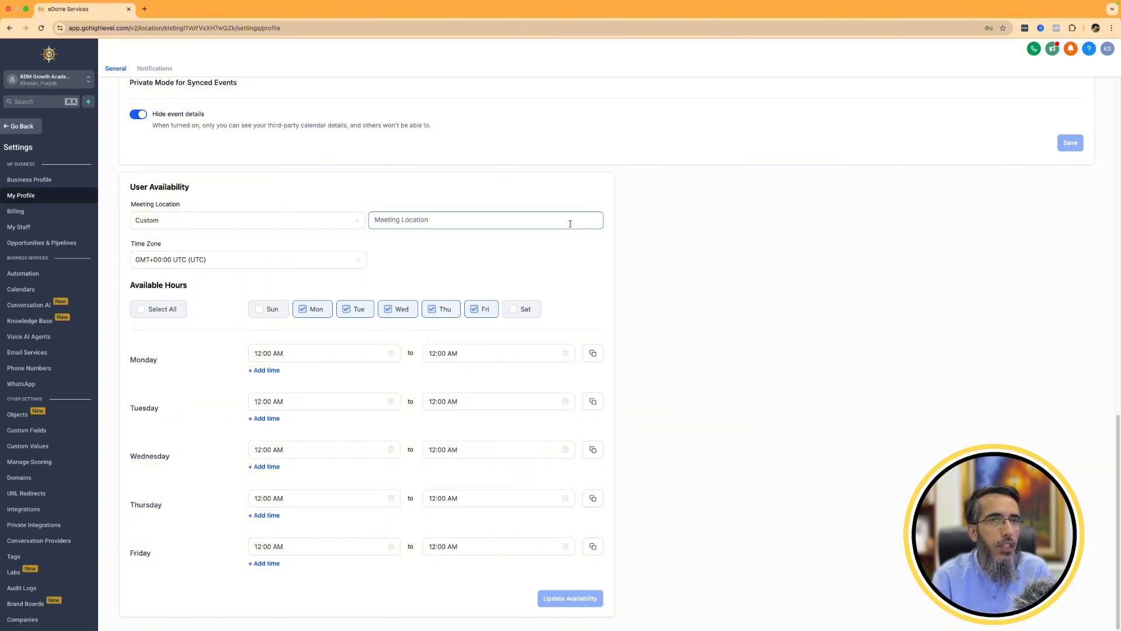
click(289, 220)
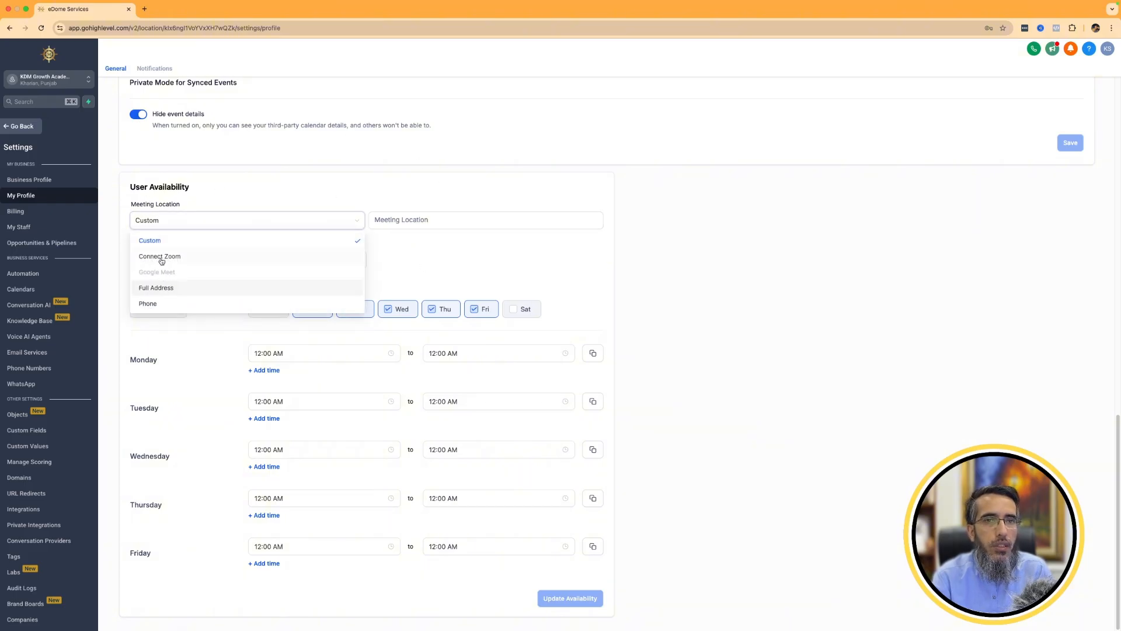
click(563, 278)
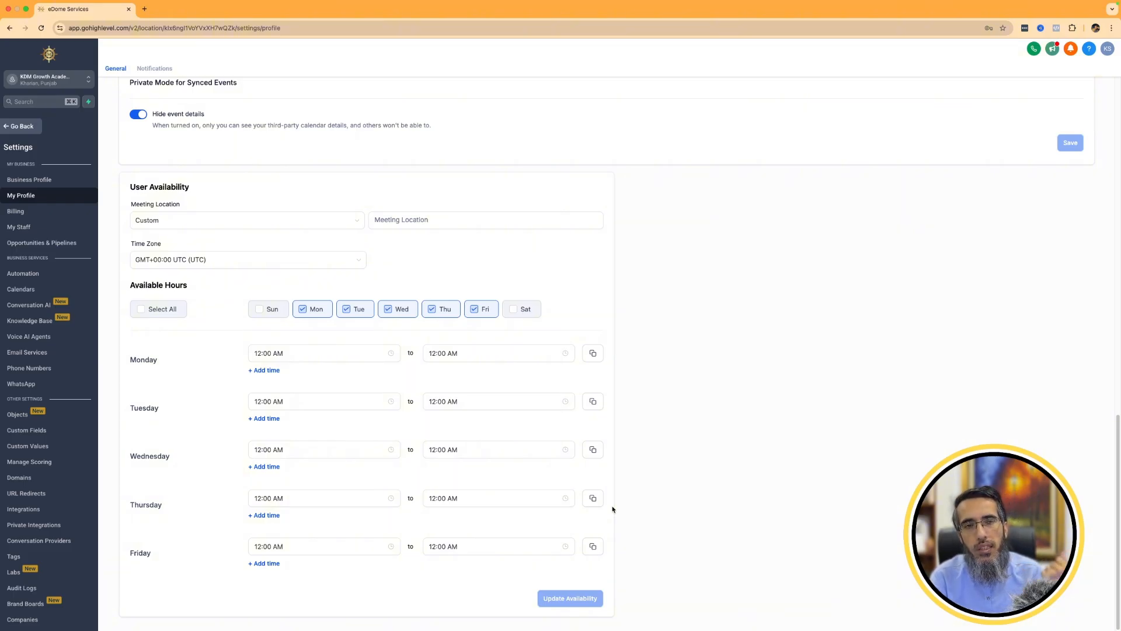
Add Sunday and Saturday to the available days and update the user availability.
click(259, 309)
click(525, 310)
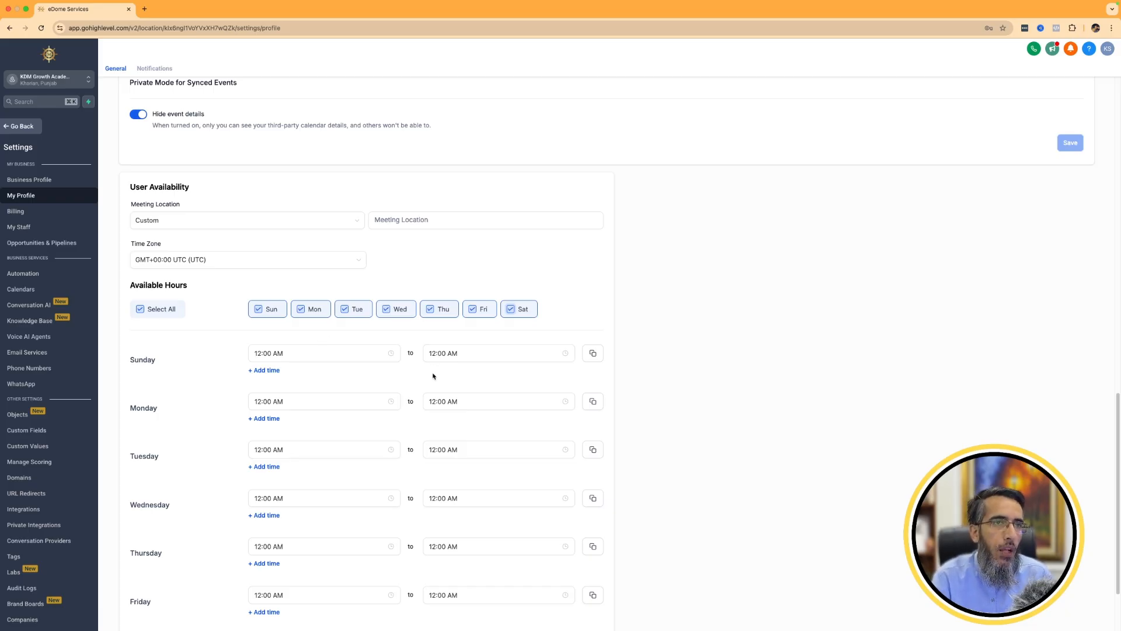
scroll(434, 376, down, 3)
click(585, 593)
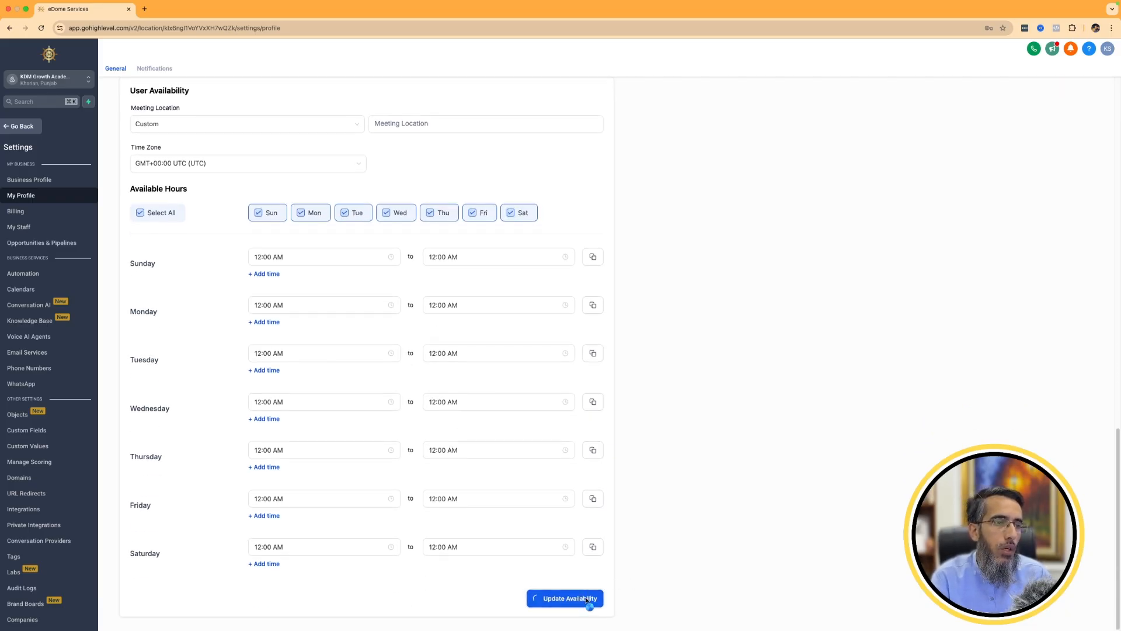
Reload the profile page and check the saved personal data, email sync and user availability.
scroll(755, 357, up, 10)
right_click(665, 229)
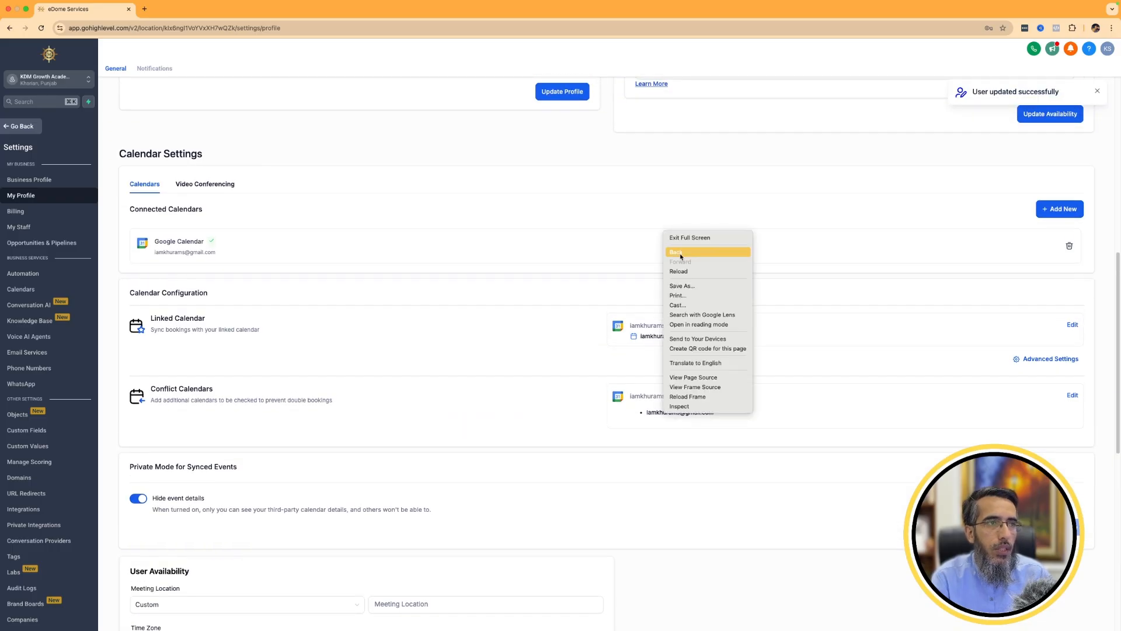
click(681, 273)
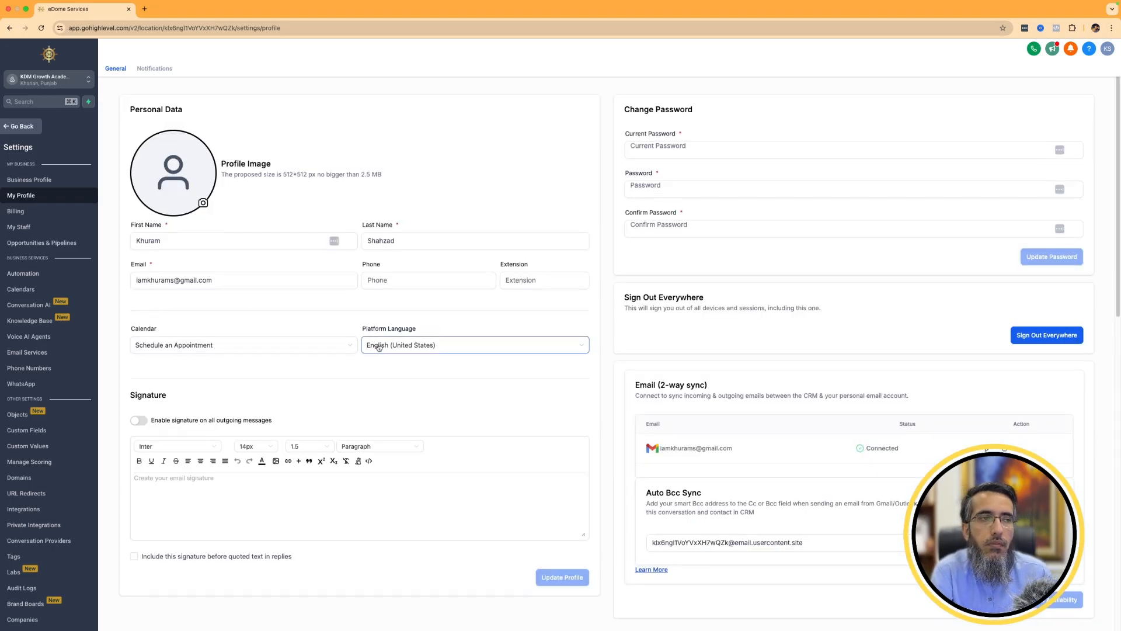
scroll(378, 344, down, 5)
scroll(378, 344, down, 10)
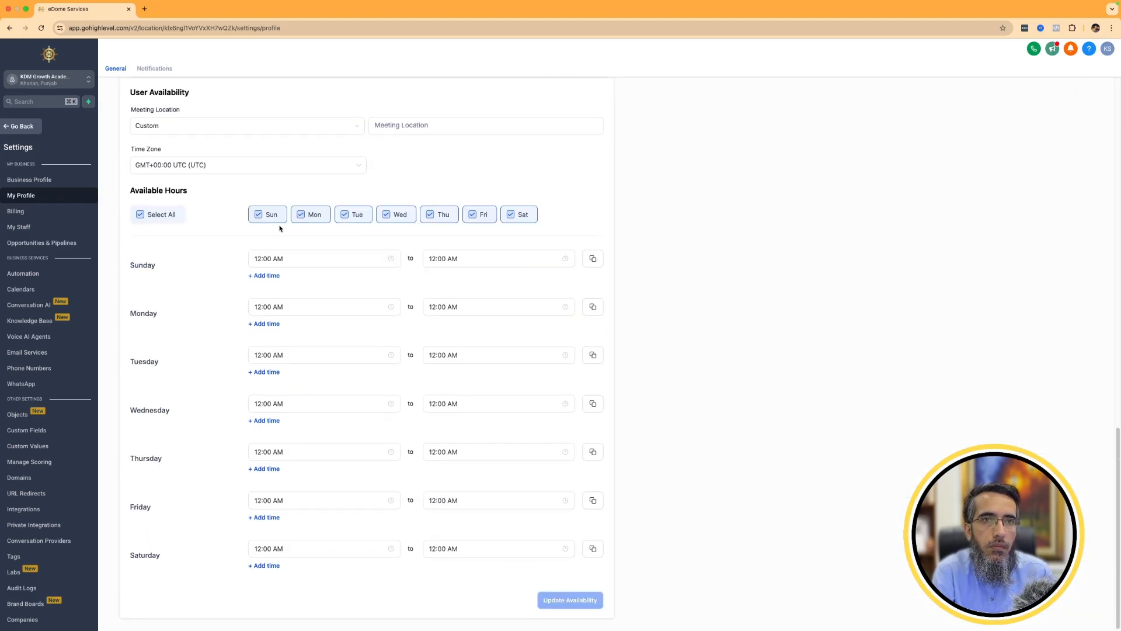
Set the User Availability meeting location to Google Meet, check it against the connected video conferencing account, and update the availability.
click(220, 132)
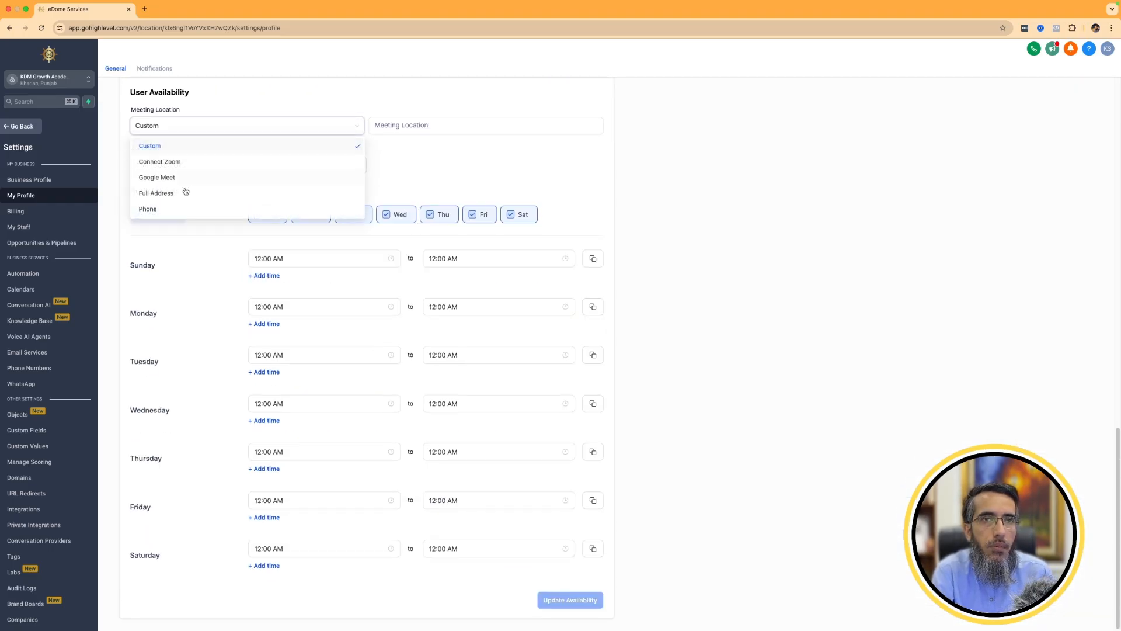
click(150, 178)
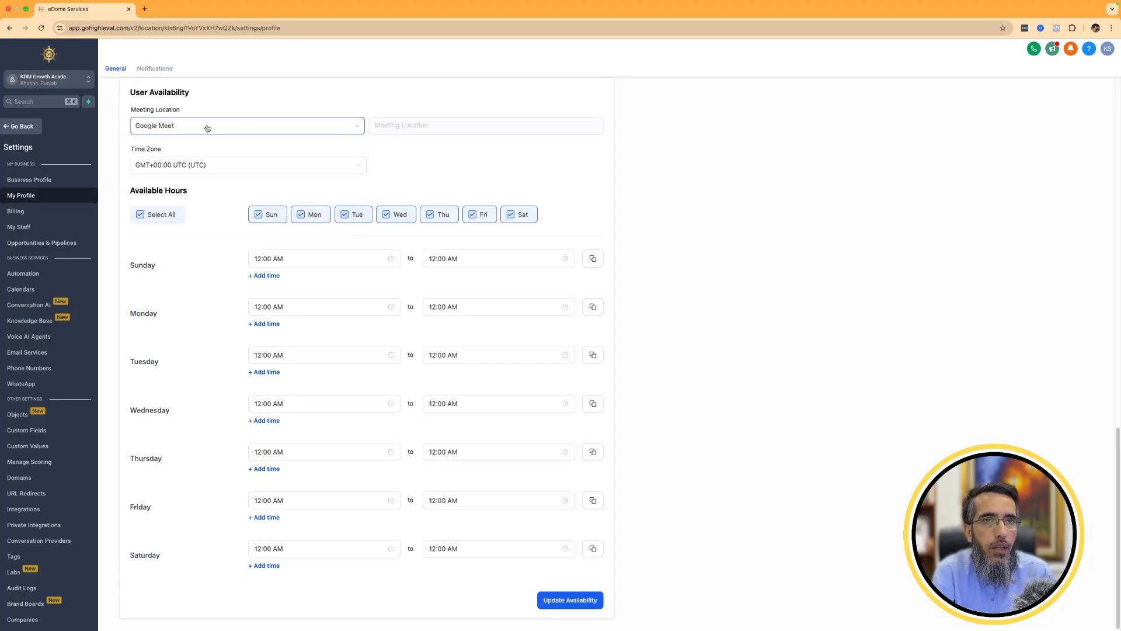
scroll(656, 358, up, 8)
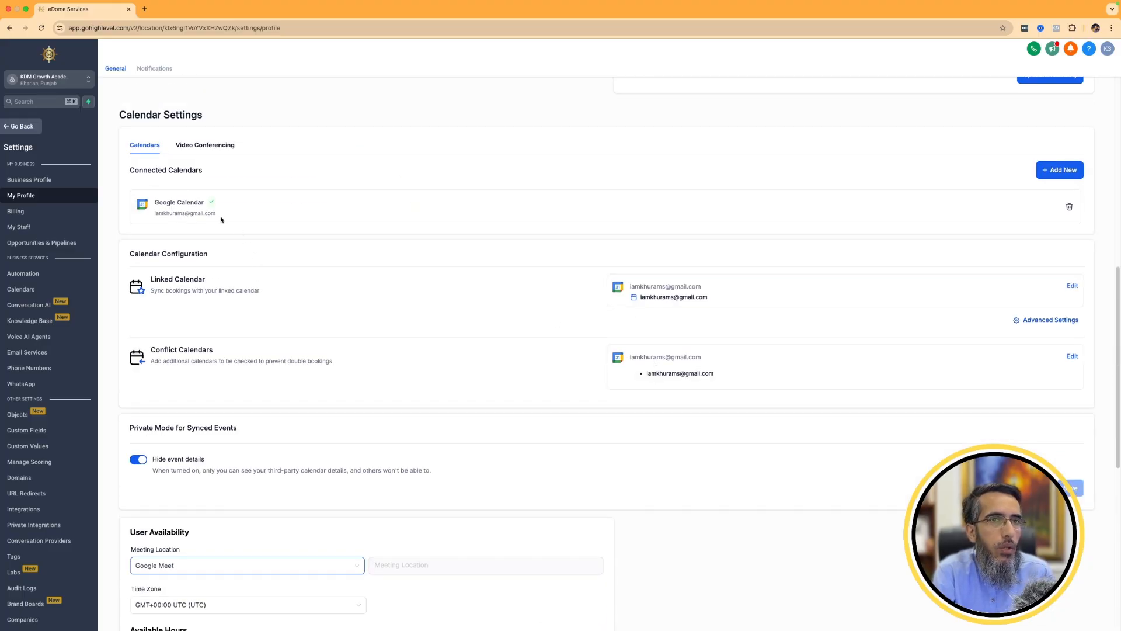
click(204, 145)
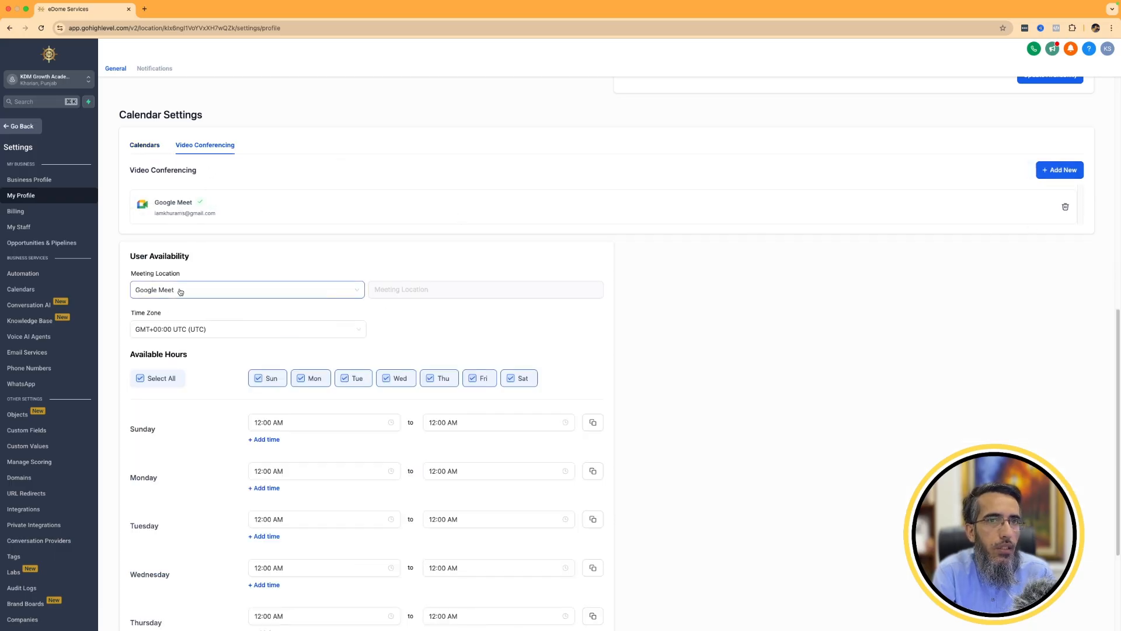
scroll(521, 379, down, 3)
click(586, 600)
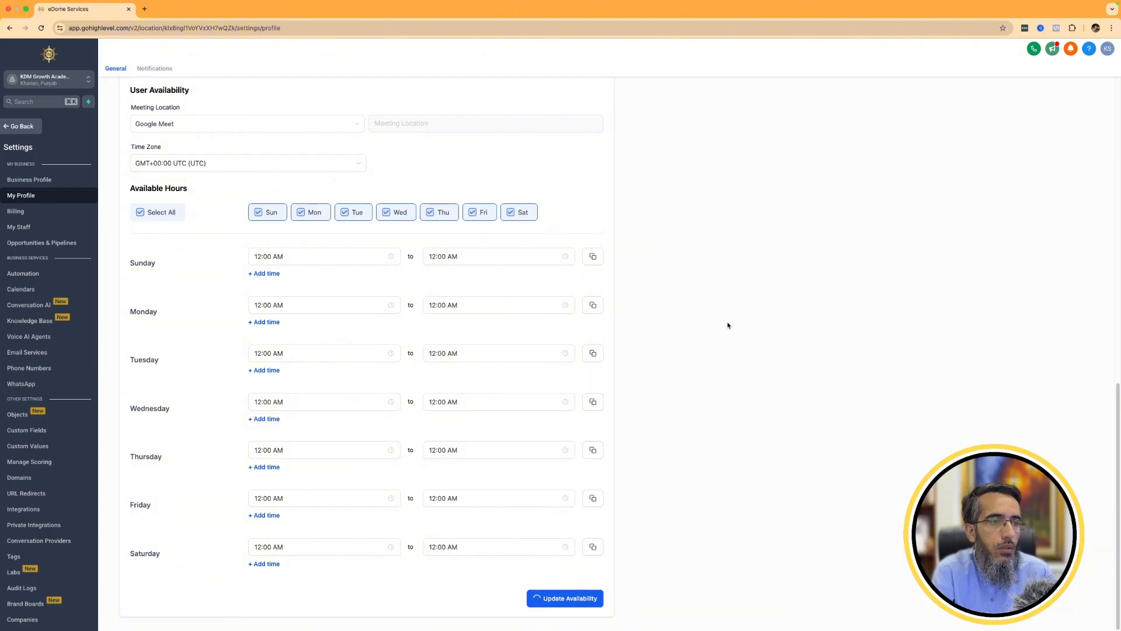
Set the User Availability time zone to GMT+05:00 Asia/Karachi (PKT) and update the availability.
scroll(728, 325, down, 3)
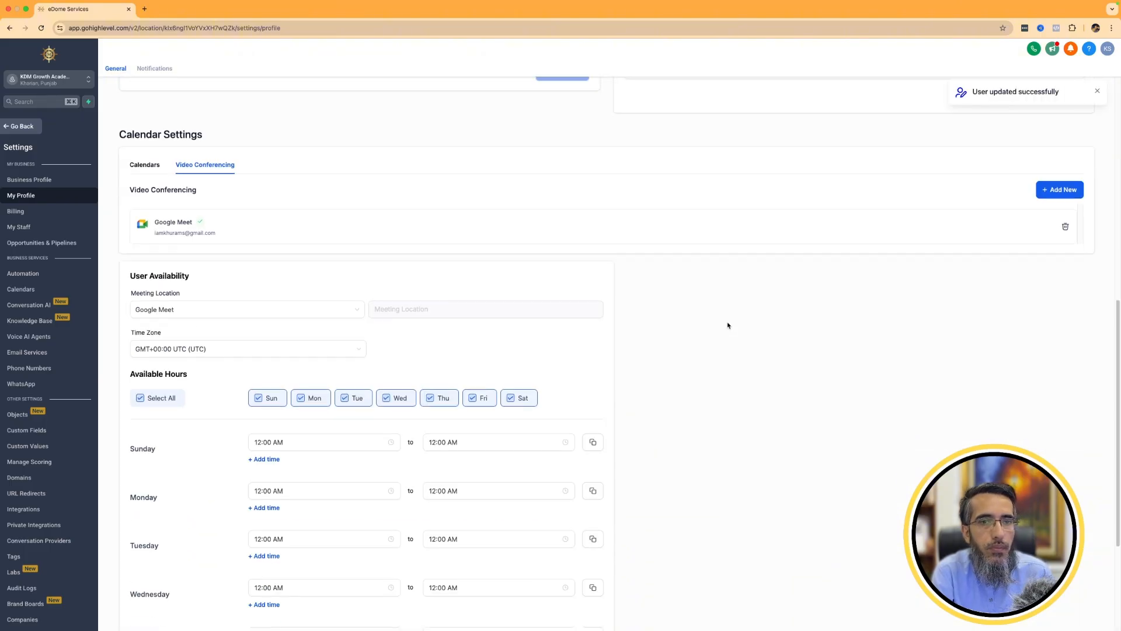
click(182, 350)
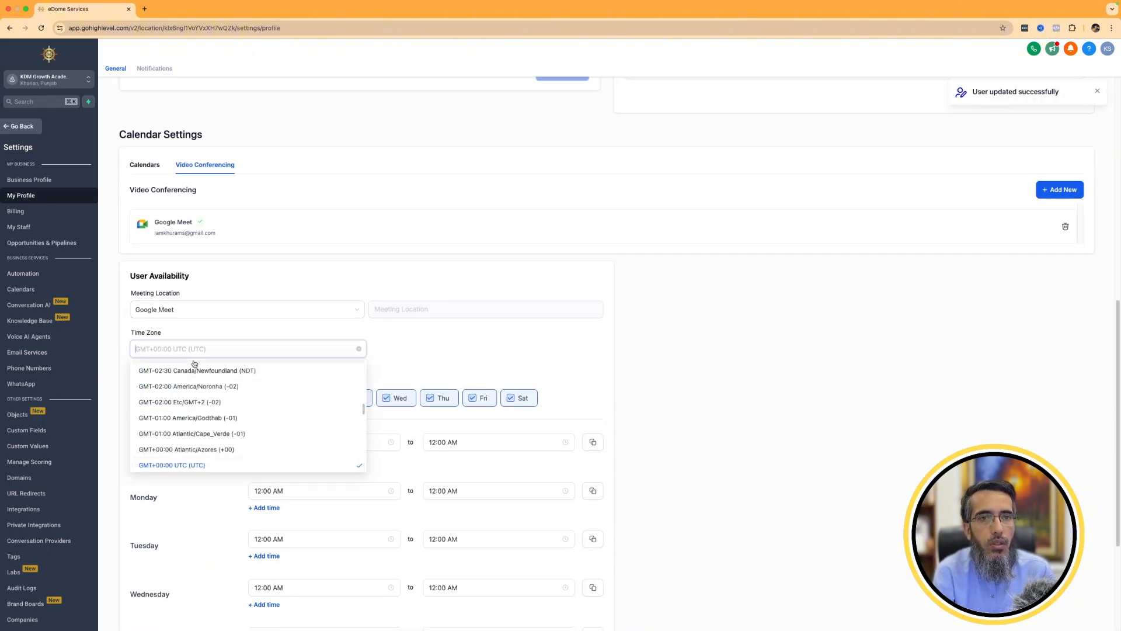
text(karachi)
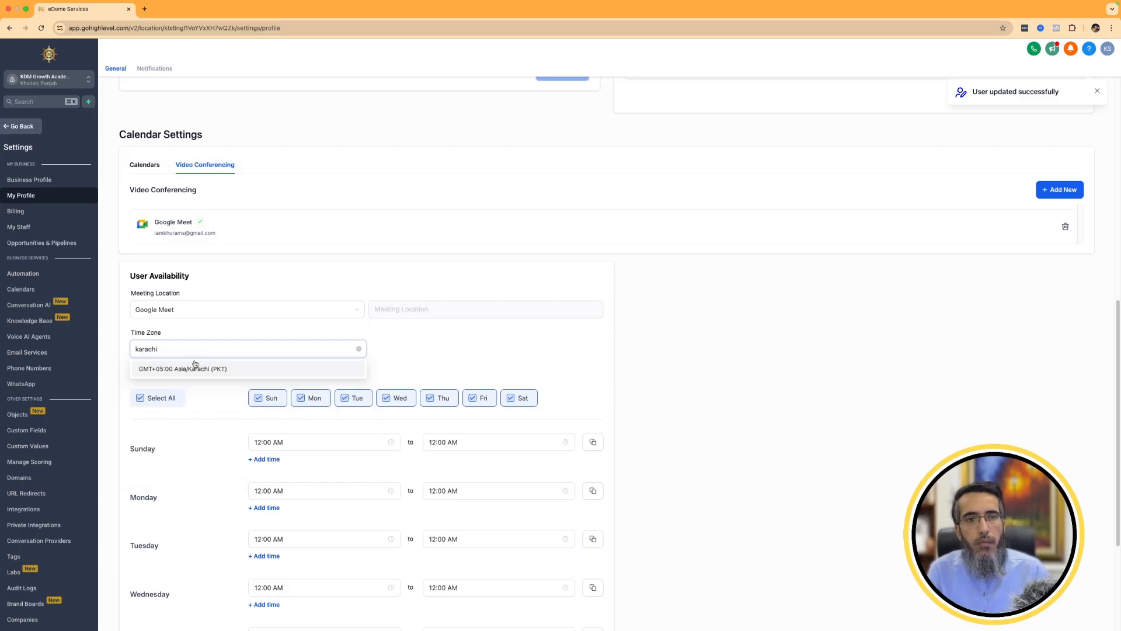
click(207, 373)
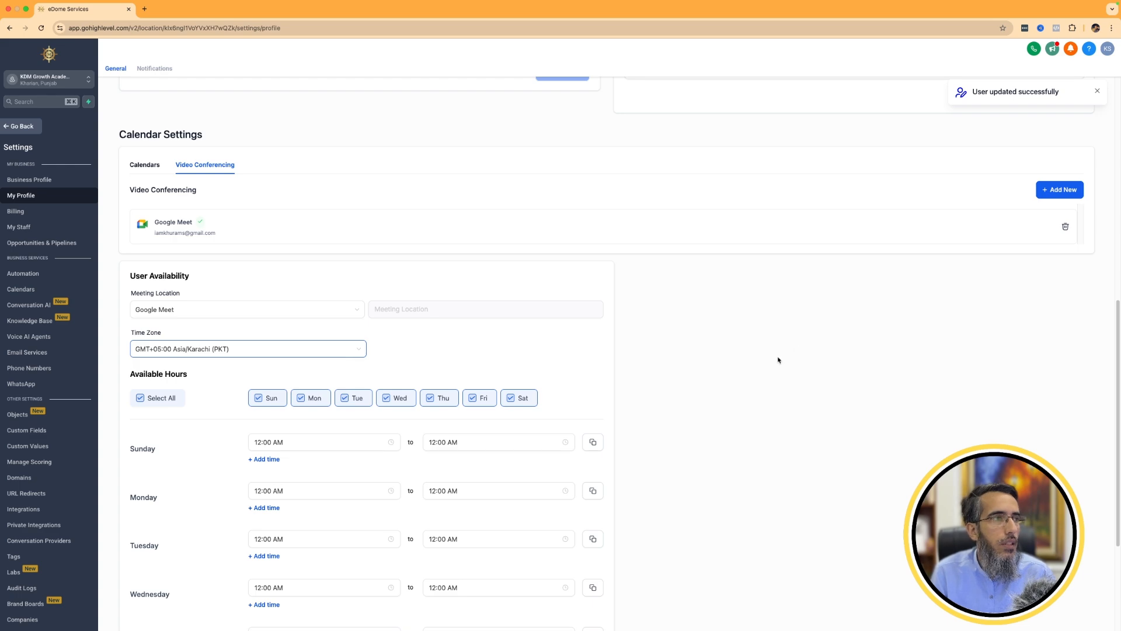
scroll(746, 391, down, 5)
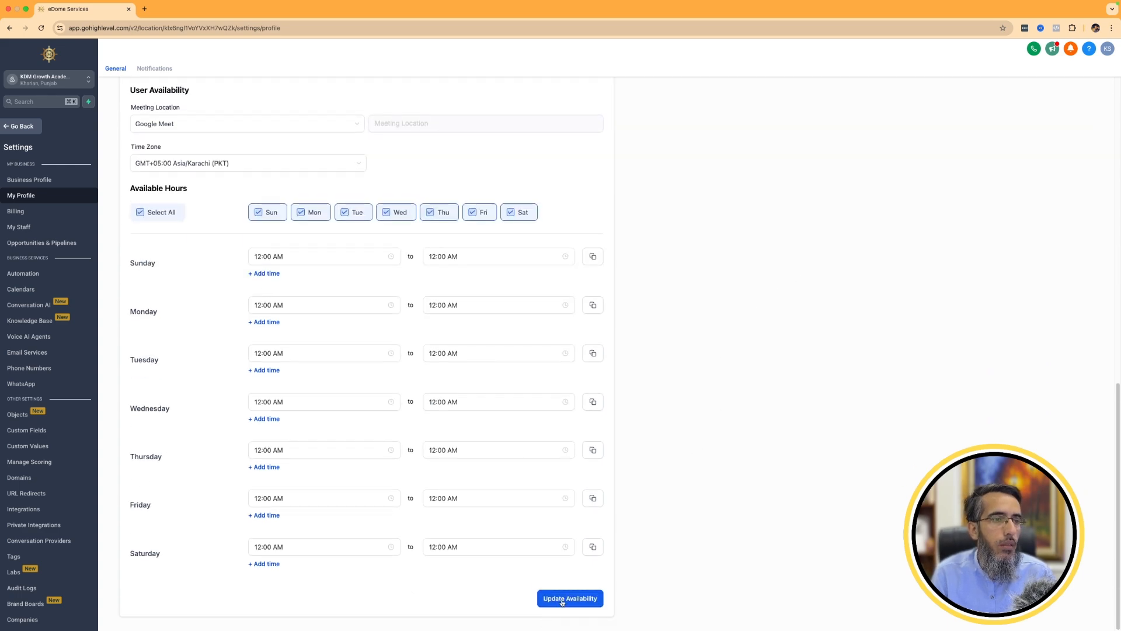
click(562, 599)
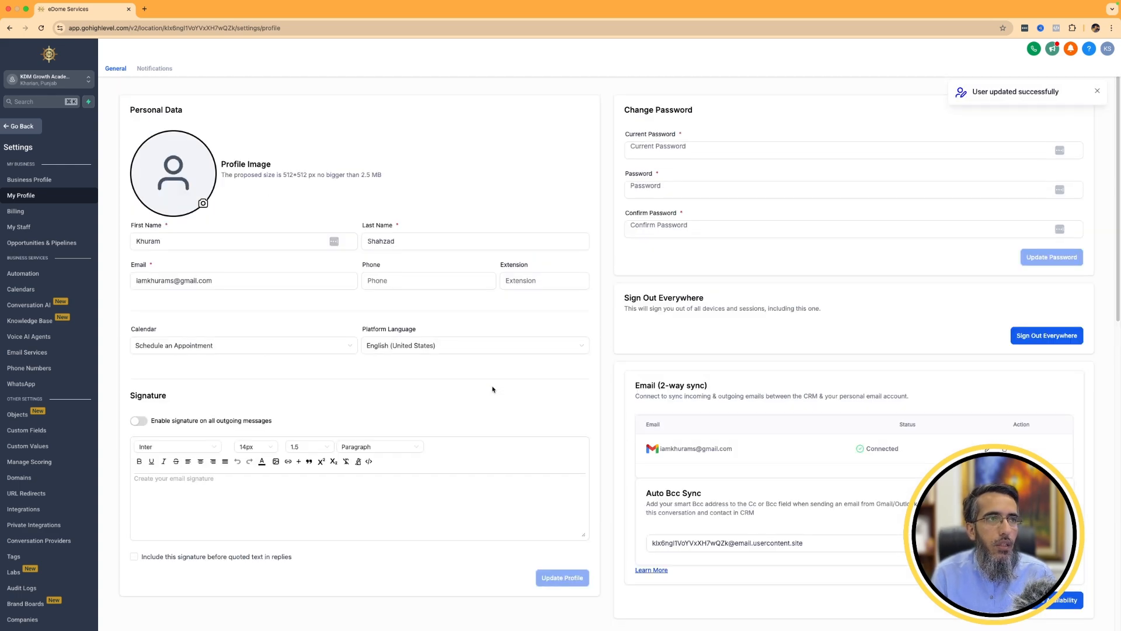
Check the time zone in the Business Profile settings, and view the list in the calendar settings with the guided tour dismissed.
click(50, 182)
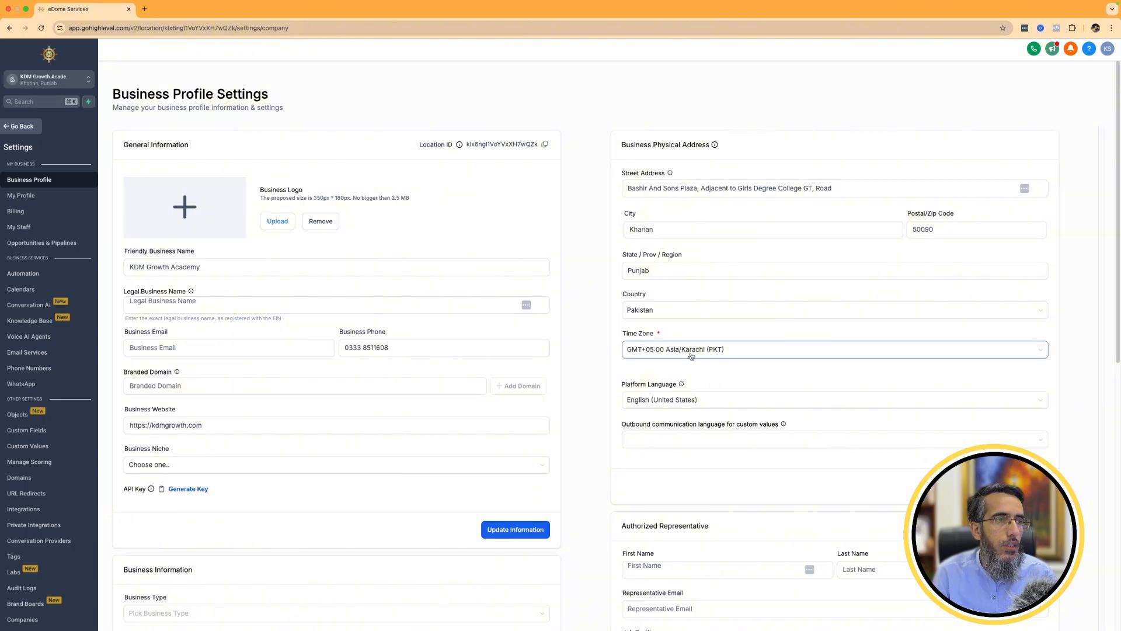
click(22, 126)
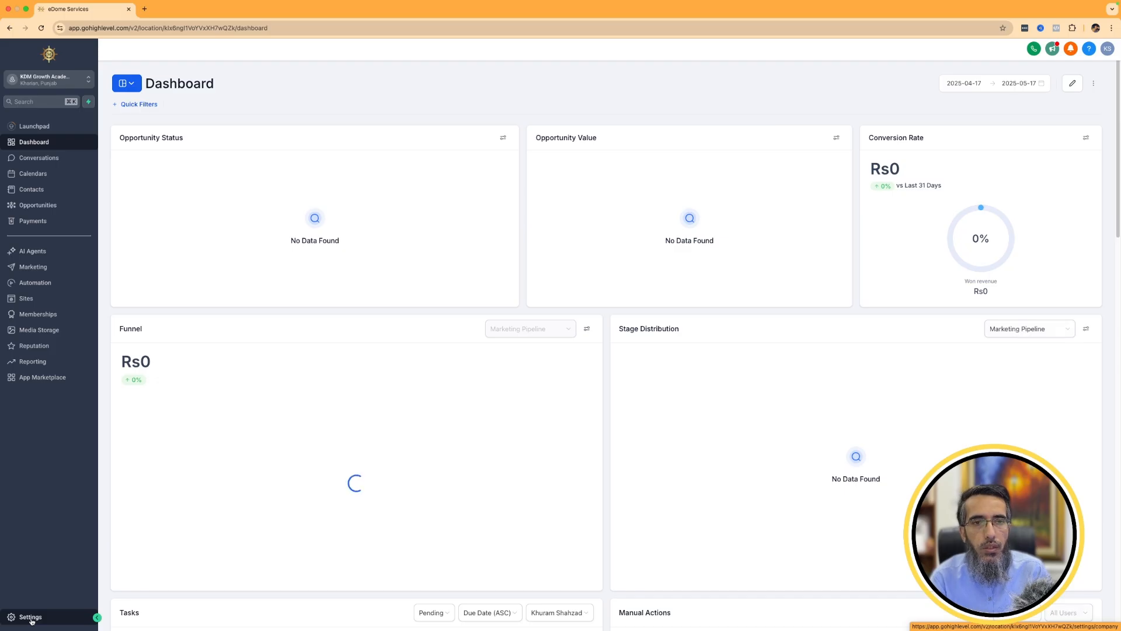
click(32, 619)
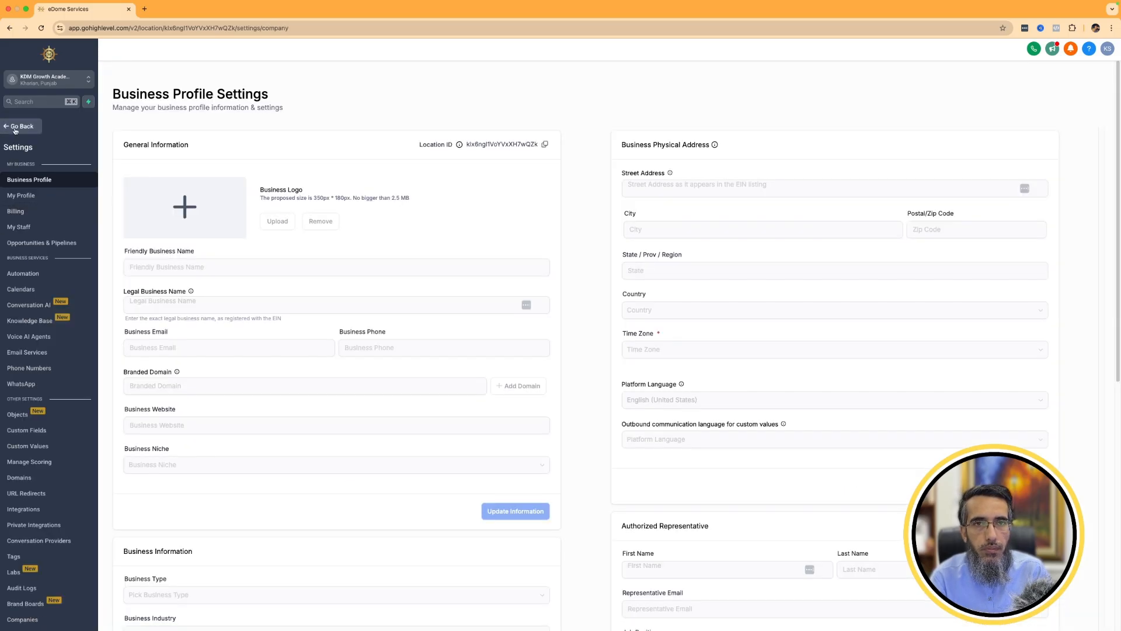
click(35, 294)
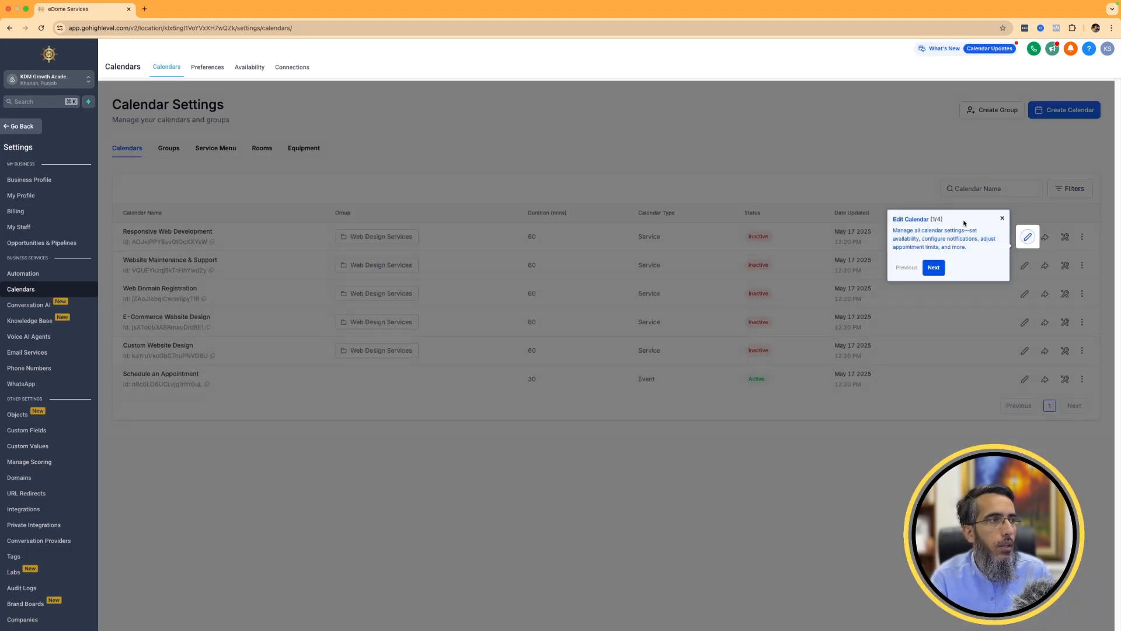
click(1000, 219)
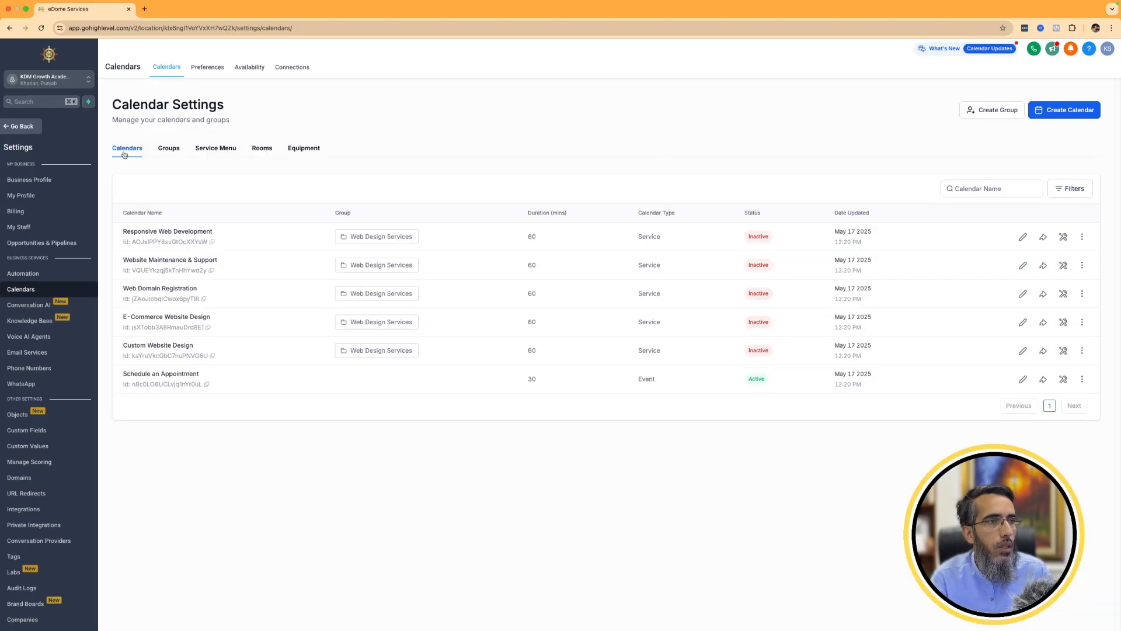
Add Holidays in Pakistan to the conflict calendars in the user's profile and save the selection.
click(21, 195)
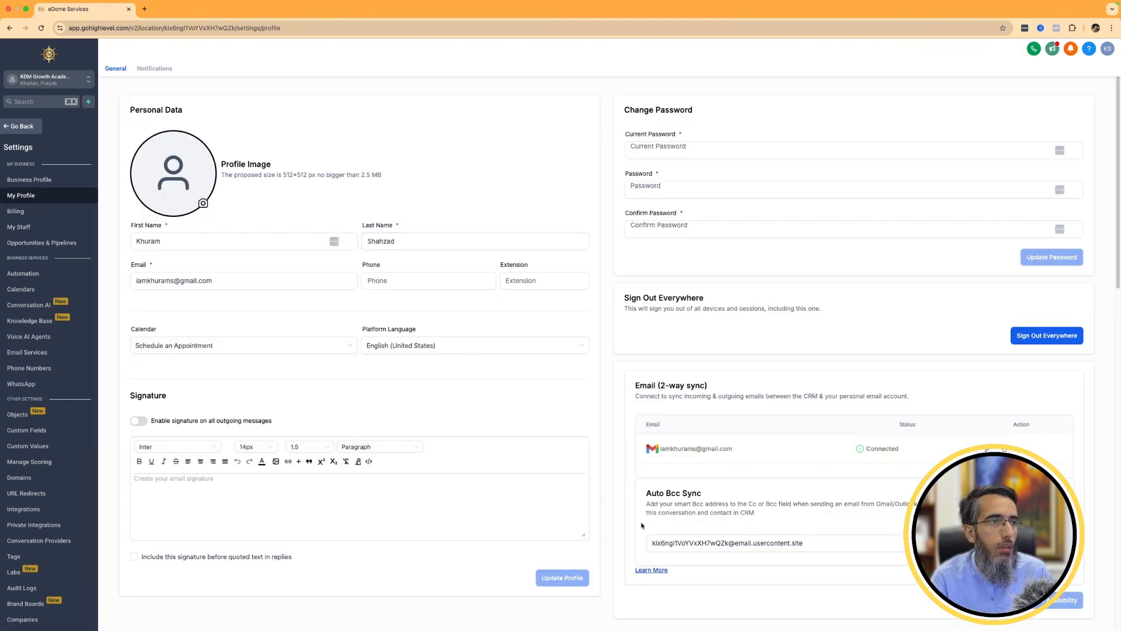
scroll(353, 353, down, 6)
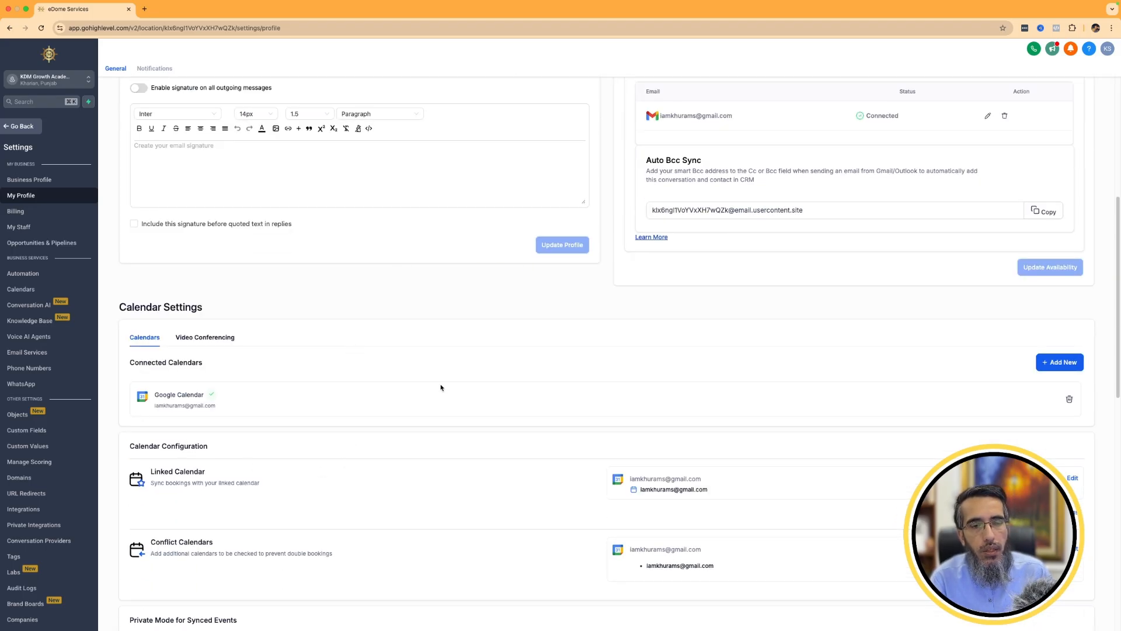
scroll(440, 386, down, 3)
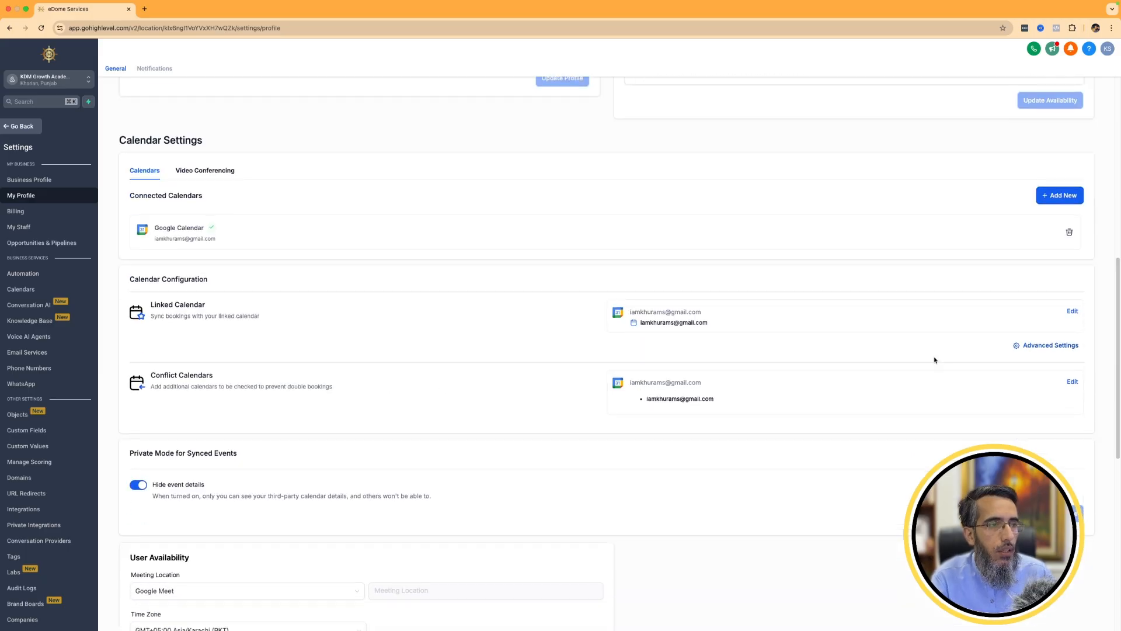
click(1072, 383)
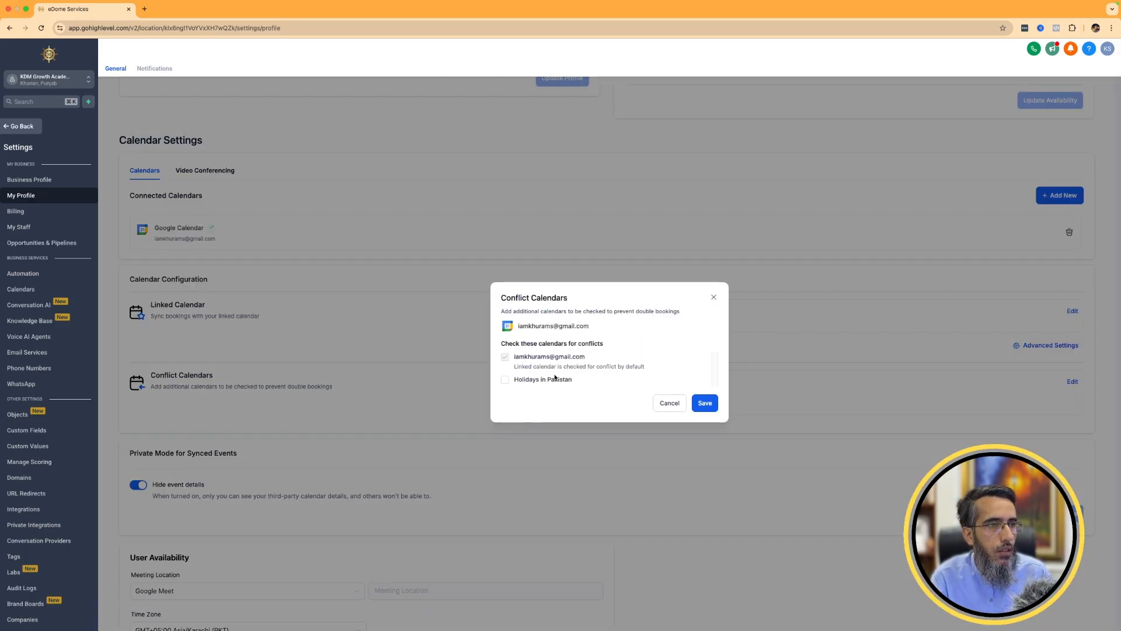
click(540, 379)
click(705, 403)
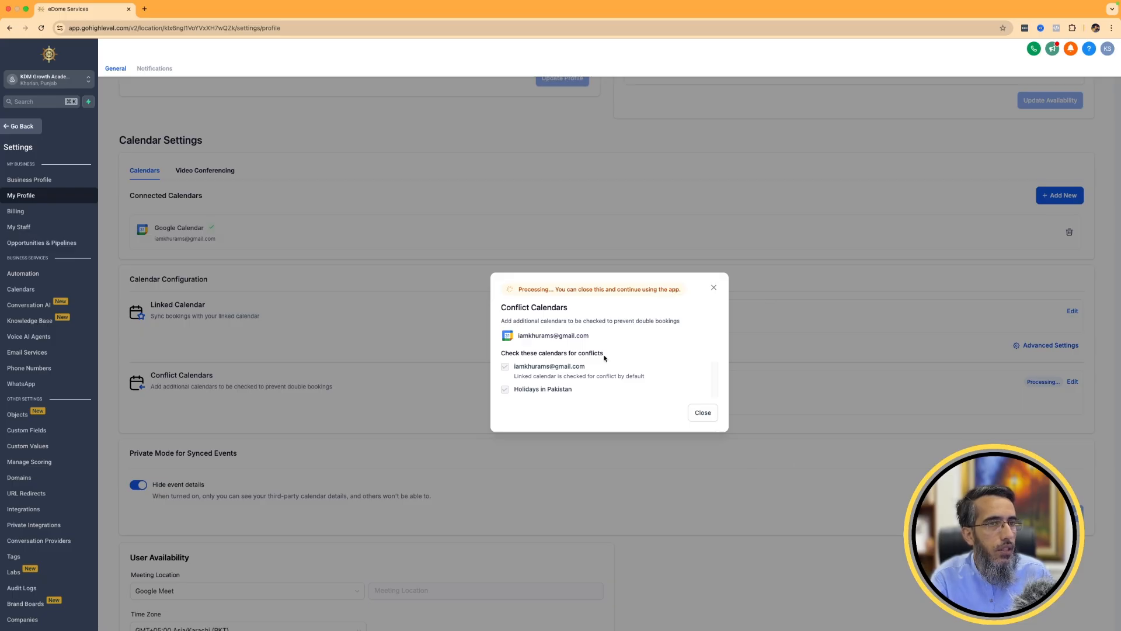
click(270, 462)
Review the meeting location, time zone and available hours saved under User Availability.
scroll(270, 460, down, 6)
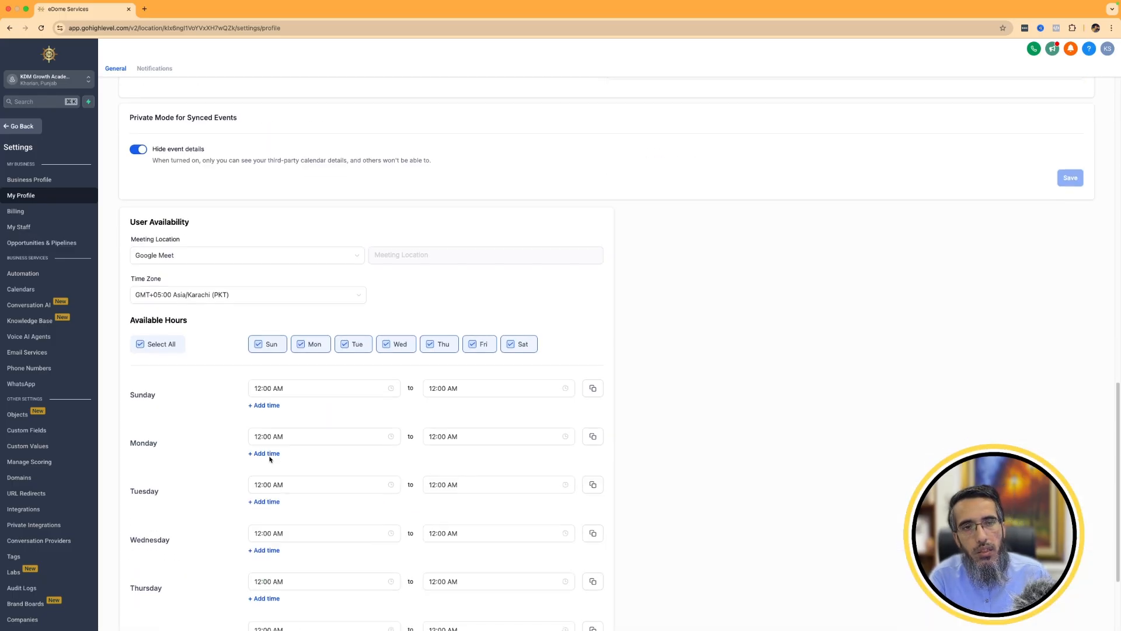
scroll(478, 388, down, 2)
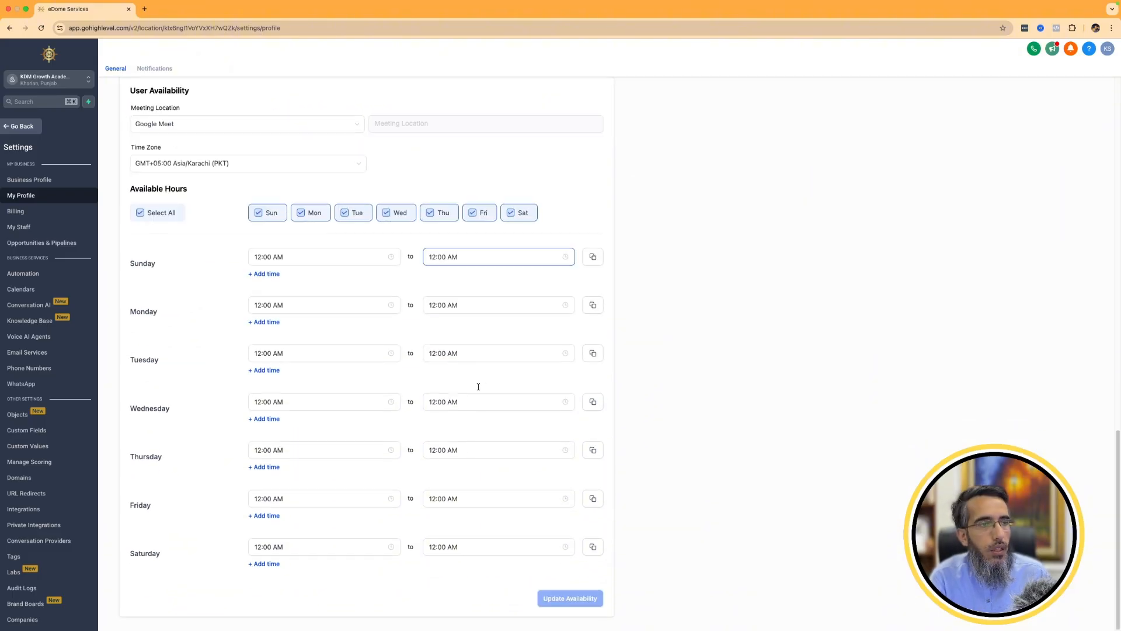
scroll(478, 389, up, 8)
scroll(478, 390, up, 10)
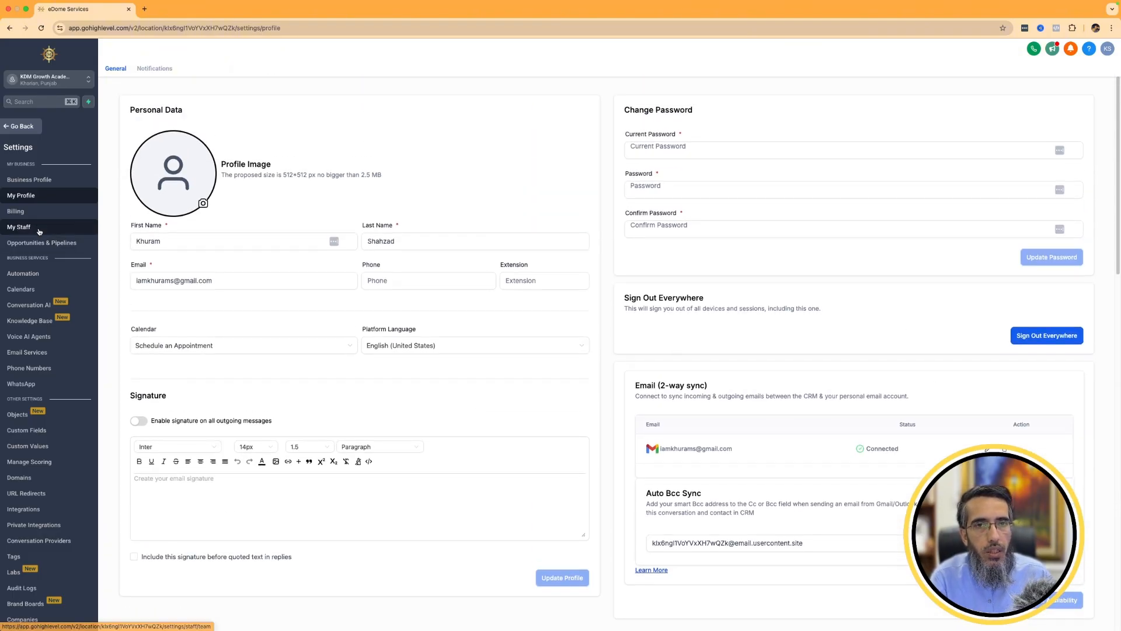
View the weekly calendar filtered by Schedule an Appointment, and by user.
click(18, 125)
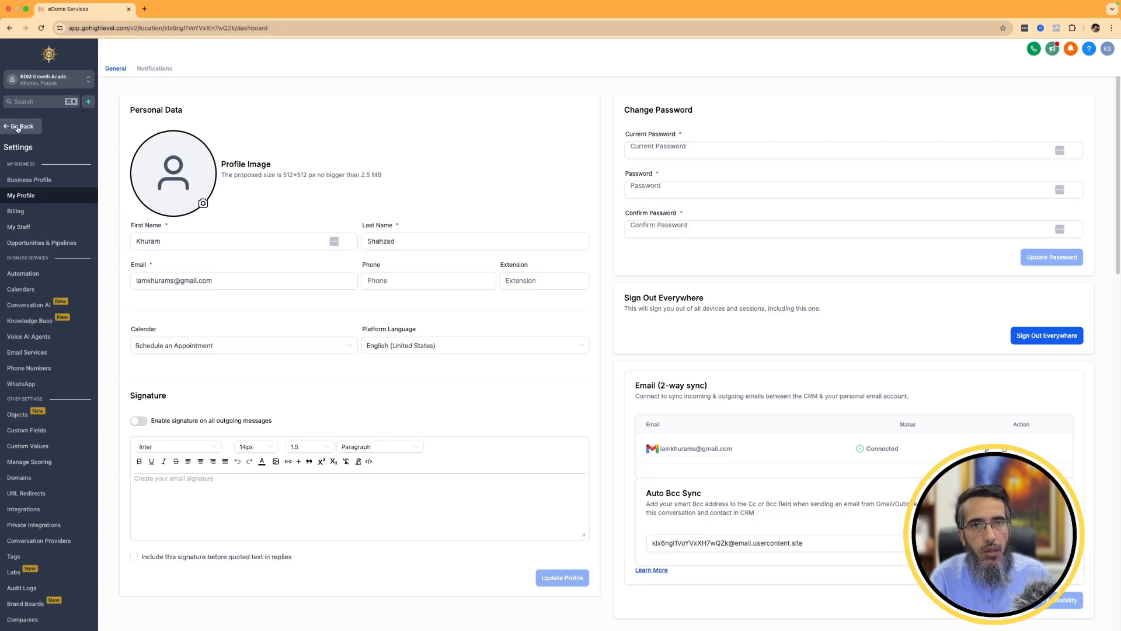
click(44, 175)
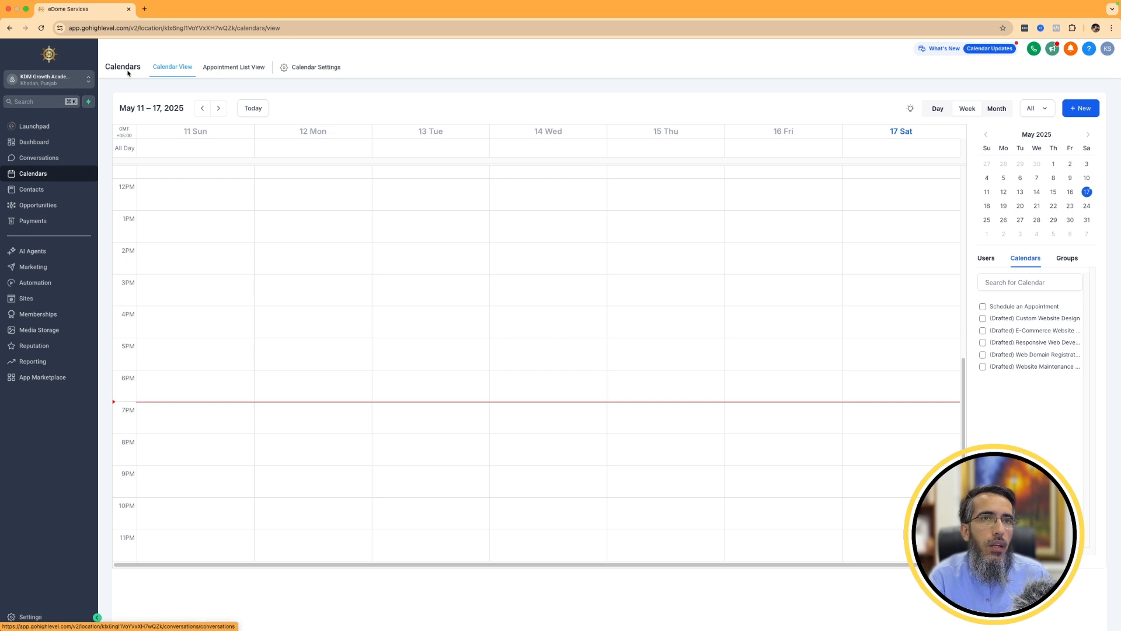
click(999, 309)
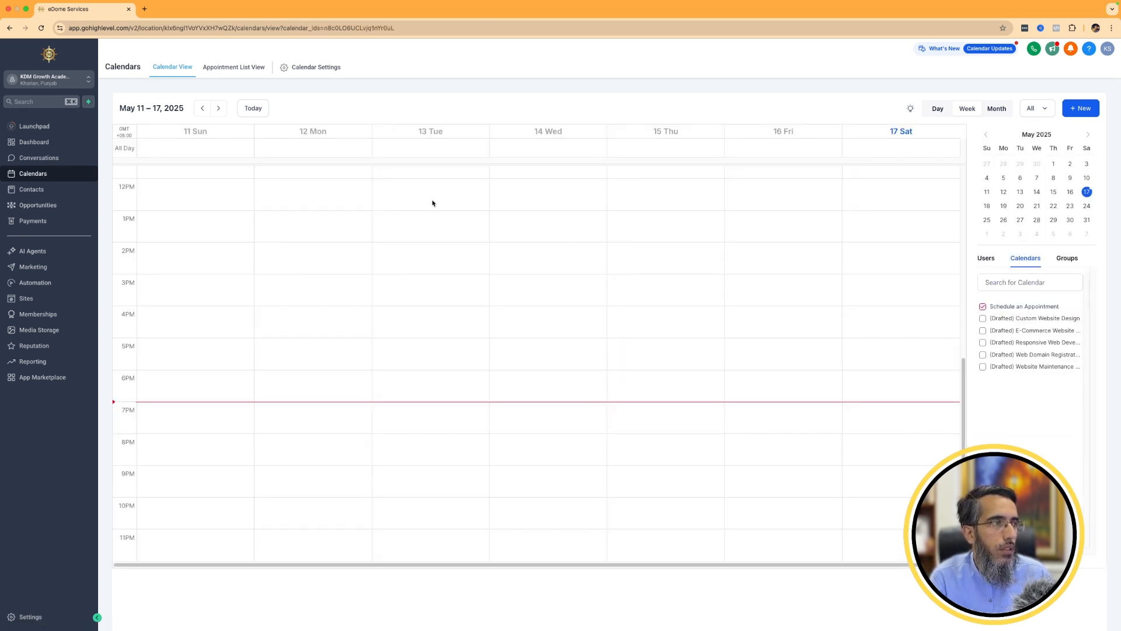
click(992, 258)
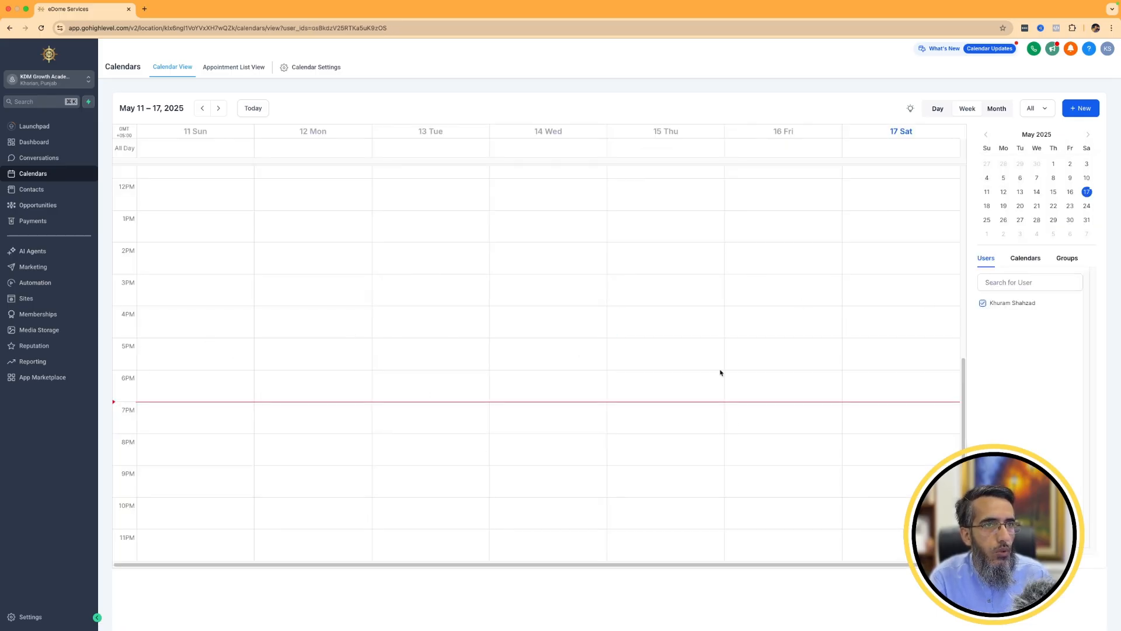
Open the Schedule an Appointment calendar for editing from the calendar settings.
click(308, 68)
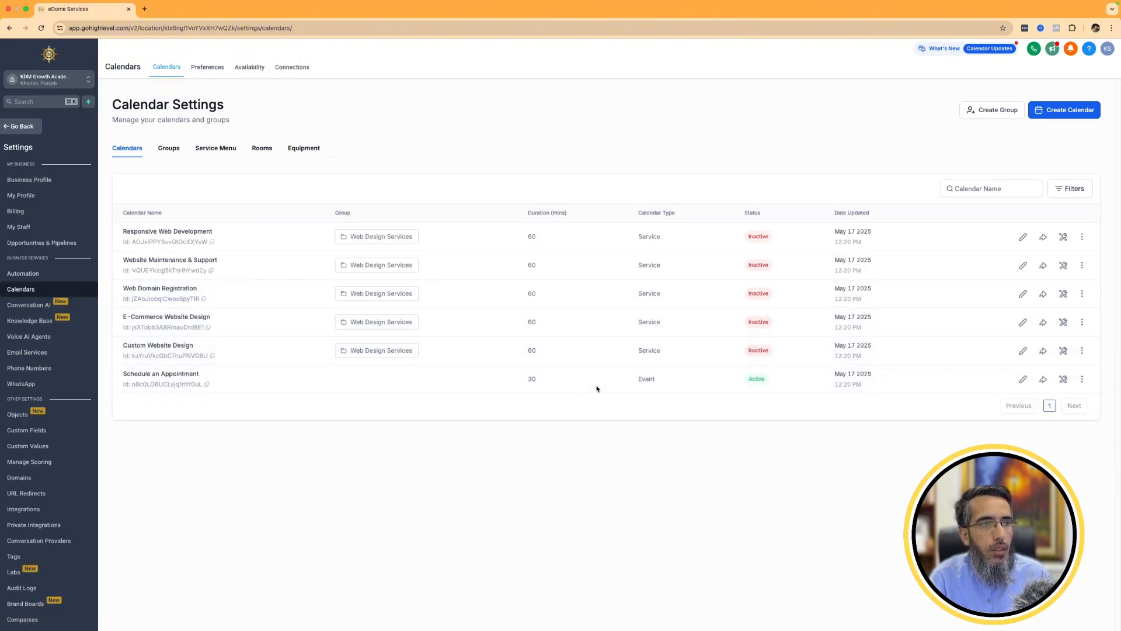
drag(123, 373, 158, 372)
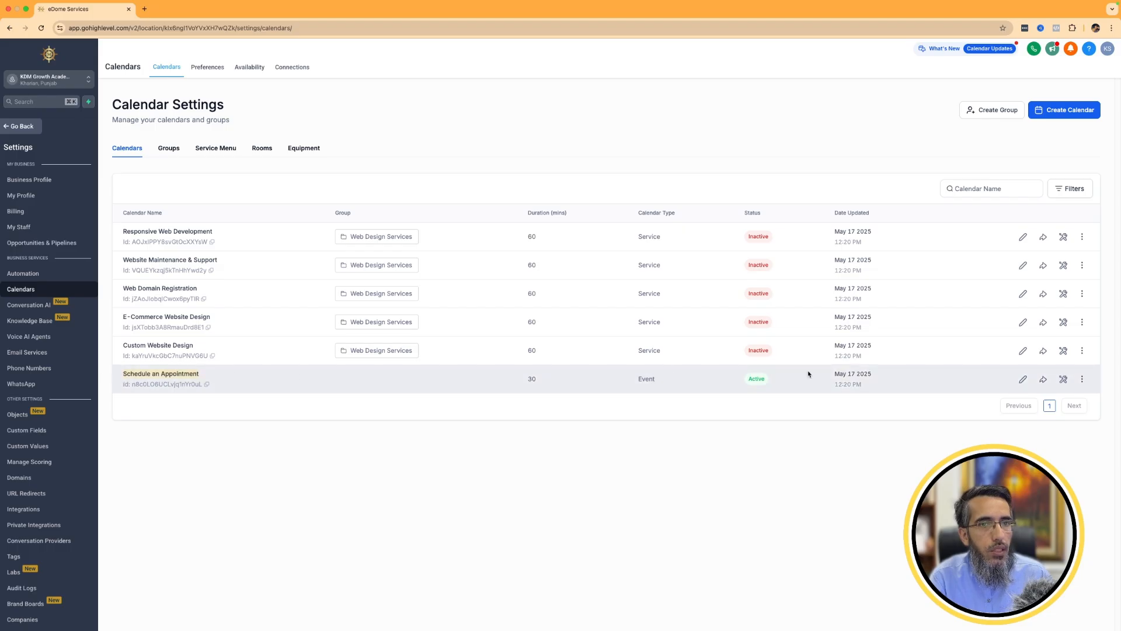
click(1023, 381)
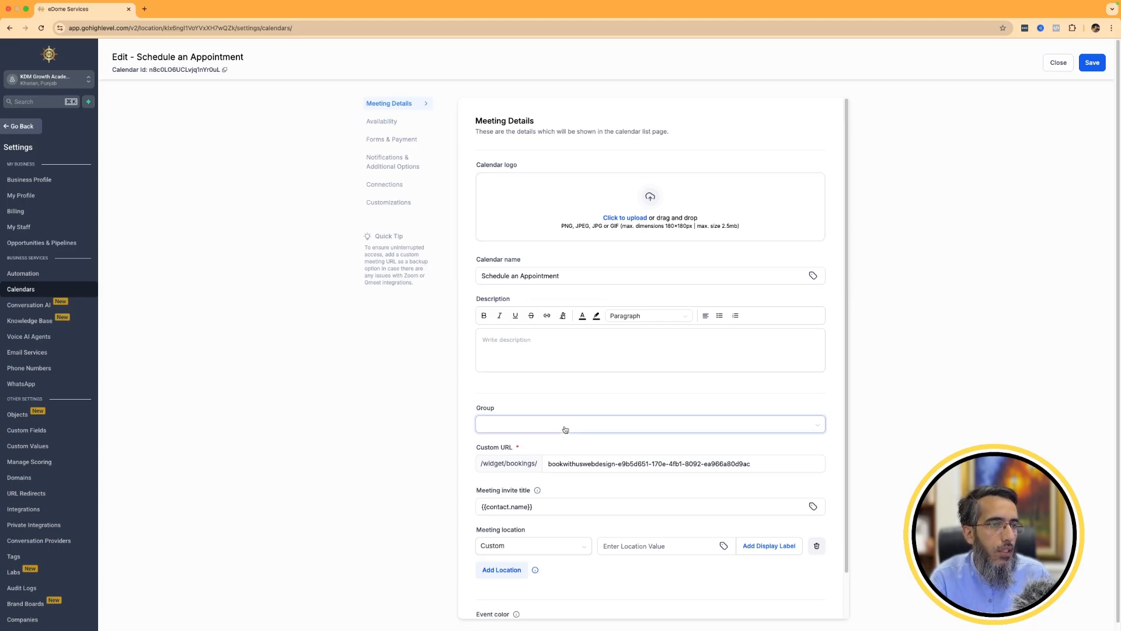
Review the calendar's meeting details and the available meeting location options, leaving the location as Custom.
scroll(524, 413, down, 2)
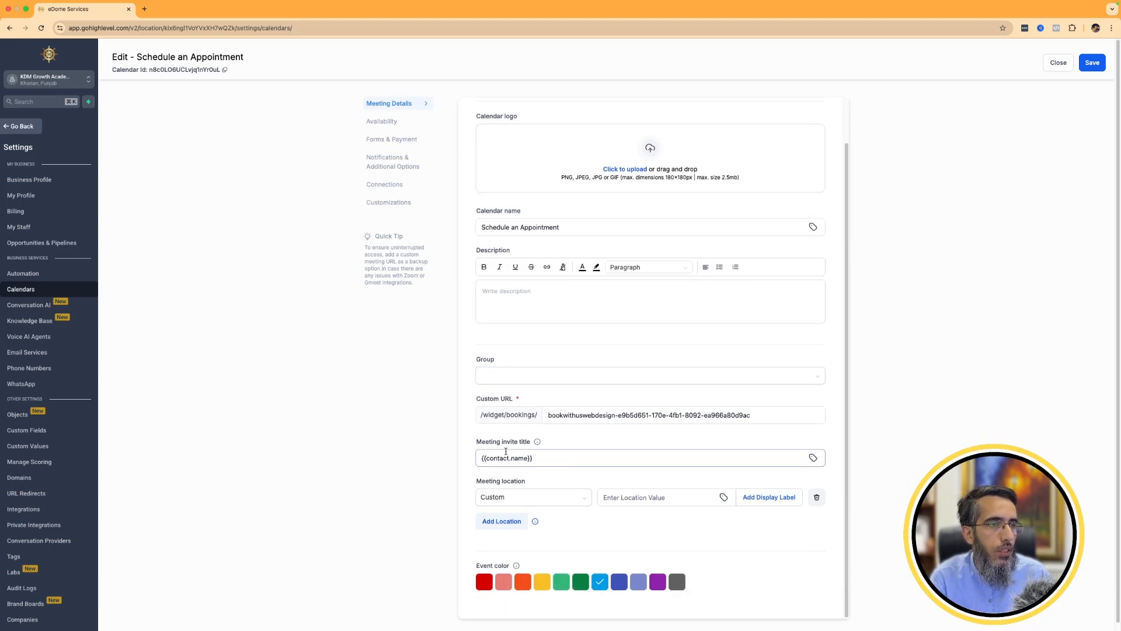
click(553, 455)
click(508, 495)
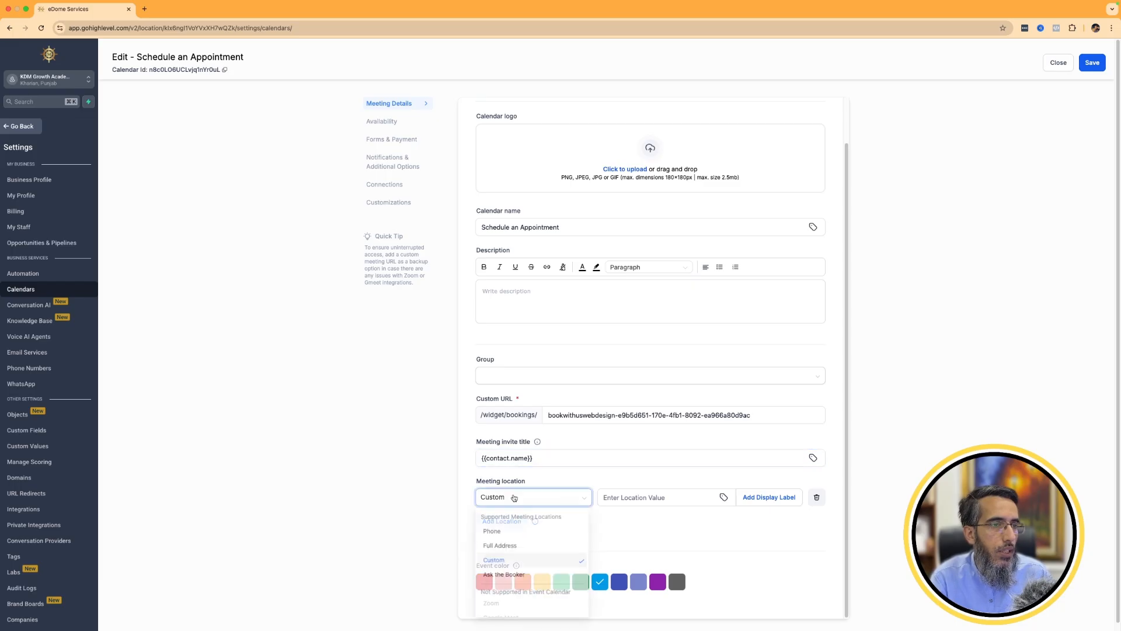
click(720, 540)
scroll(518, 503, down, 1)
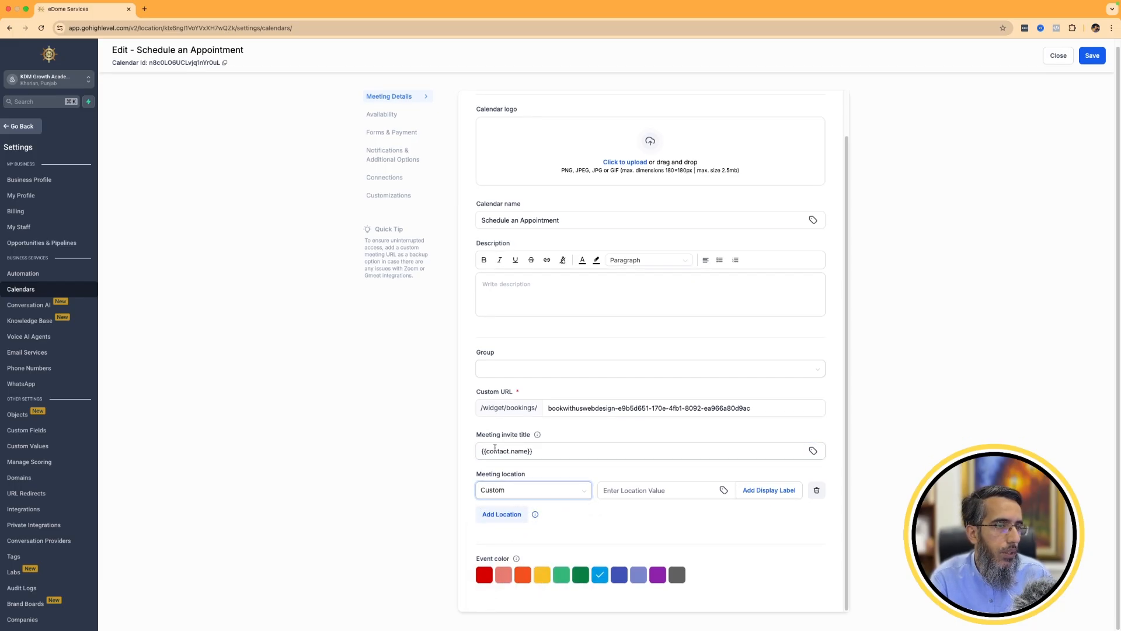
click(524, 496)
scroll(530, 541, down, 1)
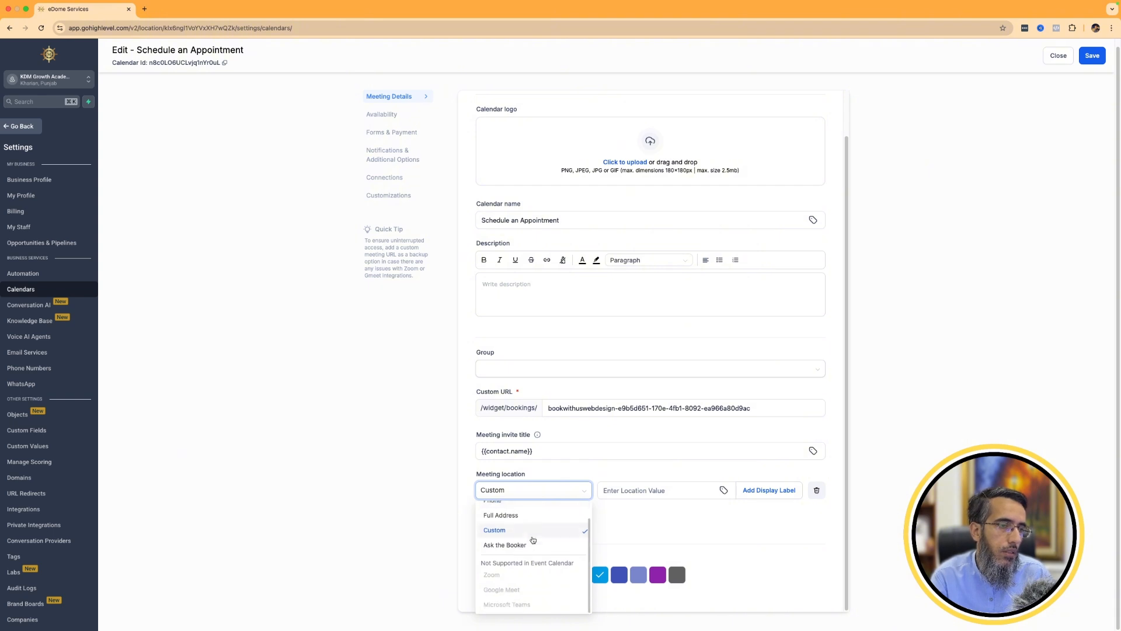
Check which meeting location options the event calendar supports and which it does not, leaving the location on Custom.
scroll(540, 550, up, 1)
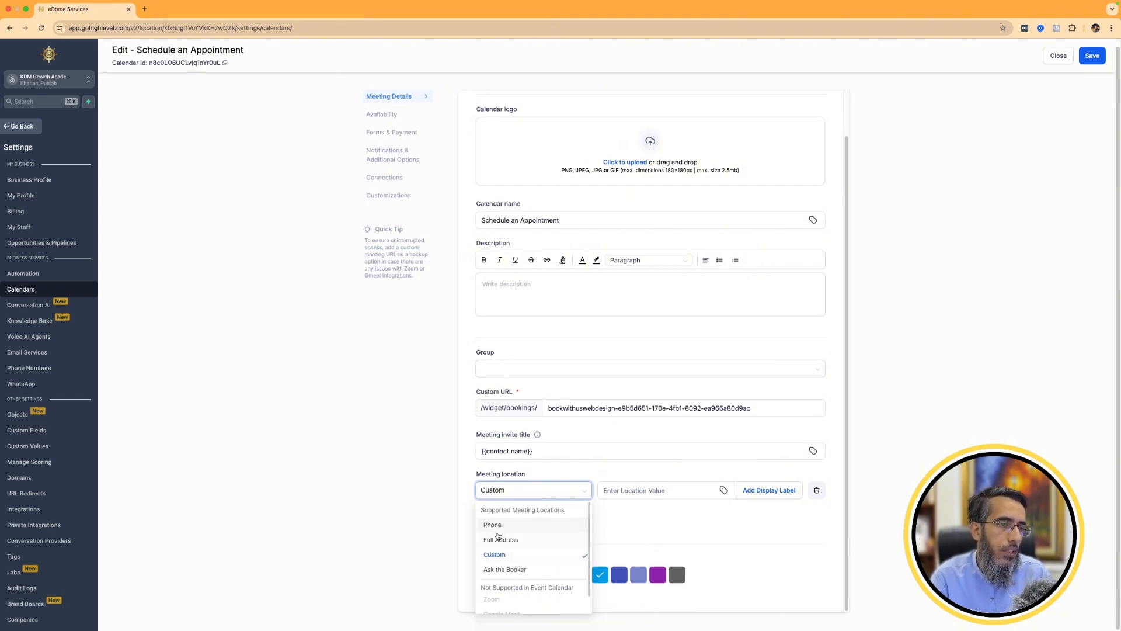
click(639, 541)
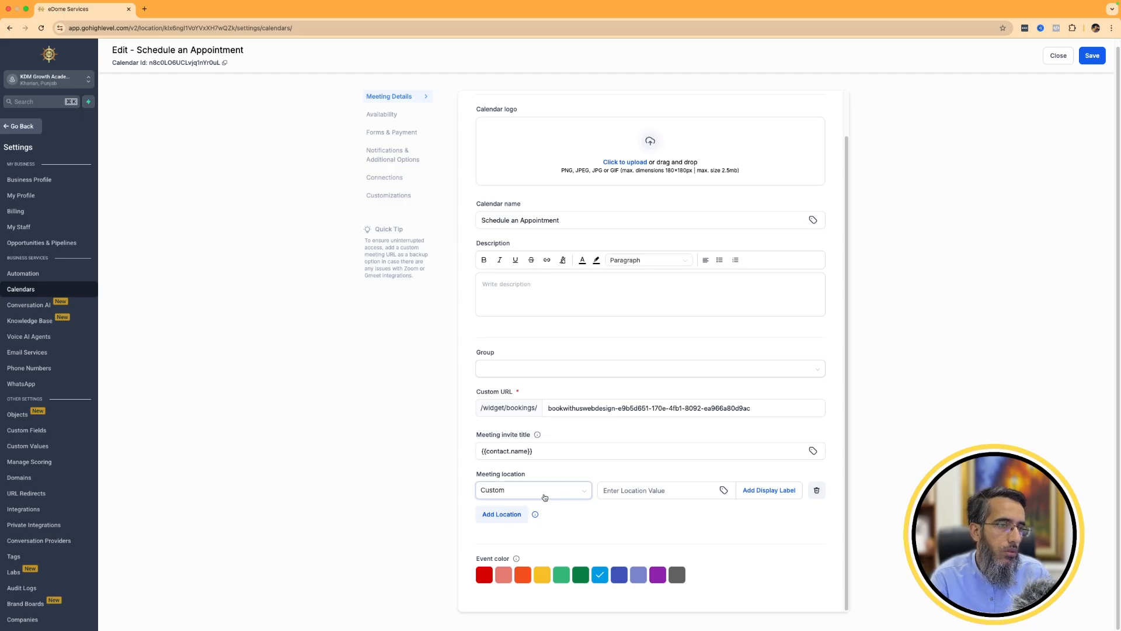
click(517, 492)
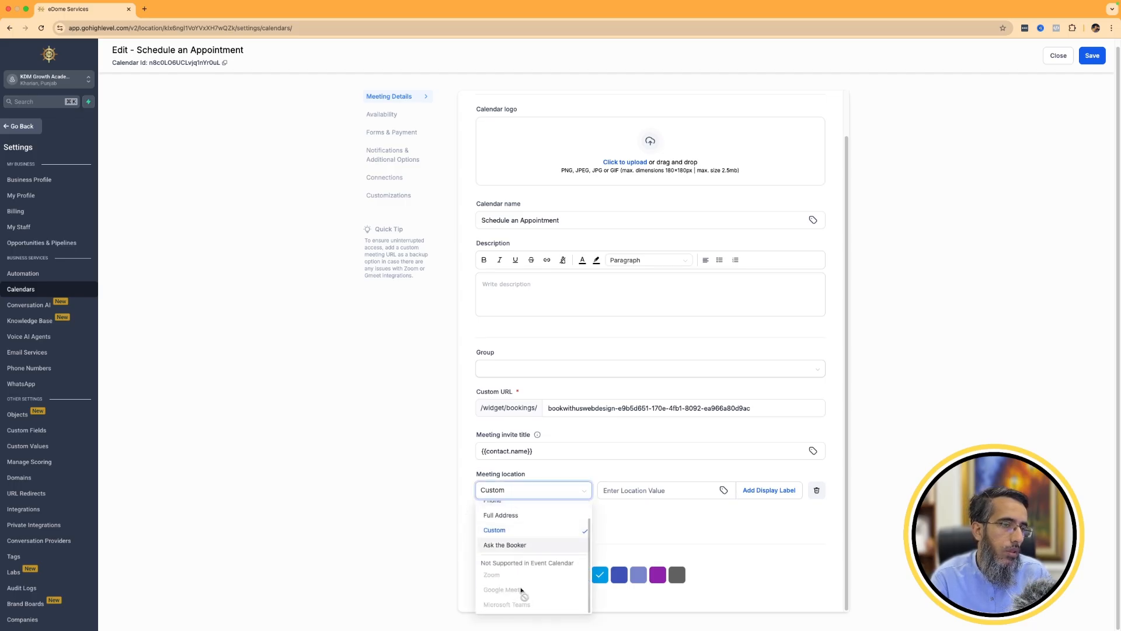
click(194, 143)
Reload the calendar settings, reopen the Schedule an Appointment calendar for editing, and recheck its meeting location options.
click(41, 28)
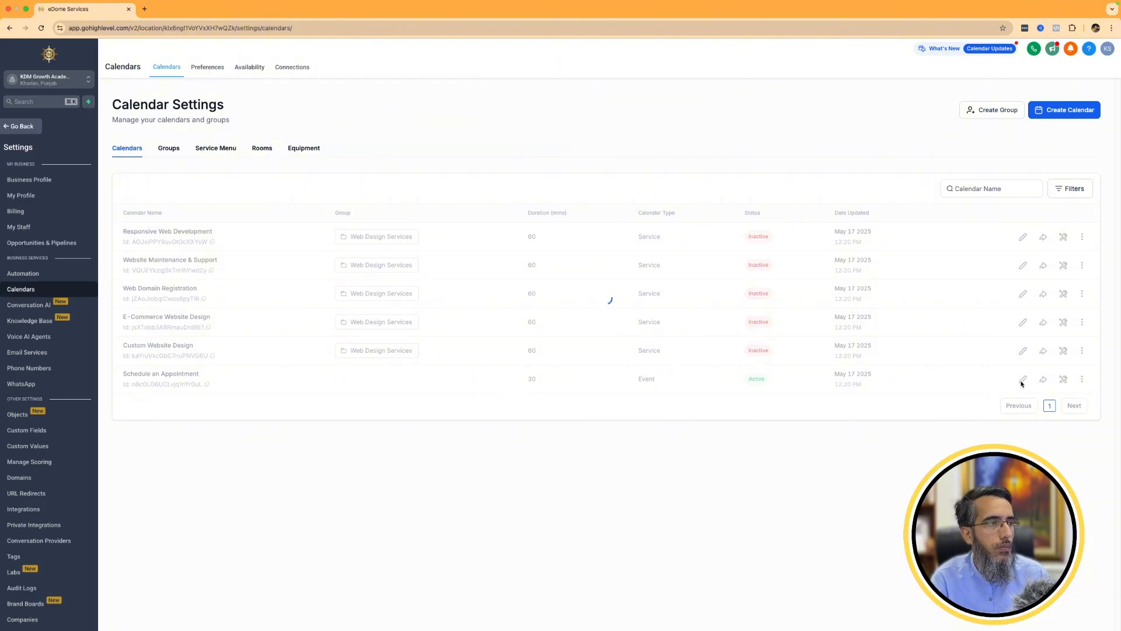
click(1022, 382)
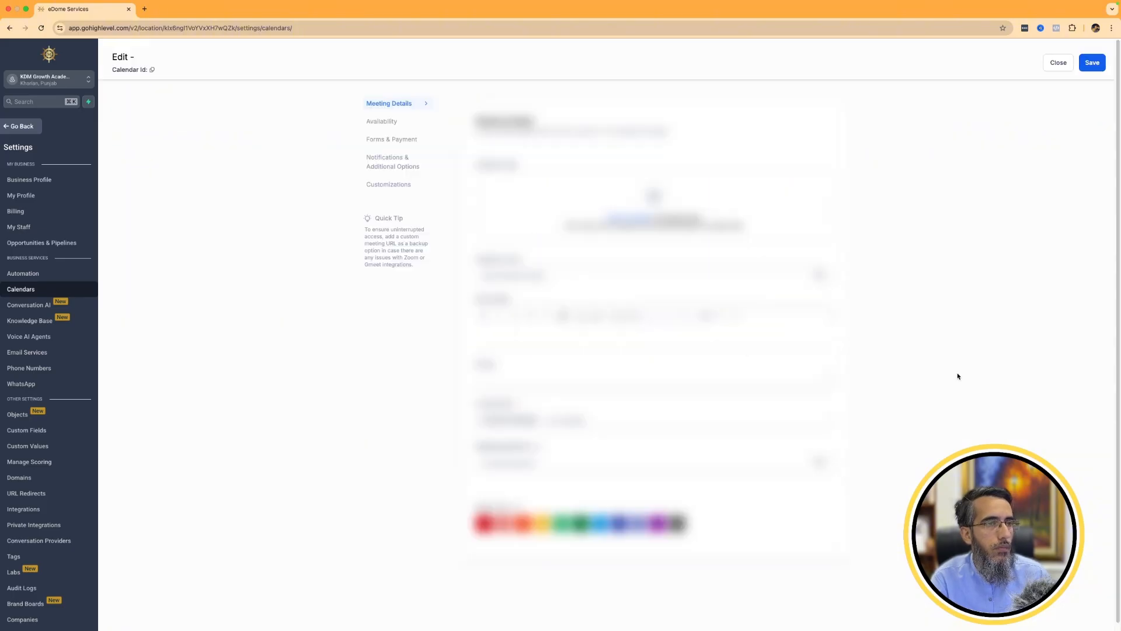
scroll(590, 428, down, 1)
click(609, 498)
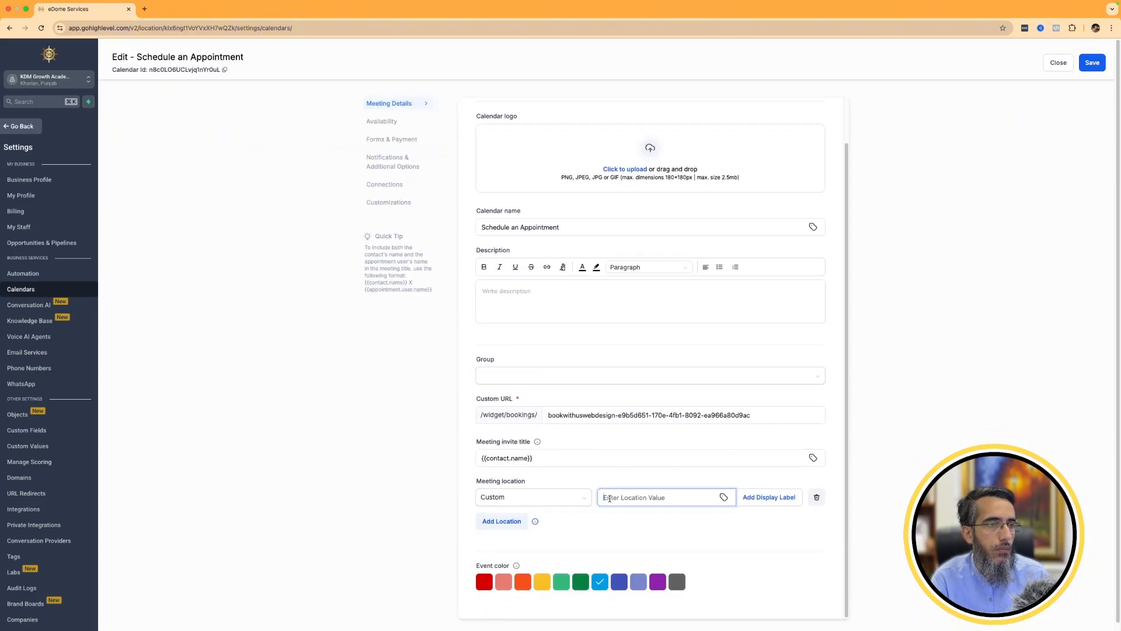
click(565, 497)
scroll(516, 572, down, 3)
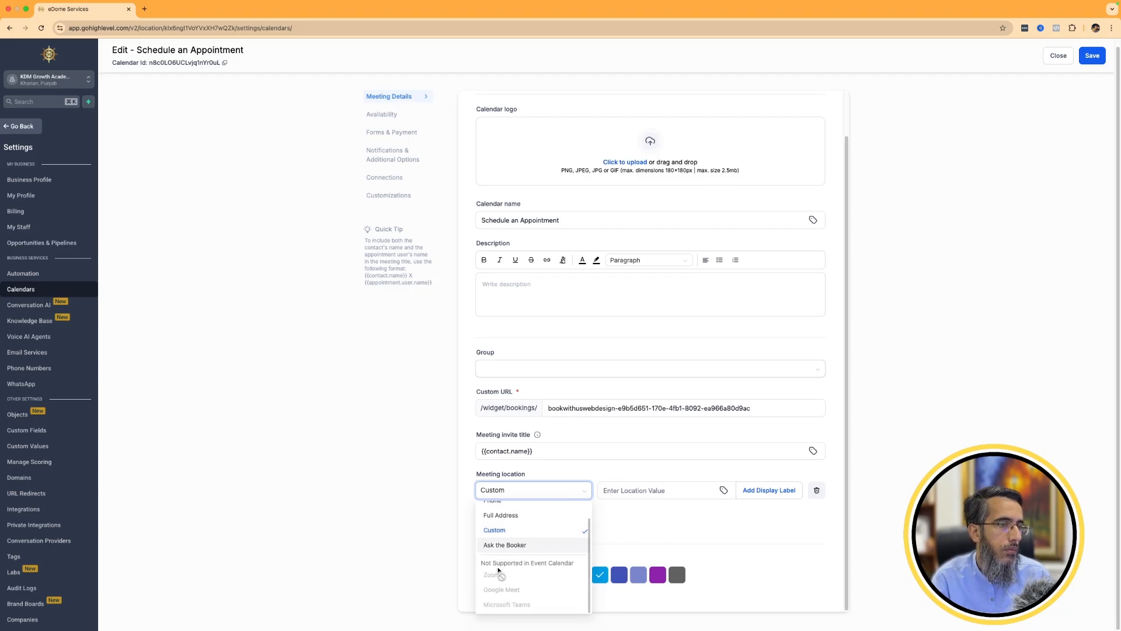
scroll(565, 564, up, 2)
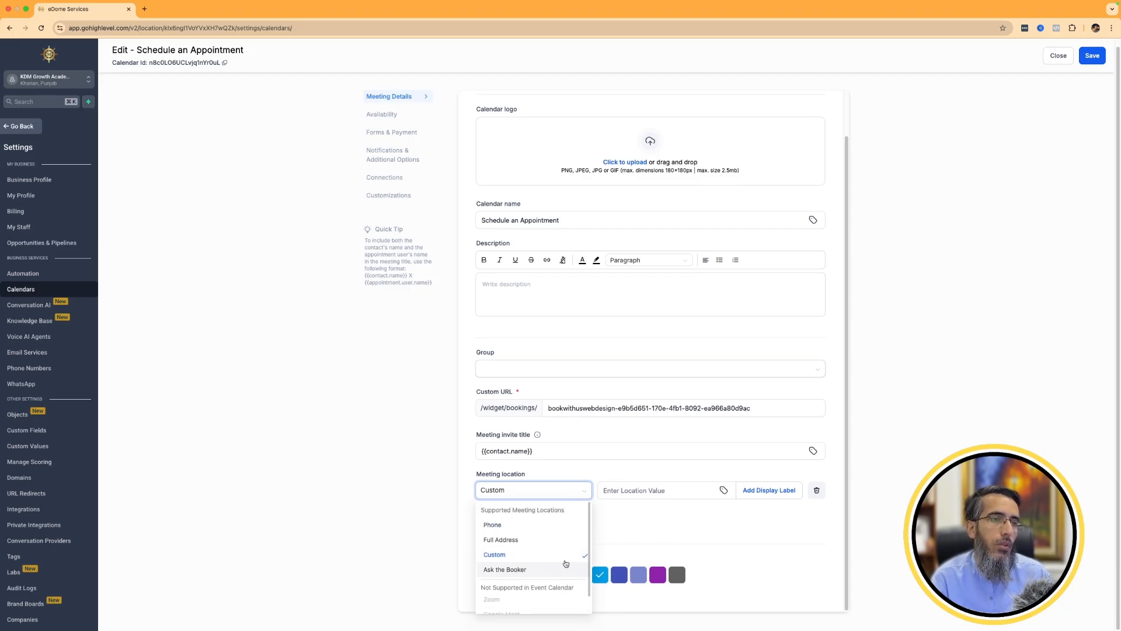
click(684, 516)
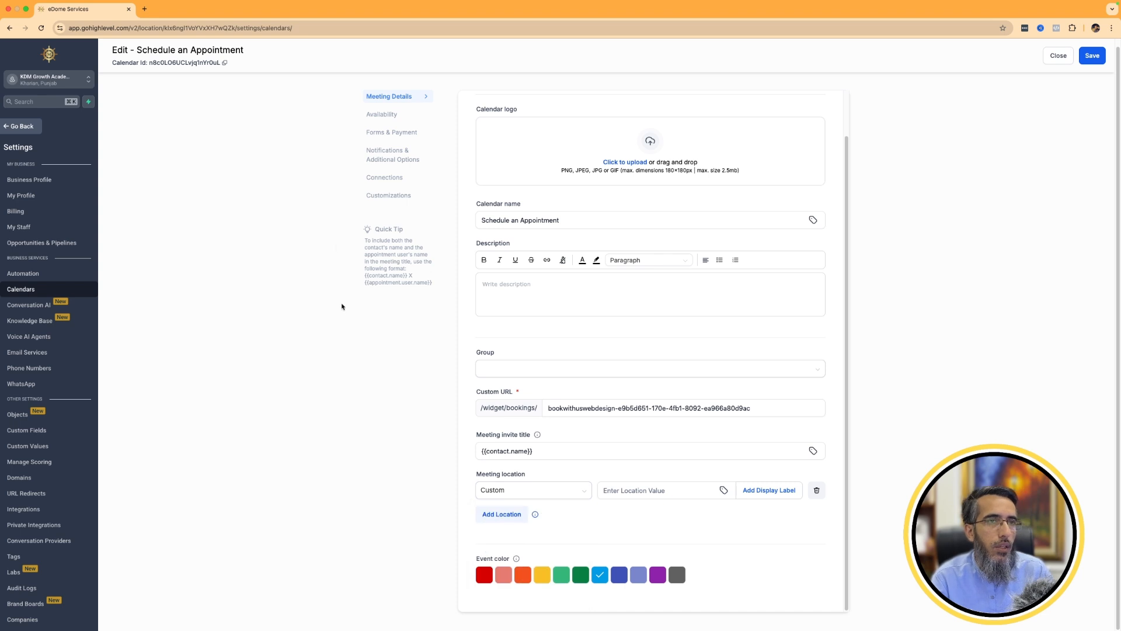
Leave the calendar editor without saving and return to the calendar settings list to check the calendar types.
click(21, 131)
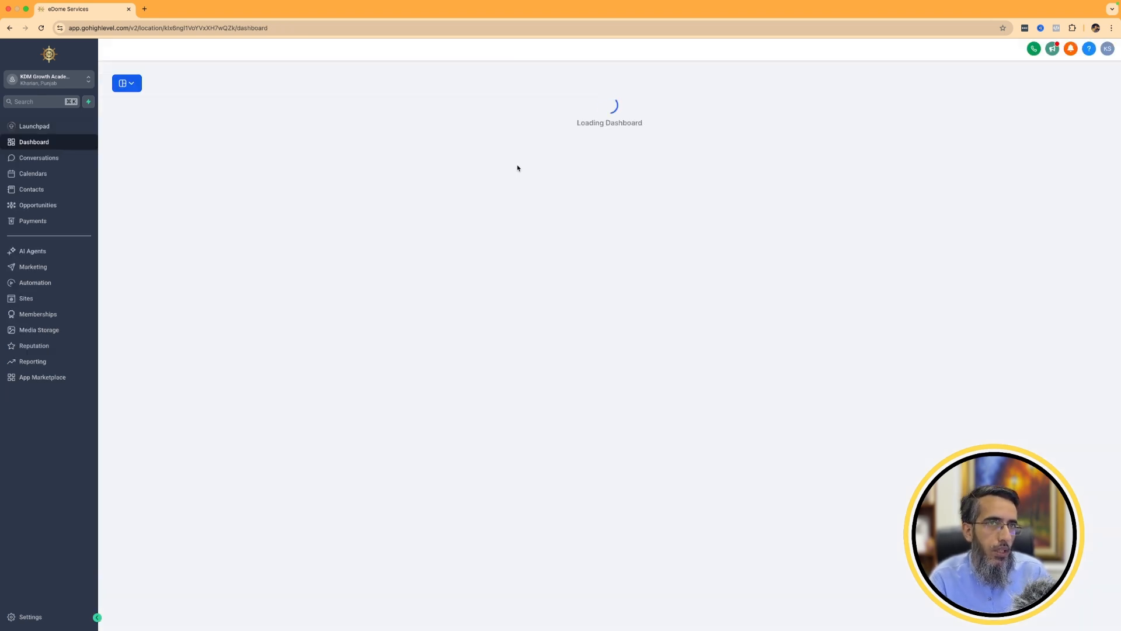
click(70, 169)
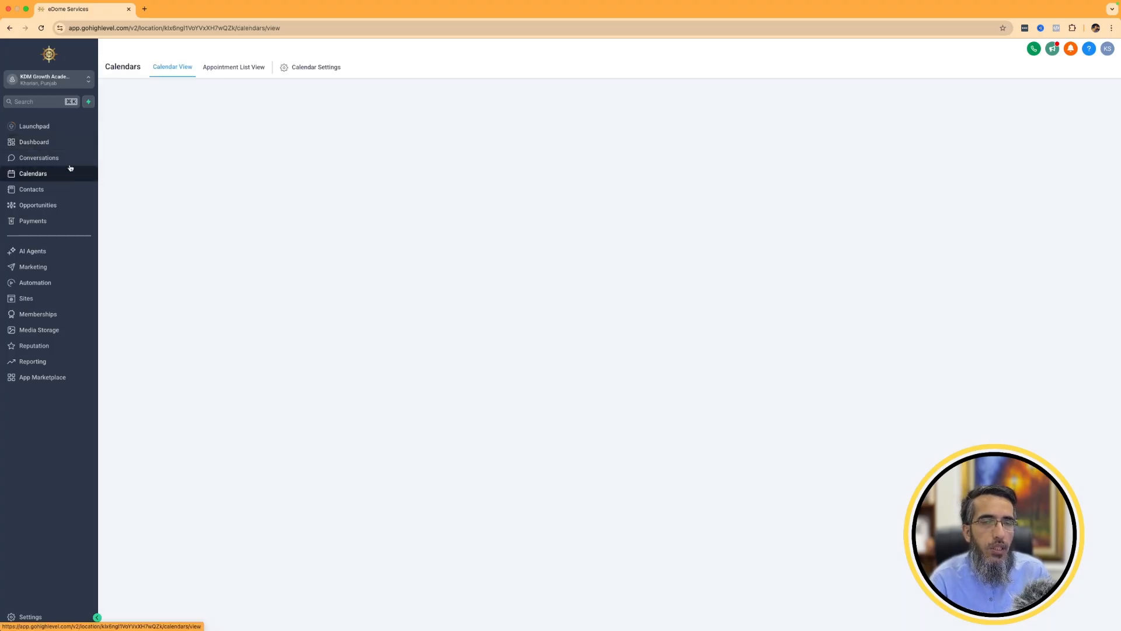
click(308, 68)
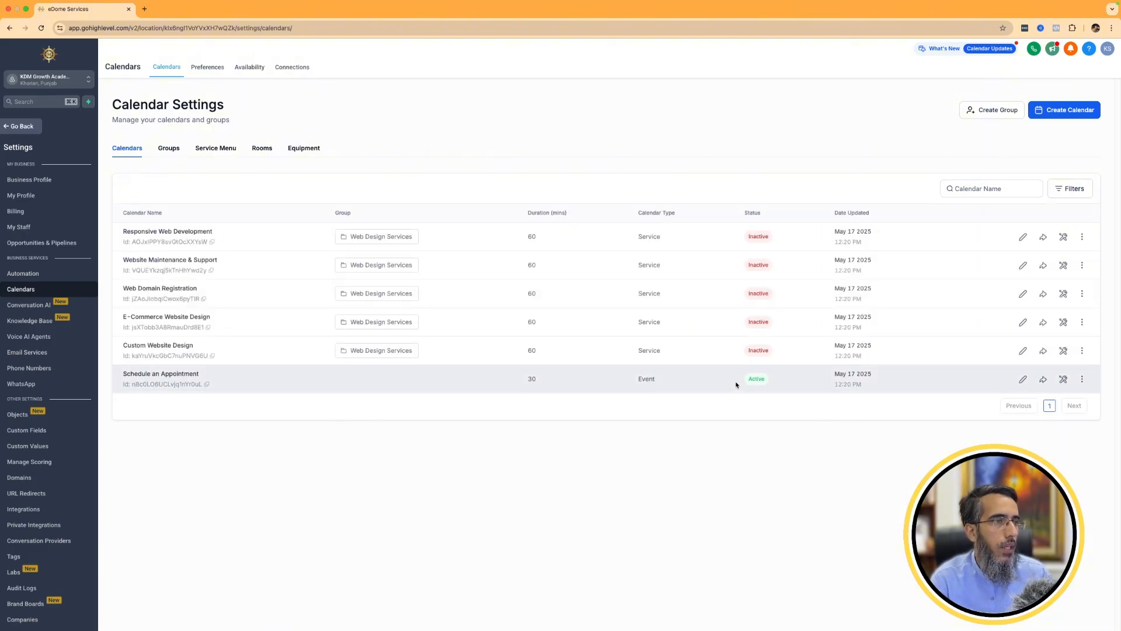
Examine all available calendar types, preview the Round Robin new calendar form, and close it without creating anything.
click(1071, 113)
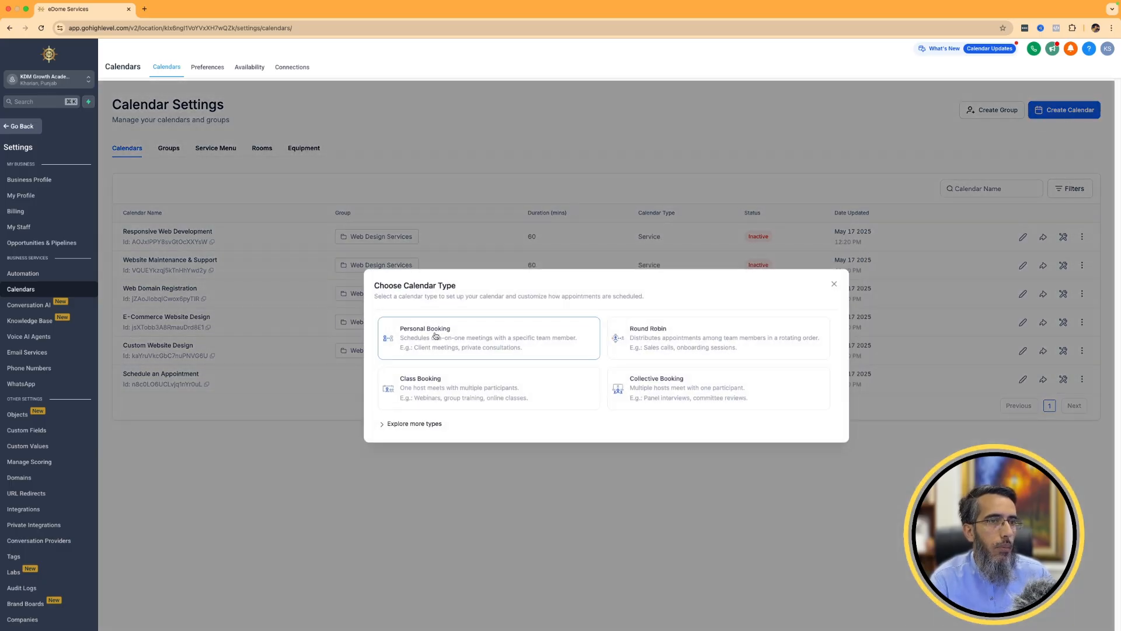
click(392, 424)
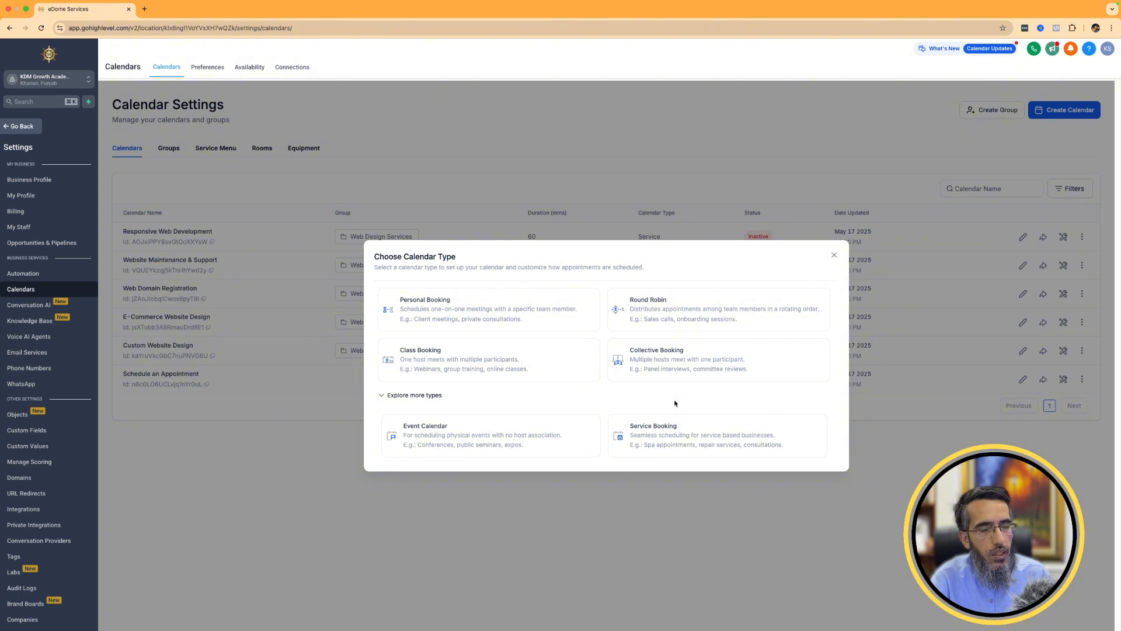
click(710, 314)
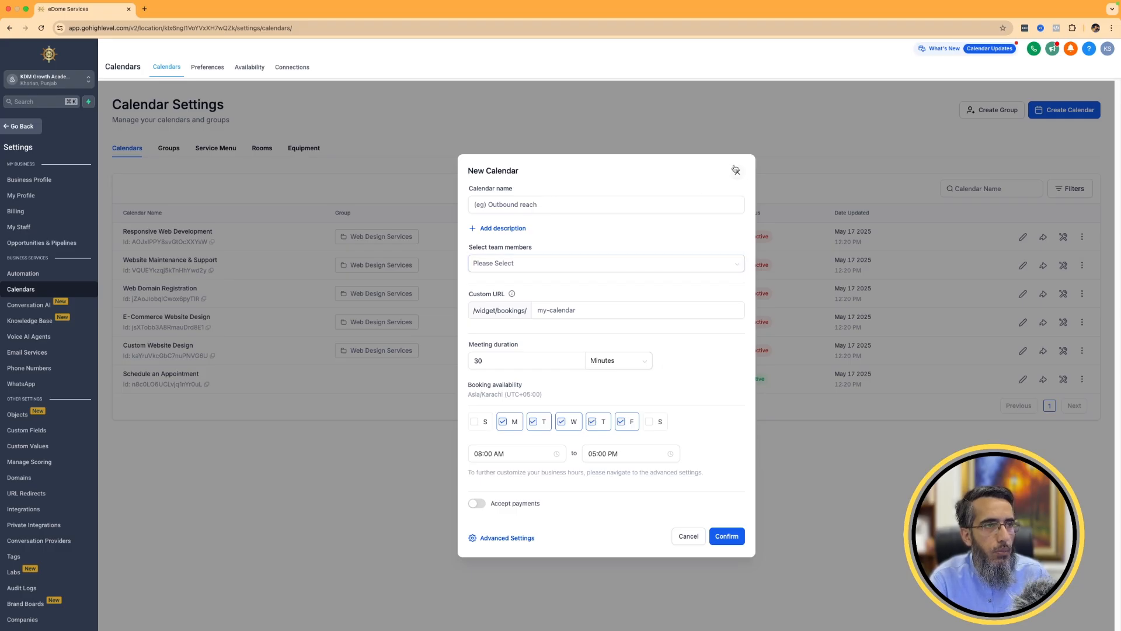
click(738, 172)
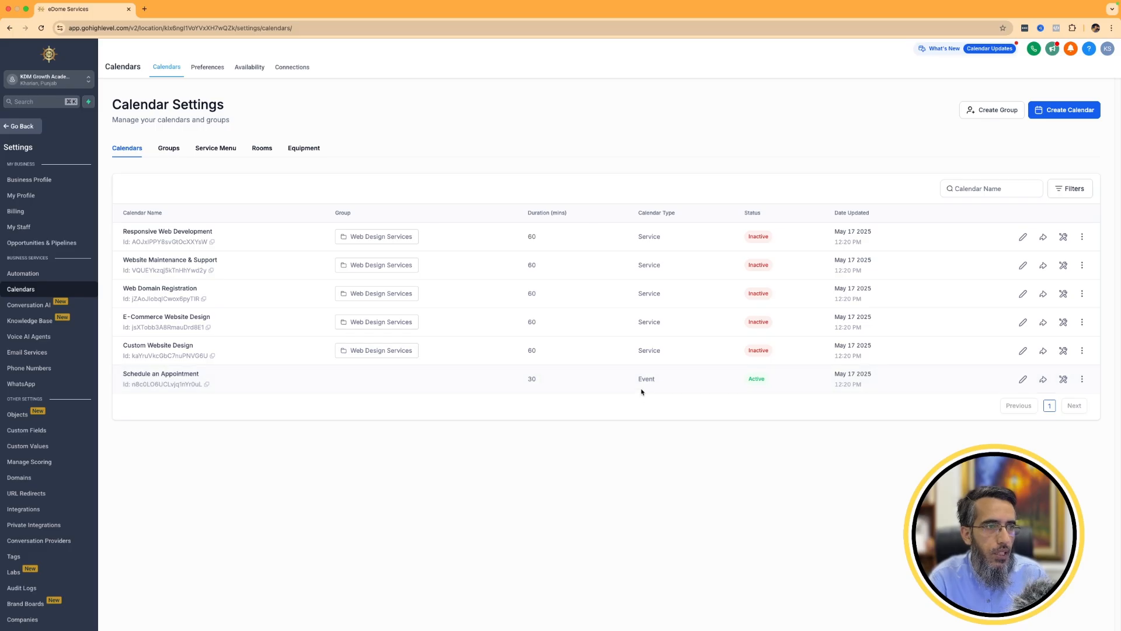
Open the Schedule an Appointment calendar again and examine the supported and unsupported meeting locations and the location value field.
click(1022, 381)
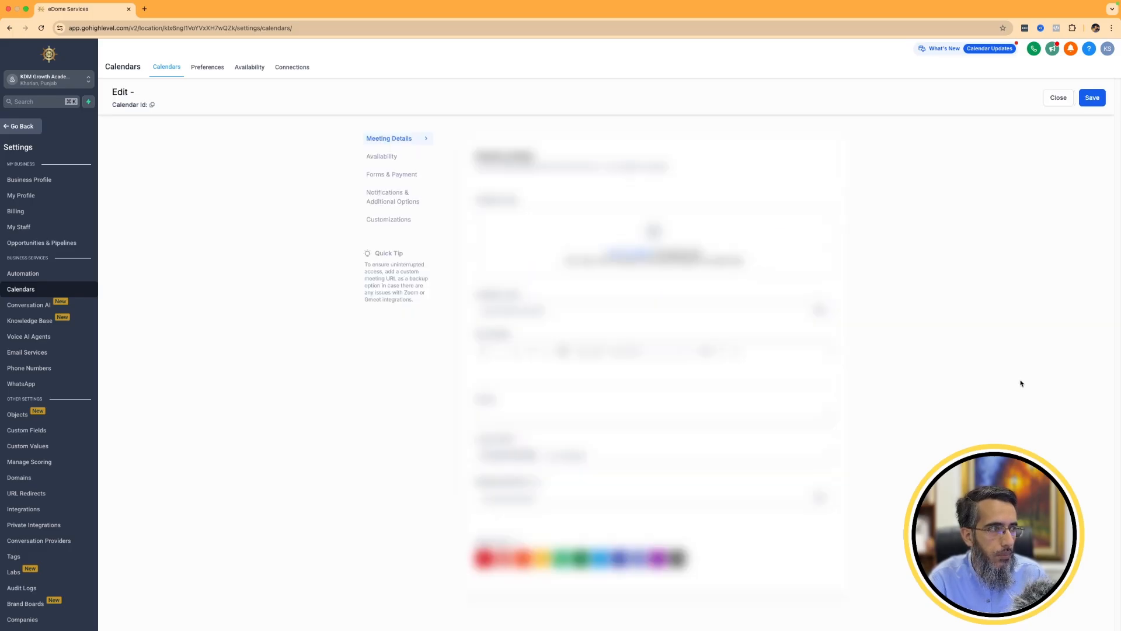
scroll(590, 409, down, 2)
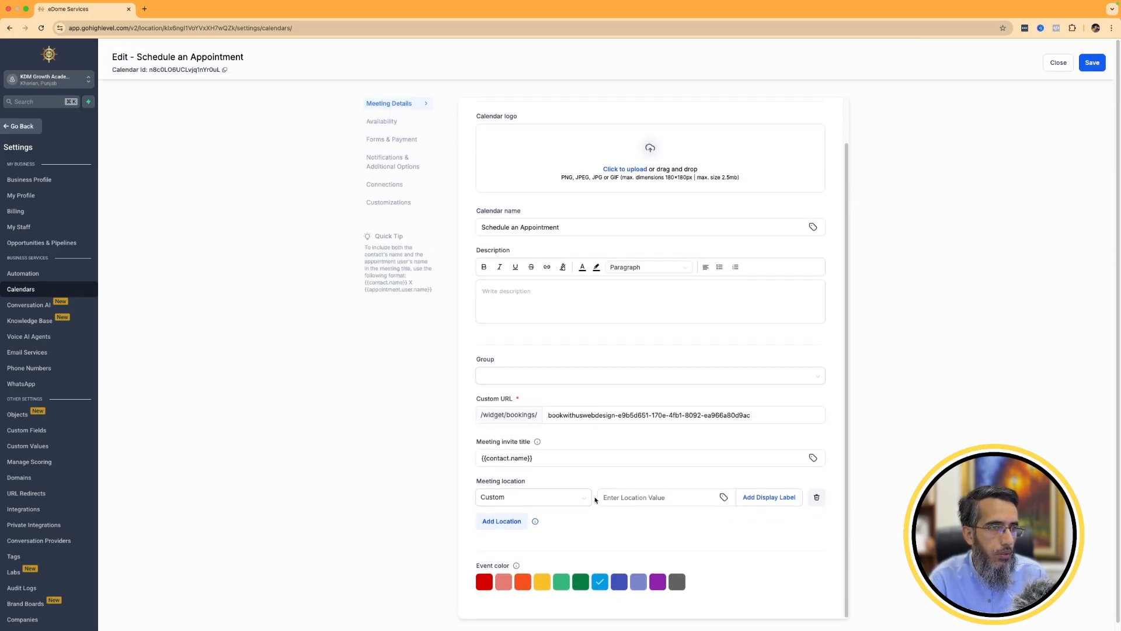
click(529, 490)
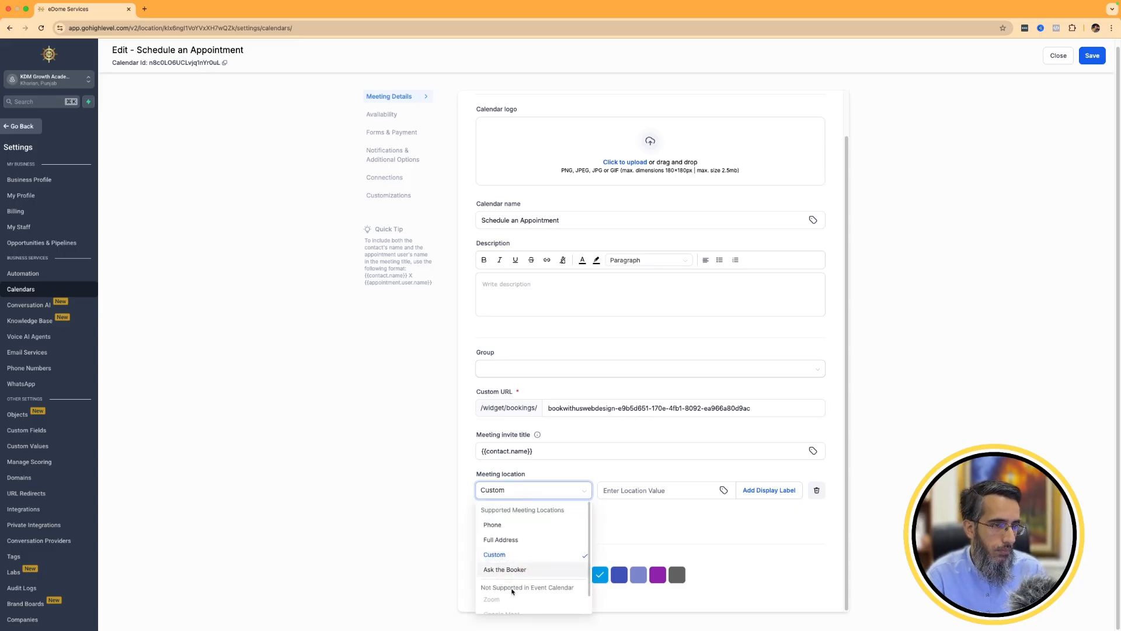
scroll(517, 591, down, 1)
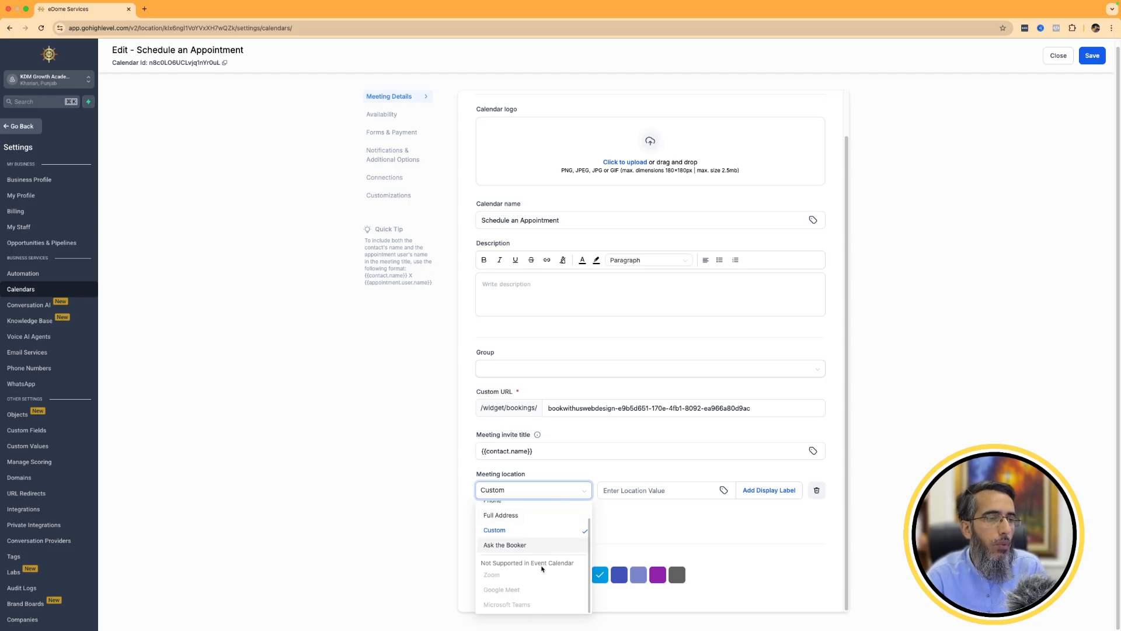
scroll(542, 568, up, 3)
click(656, 525)
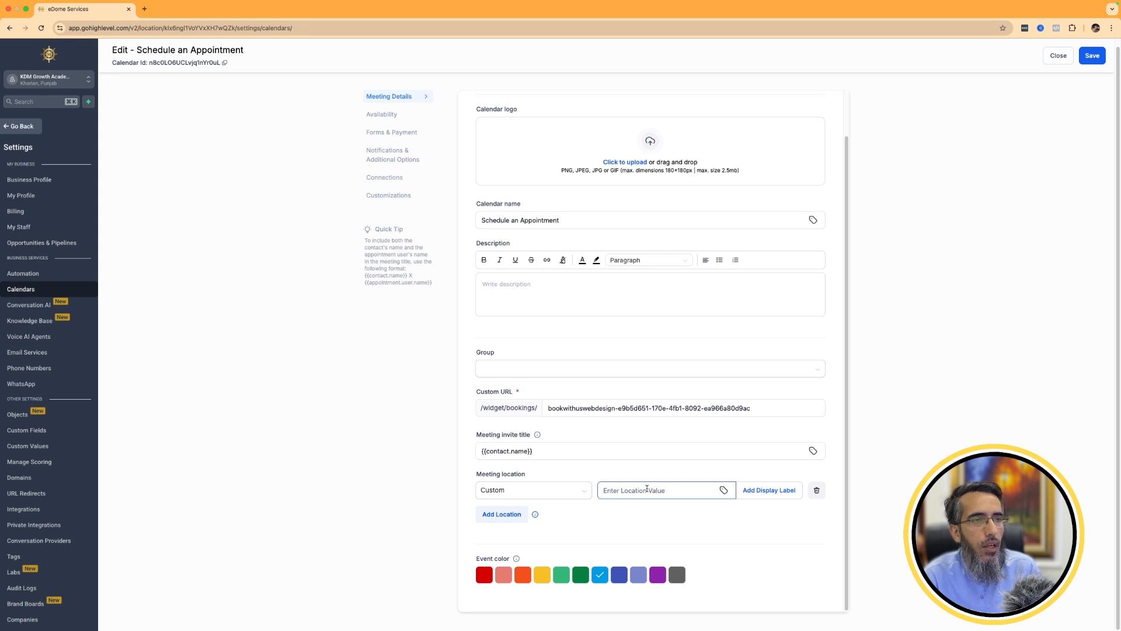
click(670, 532)
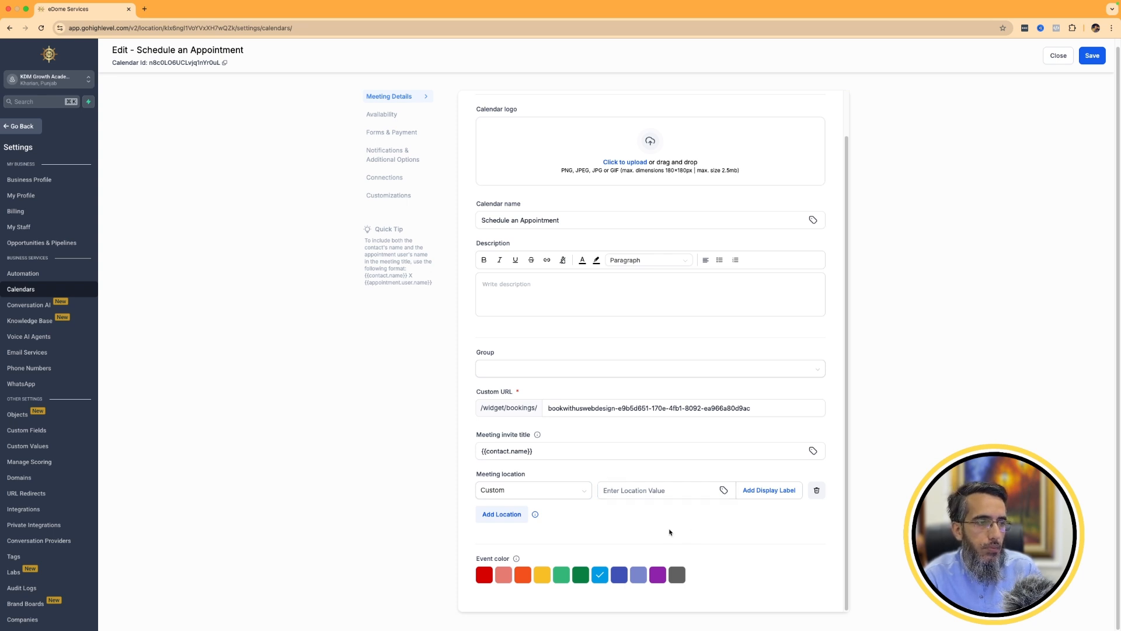
Review the calendar's Availability, Forms & Payment, and Notifications & Additional Options settings, and close the editor without saving.
scroll(671, 532, up, 2)
click(396, 116)
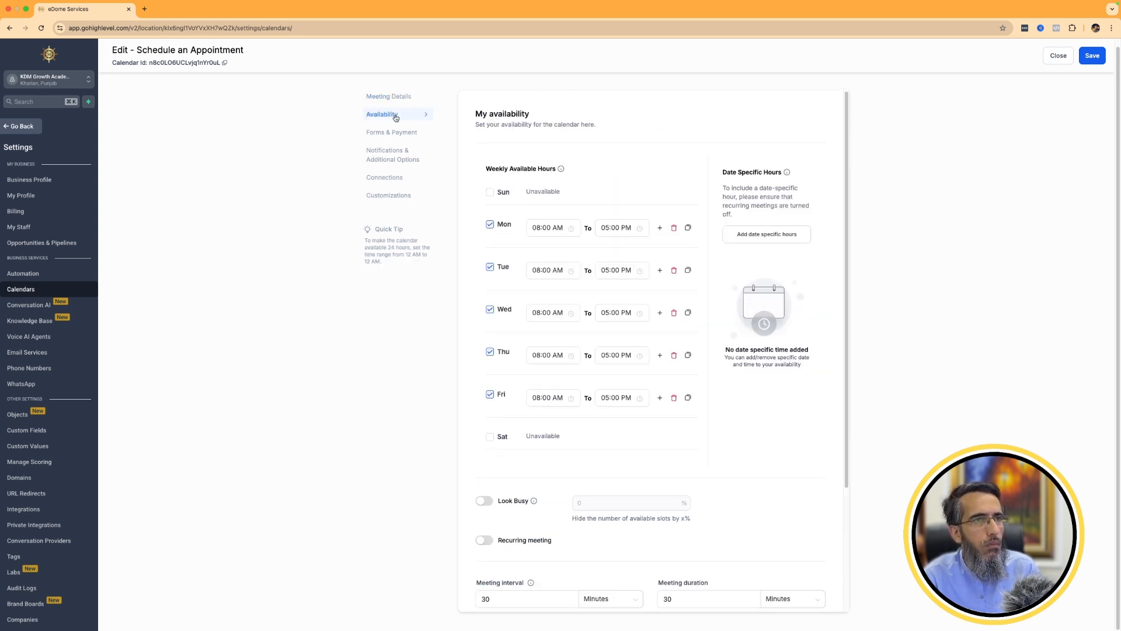
click(403, 134)
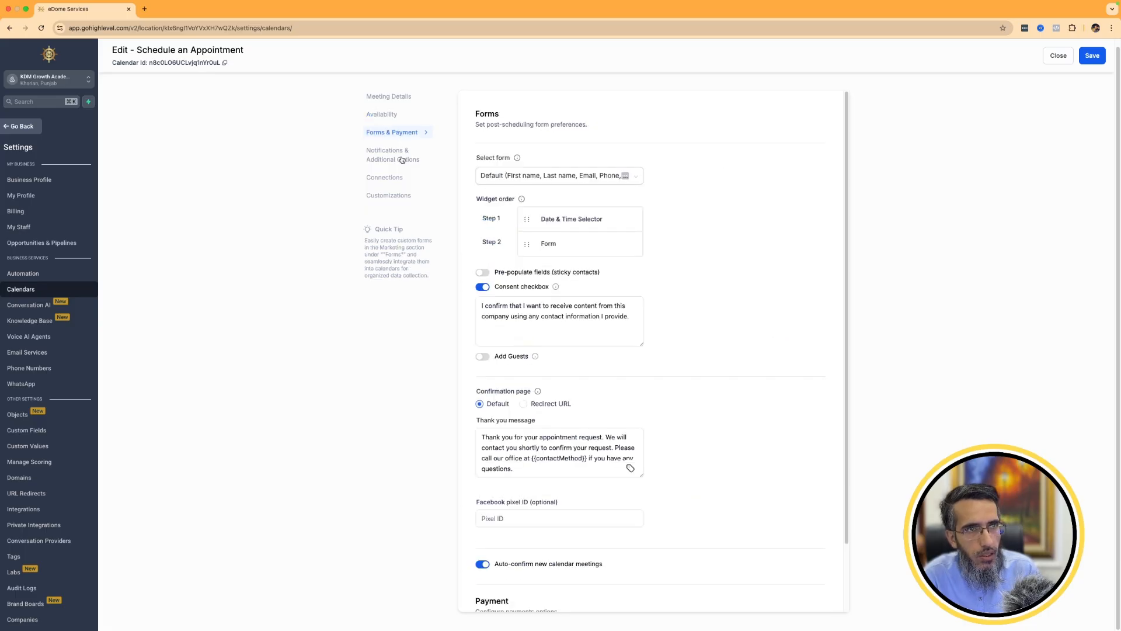
click(402, 159)
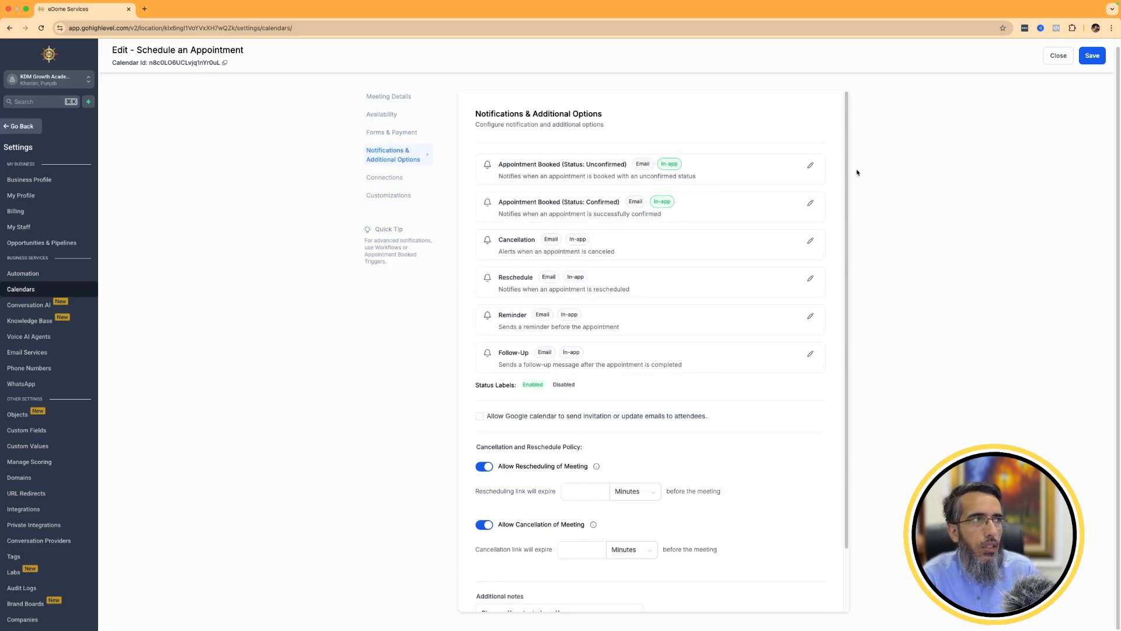
click(1060, 59)
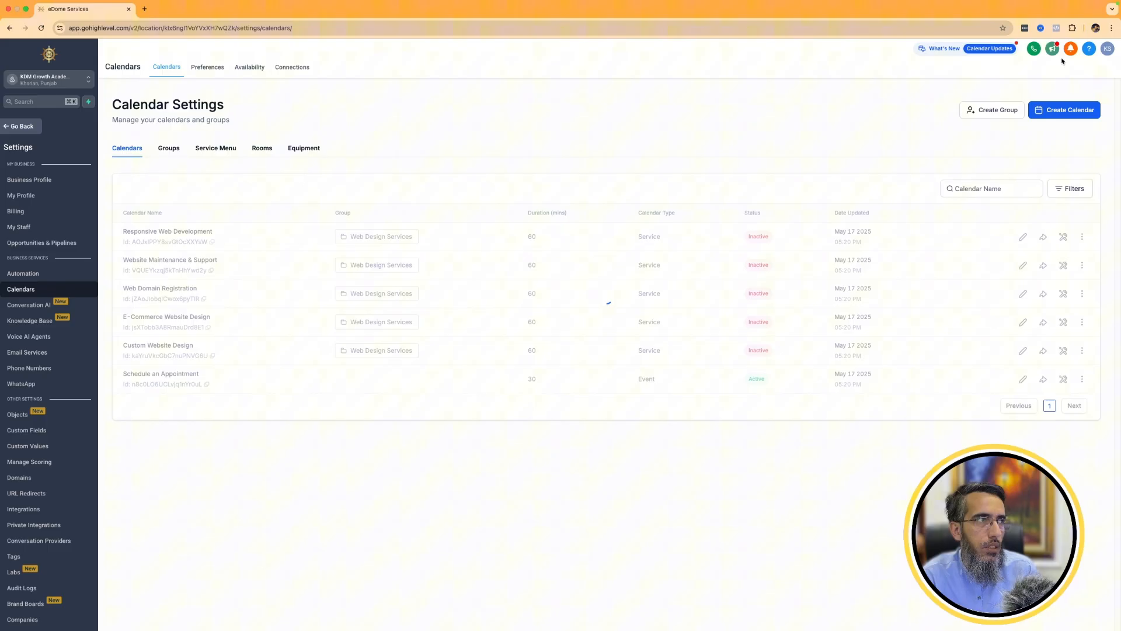
Start a new Round Robin calendar and assign the account user as its team member.
click(1051, 113)
click(728, 357)
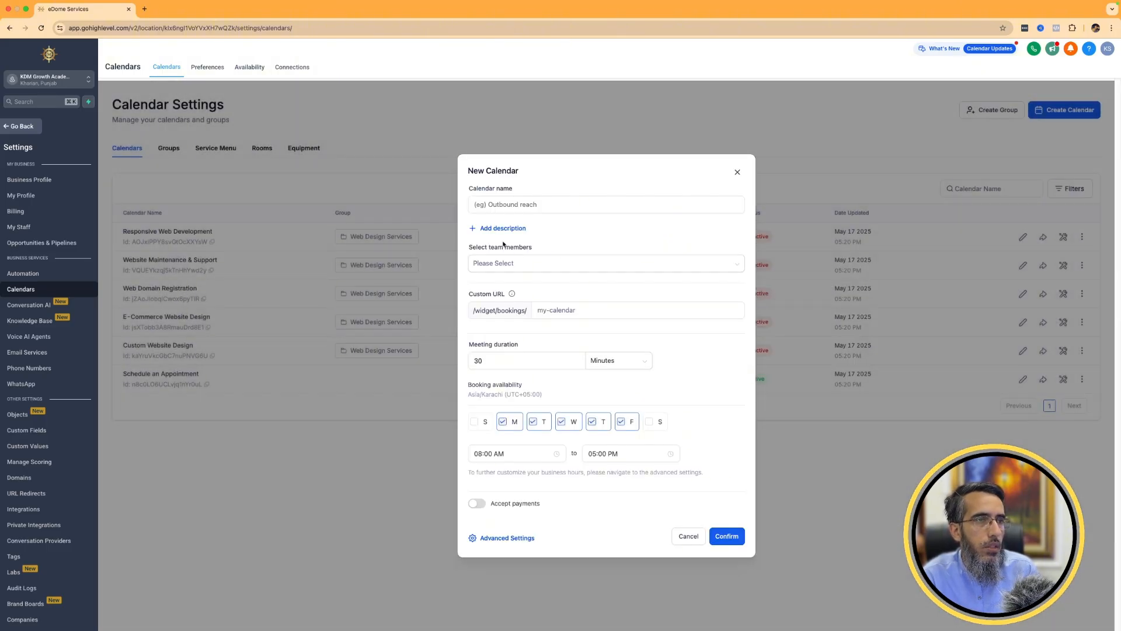
click(504, 263)
click(494, 287)
Name the new calendar "Book A Call With" plus the host's first name, and set a custom URL combining that name with a number.
click(535, 206)
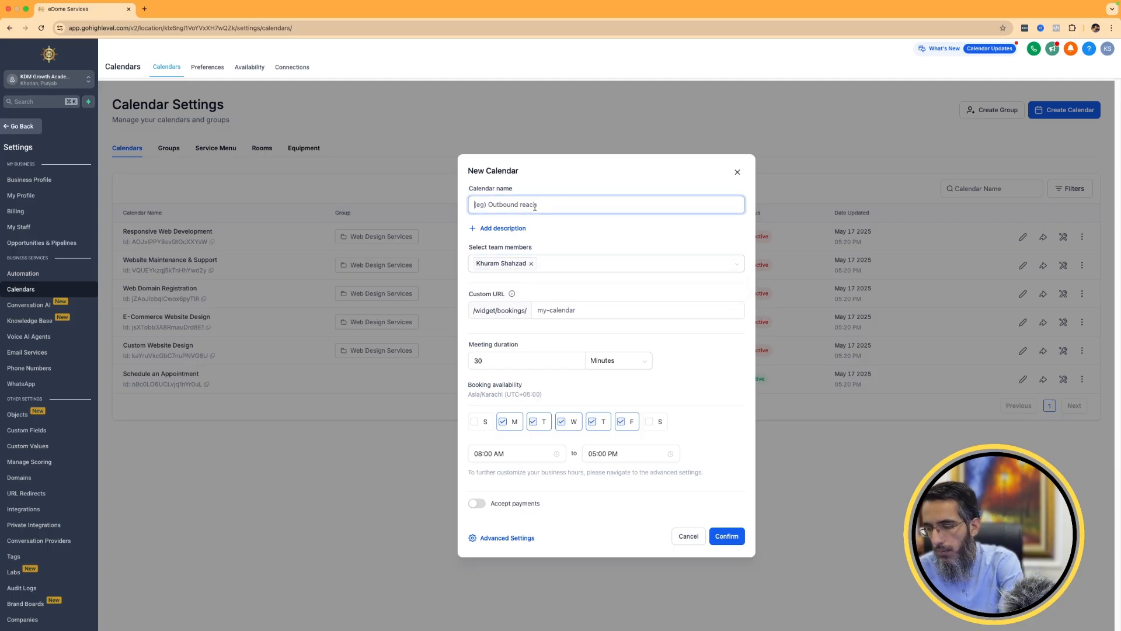
text(Book A Call Wi)
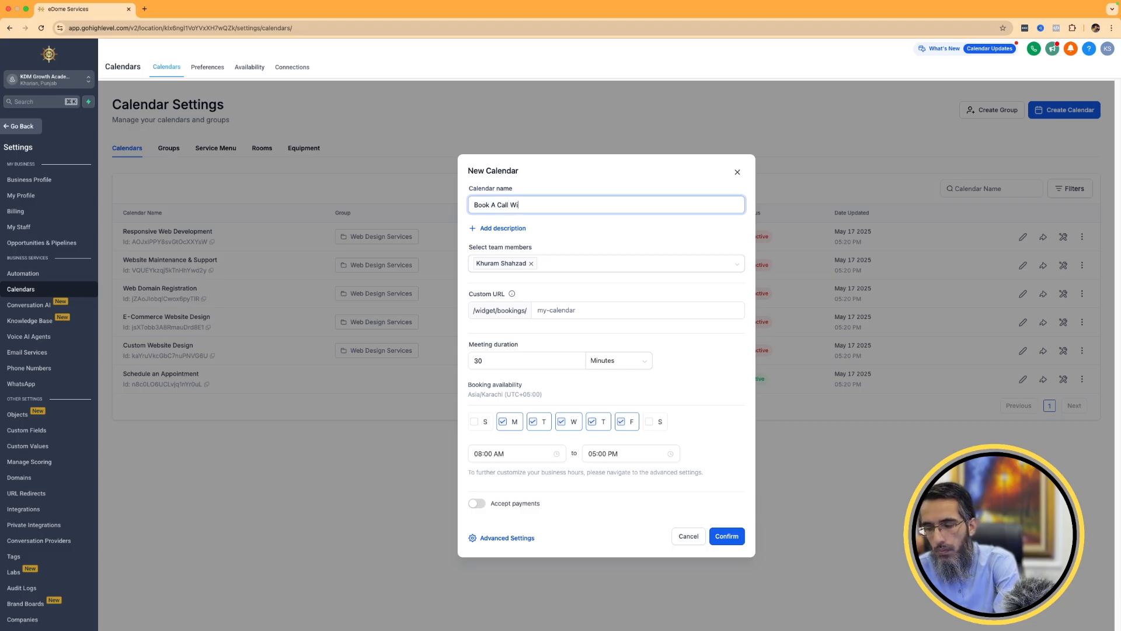
text(th Khuram)
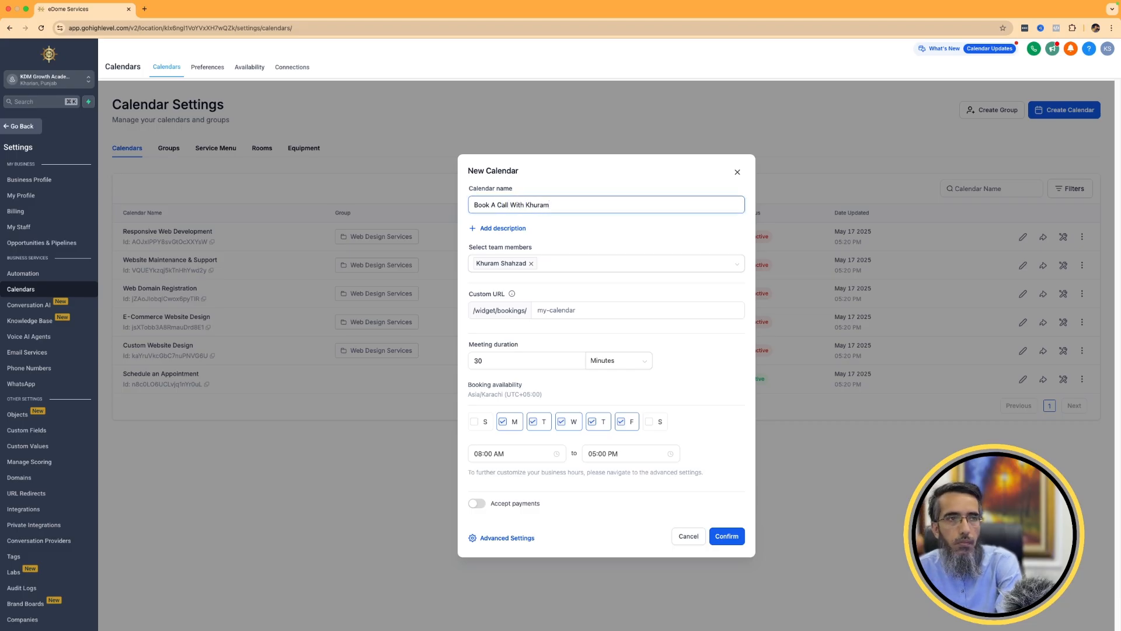
click(552, 310)
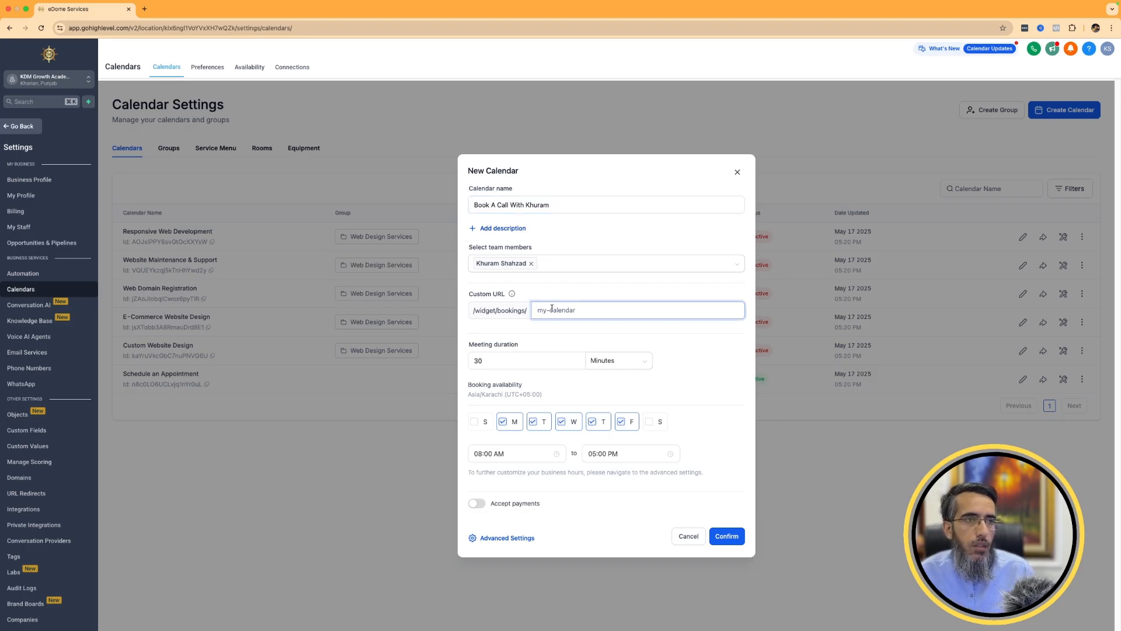
text(khuram1)
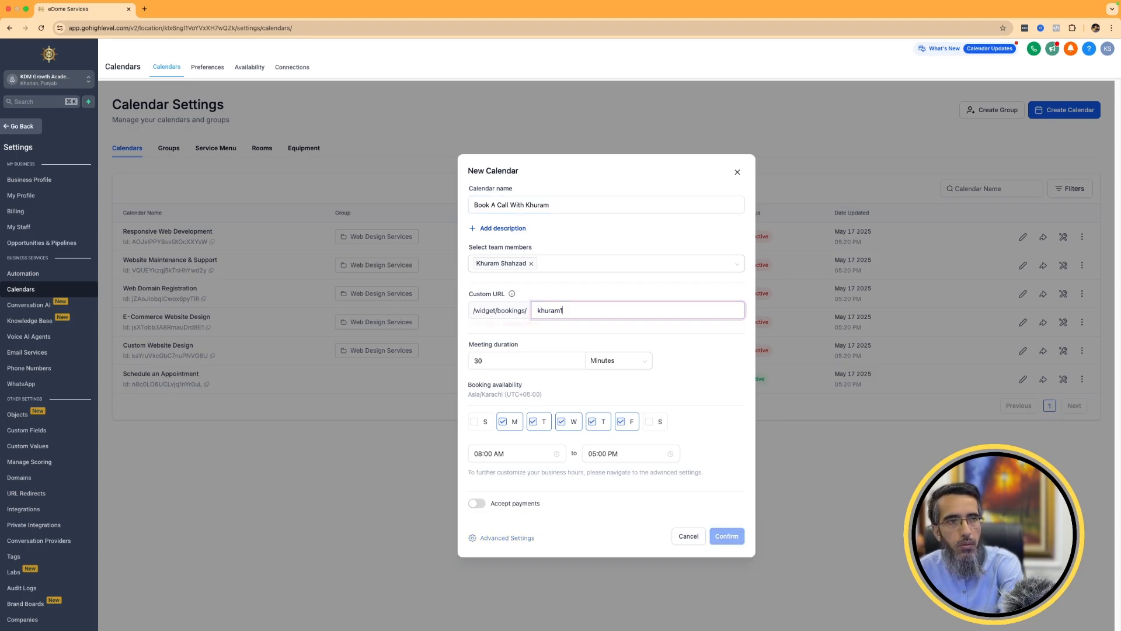
text(1188783933)
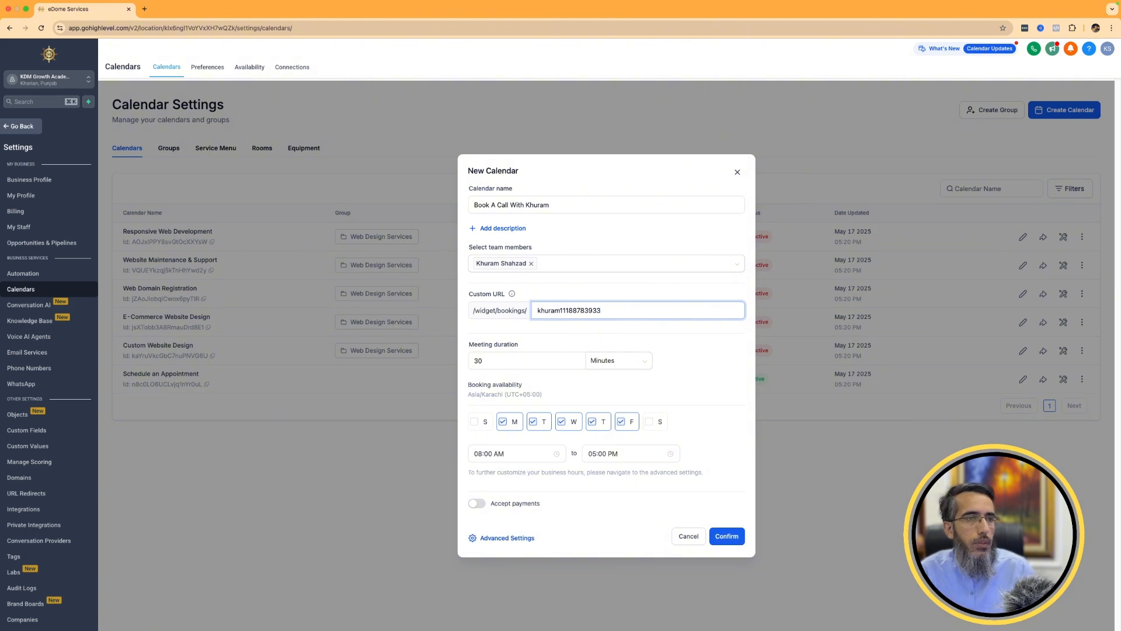
click(656, 345)
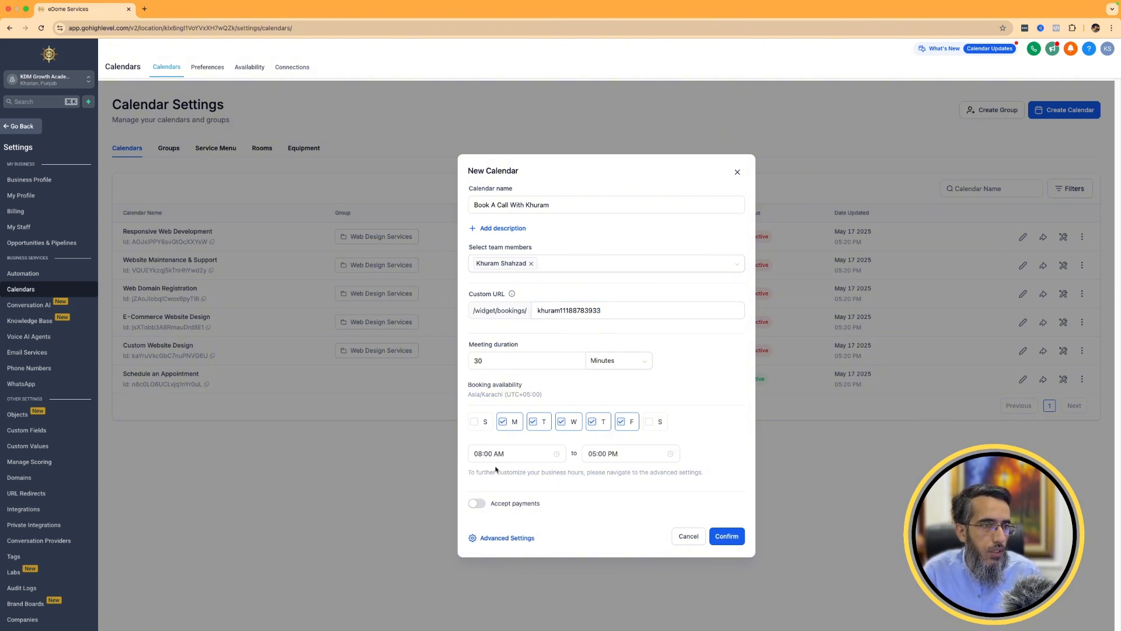
Set the booking availability to start at 09:00 AM and the meeting duration to 60 minutes, and create the calendar.
click(515, 455)
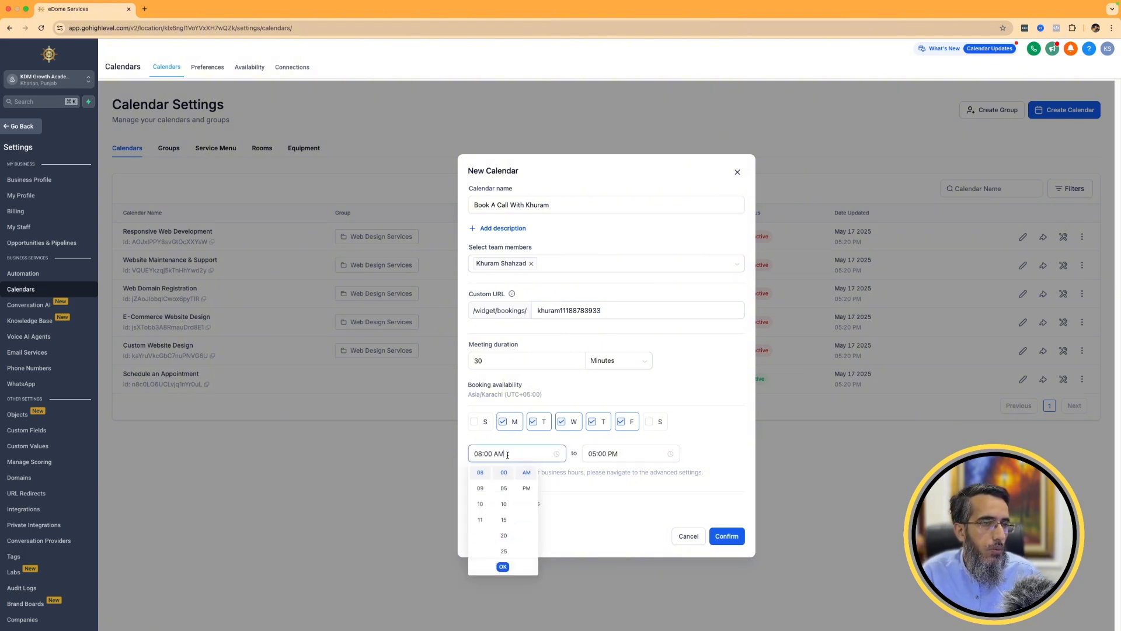
click(480, 489)
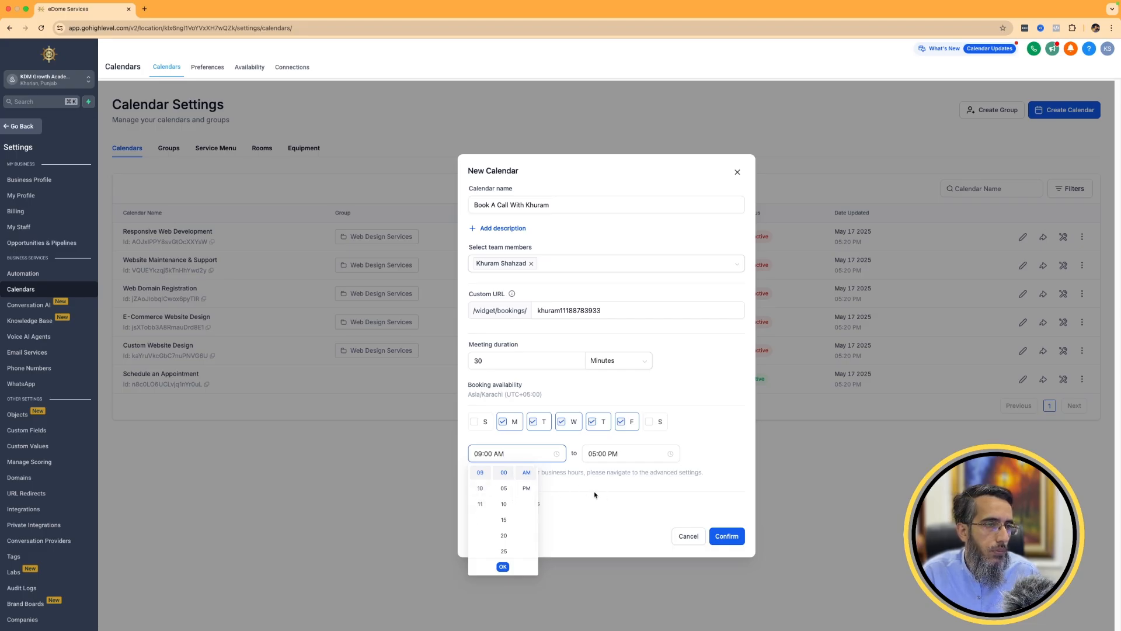
click(503, 566)
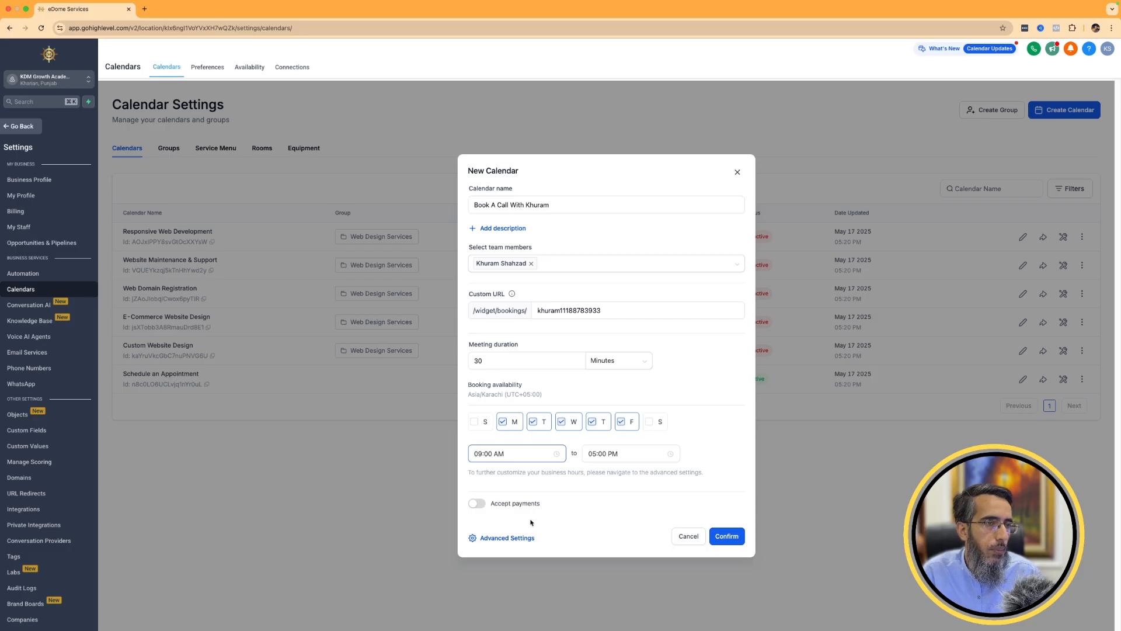
double_click(479, 360)
text(60)
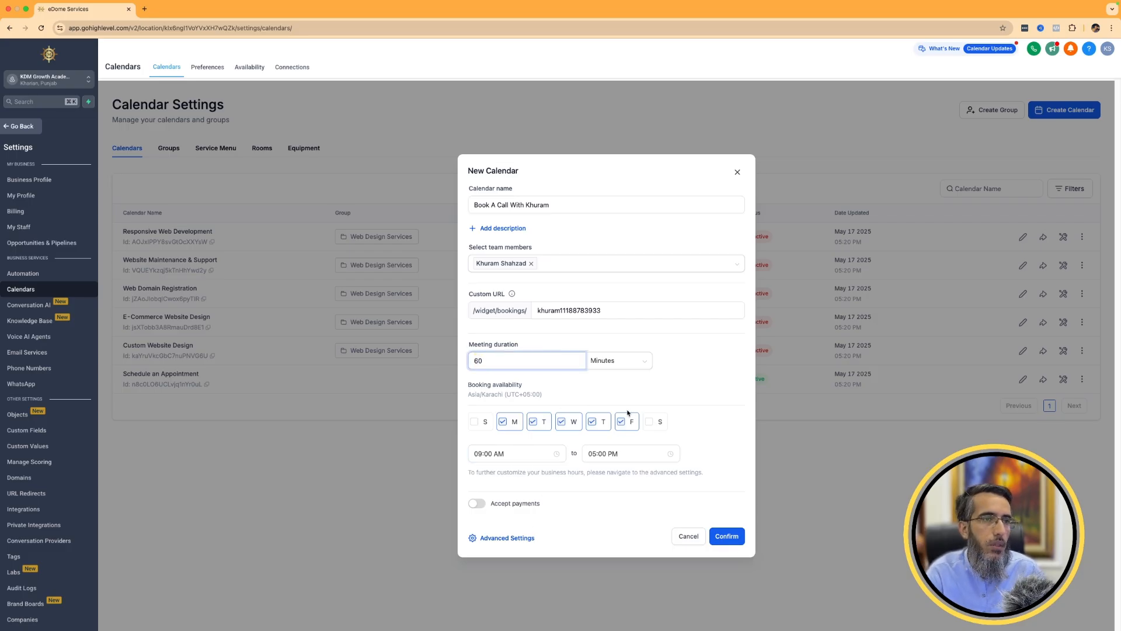
click(727, 536)
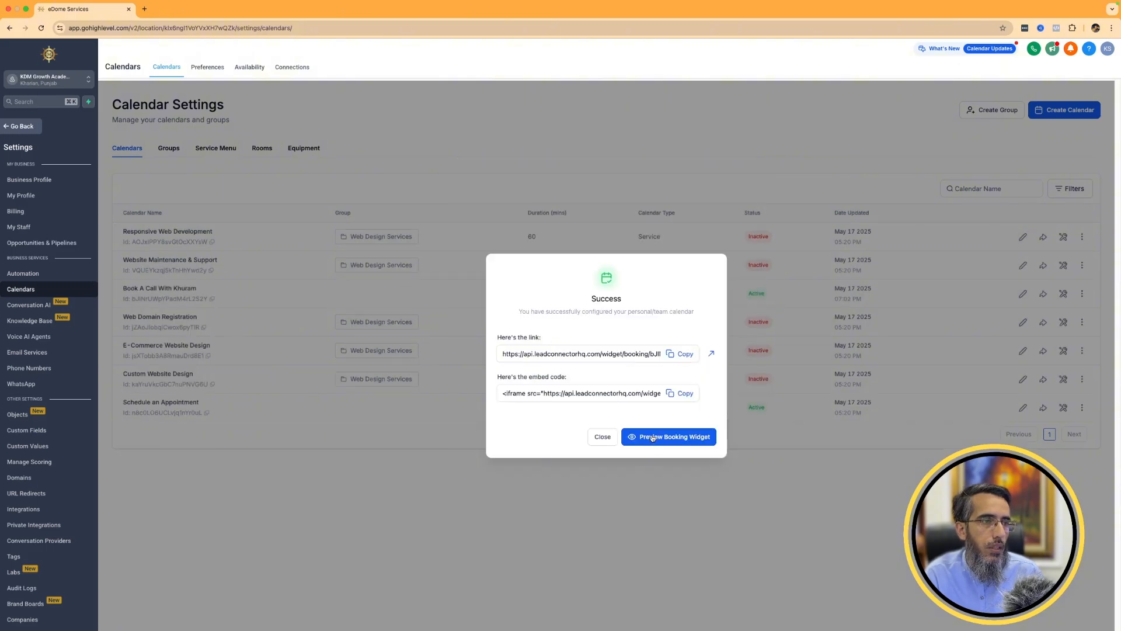
Preview the new booking widget and examine the time slots offered for May 19, 20 and 21.
click(652, 438)
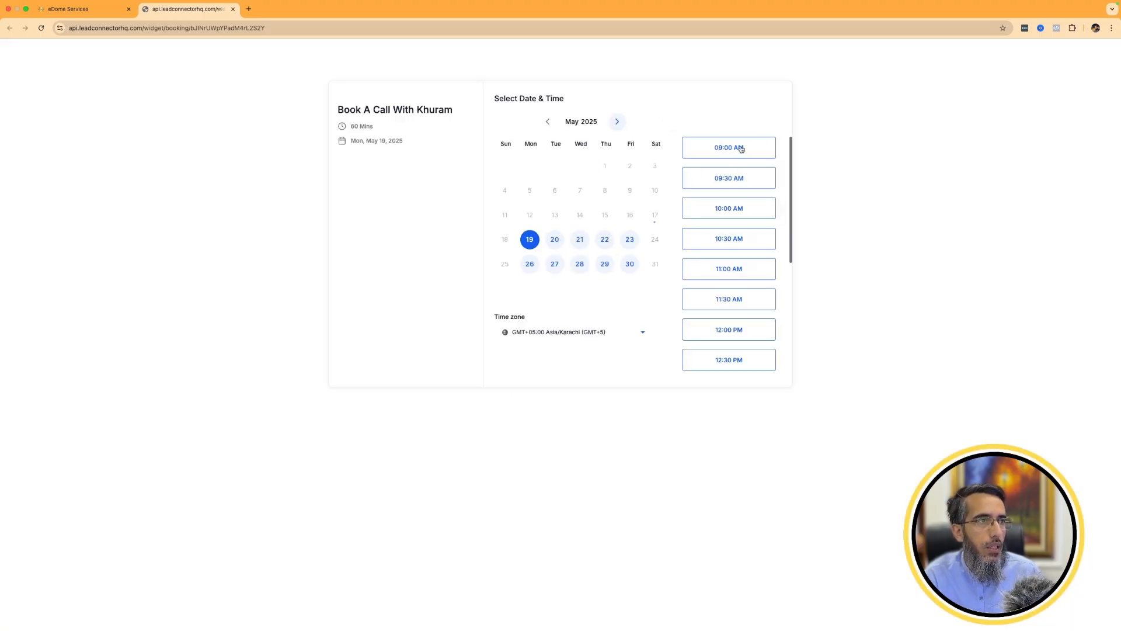
scroll(738, 187, down, 5)
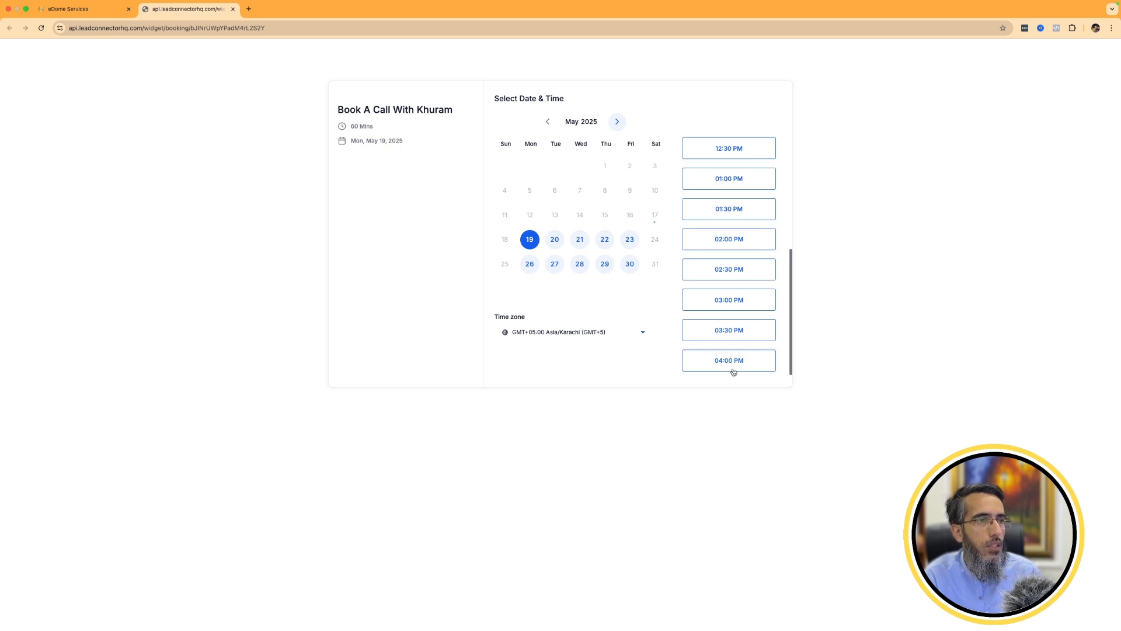
scroll(730, 362, up, 5)
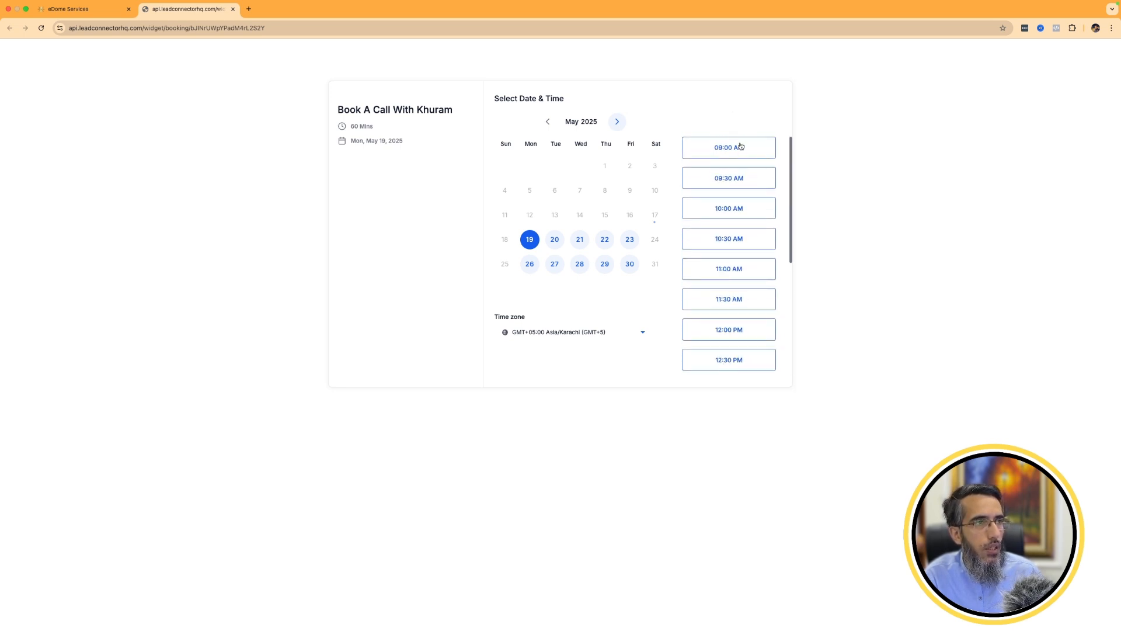
scroll(751, 324, down, 5)
click(554, 240)
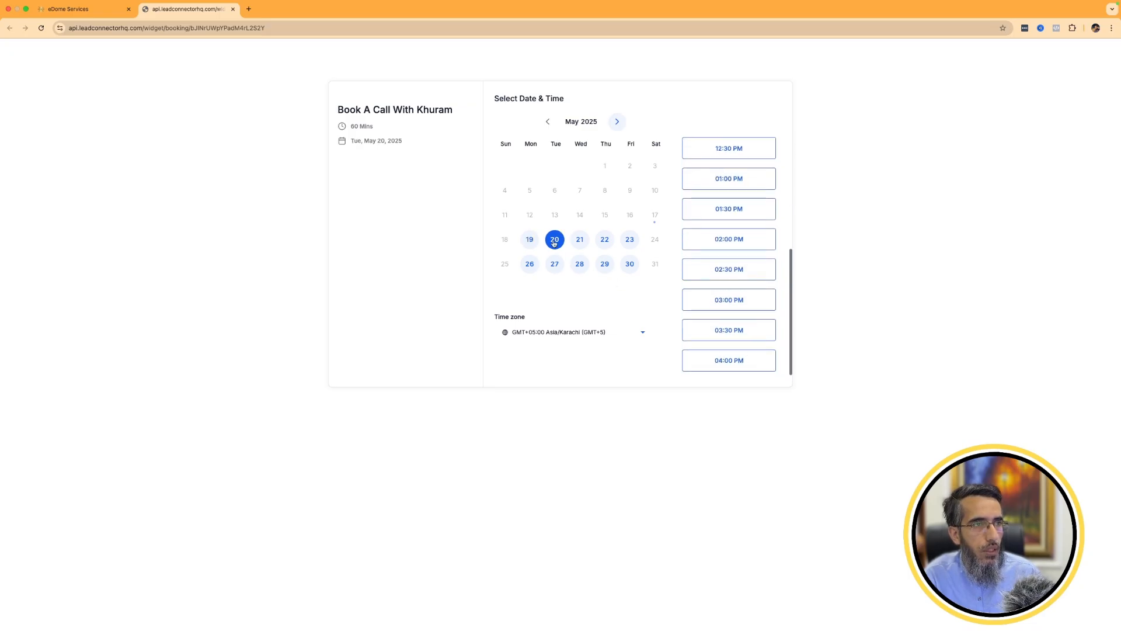
click(580, 240)
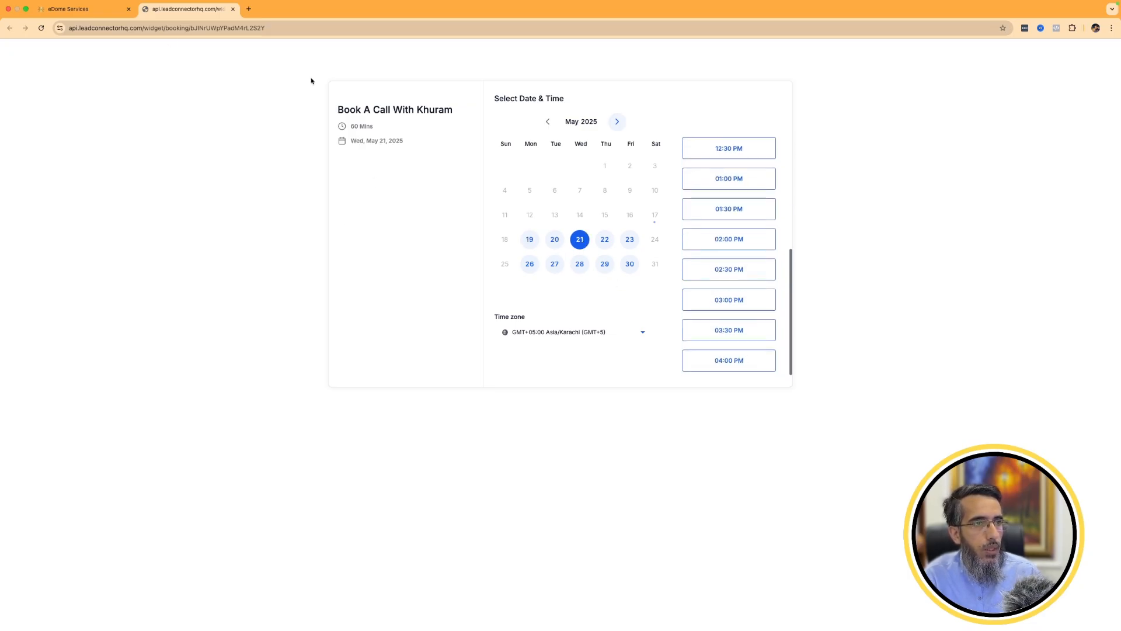
Return to the calendar list, add Sunday and Saturday to the new Round Robin calendar's weekly available hours, and save it.
click(76, 8)
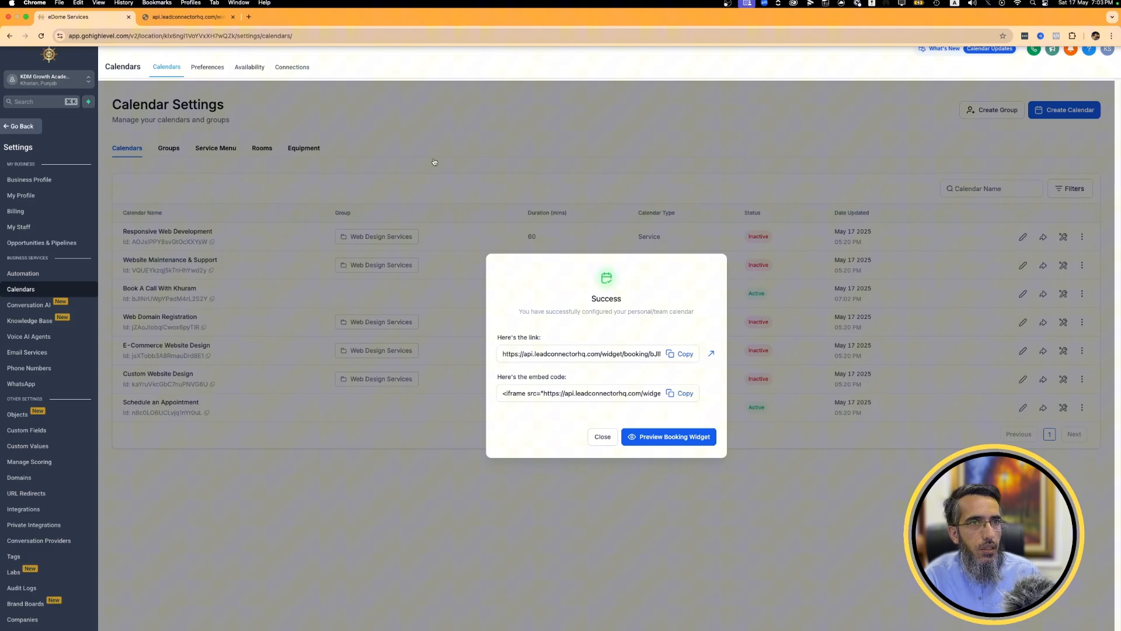
click(601, 436)
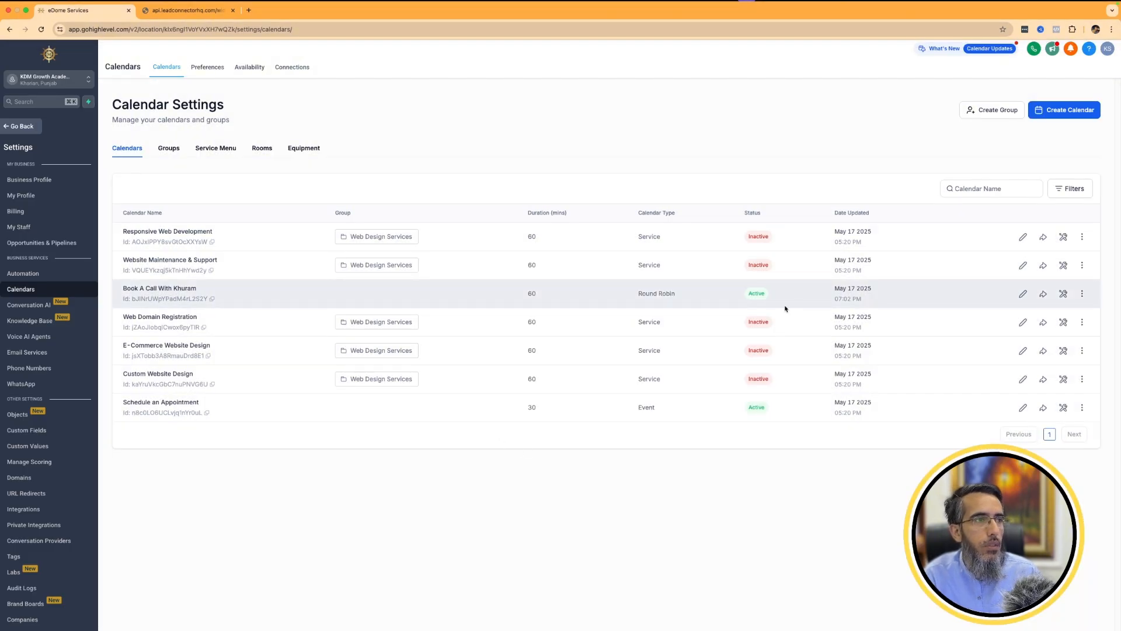
click(1023, 294)
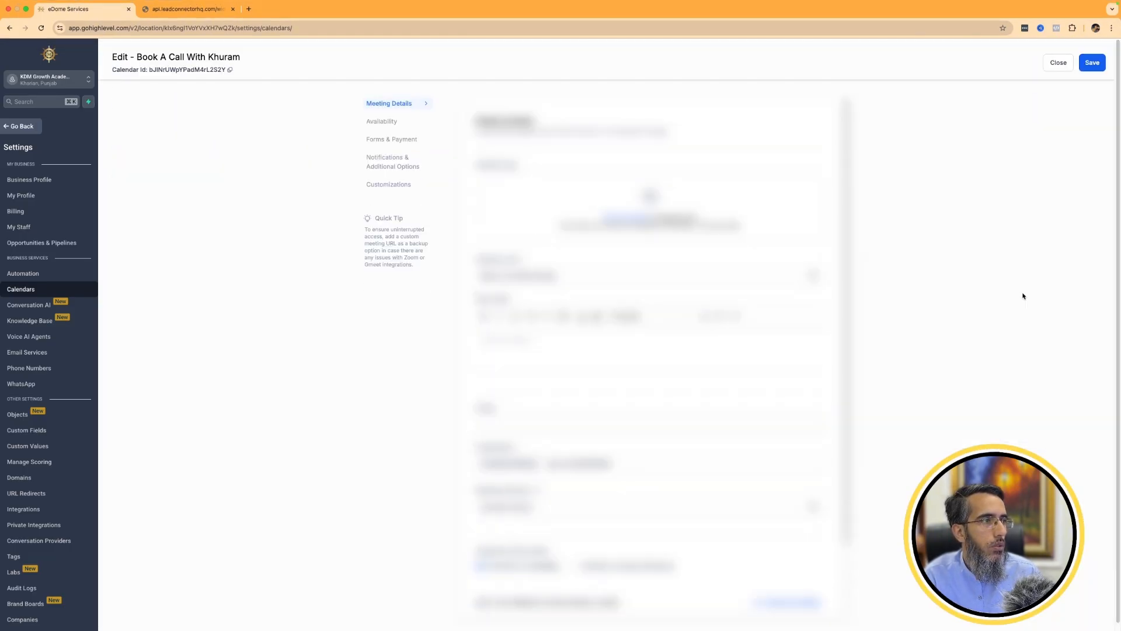
click(399, 123)
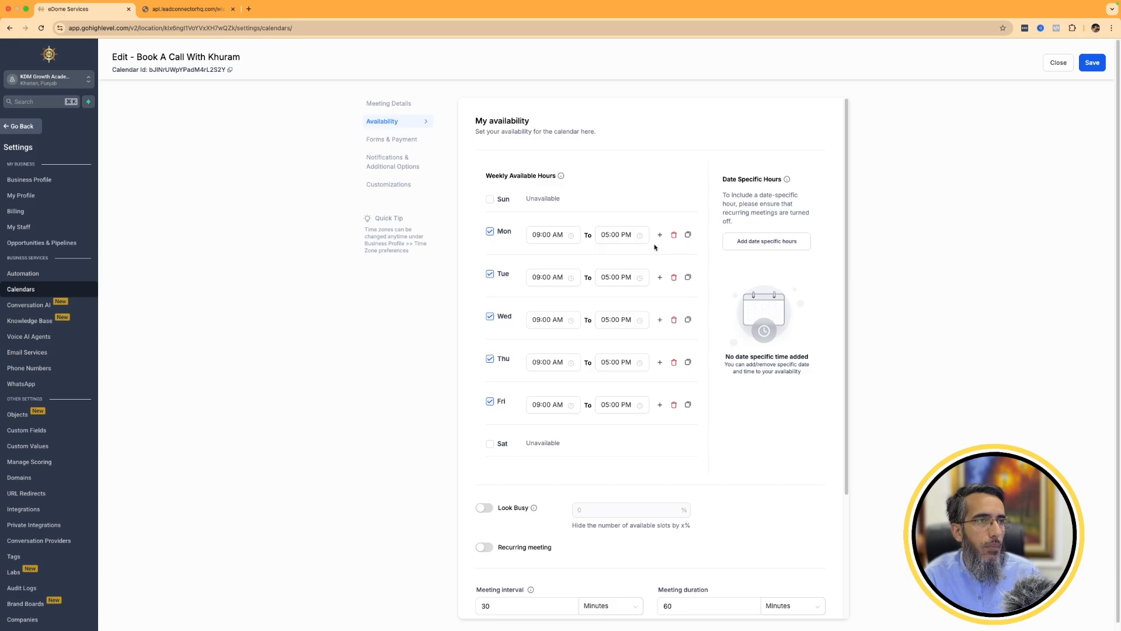
click(490, 200)
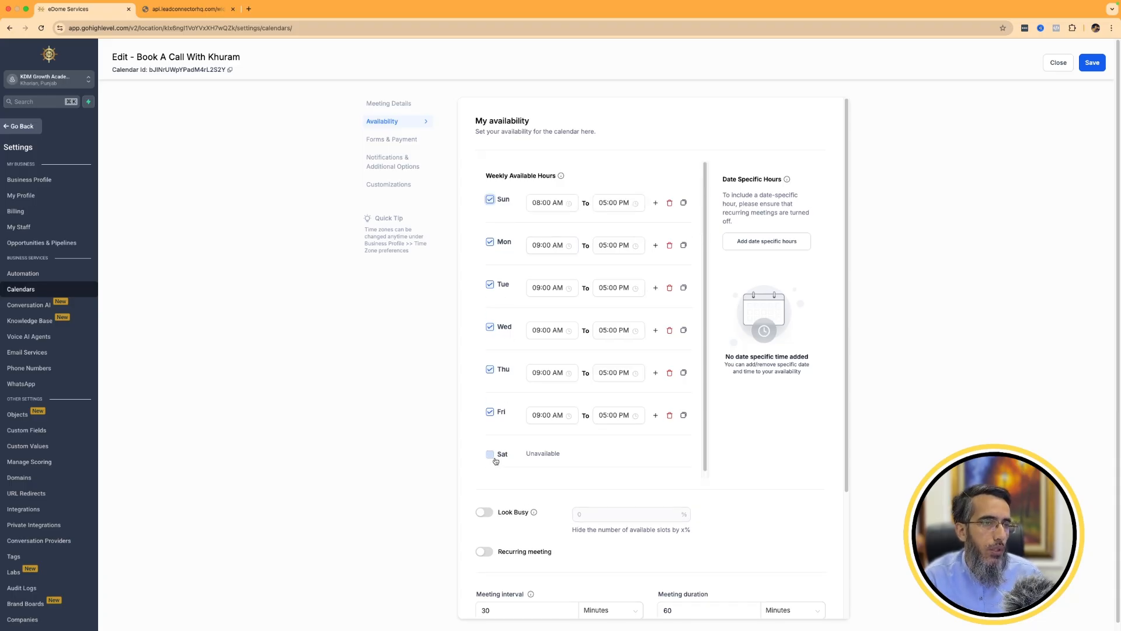
click(490, 453)
scroll(610, 426, down, 5)
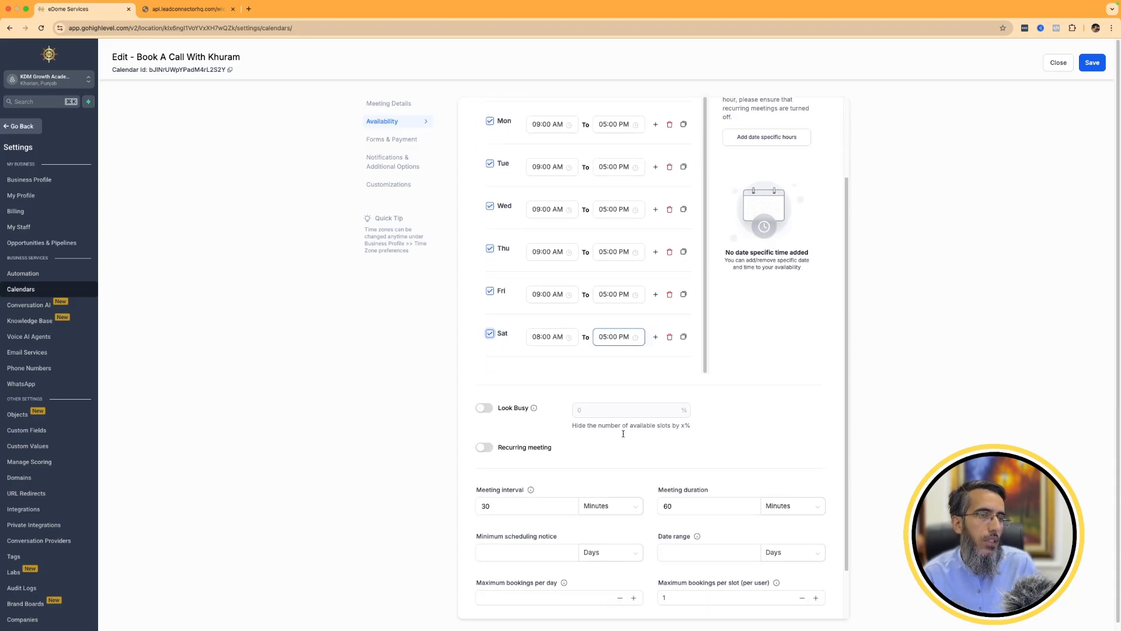
scroll(623, 433, up, 5)
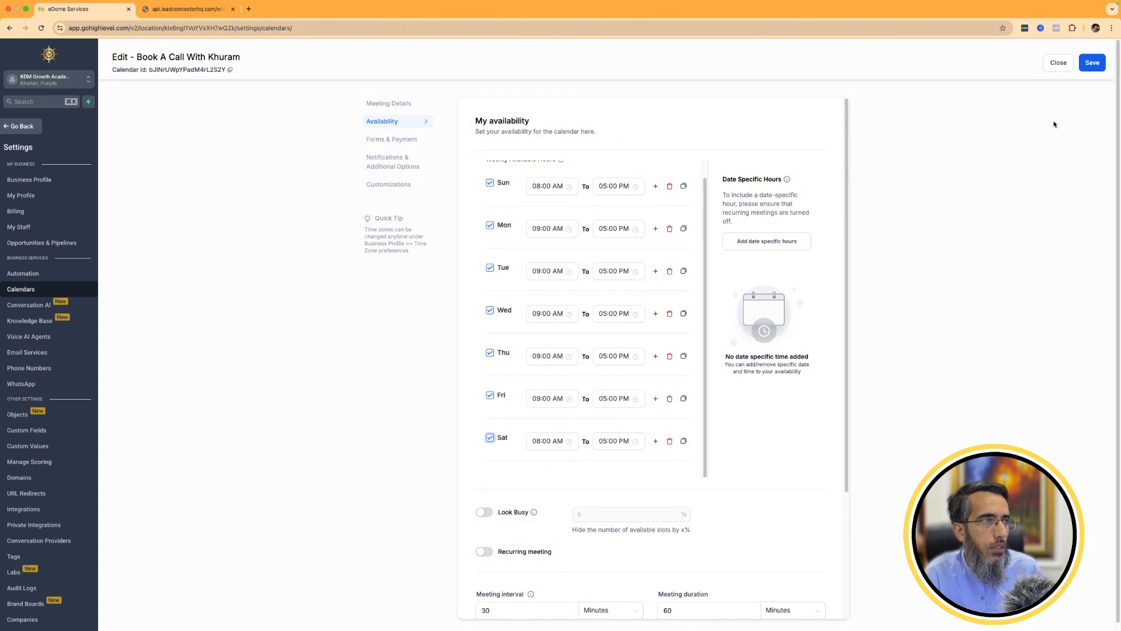
click(1092, 66)
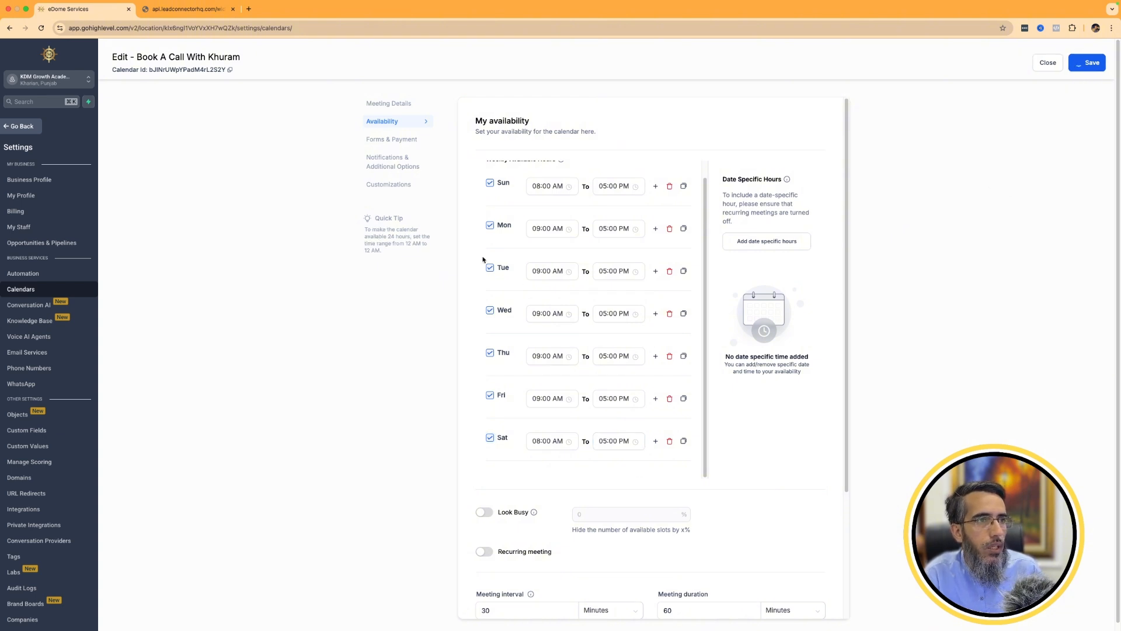
scroll(600, 202, up, 1)
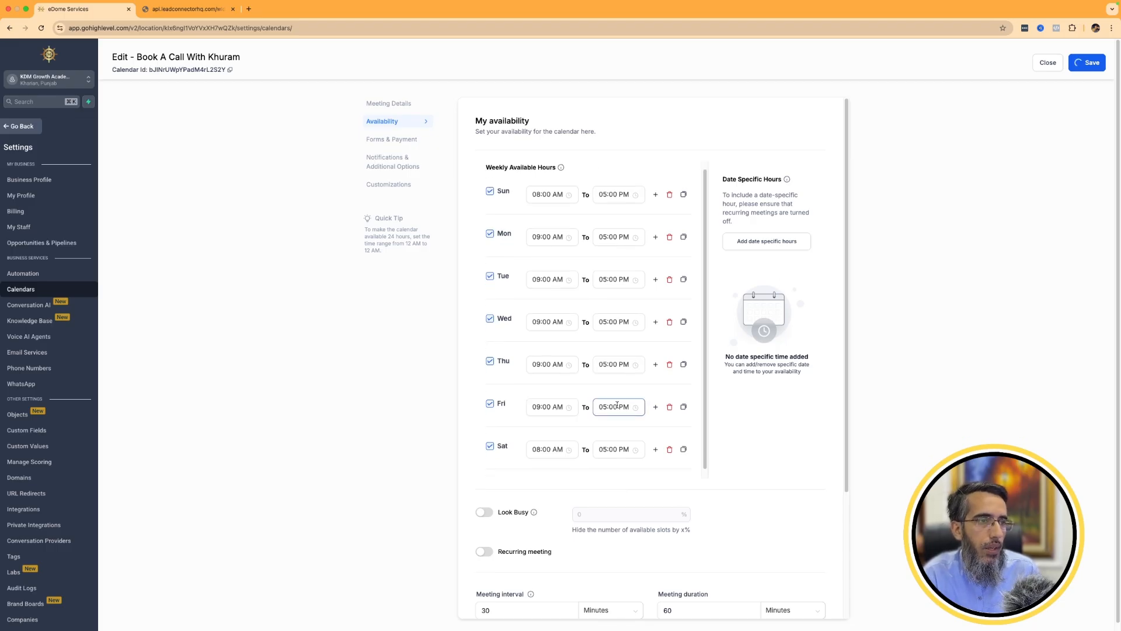
Open My Profile in a new browser tab and examine the available hours under User Availability.
right_click(53, 209)
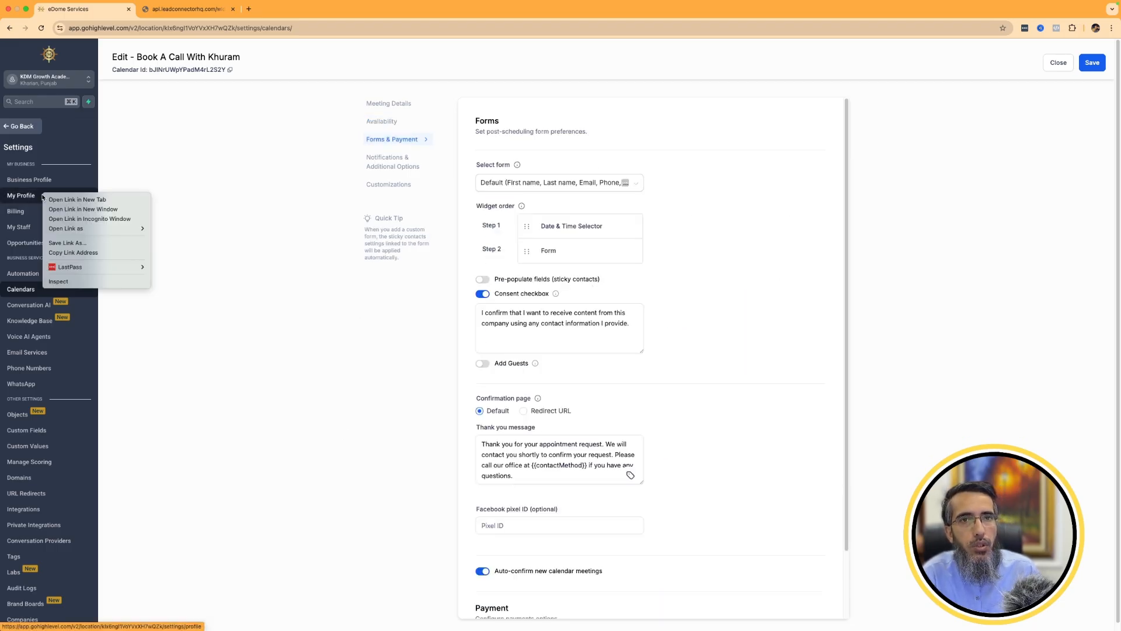
click(70, 198)
click(249, 10)
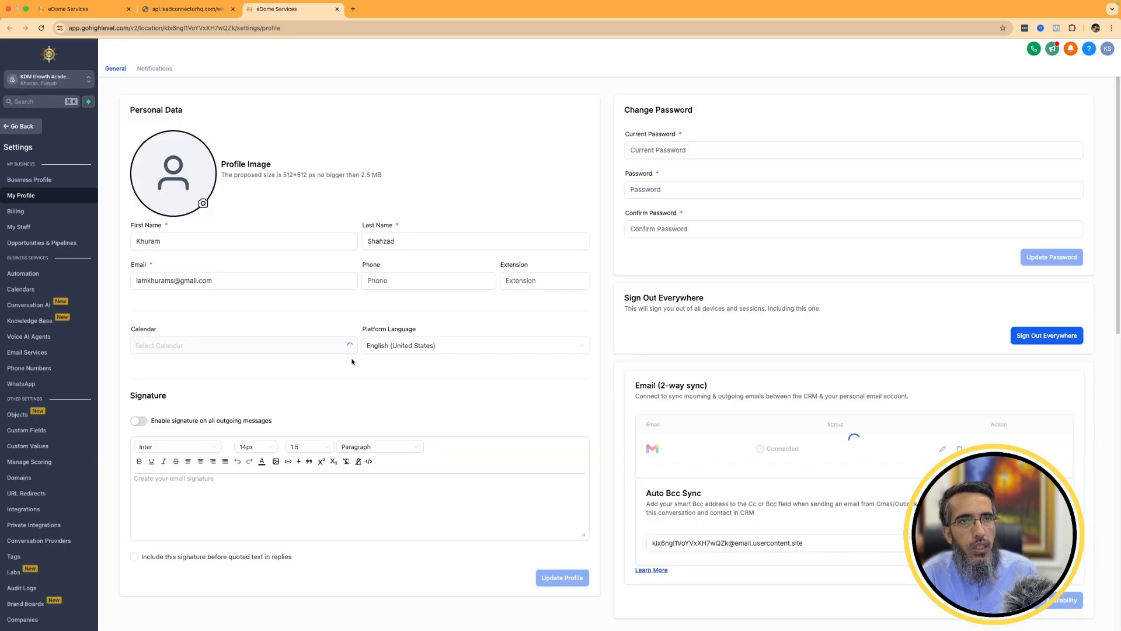
scroll(318, 447, down, 10)
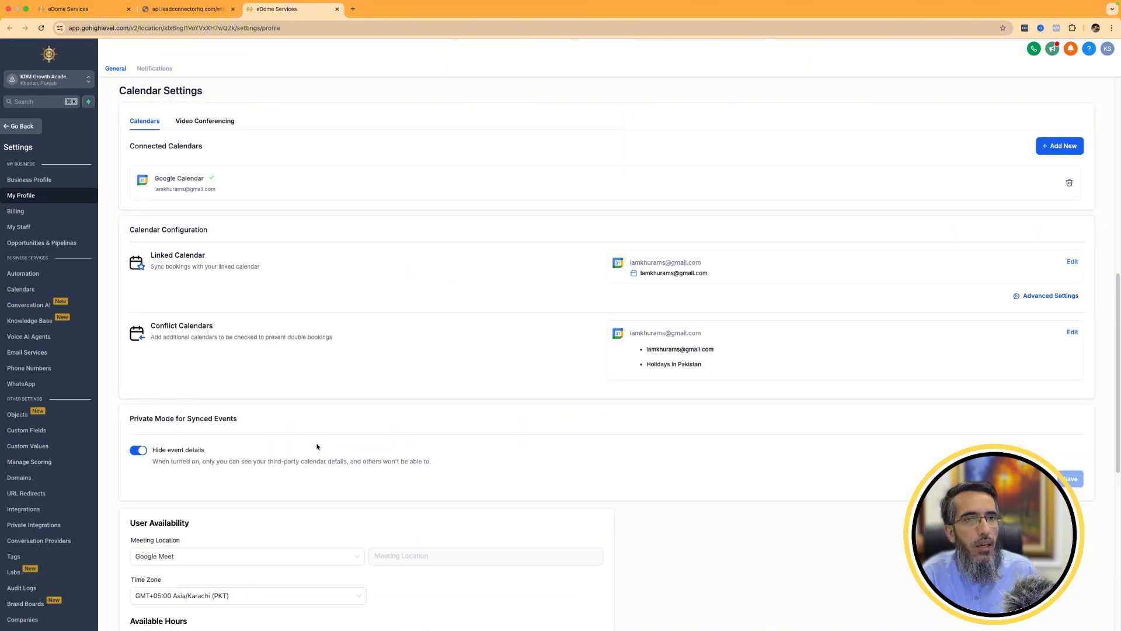
scroll(318, 447, down, 7)
click(297, 257)
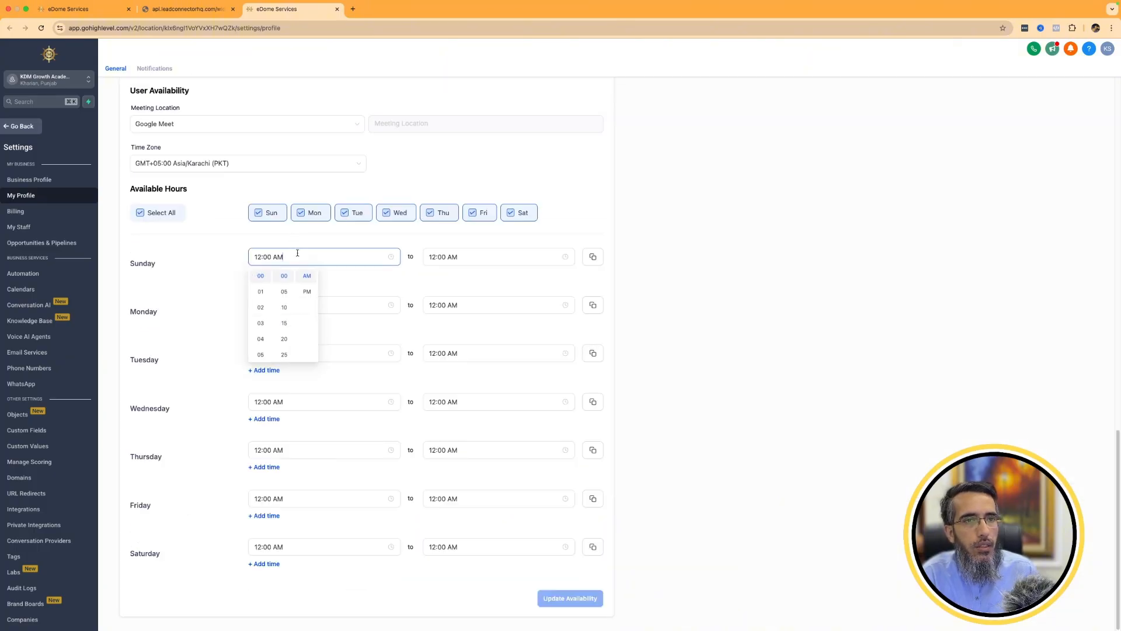
click(355, 291)
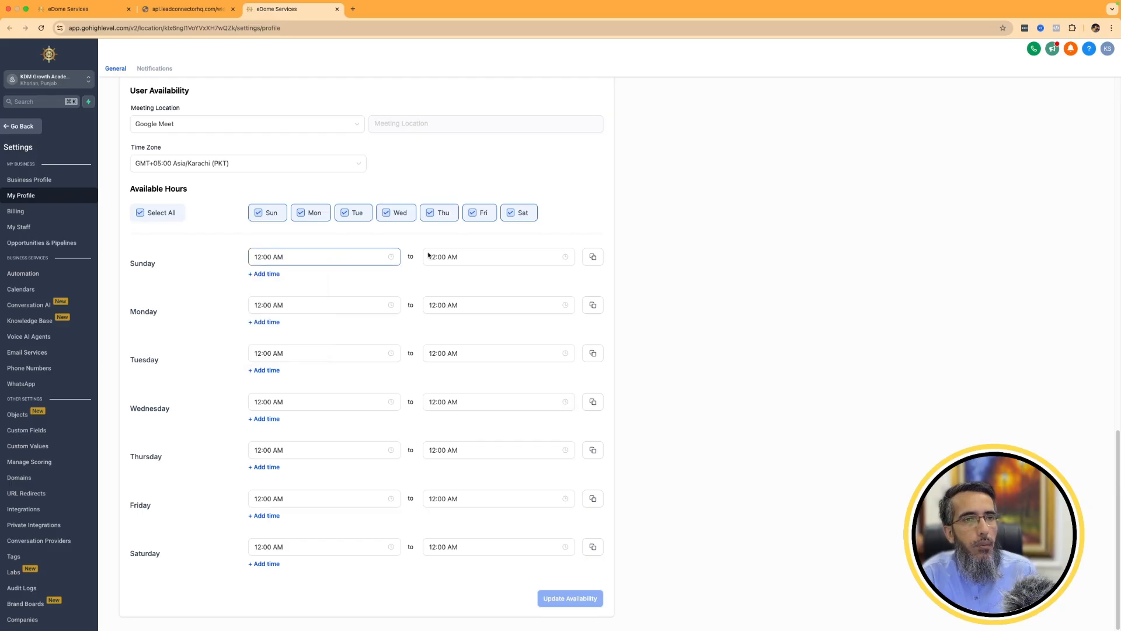
Set Sunday's user availability from 03:00 AM to 12:00 PM.
click(303, 257)
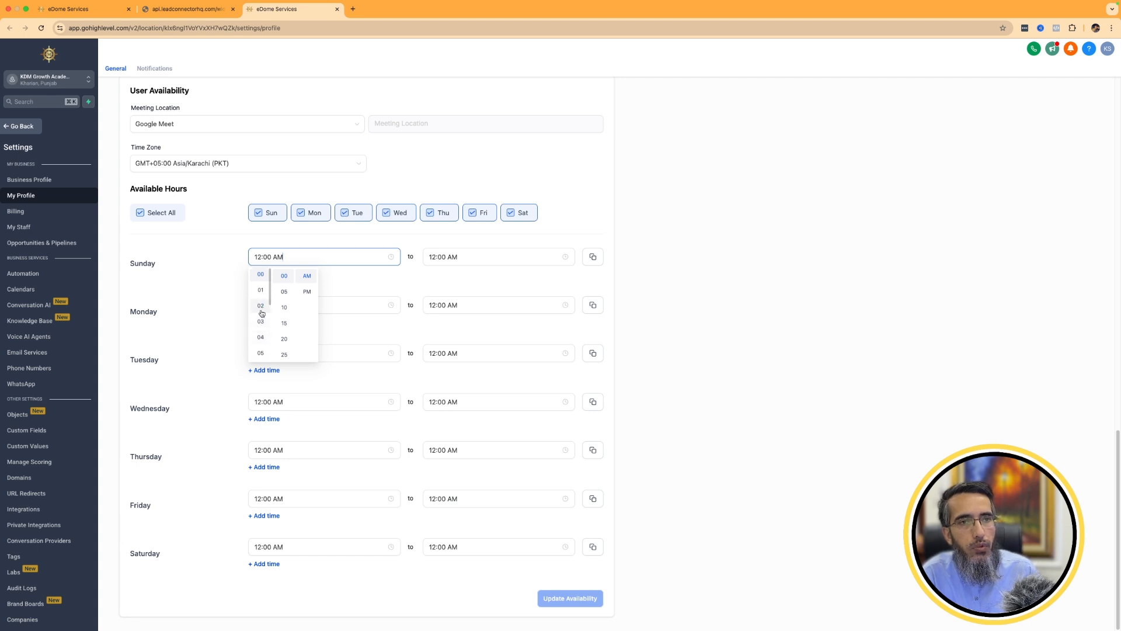
click(262, 322)
click(474, 257)
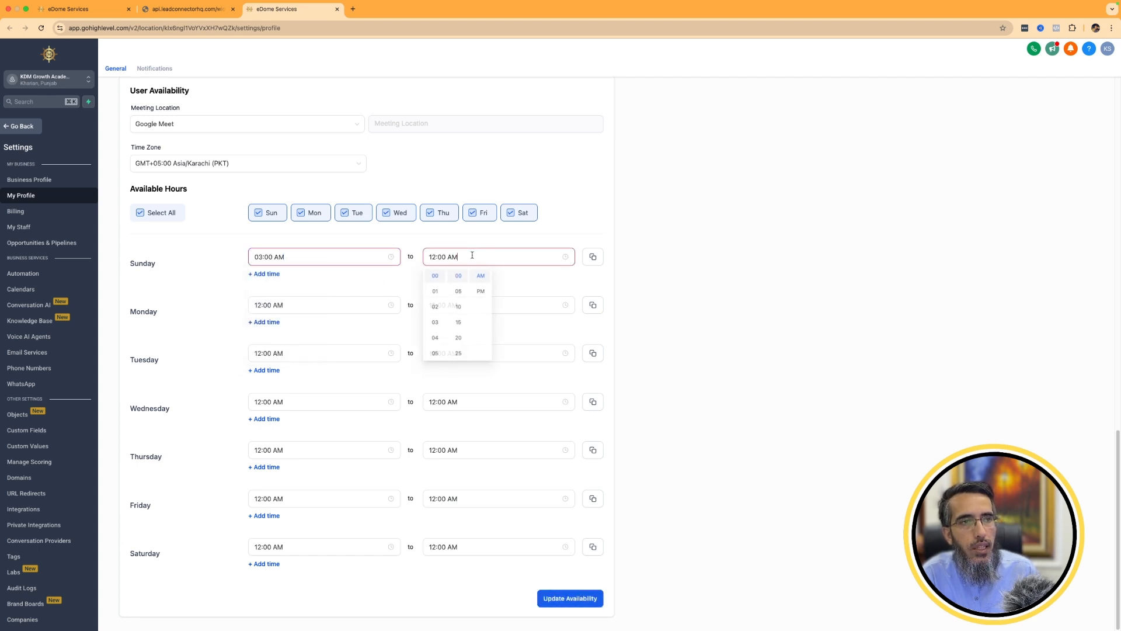
click(480, 291)
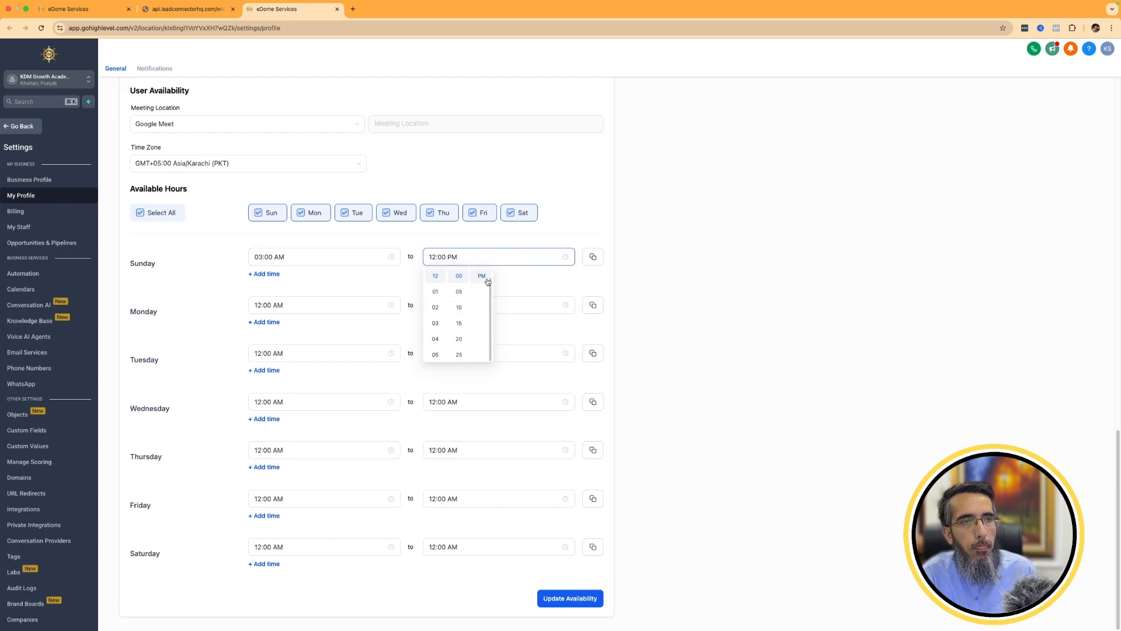
click(535, 276)
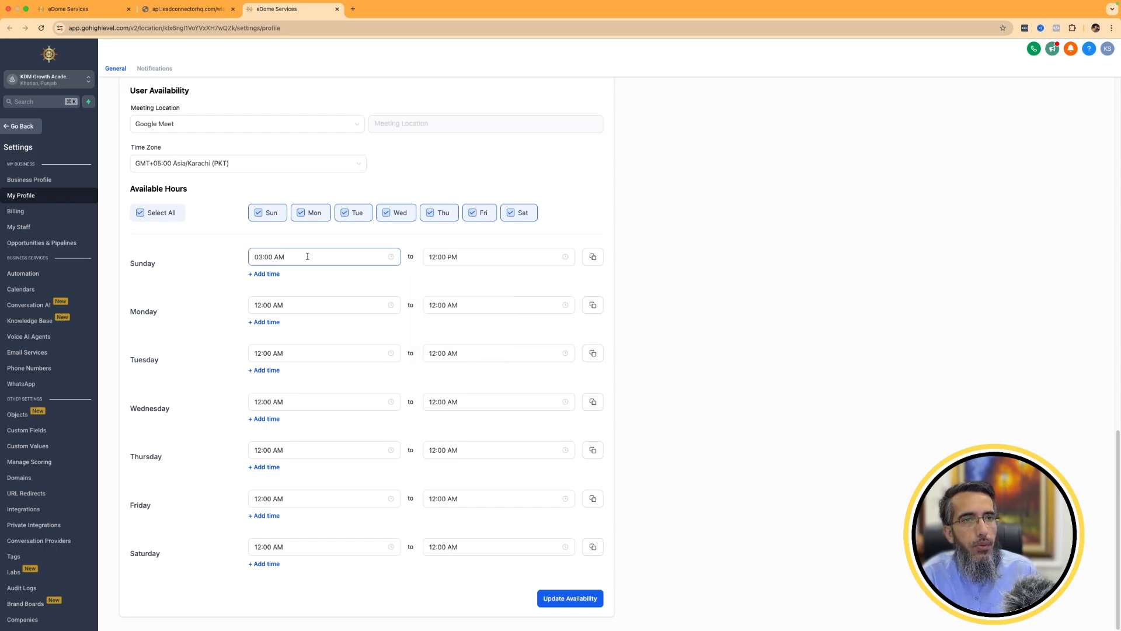
Set Sunday's user availability from 10:00 AM to 02:00 PM and update the profile's availability.
click(256, 257)
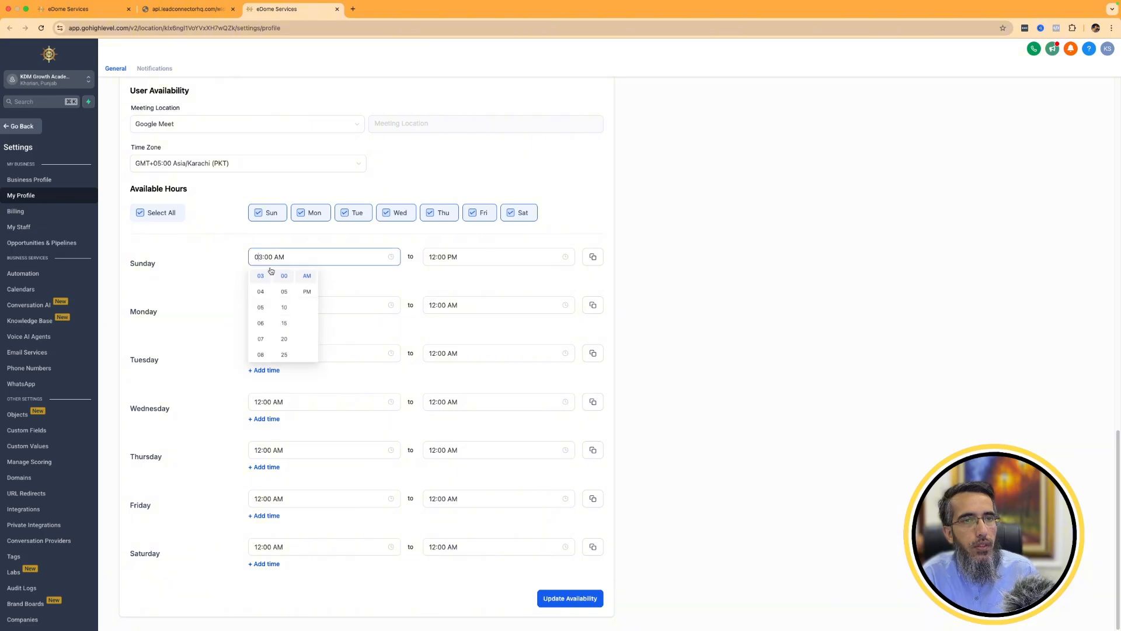
scroll(262, 324, down, 3)
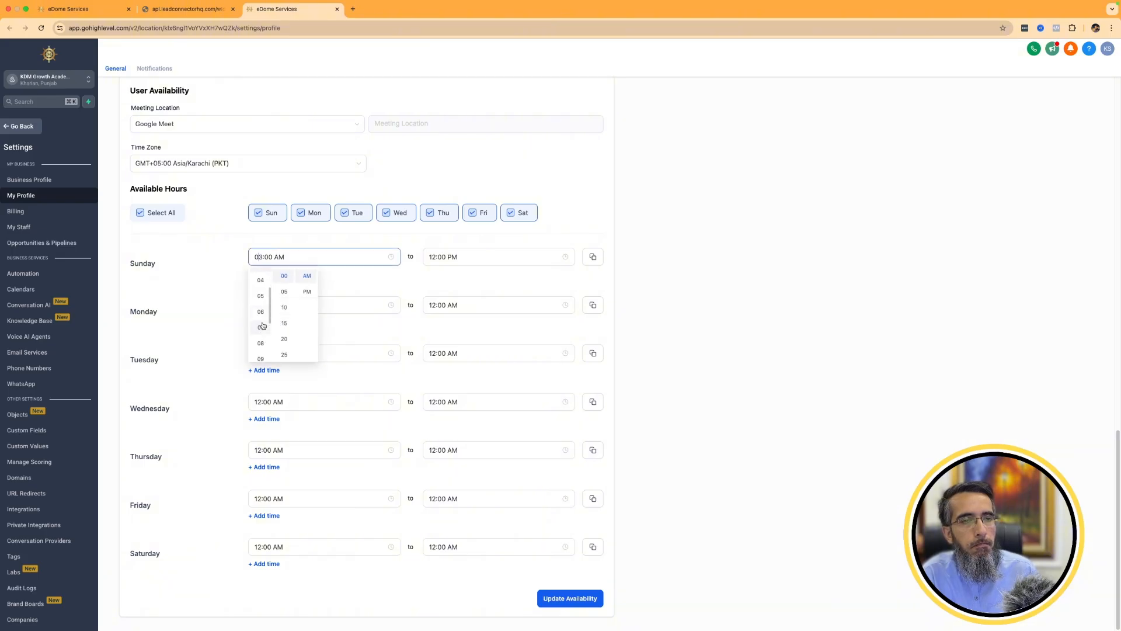
click(261, 345)
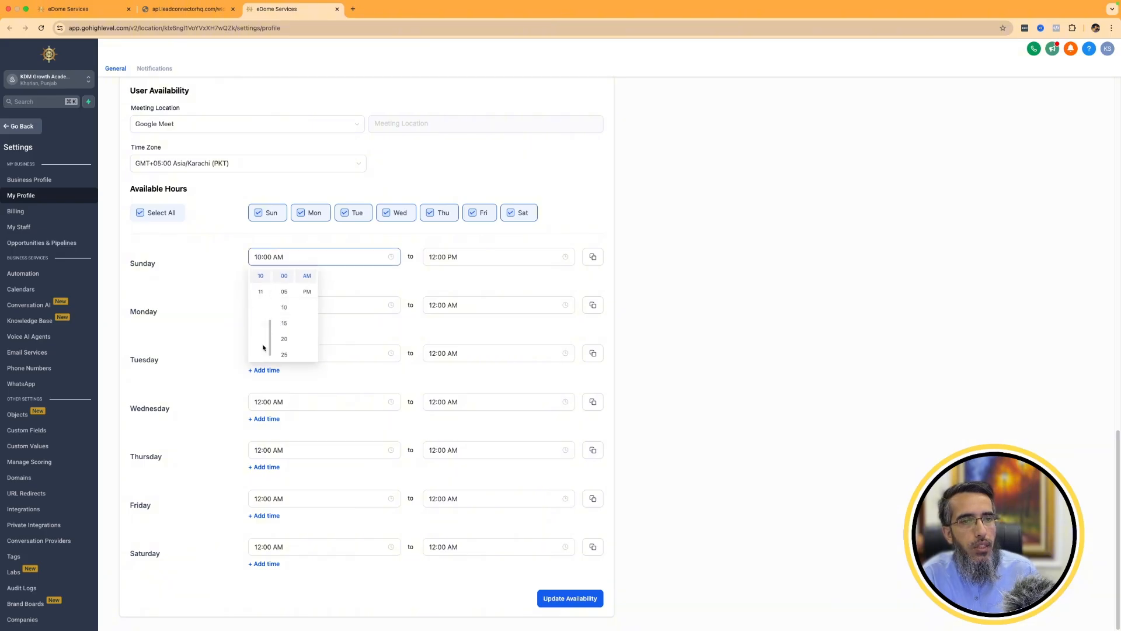
click(340, 279)
click(477, 258)
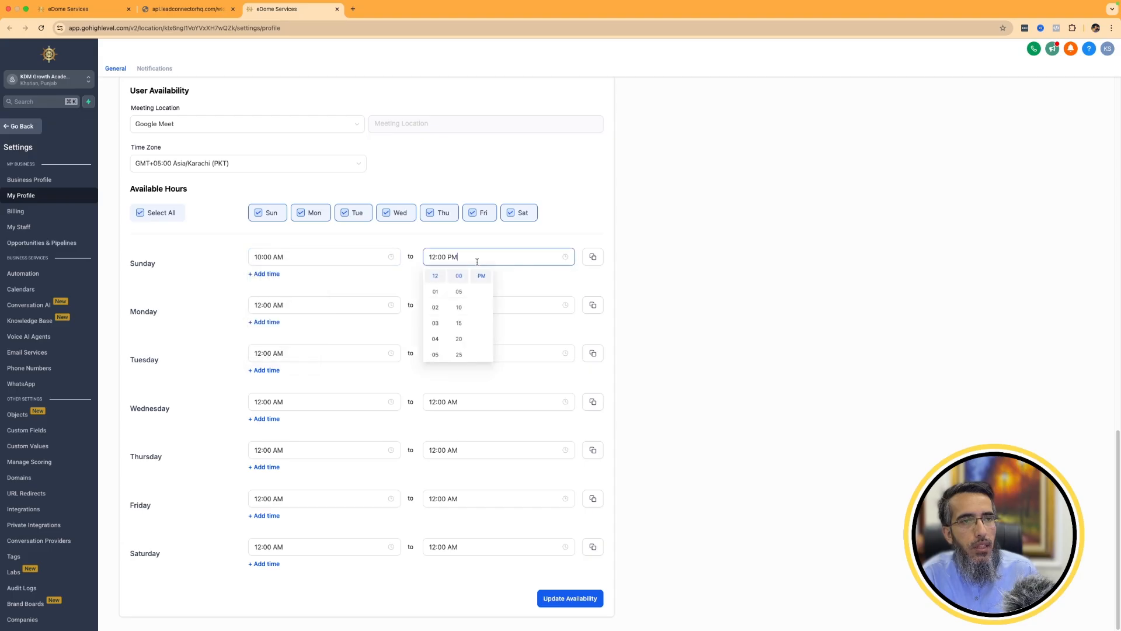
click(437, 308)
click(547, 282)
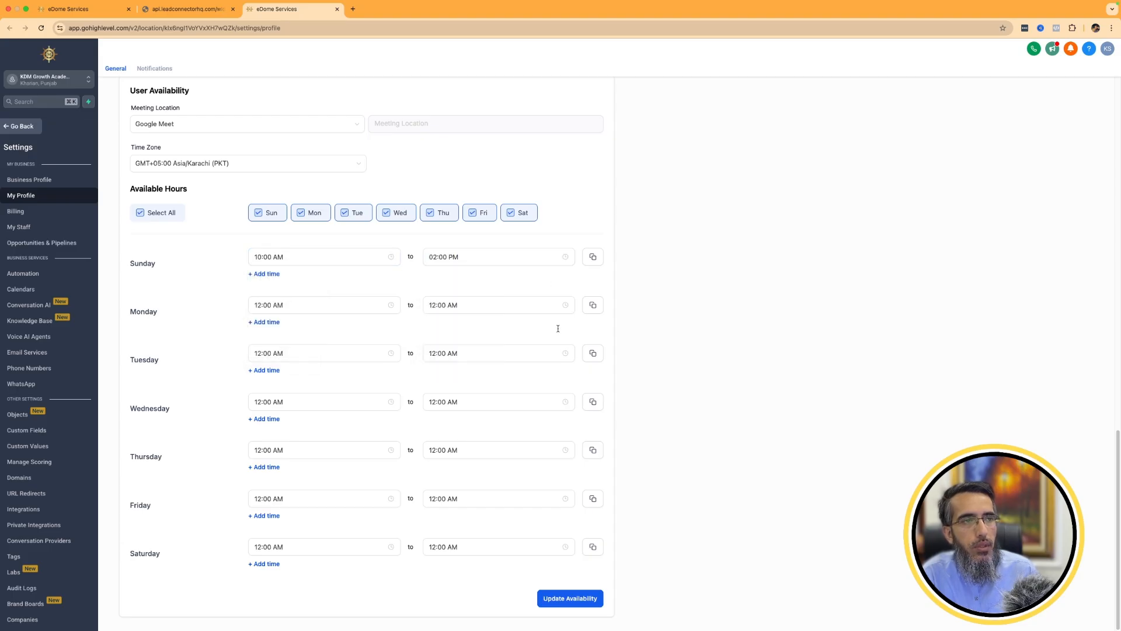
click(564, 596)
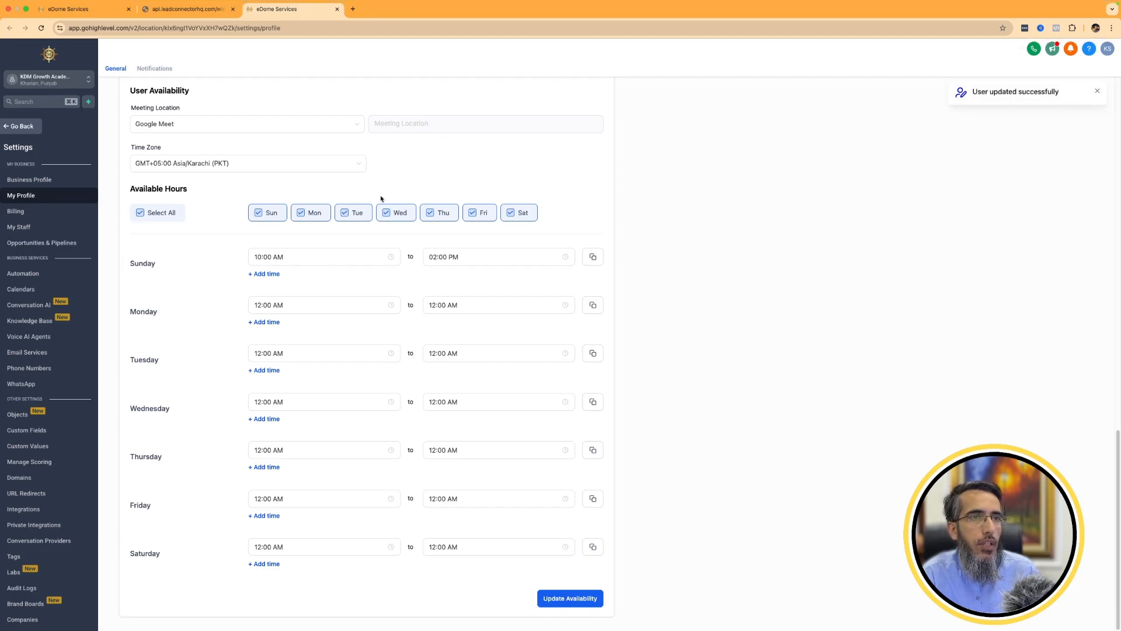
Compare the calendar's weekly available hours with the user availability and the dates offered on the booking page.
click(166, 7)
right_click(243, 183)
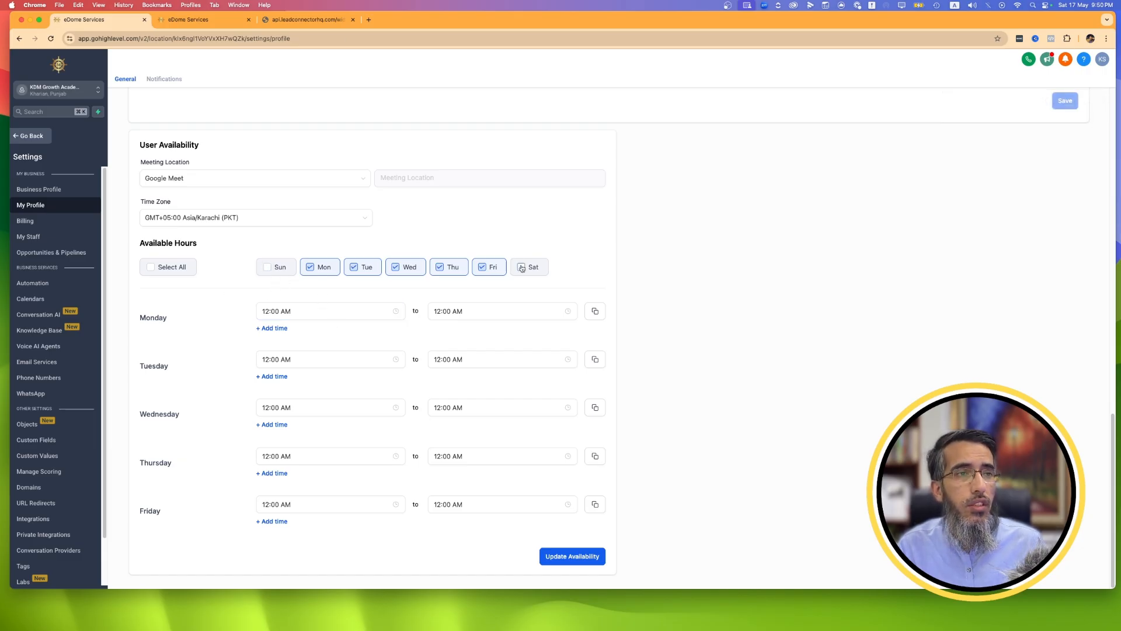
click(307, 19)
click(226, 21)
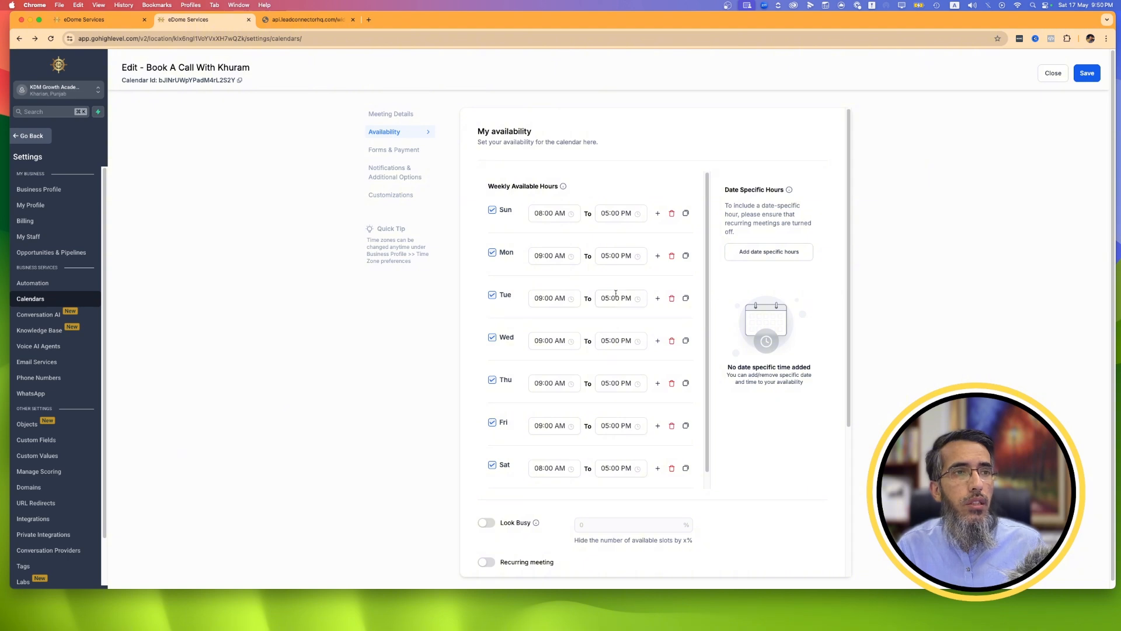
scroll(516, 428, down, 1)
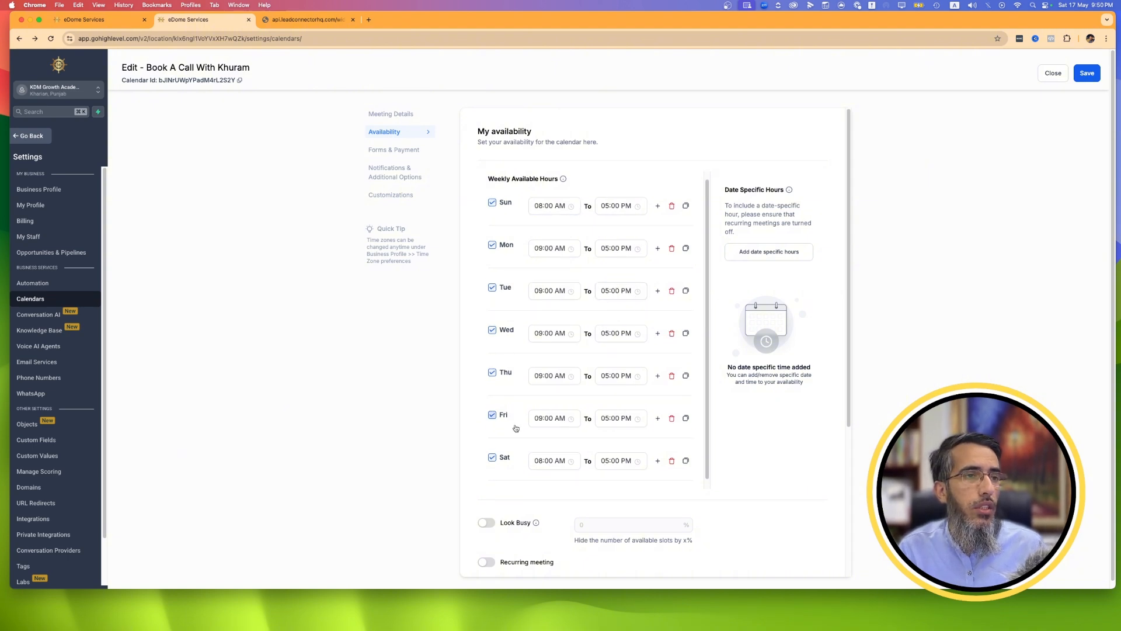
scroll(516, 433, down, 1)
click(309, 21)
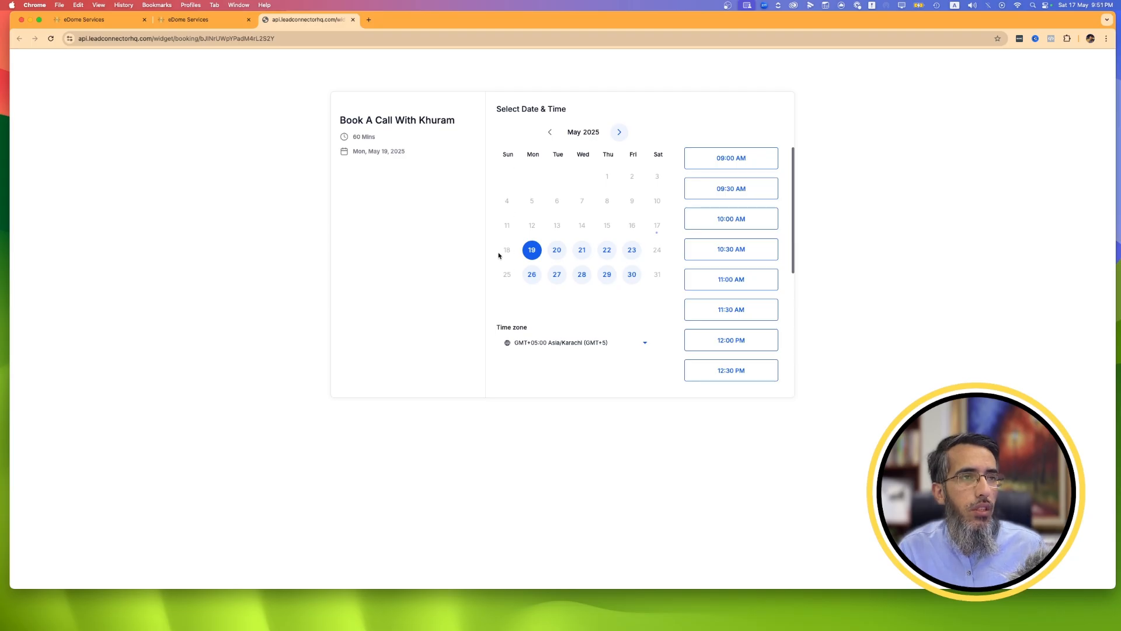
Remove Sunday and Saturday from the calendar's weekly available hours and check the dates on the booking page.
click(225, 22)
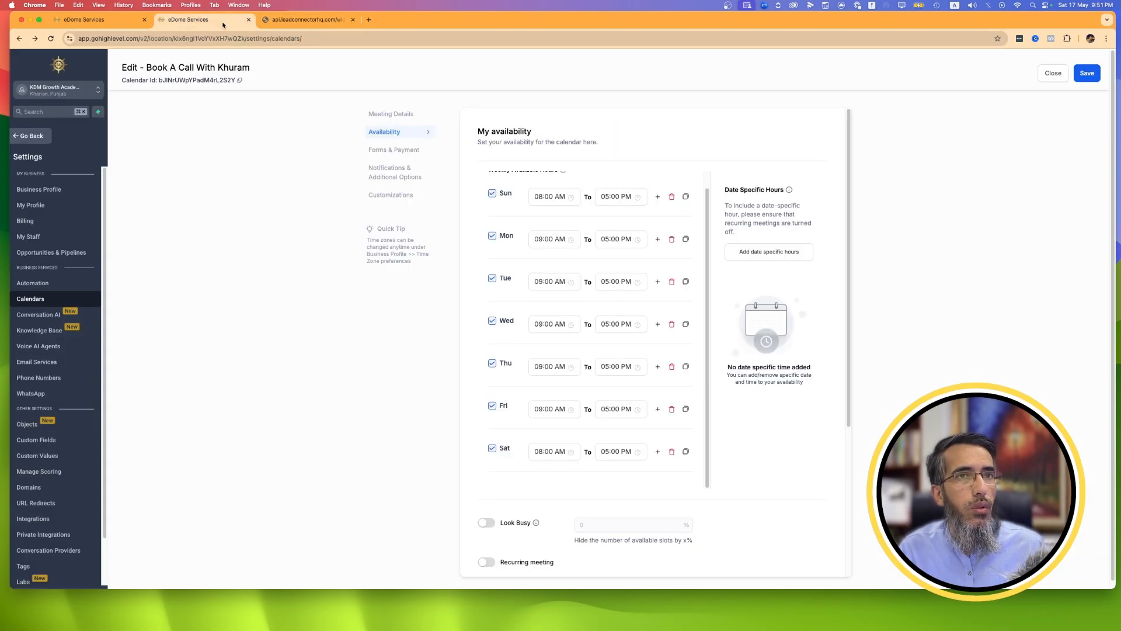
scroll(515, 232, up, 1)
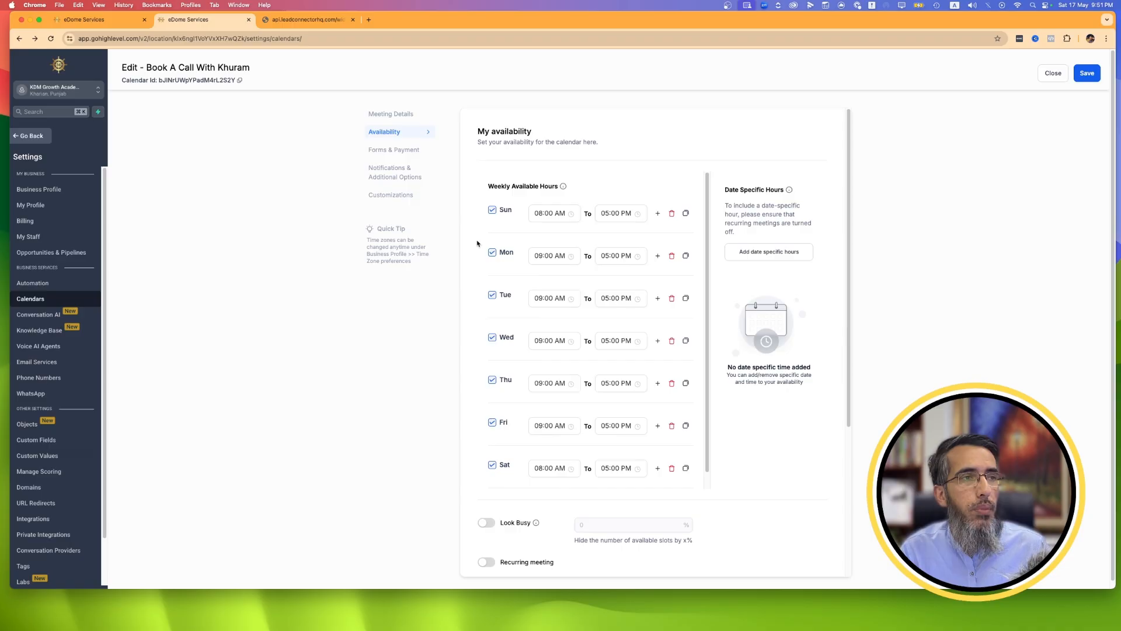
click(492, 209)
click(493, 454)
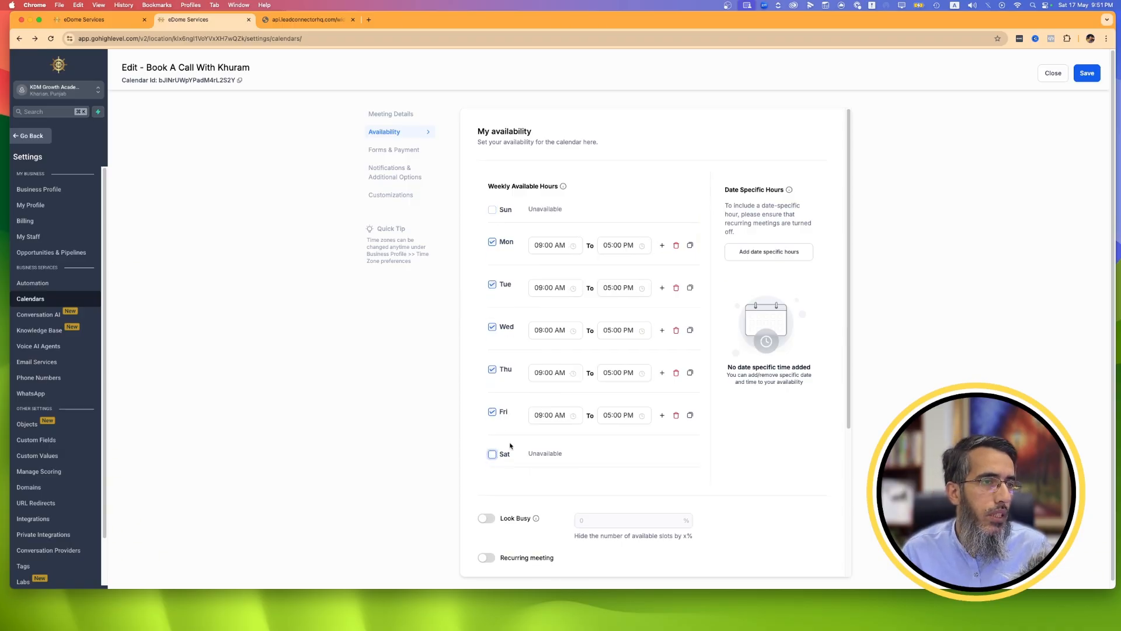
scroll(493, 409, down, 3)
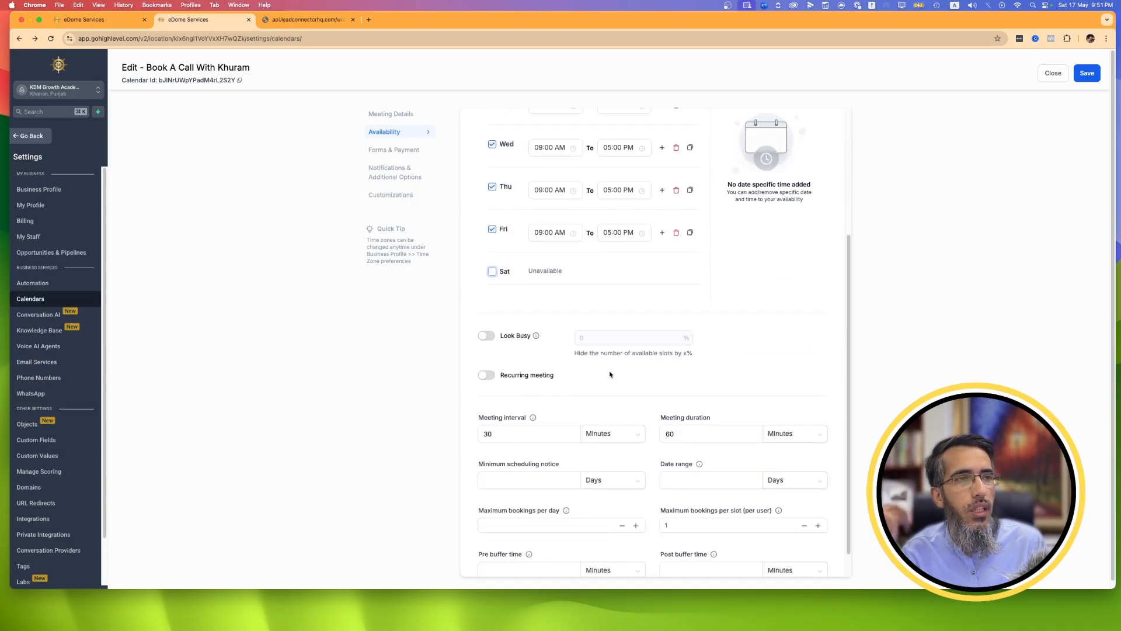
click(332, 21)
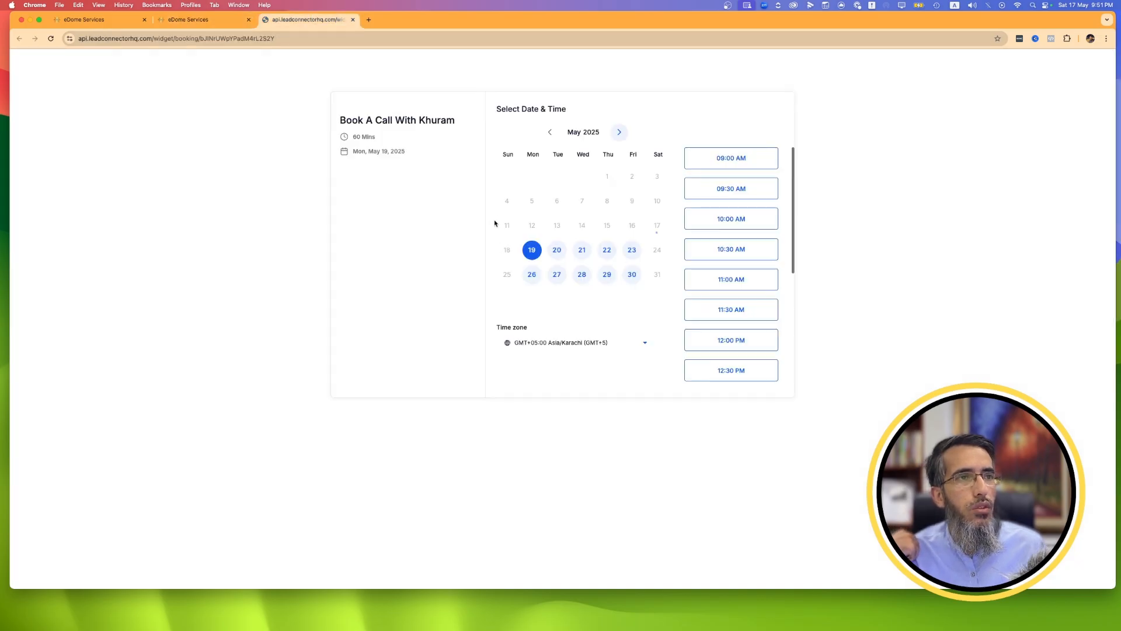
click(198, 16)
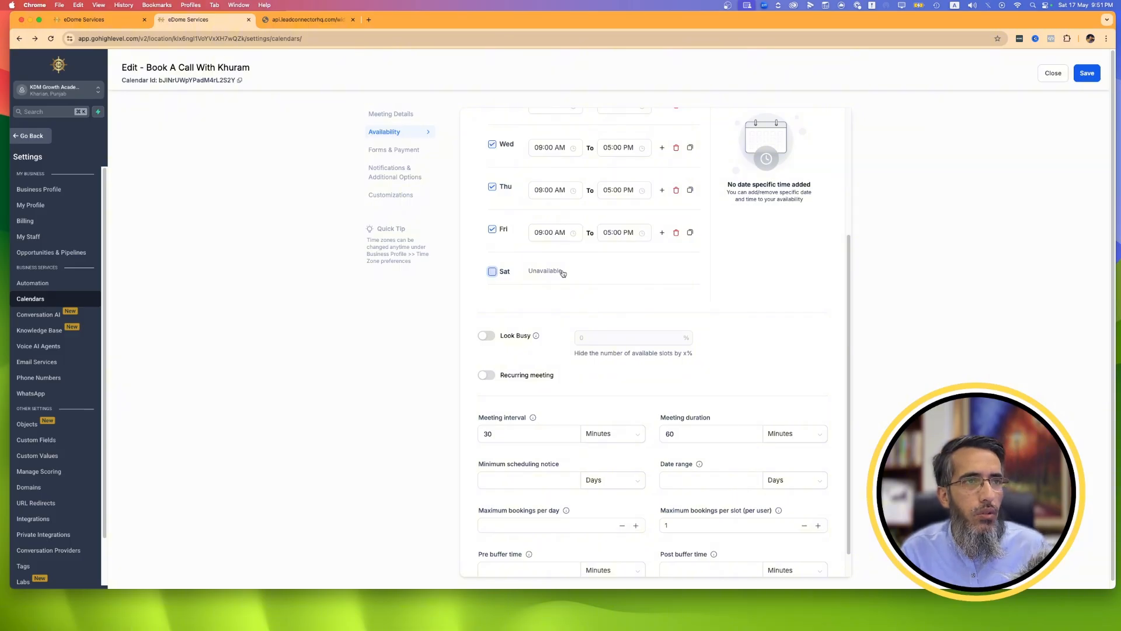
Turn on Look Busy to view its slot-hiding percentage setting, and switch it back off.
scroll(561, 274, up, 3)
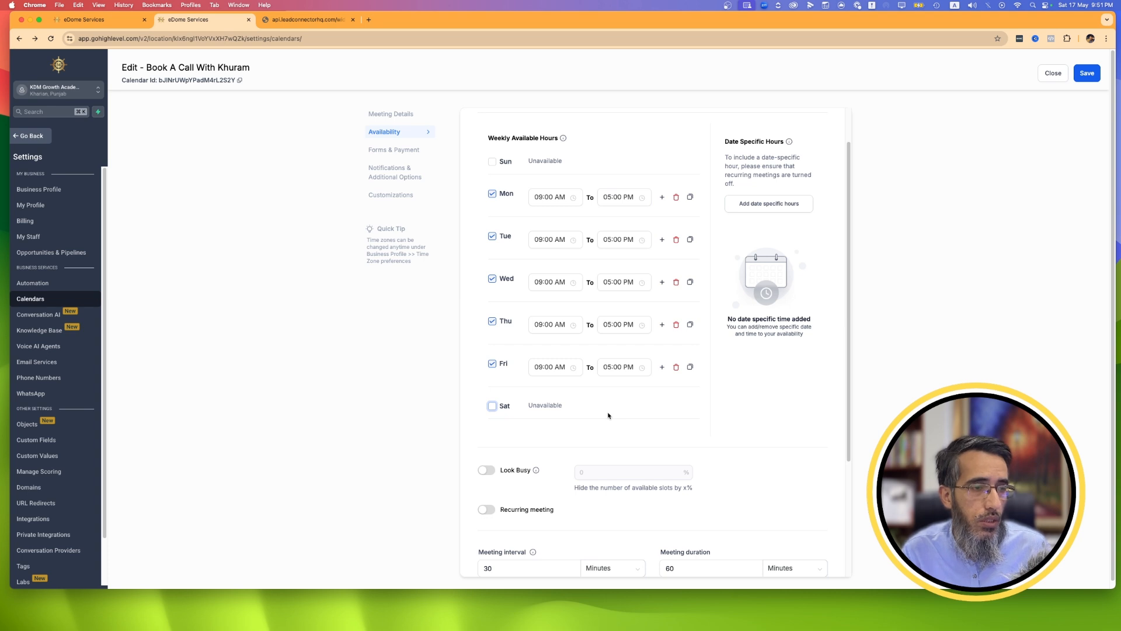
scroll(608, 415, down, 3)
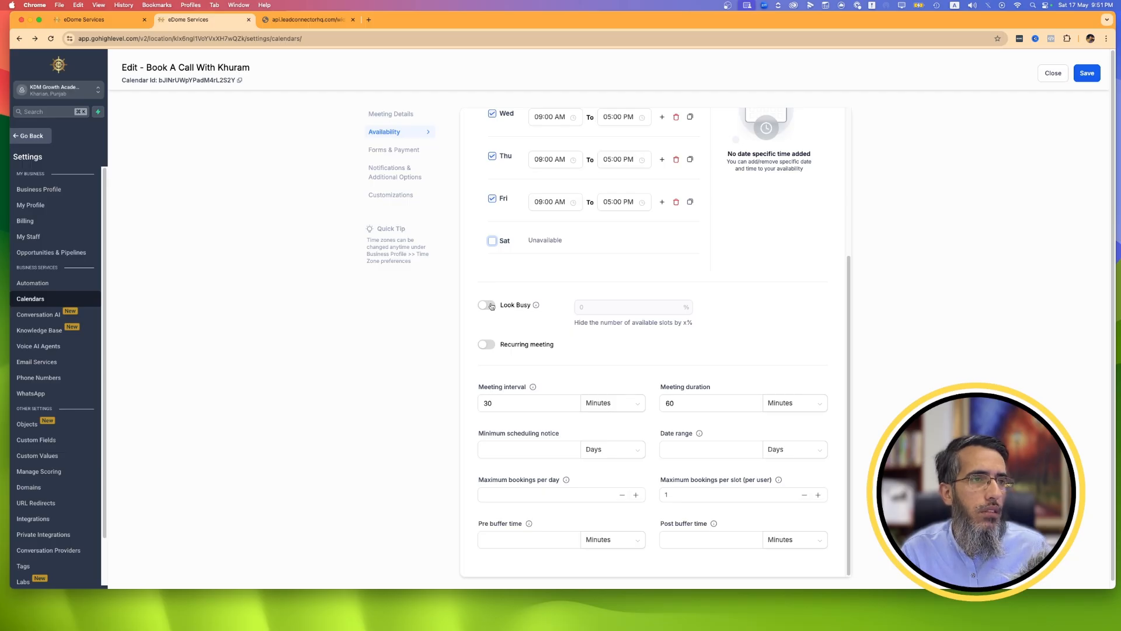
click(488, 305)
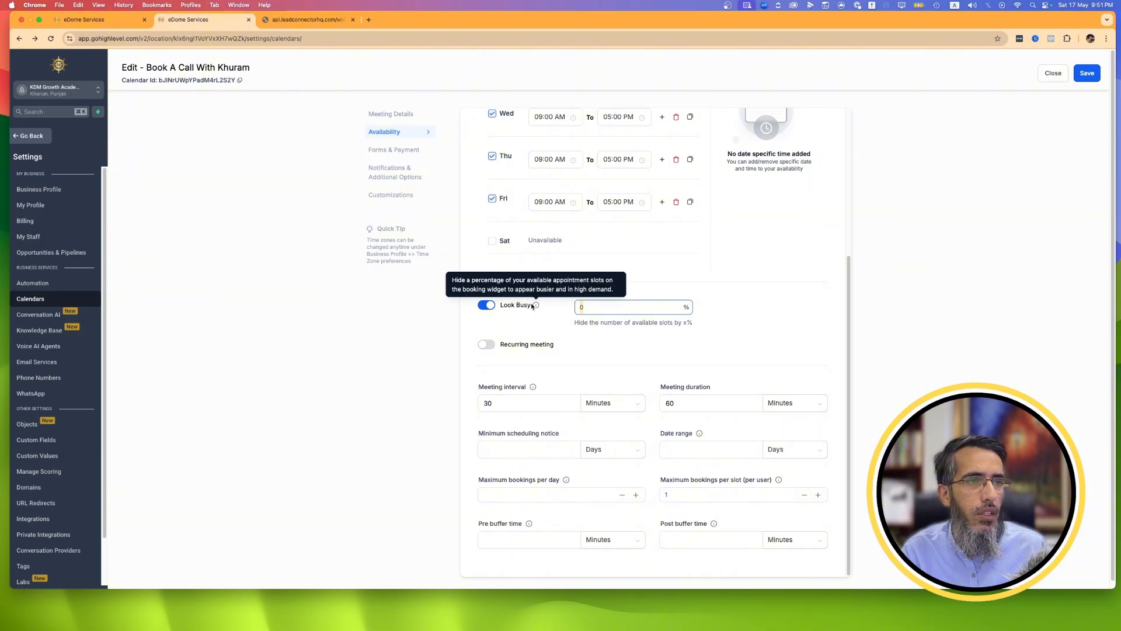
click(486, 305)
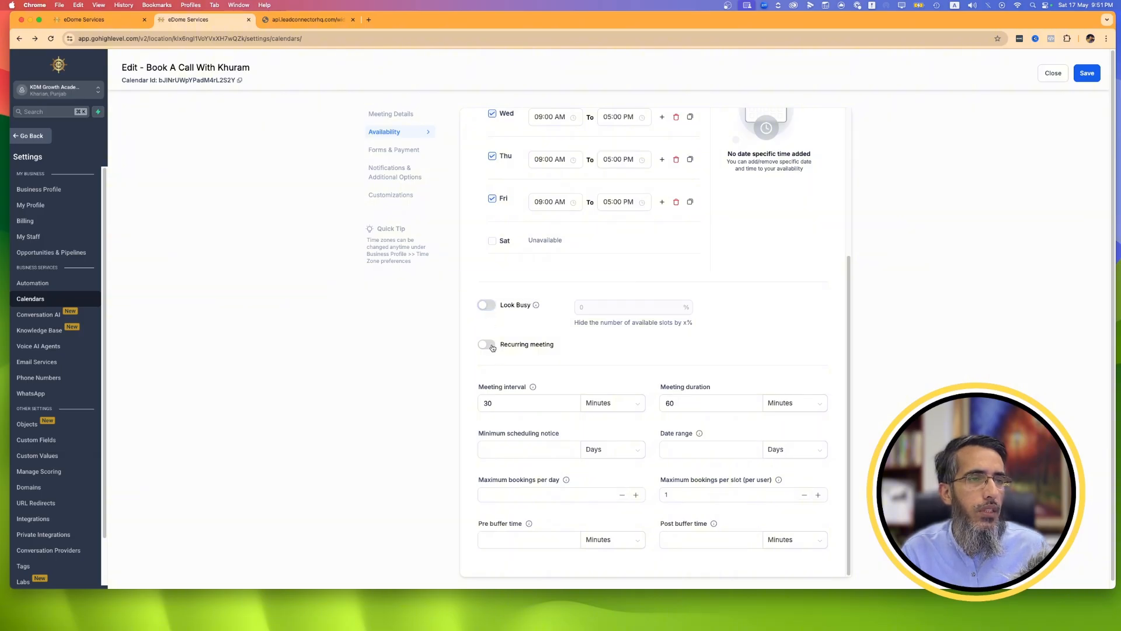
Turn on Recurring meeting, examine its repeat and unavailable-slot options, and switch it back off.
click(488, 344)
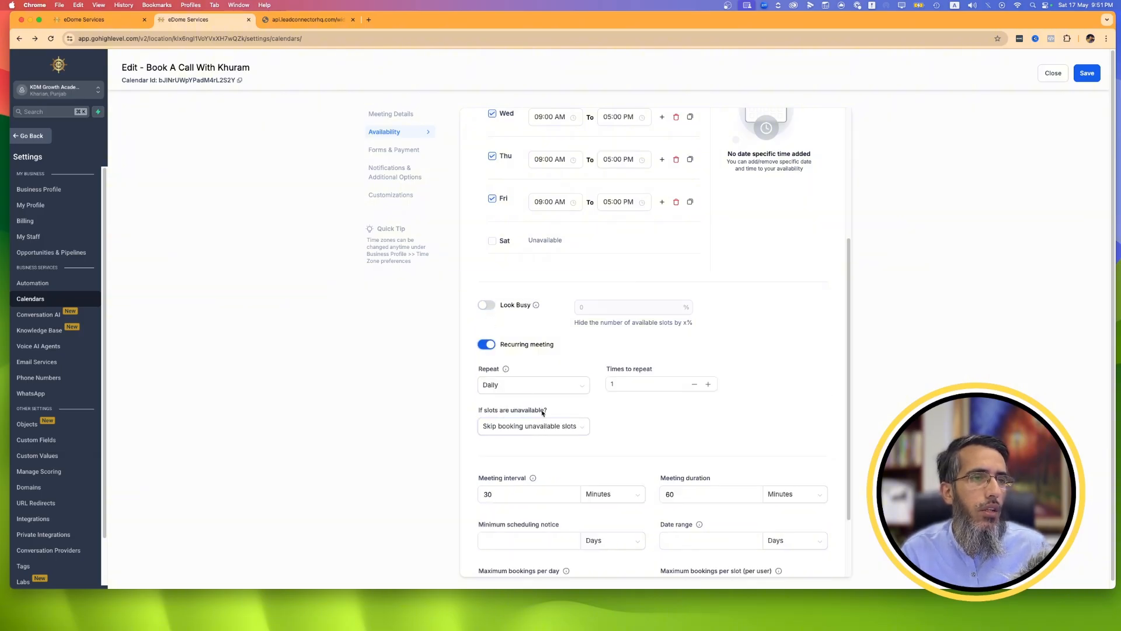
click(536, 432)
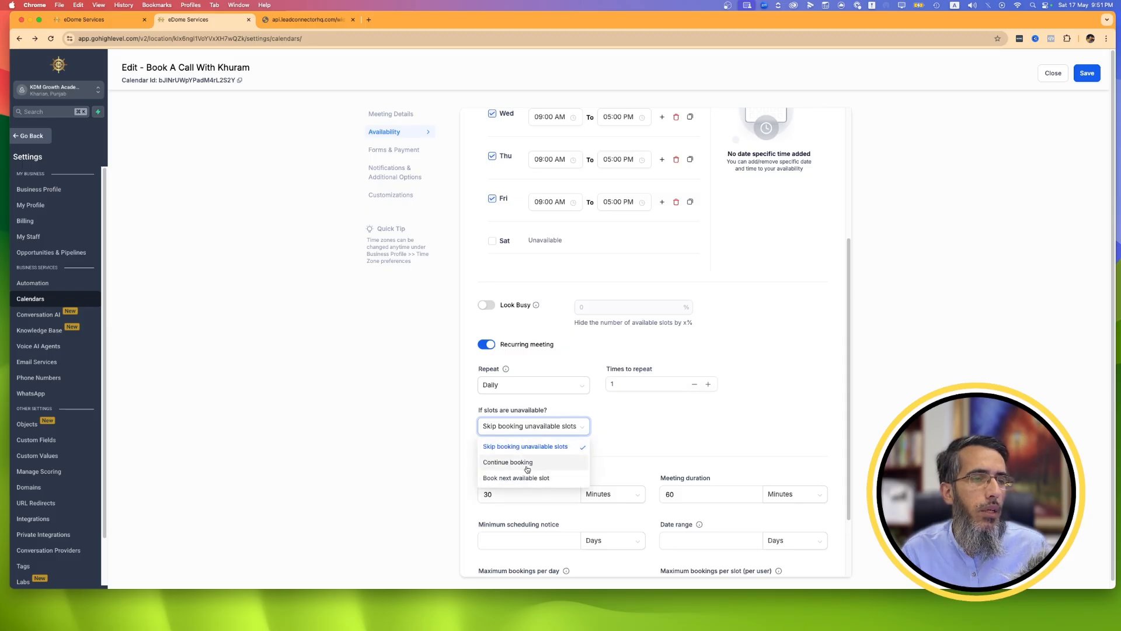
click(626, 377)
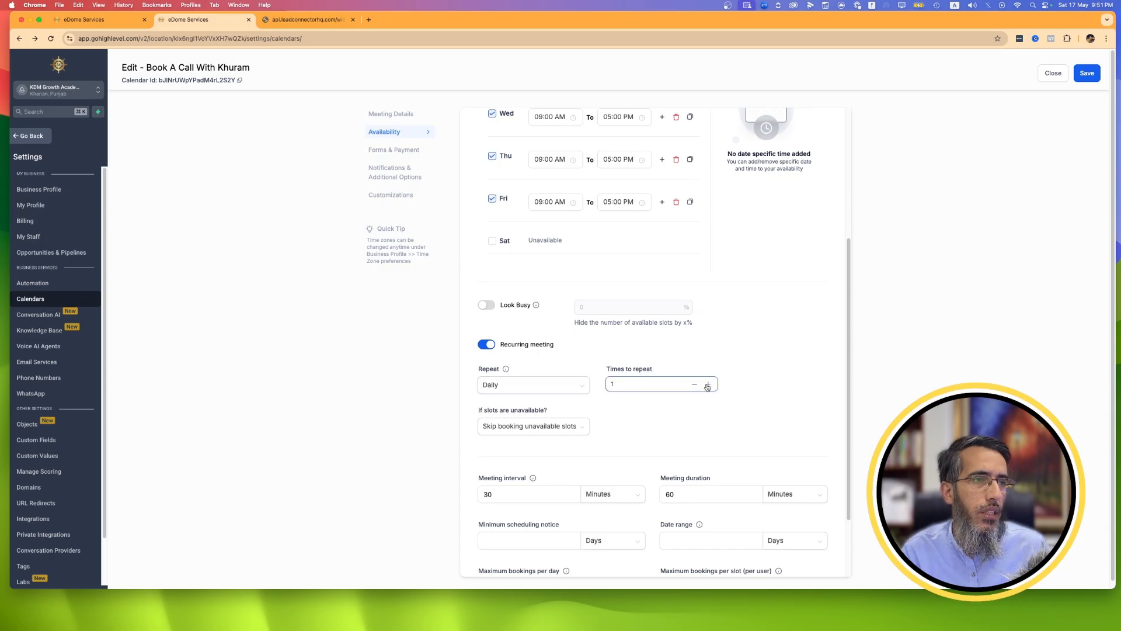
click(551, 387)
click(699, 420)
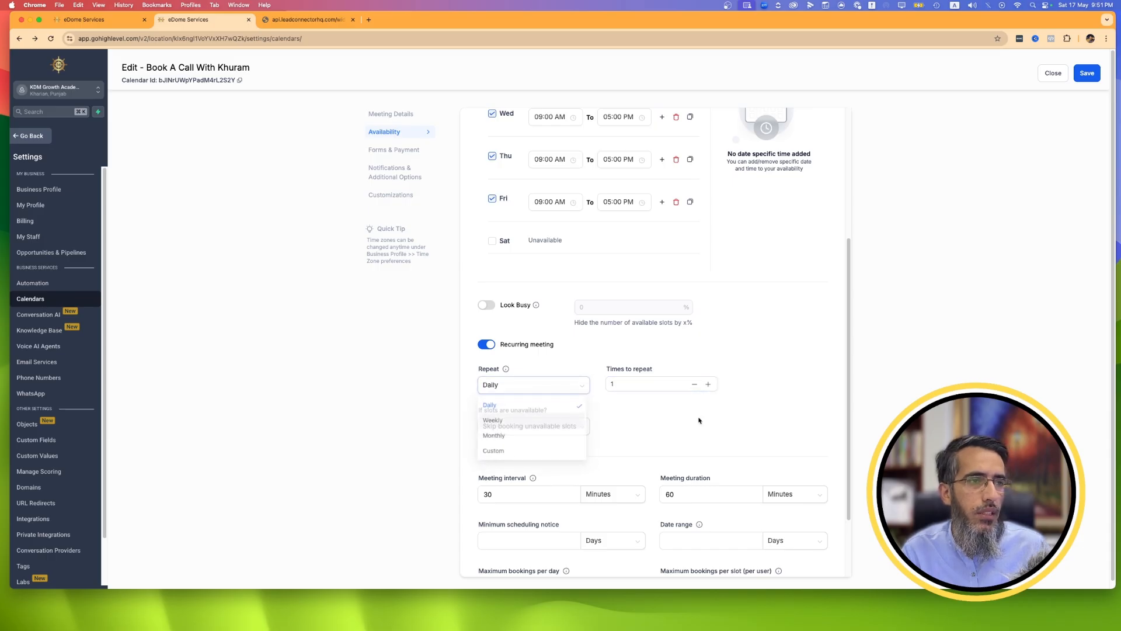
click(488, 345)
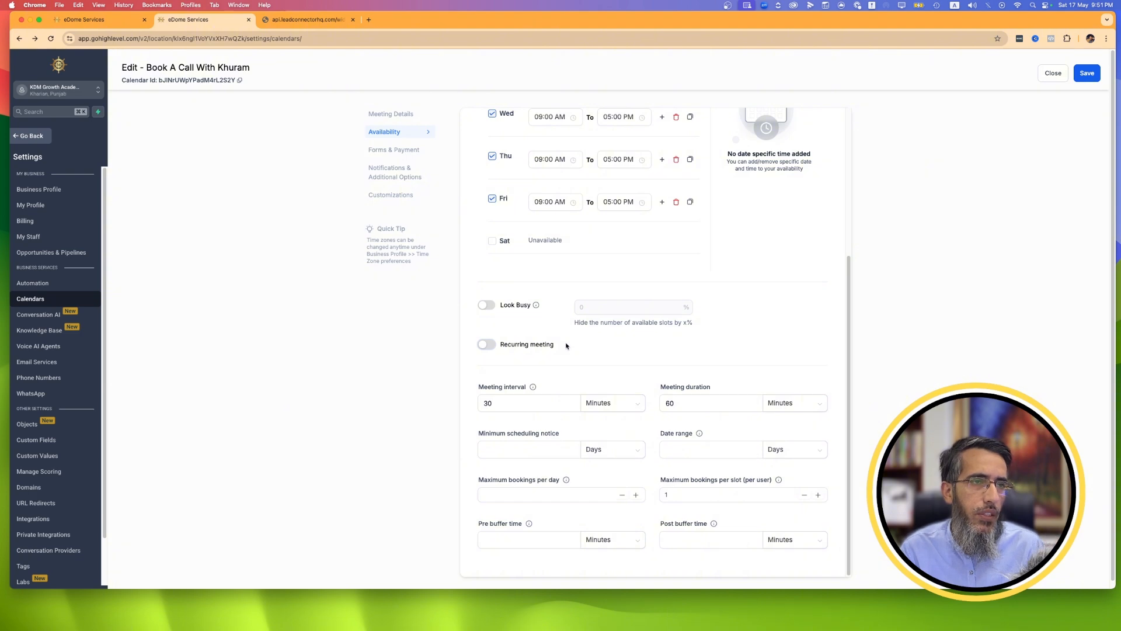
click(487, 346)
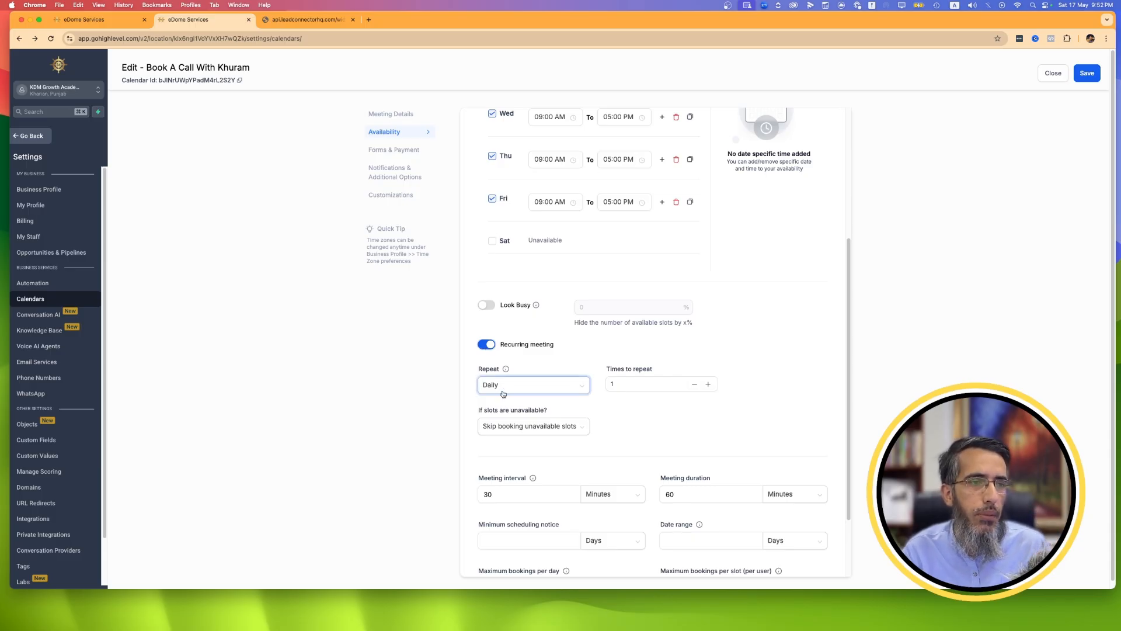
click(484, 345)
Examine the calendar's meeting interval, meeting duration, minimum scheduling notice and date range settings.
scroll(495, 363, down, 1)
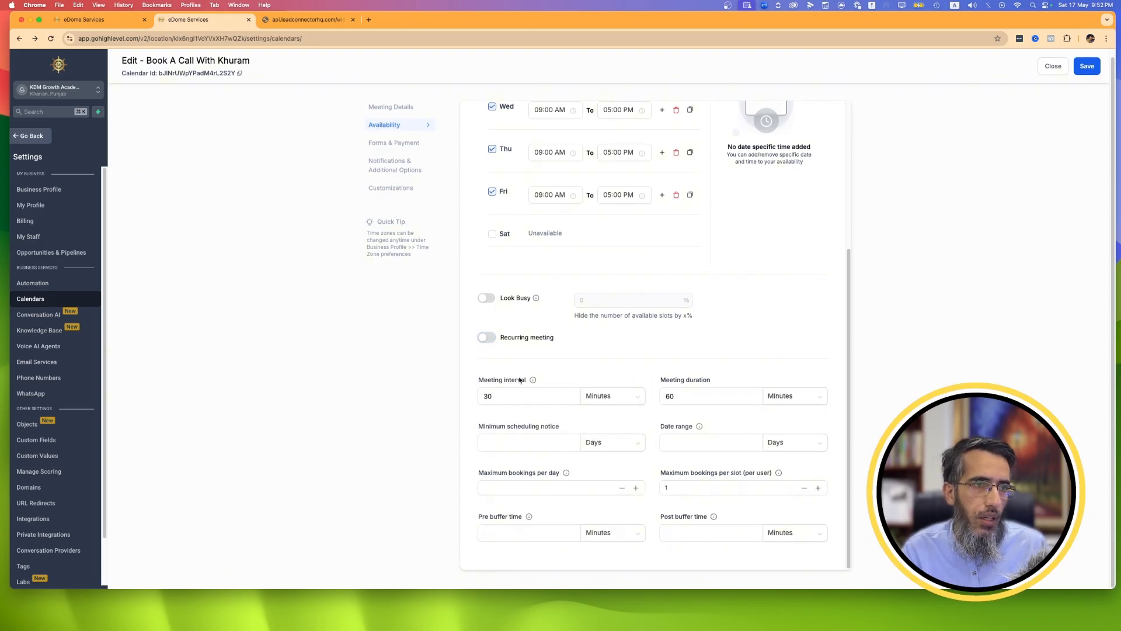
double_click(498, 402)
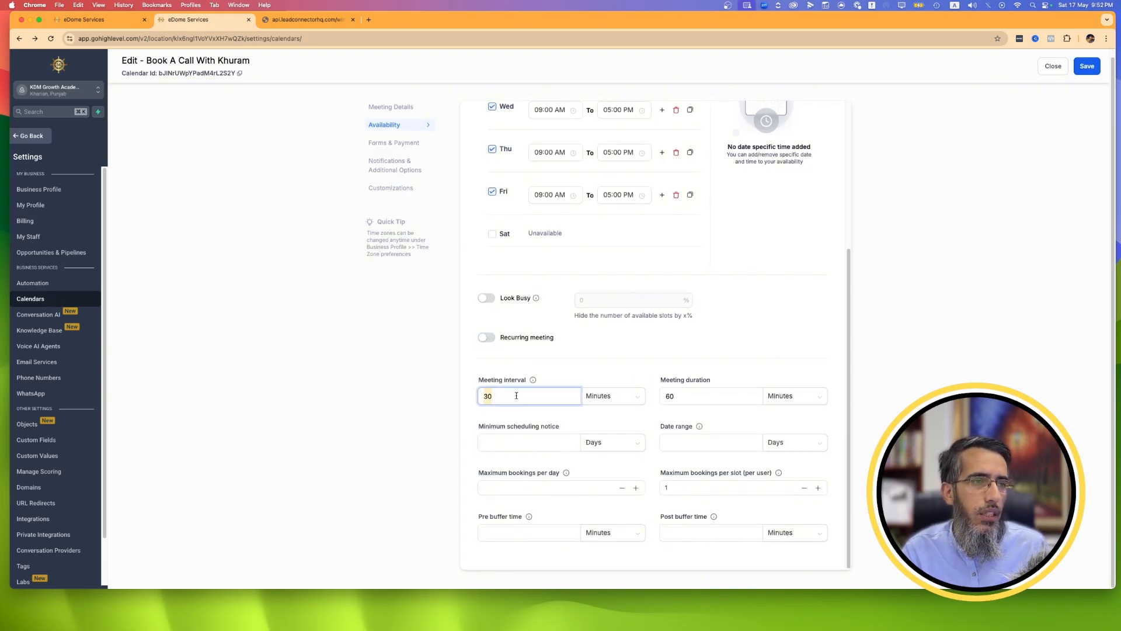
double_click(713, 396)
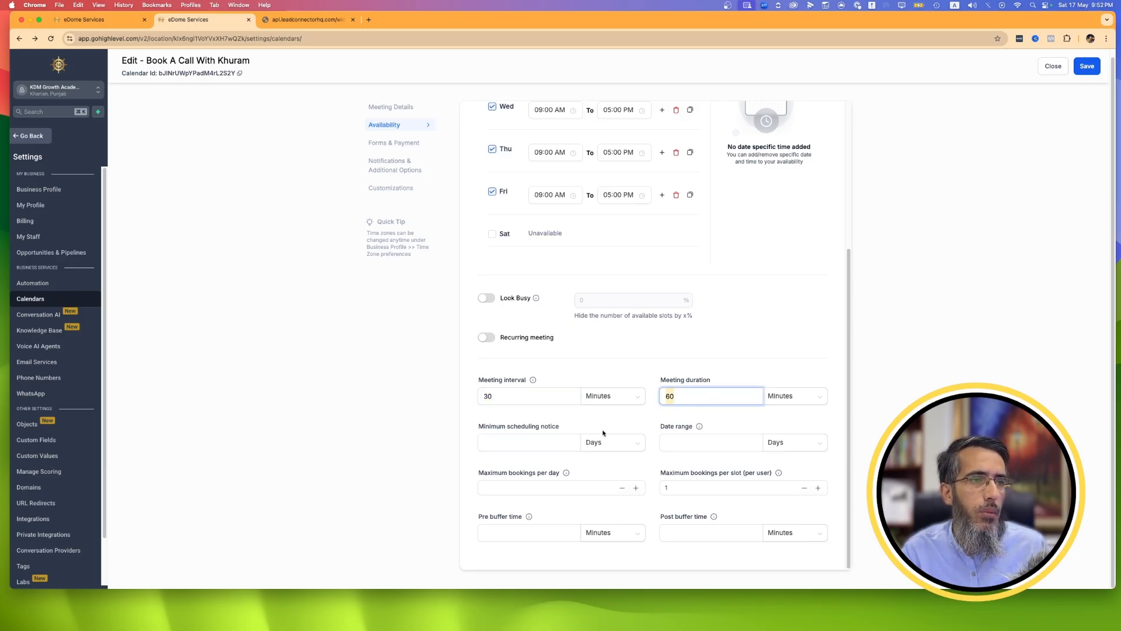
click(703, 445)
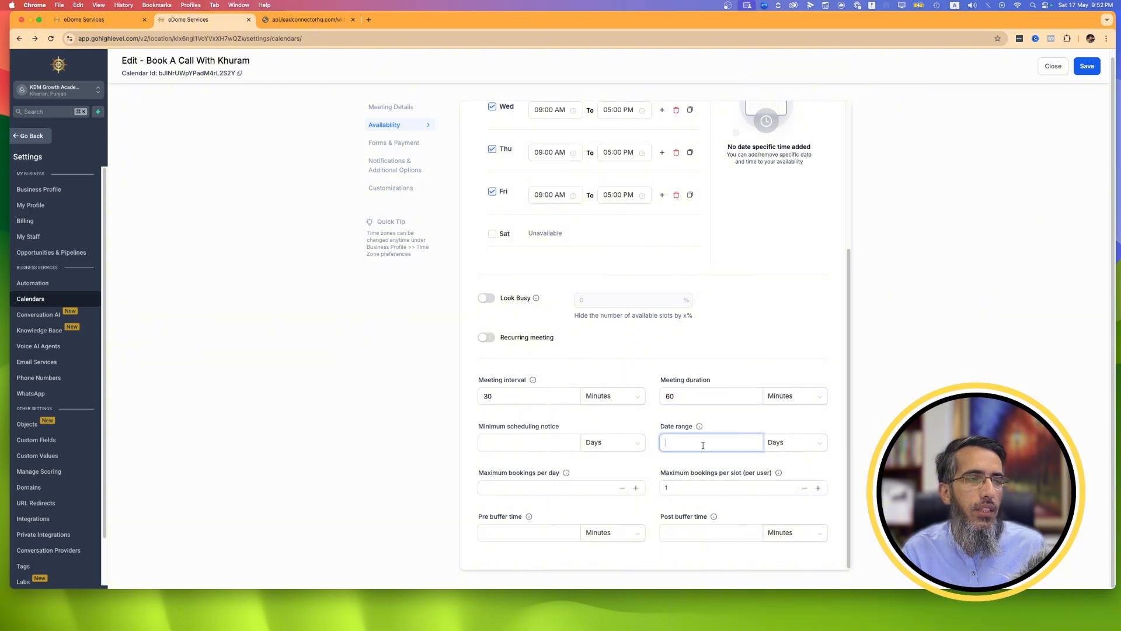
click(536, 444)
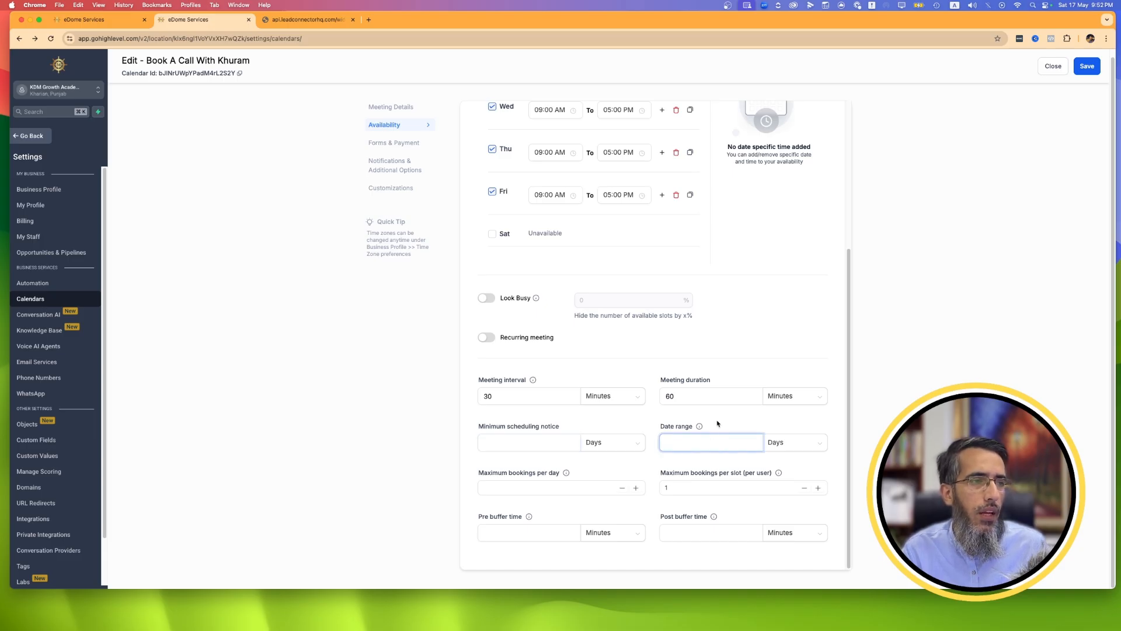
Reload the booking page and check which dates are bookable in June and July 2025.
click(311, 22)
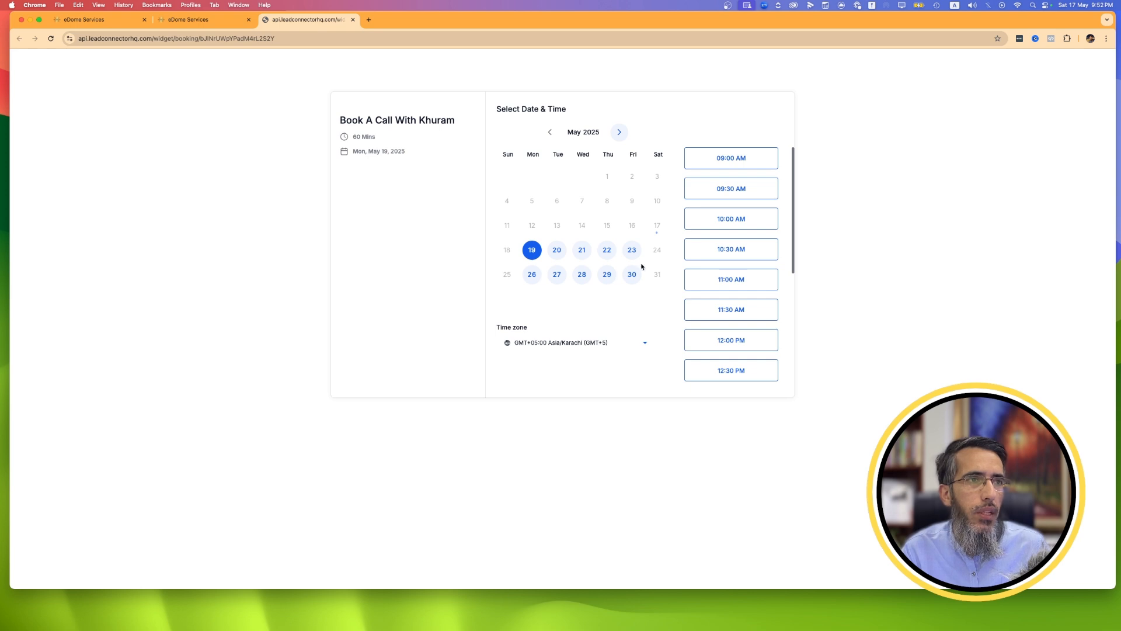
click(51, 38)
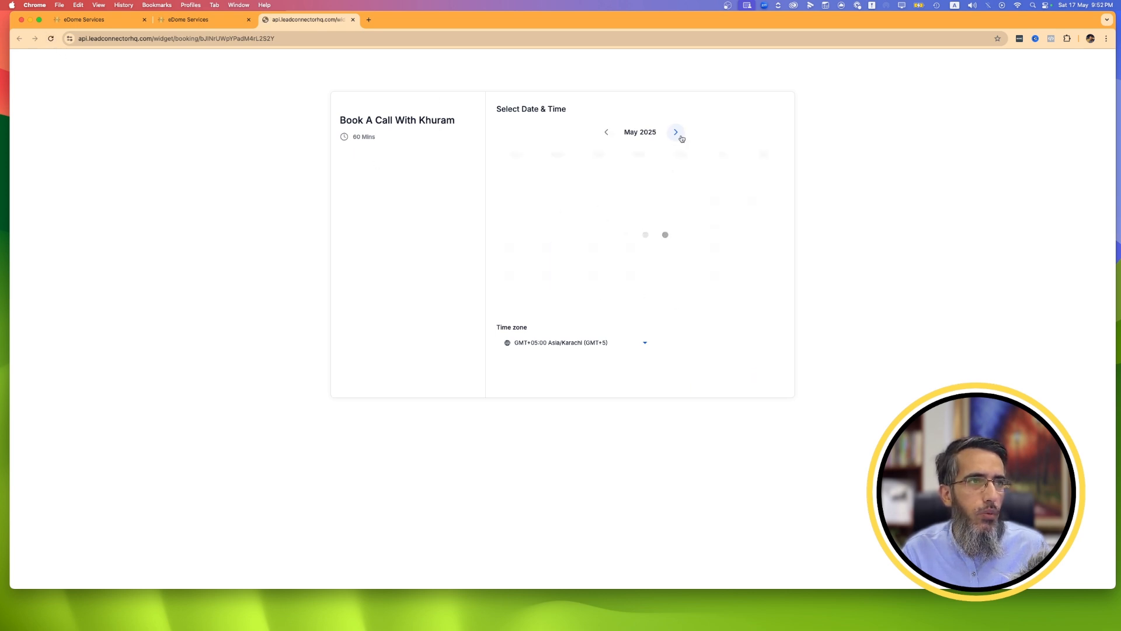
click(620, 133)
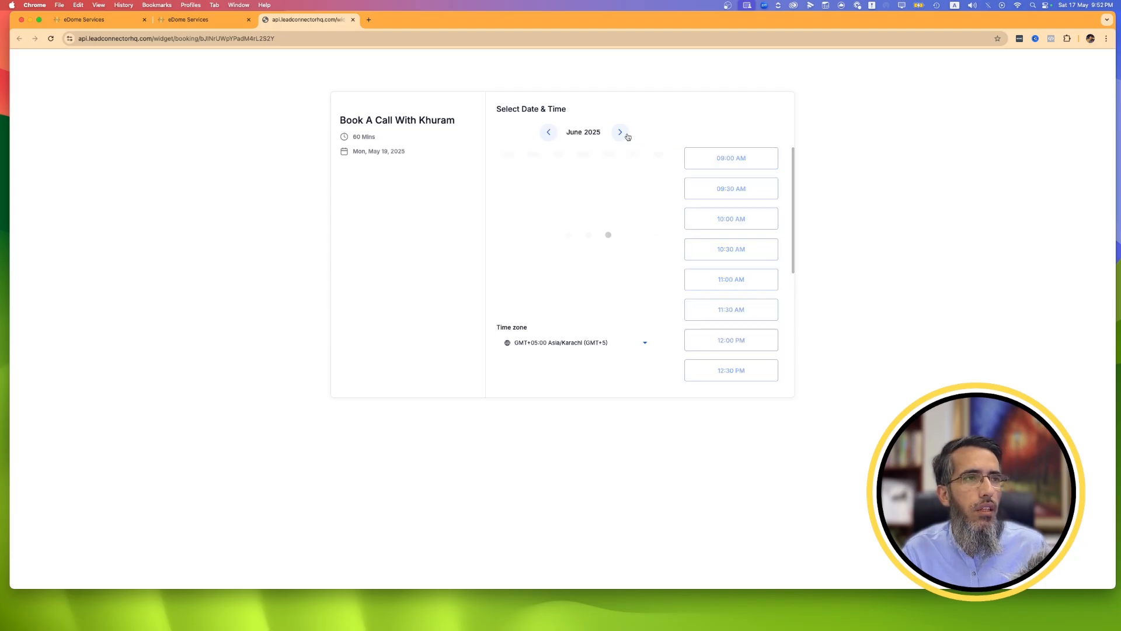
click(622, 134)
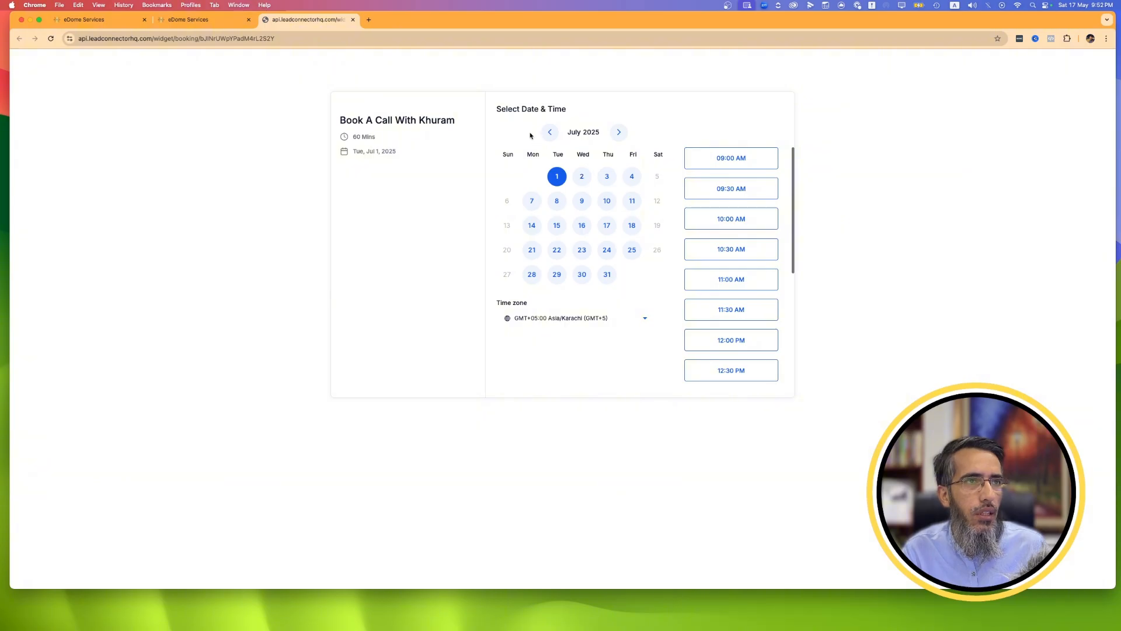
click(549, 133)
Set the calendar's date range to 15 days and save the calendar.
click(212, 21)
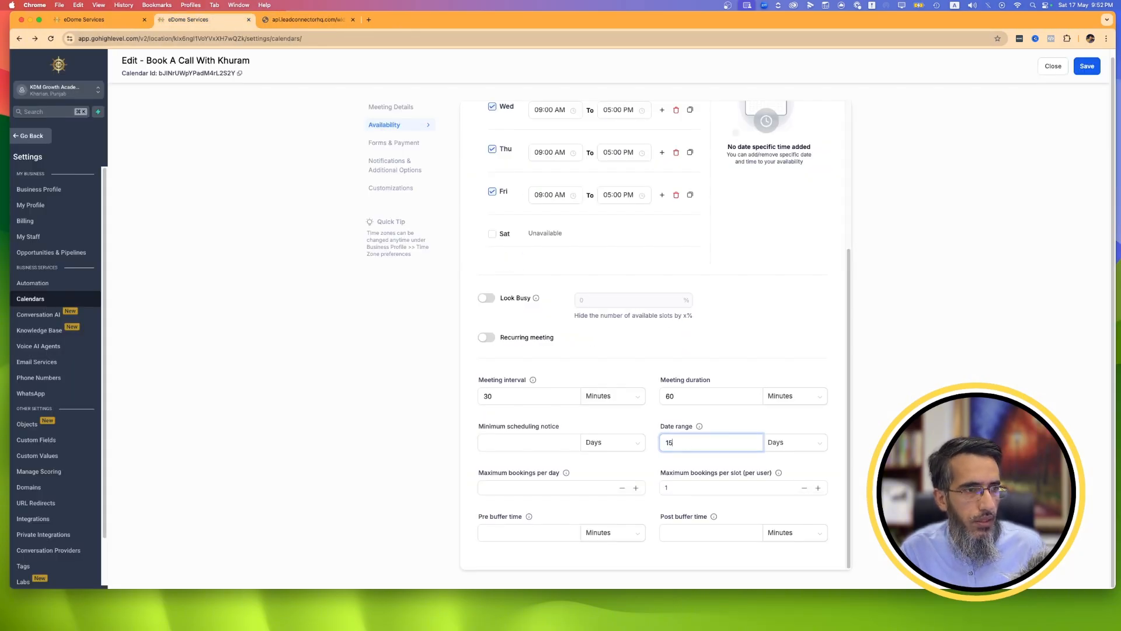
click(761, 363)
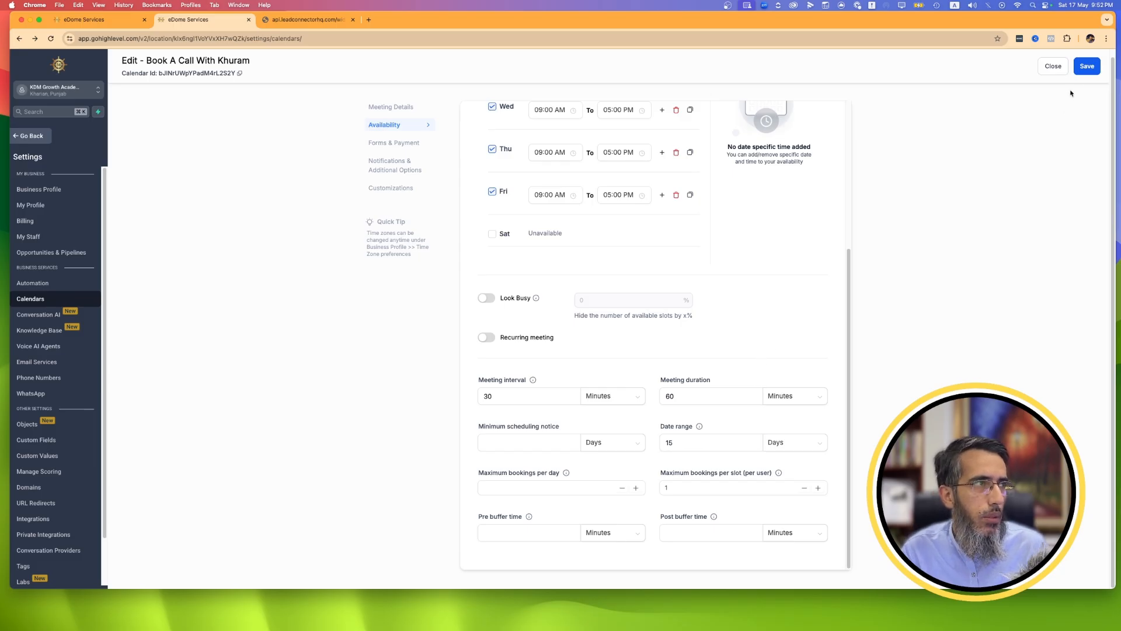
click(1082, 68)
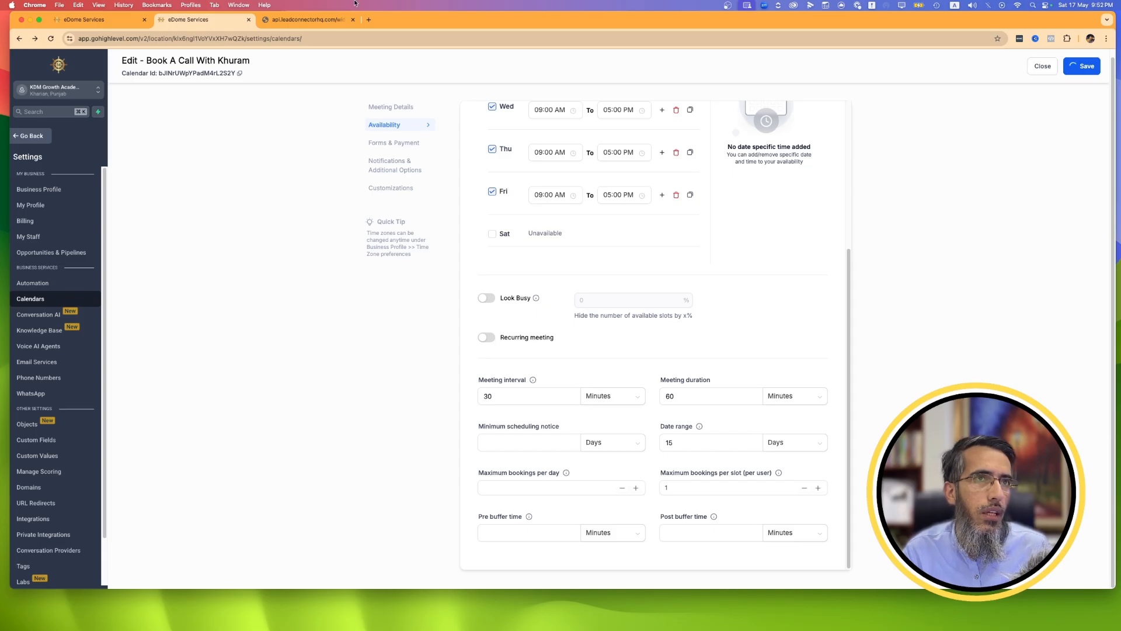
Reload the booking page, check June 2025 for bookable dates, and return to May 2025.
click(313, 20)
click(51, 38)
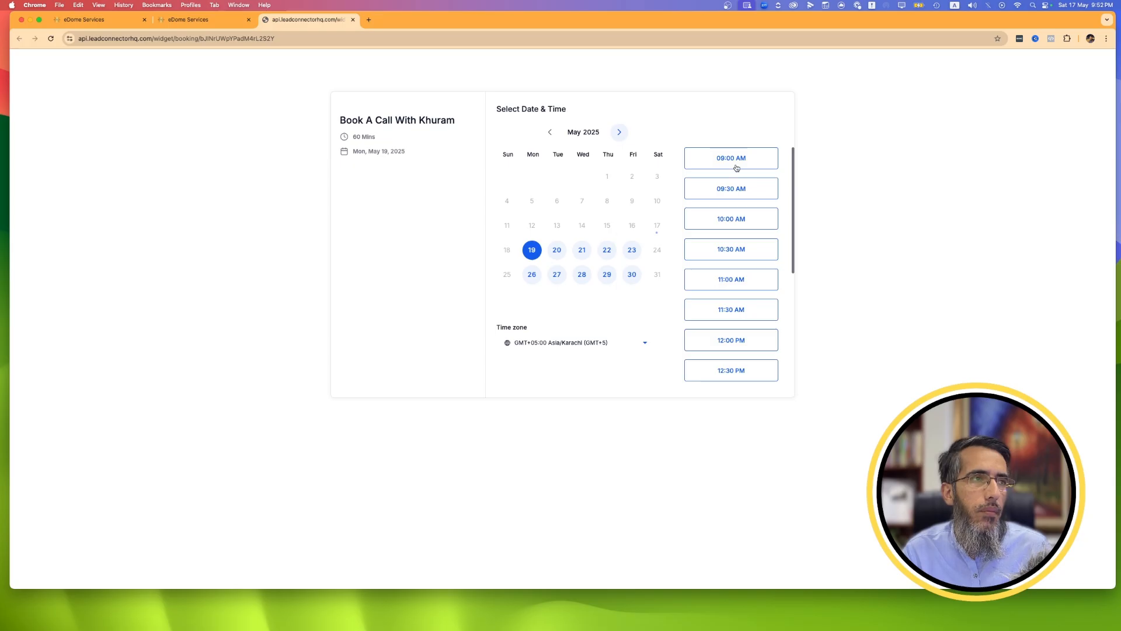
click(620, 133)
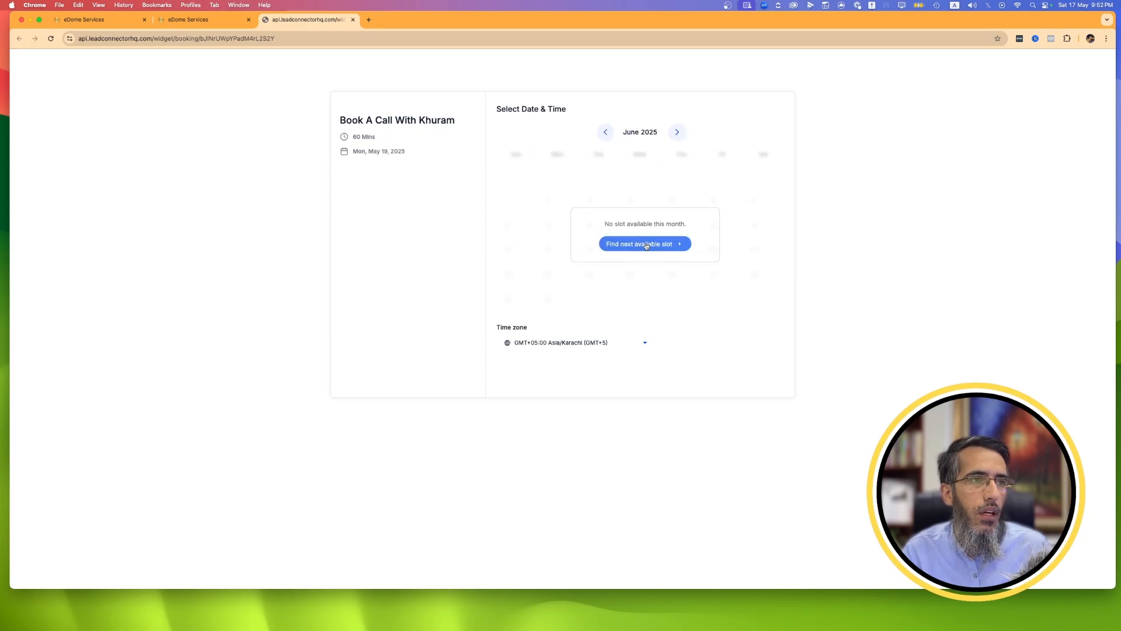
click(606, 133)
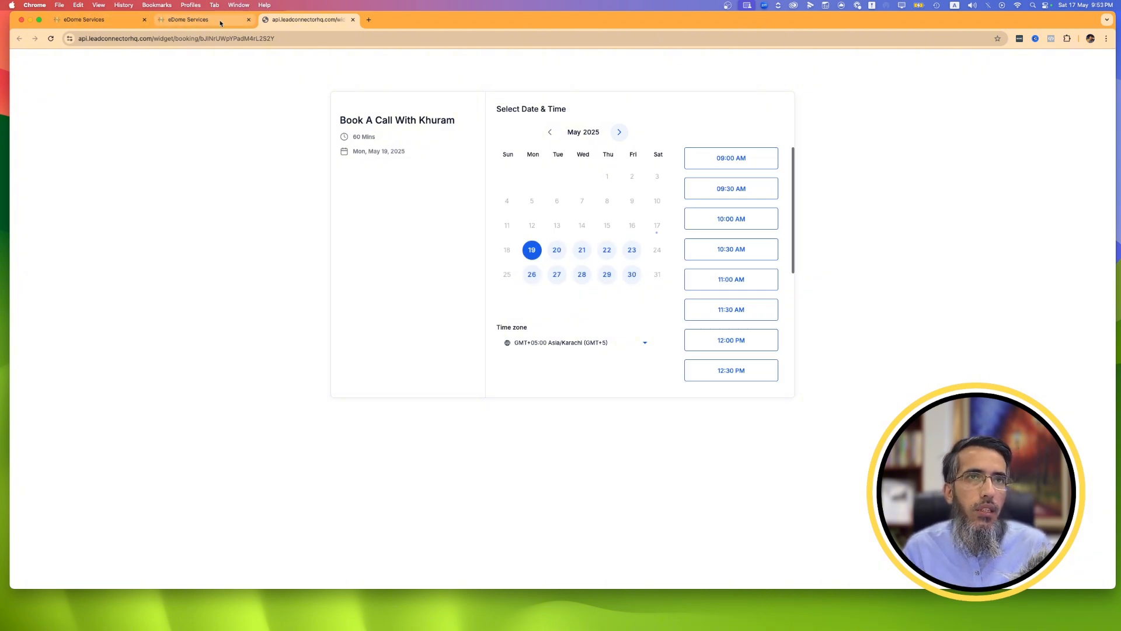
Return to the calendar's availability settings and examine its weekly hours, booking limits and pre and post buffer times.
click(198, 19)
scroll(311, 122, up, 3)
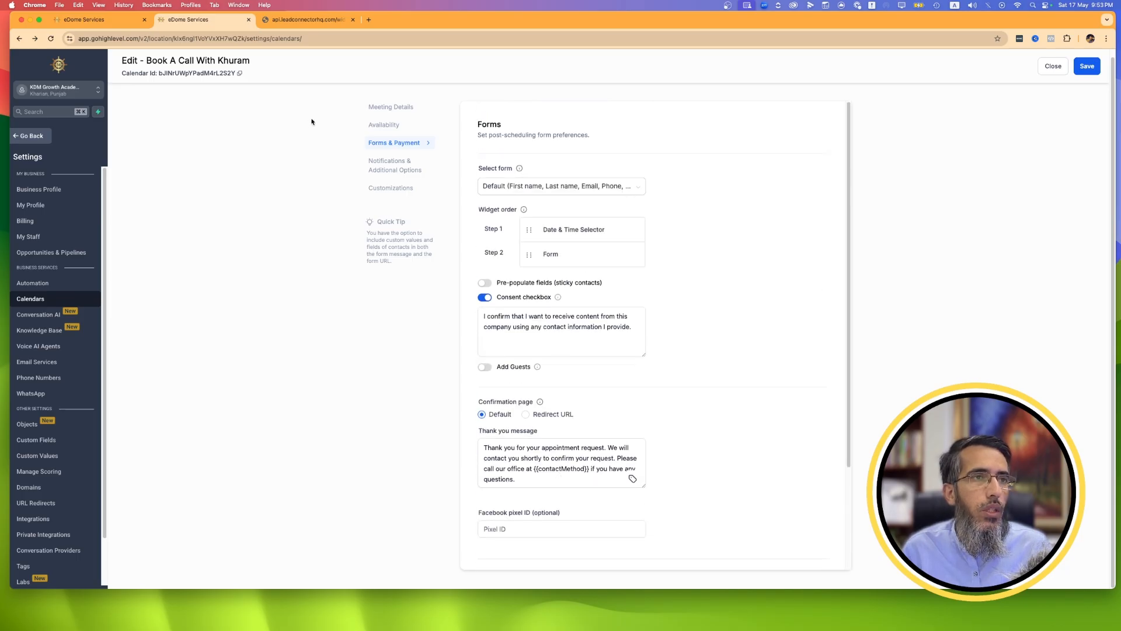
click(384, 125)
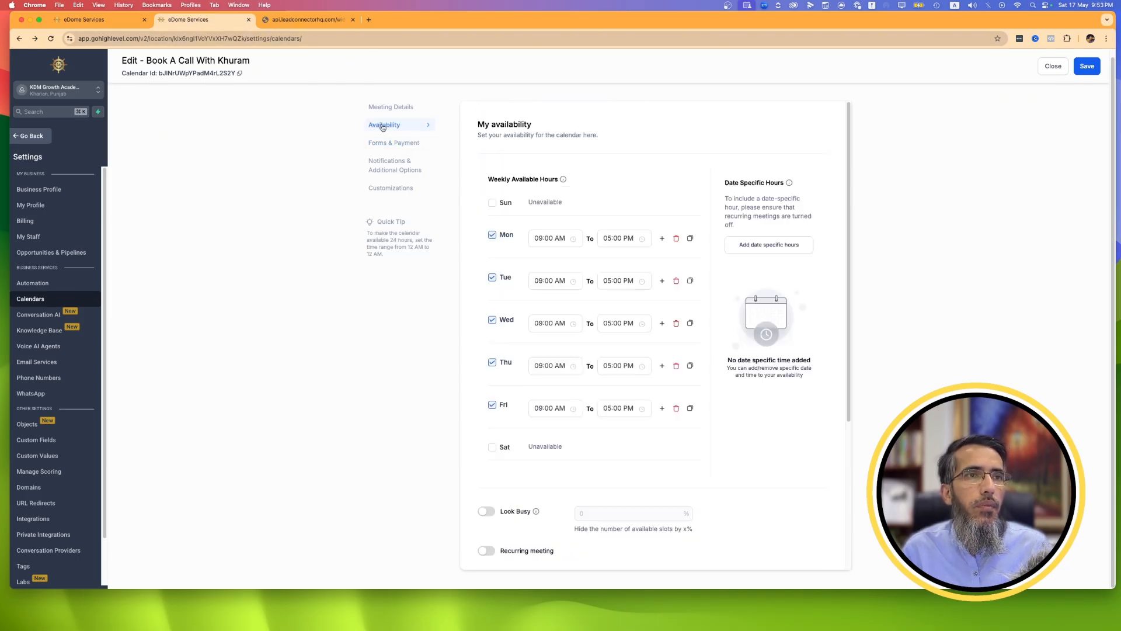
scroll(660, 386, down, 5)
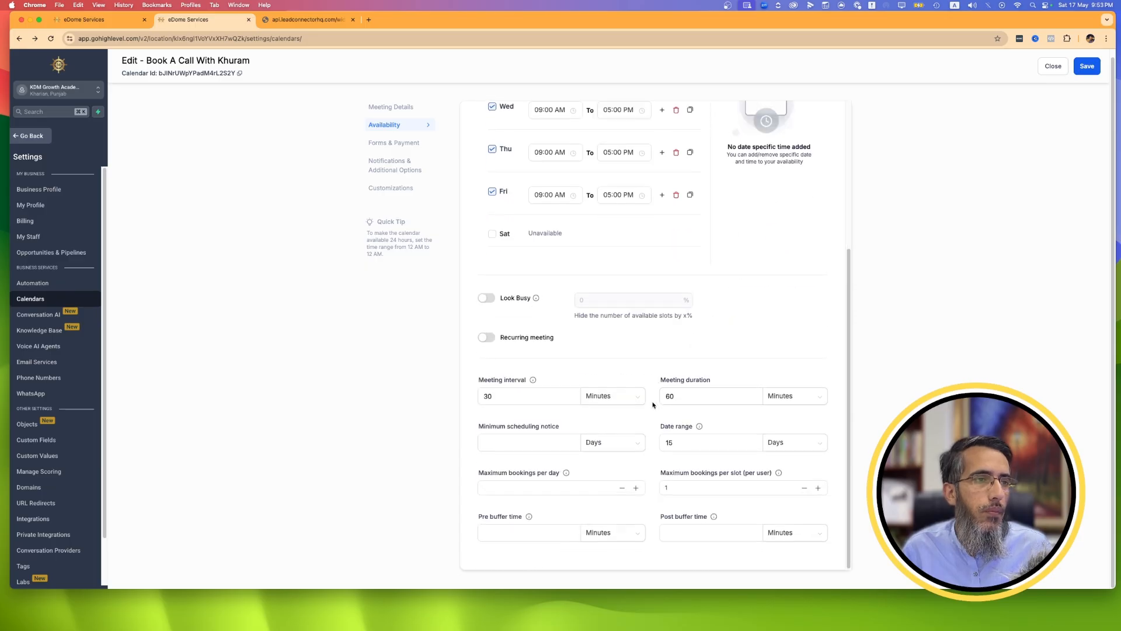
click(528, 533)
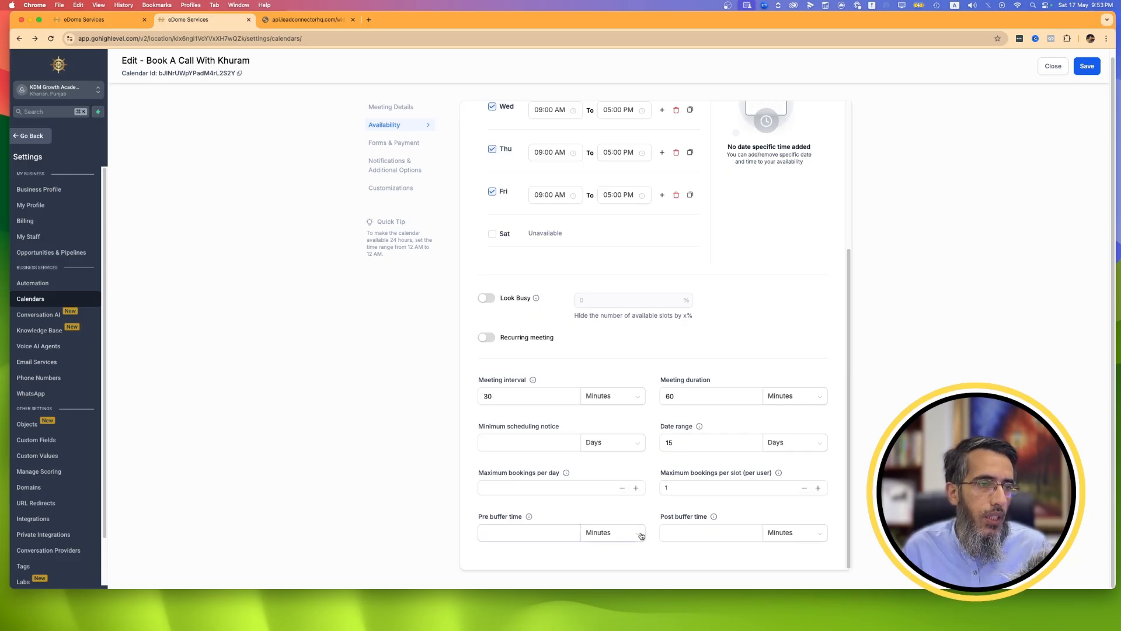
Review the form selection in the calendar's forms and payment settings and enable pre-populated fields for sticky contacts.
click(402, 144)
click(498, 187)
click(553, 150)
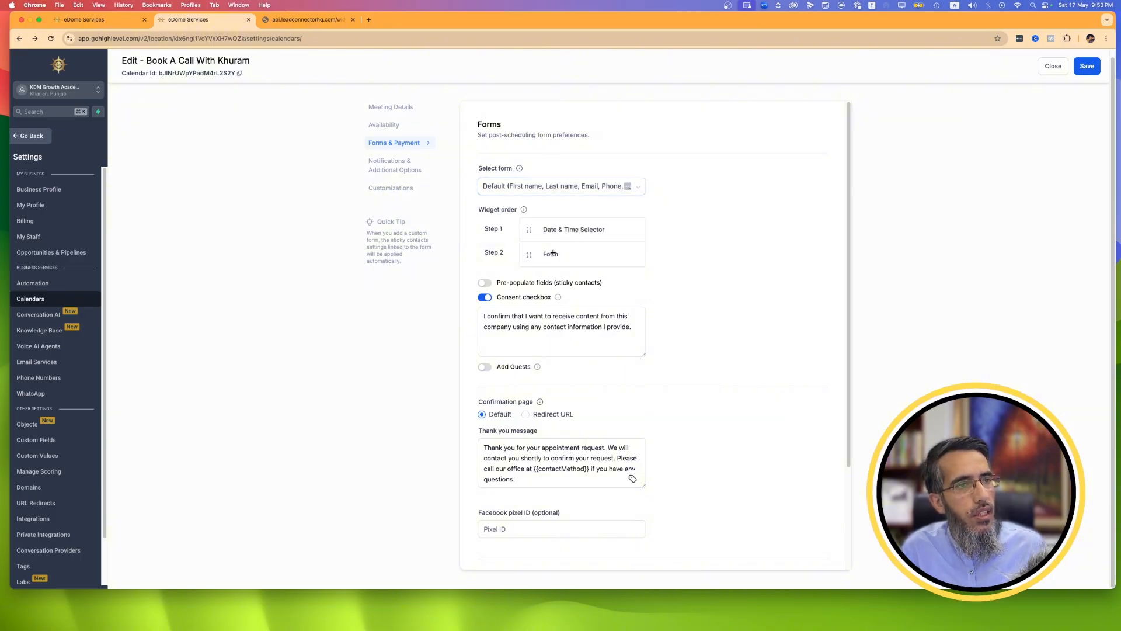
click(488, 284)
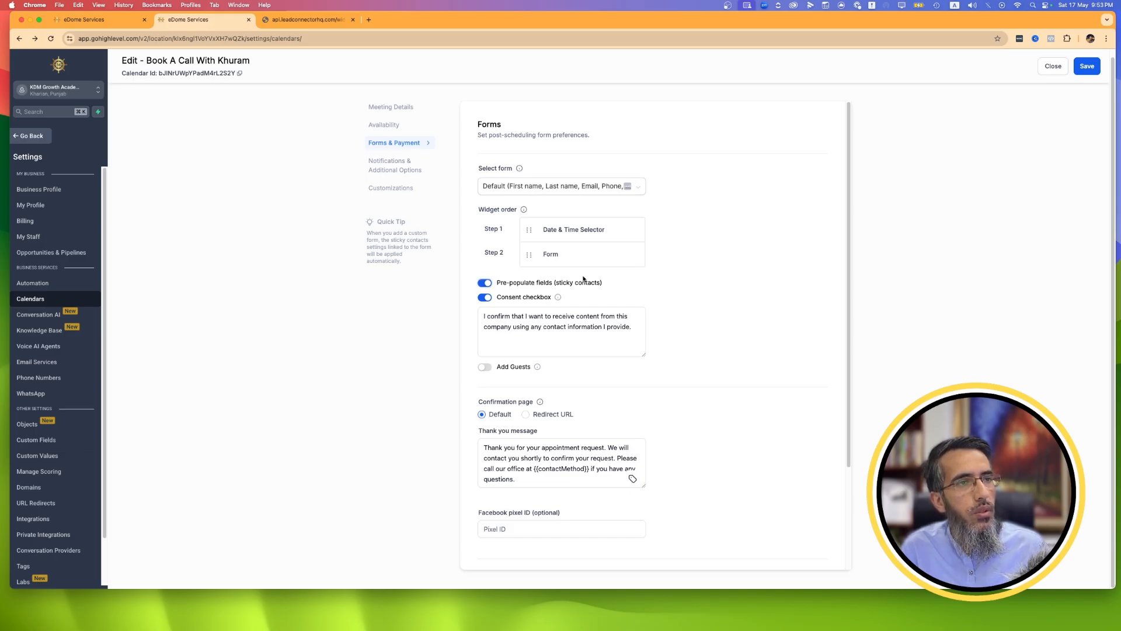
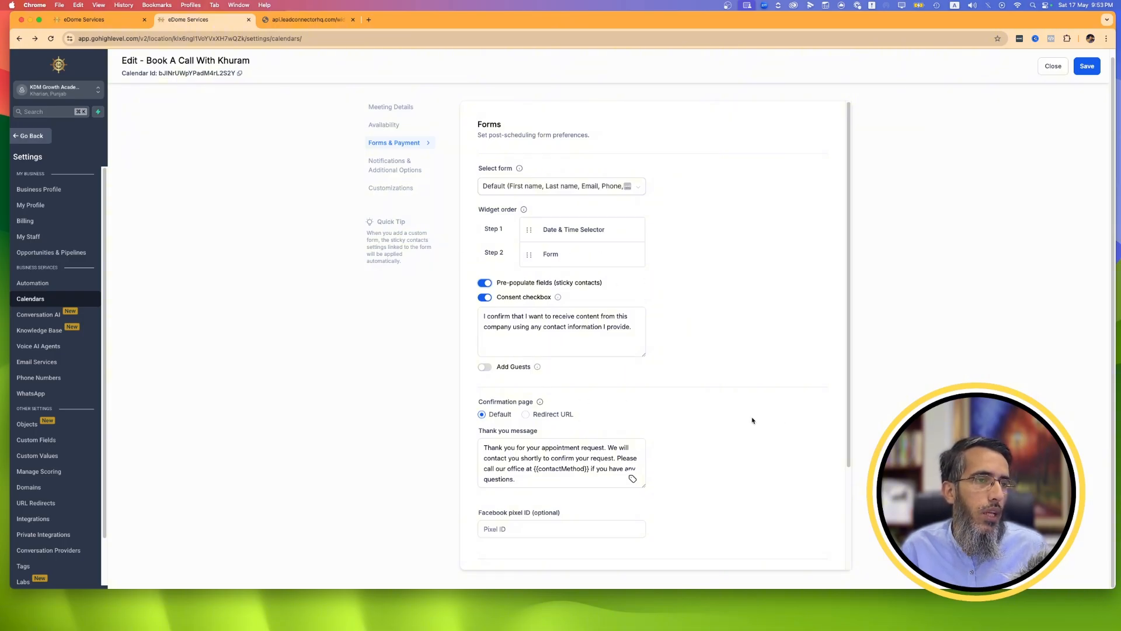
Enable payments for the calendar booking and set the total amount to 200 USD.
scroll(741, 444, down, 5)
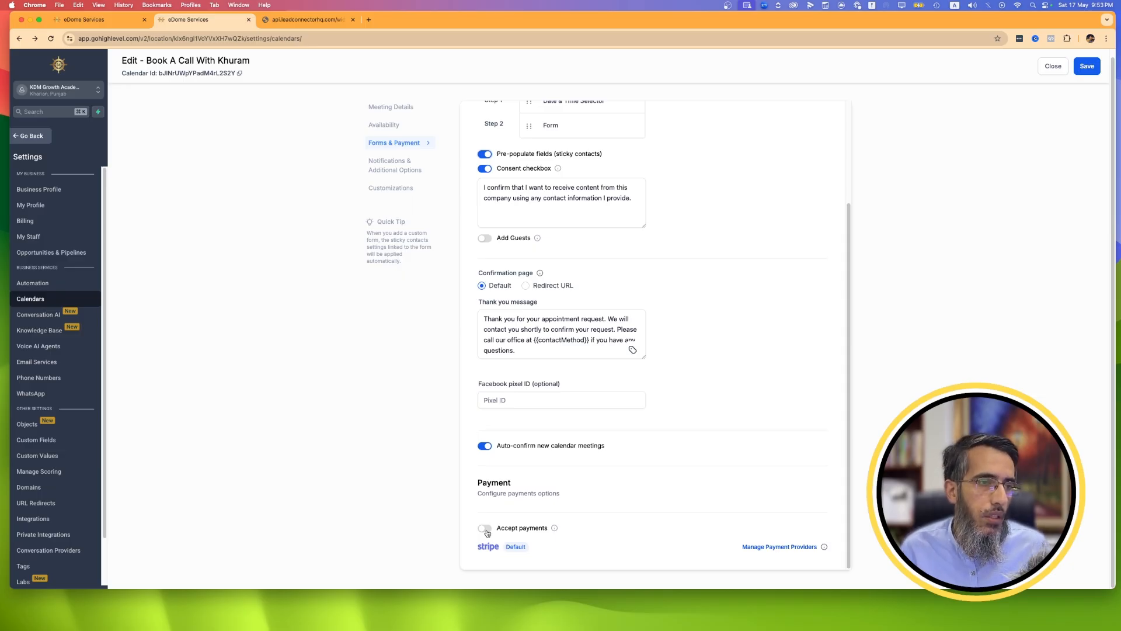
click(486, 528)
scroll(584, 461, down, 5)
click(526, 410)
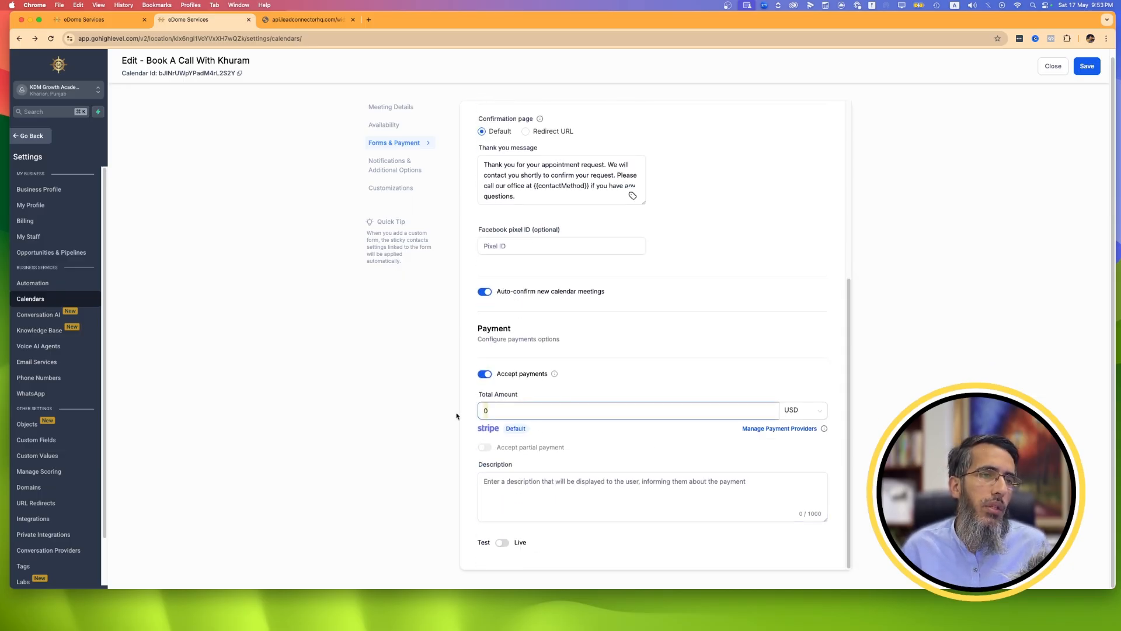
text(200)
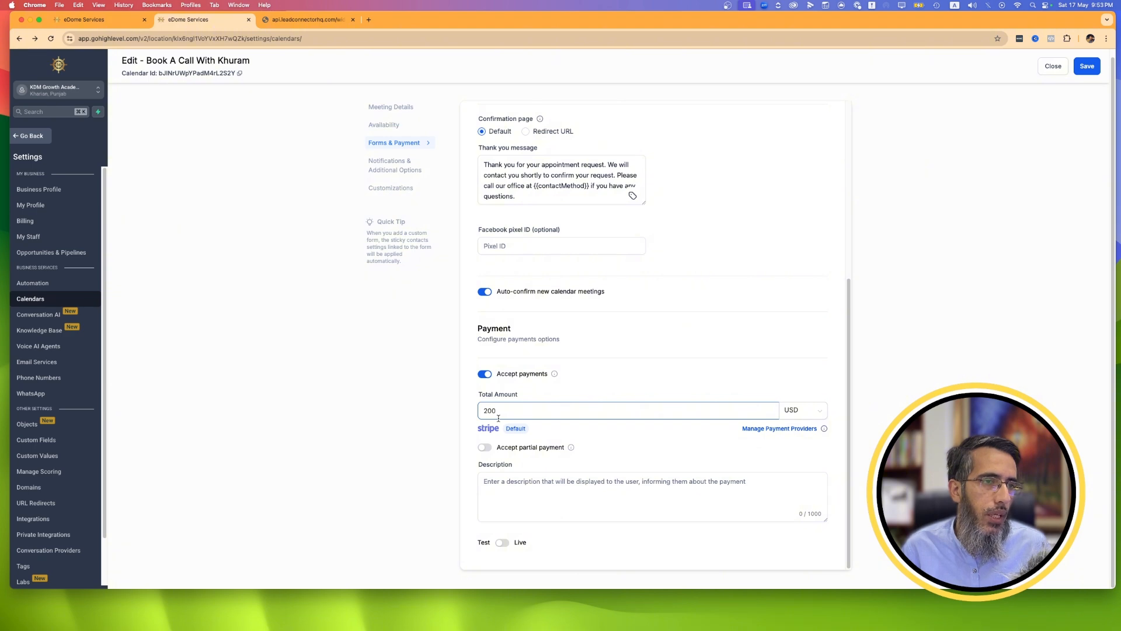
scroll(537, 413, up, 3)
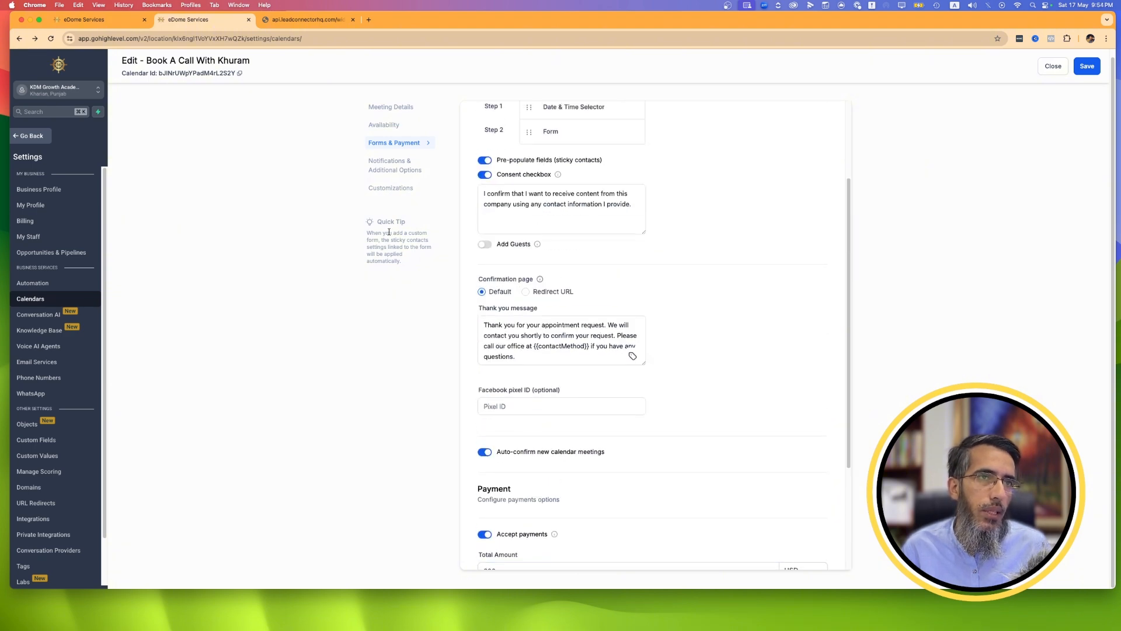
In the calendar's notification settings, enable the email notification for appointments booked with Unconfirmed status.
click(369, 167)
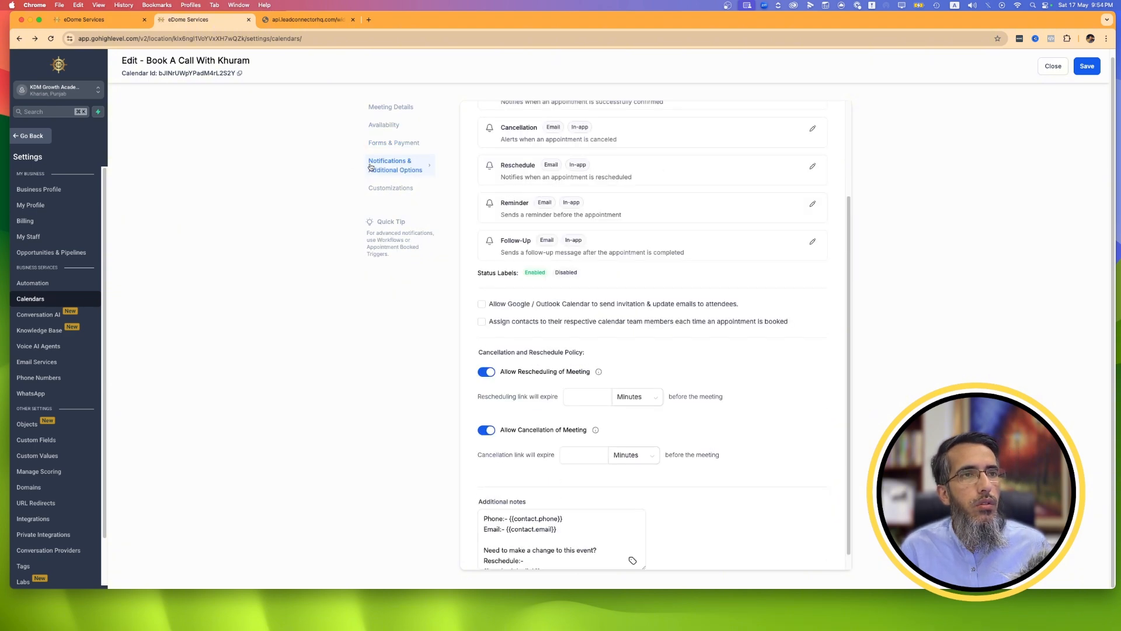
scroll(636, 321, up, 2)
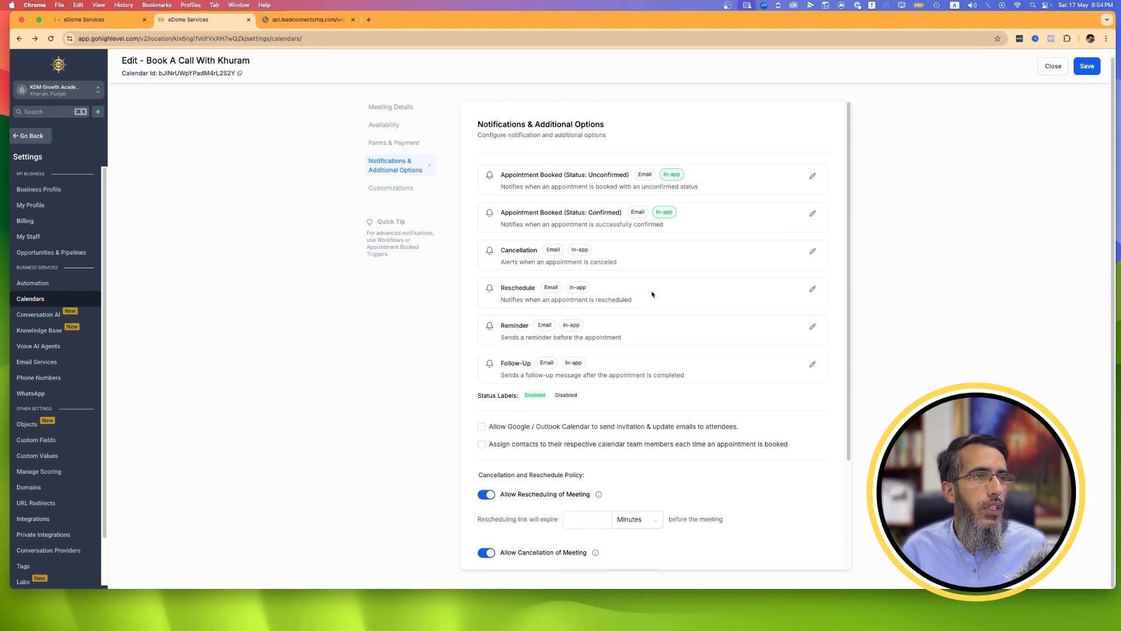
click(813, 177)
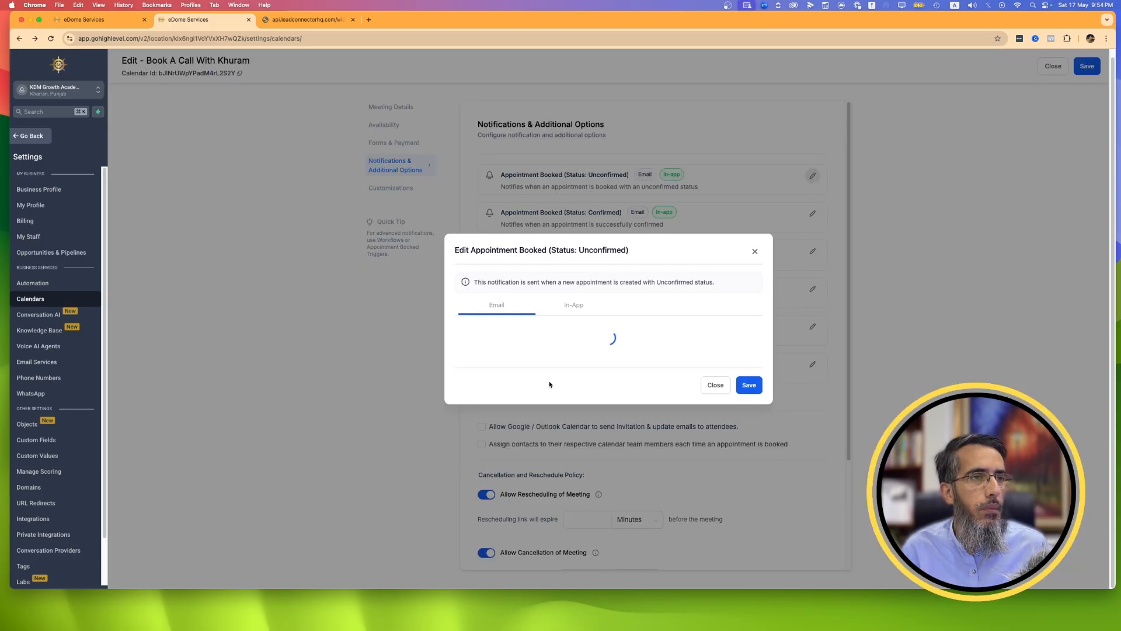
click(464, 286)
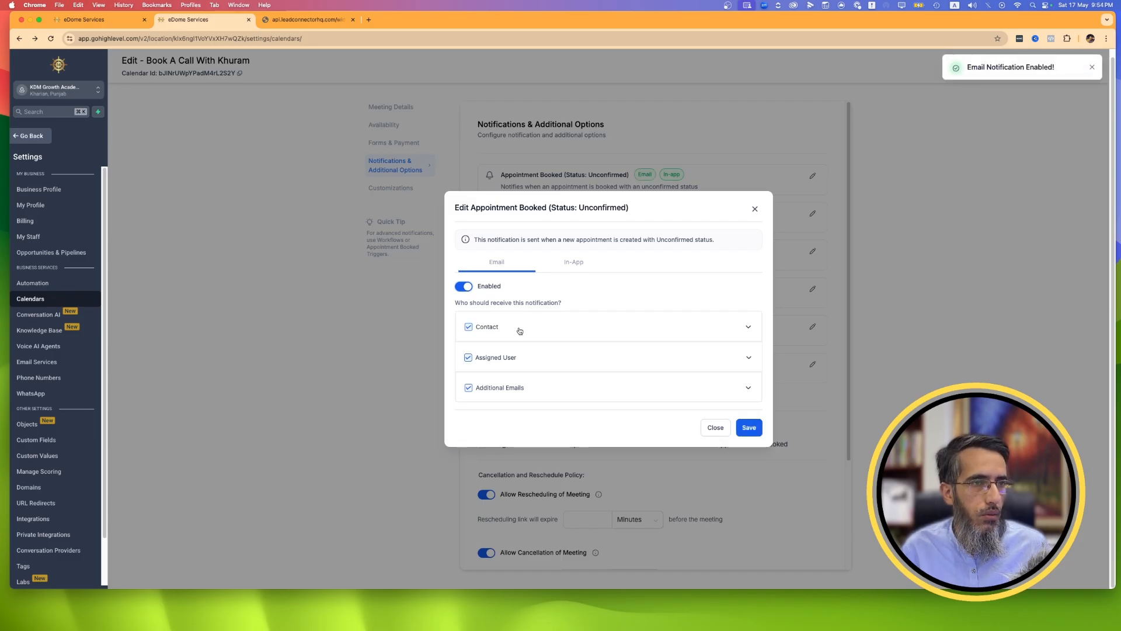
Examine the unconfirmed-booking email templates for the contact, assigned user and additional emails, and close the notification editor.
click(749, 326)
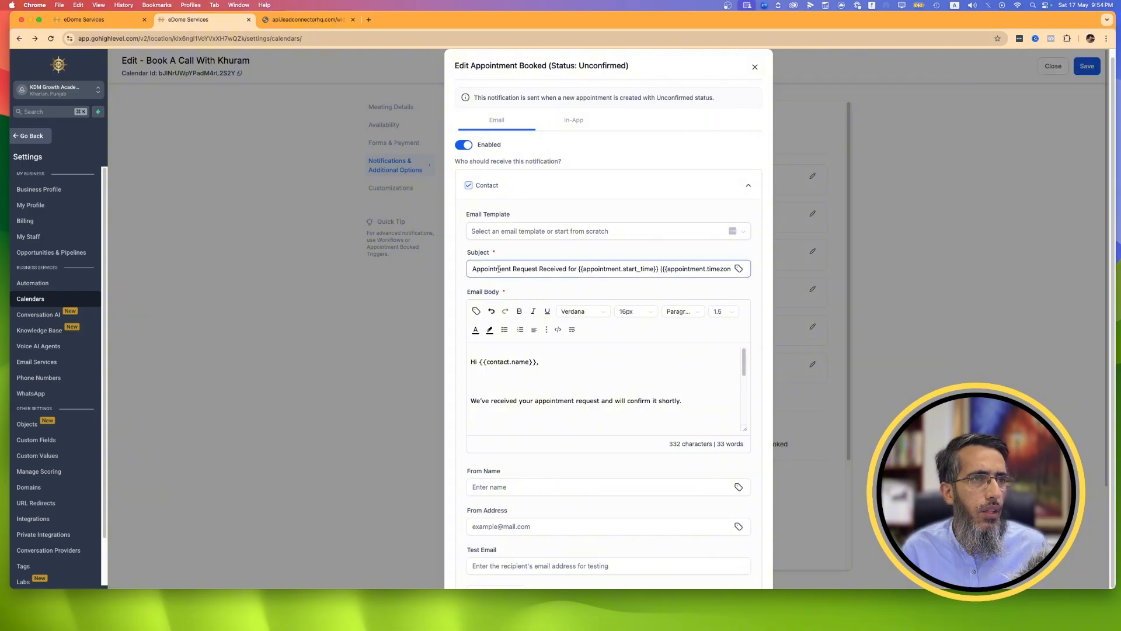
scroll(591, 398, down, 5)
scroll(591, 399, up, 6)
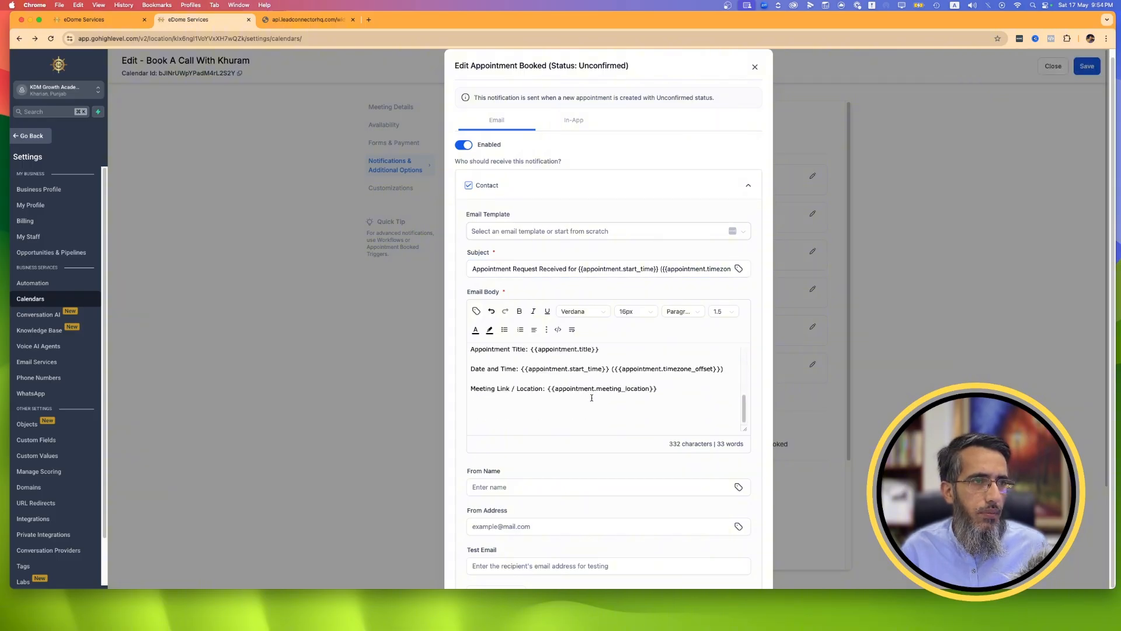
scroll(591, 398, down, 5)
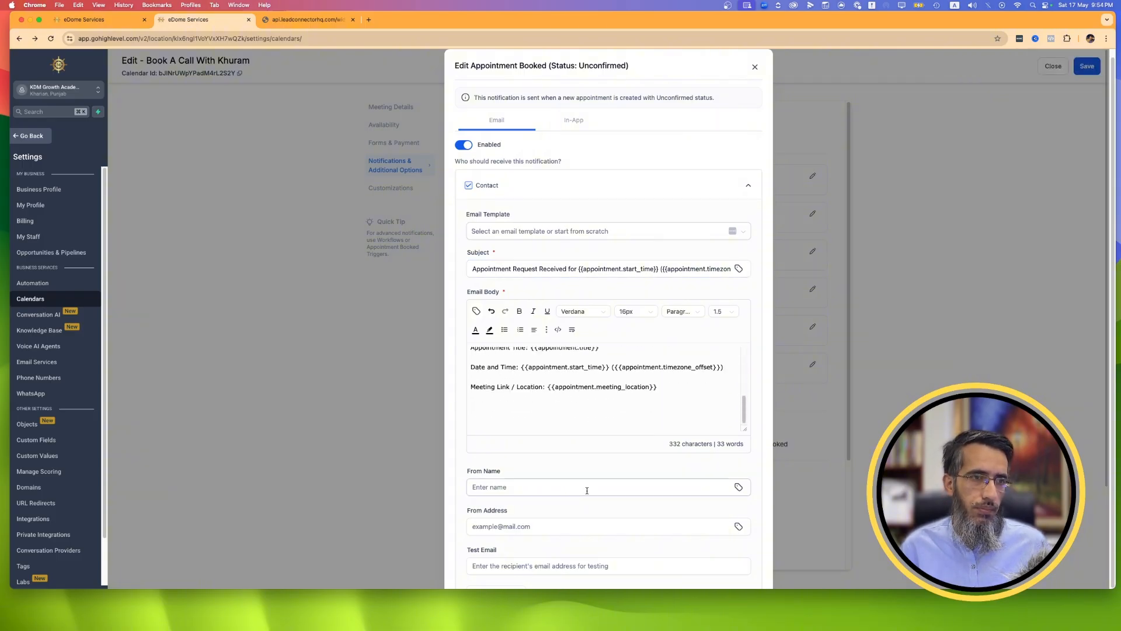
scroll(586, 488, down, 3)
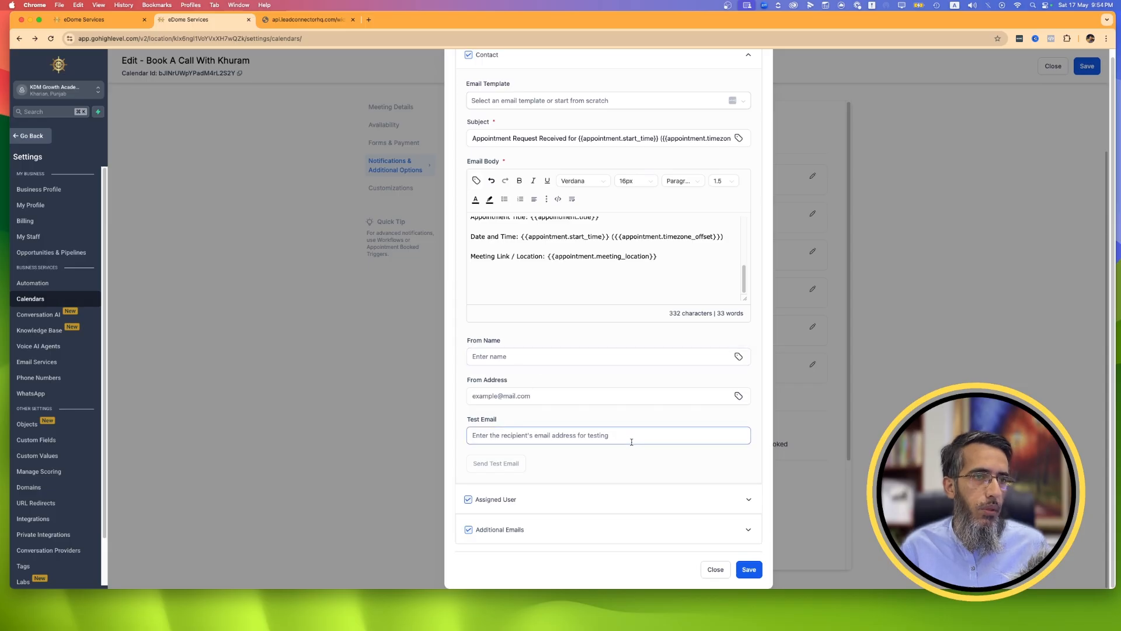
click(571, 500)
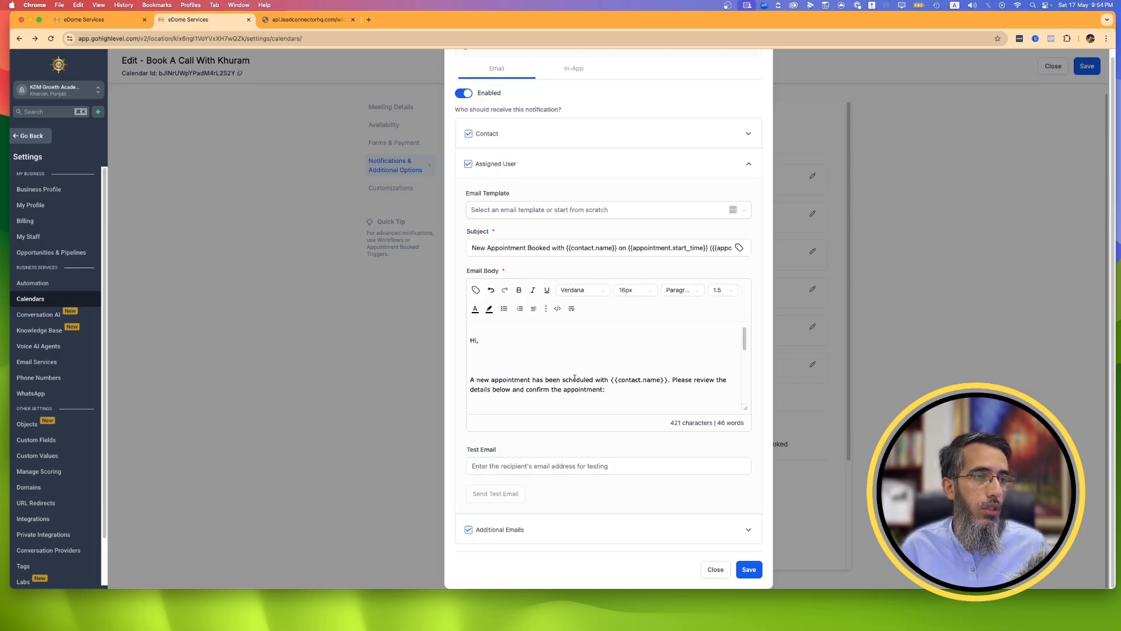
scroll(602, 374, down, 3)
click(585, 529)
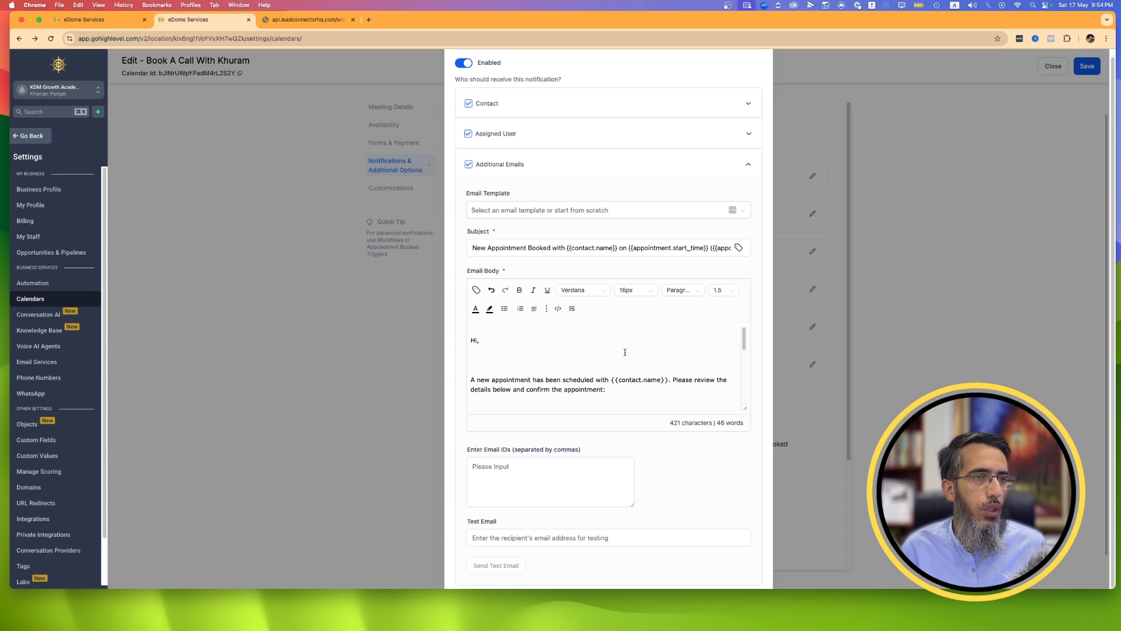
scroll(623, 351, down, 5)
scroll(688, 444, down, 1)
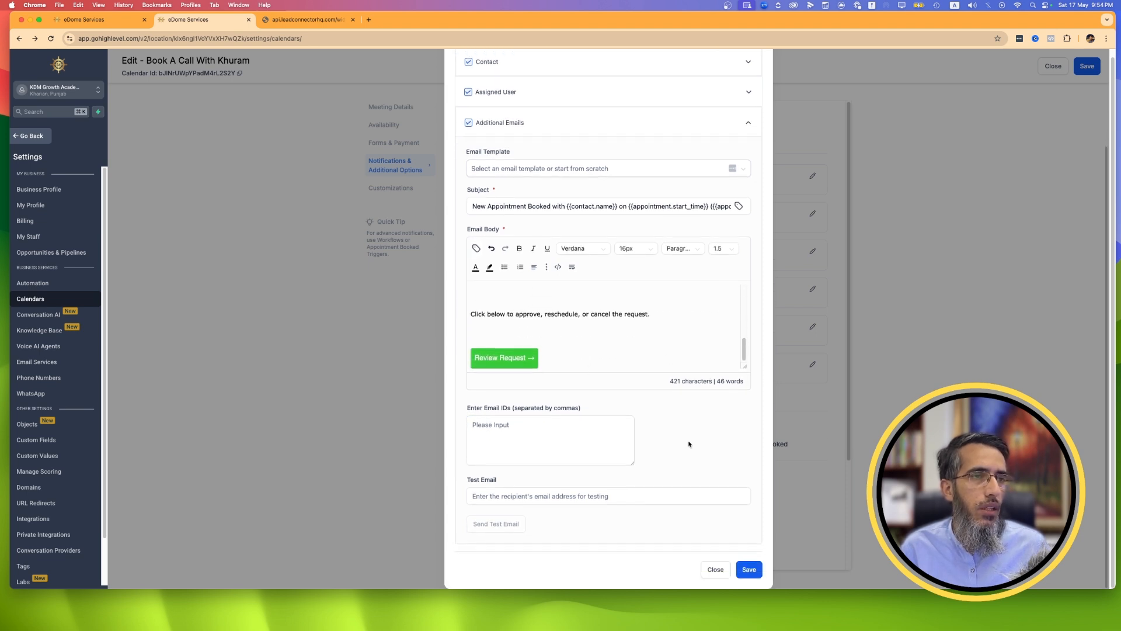
click(715, 570)
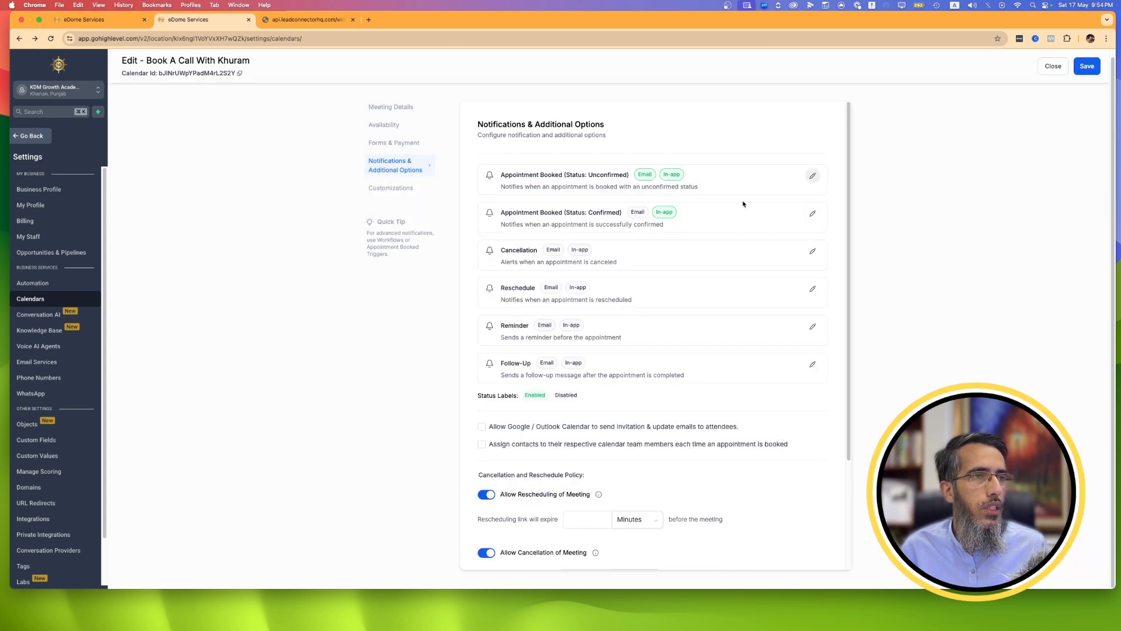
Review the in-app notification settings for appointments booked with Unconfirmed status and close the editor.
click(813, 175)
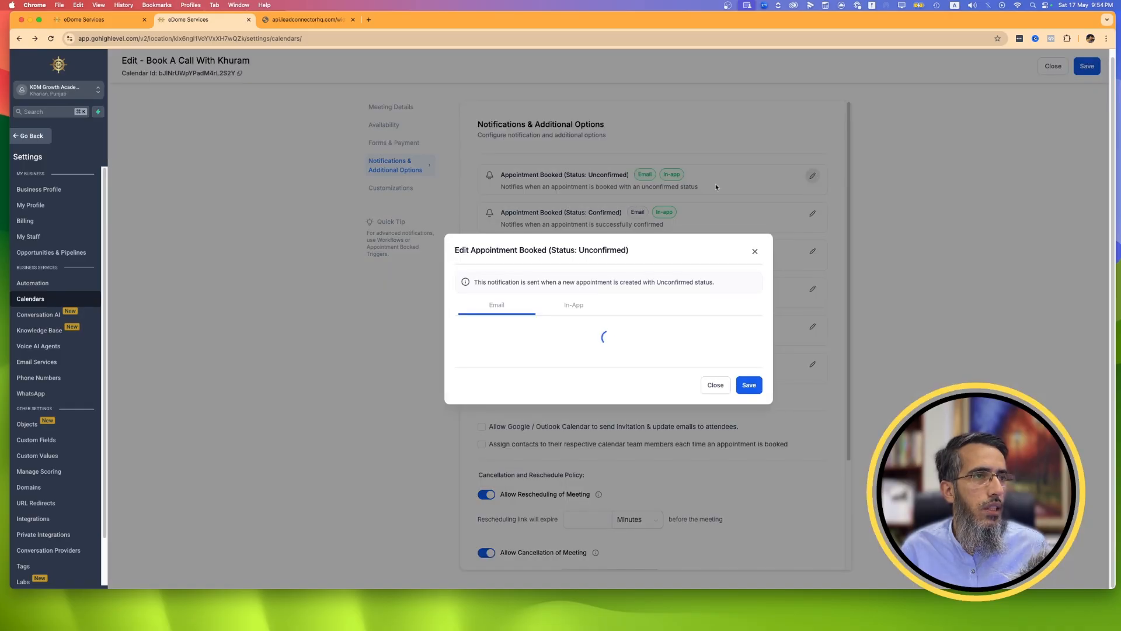
click(573, 263)
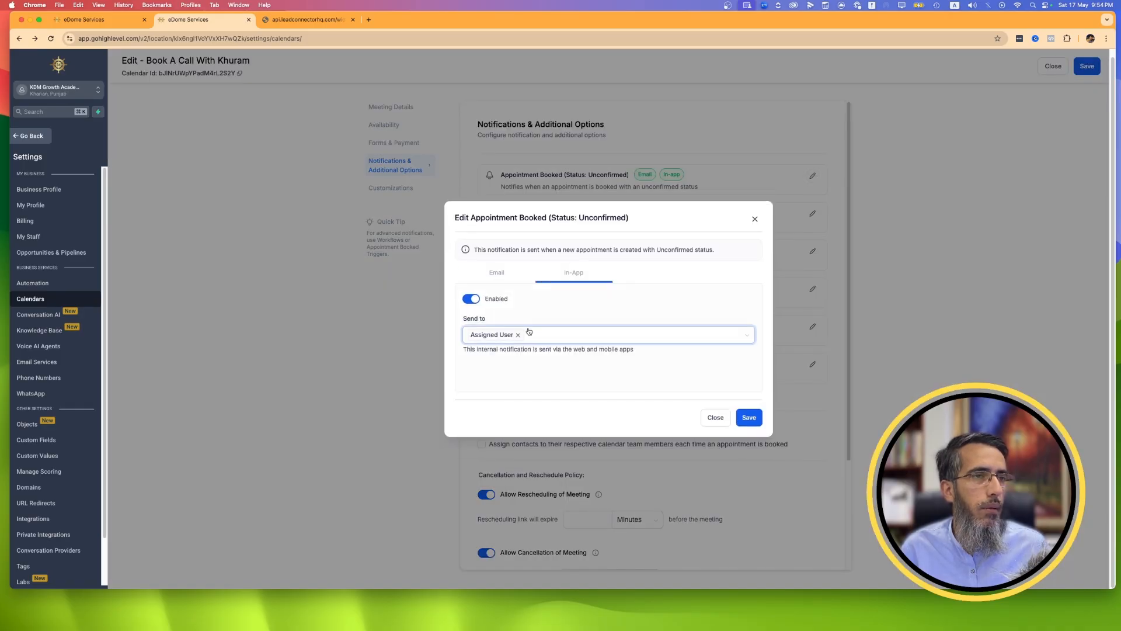
click(716, 418)
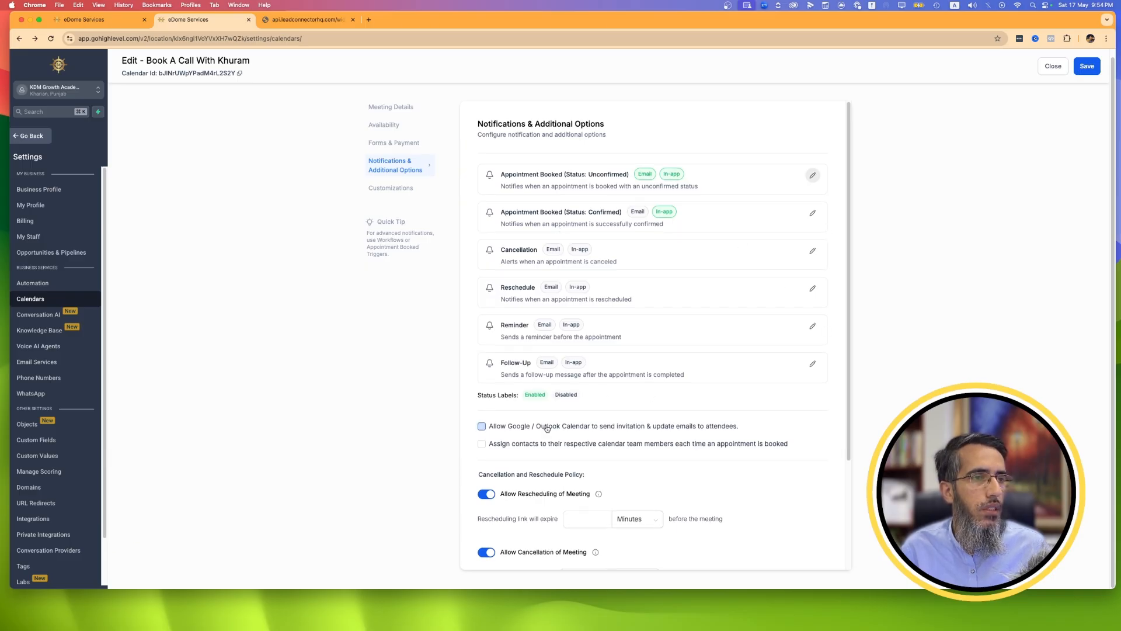
Review the cancellation and reschedule policy, additional notes and widget customizations, and return to the notification settings.
scroll(736, 304, down, 2)
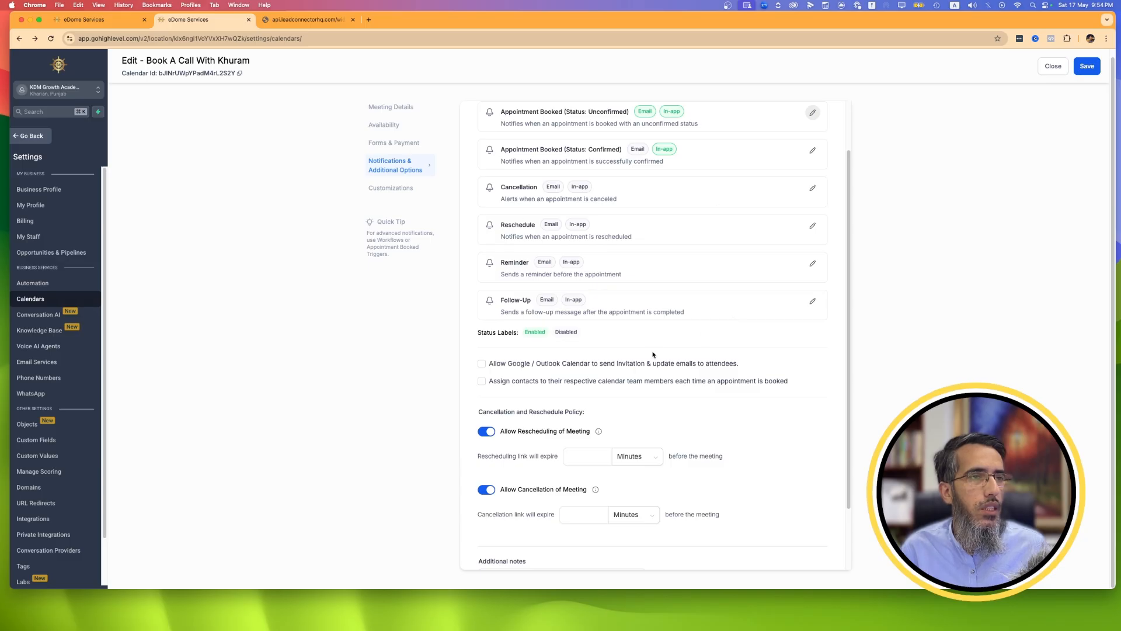
scroll(653, 355, down, 2)
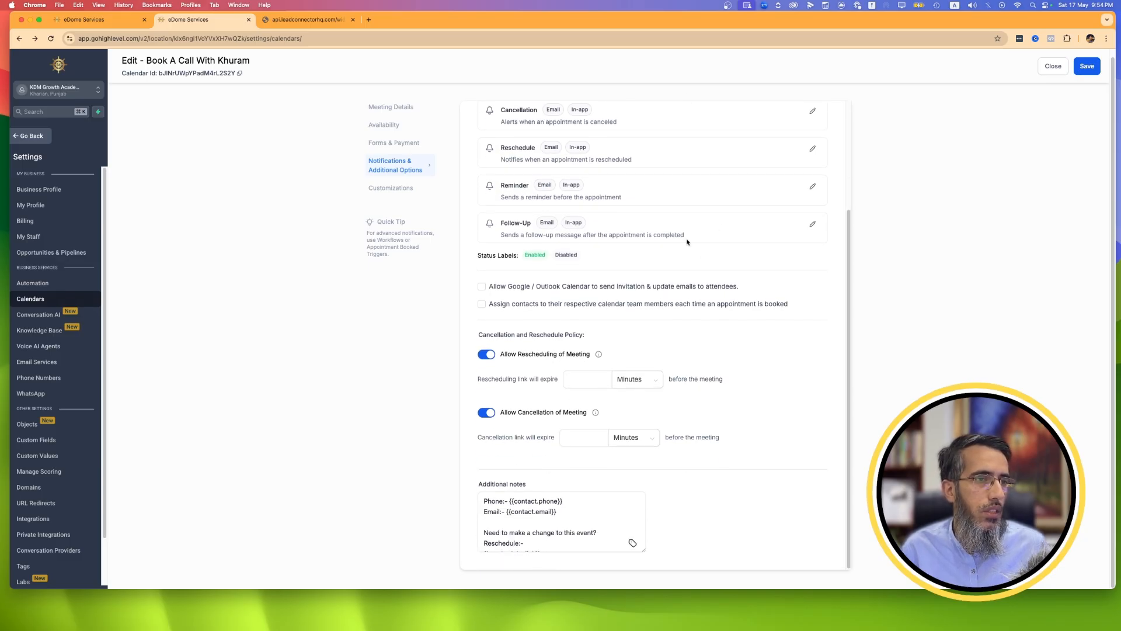
scroll(584, 246, up, 1)
click(403, 188)
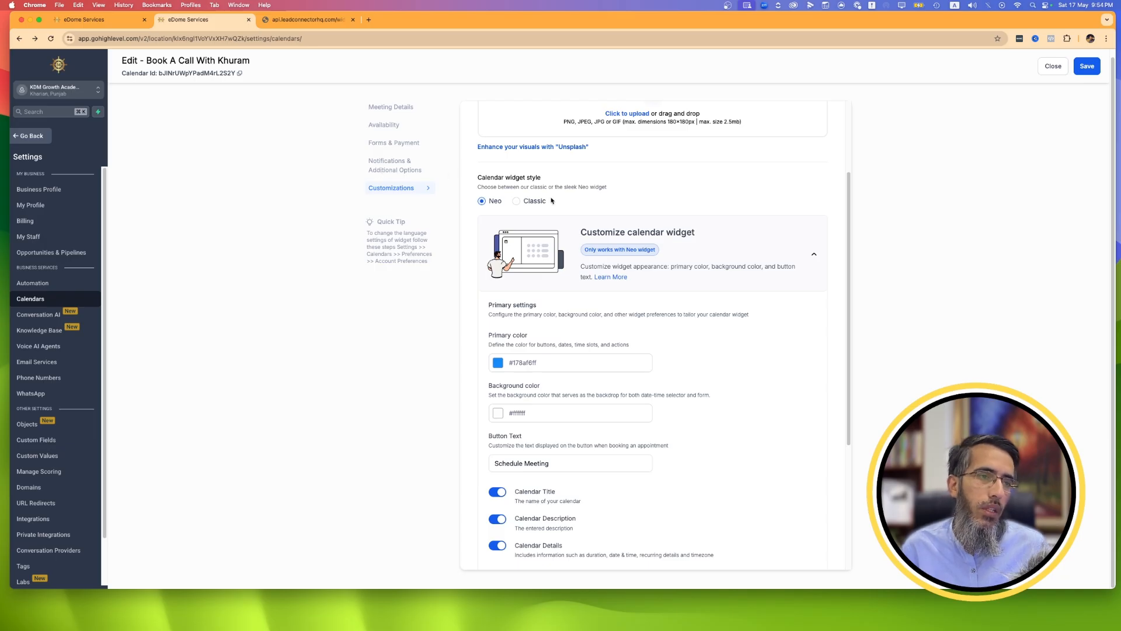
scroll(667, 369, up, 3)
click(418, 174)
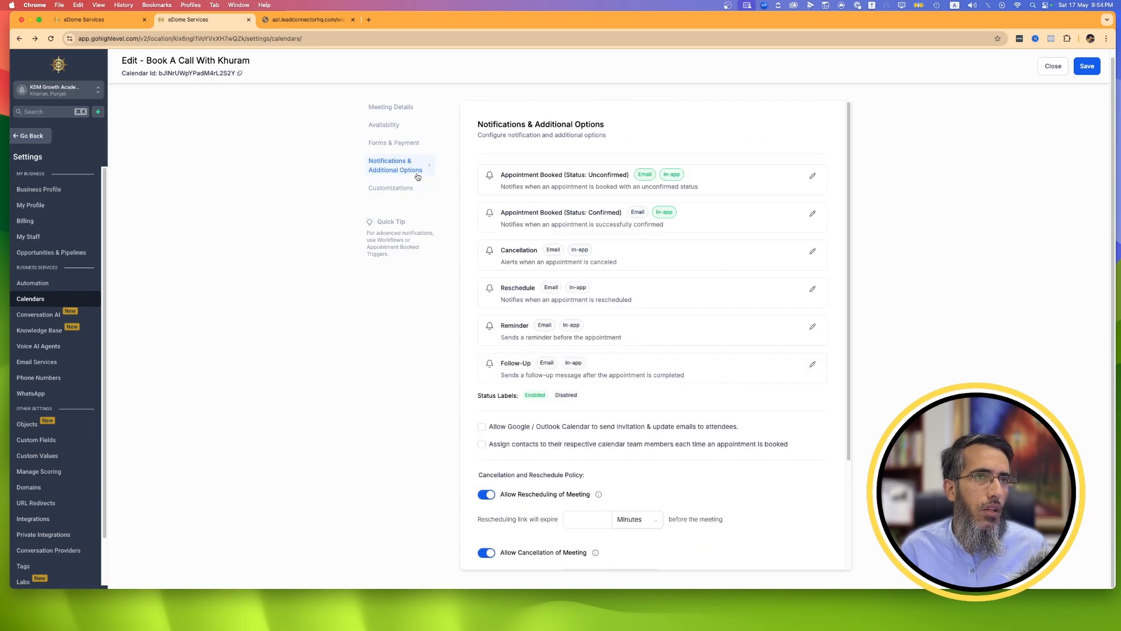
Enable the Reschedule email notification, review its contact email template and close the editor.
click(813, 288)
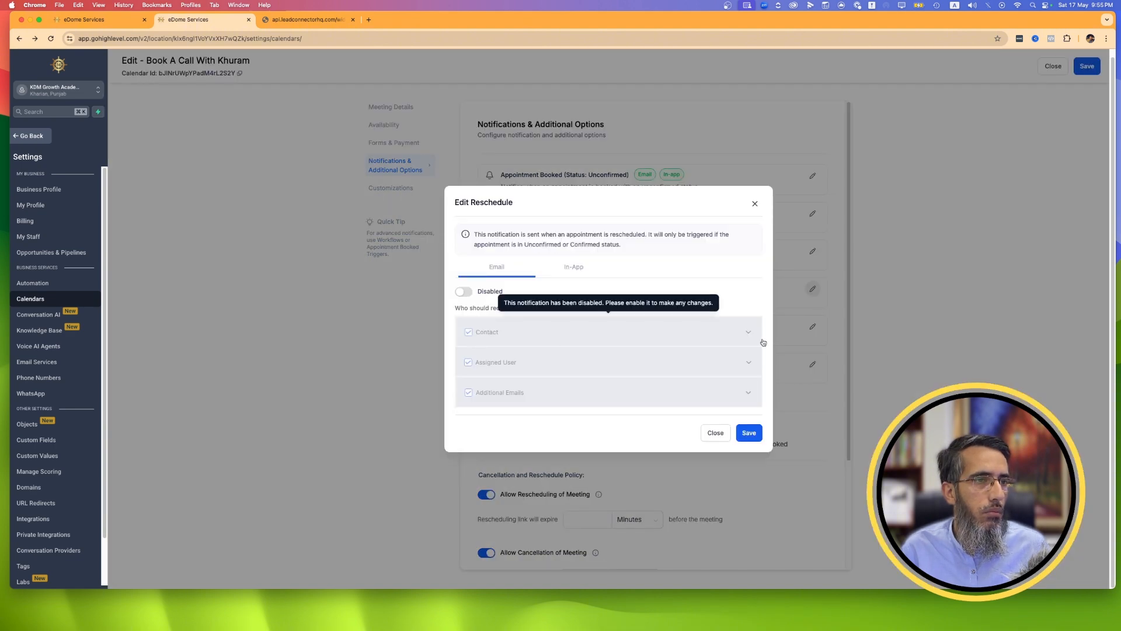
click(461, 293)
click(748, 332)
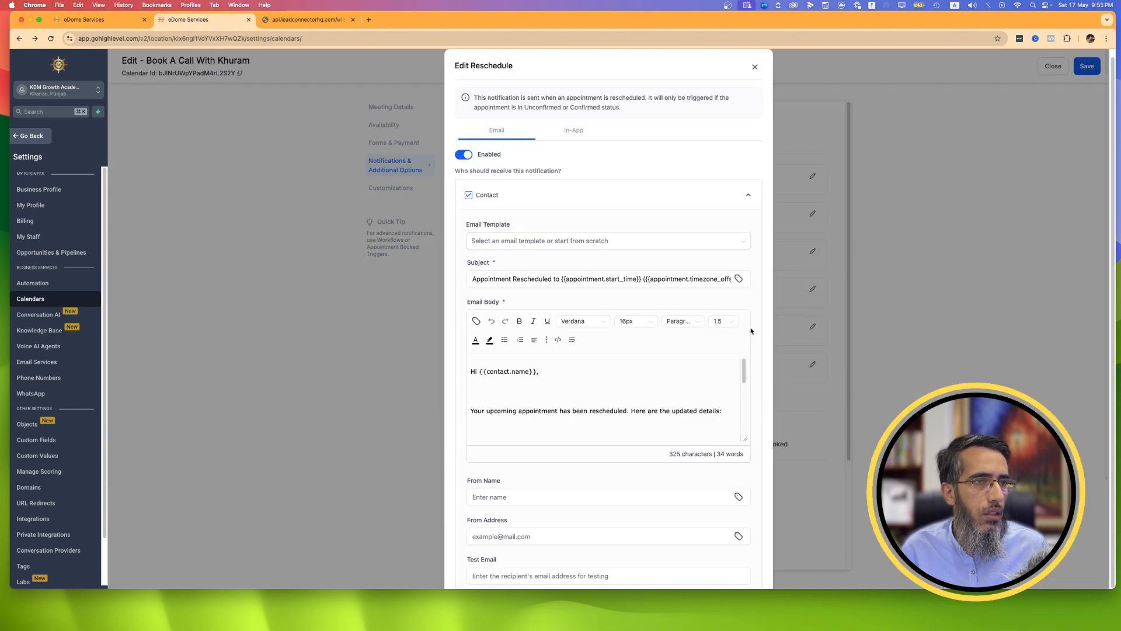
scroll(615, 239, down, 5)
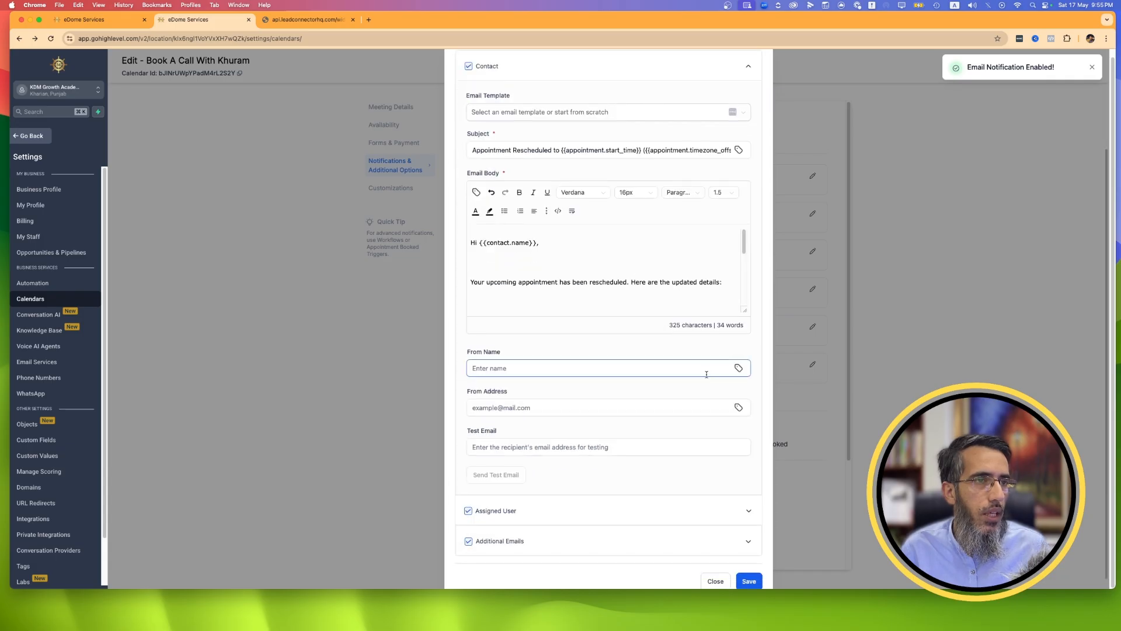
scroll(692, 272, down, 1)
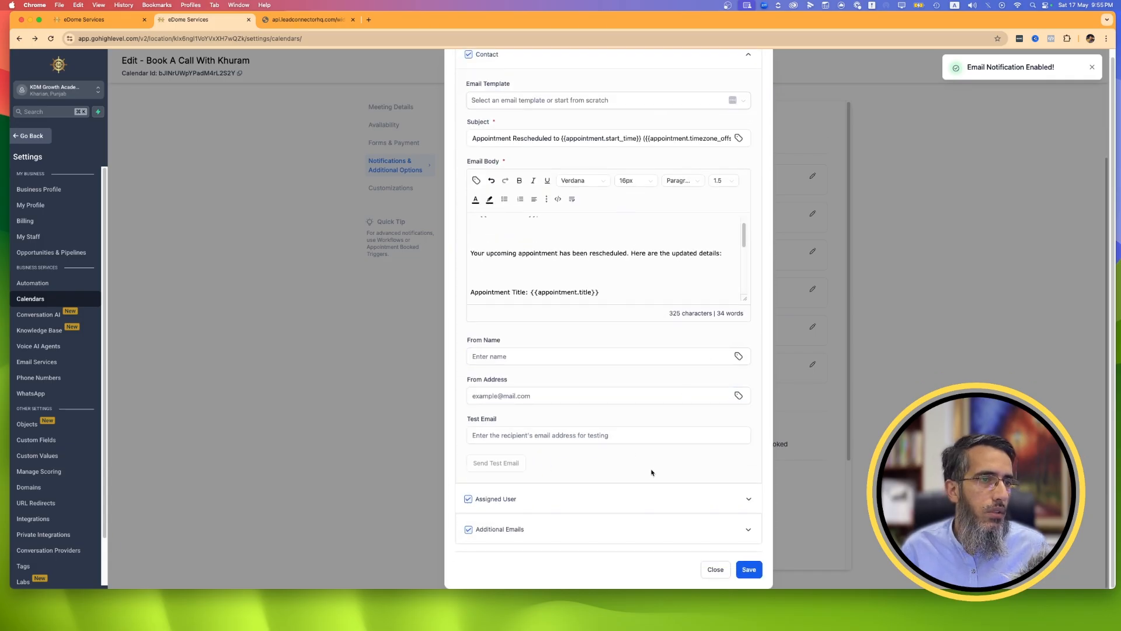
scroll(686, 253, up, 2)
scroll(769, 143, up, 5)
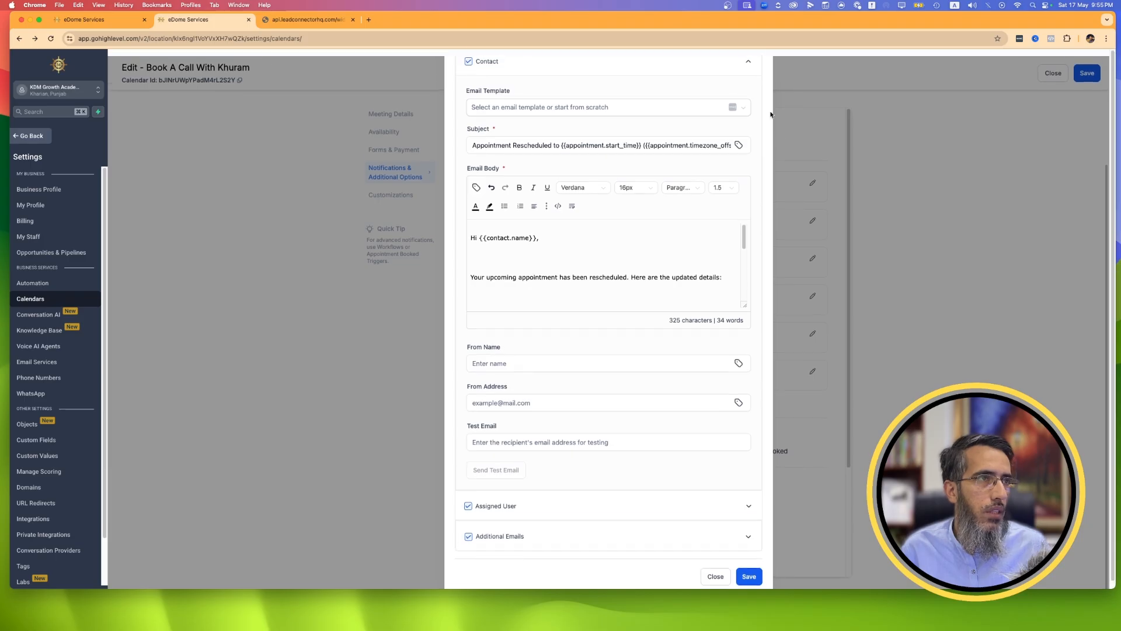
click(755, 74)
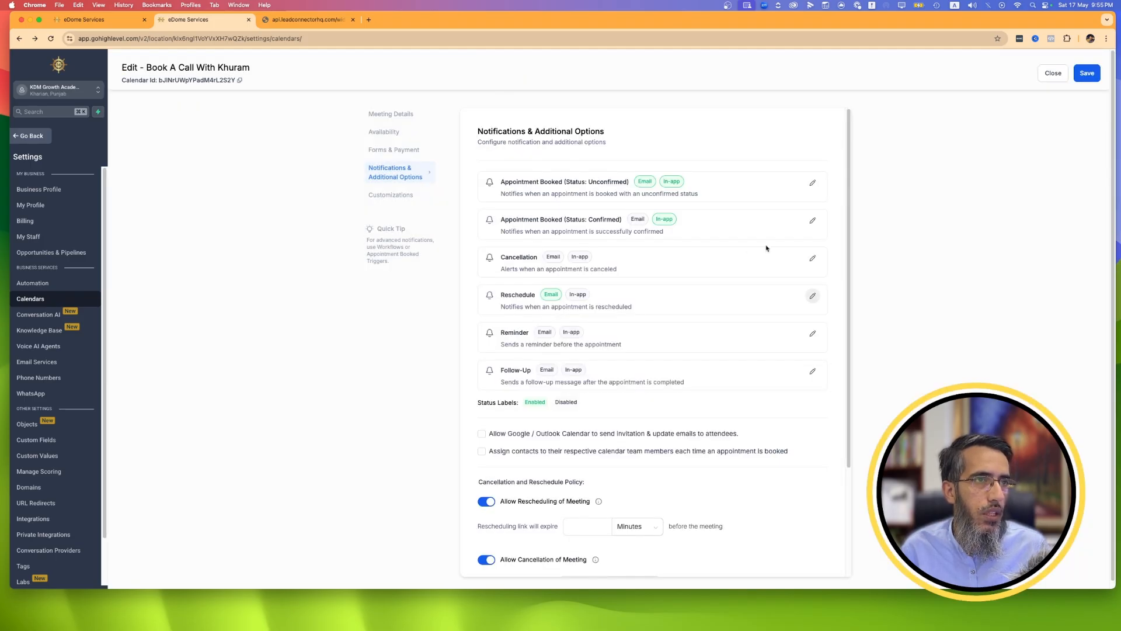
Enable the email notification for Confirmed bookings with the contact as a recipient, review its template and save the calendar.
click(813, 221)
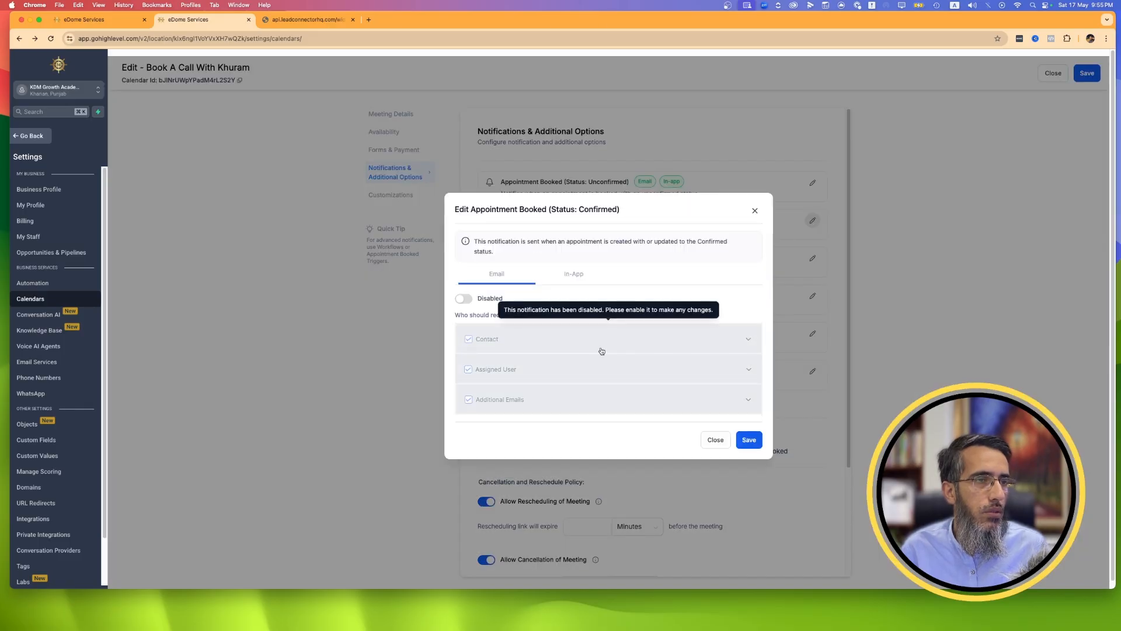
click(464, 299)
click(490, 341)
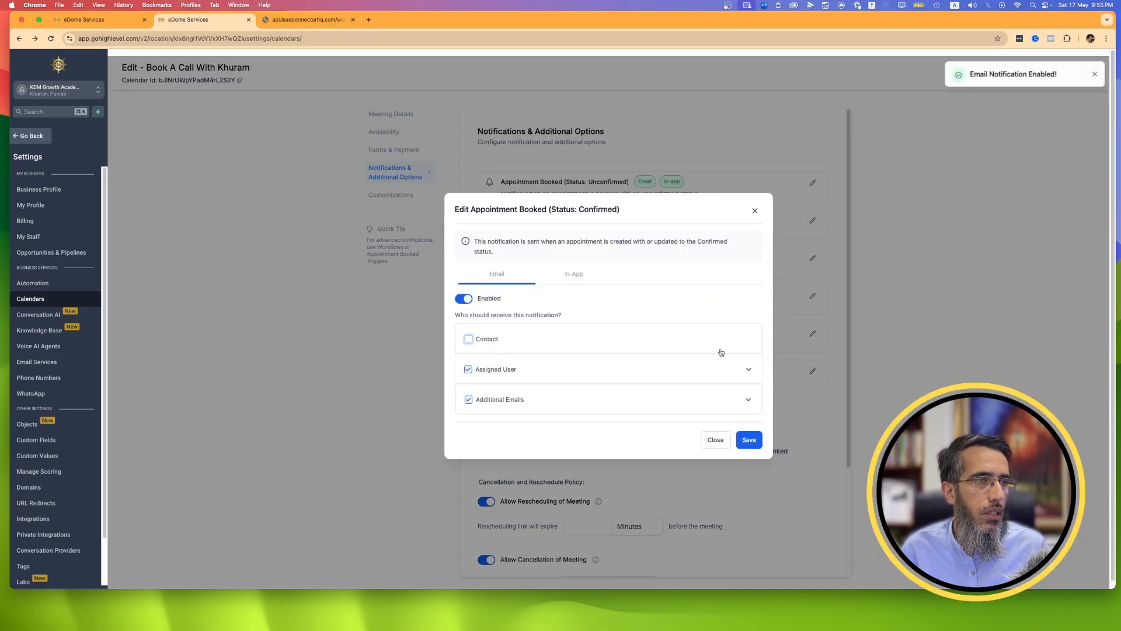
click(490, 341)
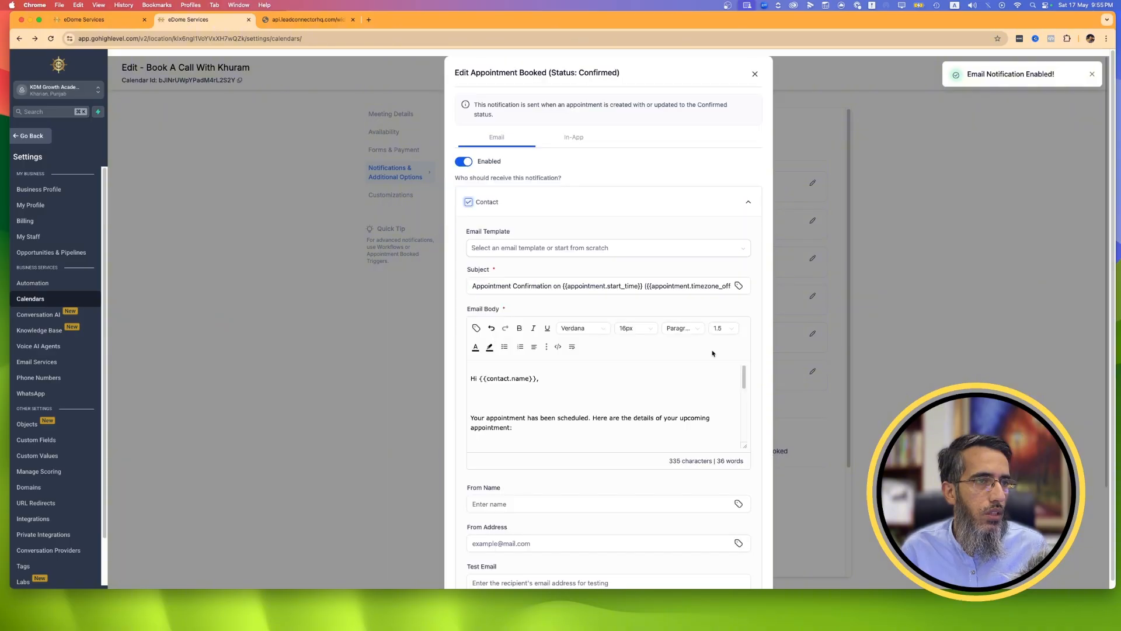
scroll(737, 365, down, 5)
scroll(747, 475, down, 3)
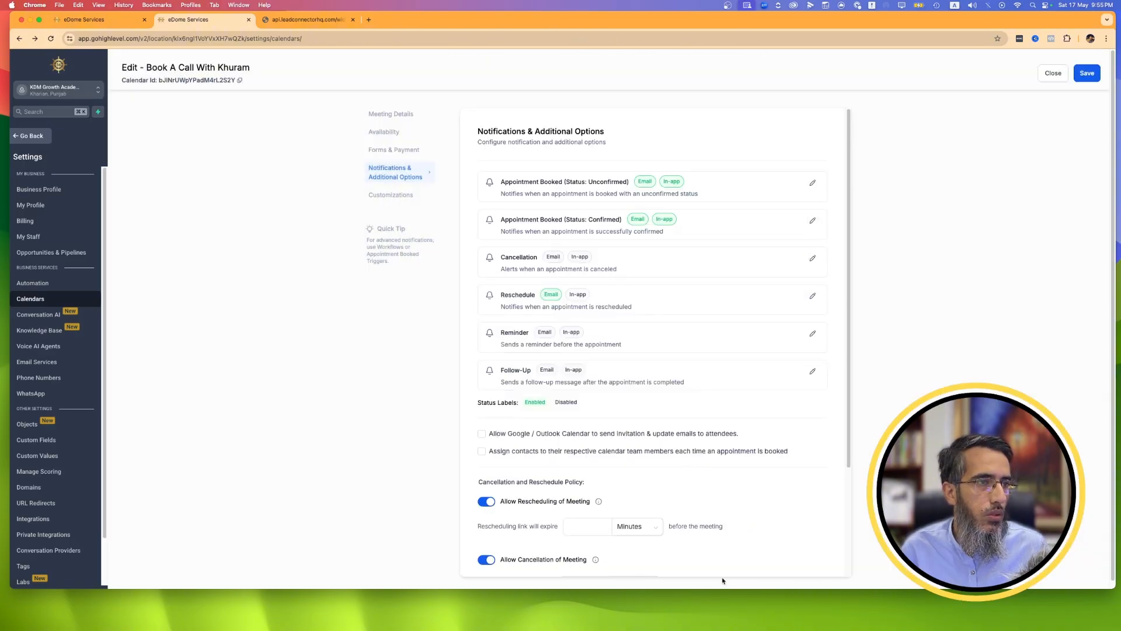
click(727, 578)
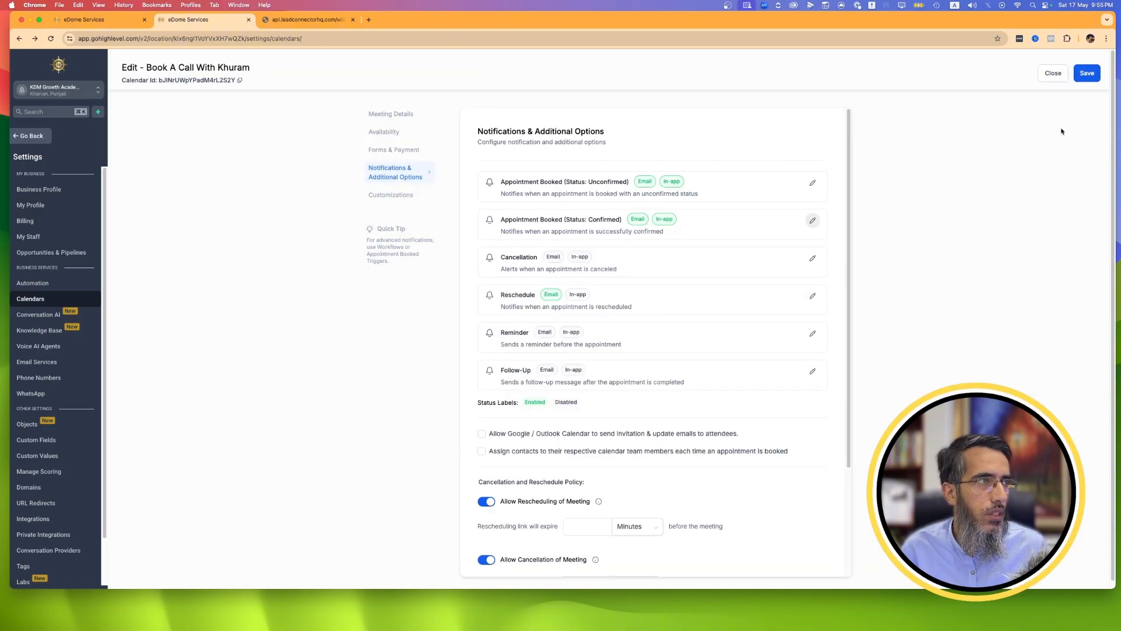
click(1090, 76)
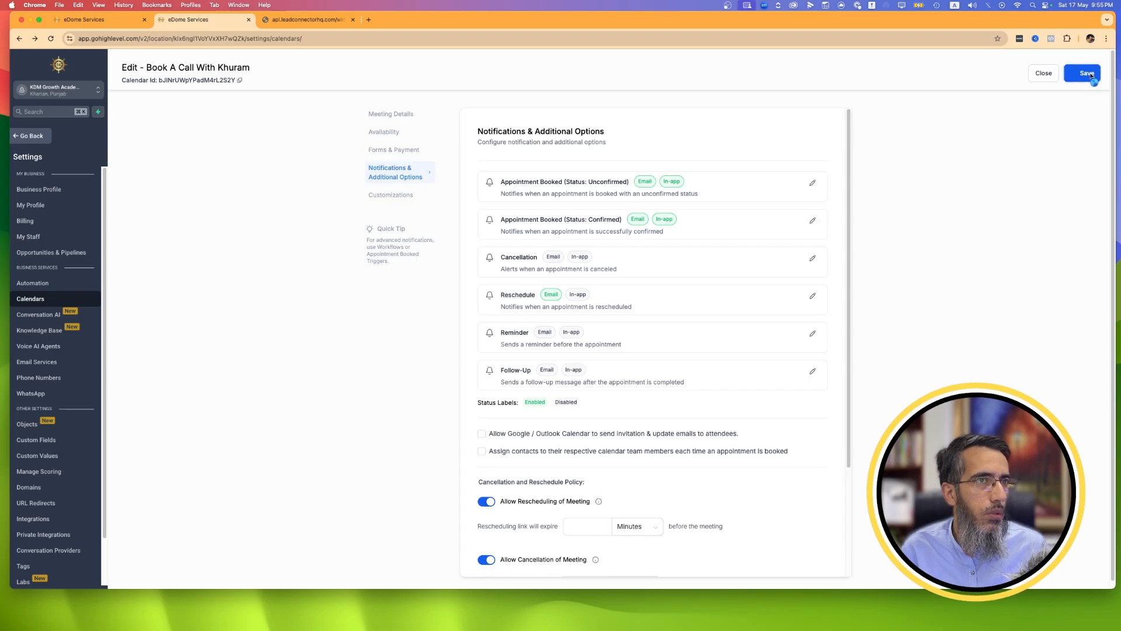
Review the calendar's customizations, comparing the Classic widget style with Neo and keeping Neo.
click(402, 198)
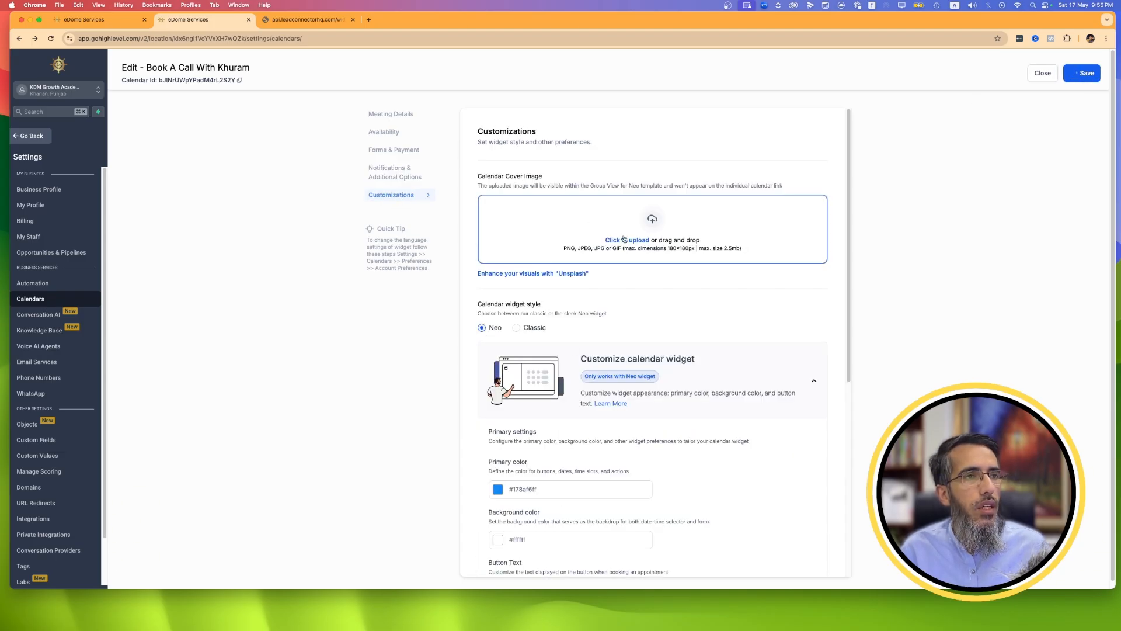
scroll(641, 282, down, 3)
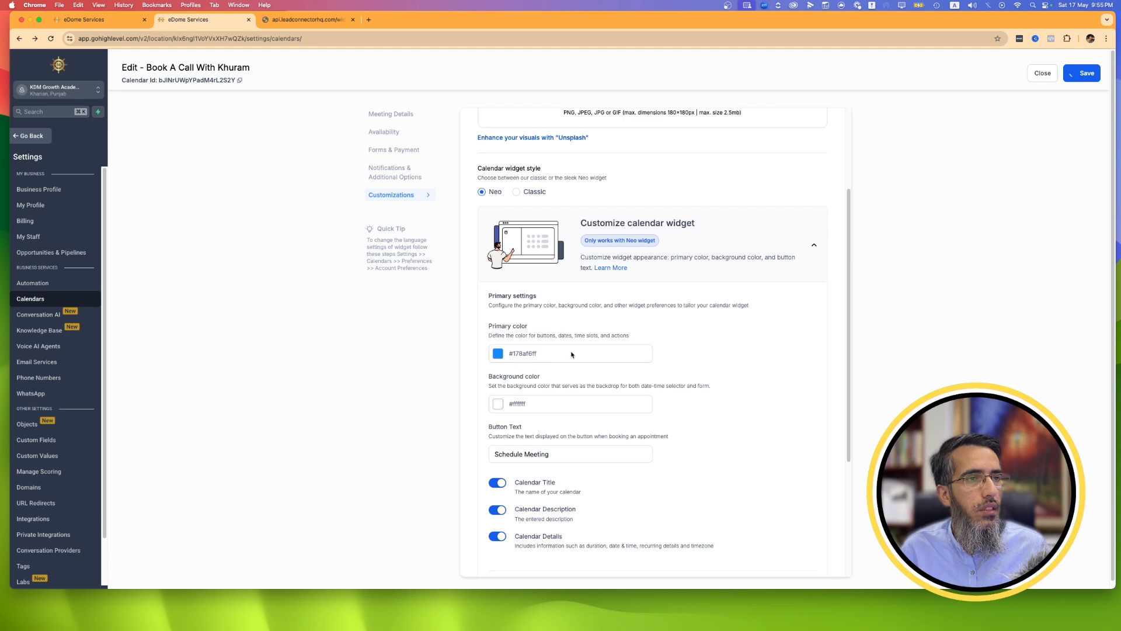
click(516, 195)
click(487, 193)
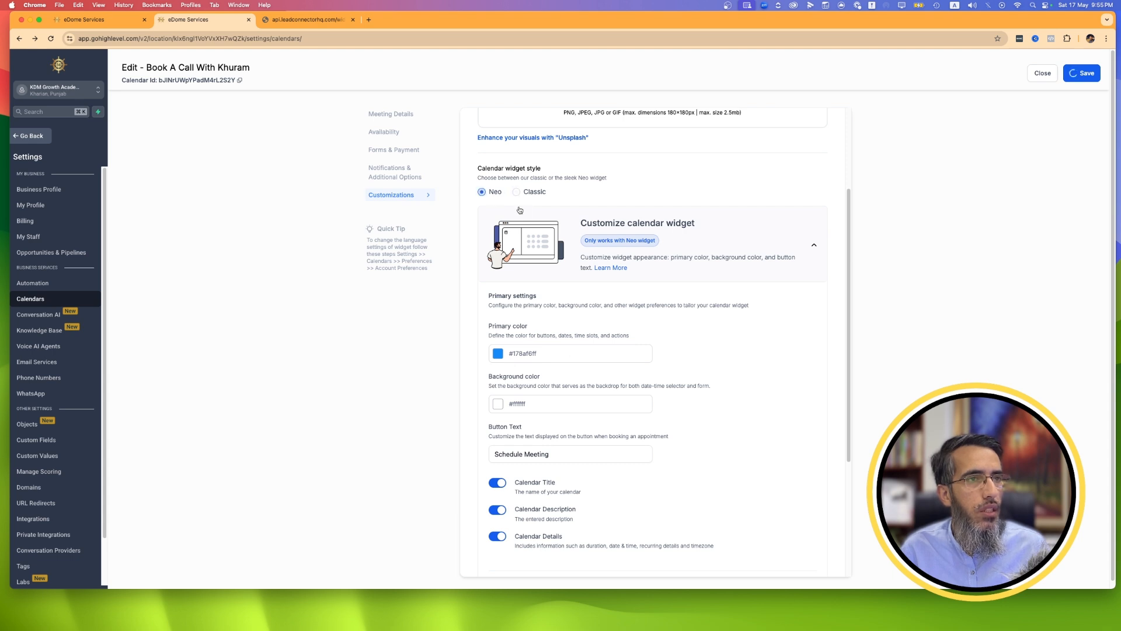
Try to hide the calendar title, description and details on the widget and change its primary color to a dark shade.
click(497, 482)
click(498, 510)
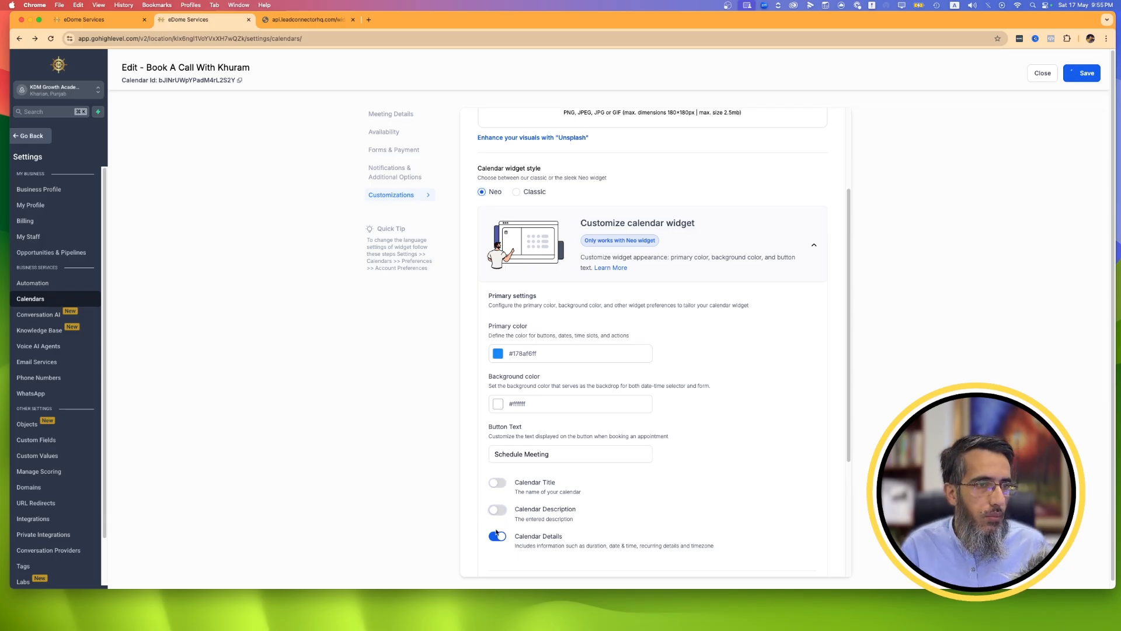
click(497, 536)
click(498, 353)
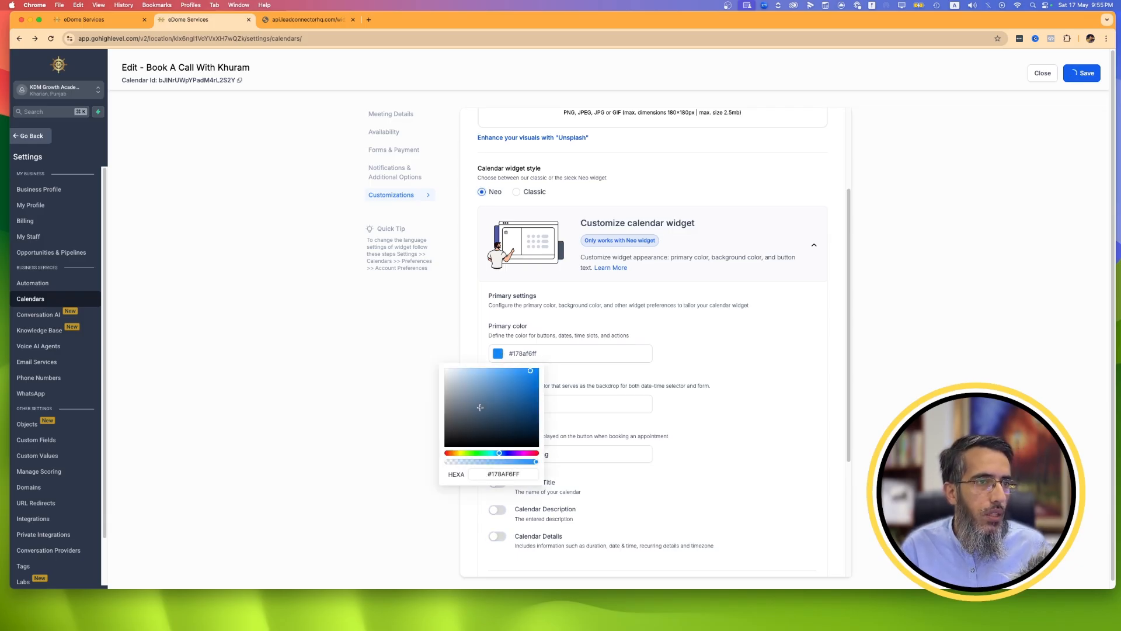
click(461, 443)
click(940, 182)
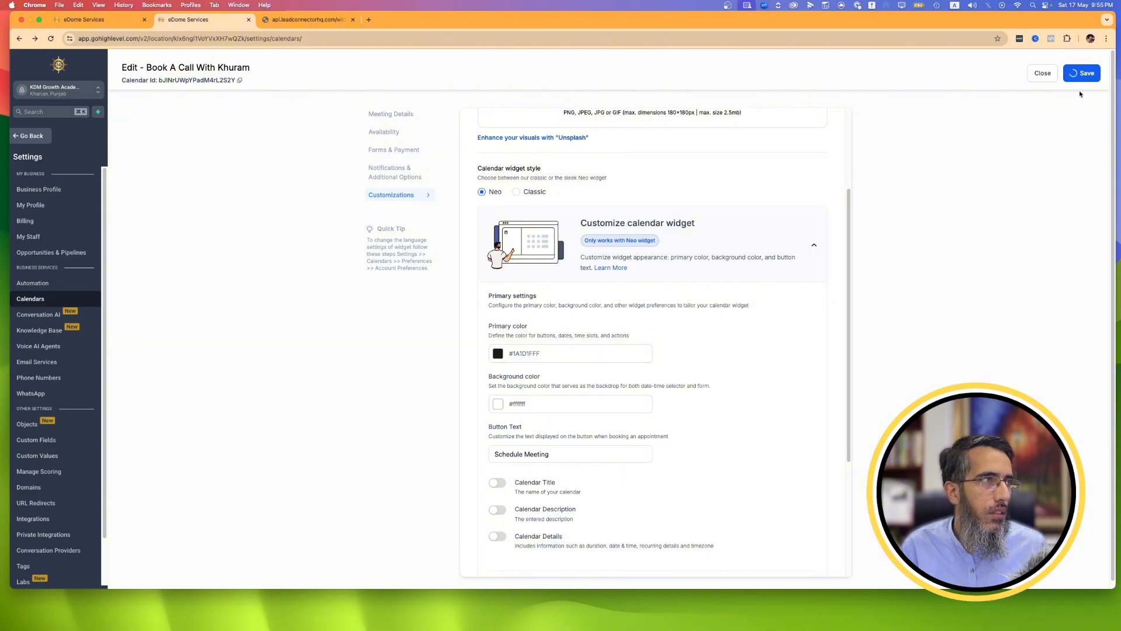
Reload the public booking page to check the calendar's saved settings, and return to the calendar settings.
click(318, 20)
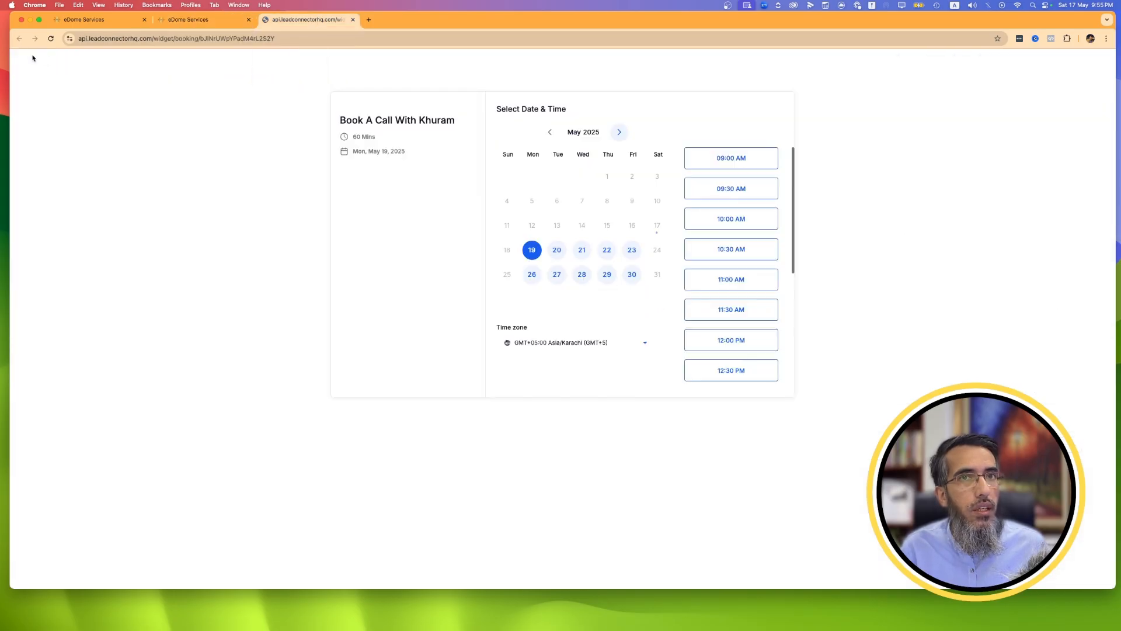
click(51, 38)
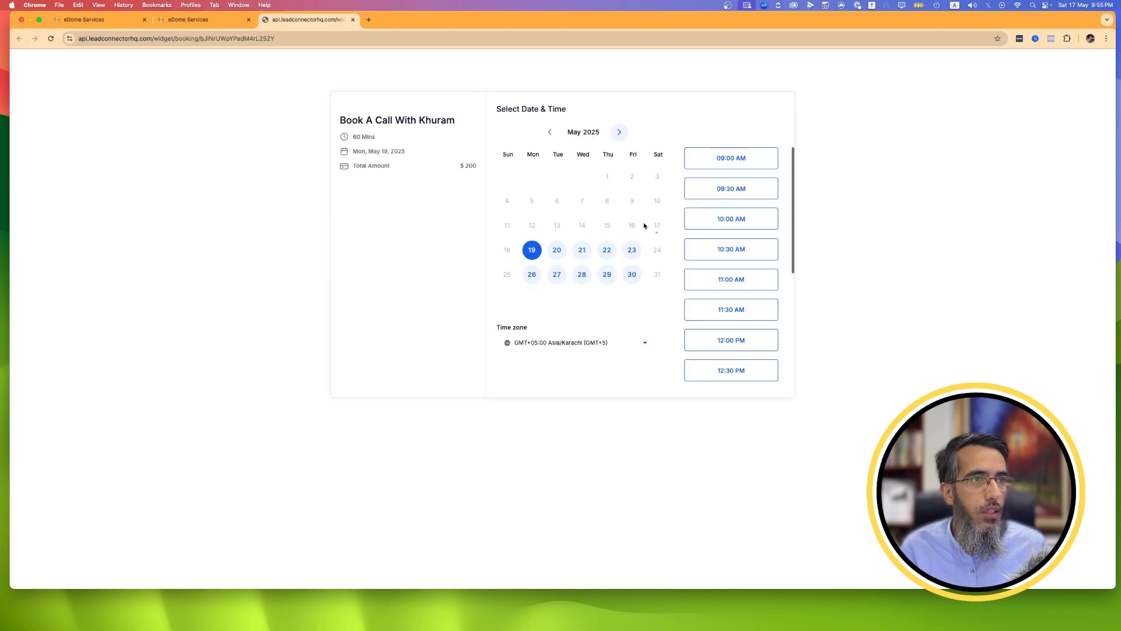
click(178, 21)
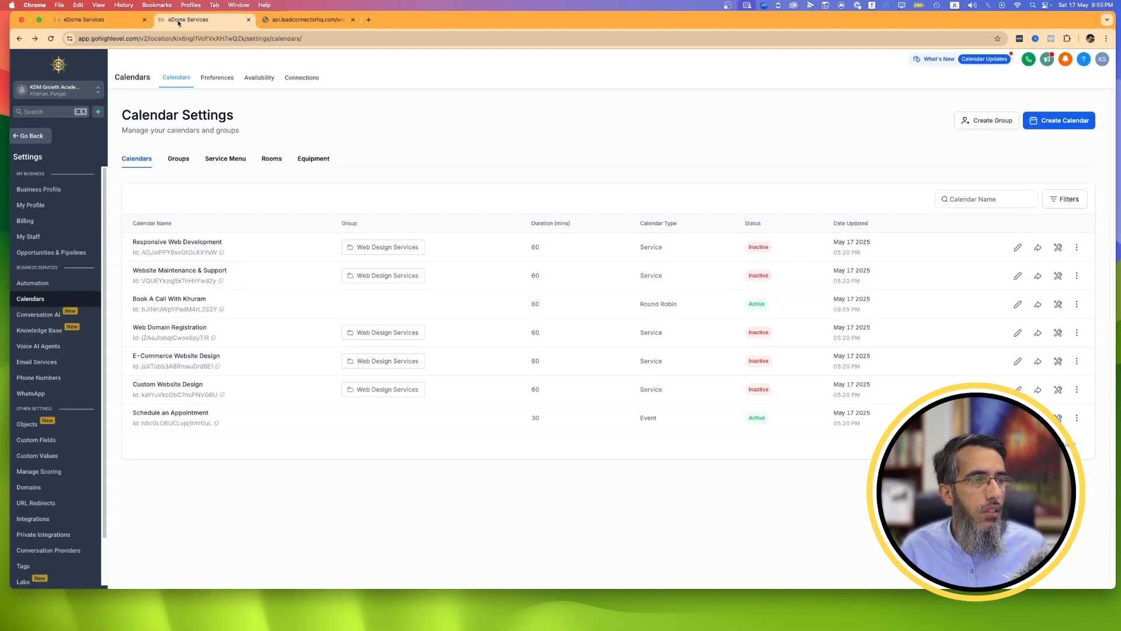
Review the existing calendar groups against the group assignments in the calendar list.
click(174, 162)
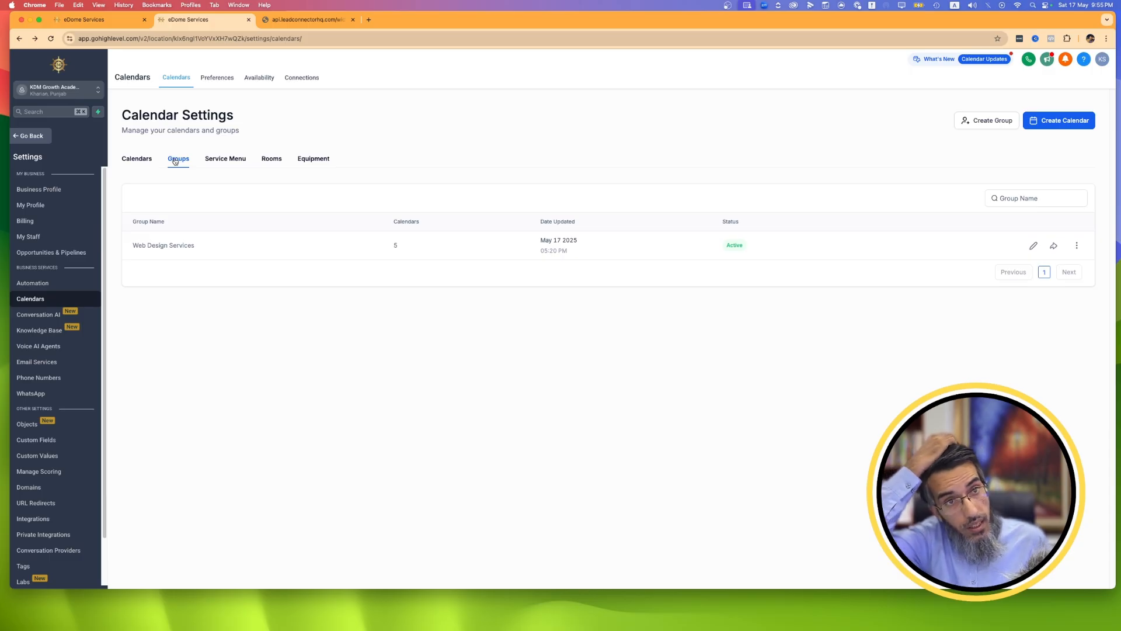
click(138, 158)
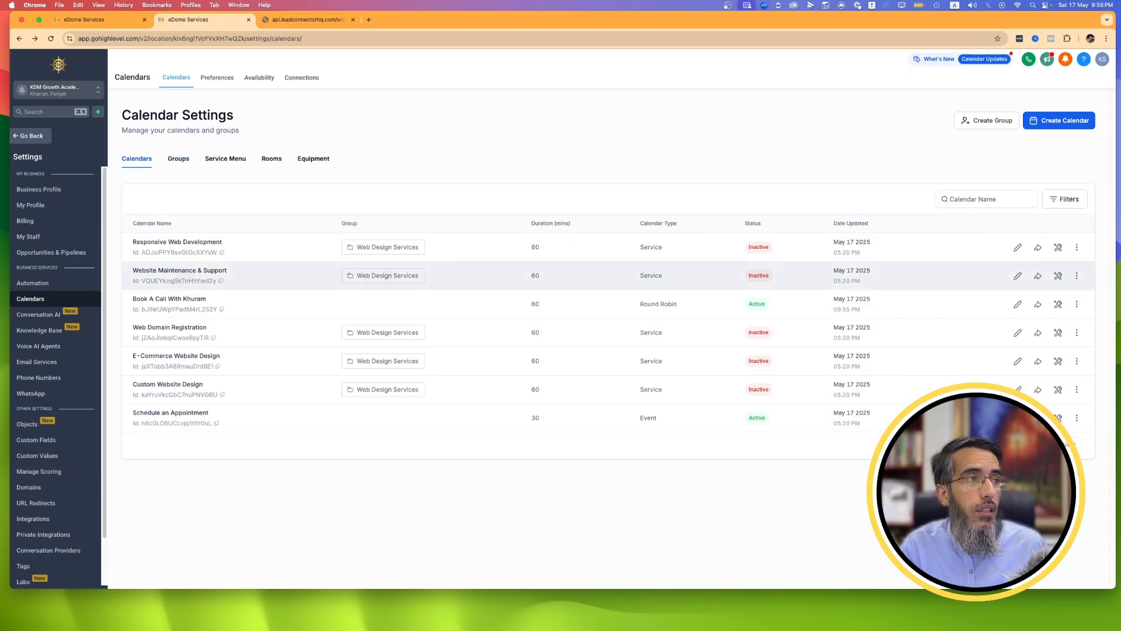
click(181, 162)
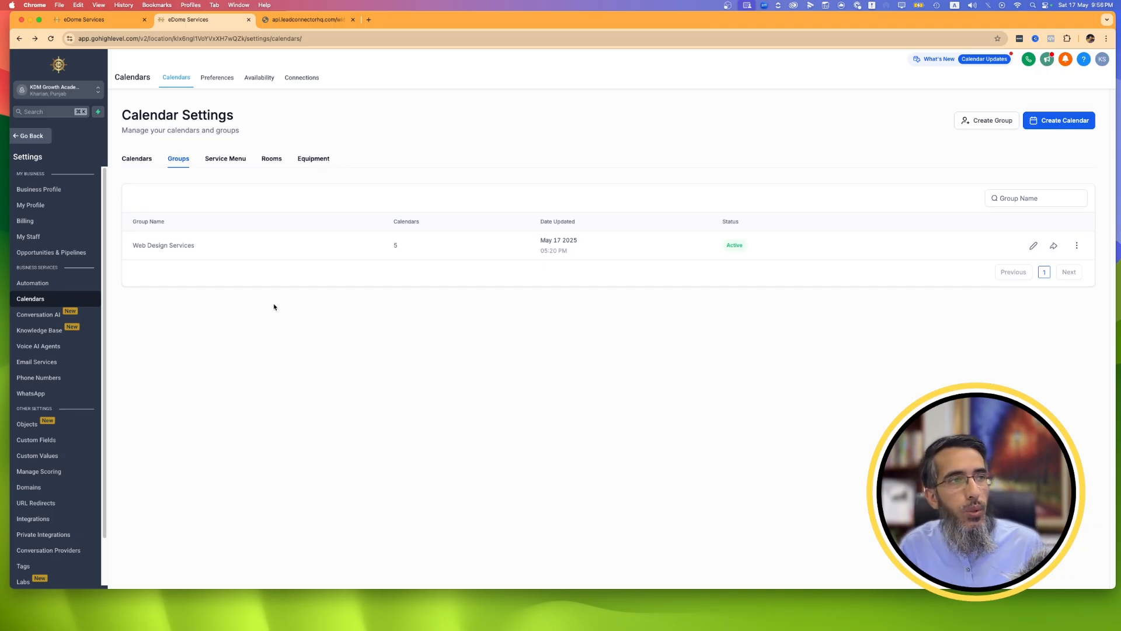
Create a calendar group named Support with the Neo template and the group URL supporttest1222.
click(998, 120)
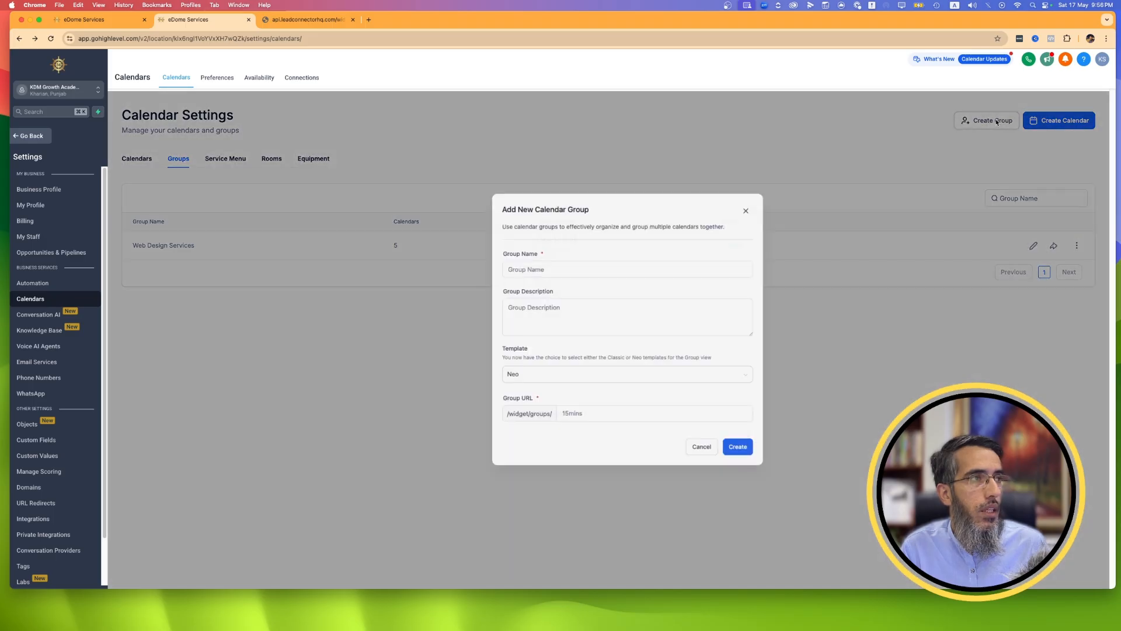
click(539, 275)
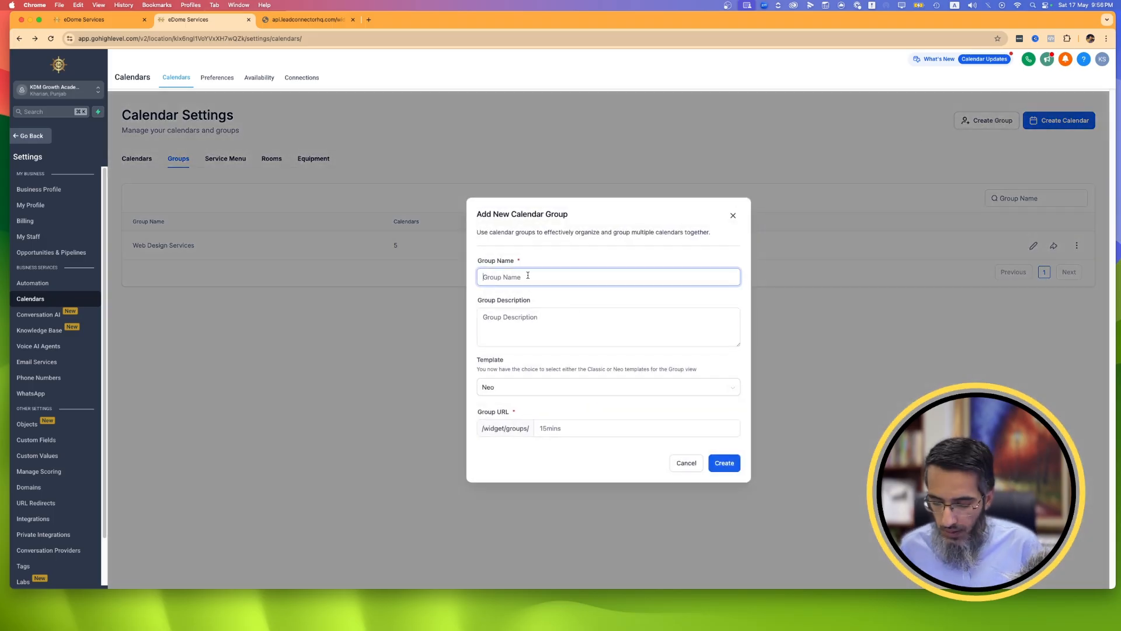
text(Support)
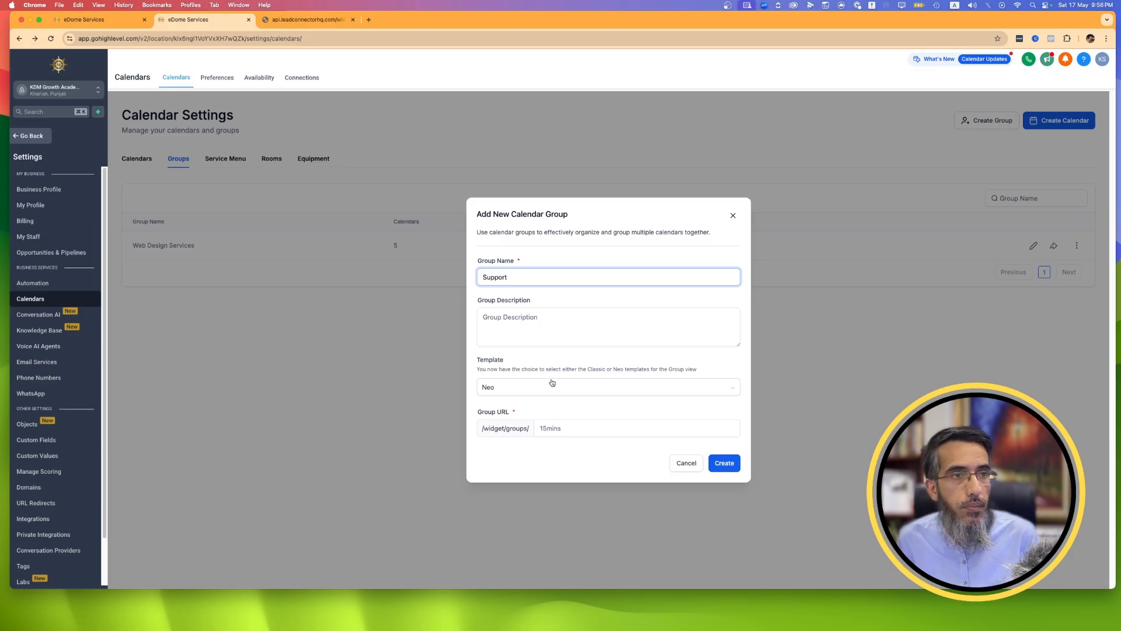
click(552, 387)
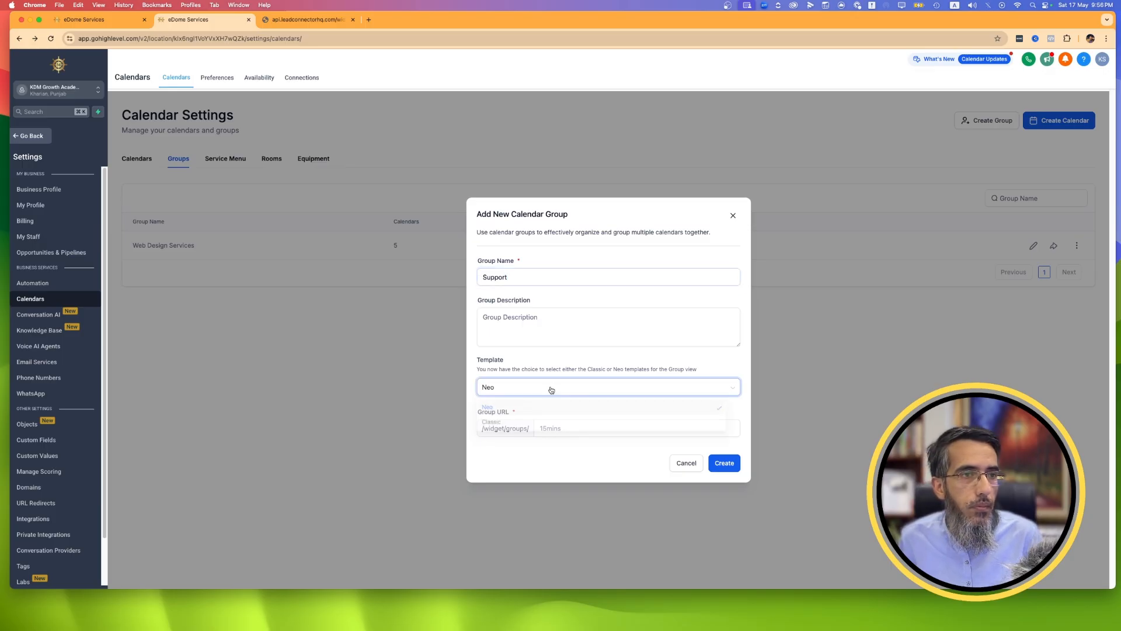
click(601, 446)
click(582, 431)
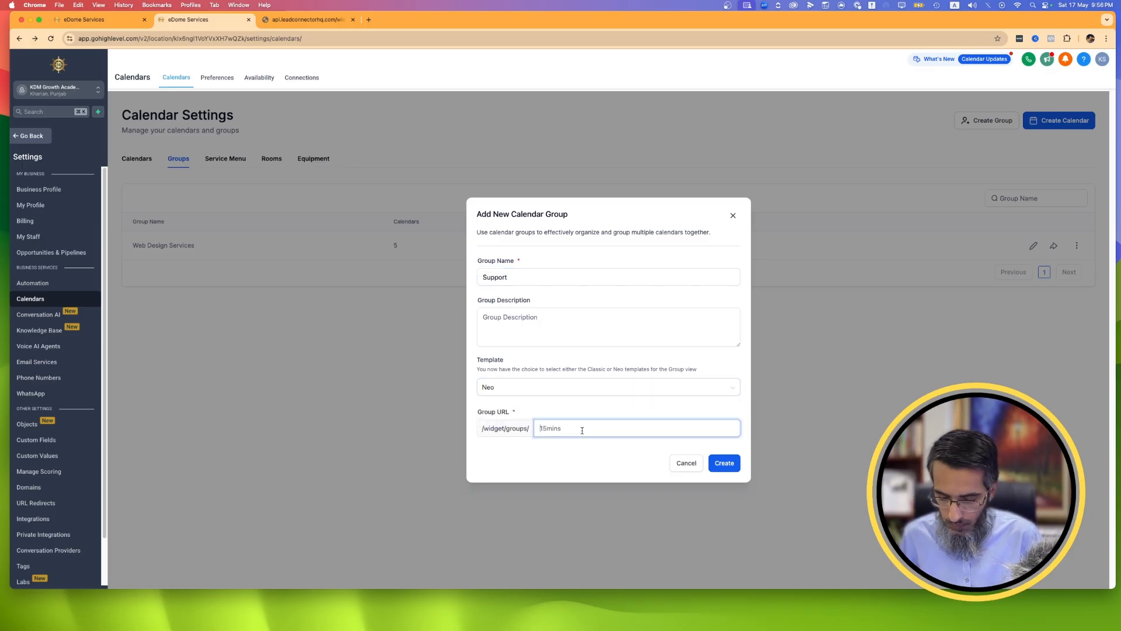
text(supporttest1222)
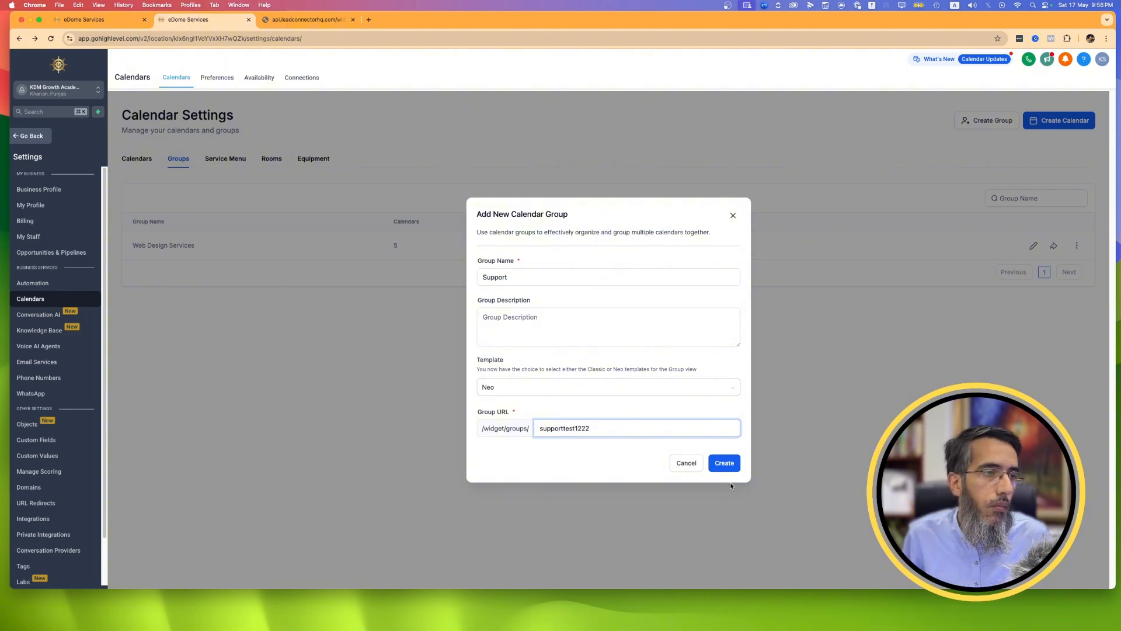
click(725, 463)
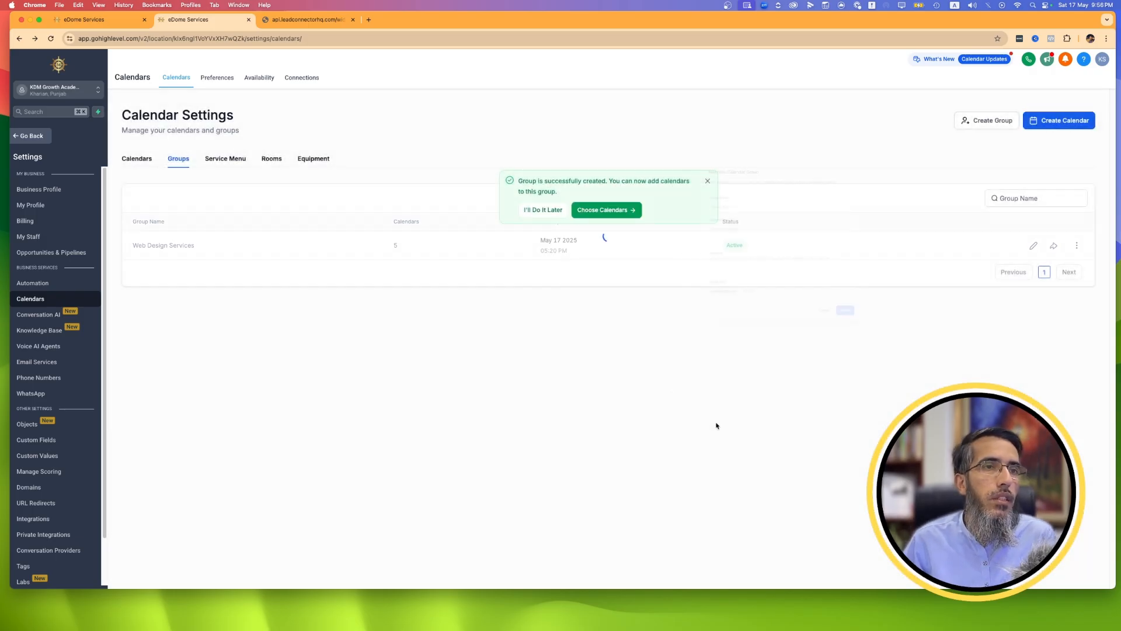
Add the Book A Call and Web Domain Registration calendars to the Support group, allowing the conflicting calendar to be moved.
click(607, 209)
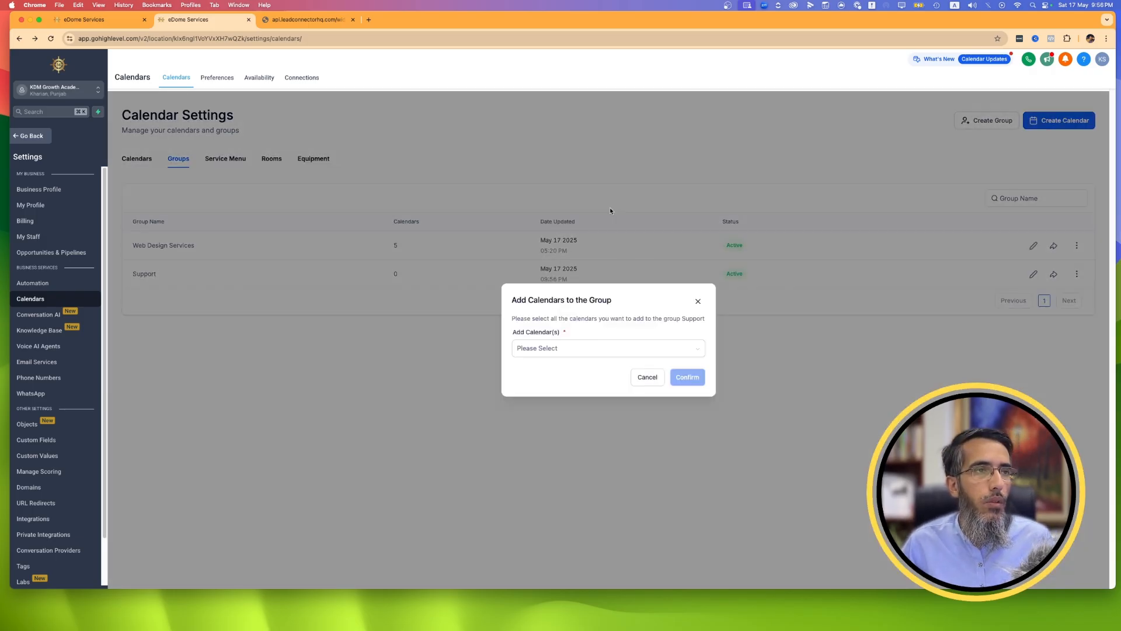
click(607, 354)
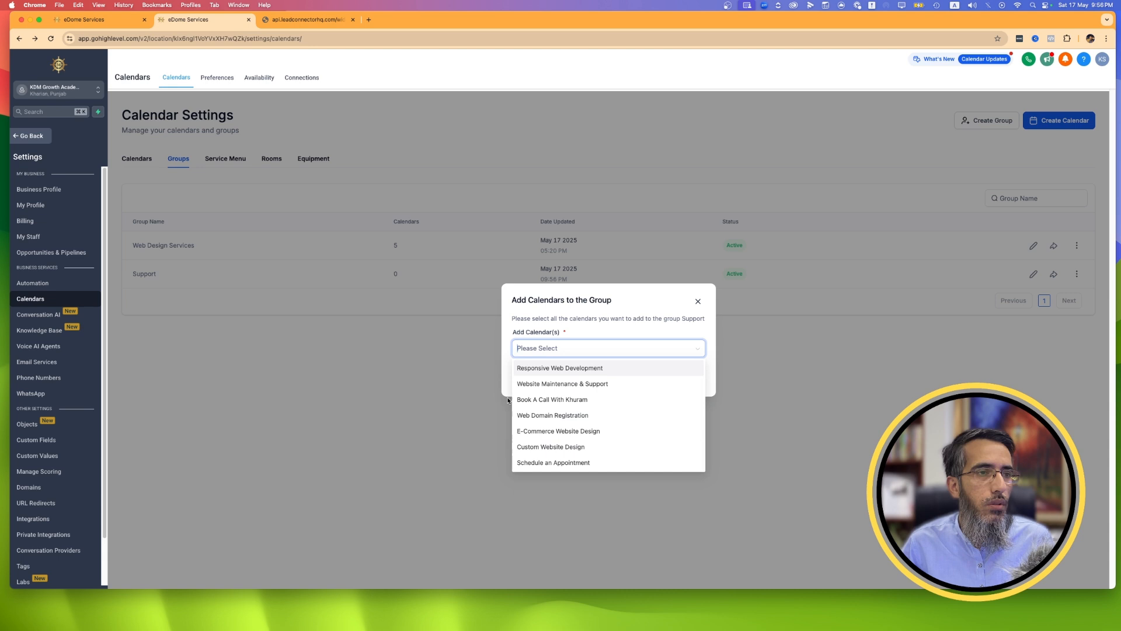
click(543, 402)
click(567, 413)
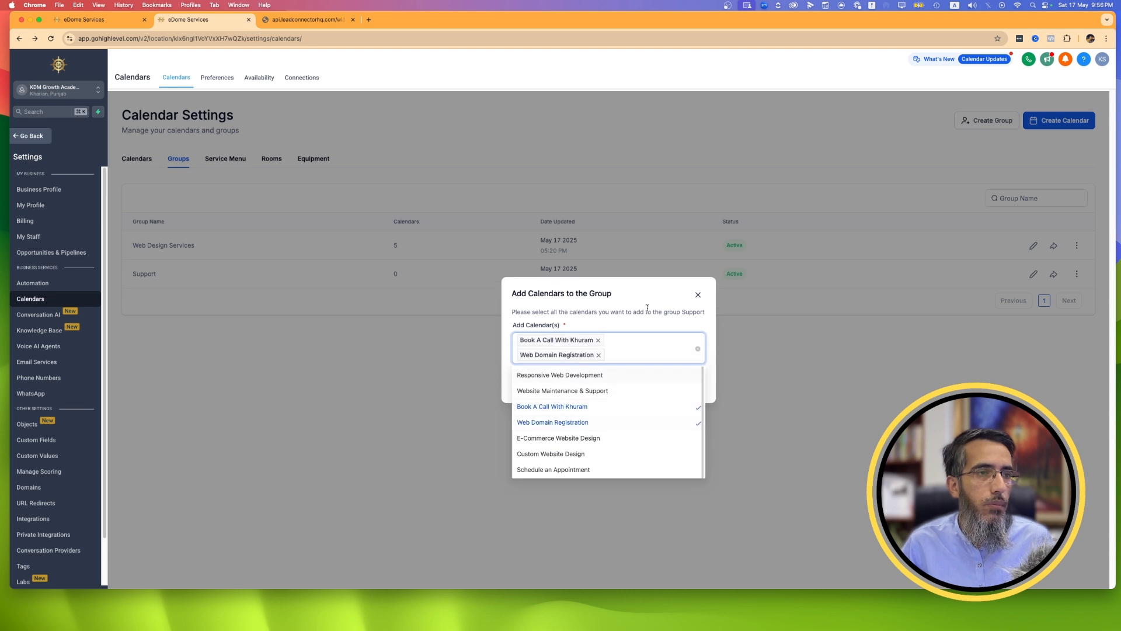
click(684, 383)
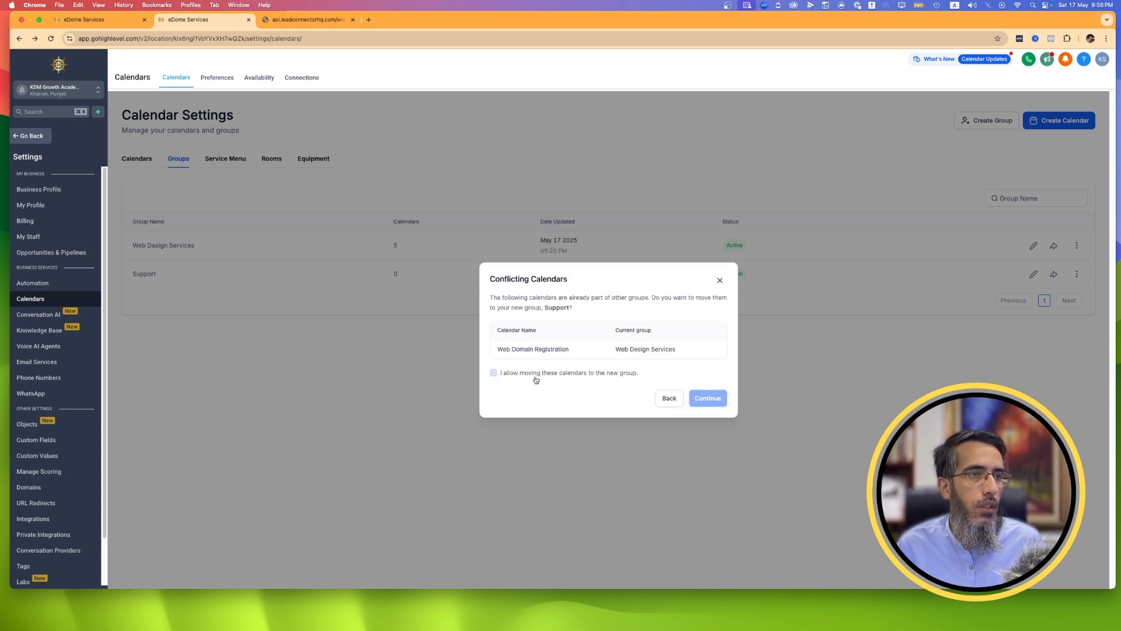
click(494, 372)
click(709, 398)
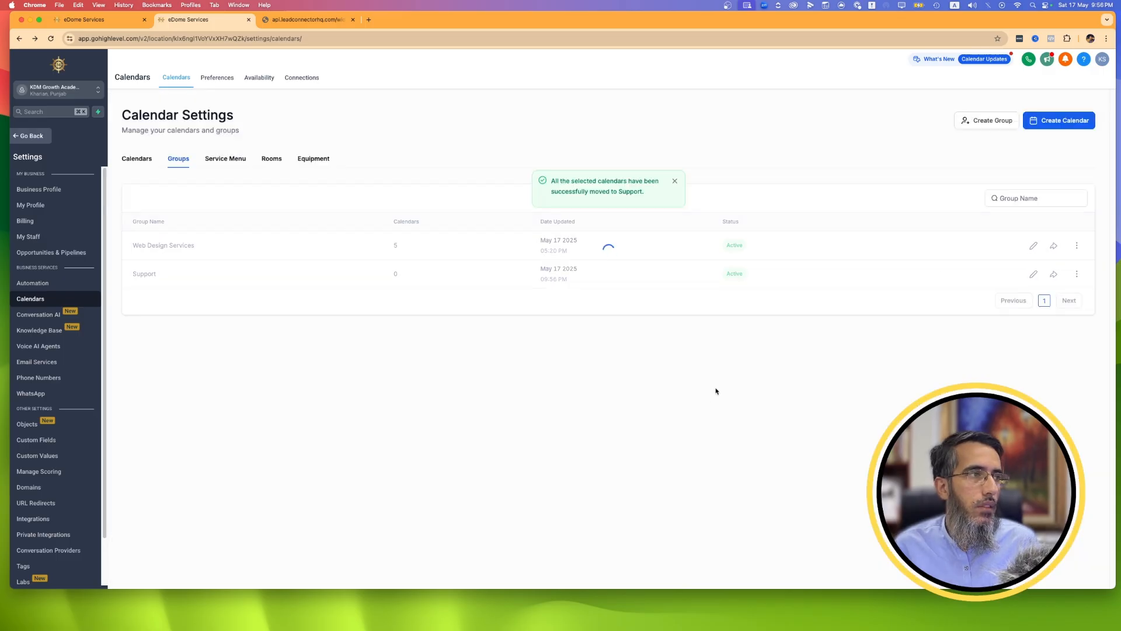
Copy the Web Design Services group's permanent link and open it in a new browser tab.
click(1054, 249)
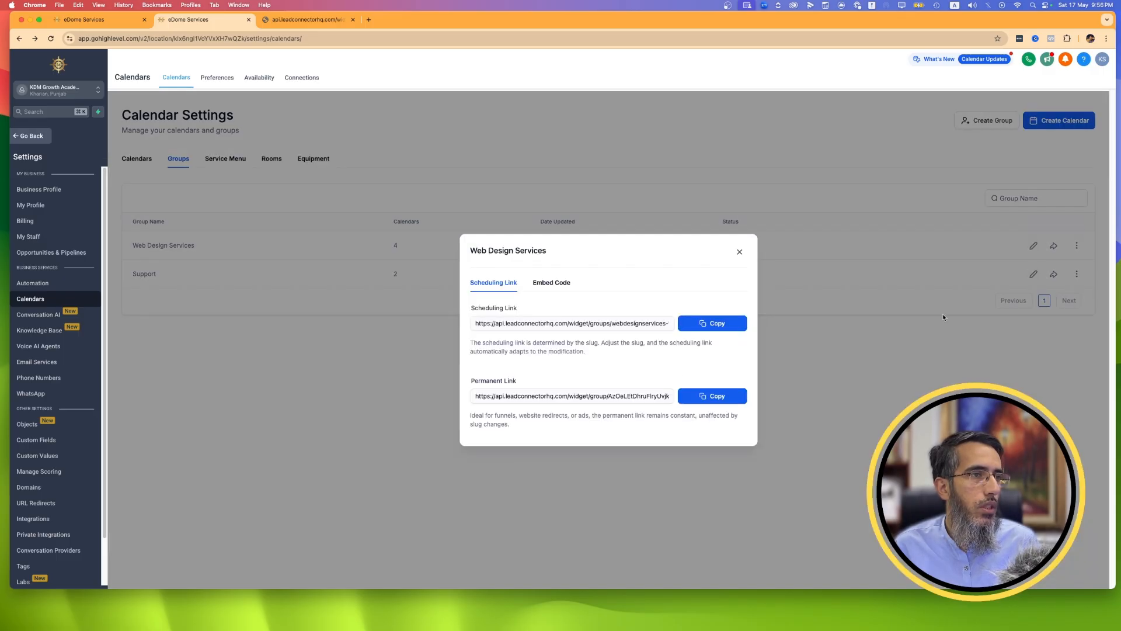
click(710, 397)
key(super+t)
right_click(358, 34)
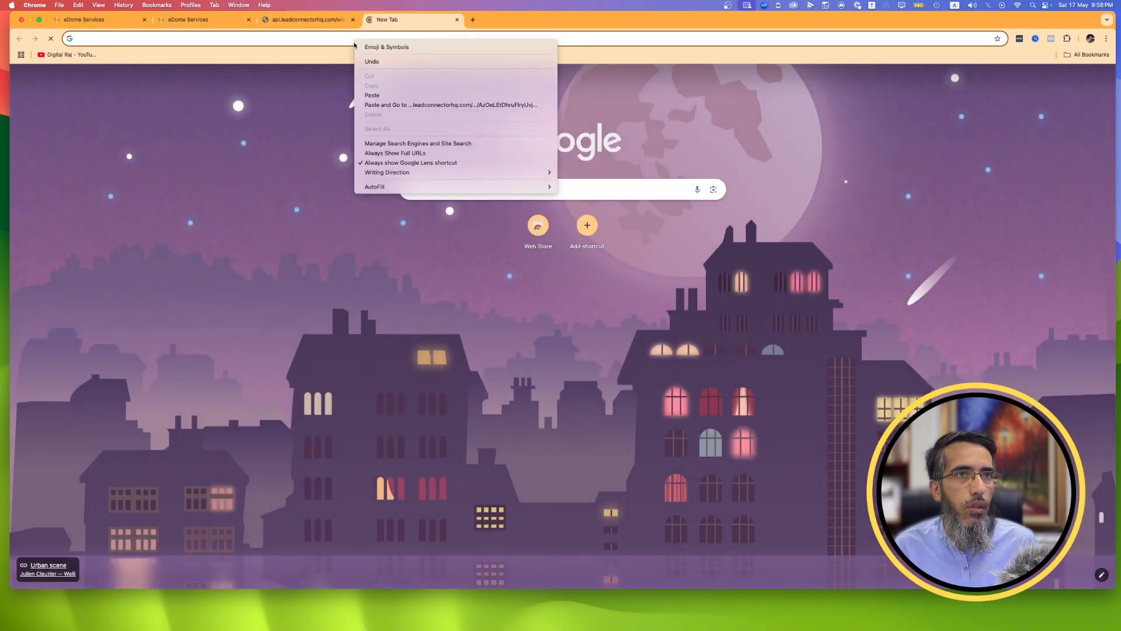
click(406, 105)
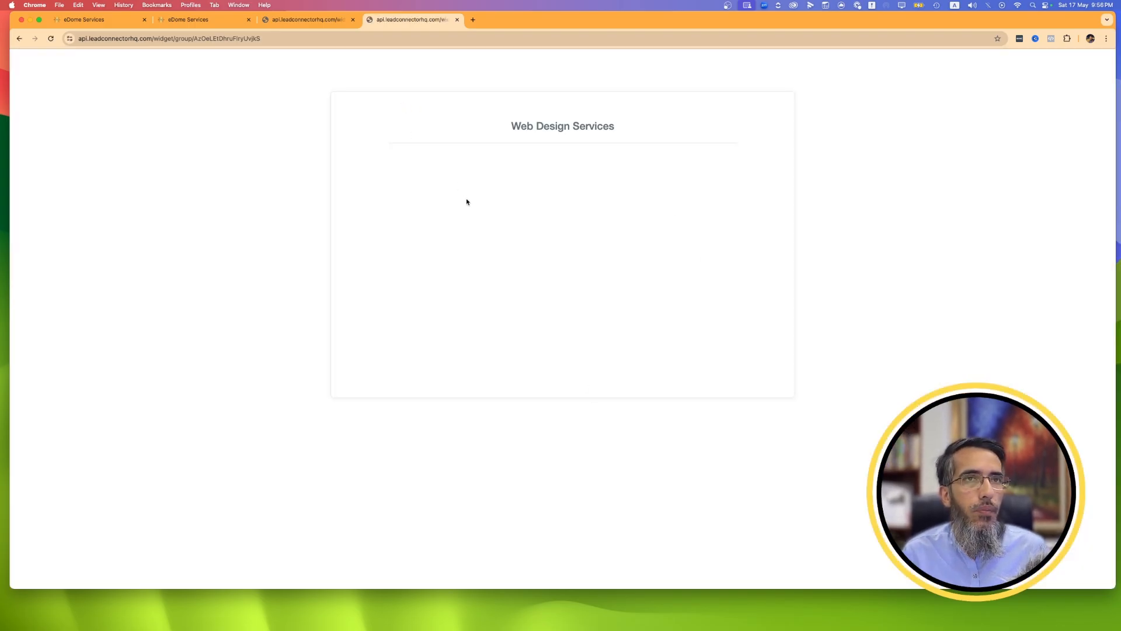
Compare the group page with the single-calendar booking page, and return to the calendar list in the settings.
click(296, 21)
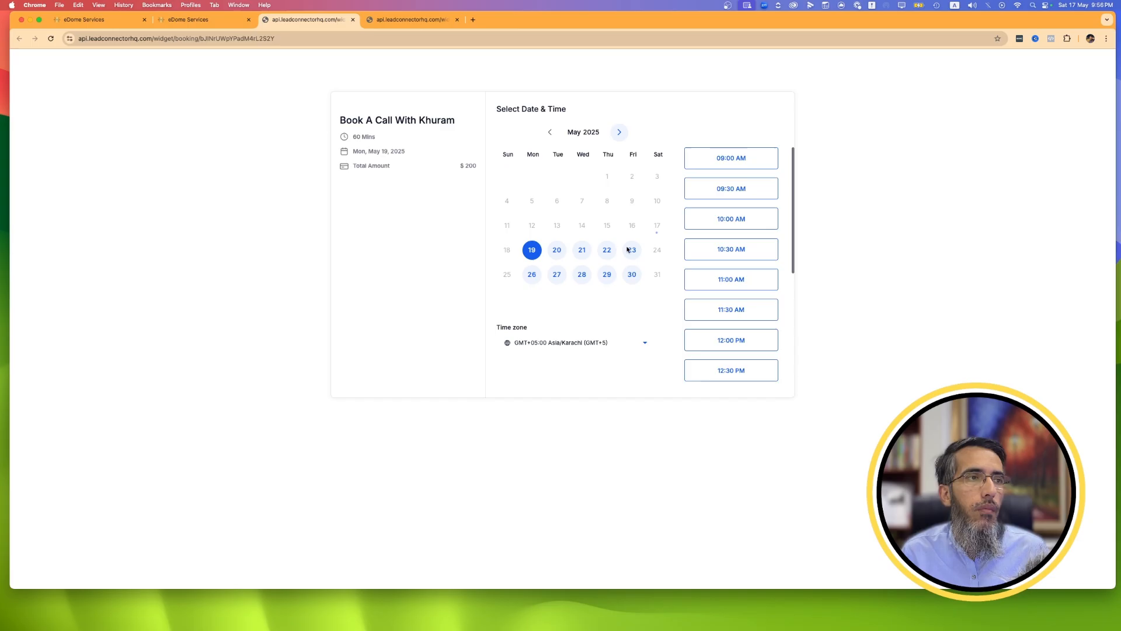
click(400, 21)
click(309, 23)
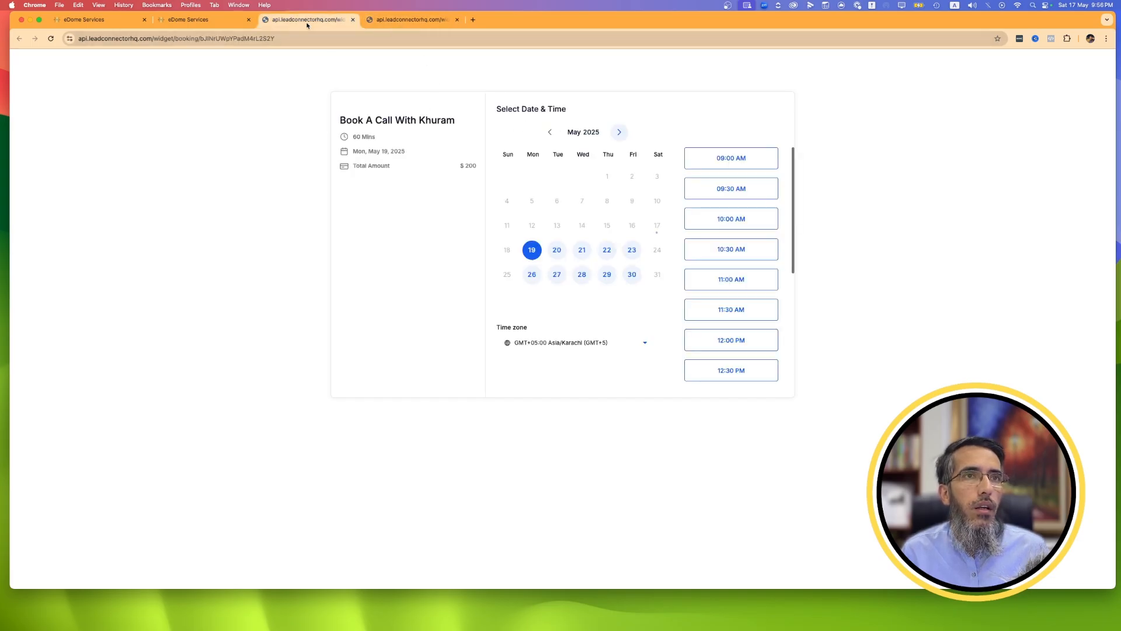
click(225, 19)
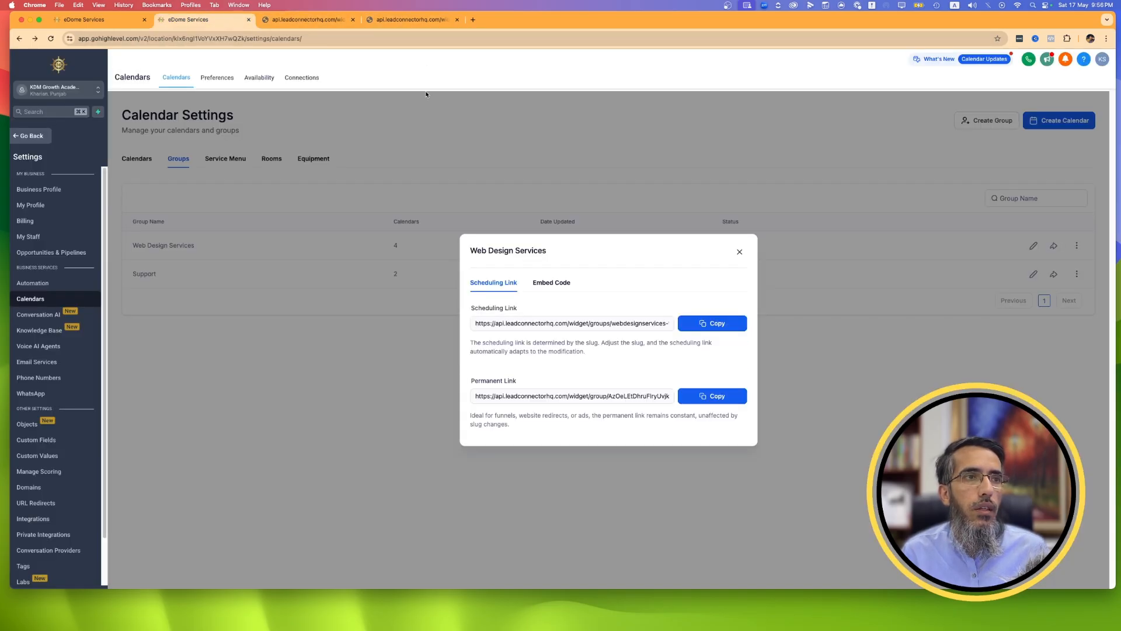
click(740, 252)
click(134, 158)
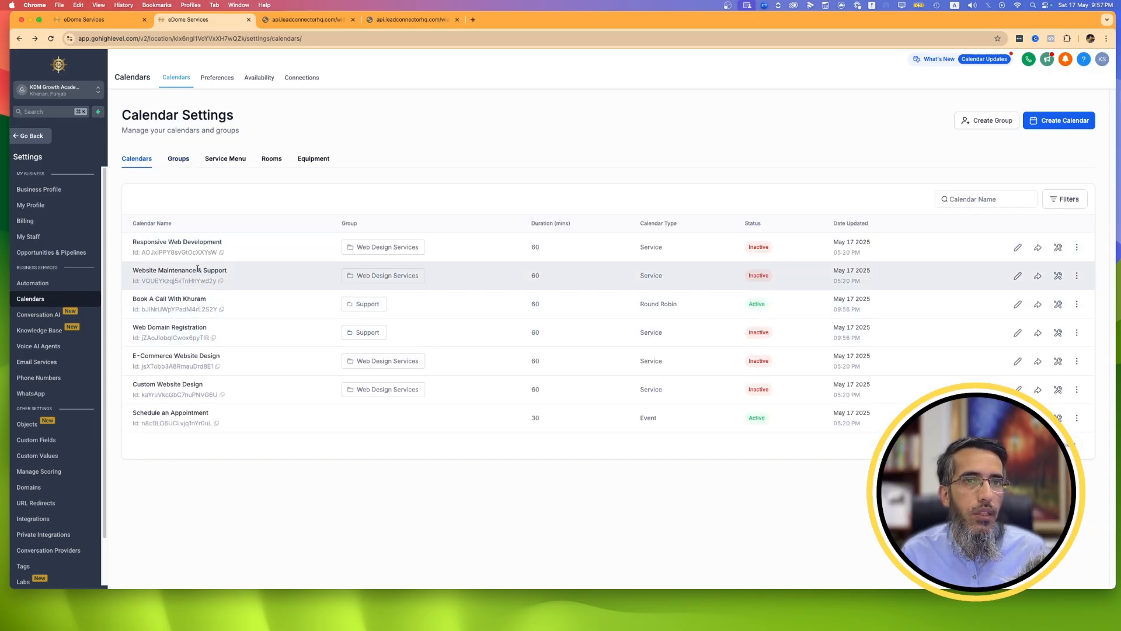
Activate the Website Maintenance & Support, Responsive Web Development and Web Domain Registration calendars.
click(1077, 276)
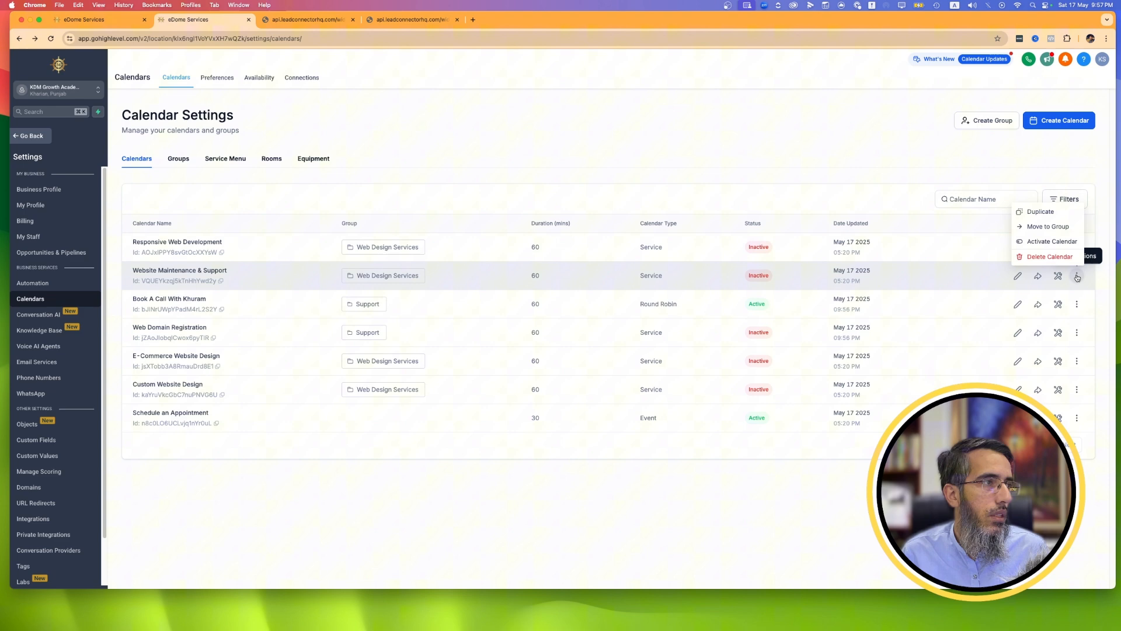
click(1066, 242)
key(Return)
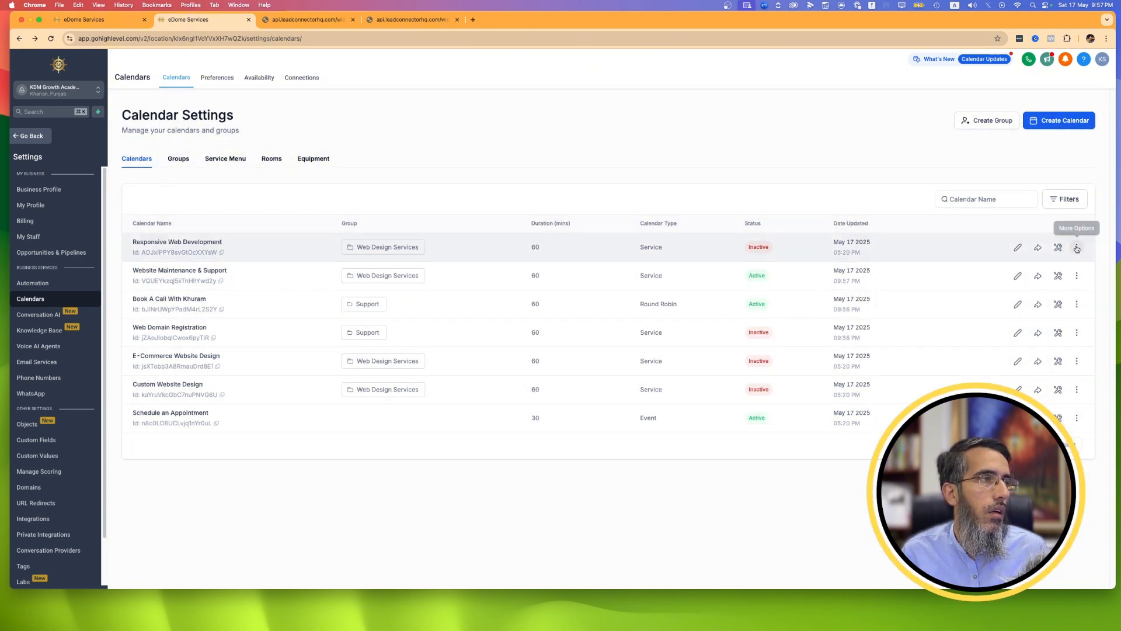
click(1077, 247)
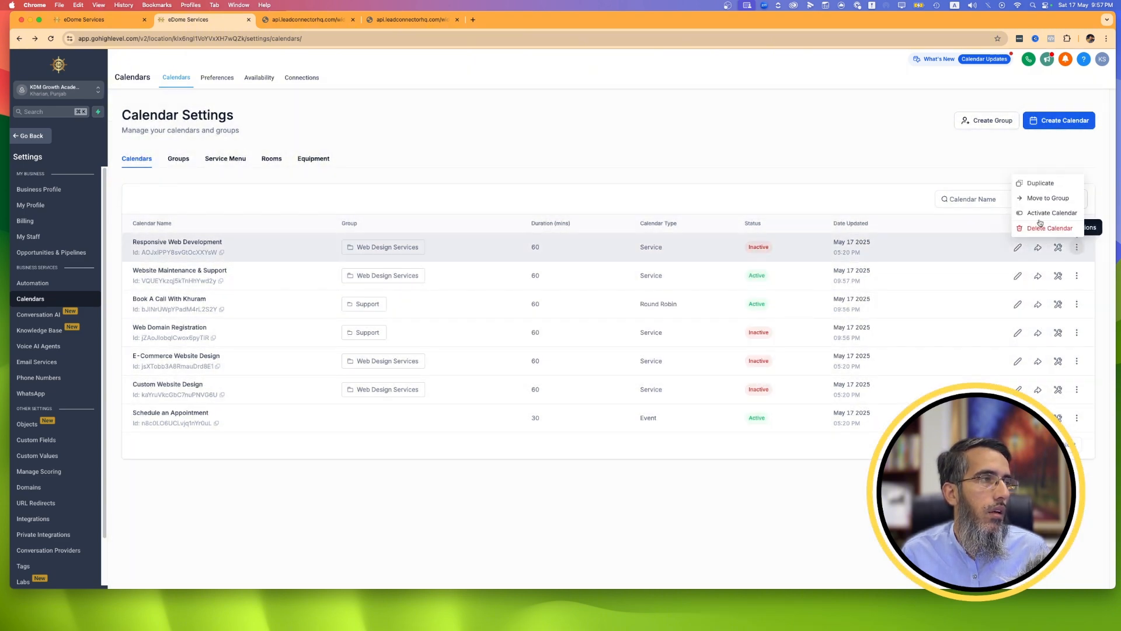
click(1035, 212)
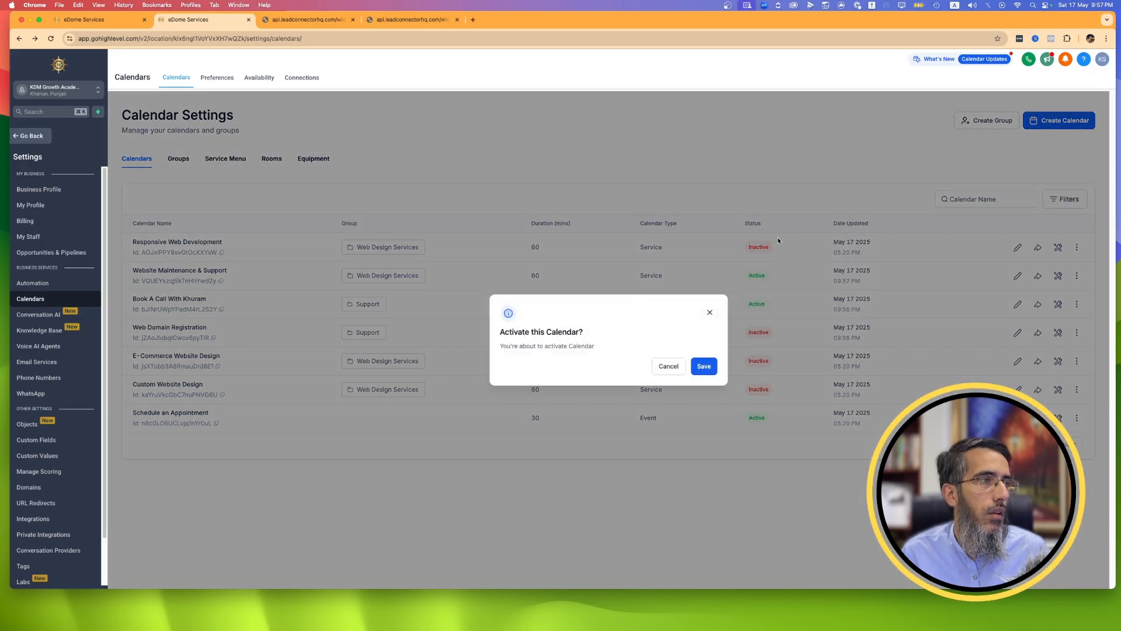
click(703, 365)
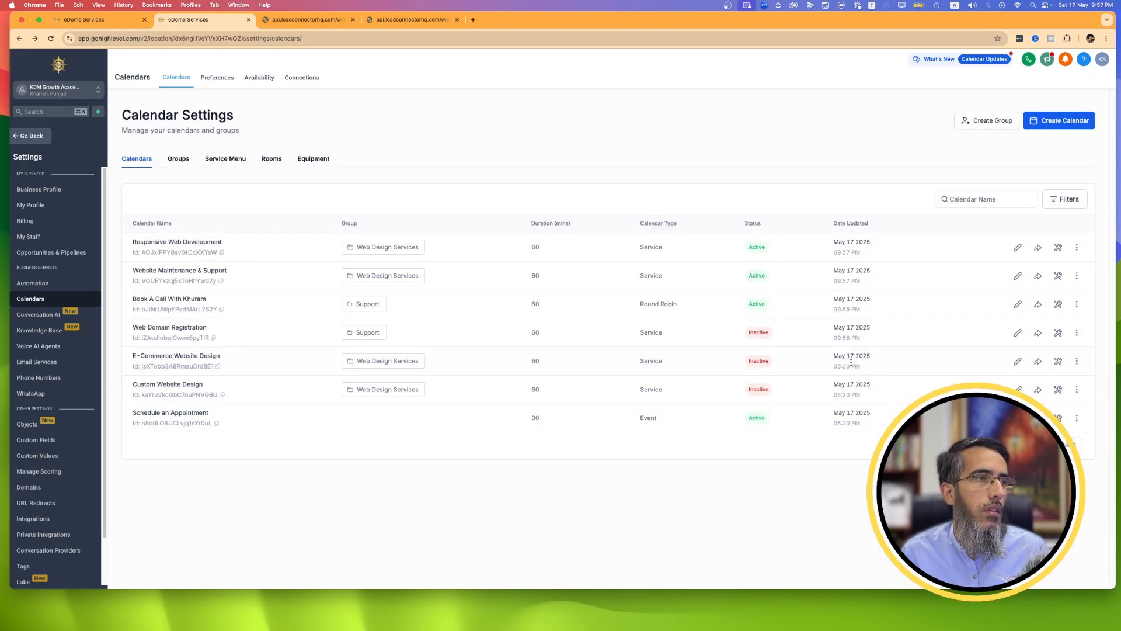
click(1076, 333)
click(1056, 299)
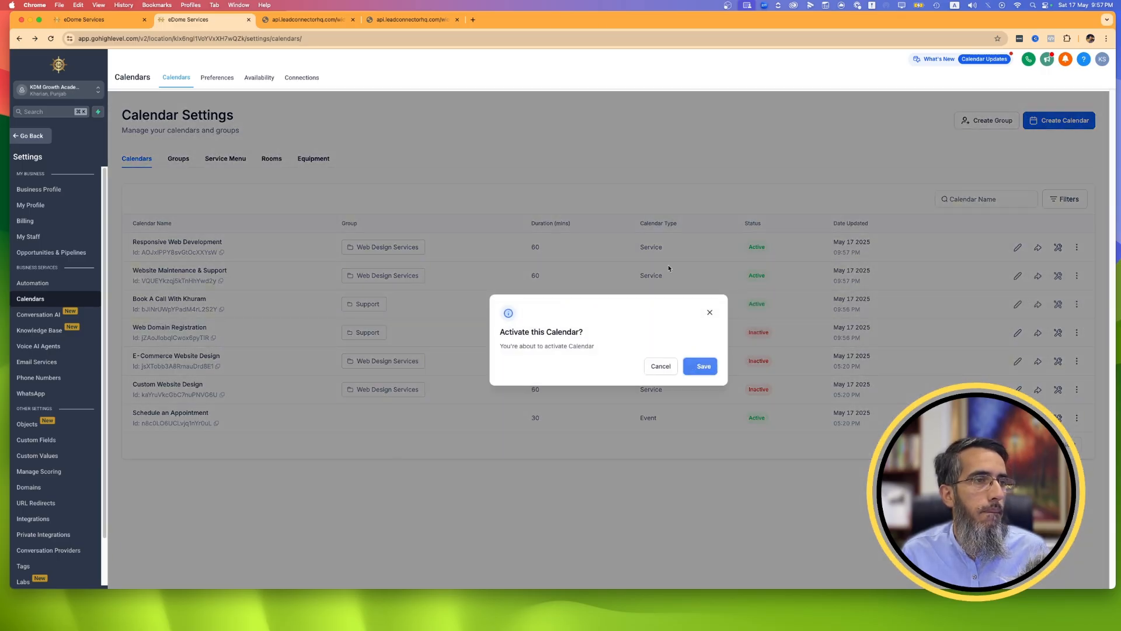
click(775, 352)
Reload the Web Design Services group page and check the booking views of Responsive Web Development and Website Maintenance & Support.
click(412, 19)
click(52, 39)
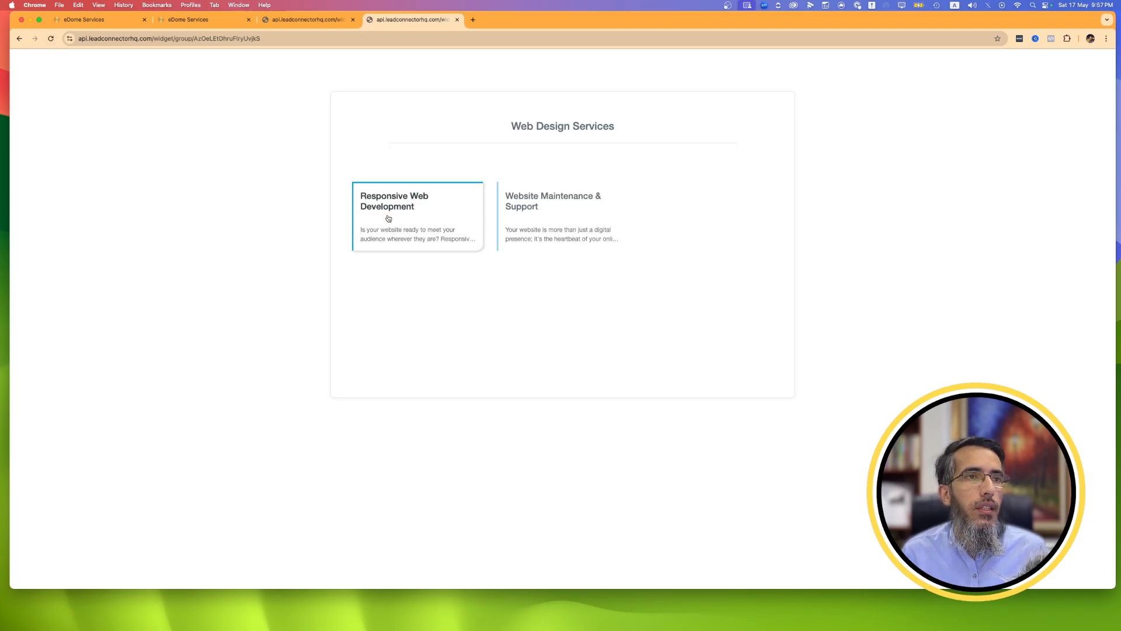
click(387, 218)
click(348, 109)
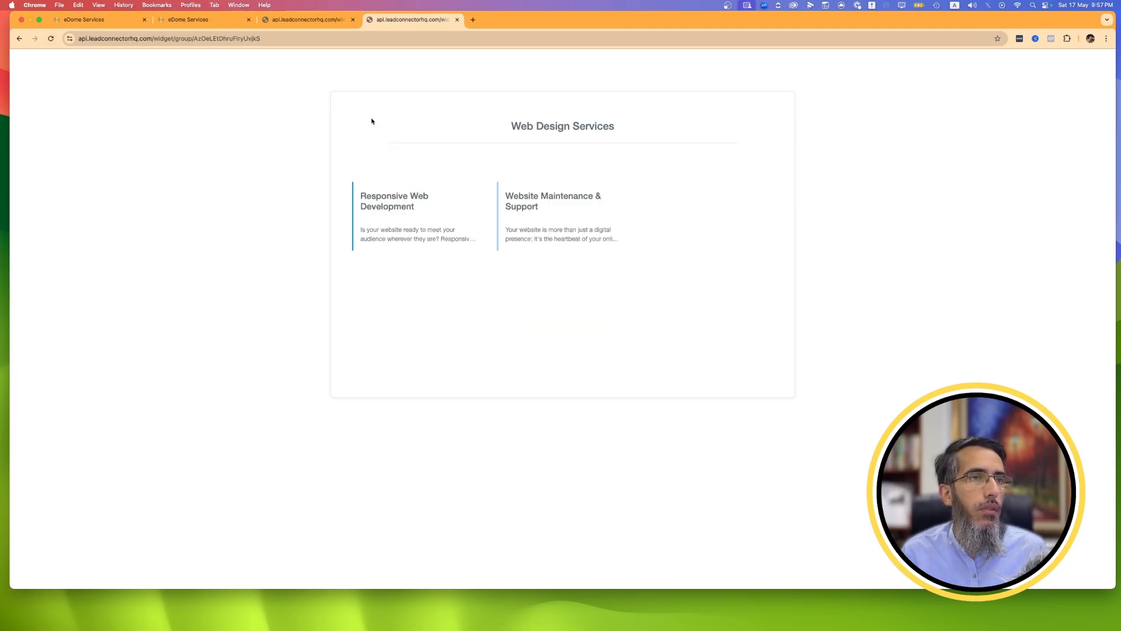
click(553, 223)
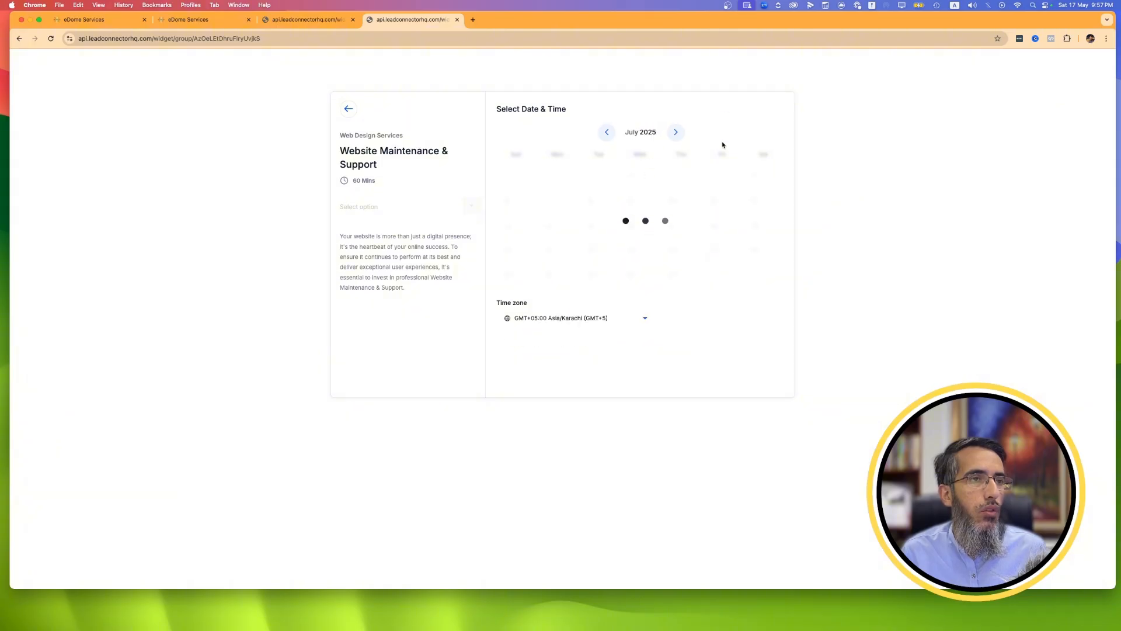
click(348, 108)
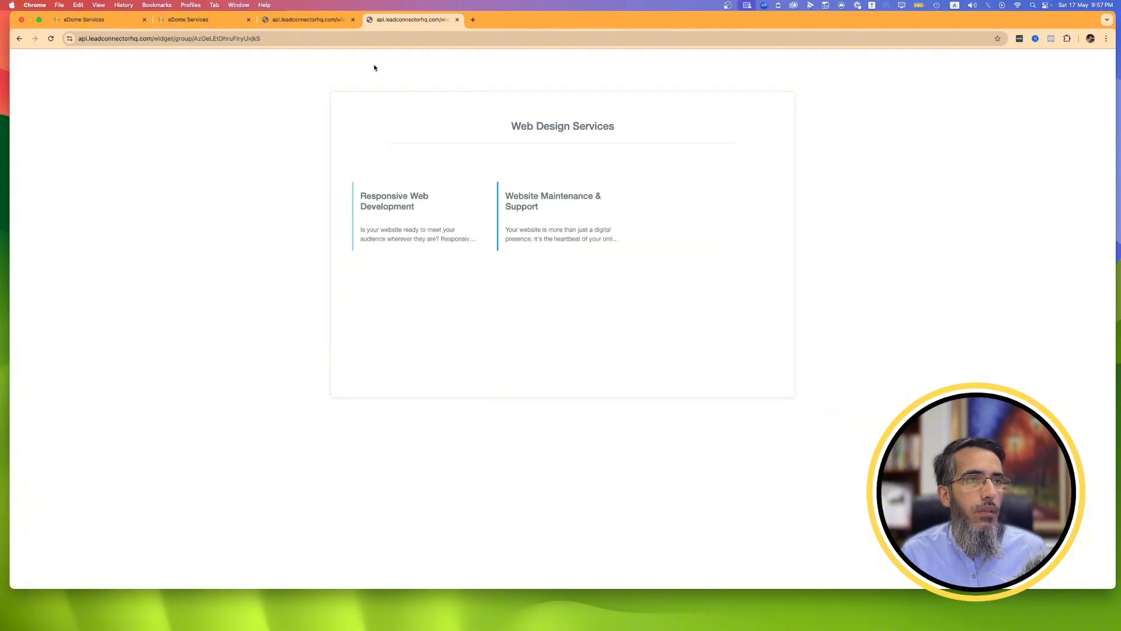
Start a new service menu in the calendar settings and include all services from the Web Design Services and Support groups.
click(309, 20)
click(194, 18)
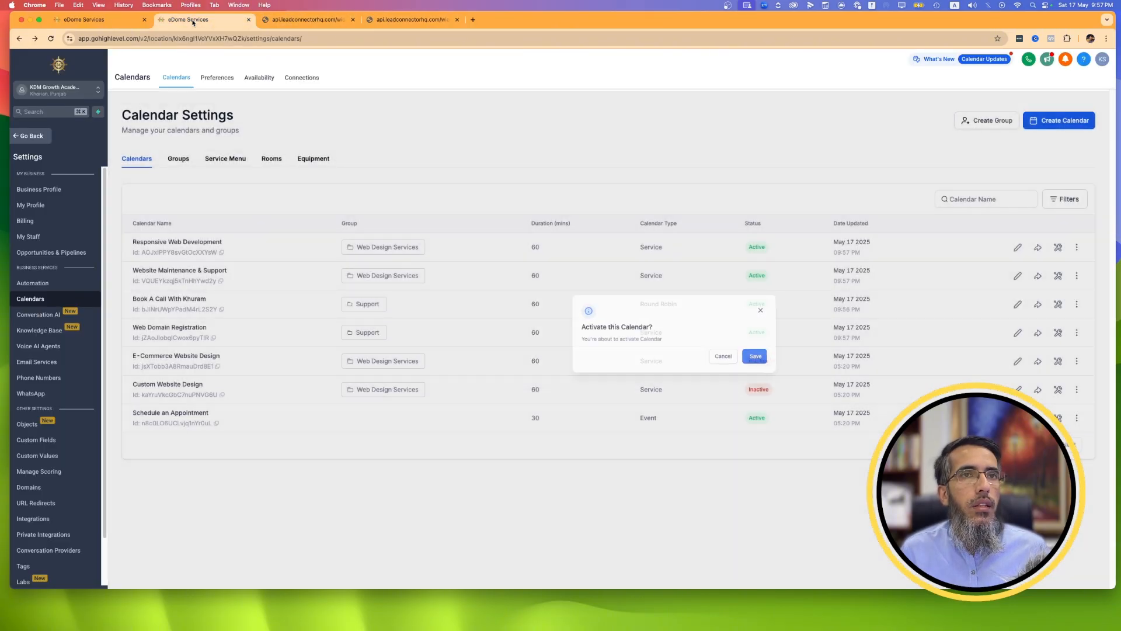
click(214, 162)
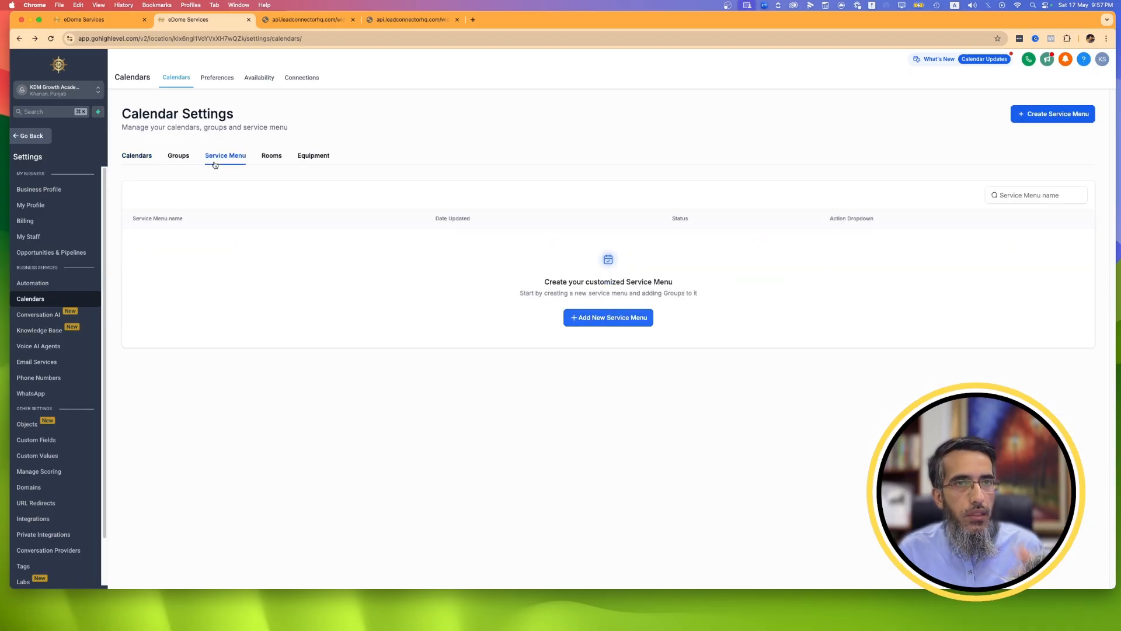
click(600, 320)
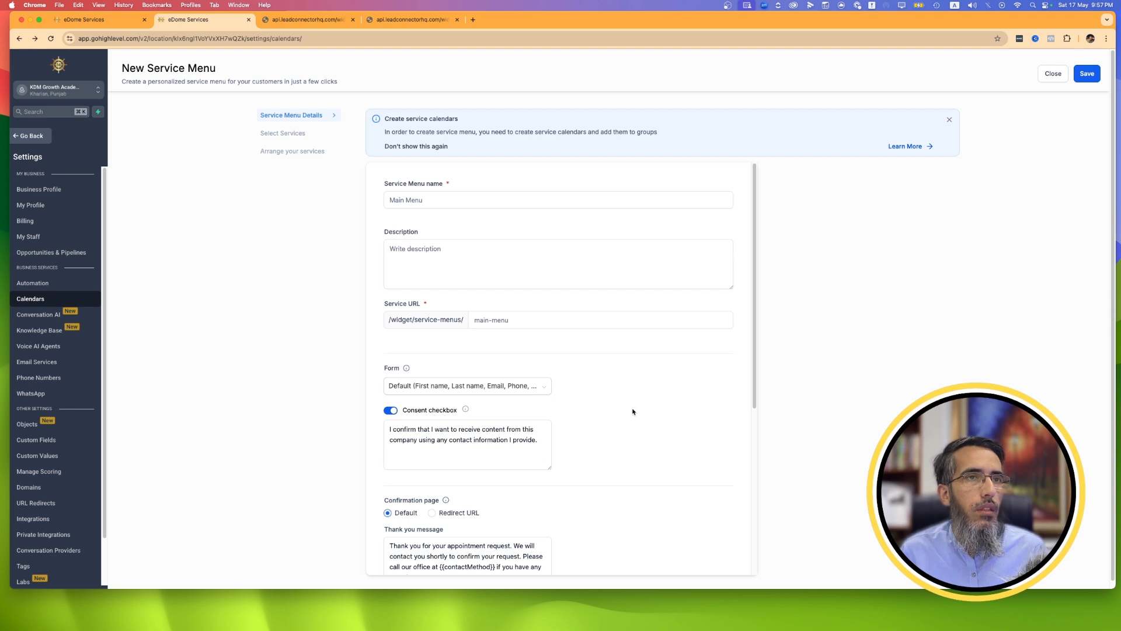
scroll(582, 383, down, 5)
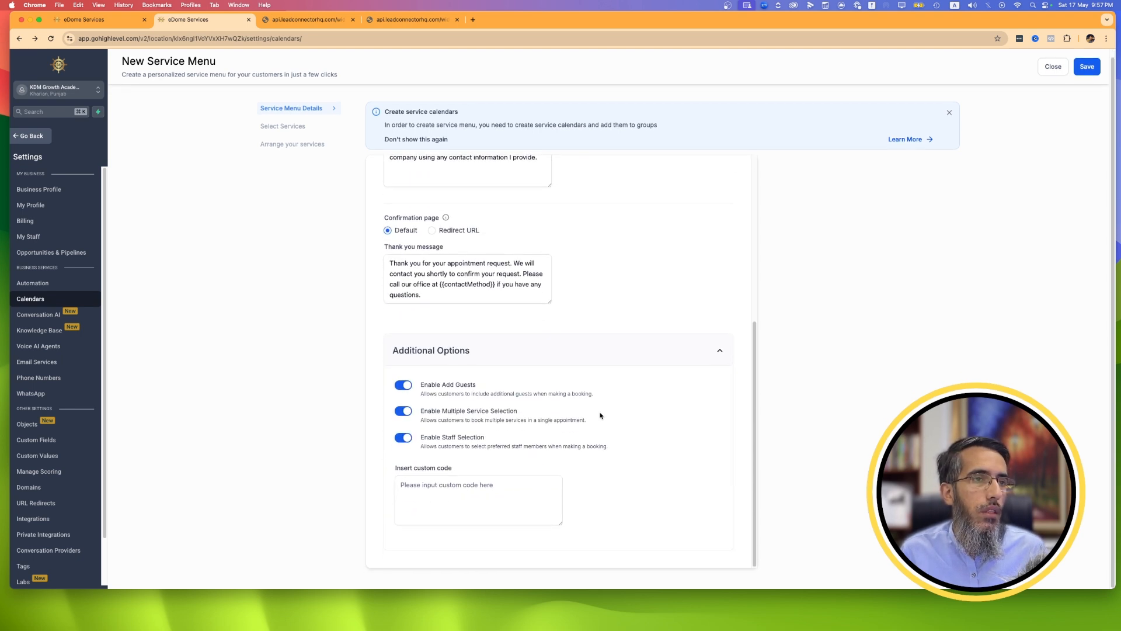
click(285, 139)
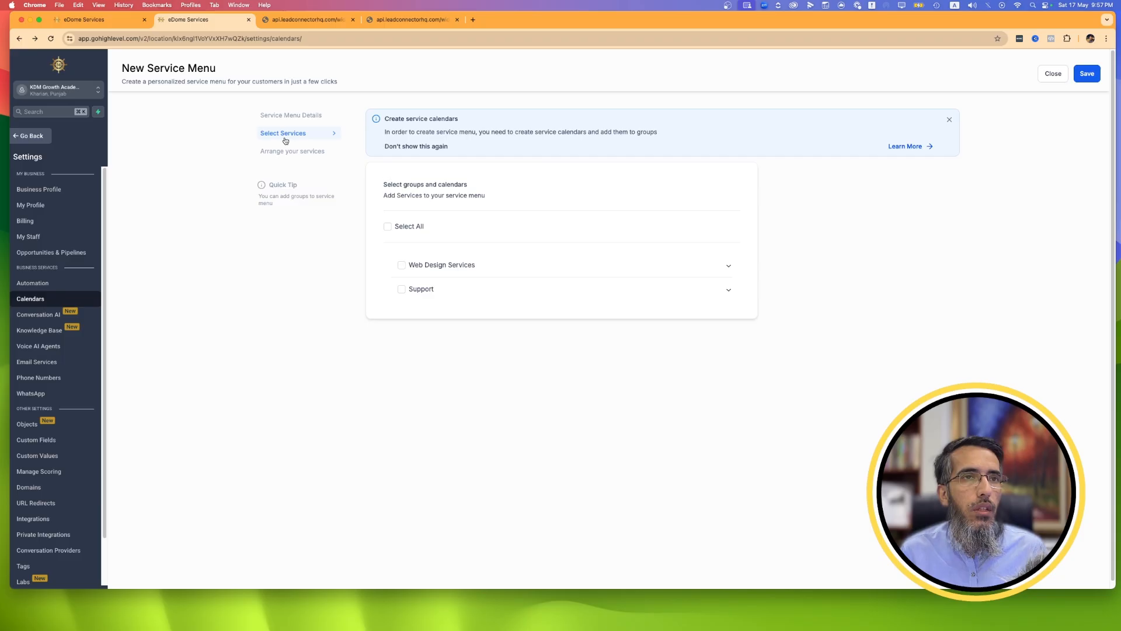
click(403, 265)
click(415, 334)
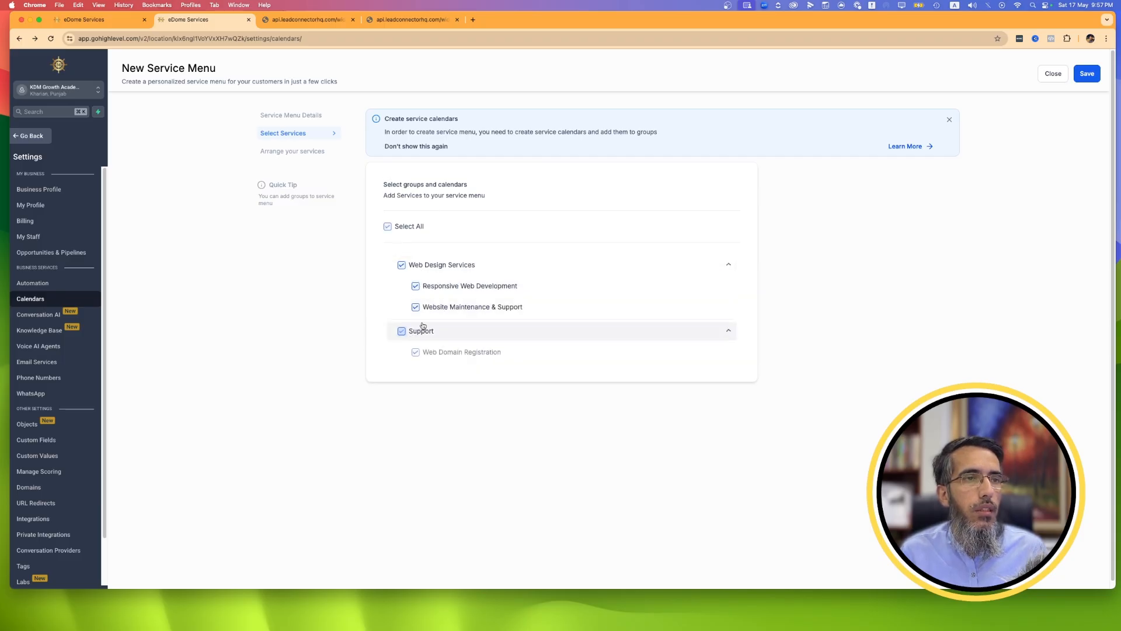
click(296, 153)
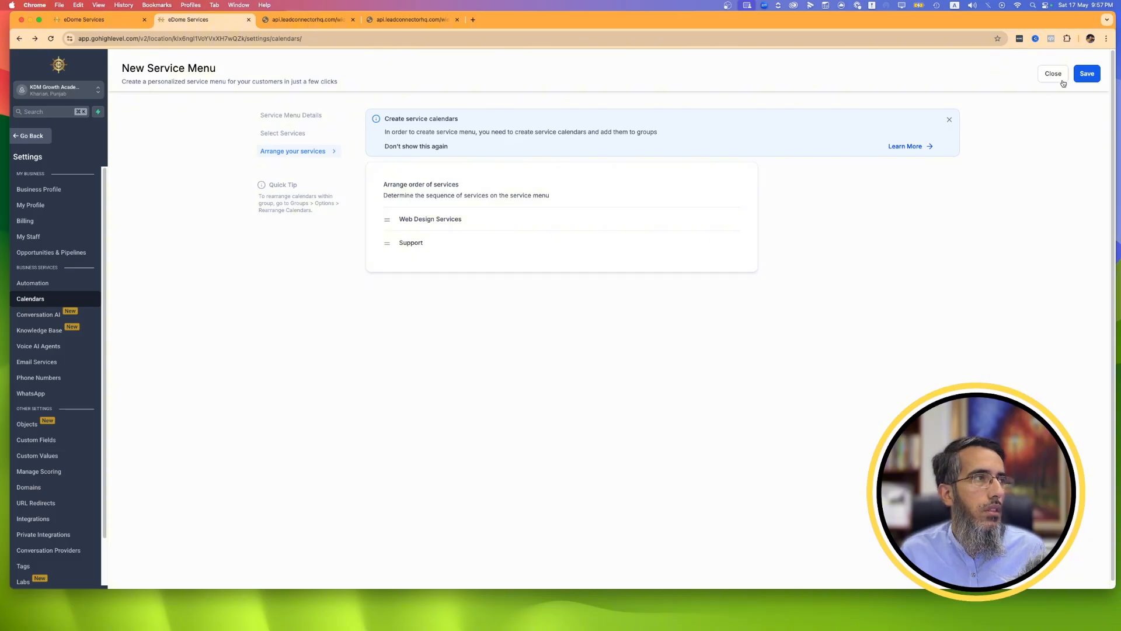
click(1088, 74)
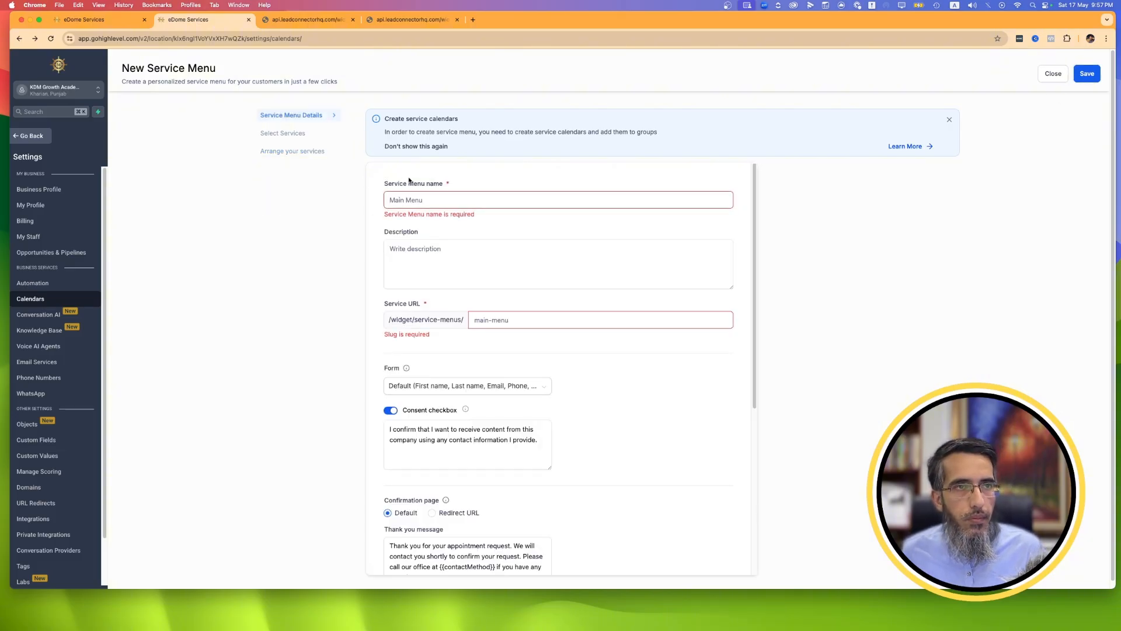
Name the service menu Services menu, set its service URL to services-menu22, and save it with the selected services and their order.
click(420, 199)
text(Services m)
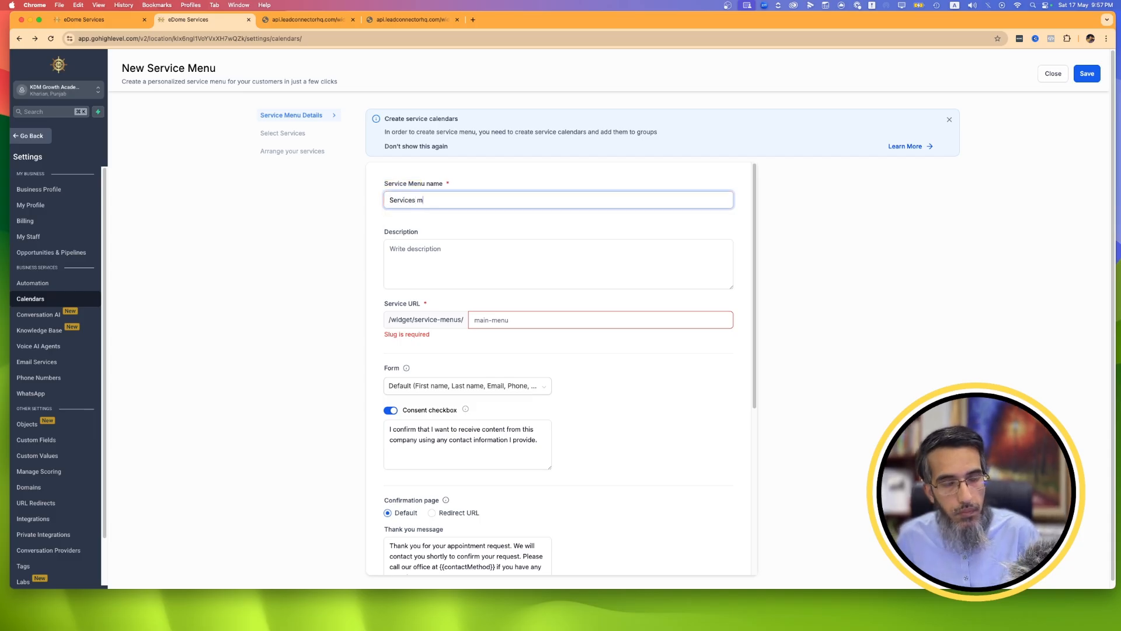
text(enu)
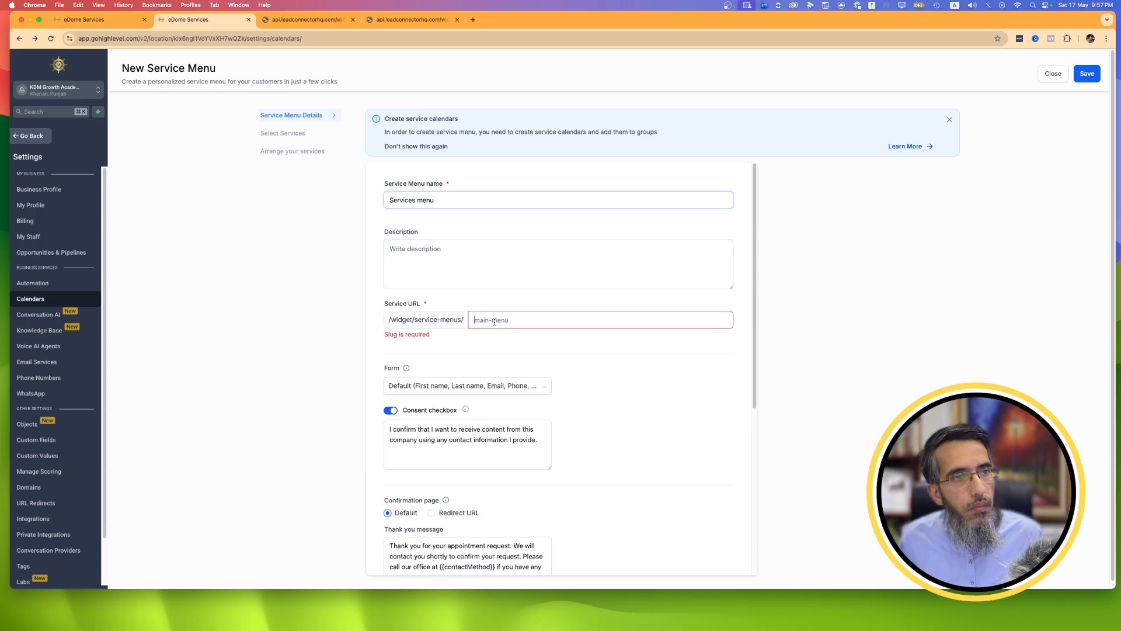
click(723, 321)
text(servi)
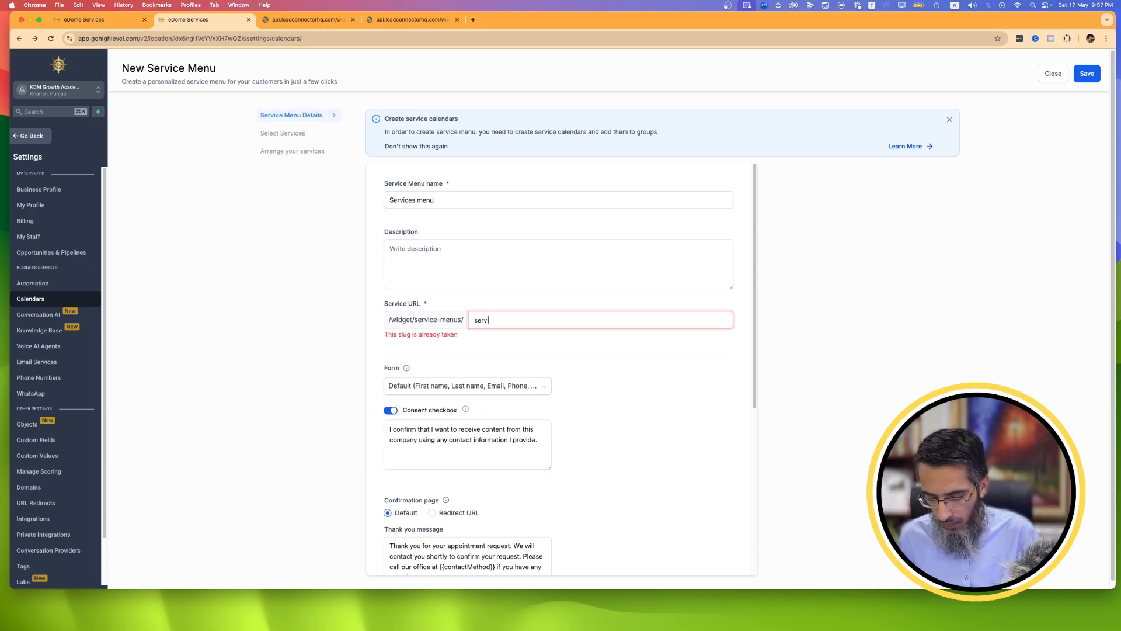
text(ces-menu)
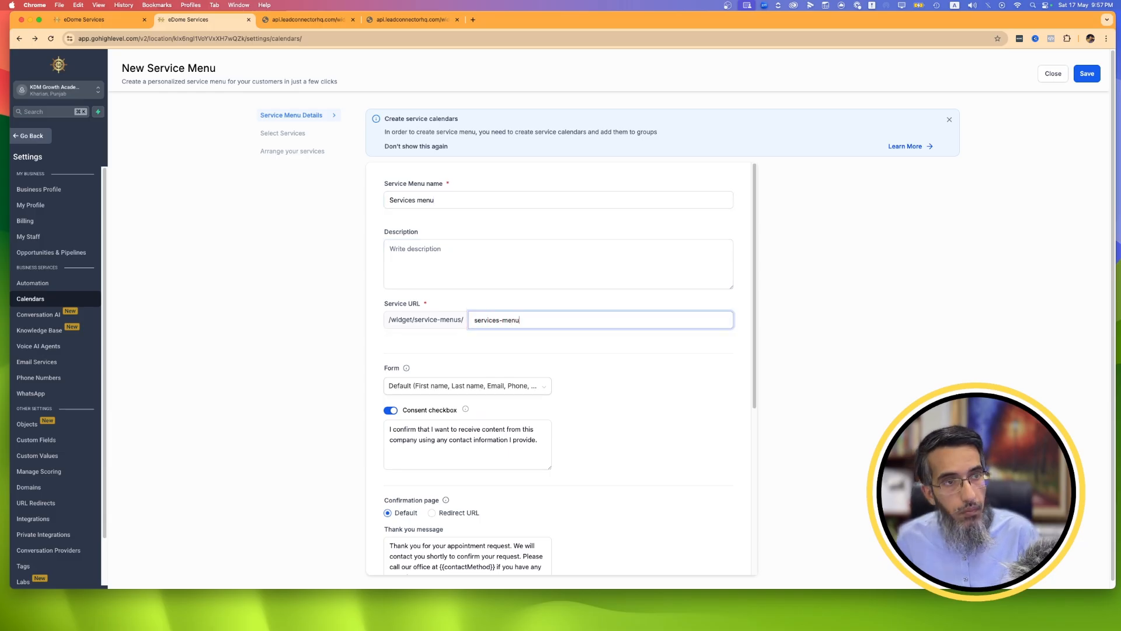
text(22)
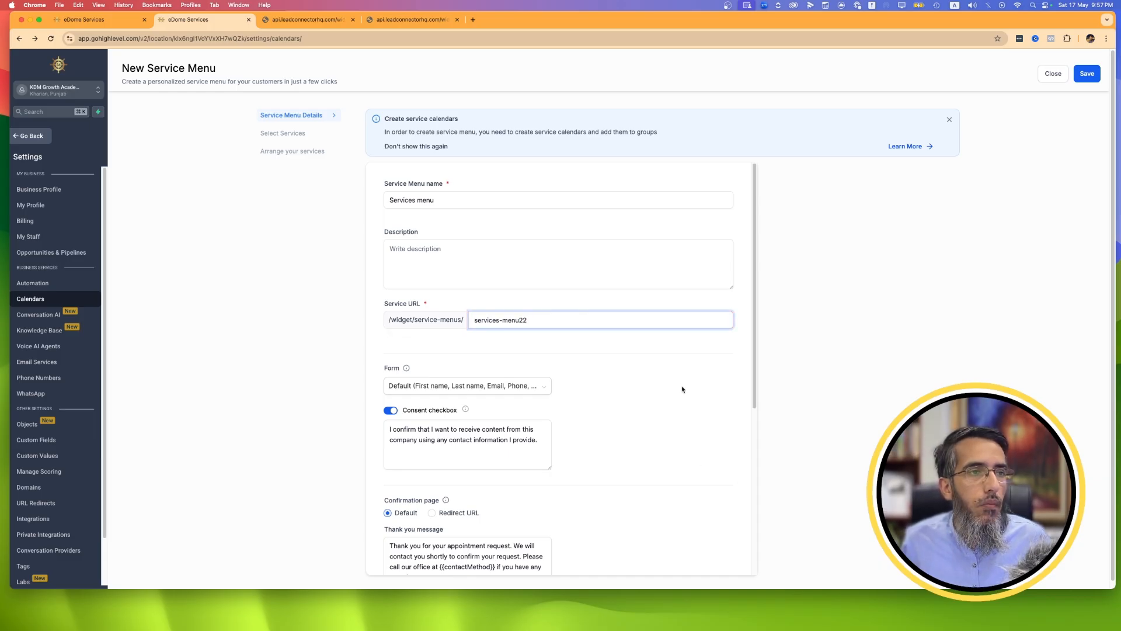
scroll(584, 465, down, 5)
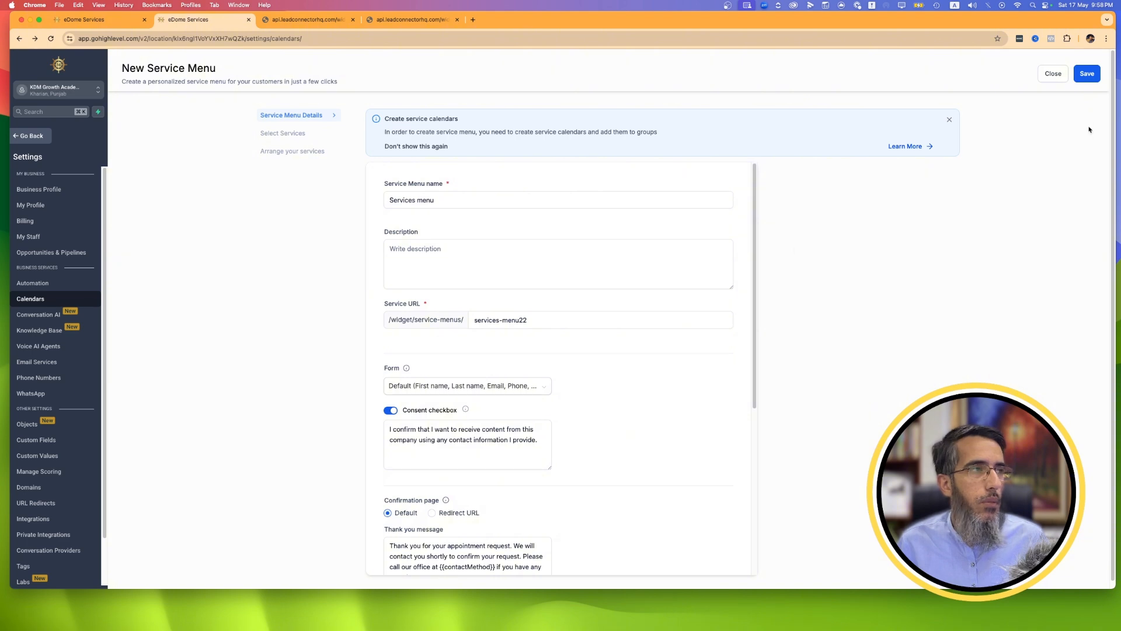
click(1090, 81)
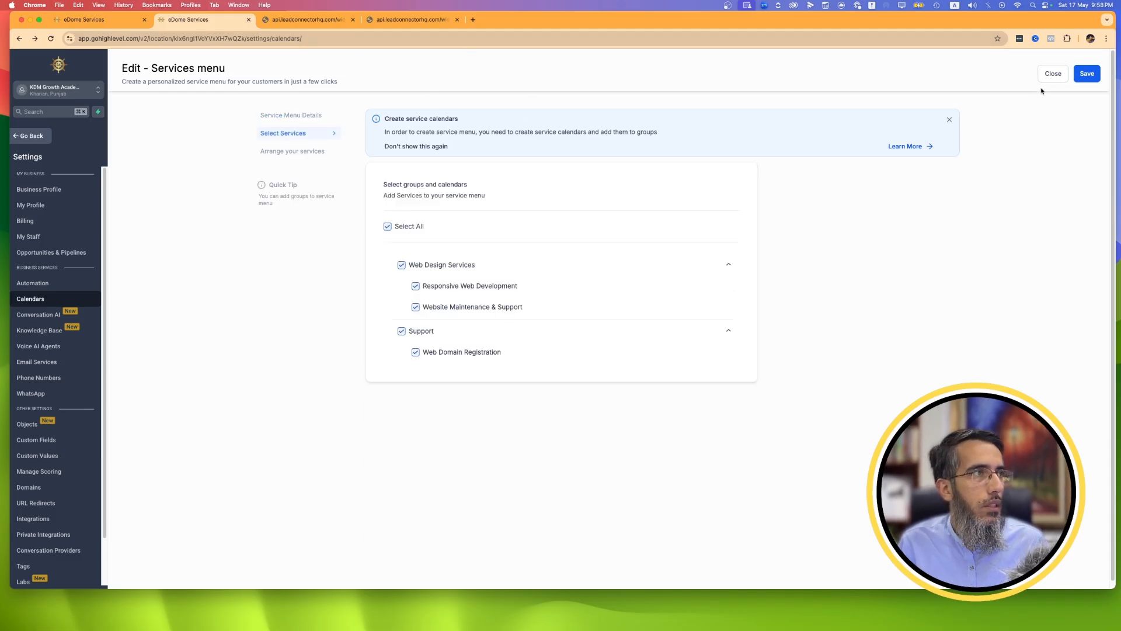
click(1088, 72)
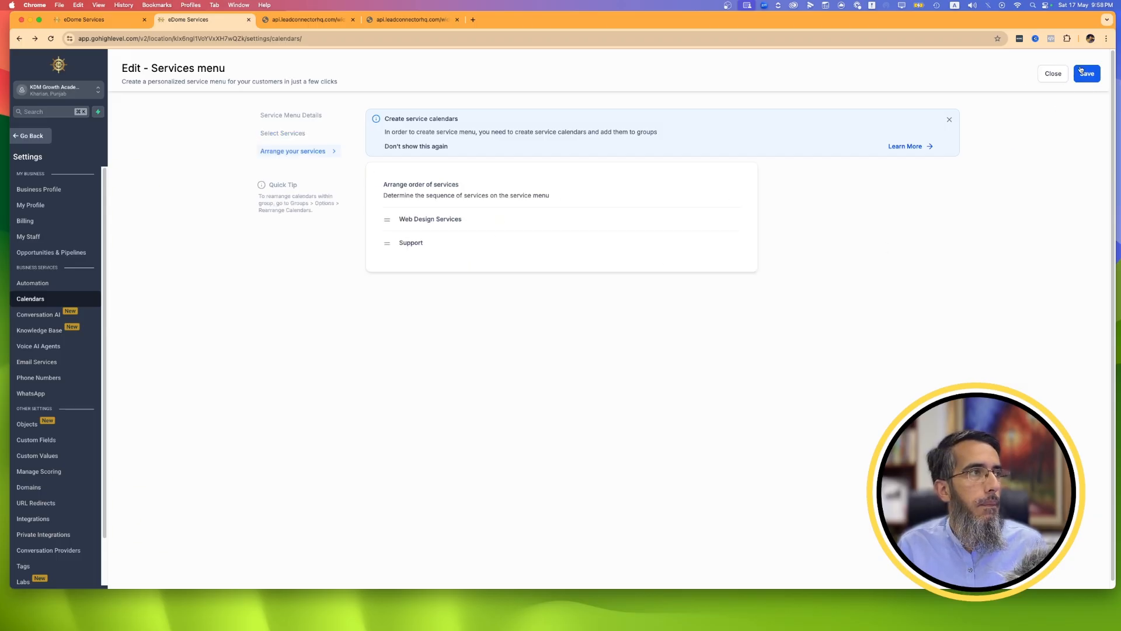
click(1081, 72)
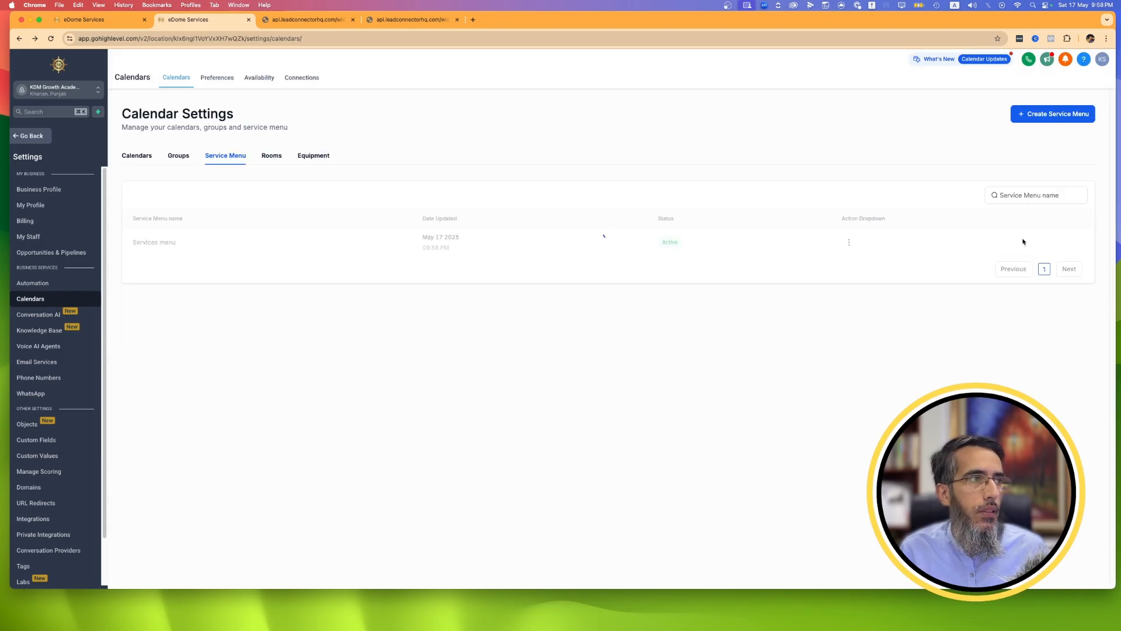
Copy the Services menu's permanent link and open it in a new browser tab.
click(849, 242)
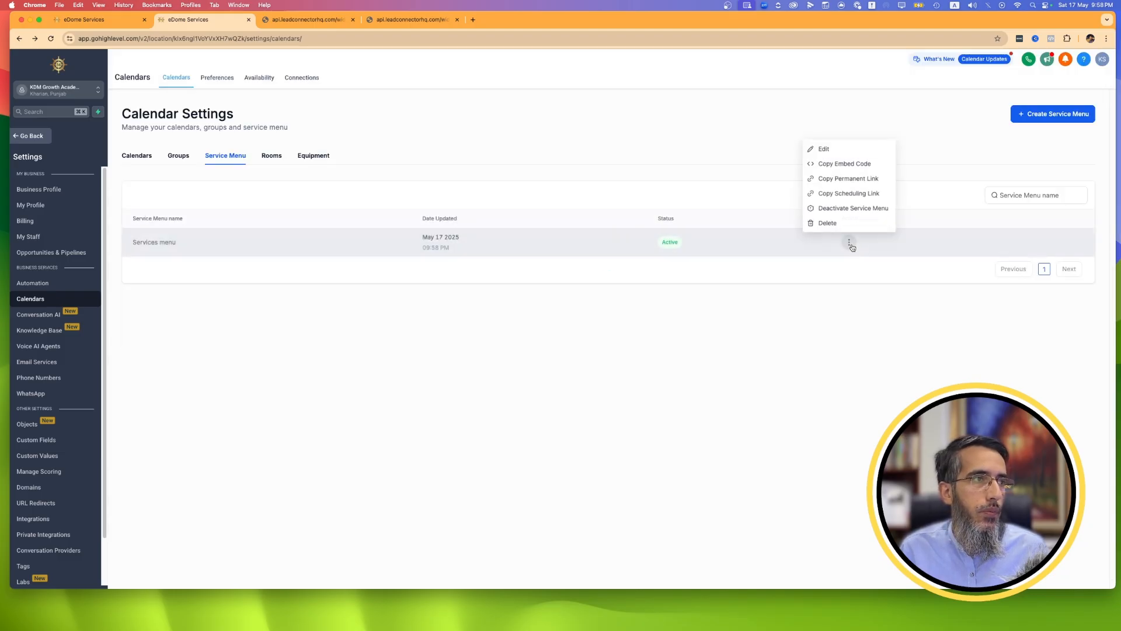
click(851, 179)
click(444, 20)
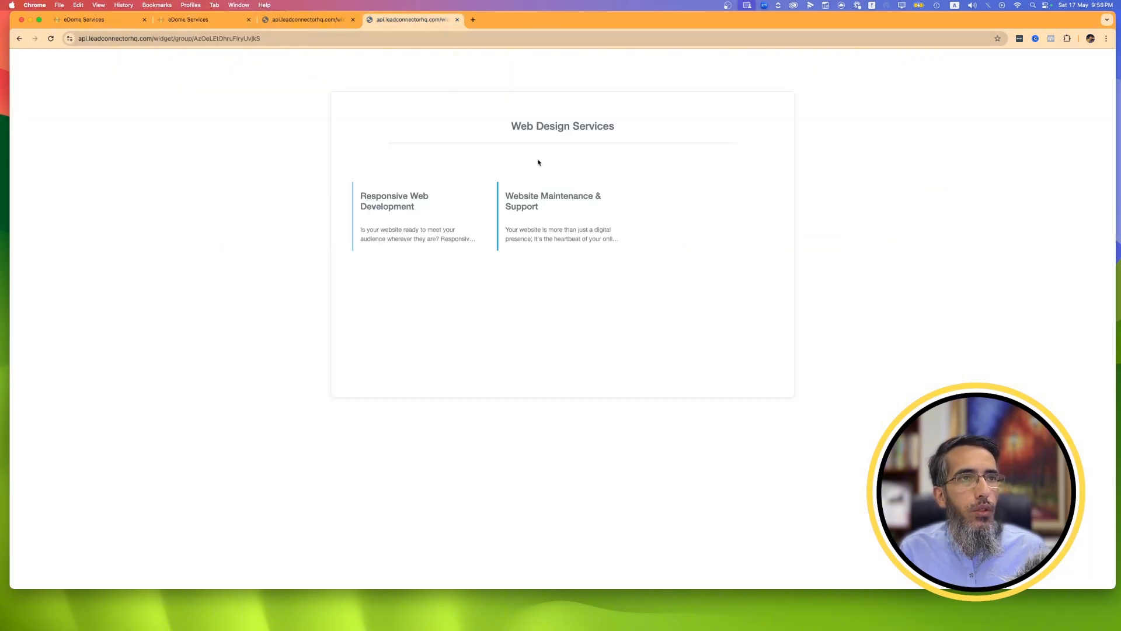
click(478, 23)
right_click(485, 39)
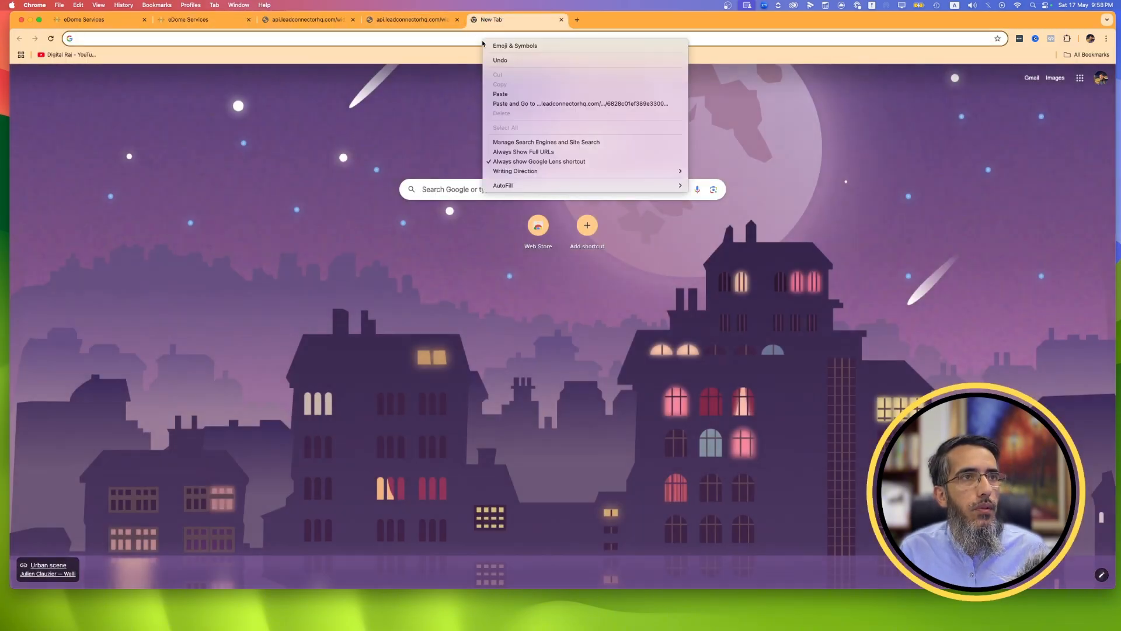
click(520, 106)
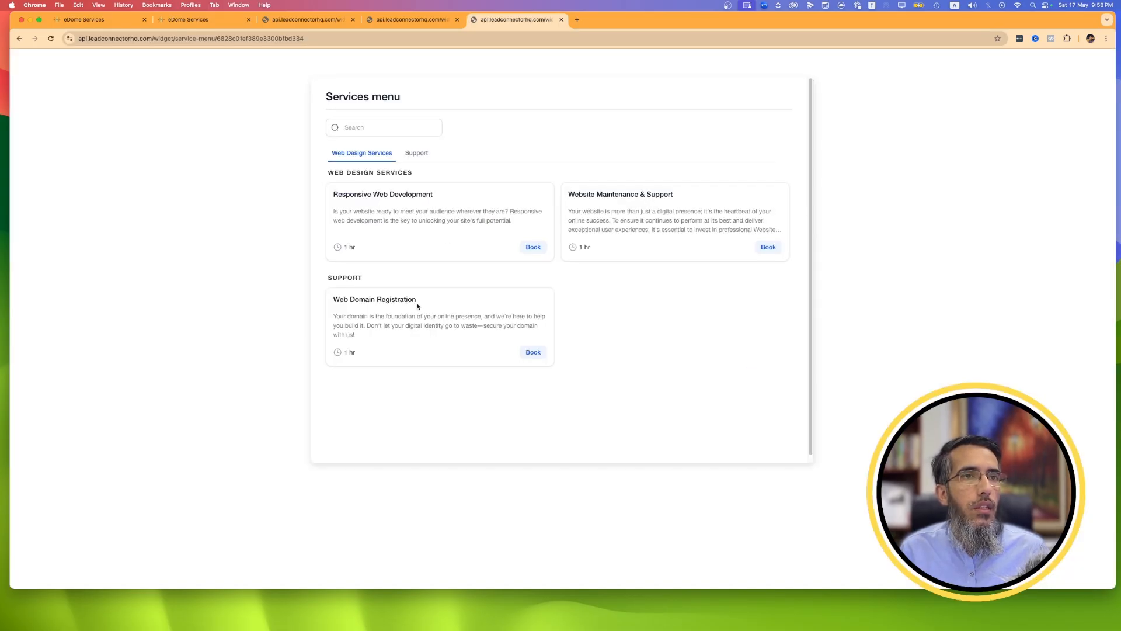
Start a booking for Website Maintenance & Support with guests set to 2 People, and confirm the service selected for each guest.
click(768, 247)
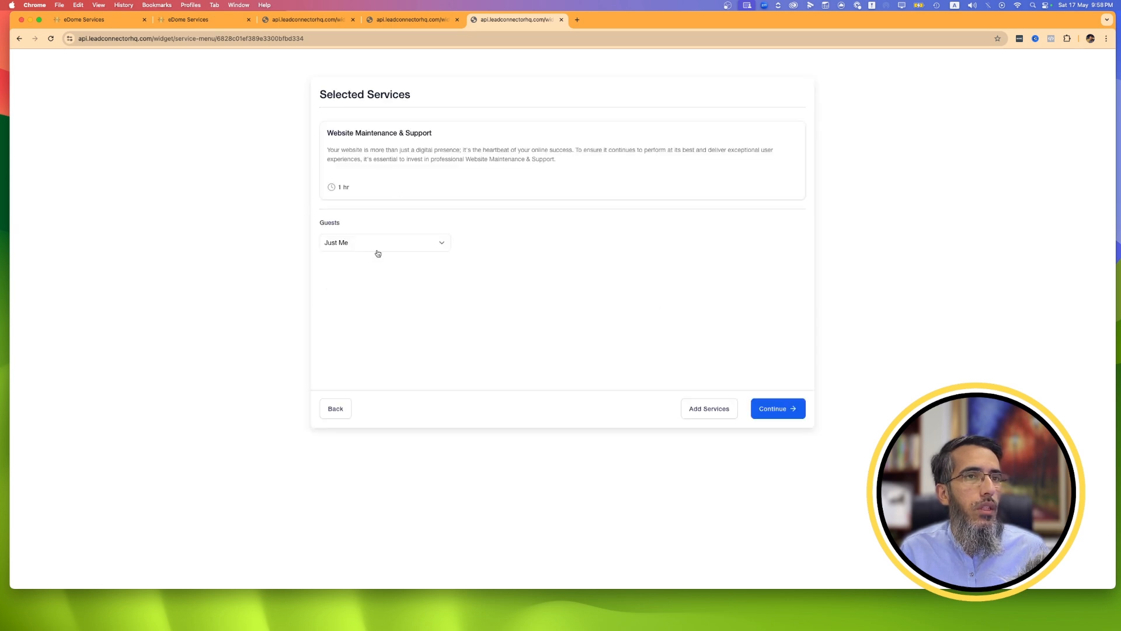
click(377, 250)
click(354, 279)
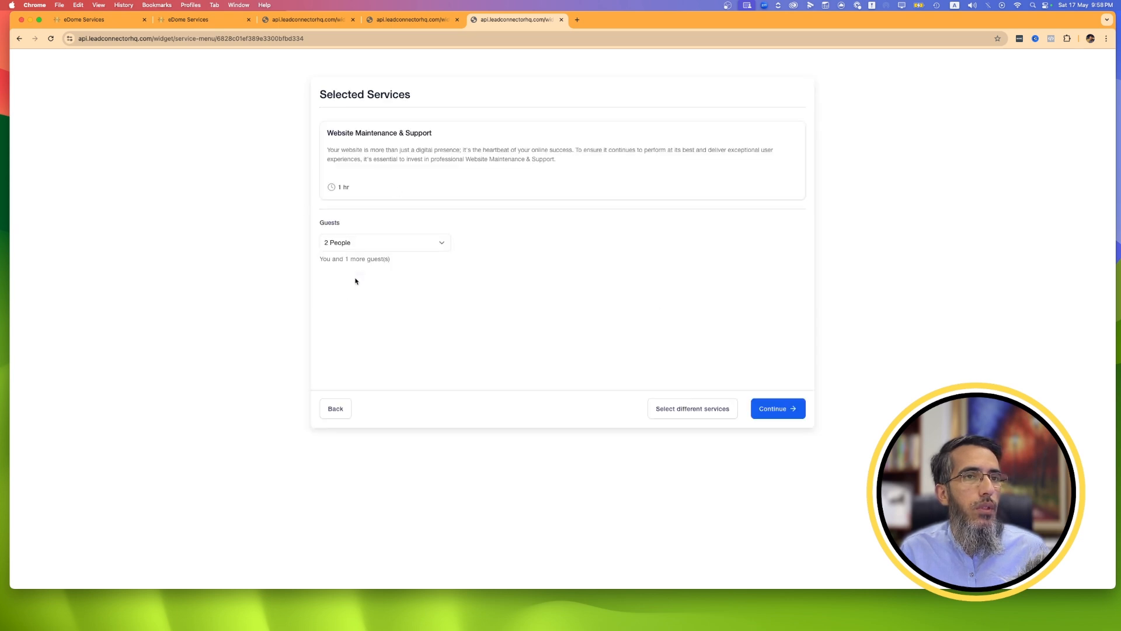
click(790, 412)
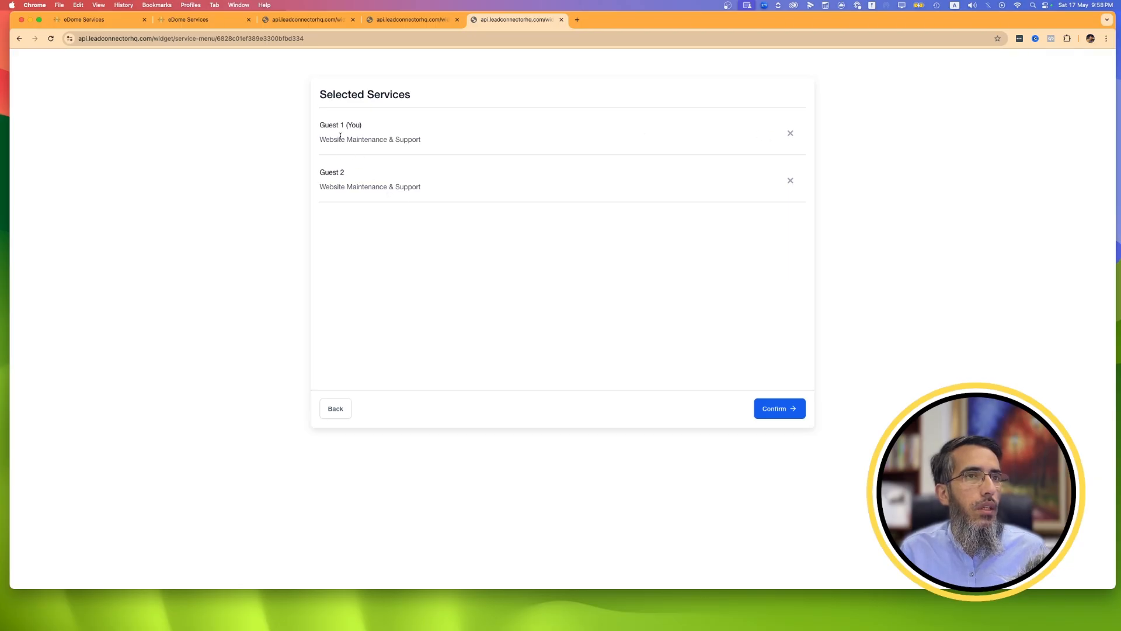
click(791, 409)
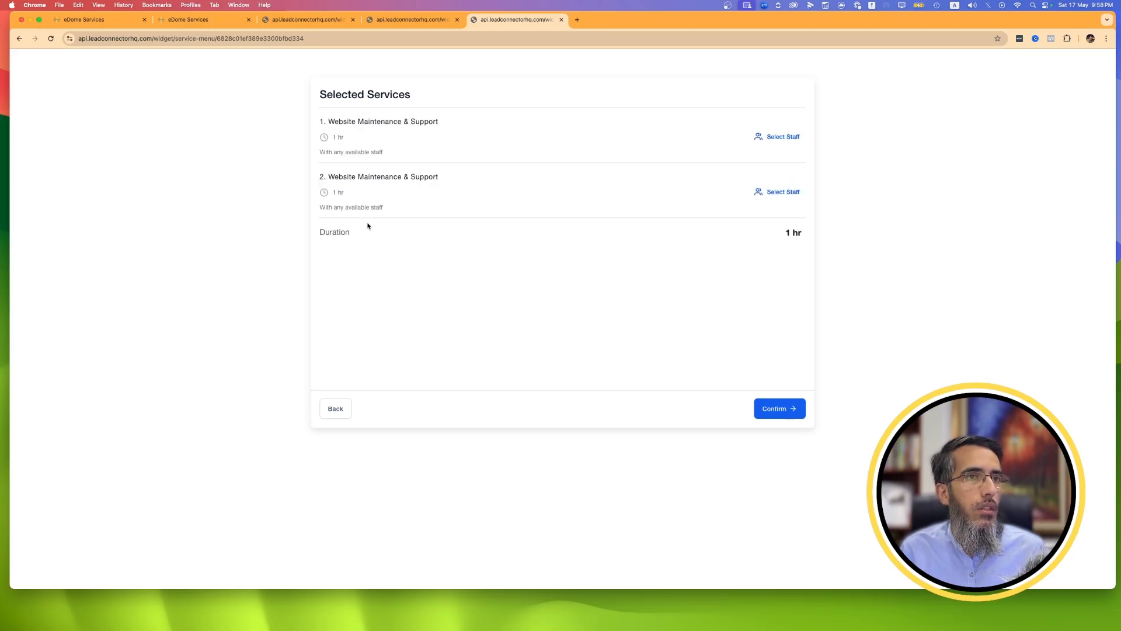
Check the staff options for the first Website Maintenance & Support service, and back out of the booking to the Services menu.
click(785, 137)
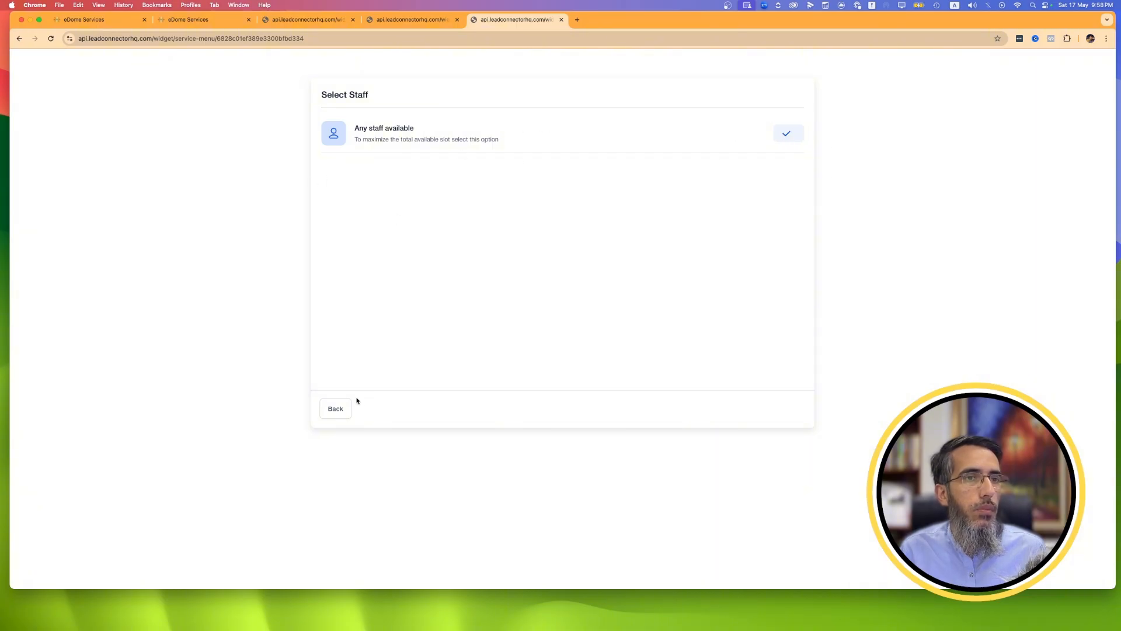
click(343, 412)
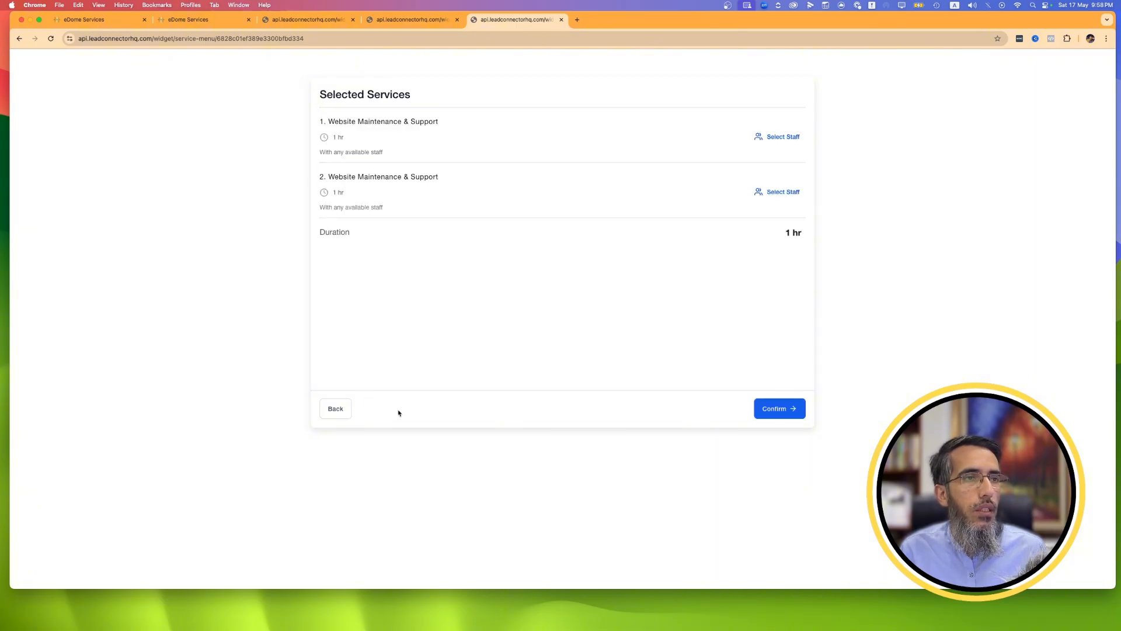
click(334, 408)
click(337, 411)
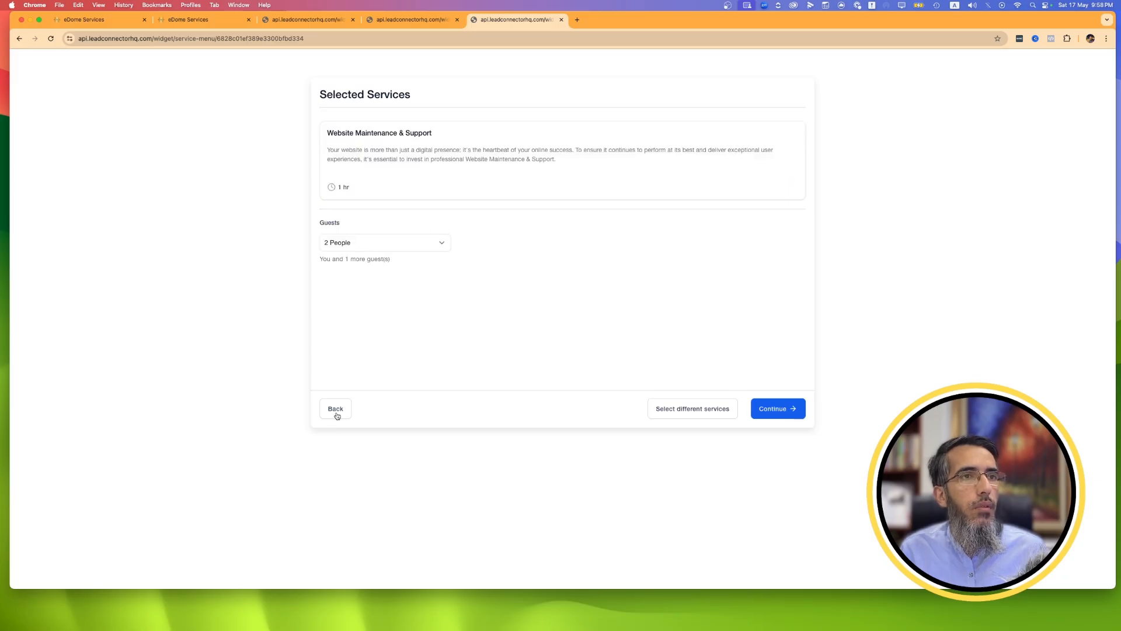
click(337, 411)
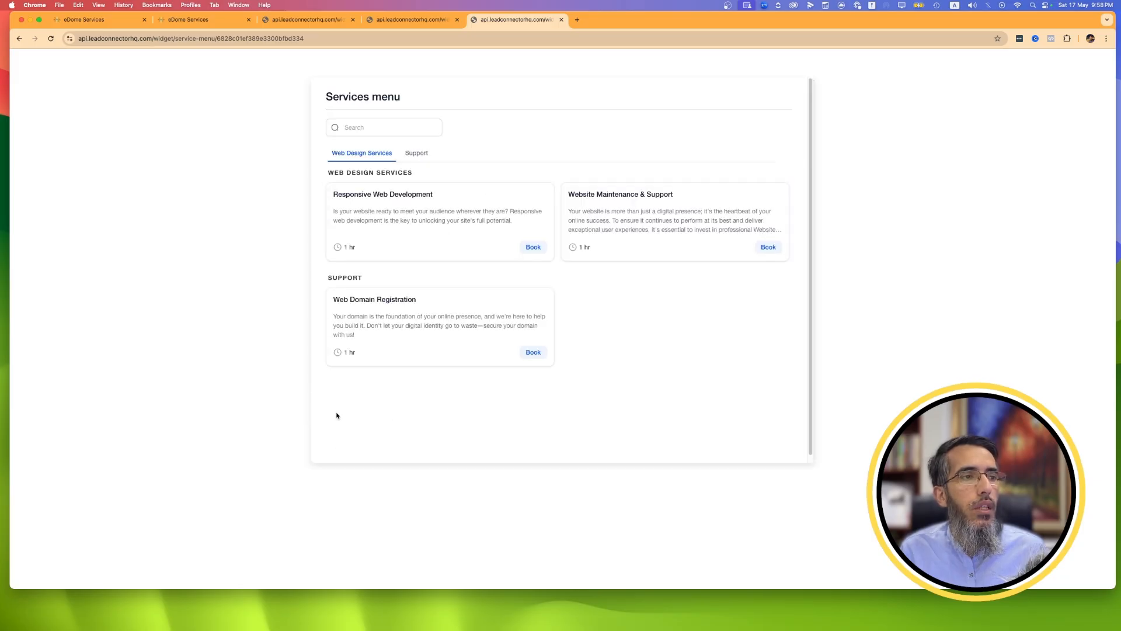
Compare the service menu's Support group with the Web Design Services group page and single-calendar booking page, and return to Calendar Settings.
click(405, 153)
click(430, 19)
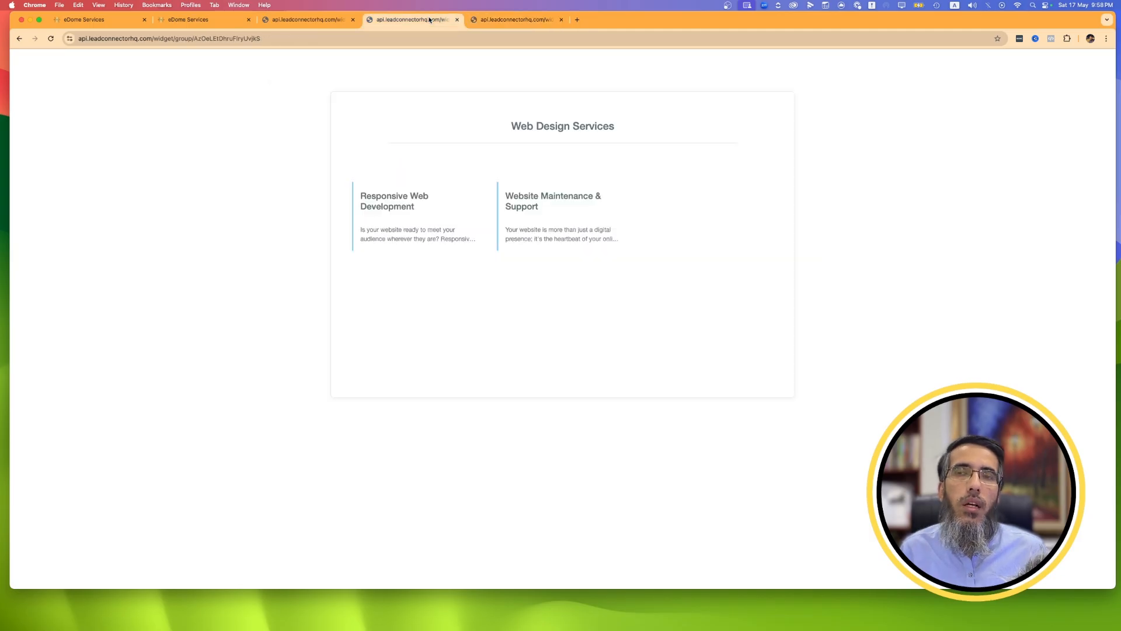
click(312, 21)
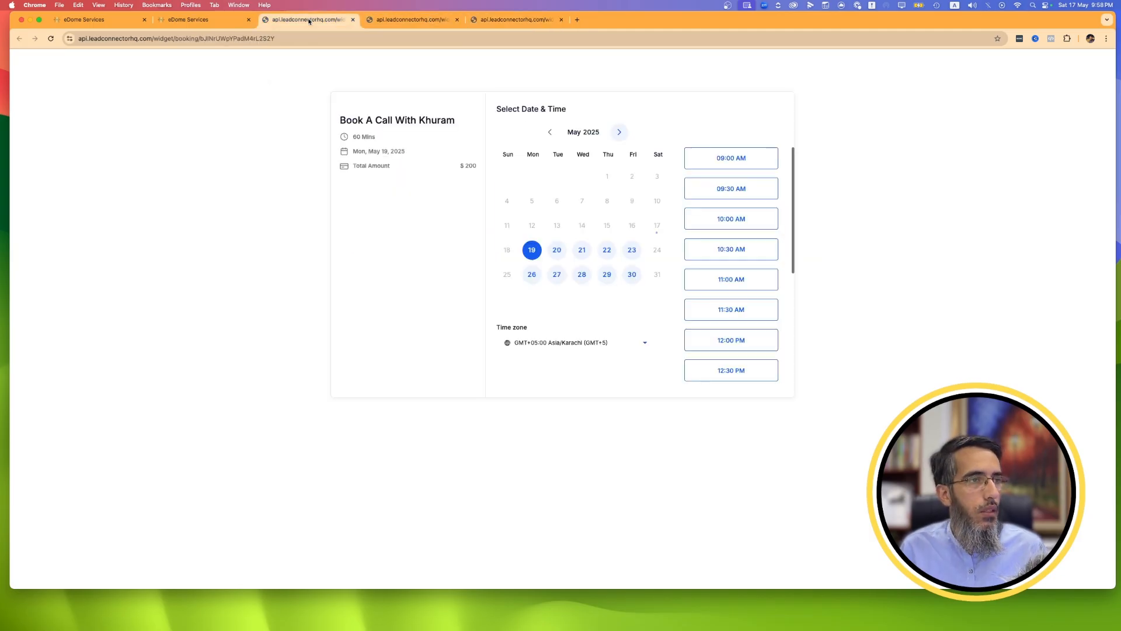
click(197, 20)
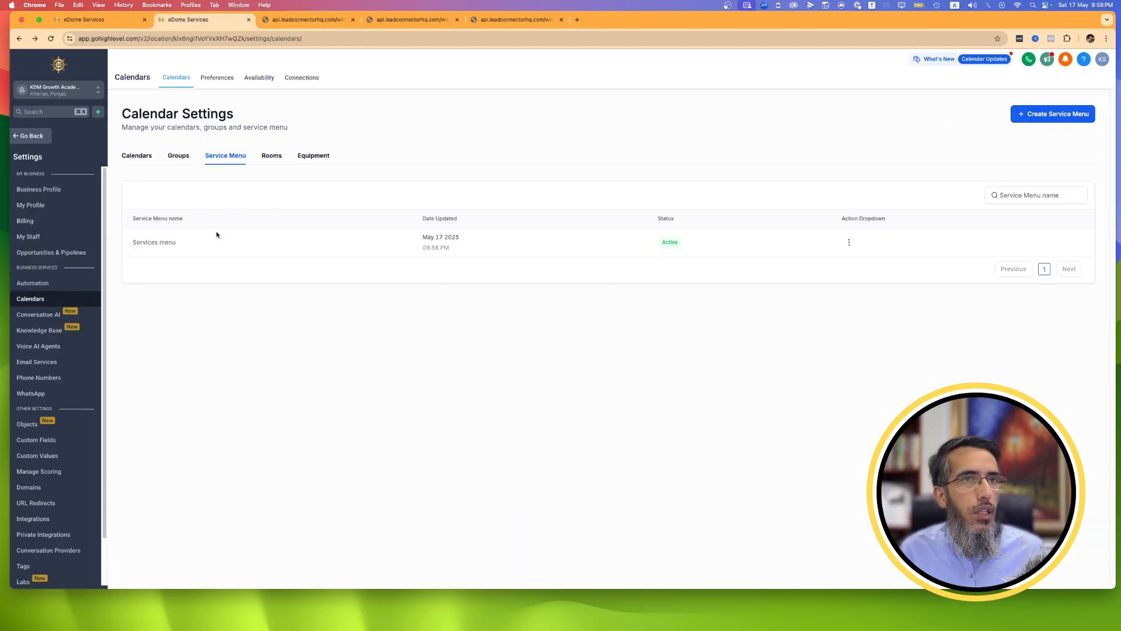
Start a new room in the calendar settings and associate it with Responsive Web Development and Web Domain Registration.
click(266, 158)
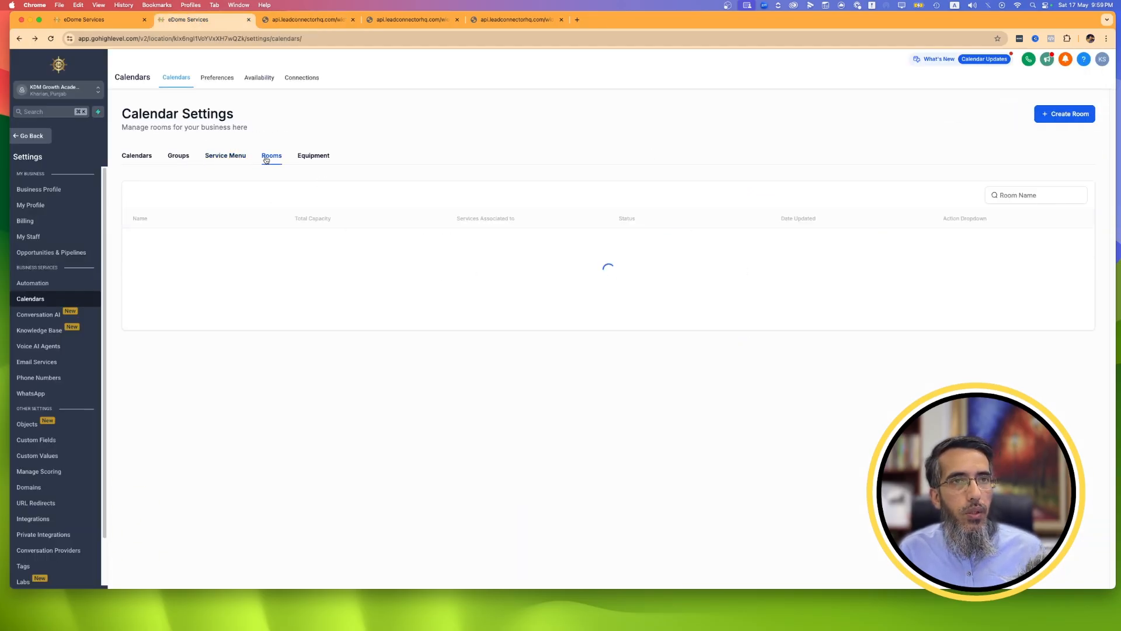
click(316, 155)
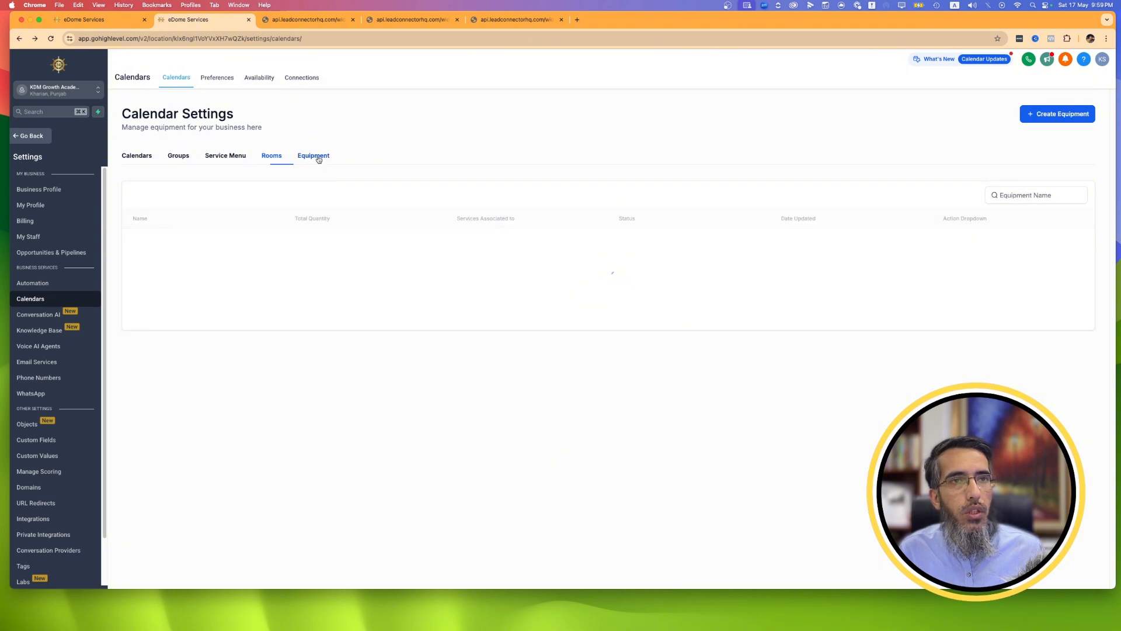
click(271, 158)
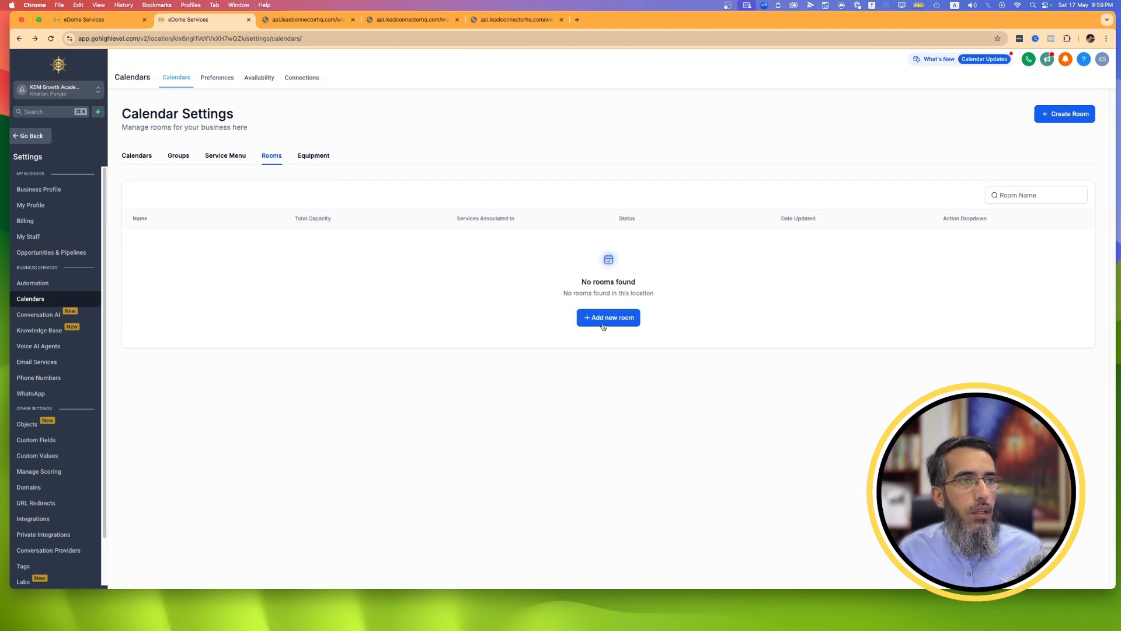
click(604, 319)
click(559, 428)
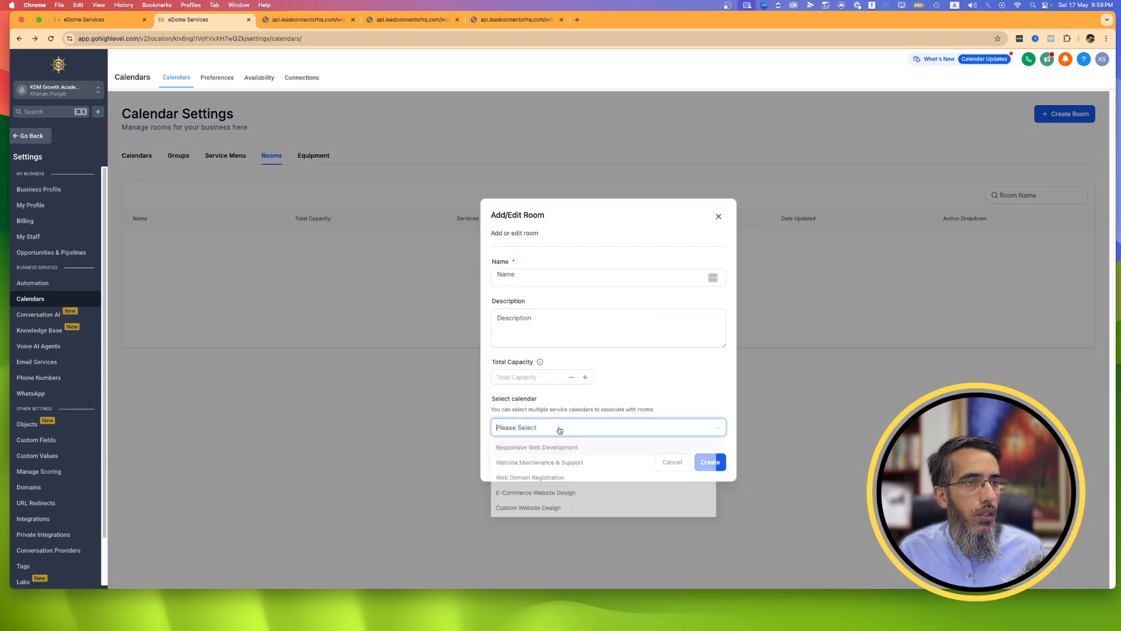
click(534, 450)
click(553, 477)
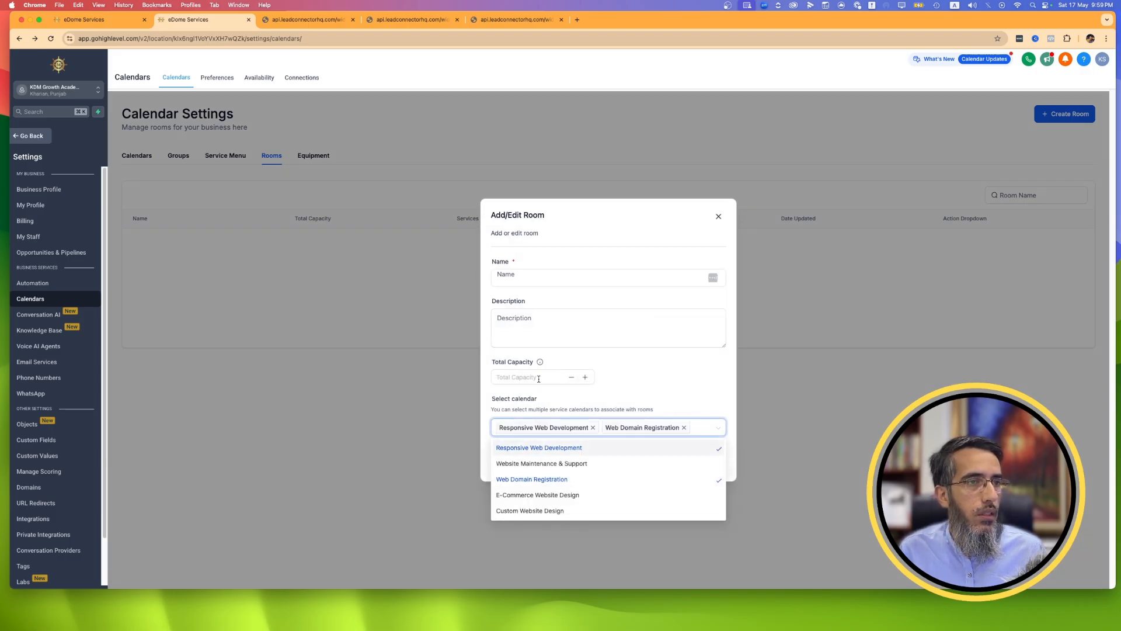
Name the room Room 5 Peoples, set its total capacity to 5, and create it.
click(522, 301)
click(524, 274)
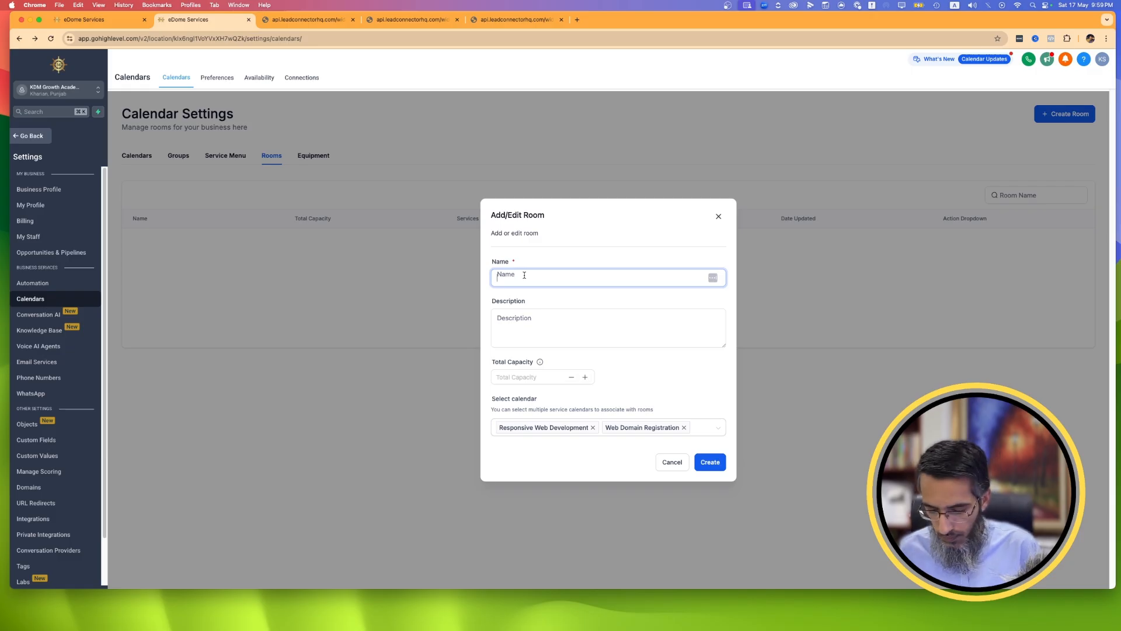
text(Room)
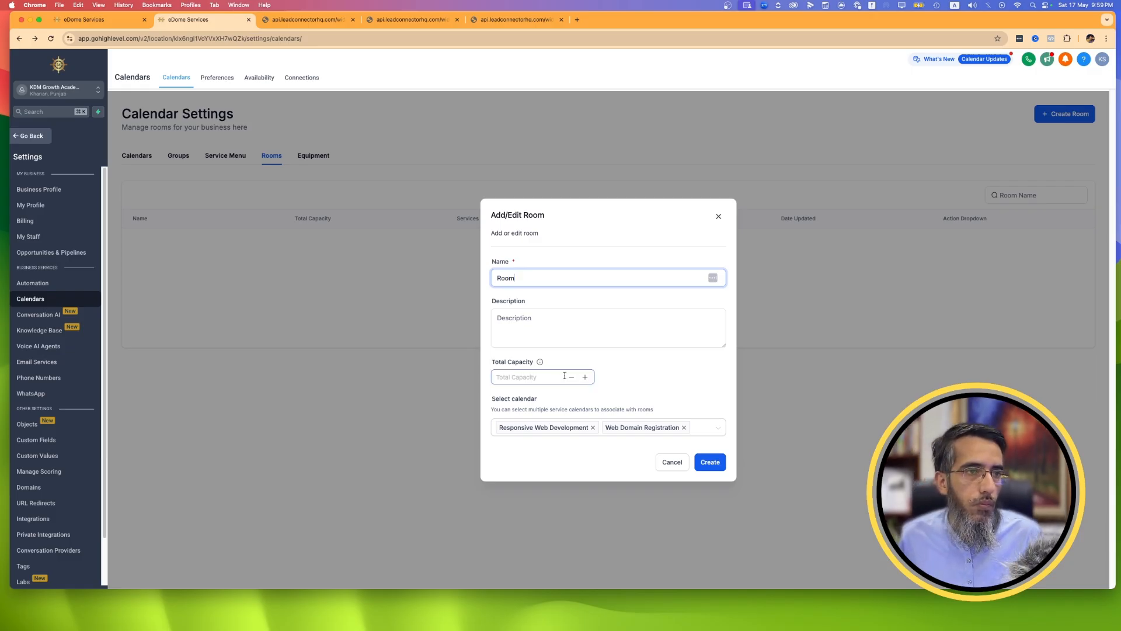
click(585, 379)
click(585, 378)
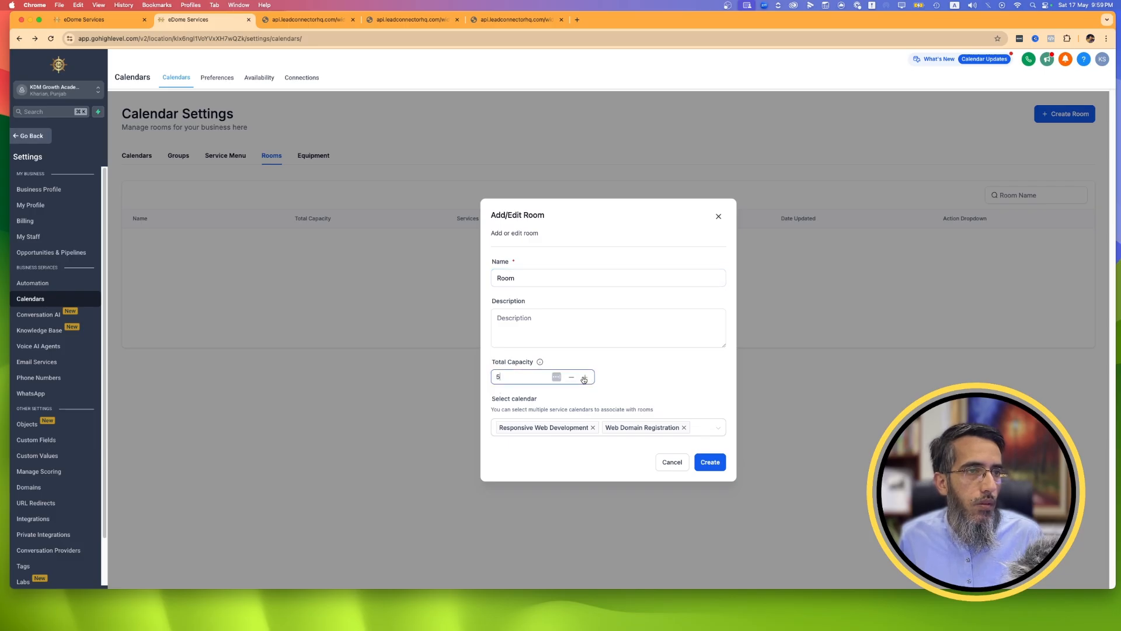
click(543, 279)
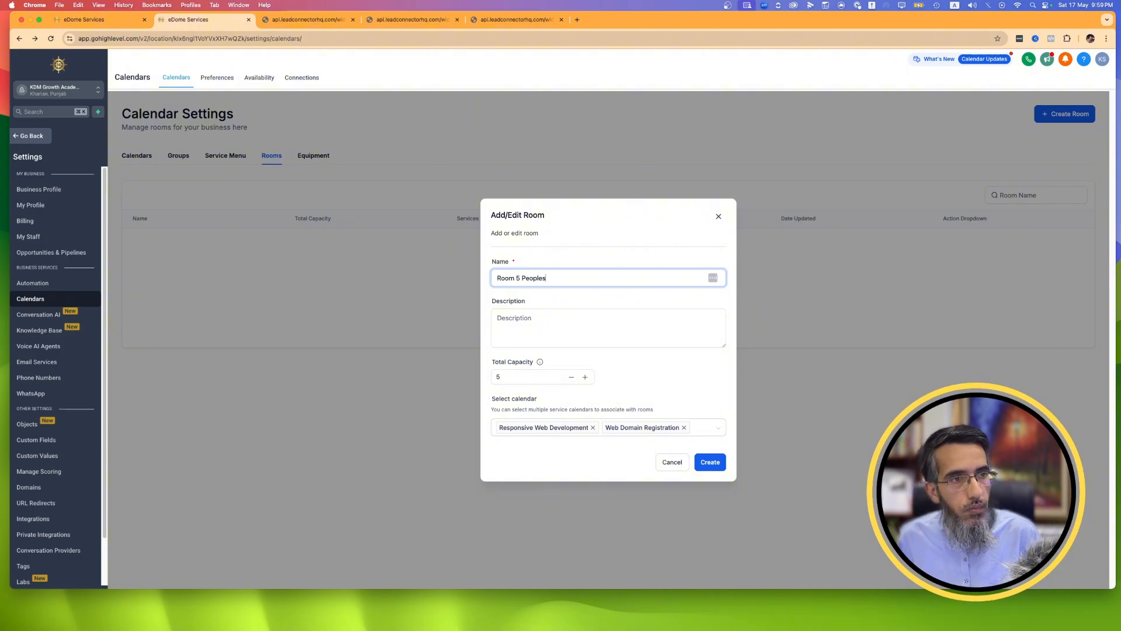
click(710, 462)
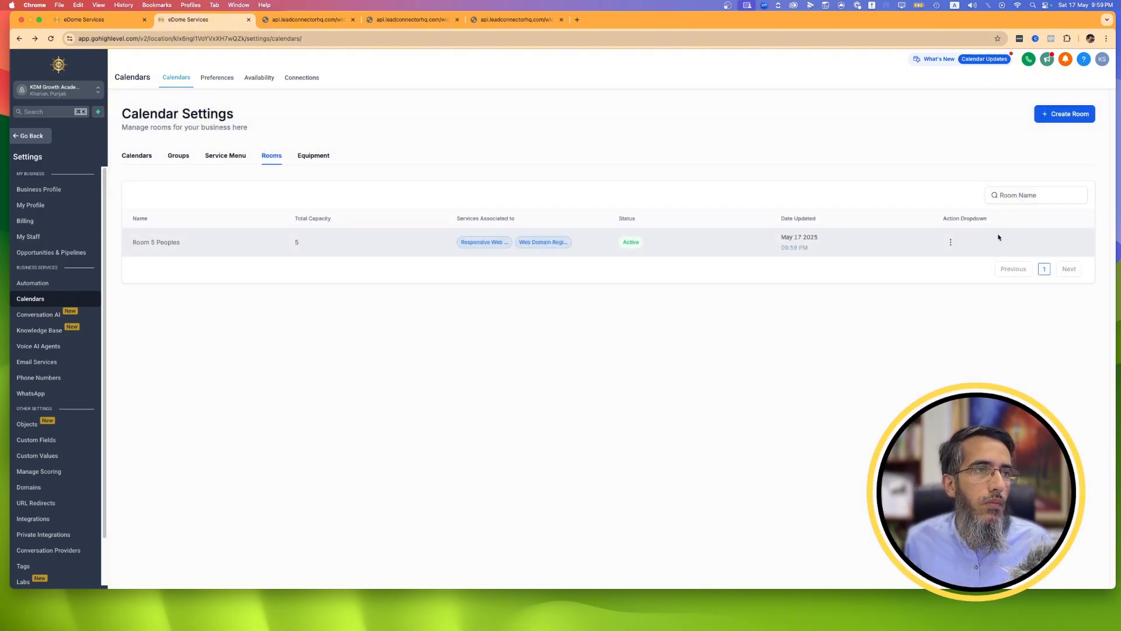
Check the available actions for Room 5 Peoples, look over the equipment settings, and return to the service menu settings.
click(952, 242)
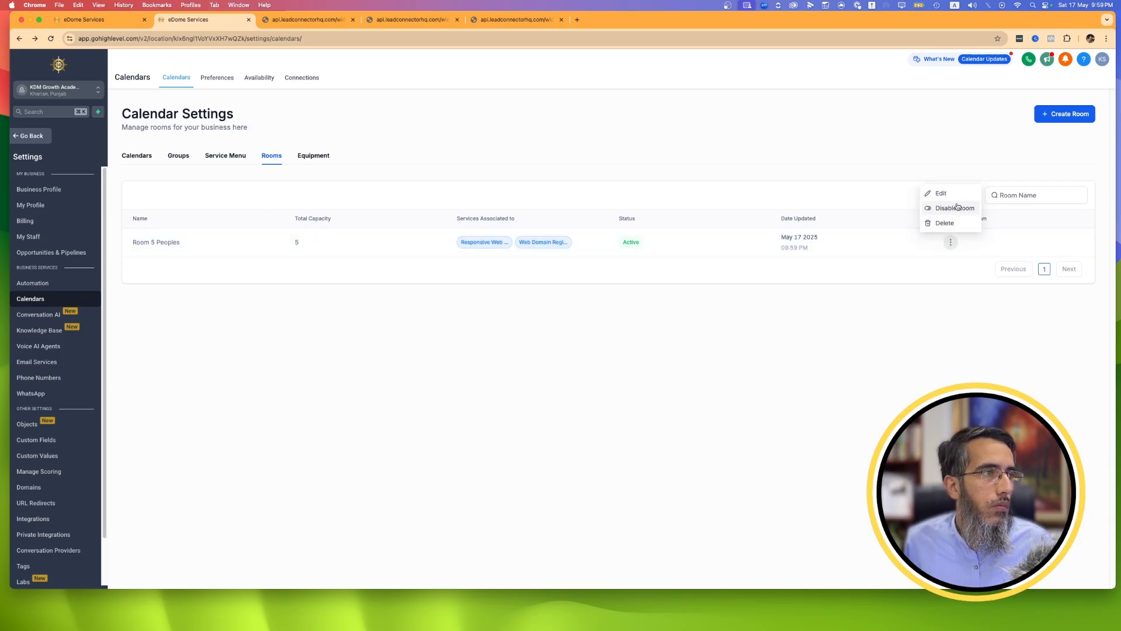
click(300, 157)
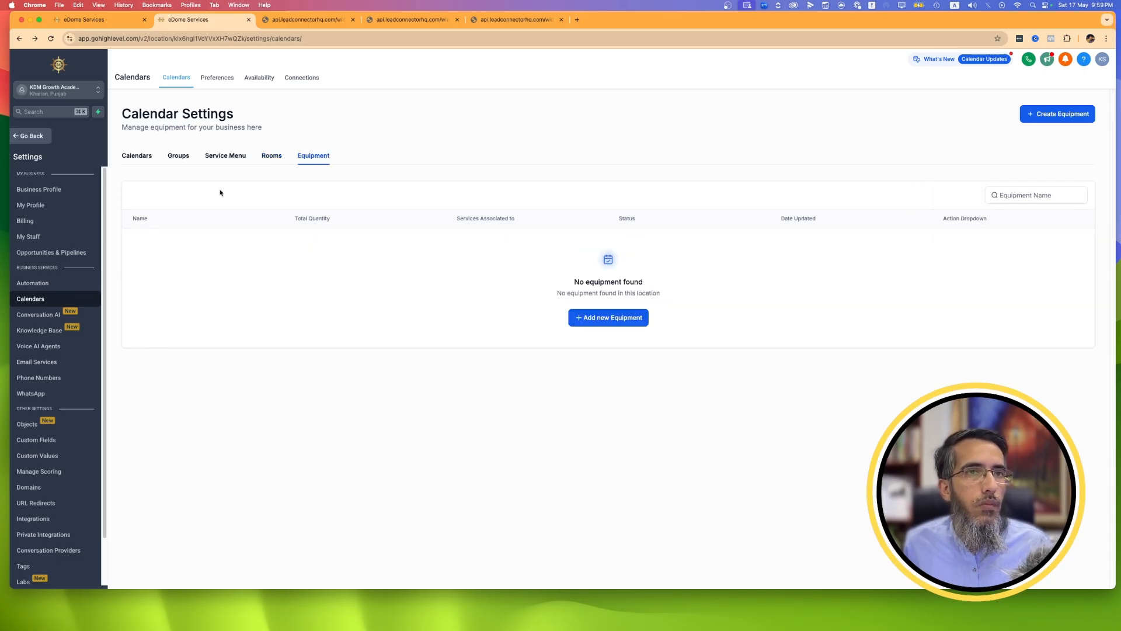
click(234, 155)
Reload the Web Design Services group booking page and review both service groups on the public Services menu page.
click(308, 19)
click(411, 19)
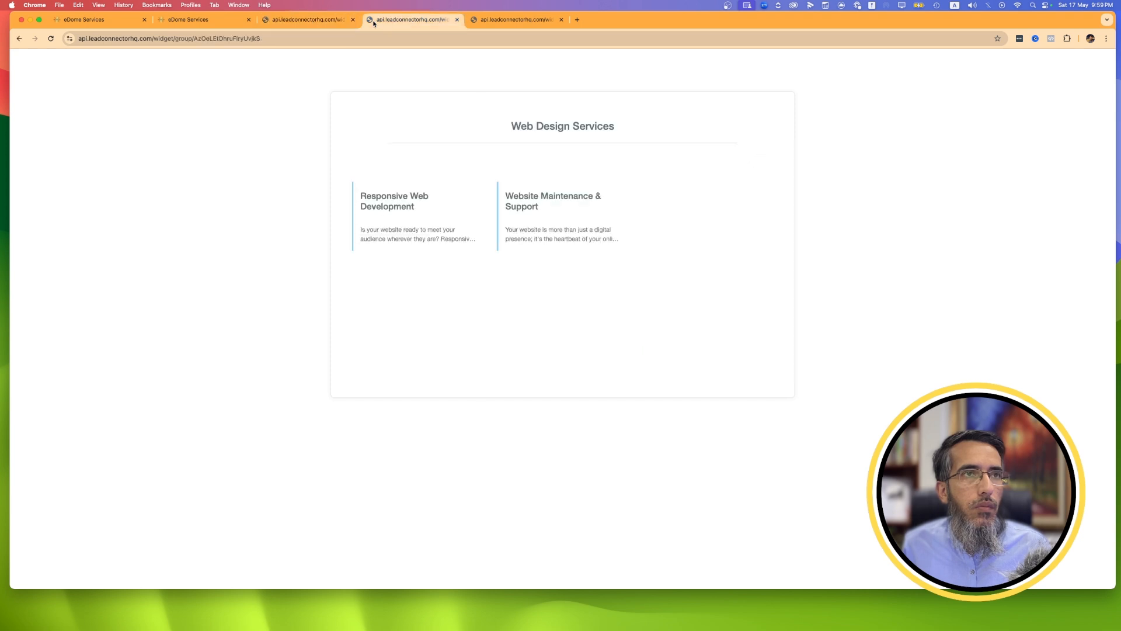
click(51, 40)
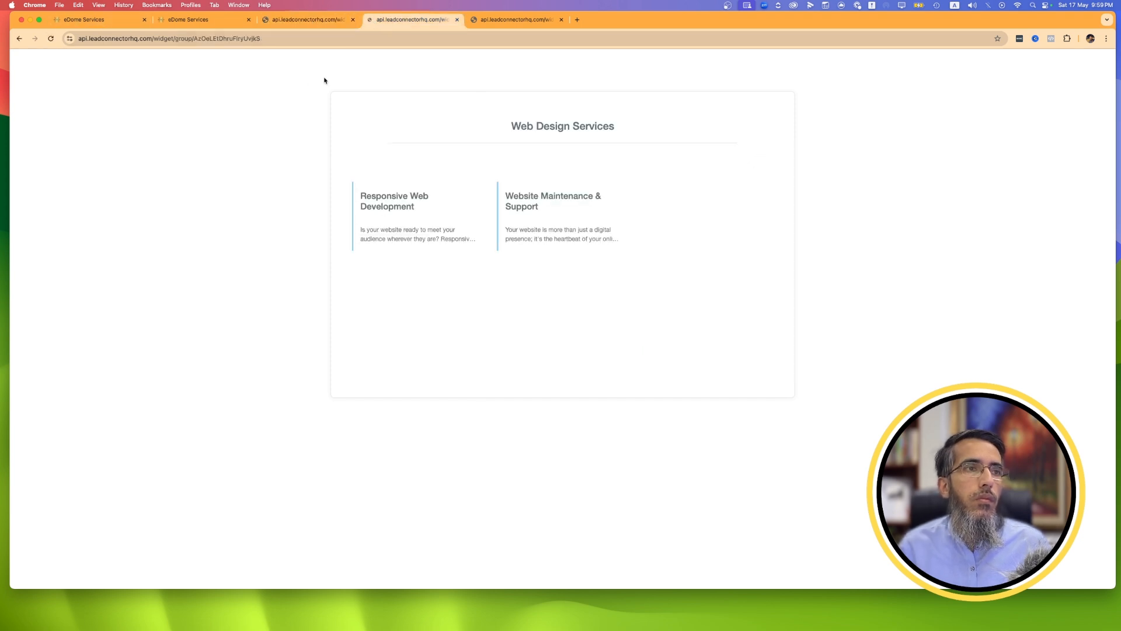
click(492, 17)
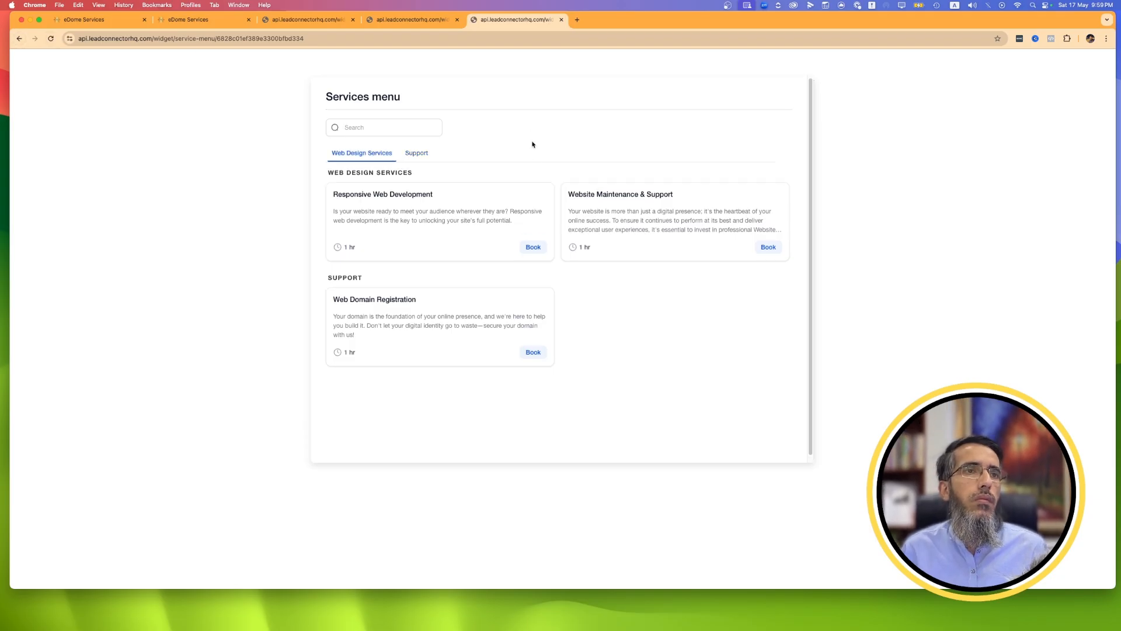
click(419, 155)
click(377, 154)
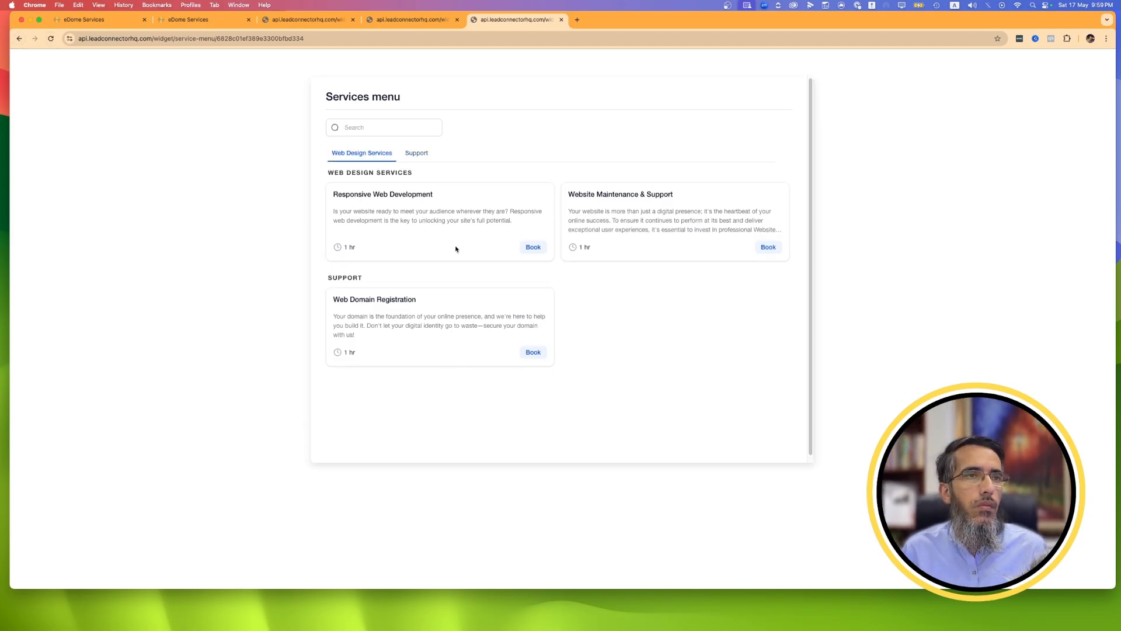
Test a Responsive Web Development booking for 2 People, with that service for both guests, through to the date and time selection.
click(533, 249)
click(425, 243)
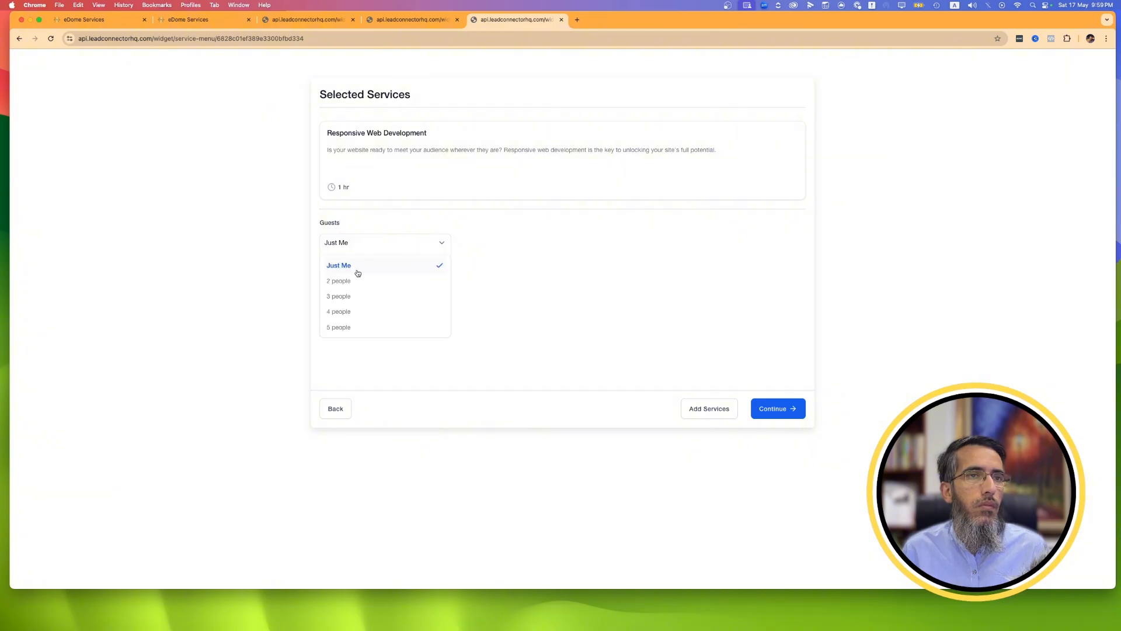
click(350, 280)
click(363, 244)
click(352, 280)
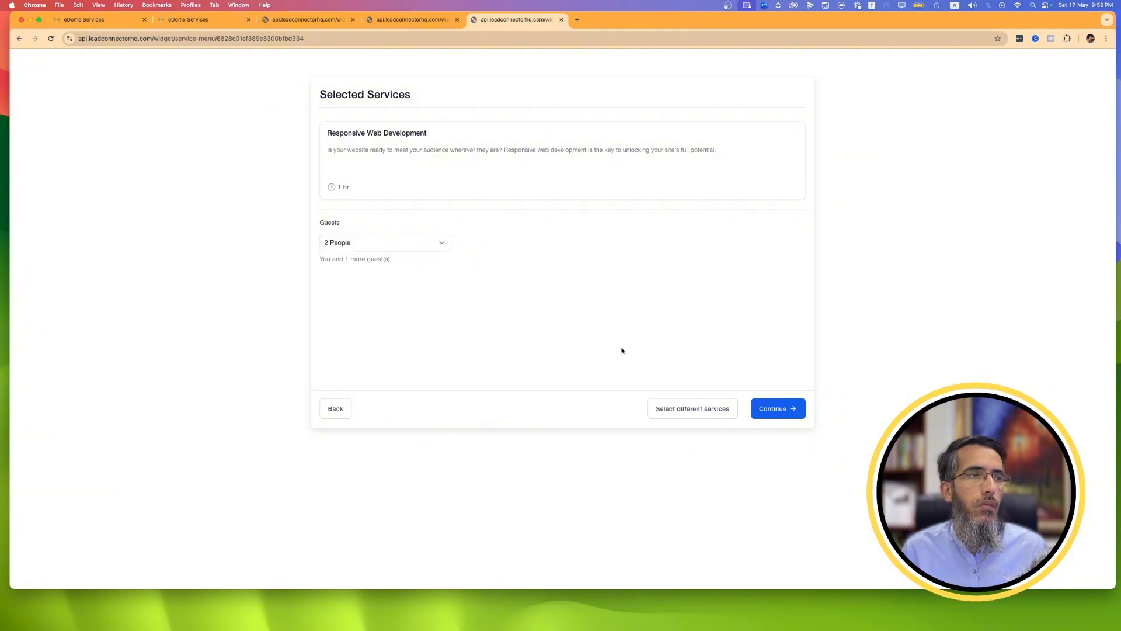
click(776, 413)
click(421, 202)
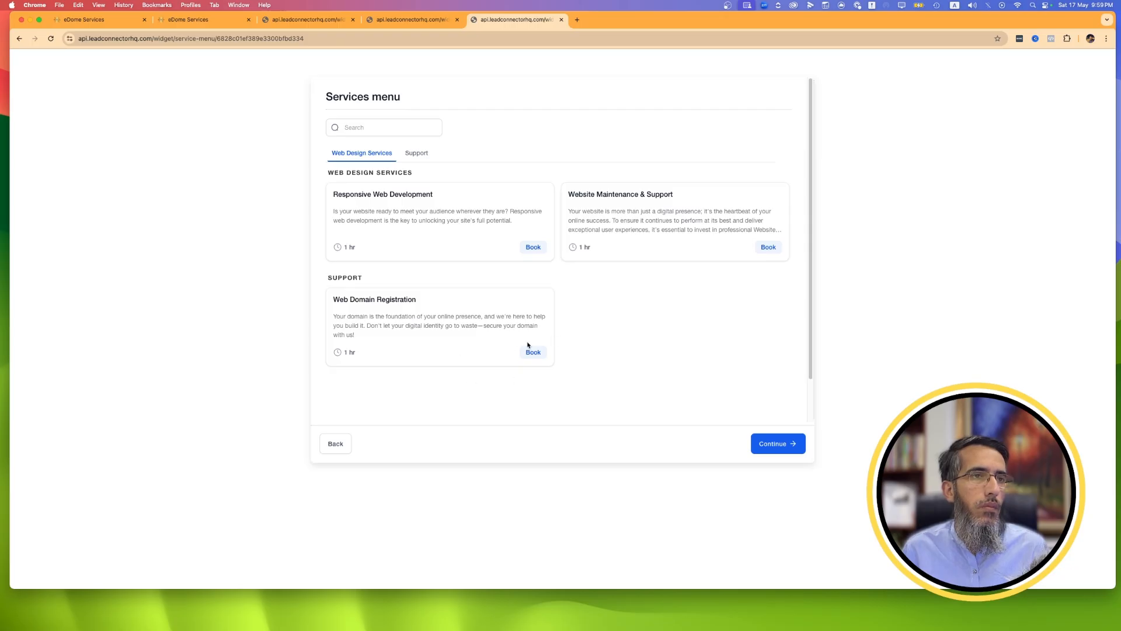
click(533, 248)
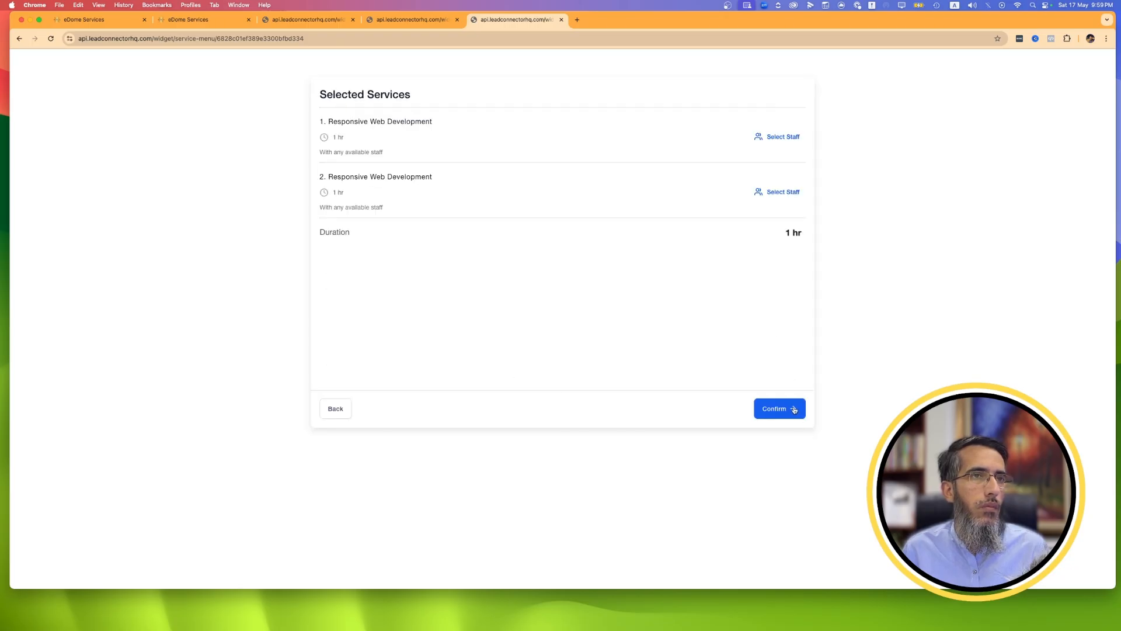
click(792, 410)
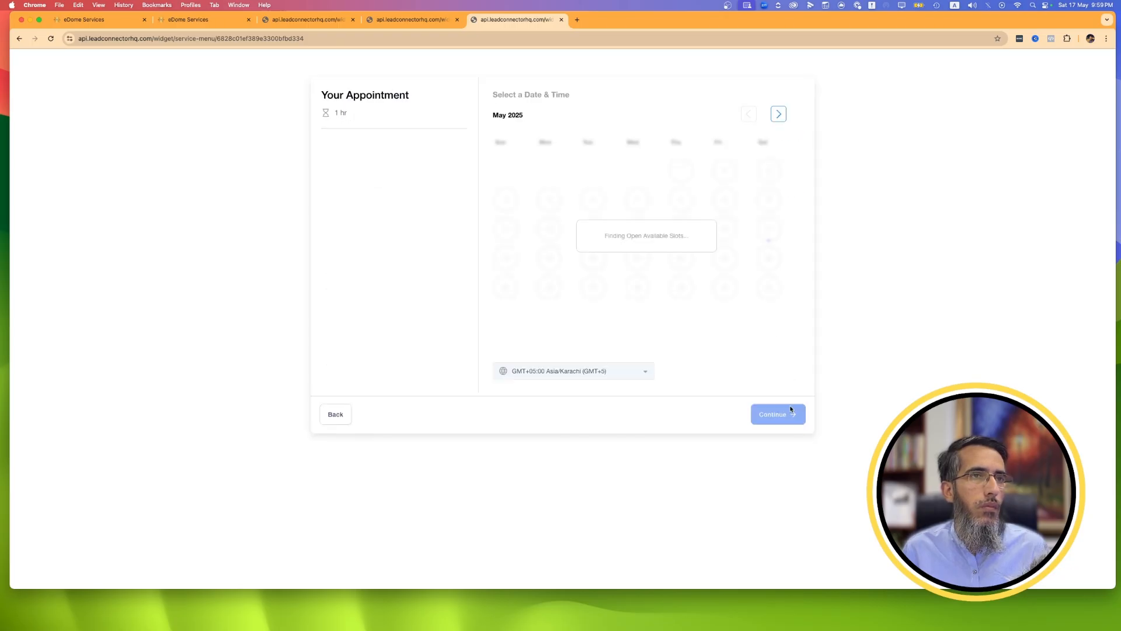
Go back to the guests' selected services, check the staff options for the first service, and return to the date selection.
click(335, 414)
click(330, 409)
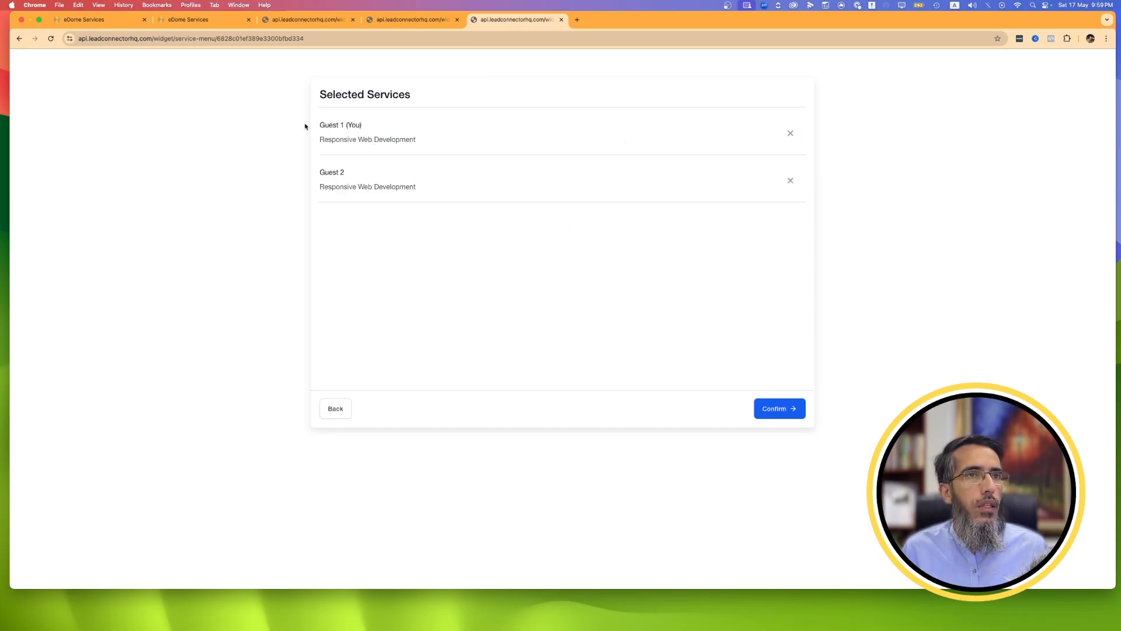
click(775, 409)
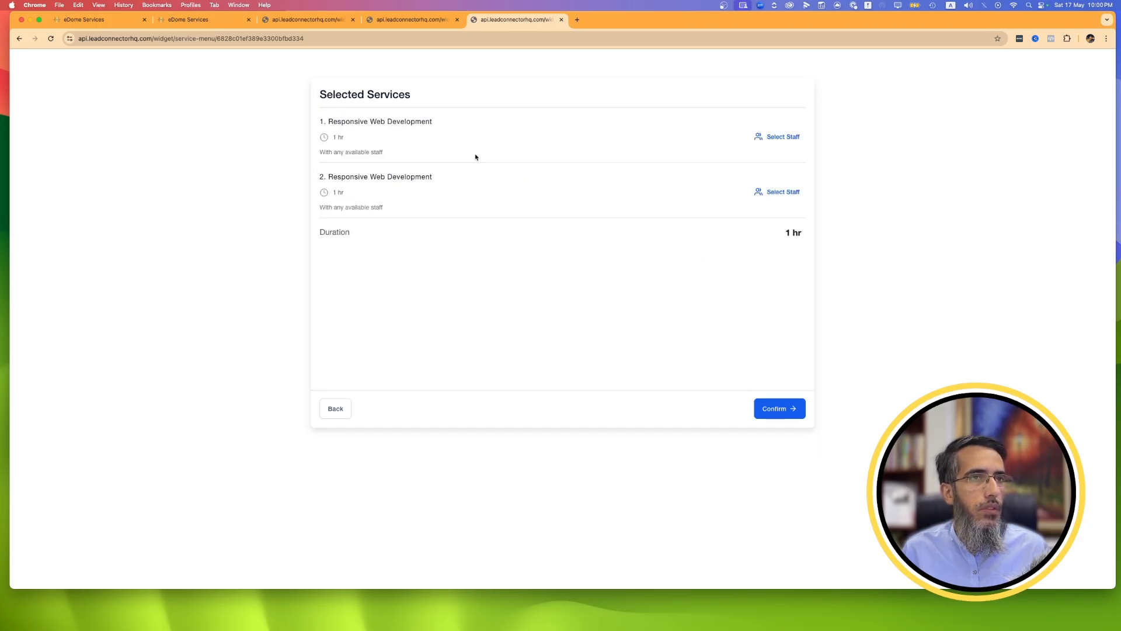
click(786, 137)
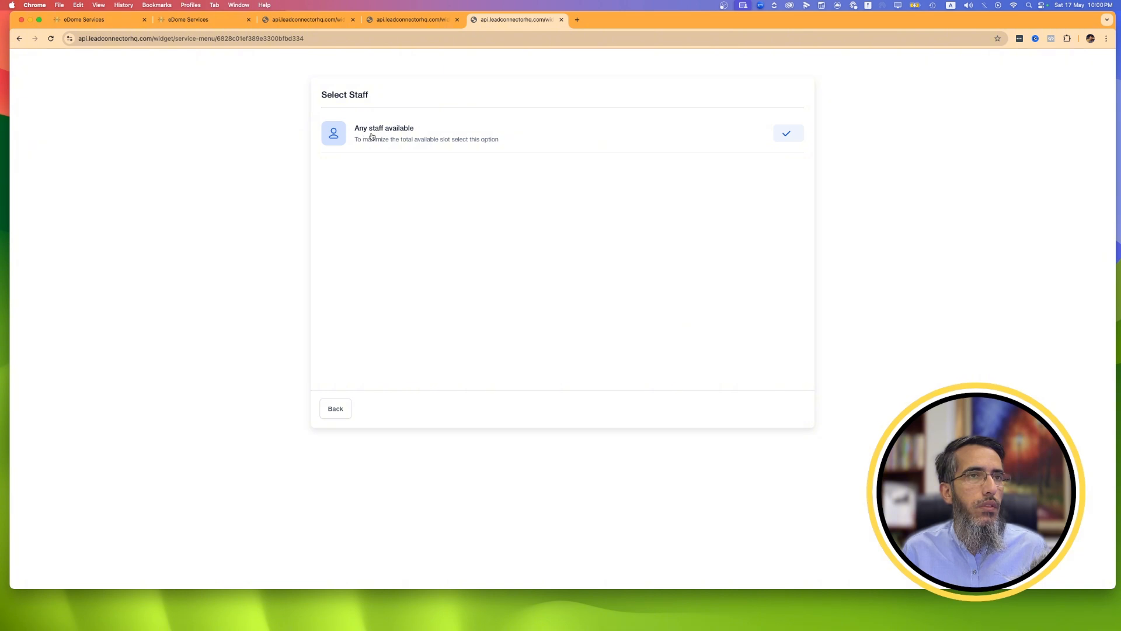
click(345, 408)
click(803, 416)
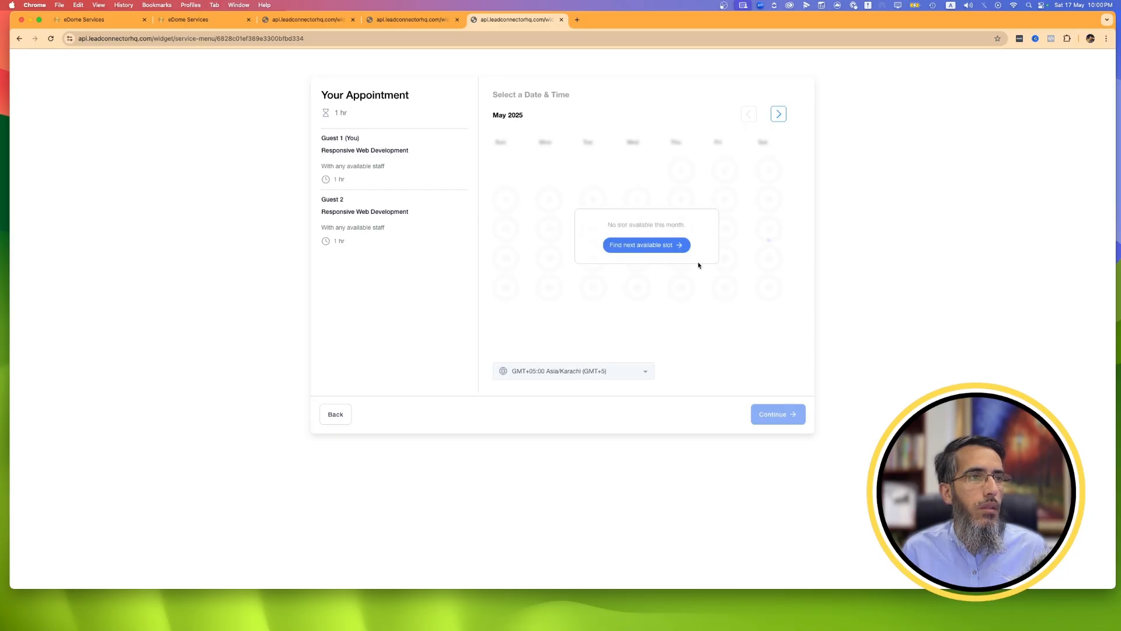
Look through the booking calendar up to September 2025 for open slots, and back out to the Services menu.
click(779, 114)
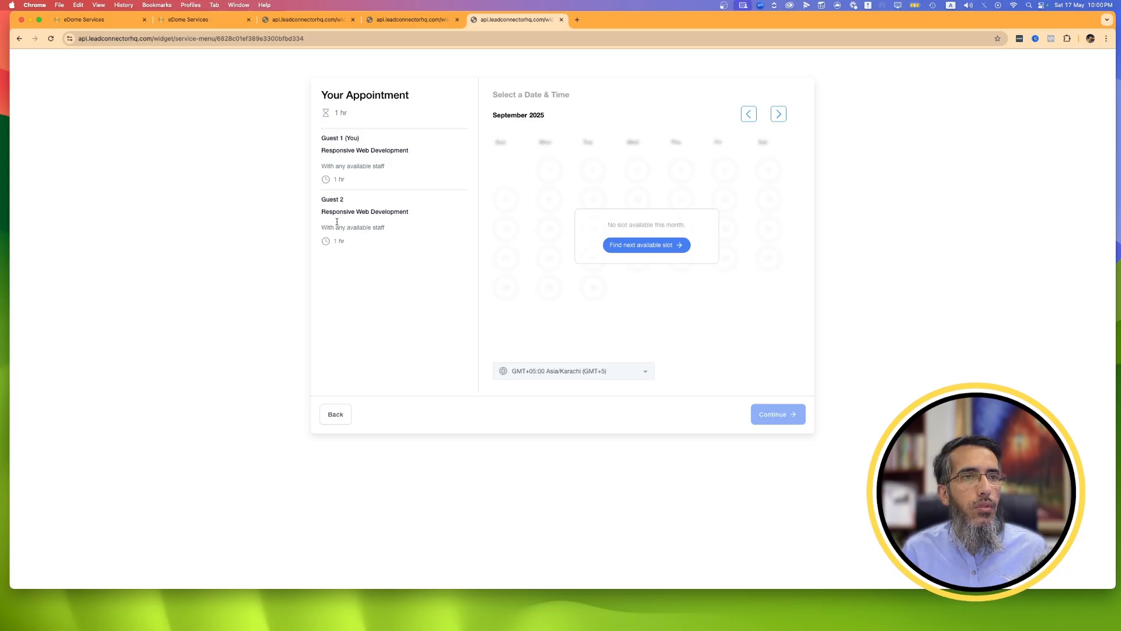
click(341, 422)
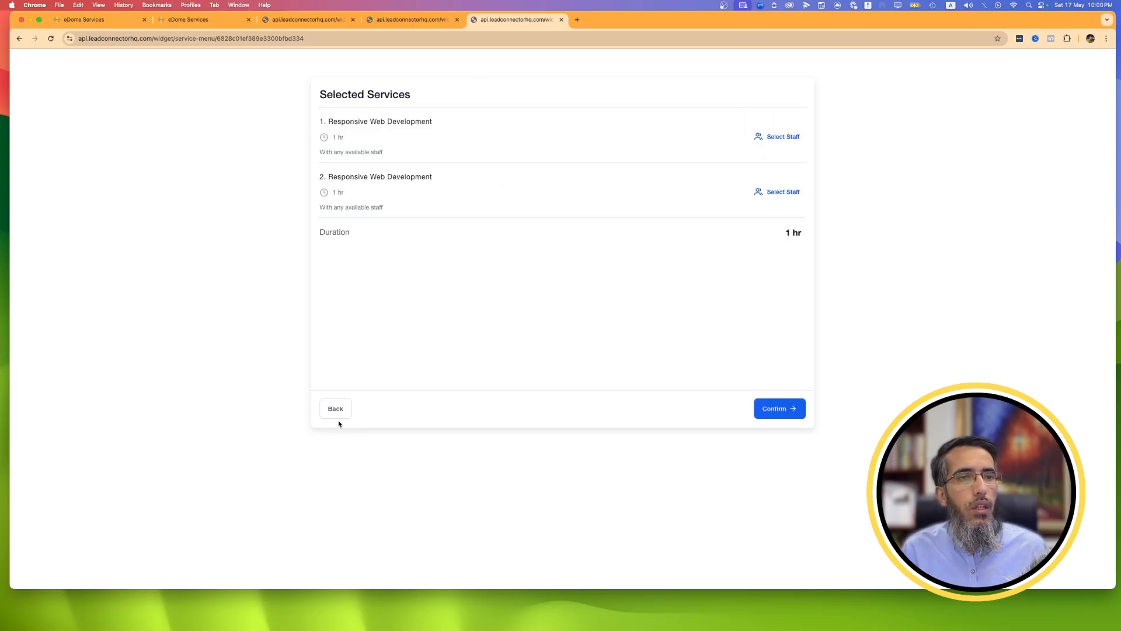
click(336, 408)
click(335, 407)
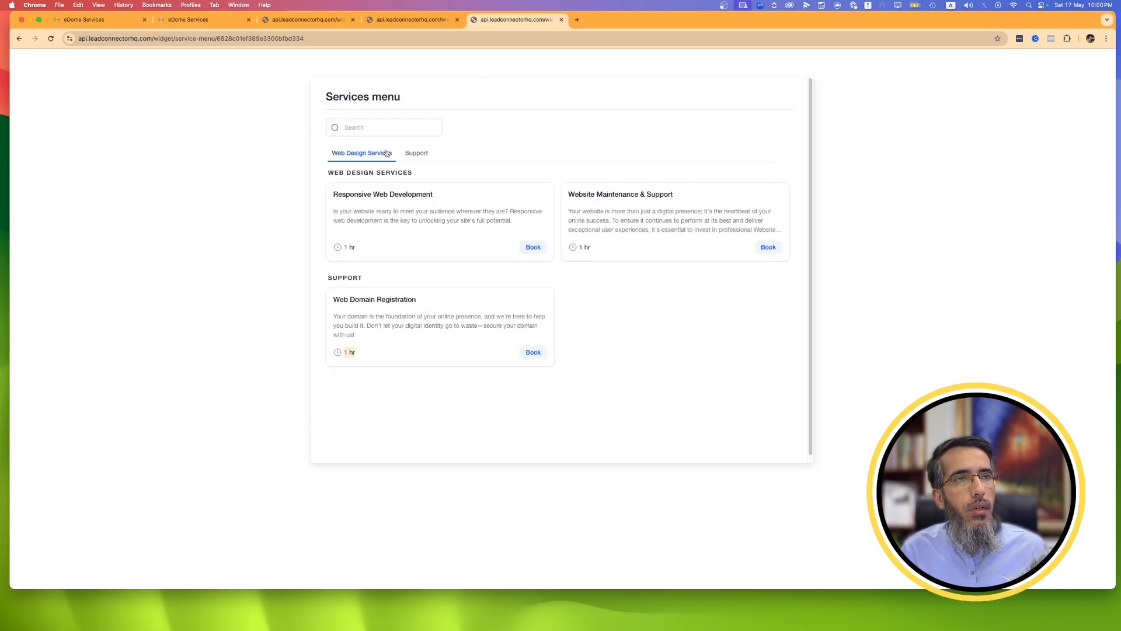
Return to the calendar settings and review the Rooms and Equipment lists, checking the new equipment form without creating anything.
scroll(384, 150, down, 1)
click(378, 21)
click(308, 21)
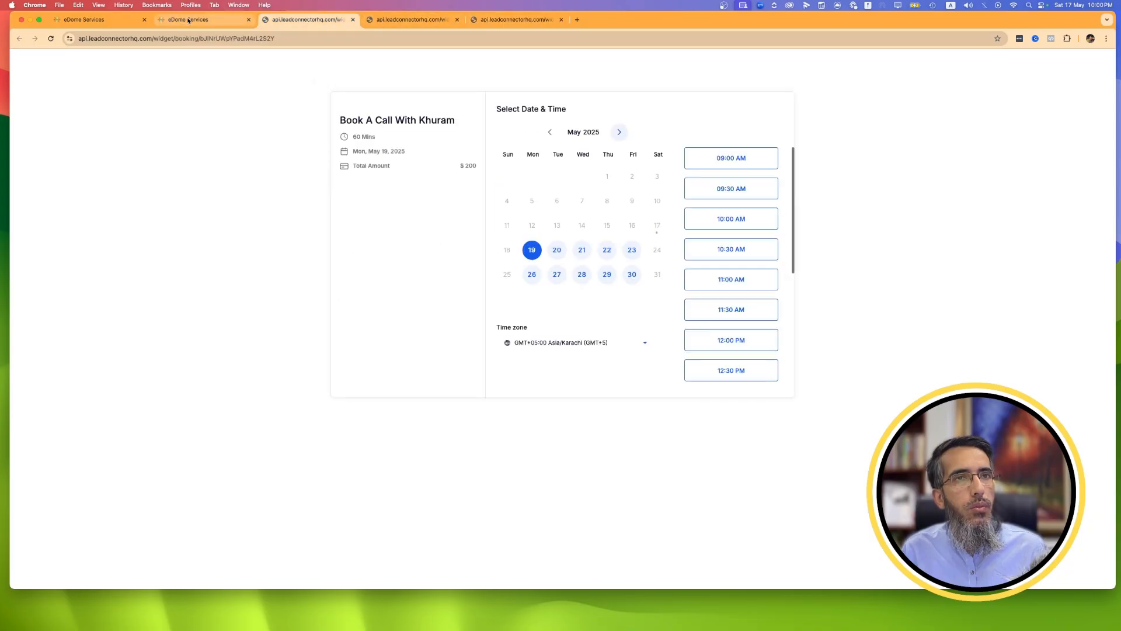
click(205, 19)
click(270, 156)
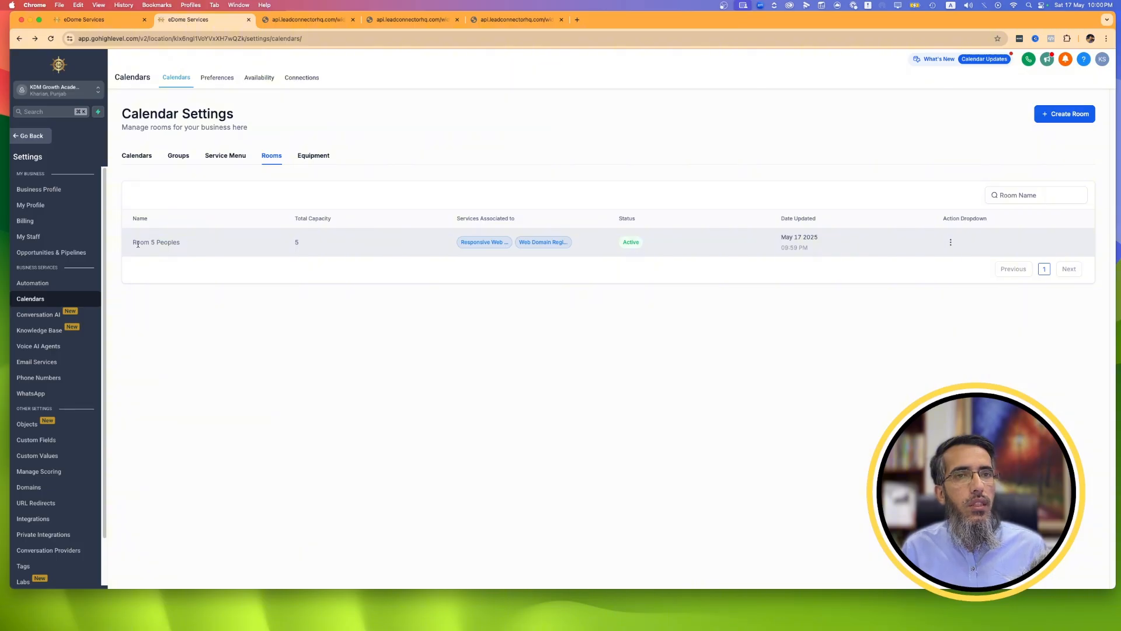
click(310, 156)
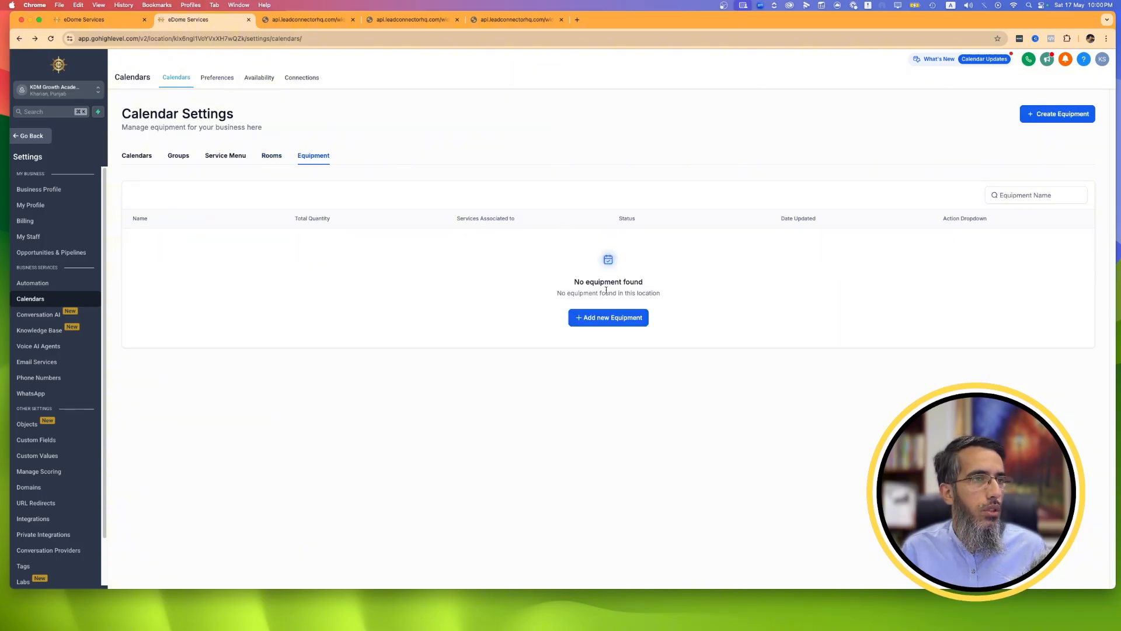
click(608, 317)
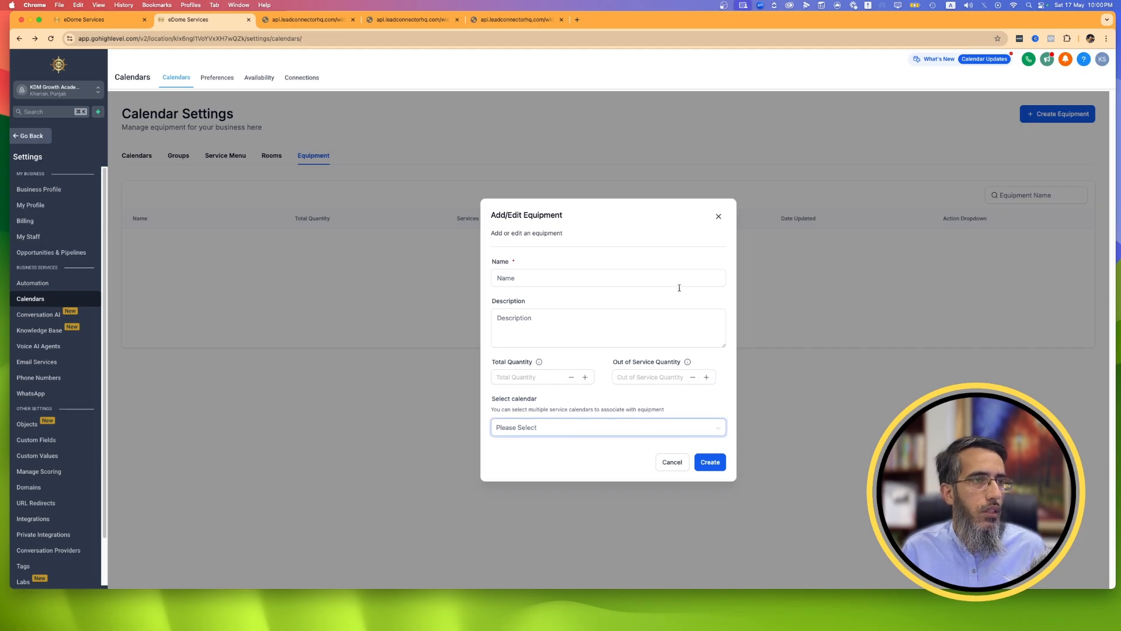
click(718, 217)
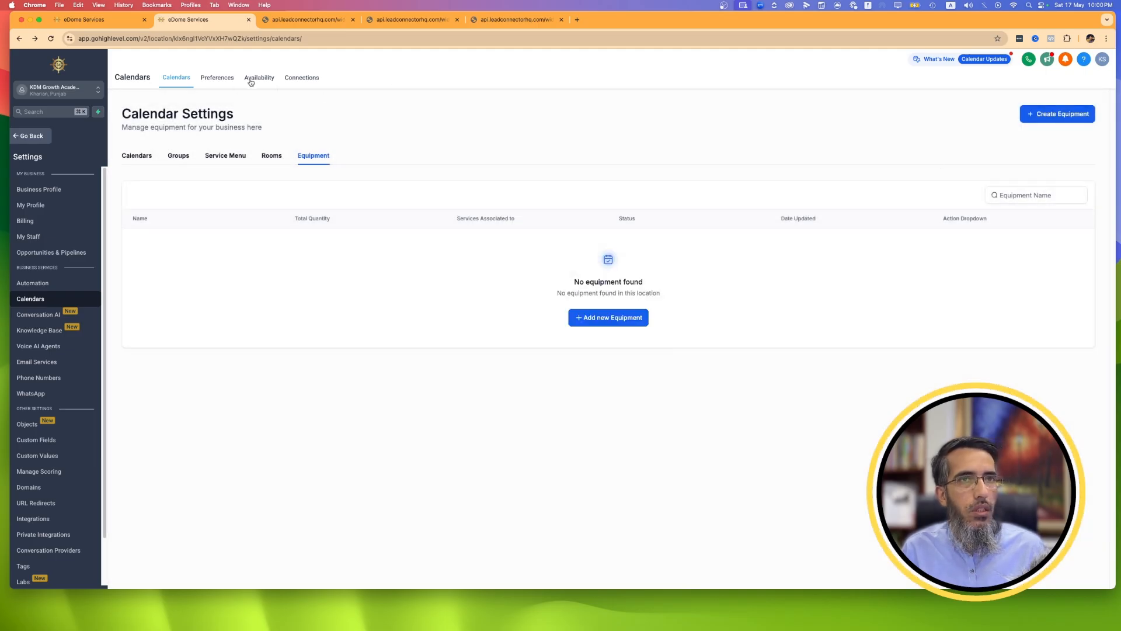
Set the meeting location in the calendar user preferences to Google Meet.
click(208, 78)
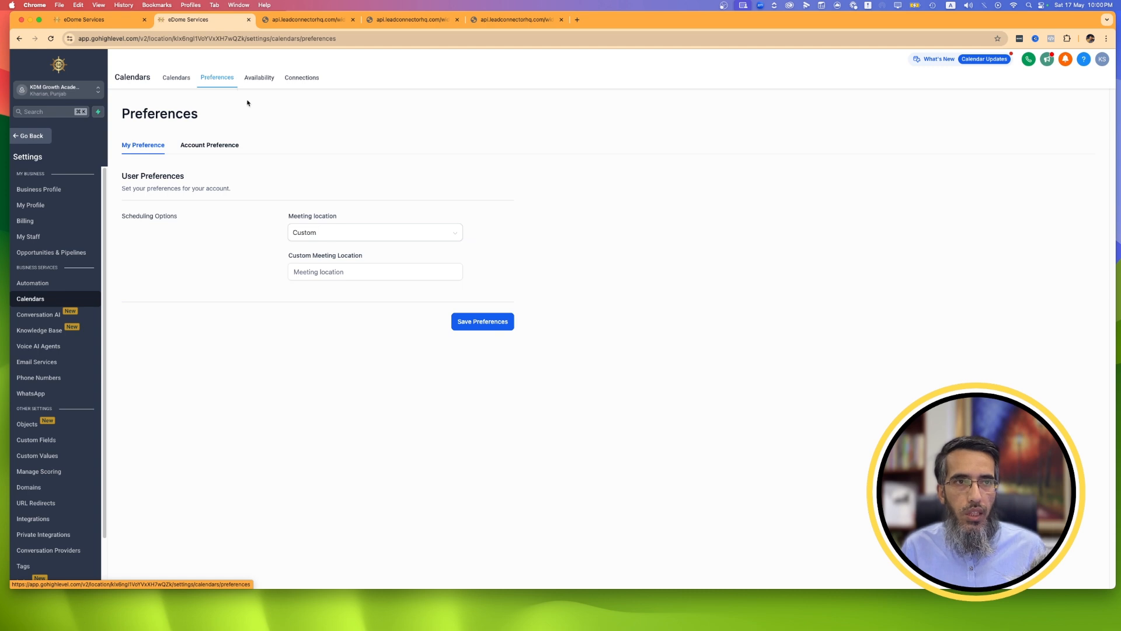
click(366, 235)
click(346, 283)
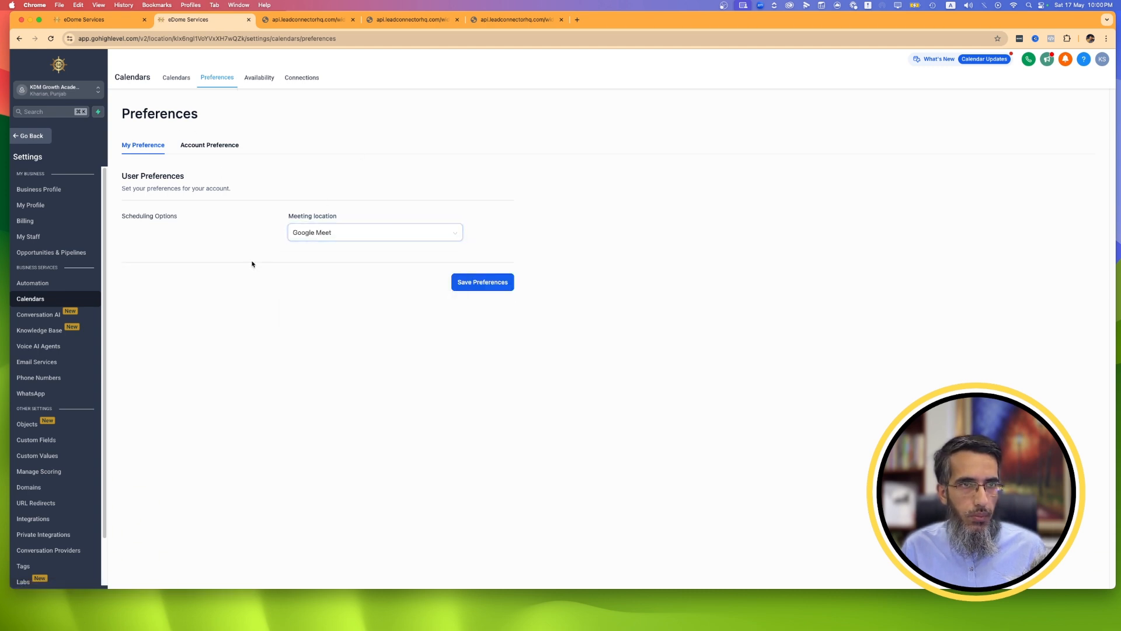
Turn off Service Menu, Rooms and Equipments in the calendar account preferences and save the preferences.
click(197, 146)
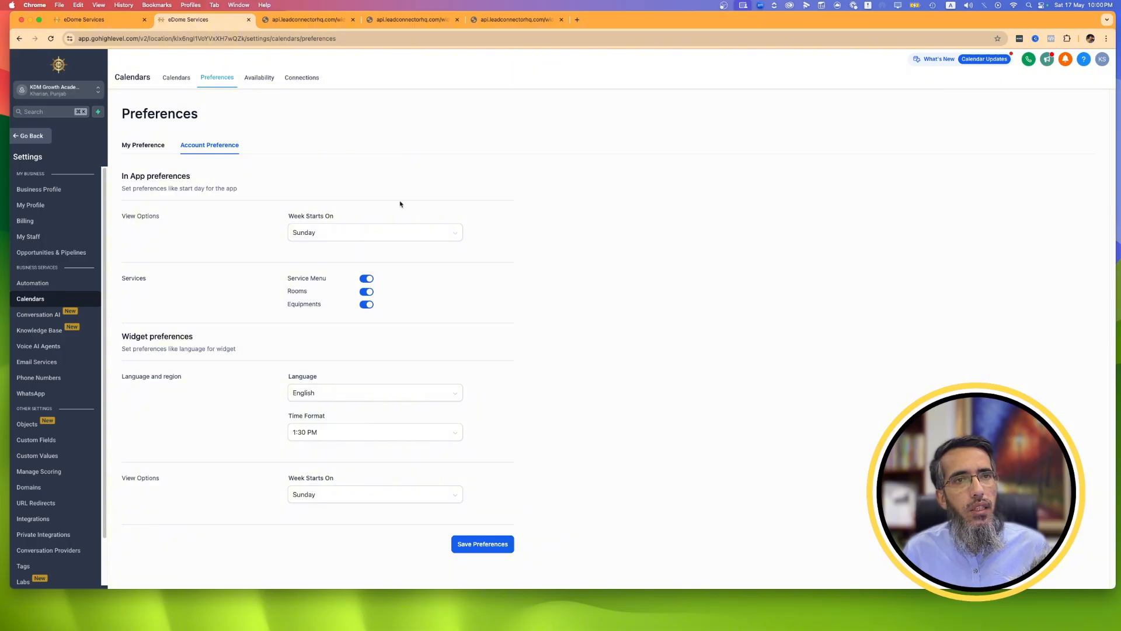
click(367, 278)
click(367, 292)
click(367, 304)
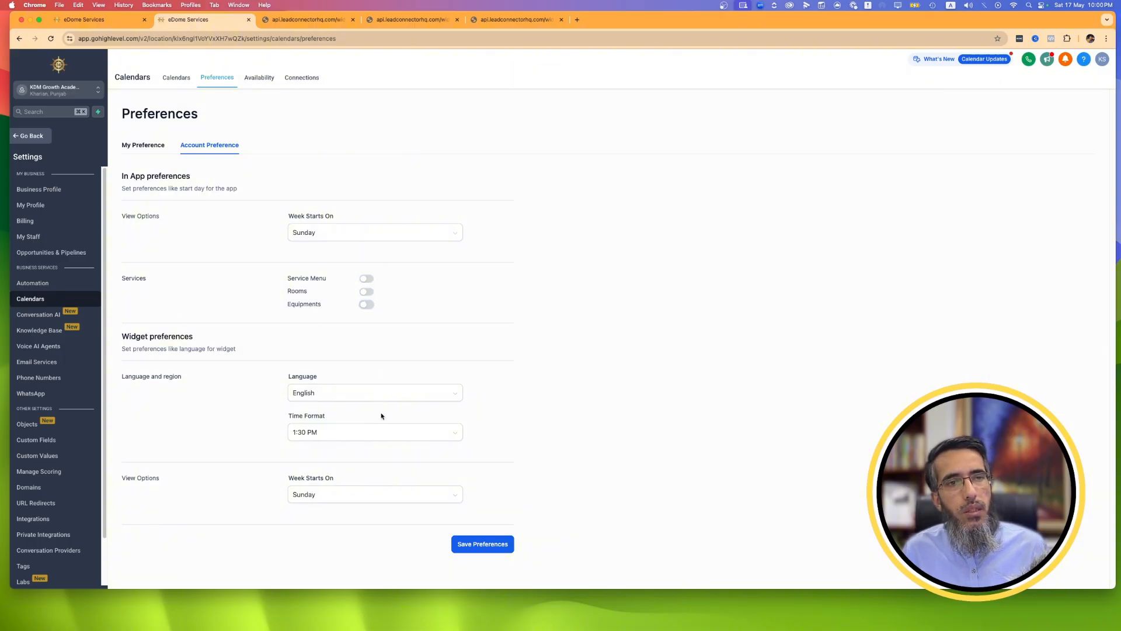
click(498, 550)
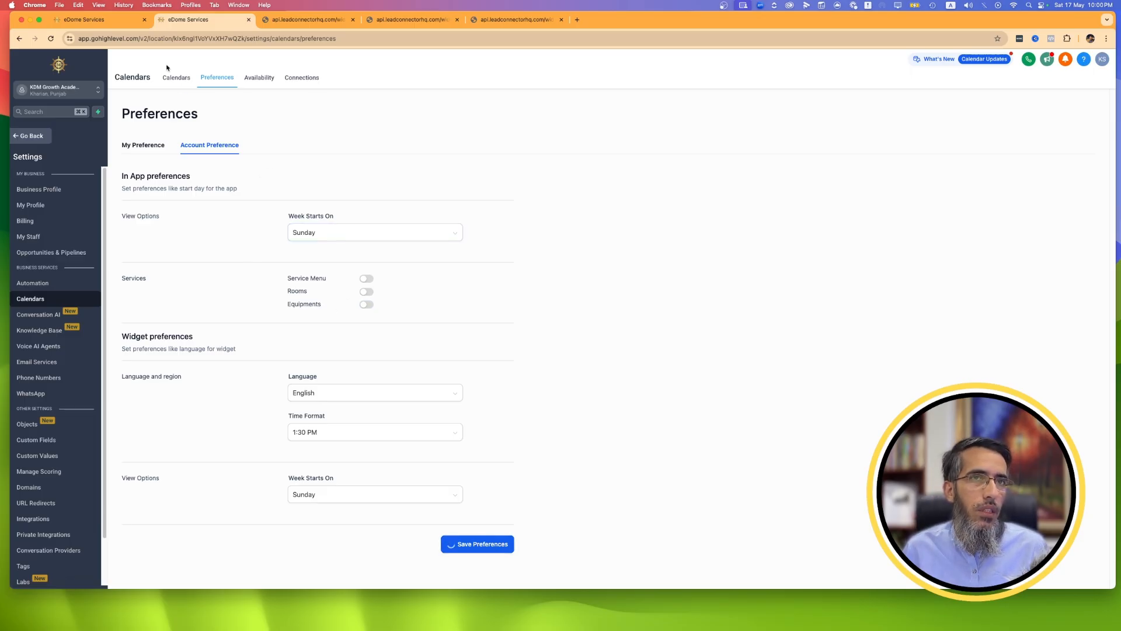
Return to the calendar settings, reload the page, and close the public booking pages.
click(199, 85)
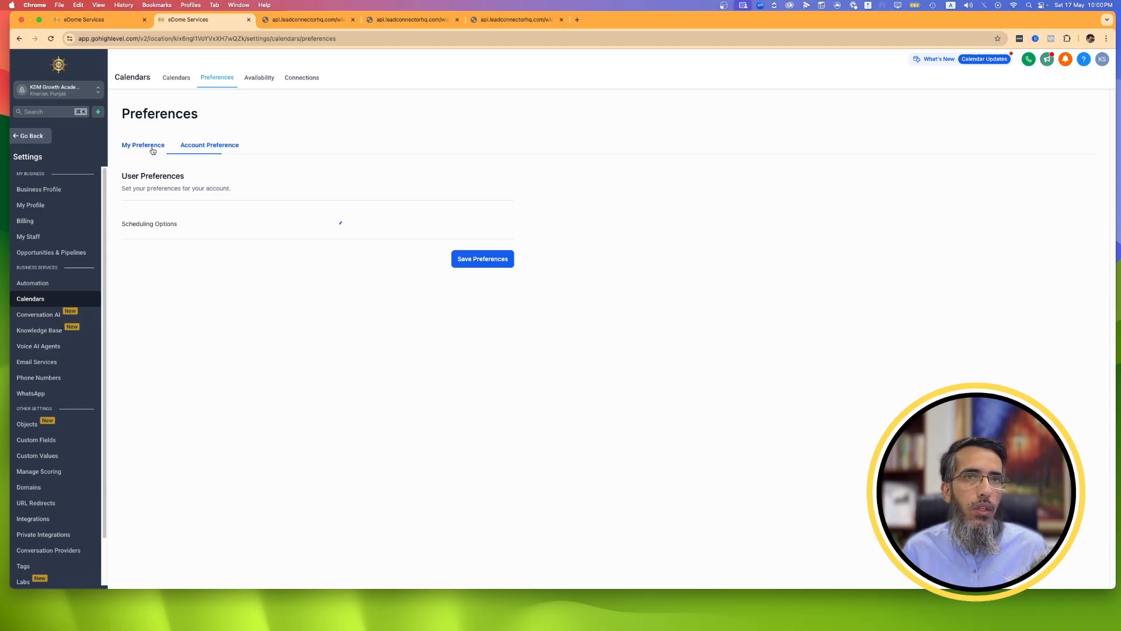
click(176, 81)
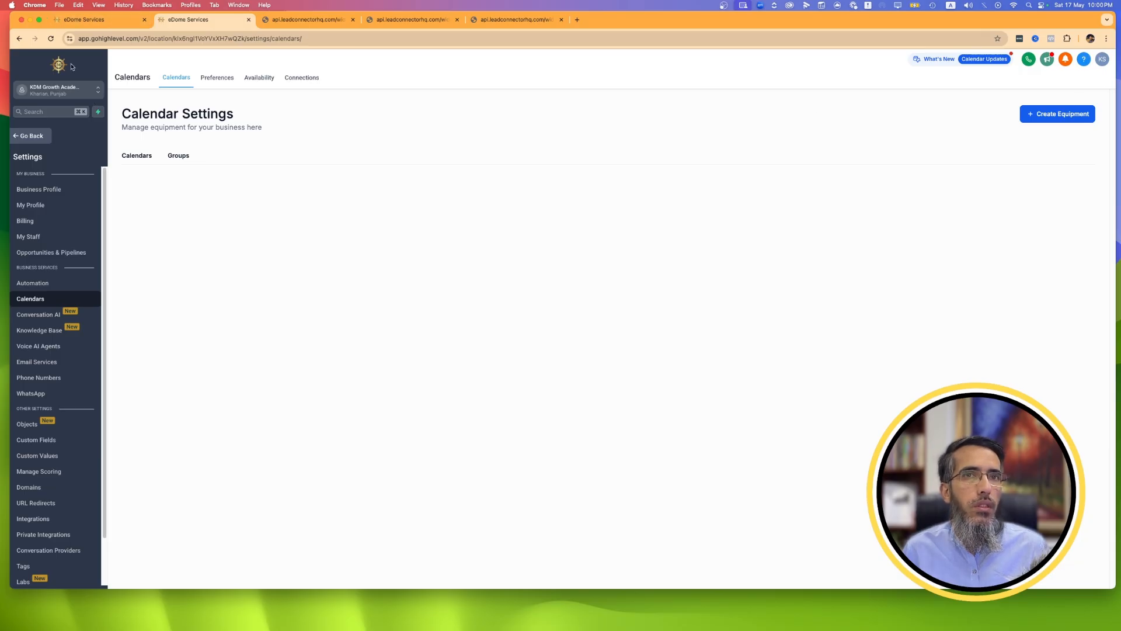
click(51, 41)
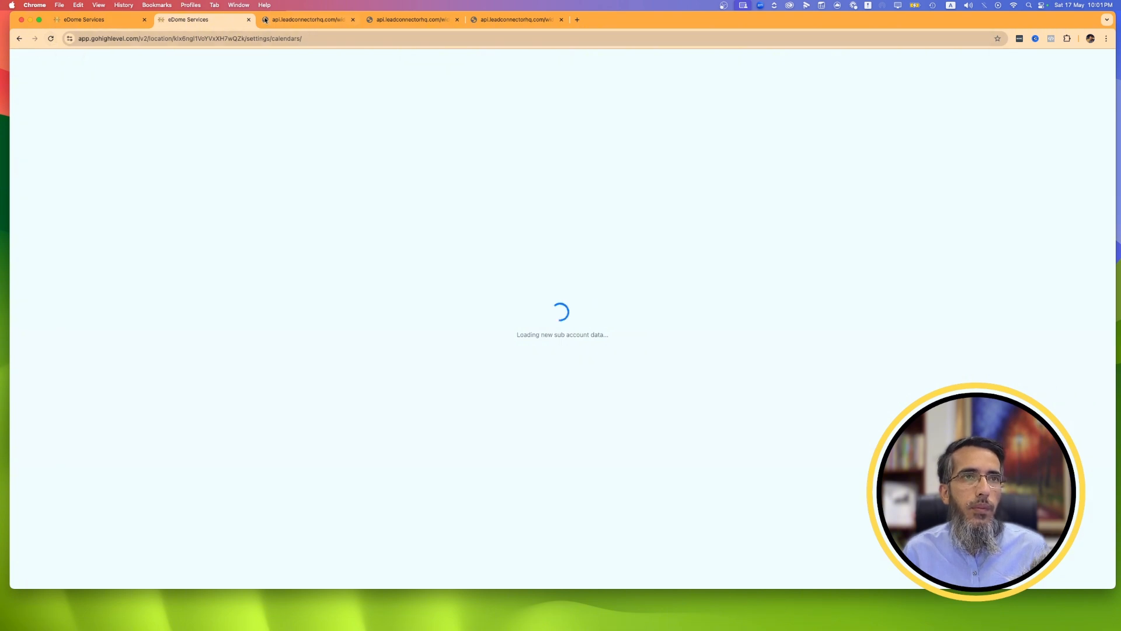
click(353, 19)
click(353, 19)
click(353, 20)
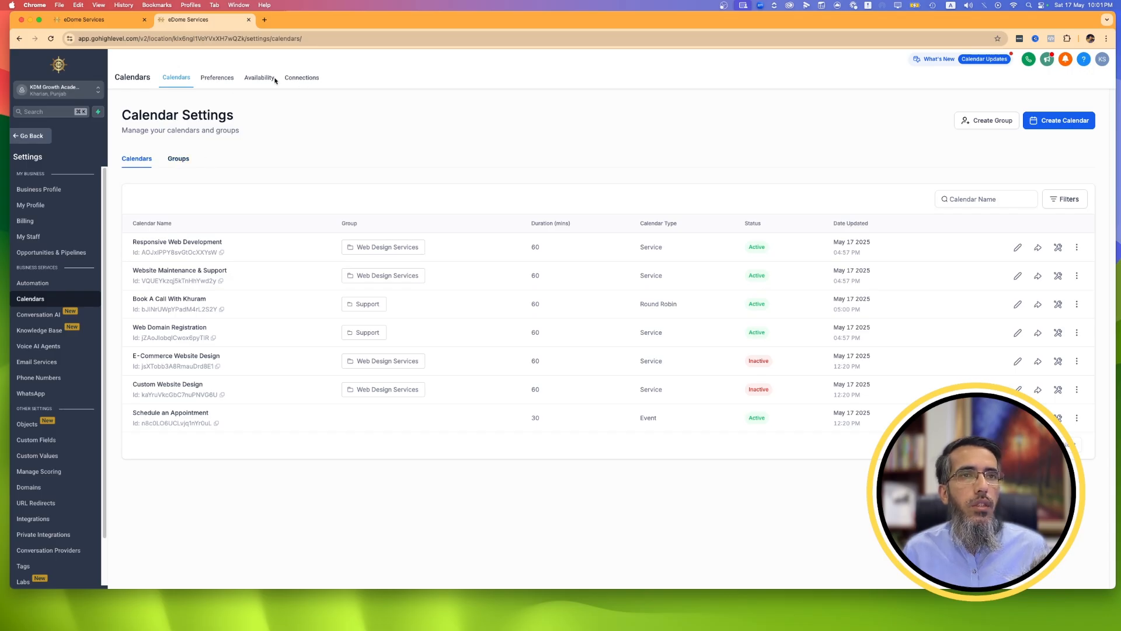
Review the account and user preferences, the availability working hours, and the connected calendars.
click(225, 79)
click(222, 150)
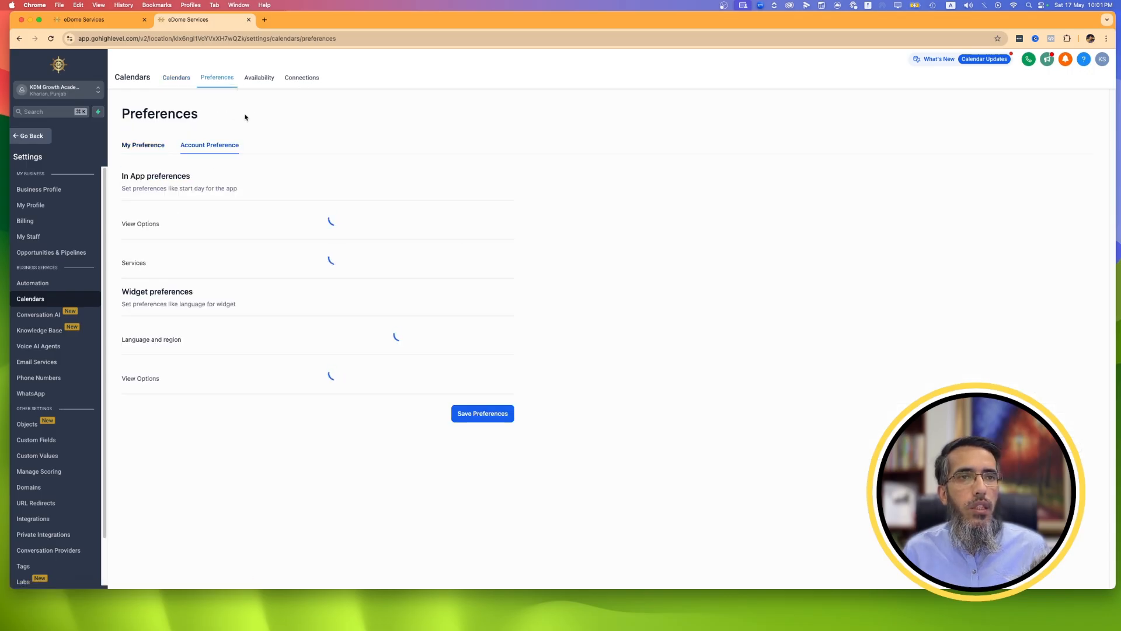
click(151, 148)
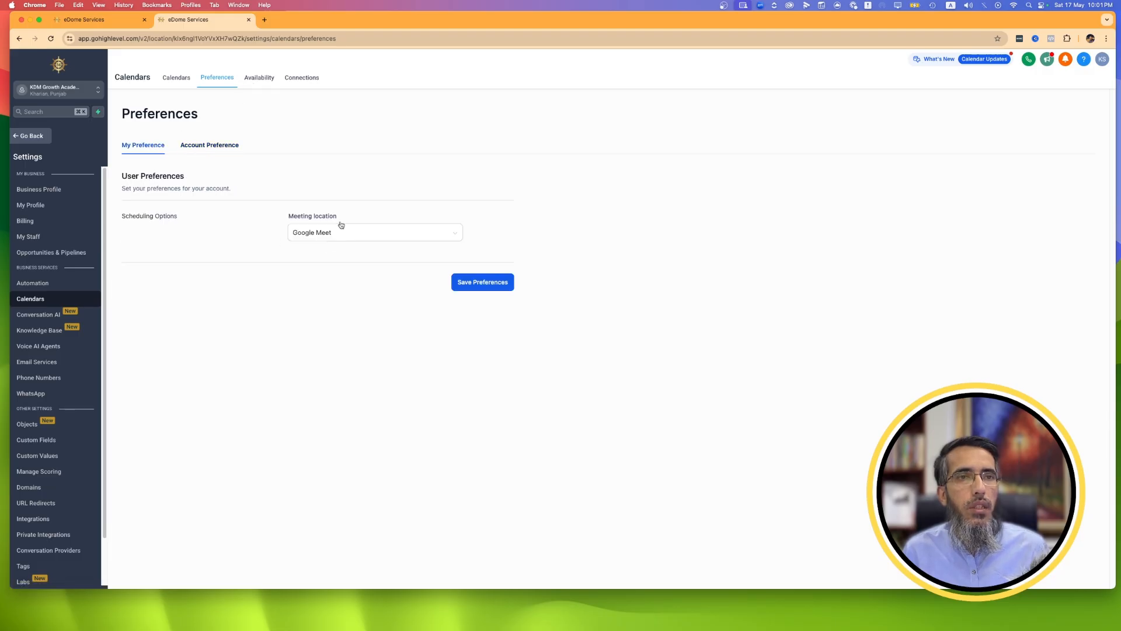
click(260, 78)
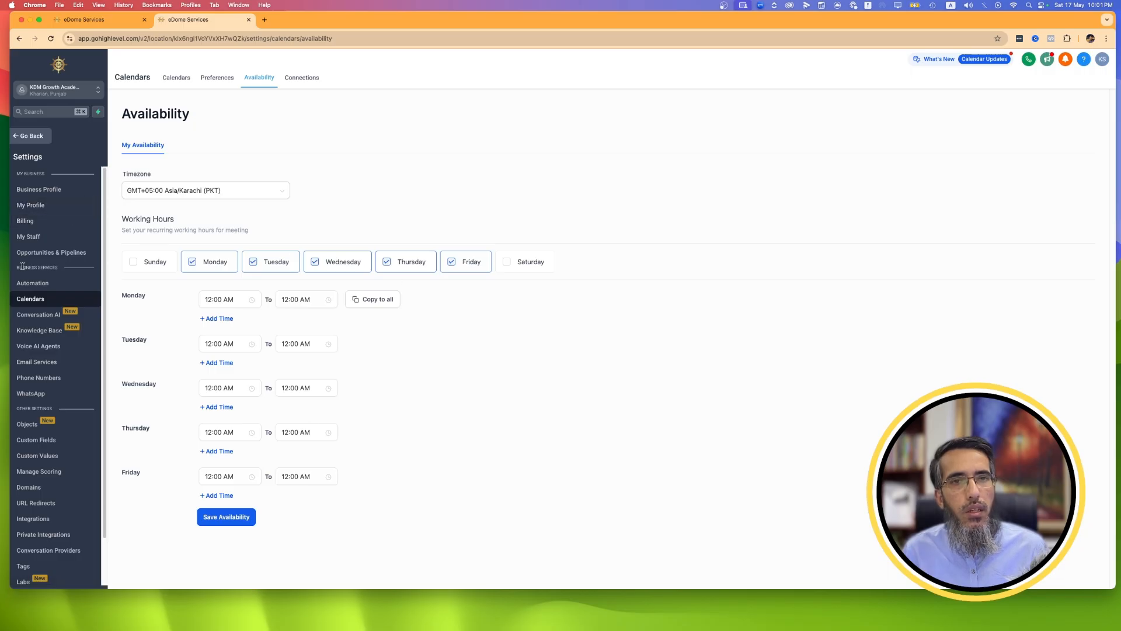
click(302, 78)
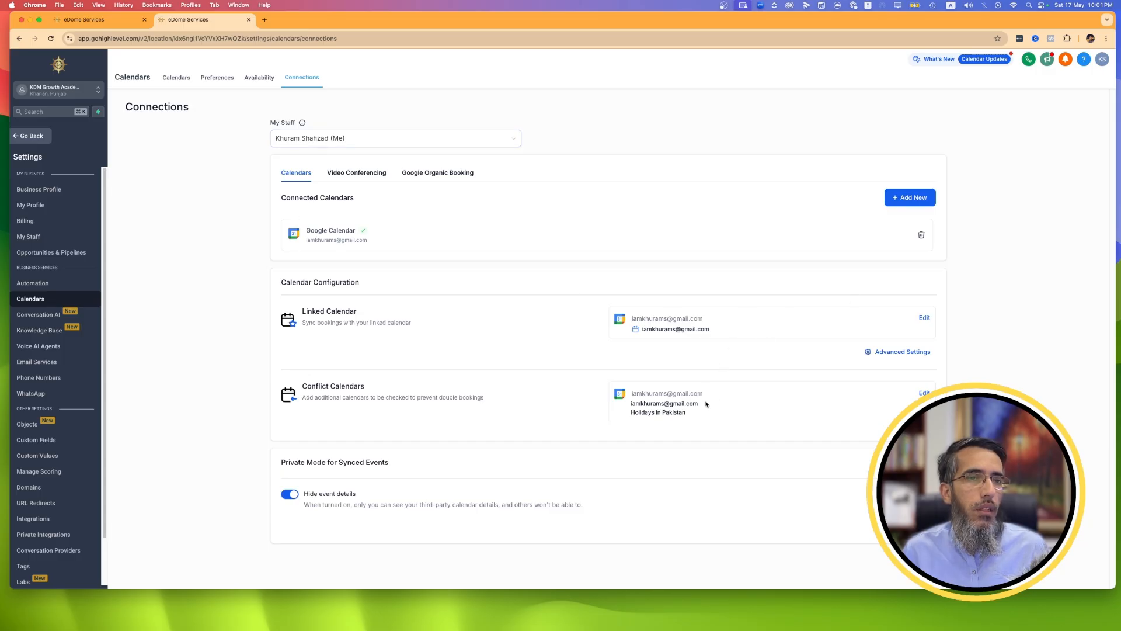
Check the video conferencing connections and try to enable Google Organic Booking with its services feed.
click(371, 174)
click(437, 175)
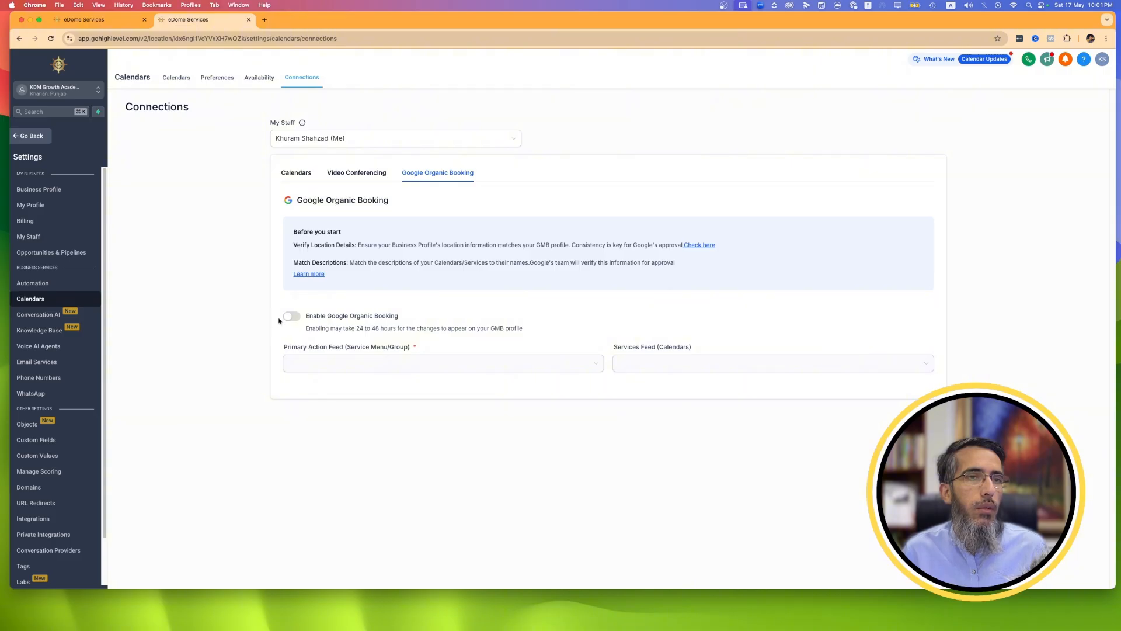
click(292, 318)
click(643, 366)
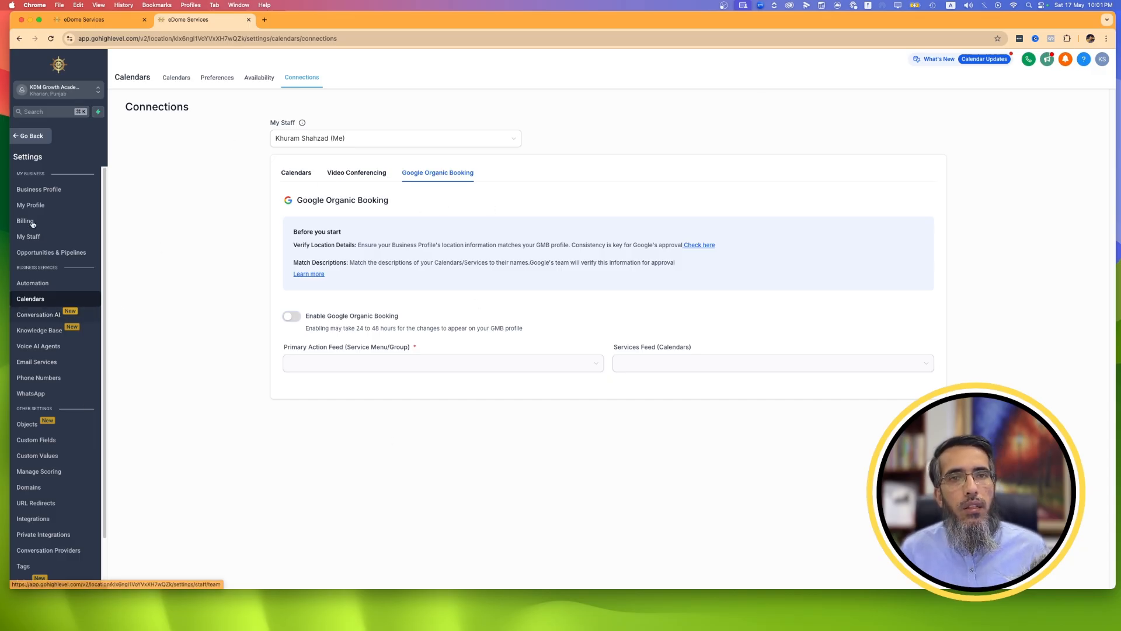
Leave the settings and look over the calendar view, the starred conversations, the snippets, and the contacts list.
click(31, 138)
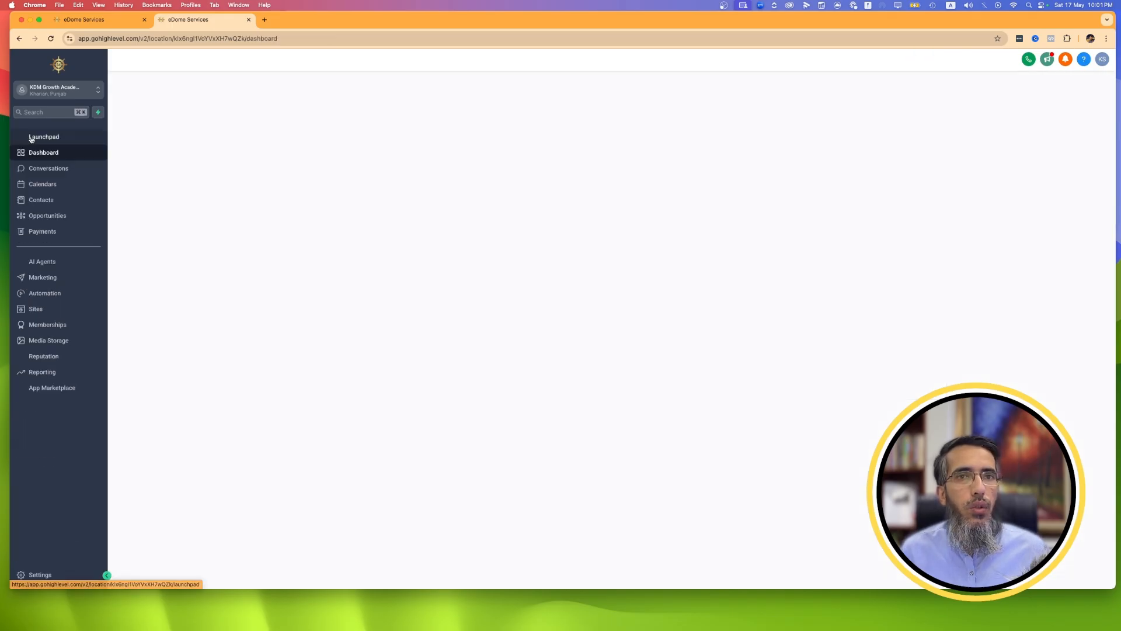
click(49, 183)
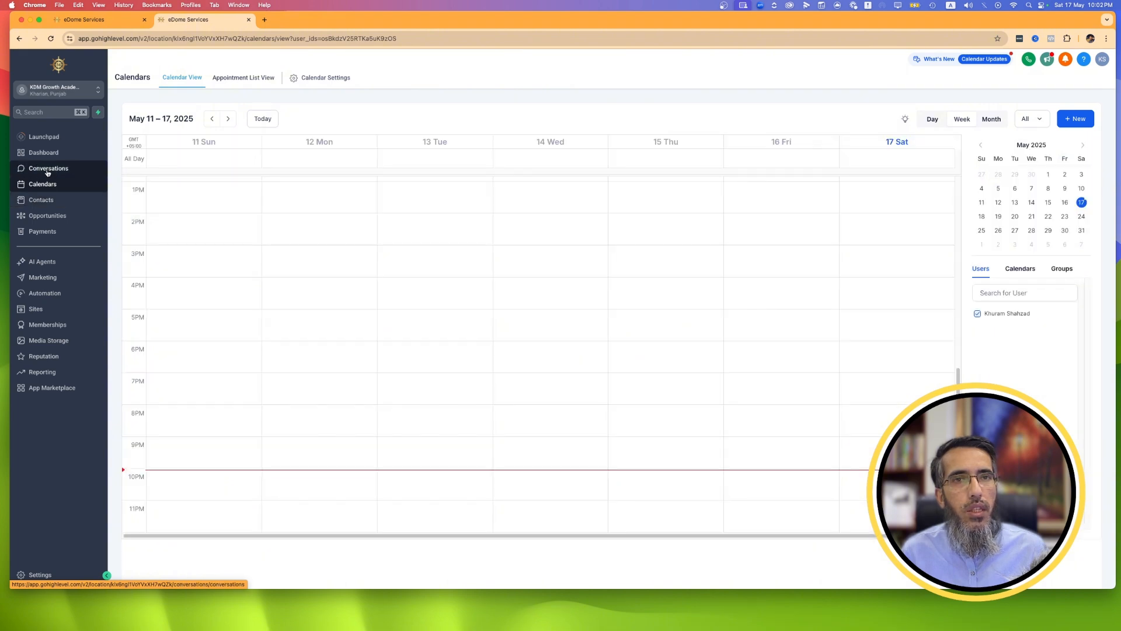
click(48, 170)
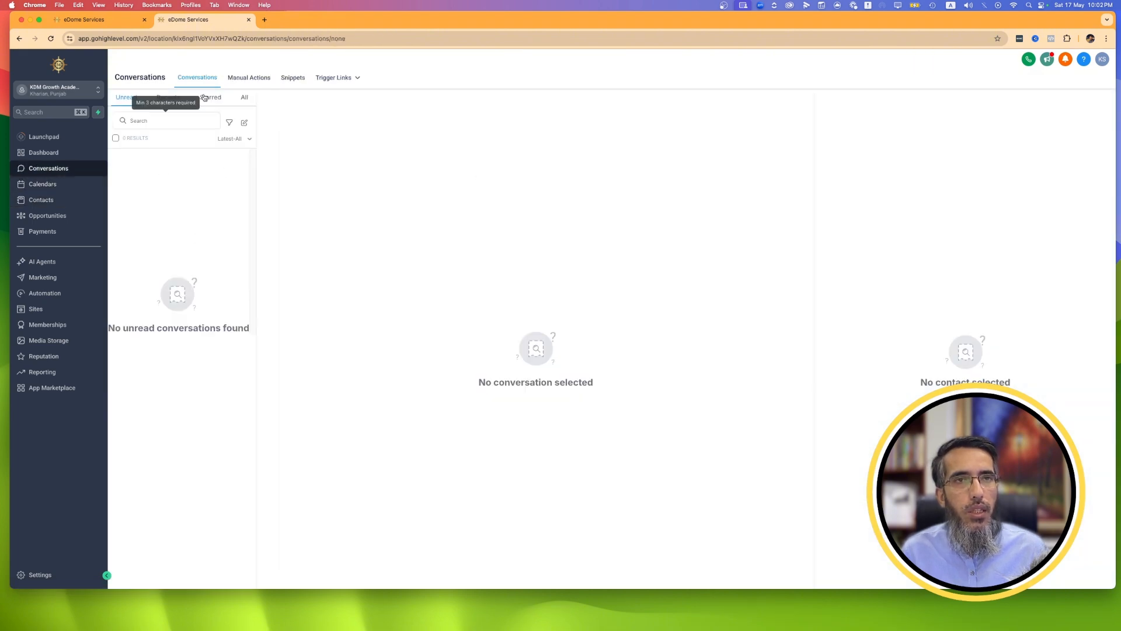
click(208, 98)
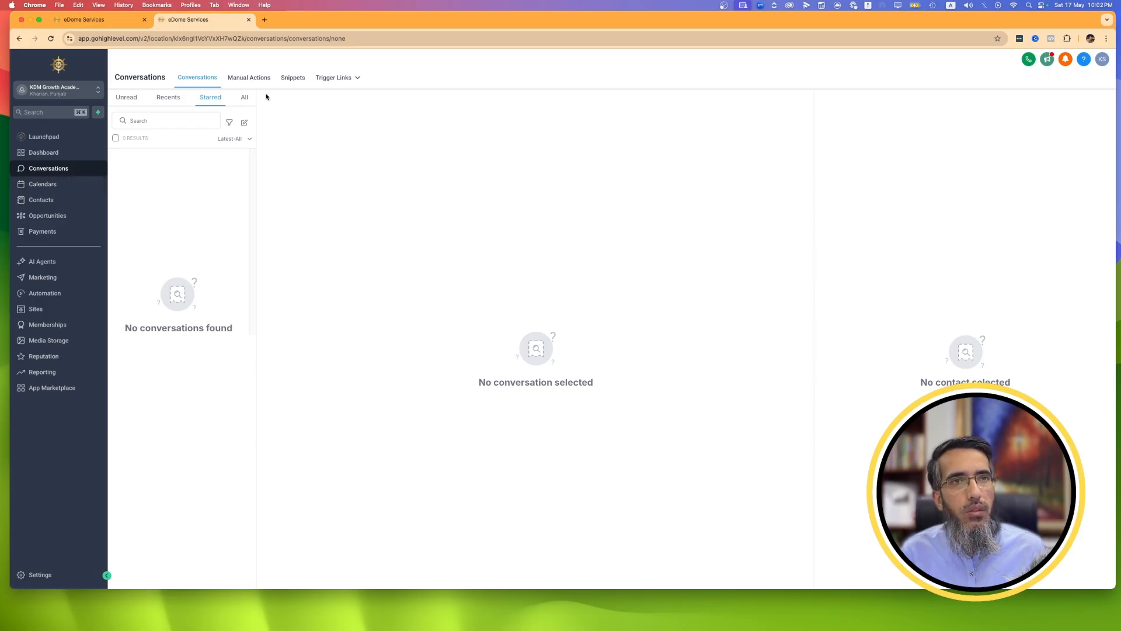
click(291, 78)
mouse_move(351, 79)
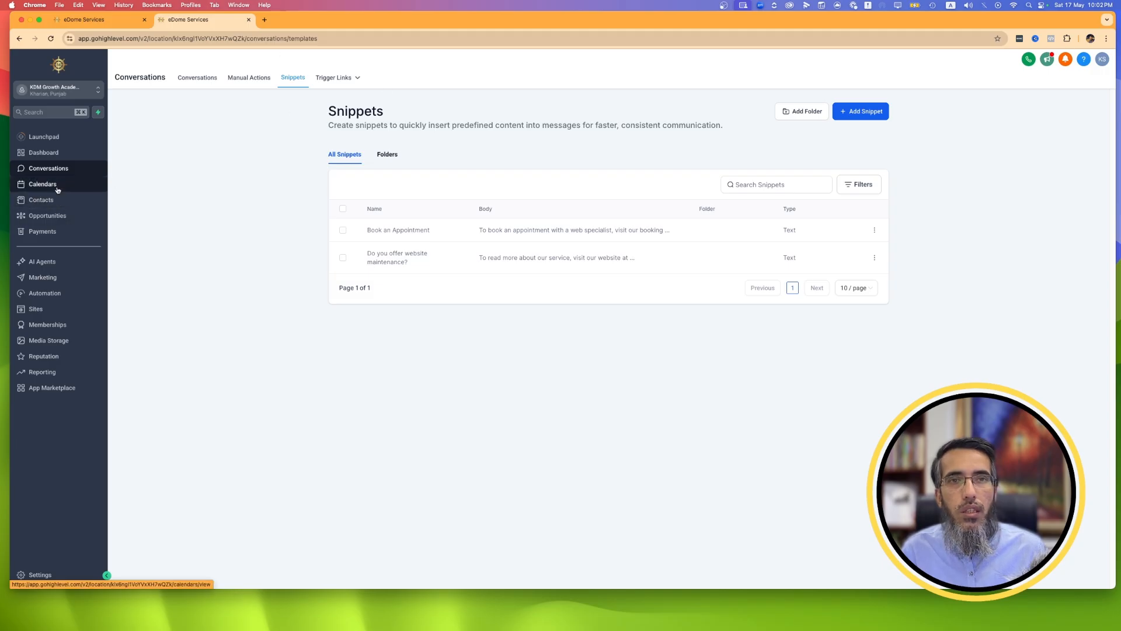
click(48, 200)
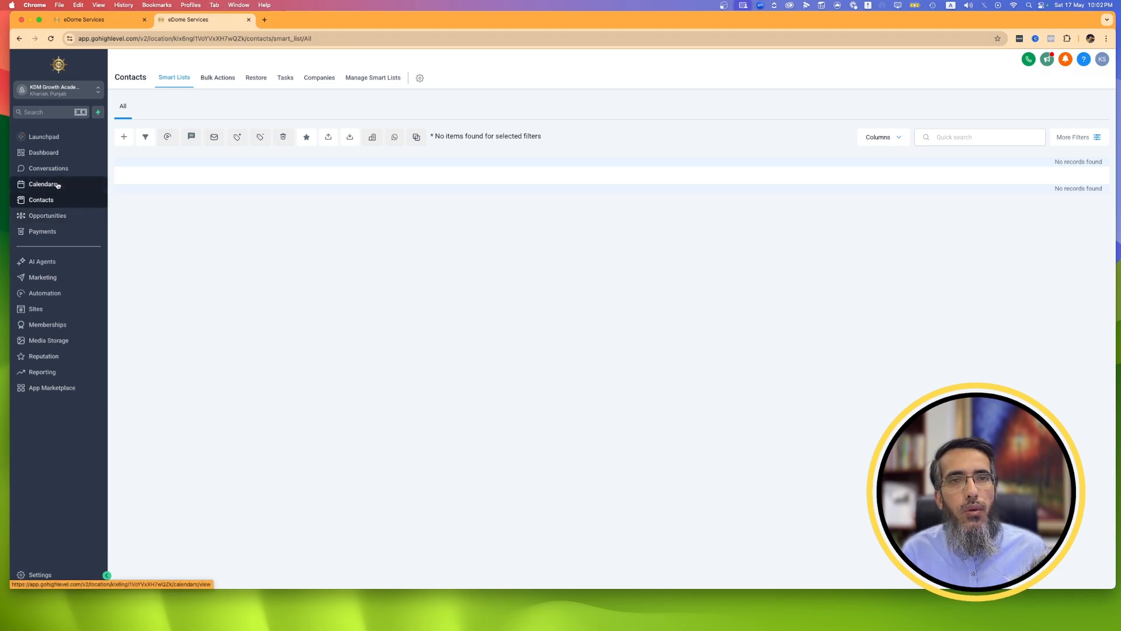
Find the "Marketing Form - Claim Offer" form among the site forms and open its preview.
click(53, 310)
mouse_move(439, 78)
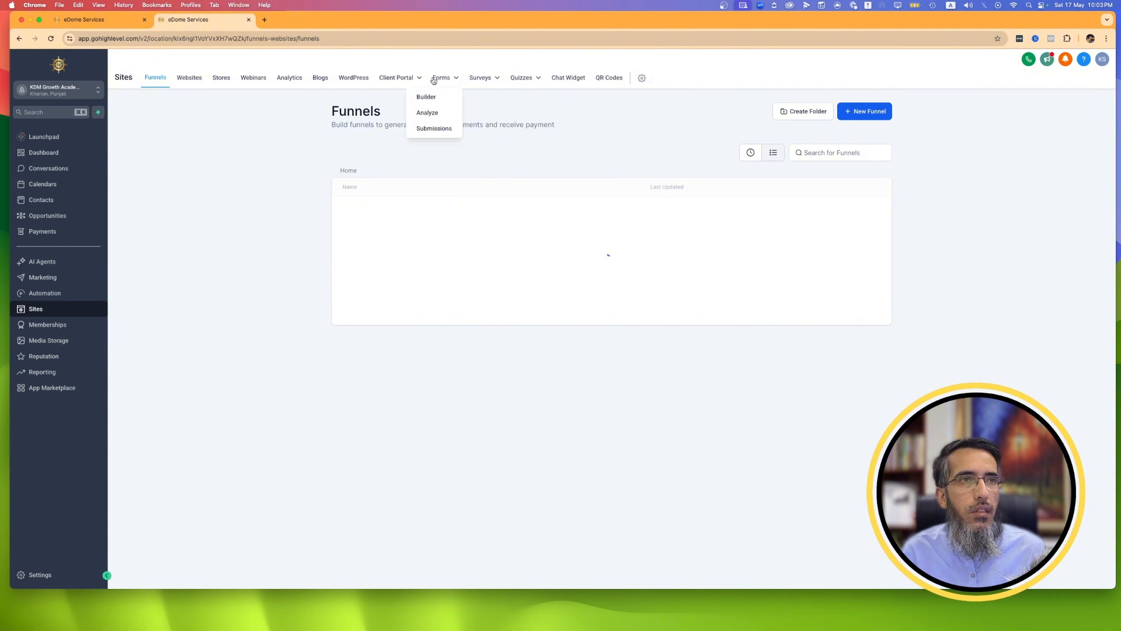
click(438, 97)
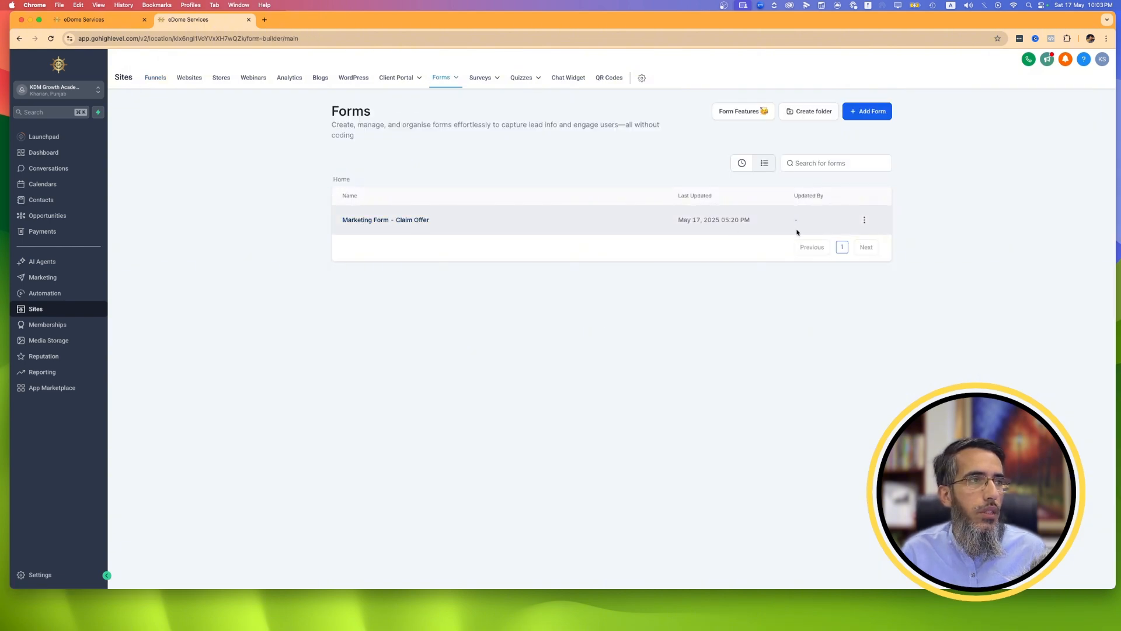
click(865, 220)
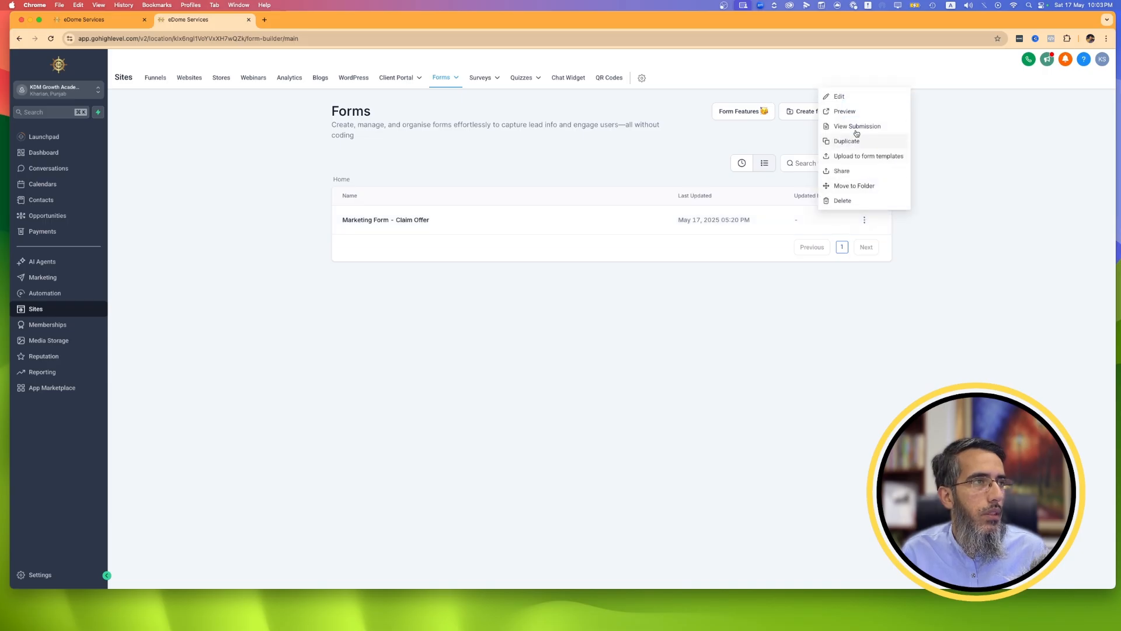
click(854, 115)
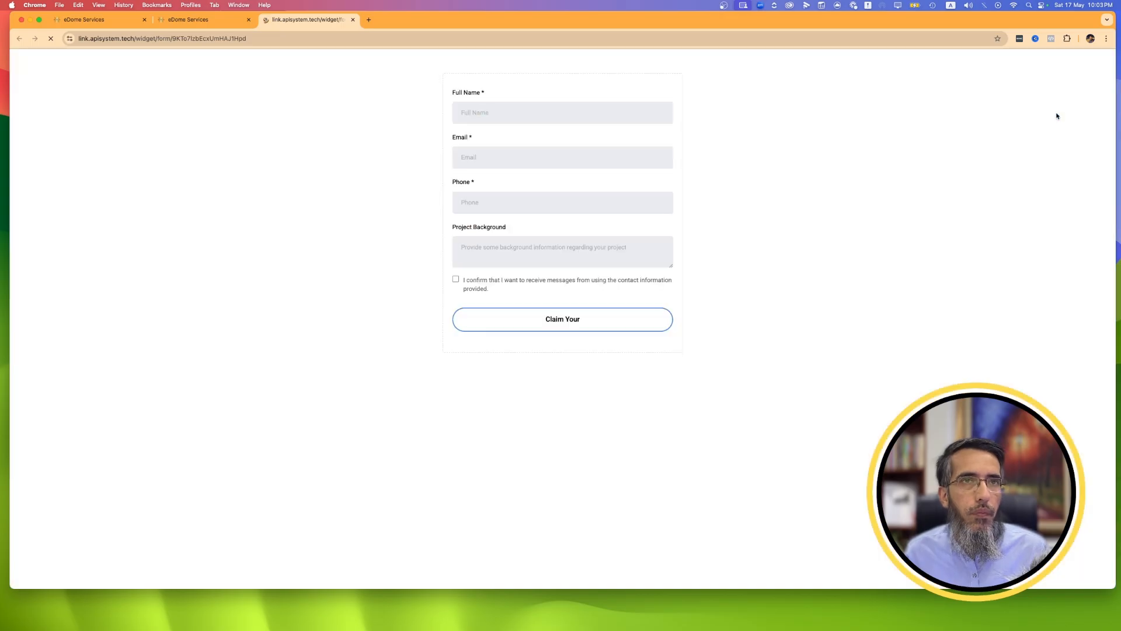
Try filling in the full name and email on the previewed claim offer form, and reload the form page.
click(520, 108)
click(529, 137)
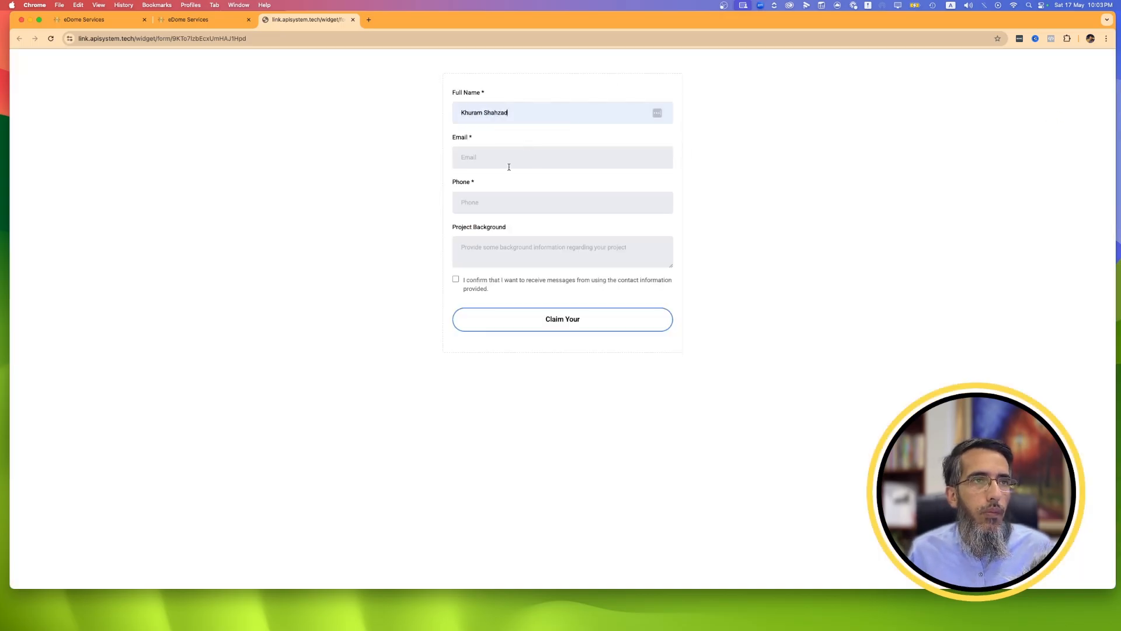
click(508, 164)
click(518, 184)
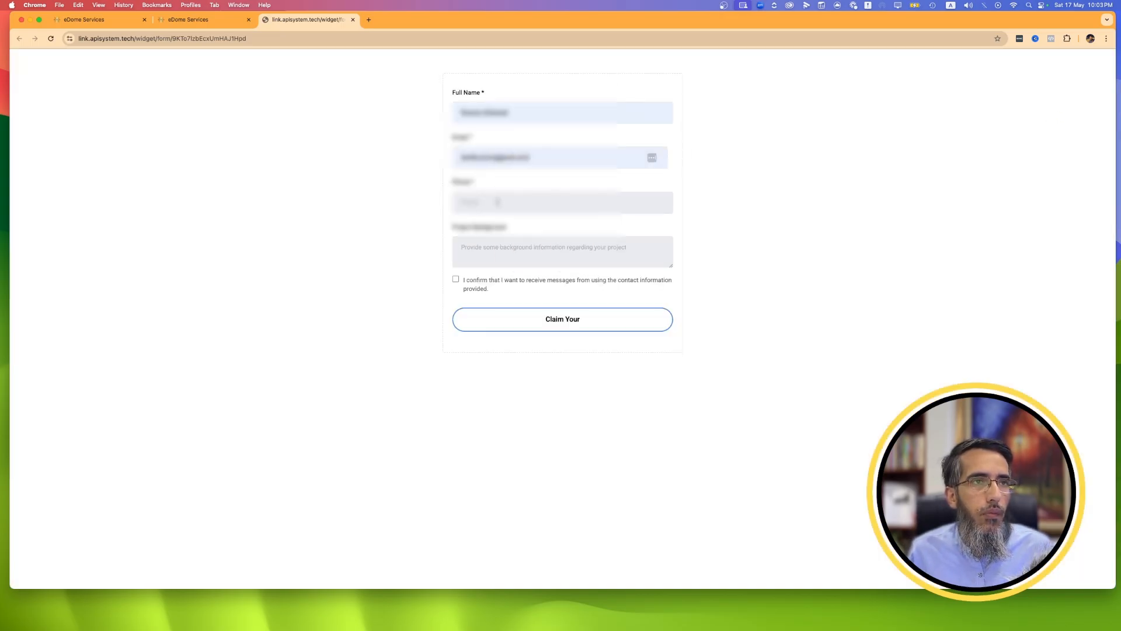
text(pkurl)
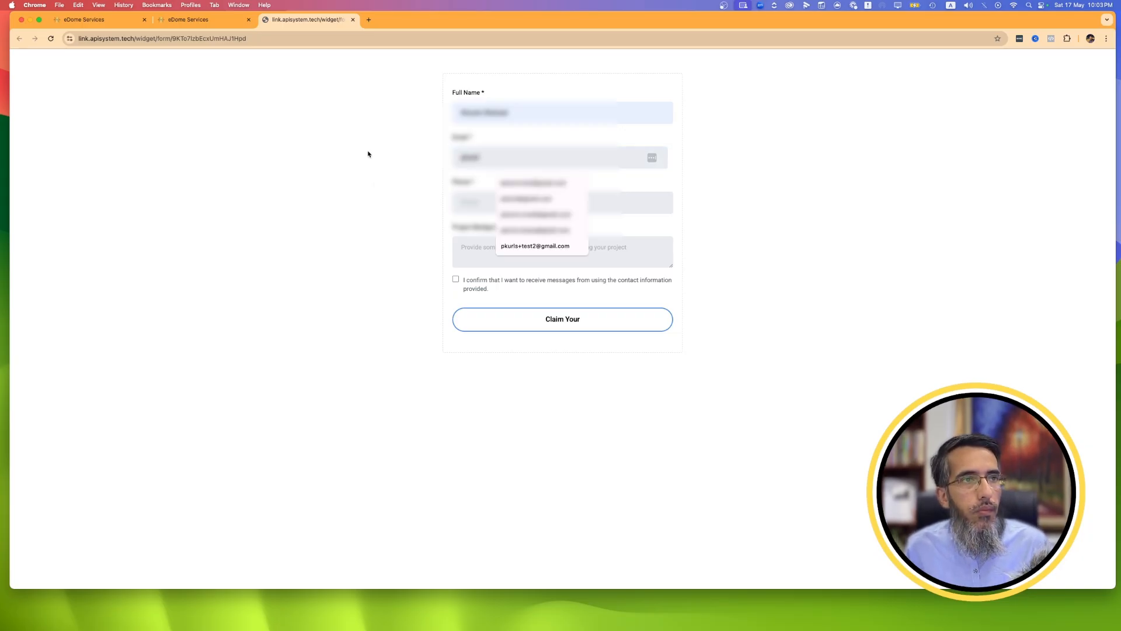
click(514, 184)
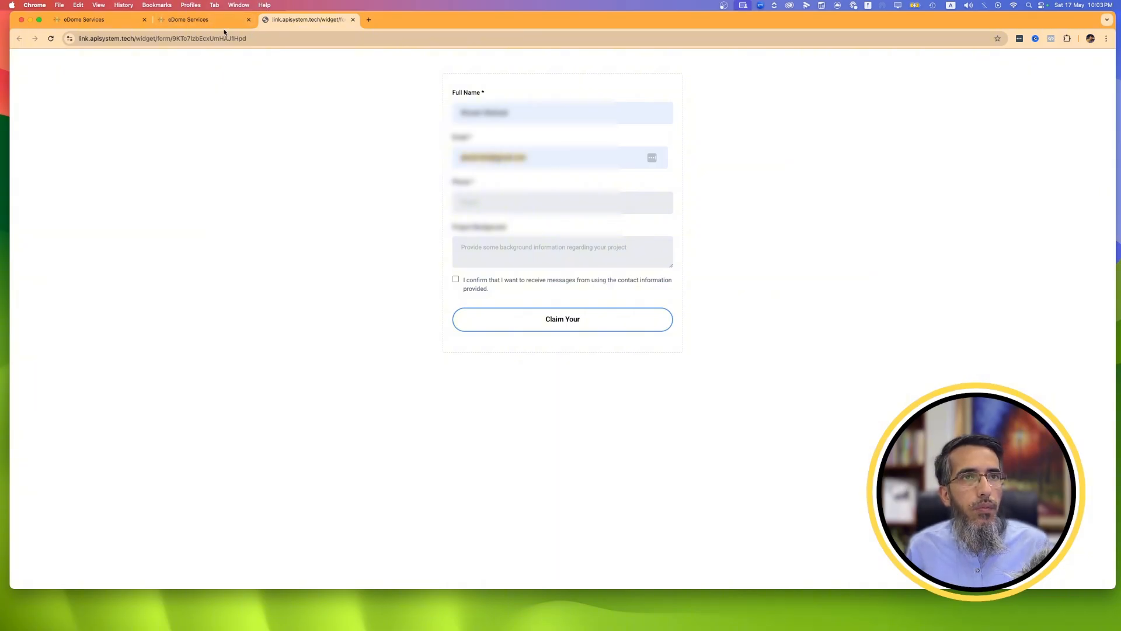
click(50, 39)
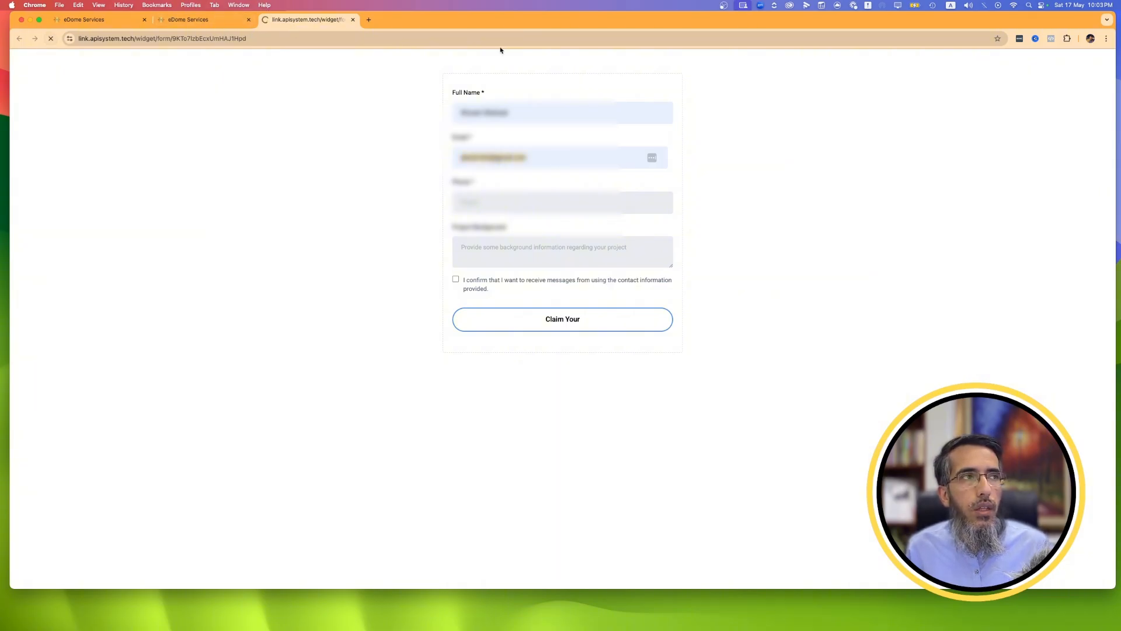
Fill in the full name, email and phone number on the claim offer form.
click(512, 114)
click(521, 138)
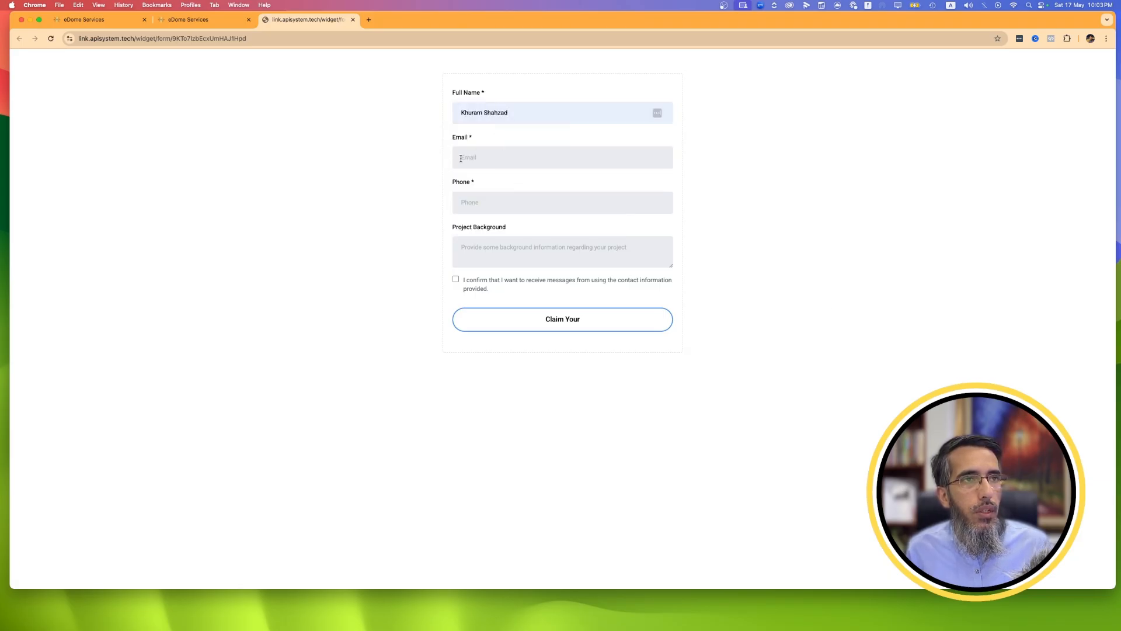
key(Tab)
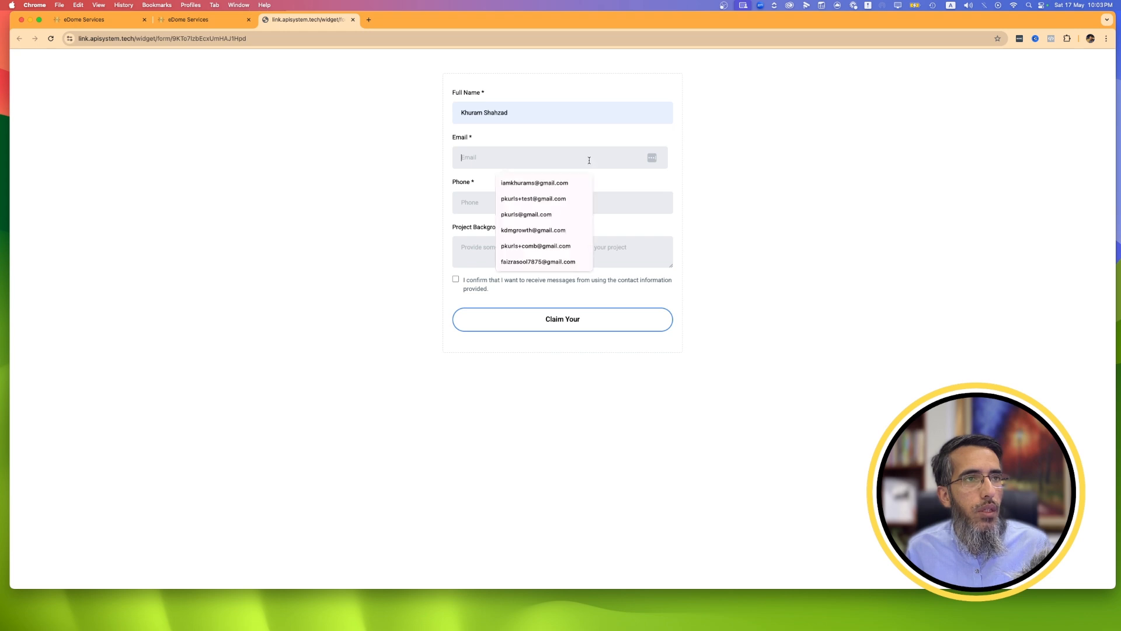
click(522, 185)
click(520, 209)
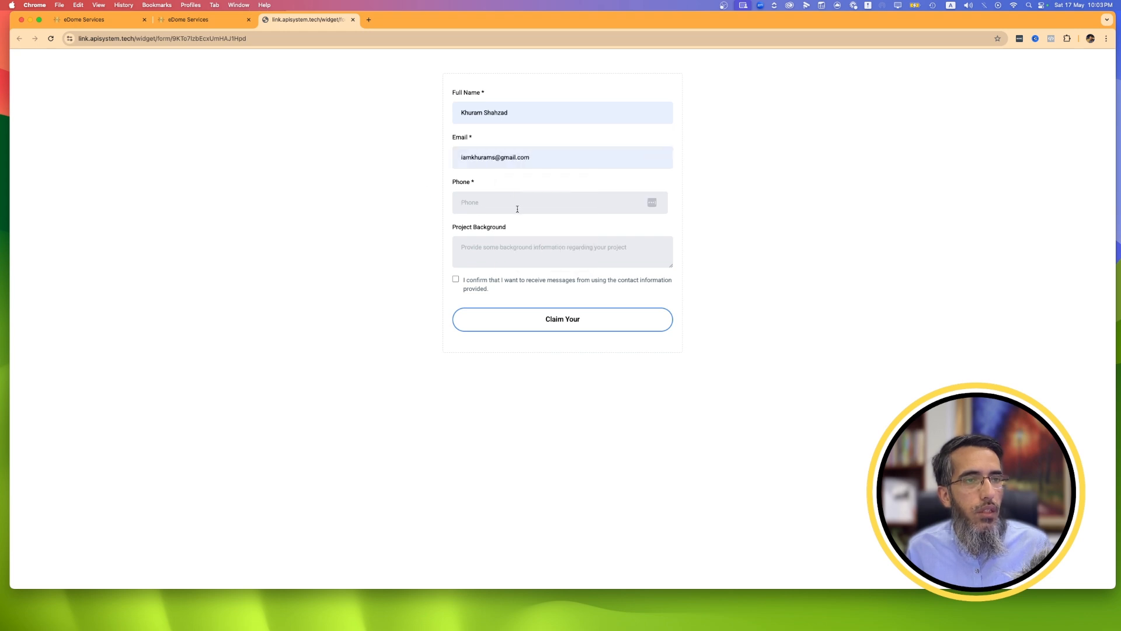
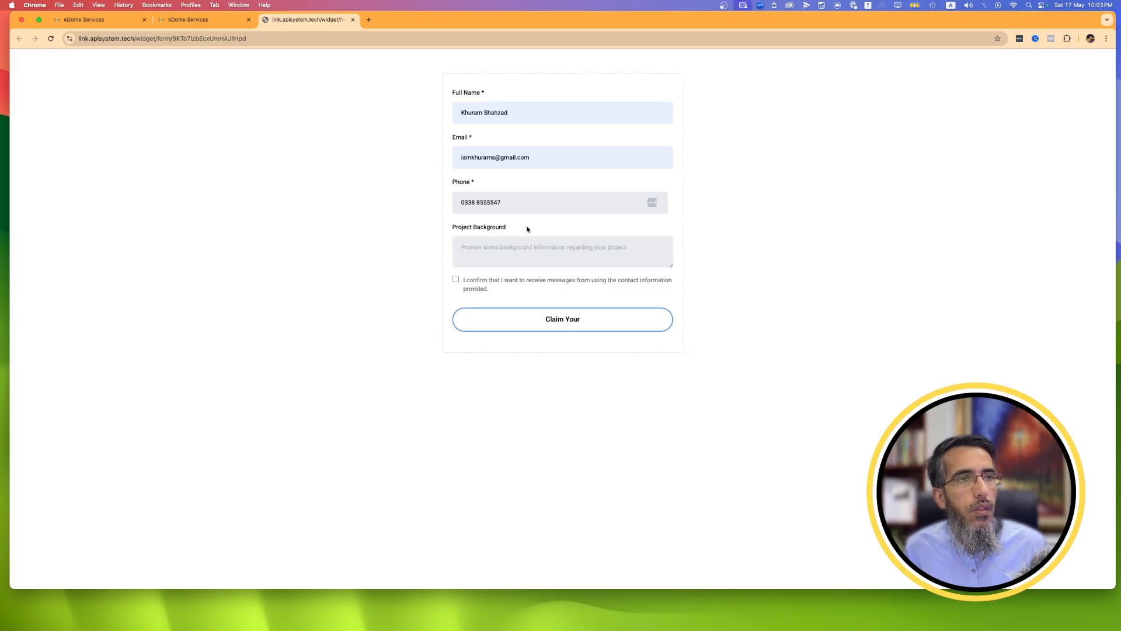
Enter "aaa" as the project background, agree to receive messages, and submit the claim offer form.
click(519, 245)
text(aaa)
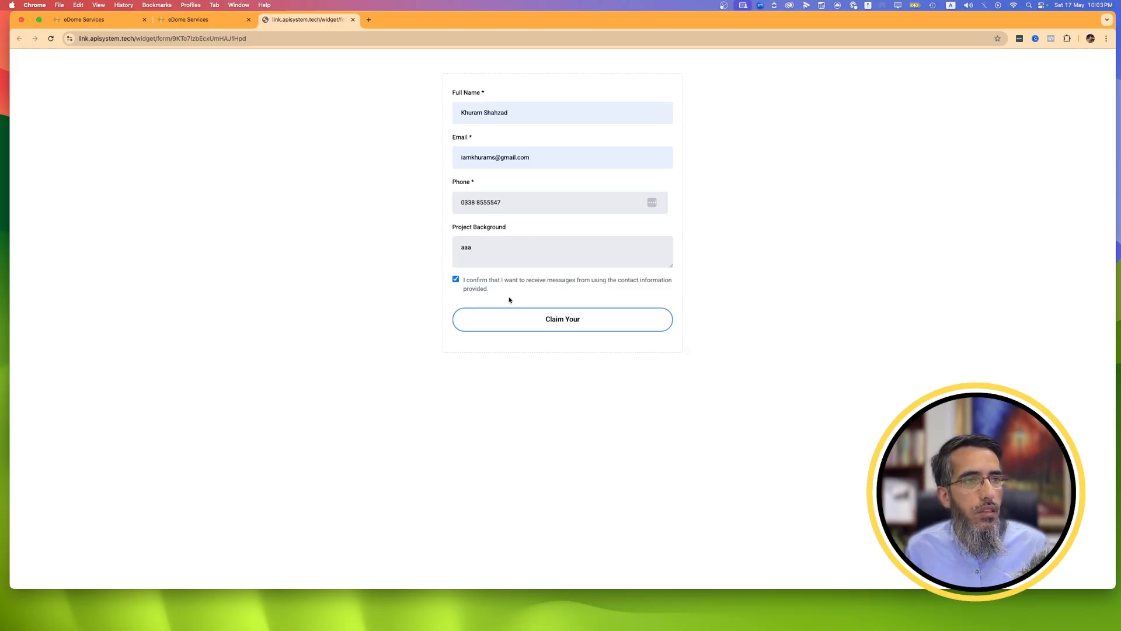
click(539, 321)
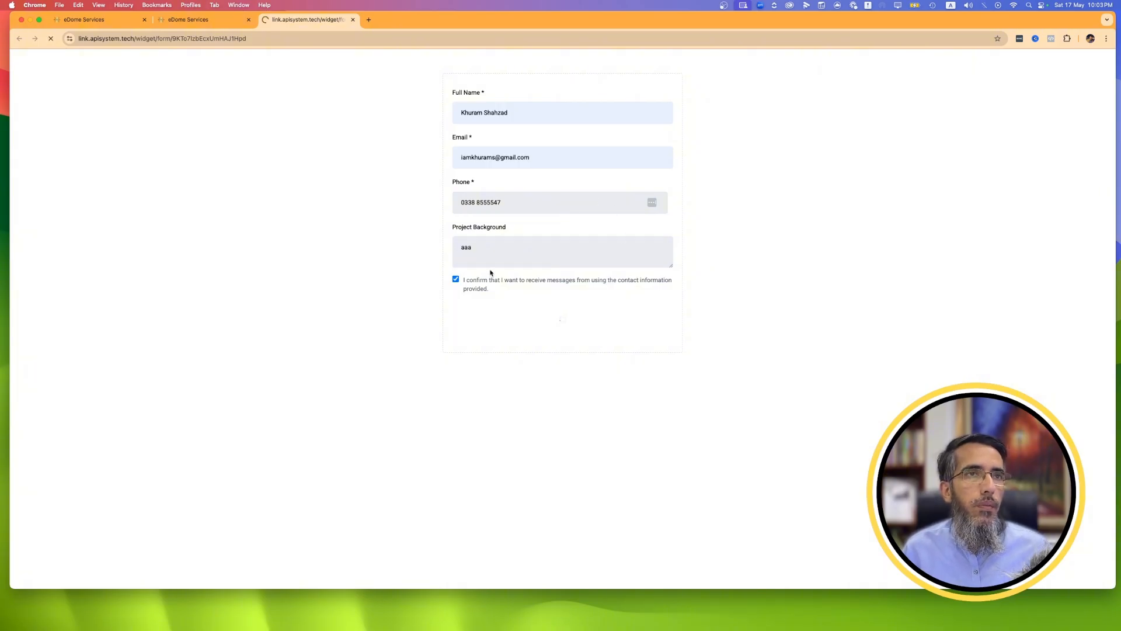
Return to the sub-account's contacts and open the form submitter's record to look over its details.
click(181, 23)
click(96, 200)
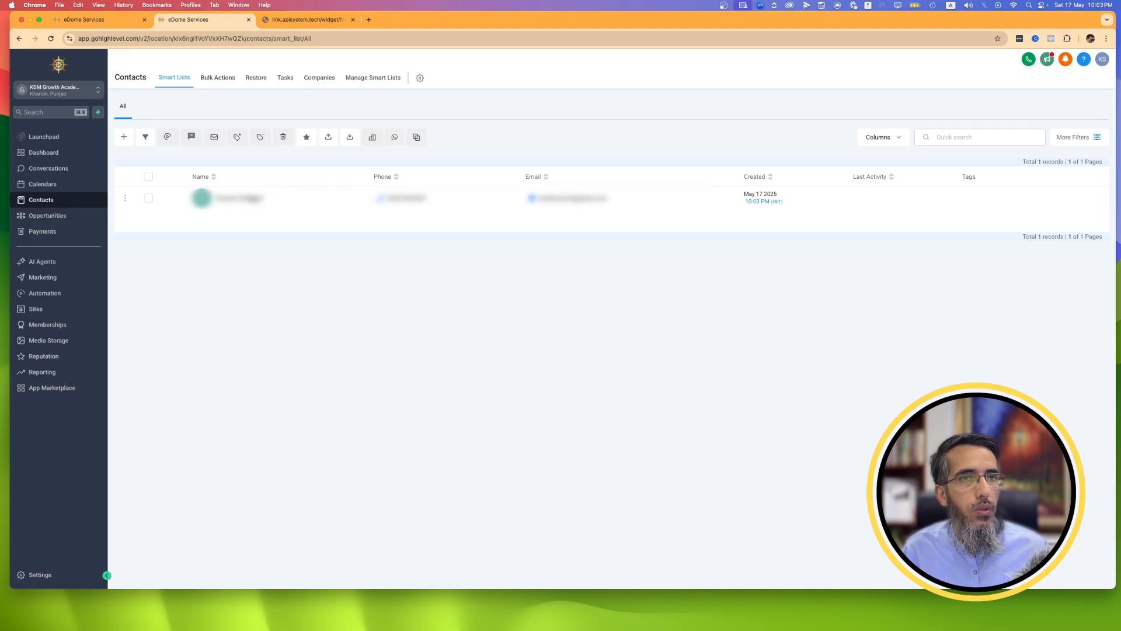
click(252, 198)
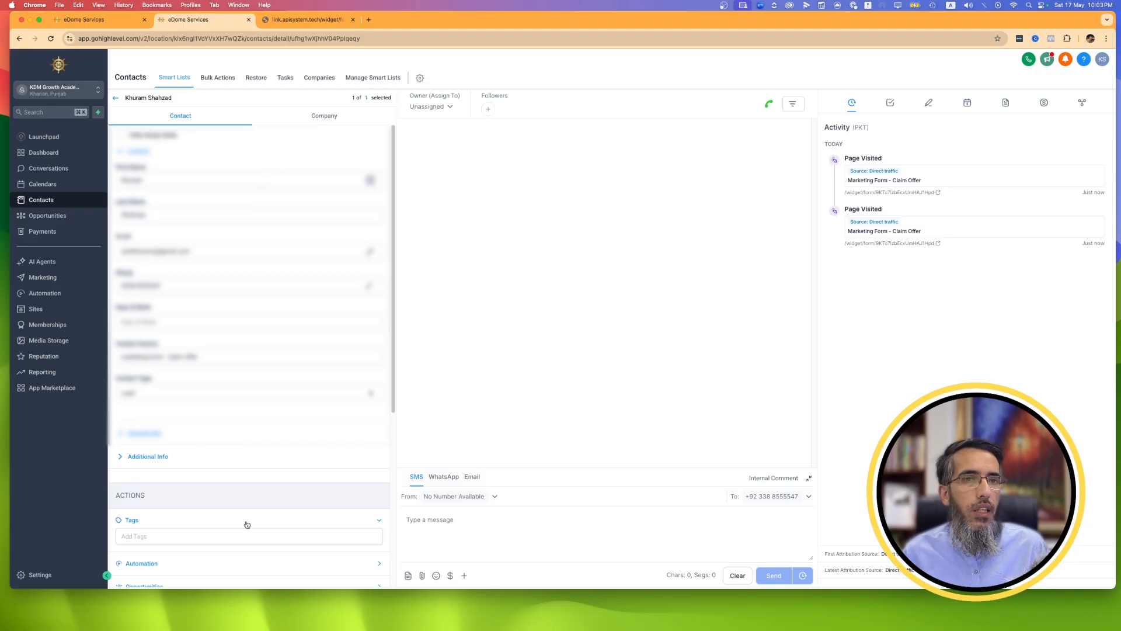
scroll(247, 525, down, 5)
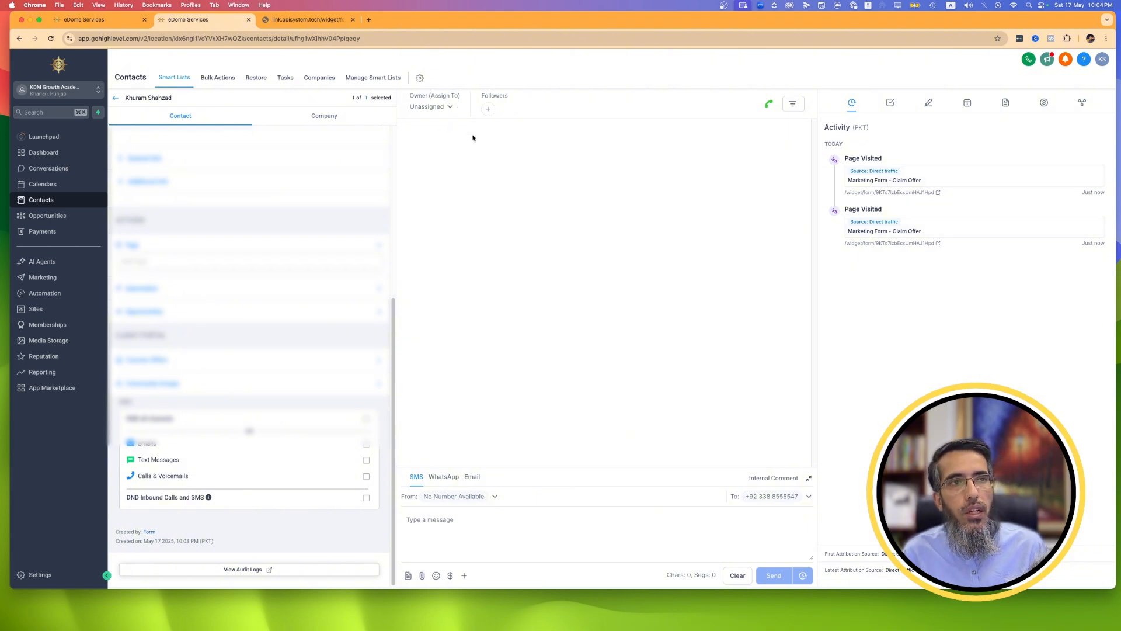
scroll(268, 285, up, 5)
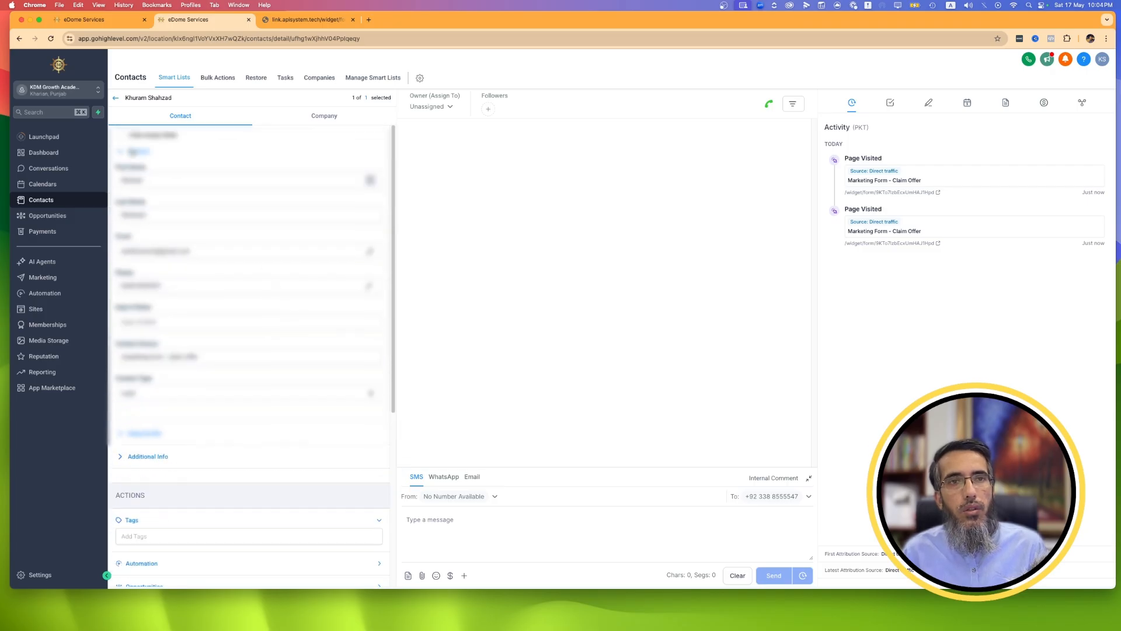
scroll(188, 442, down, 3)
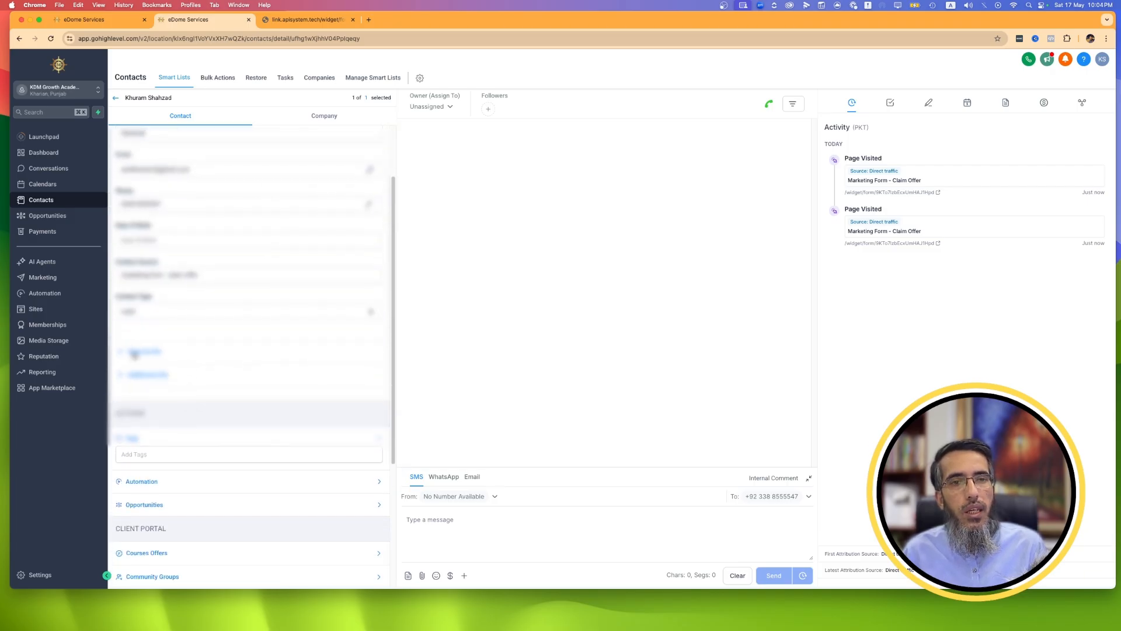
Expand the contact's general and additional info sections to check the stored fields.
click(135, 352)
scroll(204, 461, down, 3)
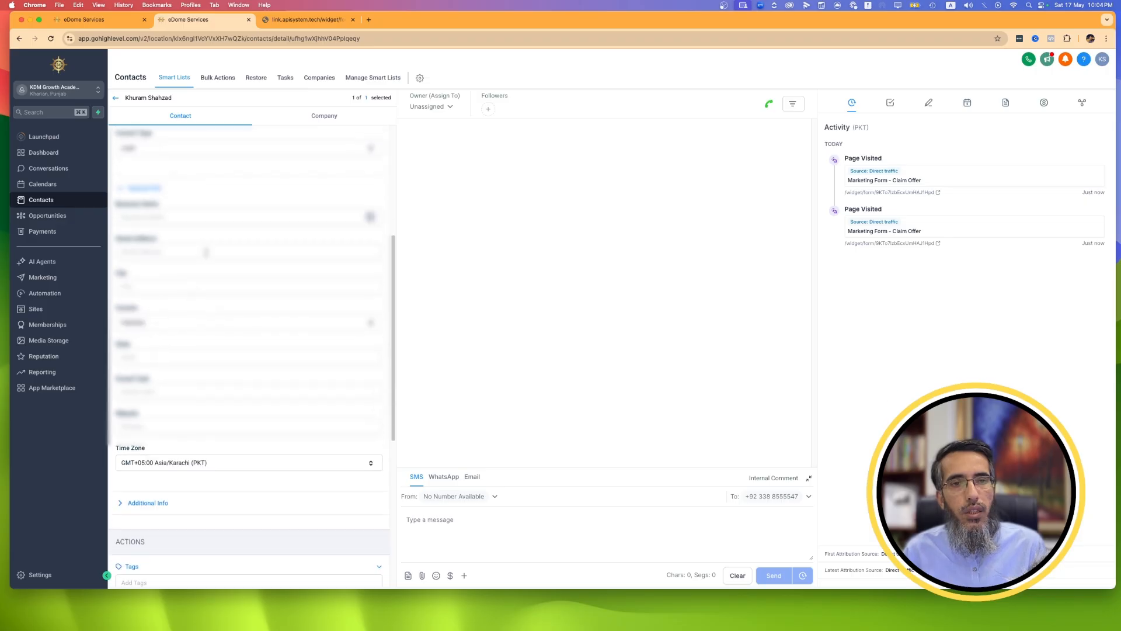
scroll(178, 374, down, 6)
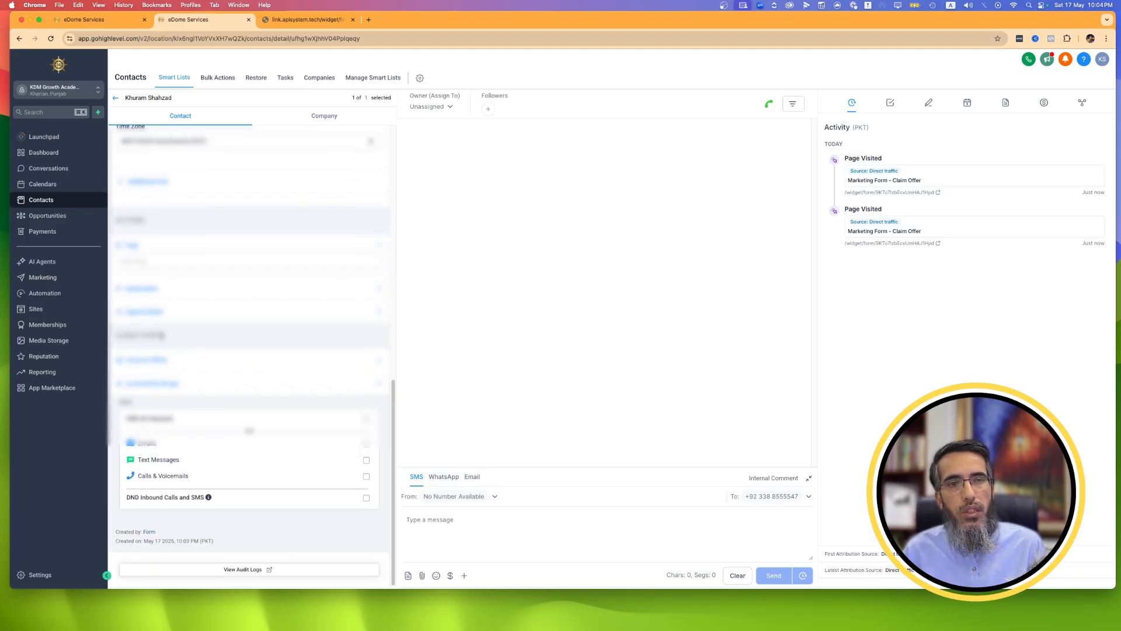
click(147, 179)
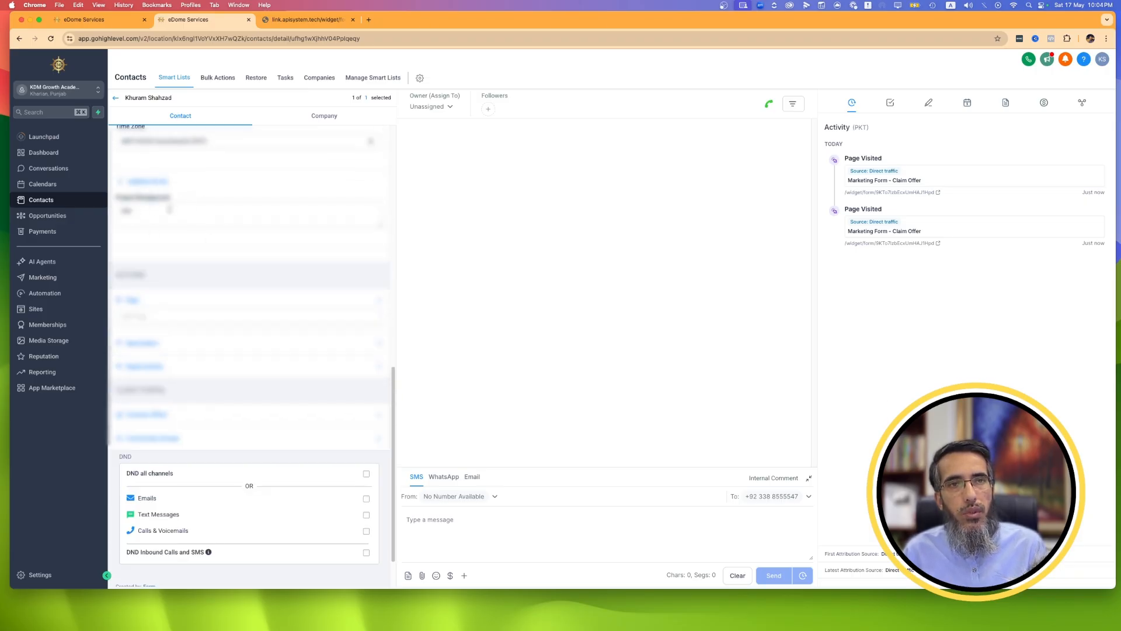
Compare the contact's Project Background entry with the matching field on the claim offer form.
drag(170, 209, 92, 210)
click(279, 21)
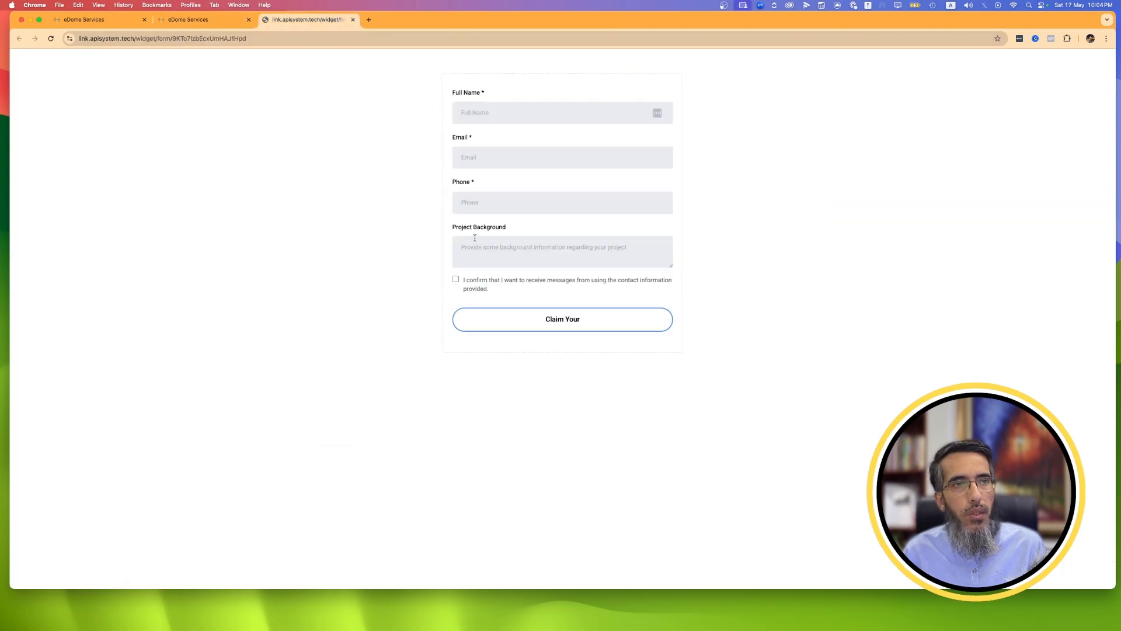
drag(456, 227, 507, 229)
click(216, 20)
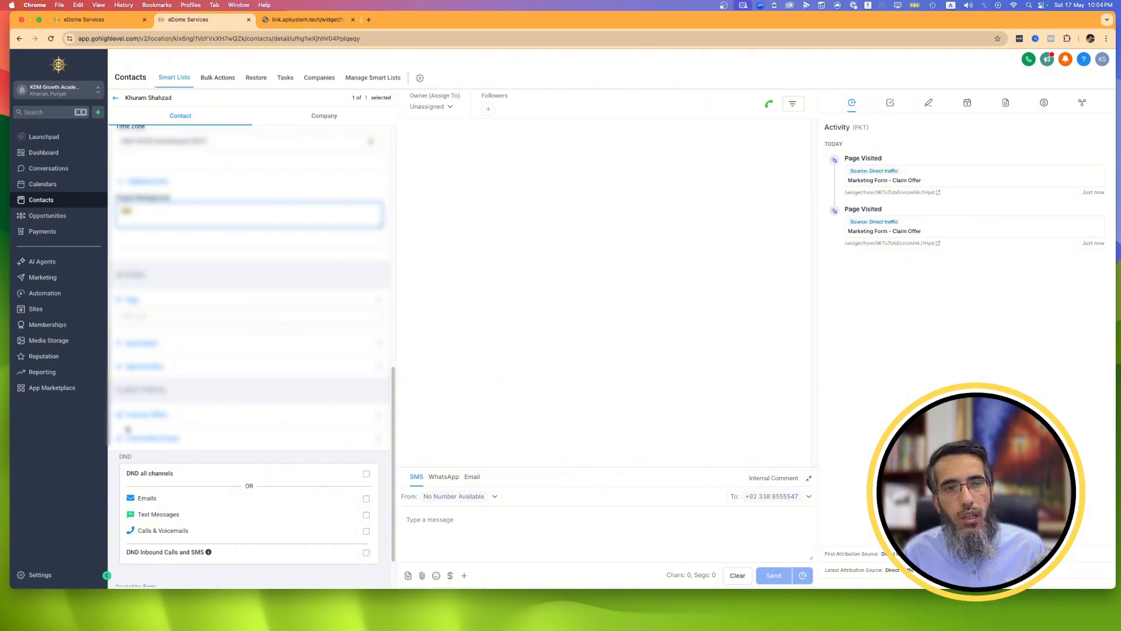
scroll(246, 420, down, 2)
scroll(204, 201, up, 5)
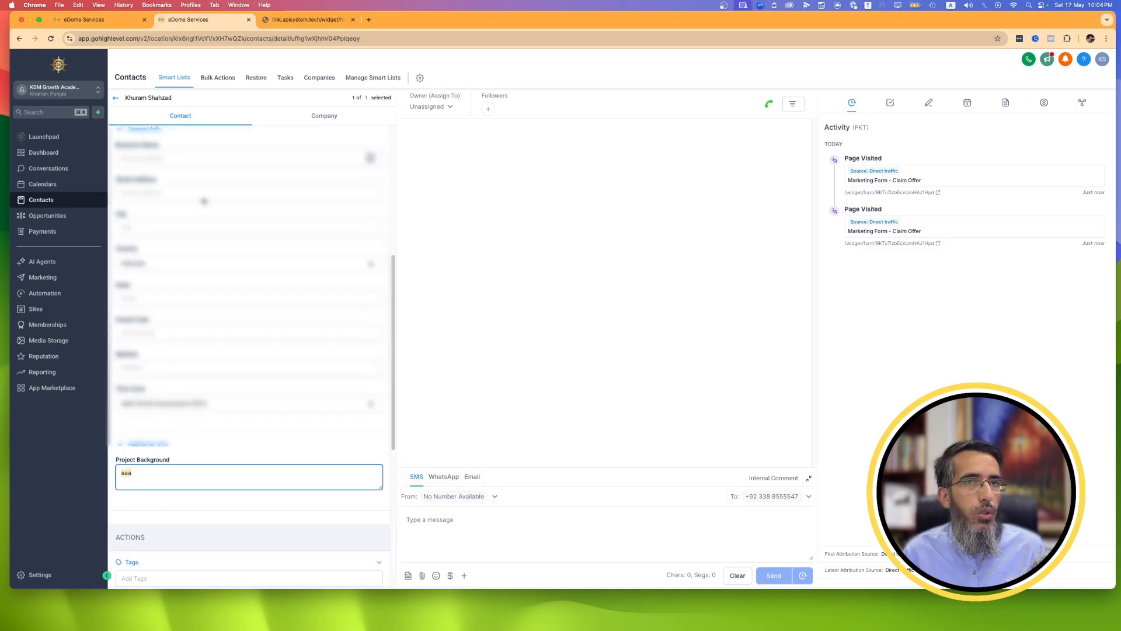
Go back to the contacts list and start an import with Contacts as the object.
click(85, 202)
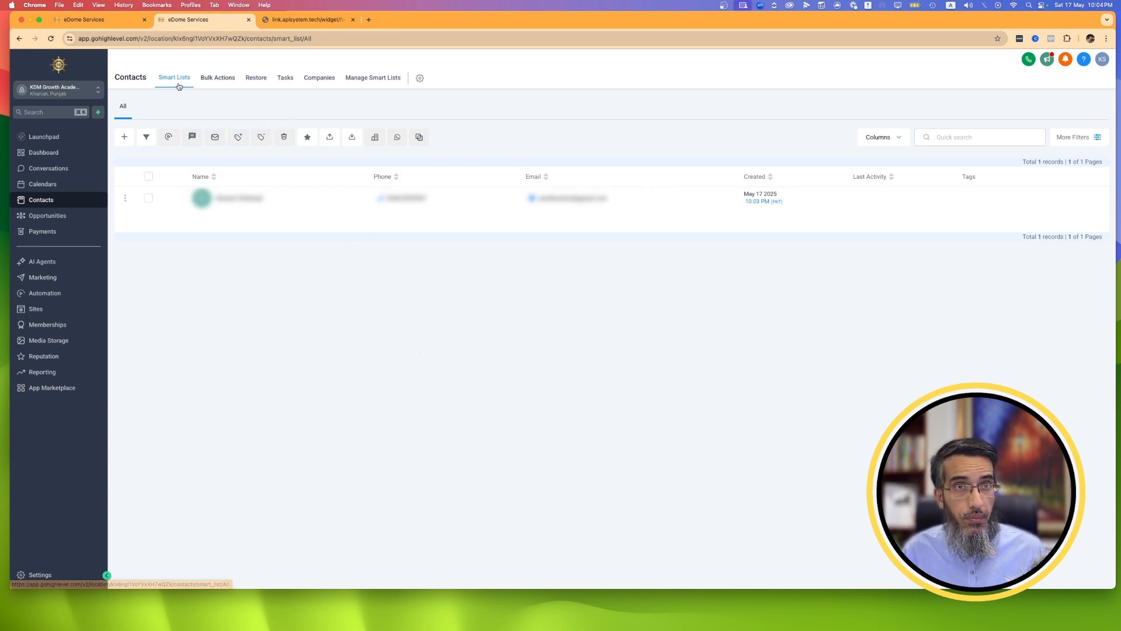
click(352, 138)
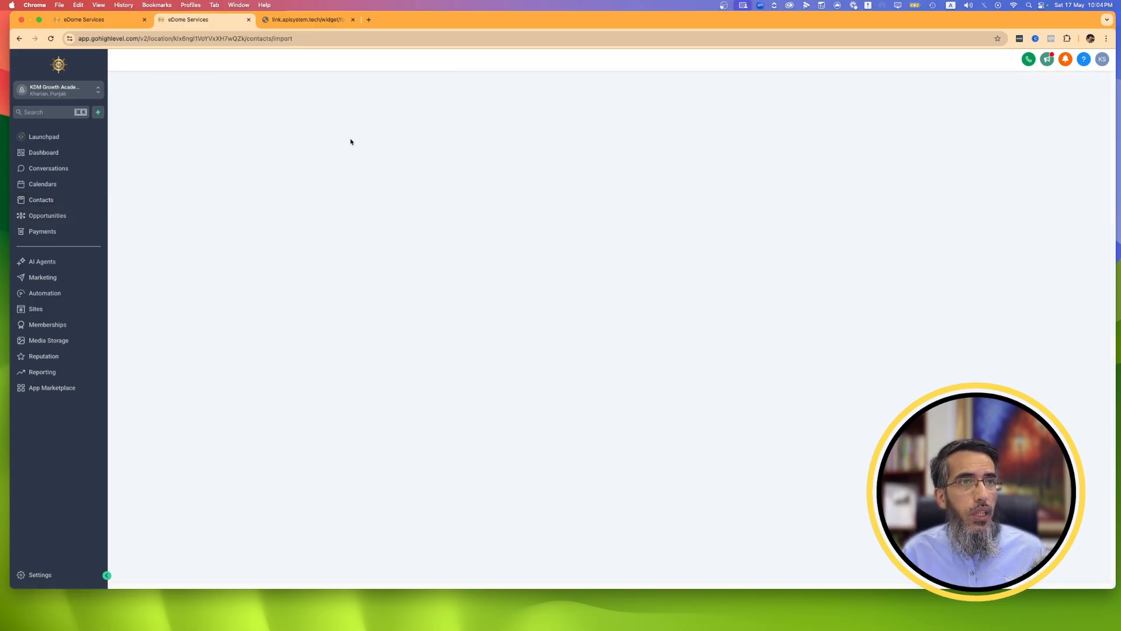
click(157, 211)
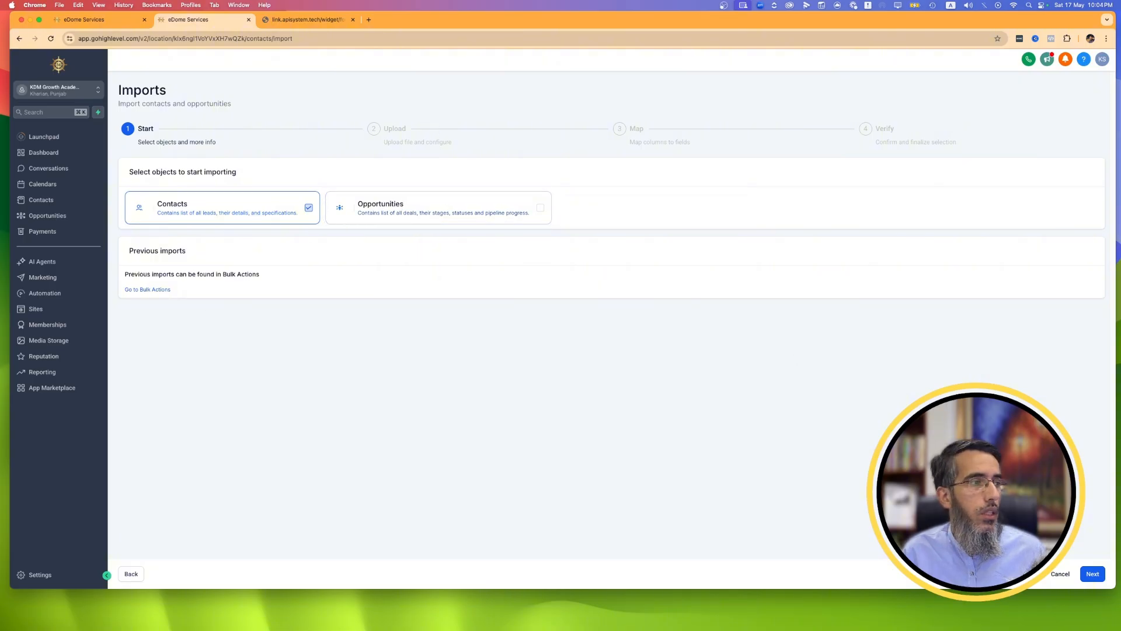
click(1092, 579)
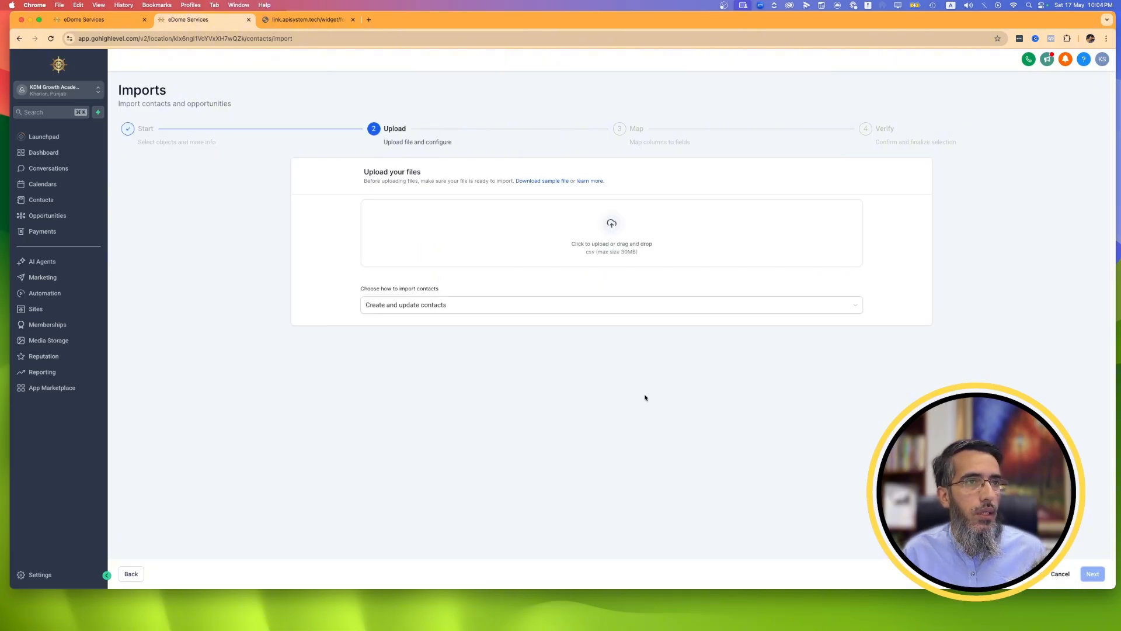
Upload desklog_jira_users_map.csv from the Downloads folder as the contact import file.
click(513, 250)
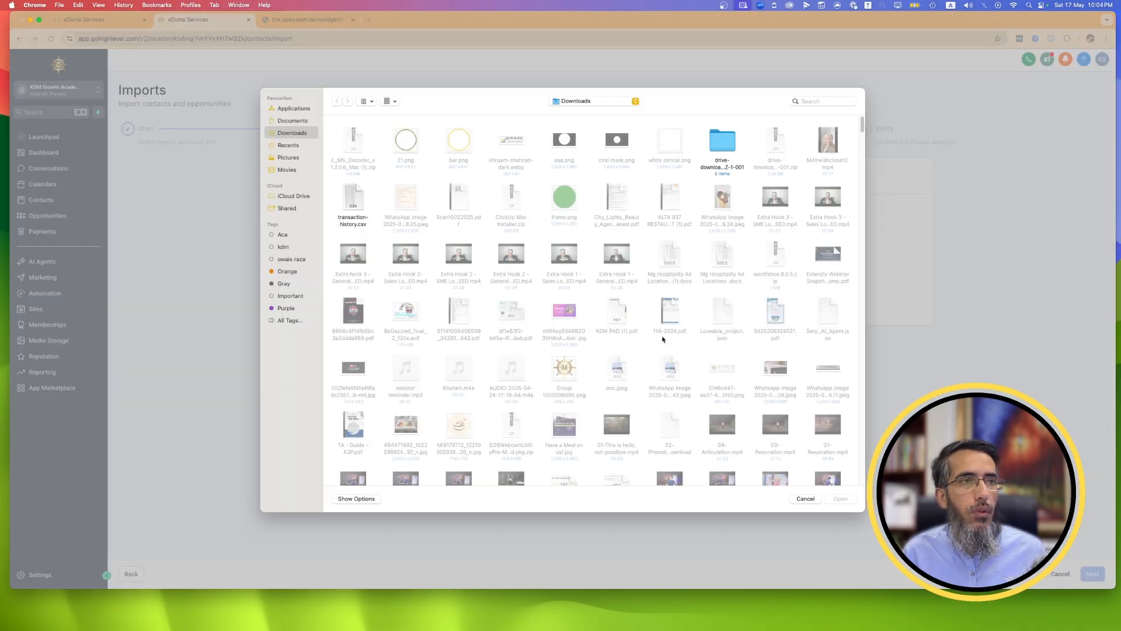
scroll(668, 325, down, 5)
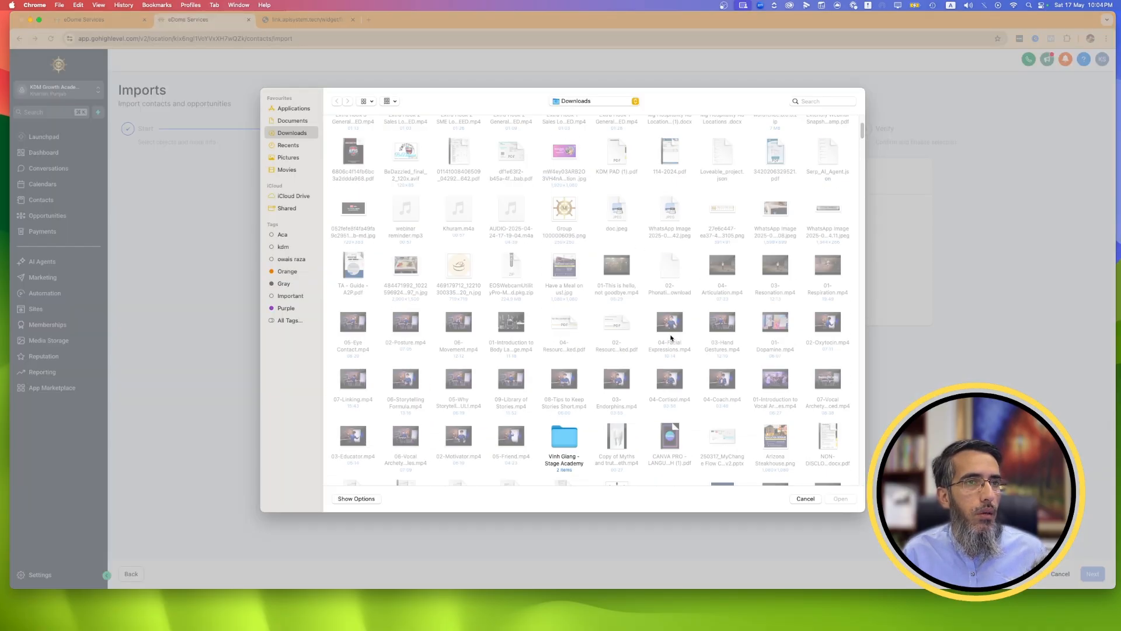
scroll(671, 338, down, 5)
scroll(671, 337, down, 1)
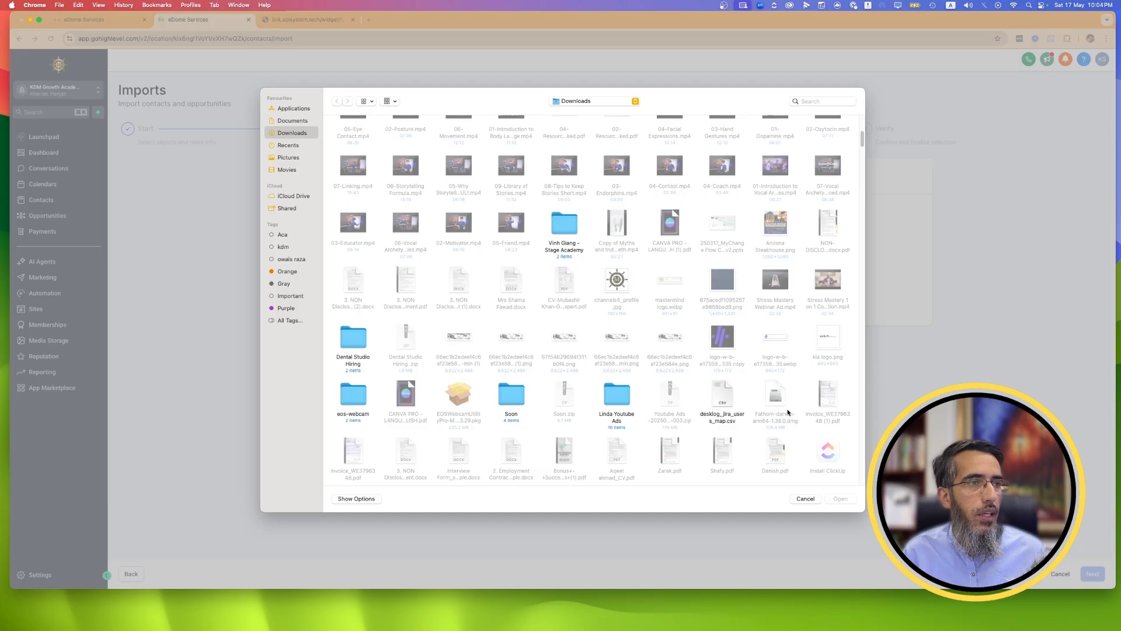
click(721, 396)
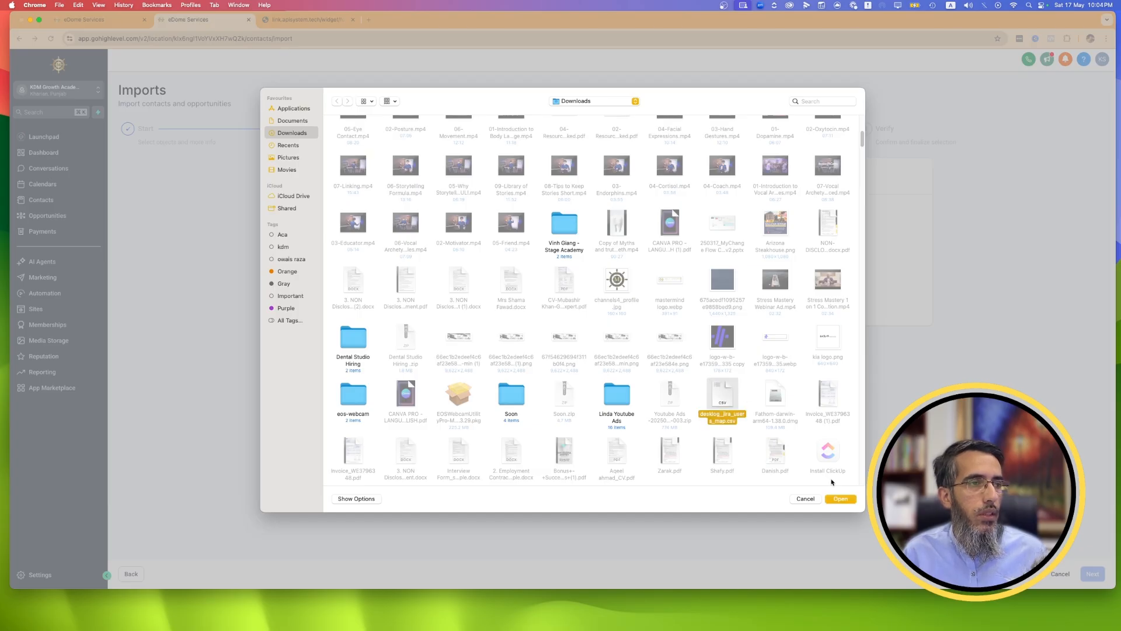
click(840, 498)
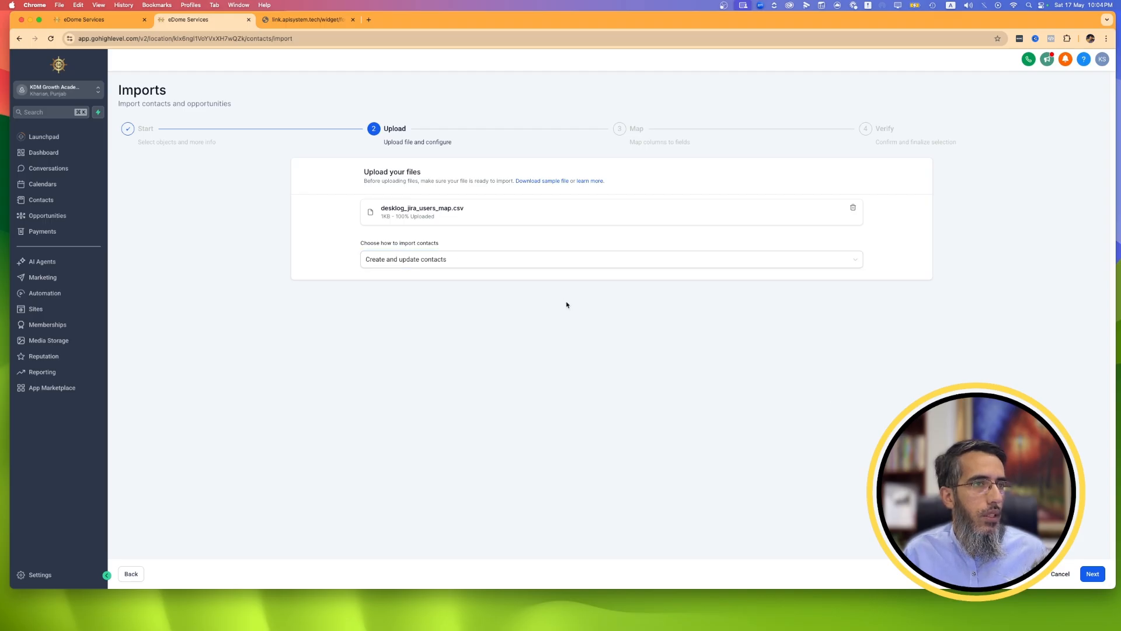
Try the "Update contacts" import mode, switch back to "Create and update contacts", and continue to column mapping.
click(523, 261)
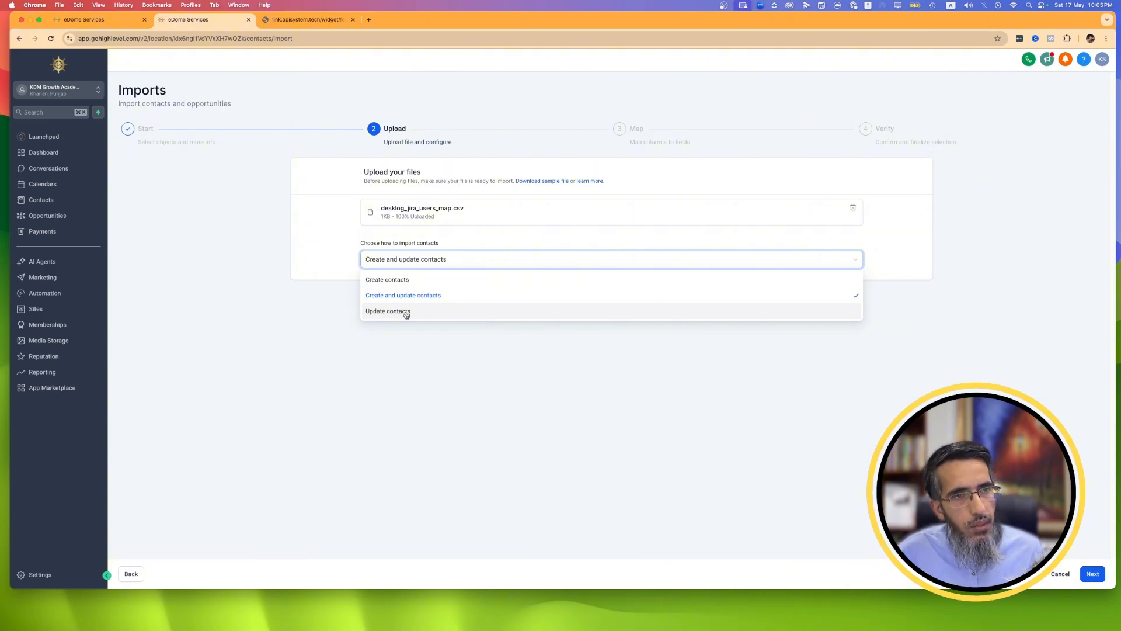
click(406, 313)
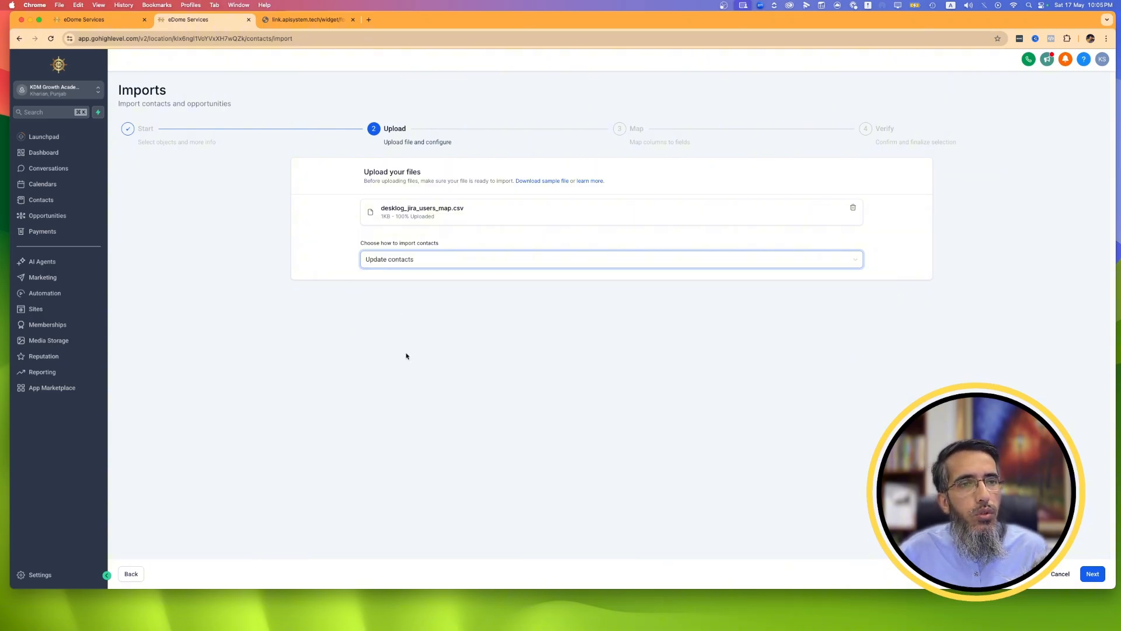
click(430, 260)
click(424, 296)
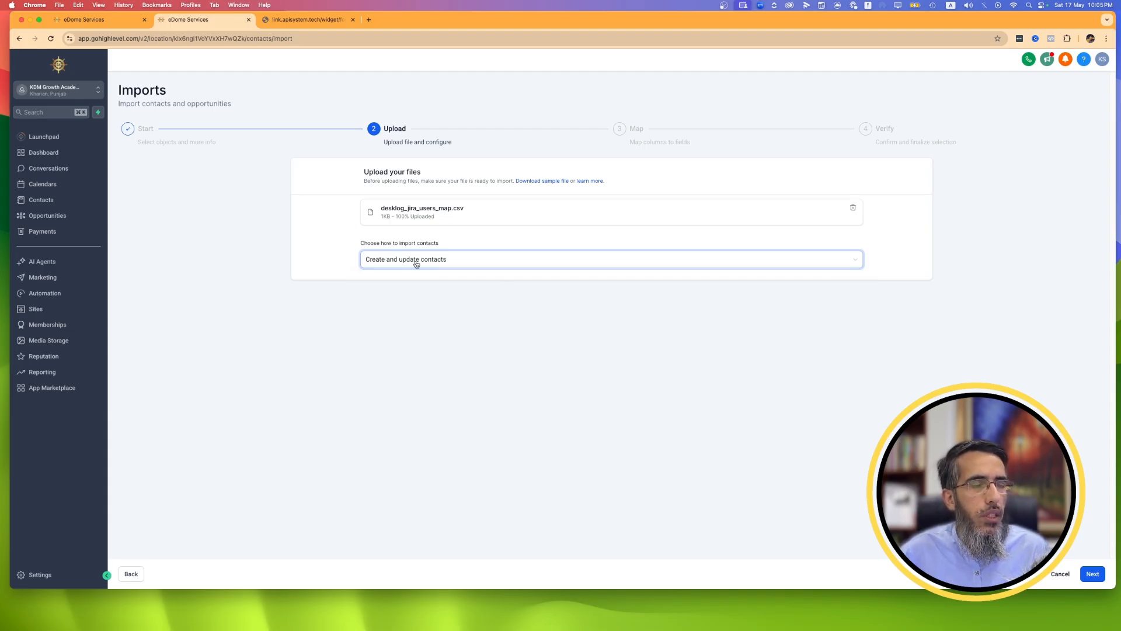
click(1092, 573)
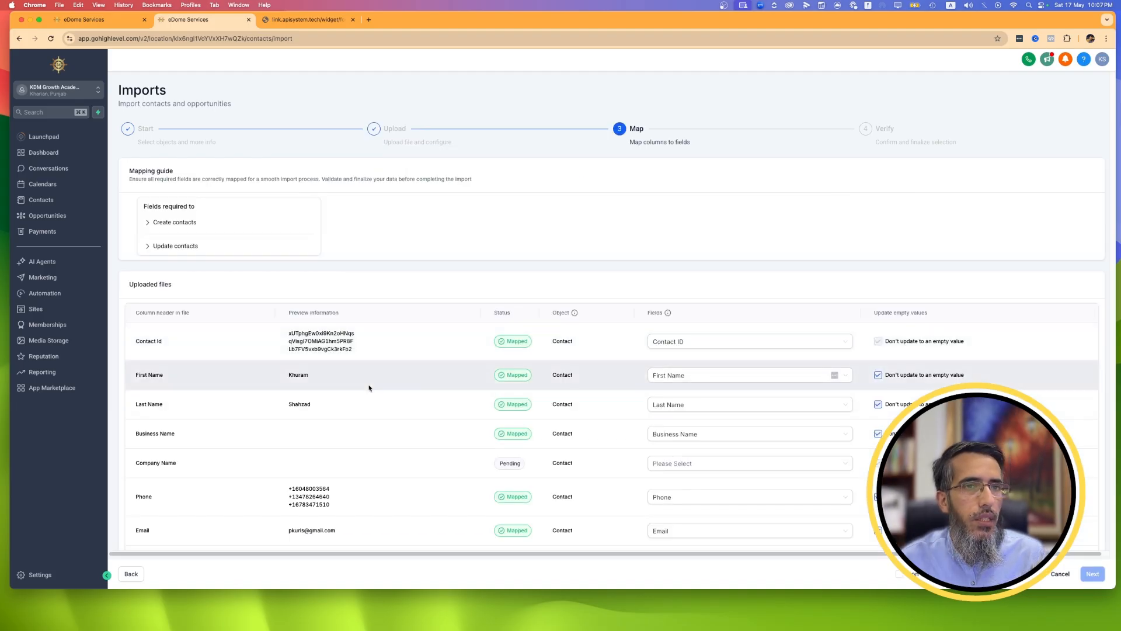
Review how the CSV columns map to contact fields and browse the field options for the Company Name column.
scroll(369, 388, down, 5)
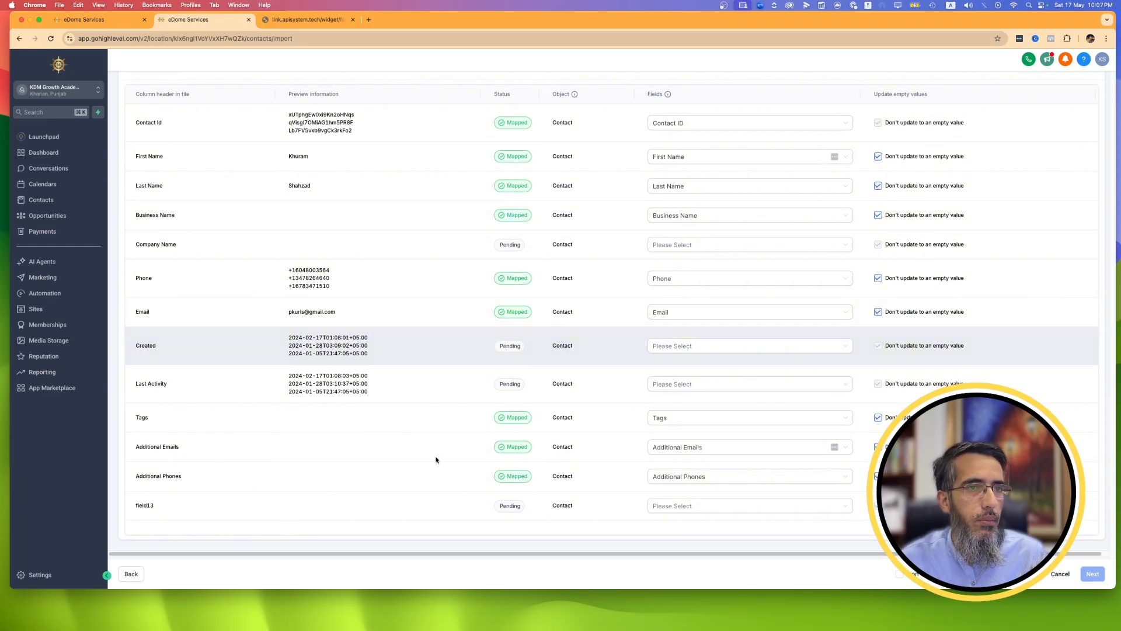
scroll(626, 278, up, 2)
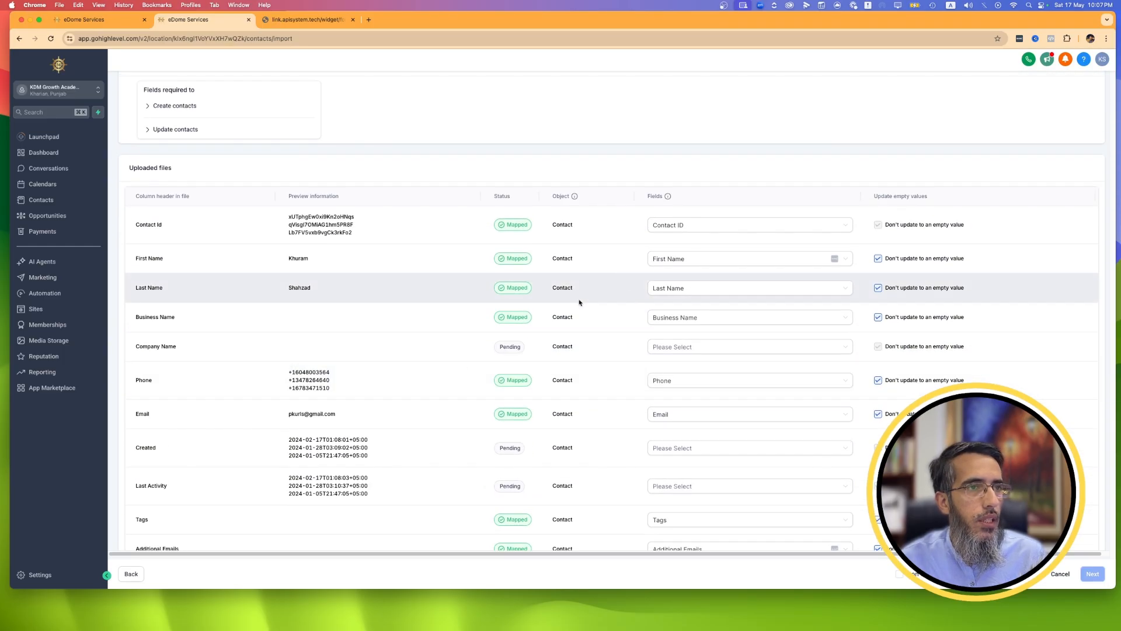
click(740, 348)
scroll(694, 432, down, 2)
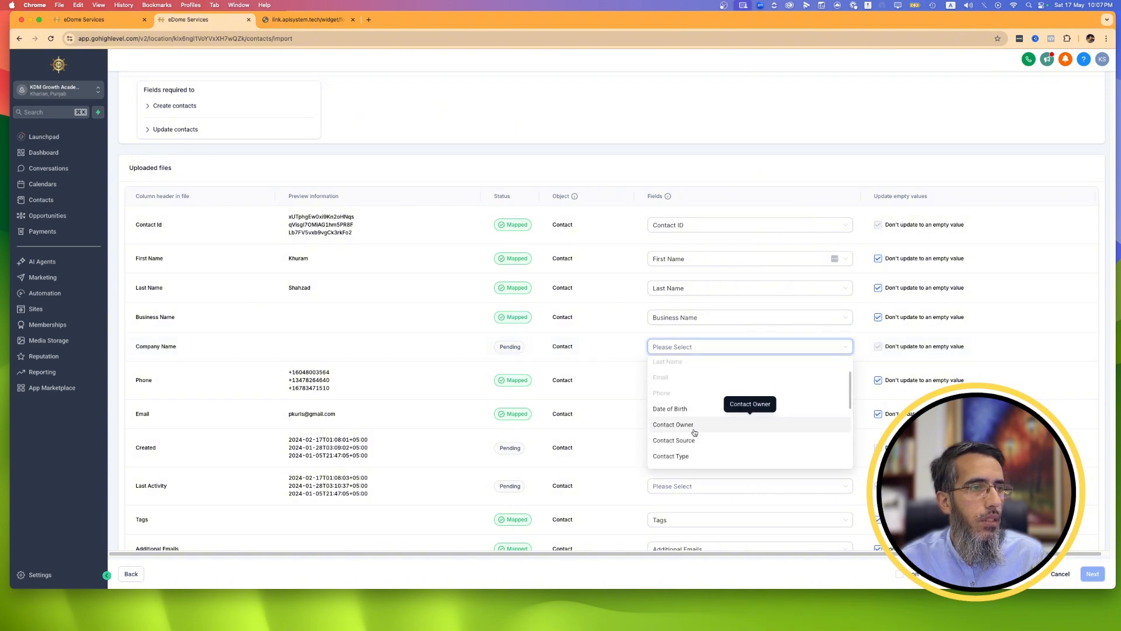
scroll(692, 429, down, 5)
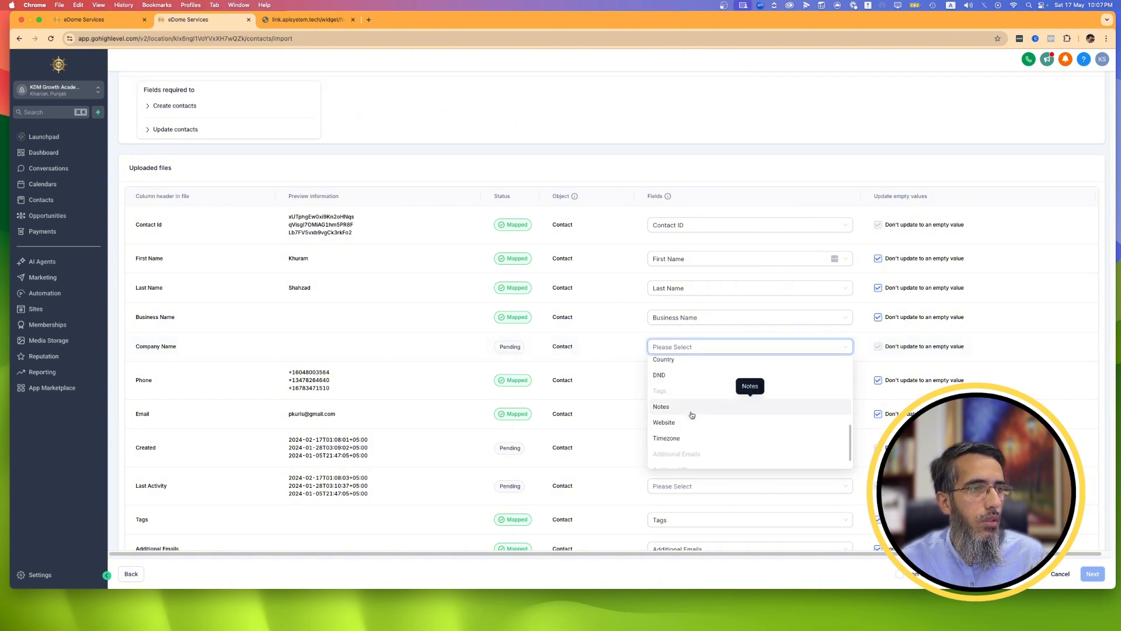
scroll(692, 417, up, 5)
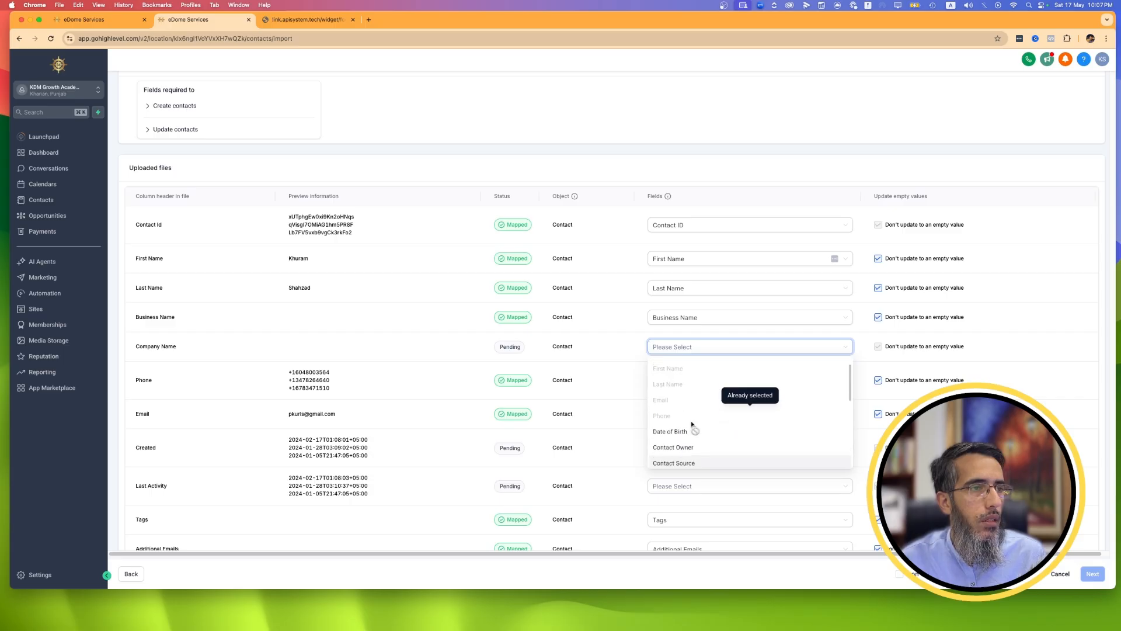
click(163, 346)
click(715, 352)
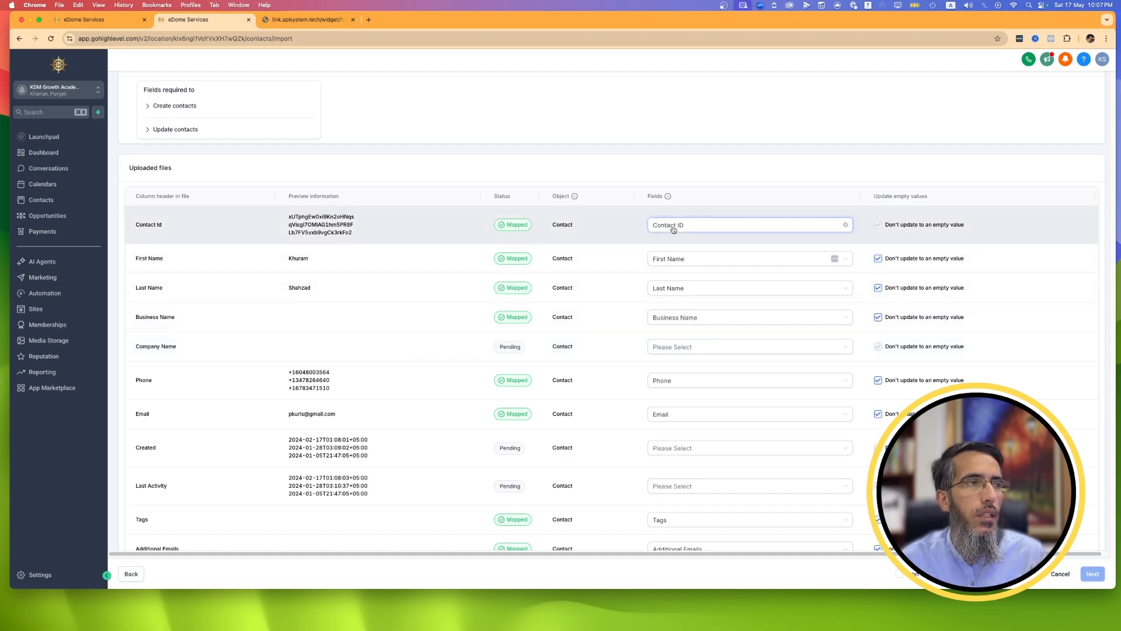
Clear the field mapping of the Contact Id column and check the mappings of the remaining columns.
click(846, 225)
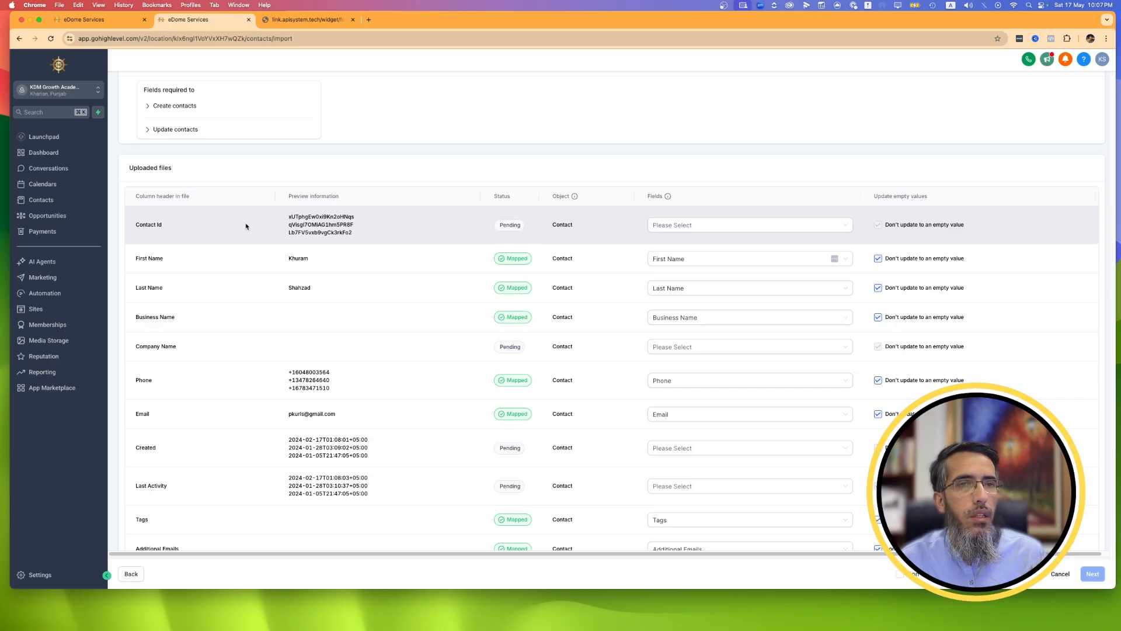
scroll(407, 328, down, 3)
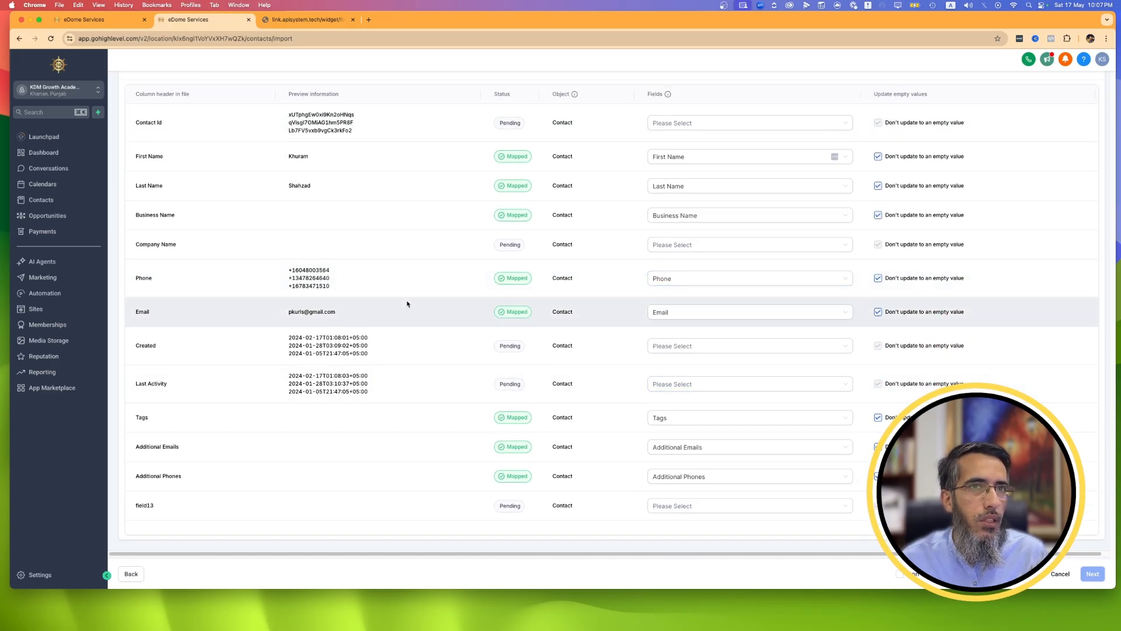
scroll(407, 304, up, 5)
drag(253, 293, 407, 323)
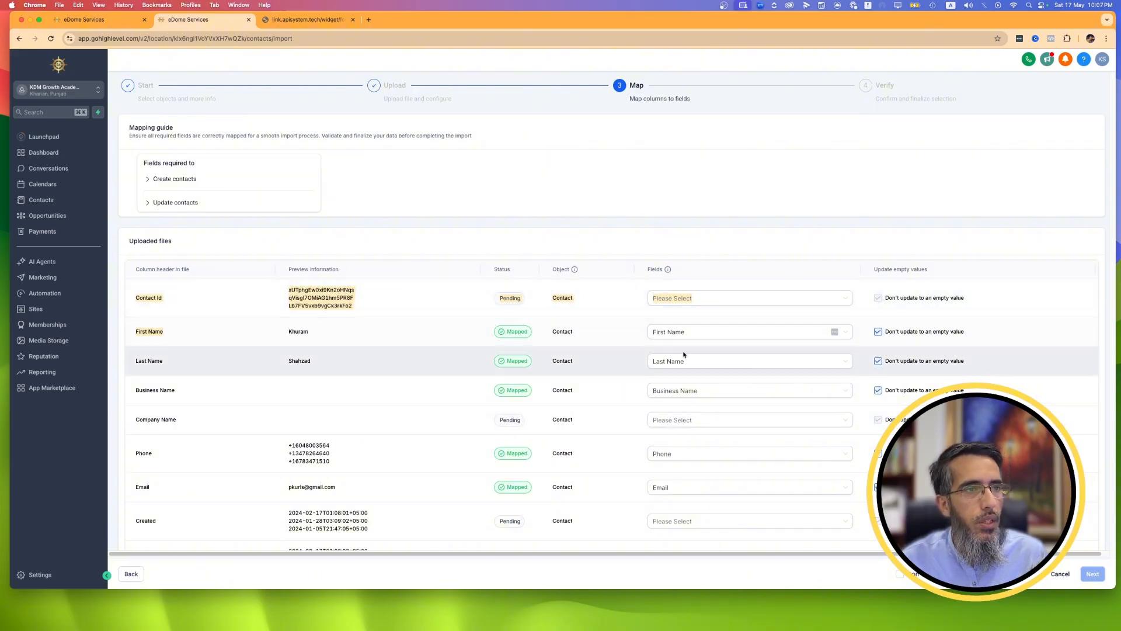
scroll(730, 359, down, 4)
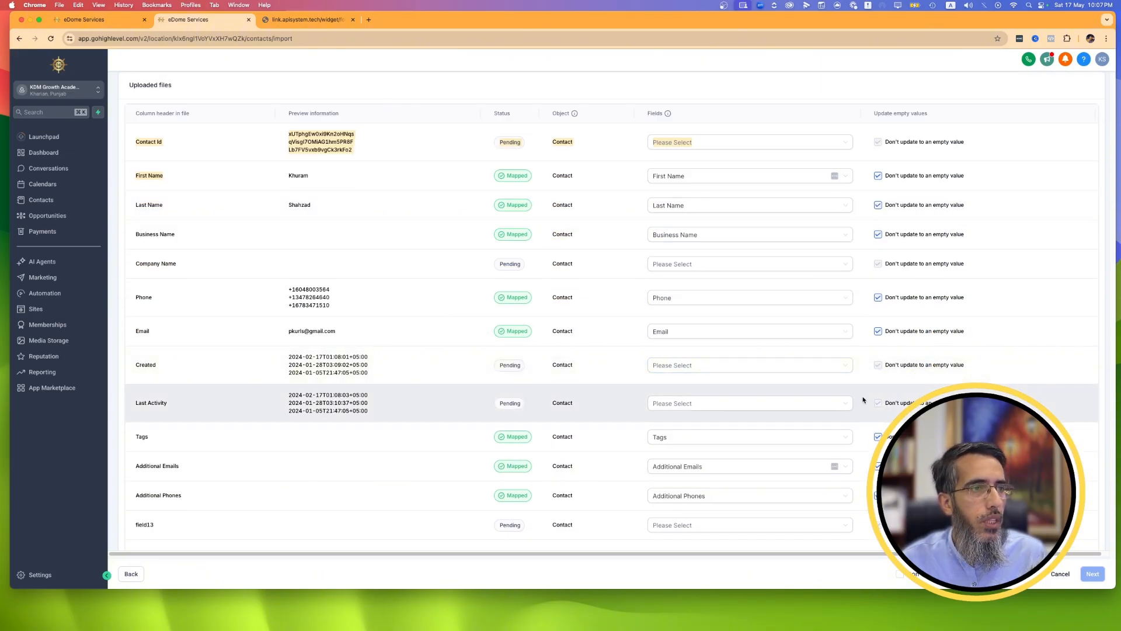
scroll(864, 400, down, 1)
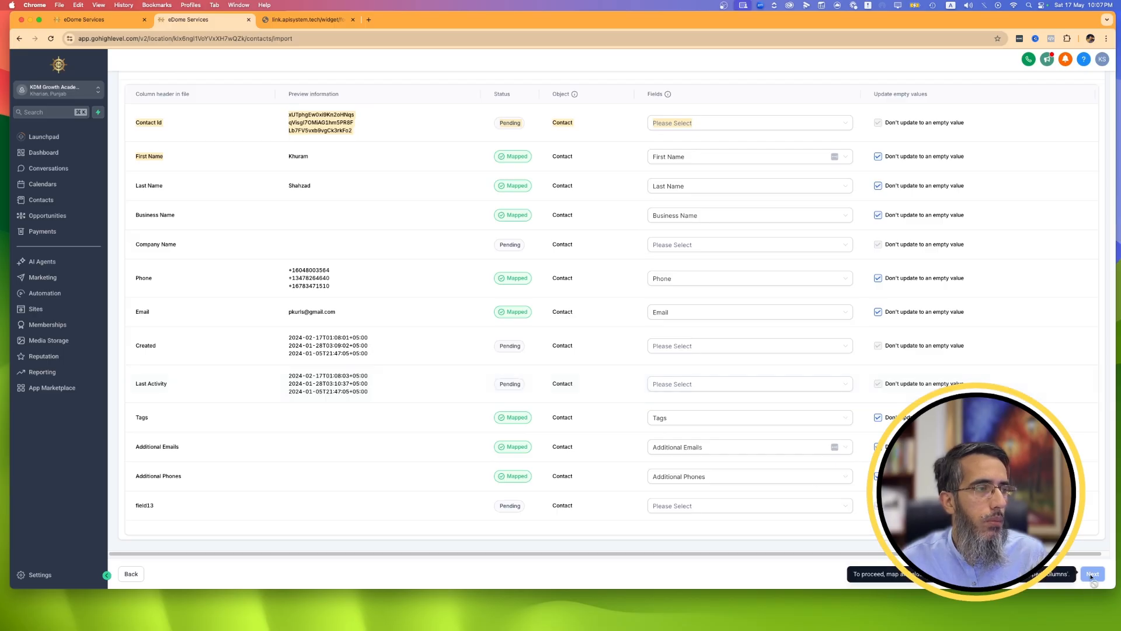
Return to the file upload stage, remove the uploaded CSV file and cancel the bulk import.
click(128, 578)
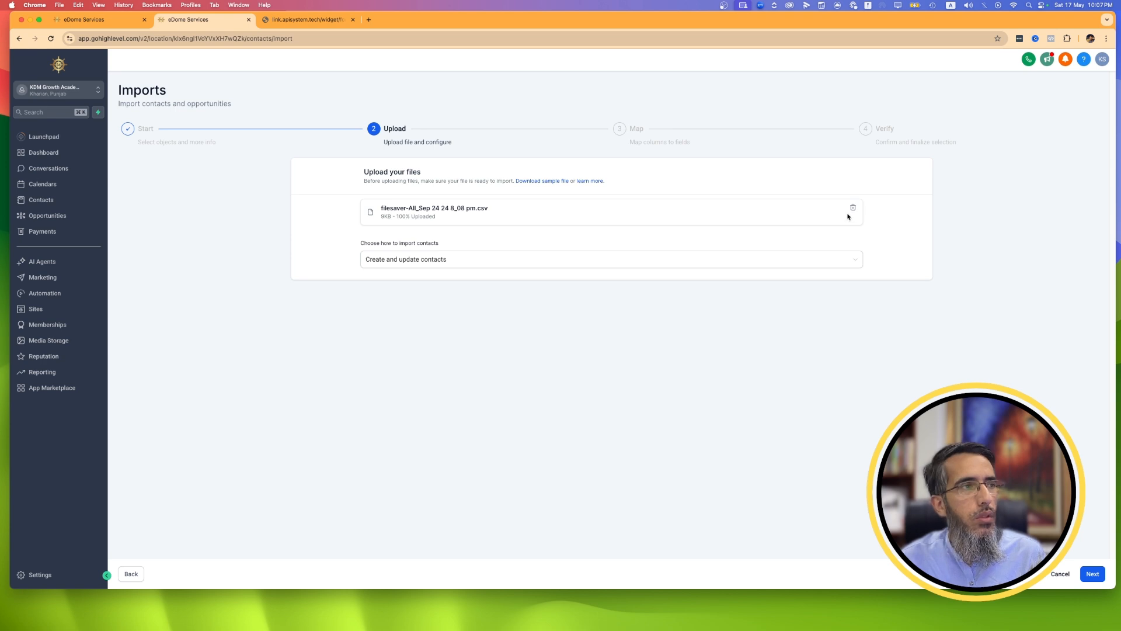
click(853, 208)
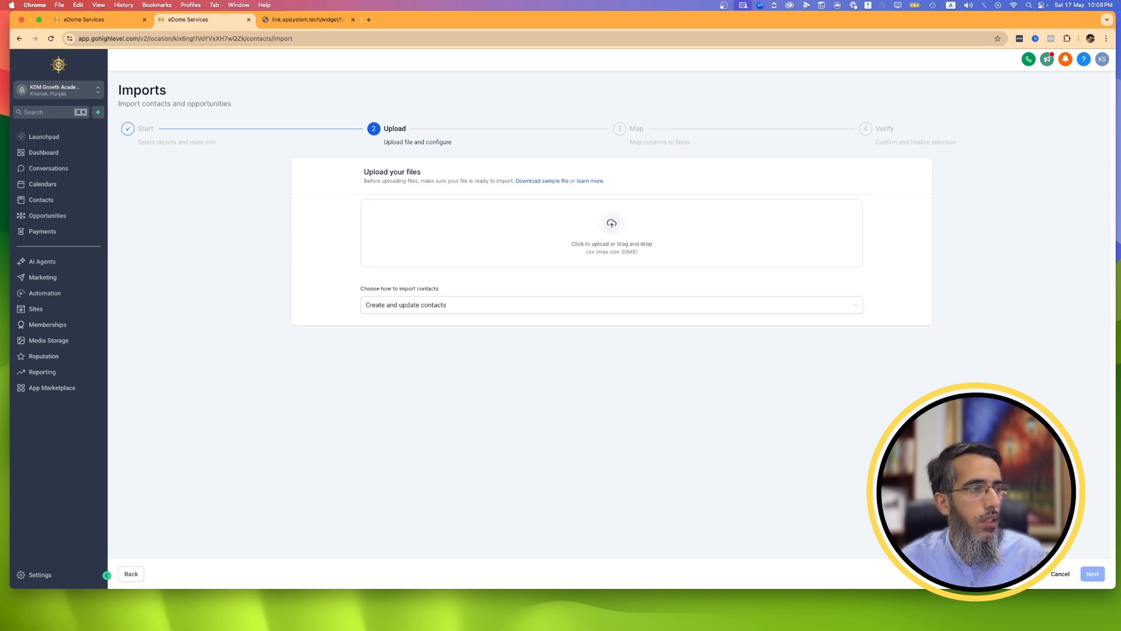
click(1066, 575)
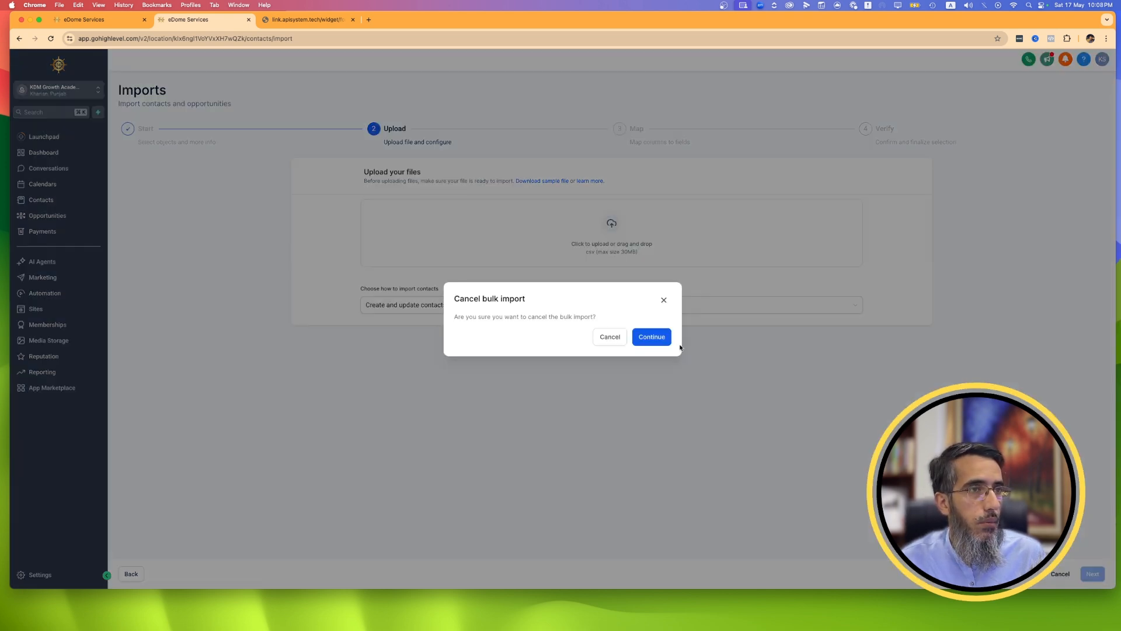
click(640, 339)
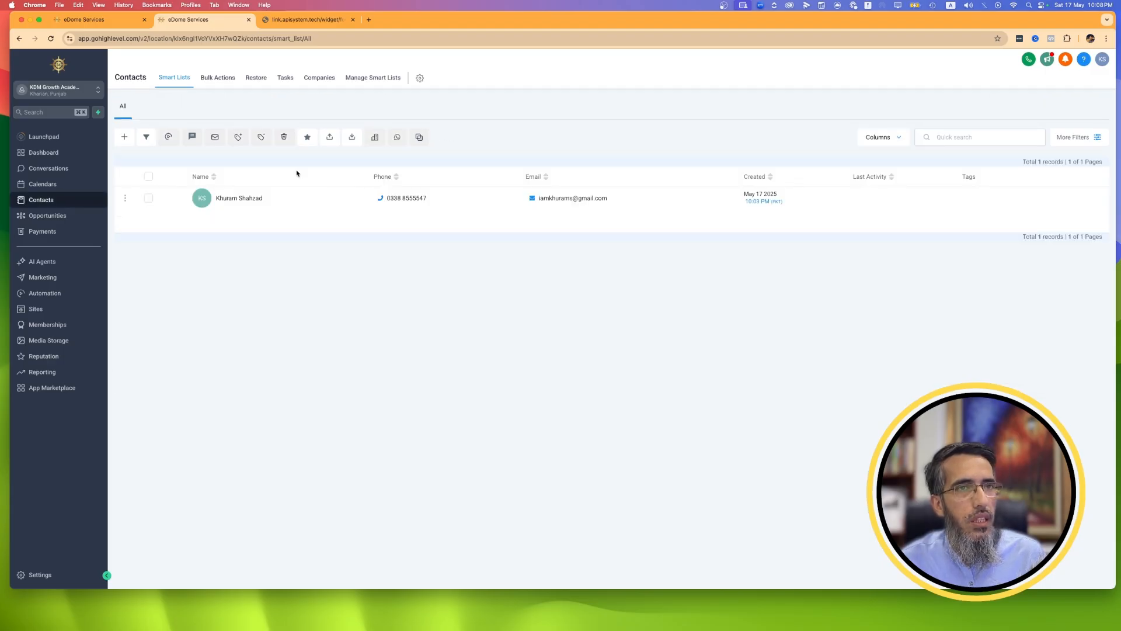
Select the only contact in the contacts list and try the Export Contacts action.
click(350, 138)
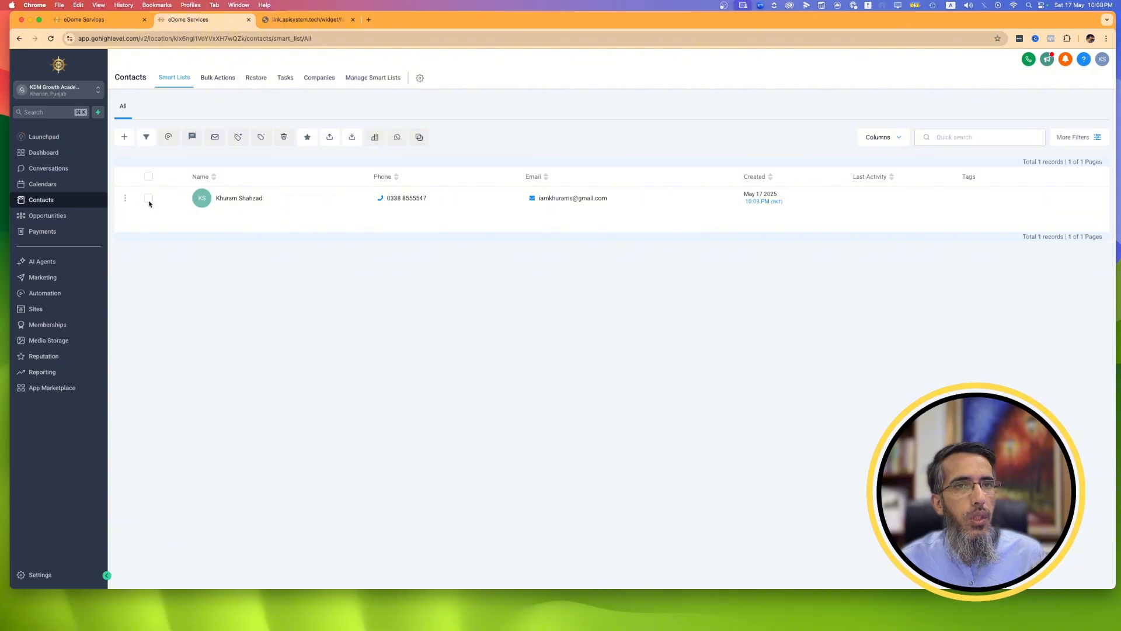
click(148, 199)
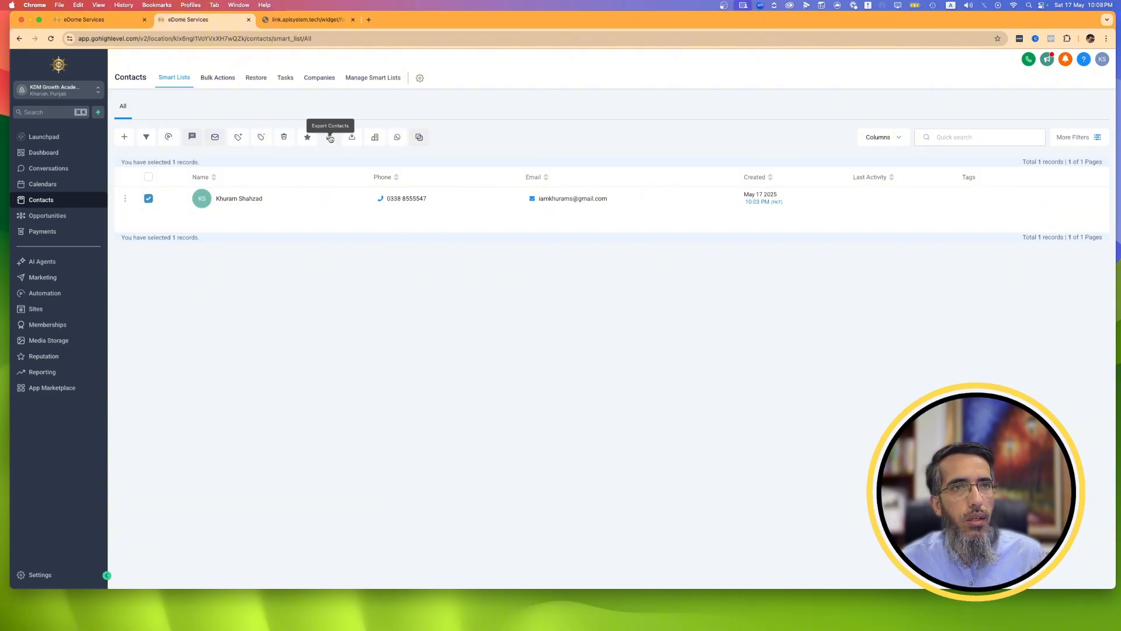
click(331, 138)
click(540, 165)
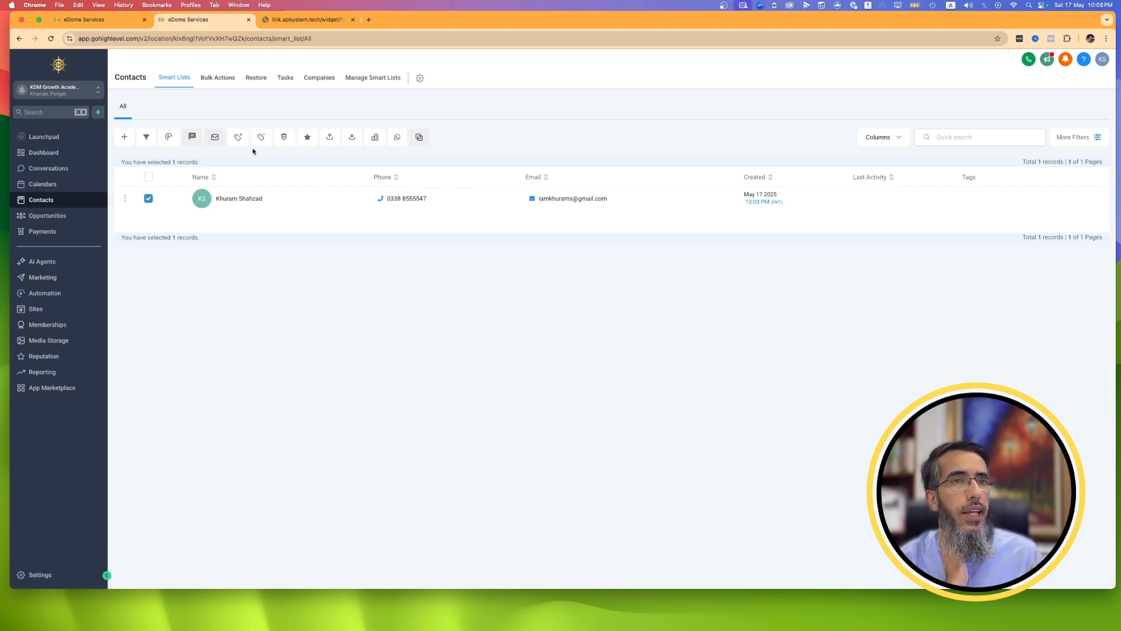
Start adding tags to the selected contact and try to create a tag named "test".
click(236, 138)
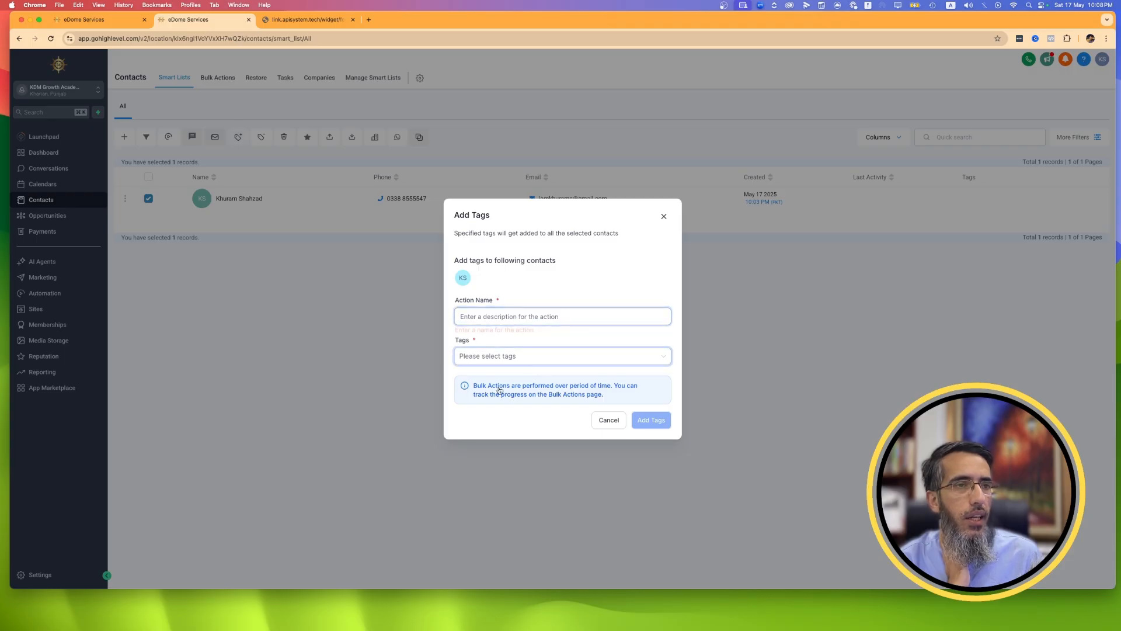
click(540, 358)
click(528, 384)
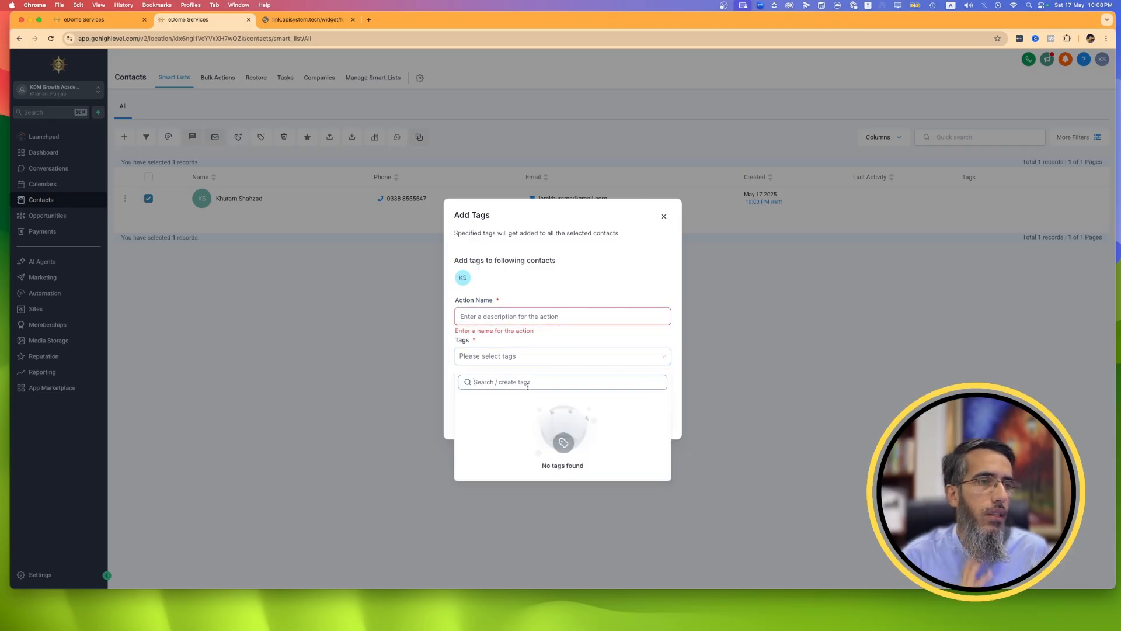
text(test)
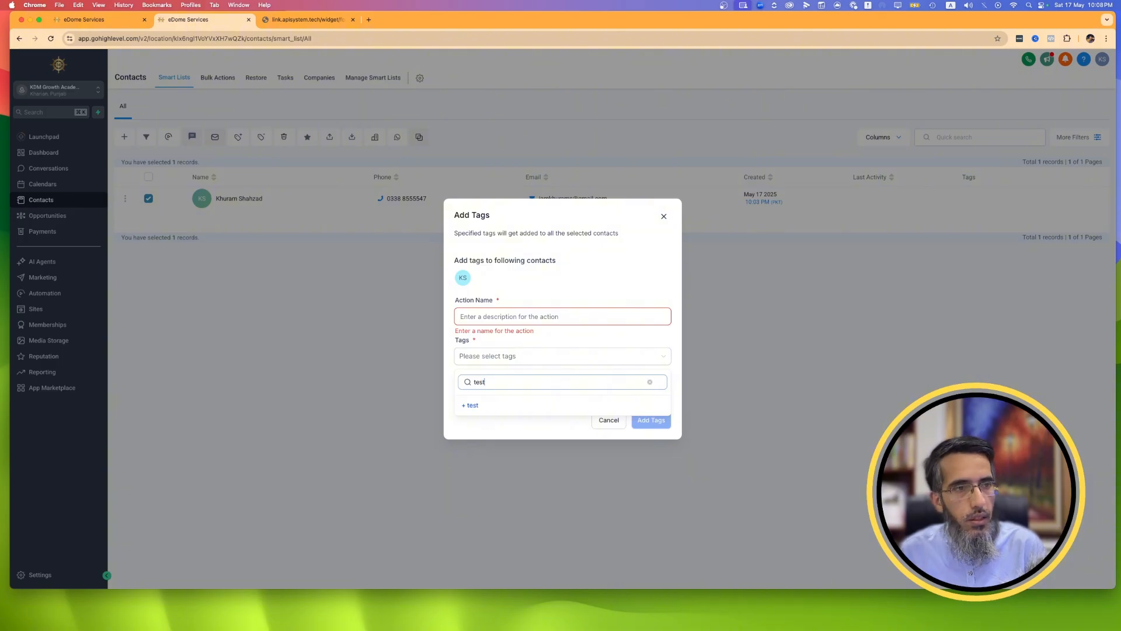
click(481, 404)
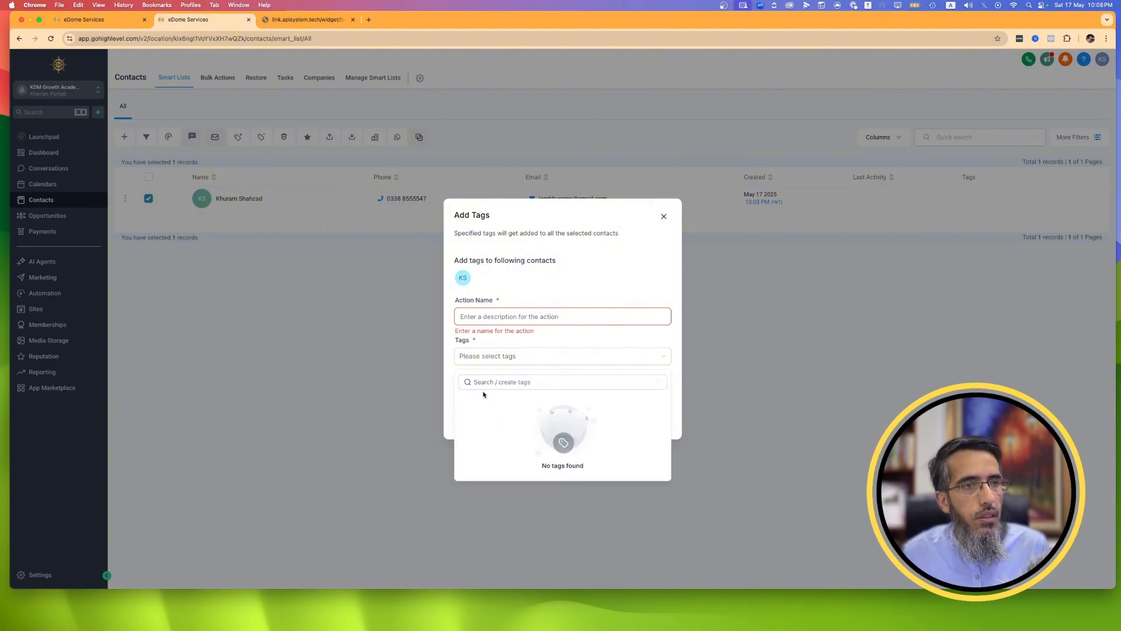
Try creating the "test" tag again, name the bulk action "sssa", and cancel adding tags.
click(504, 317)
click(513, 363)
click(514, 382)
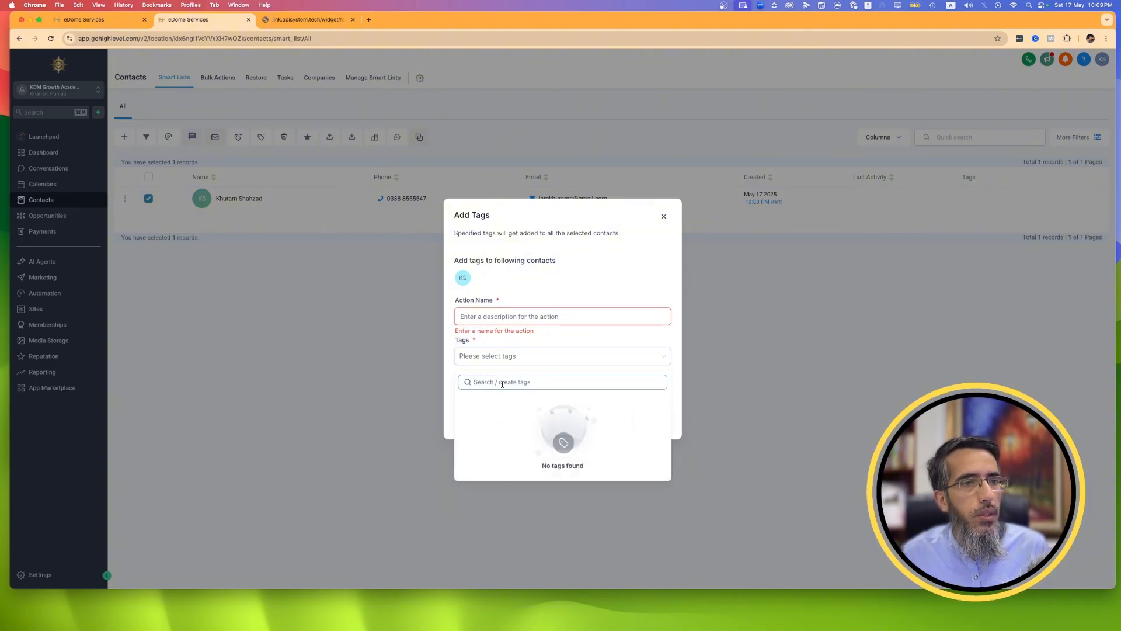
text(test)
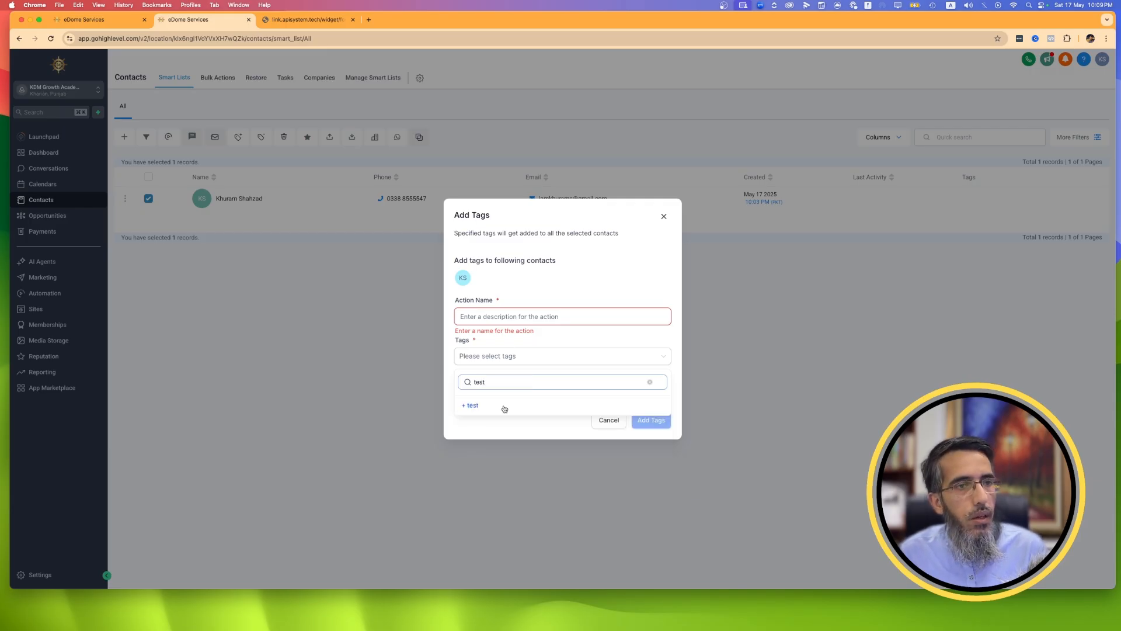
click(471, 405)
click(532, 316)
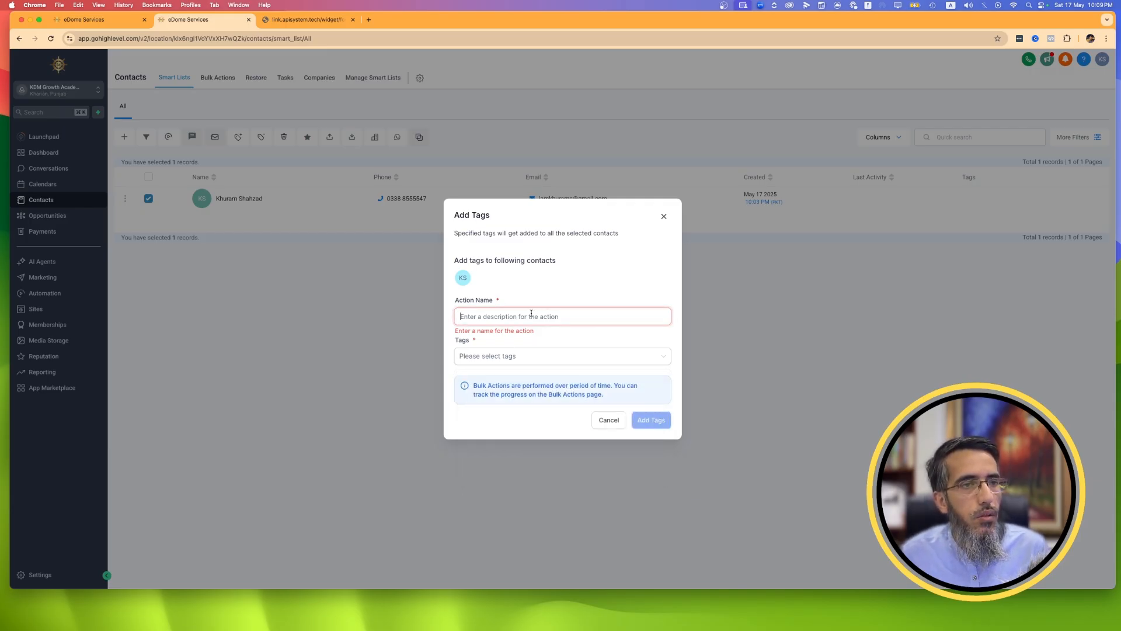
text(sssa)
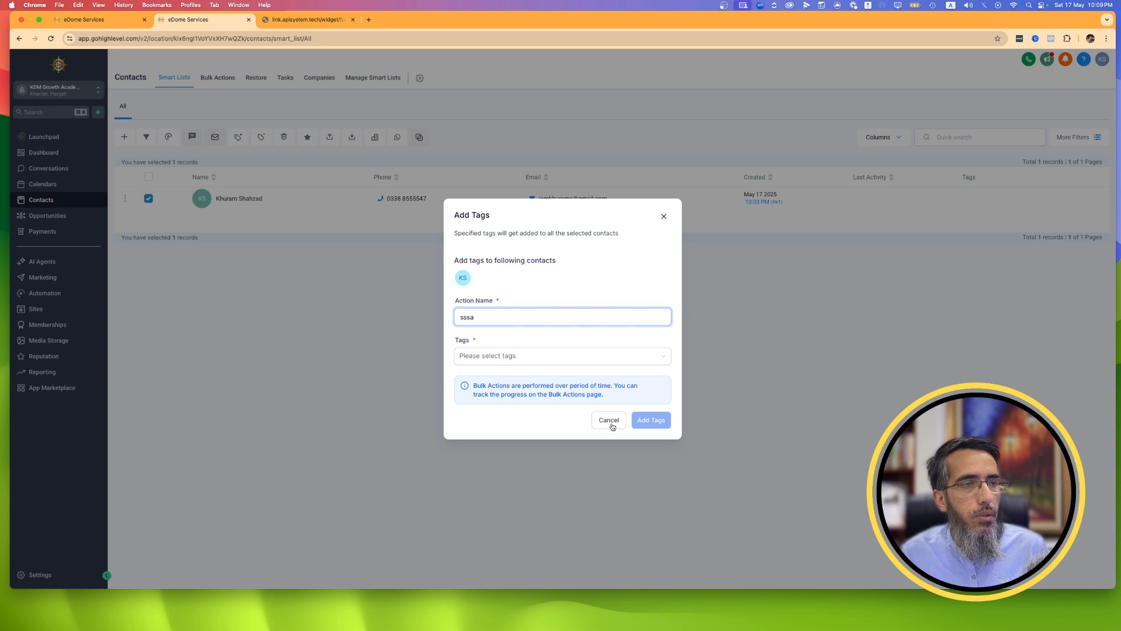
click(596, 421)
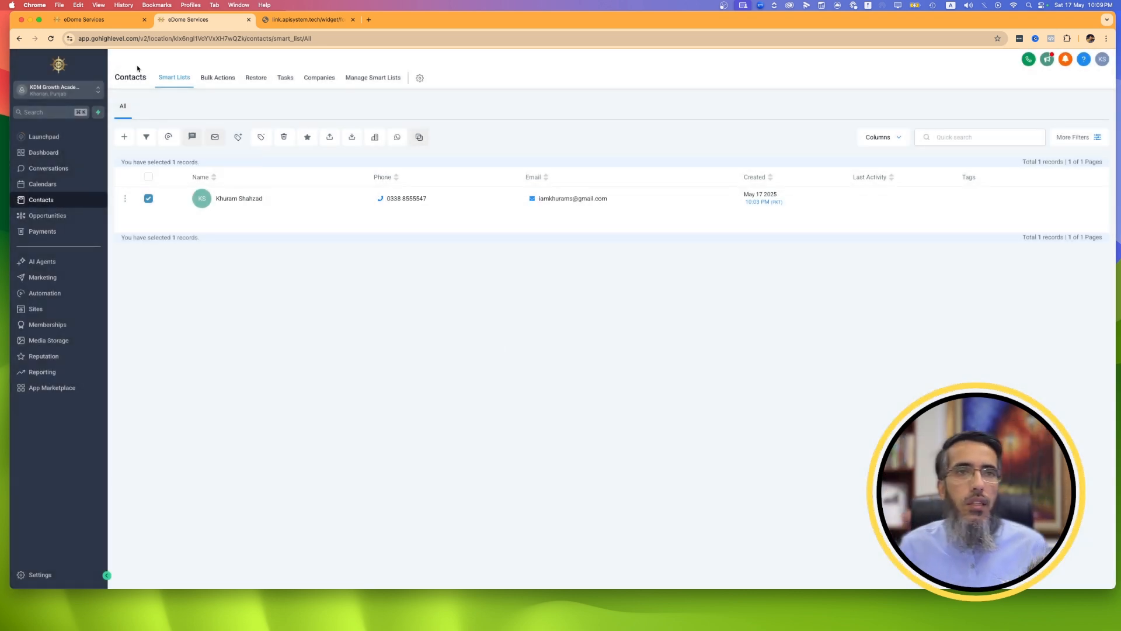
Look through the Bulk Actions, Restore and Tasks pages of Contacts, including the form for a new task.
click(226, 83)
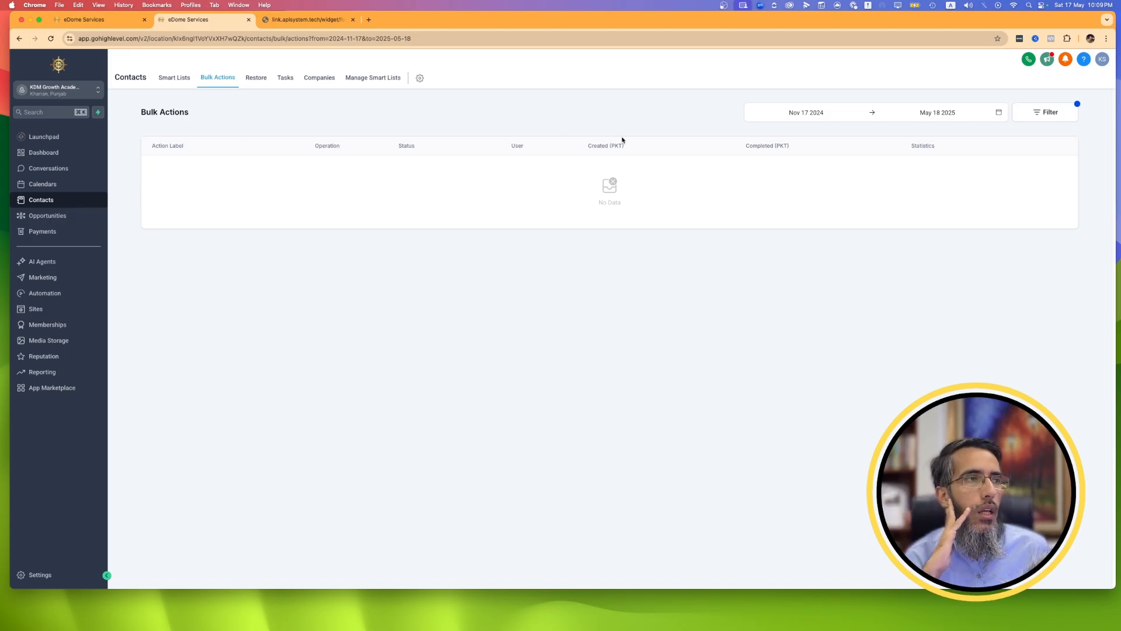
click(257, 79)
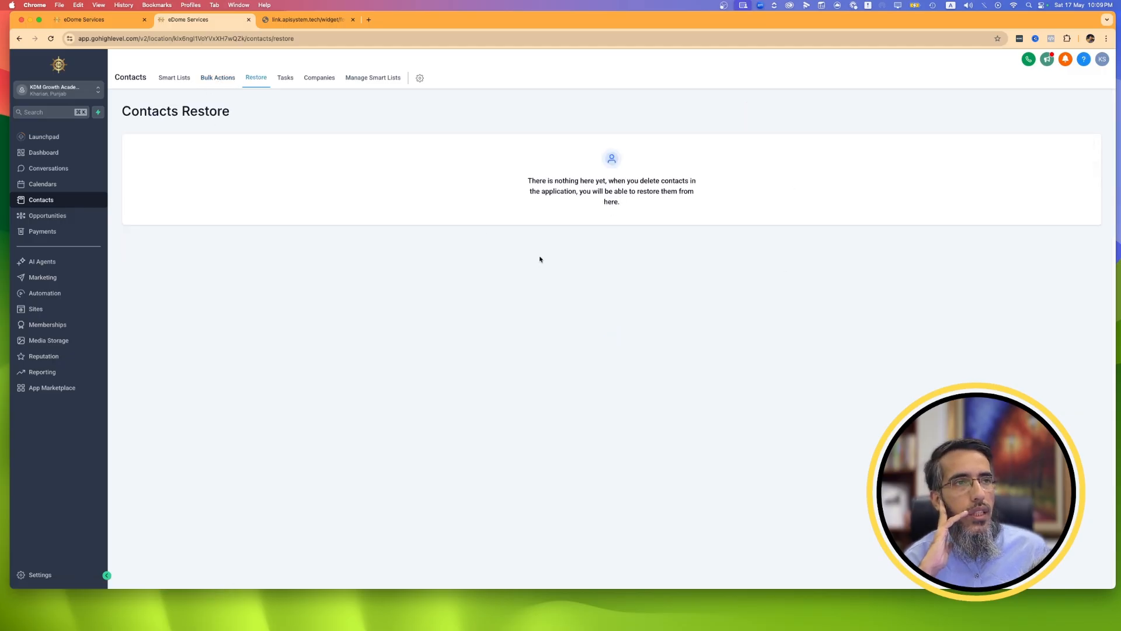
click(288, 77)
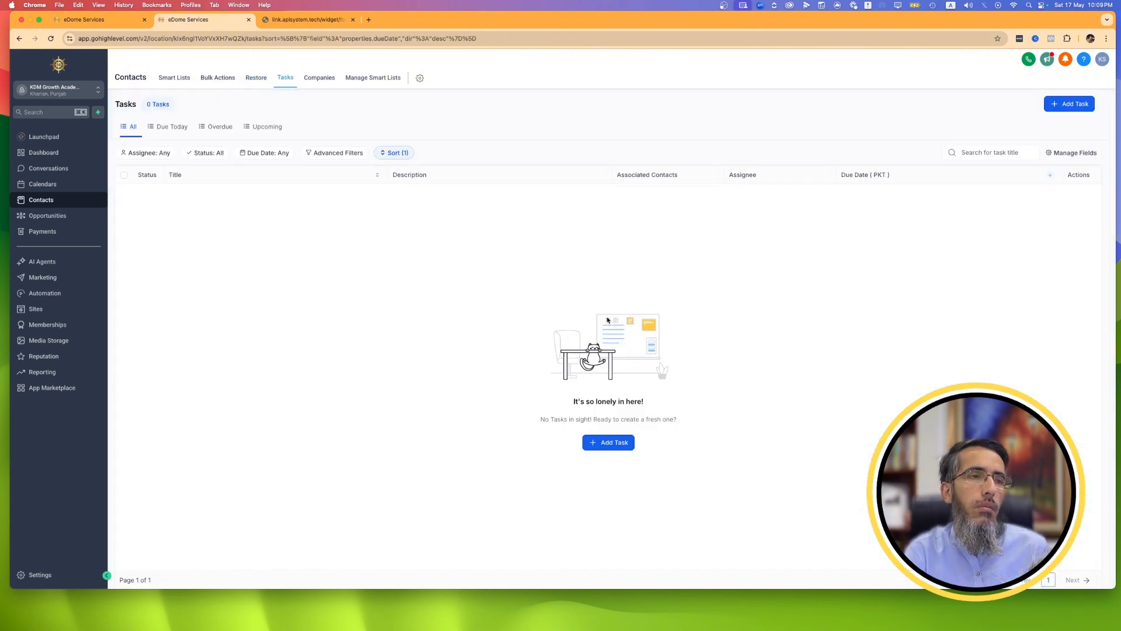
click(606, 447)
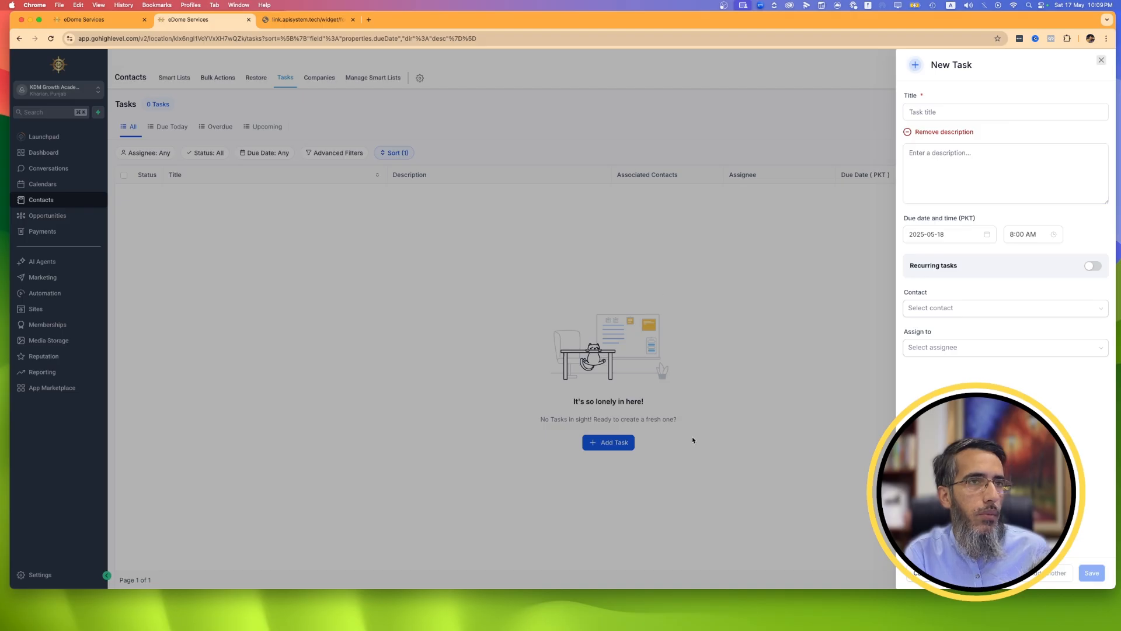
click(694, 391)
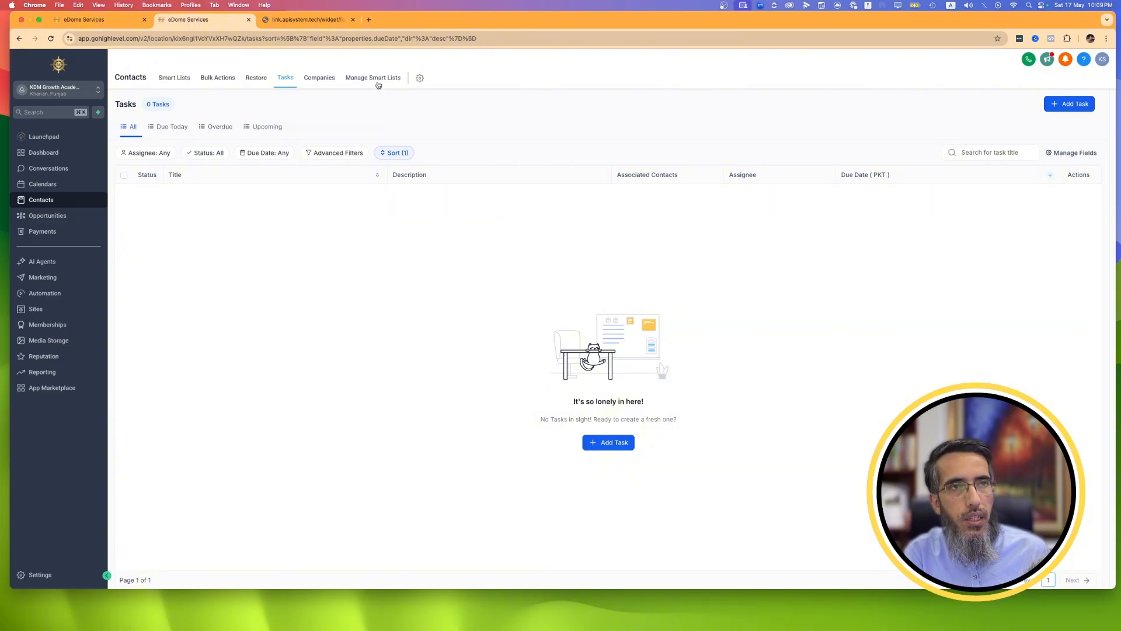
Add a new company named KDM to the Companies list and close its details without filling in other fields.
click(324, 78)
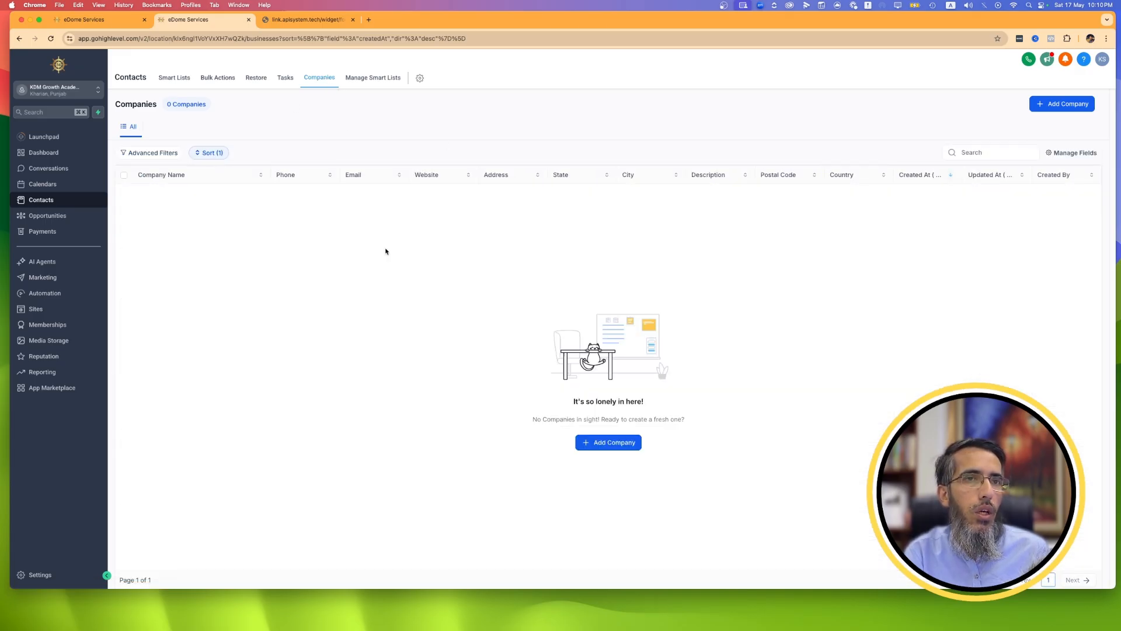
click(619, 445)
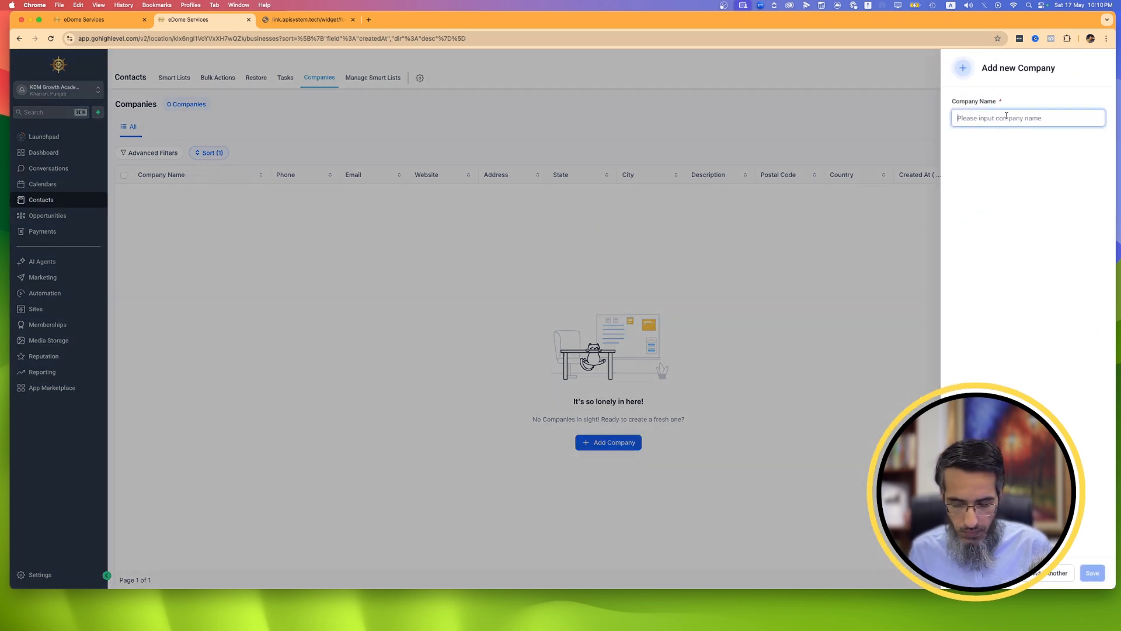
text(KDM)
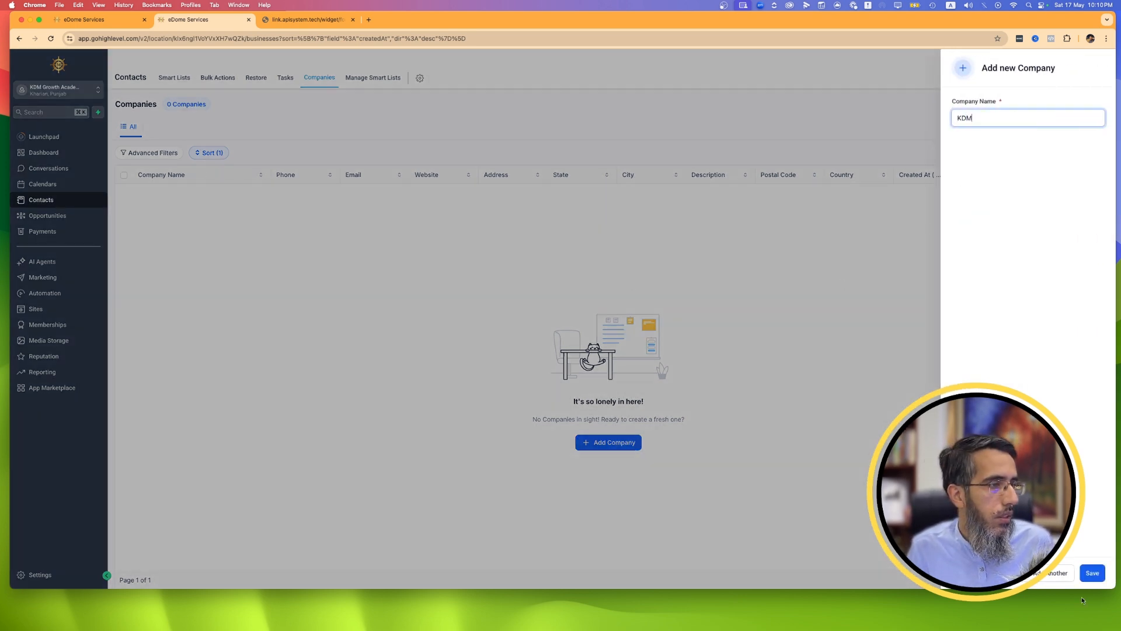
click(1098, 572)
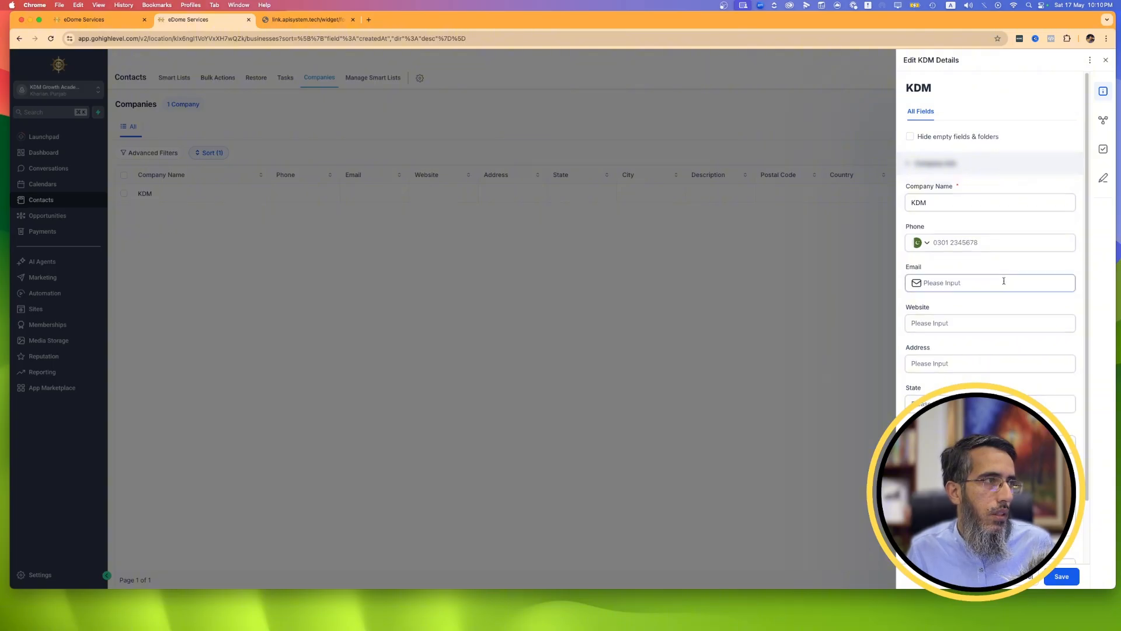
scroll(1004, 281, down, 2)
click(1015, 584)
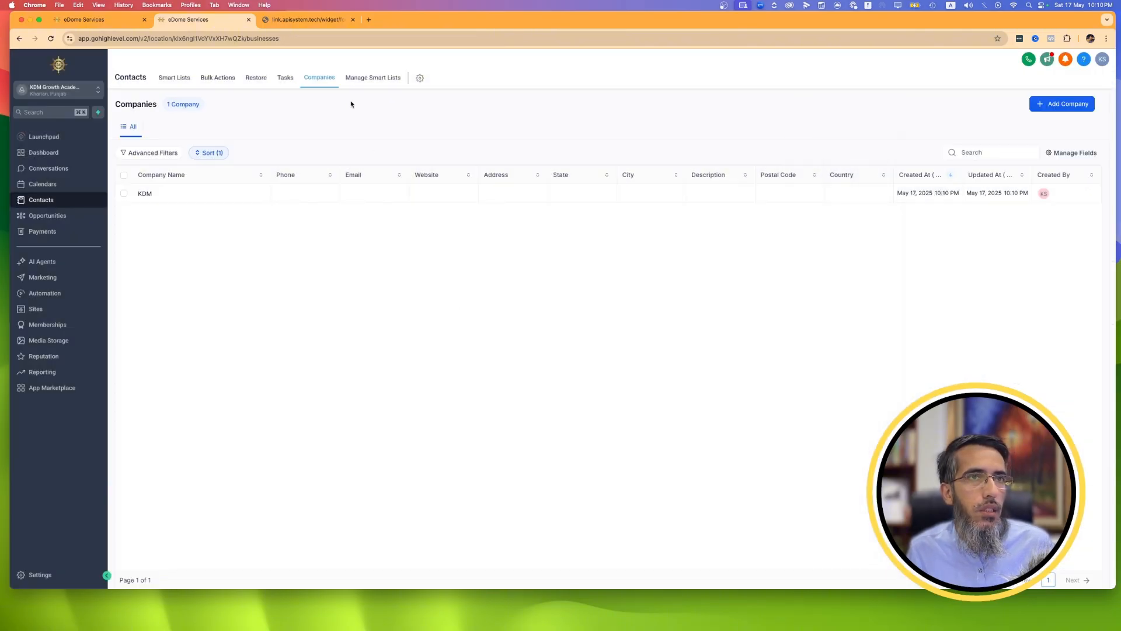
Add a second company named "Acadmey" to the Companies list and close its details.
click(372, 82)
click(320, 78)
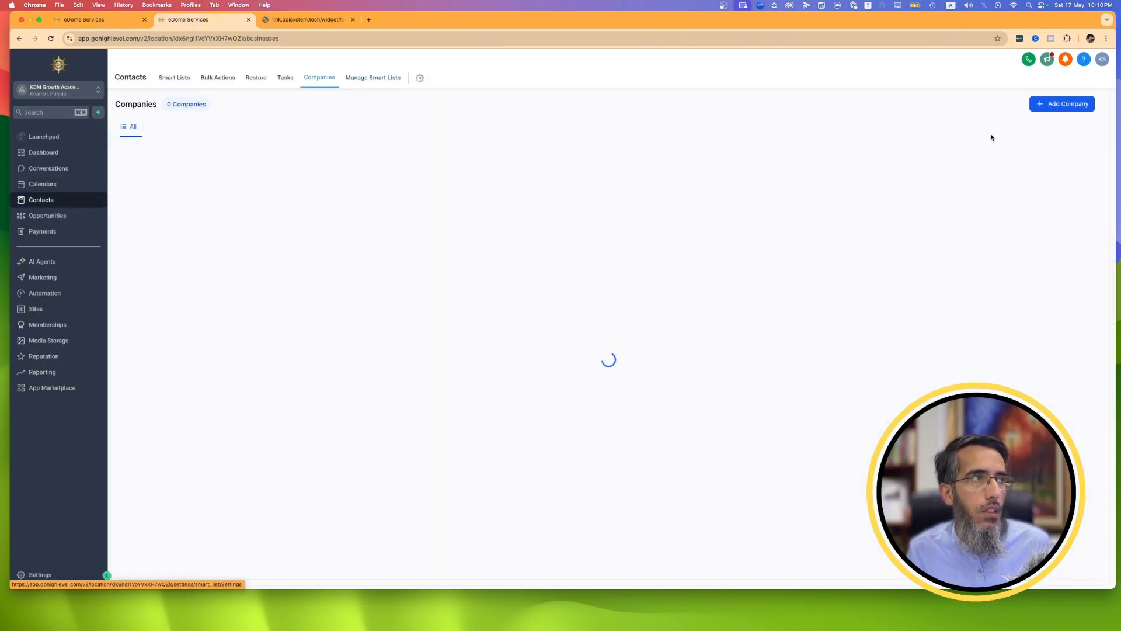
click(1064, 103)
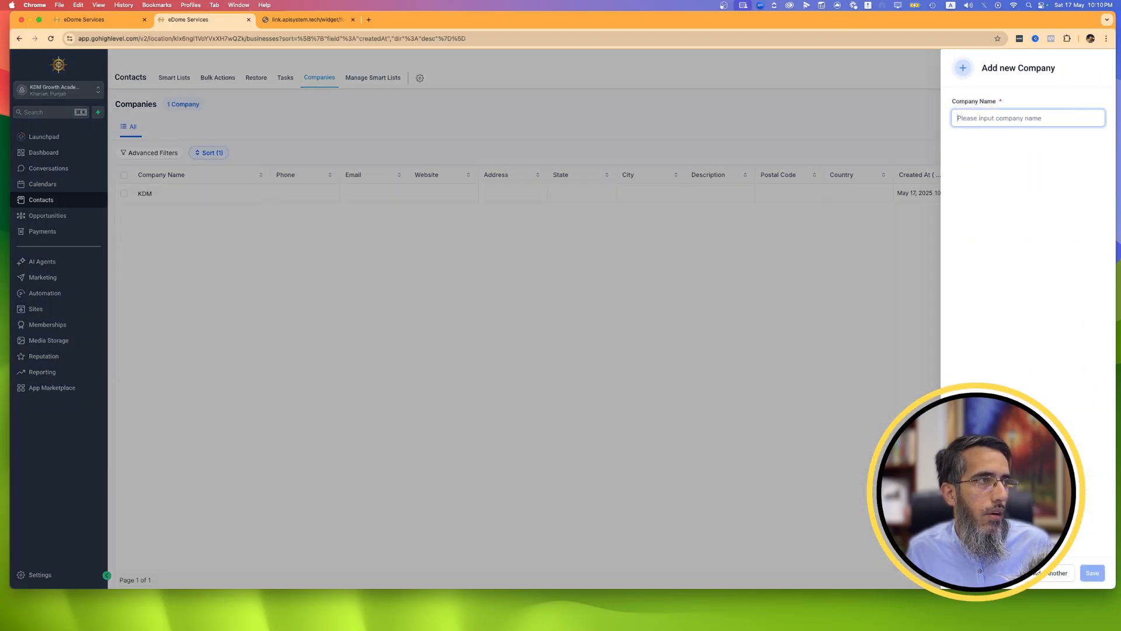
text(A)
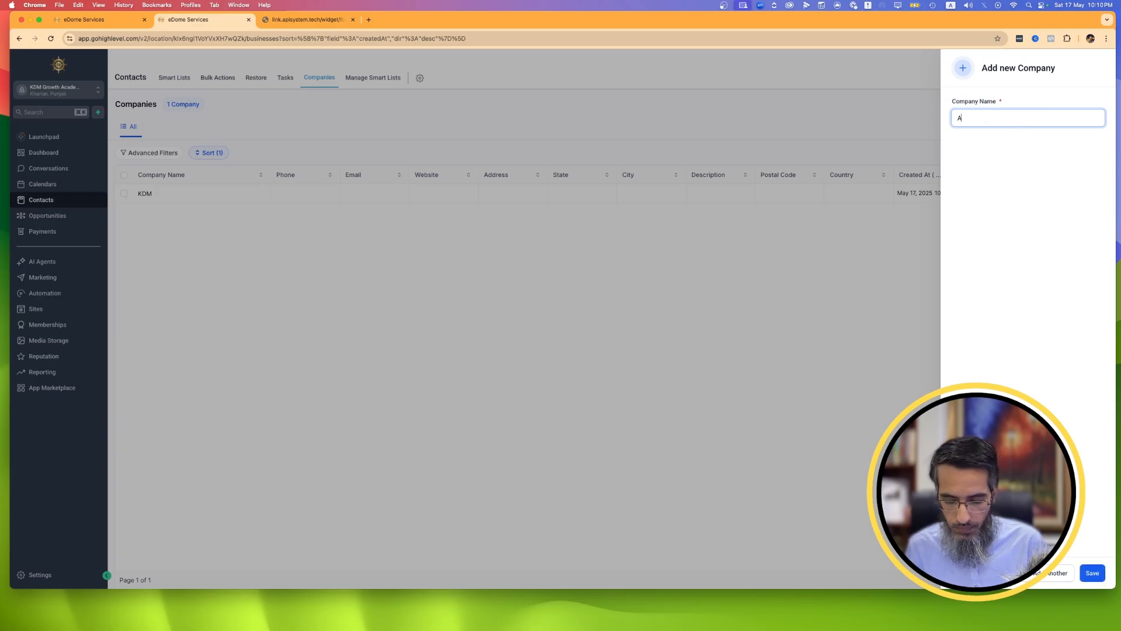
text(cadmey)
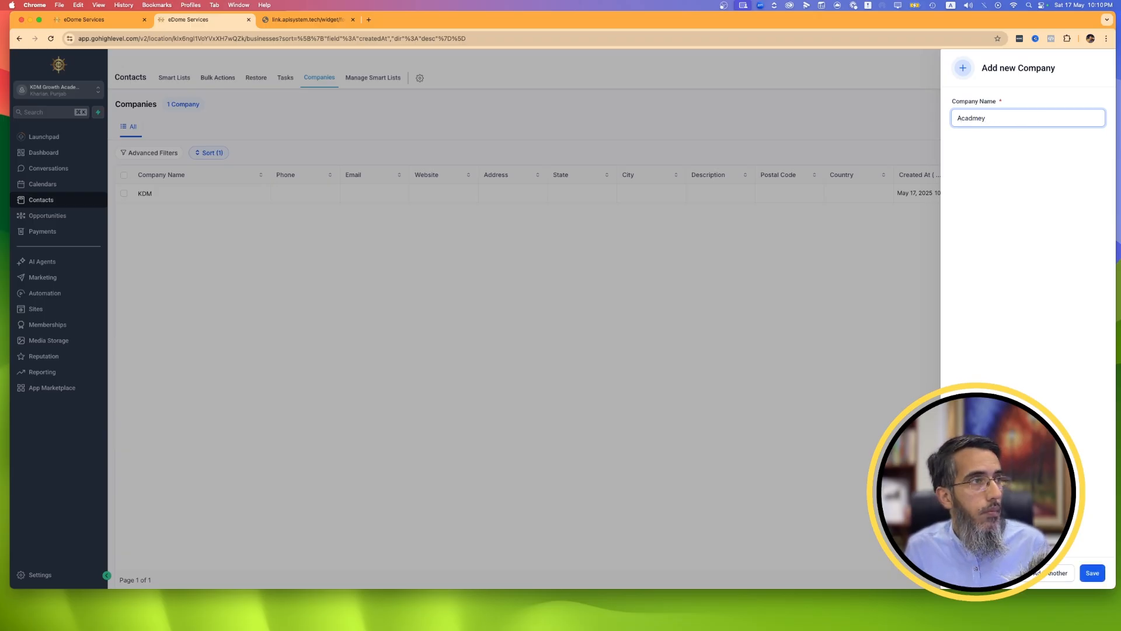
click(1078, 556)
click(1091, 572)
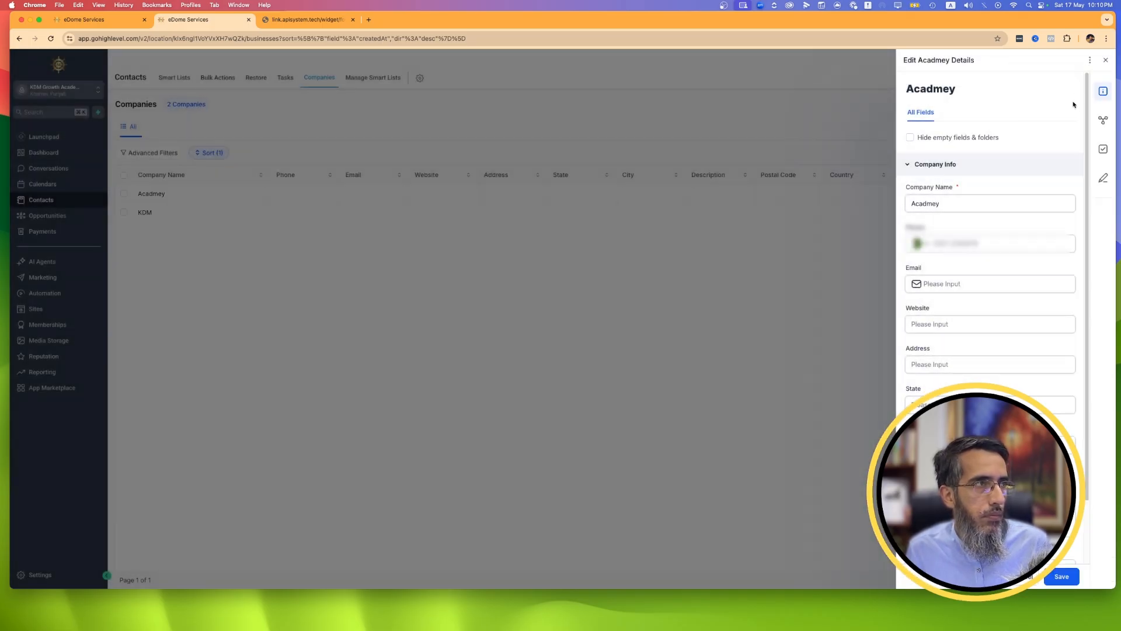
click(1105, 61)
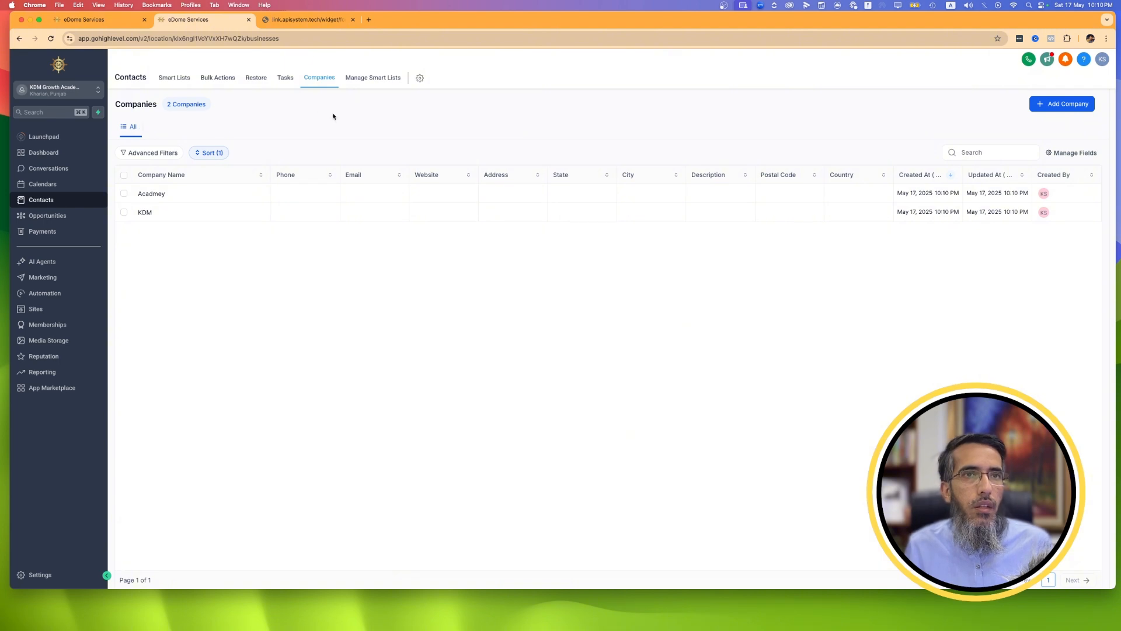
Look at the Manage Smart Lists page and check which tags the contacts list's Tag filter offers.
click(376, 86)
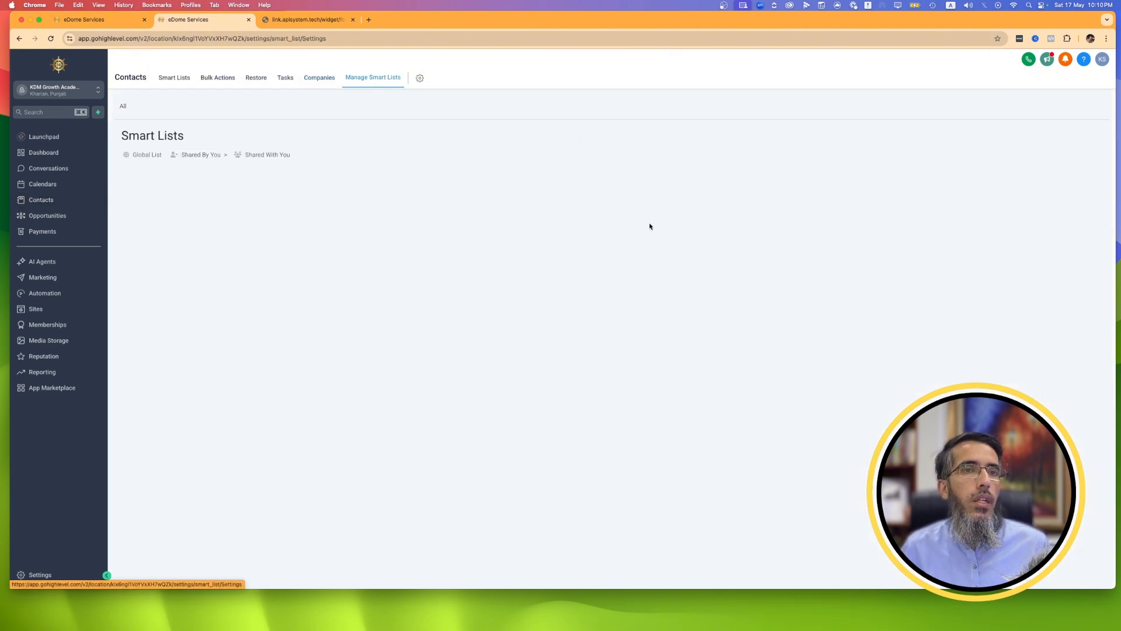
click(163, 86)
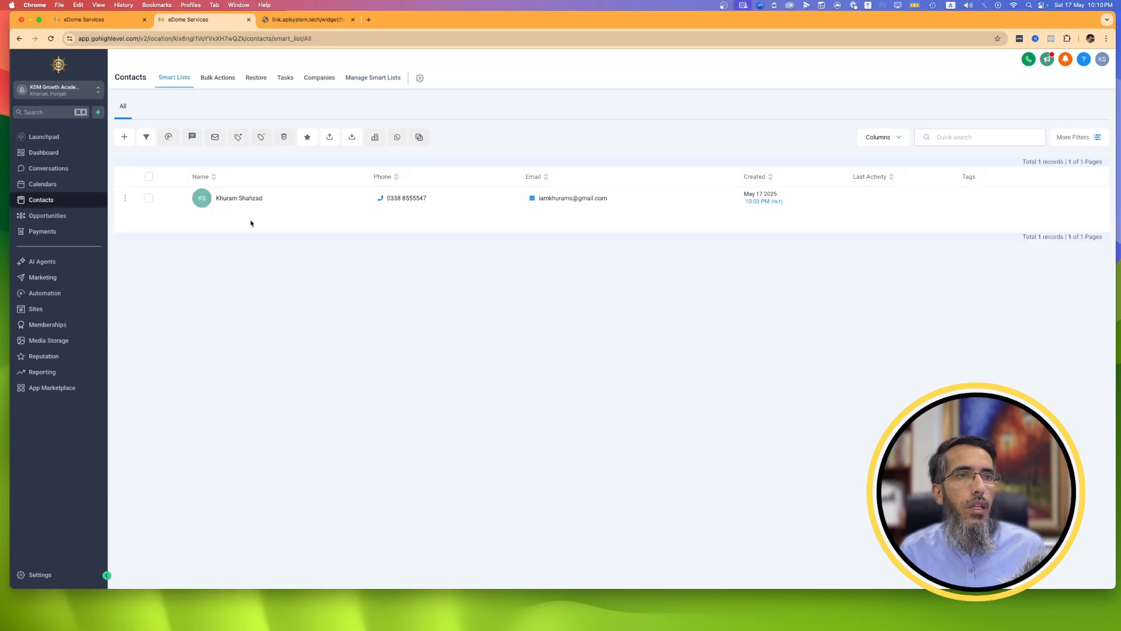
click(1072, 137)
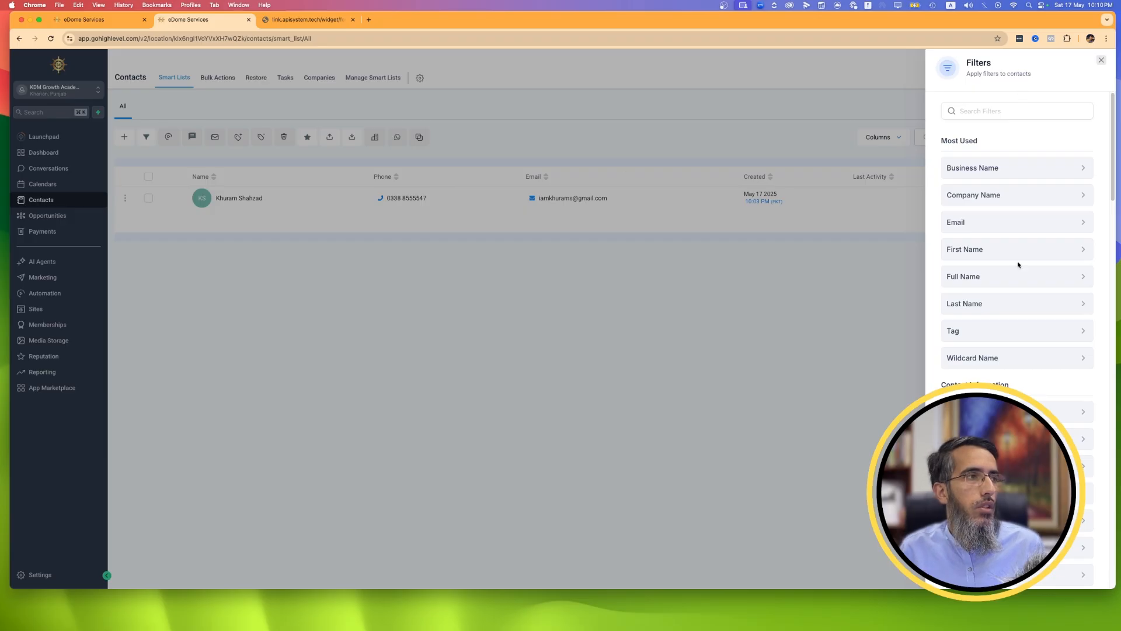
click(960, 331)
click(973, 169)
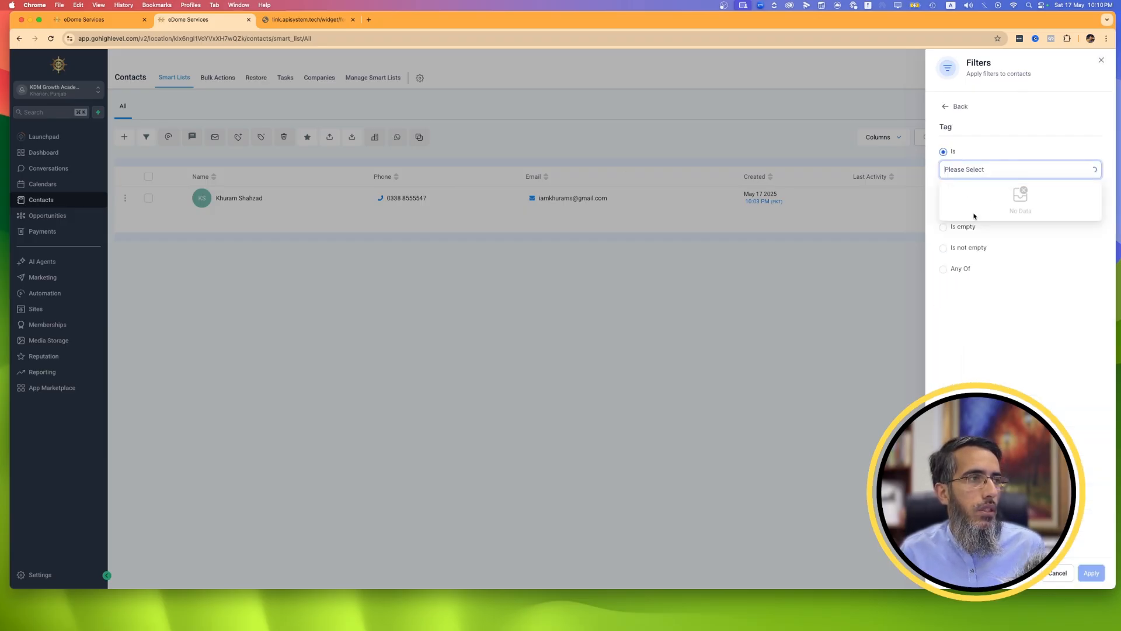
click(691, 400)
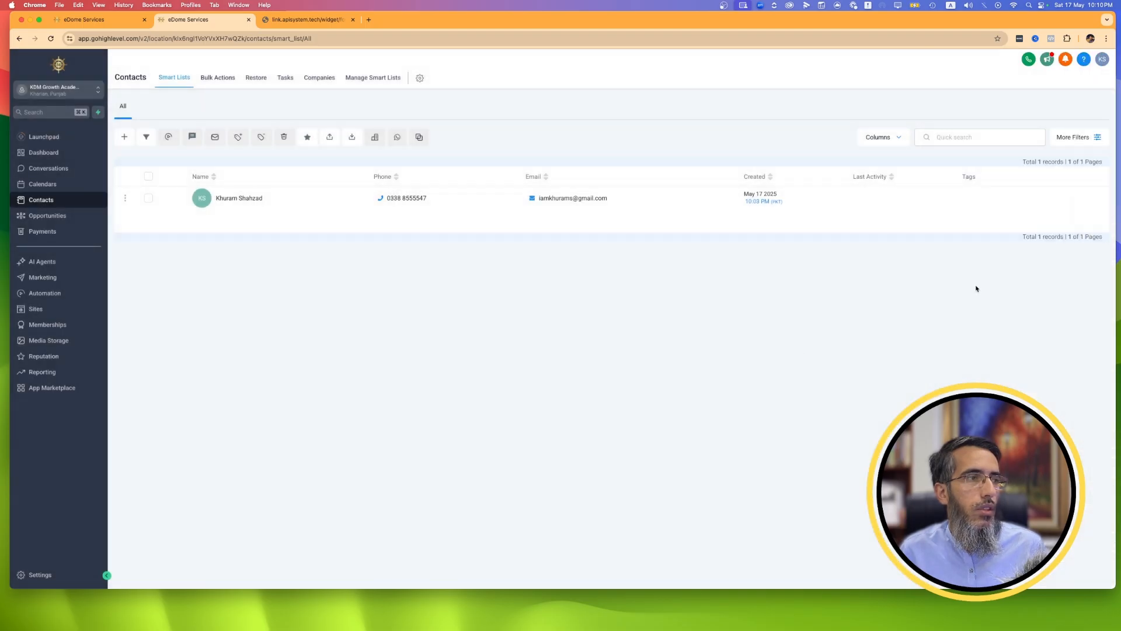
Add the tag "lead" to the only contact's record and return to the contacts list.
click(245, 198)
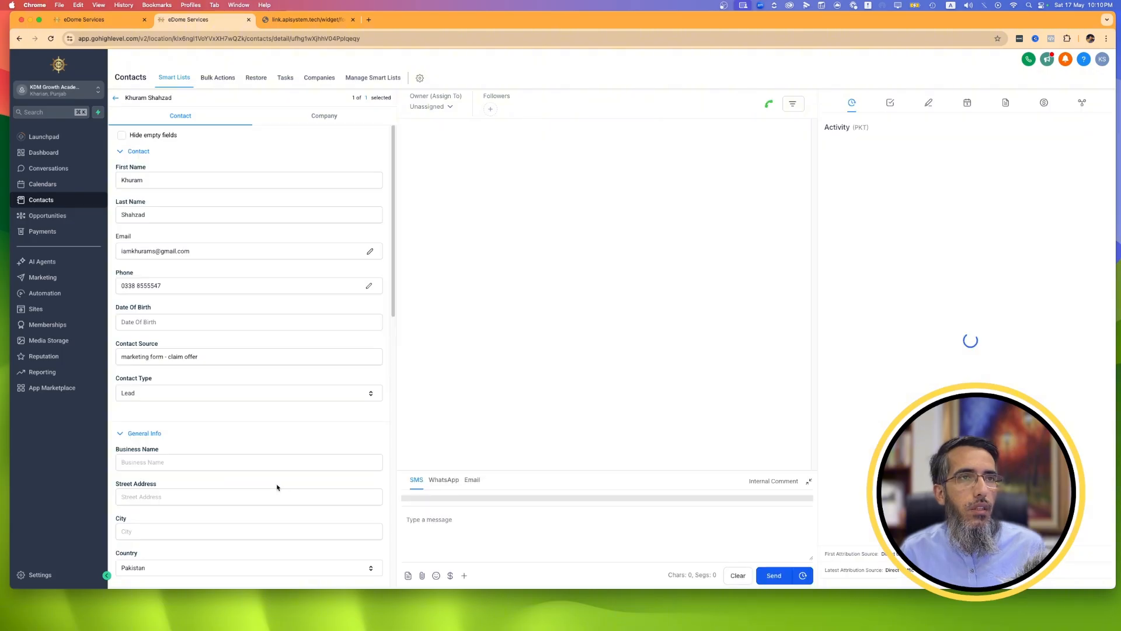
scroll(170, 433, down, 10)
click(164, 241)
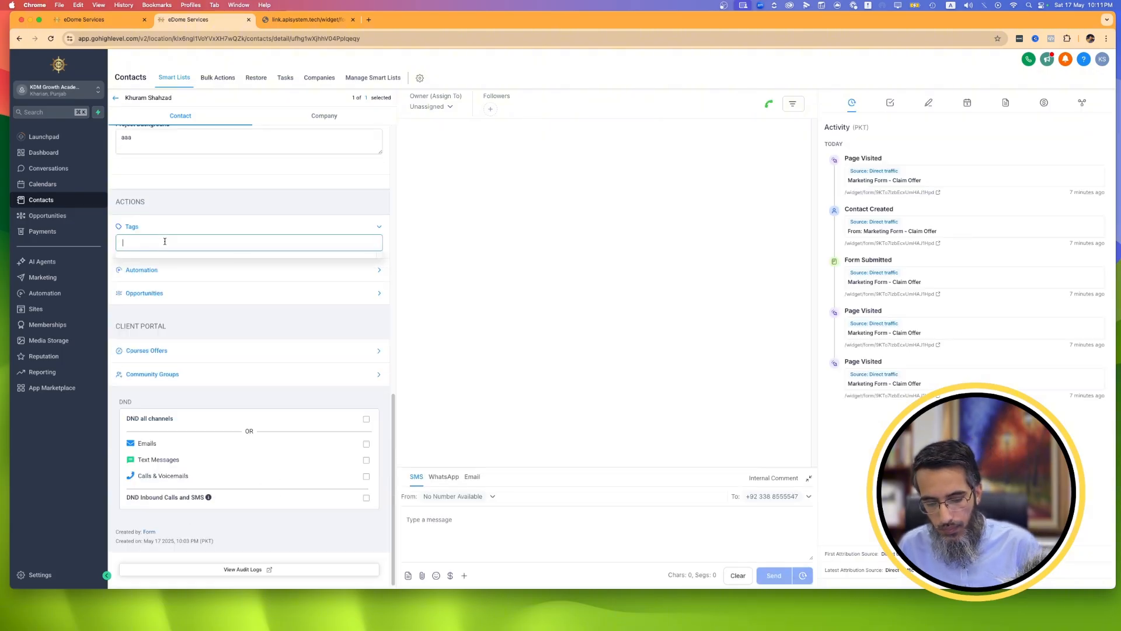
text(lead)
key(Return)
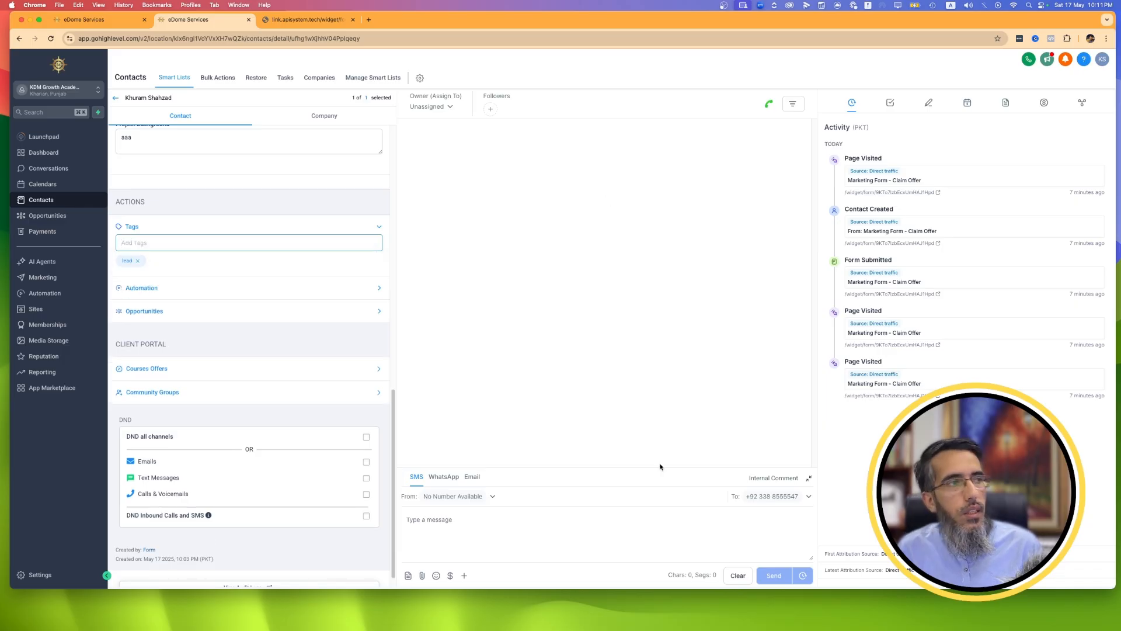
click(115, 98)
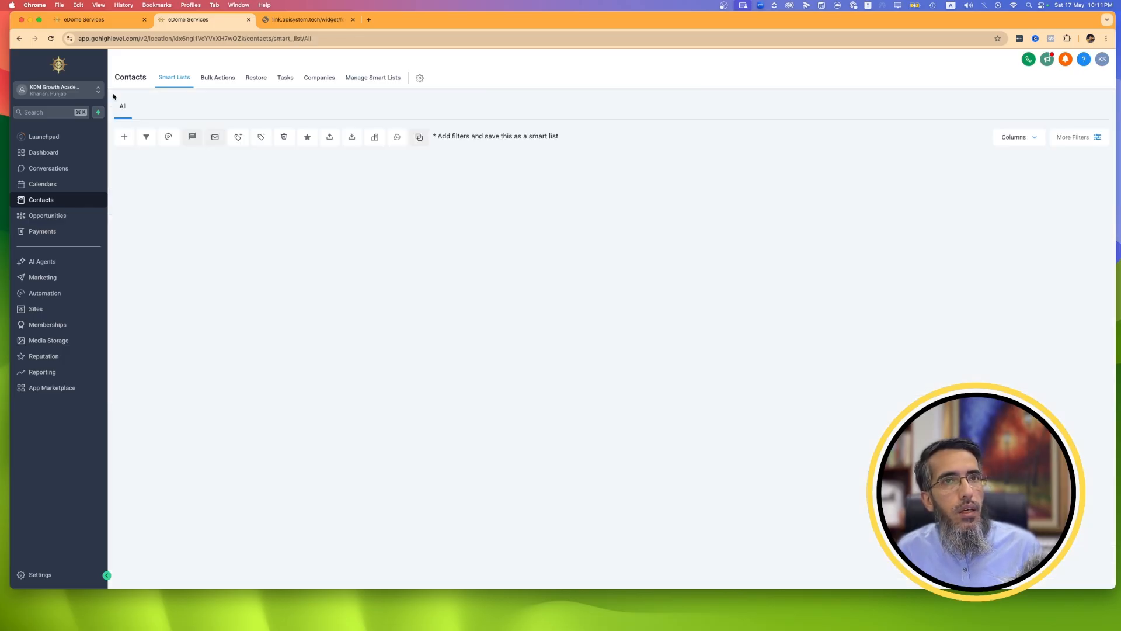
Filter the contacts list to those whose Tag is "lead".
click(1078, 139)
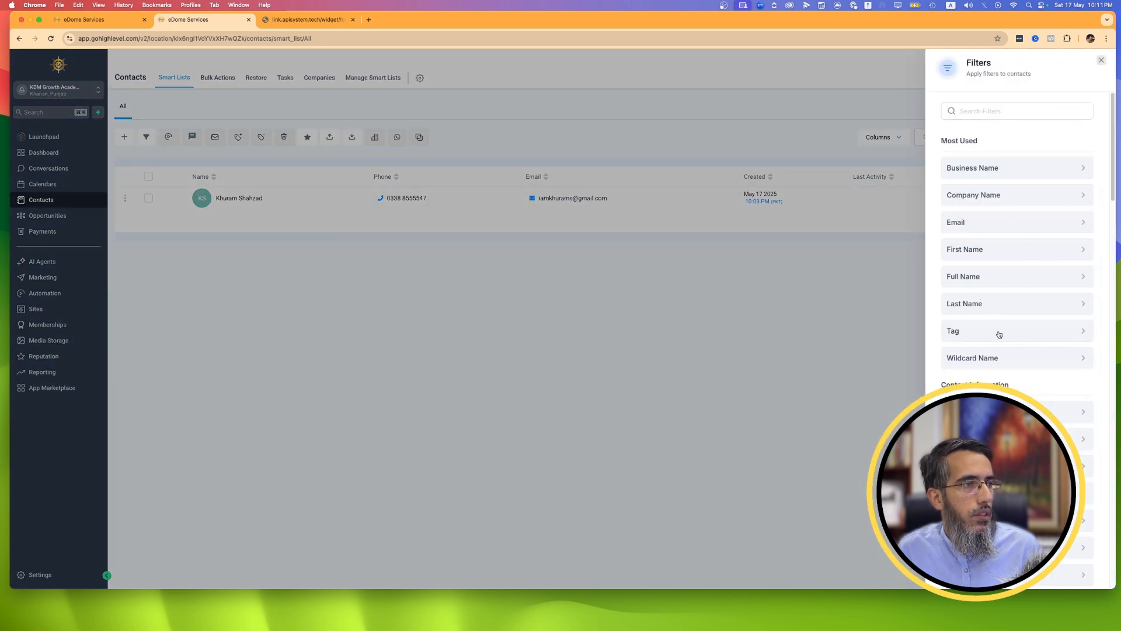
click(997, 332)
click(1019, 166)
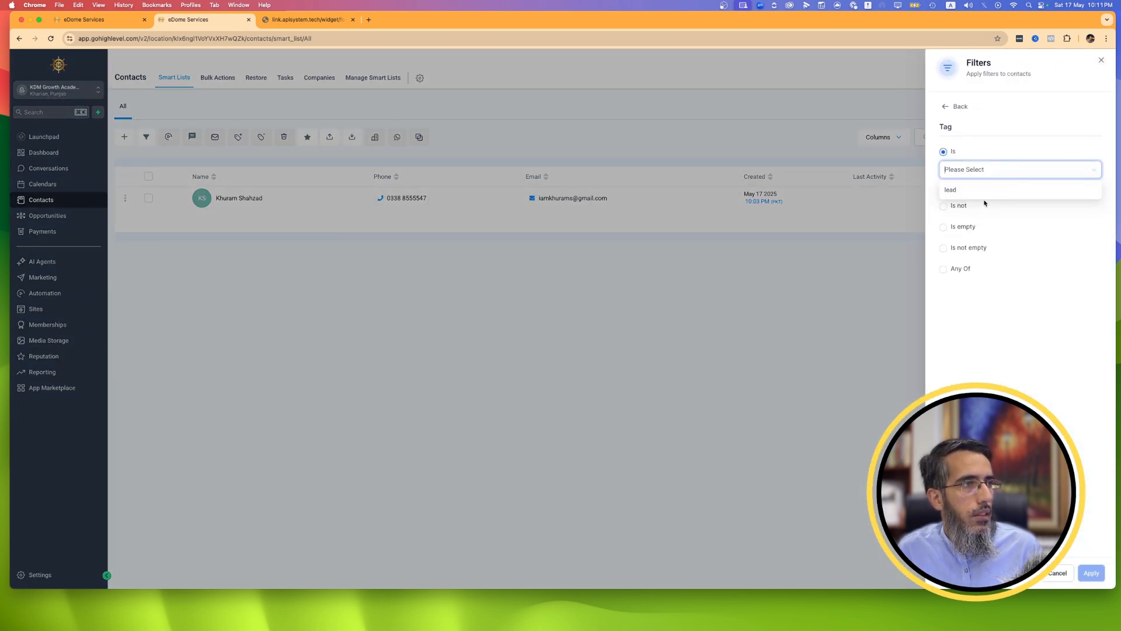
click(987, 190)
click(1090, 575)
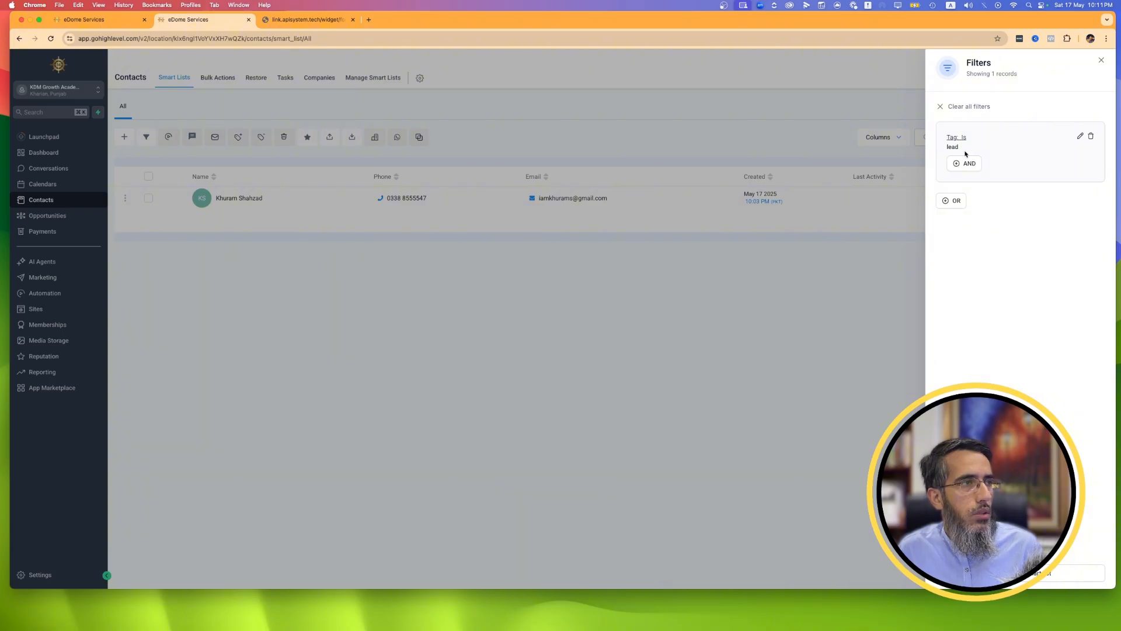
Save the filtered contacts as a smart list named "Lead".
click(1044, 570)
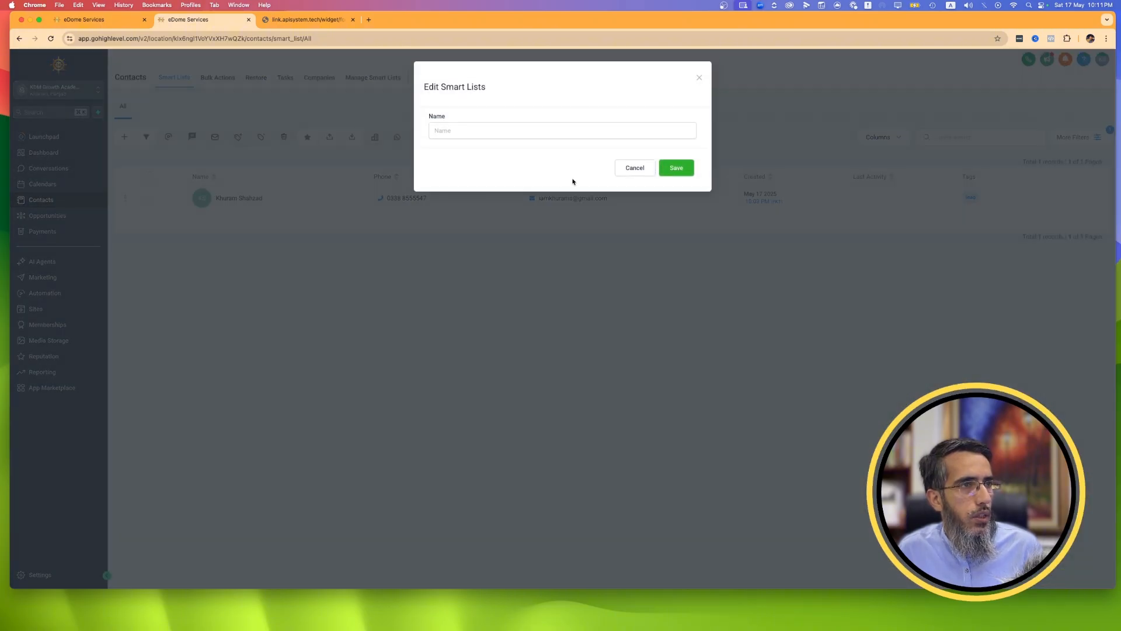
click(556, 132)
text(Lead)
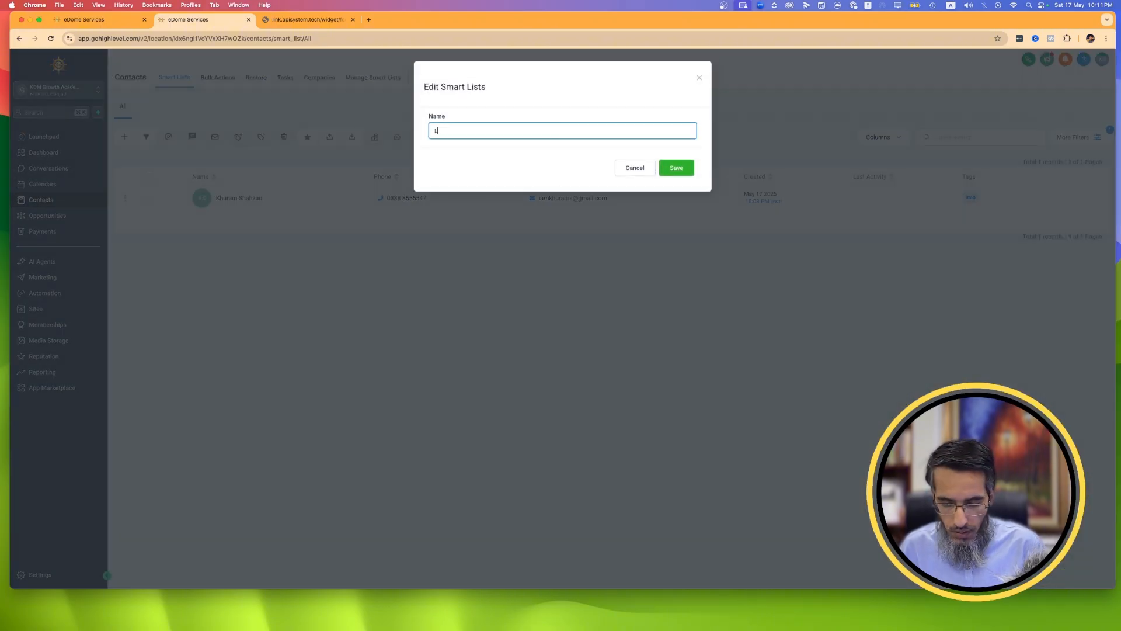
click(668, 174)
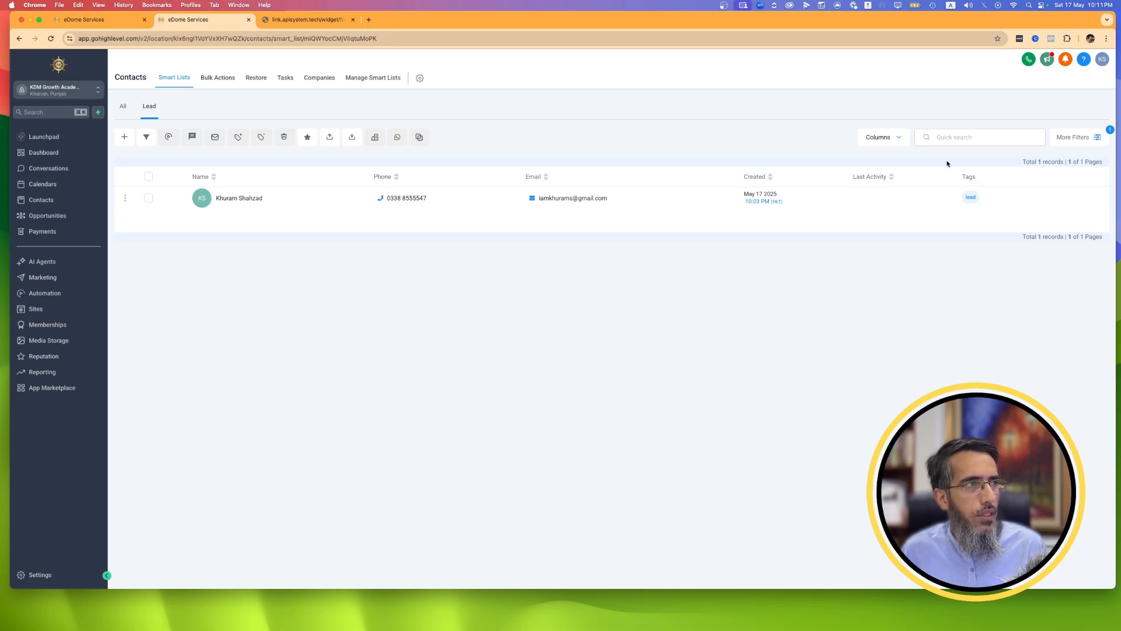
Review the tag condition in the Lead smart list's filters and clear all filters.
click(1067, 139)
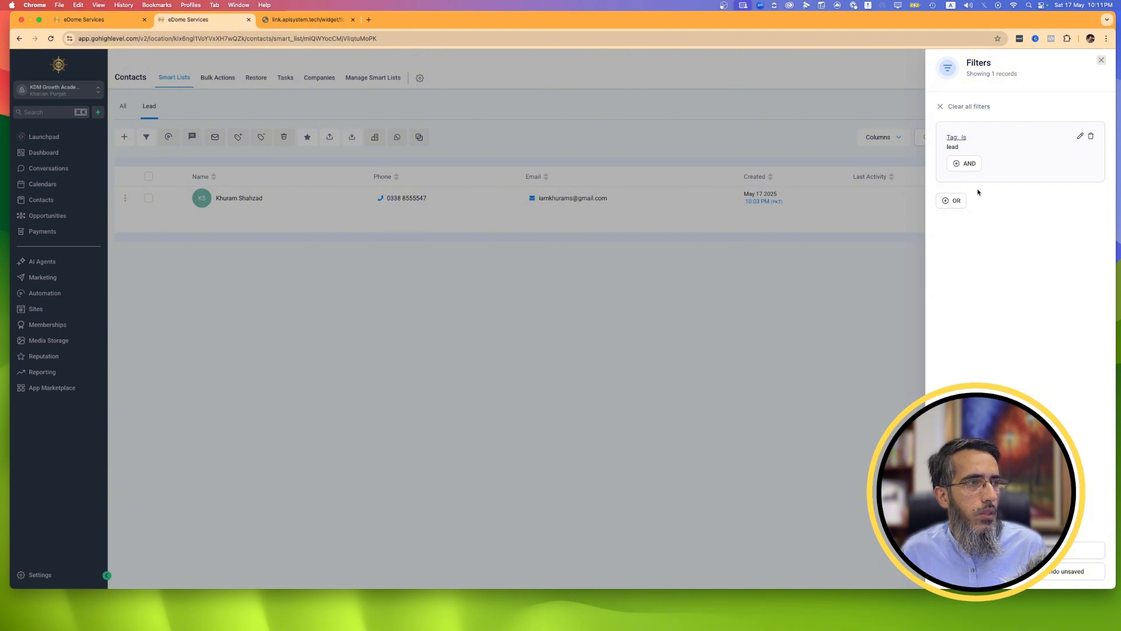
click(1080, 137)
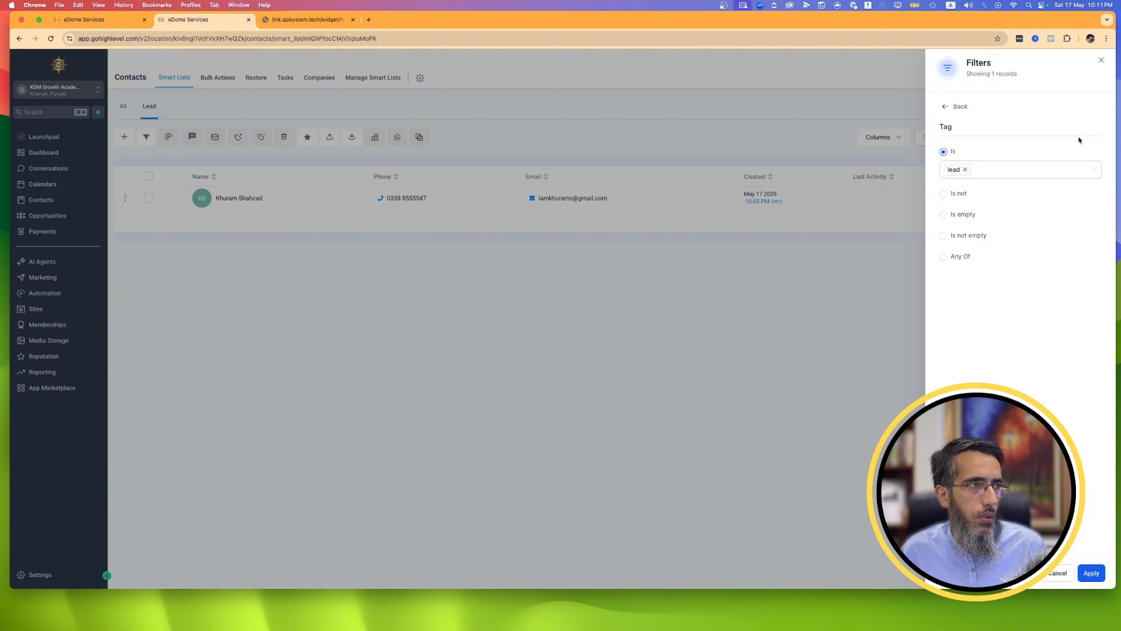
click(943, 107)
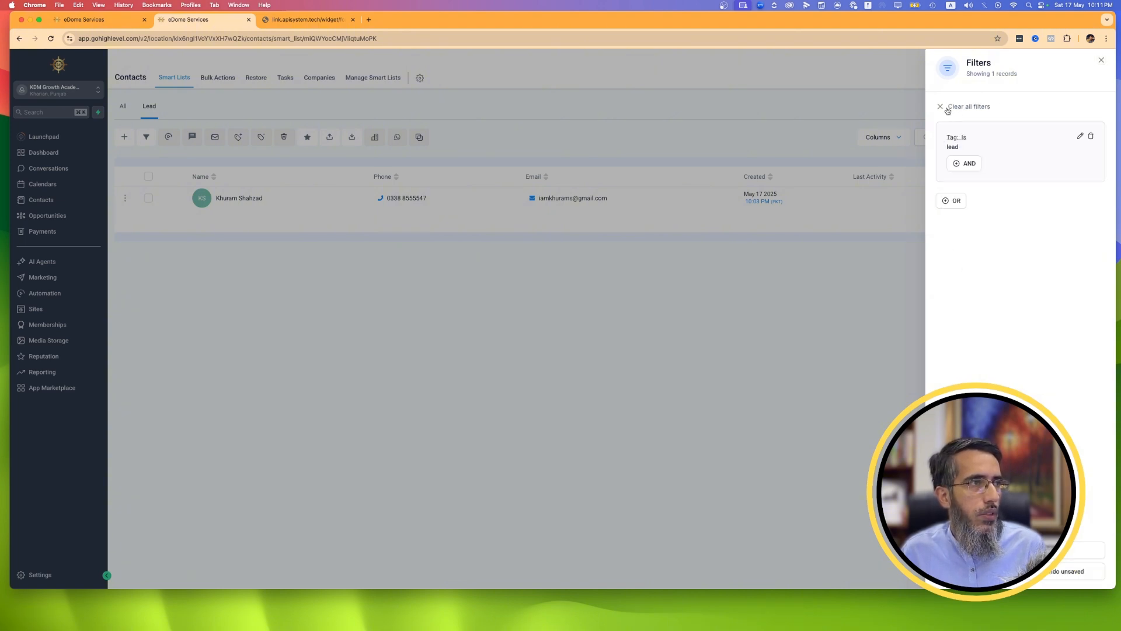
click(941, 108)
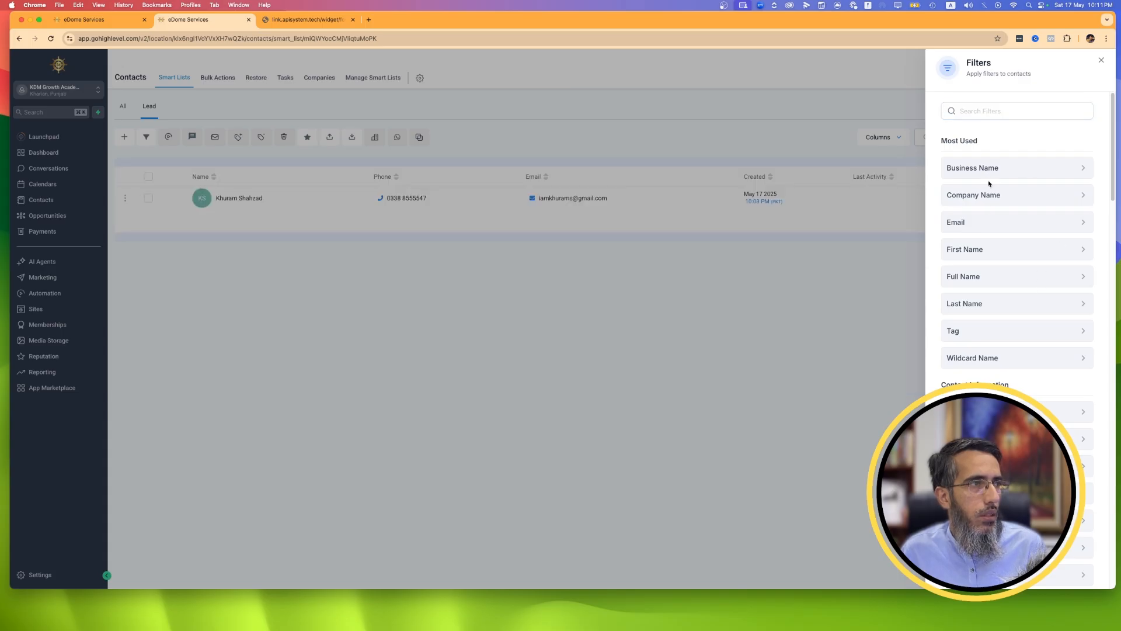
Try filtering the Lead list by Company Name is KDM, and delete that filter again.
click(998, 203)
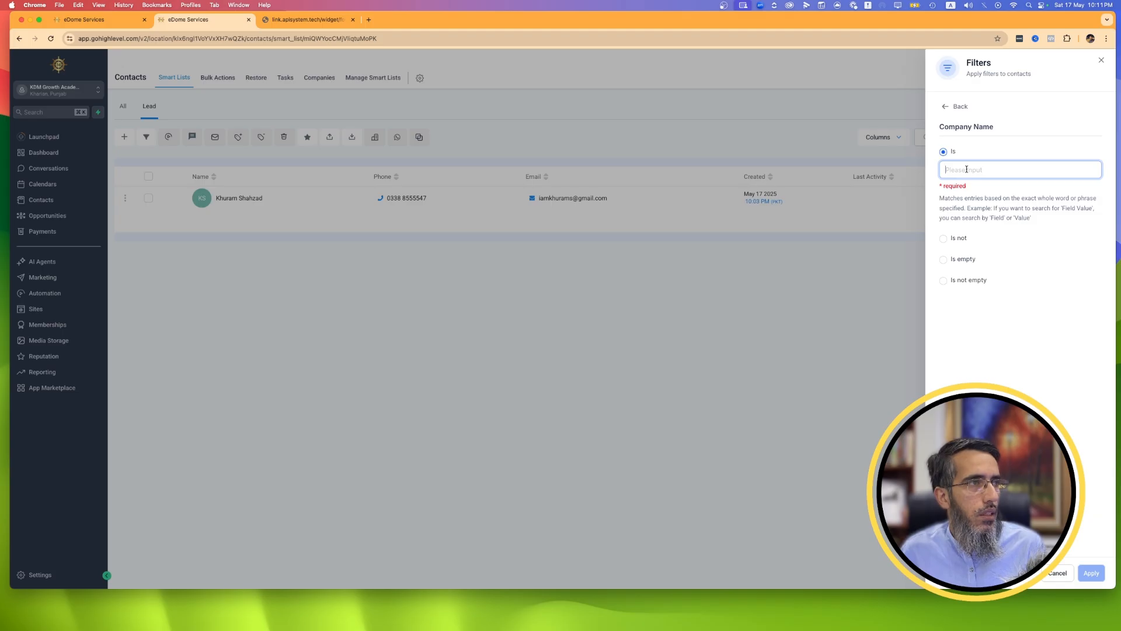
text(KDM)
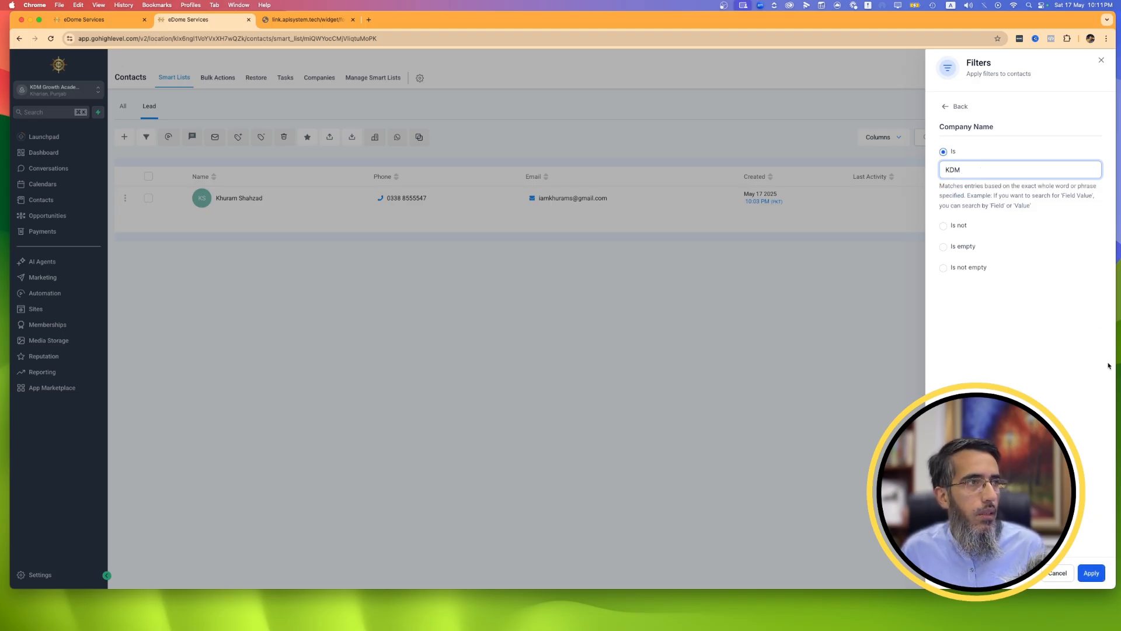
click(1092, 575)
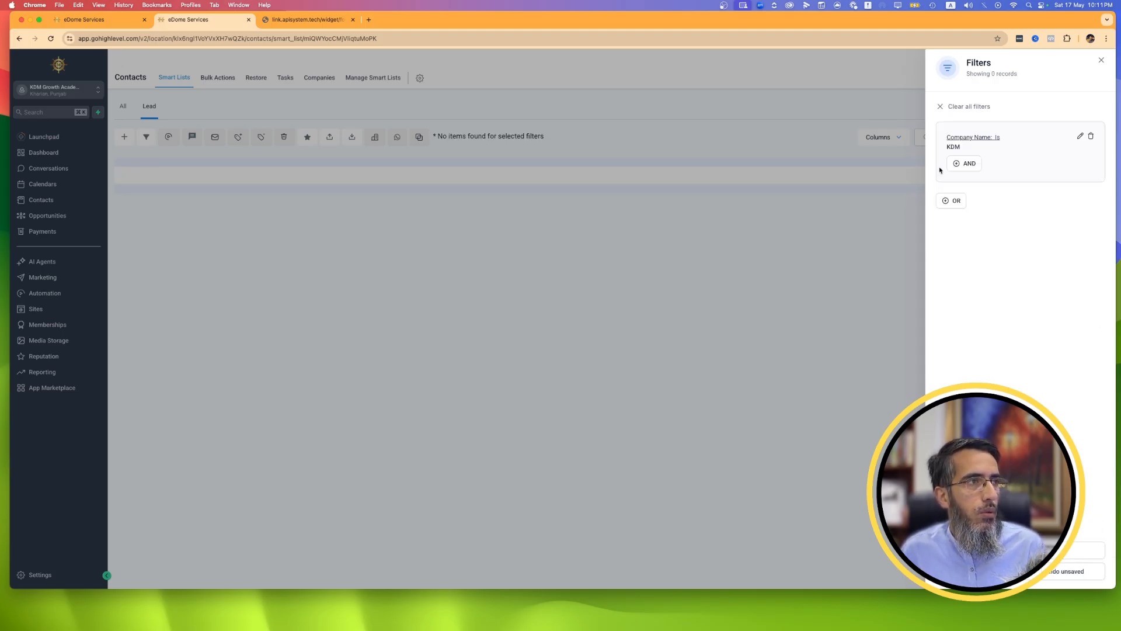
click(1081, 136)
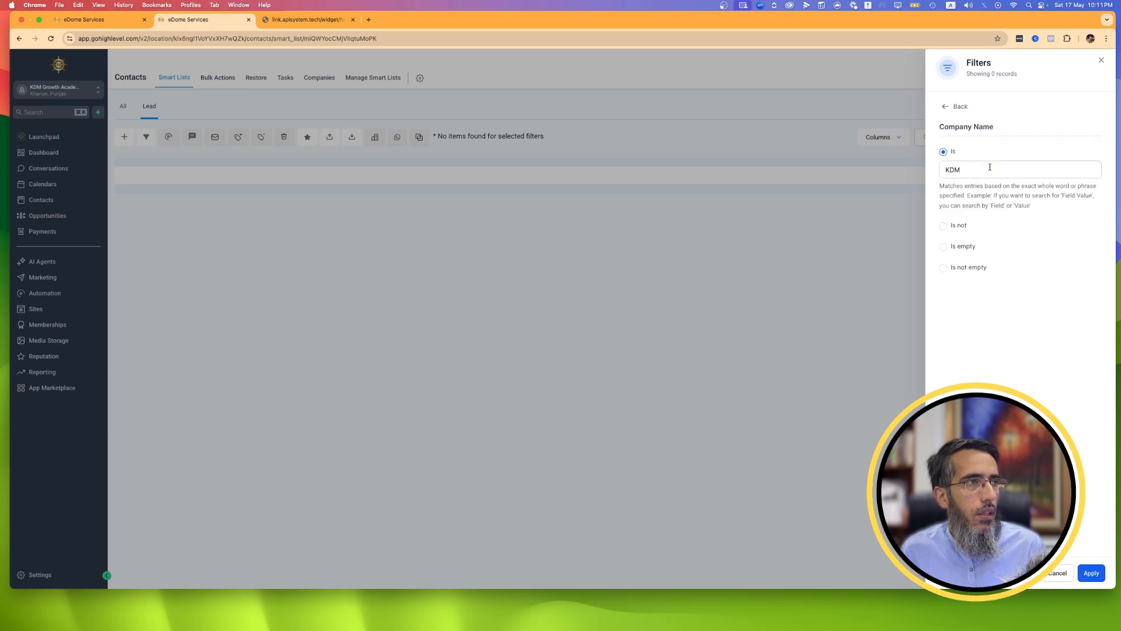
click(947, 110)
click(1091, 136)
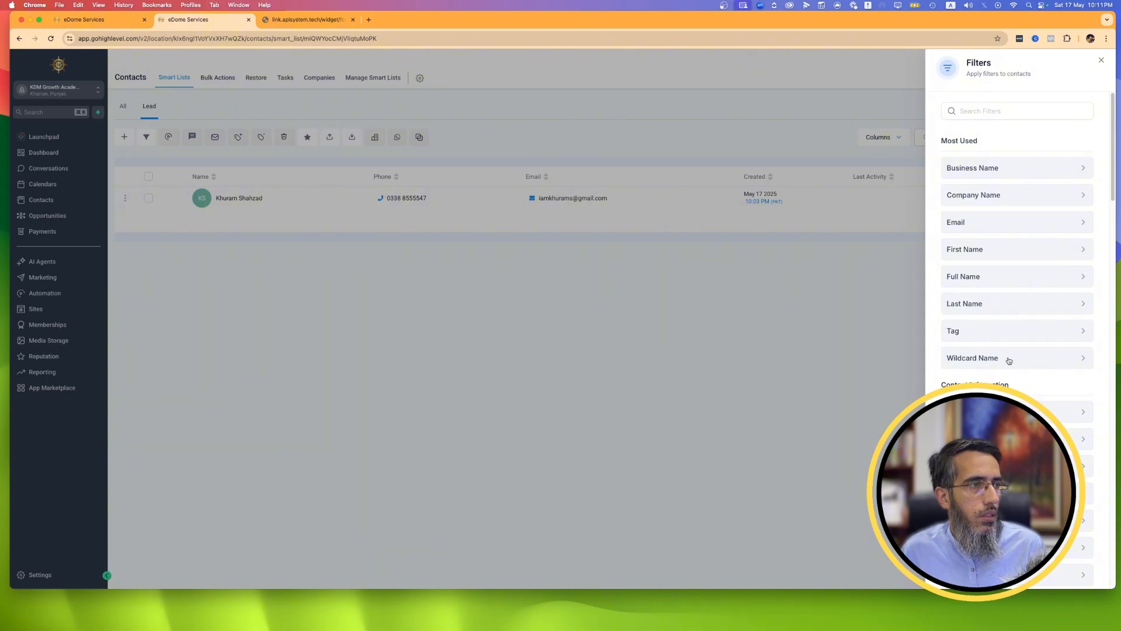
Try filtering the Lead list by contacts assigned to a specific user, and clear that filter again.
scroll(1009, 359, down, 1)
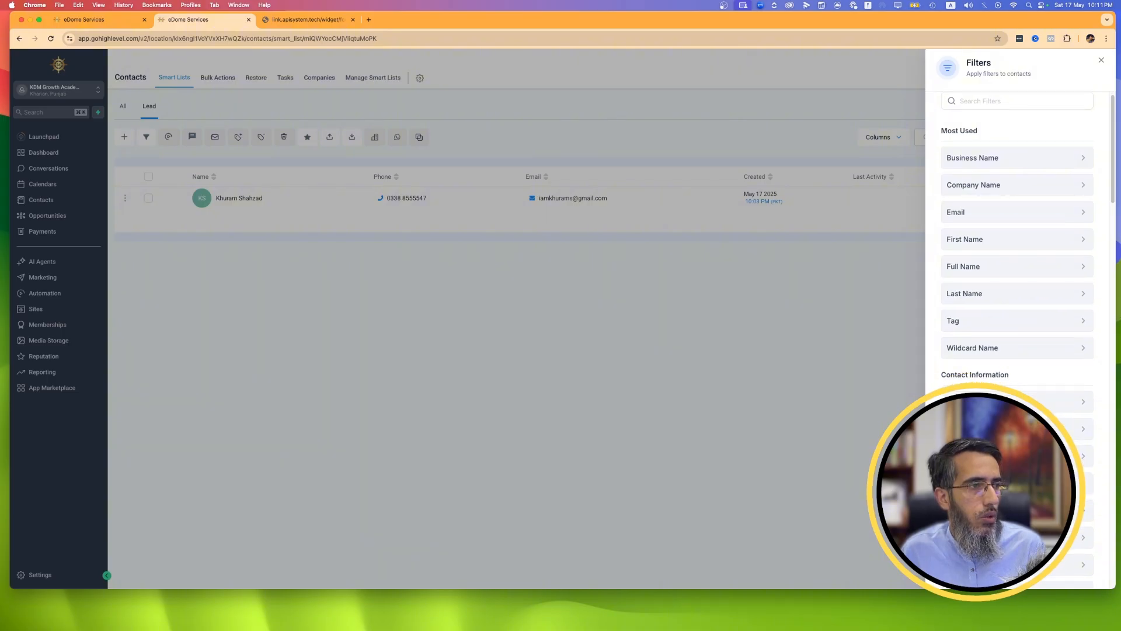
click(1009, 402)
click(943, 173)
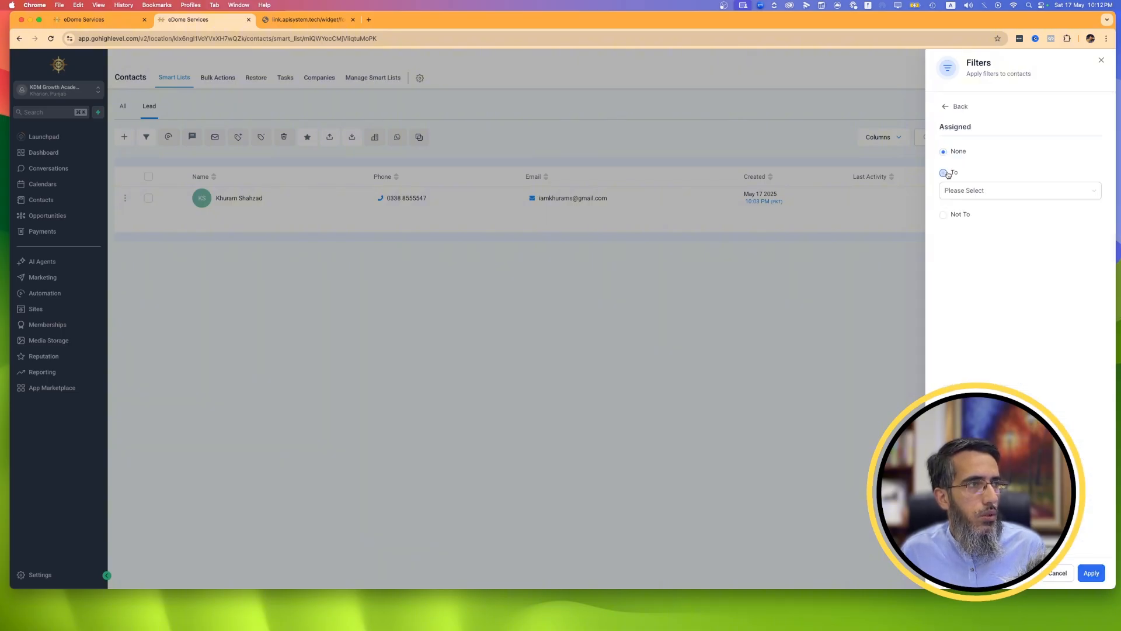
click(972, 190)
click(982, 211)
click(1082, 573)
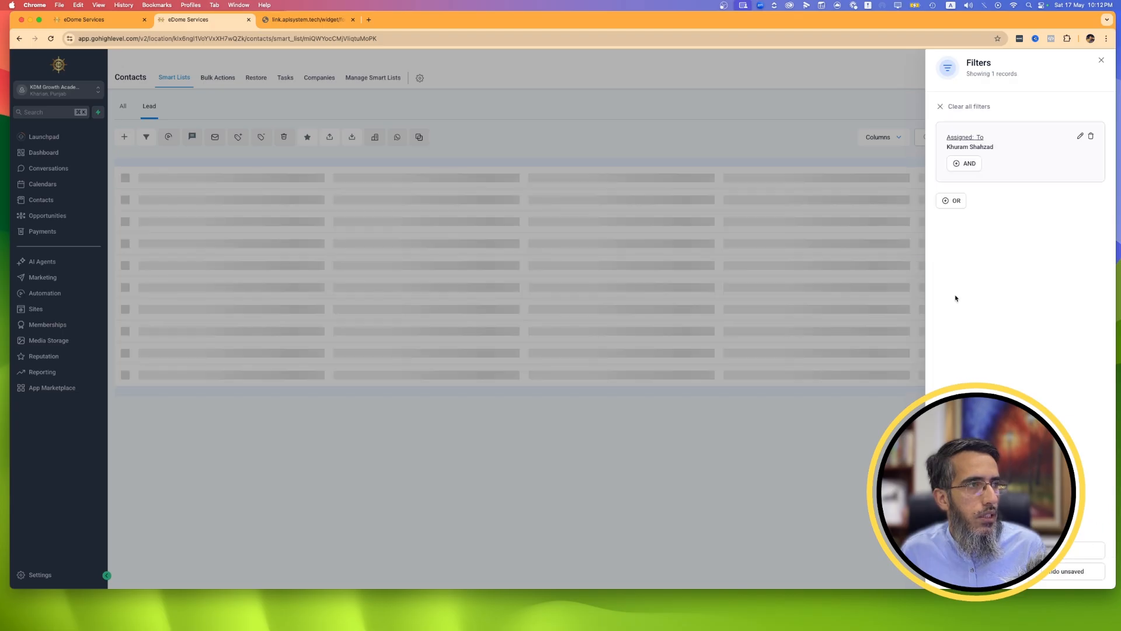
click(942, 107)
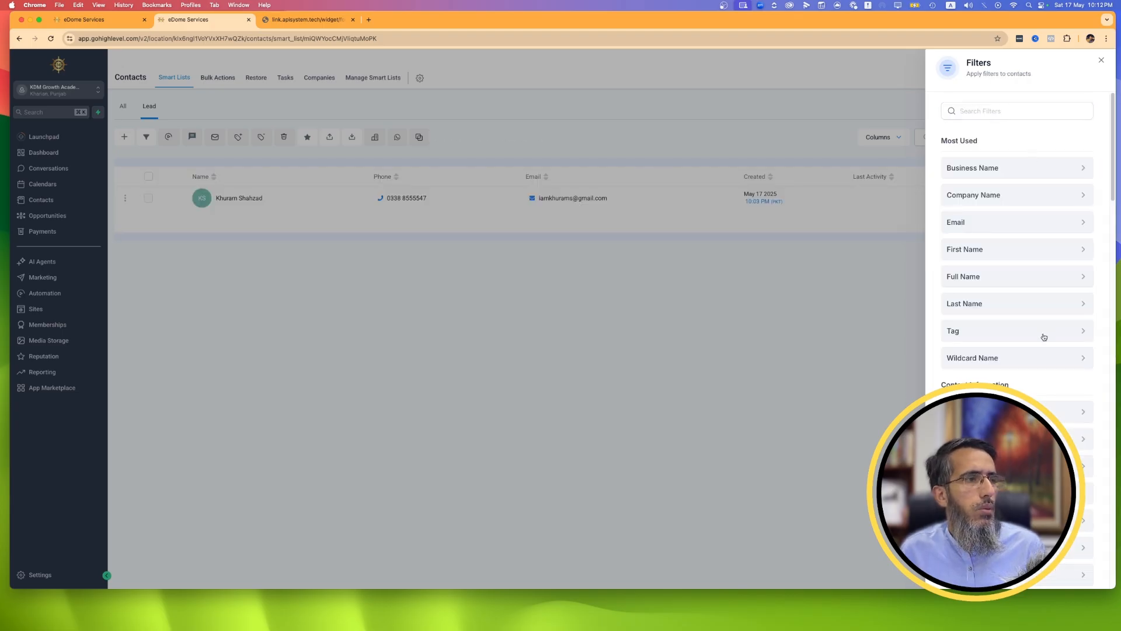
Look through the available contact filters, including the opportunity and attribution categories, and close the filters.
scroll(1039, 350, down, 10)
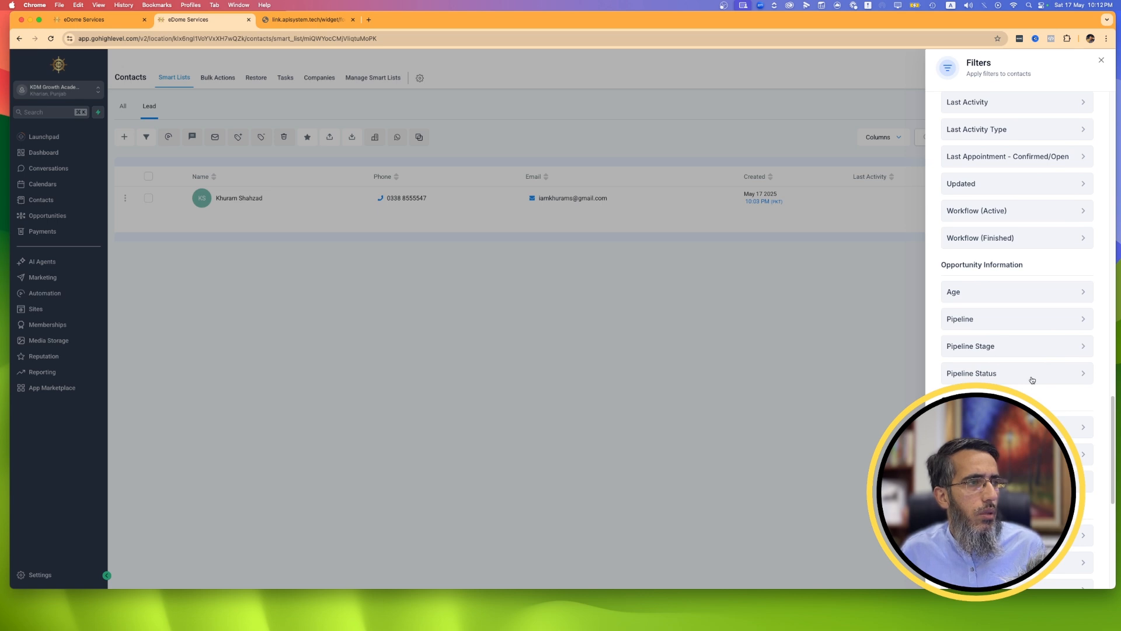
scroll(996, 255, down, 10)
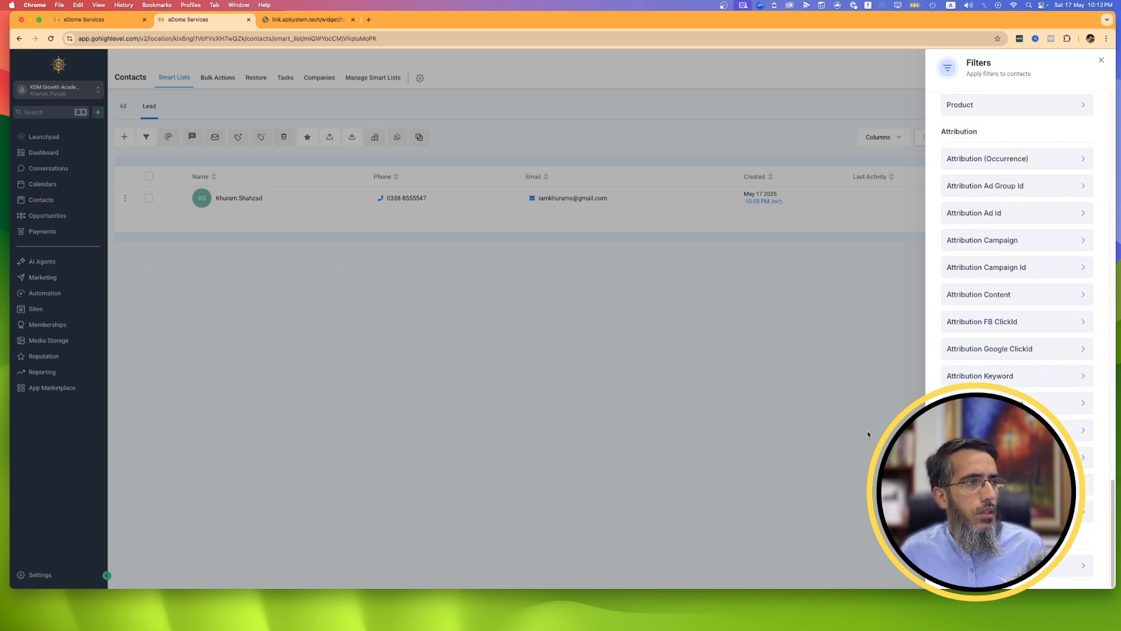
click(567, 378)
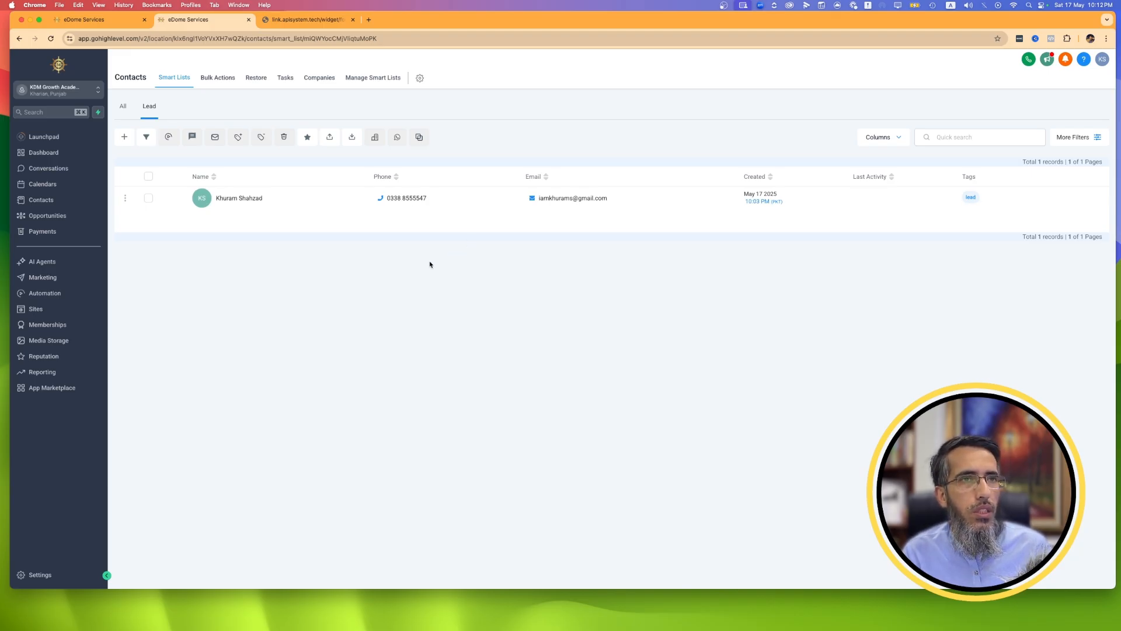
click(1072, 139)
click(557, 453)
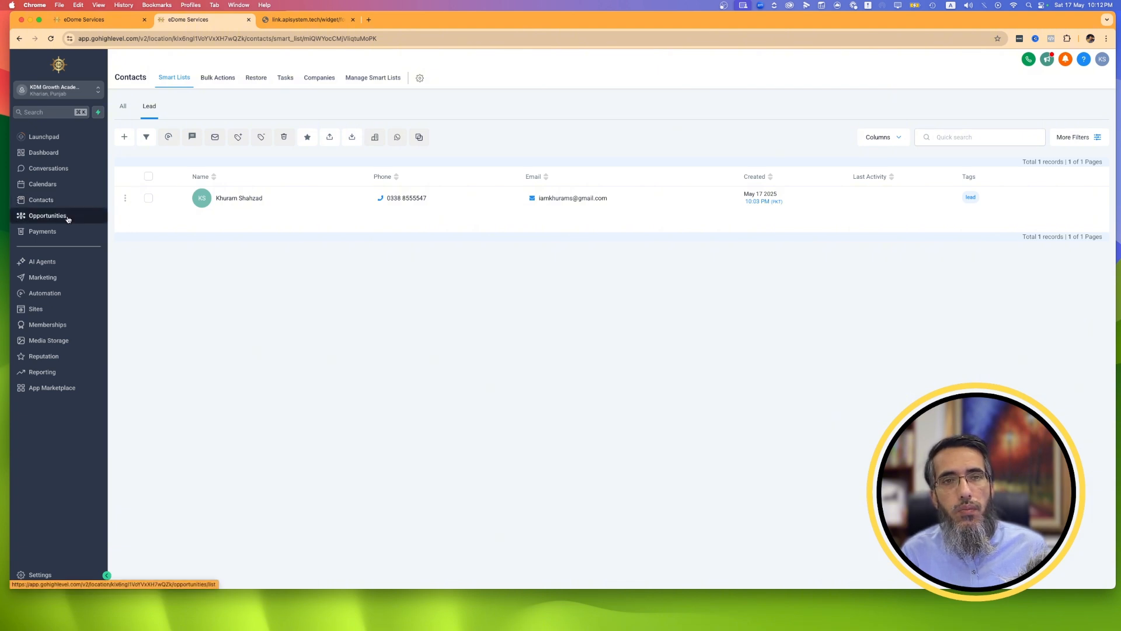
Create a primary opportunity from the lead contact's record in the Marketing Pipeline, with stage New Lead and status Open.
click(48, 216)
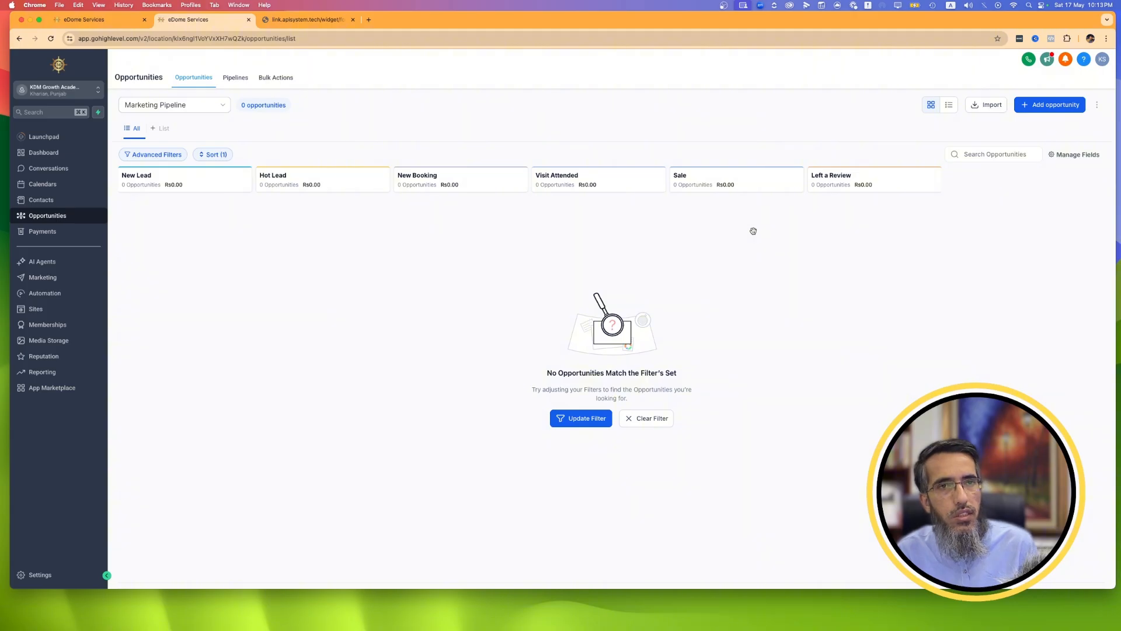
click(49, 202)
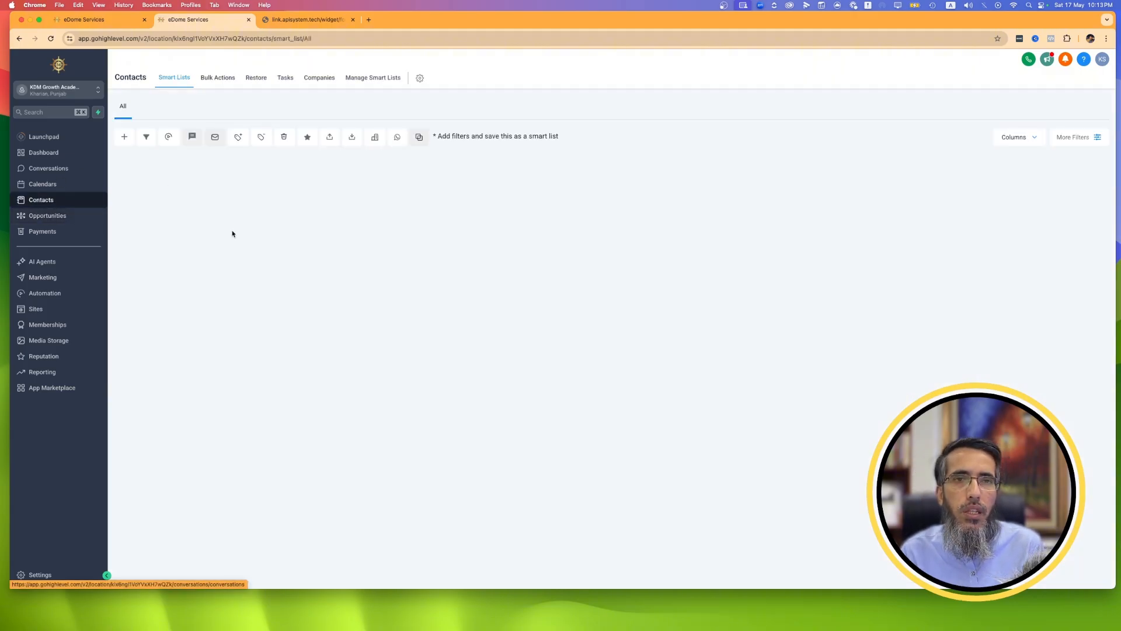
click(235, 201)
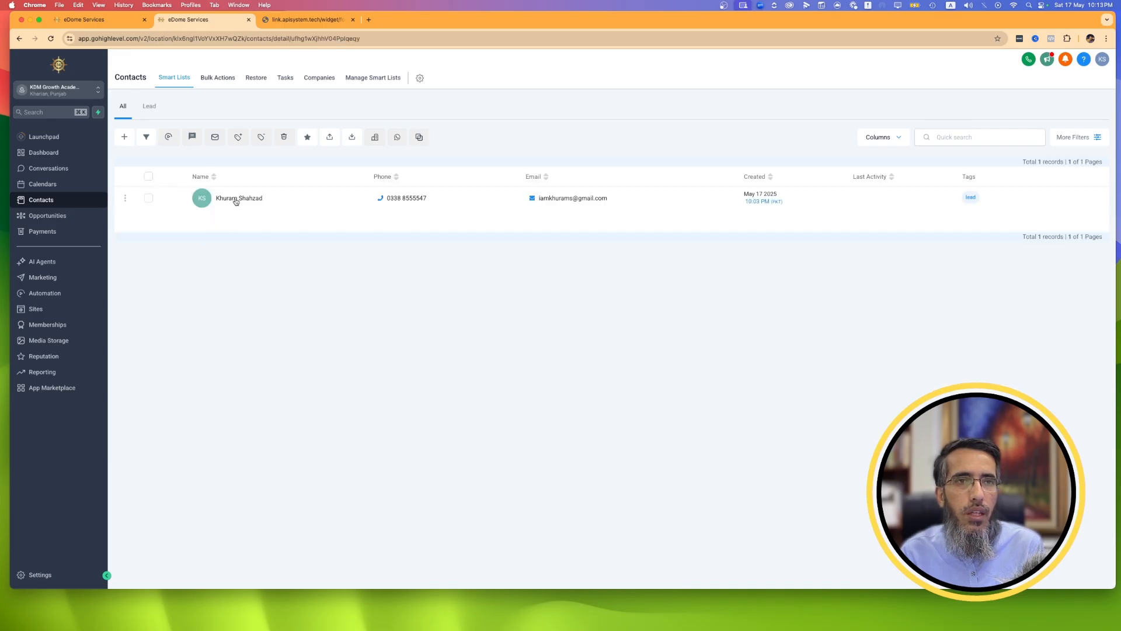
scroll(260, 371, down, 5)
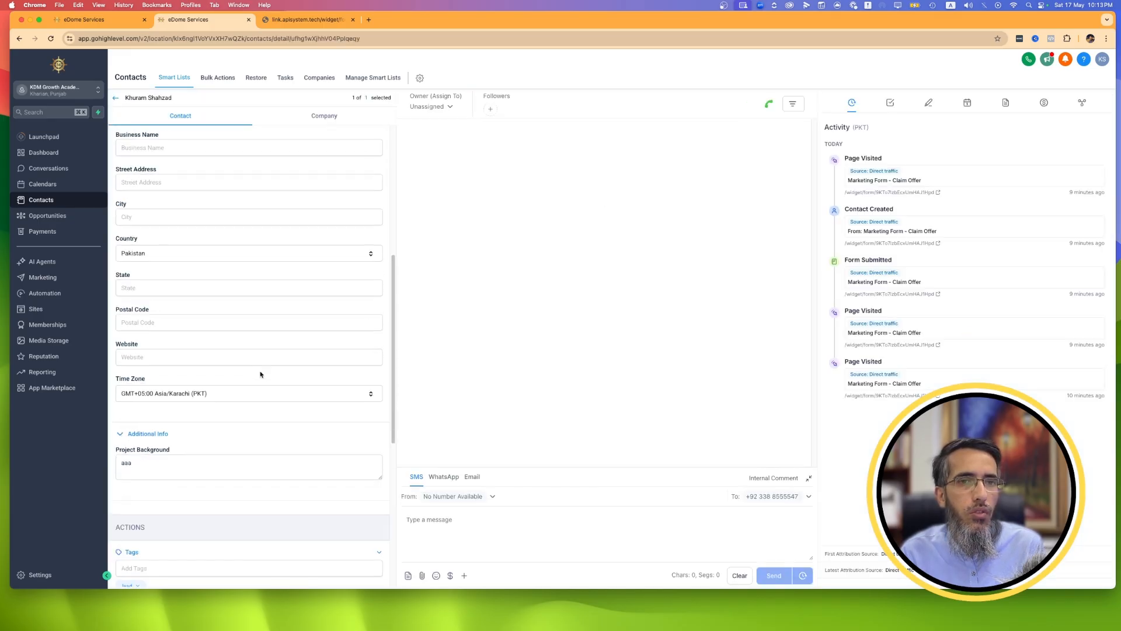
scroll(202, 324, down, 5)
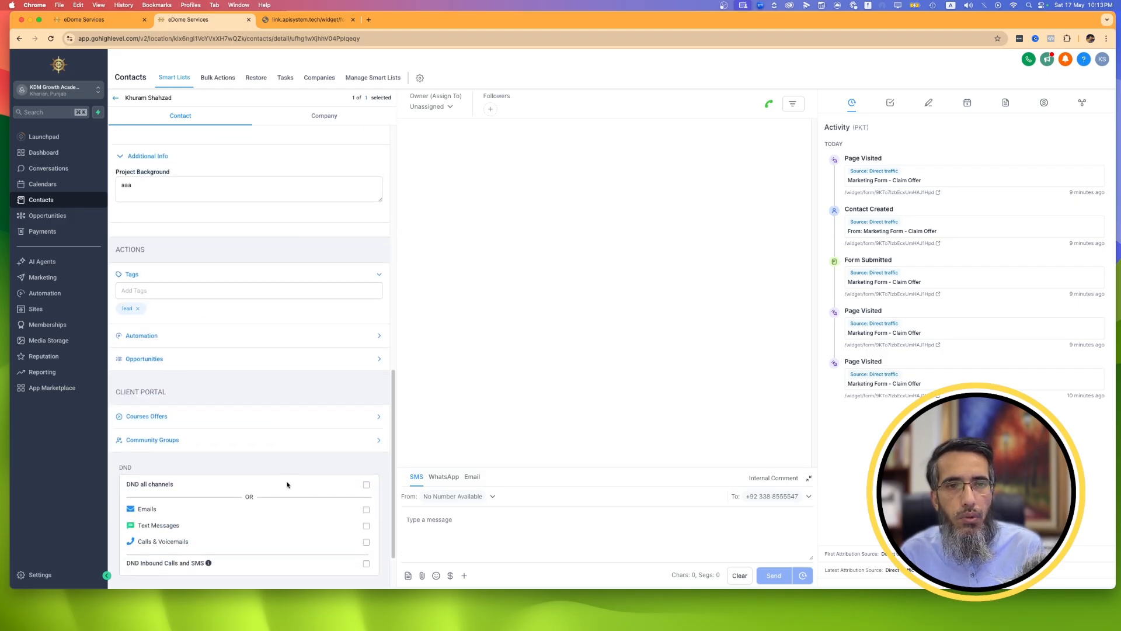
click(175, 361)
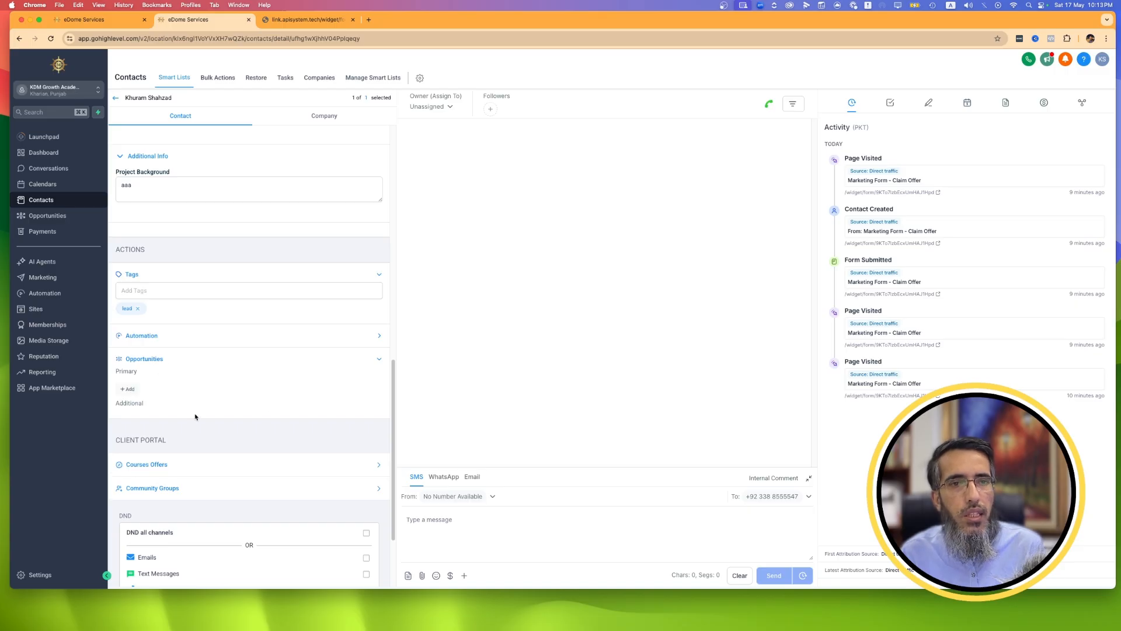
click(128, 389)
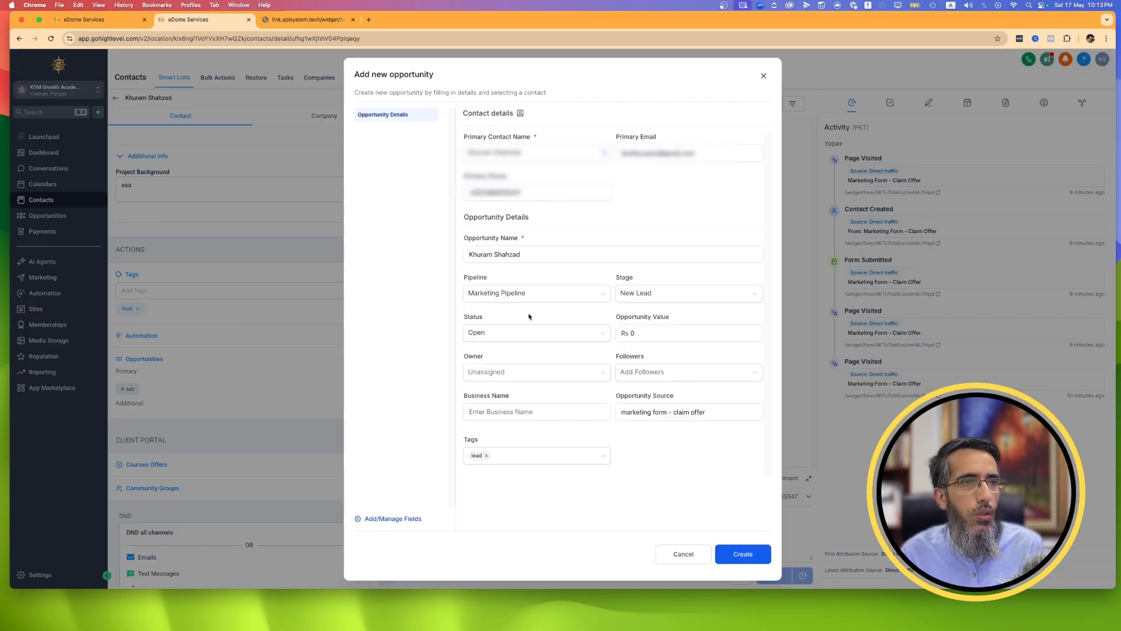
click(743, 557)
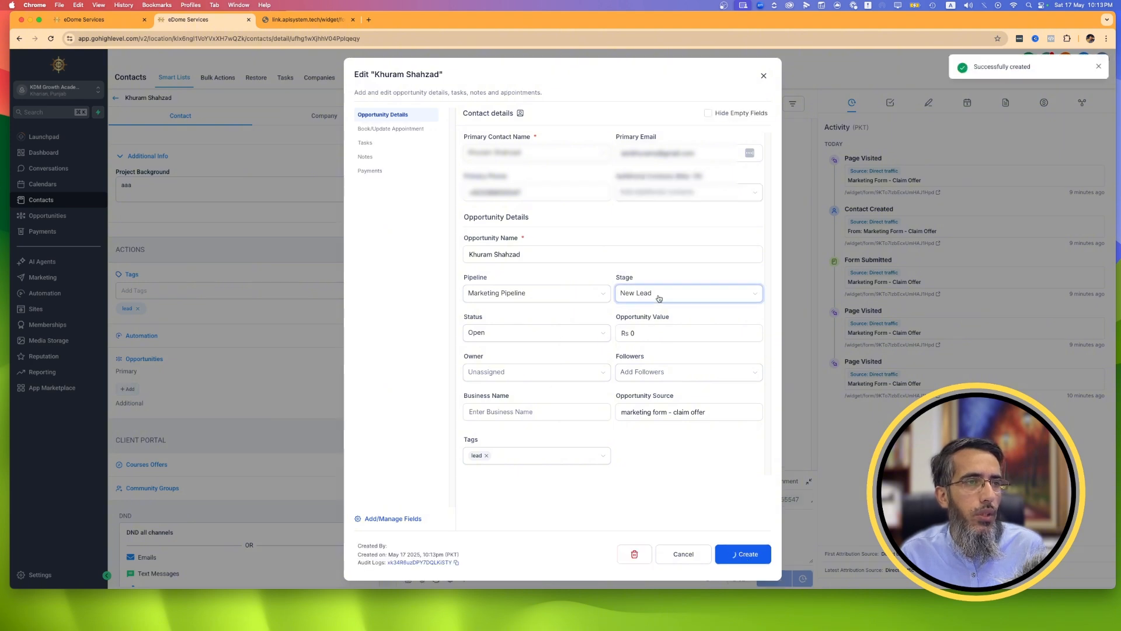
click(764, 75)
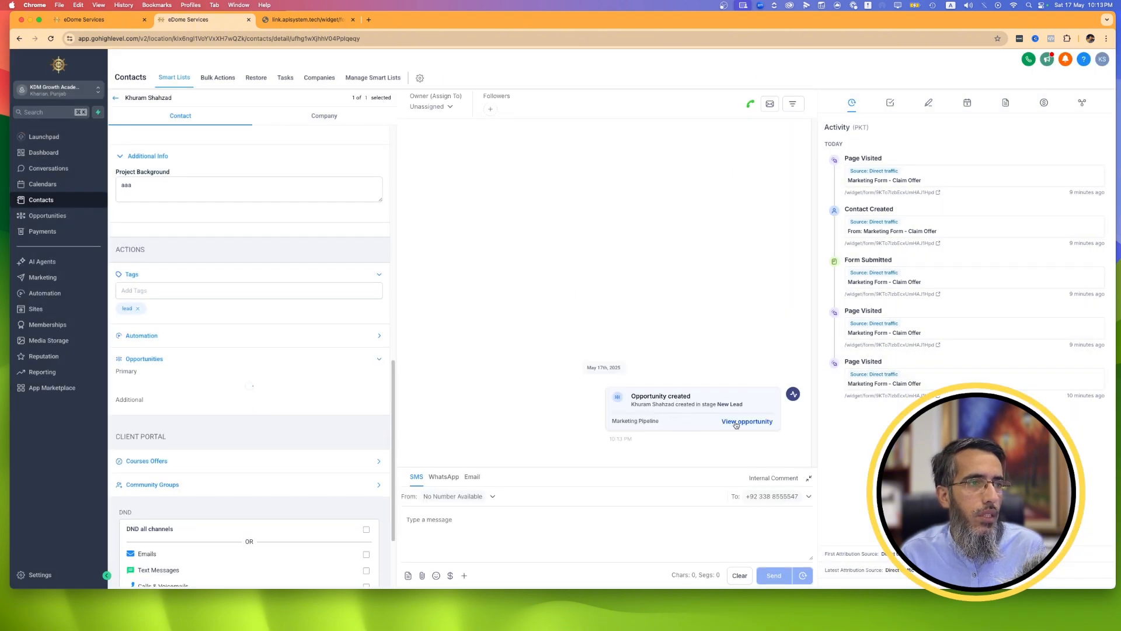
Move the contact's opportunity card from New Lead to the Hot Lead stage on the Marketing Pipeline board.
click(47, 216)
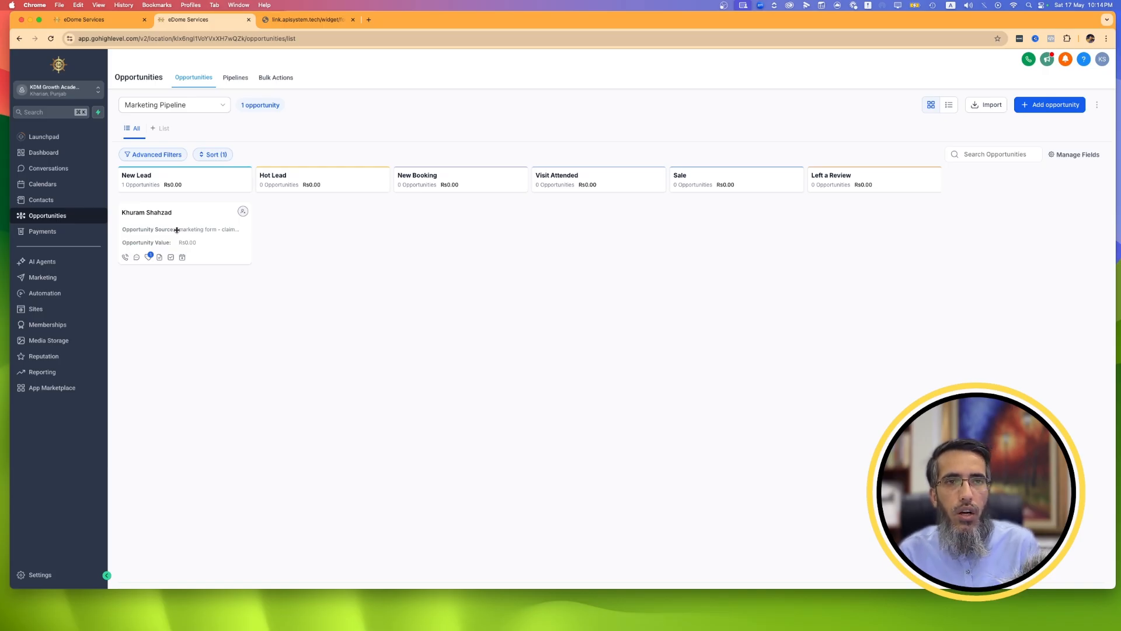
drag(194, 222, 329, 223)
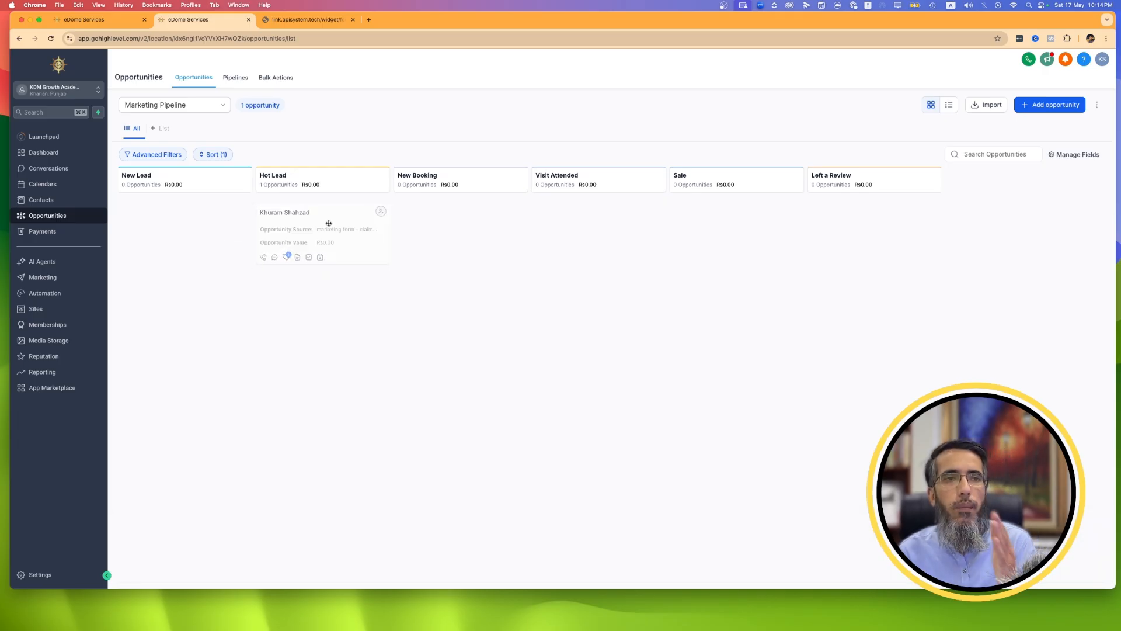
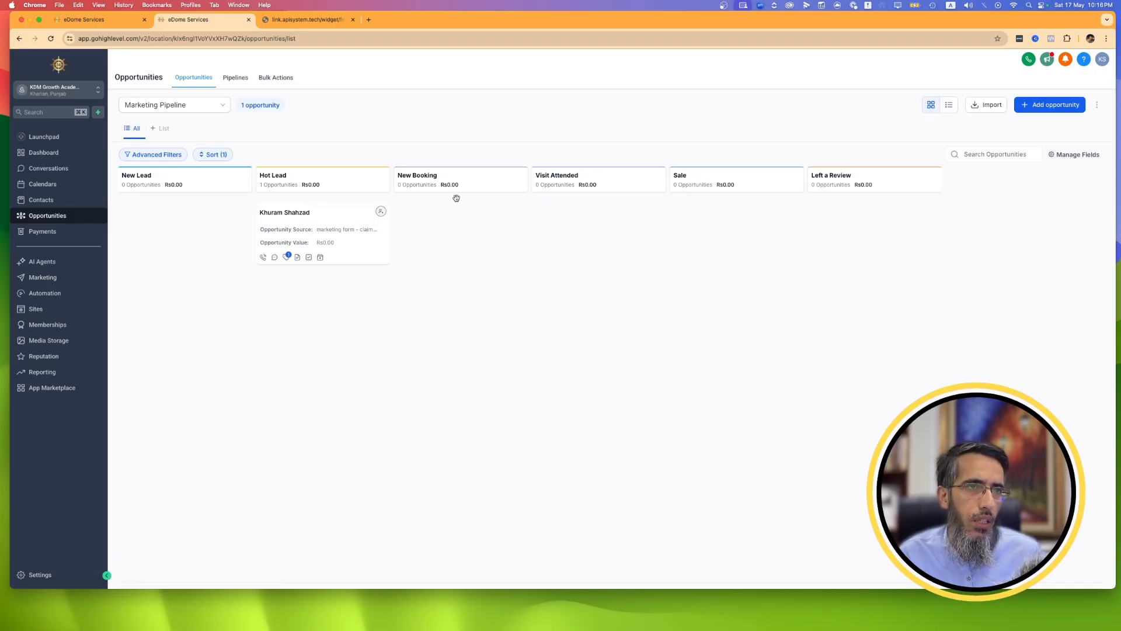
Move the contact's opportunity card from Hot Lead to New Booking, and on to the Visit Attended stage.
drag(330, 230, 467, 238)
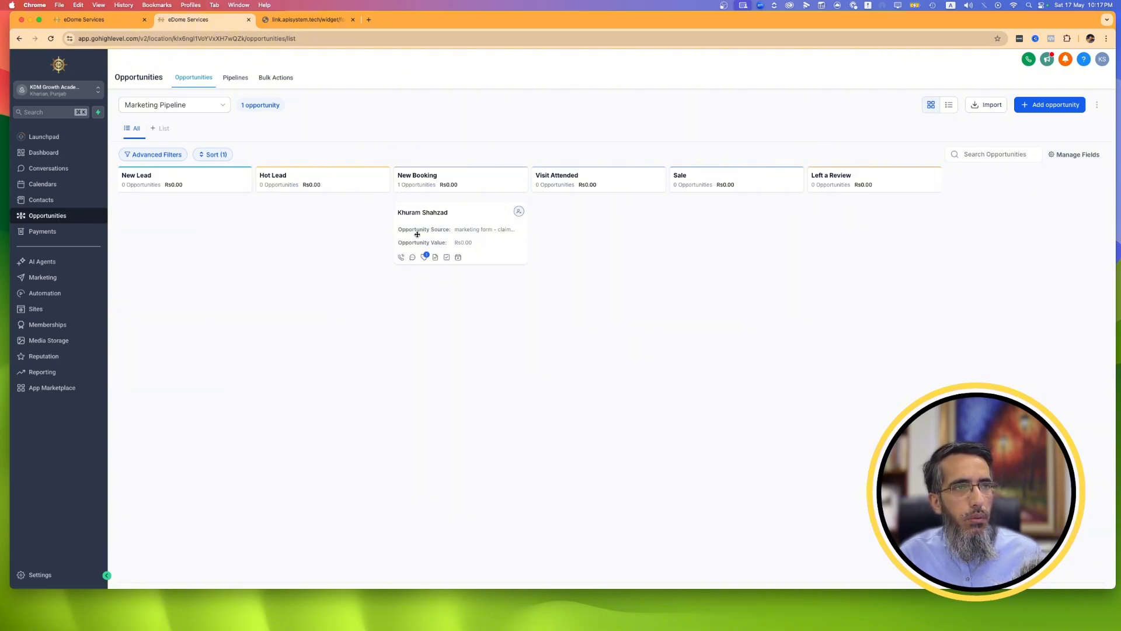
drag(429, 240, 570, 233)
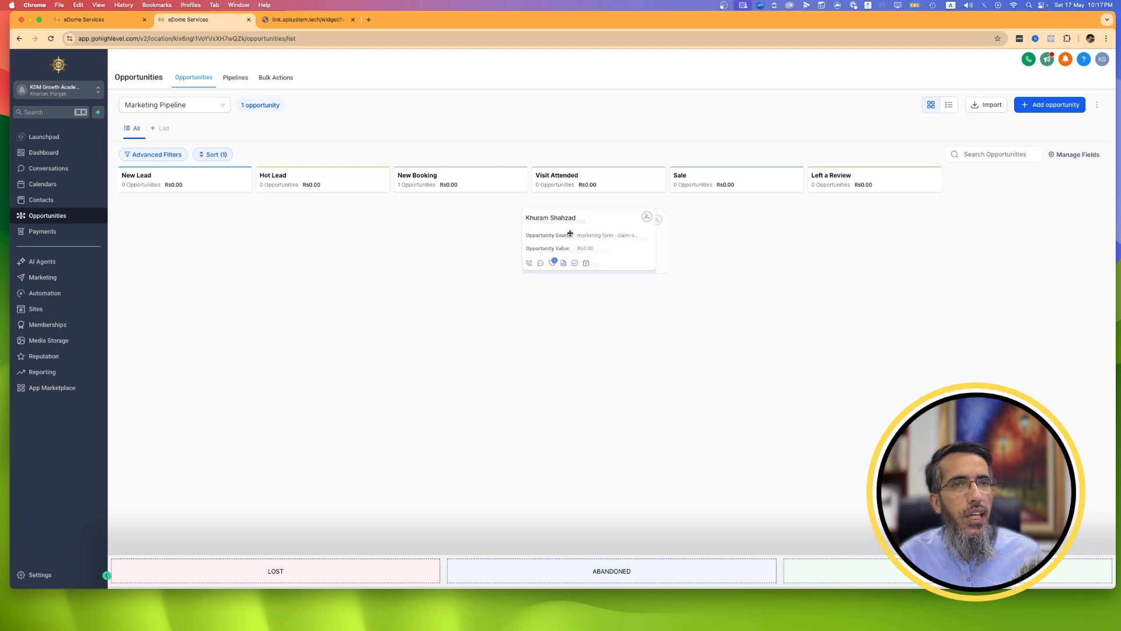
drag(570, 233, 570, 233)
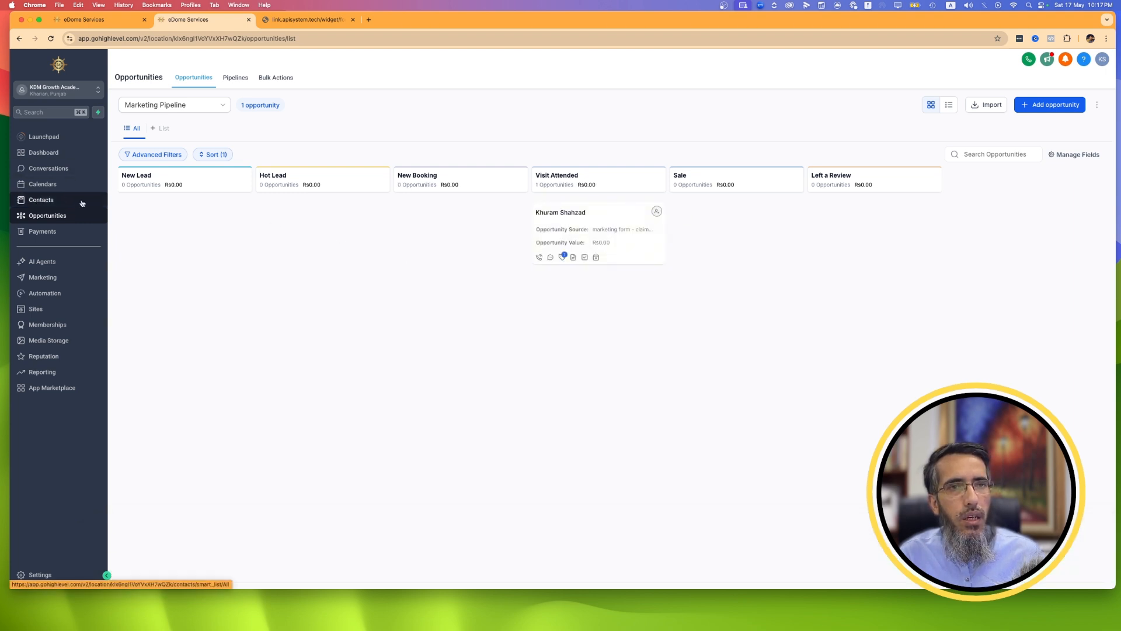
Check the upcoming appointments list, and open a new appointment from the lead contact's record.
click(51, 185)
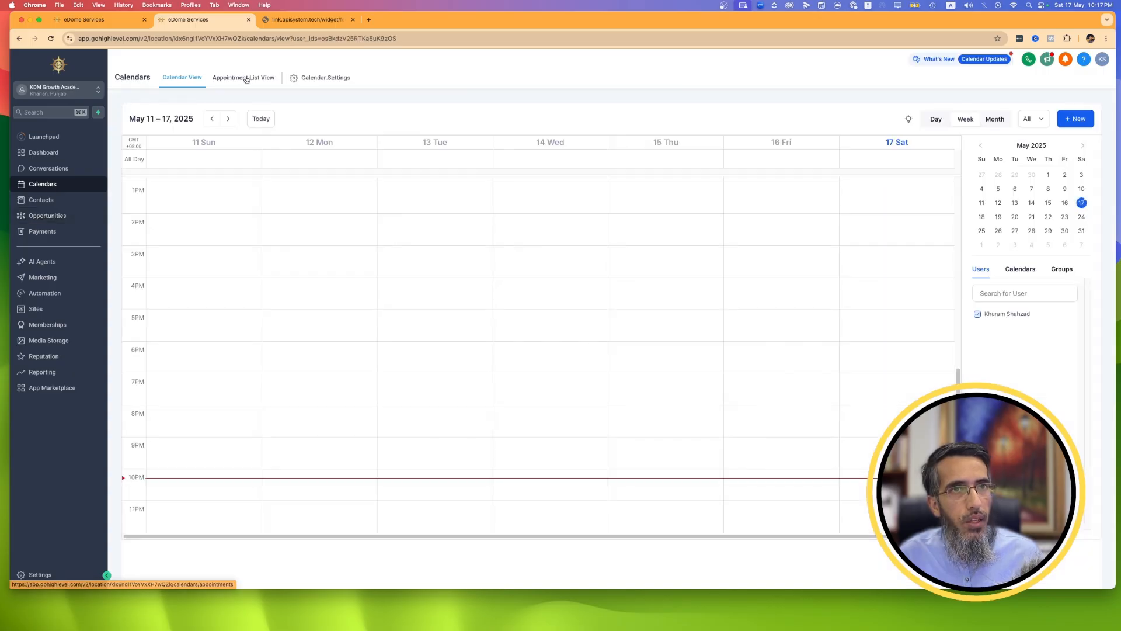
click(246, 79)
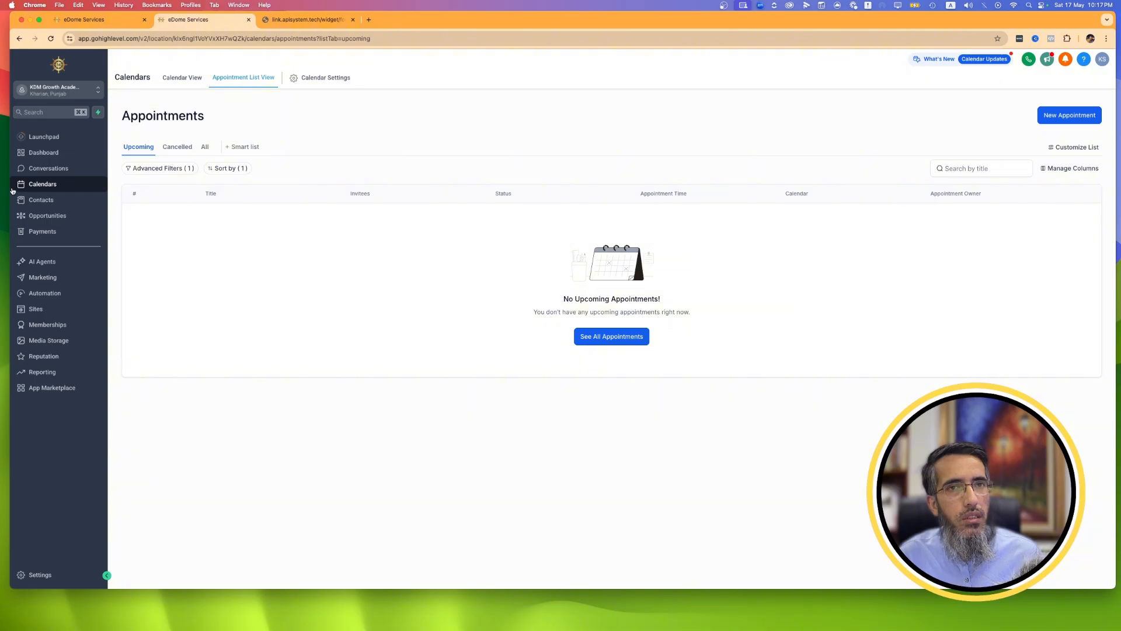
click(43, 201)
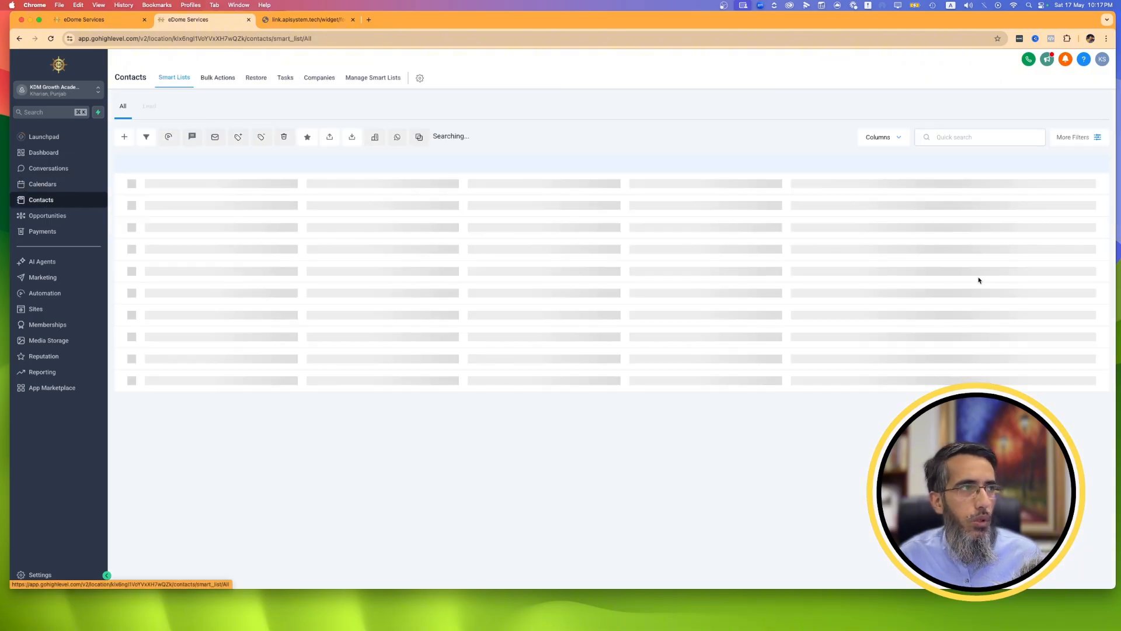
click(244, 201)
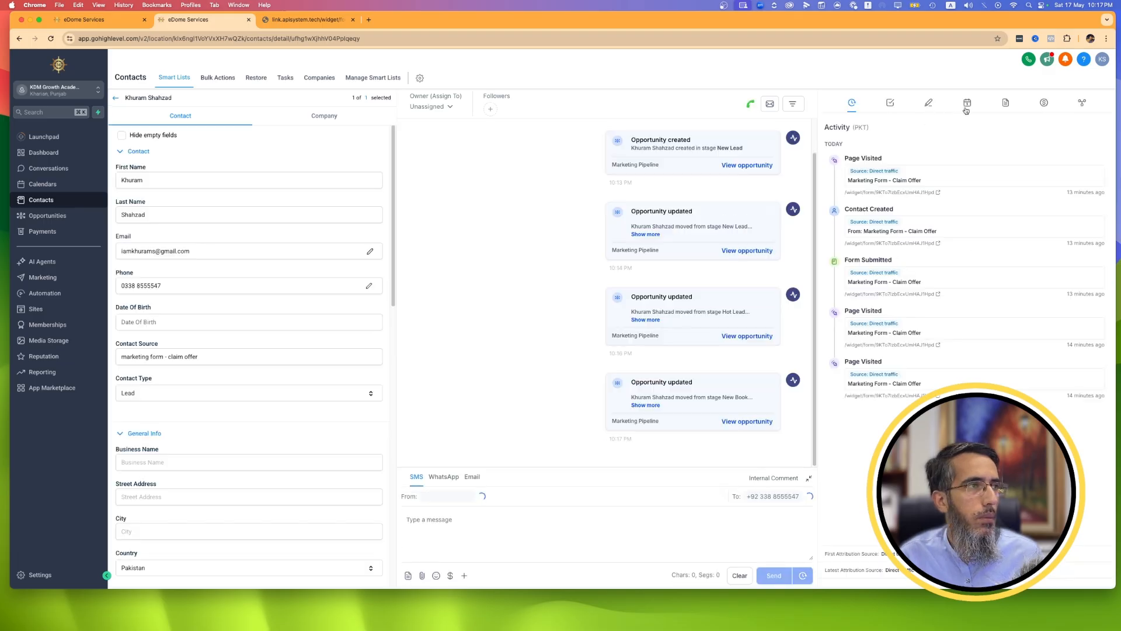
click(968, 103)
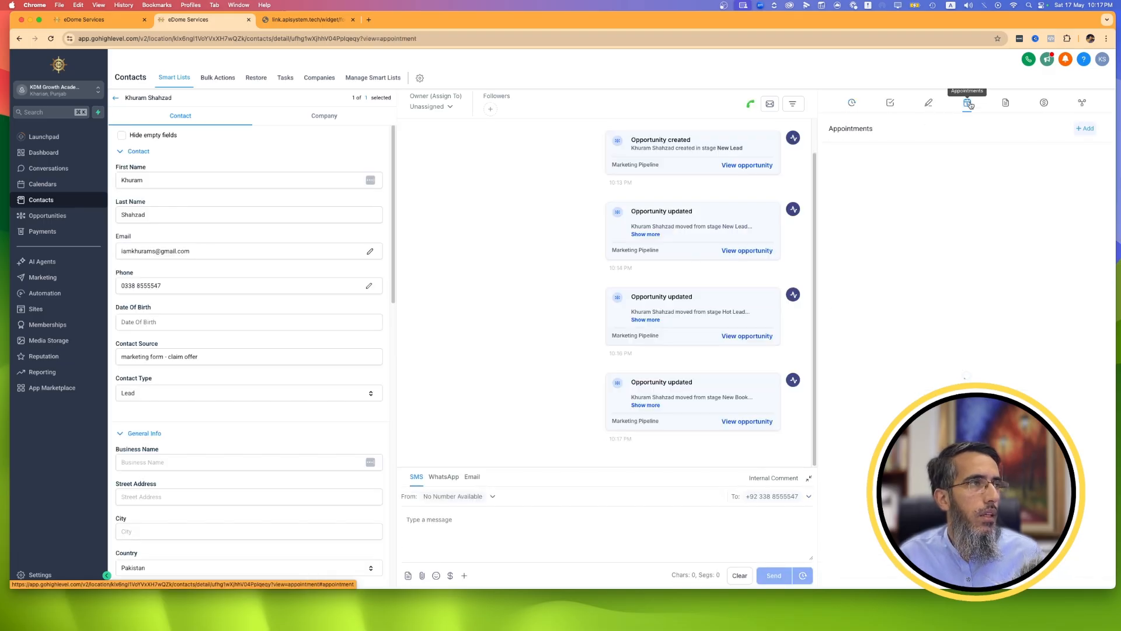
click(1092, 129)
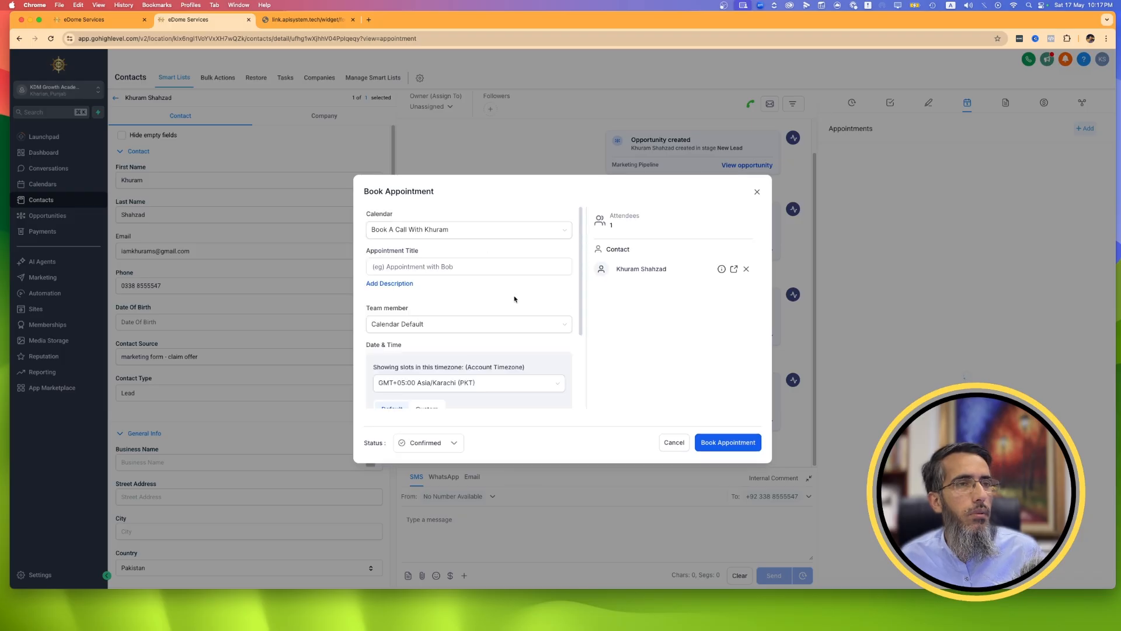
Title the appointment Test, assign the listed team member, and book it with Confirmed status for May 19th, 2025, 9:00 am - 10:00 am.
click(445, 267)
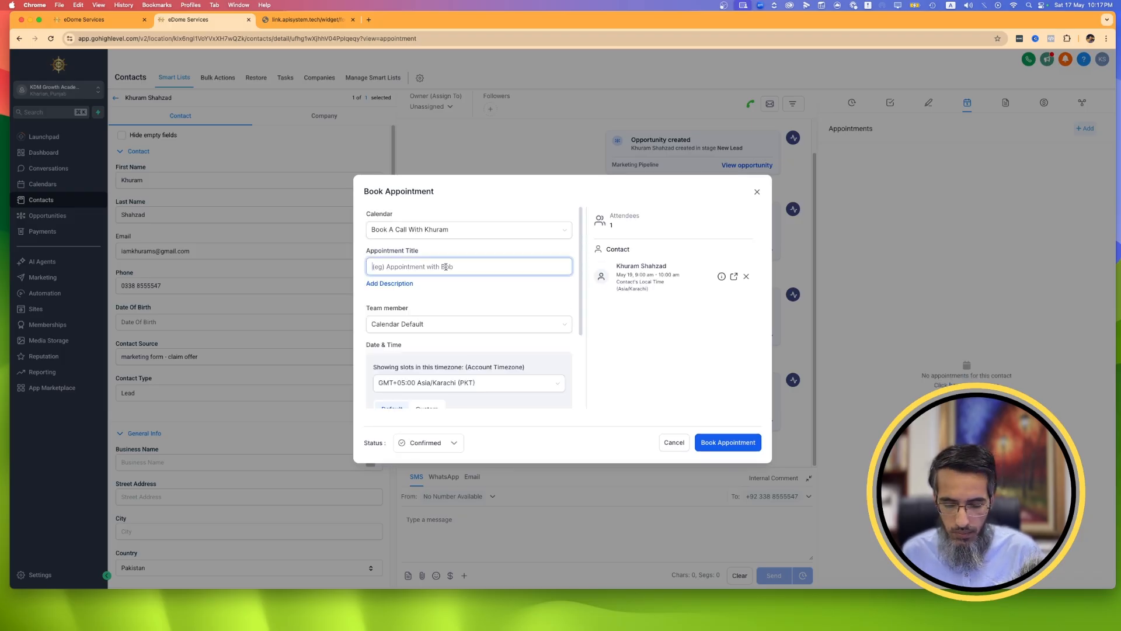
text(Test)
click(467, 324)
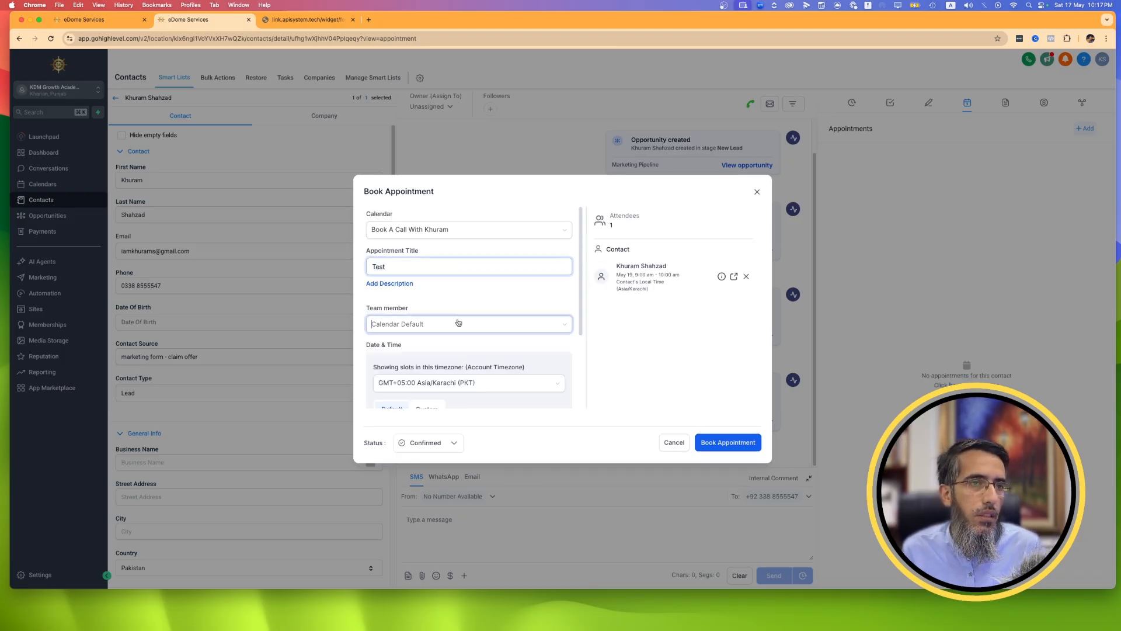
click(403, 362)
scroll(525, 320, down, 2)
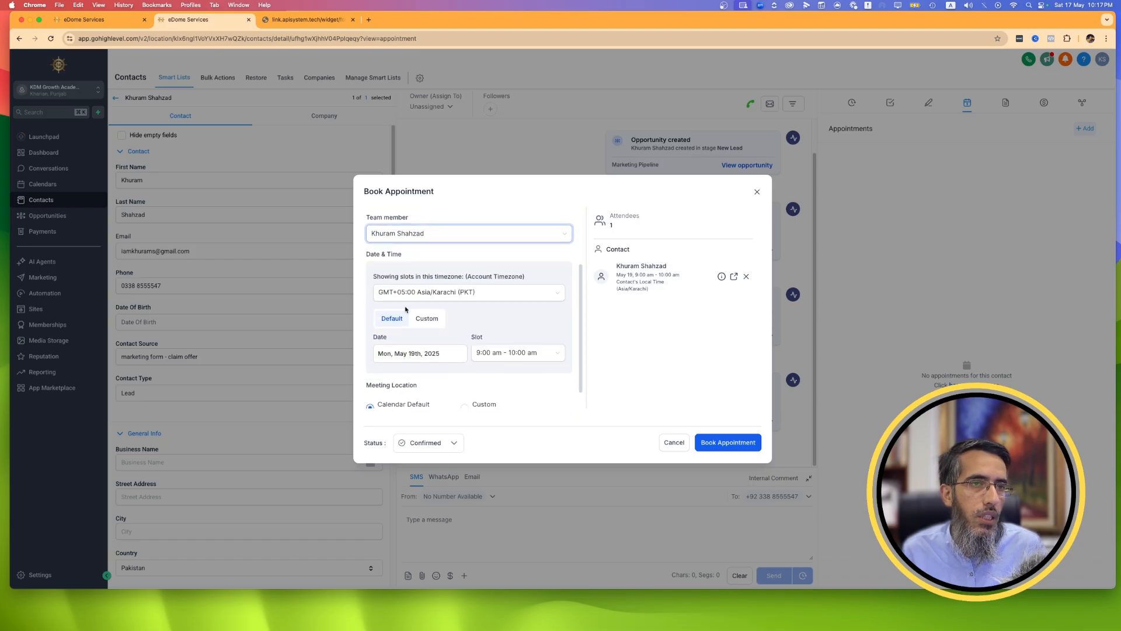
scroll(506, 345, down, 2)
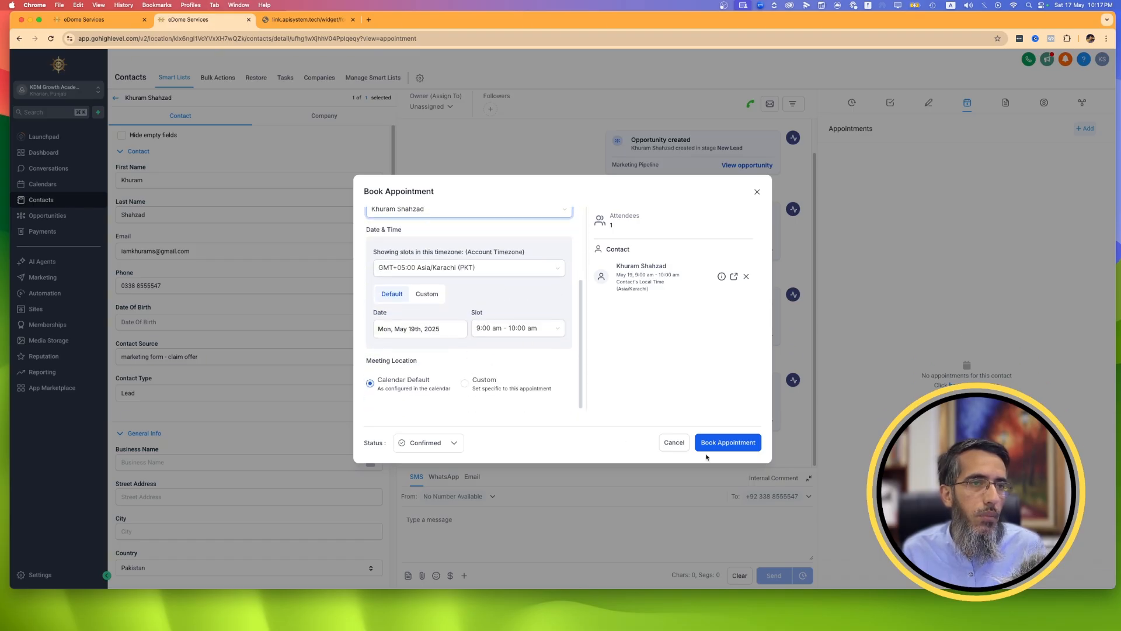
click(726, 442)
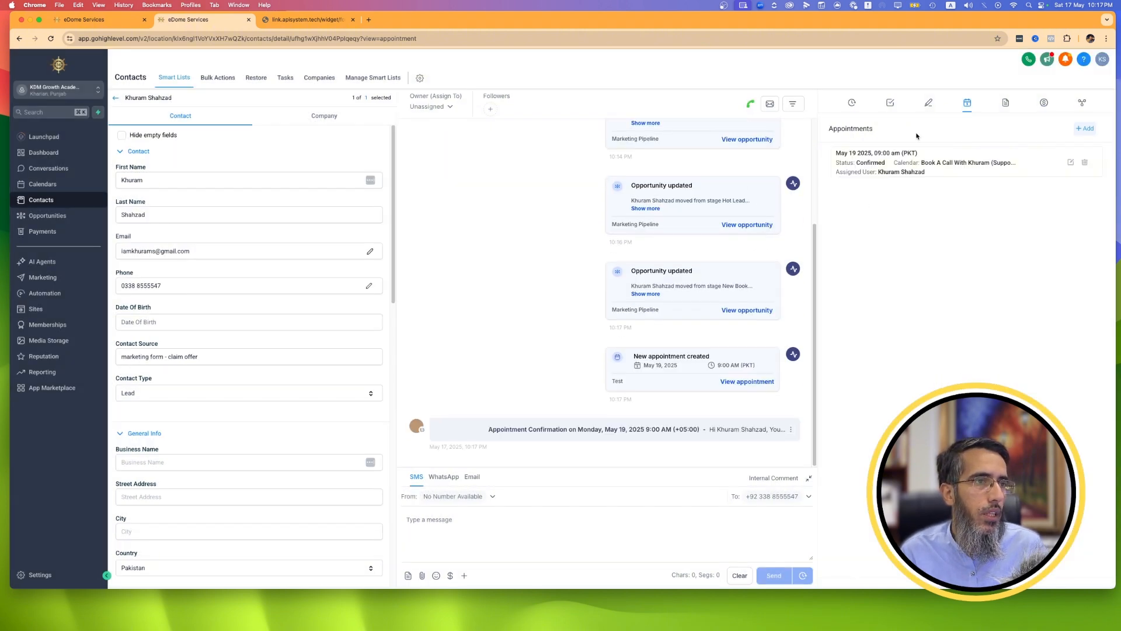
Review the appointment confirmation e-mail with its meeting link, and check the contact's opportunity details without changing them.
click(515, 432)
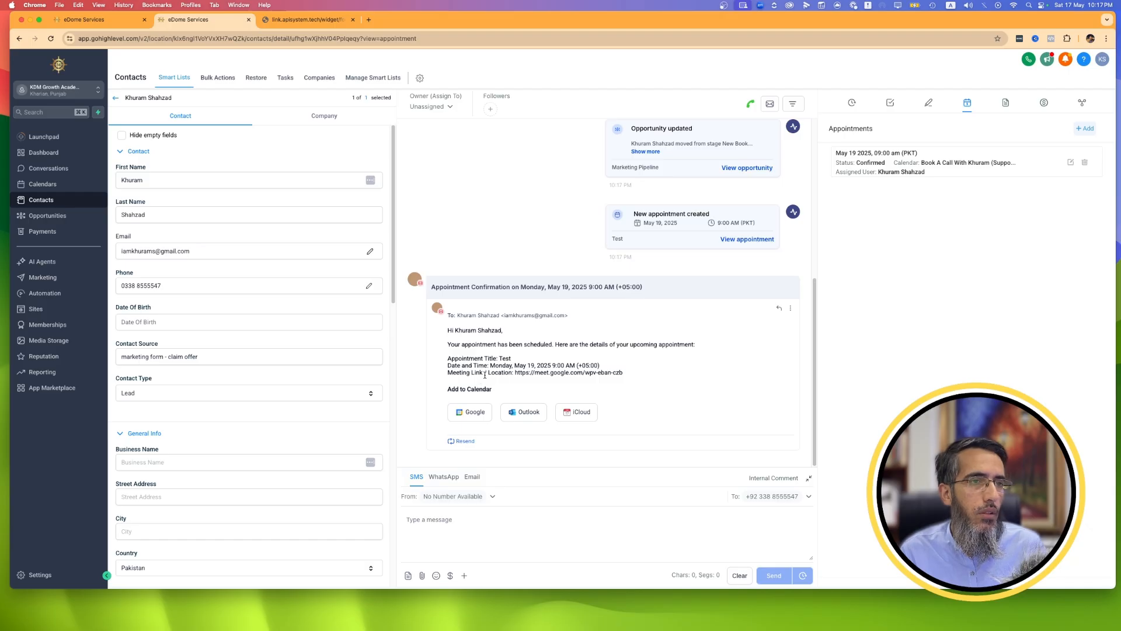
mouse_move(516, 373)
mouse_down()
mouse_move(570, 382)
mouse_move(620, 370)
mouse_move(492, 372)
mouse_move(516, 369)
mouse_up()
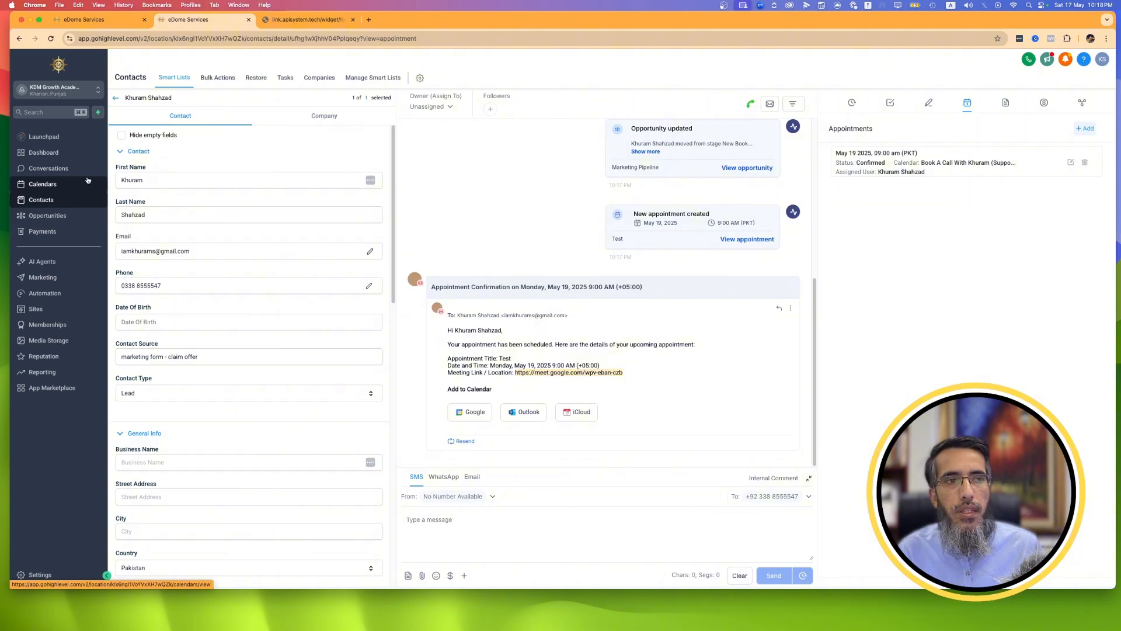
click(60, 185)
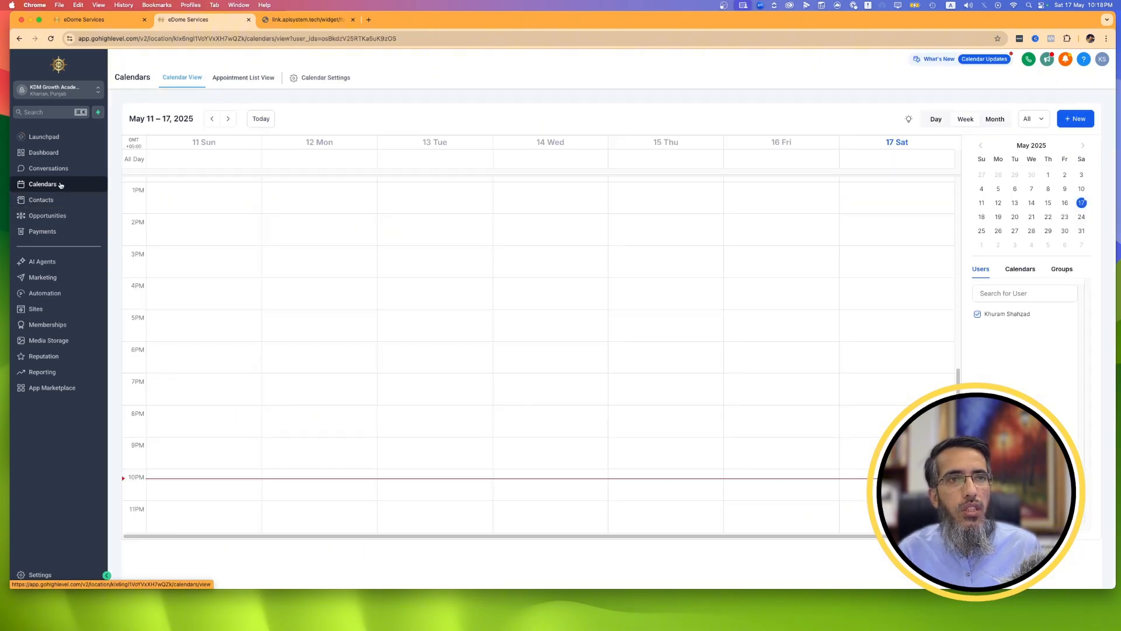
click(50, 216)
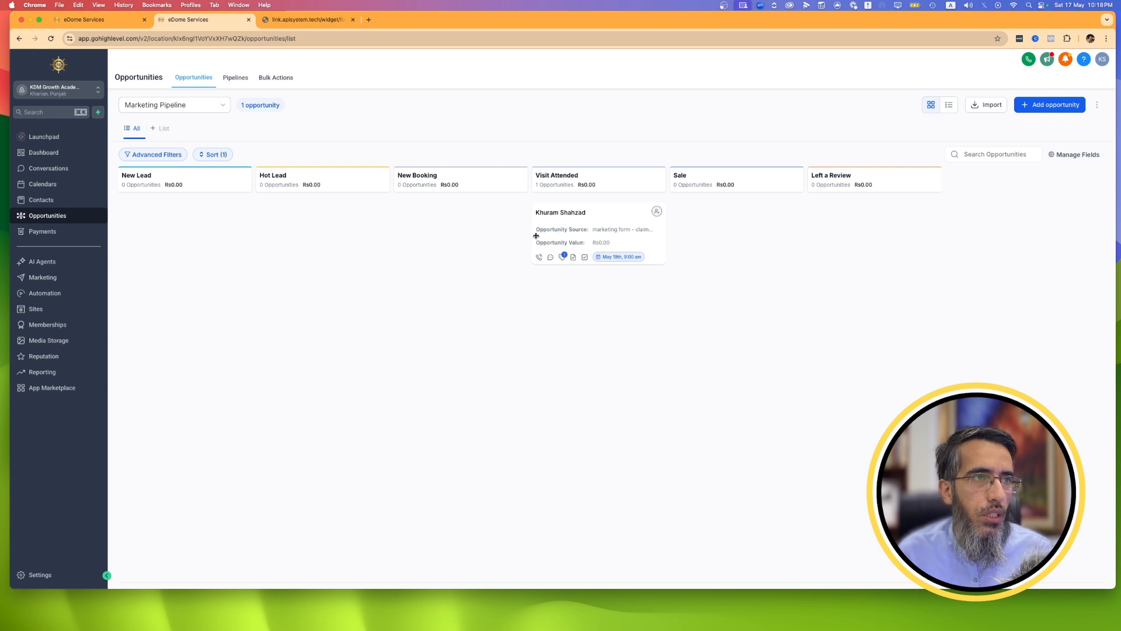
click(605, 244)
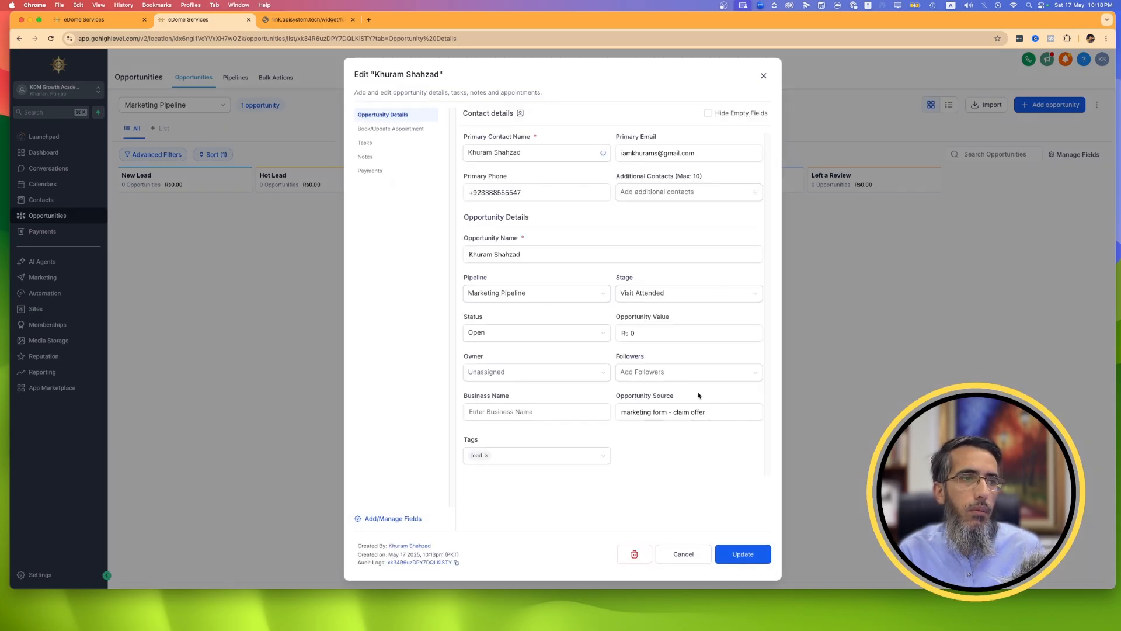
click(685, 555)
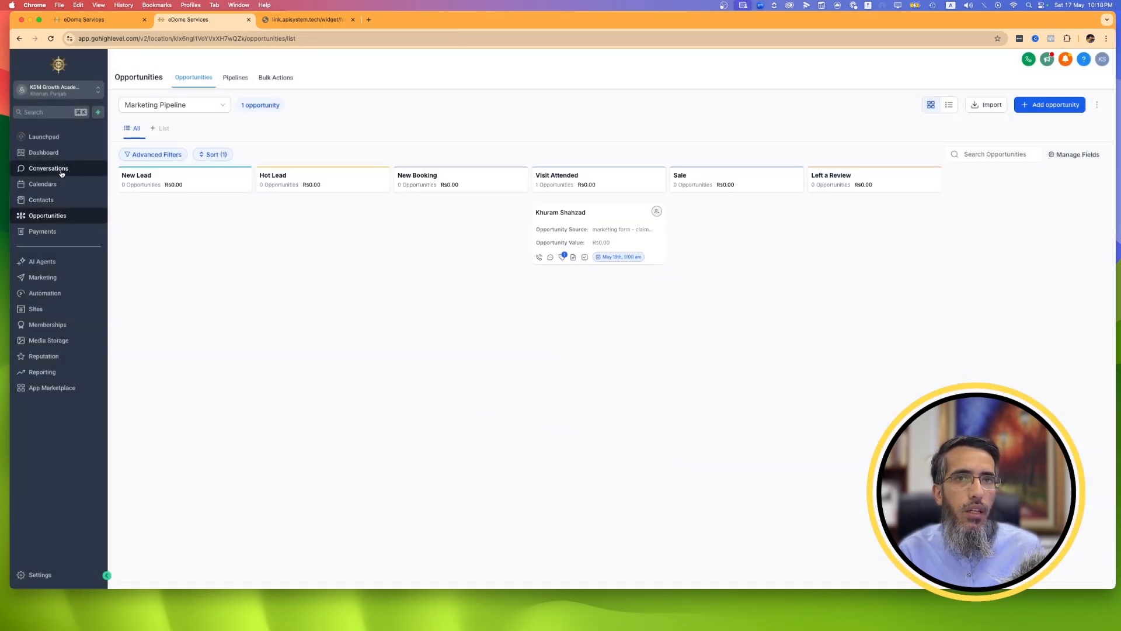
Change the status of the Test appointment to Showed in the upcoming appointments list.
click(49, 184)
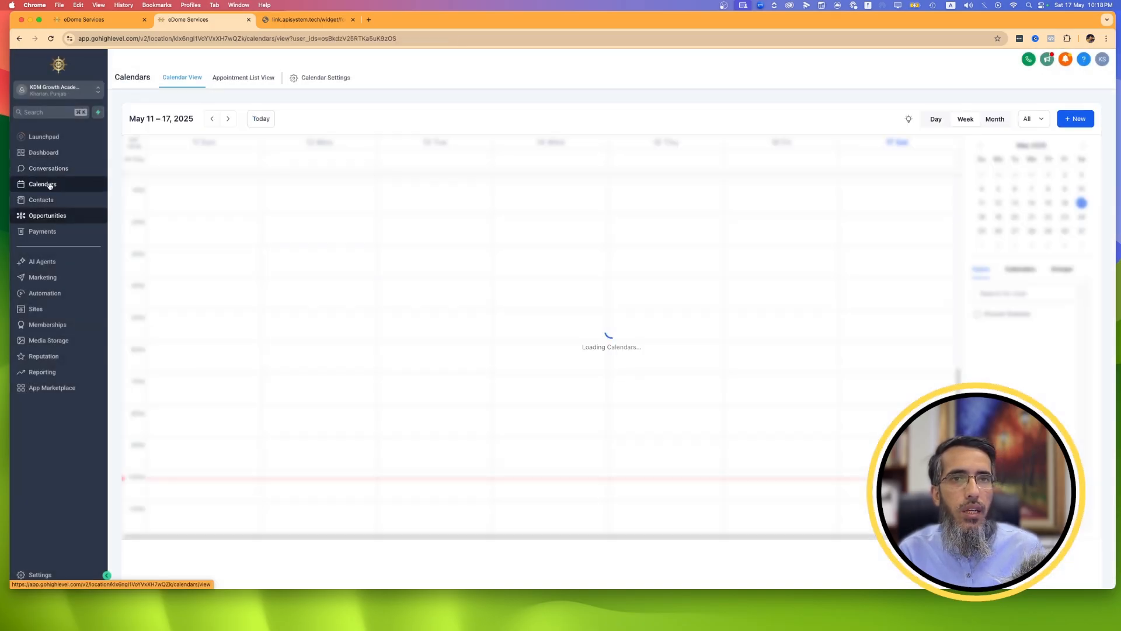
click(227, 82)
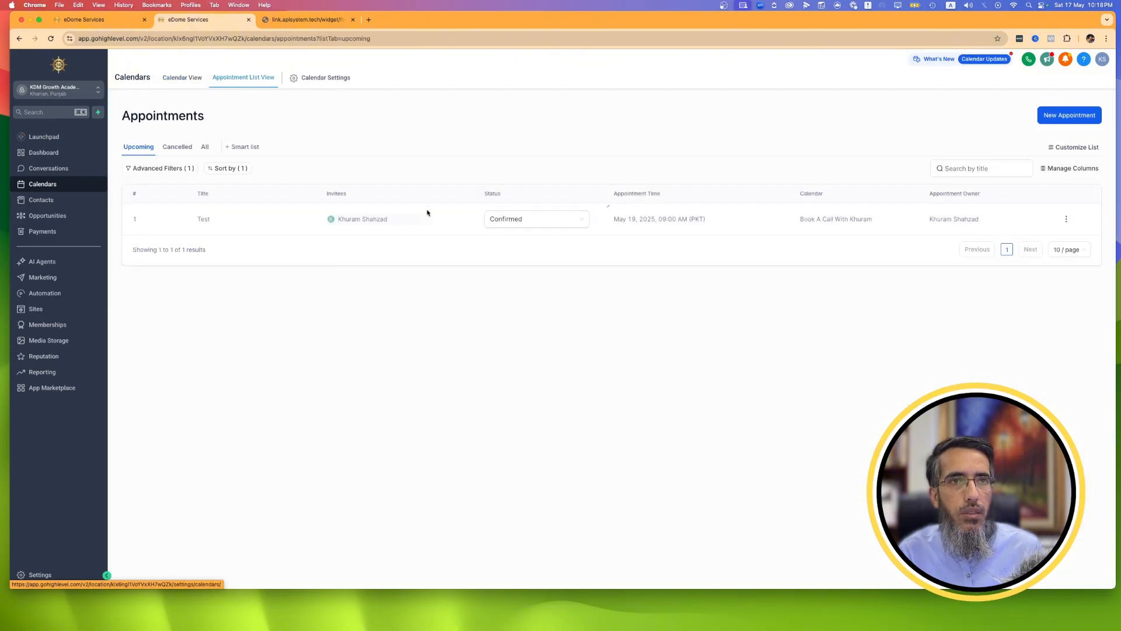
click(554, 225)
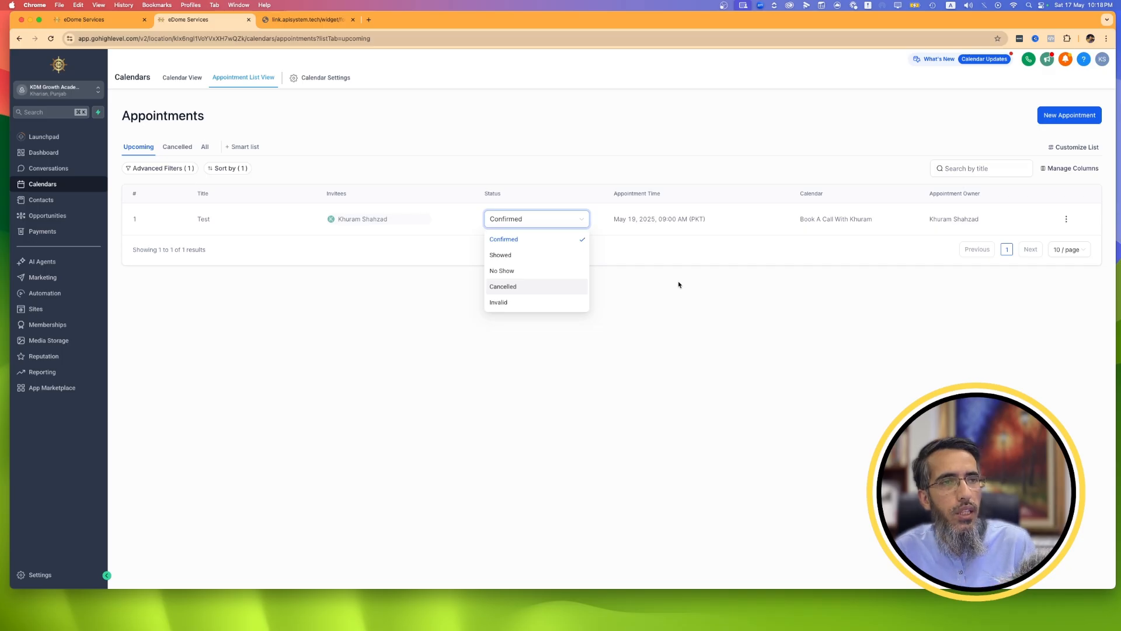
click(511, 257)
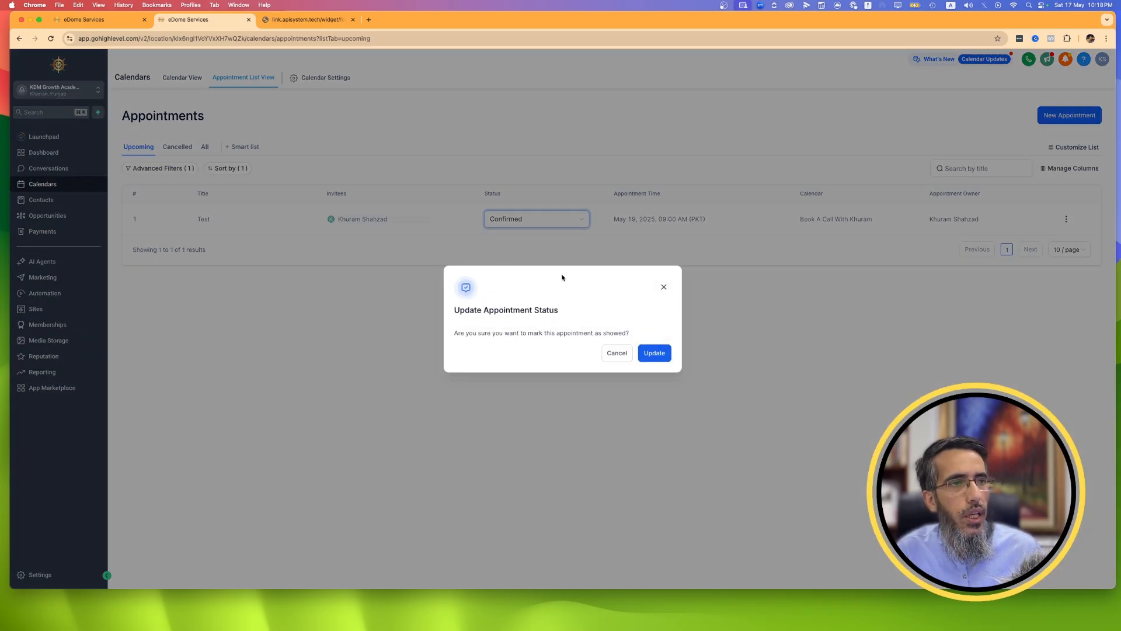
click(654, 354)
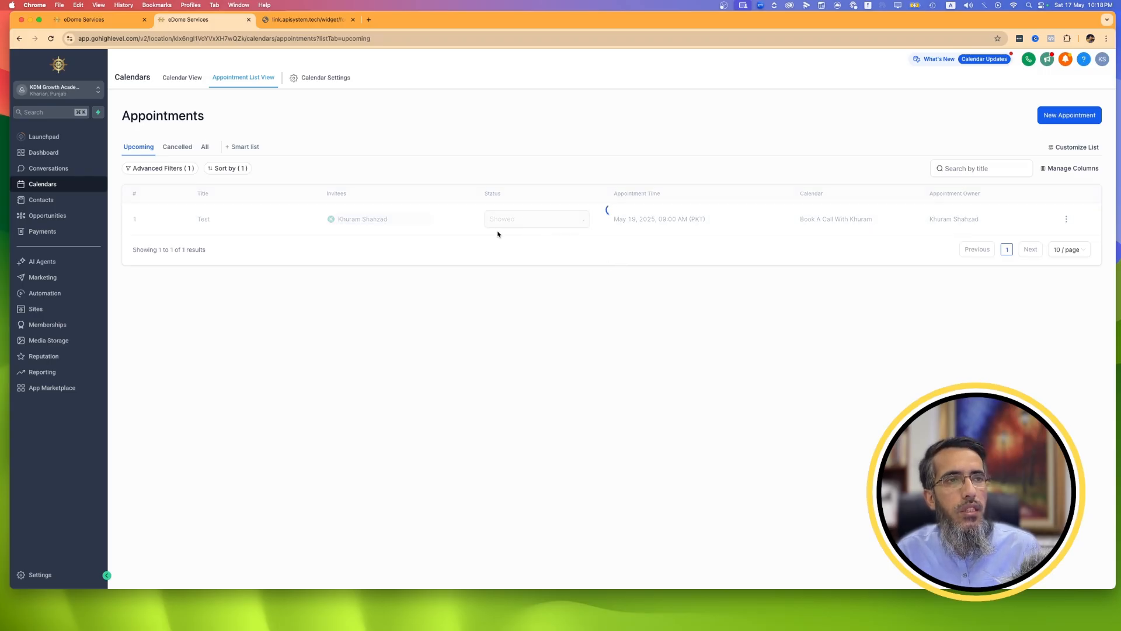
Move the contact's opportunity card through the Sale and Left a Review stages, and return it to New Lead.
click(70, 214)
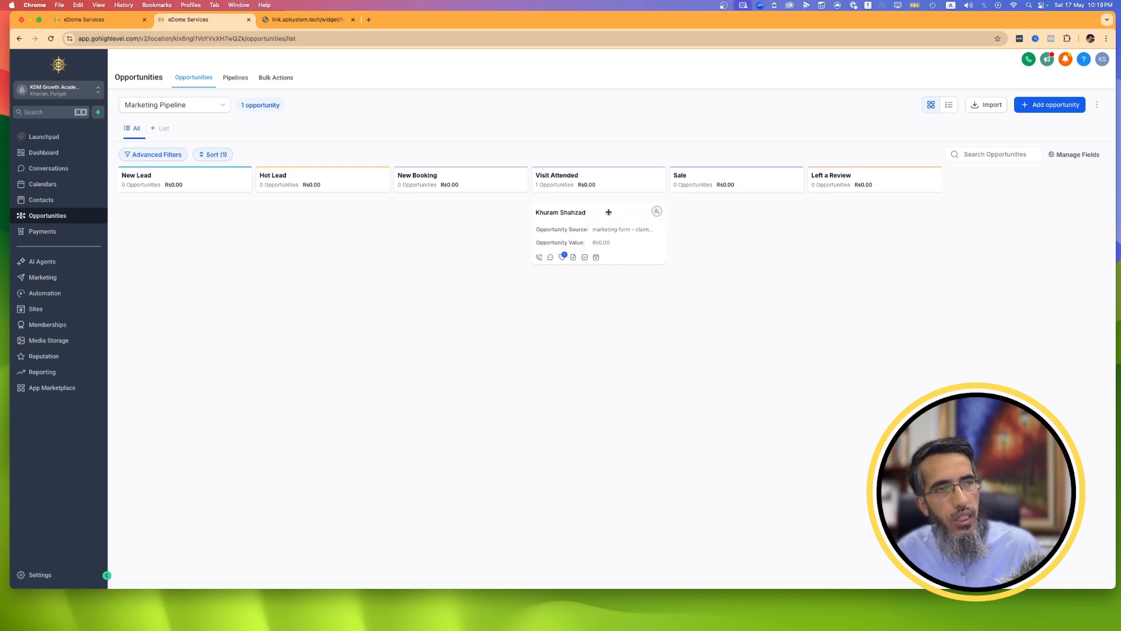
drag(608, 212, 742, 222)
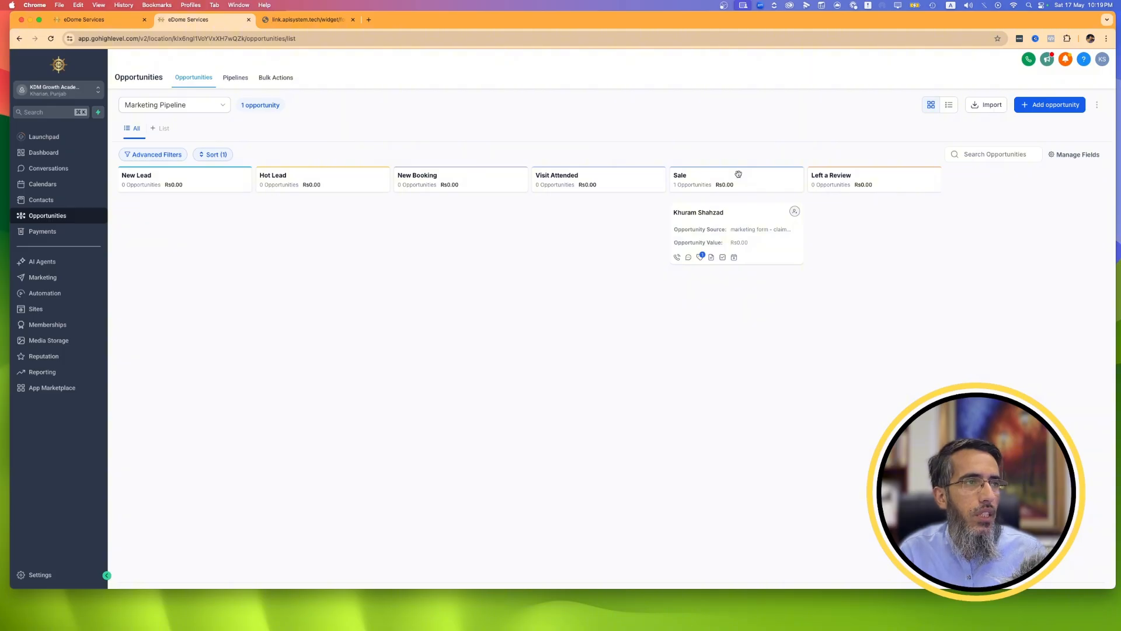
drag(741, 213, 790, 220)
right_click(790, 220)
click(779, 380)
drag(779, 380, 868, 199)
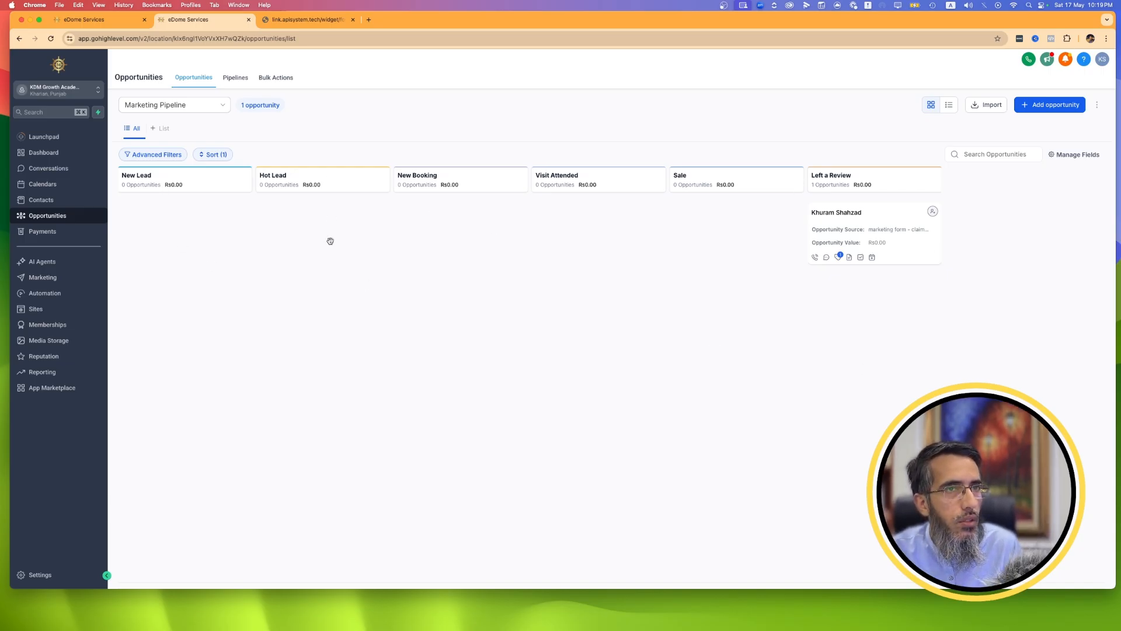
drag(879, 212, 188, 201)
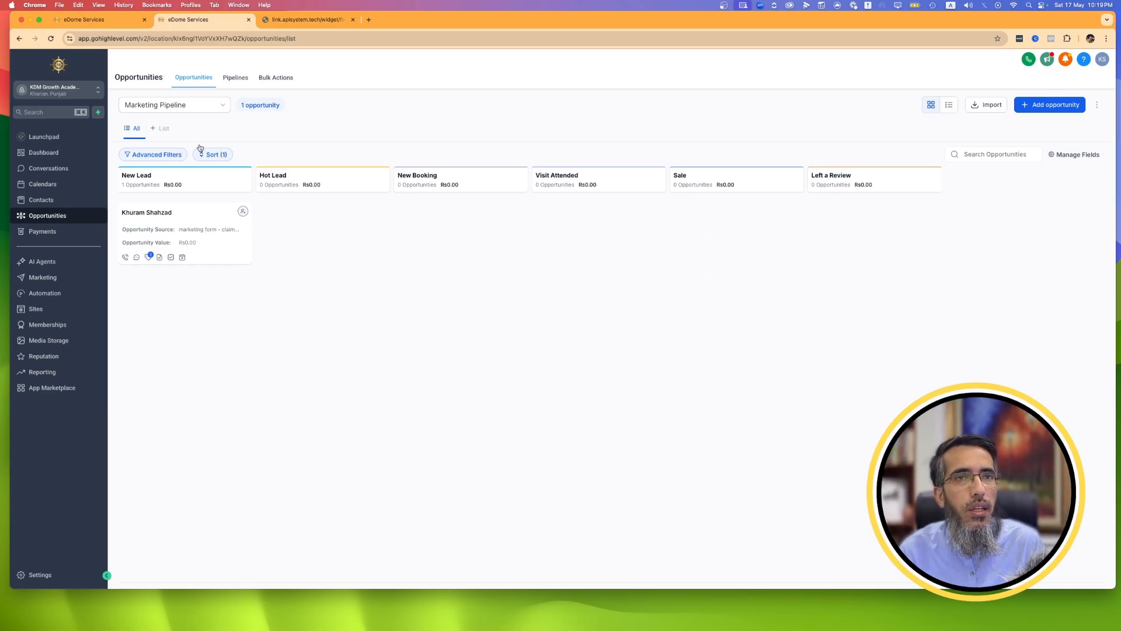
Try to delete both Marketing Pipeline entries, accepting removal of their opportunities but keeping the pipelines, and return to the opportunities board.
click(235, 79)
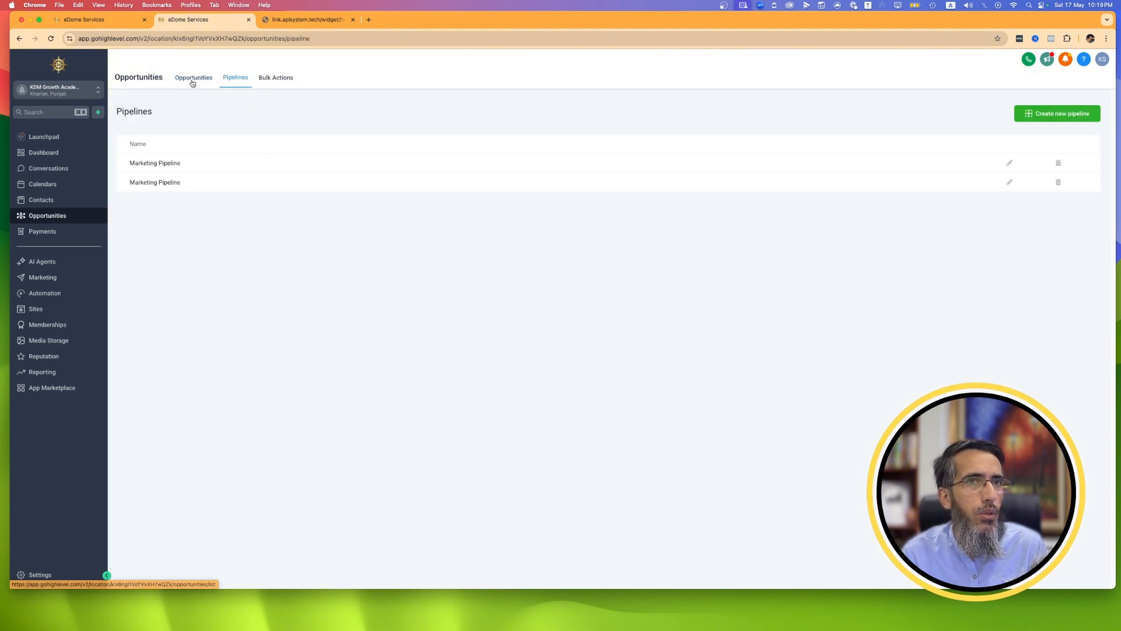
click(1058, 183)
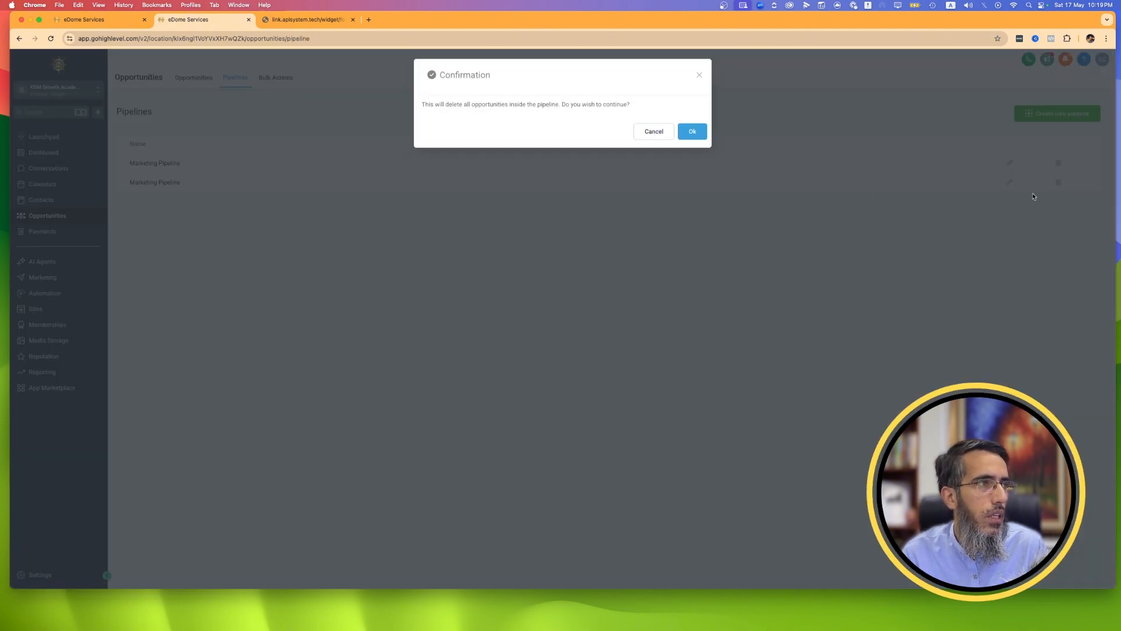
click(682, 133)
click(681, 132)
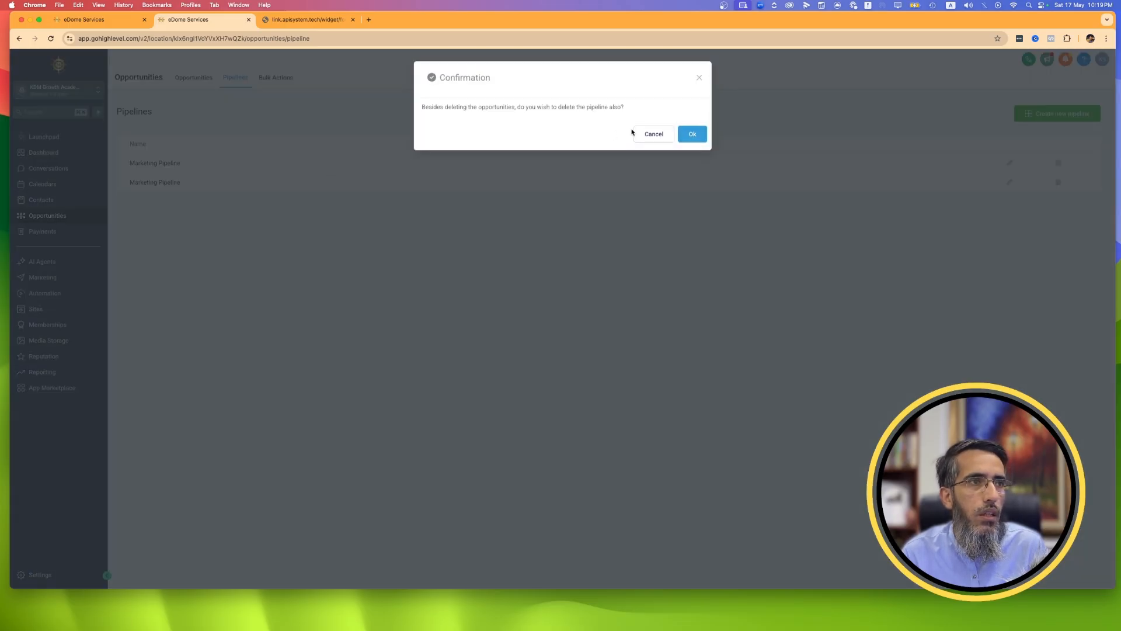
click(1062, 166)
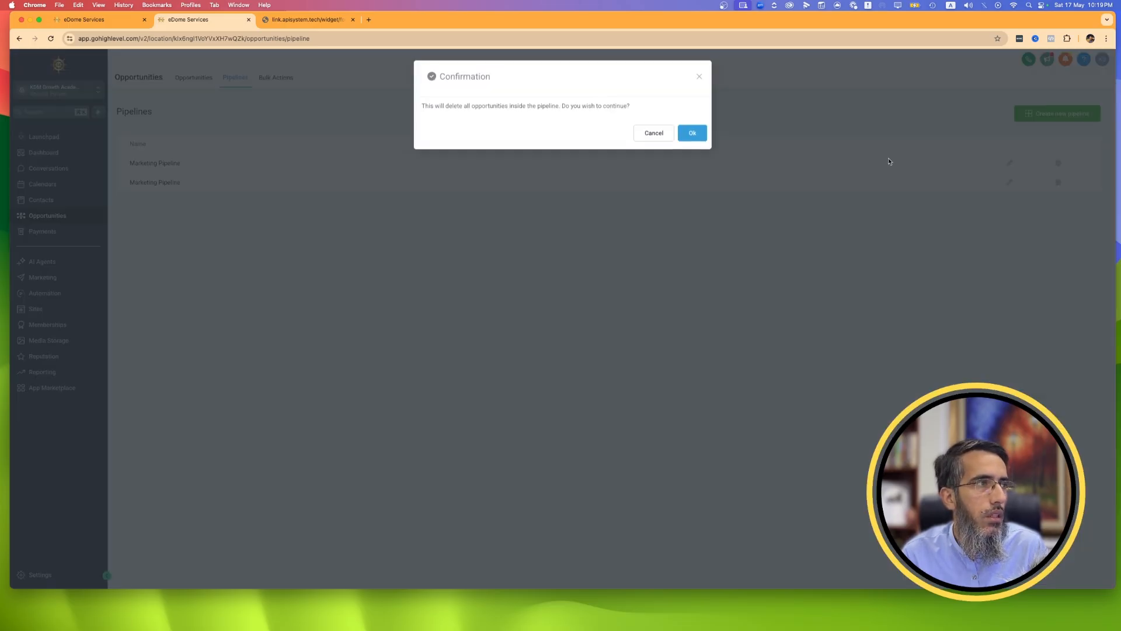
click(687, 132)
click(654, 134)
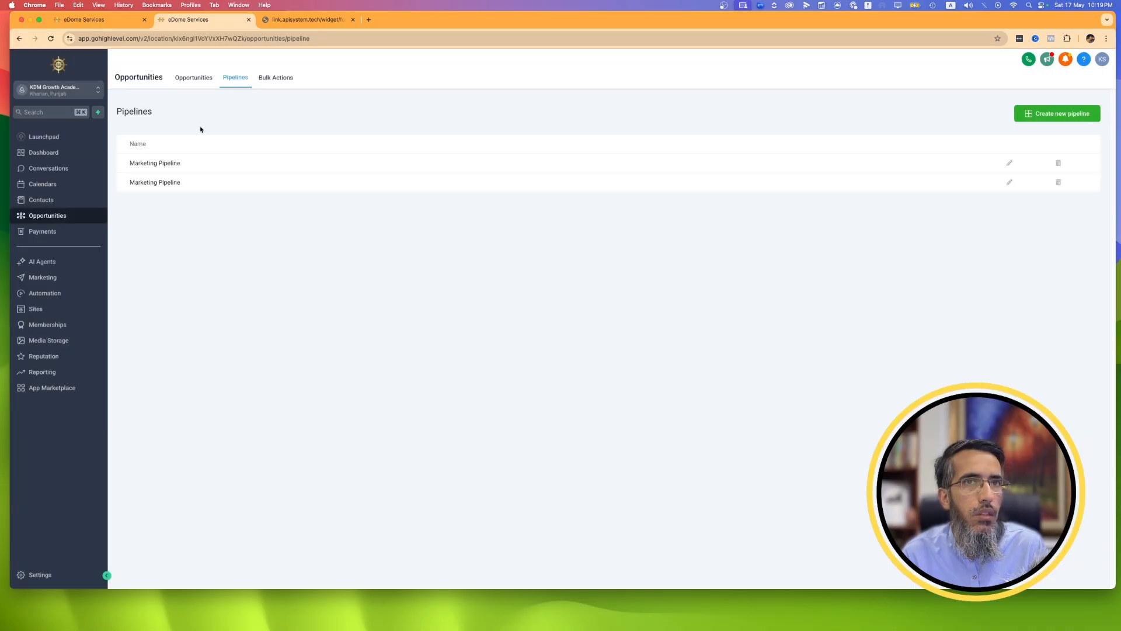
click(180, 80)
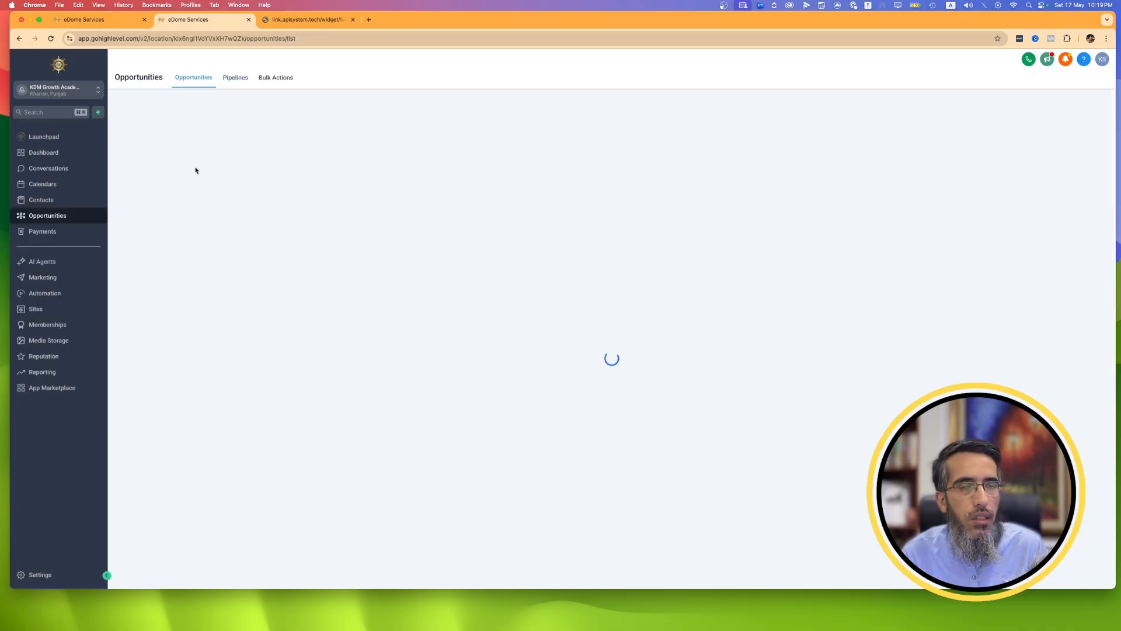
Rename the first of the two identically named pipelines as Marketing Pipeline 444 and save it.
click(201, 106)
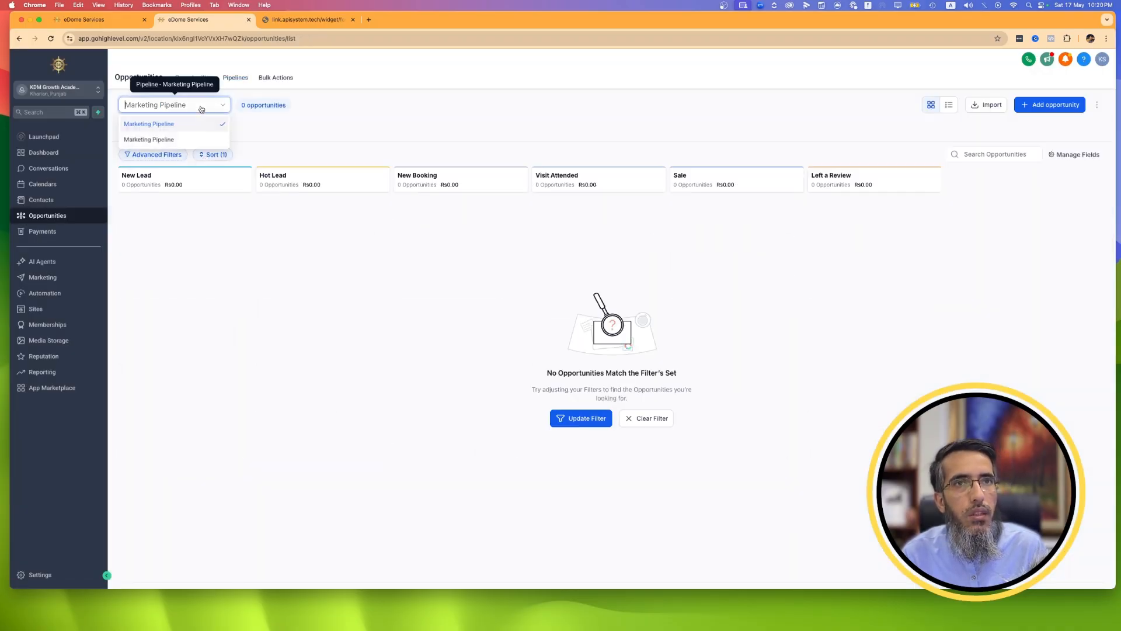
click(234, 78)
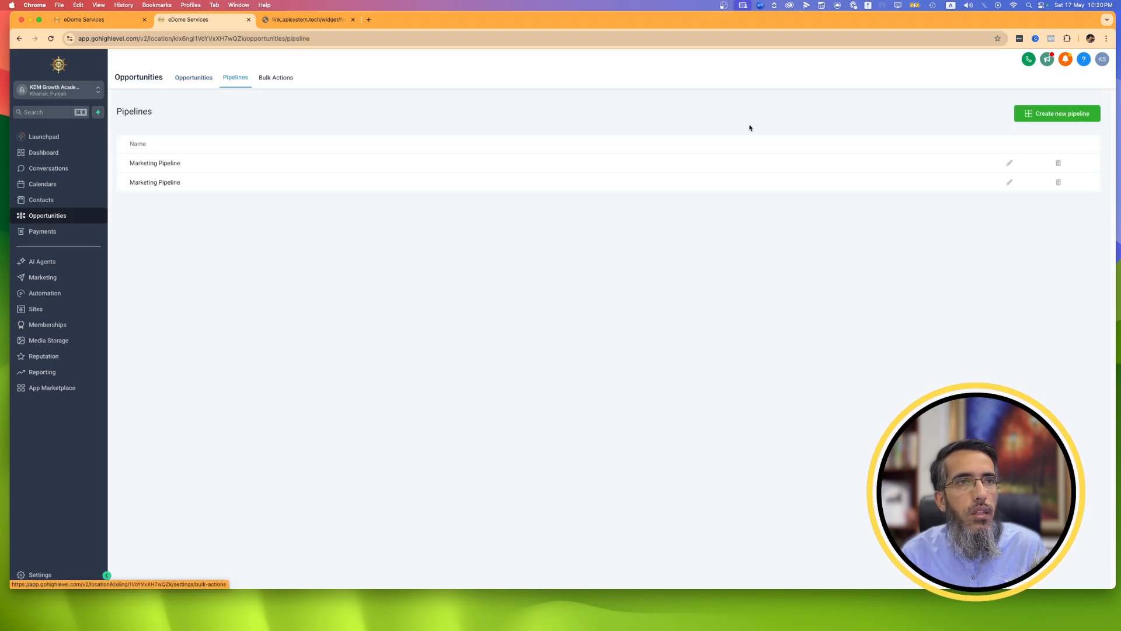
click(1009, 164)
click(521, 119)
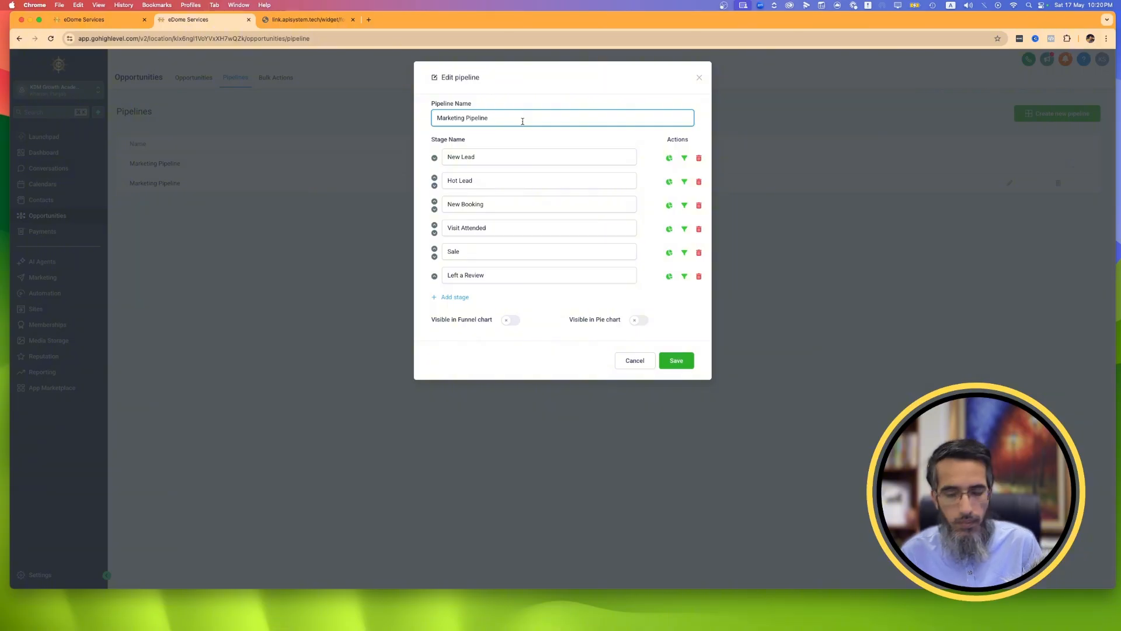
text(444)
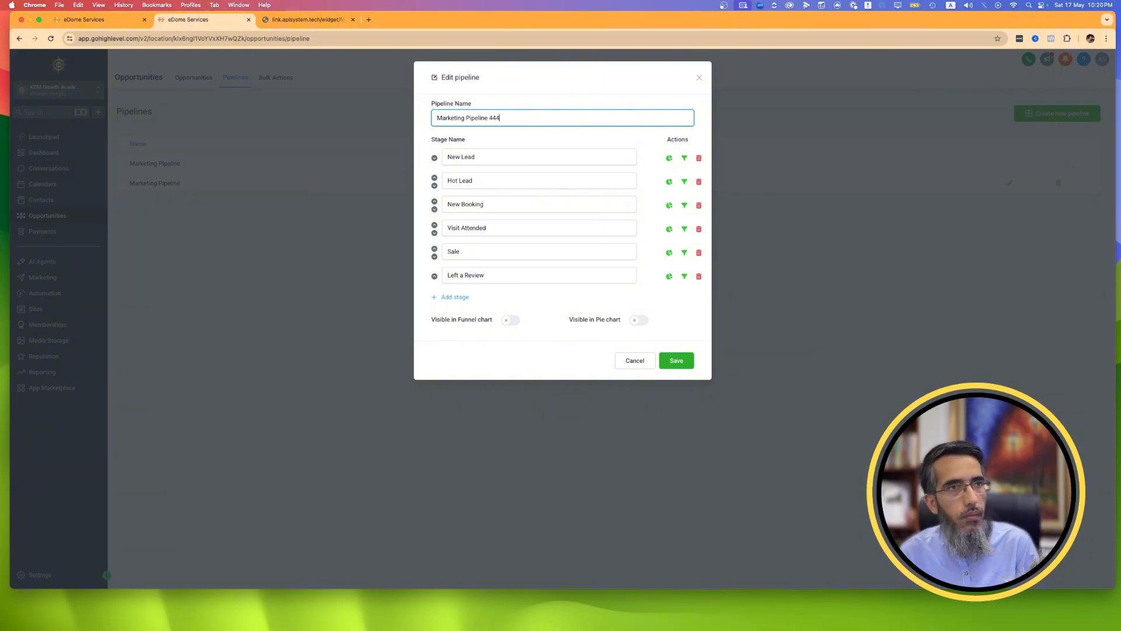
click(692, 363)
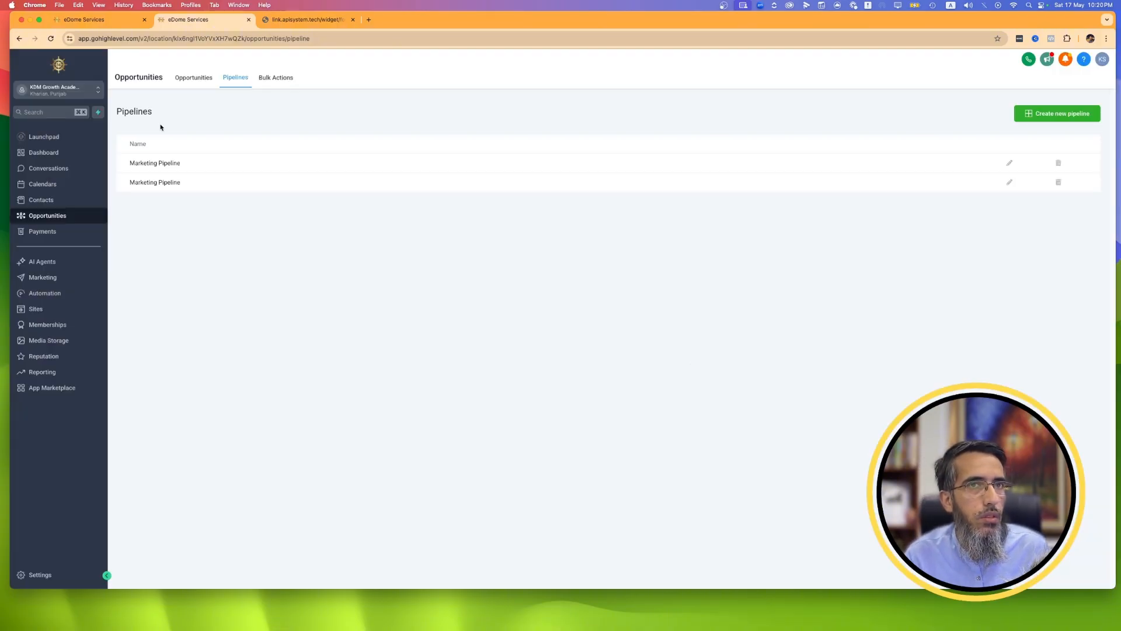
Check the boards of Marketing Pipeline and Marketing Pipeline 444 for opportunities, clearing the active filter.
click(186, 82)
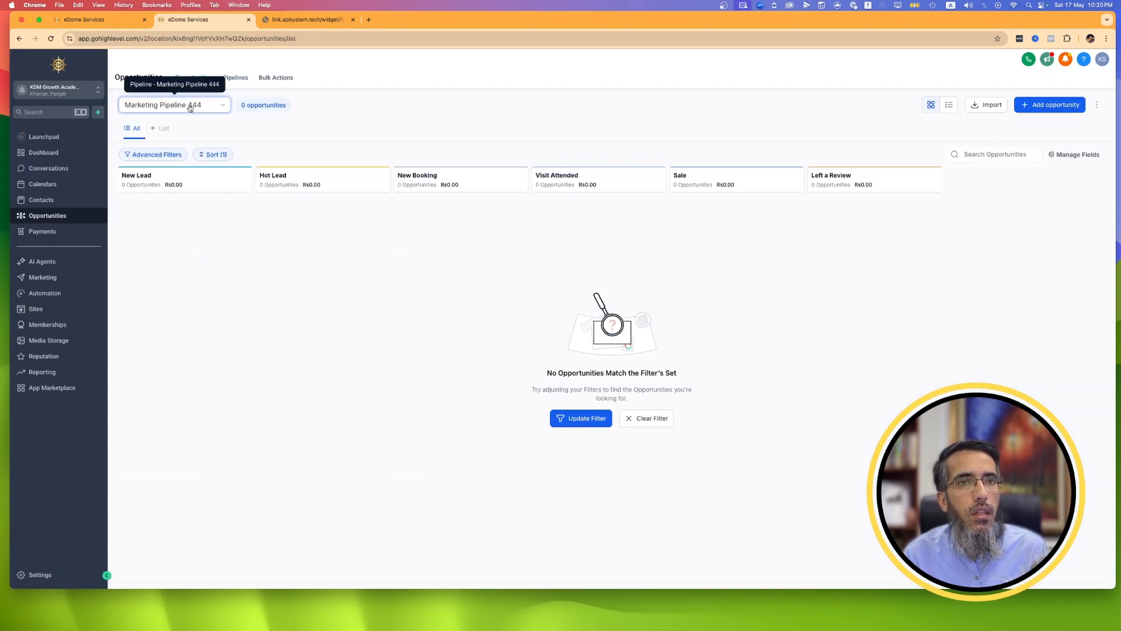
click(194, 105)
click(174, 124)
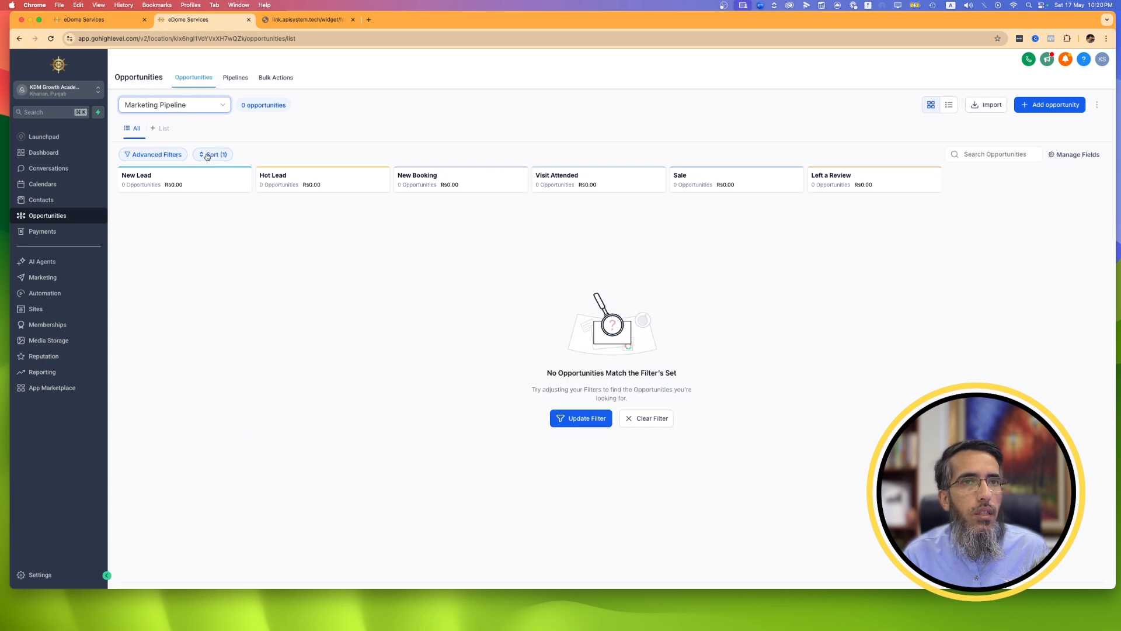
click(178, 111)
click(172, 138)
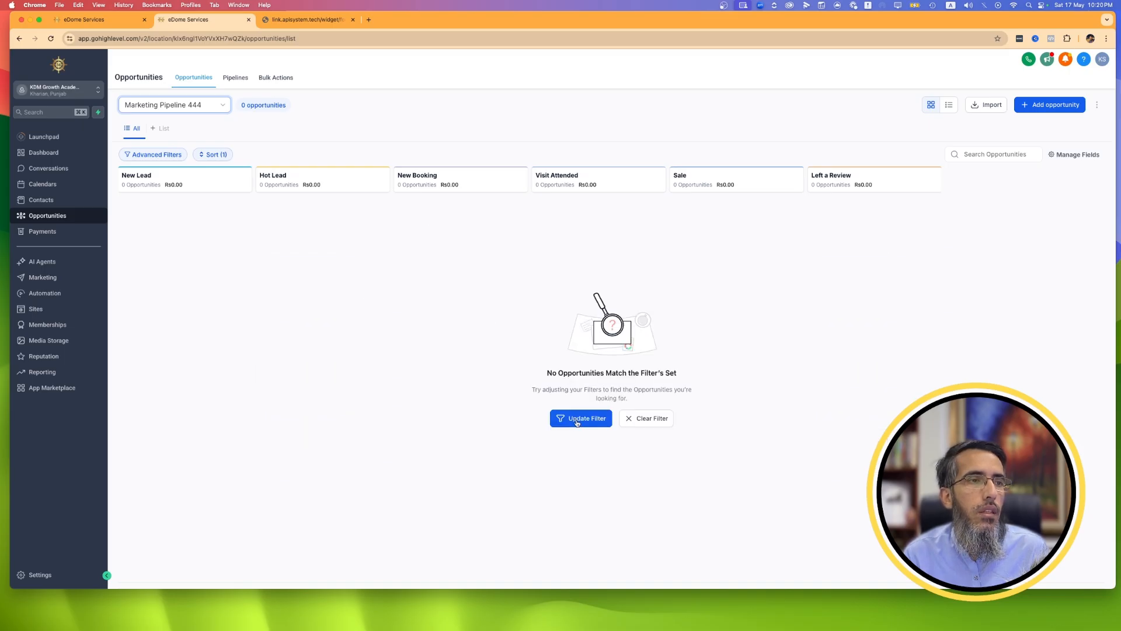
click(640, 426)
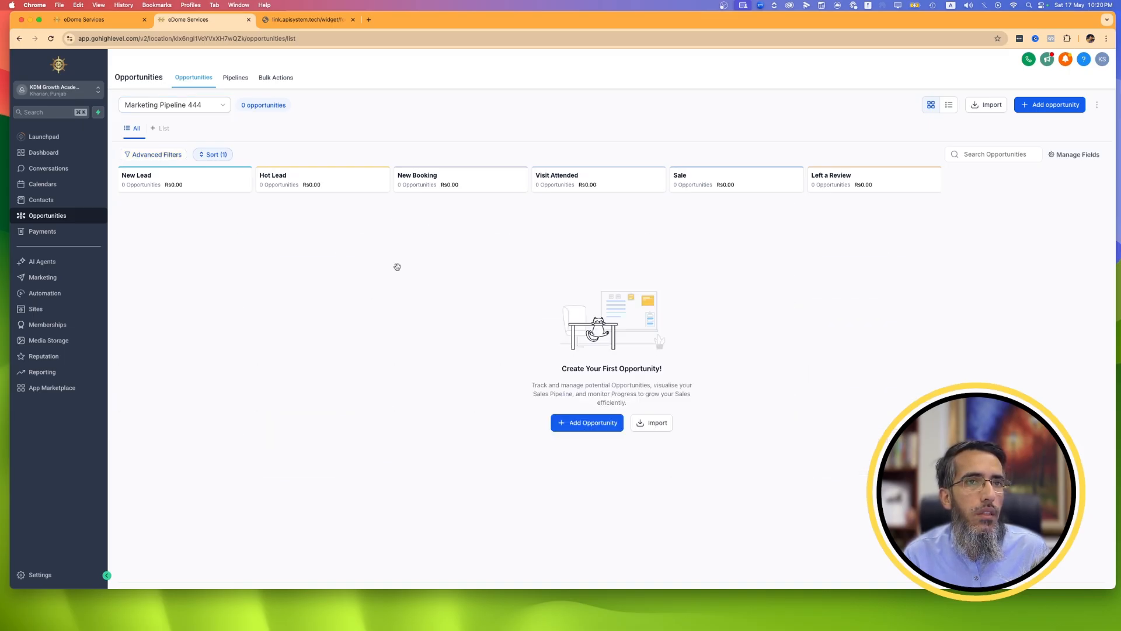
click(194, 106)
click(176, 123)
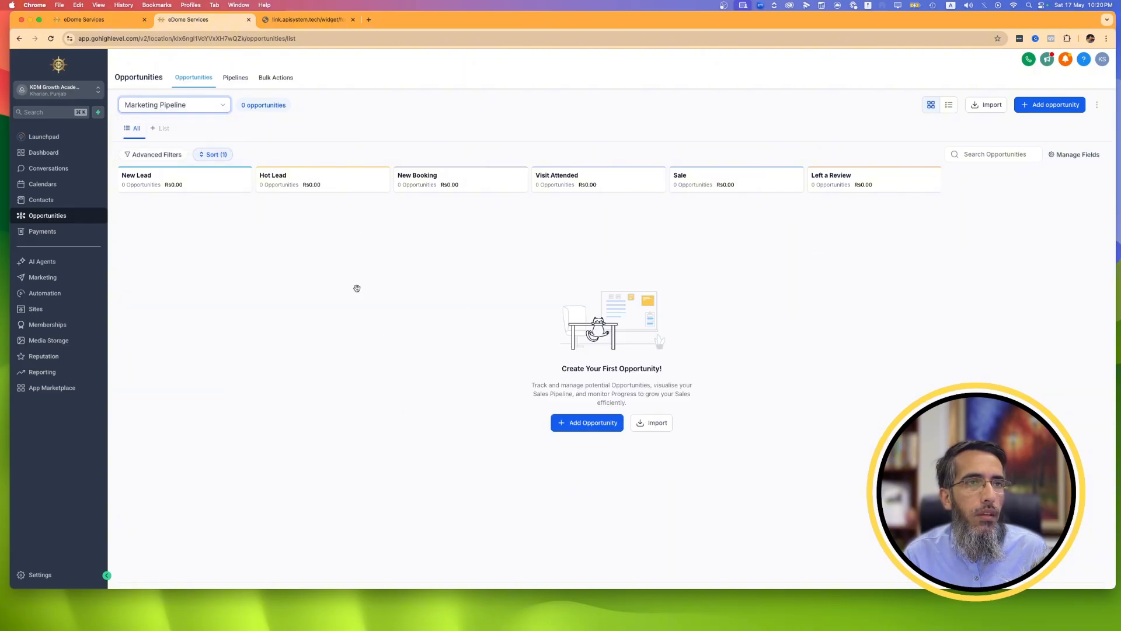
click(274, 227)
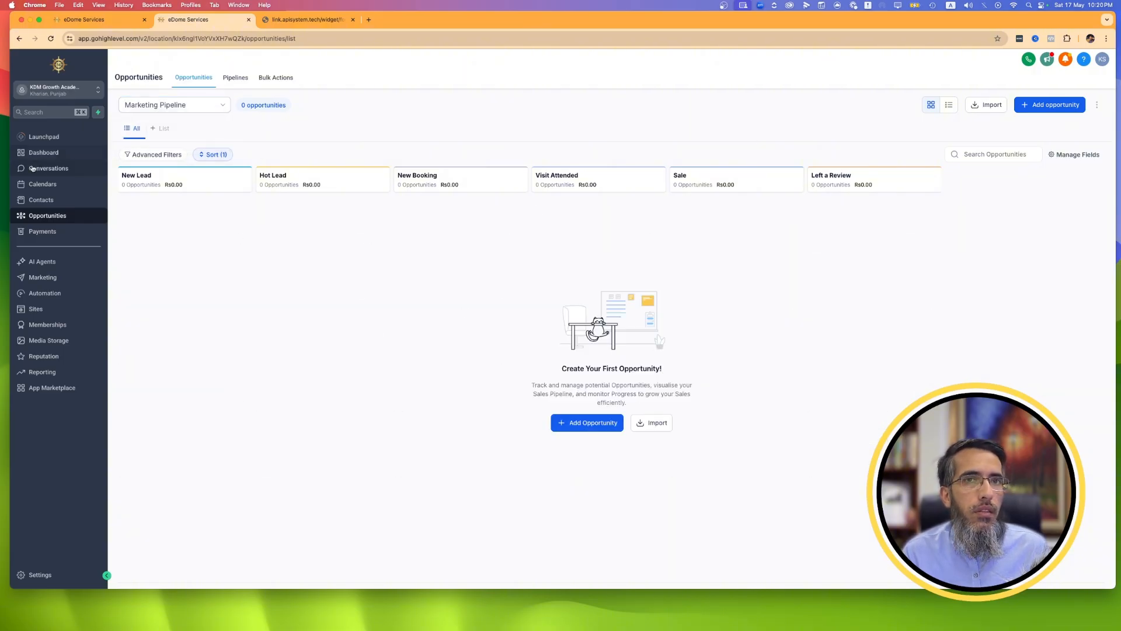
Check the contacts list, the opportunity sorting and advanced filters, and both pipeline boards for the contact's opportunity.
click(55, 201)
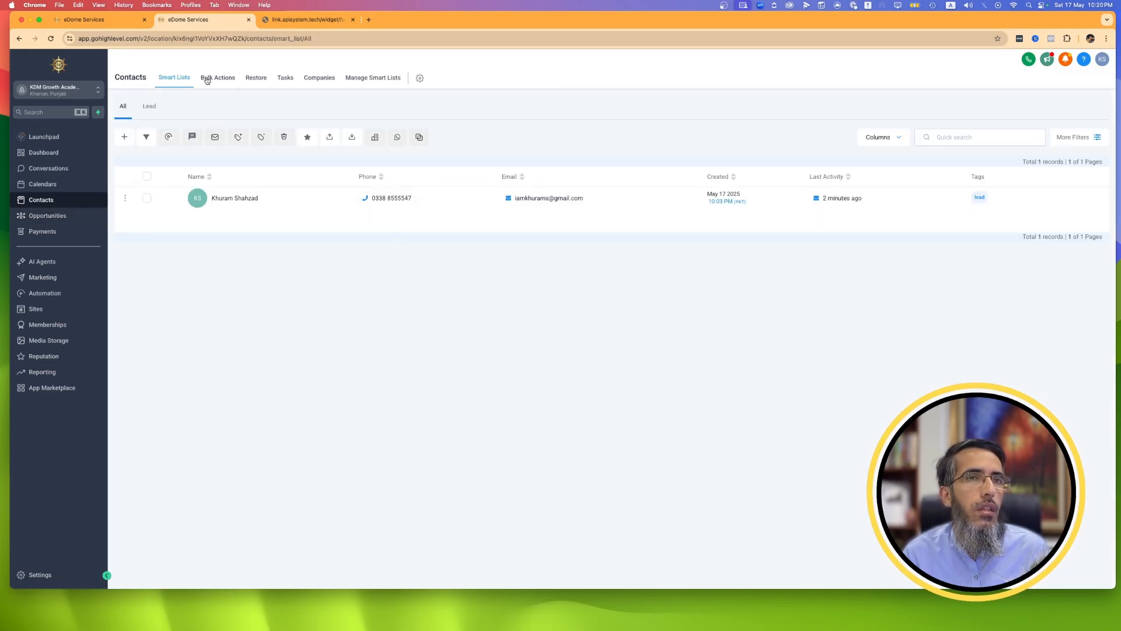
click(87, 212)
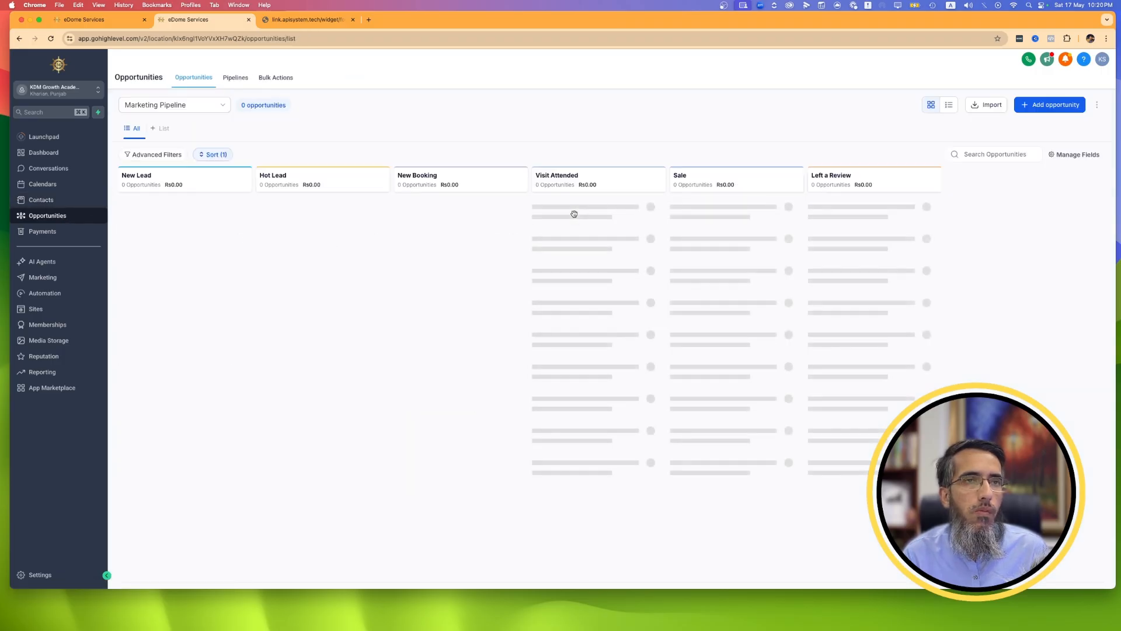
click(211, 154)
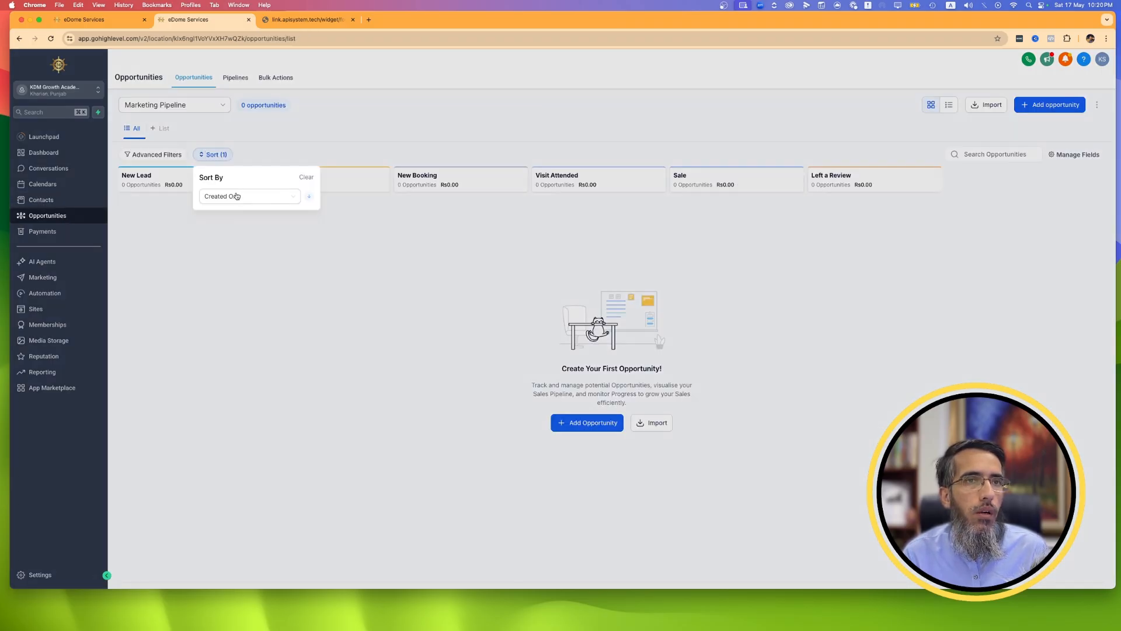
click(246, 196)
click(245, 197)
click(149, 157)
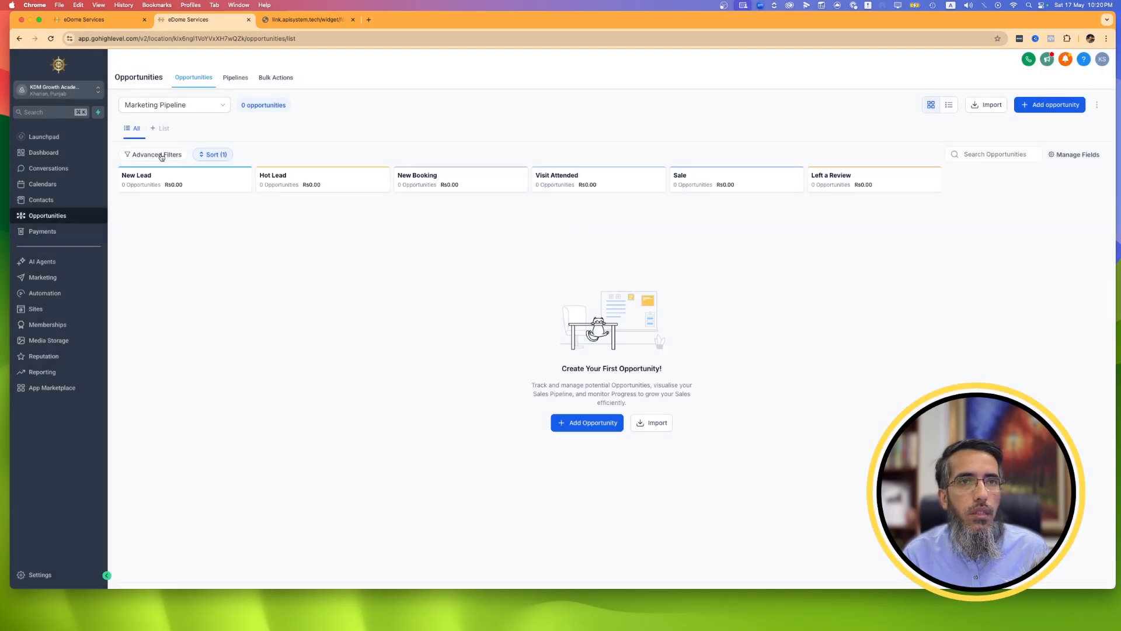
click(161, 157)
click(653, 425)
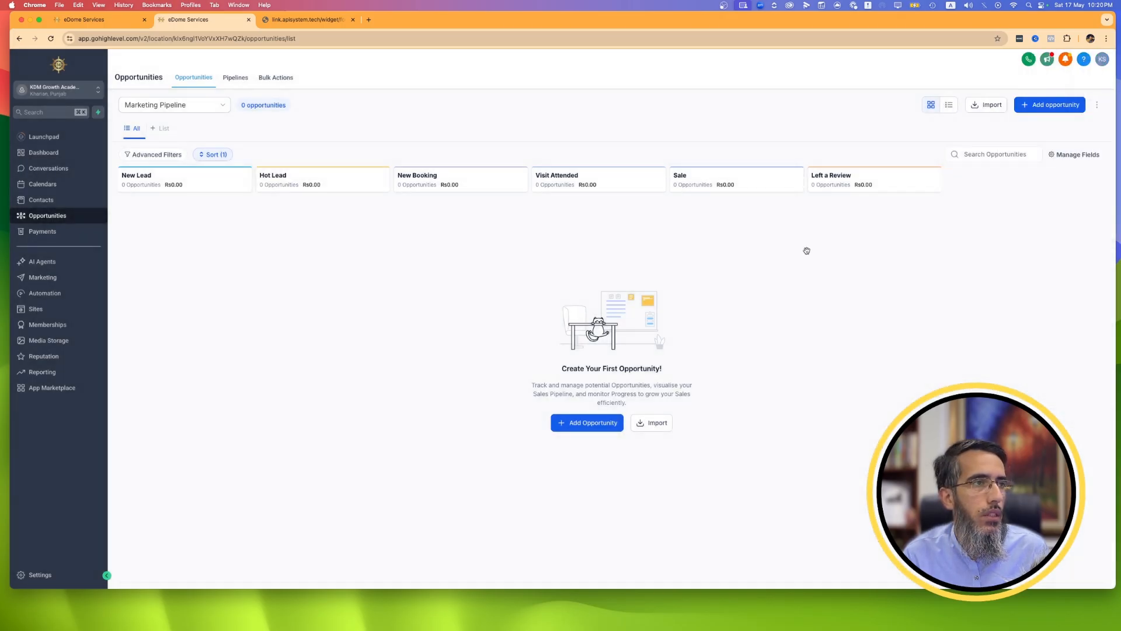
click(186, 111)
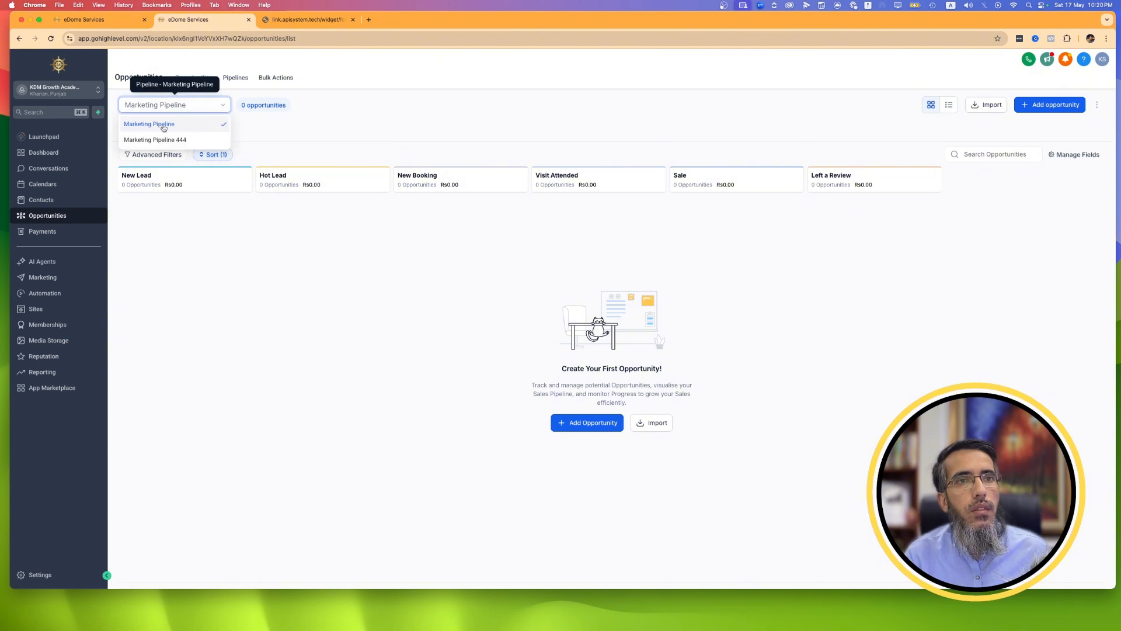
click(160, 139)
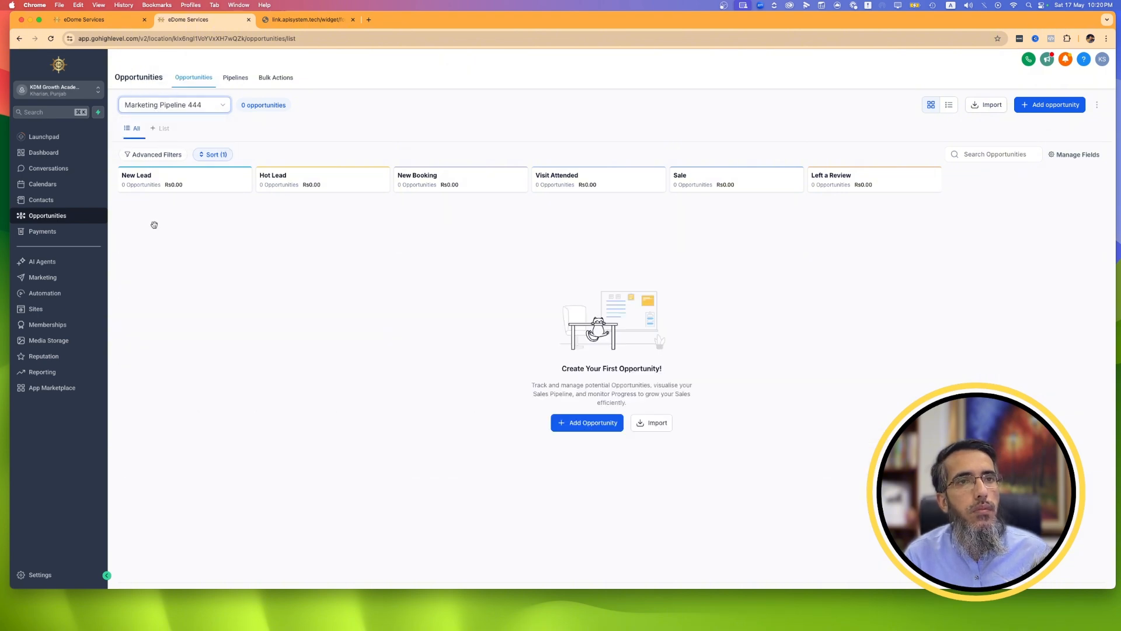
Create an opportunity from the contact's record in Marketing Pipeline, with stage New Lead and status Open.
click(35, 199)
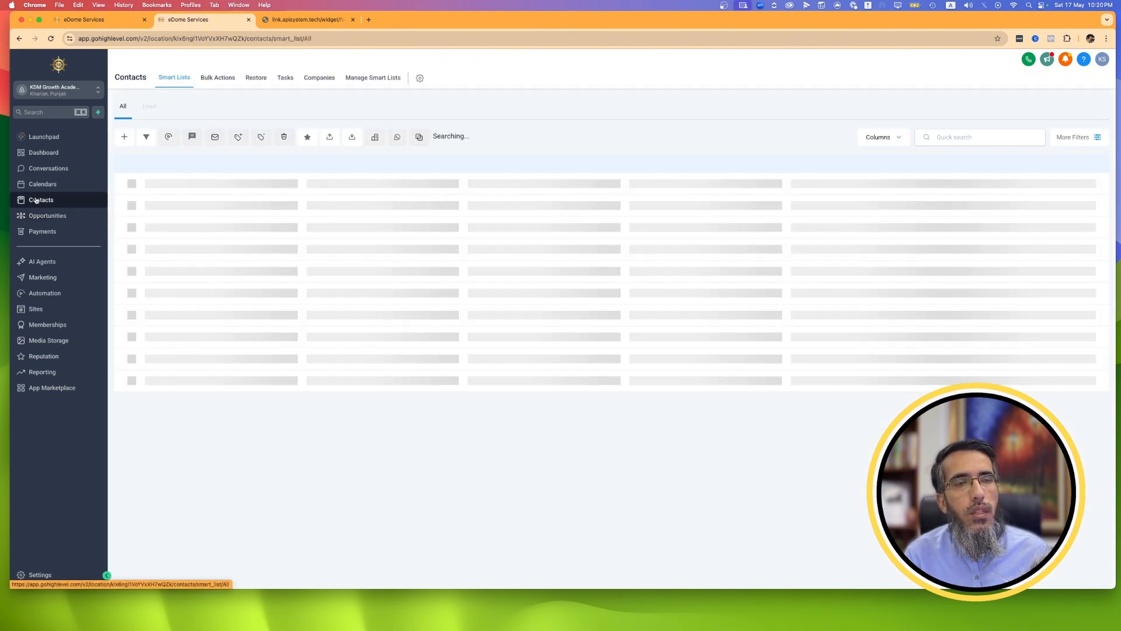
click(239, 200)
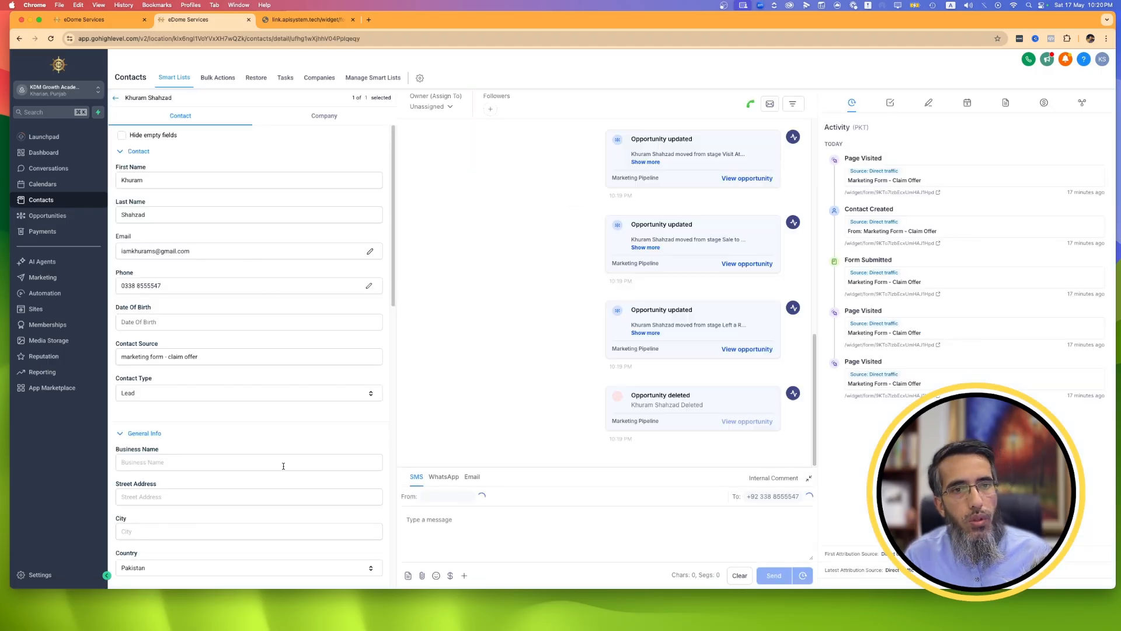
scroll(284, 469, down, 3)
scroll(284, 469, down, 3)
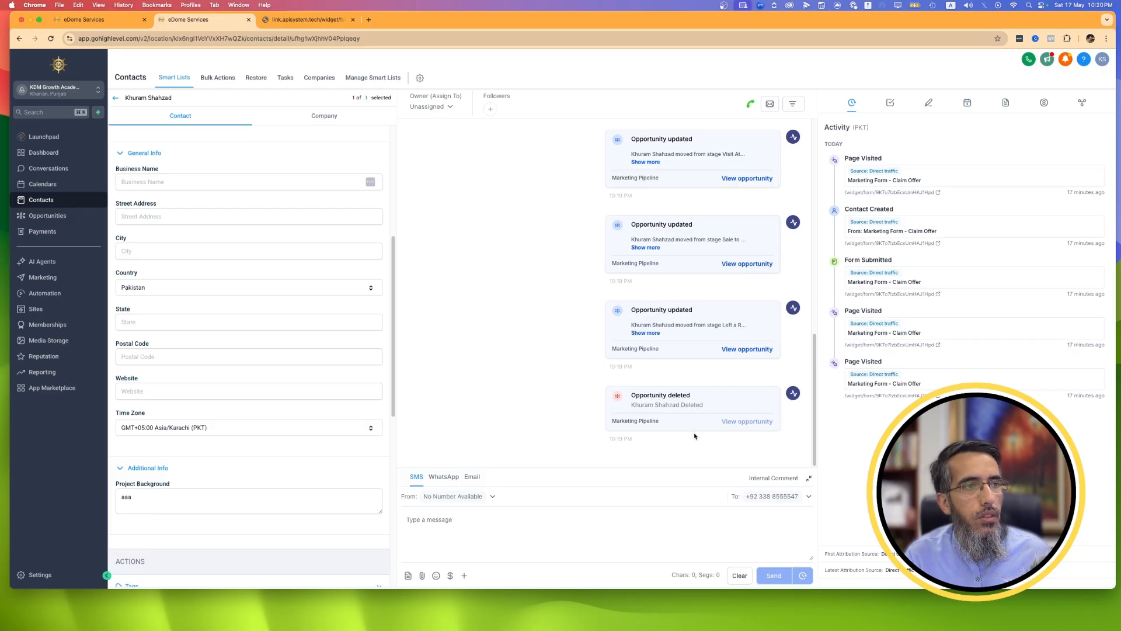
scroll(256, 427, down, 5)
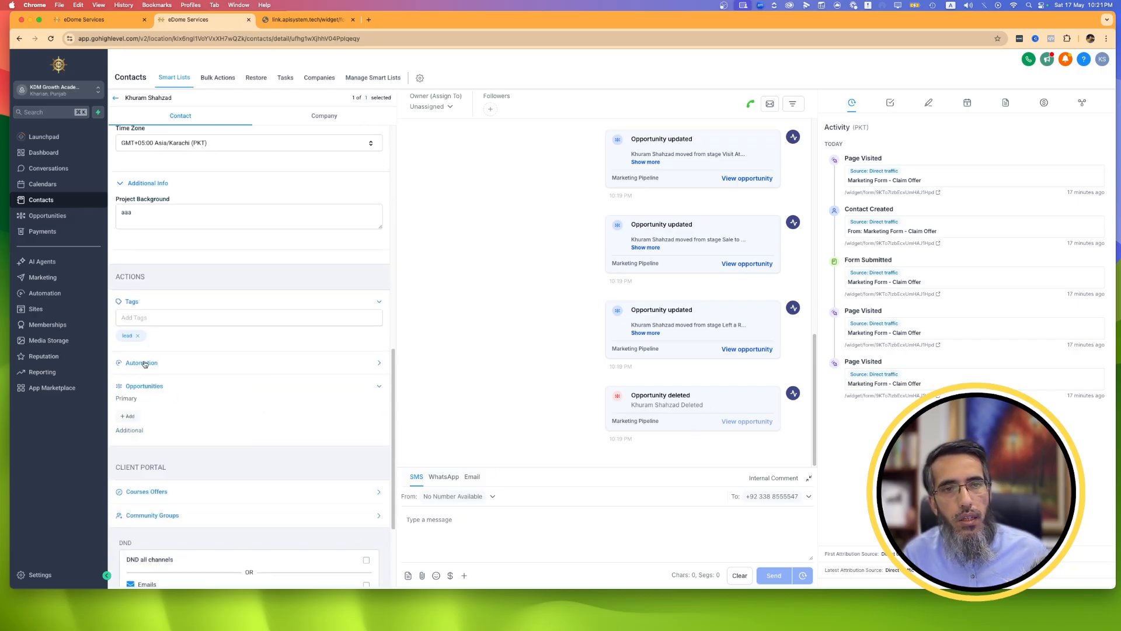
click(128, 416)
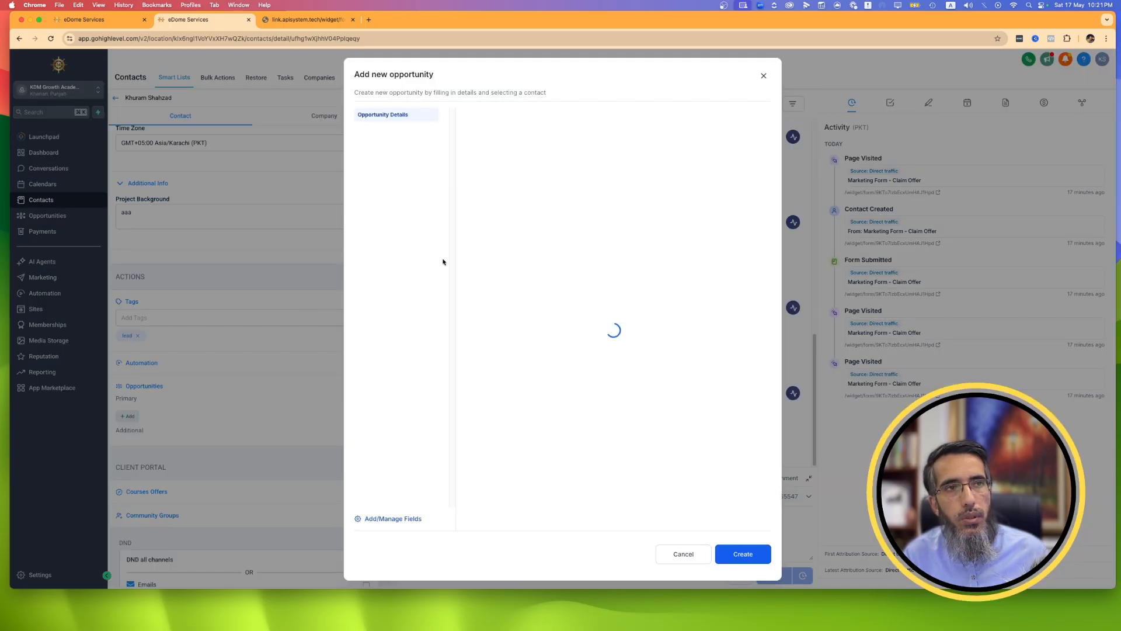
click(649, 293)
click(575, 293)
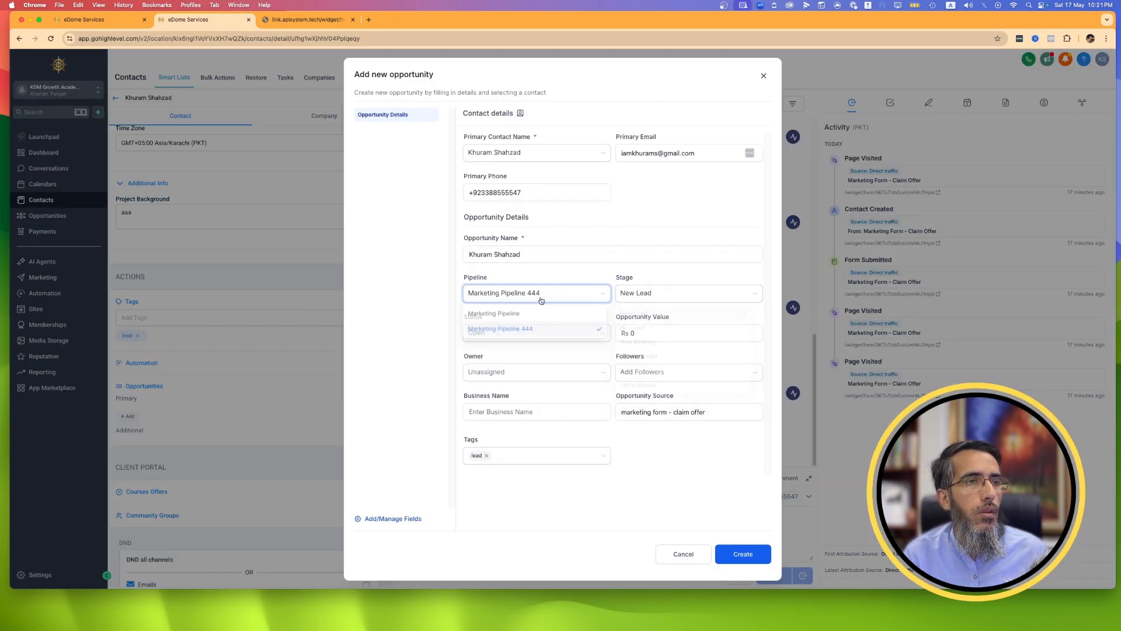
click(527, 316)
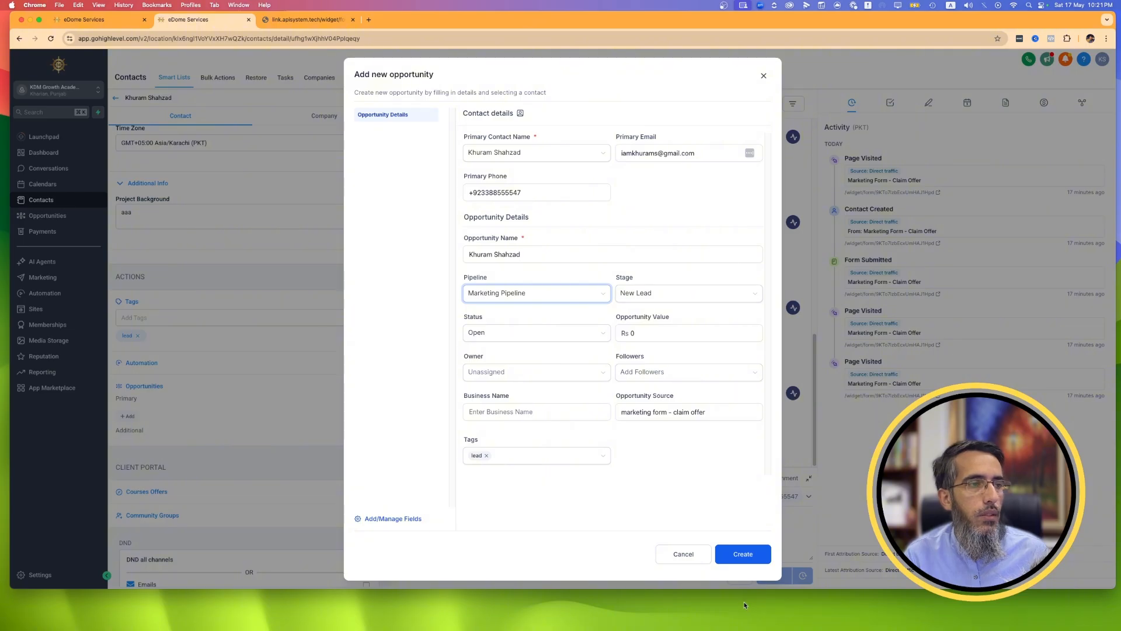
click(734, 561)
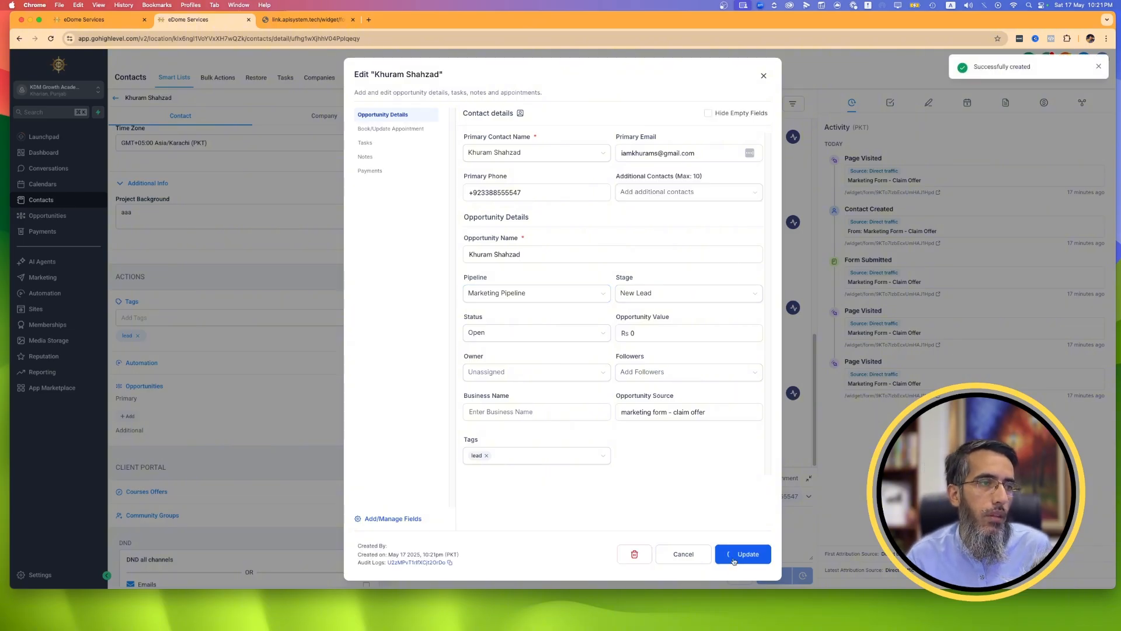
click(685, 555)
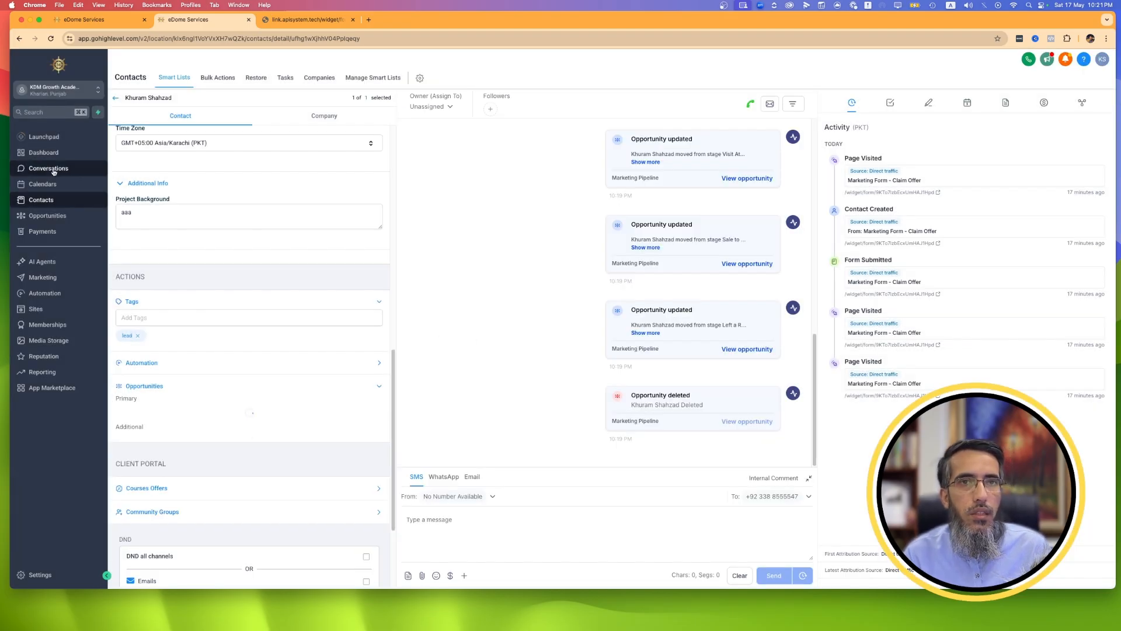
Delete Marketing Pipeline 444 together with all opportunities inside it.
click(60, 185)
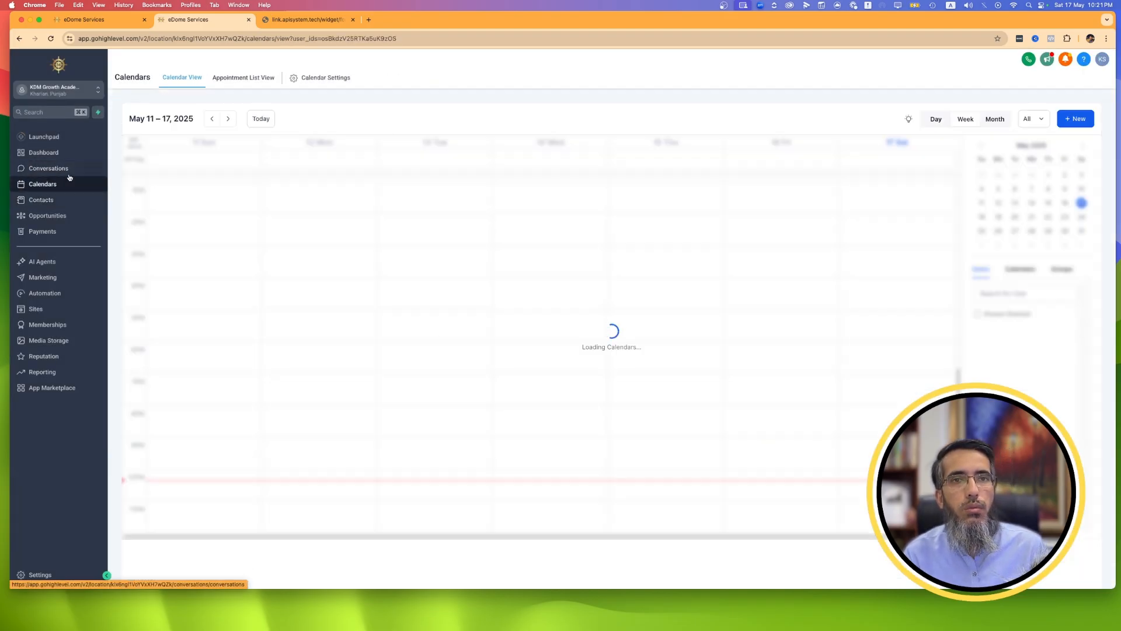
click(48, 216)
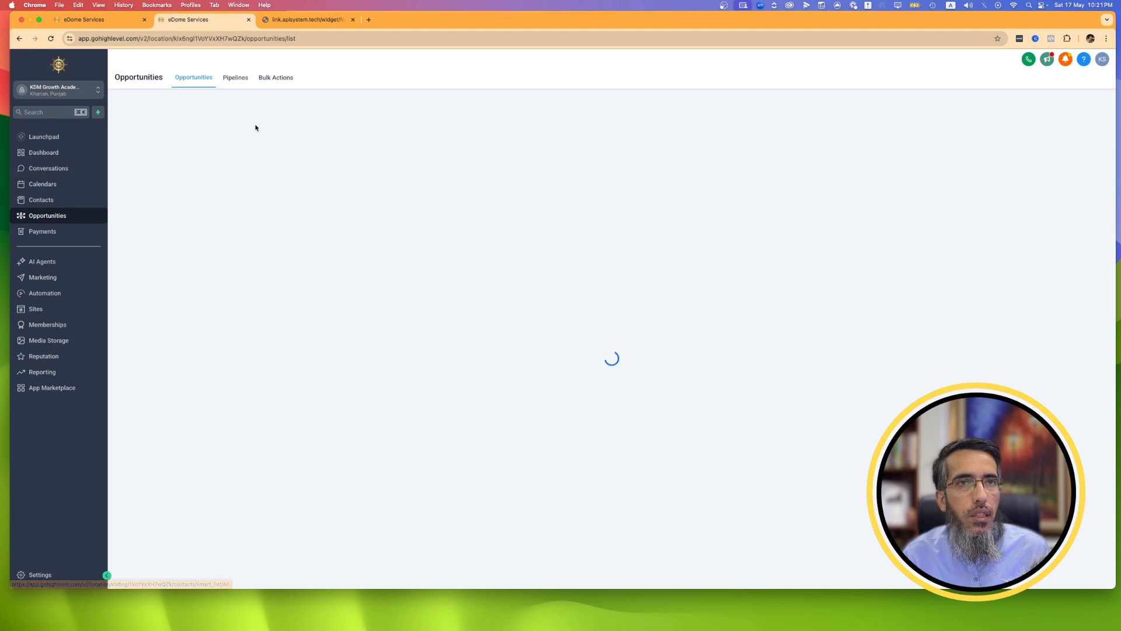
click(235, 79)
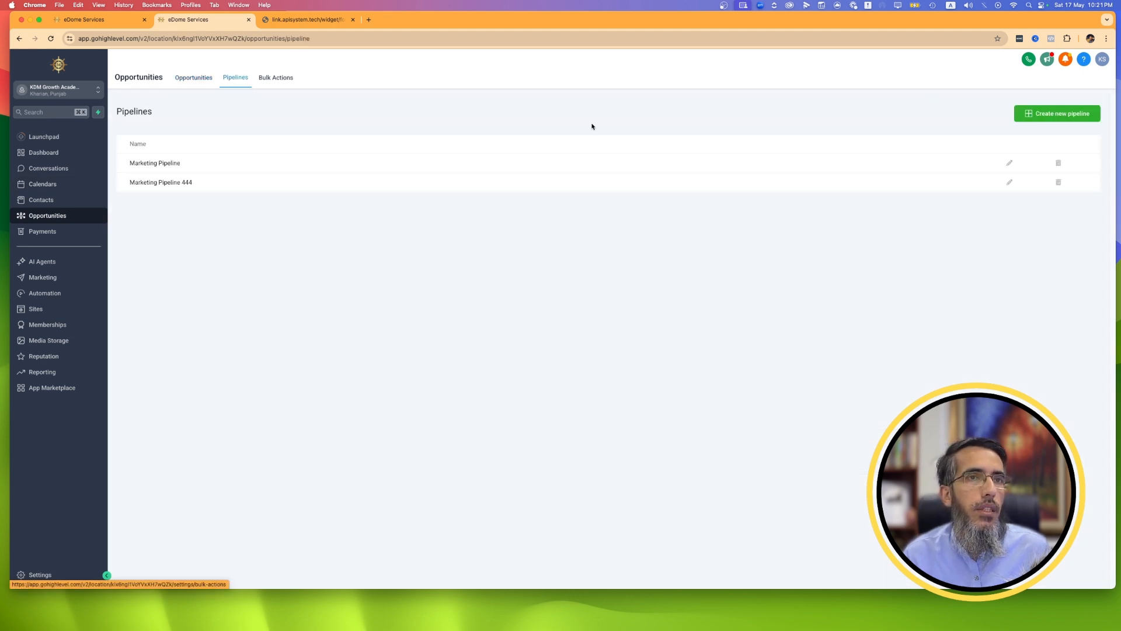
click(1059, 184)
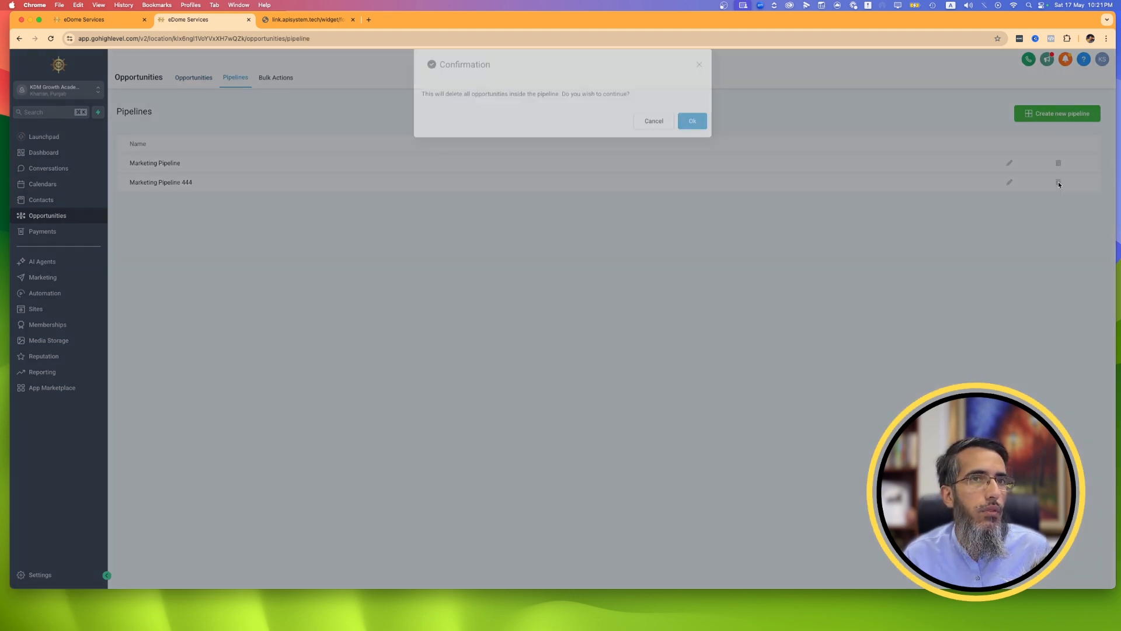
click(693, 132)
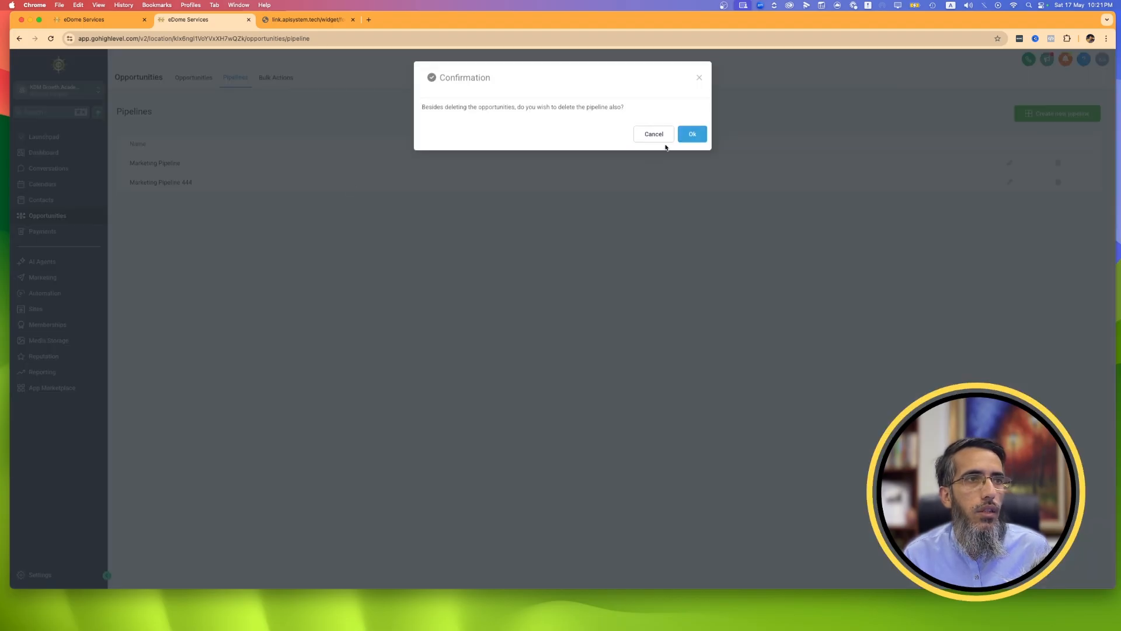
click(700, 137)
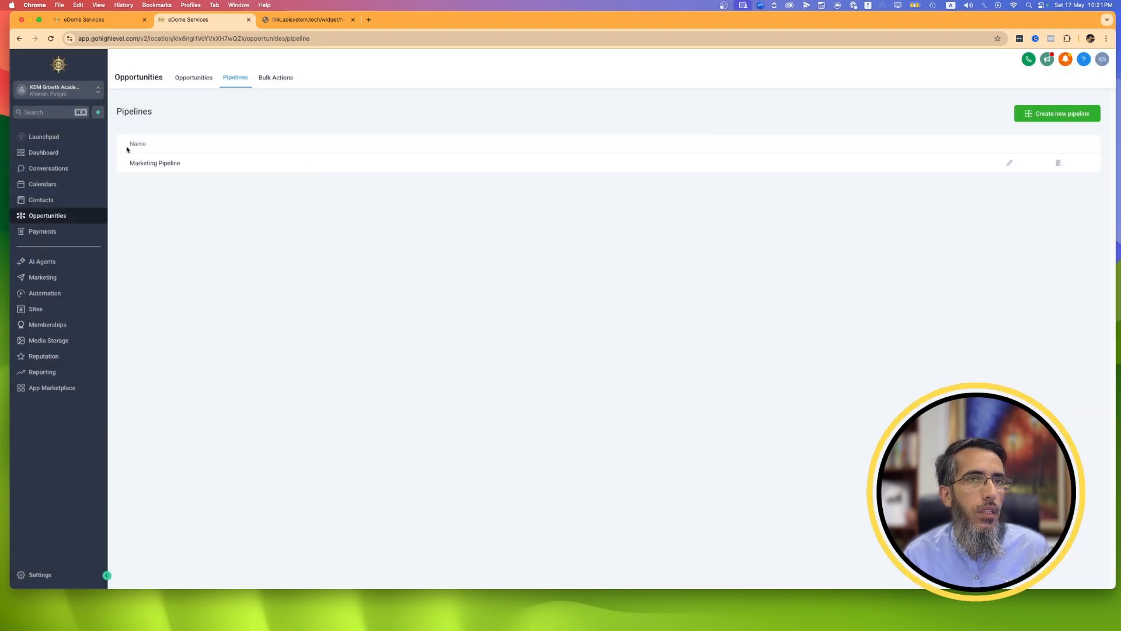
Make Marketing Pipeline visible in both the funnel chart and the pie chart, and save the pipeline.
click(1010, 163)
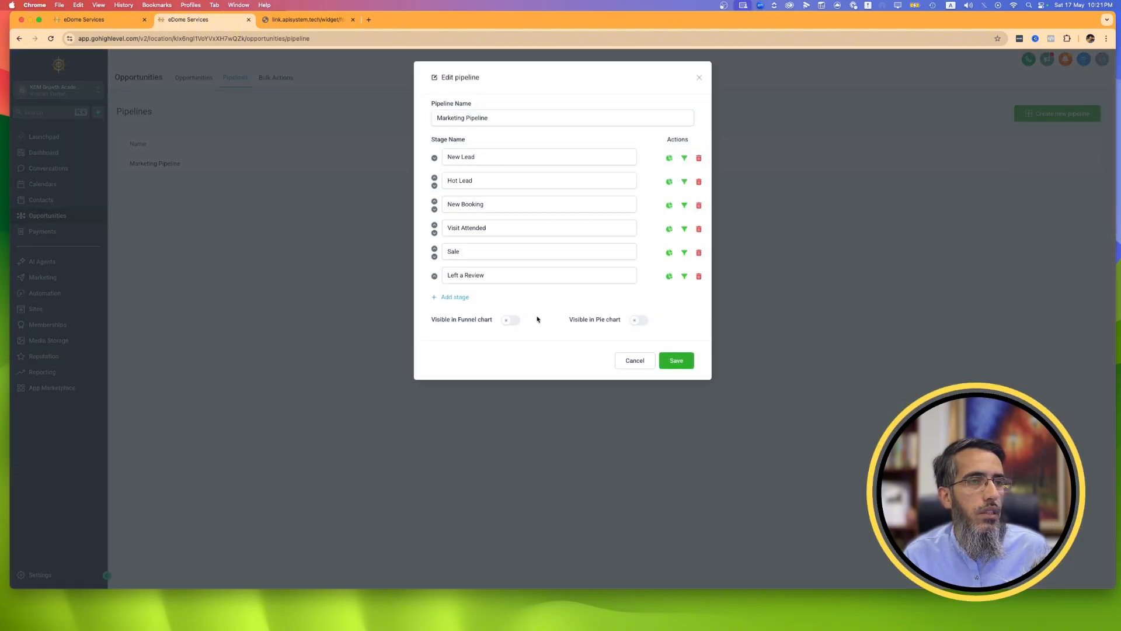
click(510, 320)
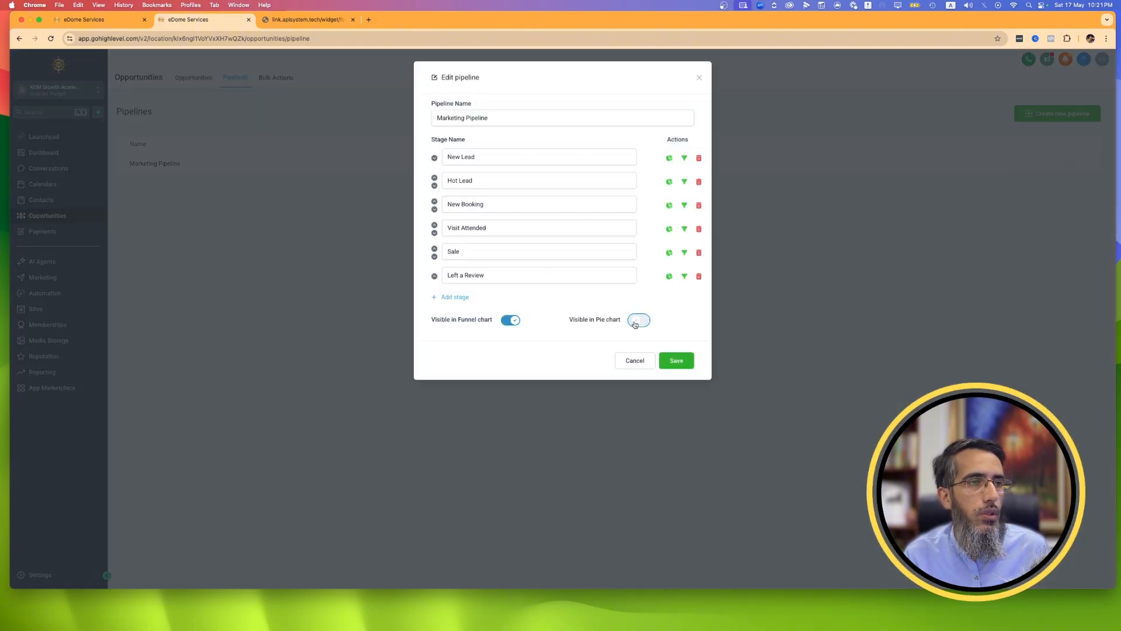
click(635, 323)
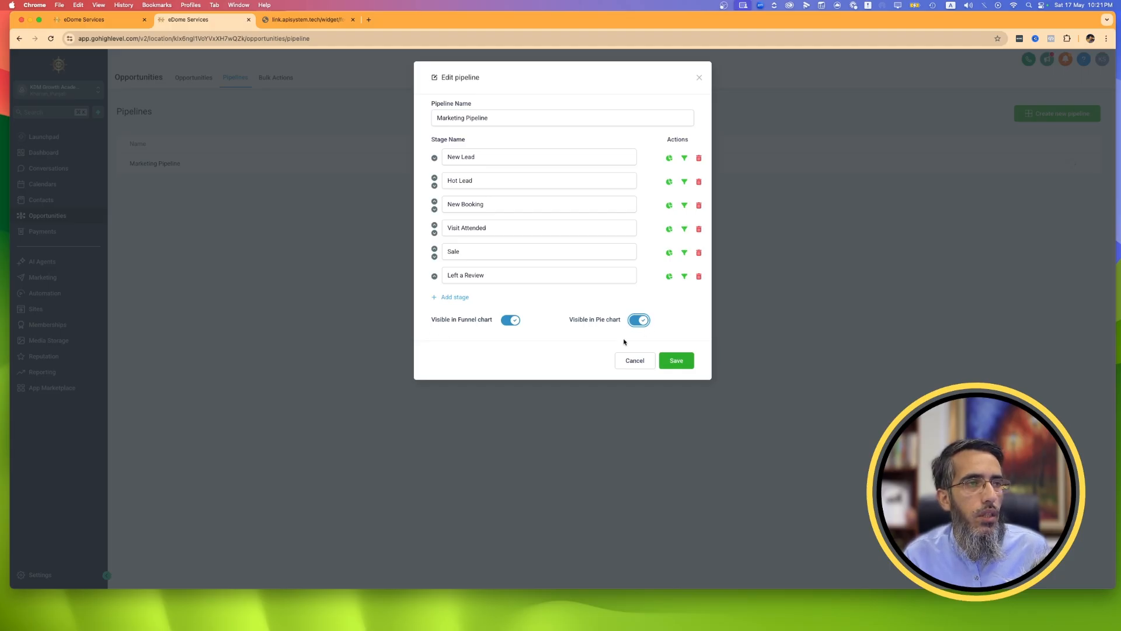
click(689, 361)
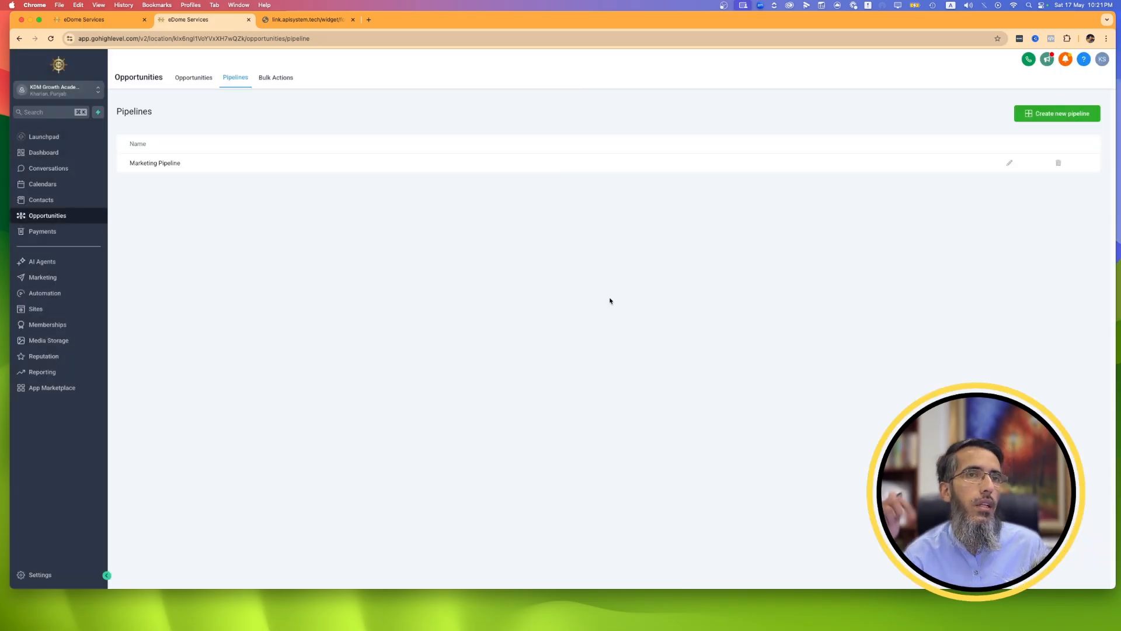
Review the dashboard's opportunity status, funnel, stage distribution, lead source and Google Analytics widgets.
click(42, 156)
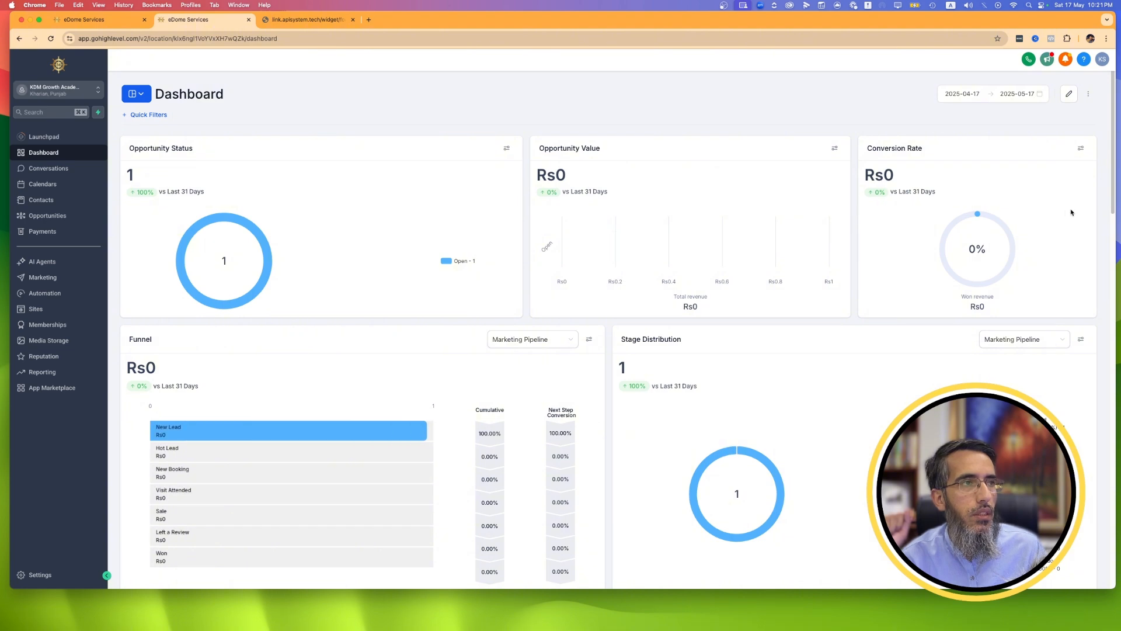
scroll(257, 419, down, 3)
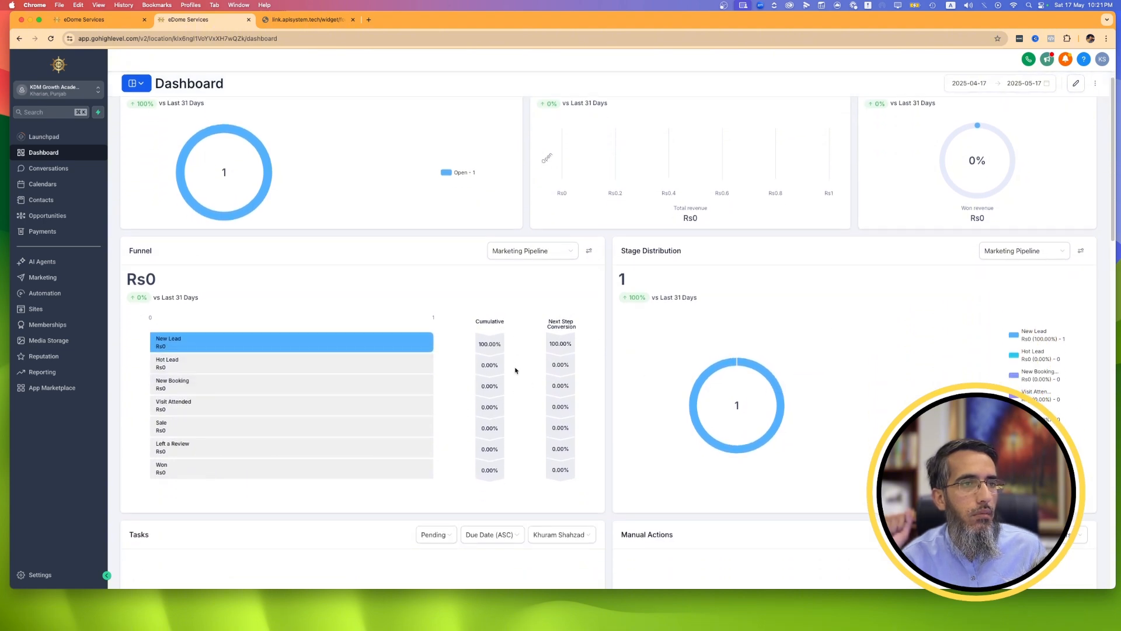
scroll(241, 258, up, 3)
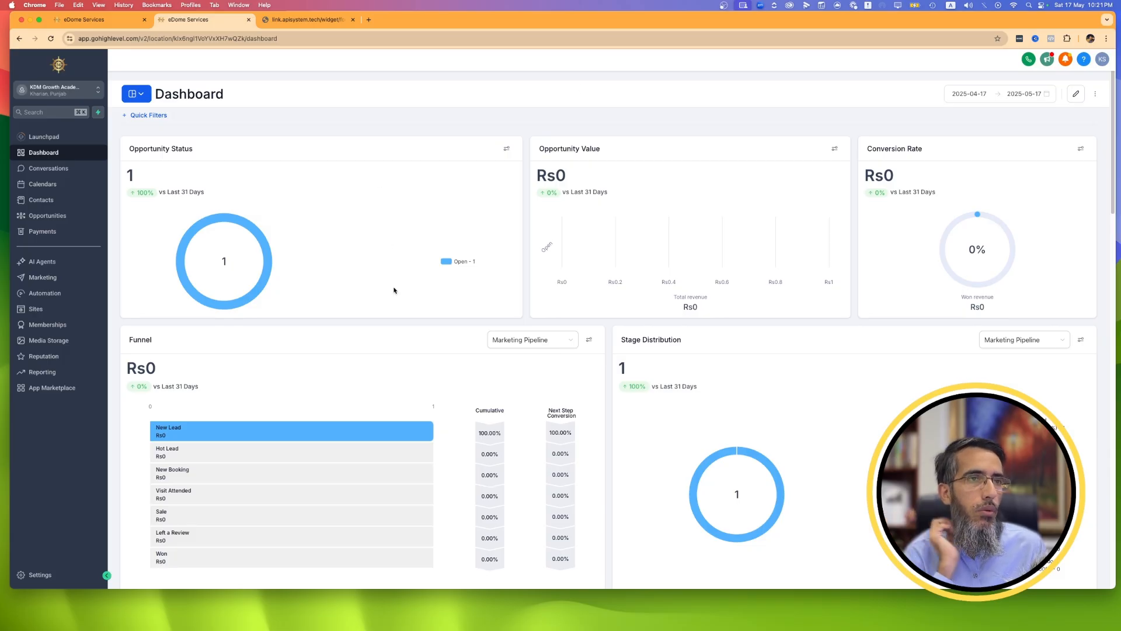
scroll(394, 290, down, 6)
scroll(477, 138, down, 8)
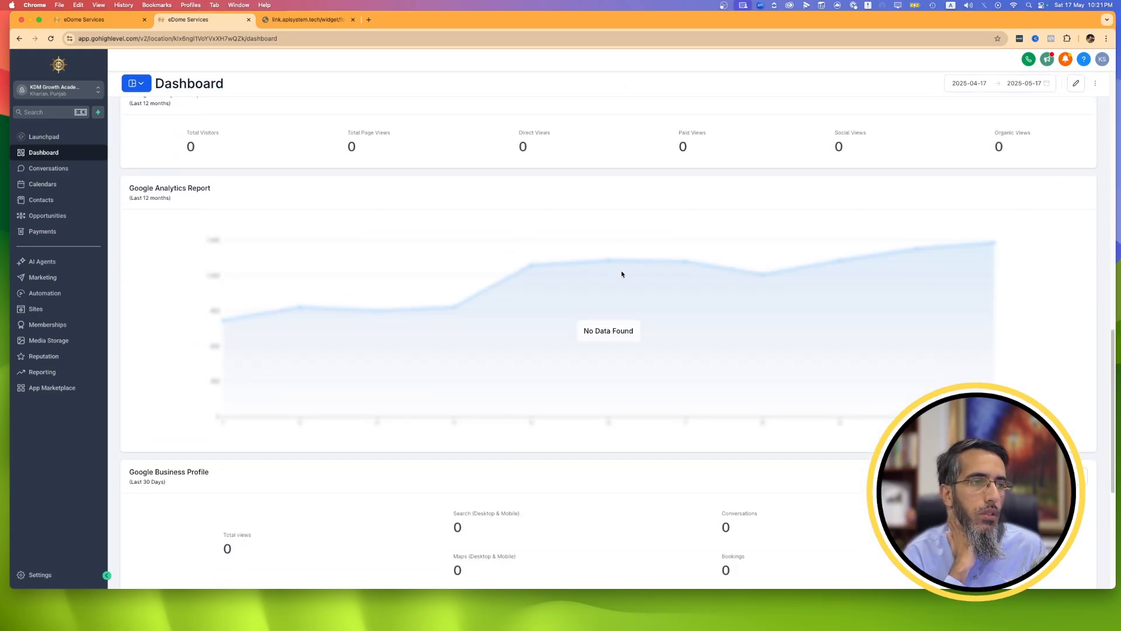
scroll(621, 271, up, 4)
scroll(277, 230, up, 1)
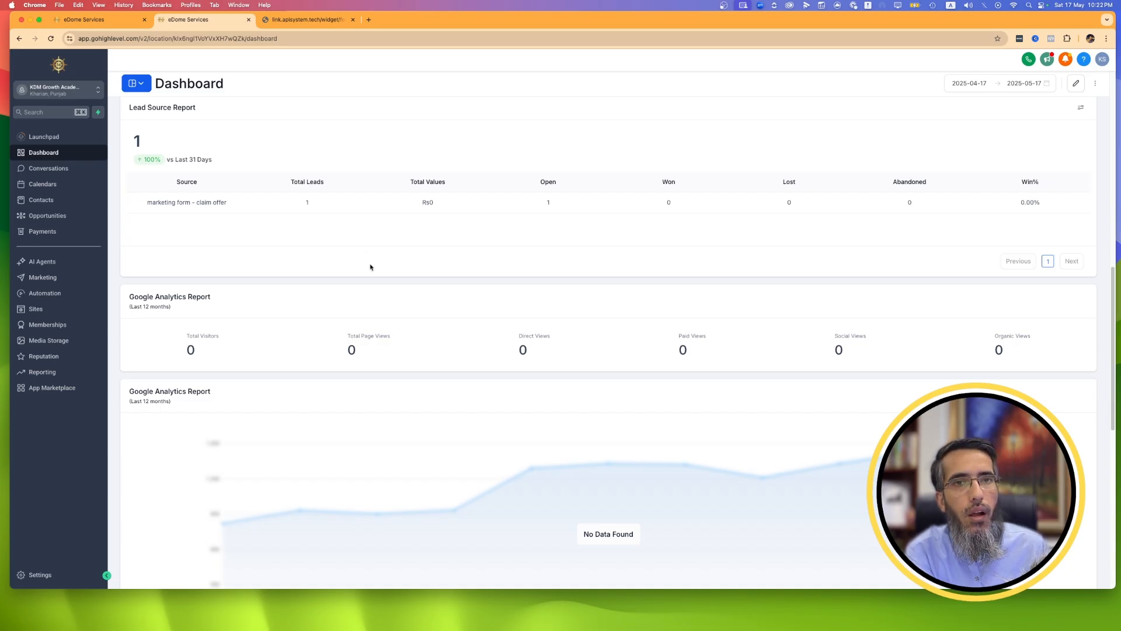
click(80, 216)
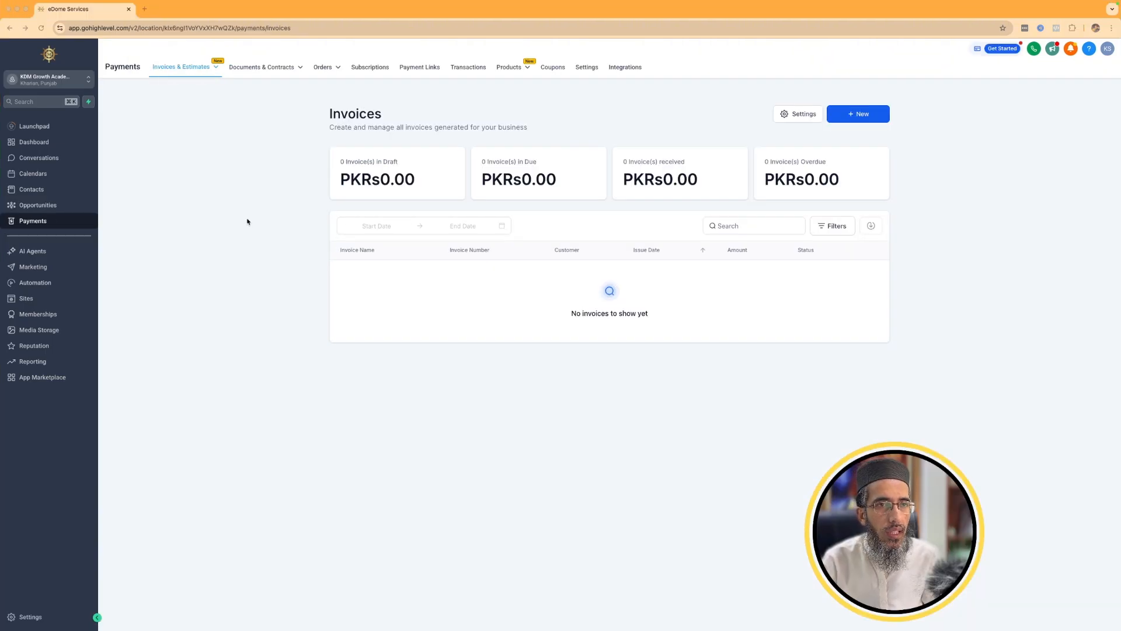
Review the Payments sections for invoices, documents and contracts, subscriptions and payment links.
click(41, 225)
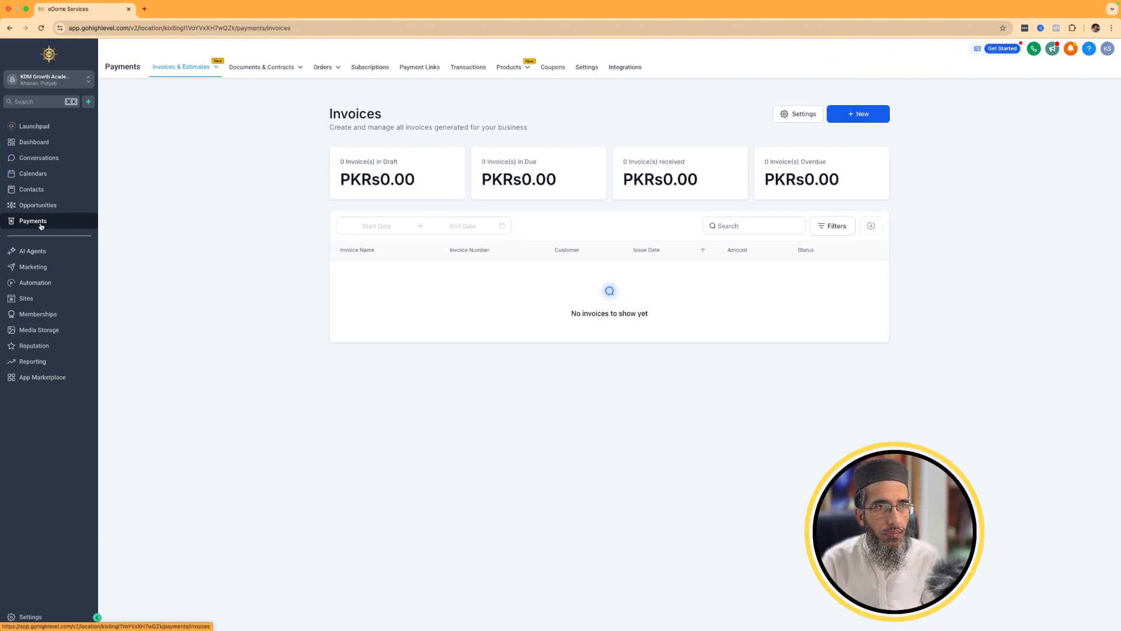
mouse_move(218, 78)
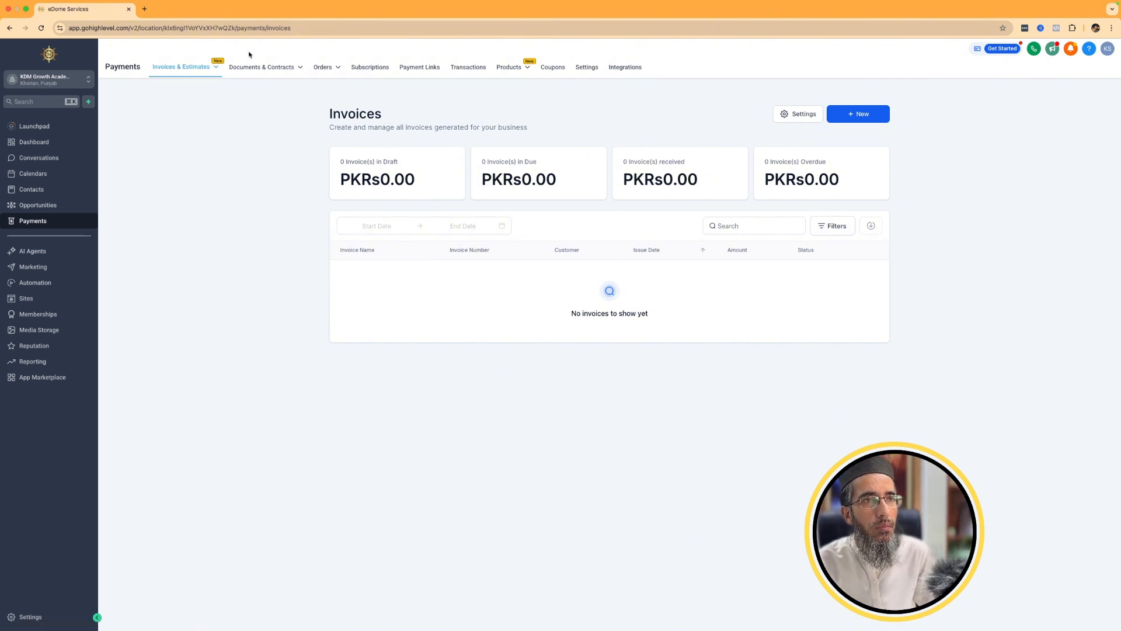
mouse_move(255, 71)
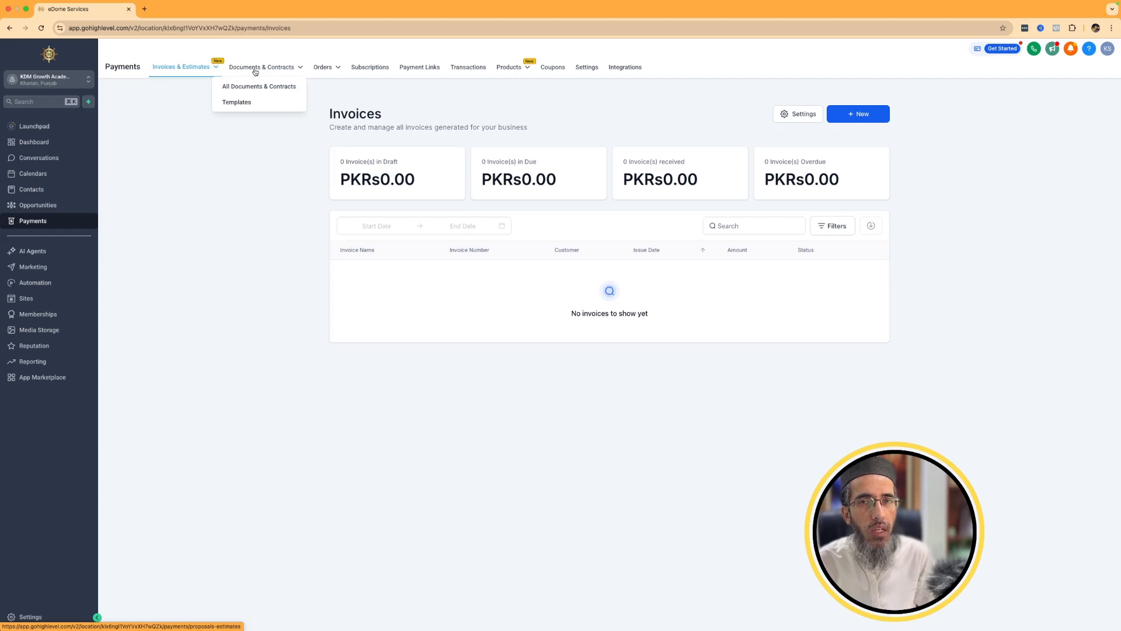
click(258, 87)
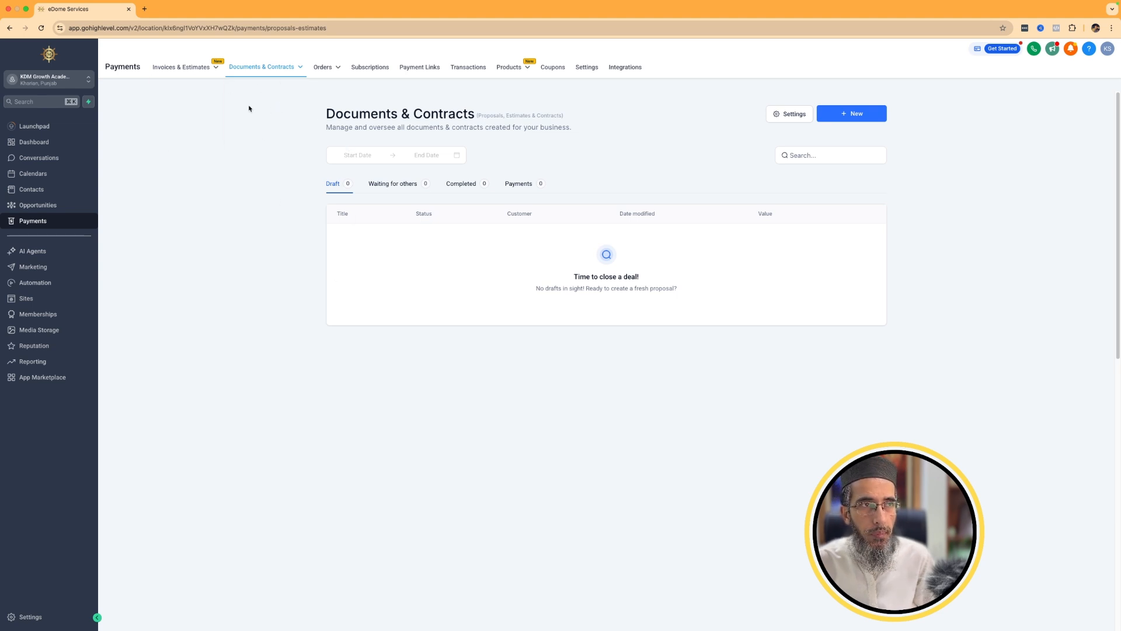
mouse_move(335, 74)
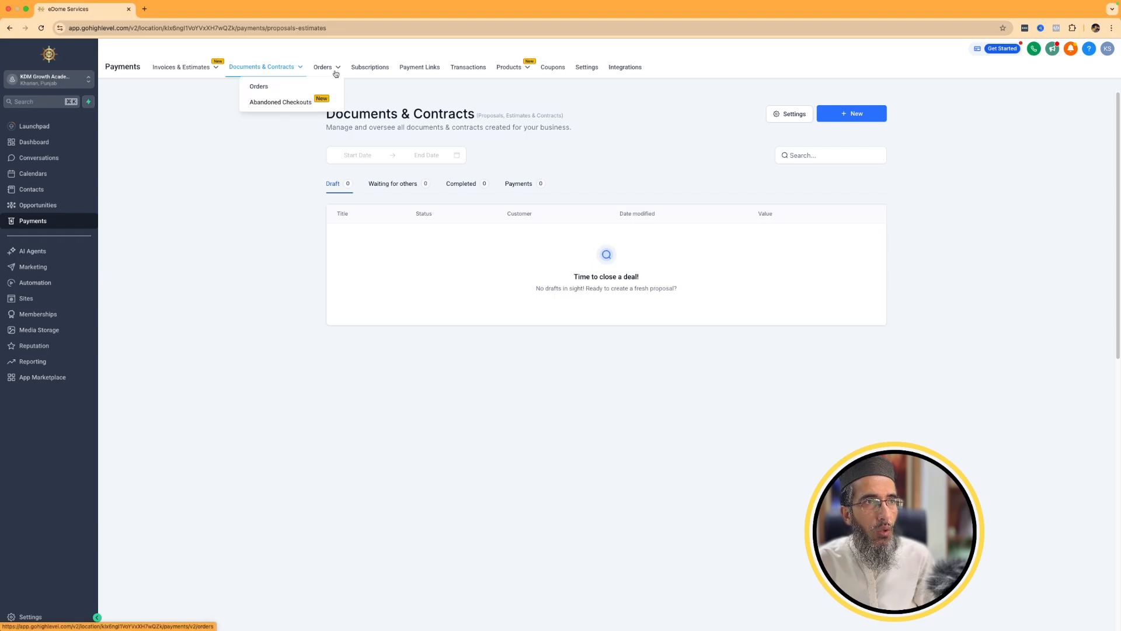
click(368, 71)
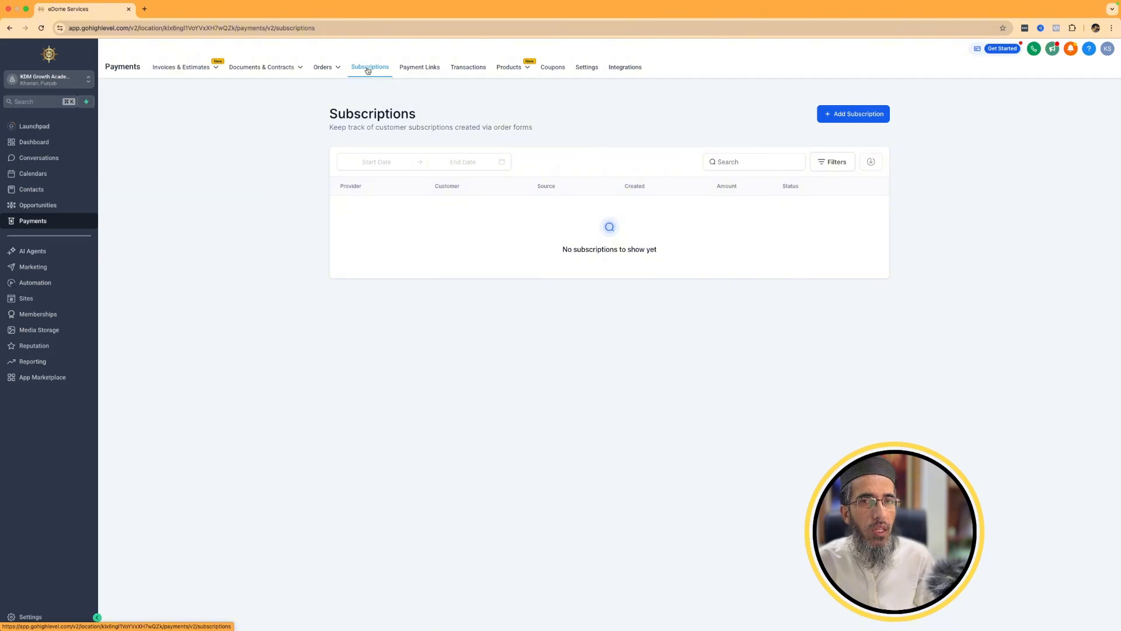
click(433, 68)
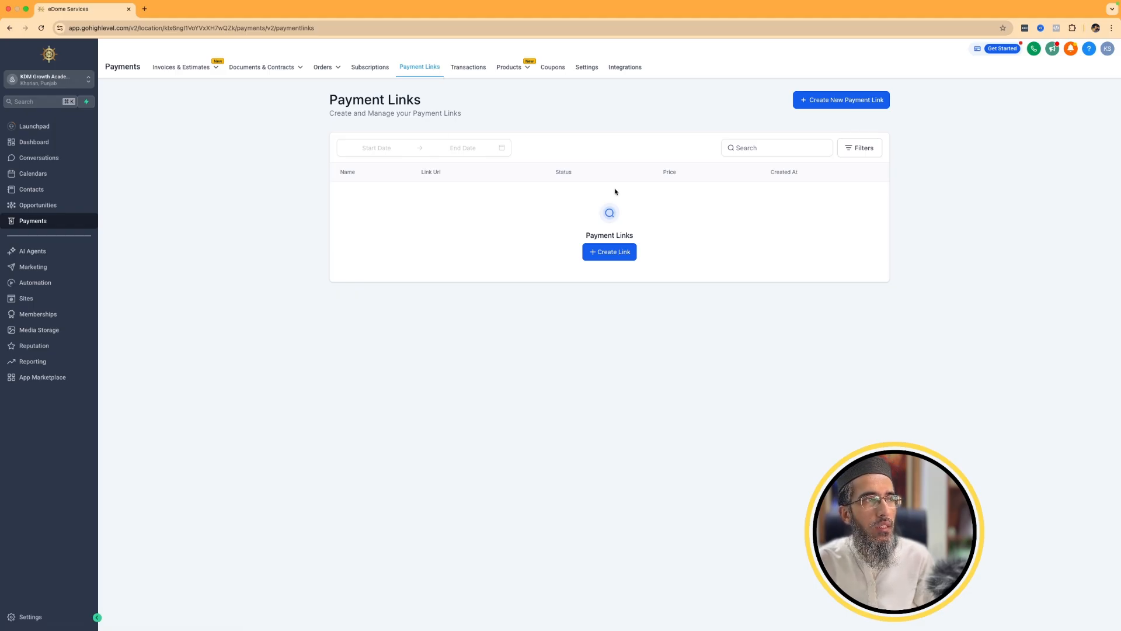
Draft a new payment link for the Wordpress product and leave it without saving.
click(825, 107)
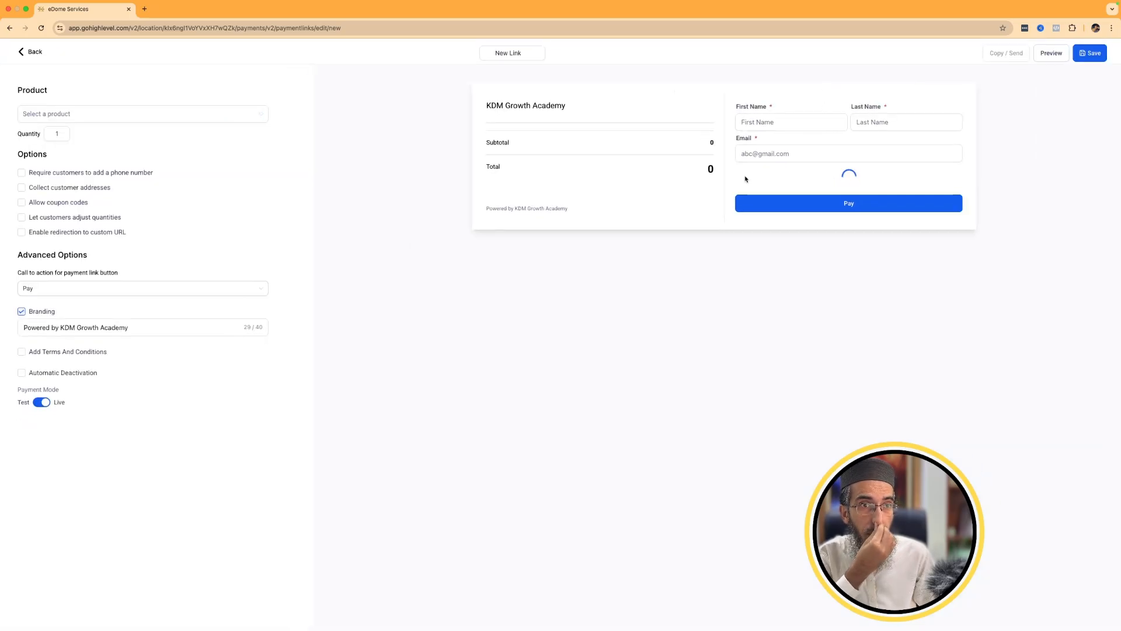
click(154, 118)
click(76, 149)
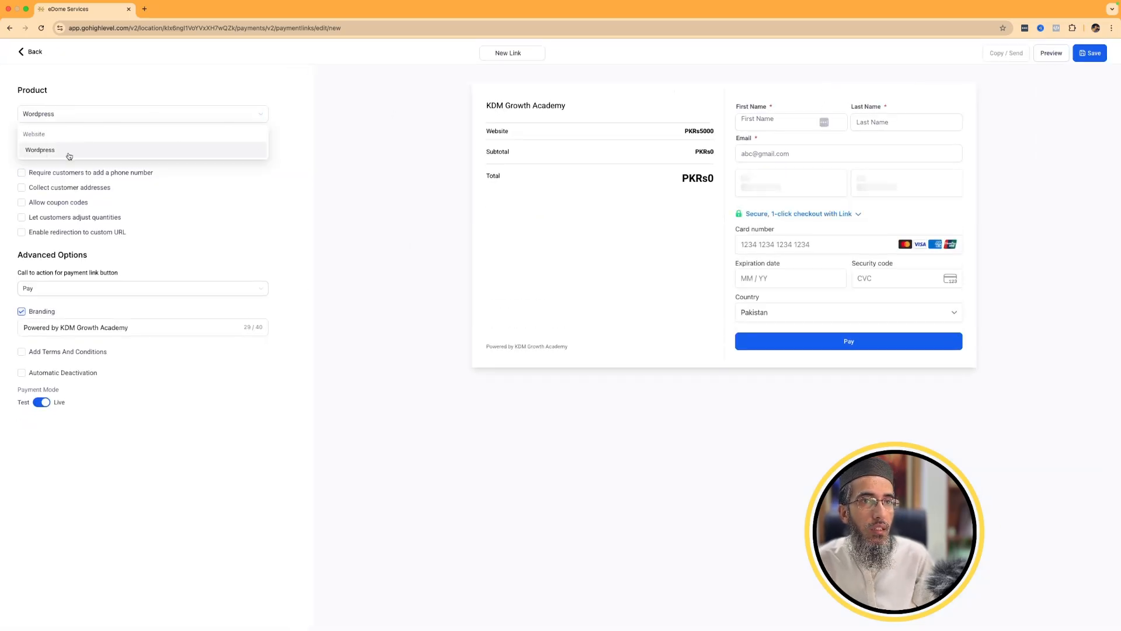
click(24, 53)
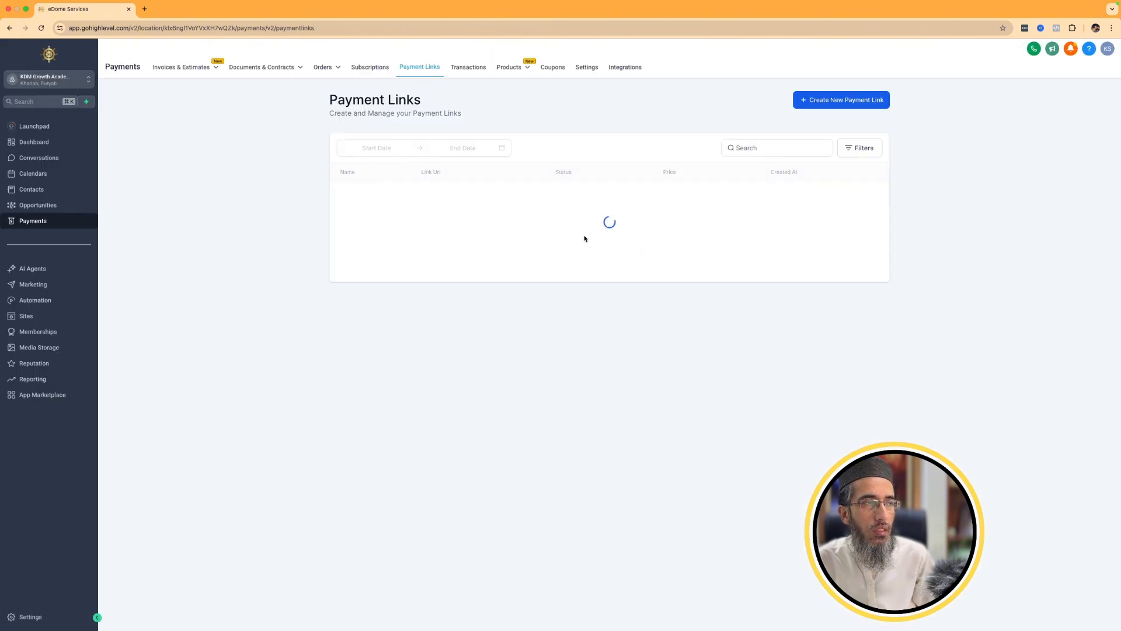
Examine the products list, the Stripe prices available for import, and the coupons page.
mouse_move(517, 69)
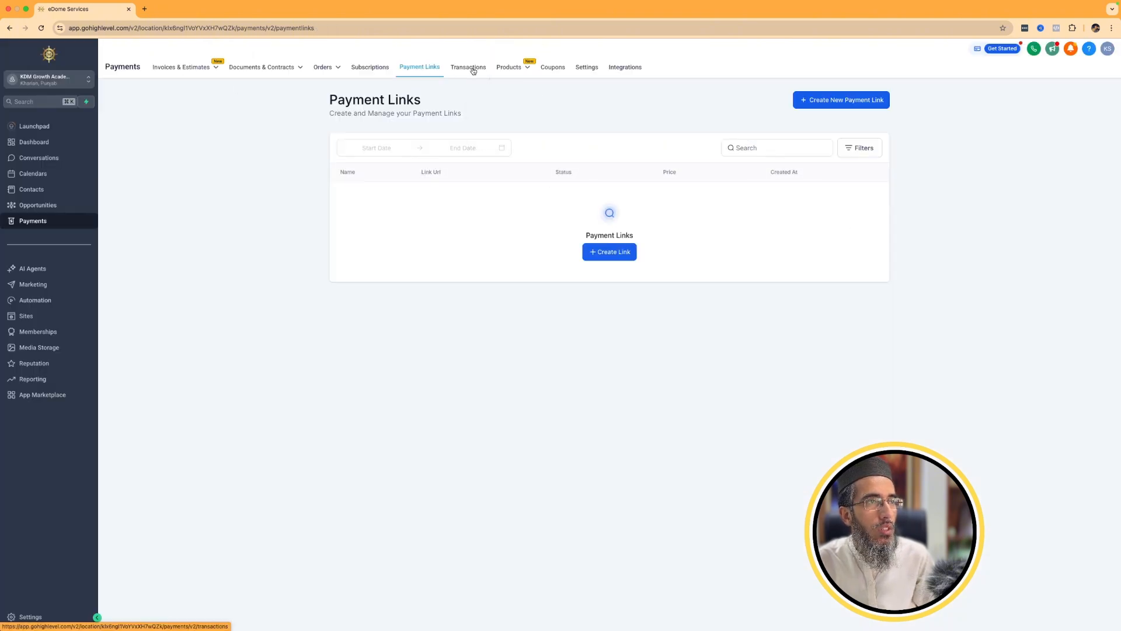
click(515, 71)
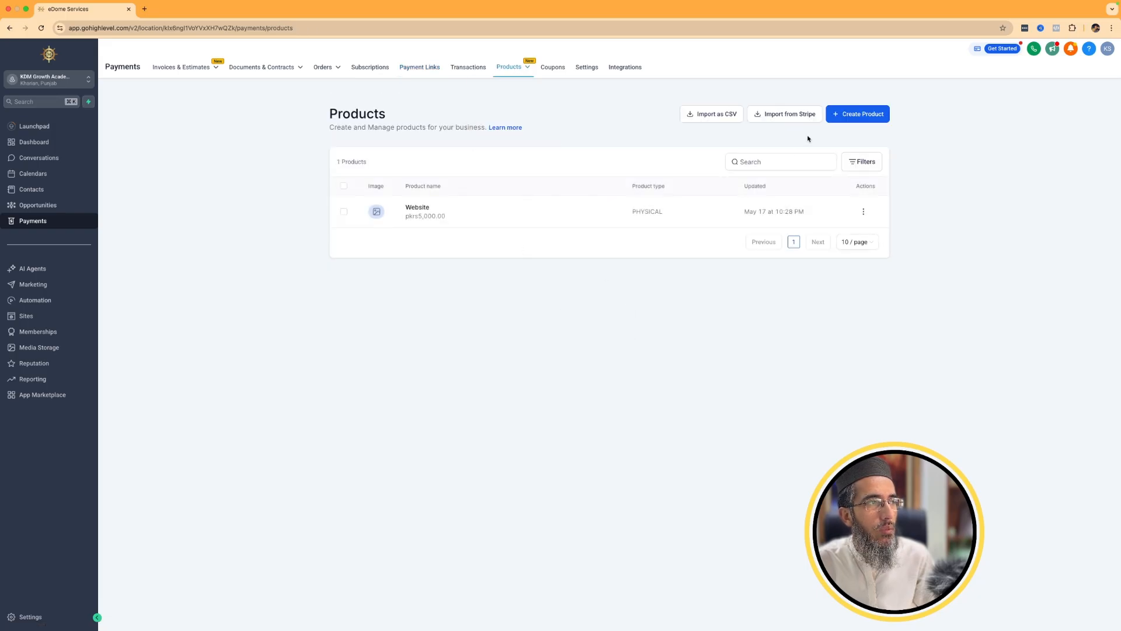
click(773, 117)
click(375, 181)
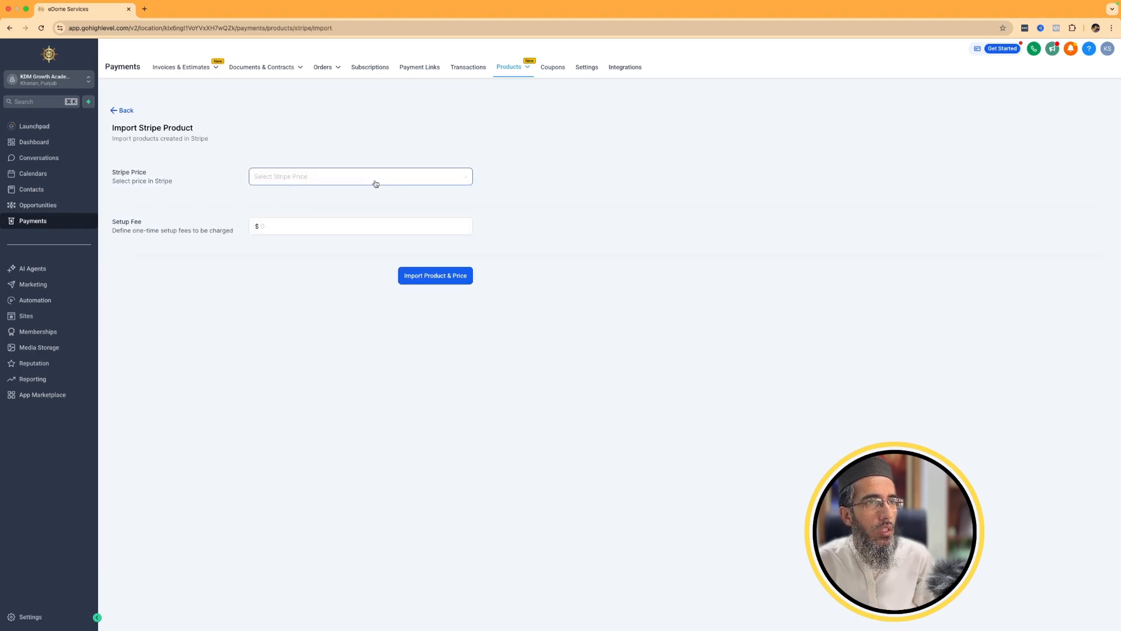
click(670, 187)
click(553, 69)
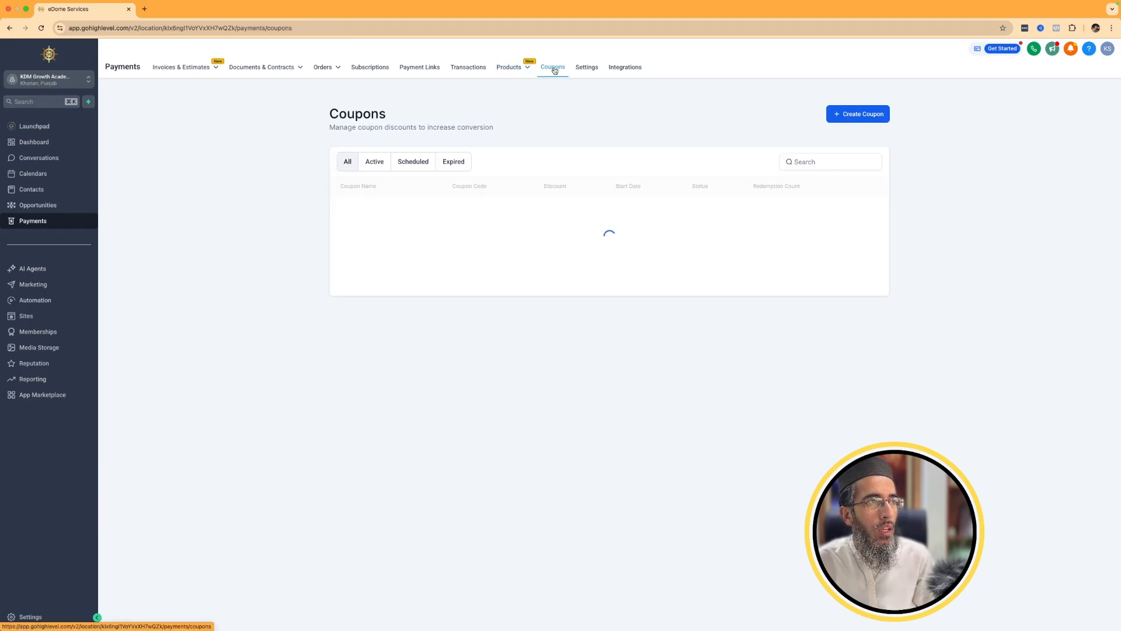
Review the payment settings for receipts, notifications, shipping and delivery, shipping origin and subscriptions.
click(589, 69)
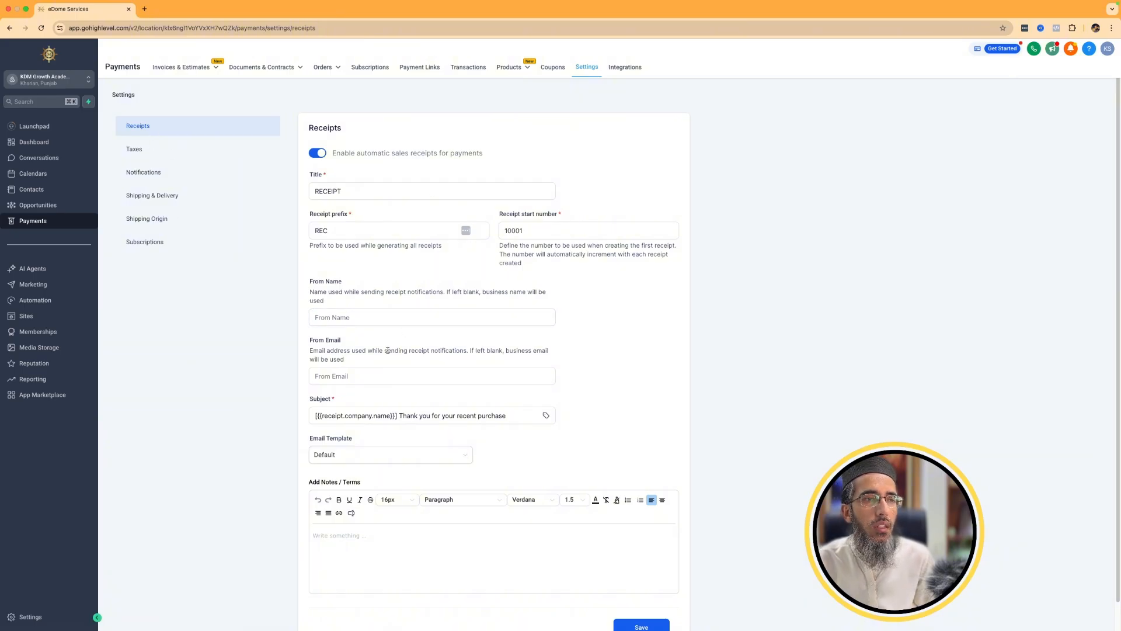
scroll(403, 409, down, 1)
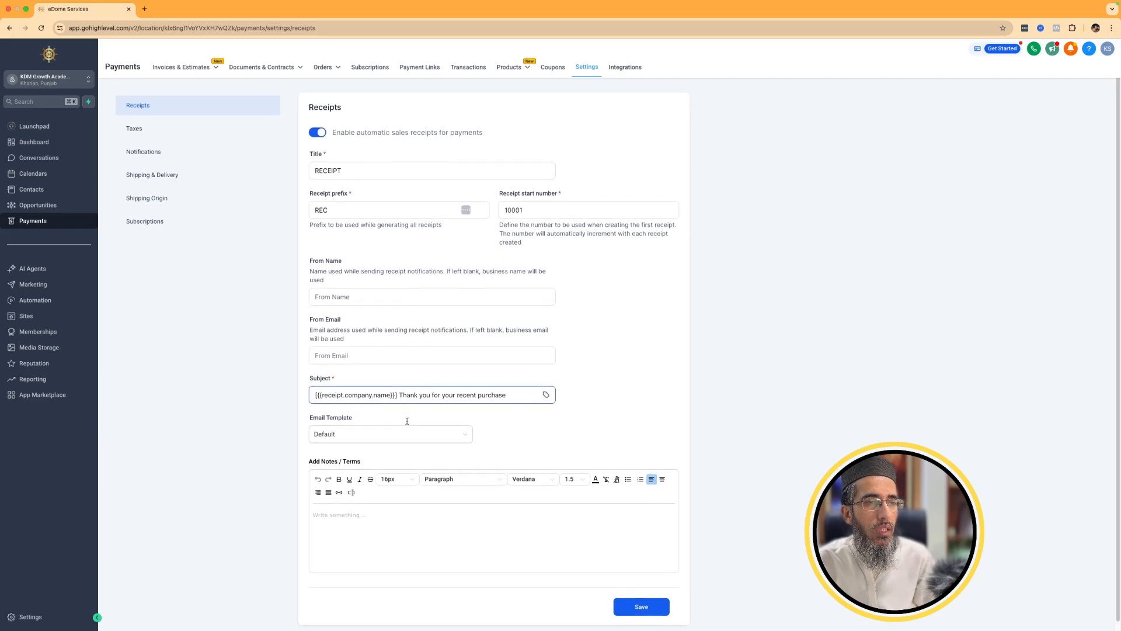
click(163, 153)
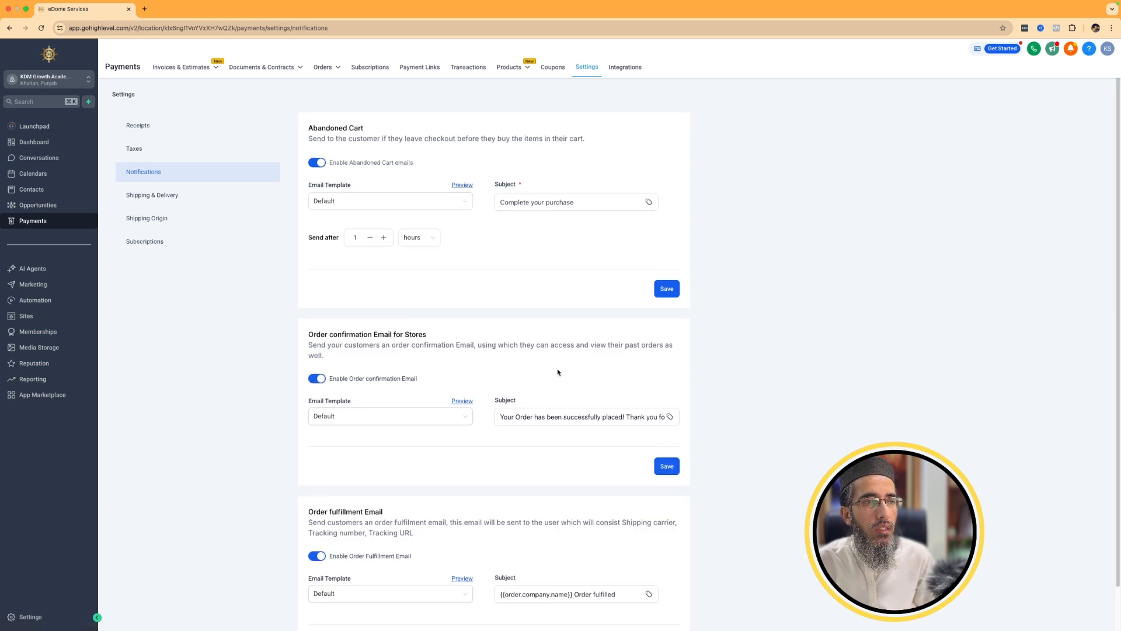
scroll(512, 487, down, 1)
click(170, 154)
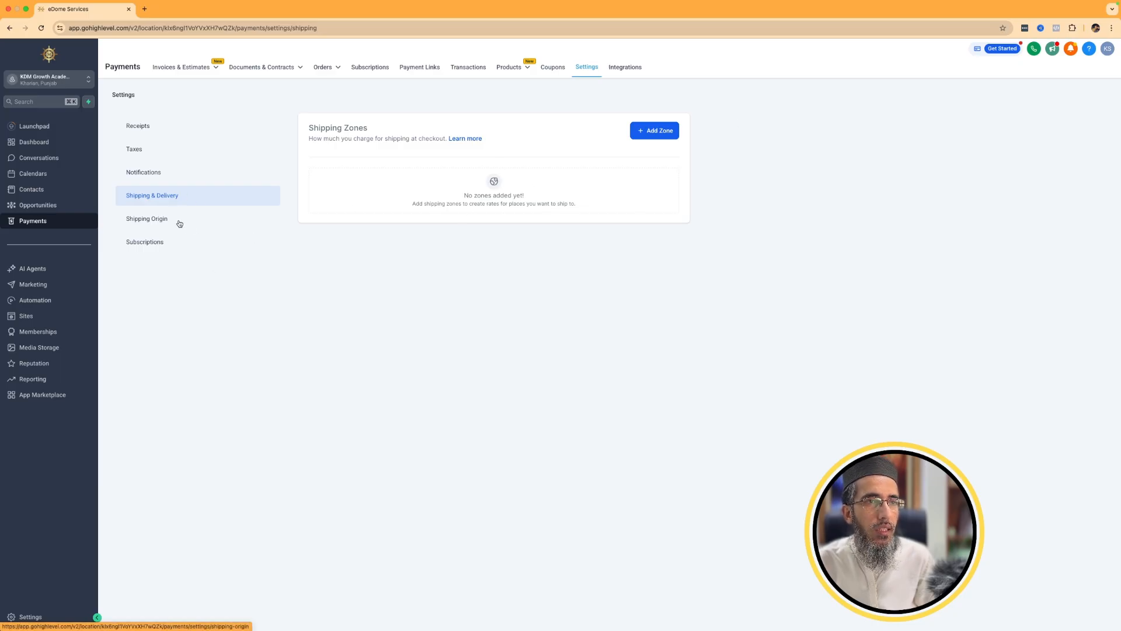
click(161, 224)
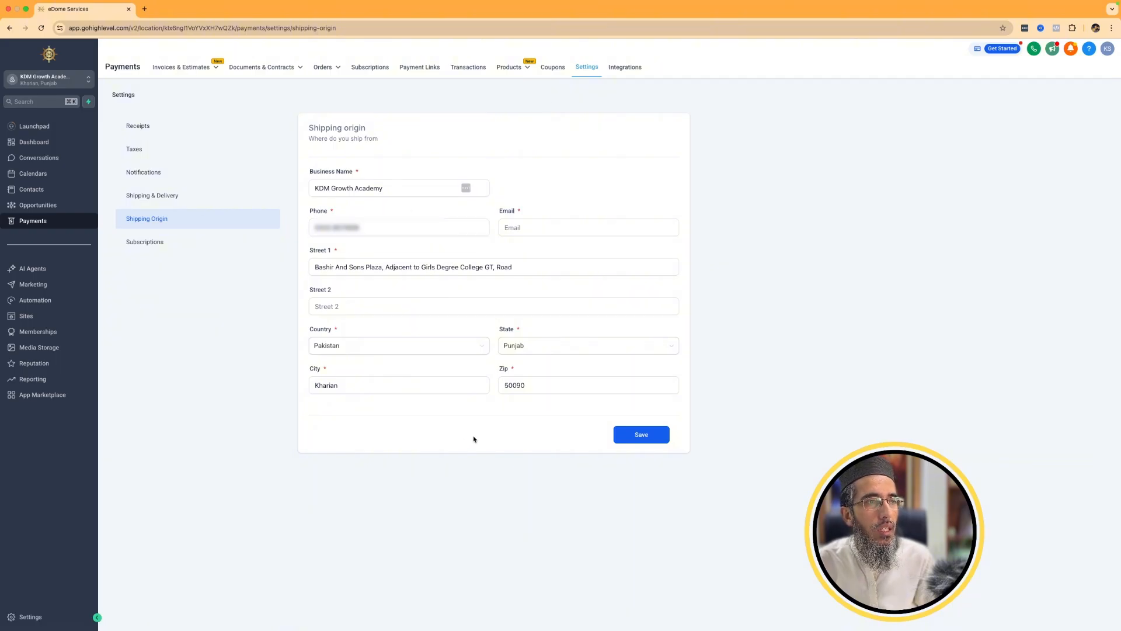
click(169, 243)
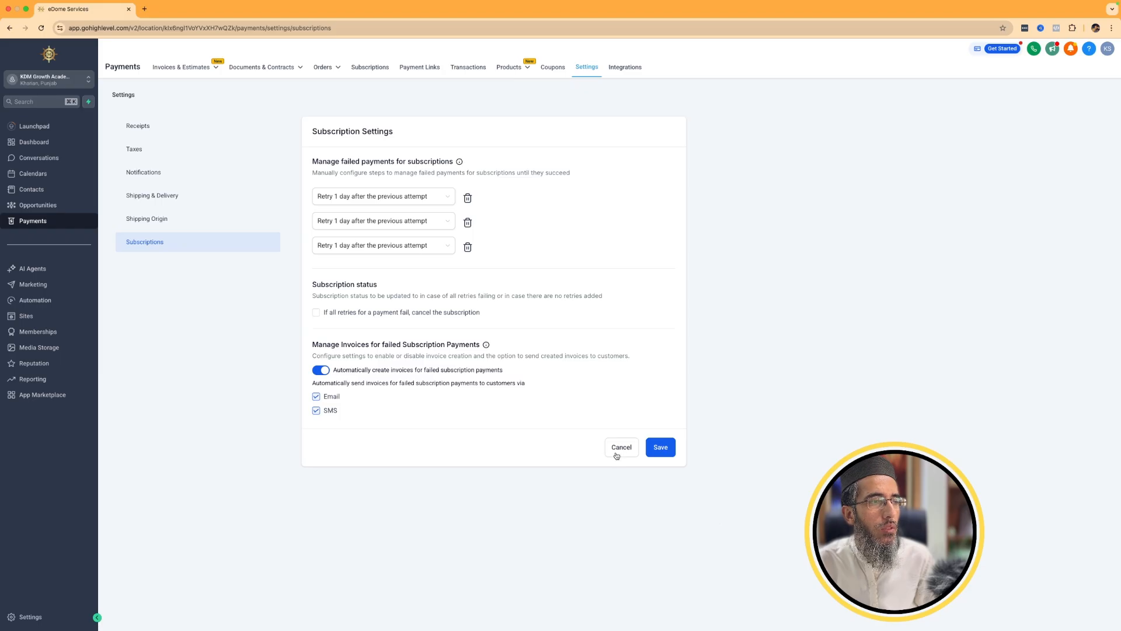
Examine the payment integrations and browse the full list of additional payment providers.
click(624, 68)
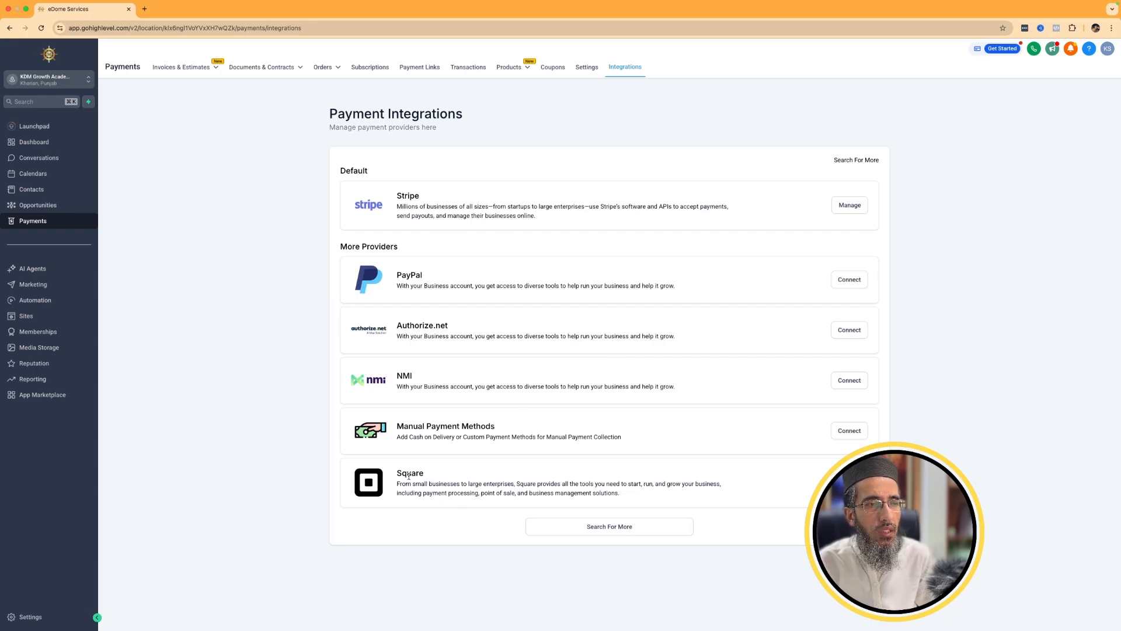
drag(402, 473, 423, 471)
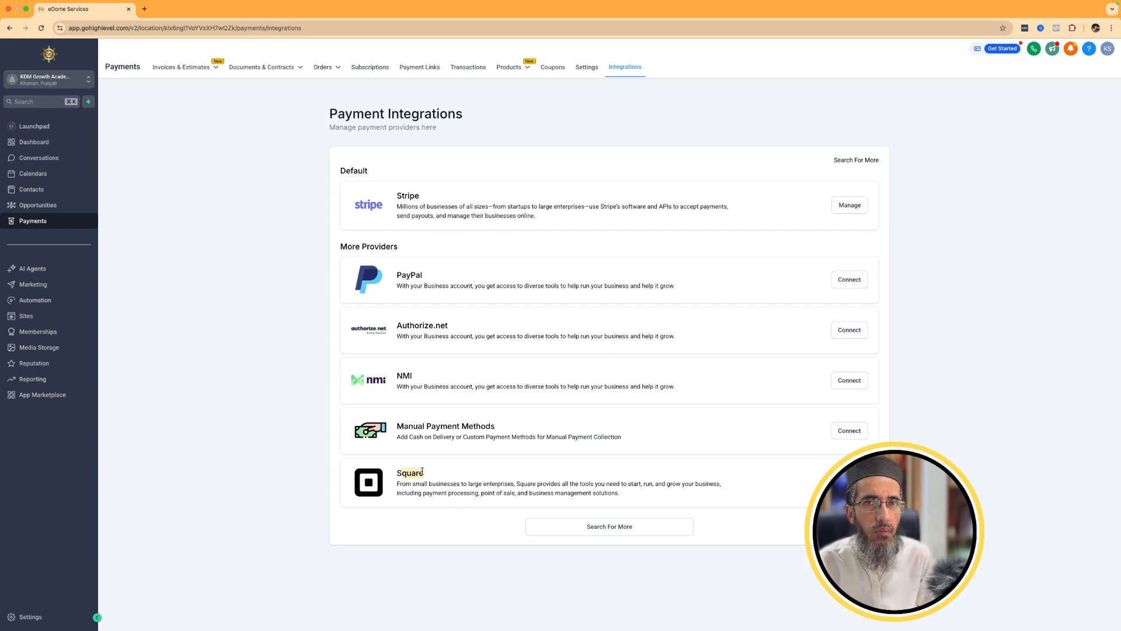
click(607, 530)
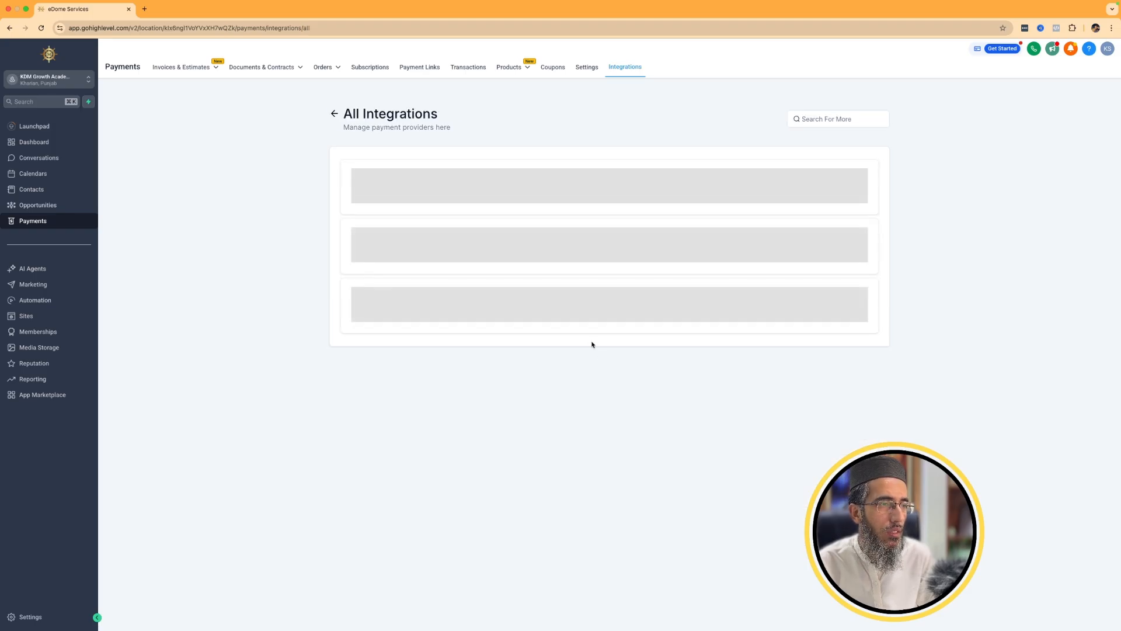
scroll(592, 335, down, 7)
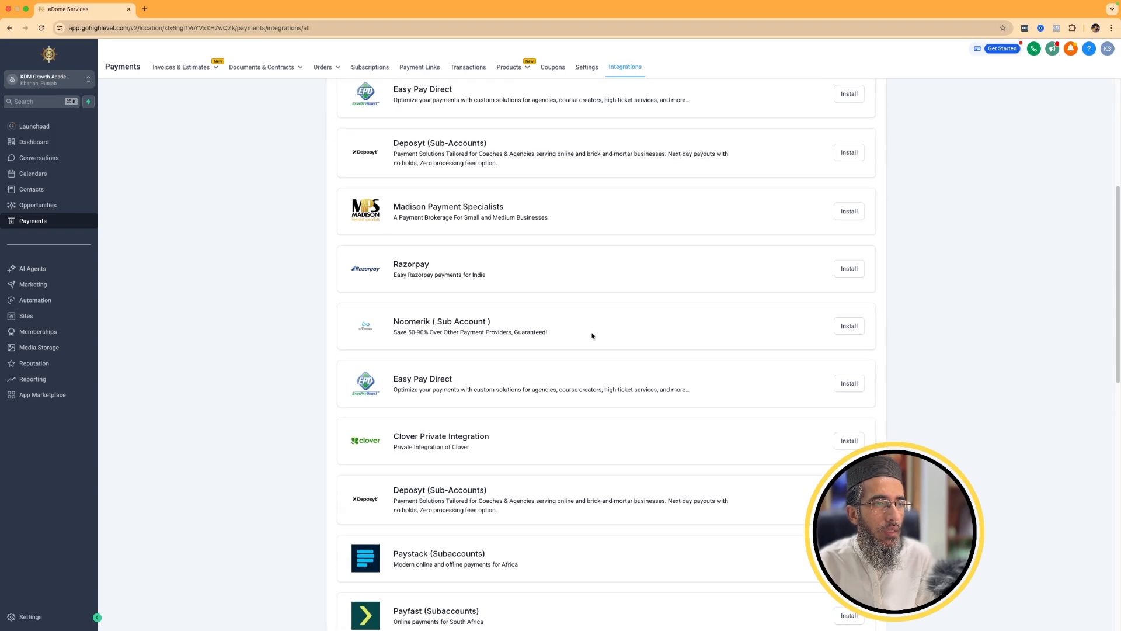
scroll(591, 336, down, 18)
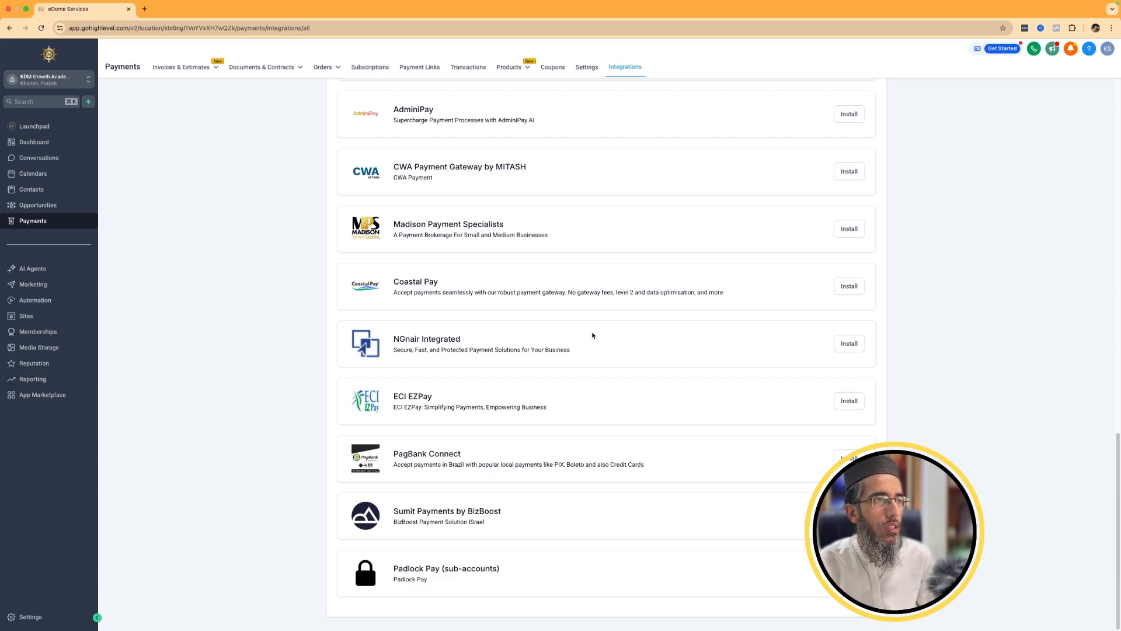
Examine the AI Agents area: the getting-started guides and the Voice AI and Conversation AI pages.
scroll(593, 335, up, 15)
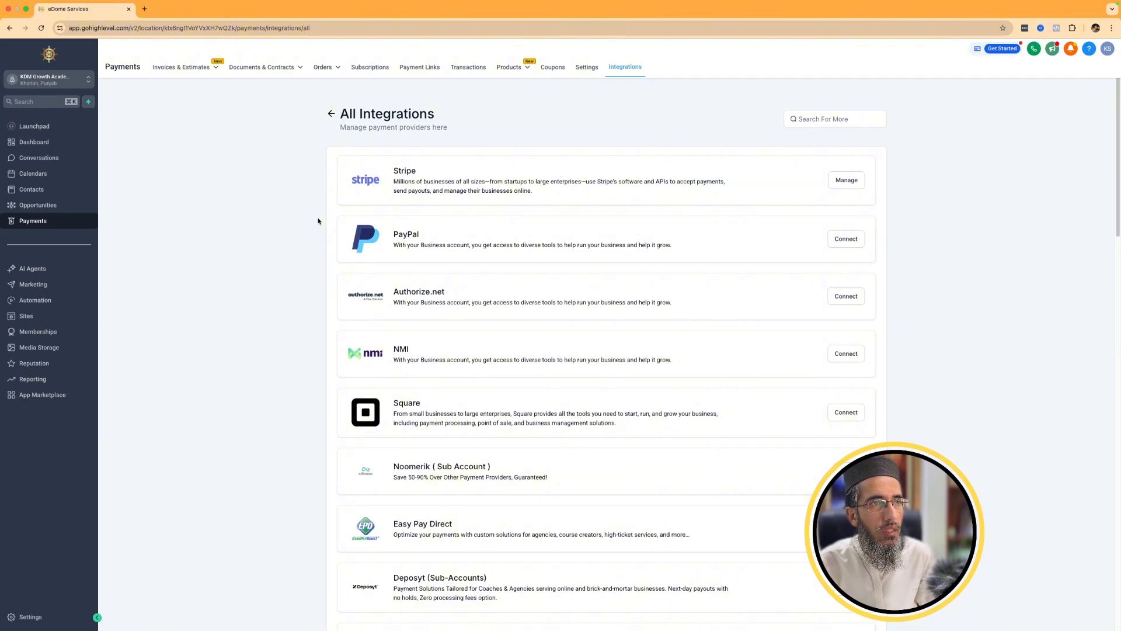
click(331, 113)
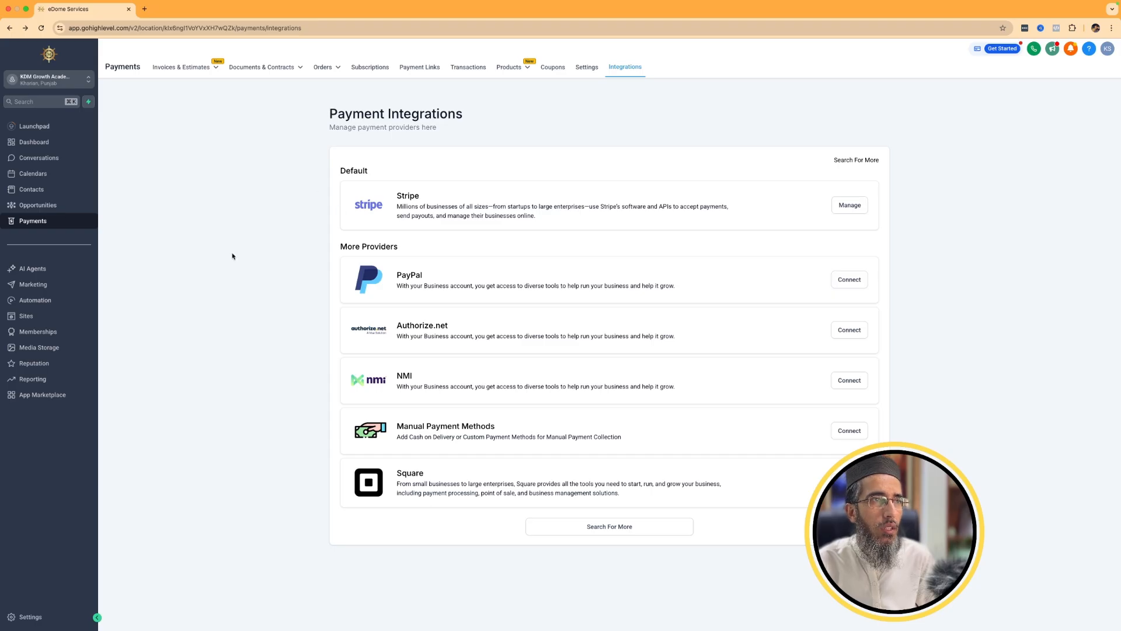
click(28, 272)
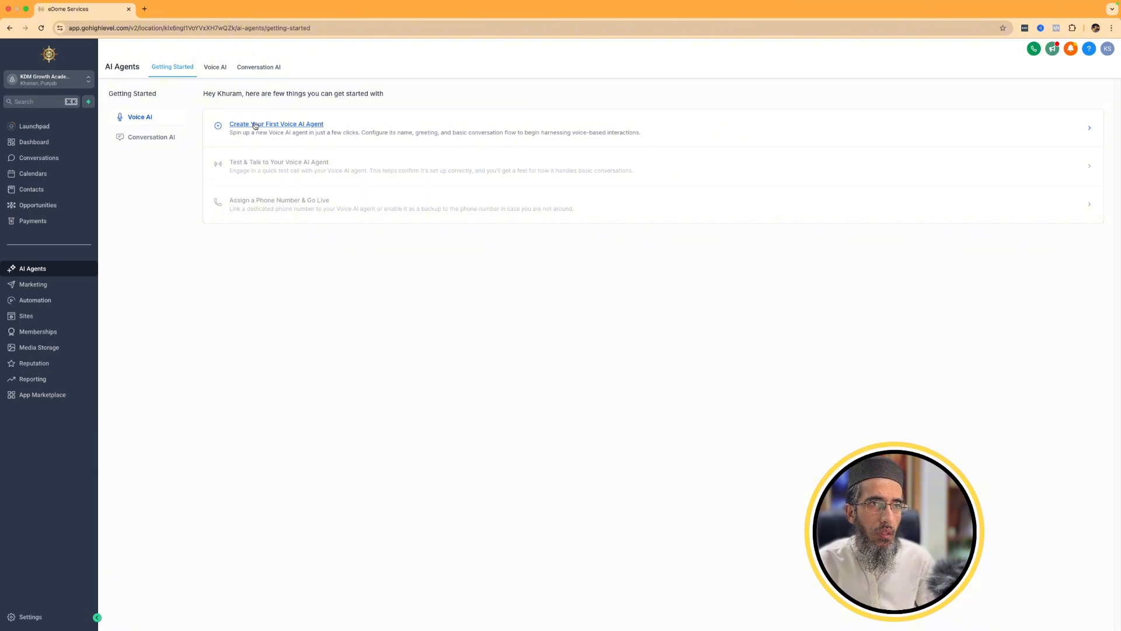
click(130, 138)
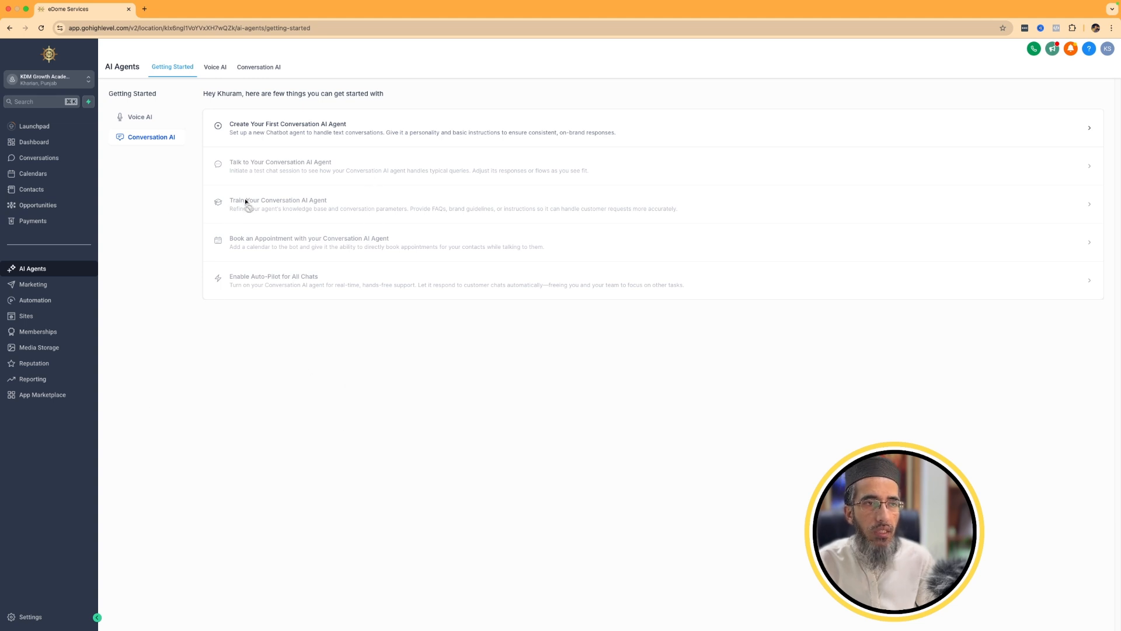
click(215, 68)
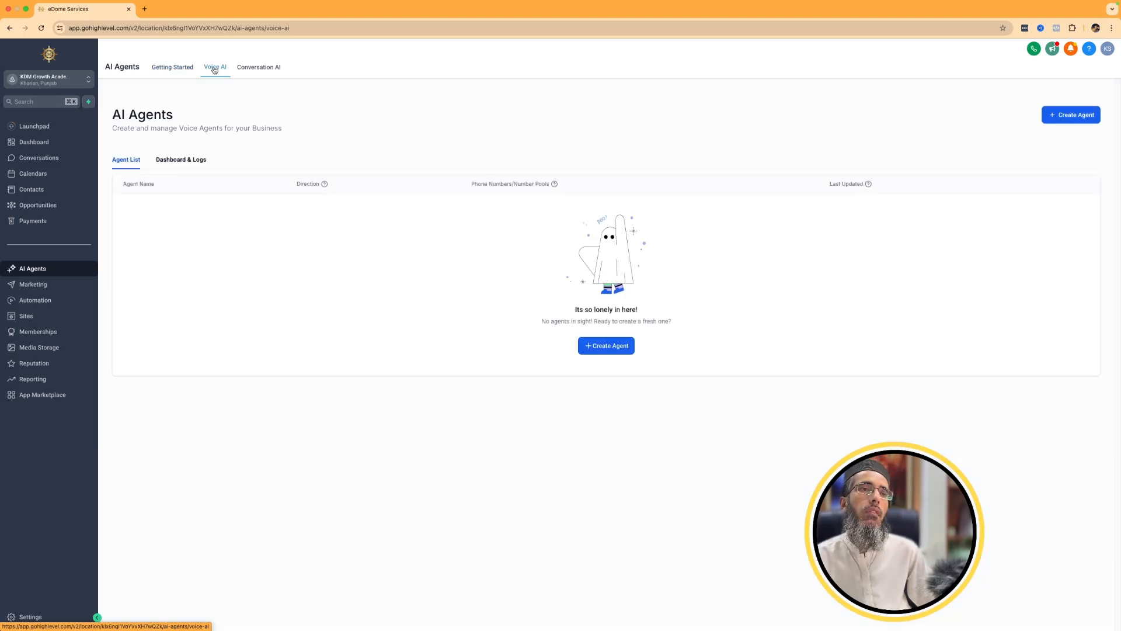
click(251, 74)
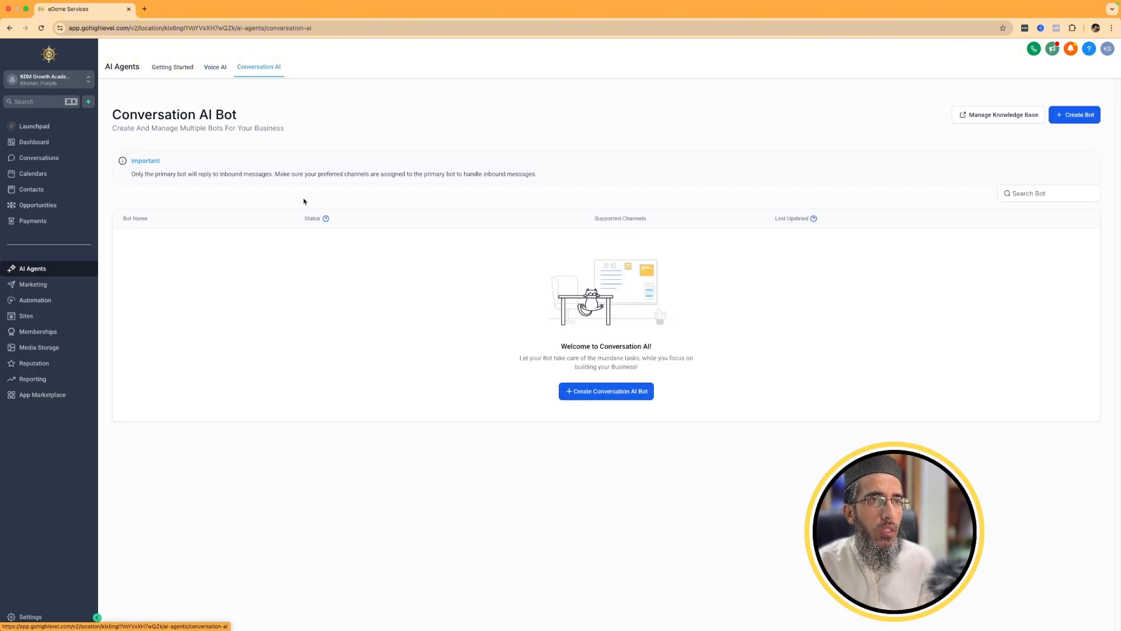
click(212, 72)
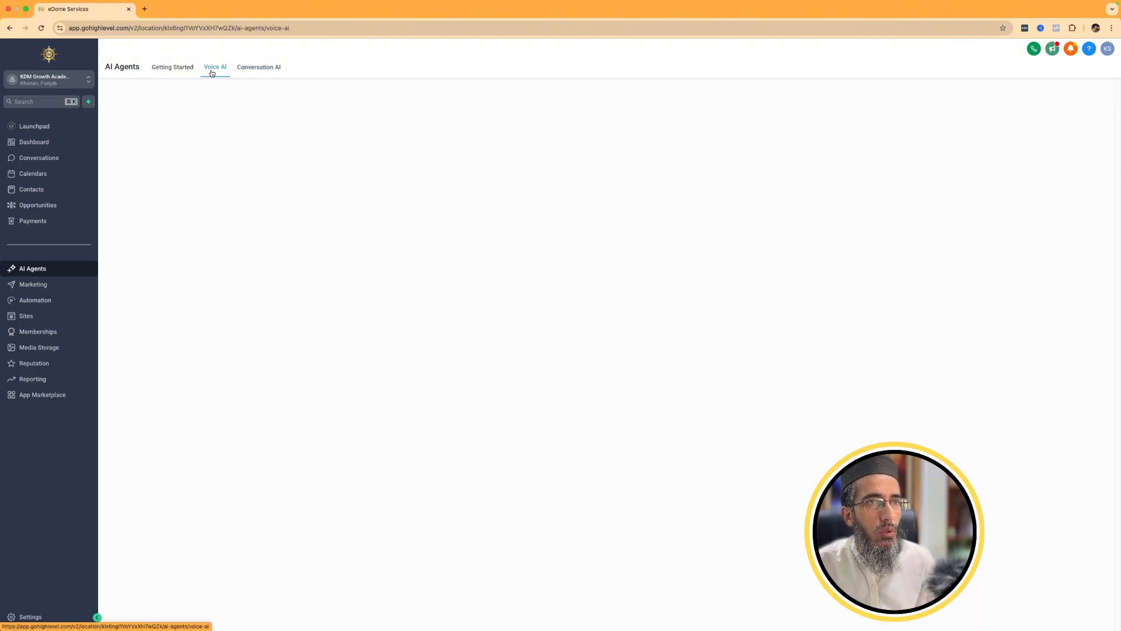
click(157, 69)
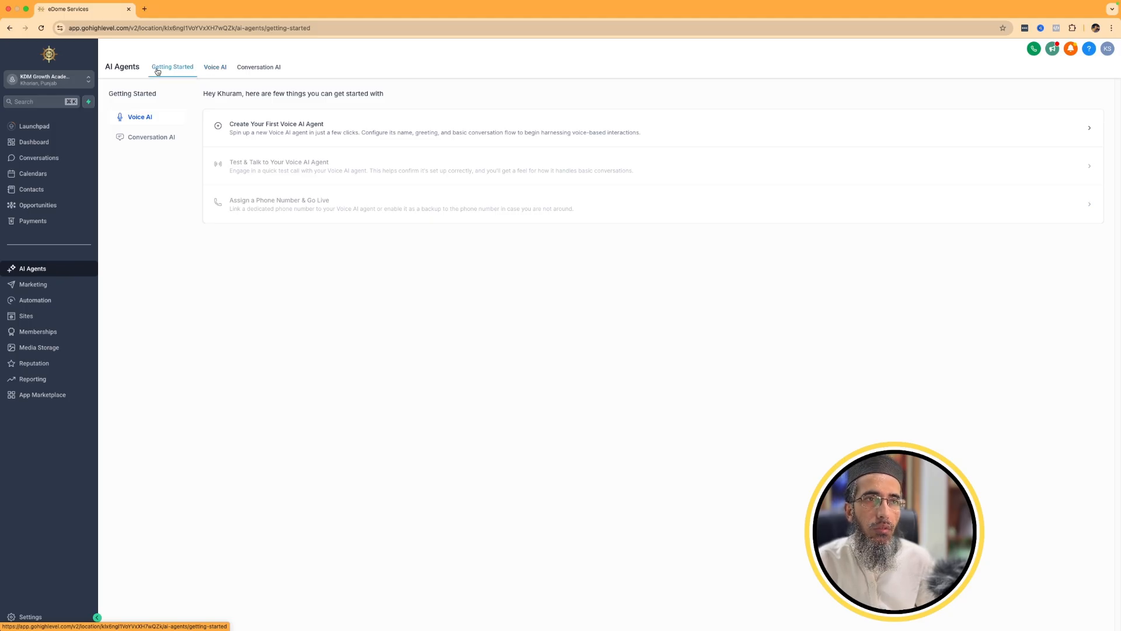
click(170, 136)
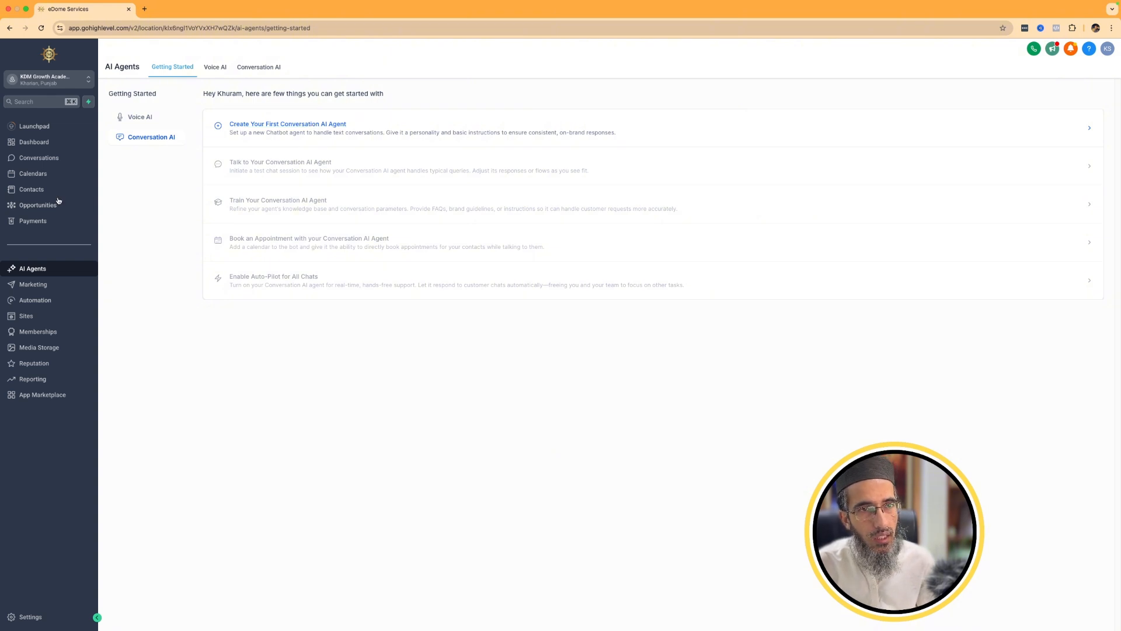
Connect the Artis Voice Facebook page to the marketing Social Planner.
click(33, 284)
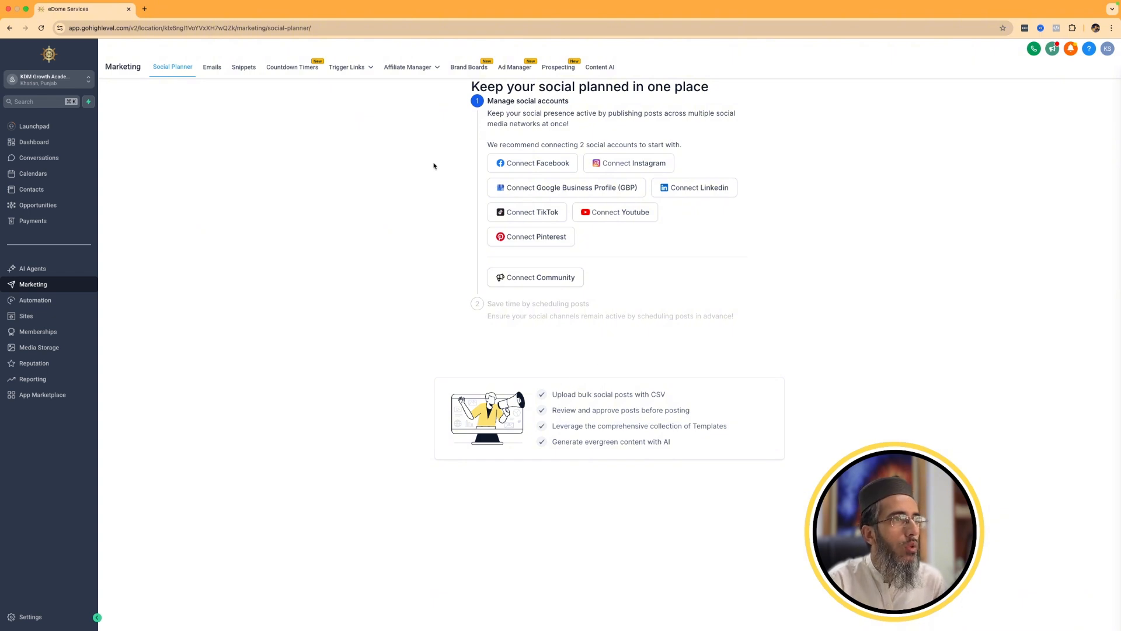
click(551, 165)
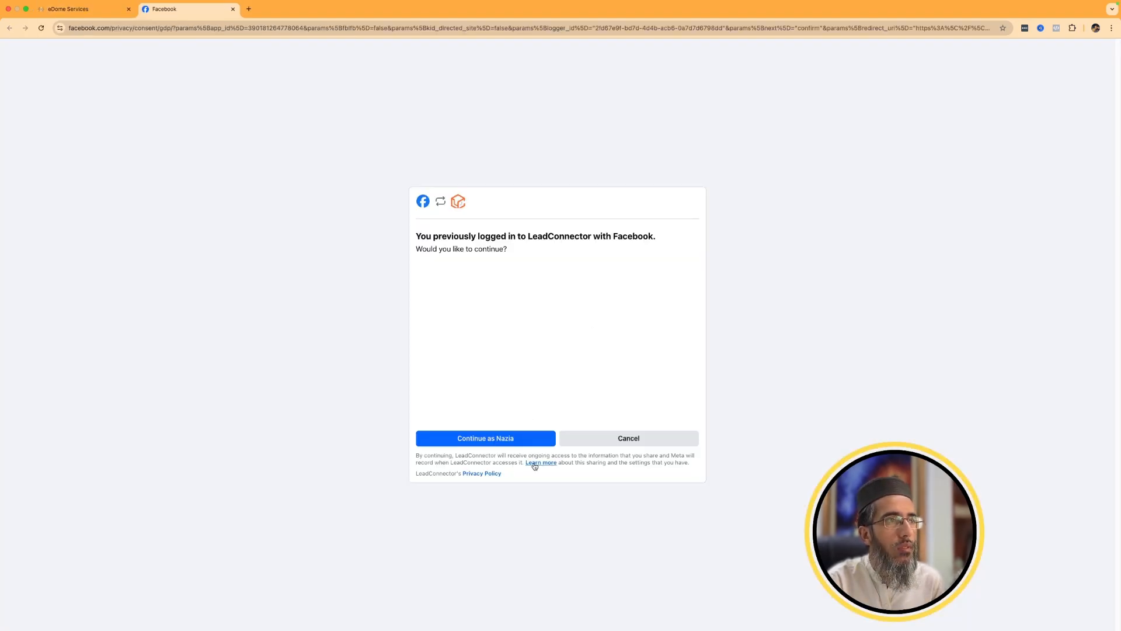
click(517, 441)
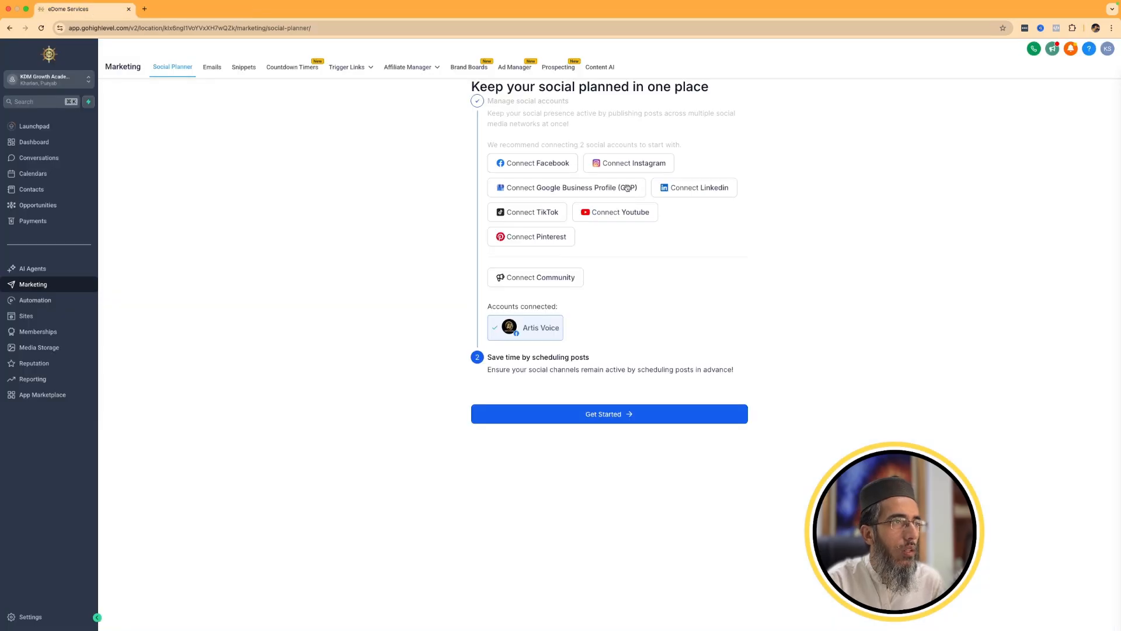
Connect the dentalstudiopvtltd Instagram account through Facebook and continue into the Social Planner.
click(629, 163)
click(628, 418)
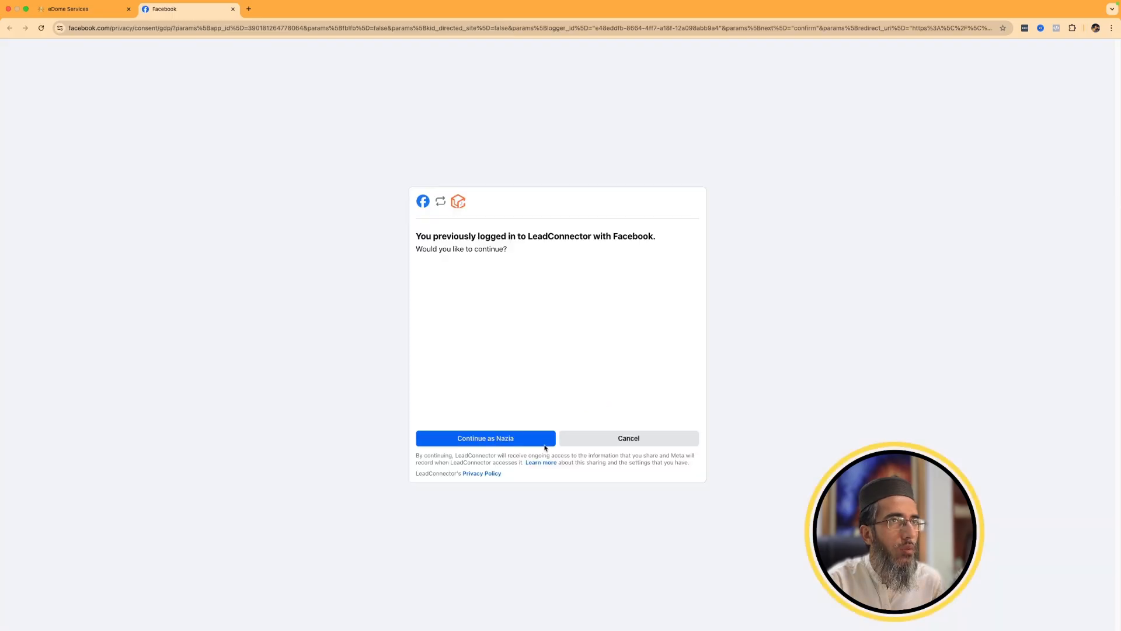
click(548, 439)
click(544, 414)
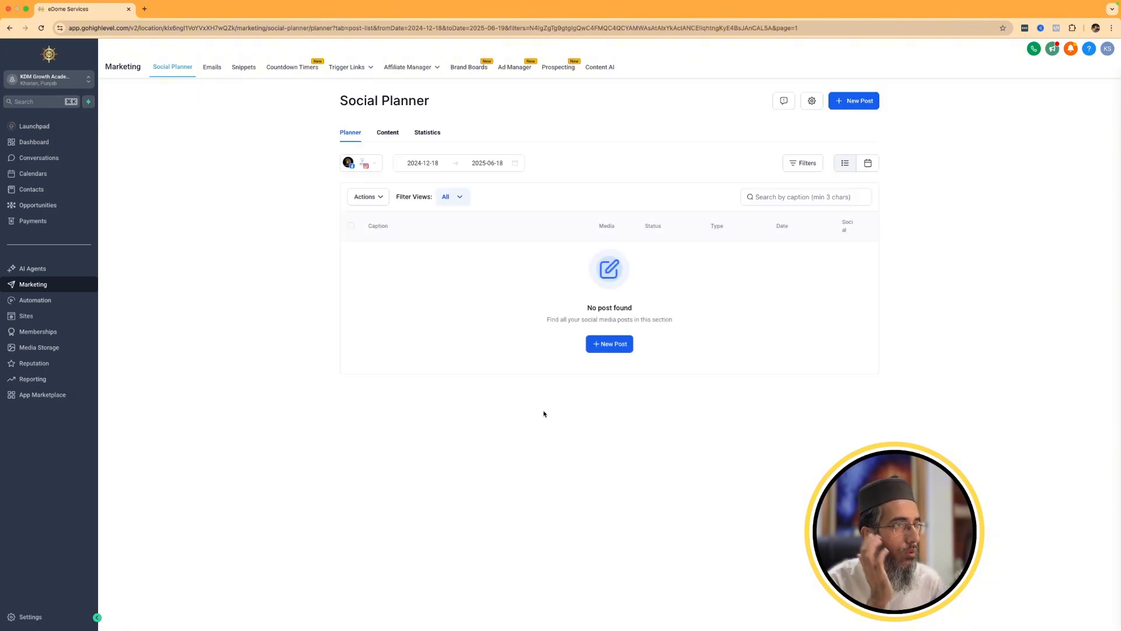
Start a new social post addressed to the Artis Voice Facebook page.
click(621, 345)
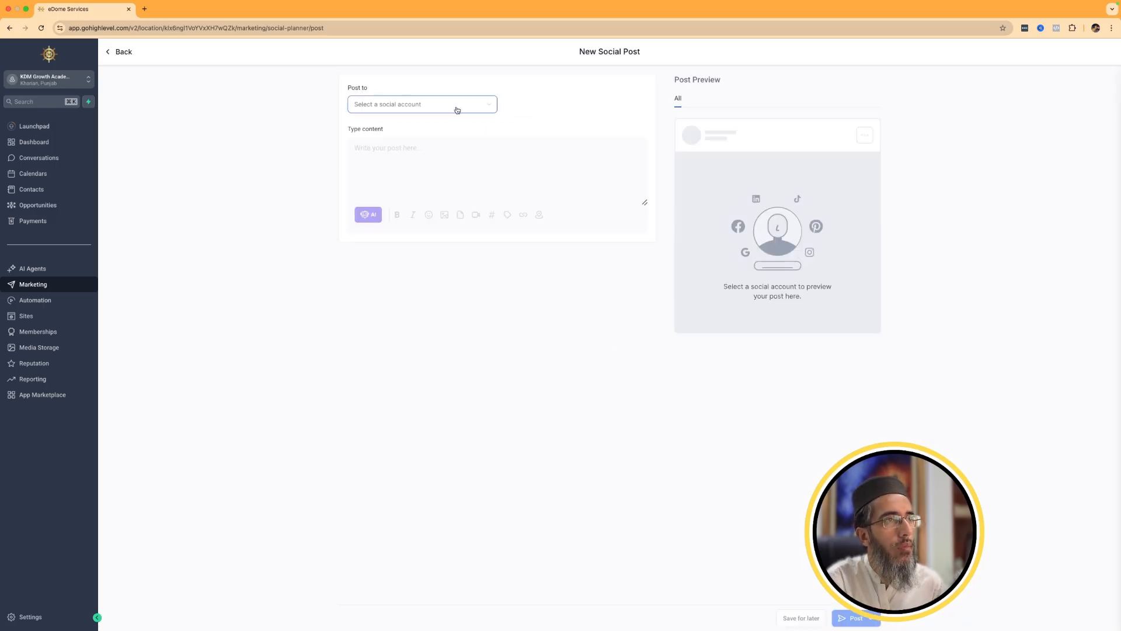
click(457, 109)
click(388, 206)
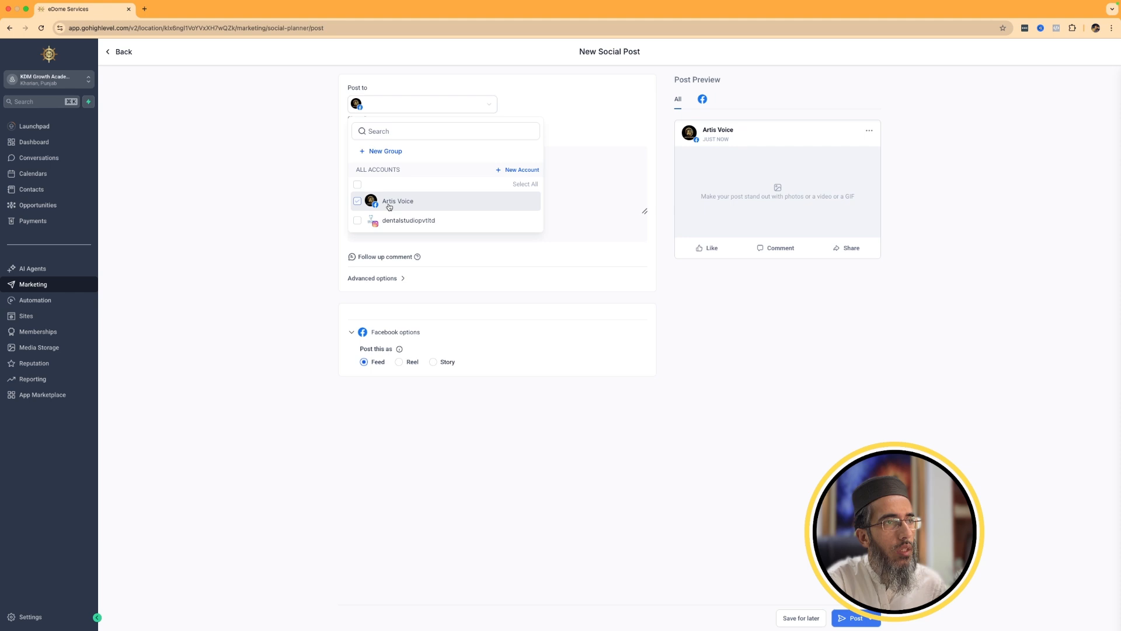
click(423, 430)
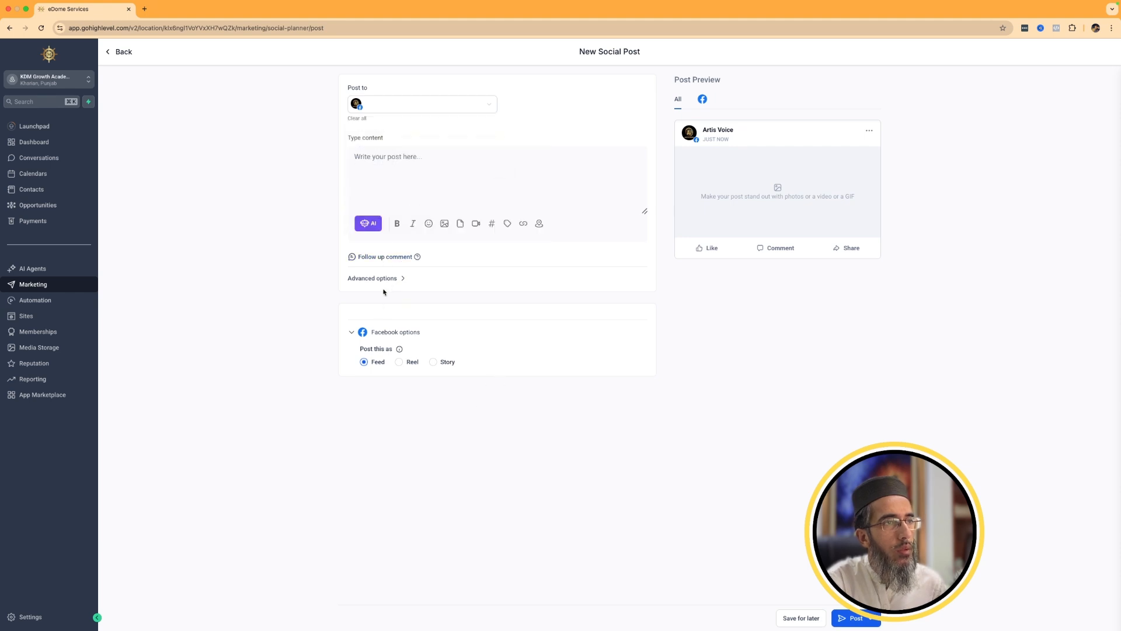
Try the Reel and Story formats for the Facebook post, browse the media storage for a video, and set the format to Reel.
click(399, 362)
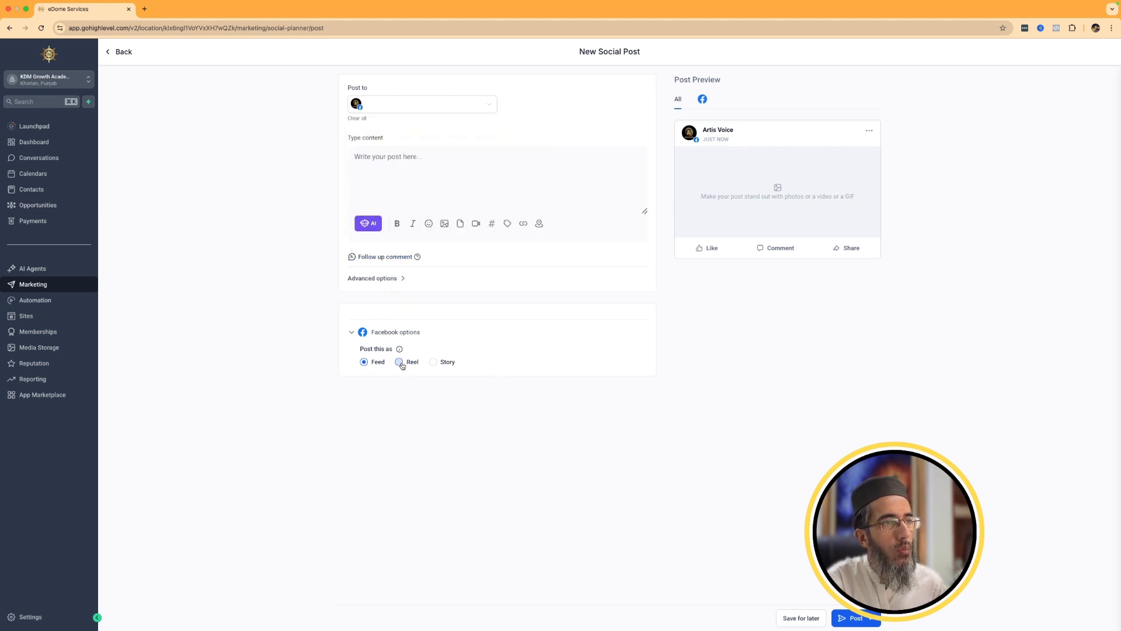
click(440, 365)
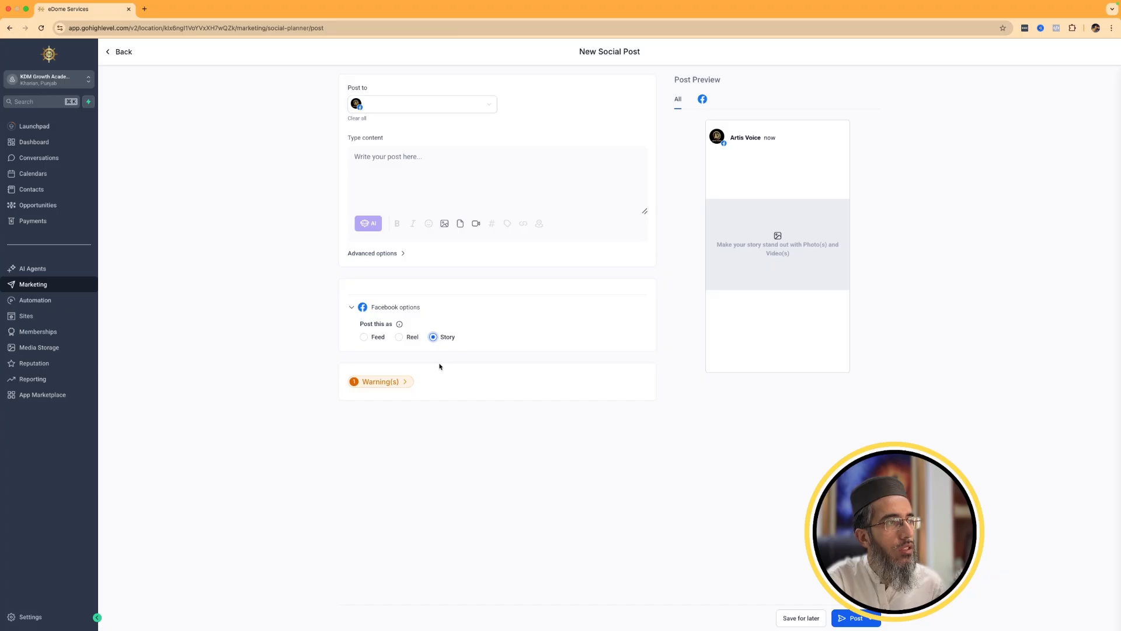
click(477, 225)
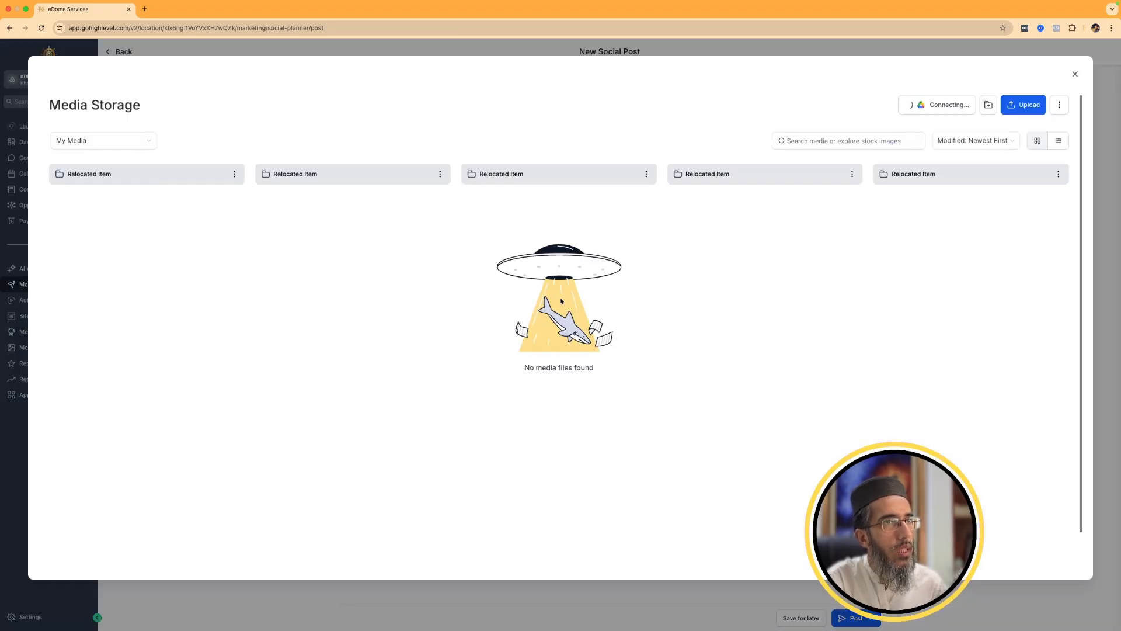
click(153, 174)
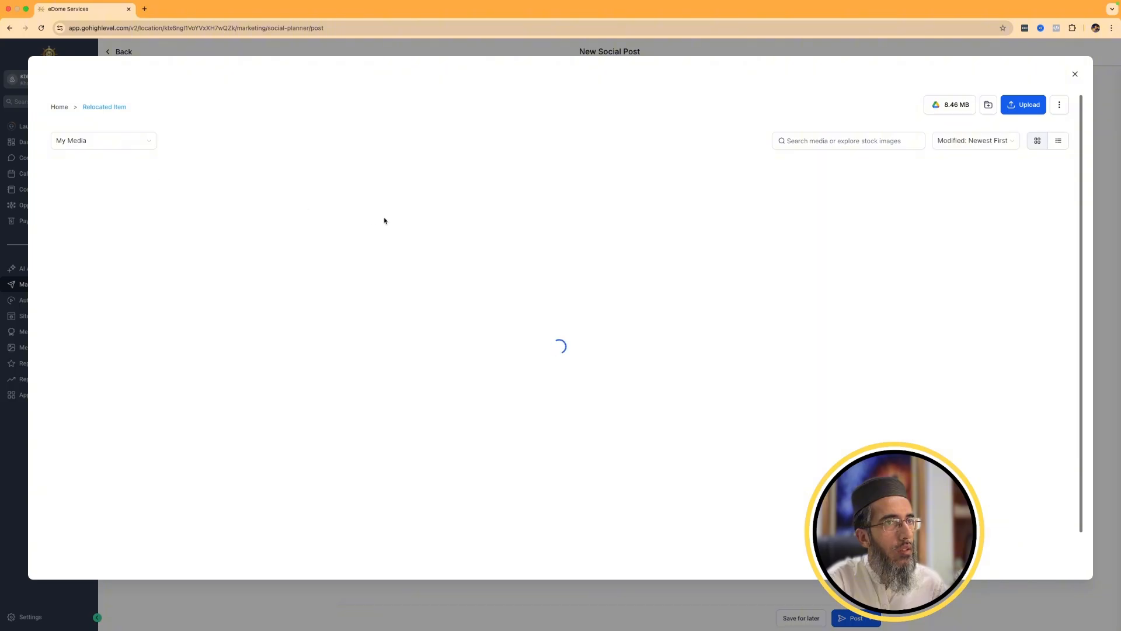
click(1075, 76)
click(416, 337)
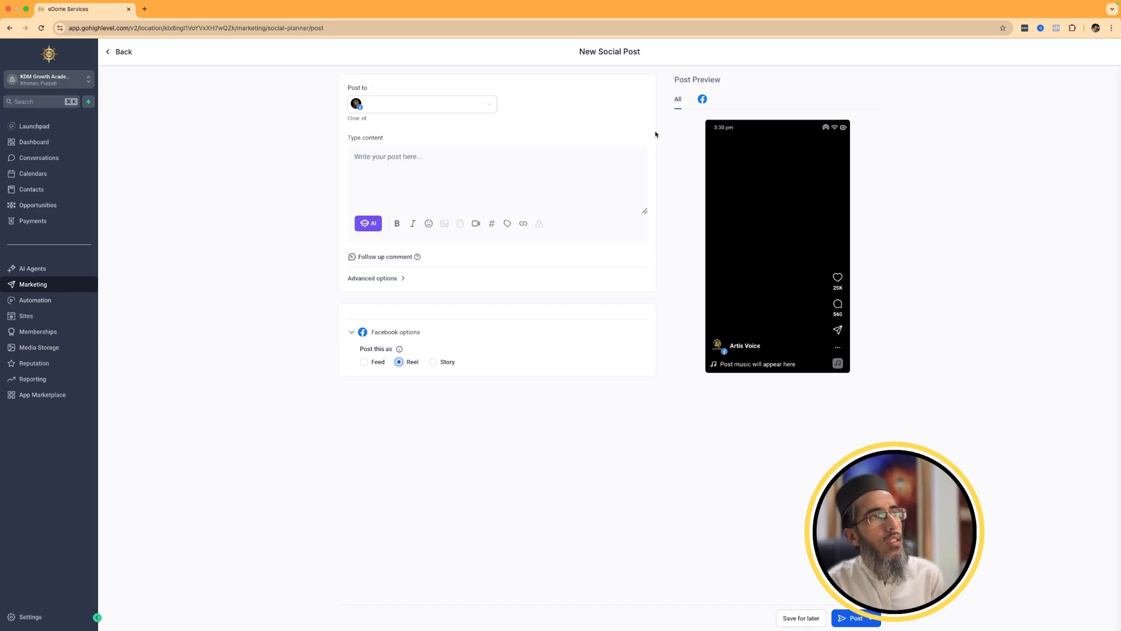
Add the dentalstudiopvtltd Instagram account to the post and set its format to Reel.
click(443, 104)
click(393, 220)
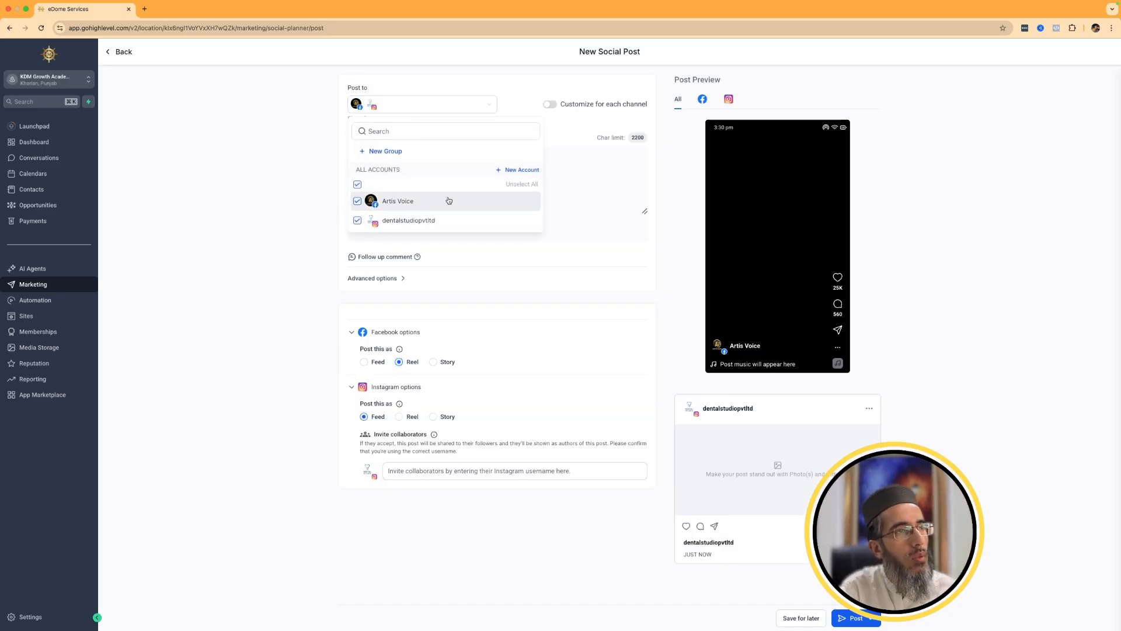
click(262, 377)
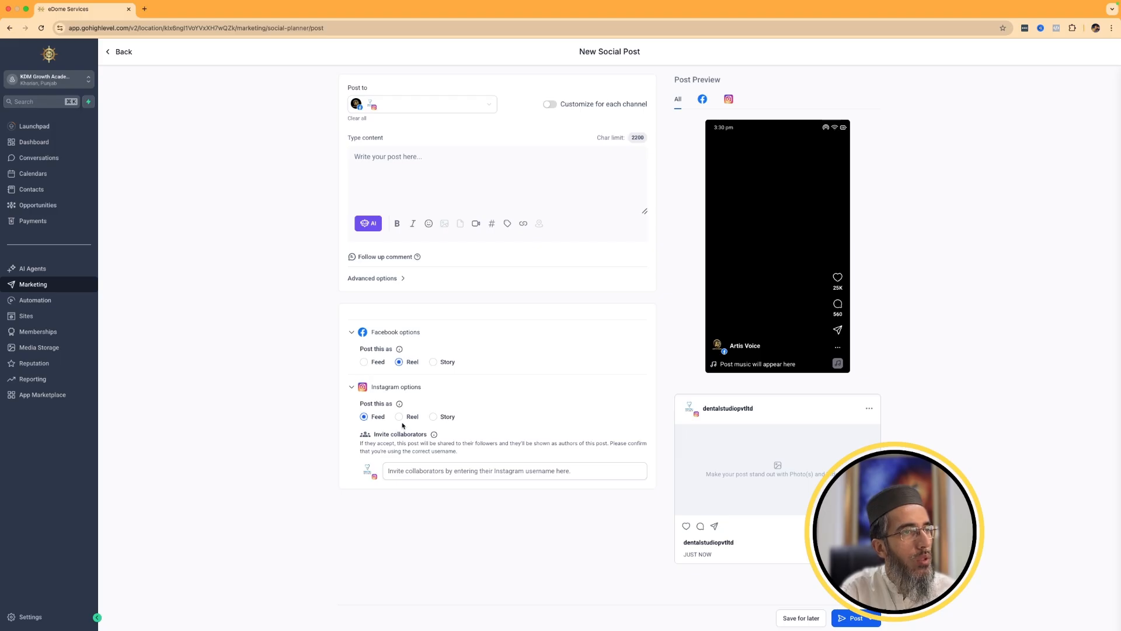
click(400, 417)
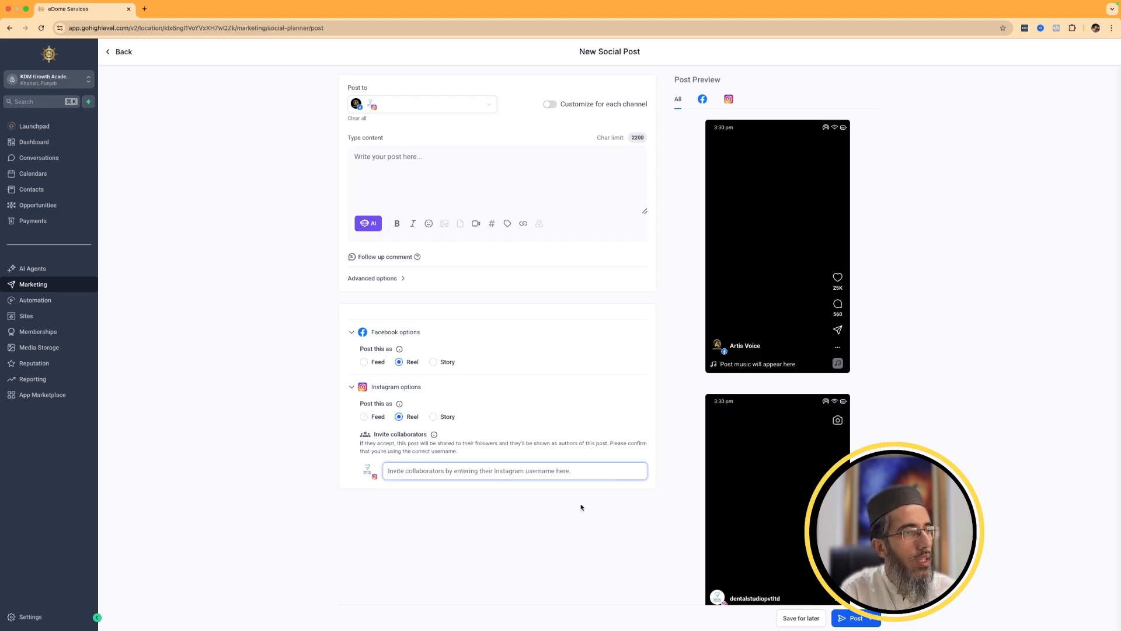
Enable customization of the post for each channel and check the publishing choices and the advanced category options.
click(870, 620)
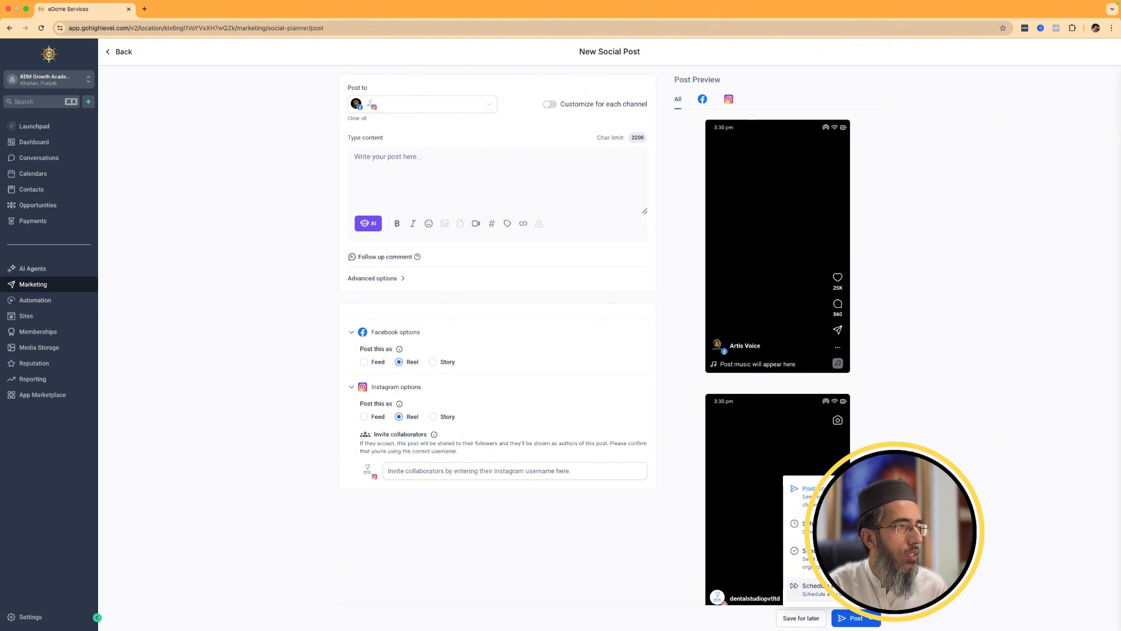
click(551, 105)
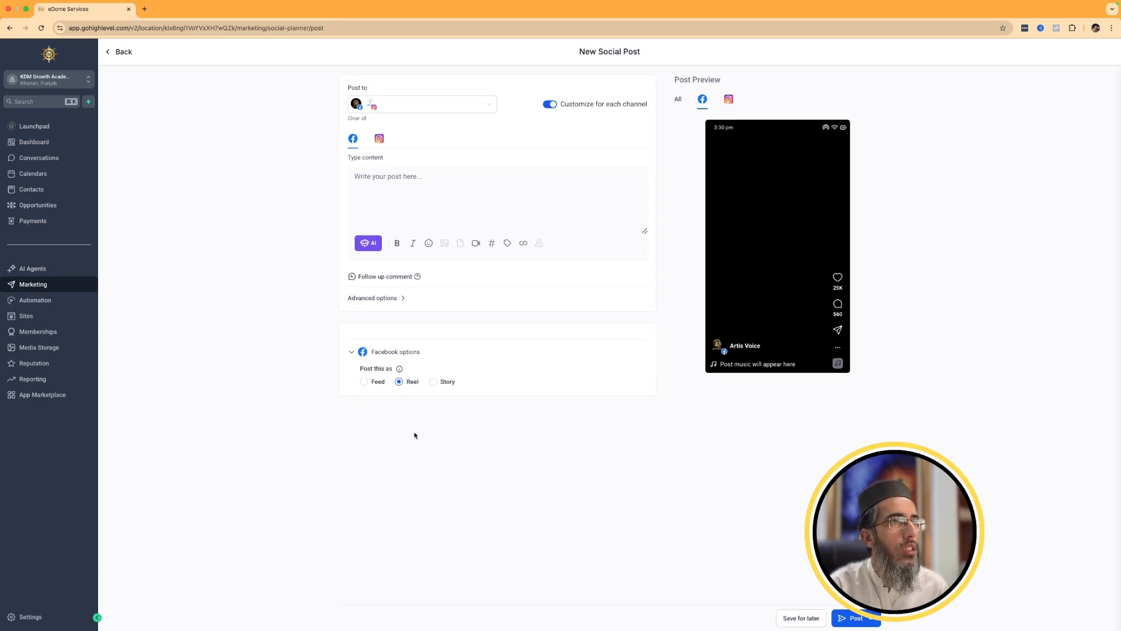
click(396, 299)
click(382, 328)
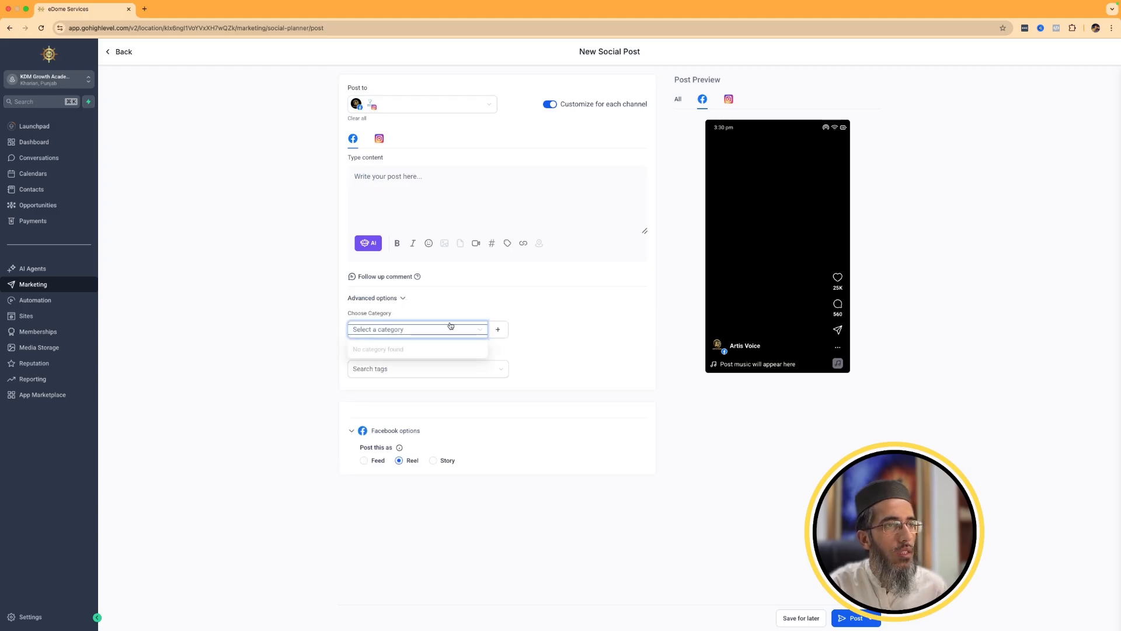
click(377, 299)
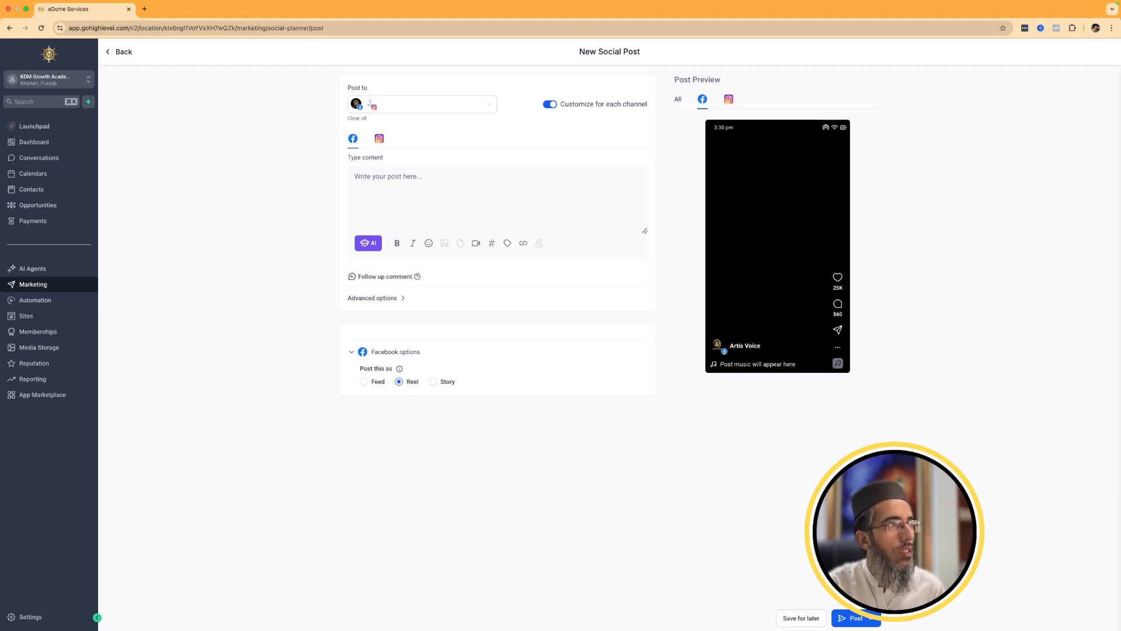
Try to schedule the post for 20 May 2025 and leave the draft without saving.
click(872, 618)
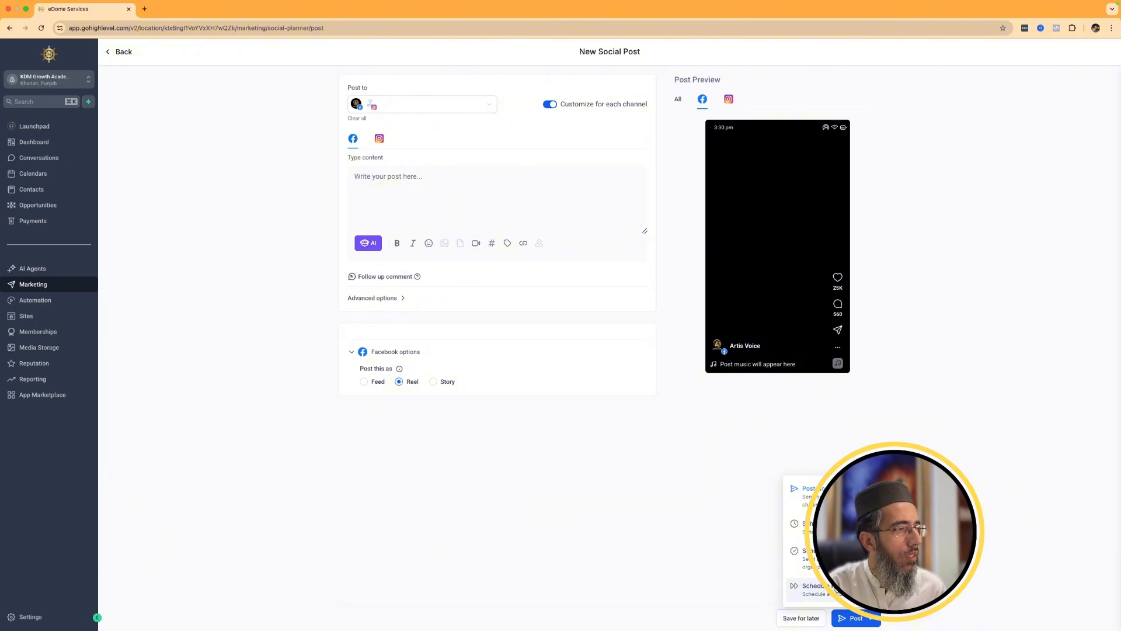
click(815, 526)
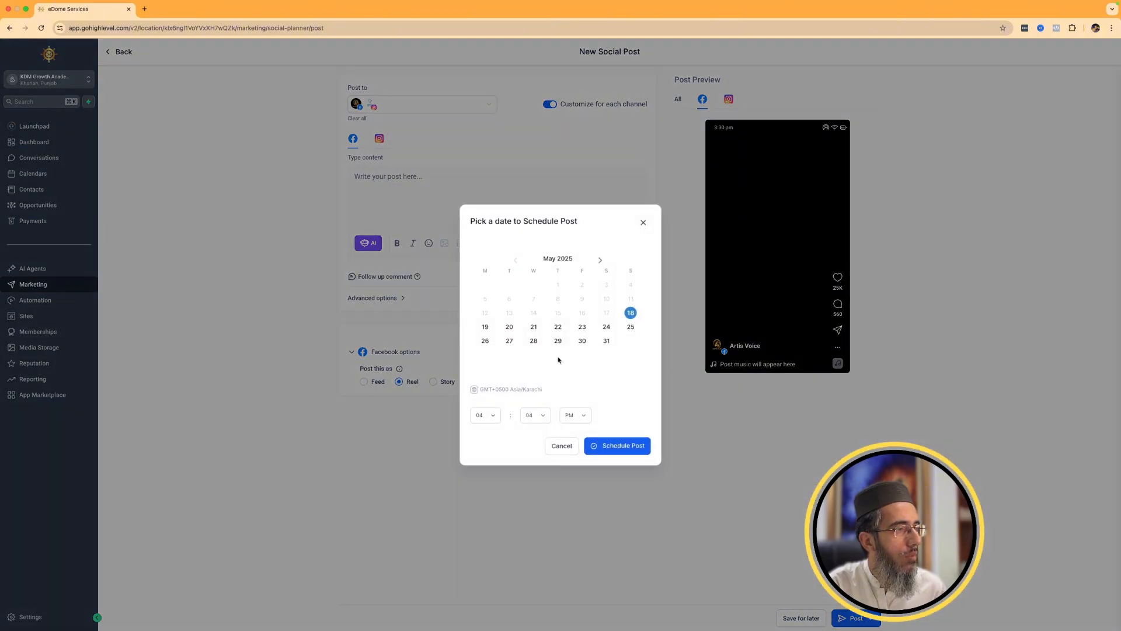
click(510, 326)
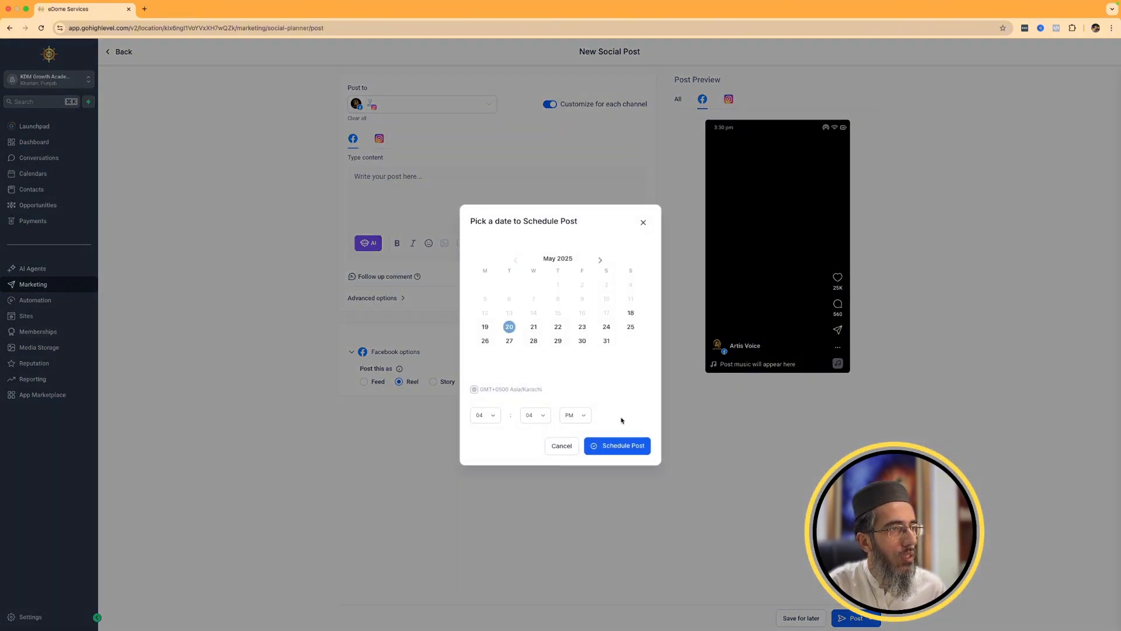
click(618, 446)
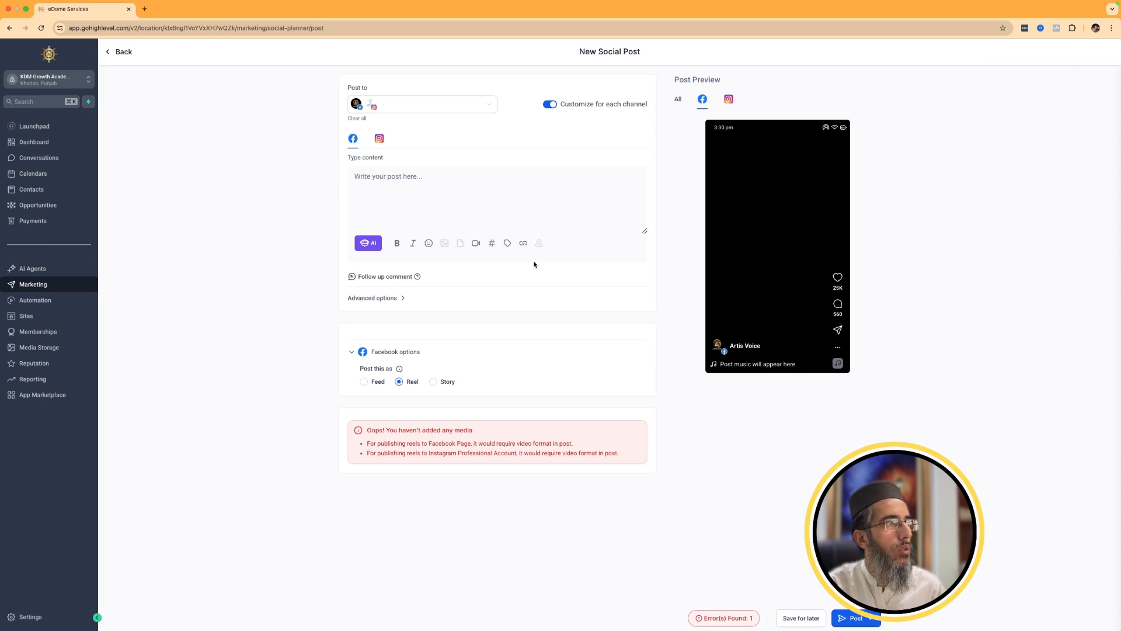
click(120, 57)
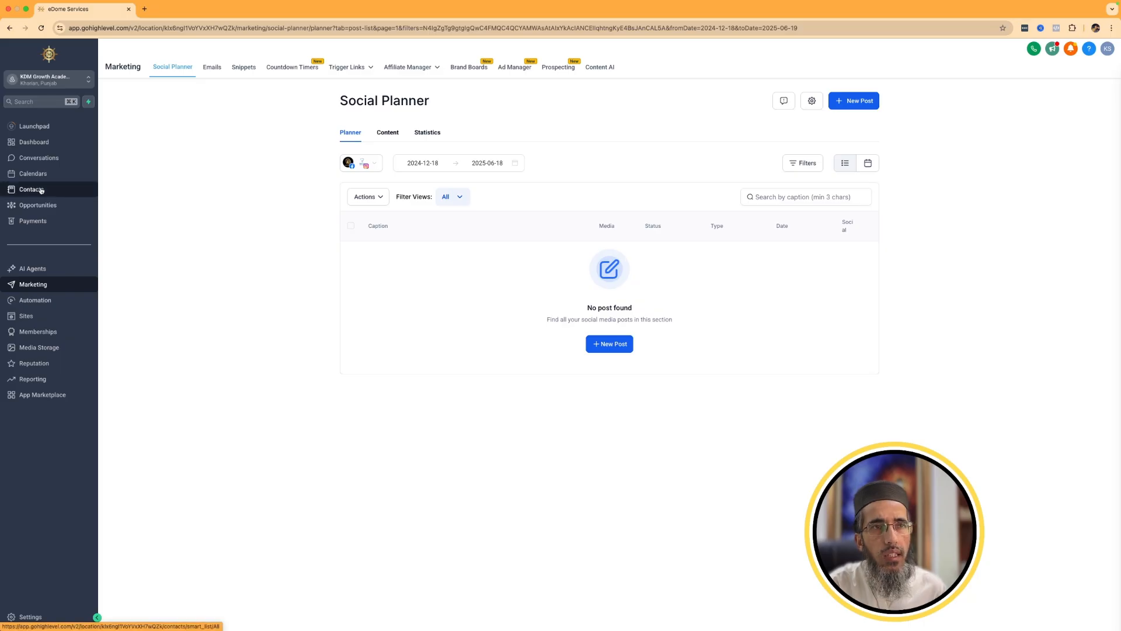
Add the Wellness Services 1080×1920 post set from the template library to the Social Planner content.
click(372, 164)
click(388, 132)
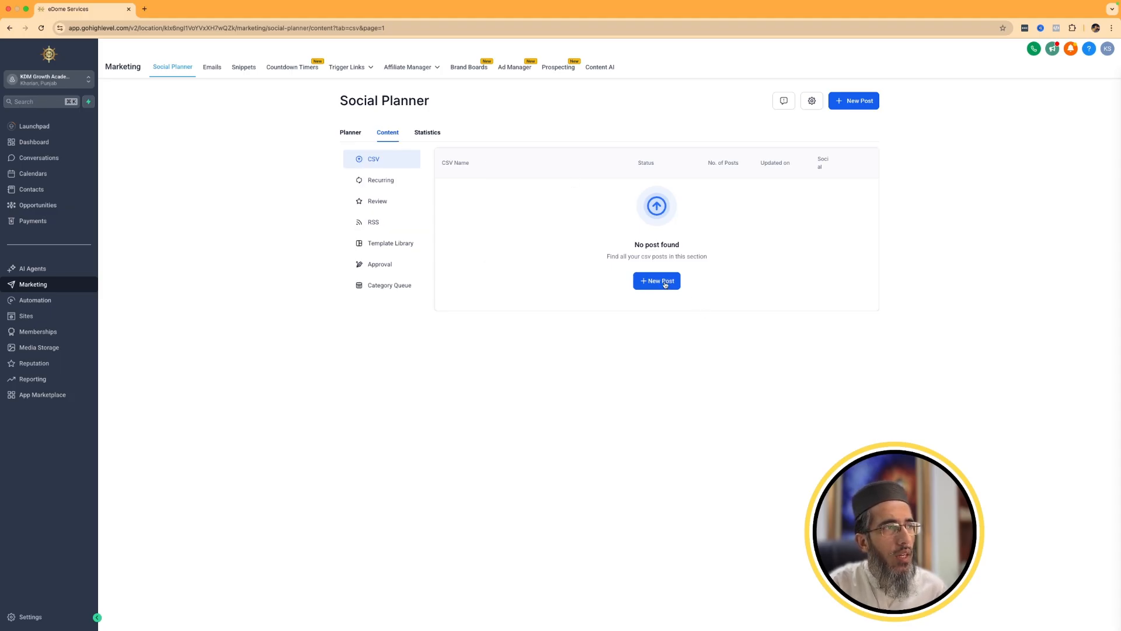
click(388, 243)
click(672, 284)
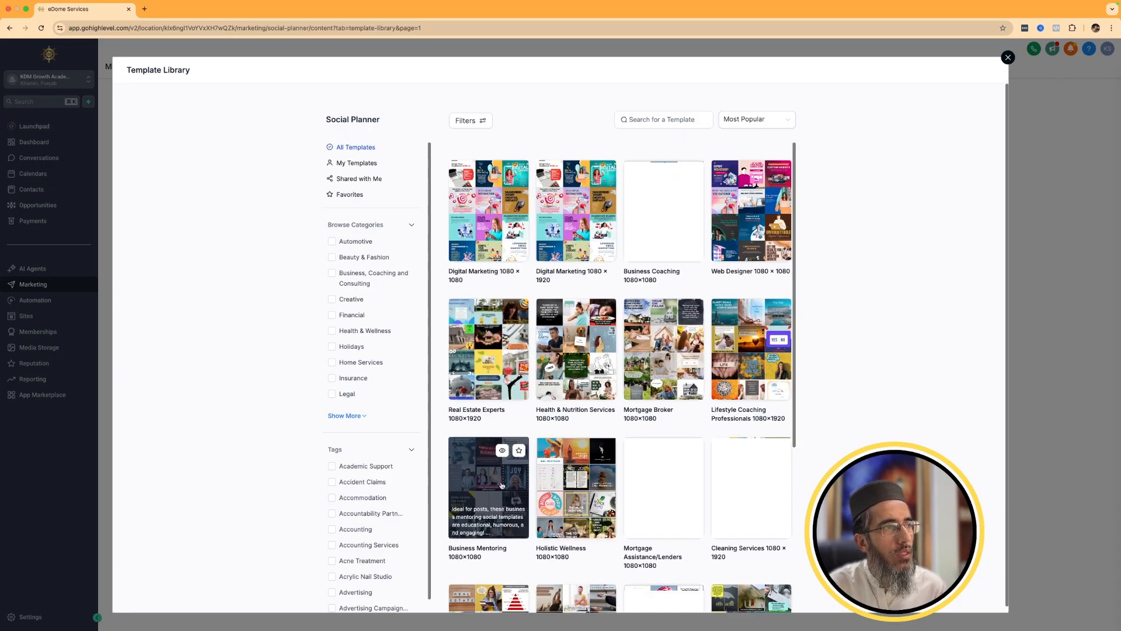
scroll(607, 411, down, 5)
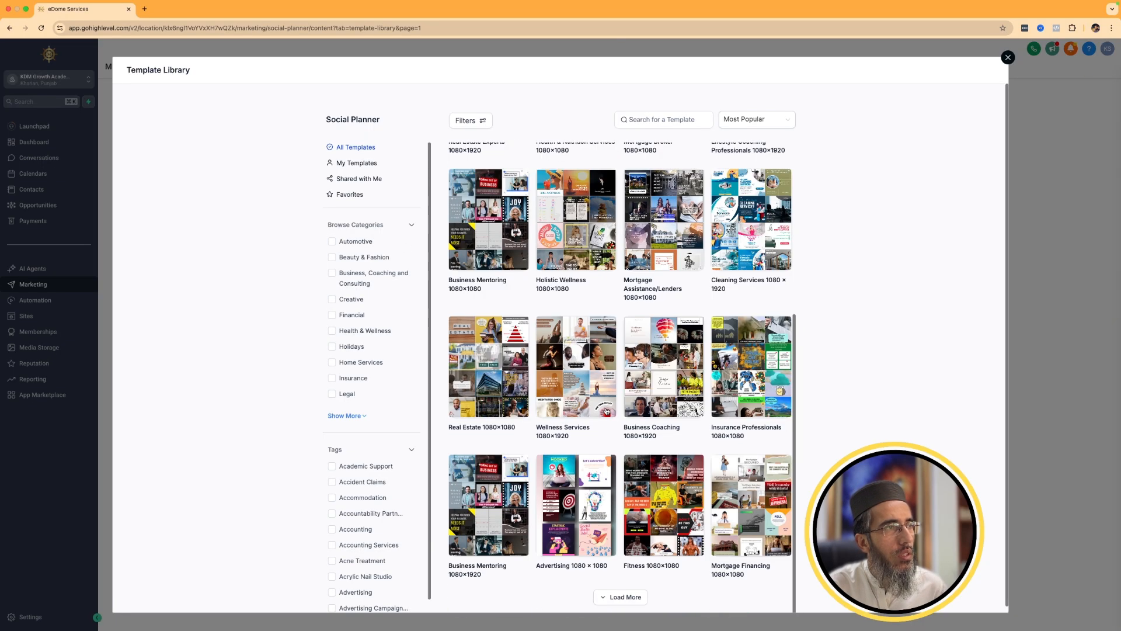
click(567, 377)
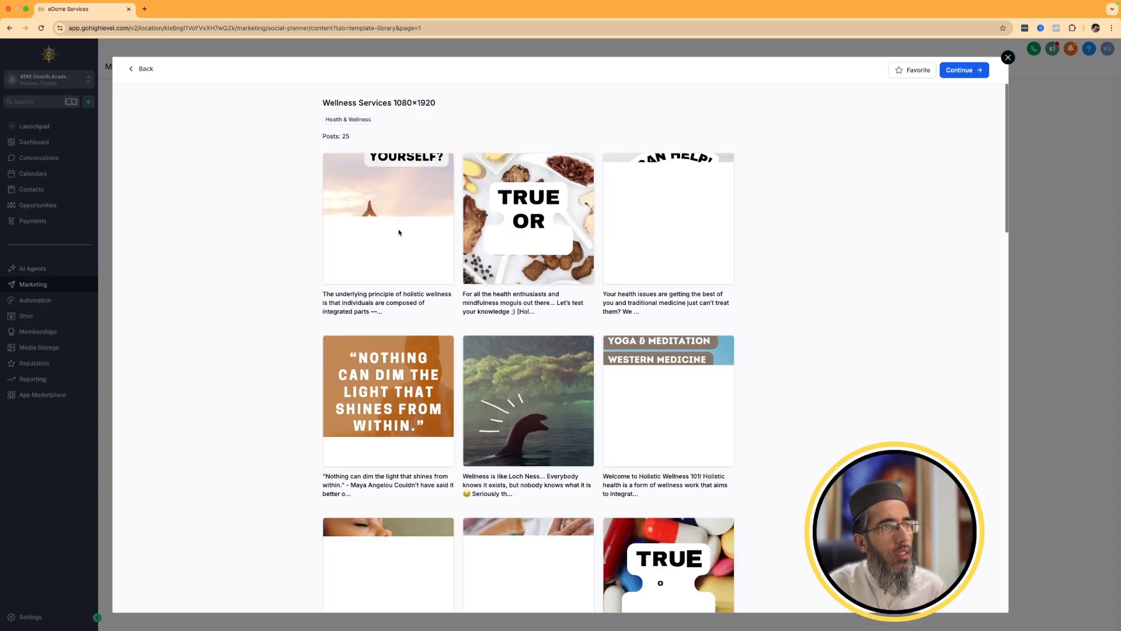
click(964, 70)
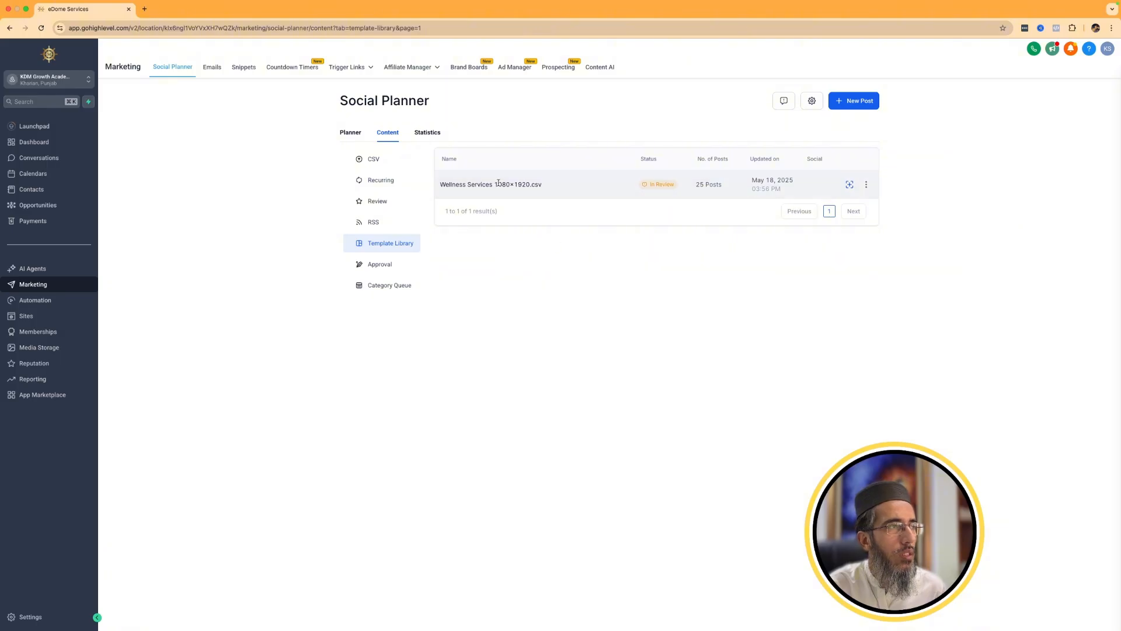
Check the options for the Wellness Services 1080×1920 post set and view the posts awaiting approval.
click(868, 185)
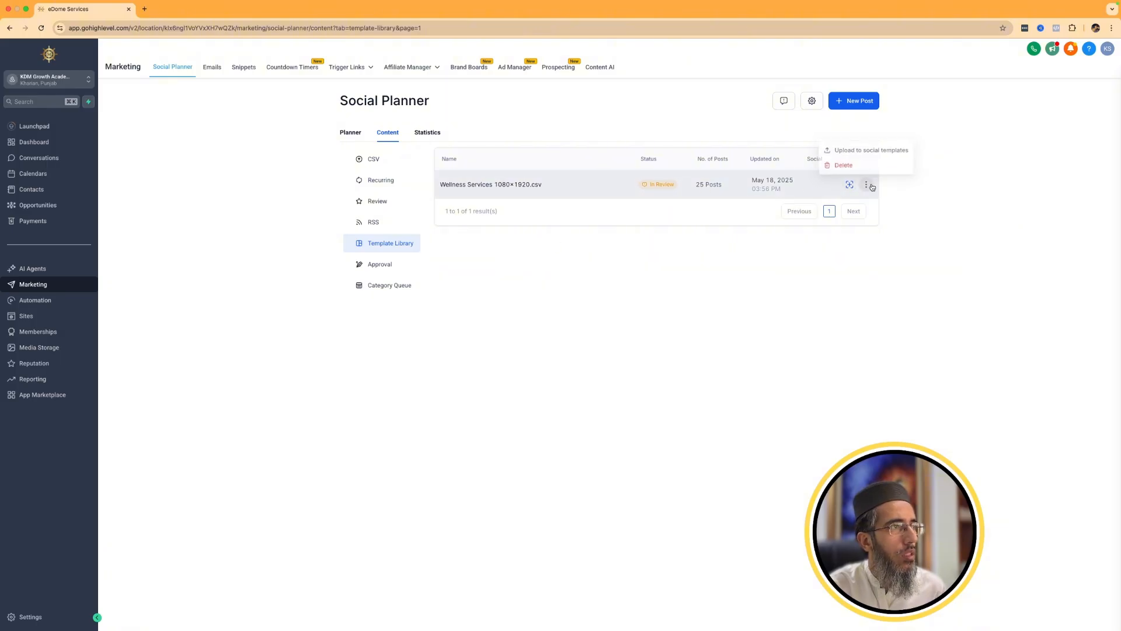
click(843, 151)
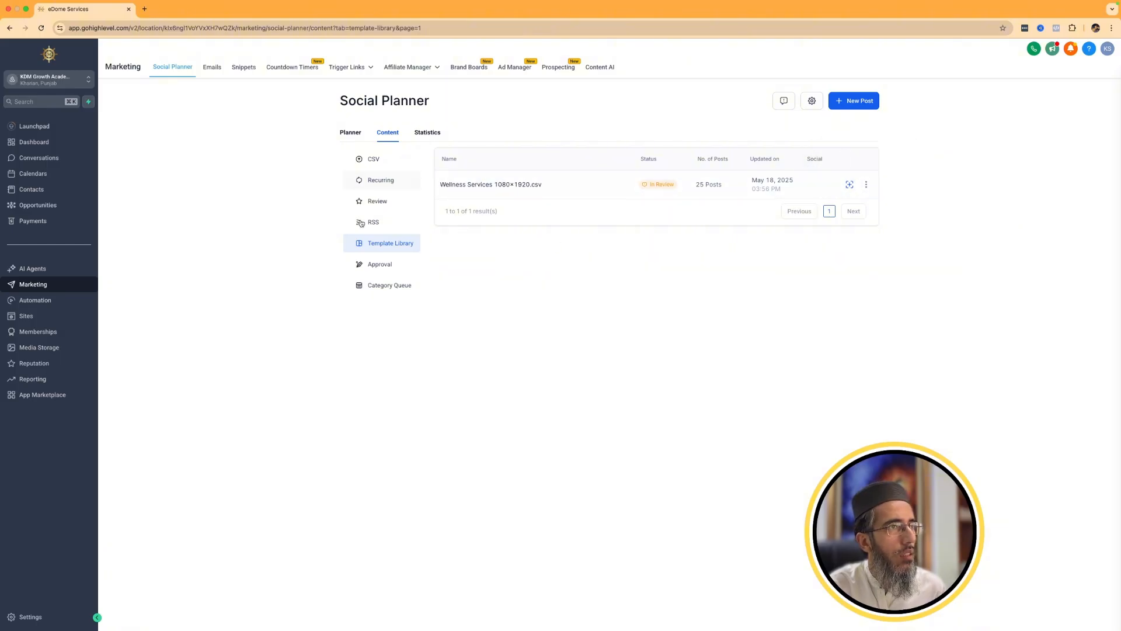
click(380, 264)
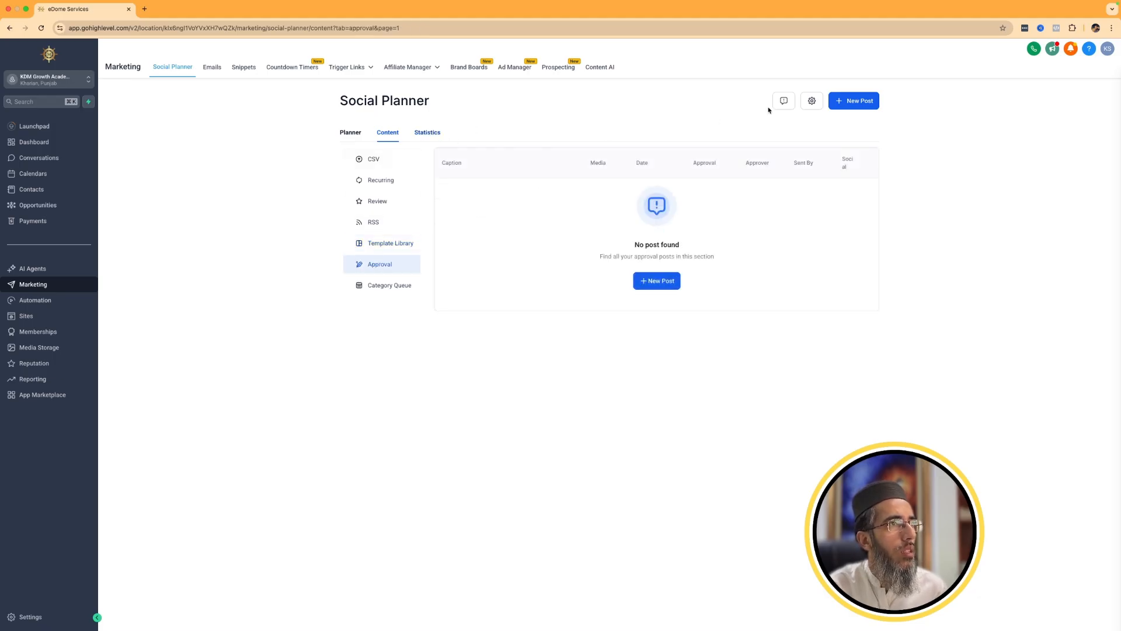
Add the Digital Marketing 1080 × 1080 post set from the social planner templates.
click(864, 101)
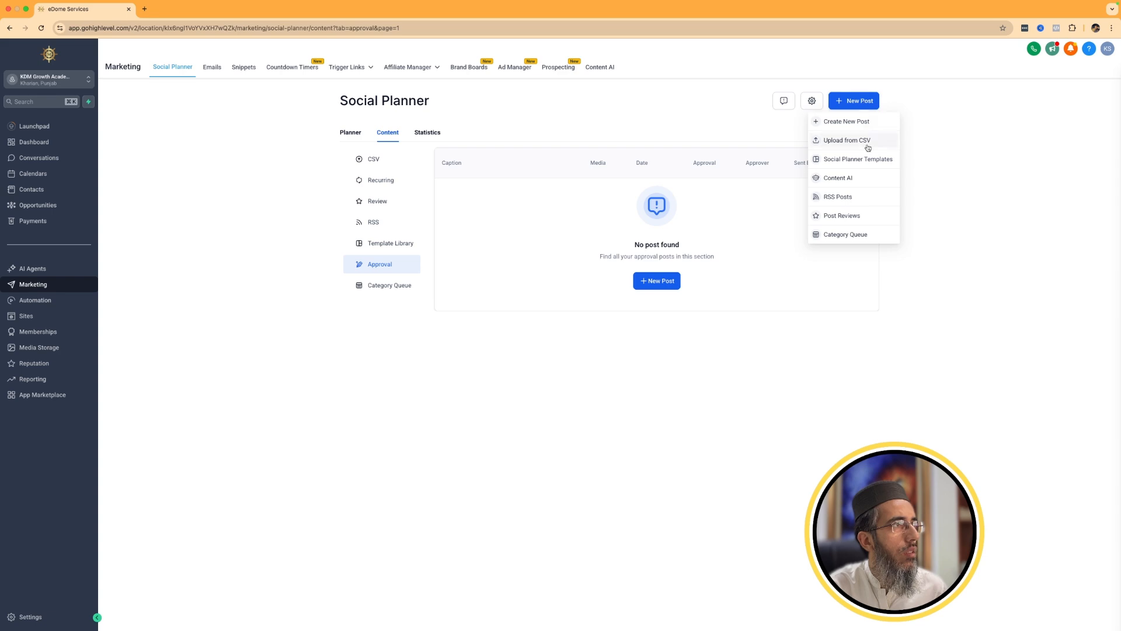
click(856, 160)
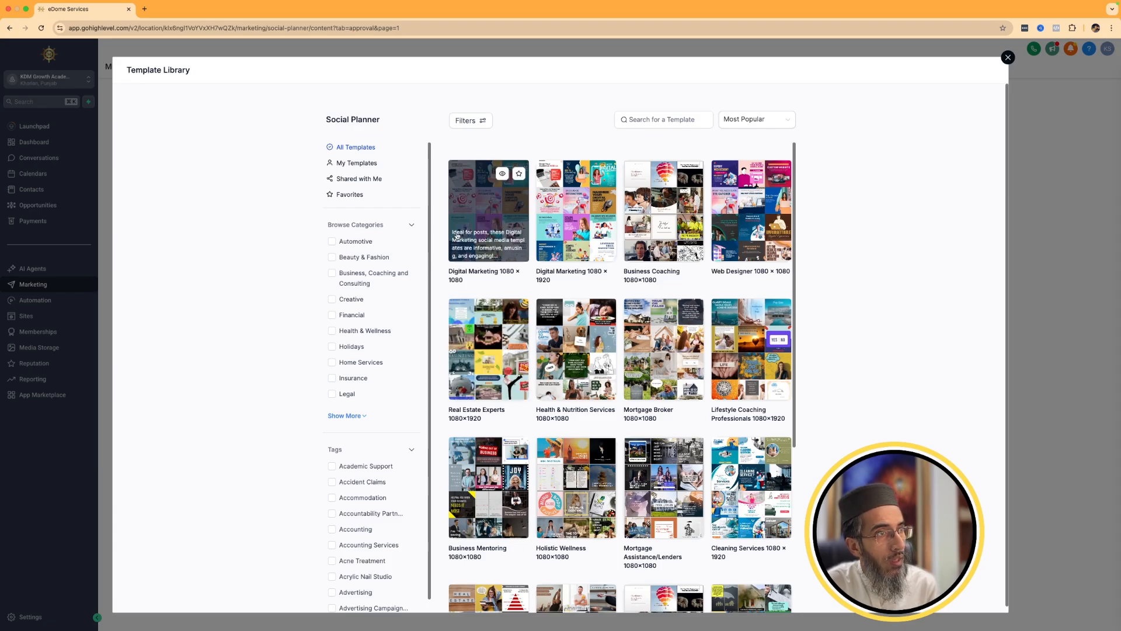
click(499, 224)
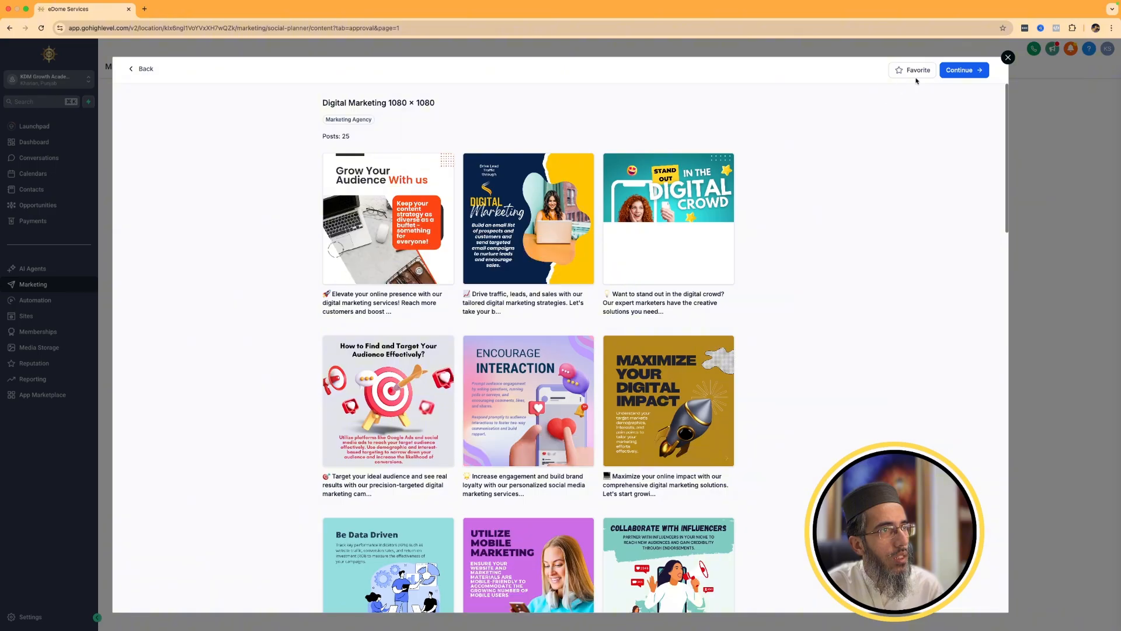
click(958, 71)
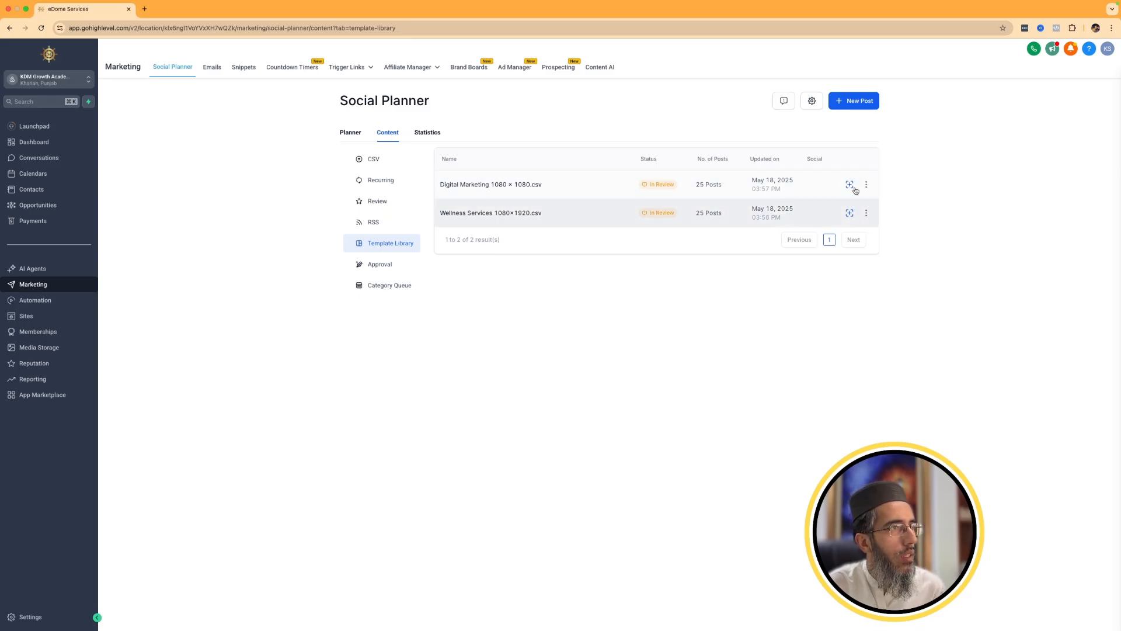
Examine the CSV bulk post upload requirements and view the category queue and recurring content sections.
click(371, 159)
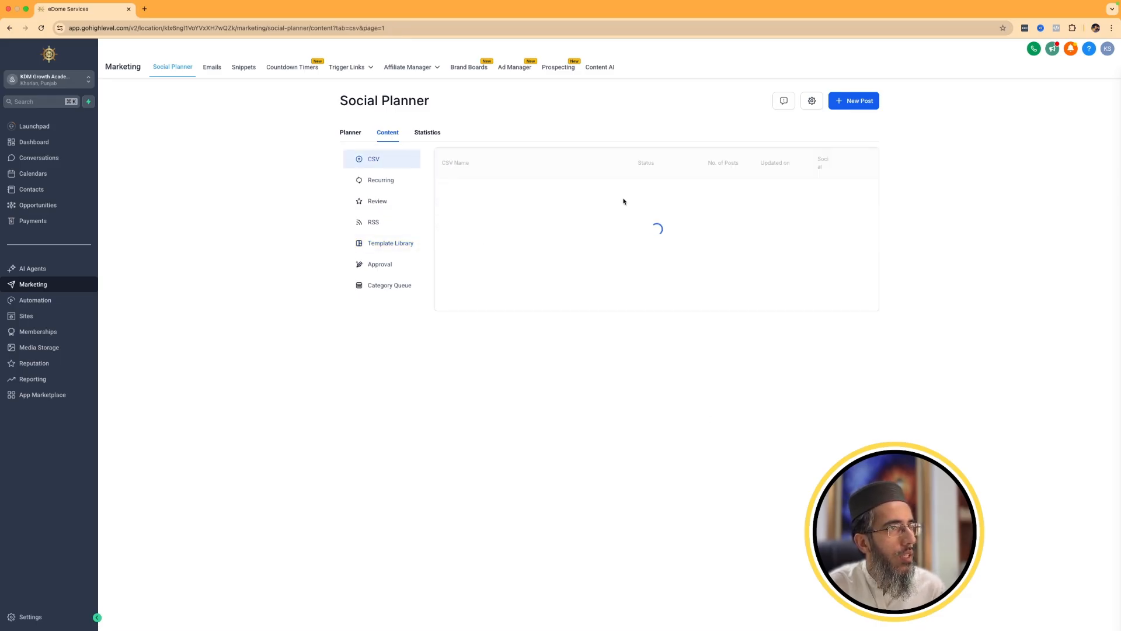
click(657, 279)
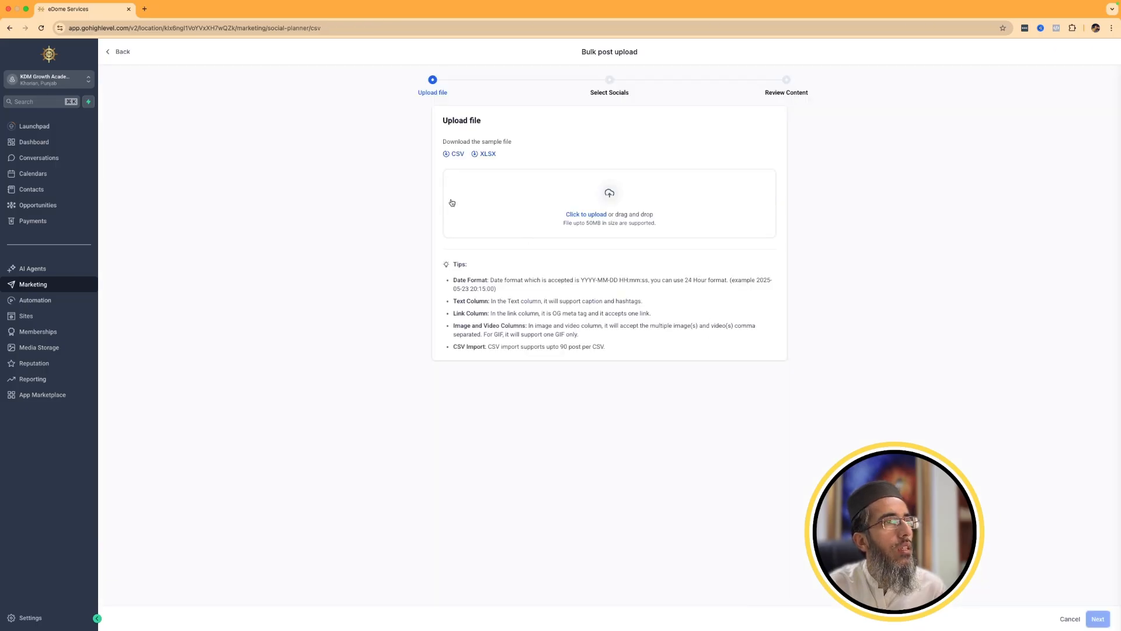
click(120, 51)
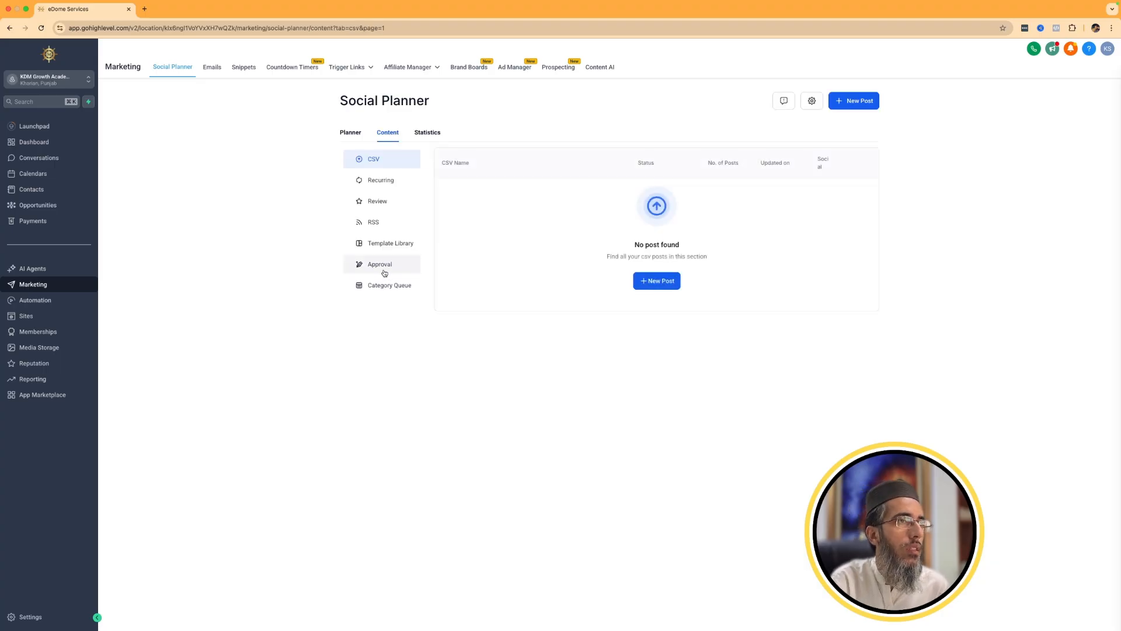
click(383, 272)
click(384, 292)
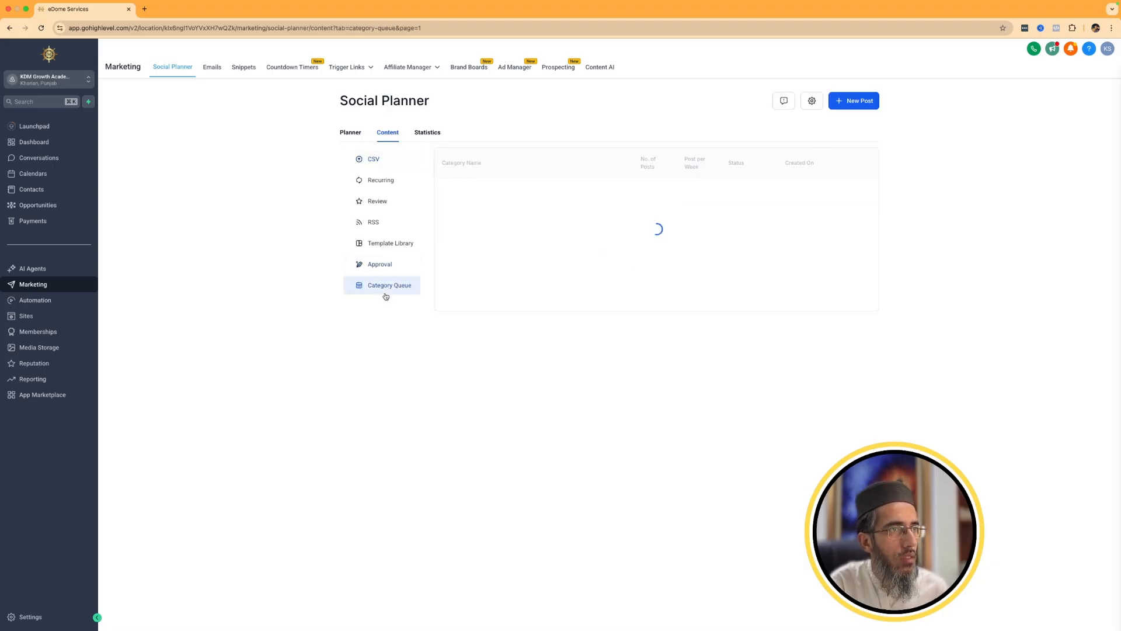
click(370, 175)
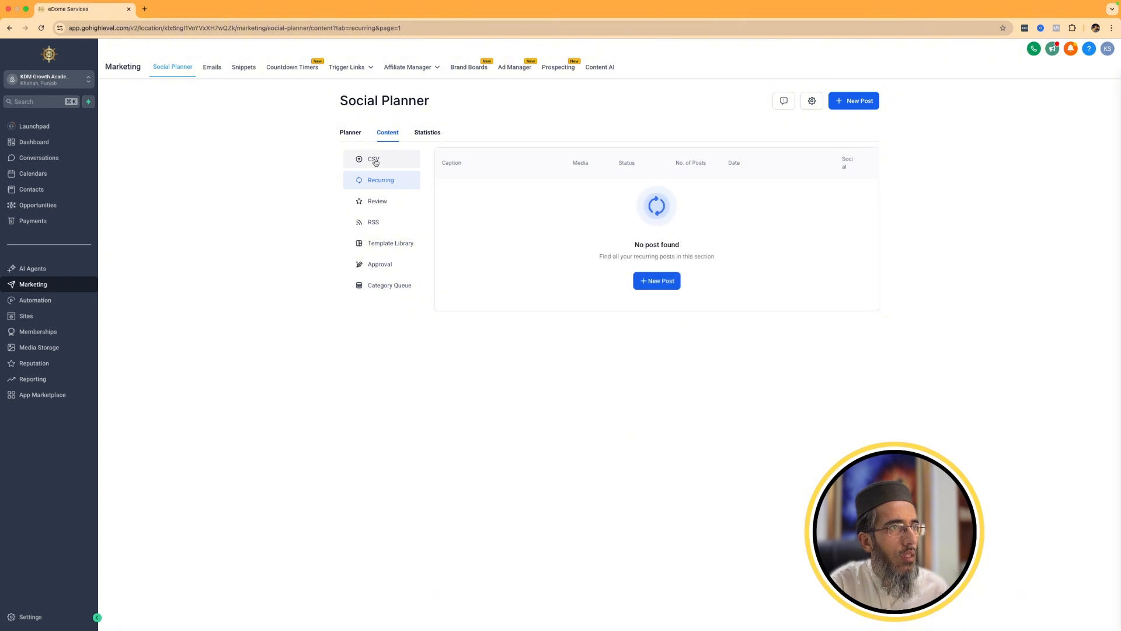
Review the social post statistics for all channels, and filter them by Facebook and by Instagram.
click(425, 133)
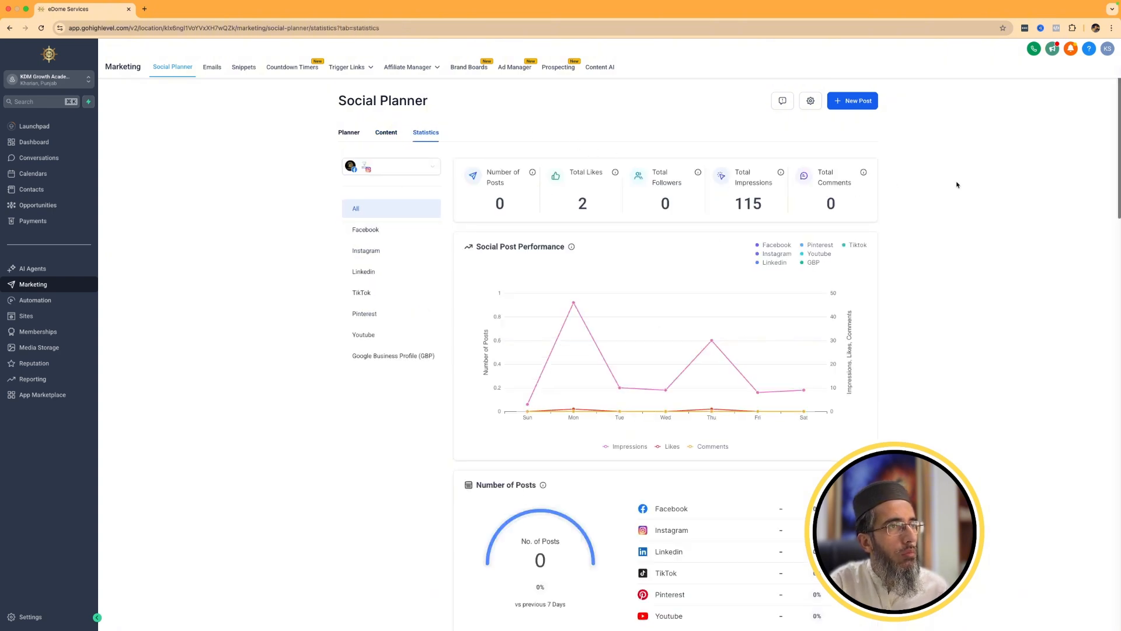
scroll(886, 343, down, 9)
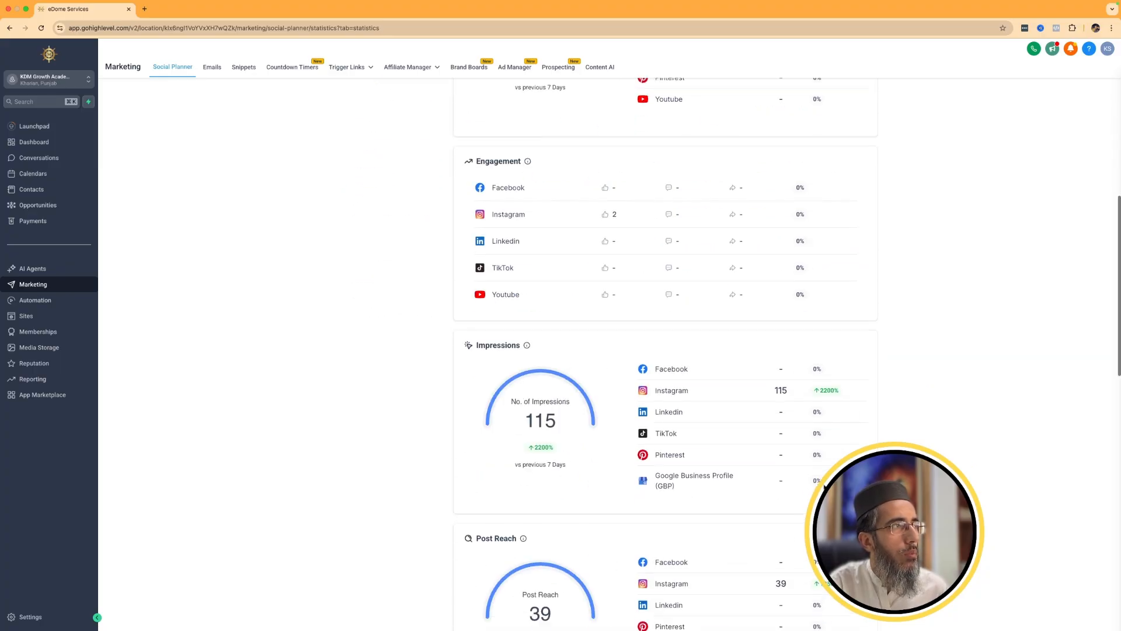
scroll(783, 506, down, 6)
scroll(634, 457, down, 5)
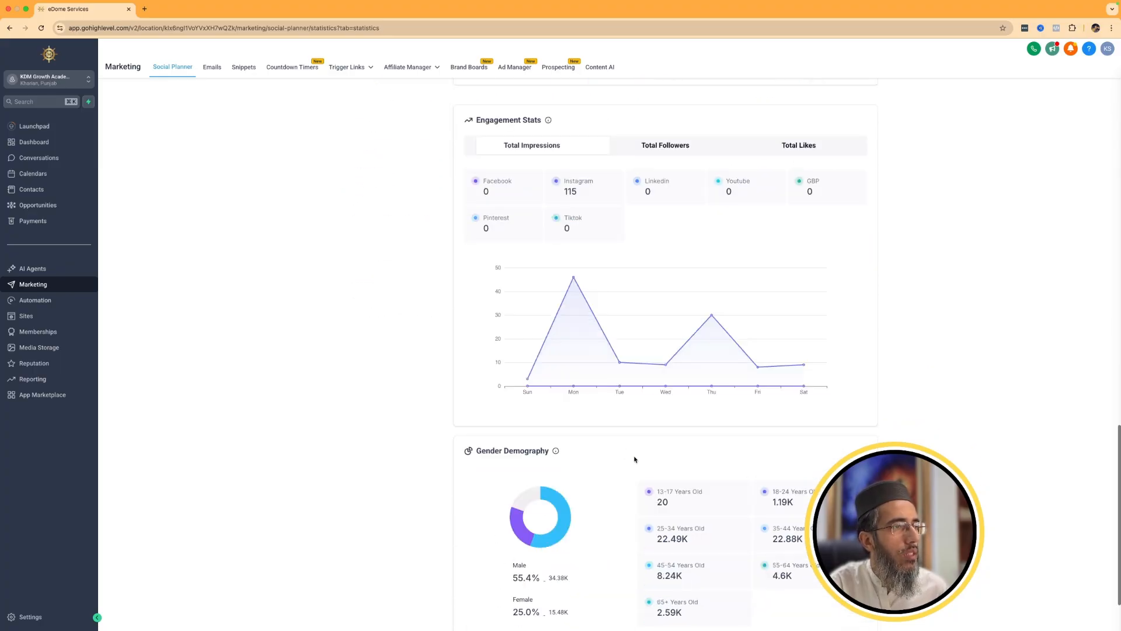
scroll(633, 458, up, 15)
click(375, 231)
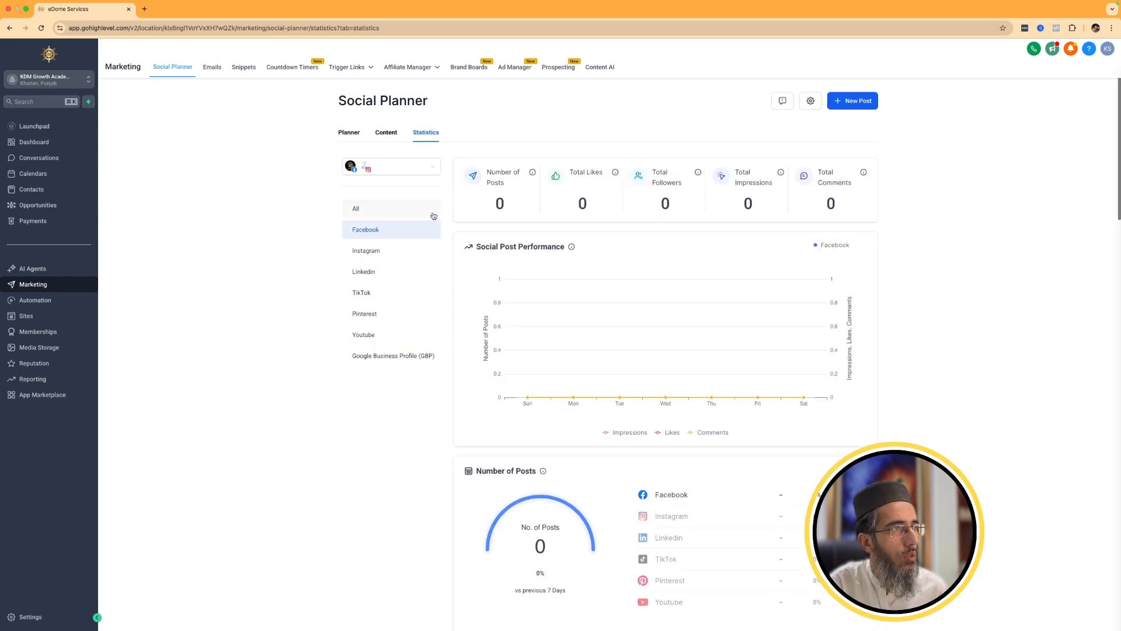
click(376, 252)
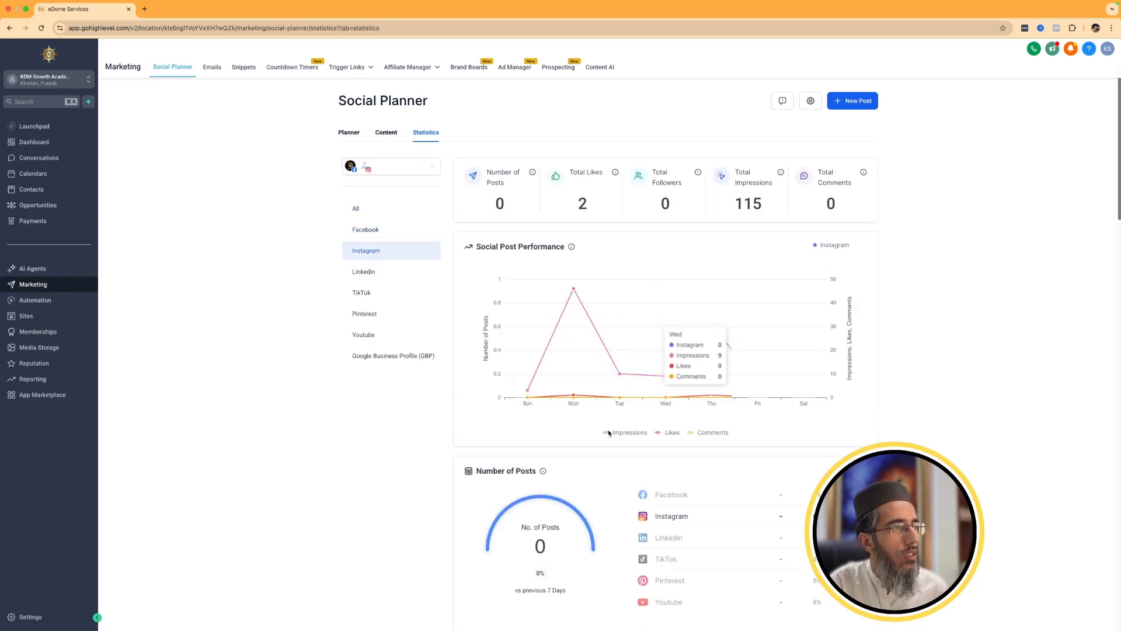
Look through the review, recurring, approval and CSV content sections and return to the post planner.
click(391, 133)
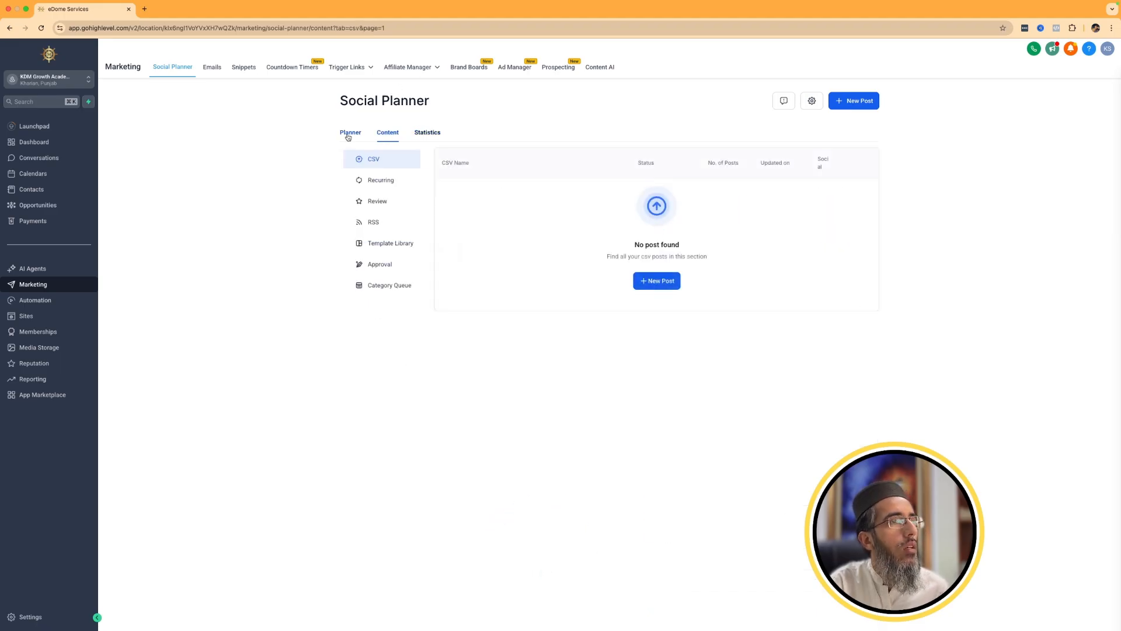
click(376, 201)
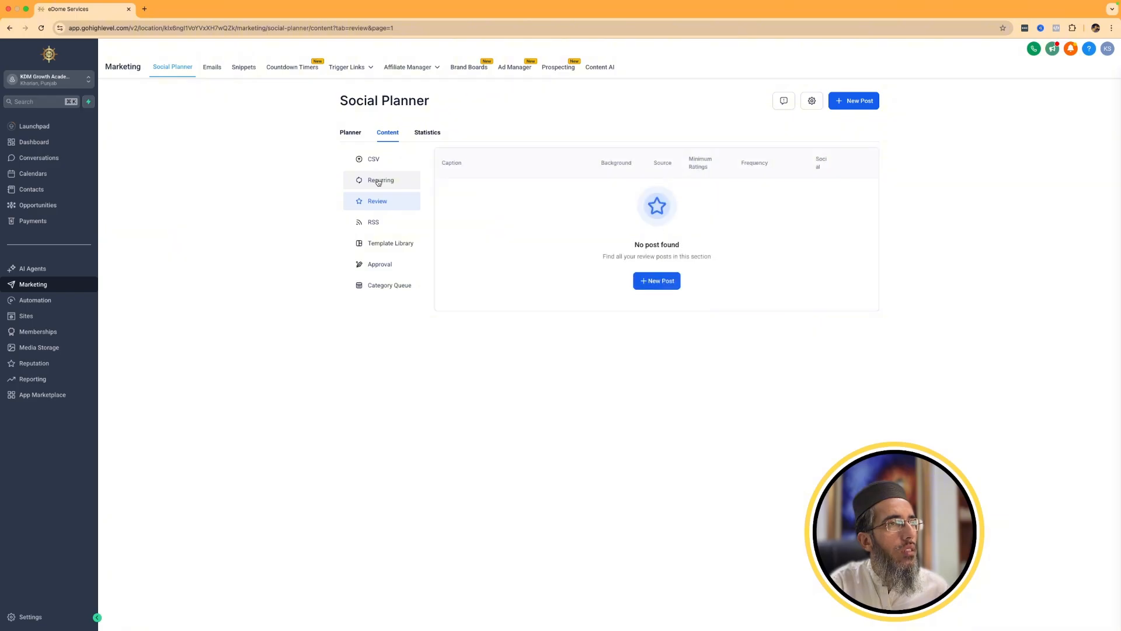
click(378, 181)
click(374, 264)
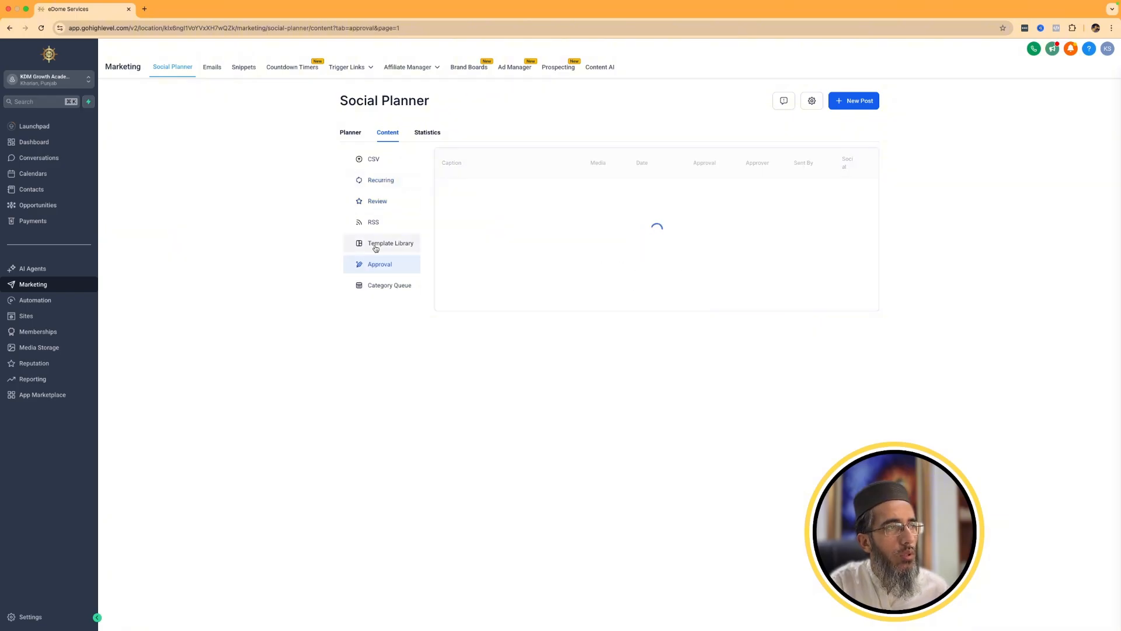
click(376, 161)
click(353, 138)
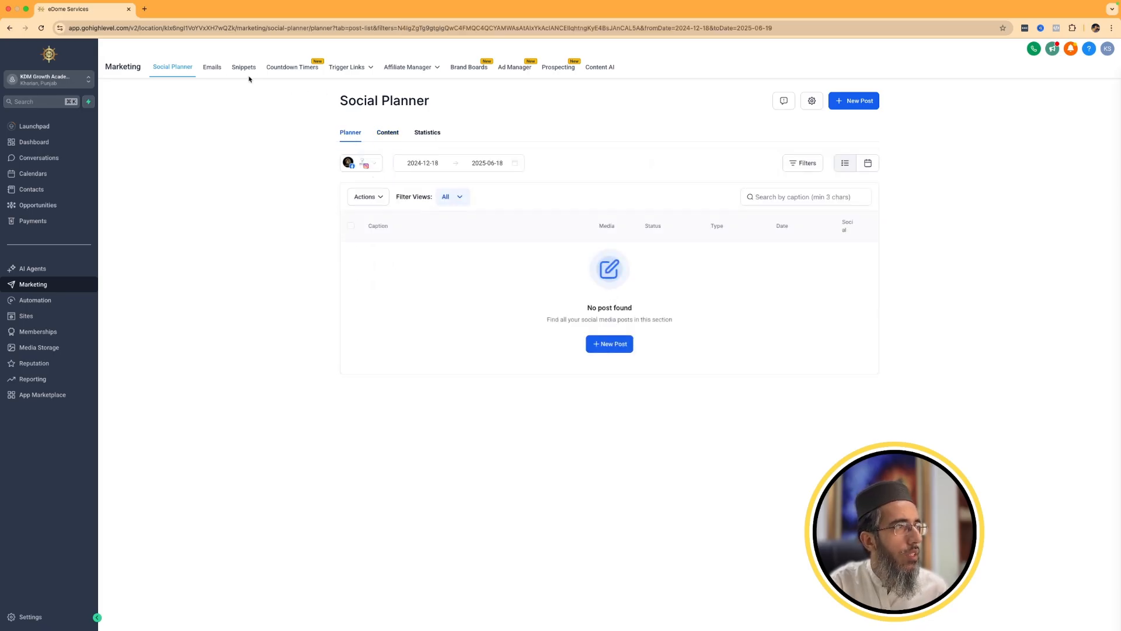
Look over the email marketing statistics, dismissing the sample data offer, and view the email templates and campaigns.
click(217, 71)
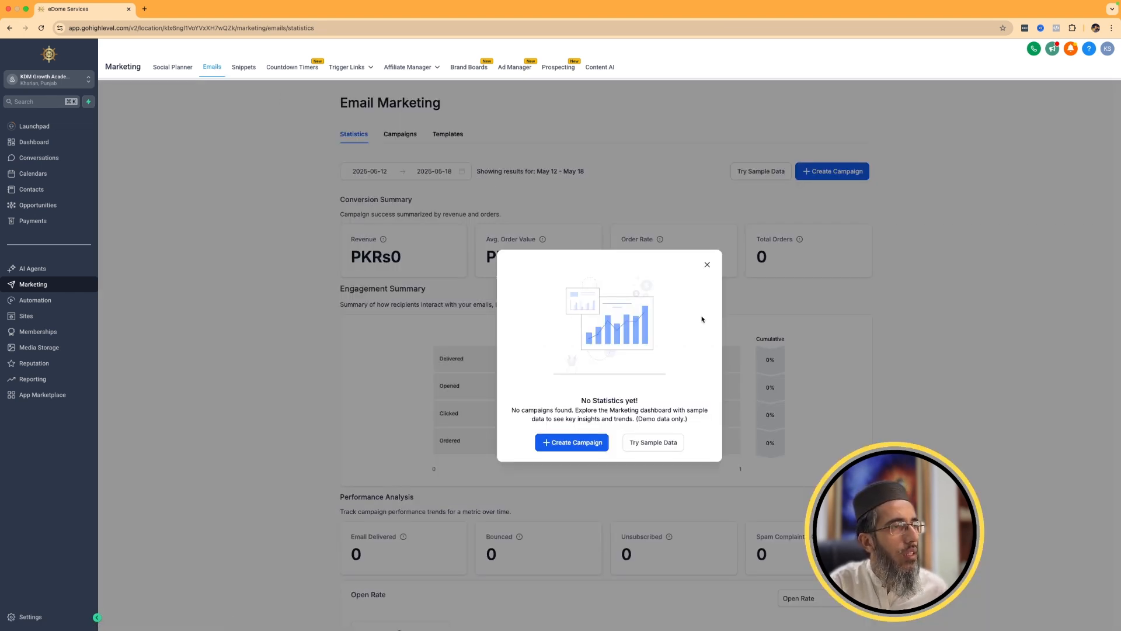
click(707, 267)
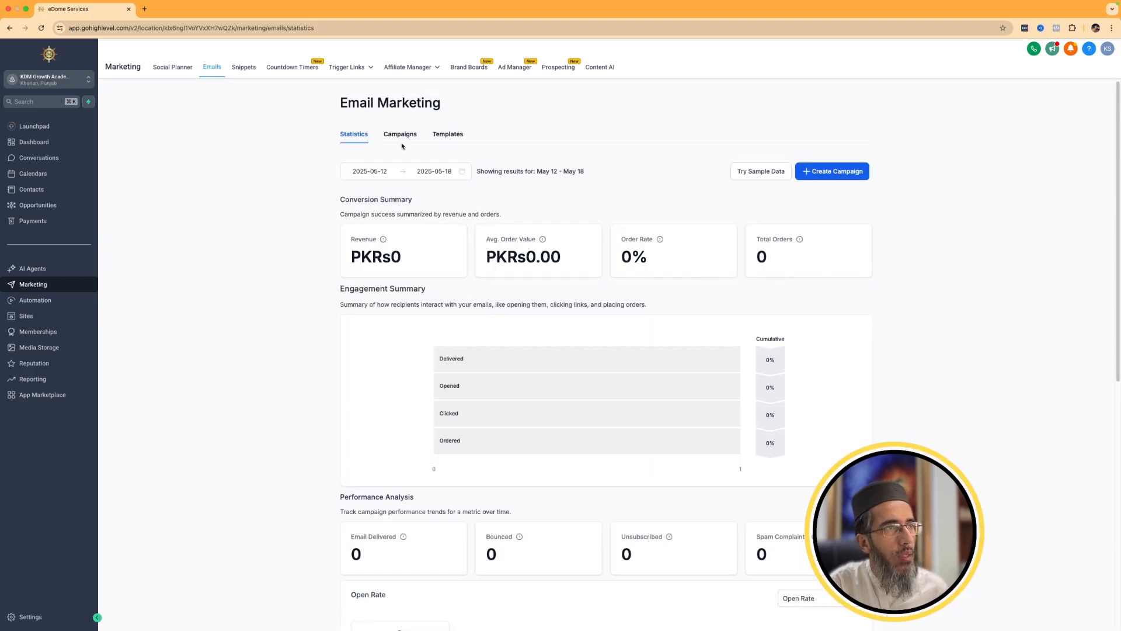
click(453, 136)
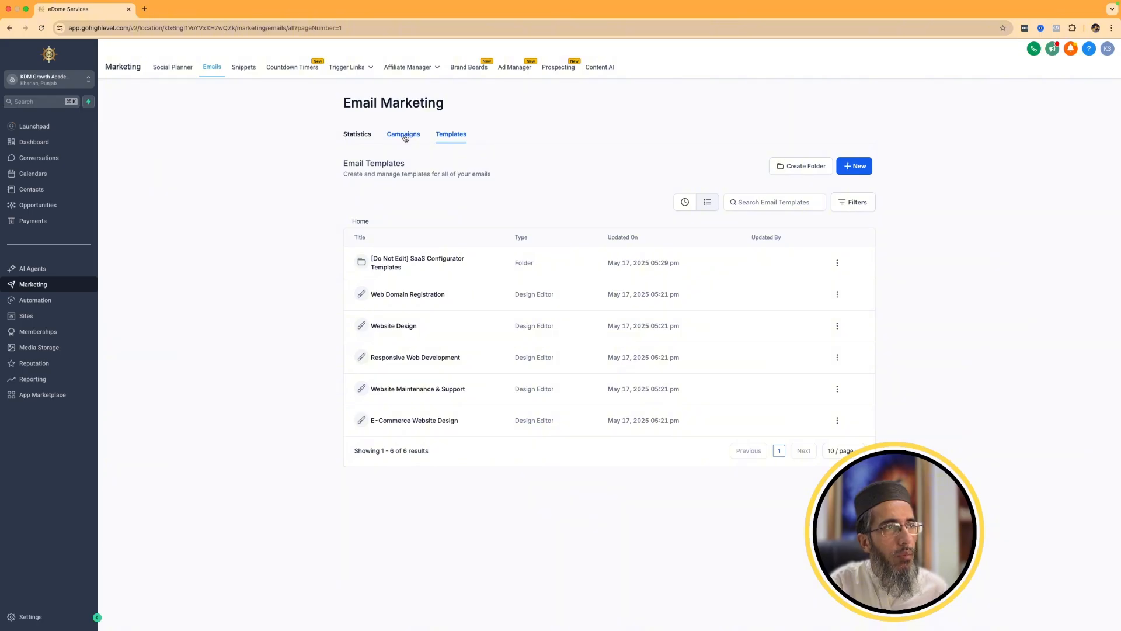
click(405, 138)
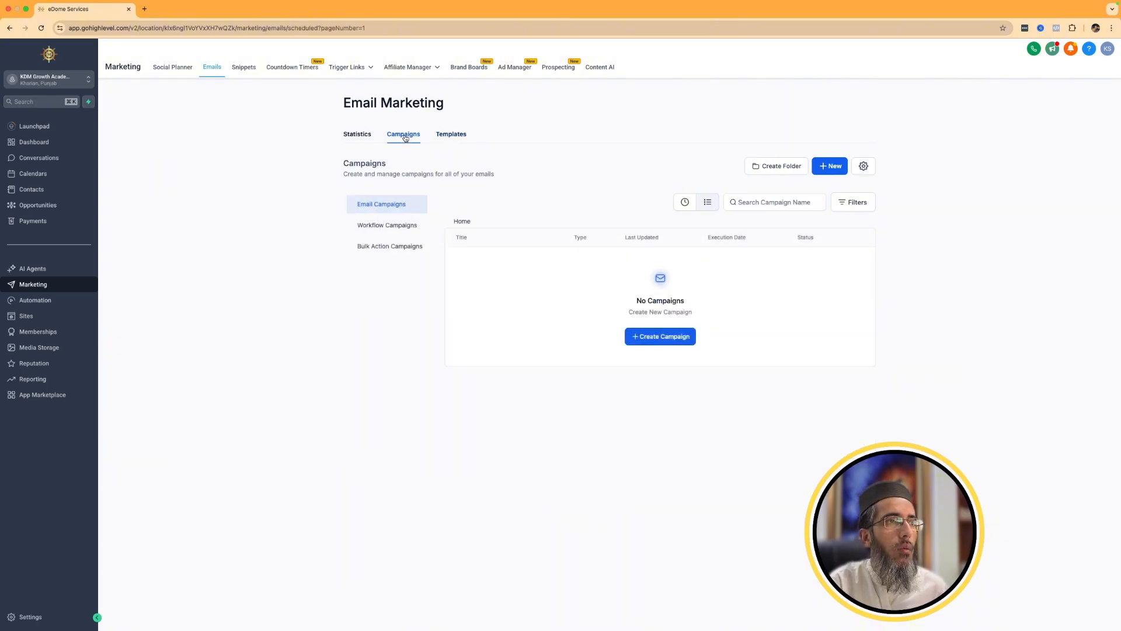
Create an email campaign from the Web Domain Registration template and review its design and its send or schedule settings.
click(660, 337)
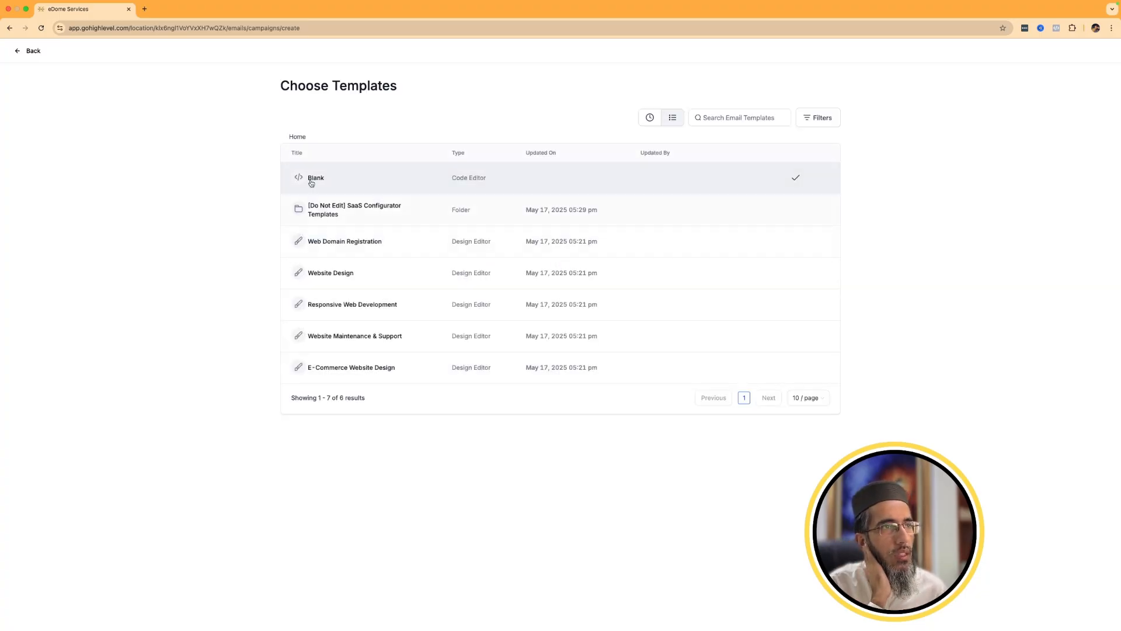
click(333, 242)
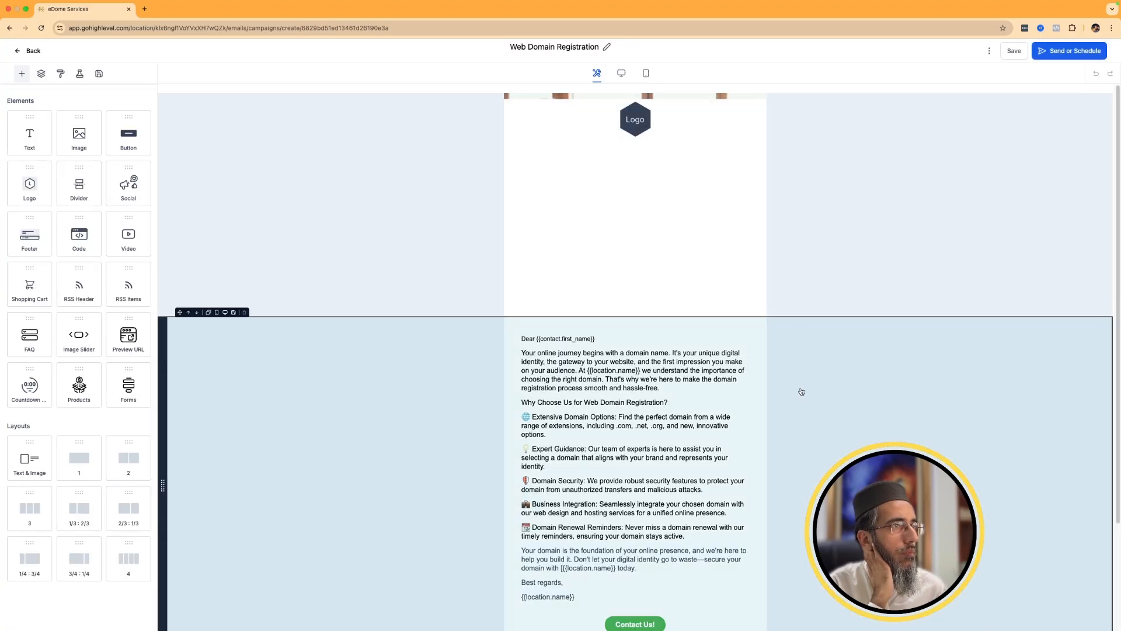
scroll(773, 411, down, 3)
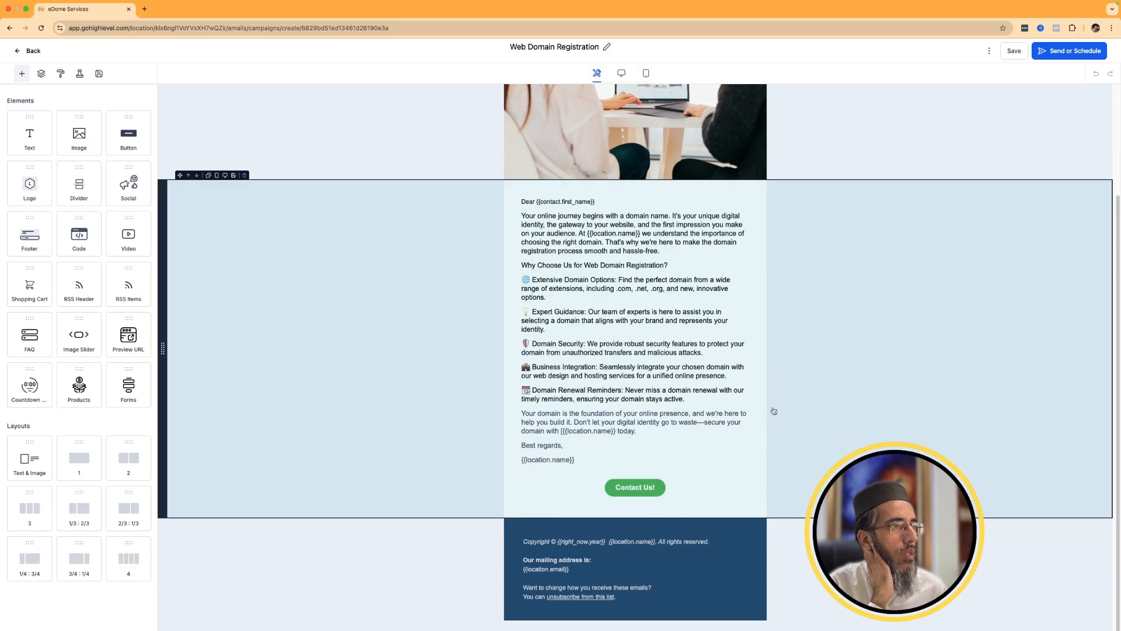
scroll(894, 313, up, 3)
click(1075, 51)
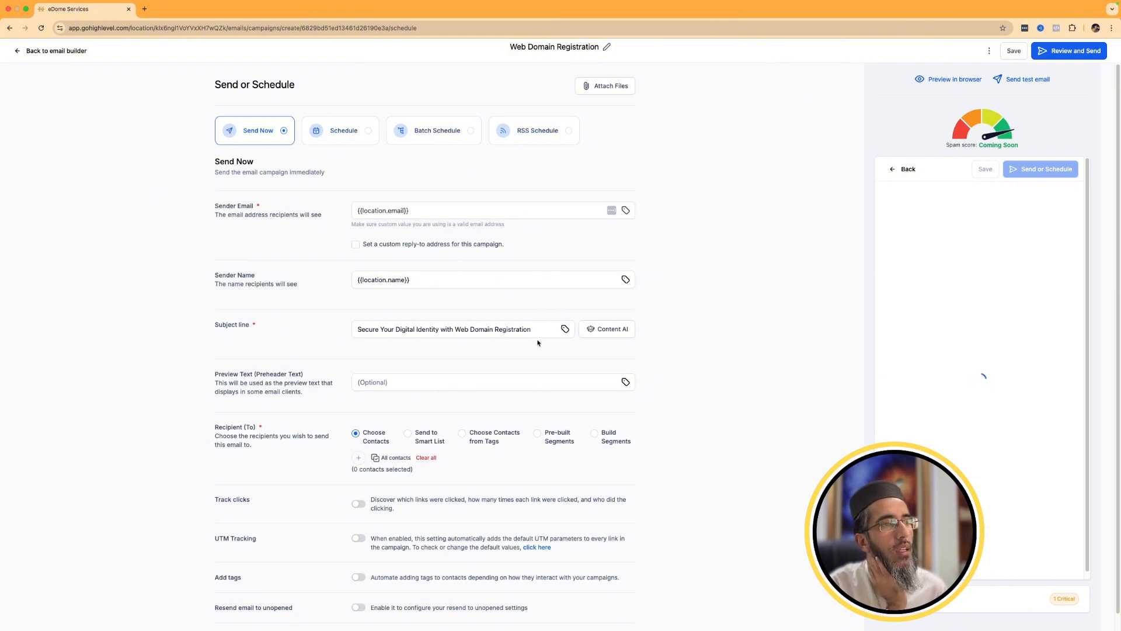
scroll(538, 343, down, 1)
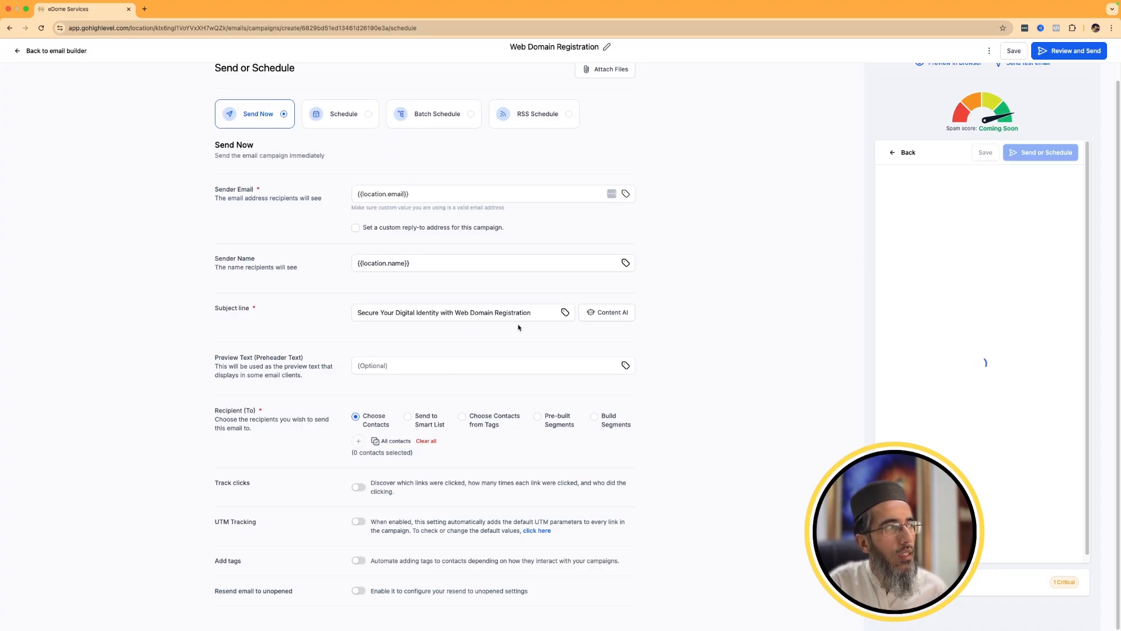
Enable UTM tracking, click tracking and adding tags for the Web Domain Registration campaign.
click(356, 522)
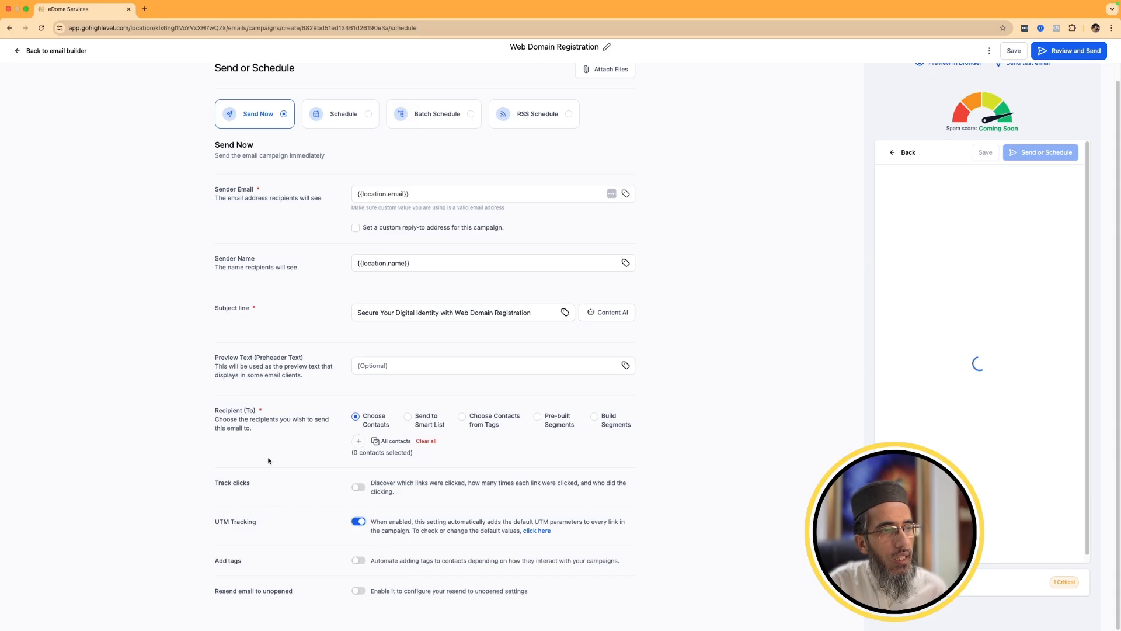
click(360, 487)
click(358, 562)
scroll(377, 546, down, 1)
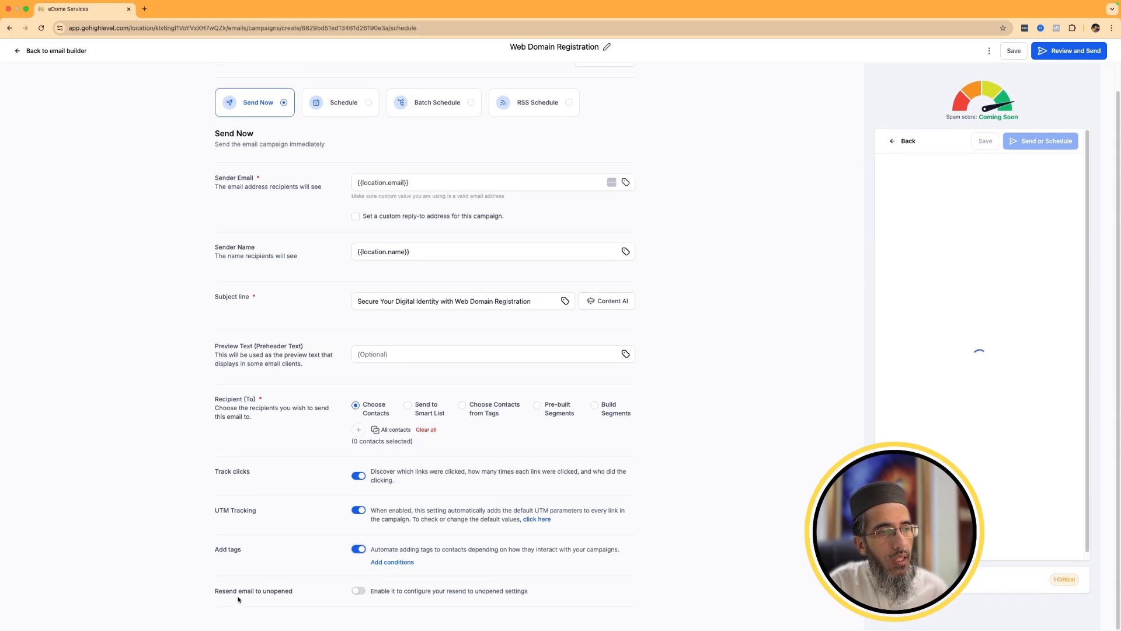
Compare the Schedule, Batch Schedule and RSS Schedule sending options, reselect Send Now, and return to the campaign list.
scroll(380, 236, up, 1)
click(340, 123)
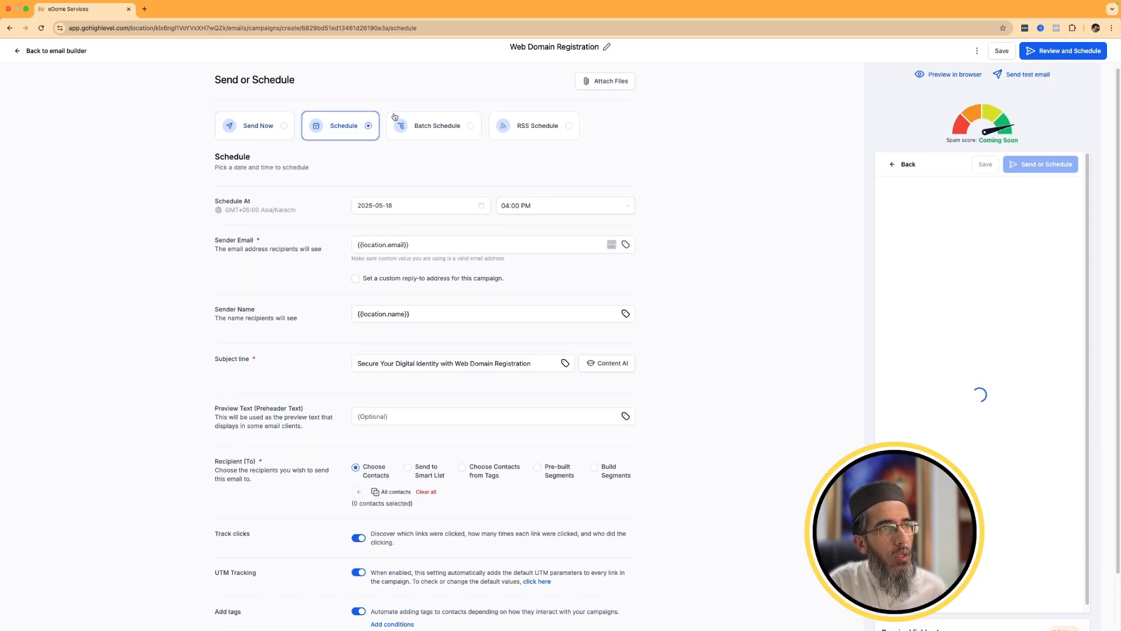
click(437, 124)
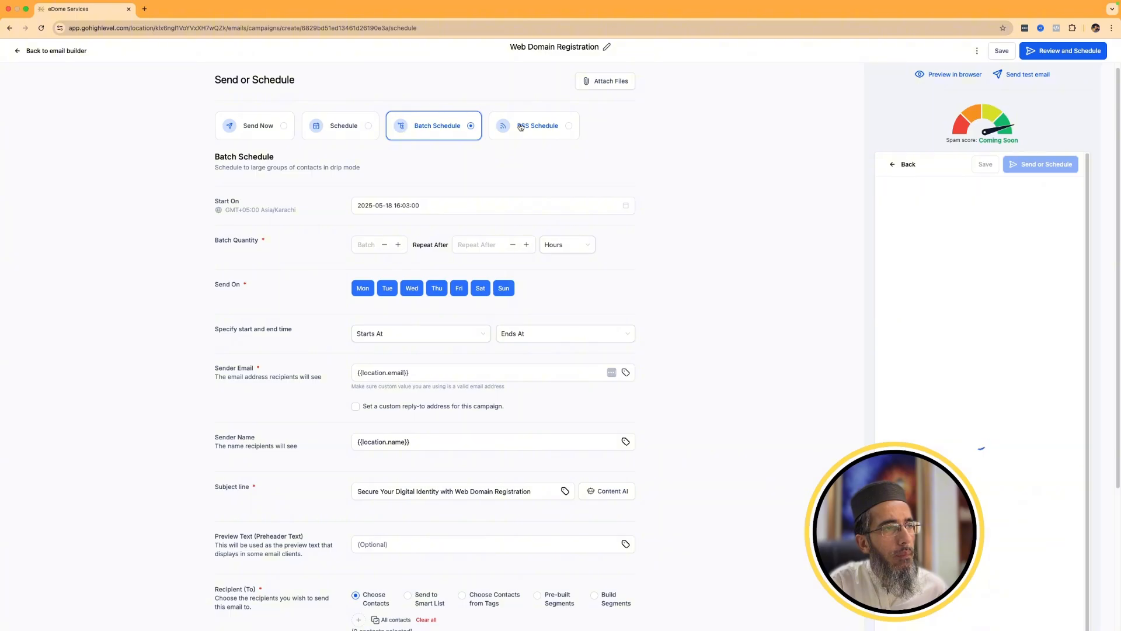
click(312, 133)
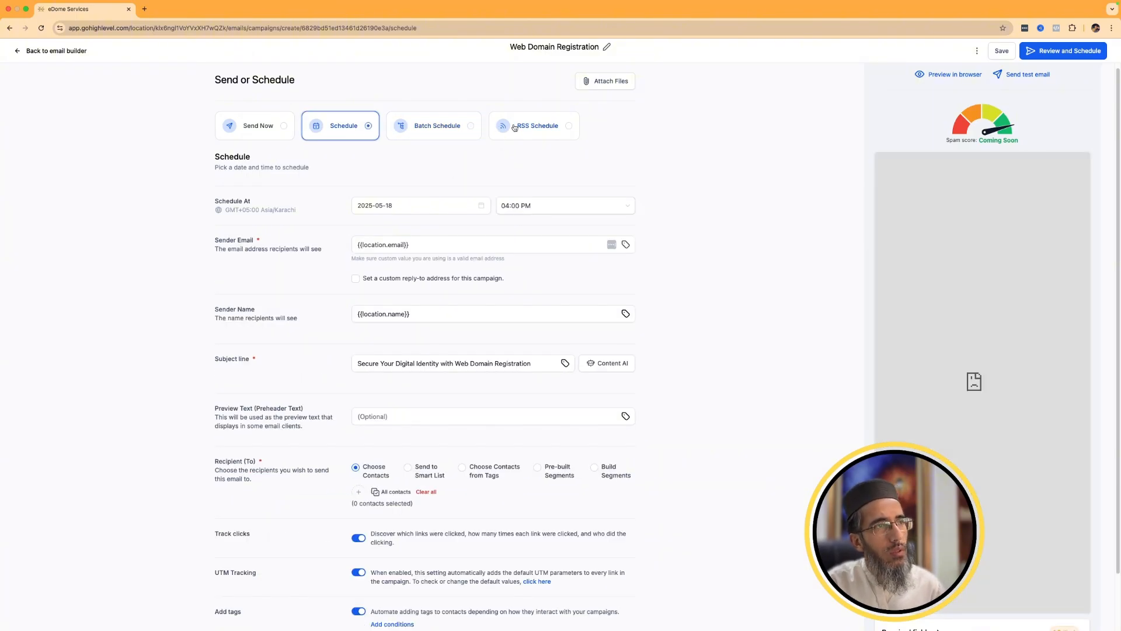
click(514, 128)
click(434, 138)
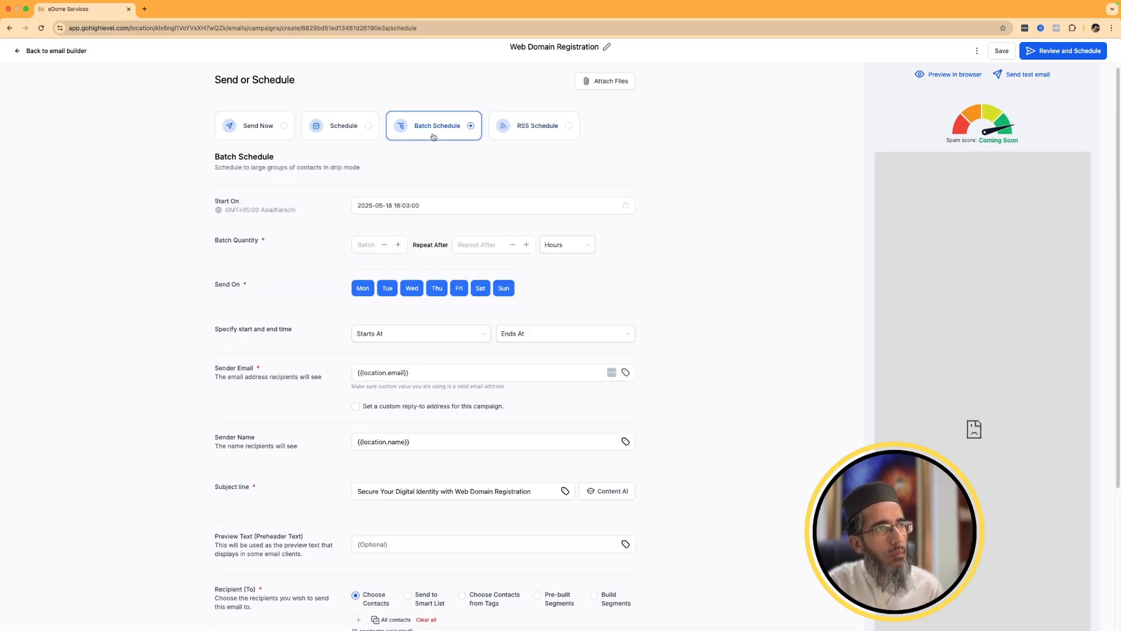
click(315, 137)
click(270, 135)
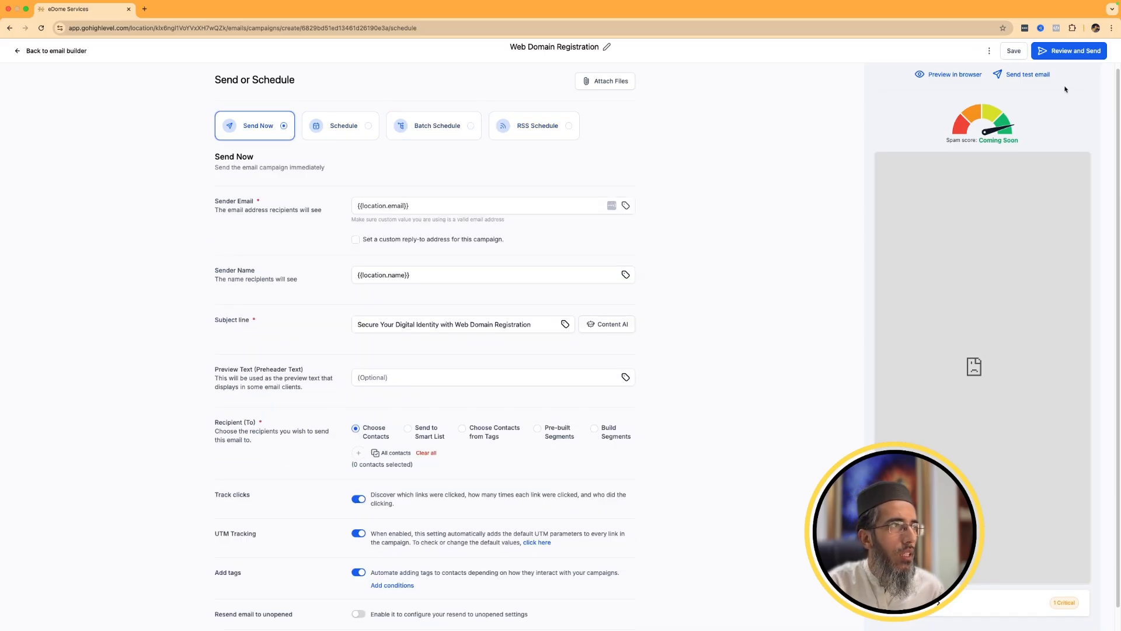
click(59, 51)
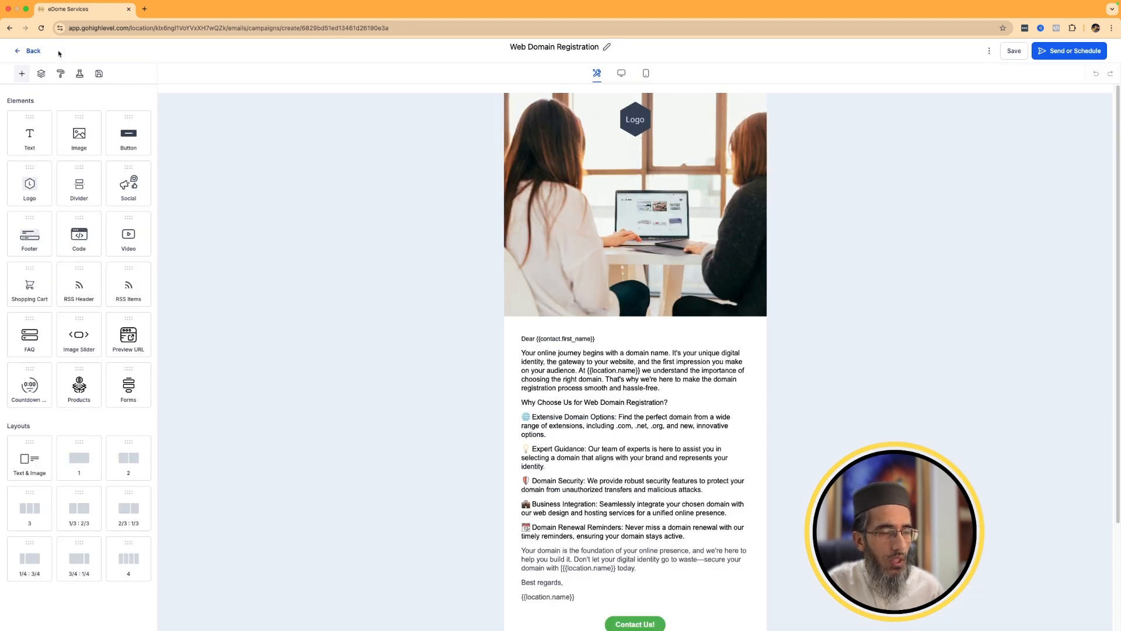
click(23, 52)
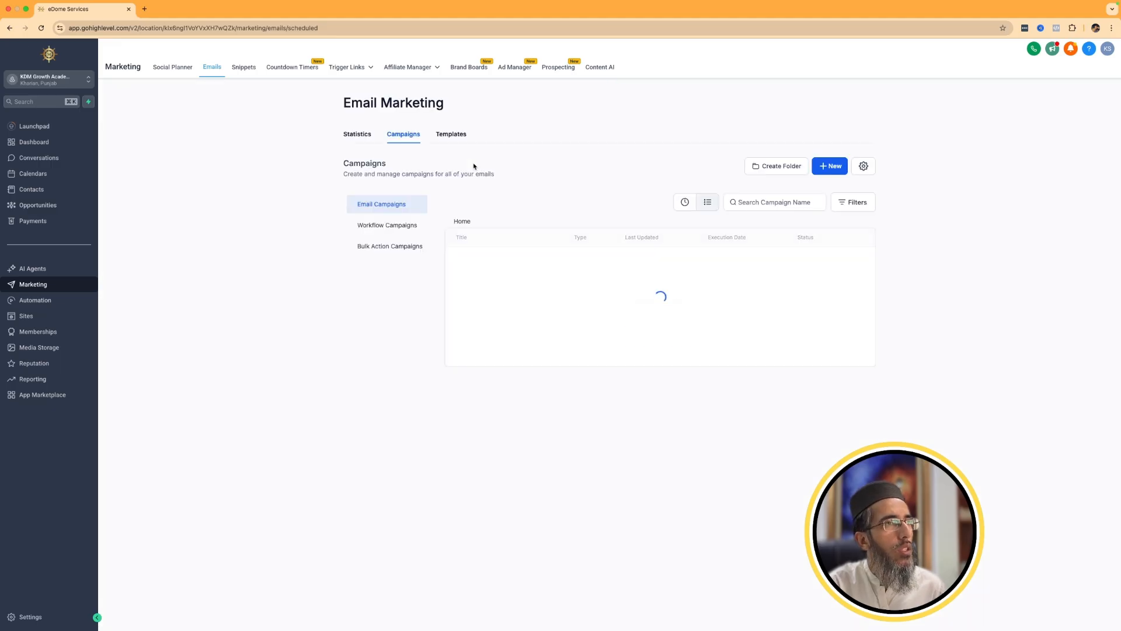
List the workflow campaigns and open the 5. Long-Term Nurture workflow in its builder.
click(409, 232)
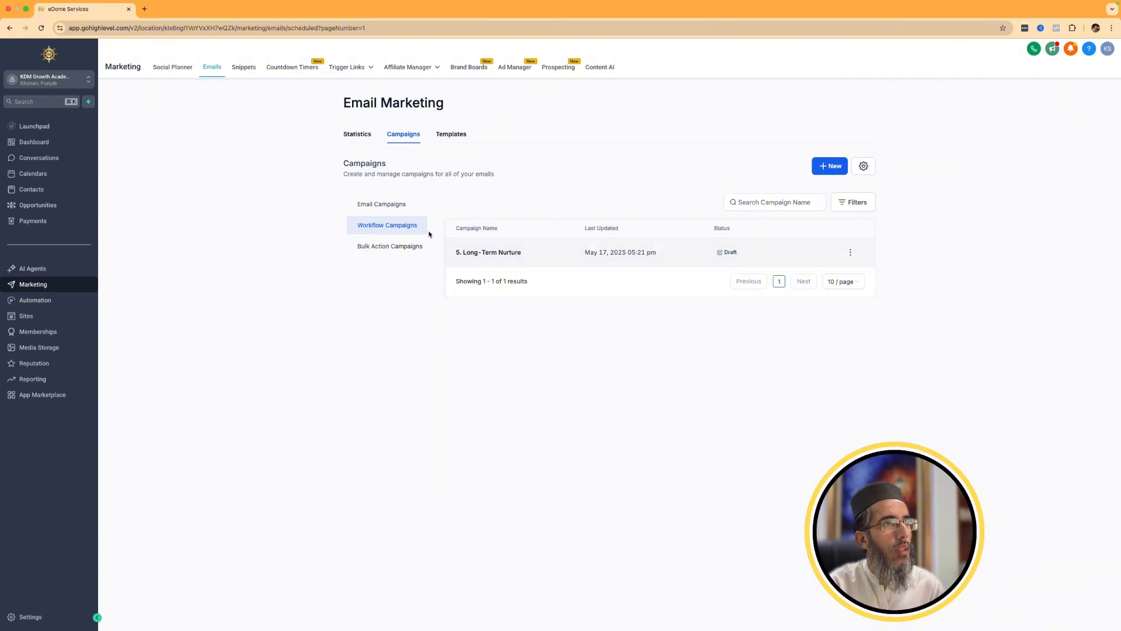
click(496, 254)
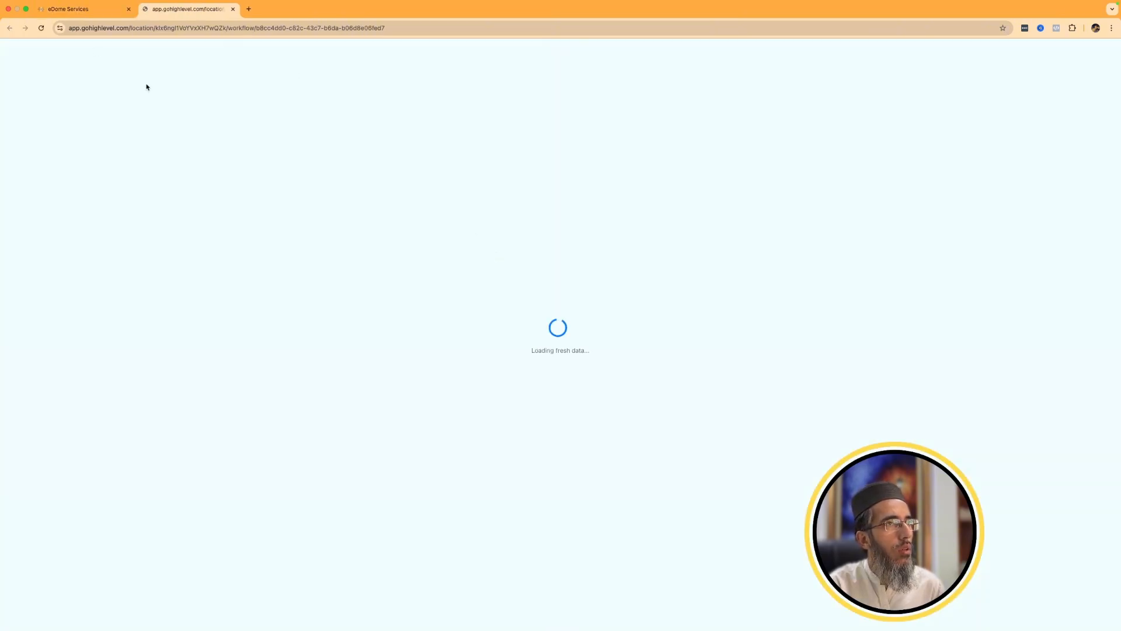
click(82, 11)
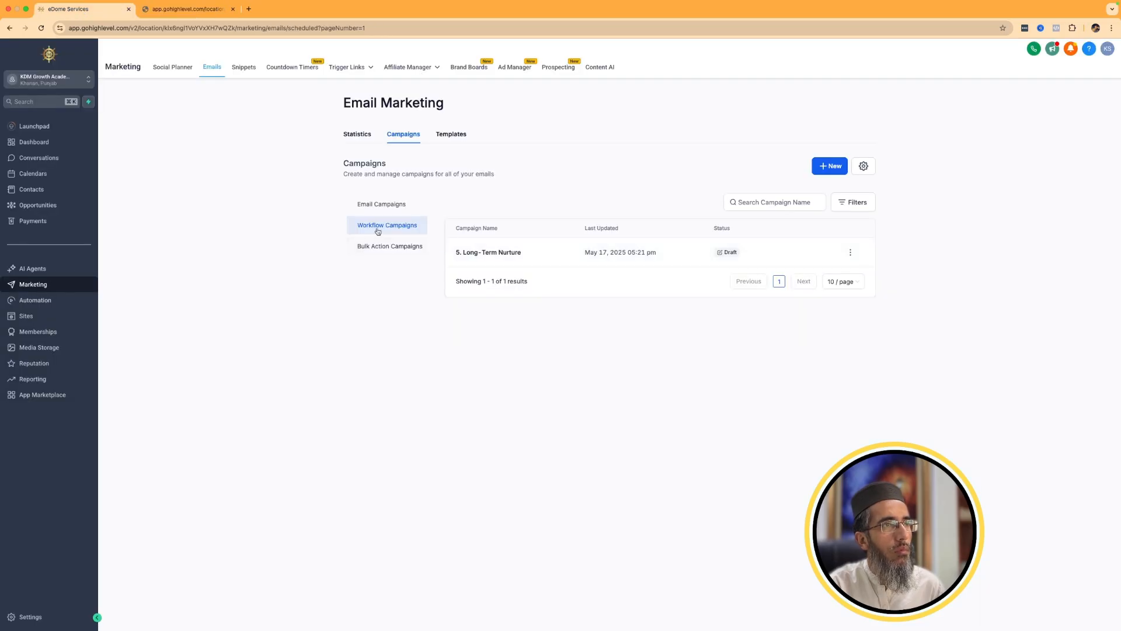
click(199, 9)
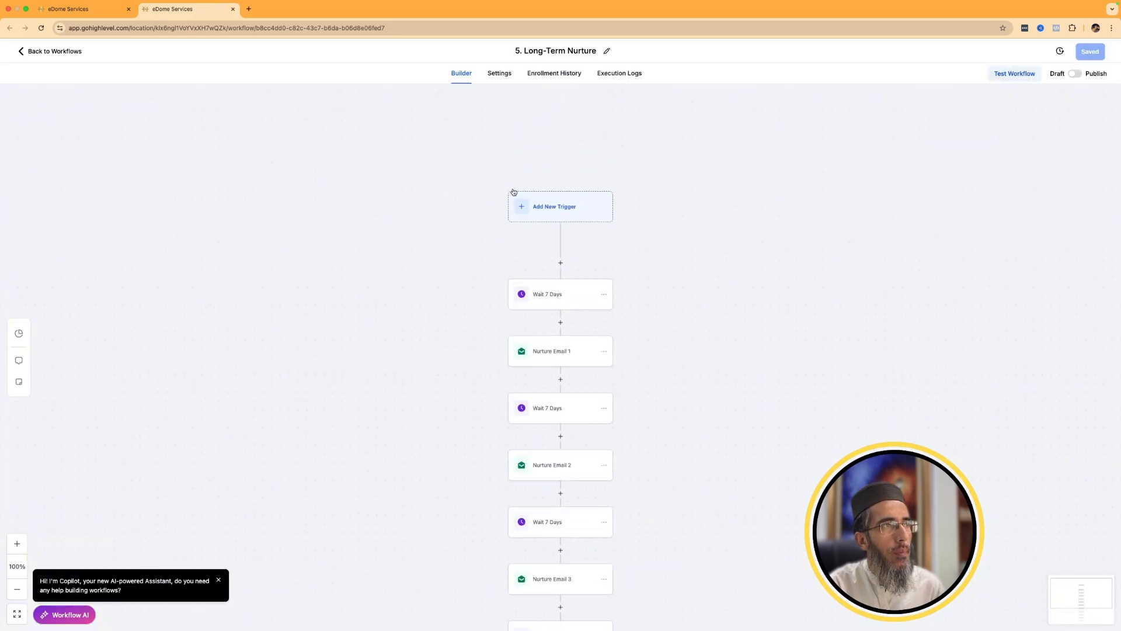
Inspect the Nurture Email 1 action's settings, template choices and template preview, and look over the rest of the workflow.
click(542, 343)
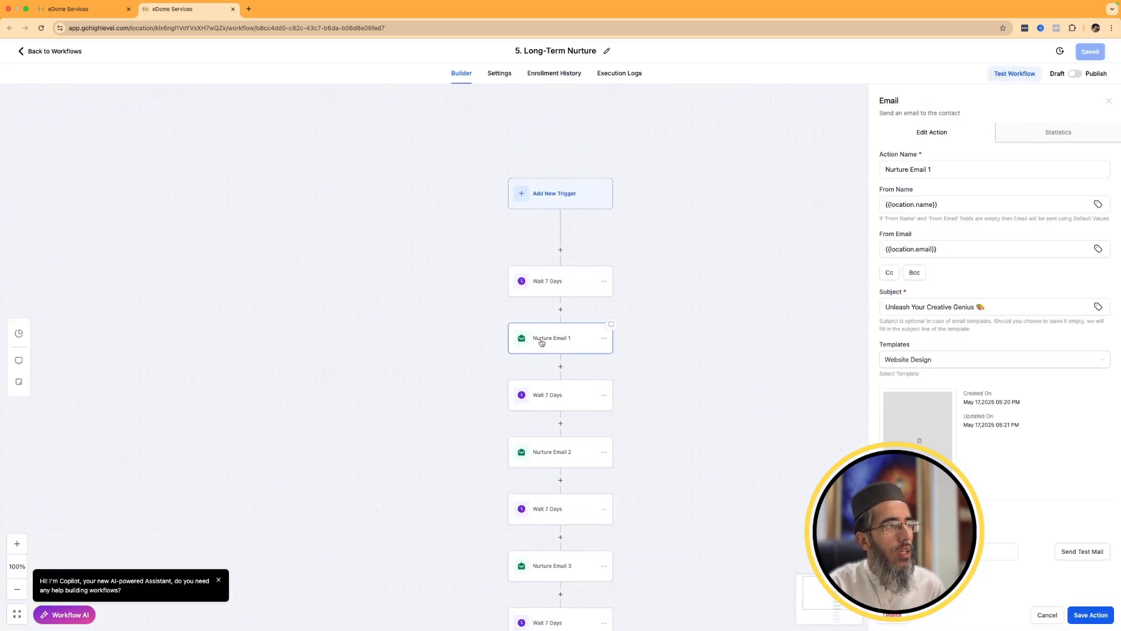
click(928, 363)
click(986, 362)
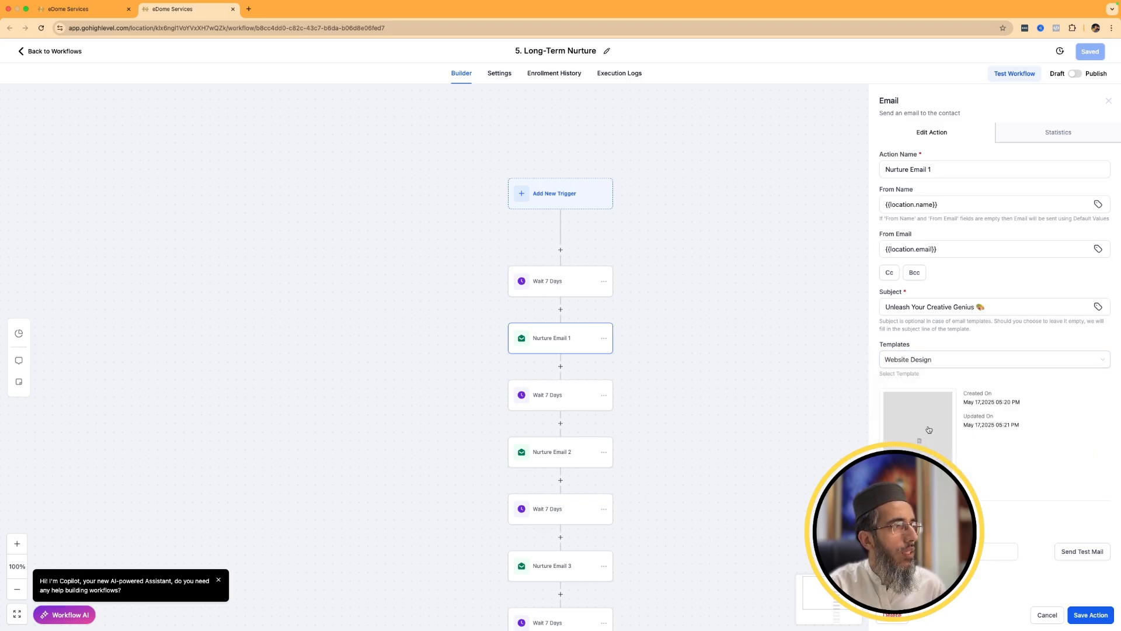
click(928, 429)
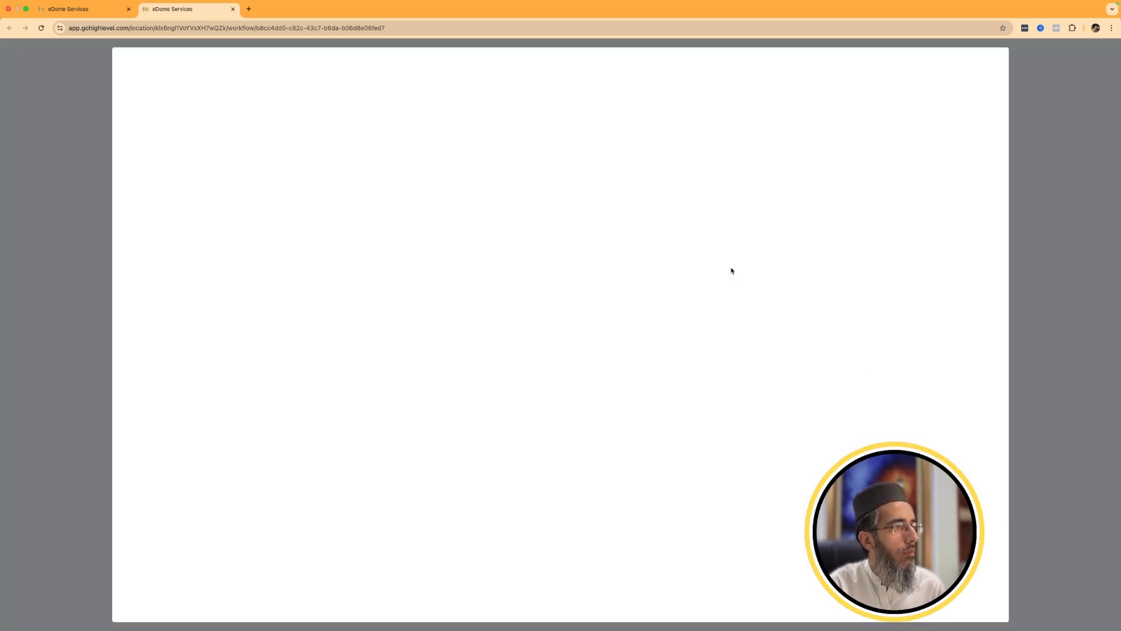
click(1061, 121)
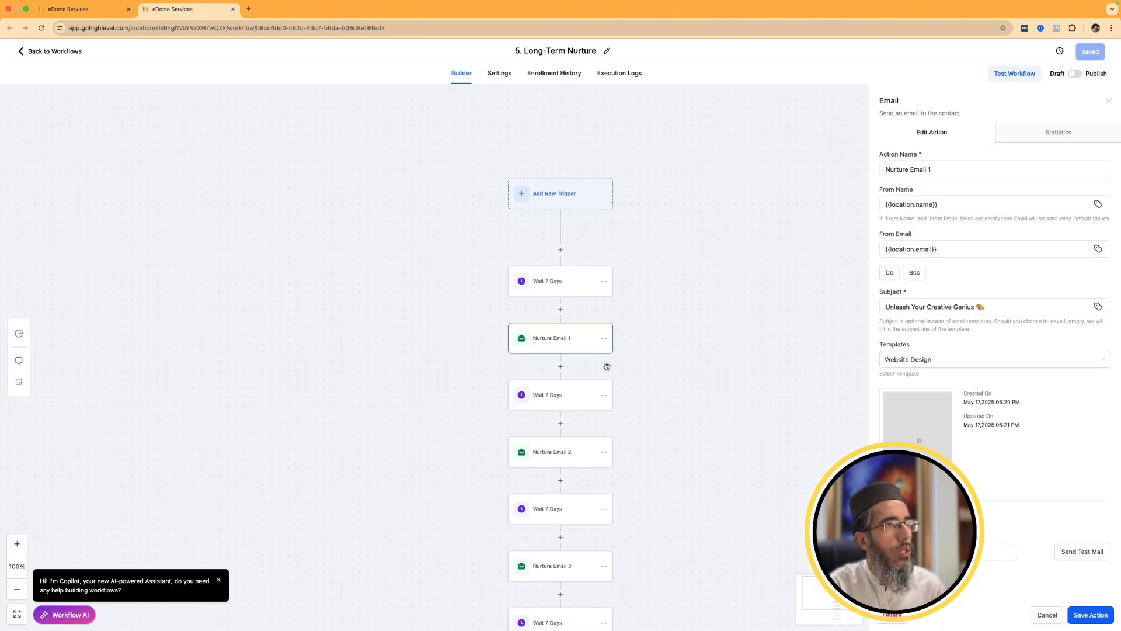
scroll(607, 367, down, 10)
Return to Email Marketing and look over the bulk action campaigns, email campaigns and email templates.
click(78, 4)
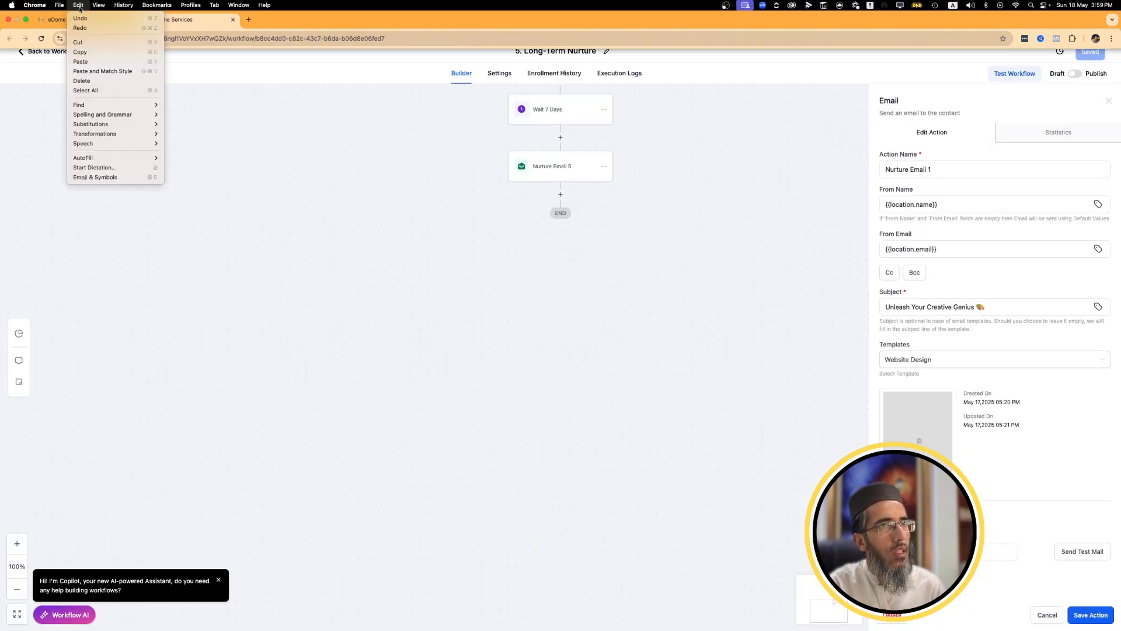
click(11, 40)
click(8, 41)
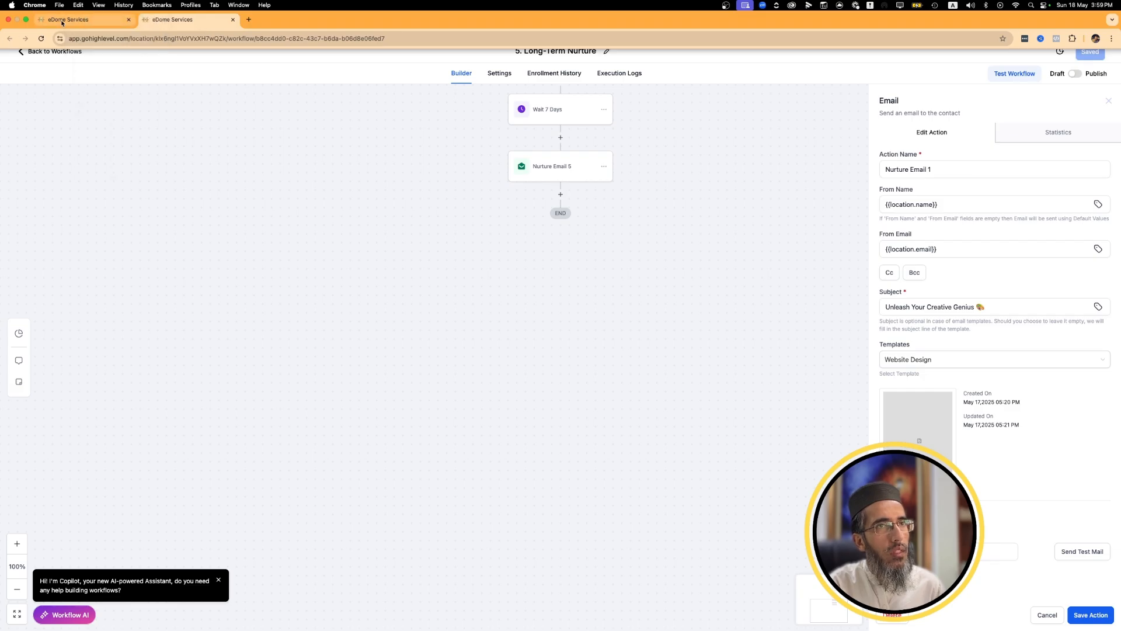
click(397, 251)
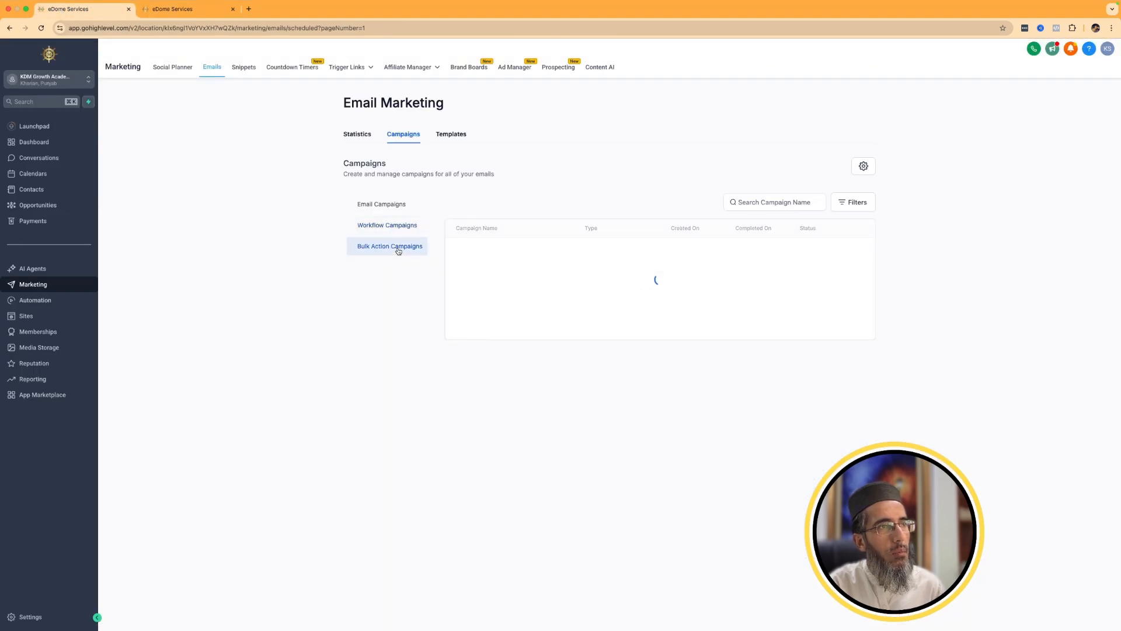
click(407, 210)
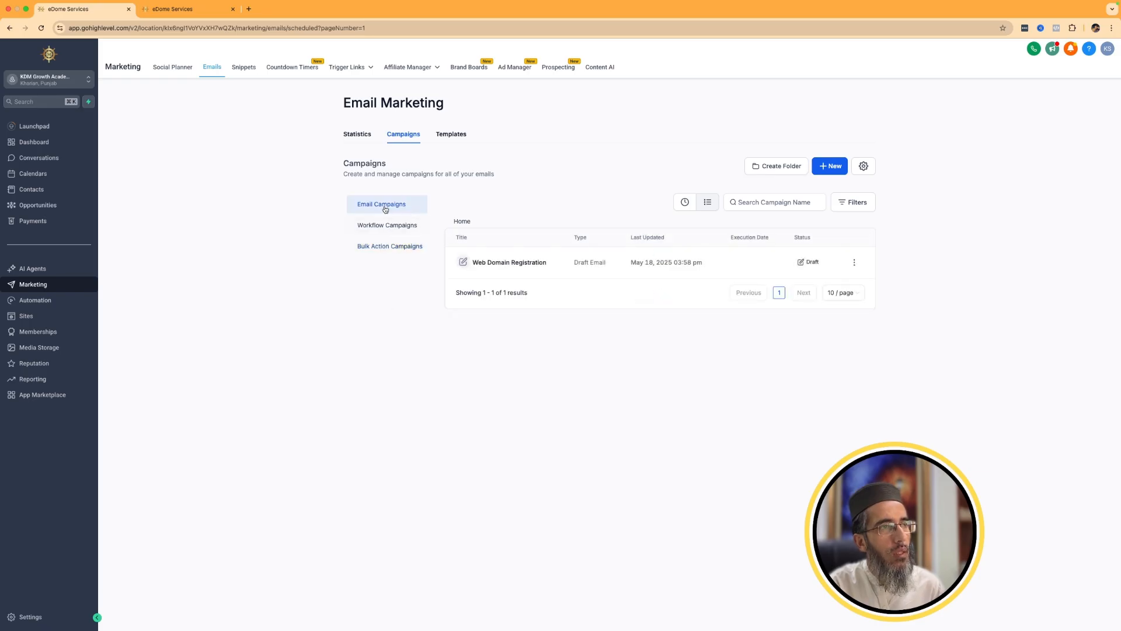
click(453, 135)
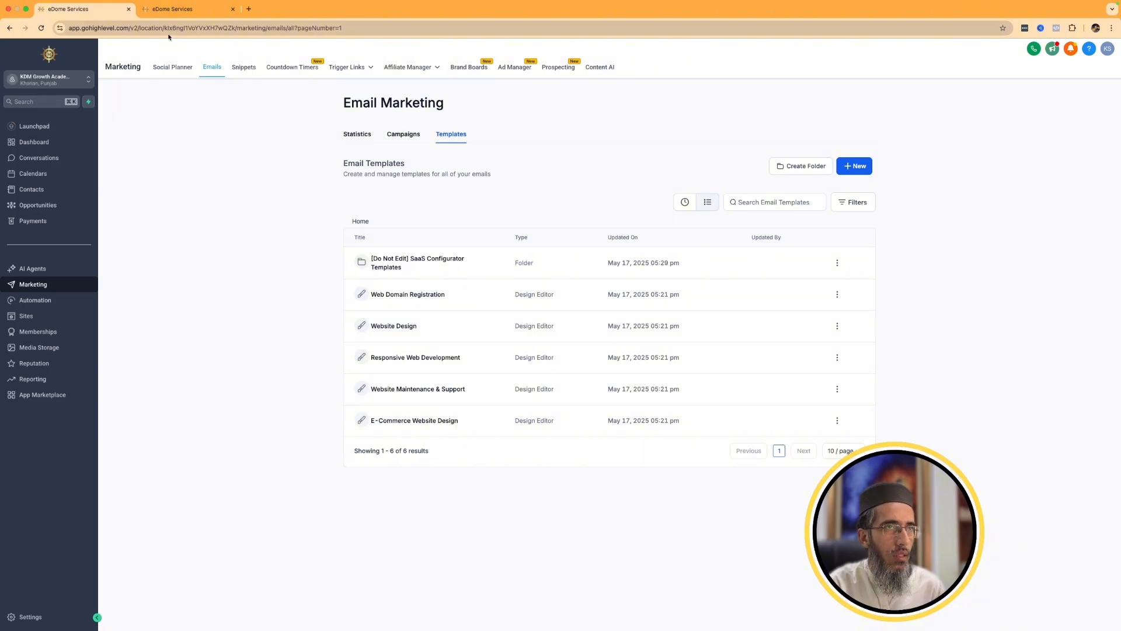
Examine the sequence of waits and nurture emails in the Long-Term Nurture workflow.
click(177, 10)
scroll(608, 401, up, 10)
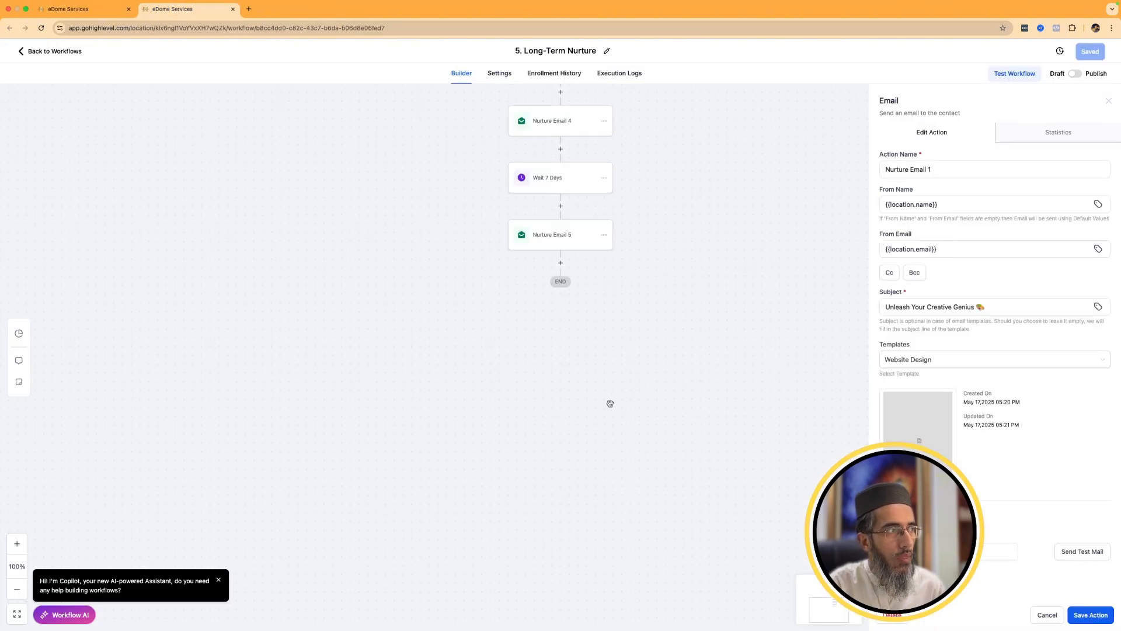
scroll(608, 401, down, 5)
scroll(608, 406, up, 2)
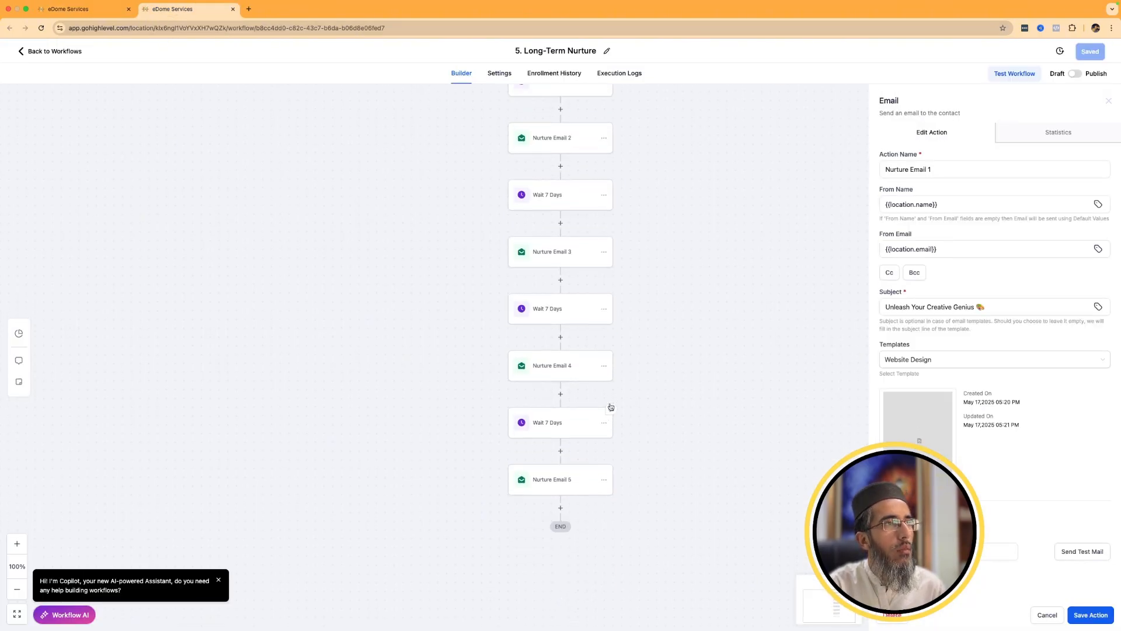
scroll(608, 405, down, 2)
Compare the email campaigns and saved email templates with the templates available to Nurture Email 1 in the workflow.
click(91, 15)
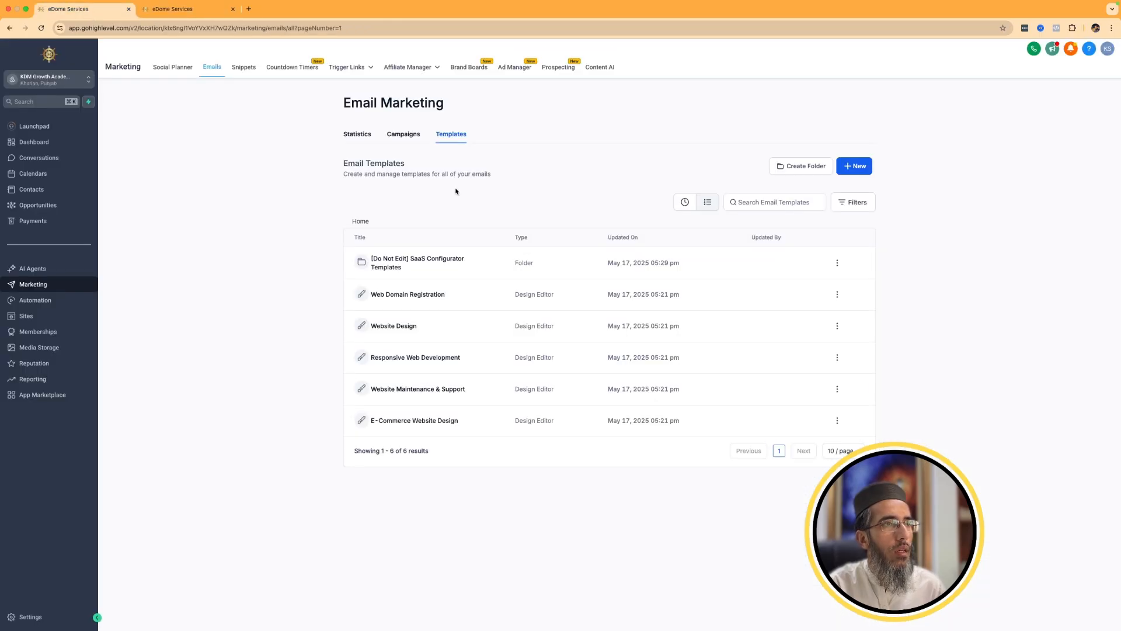
click(397, 135)
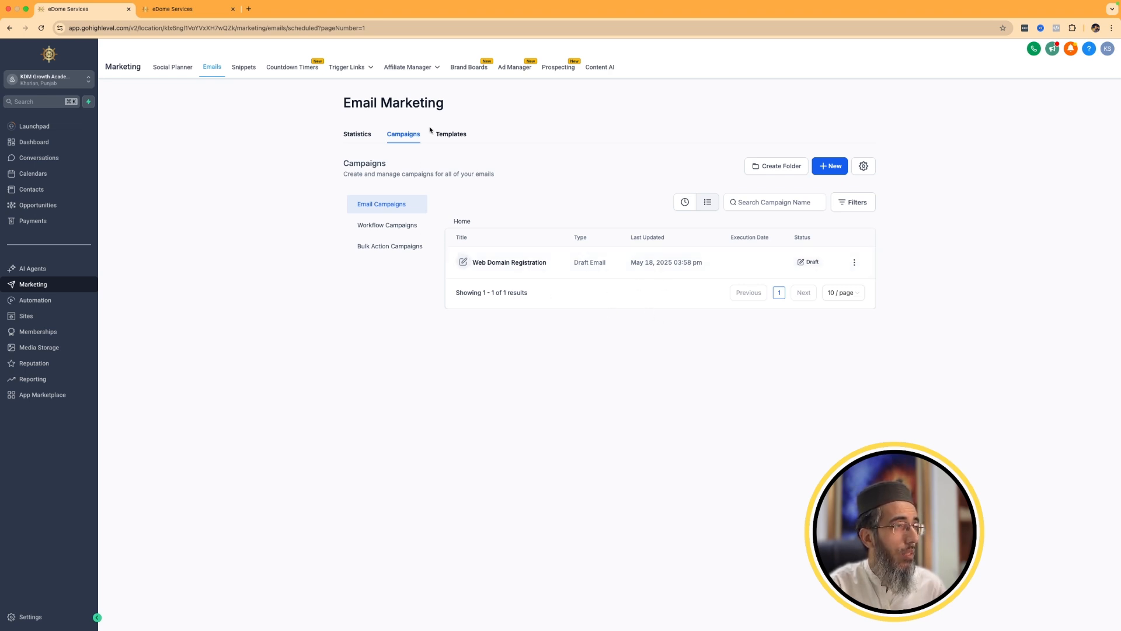
click(173, 11)
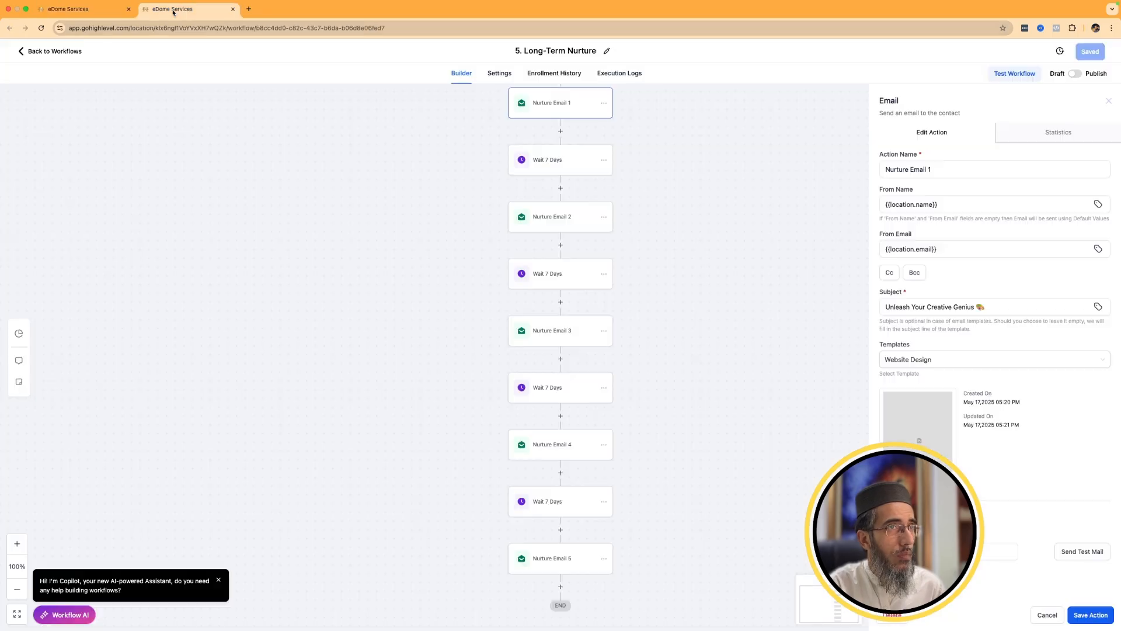
click(919, 358)
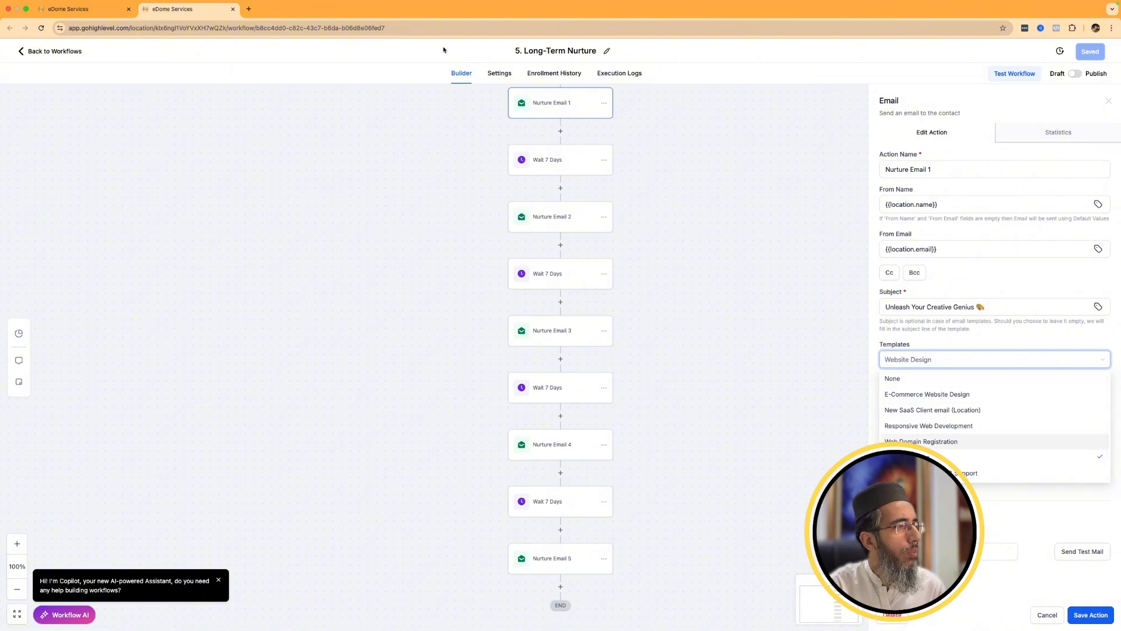
click(66, 7)
click(451, 135)
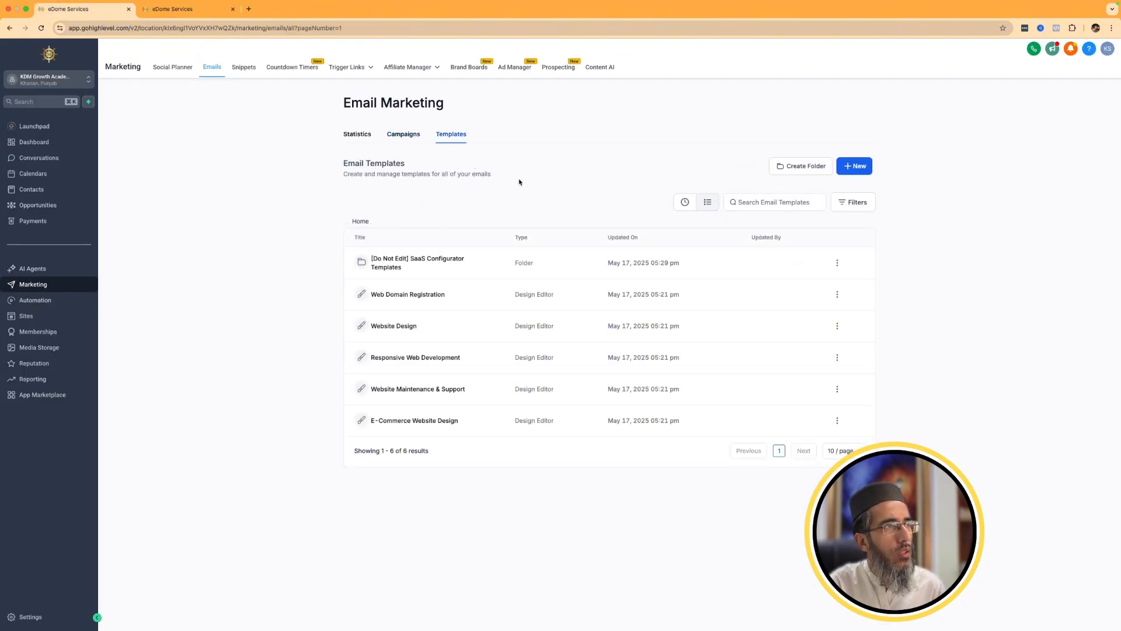
Try the E-Commerce Website Design template on Nurture Email 1 in the workflow and discard the change.
click(177, 8)
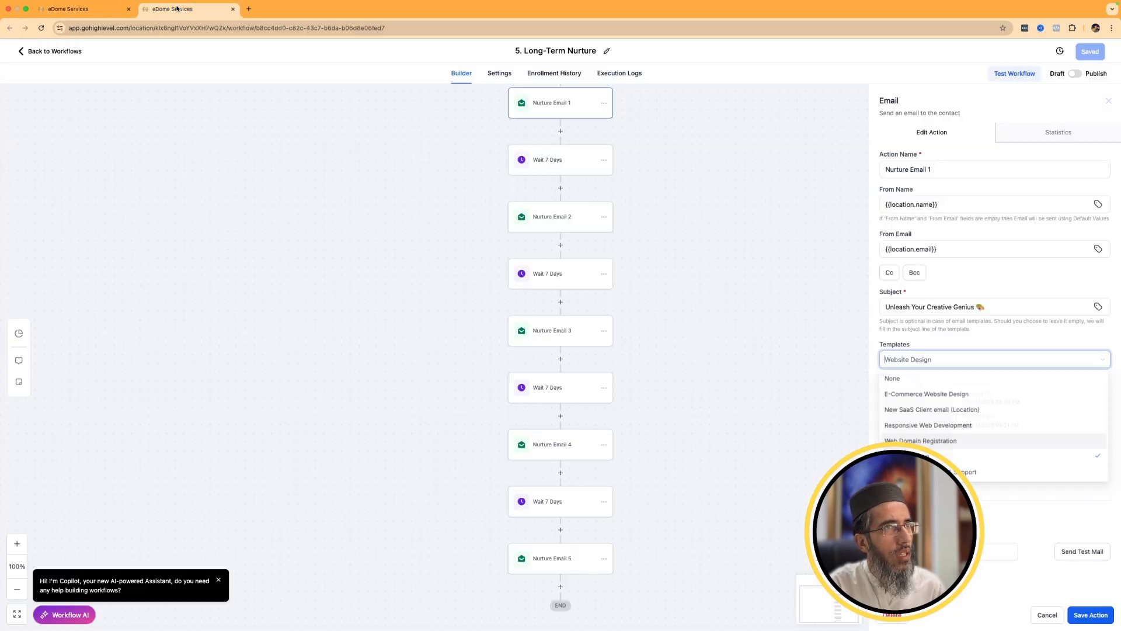
click(989, 361)
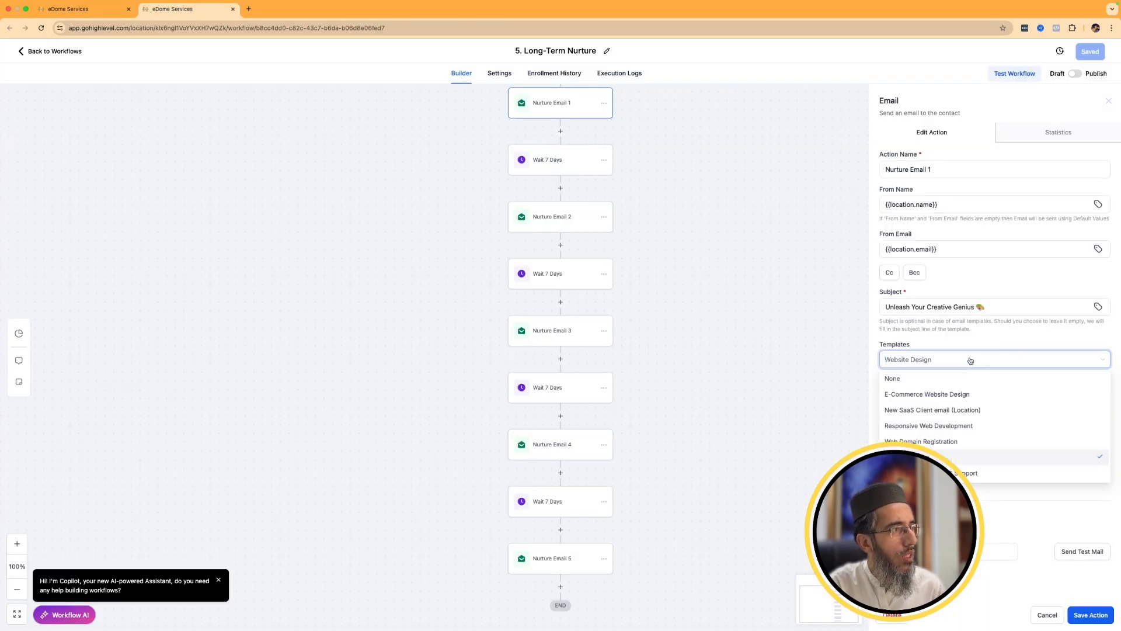
click(917, 393)
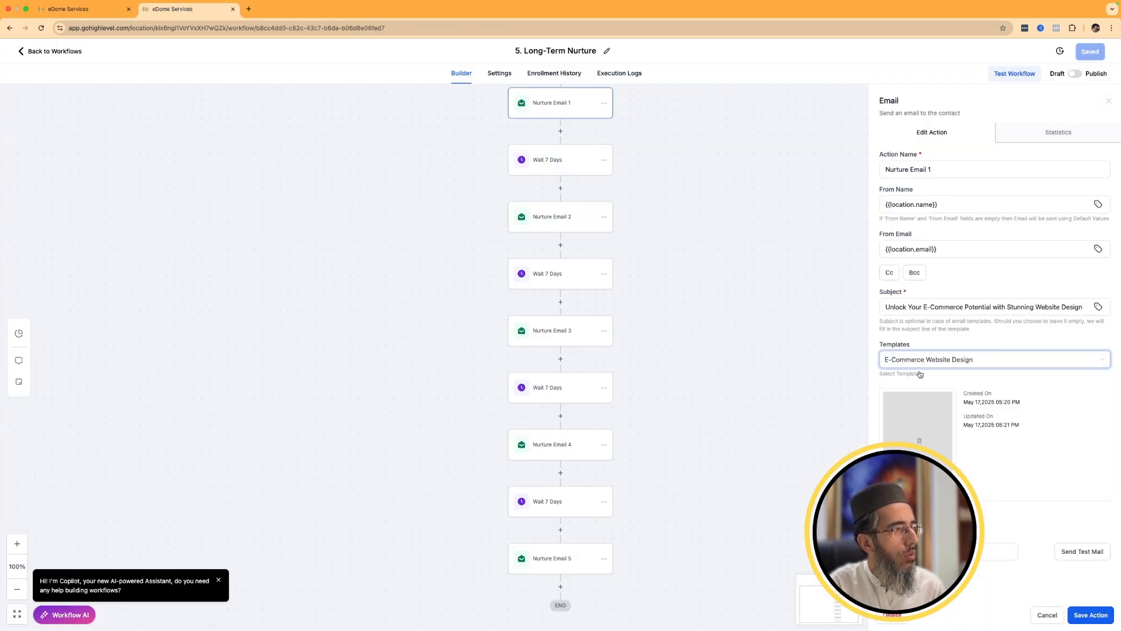
click(1047, 613)
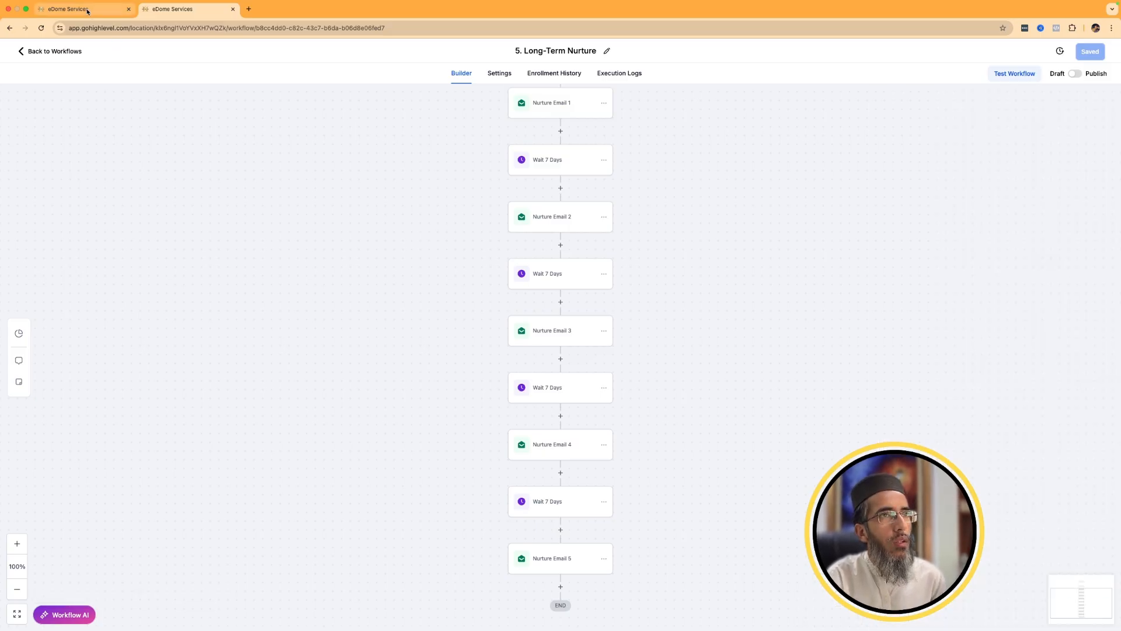
Return to the saved email templates and browse the Email Marketing Templates library for a new template, leaving it without picking one.
click(88, 12)
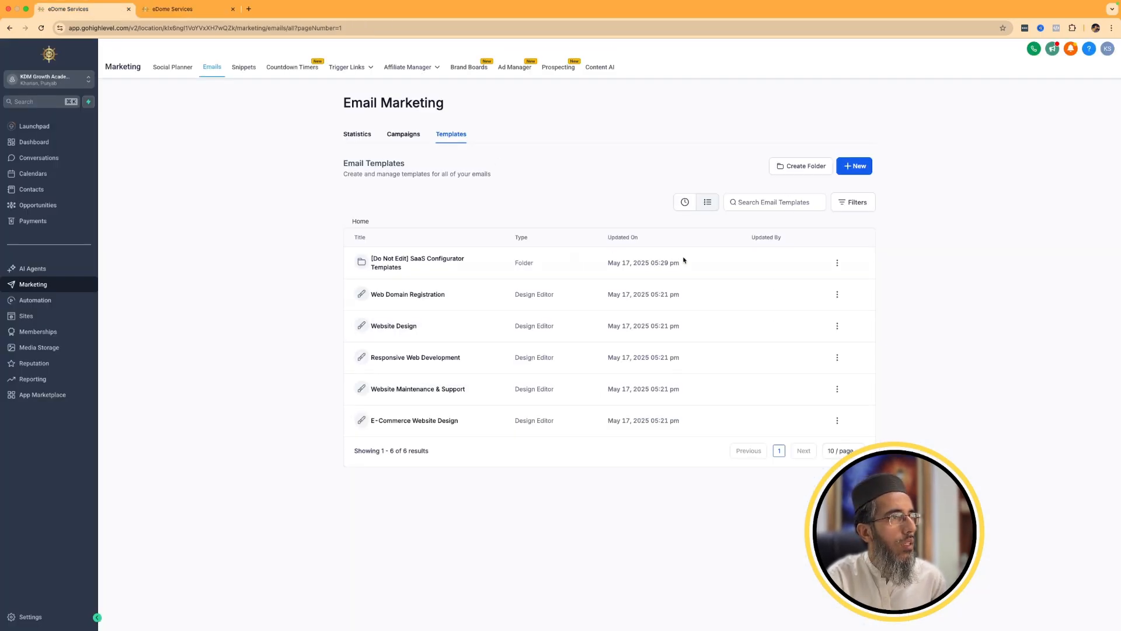
click(853, 169)
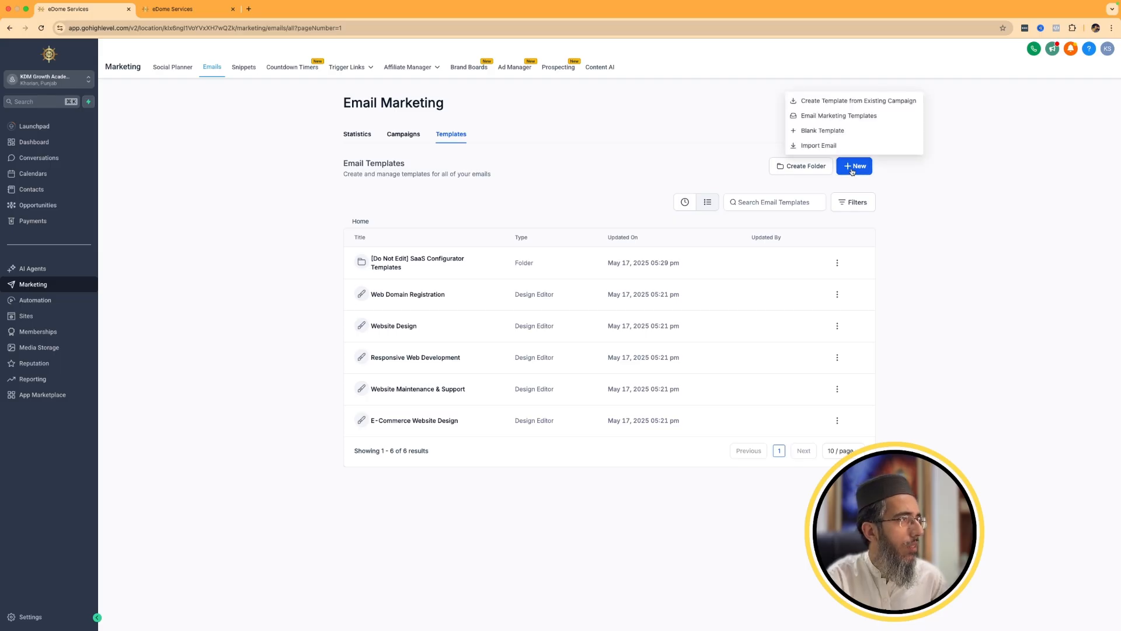
click(833, 117)
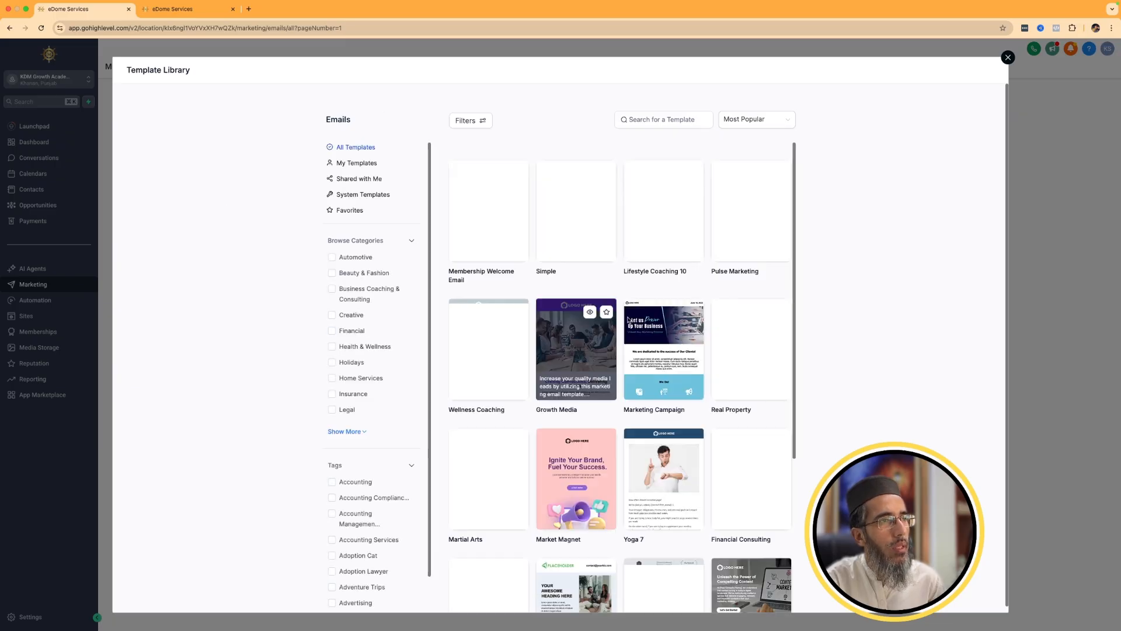
scroll(576, 416, down, 5)
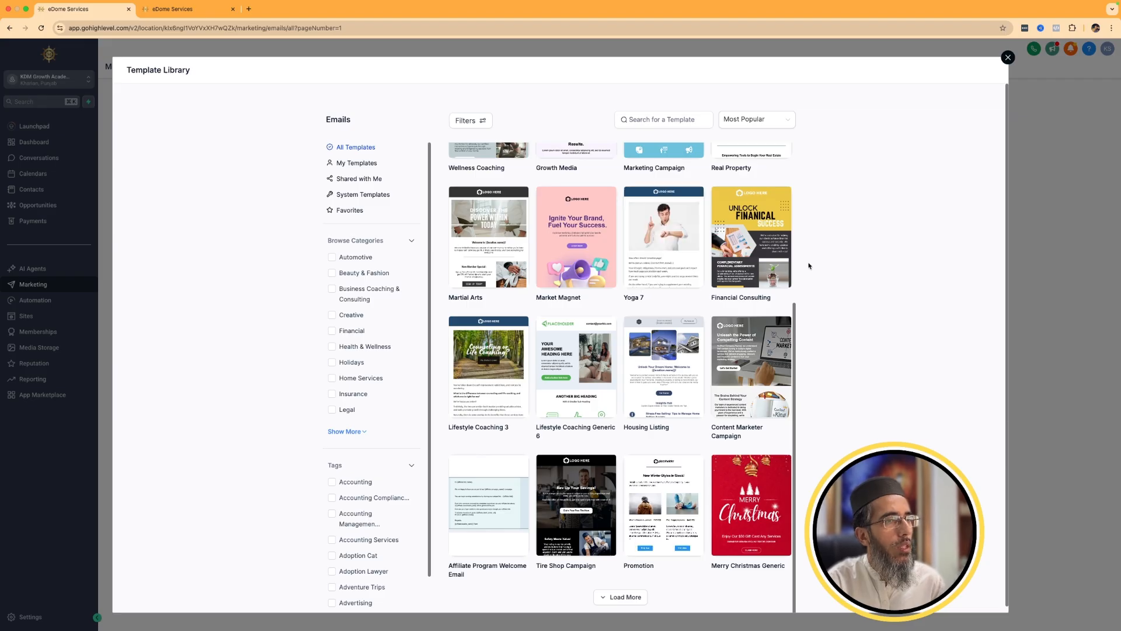
click(1008, 57)
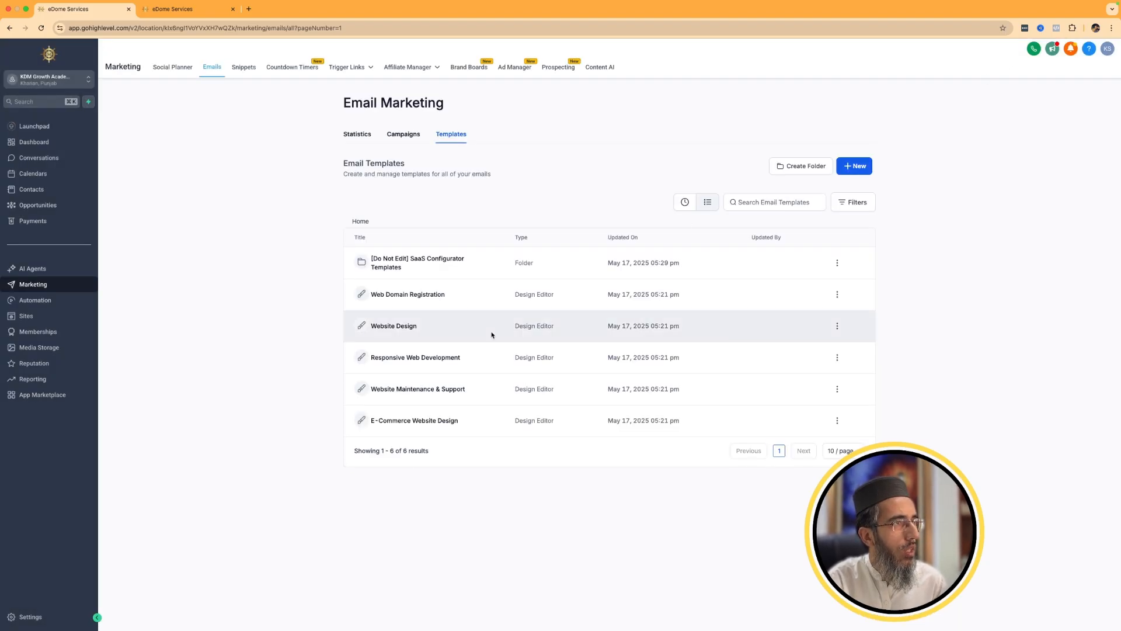
Examine the Web Domain Registration email template's content, logo settings and header layout settings, and return to the template list without saving.
click(389, 301)
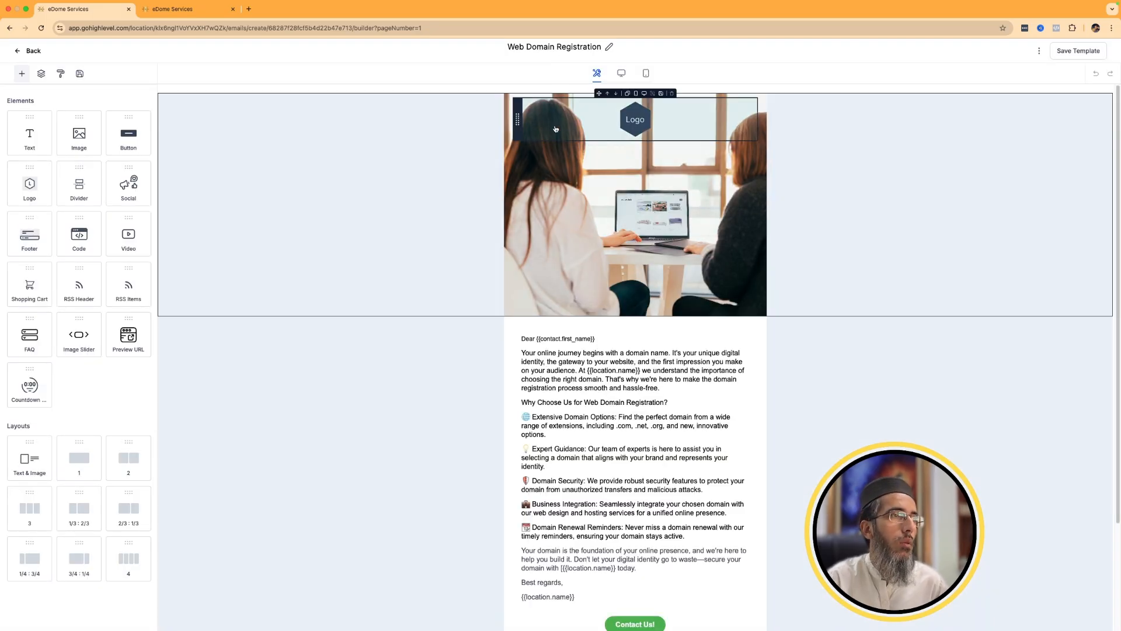
scroll(444, 380, down, 2)
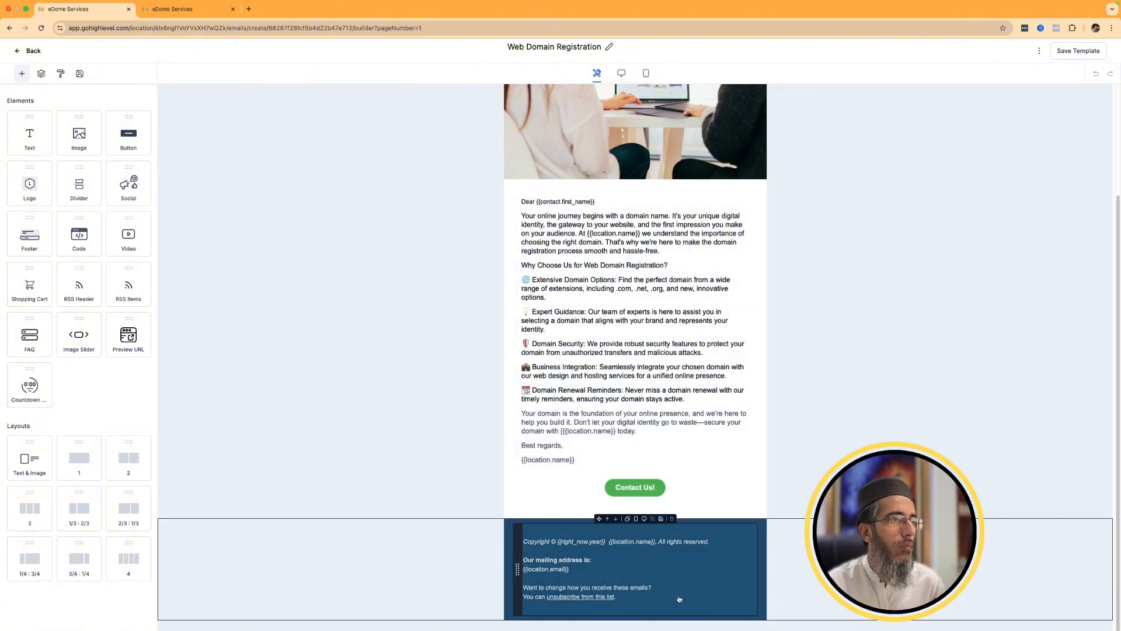
scroll(467, 525, up, 2)
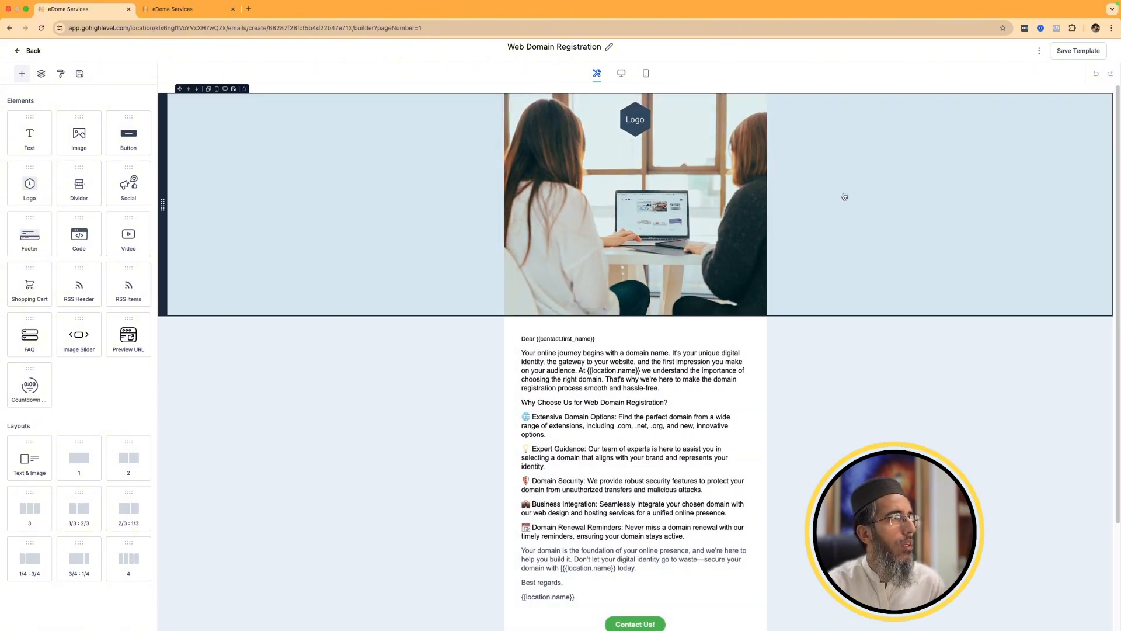
click(626, 111)
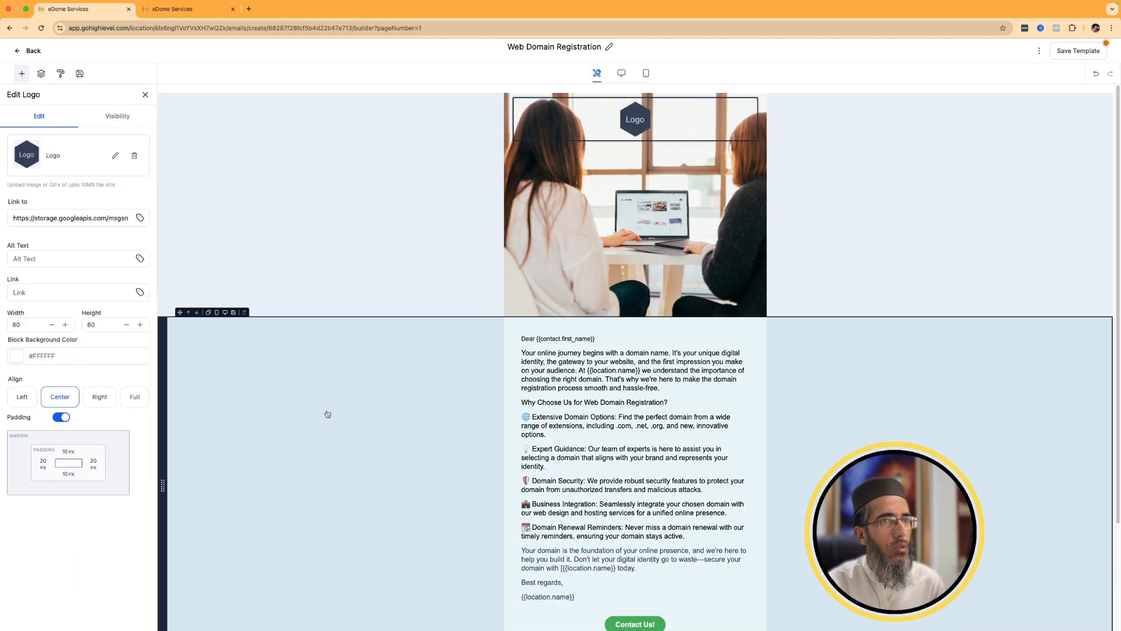
click(446, 187)
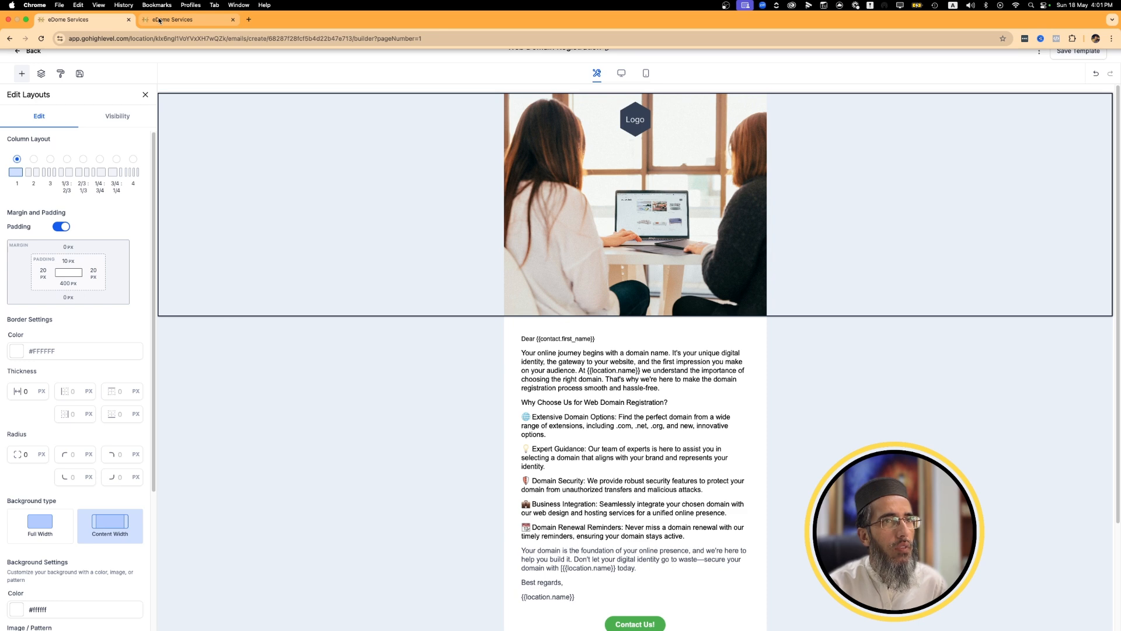
click(159, 20)
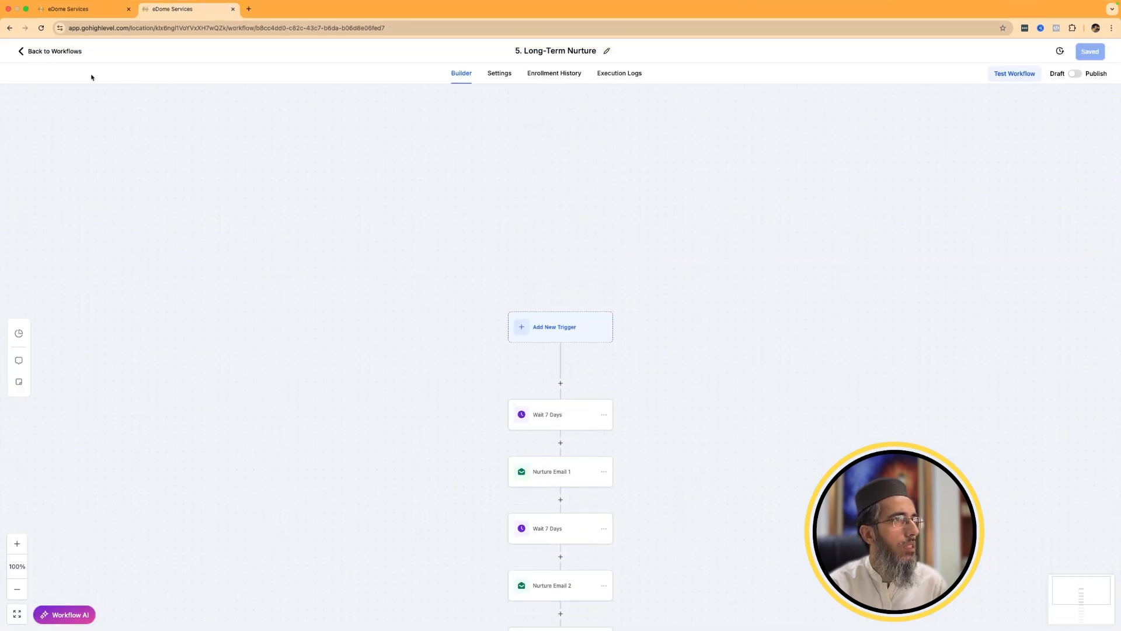
click(66, 12)
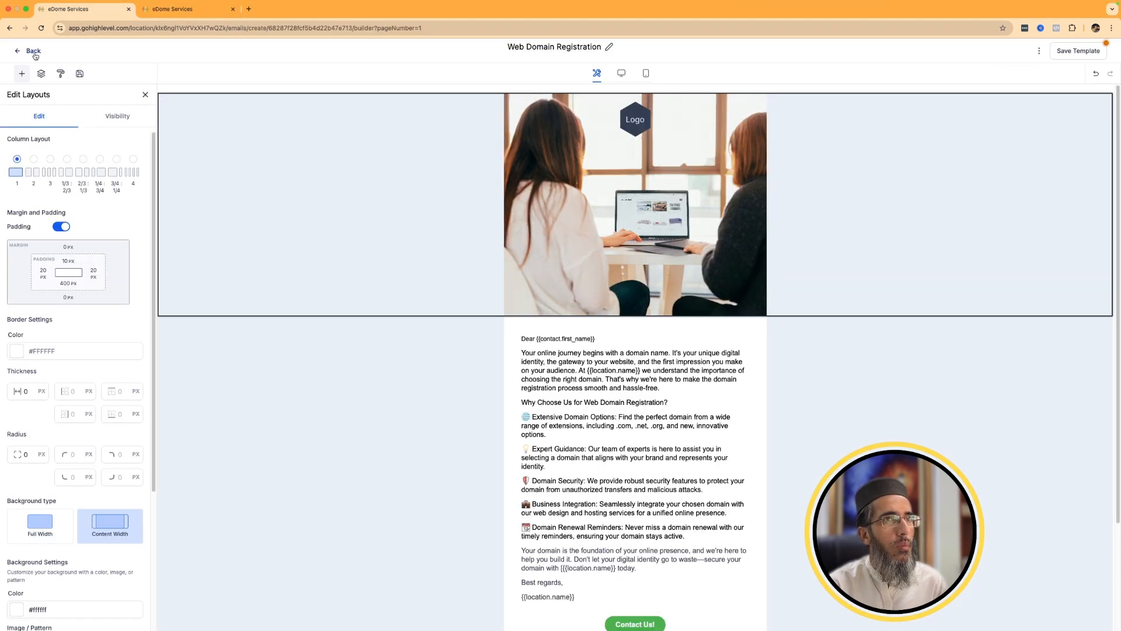
click(32, 52)
click(633, 92)
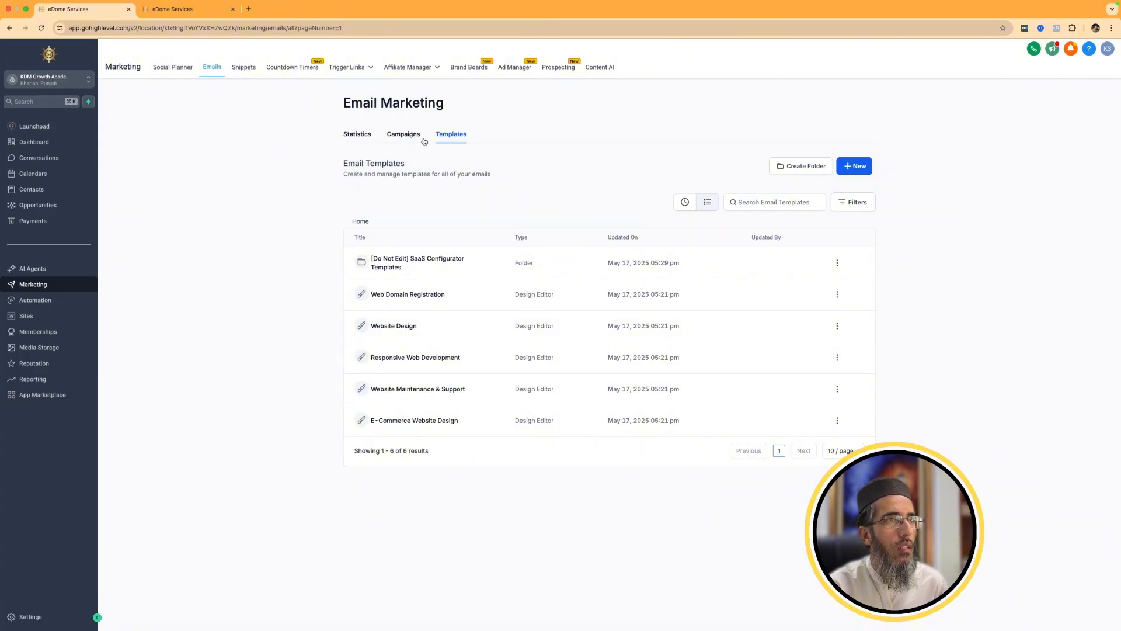
Look over the Snippets list, its folders and the blank email snippet form, cancelling the form without creating anything.
click(241, 68)
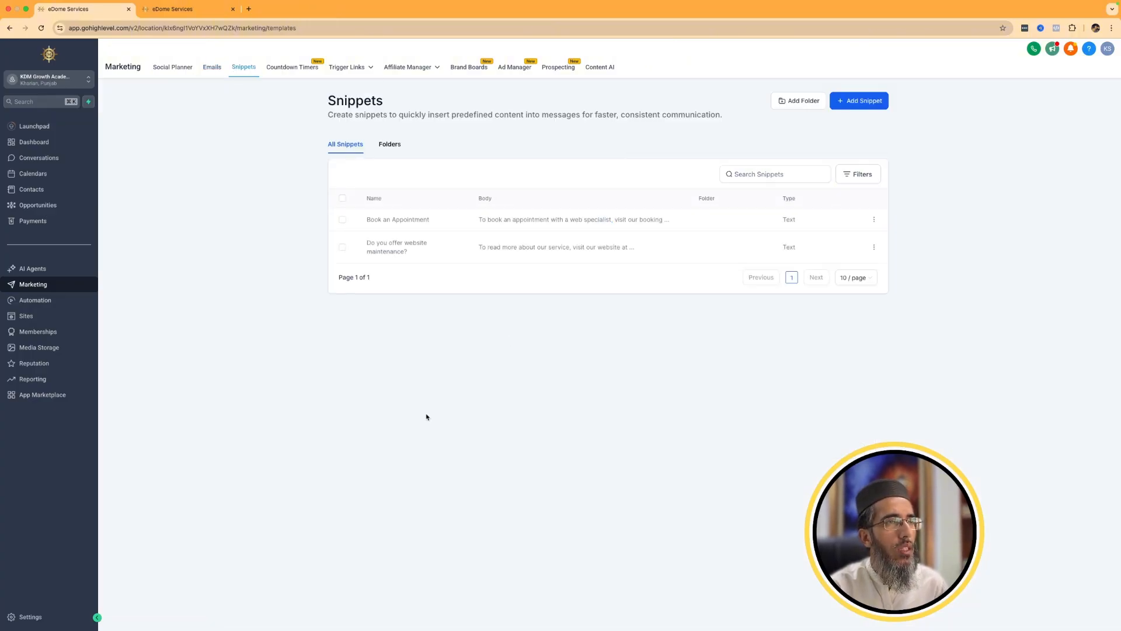
click(395, 145)
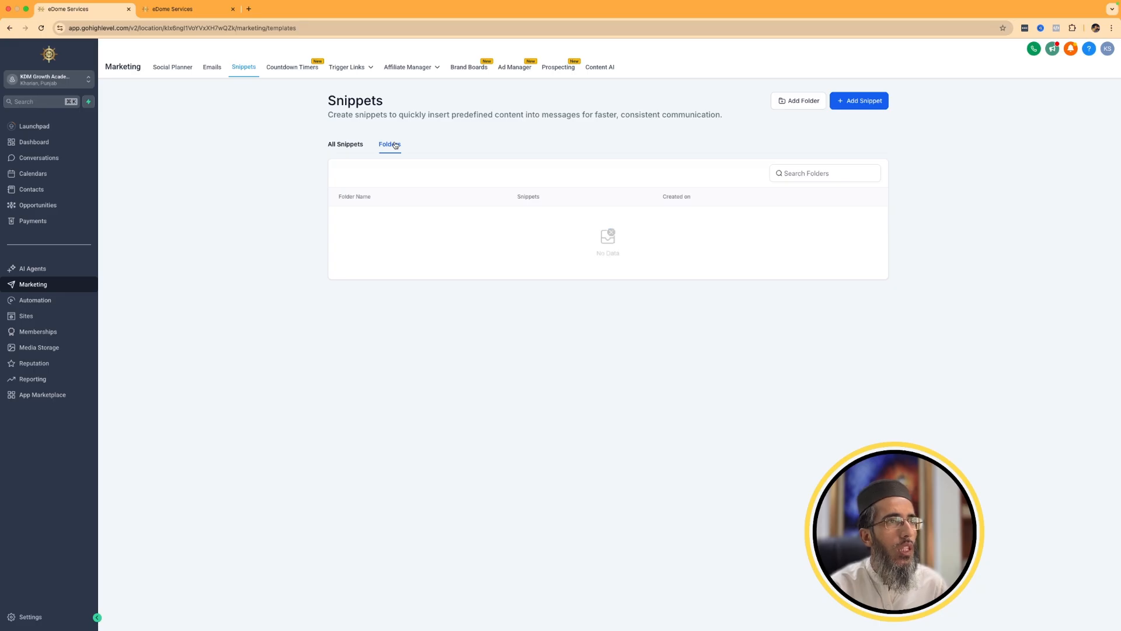
click(329, 146)
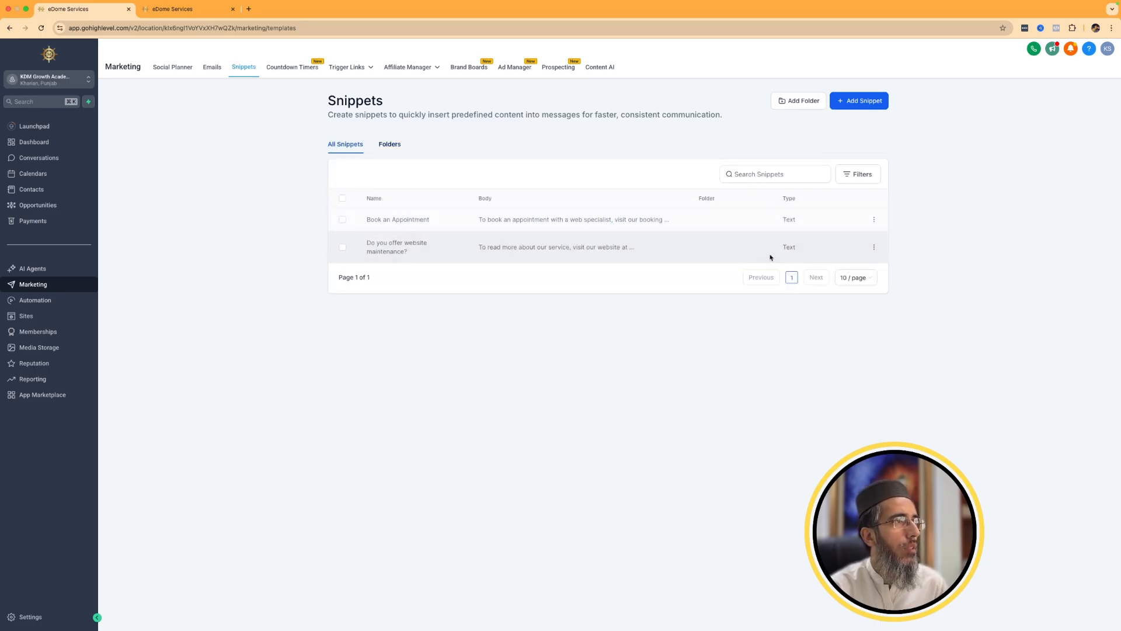
click(846, 105)
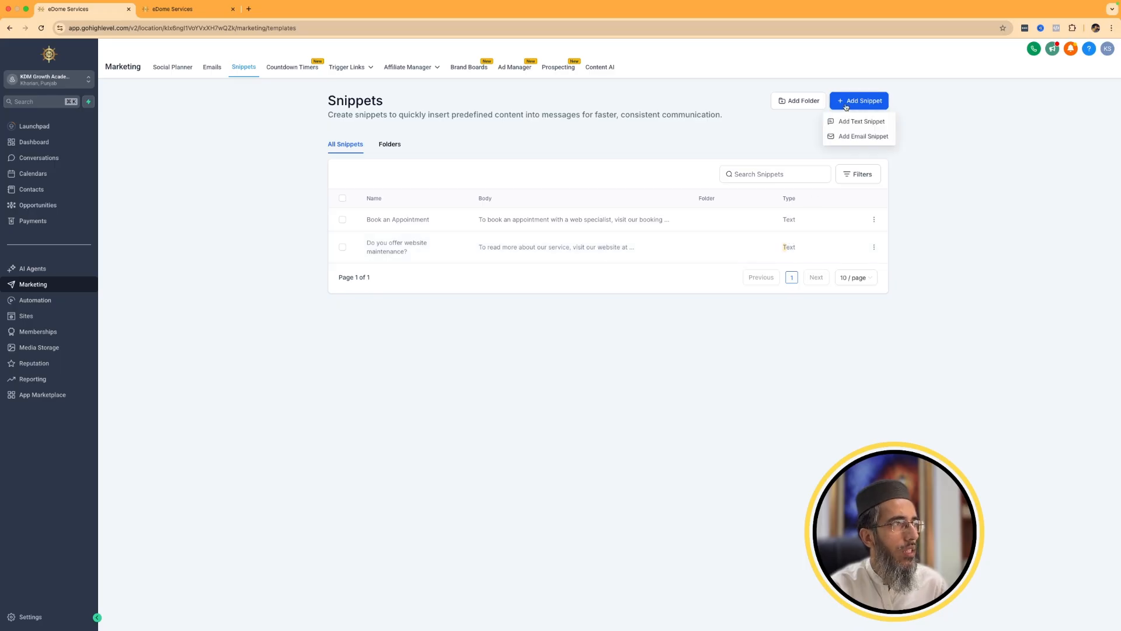
click(863, 136)
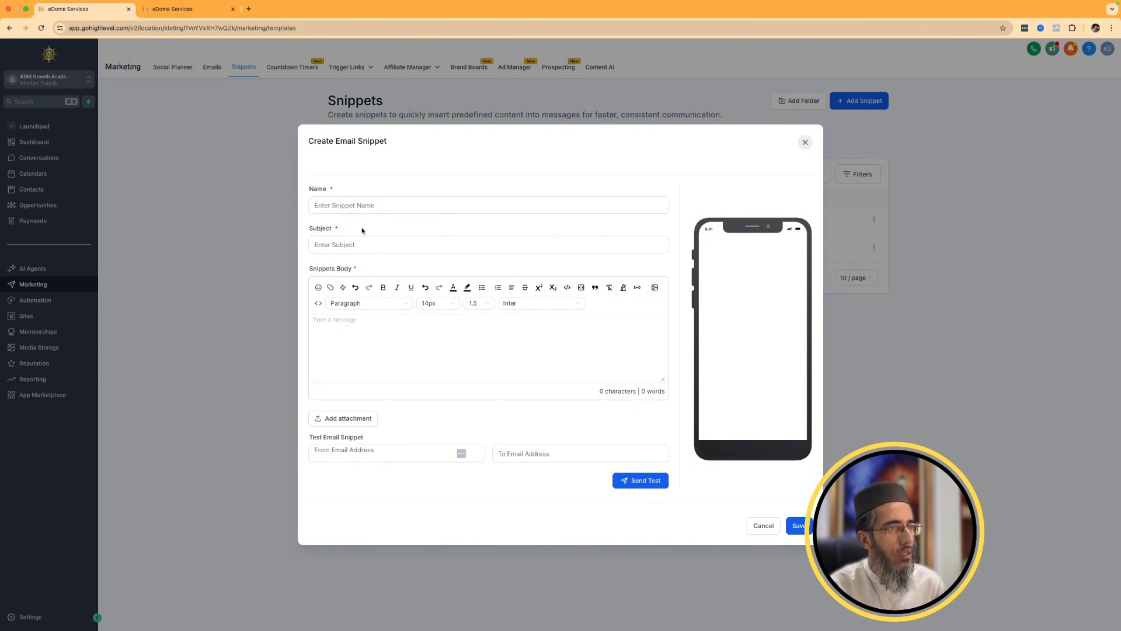
click(763, 529)
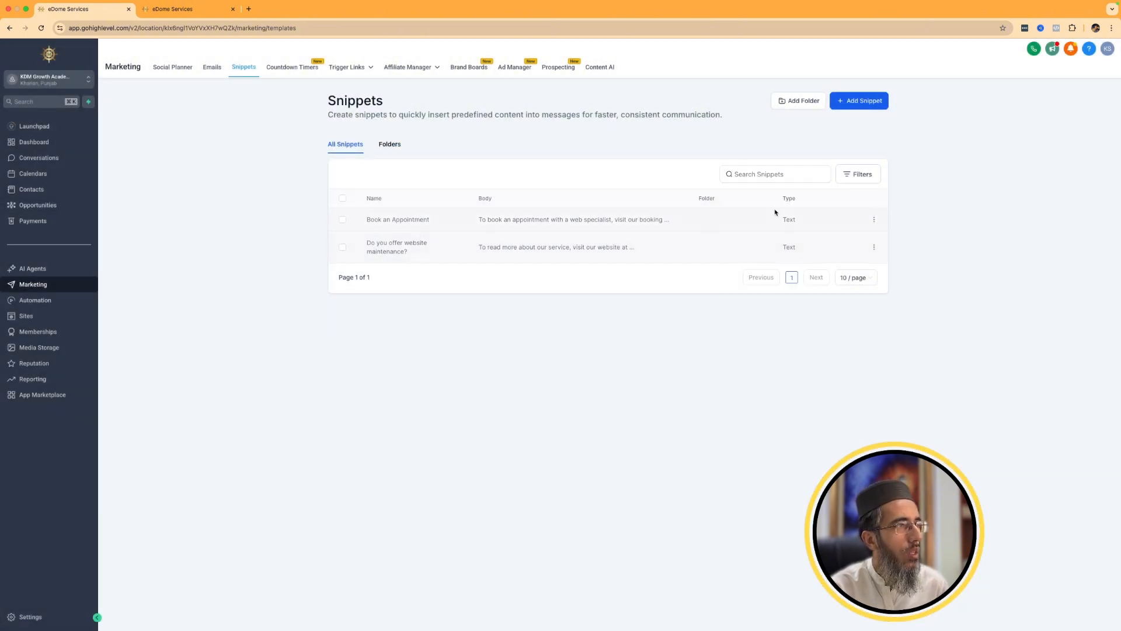
Examine the booking page custom value in the Book an Appointment text snippet and close the snippet without changing it.
click(876, 221)
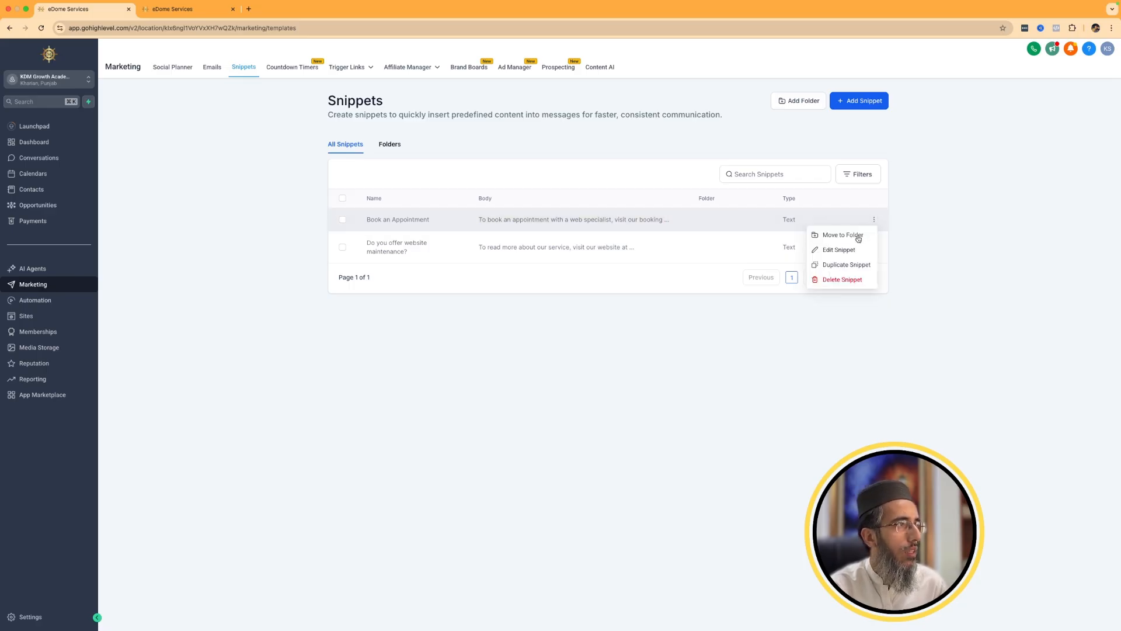
click(844, 249)
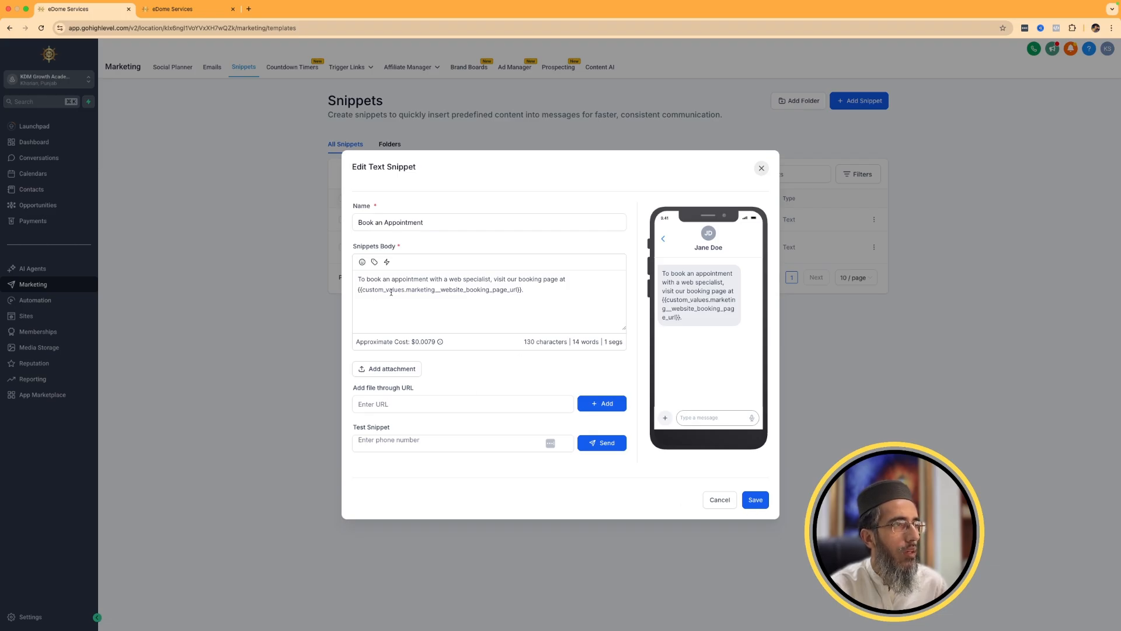
drag(358, 289, 542, 289)
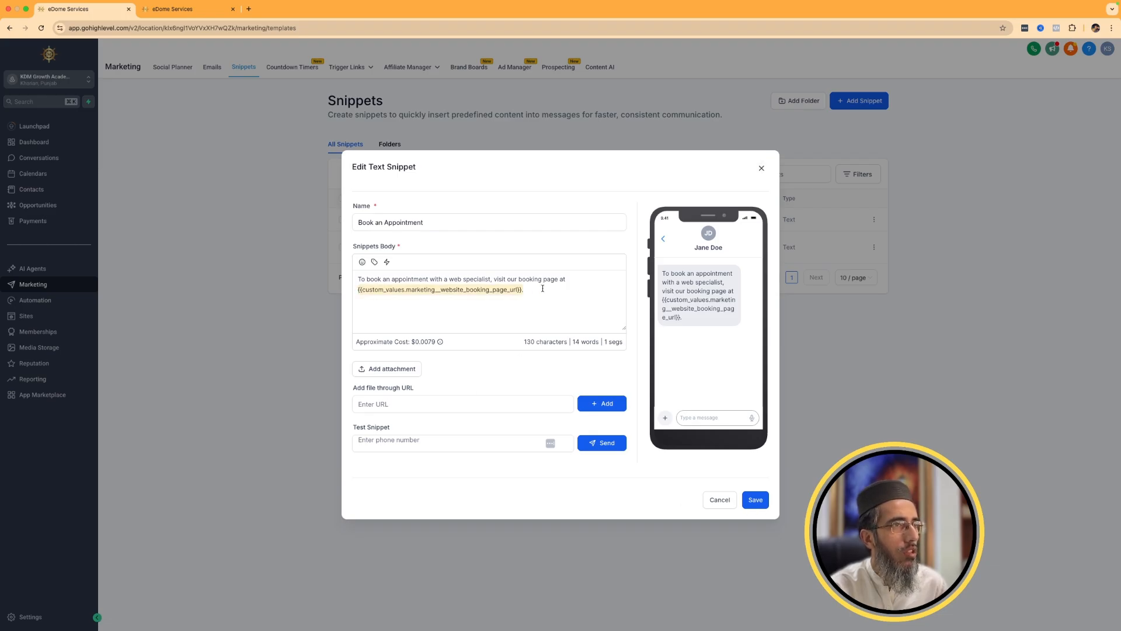
click(719, 499)
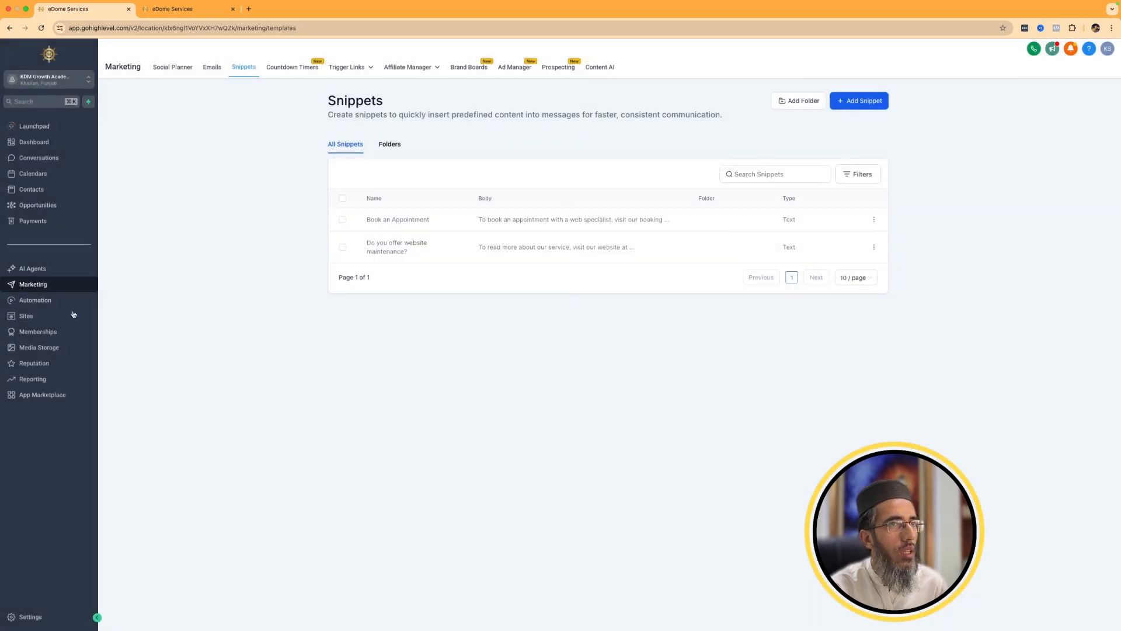
Insert the Book an Appointment snippet into an SMS message to the contact in Conversations.
click(32, 162)
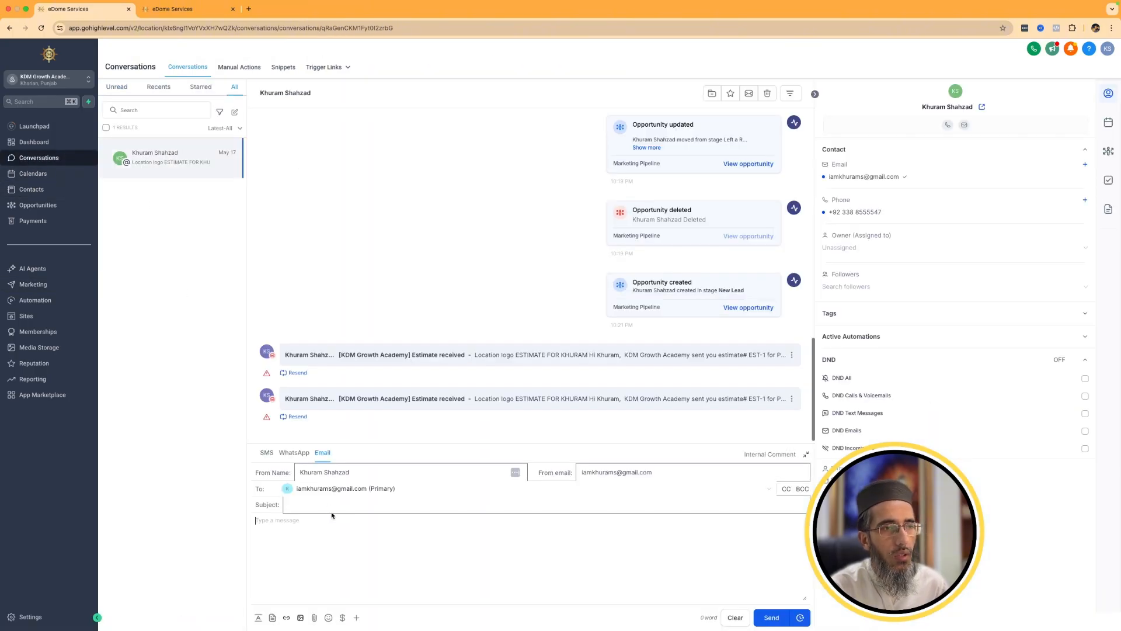
click(323, 504)
click(267, 452)
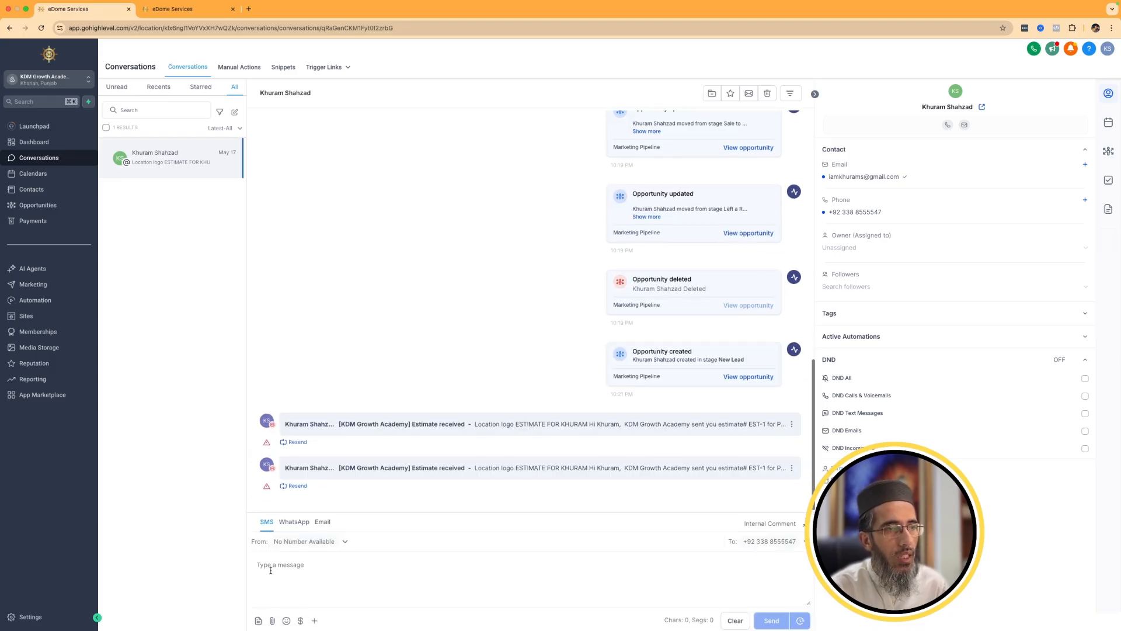
click(259, 618)
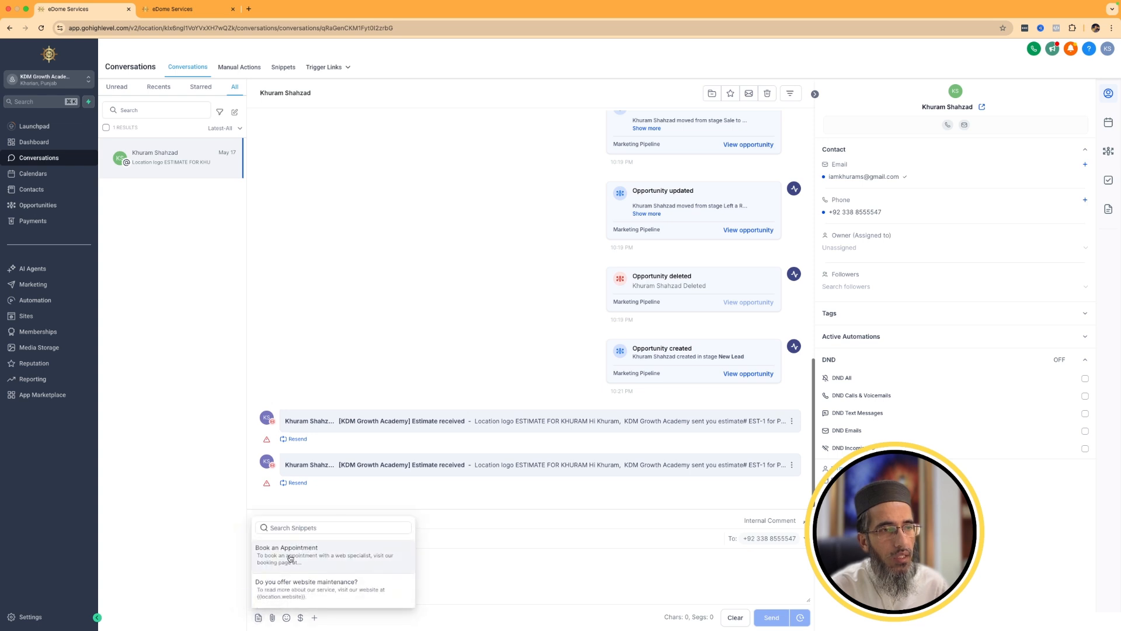
click(291, 559)
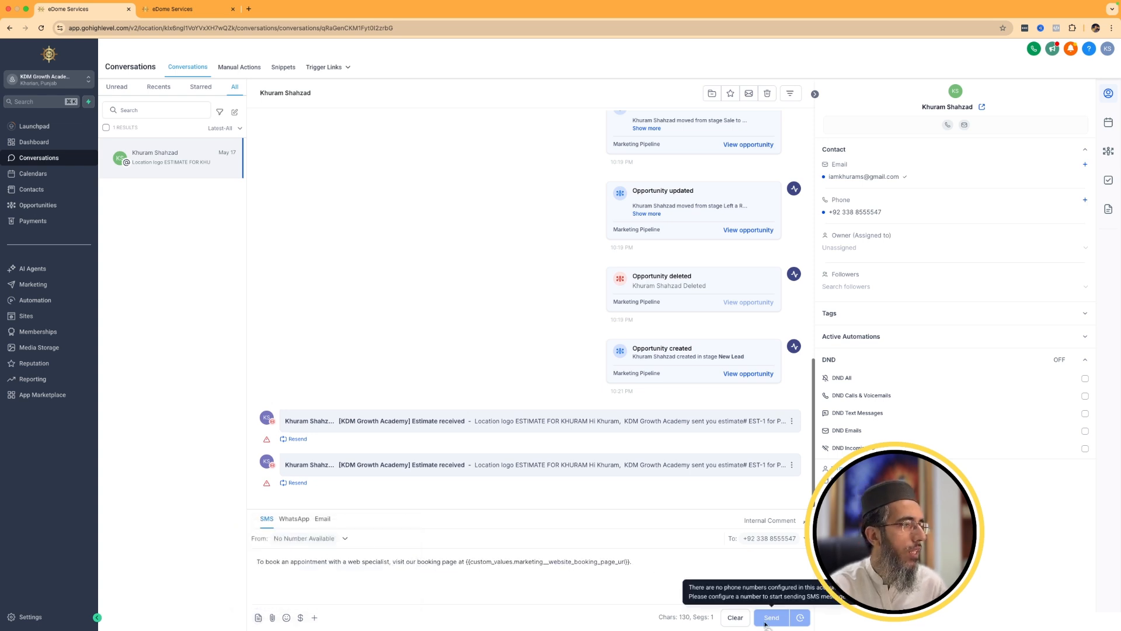
Check which snippets are available for an email message to the same contact and close the snippet list.
click(321, 520)
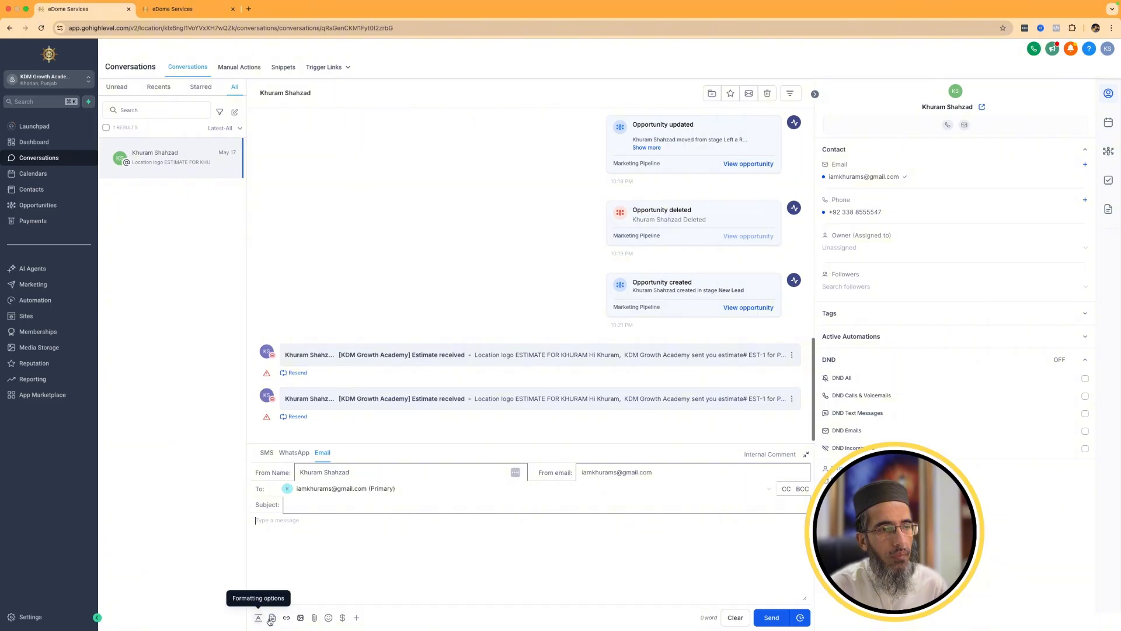
click(271, 619)
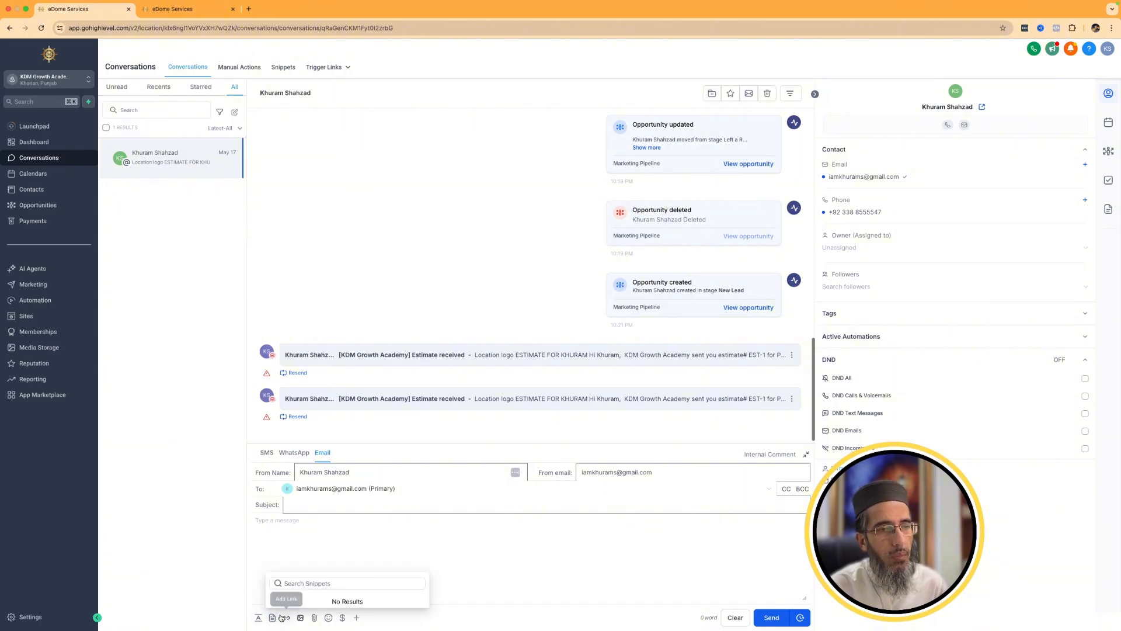
click(183, 9)
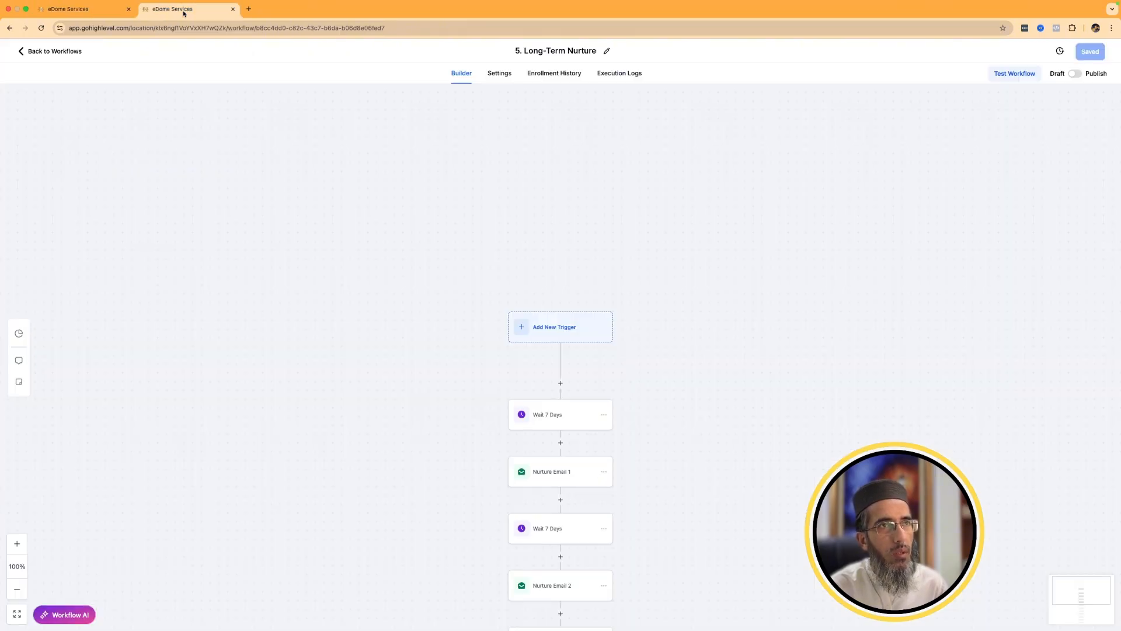
click(105, 10)
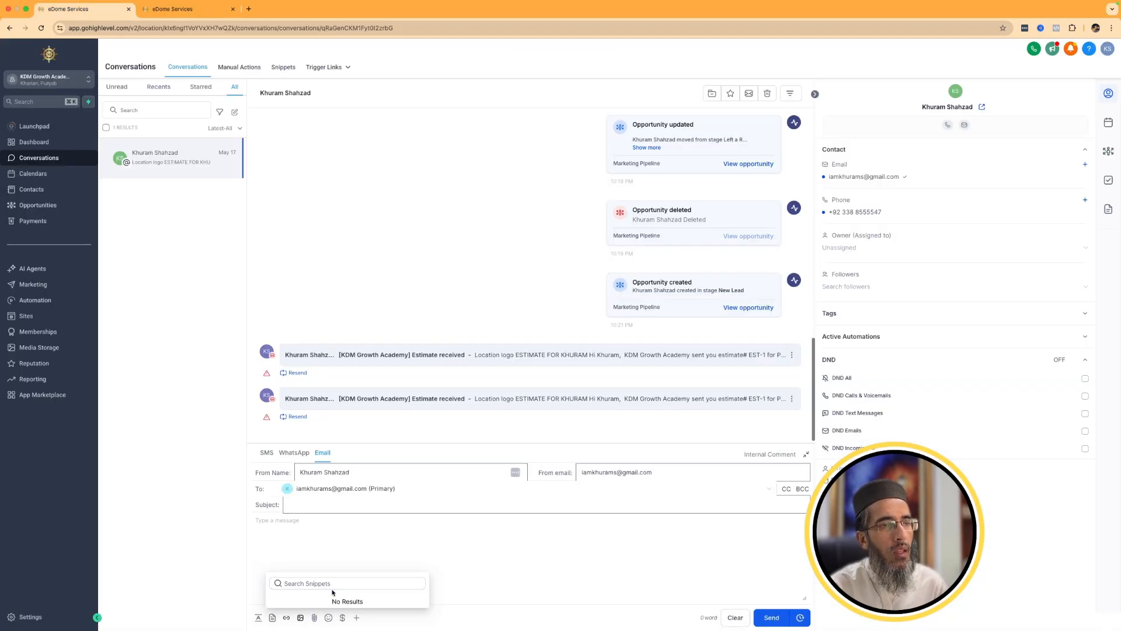
click(367, 540)
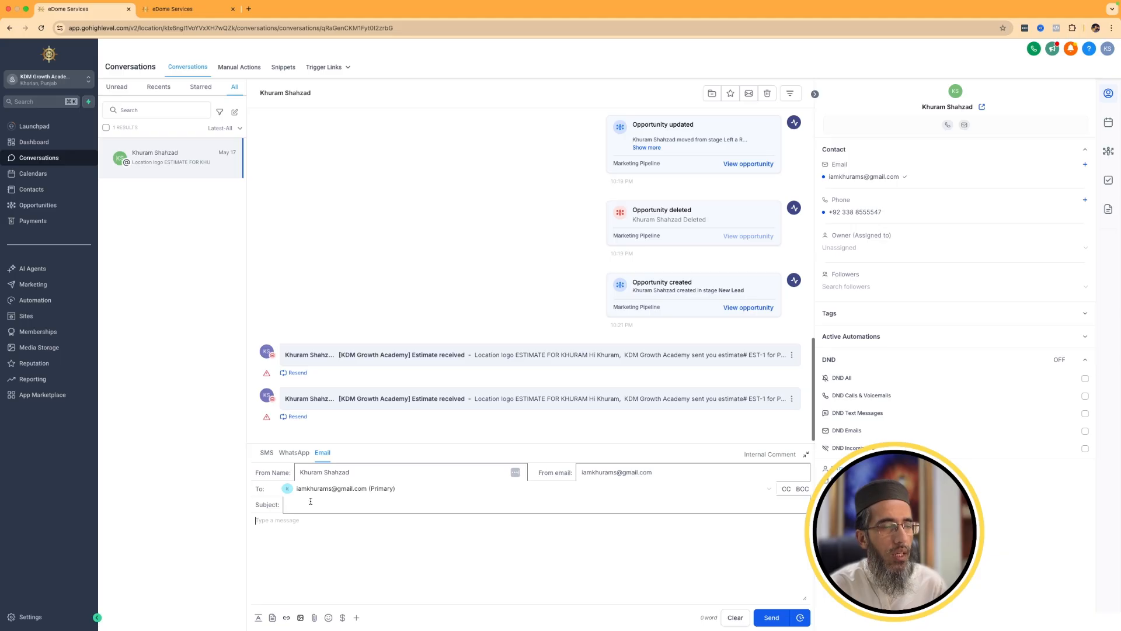
Create a snippet folder named Email in the Marketing snippets section.
click(51, 291)
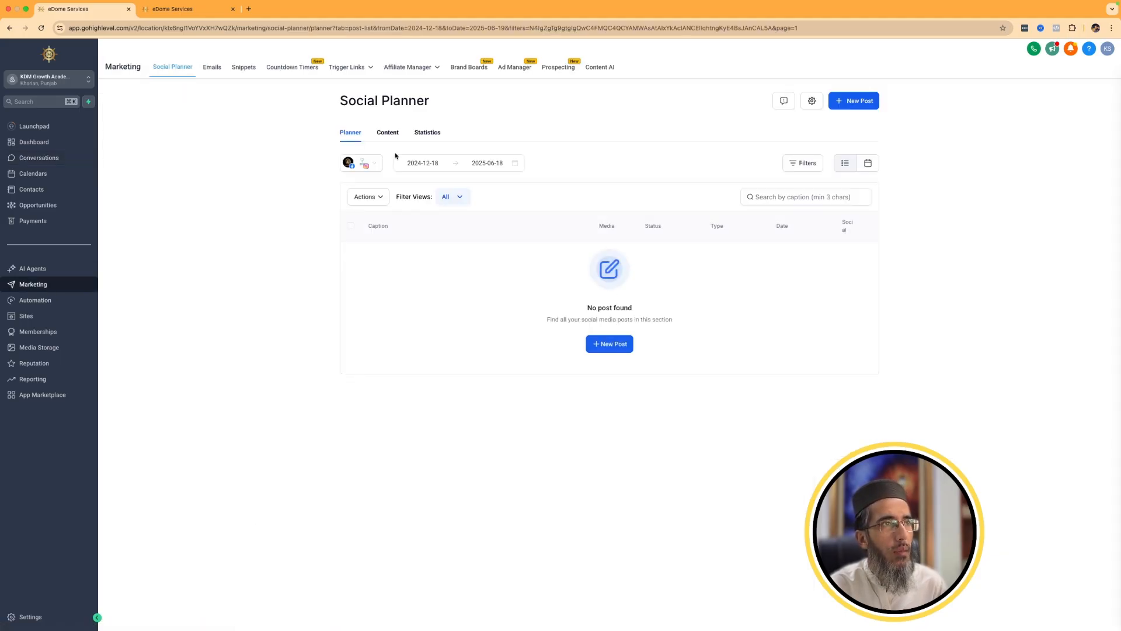
click(220, 72)
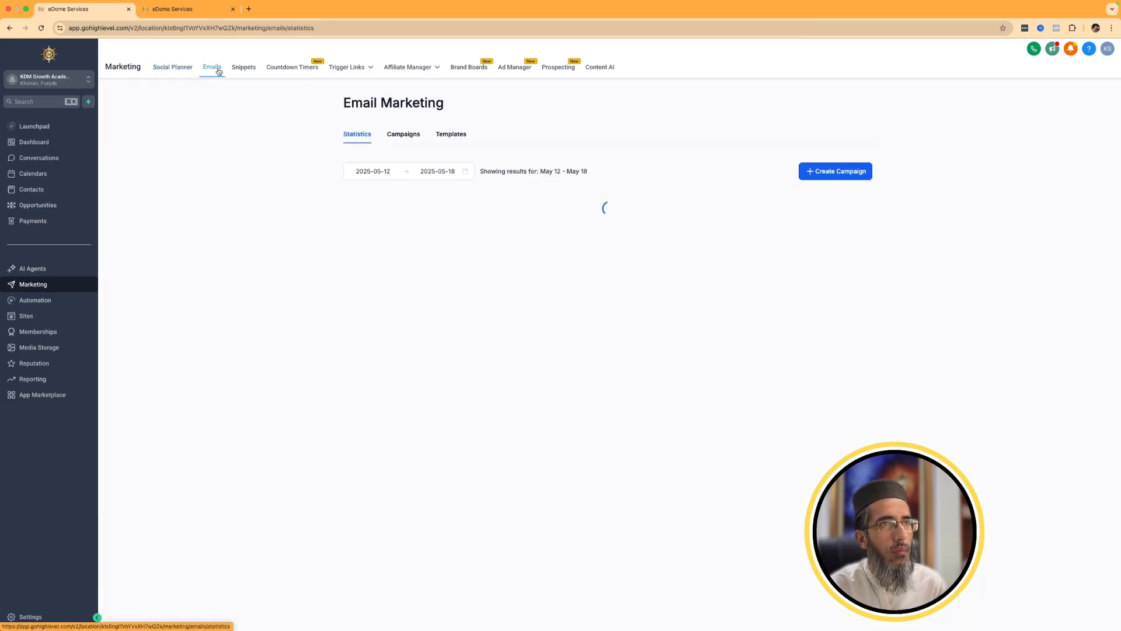
click(249, 66)
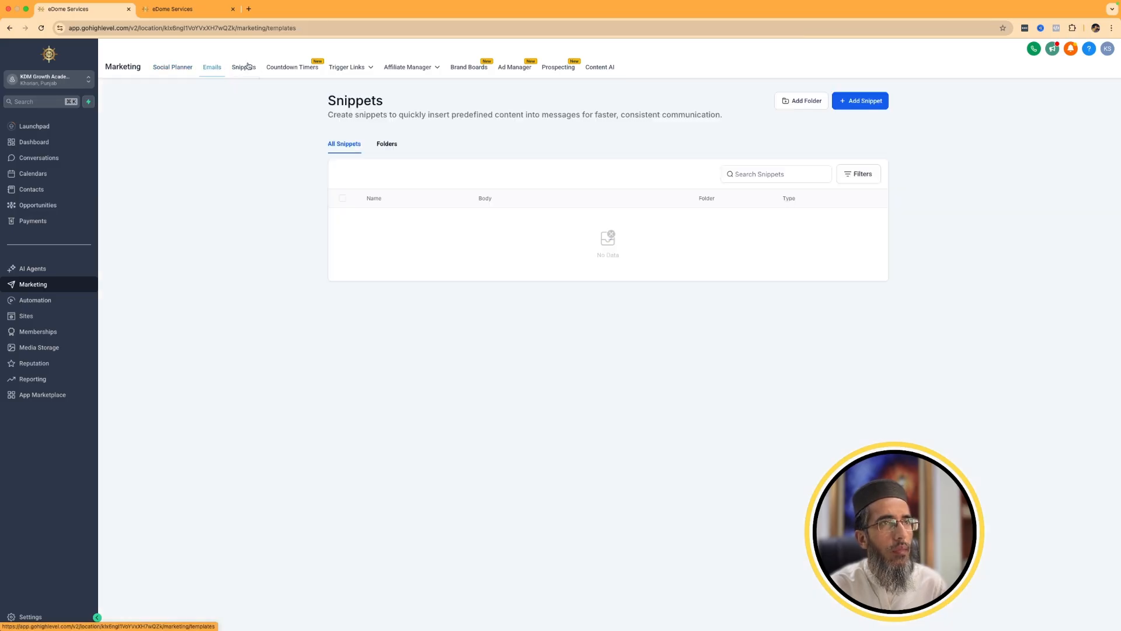
click(349, 144)
click(389, 144)
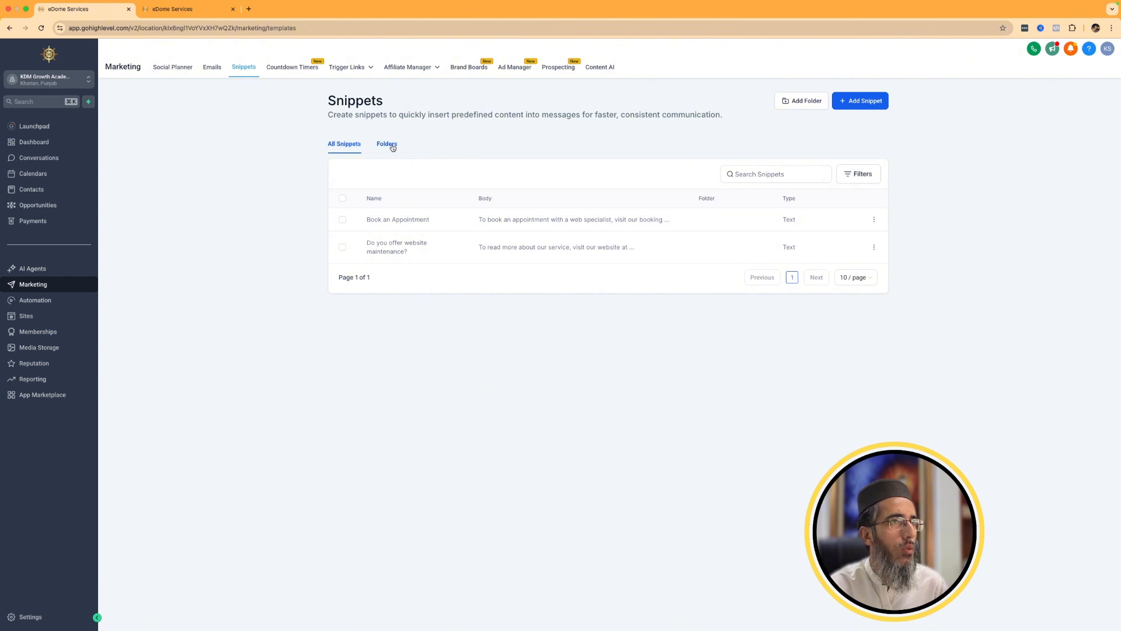
click(802, 101)
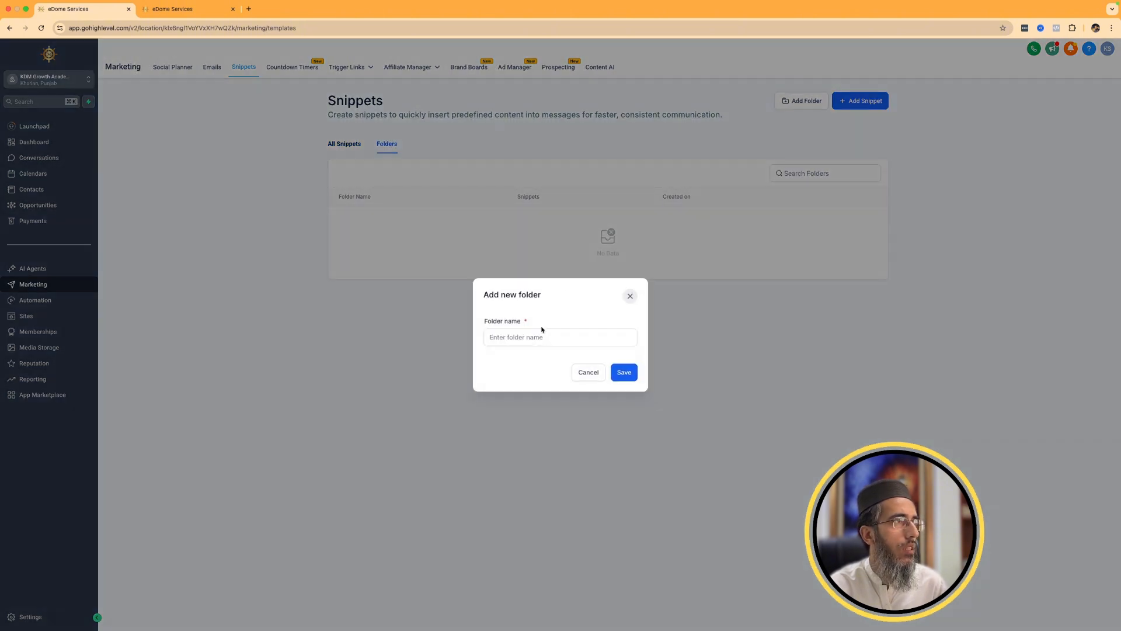
click(507, 339)
text(Email)
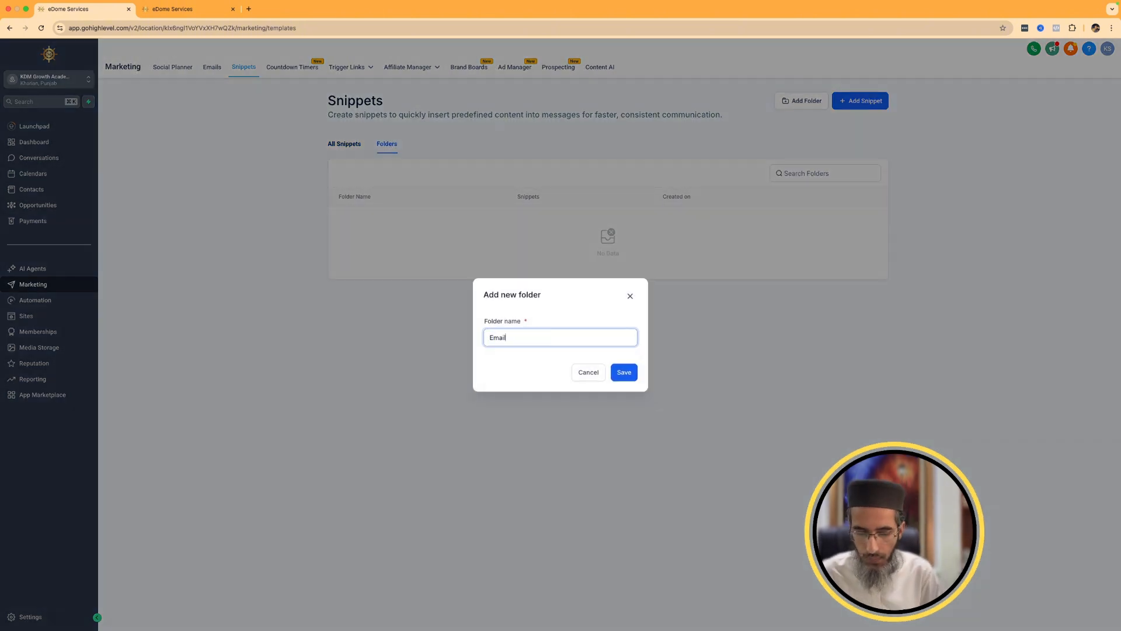
click(624, 373)
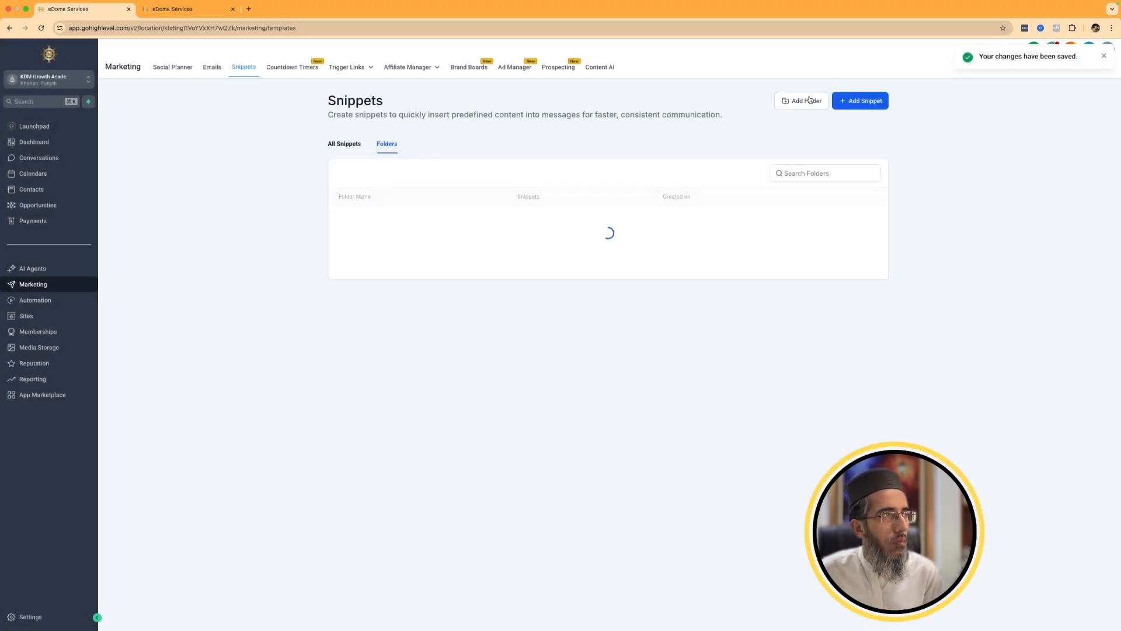
Add a second snippet folder named SMS.
click(809, 100)
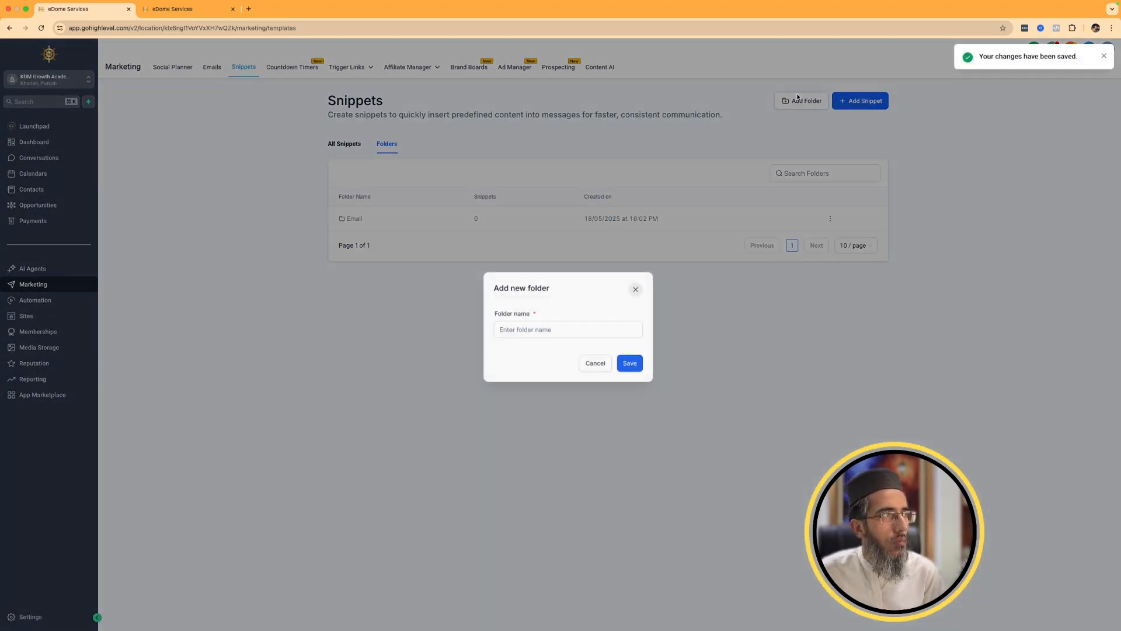
click(537, 343)
text(SMS)
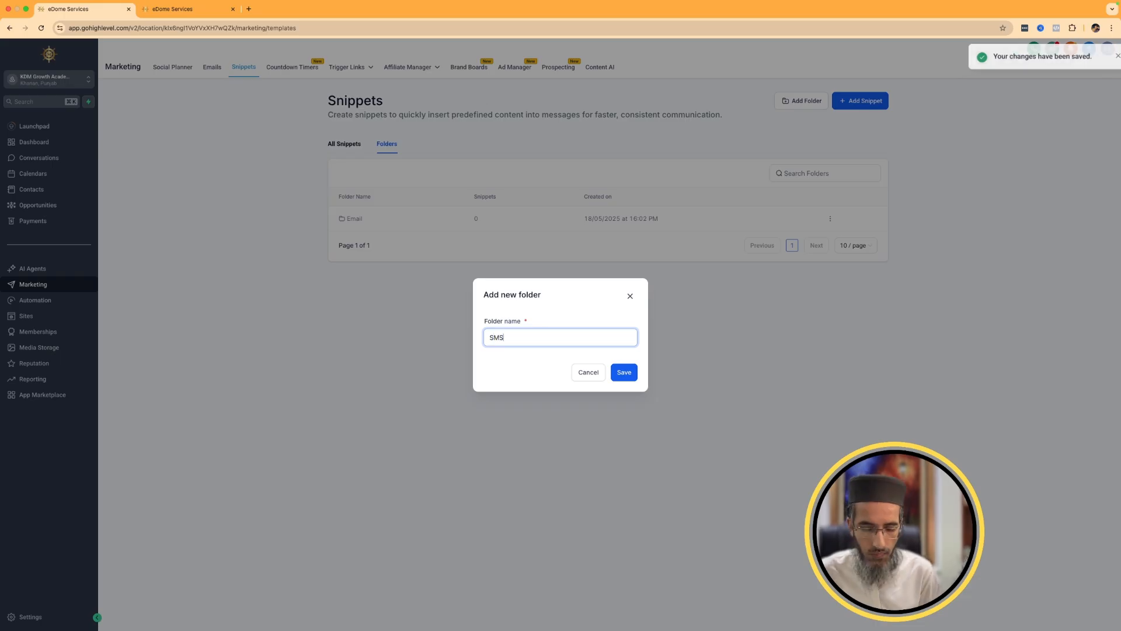
click(615, 379)
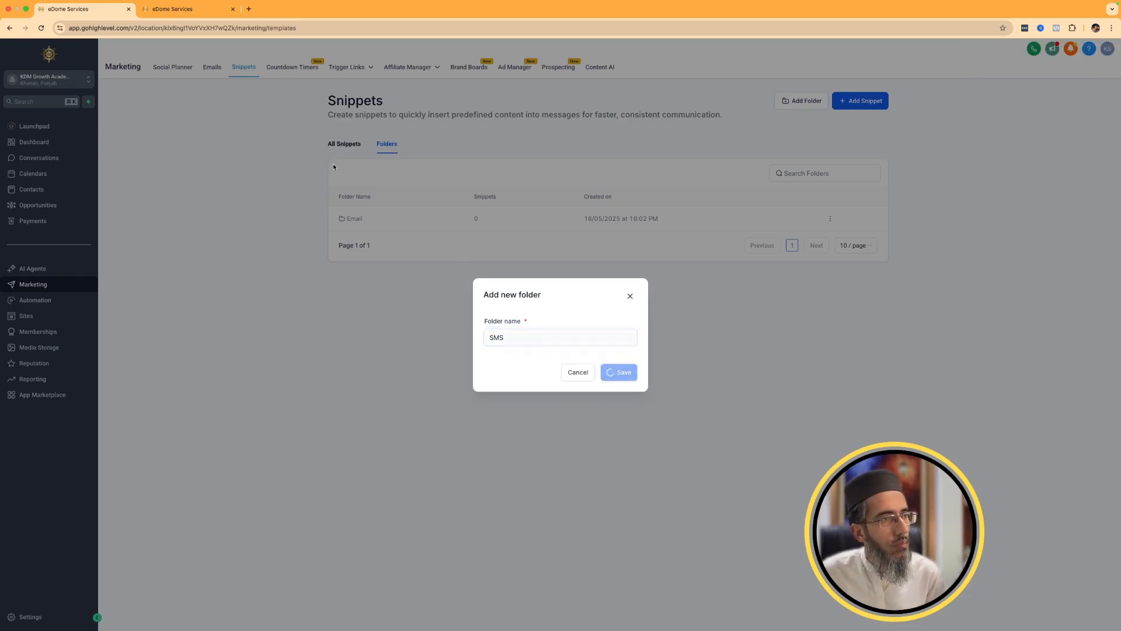
Move the Book an Appointment snippet into the SMS folder and open that folder to check its contents.
click(337, 145)
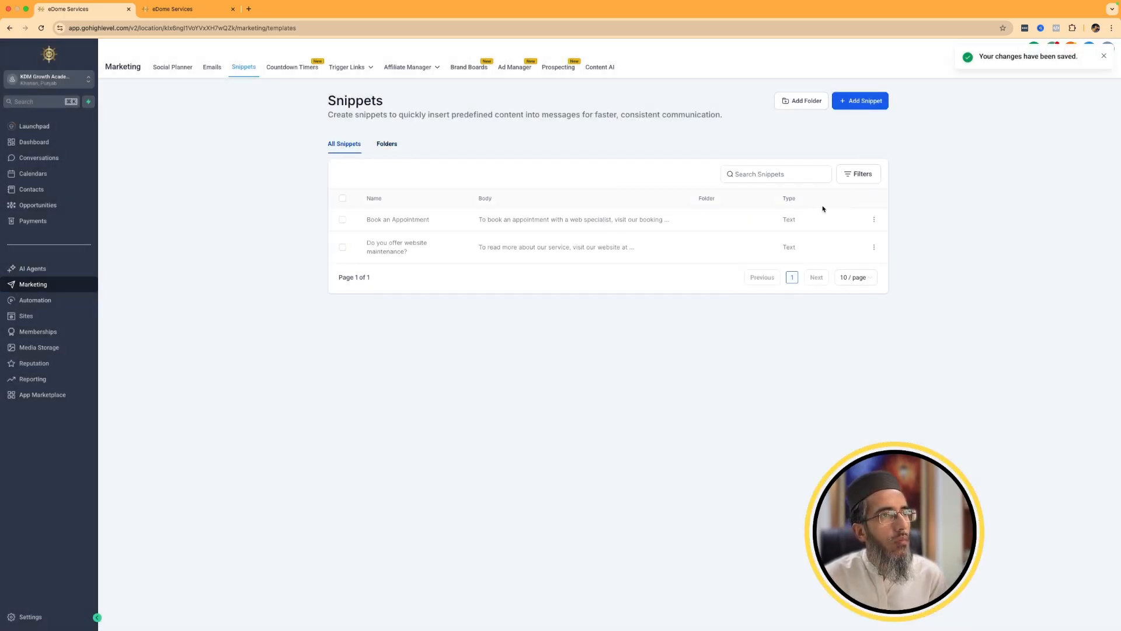
click(875, 219)
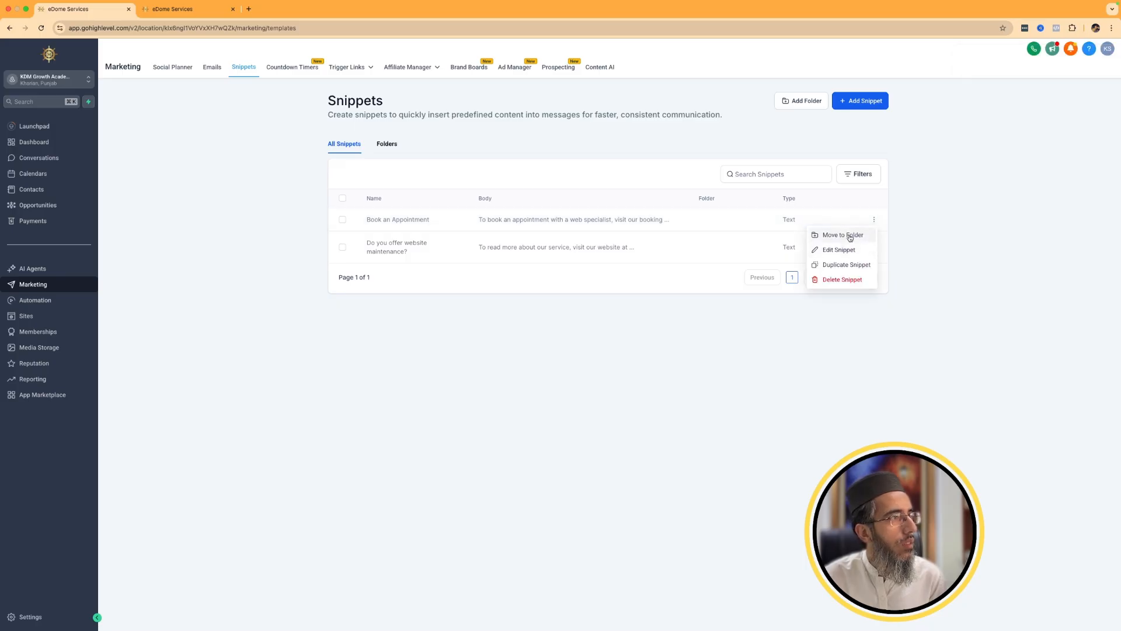
click(850, 235)
click(532, 338)
click(494, 374)
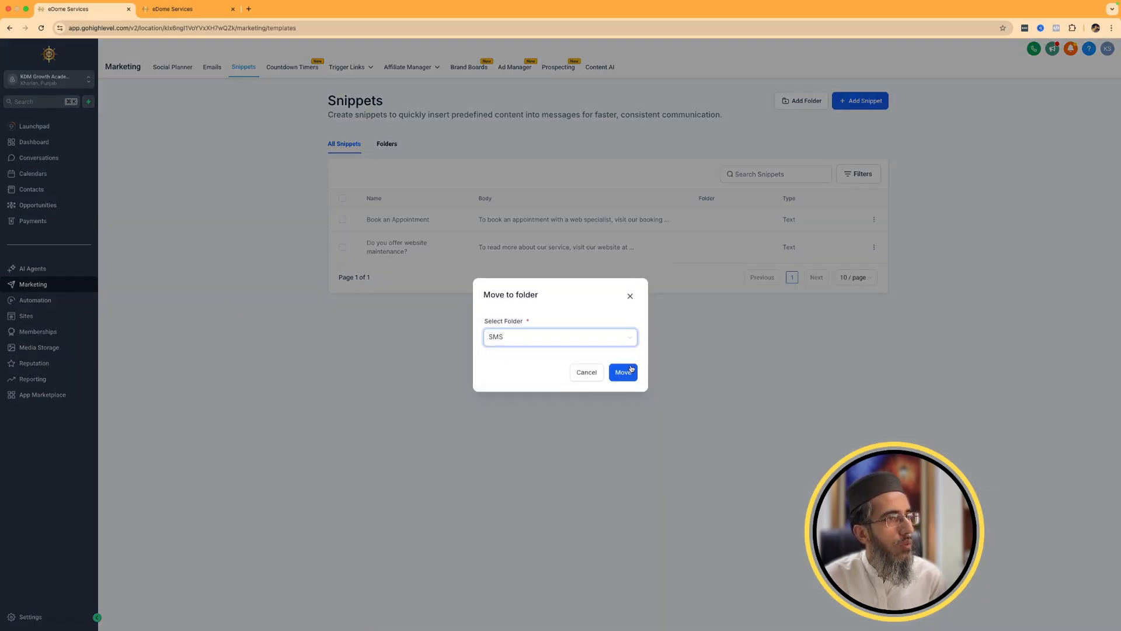
click(630, 371)
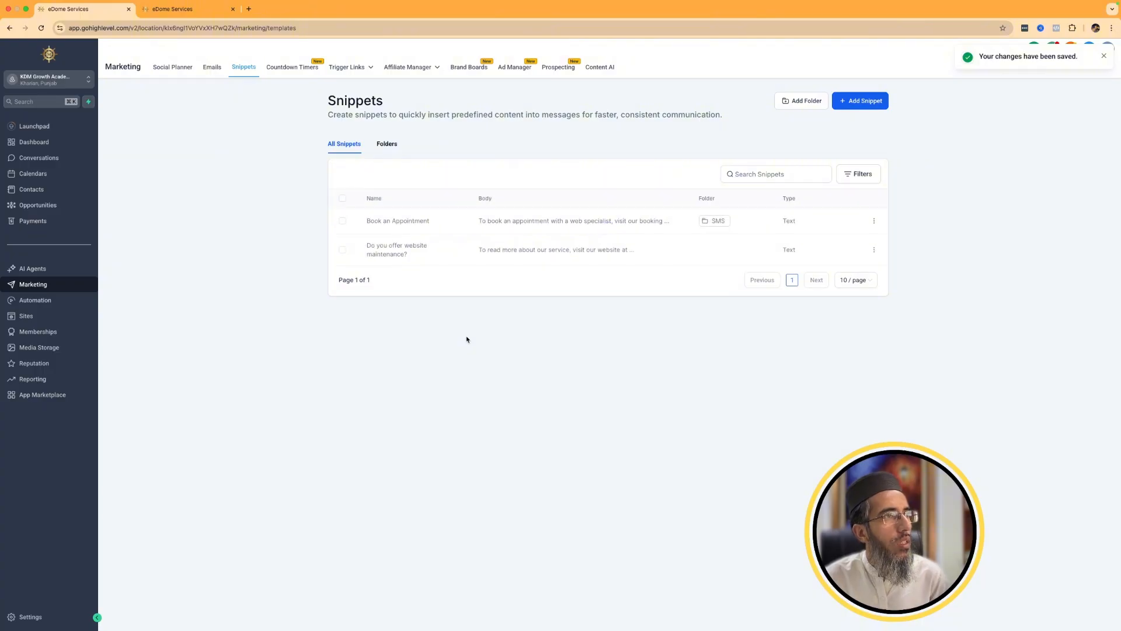
click(385, 144)
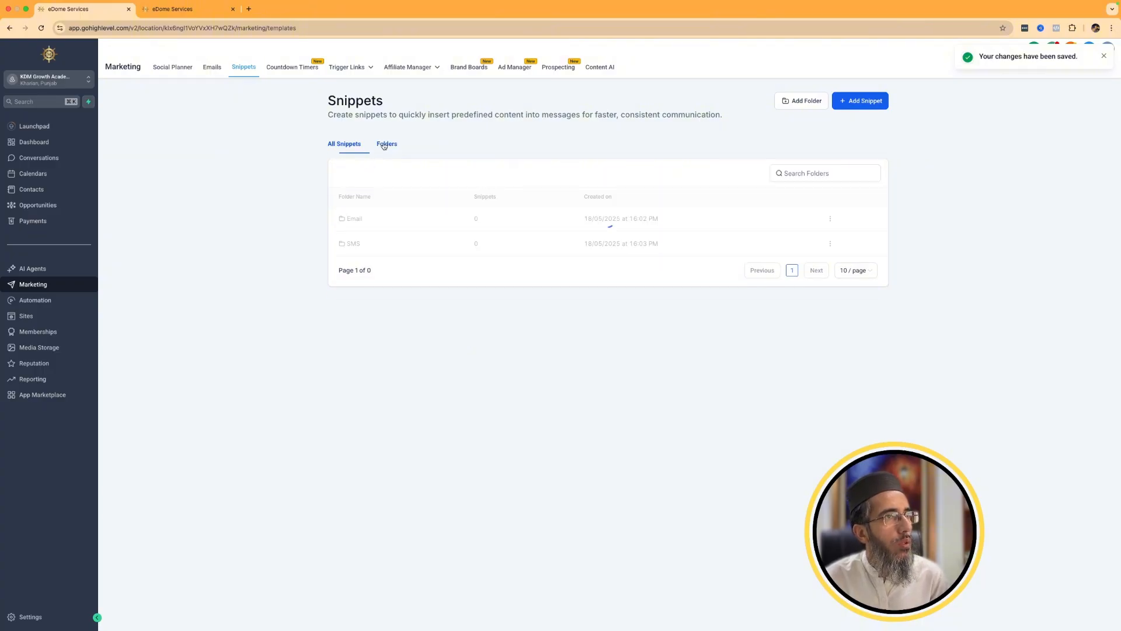
click(350, 243)
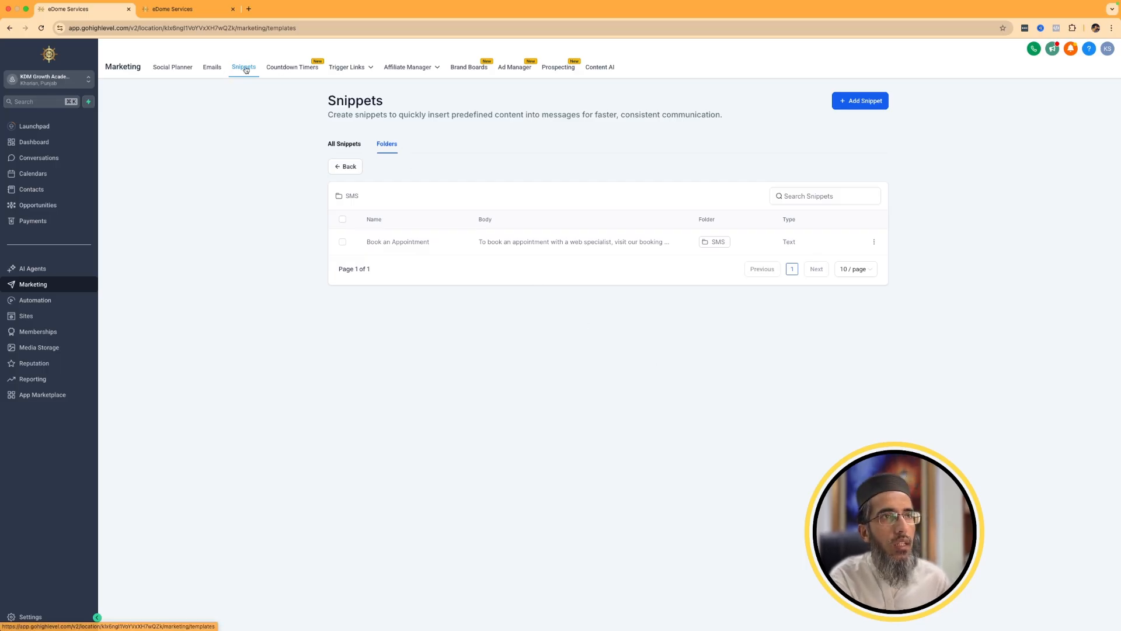
Create a new countdown timer from the Progress Timer template.
click(292, 73)
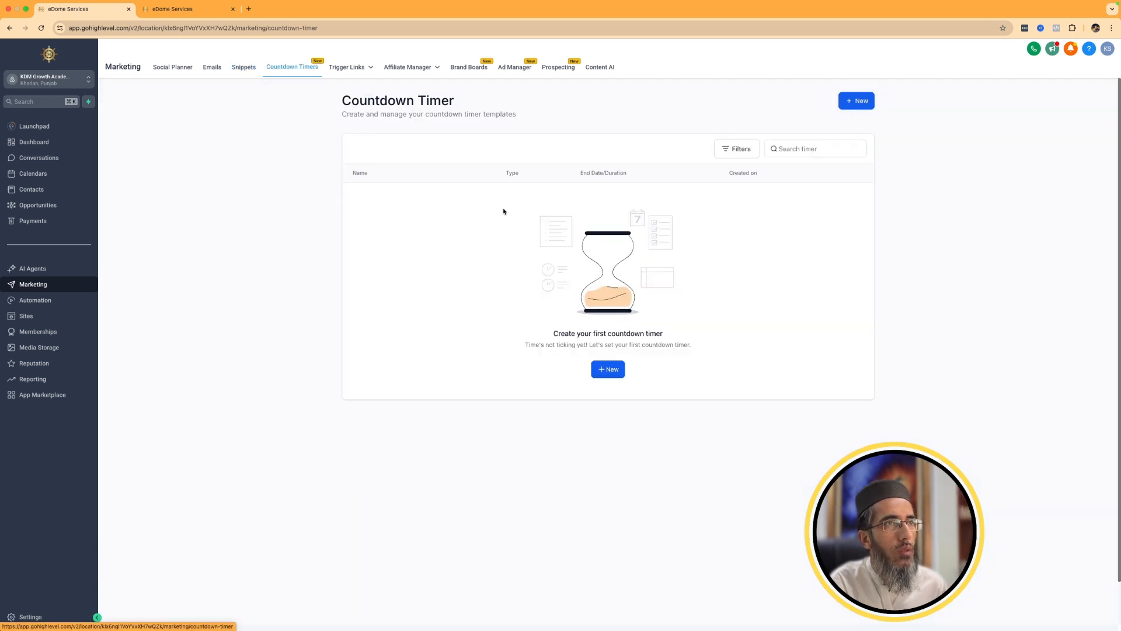
click(608, 371)
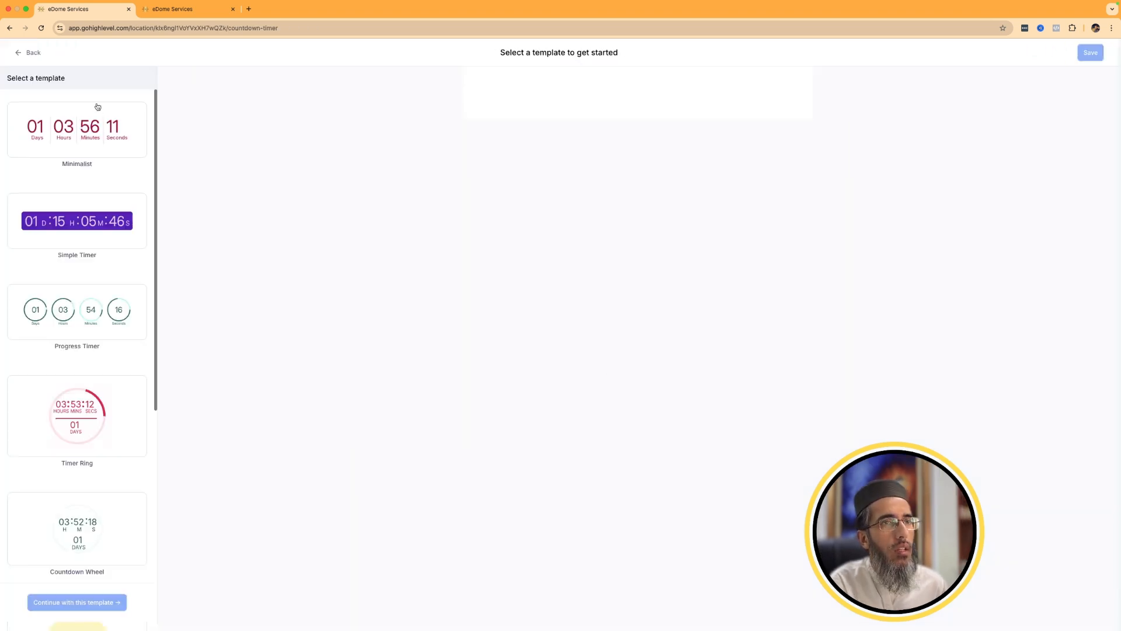
scroll(110, 390, down, 7)
scroll(110, 389, up, 7)
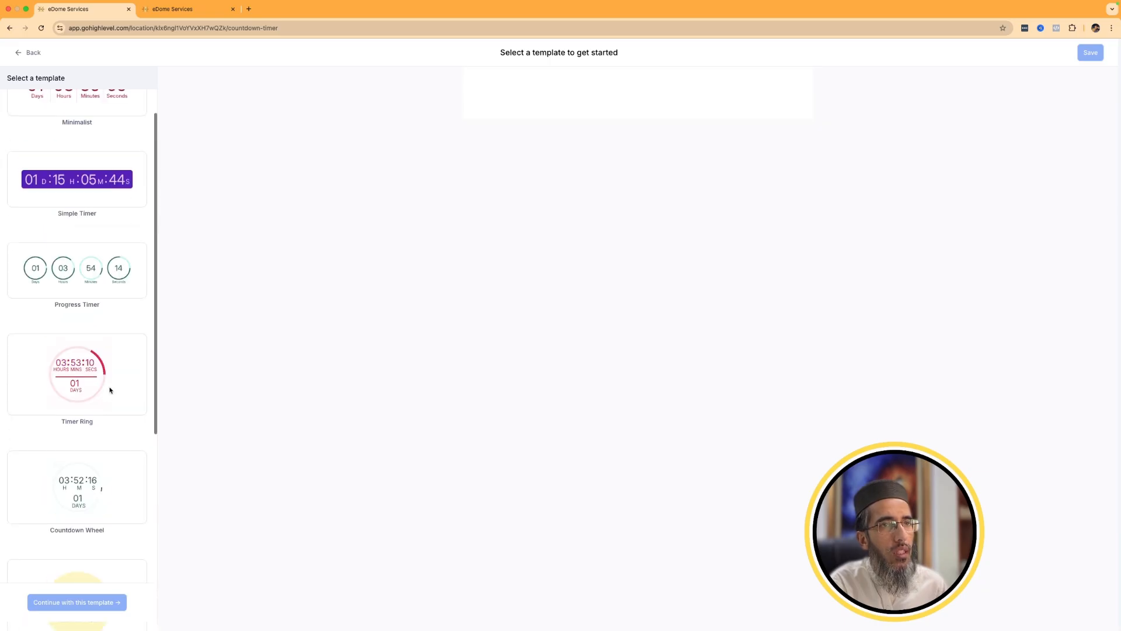
click(82, 295)
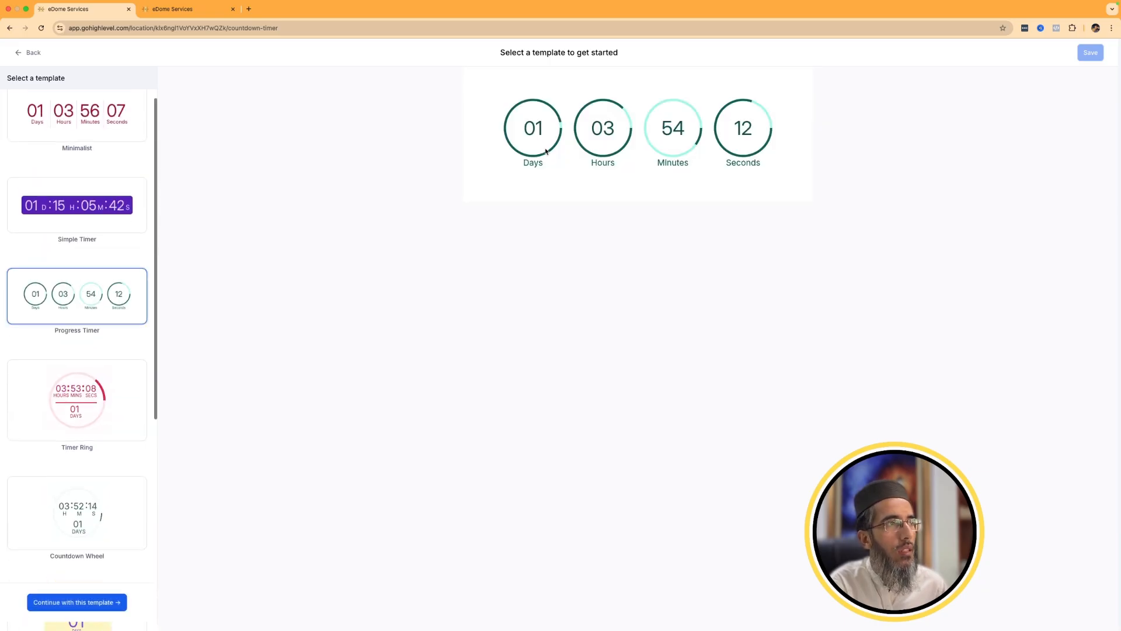
click(83, 603)
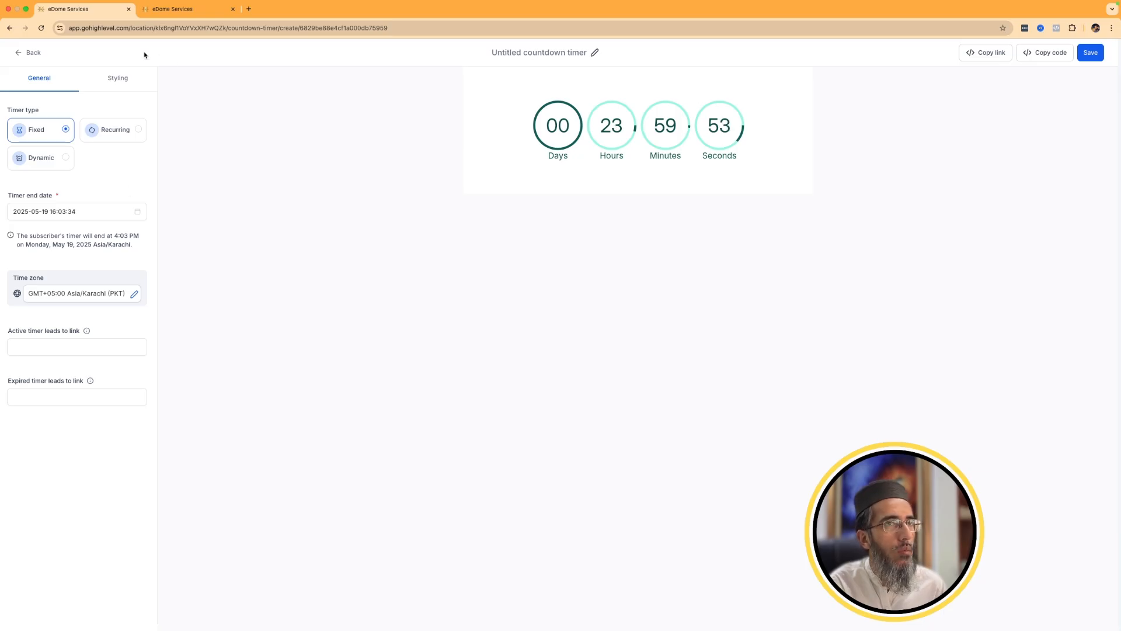
Review the countdown timer's styling options and return to its general settings.
click(114, 80)
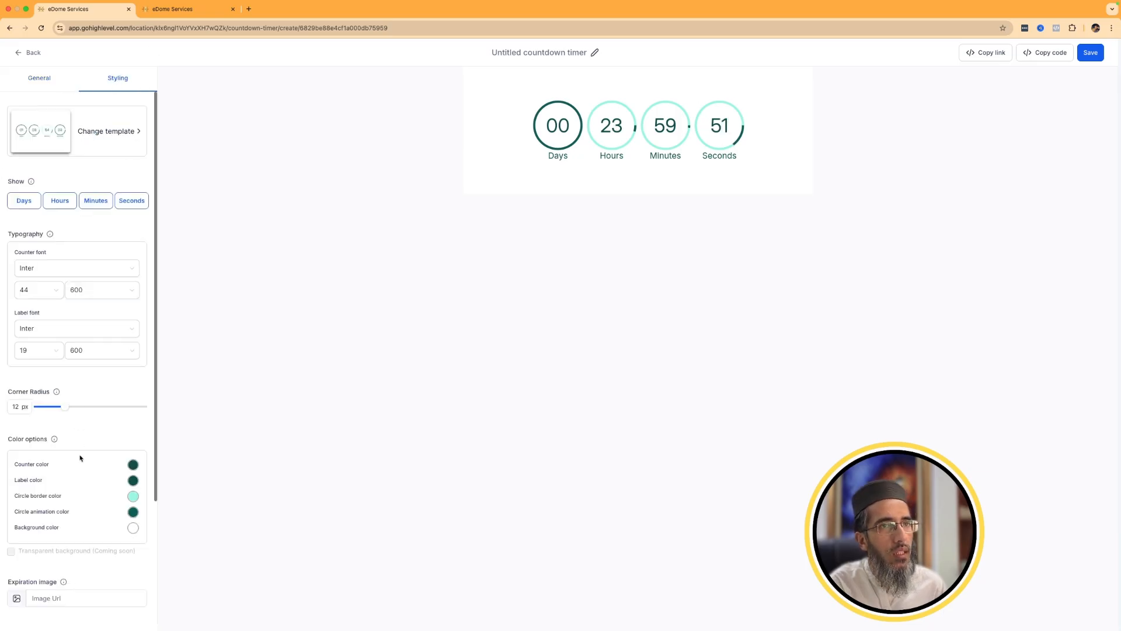
scroll(82, 457, down, 5)
scroll(62, 355, up, 5)
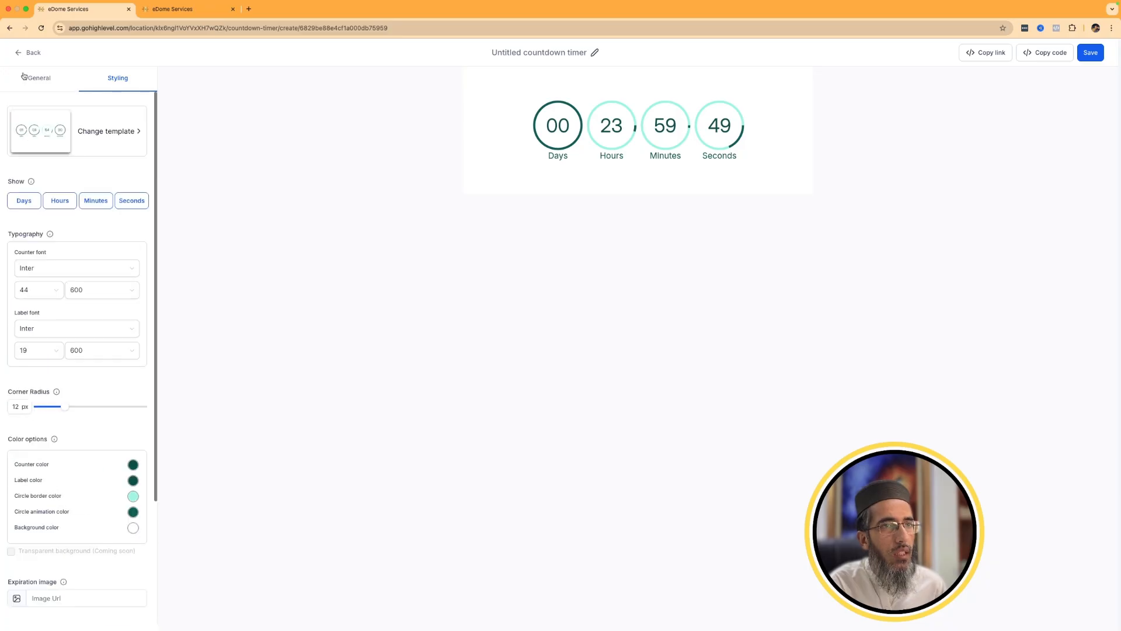
click(33, 77)
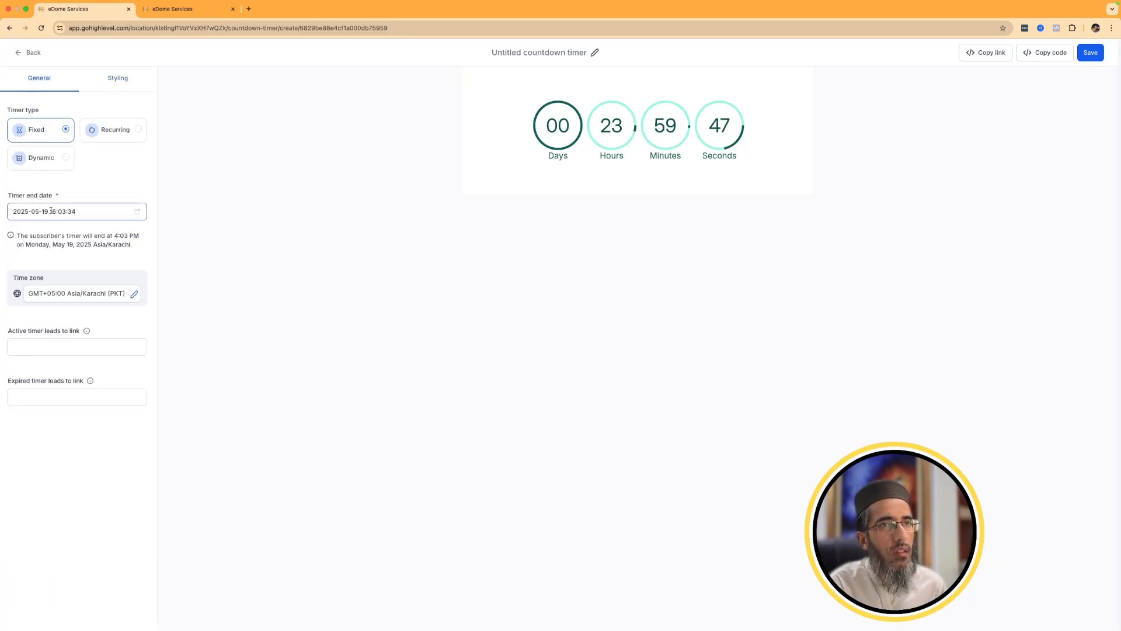
Compare the Dynamic and Recurring timer types, return to Fixed and check the active and expired timer link fields.
click(32, 161)
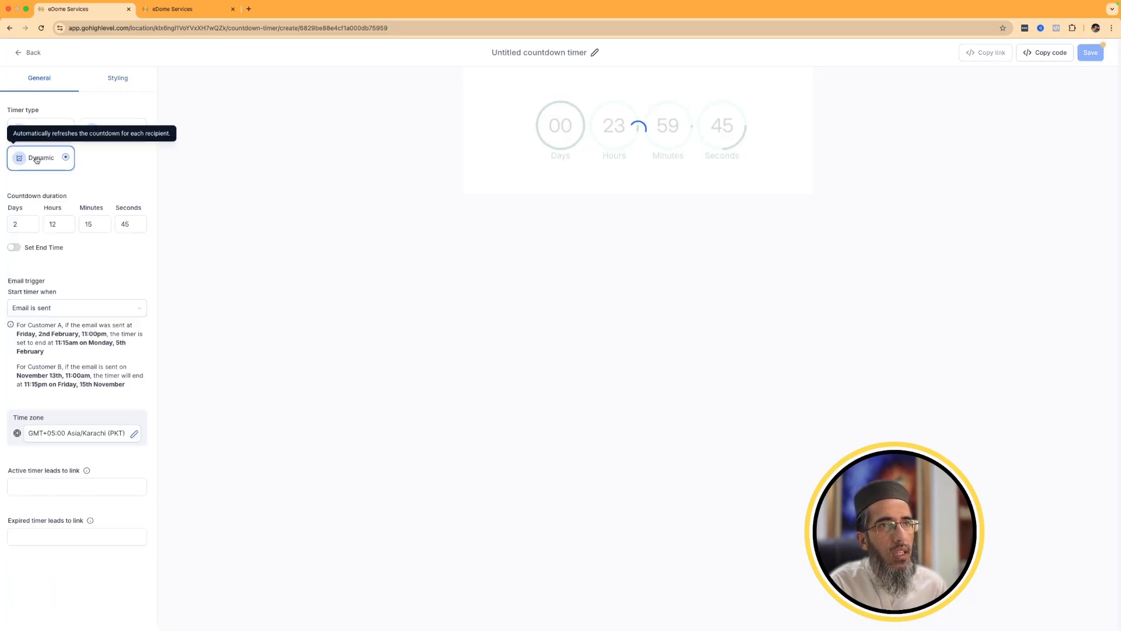
click(125, 127)
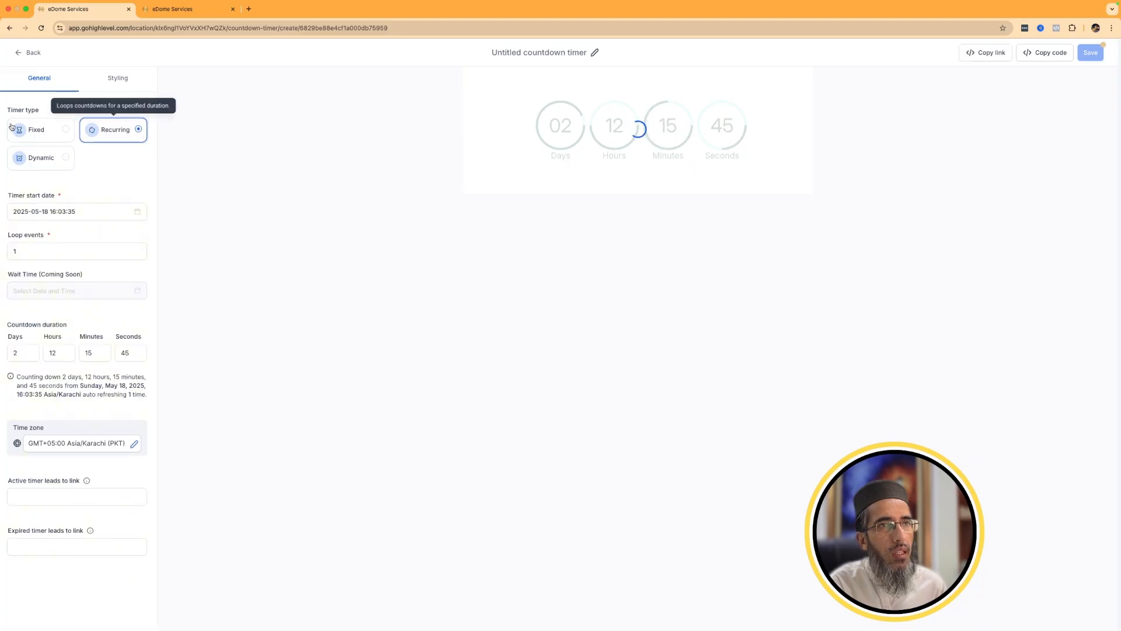
click(44, 132)
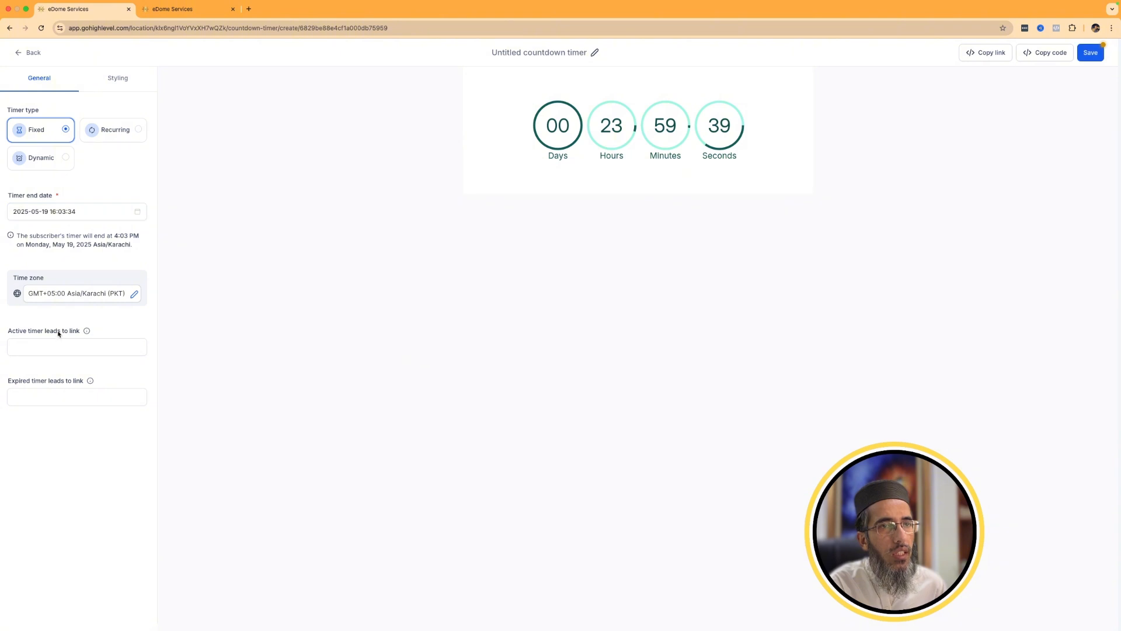
click(38, 348)
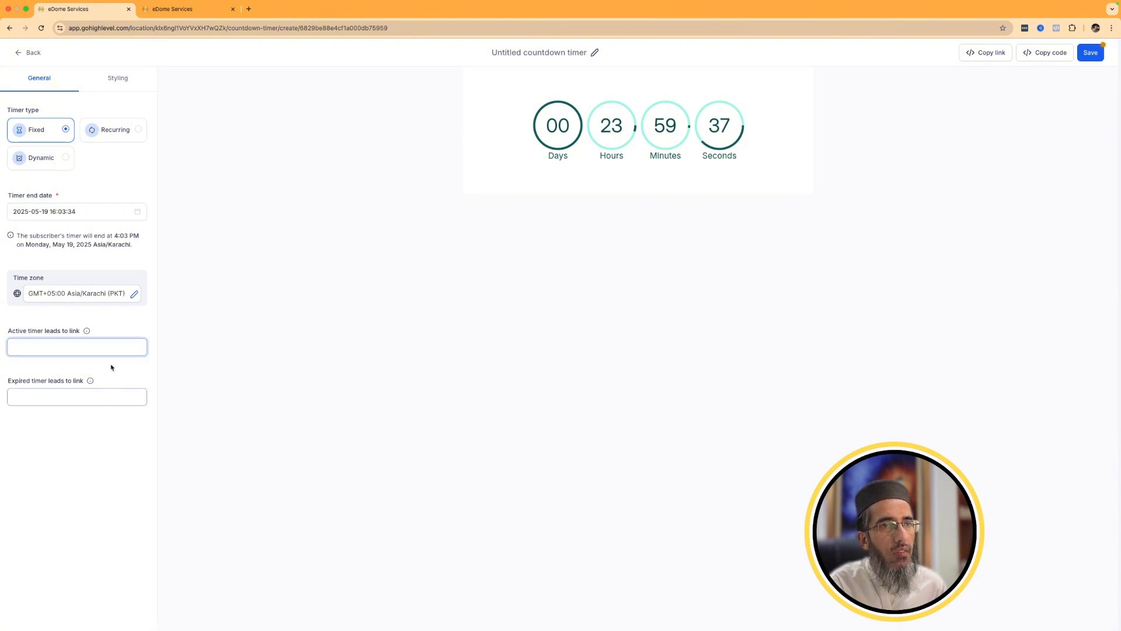
click(41, 400)
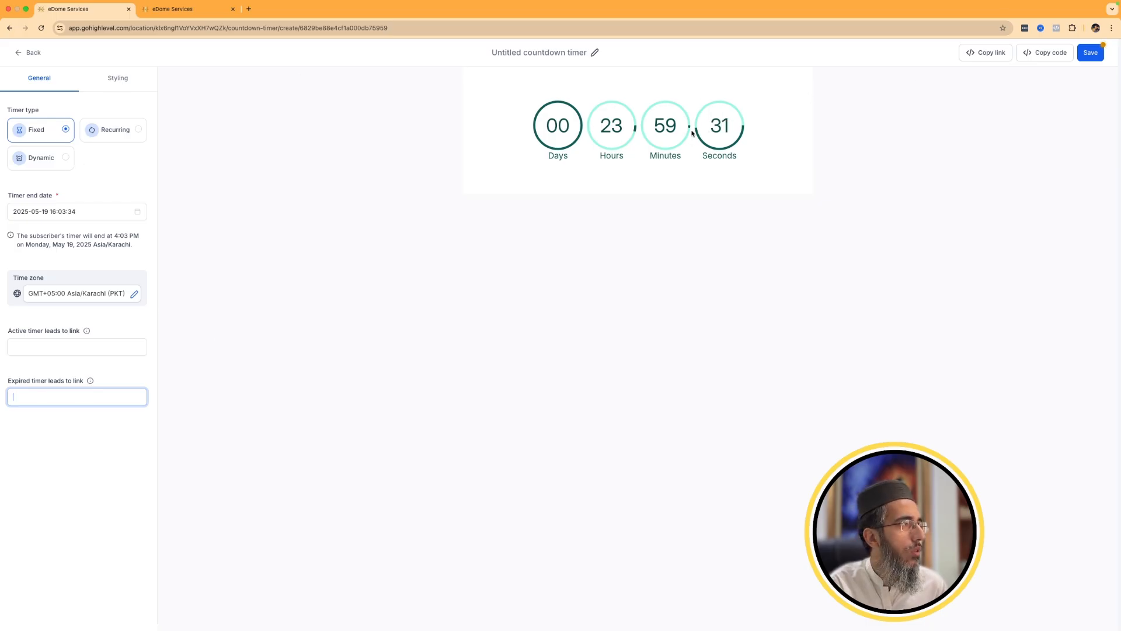
Try to copy the countdown timer's link, save the timer and dismiss the notifications.
click(980, 54)
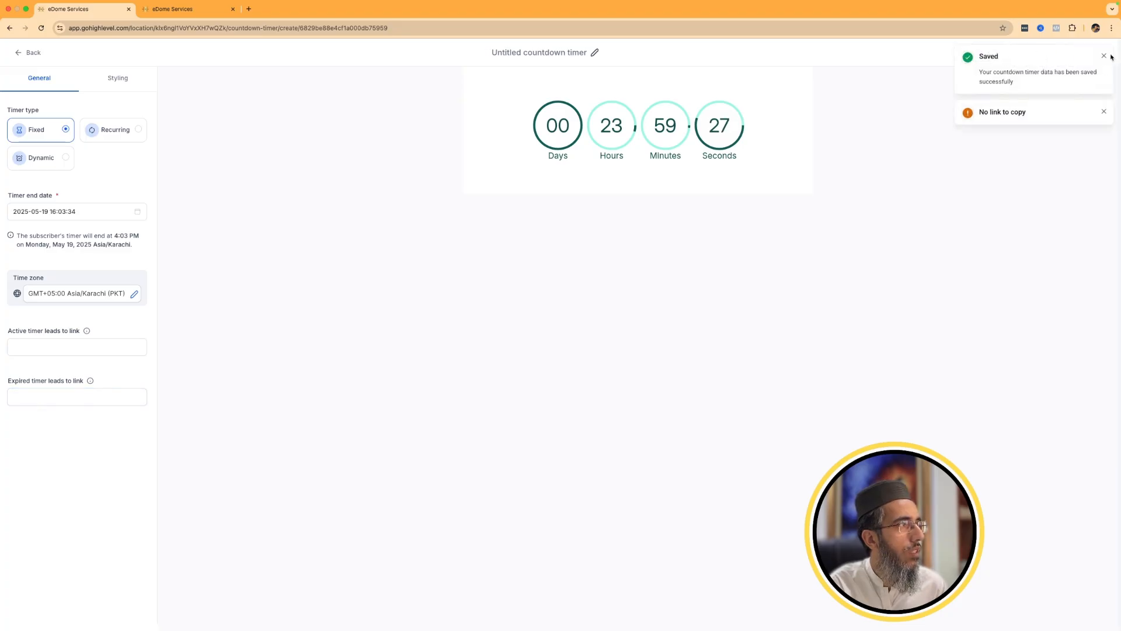
click(1104, 56)
click(1104, 55)
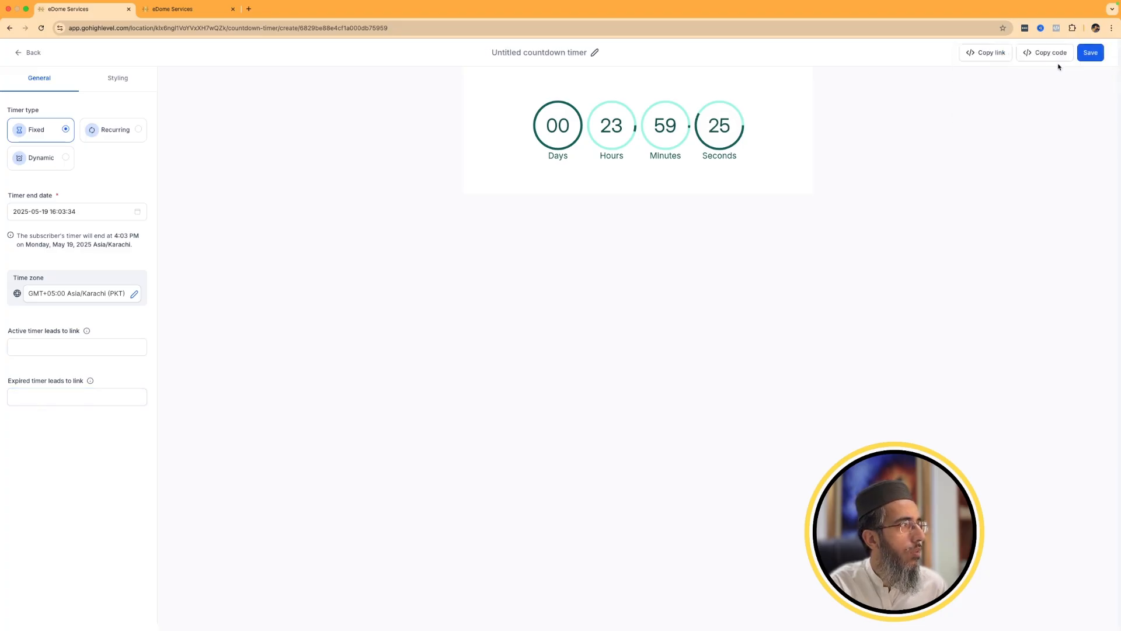
Examine the countdown timer's website embed code, close it and return to the countdown timer list.
click(1054, 56)
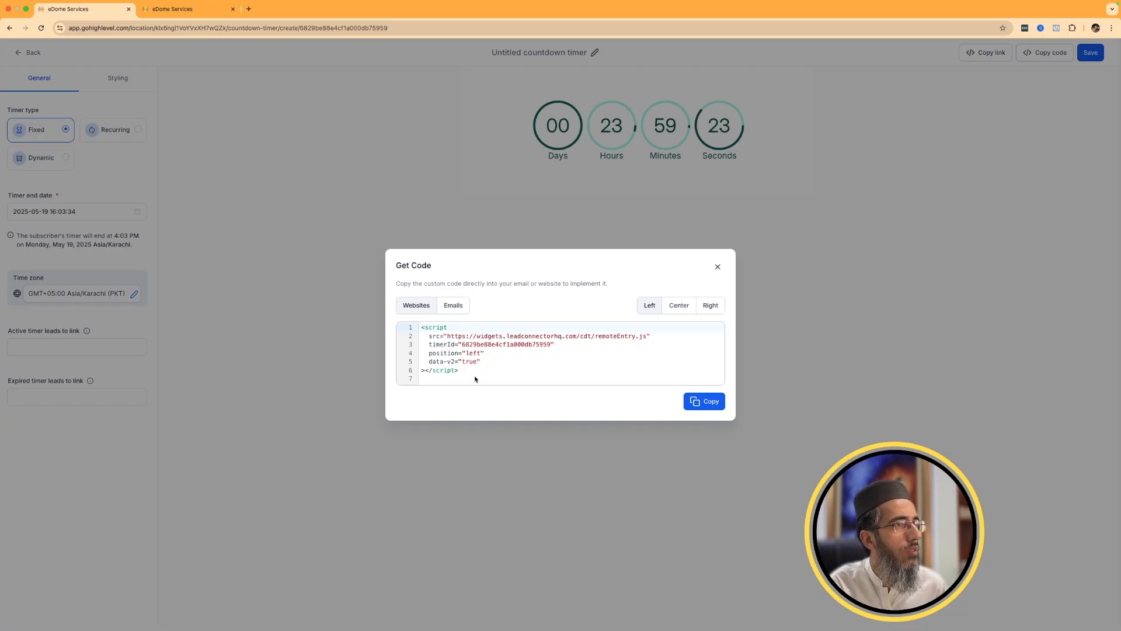
drag(475, 379, 422, 327)
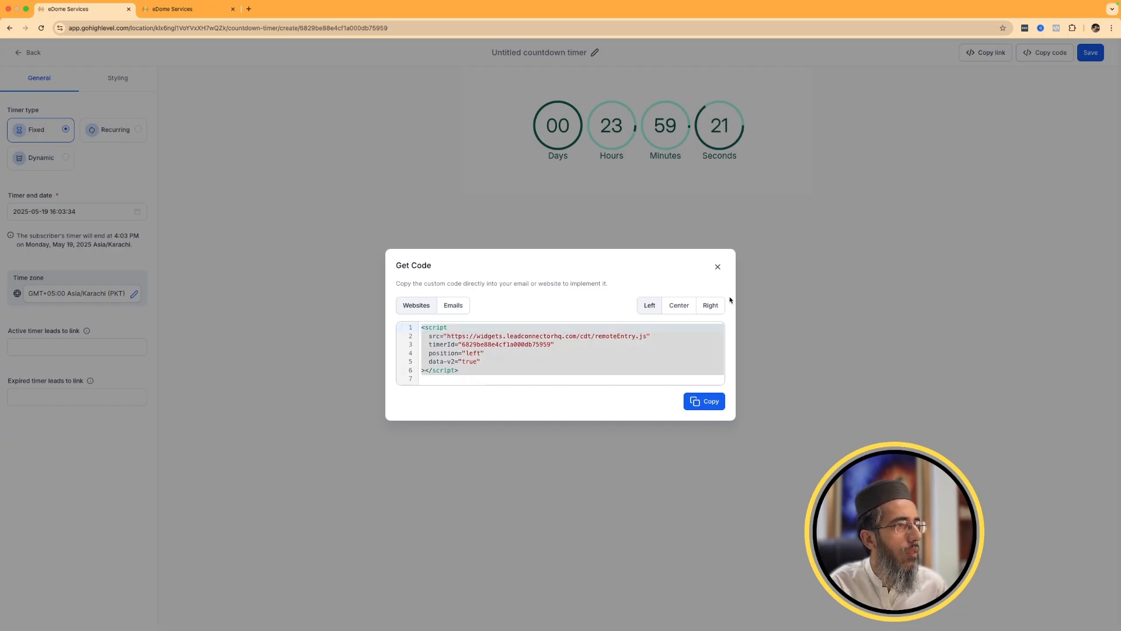
click(718, 266)
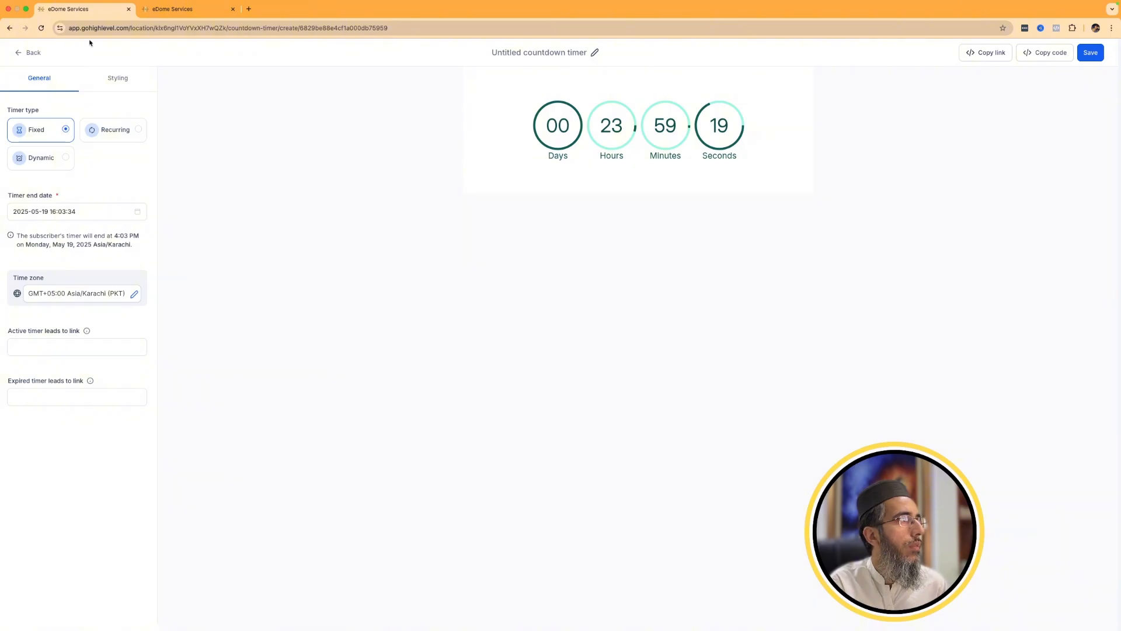
click(31, 53)
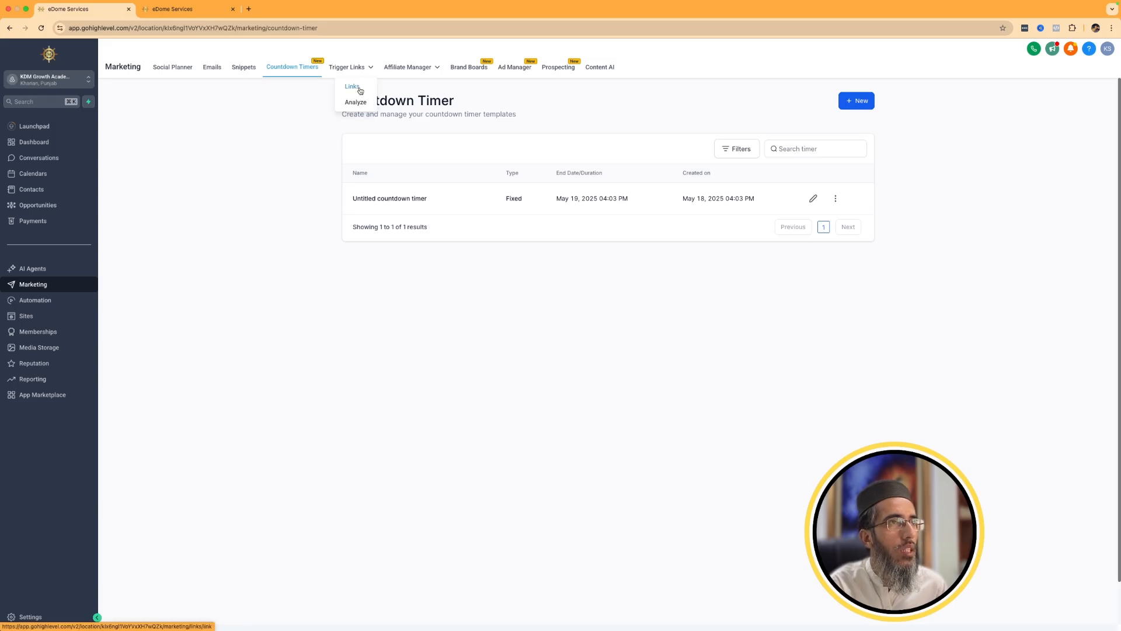
Look over the trigger links list and its Analyze page, then go back to the links list.
click(353, 86)
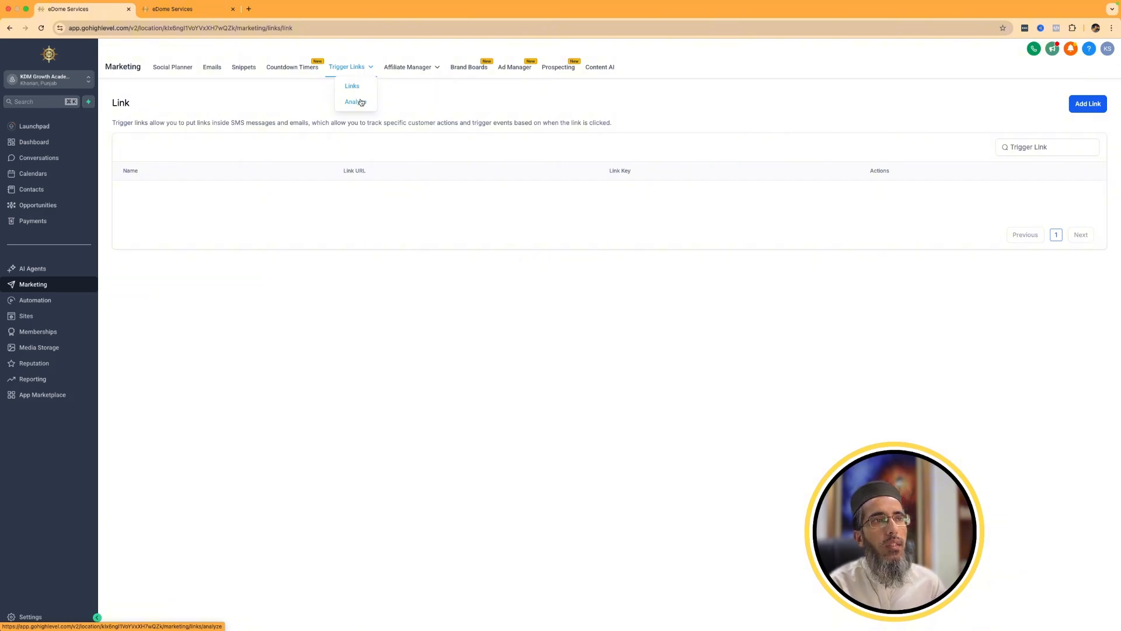
click(361, 102)
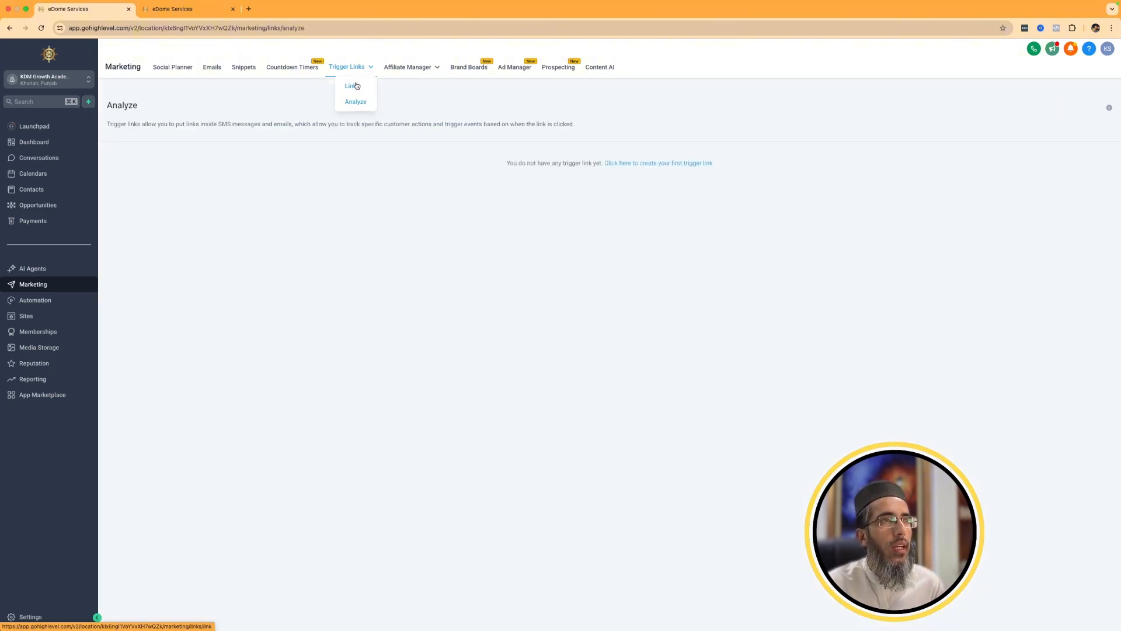
click(354, 86)
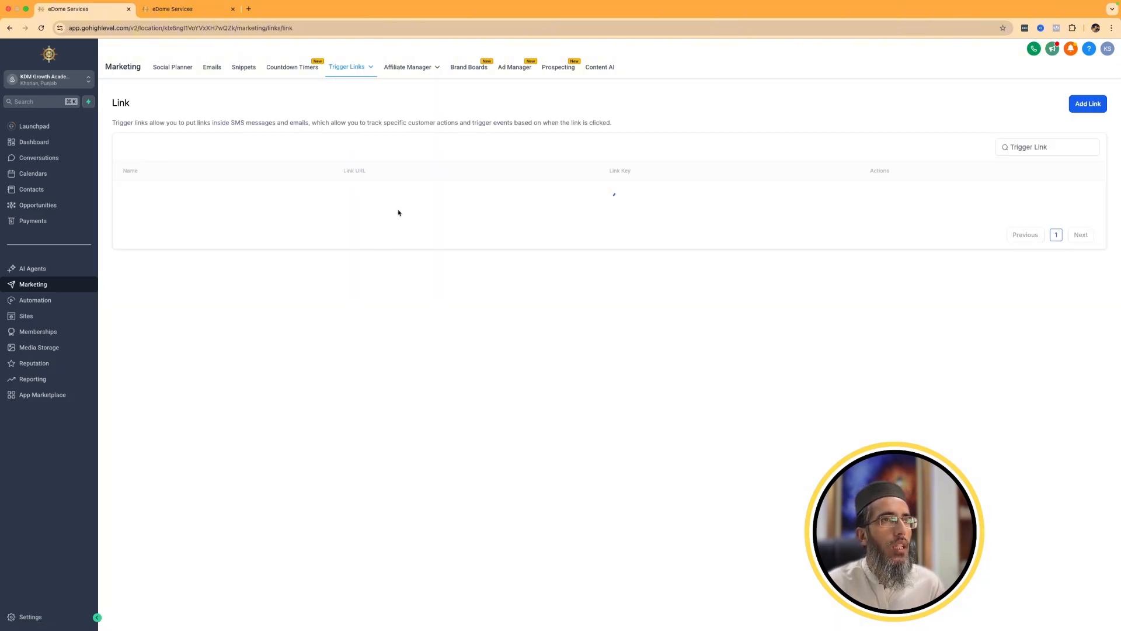
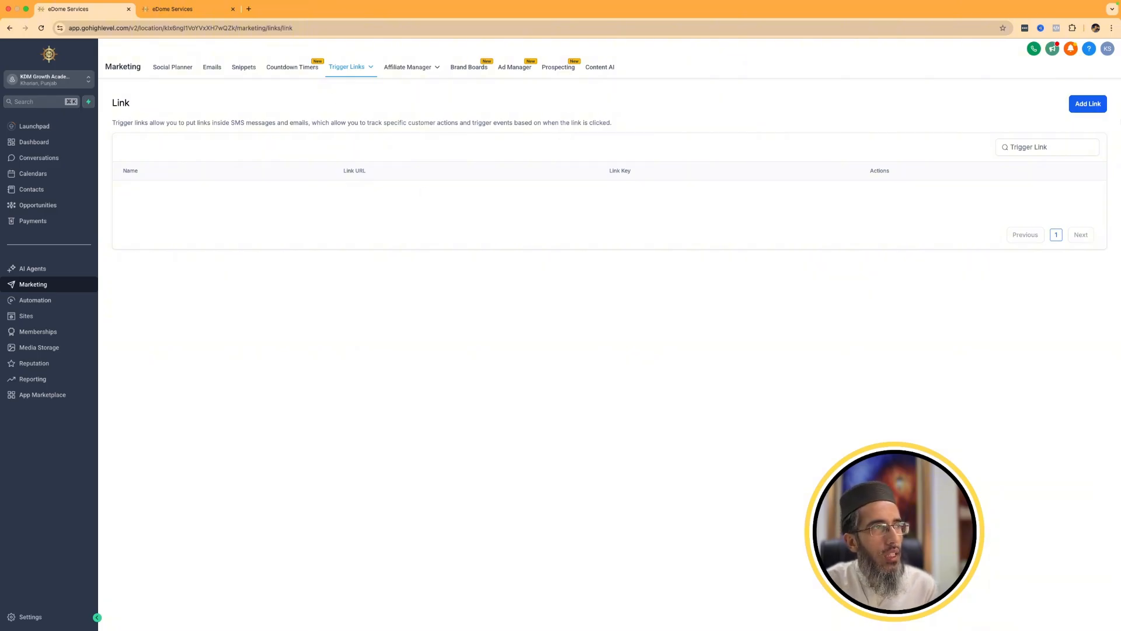
Open the form for a new trigger link, inspect its Name and Link URL fields, and close it without saving.
click(1099, 106)
click(1099, 106)
click(1099, 105)
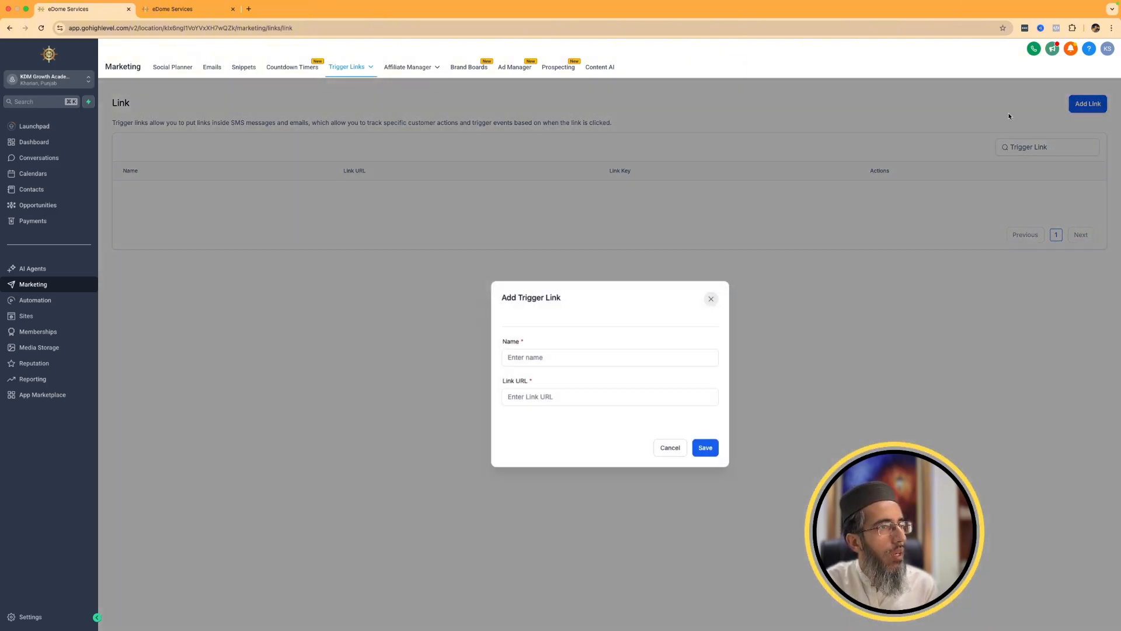
click(554, 364)
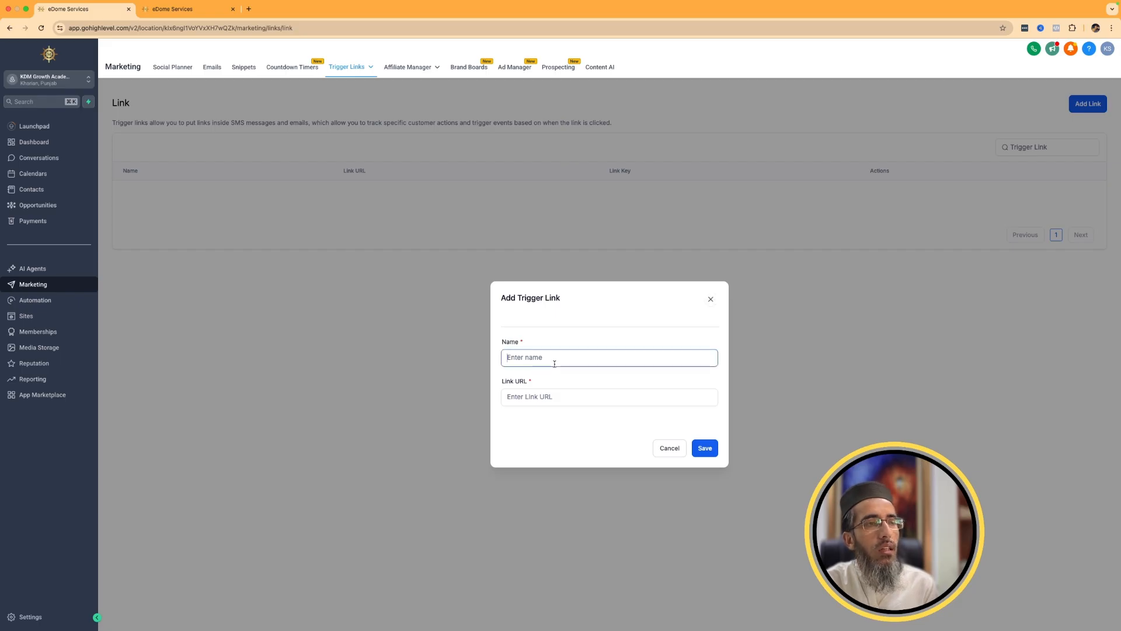
click(566, 397)
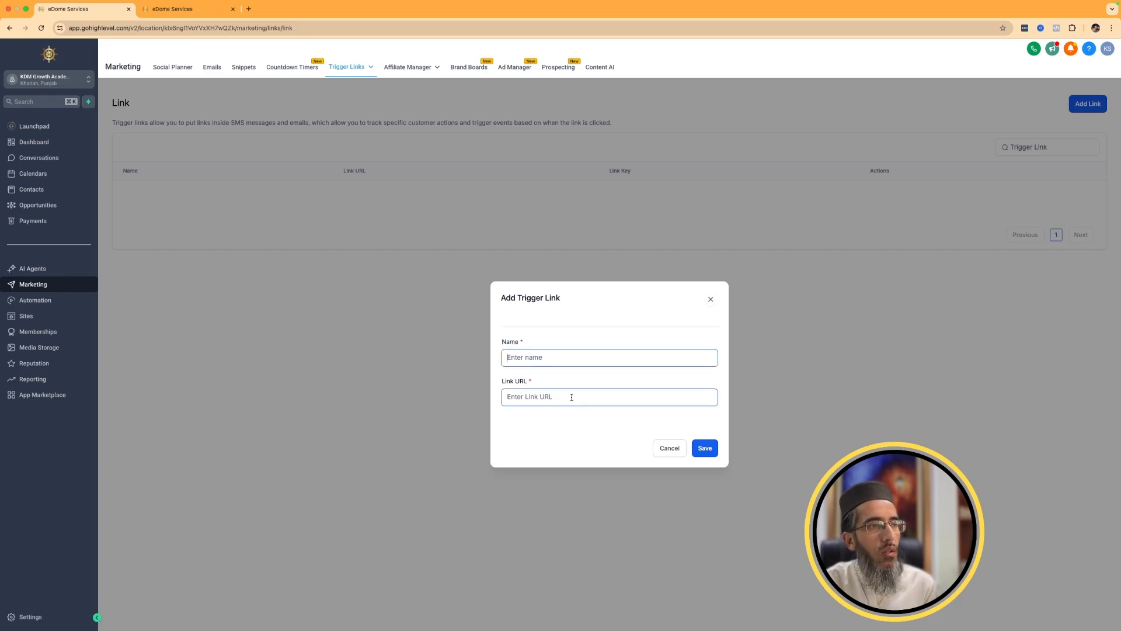
click(711, 299)
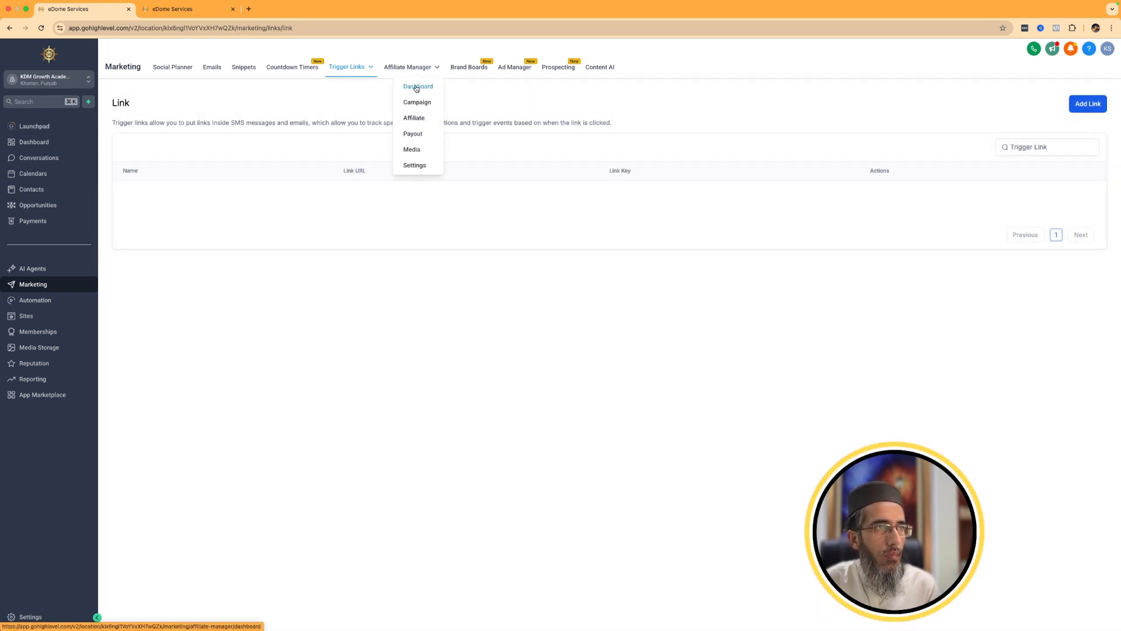
View the Affiliate Manager dashboard with its revenue and commission overview.
click(416, 87)
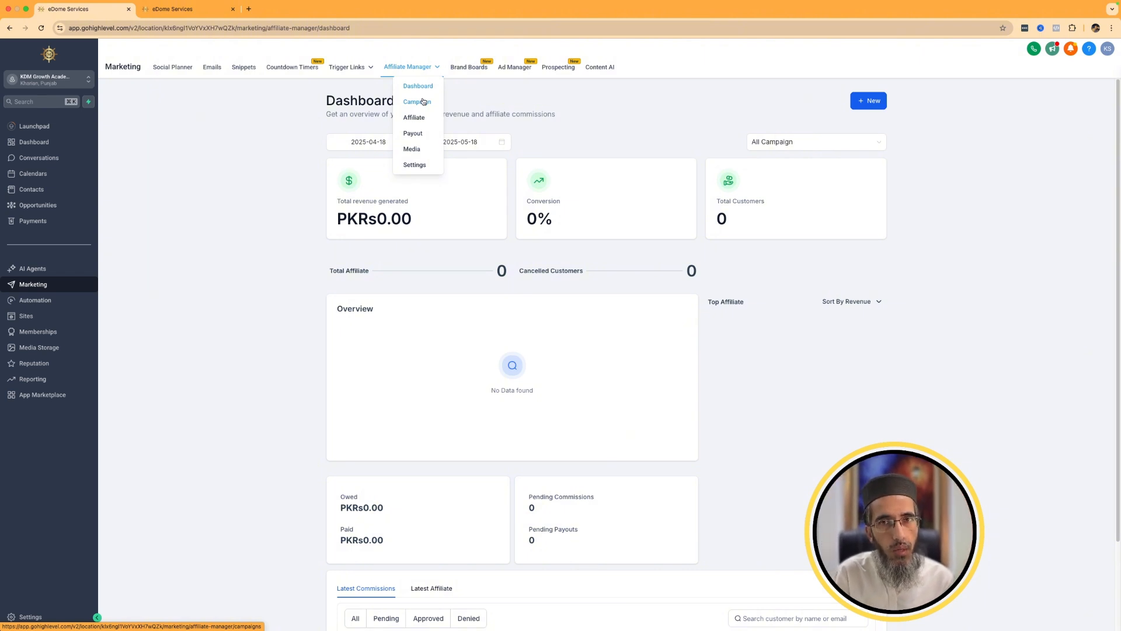
click(424, 101)
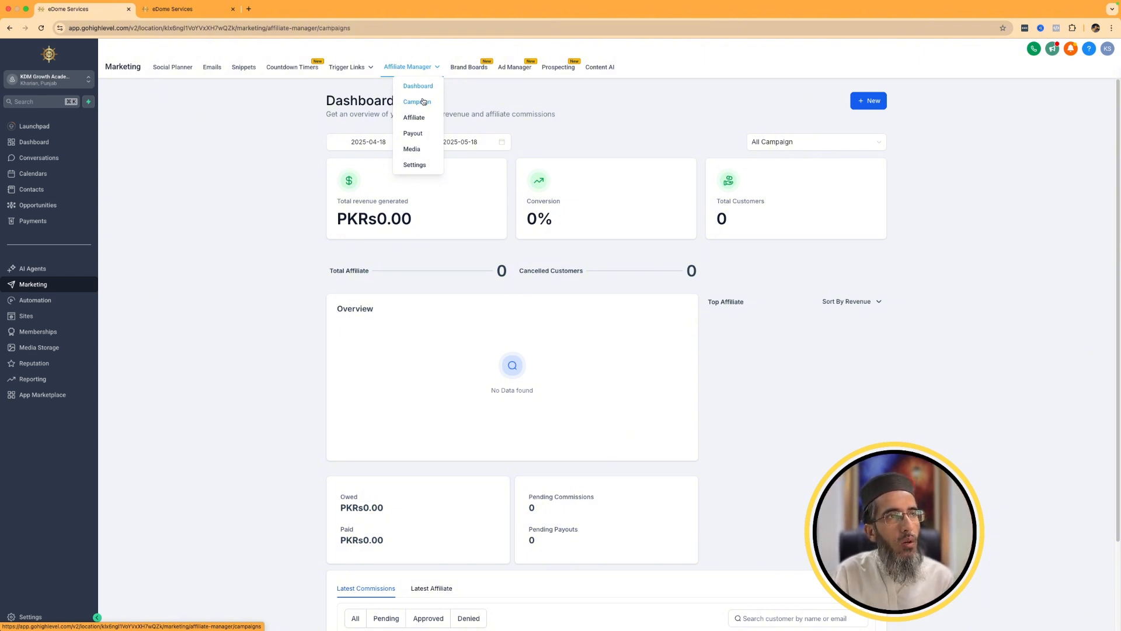
click(424, 87)
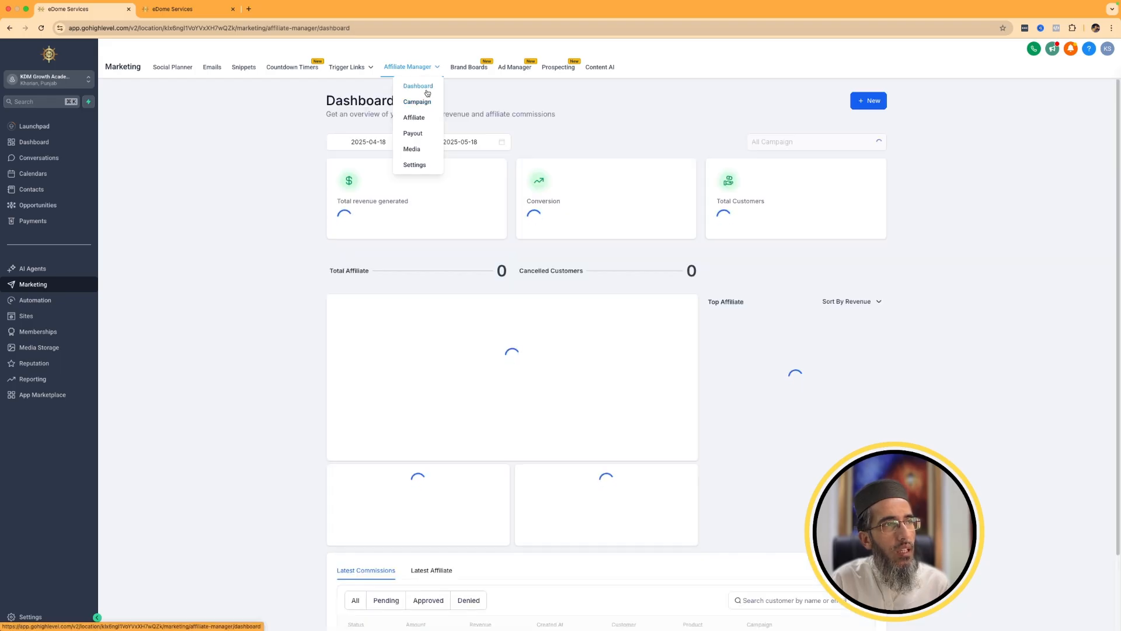
Skip the affiliate campaign onboarding and start creating a new affiliate campaign.
click(416, 102)
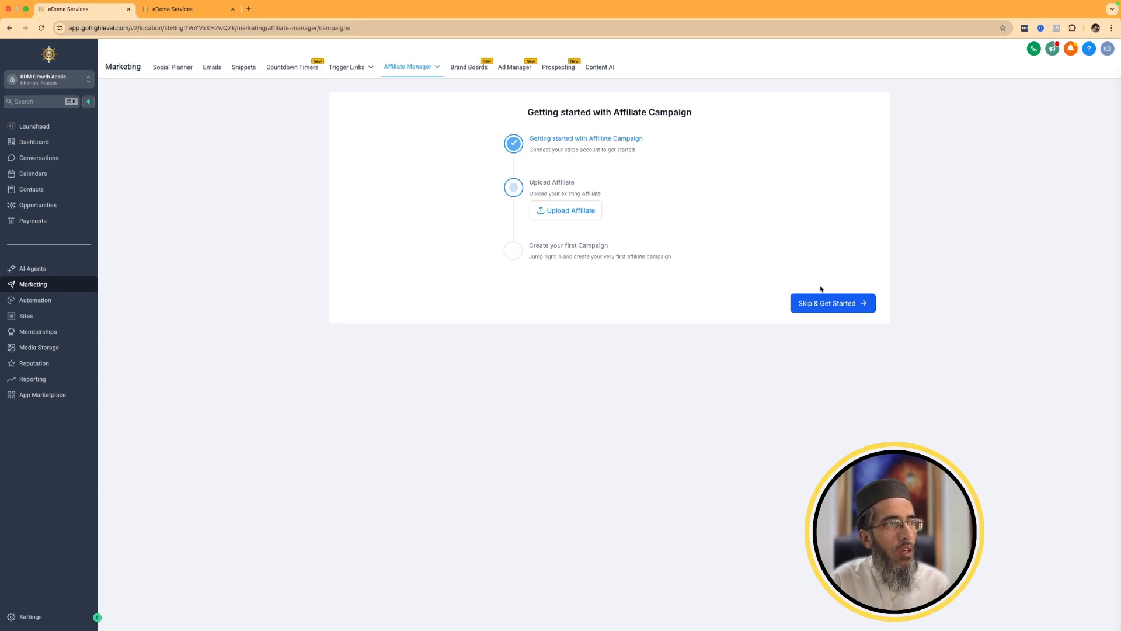
click(823, 303)
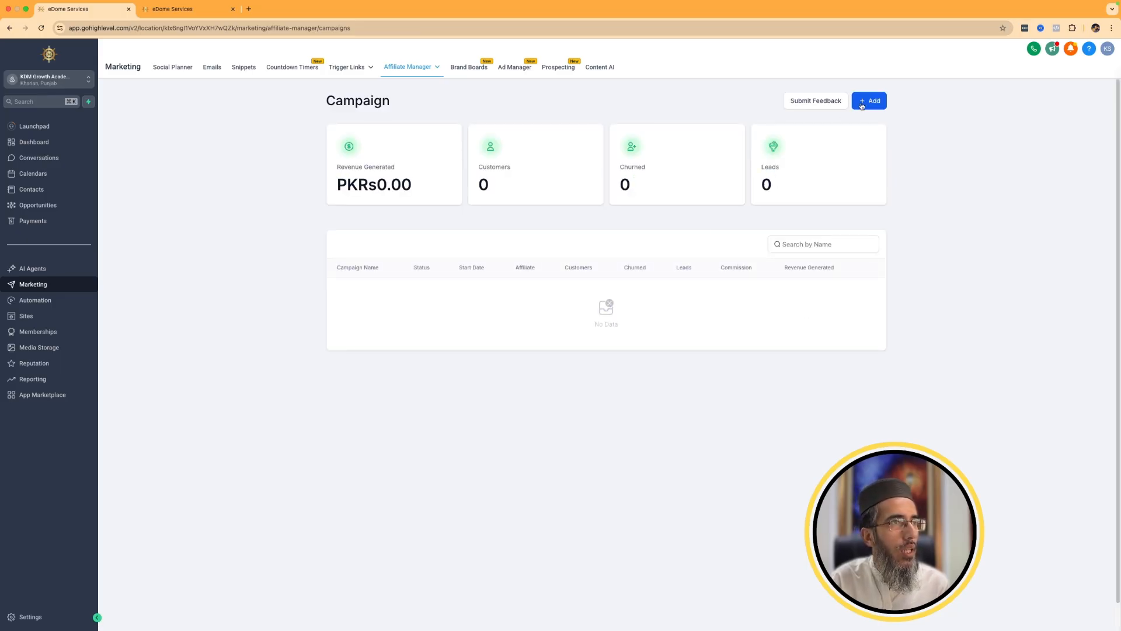
click(862, 103)
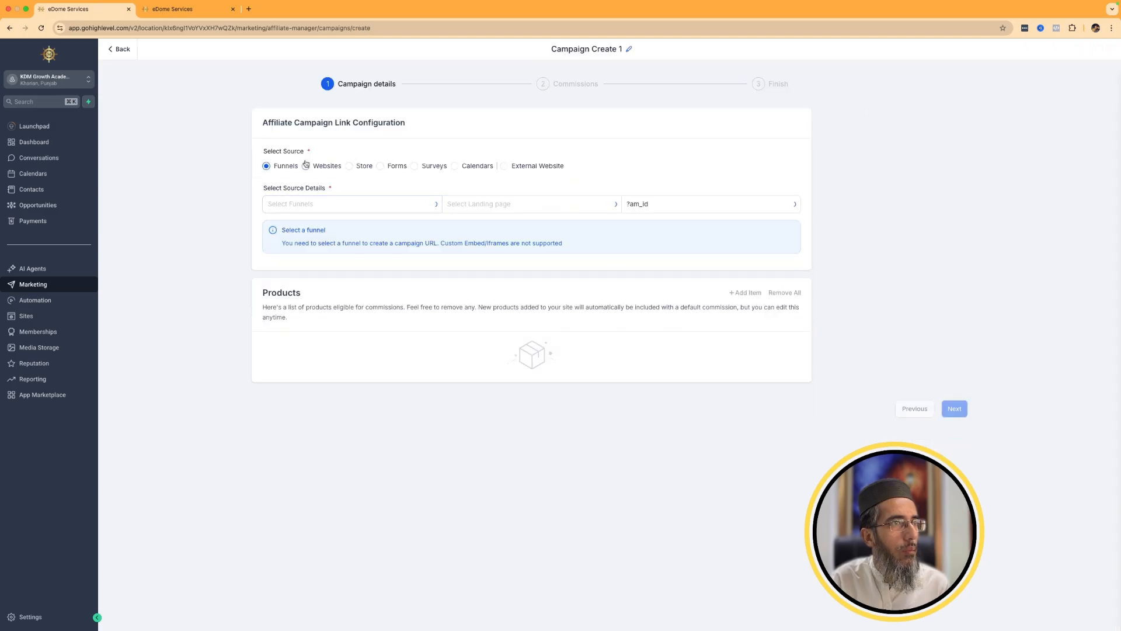
Set the campaign's funnel source to Web Design Offer with Offer as the landing page.
click(296, 204)
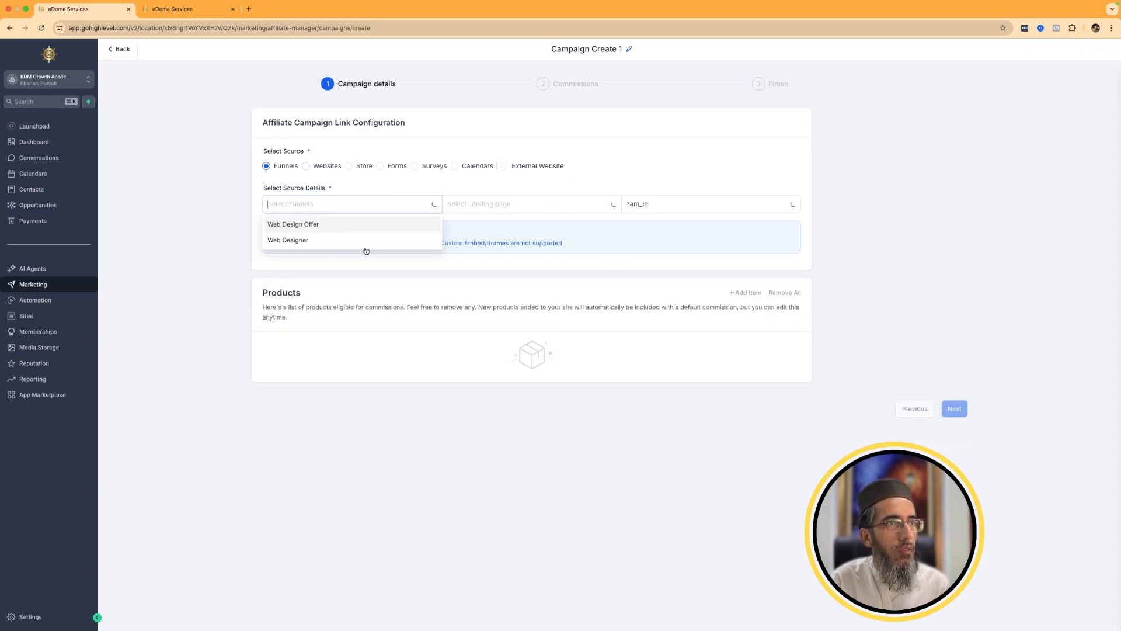
click(293, 224)
click(506, 204)
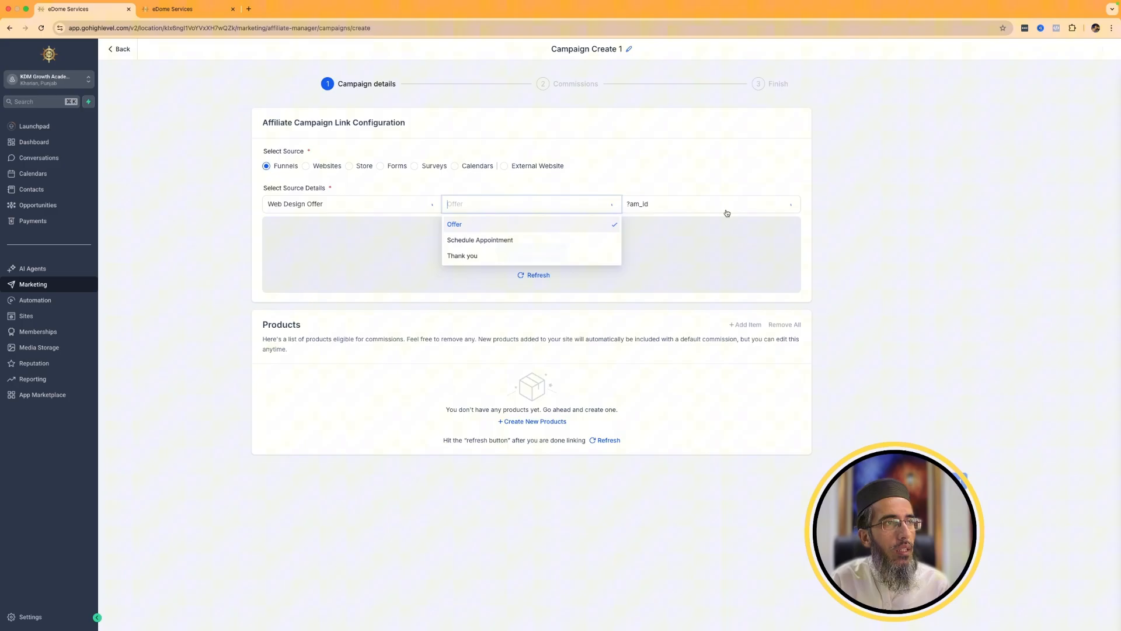
click(646, 204)
click(594, 225)
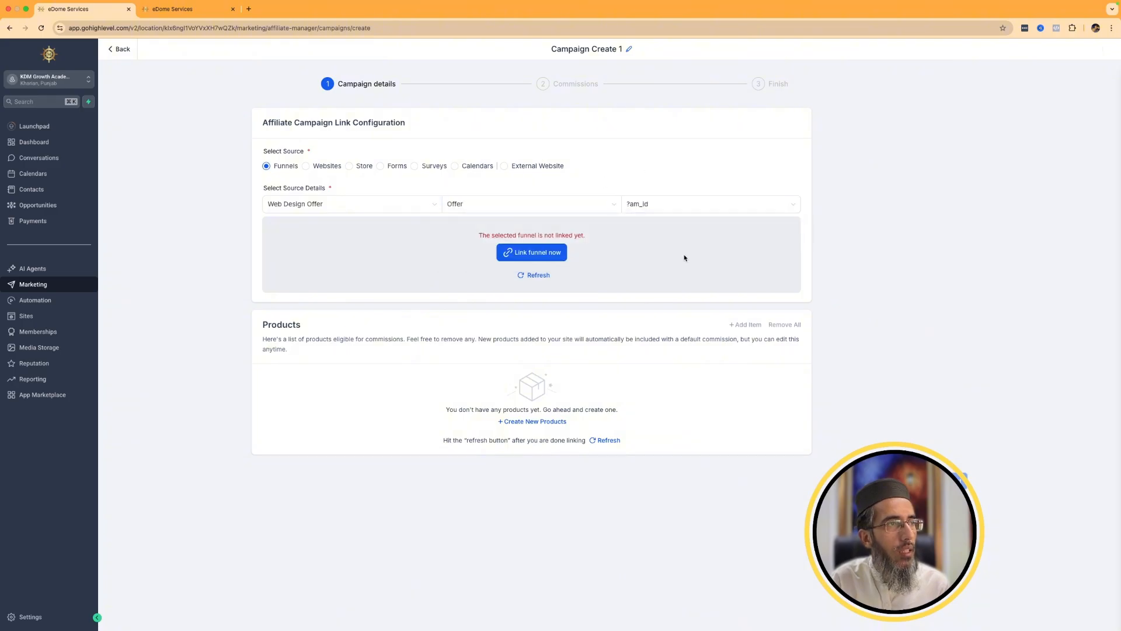
Open the page for linking the selected funnel, and return to the campaign form to read its link status.
click(522, 252)
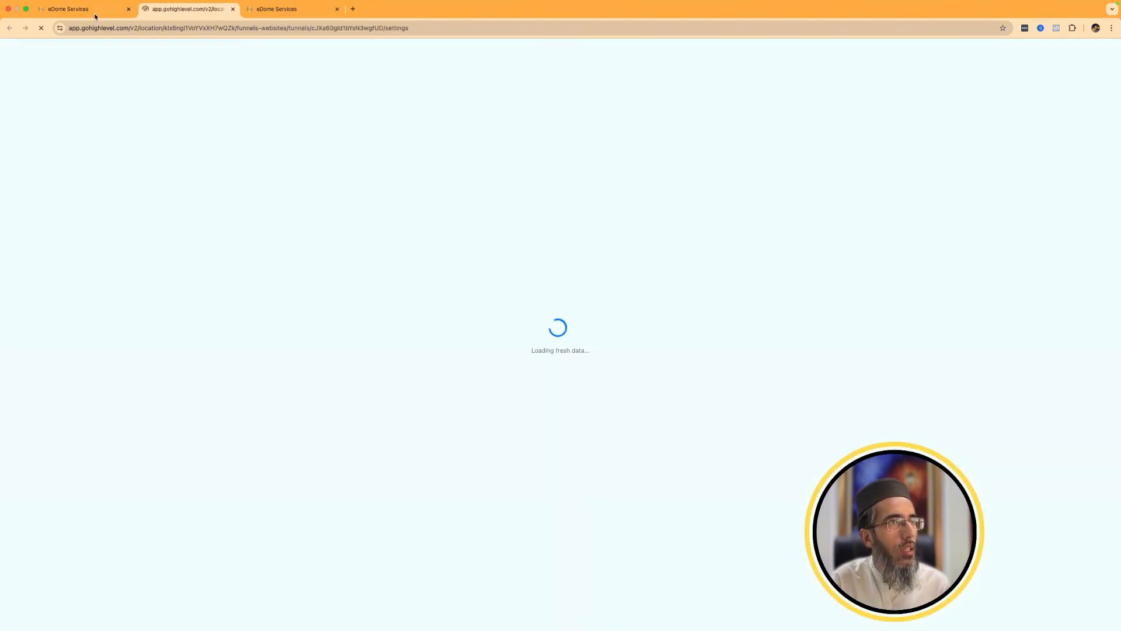
click(95, 15)
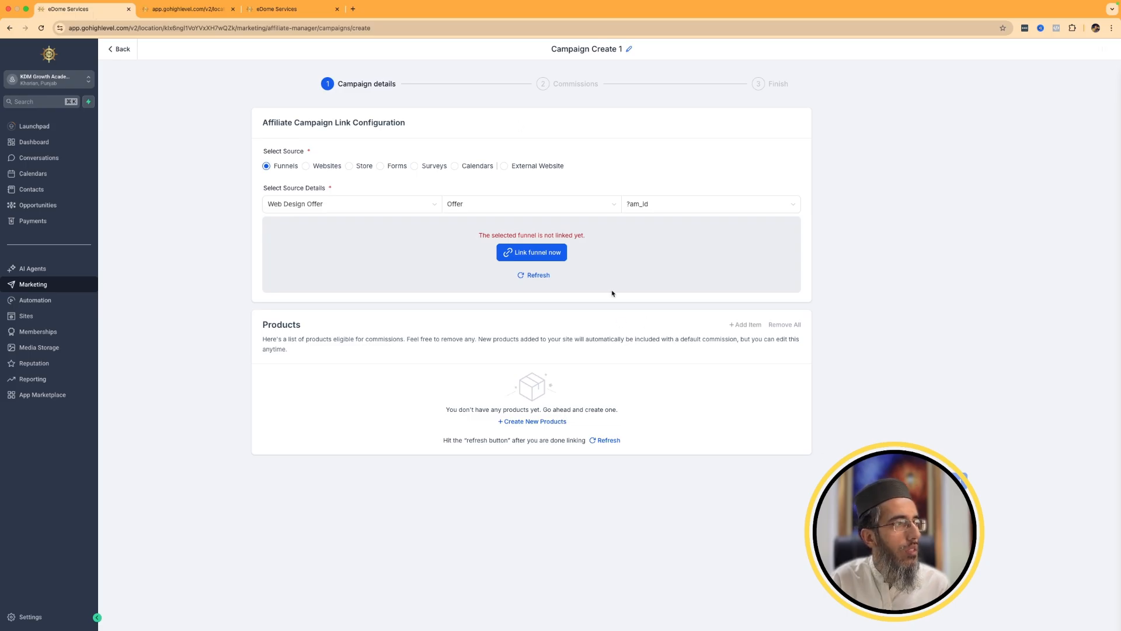
drag(490, 231, 568, 233)
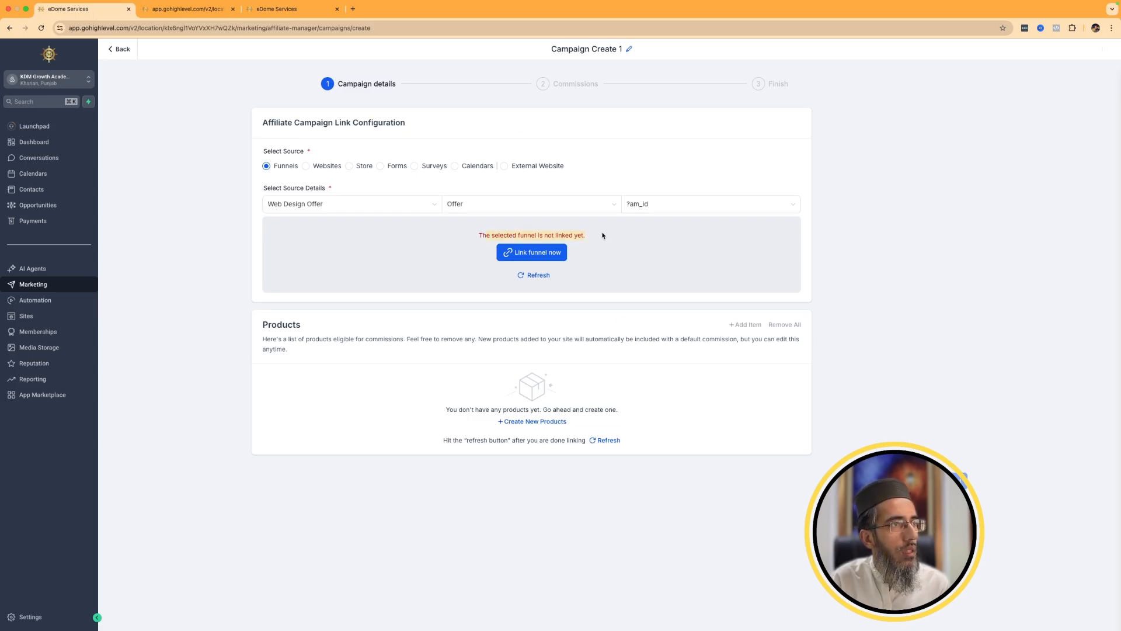
Switch the campaign source to Websites and select the Web Designer website.
click(320, 167)
click(375, 203)
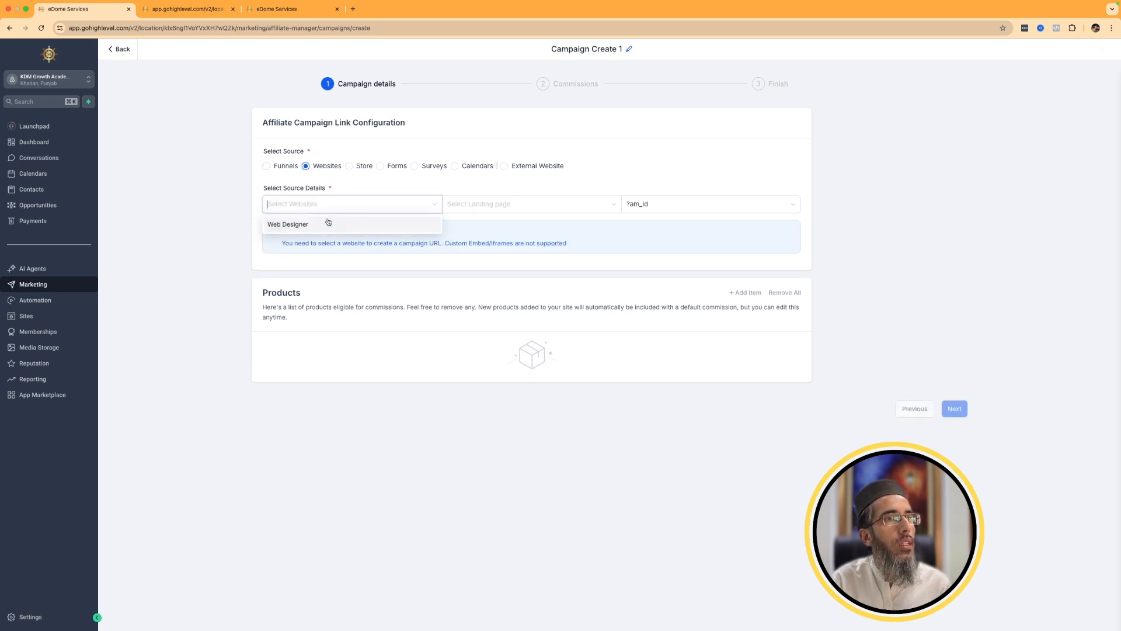
click(325, 222)
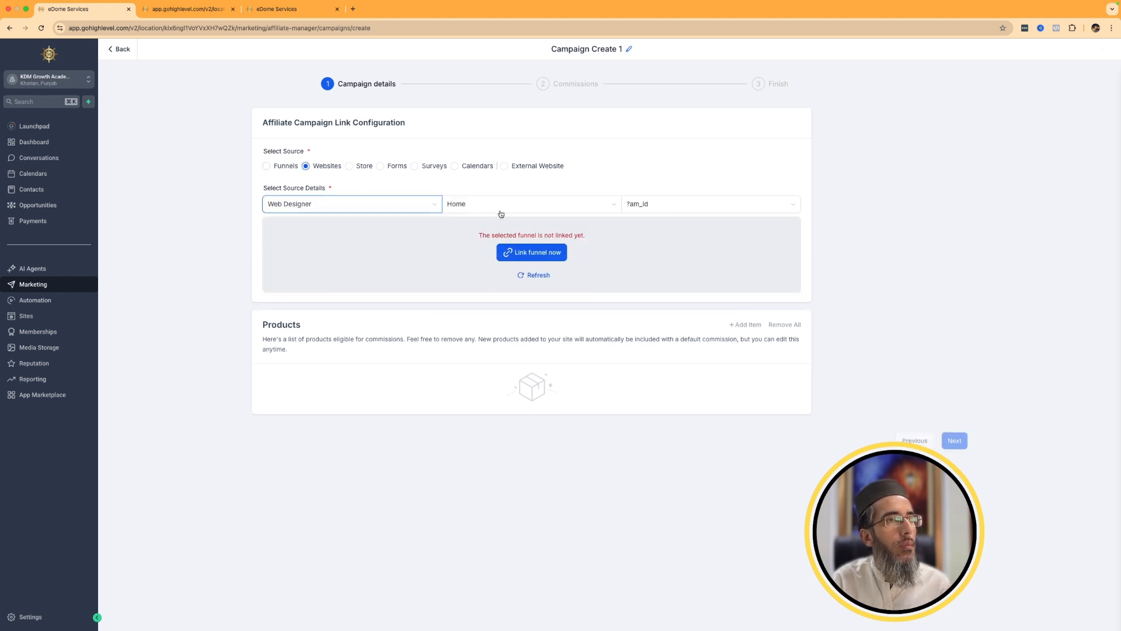
Check the domain setting of the Web Design Offer funnel and open the campaign's product creation page, returning to the campaign form.
click(190, 10)
click(676, 191)
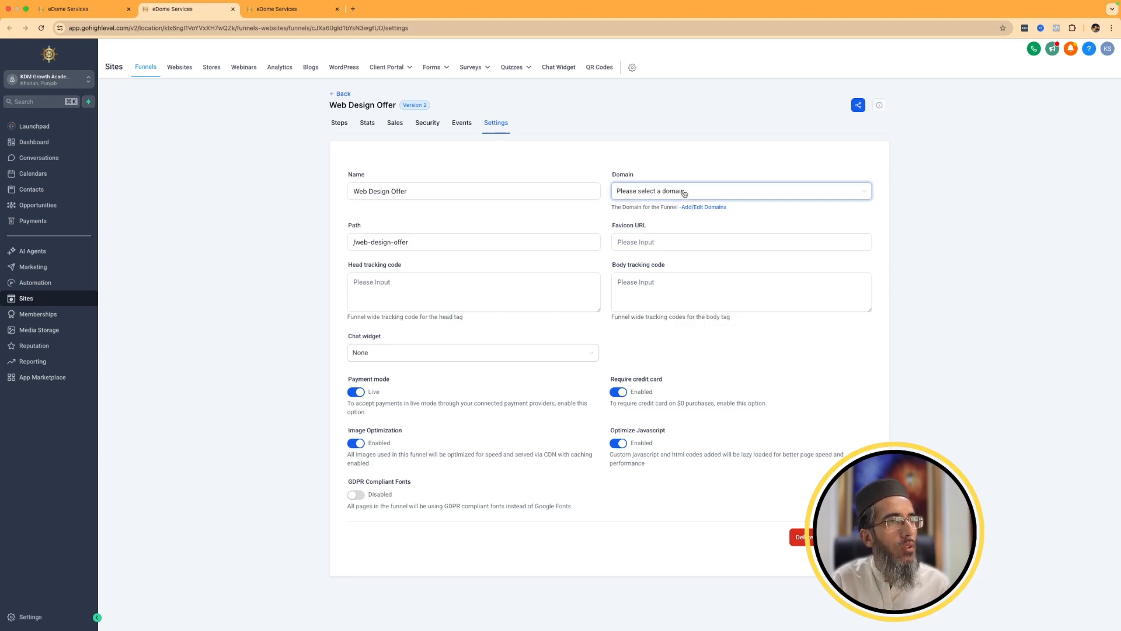
click(311, 340)
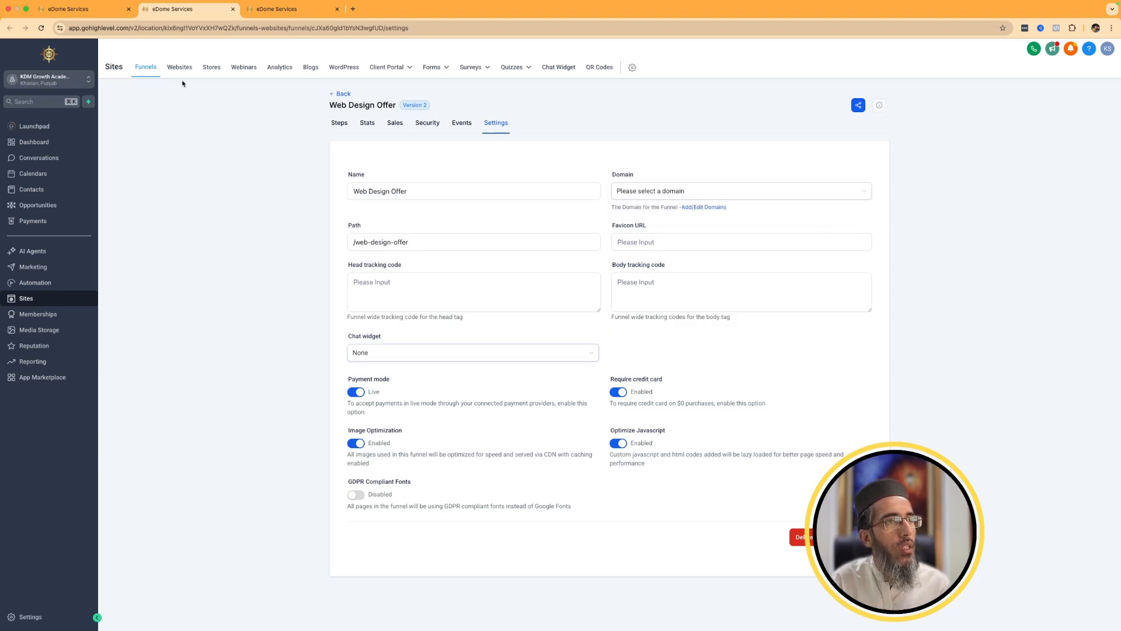
click(82, 8)
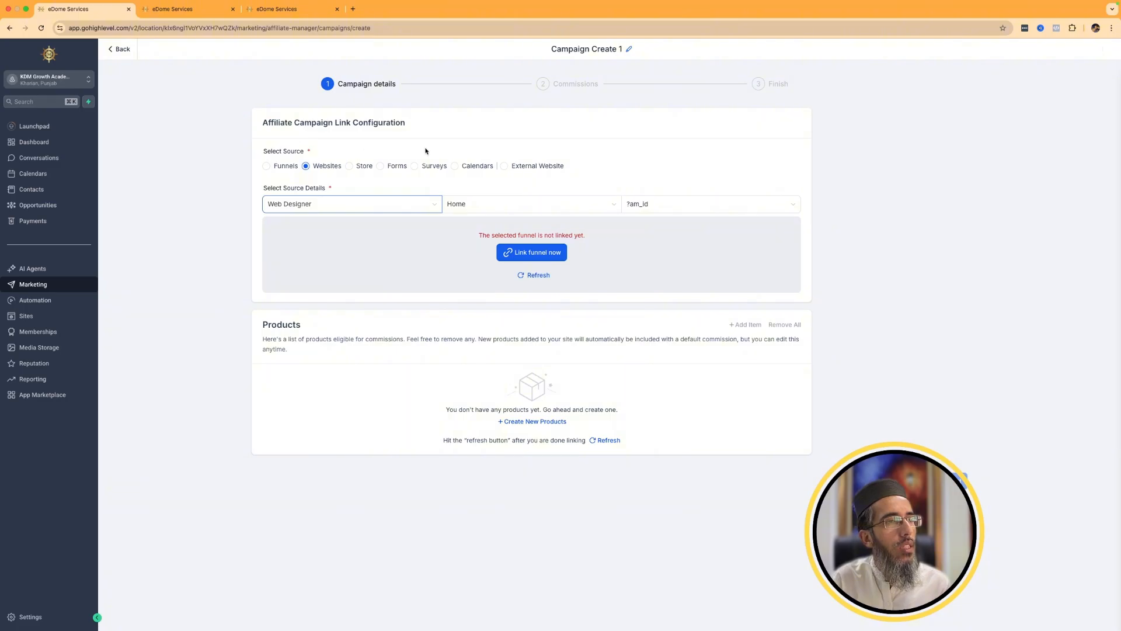
click(534, 421)
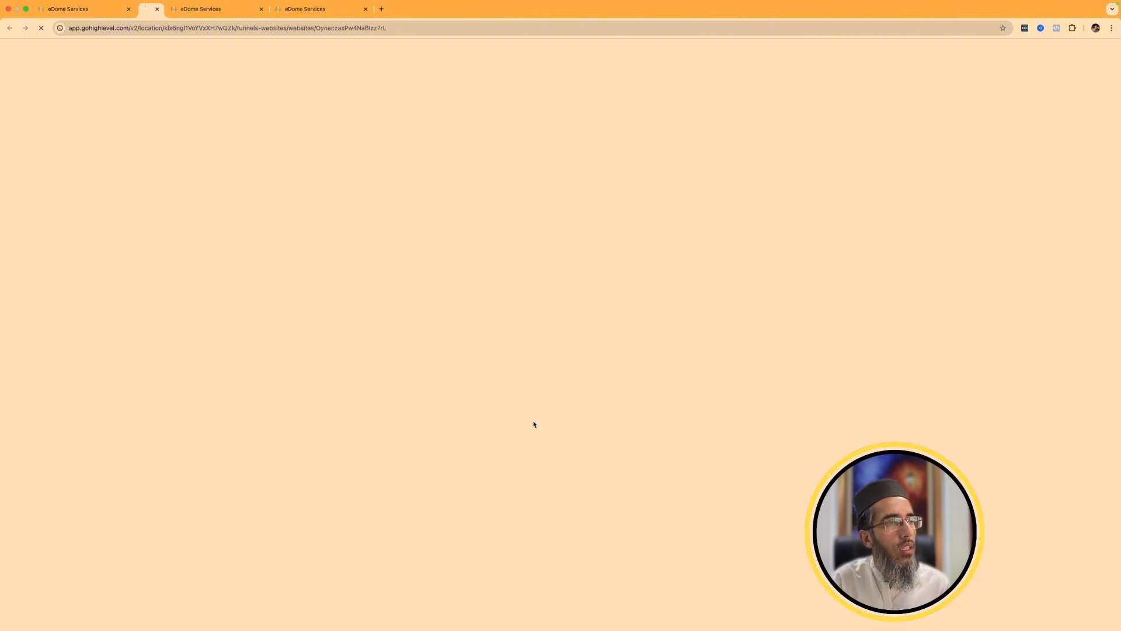
click(82, 9)
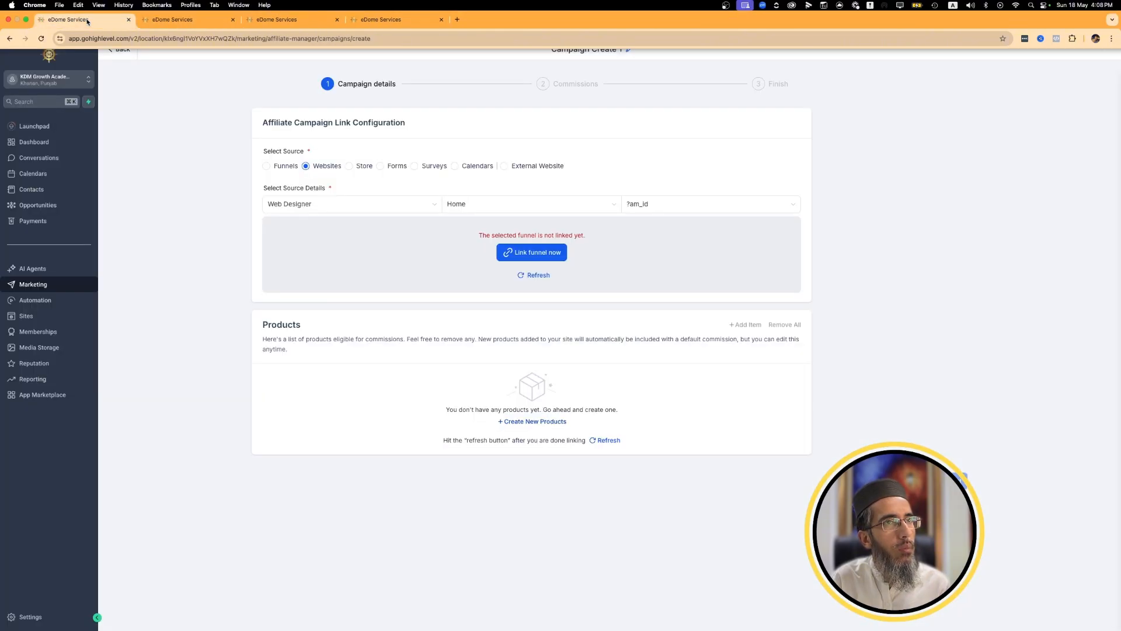
Look through the Store, Forms, Surveys, Calendars and External Website source options, and leave the campaign form without saving.
click(353, 167)
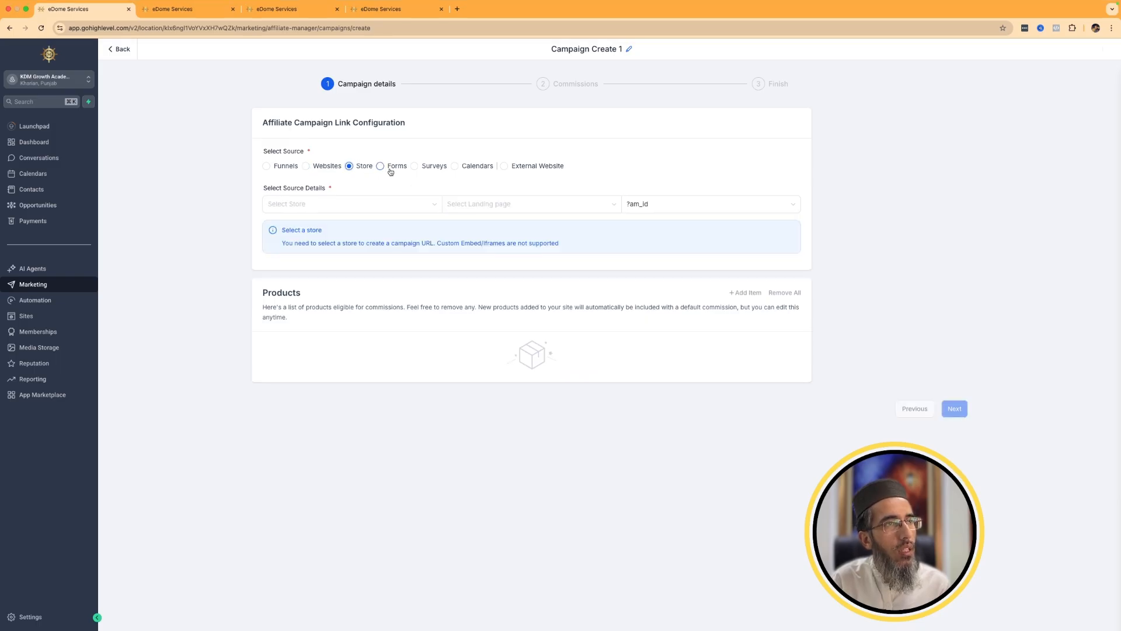
click(380, 167)
click(437, 168)
click(470, 167)
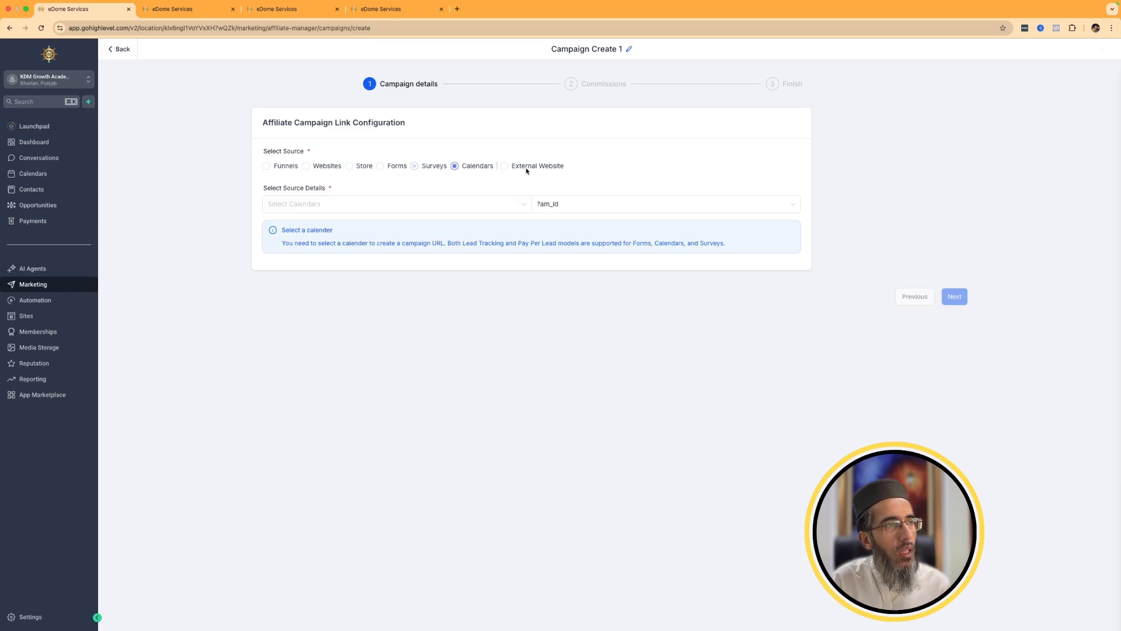
click(529, 168)
click(738, 386)
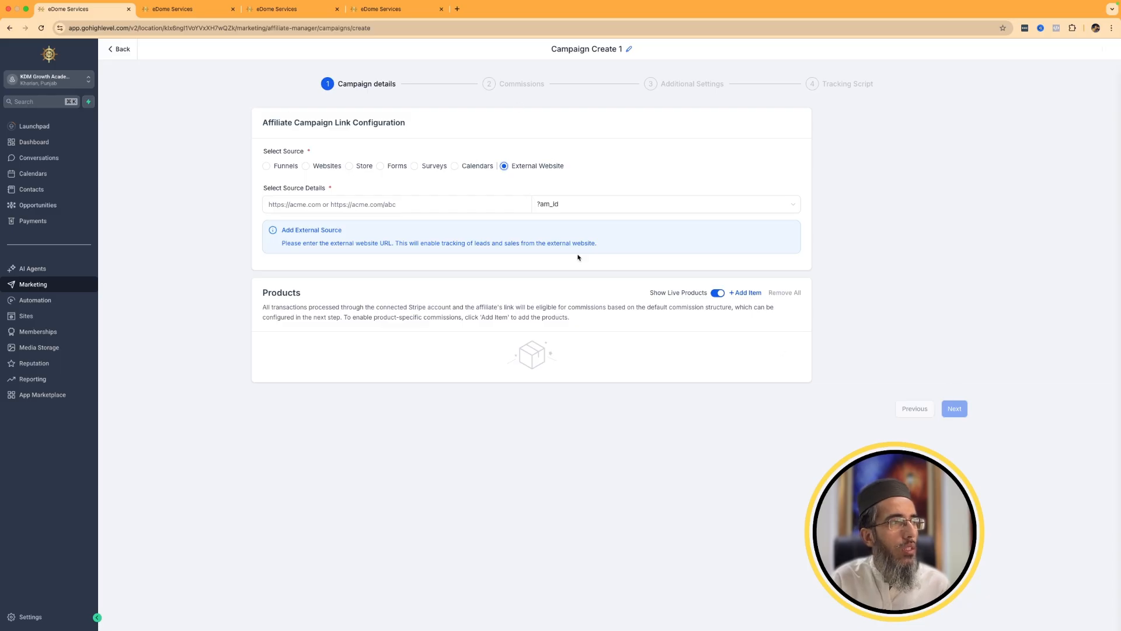
click(125, 53)
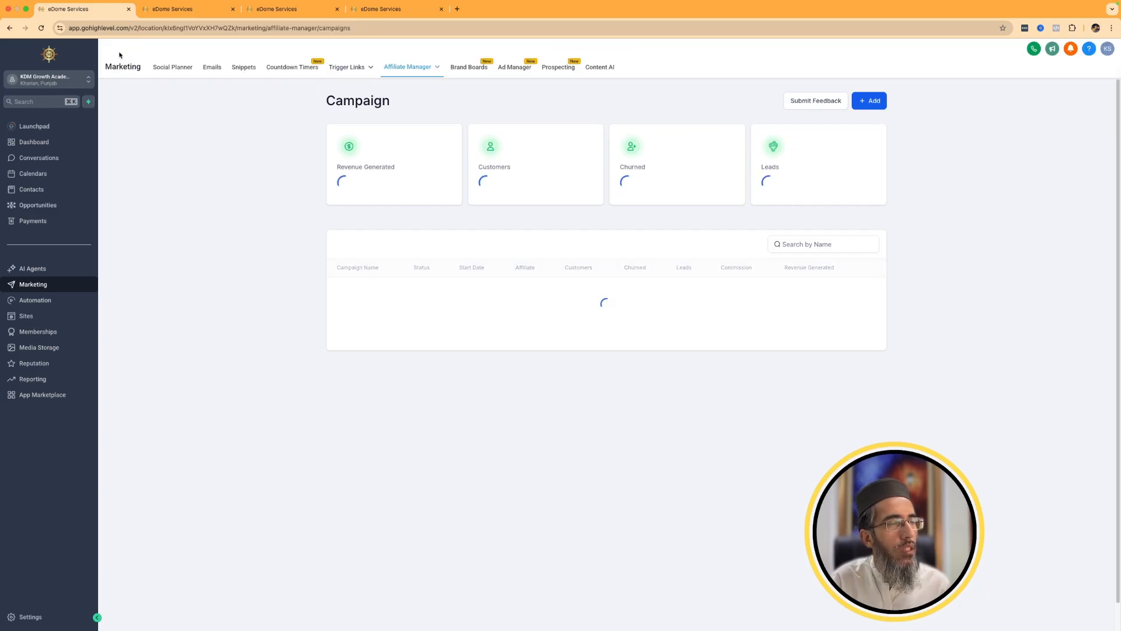
View the Design Kit and Brand Voice sections of Brand Boards.
mouse_move(416, 73)
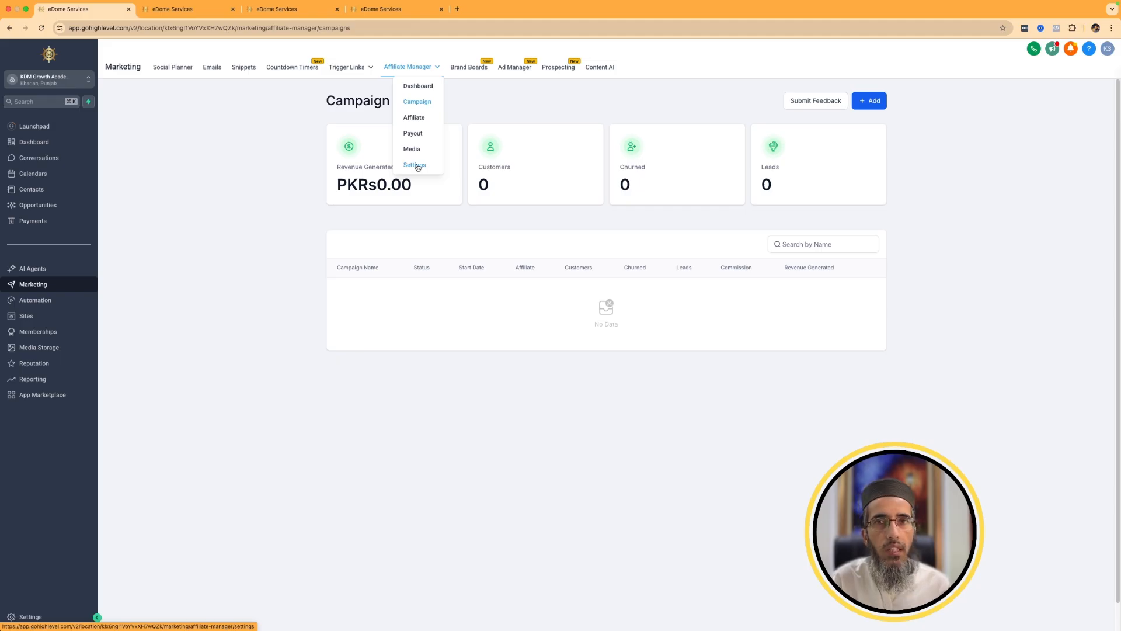
click(481, 67)
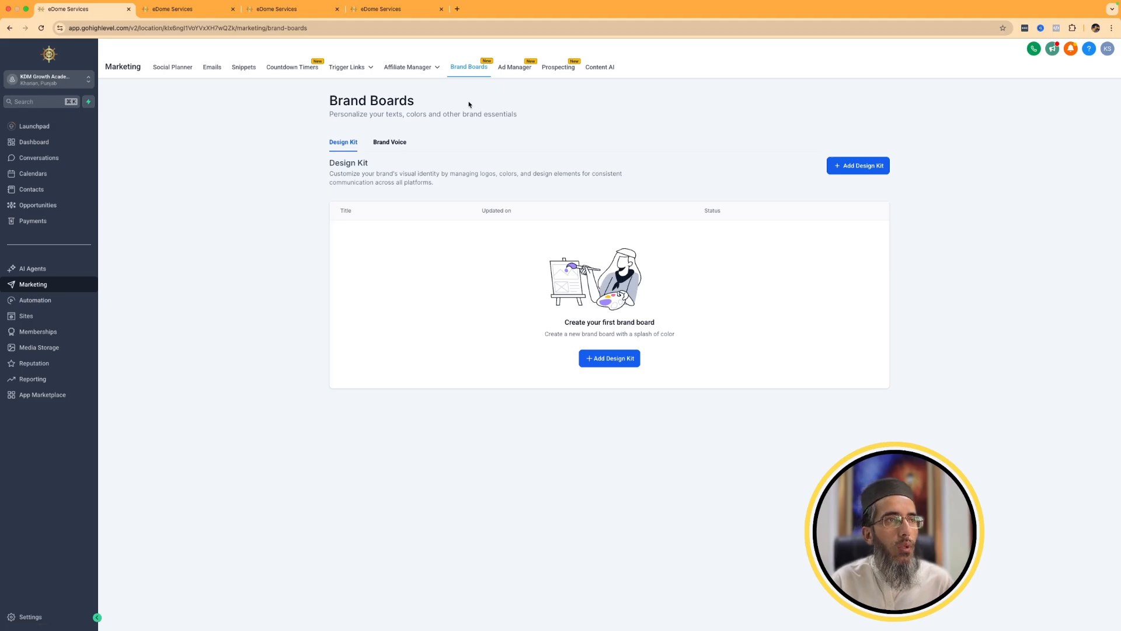
click(389, 142)
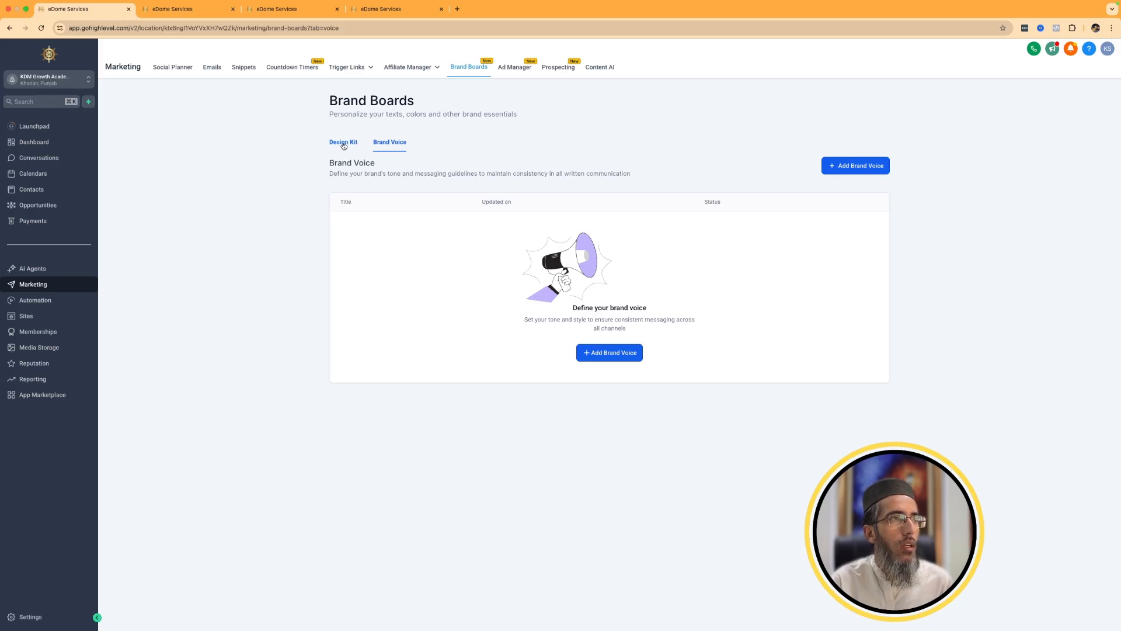
click(344, 143)
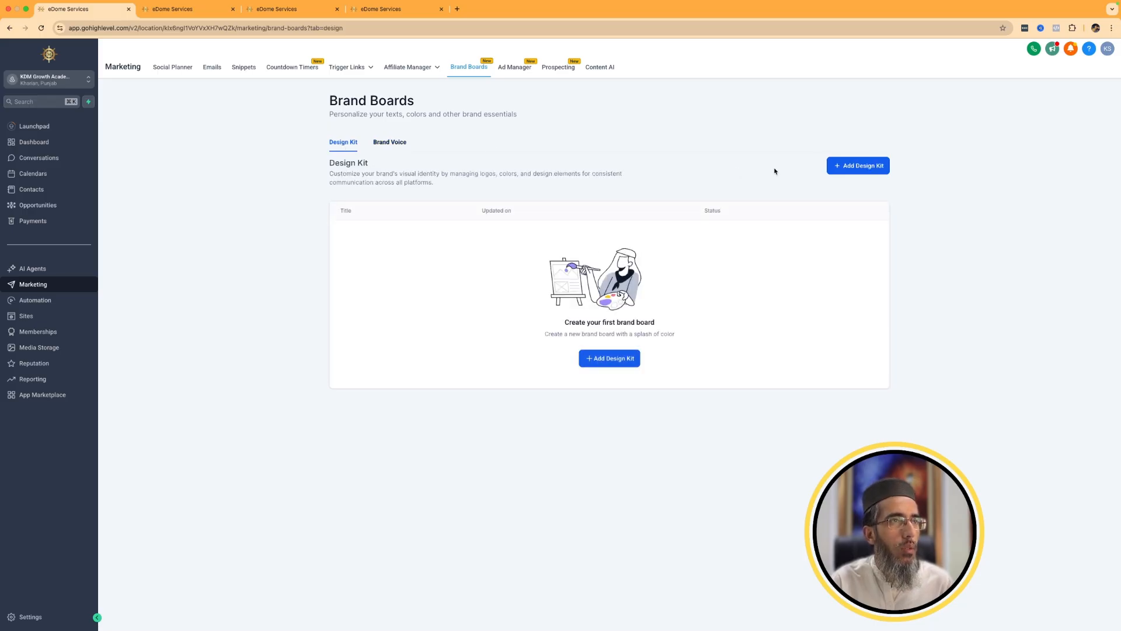
Create a new design kit based on the Lagoon brand board style.
click(876, 167)
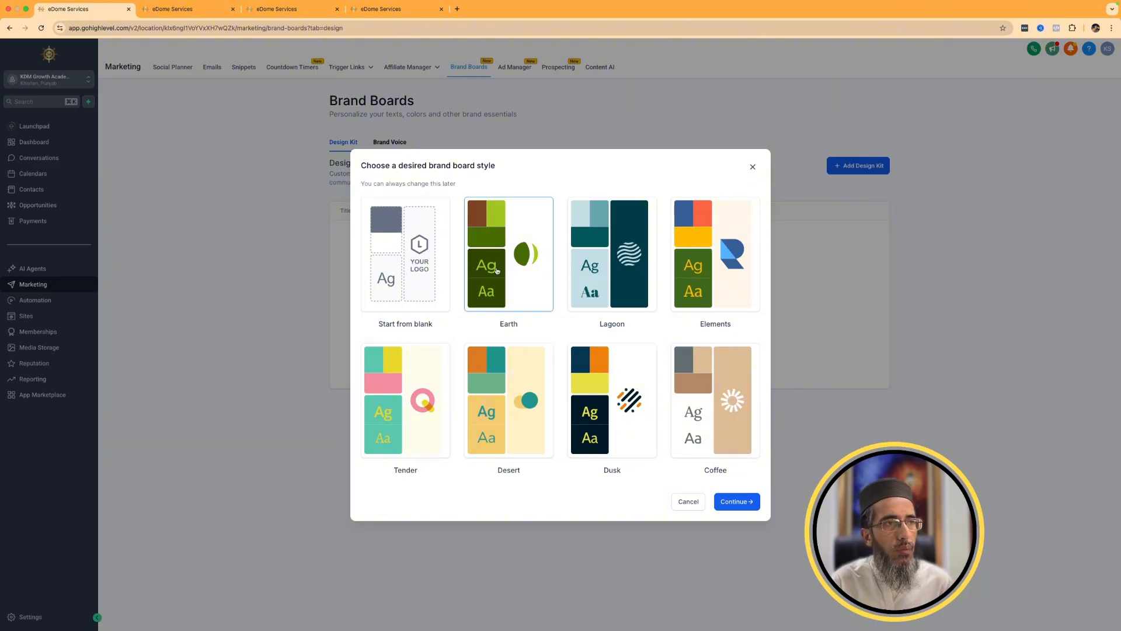
click(613, 256)
click(737, 503)
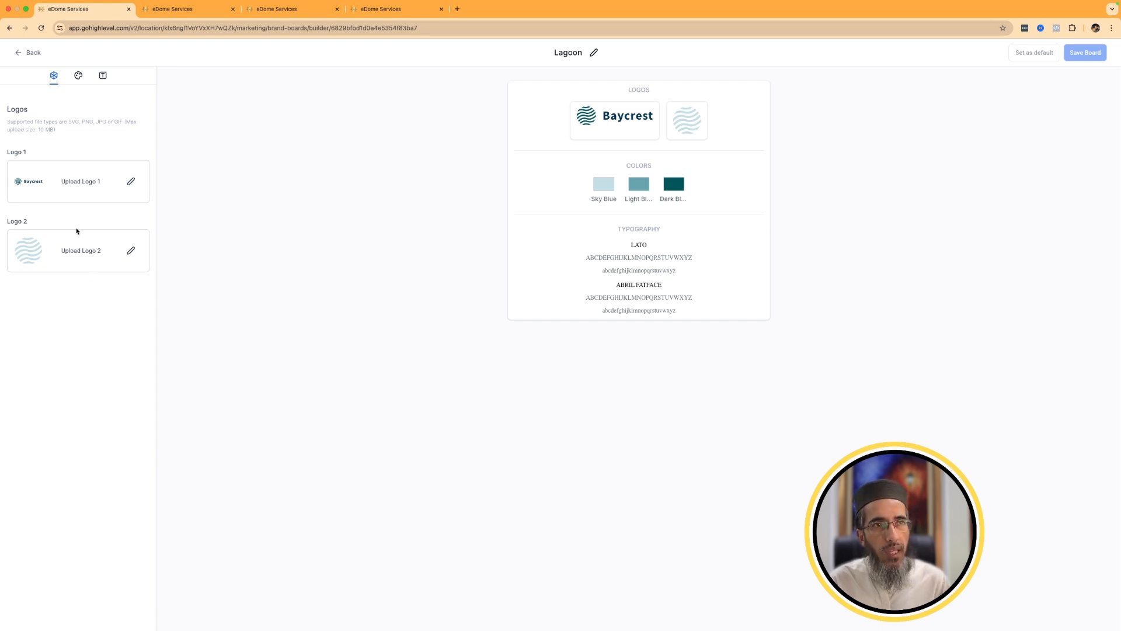
Review the Lagoon board's color and typography settings and return to the Brand Boards list.
click(78, 76)
click(102, 76)
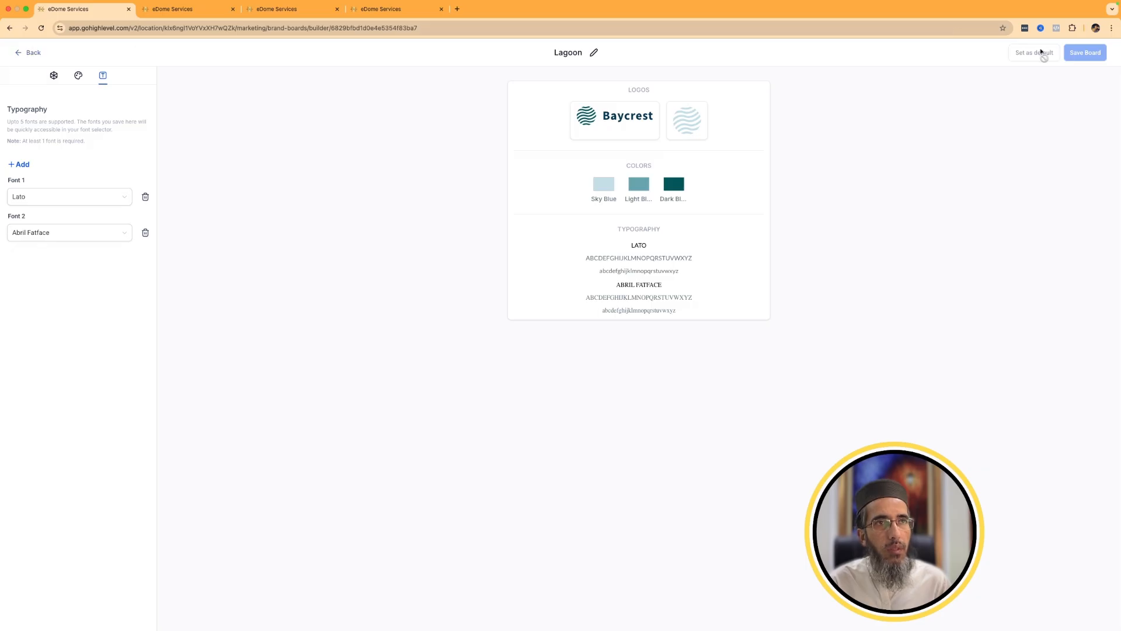
click(28, 53)
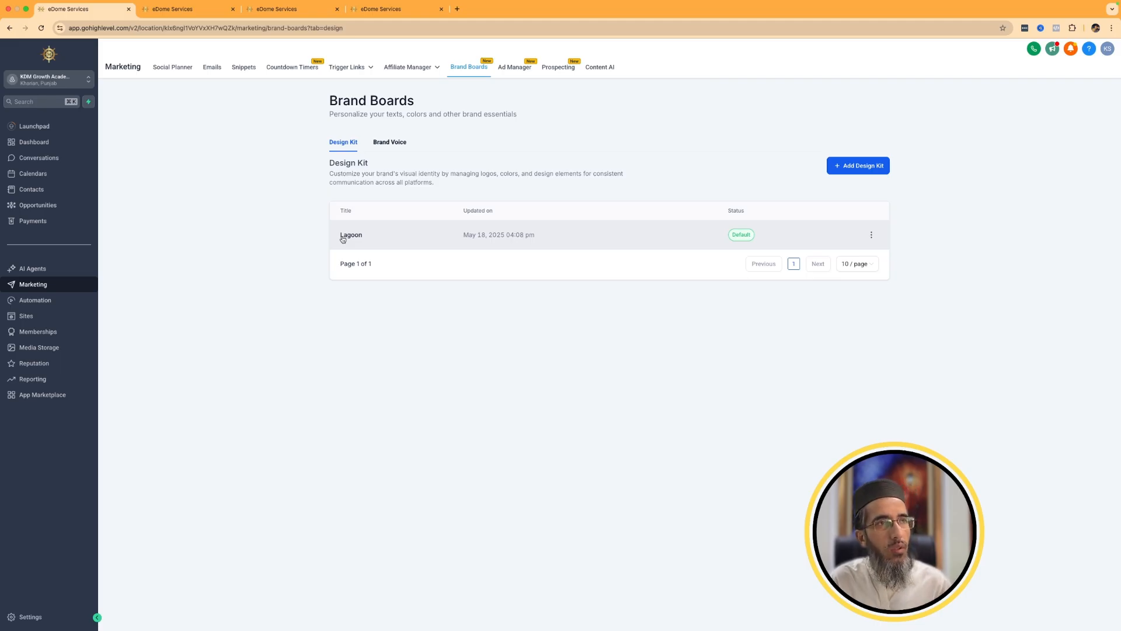
Create a new brand voice from scratch, look over its blank form, and return to the Brand Voice list.
click(394, 147)
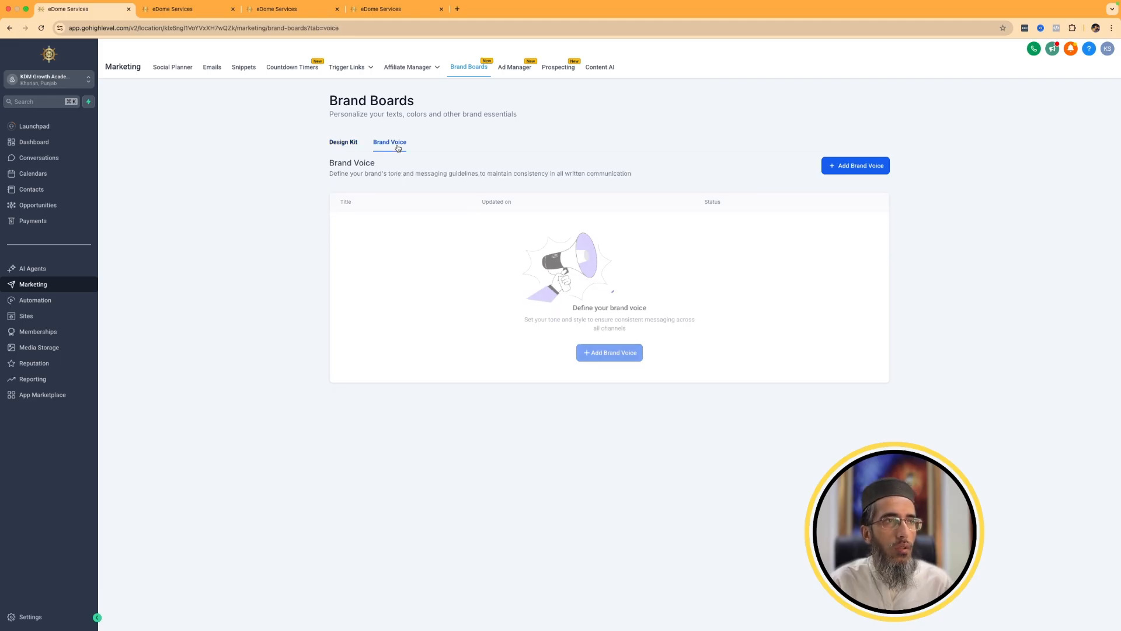
click(856, 168)
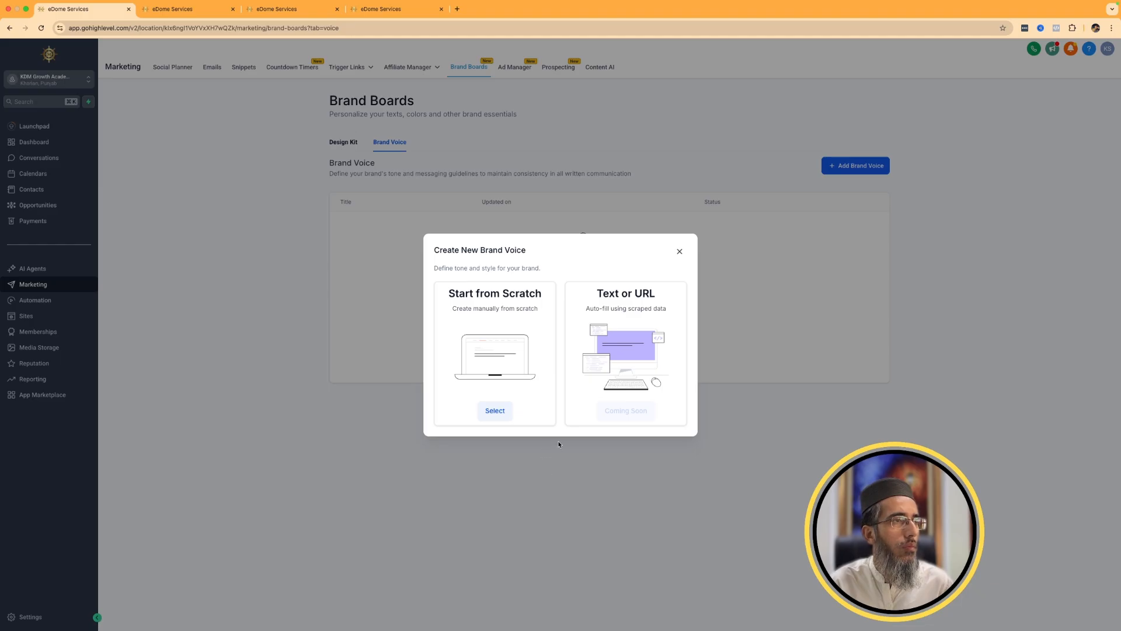
click(506, 414)
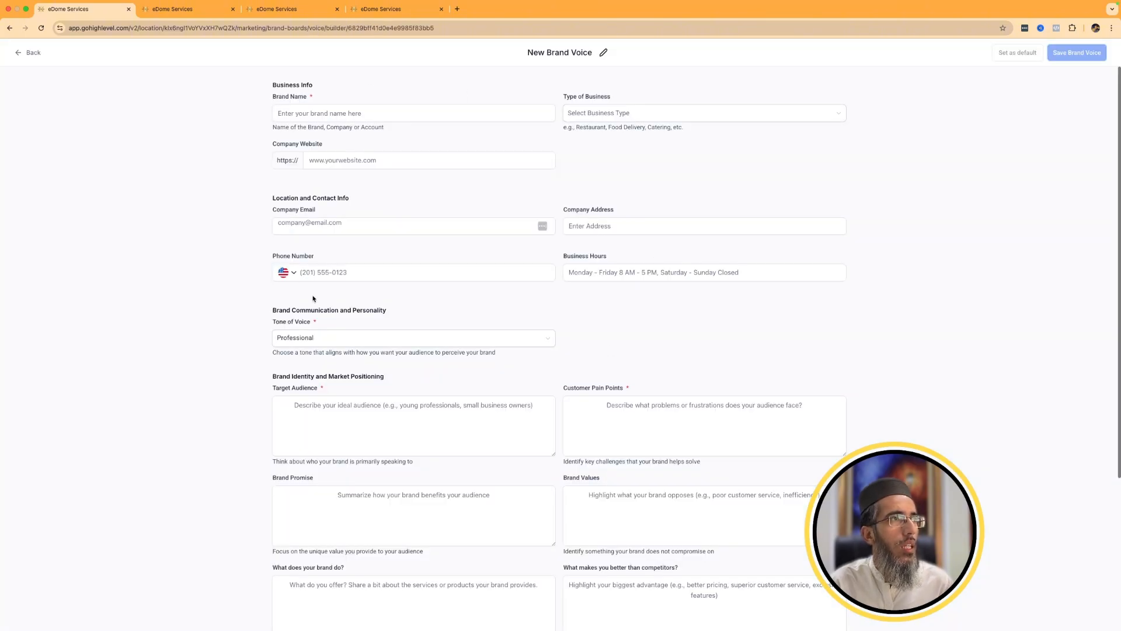
click(473, 411)
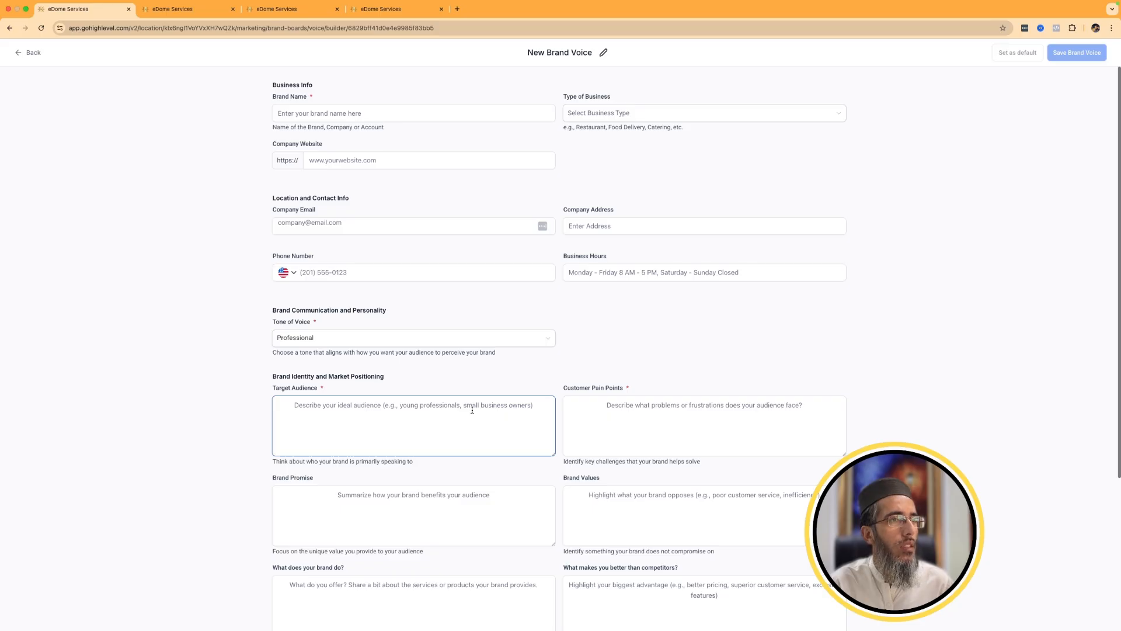
scroll(473, 411, down, 4)
scroll(655, 344, up, 4)
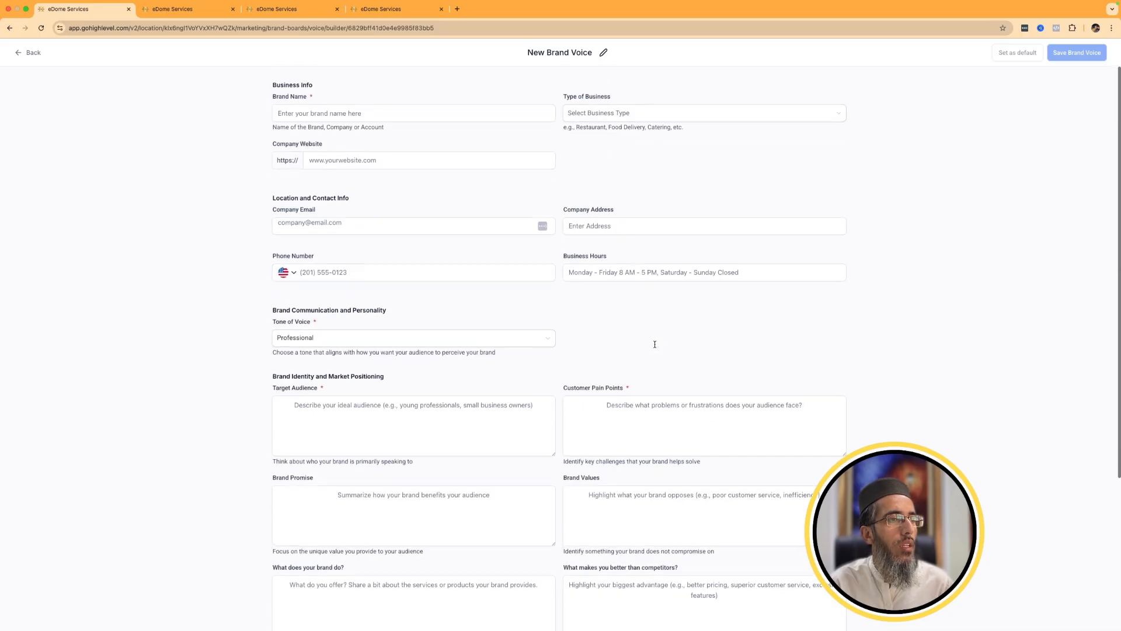
click(27, 52)
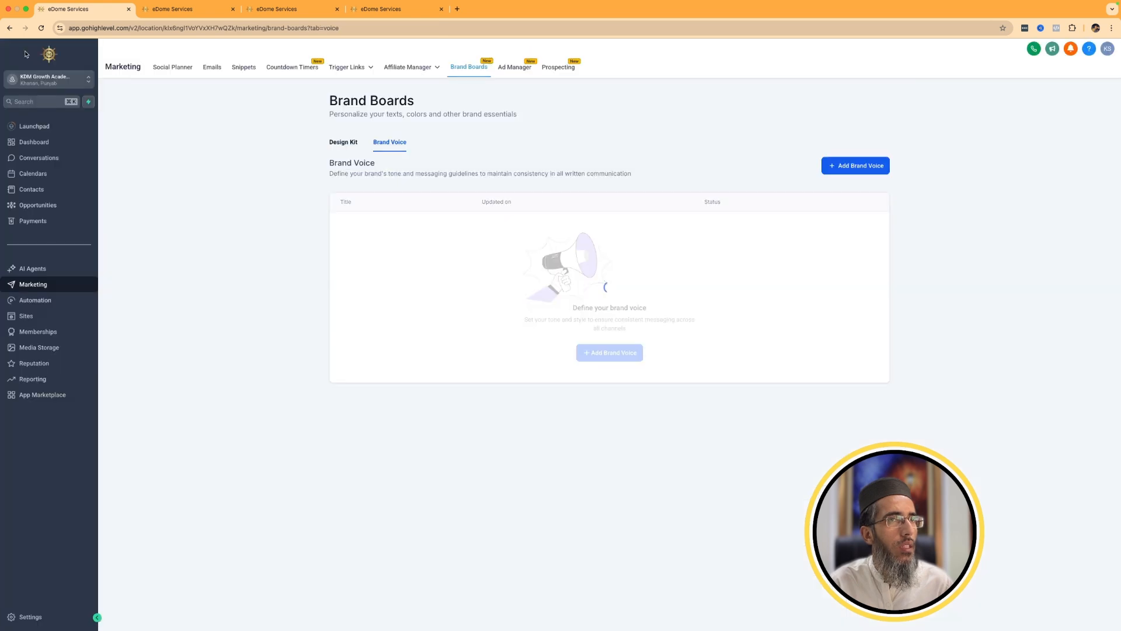
Check the brand voice creation options, then open New Brand Voice and review its business, tone and market positioning fields.
click(841, 169)
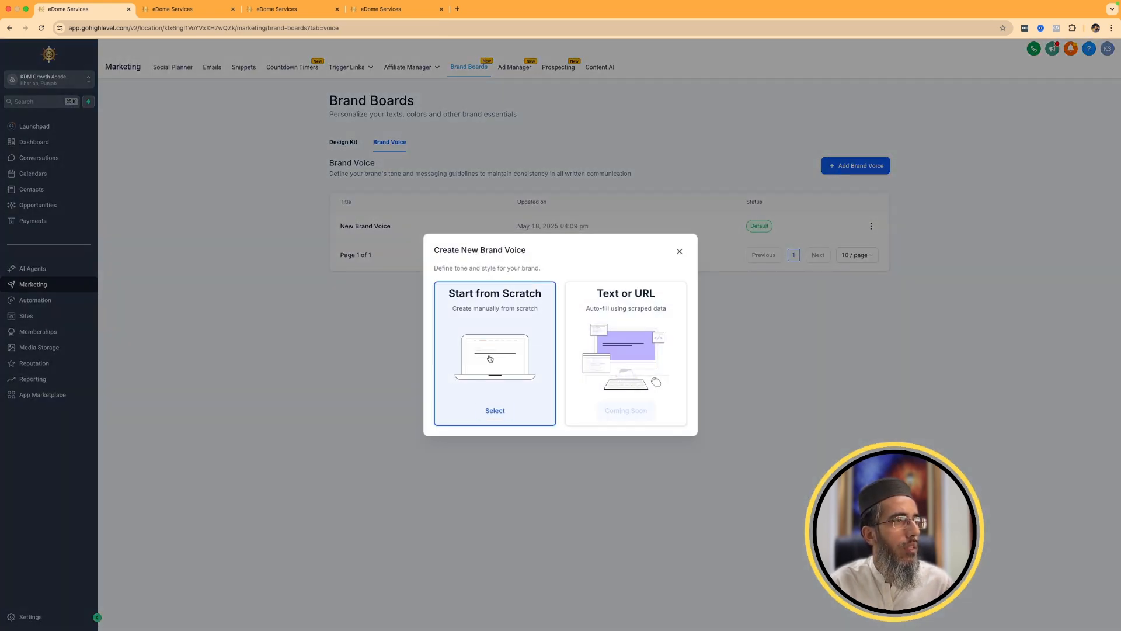
click(680, 251)
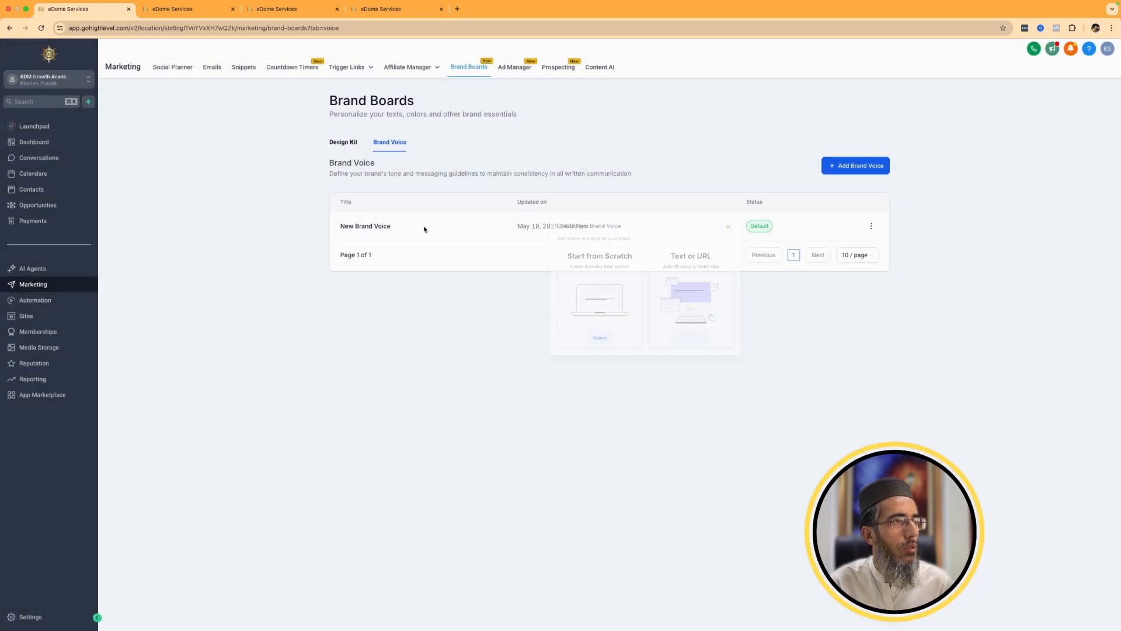
click(379, 226)
click(377, 226)
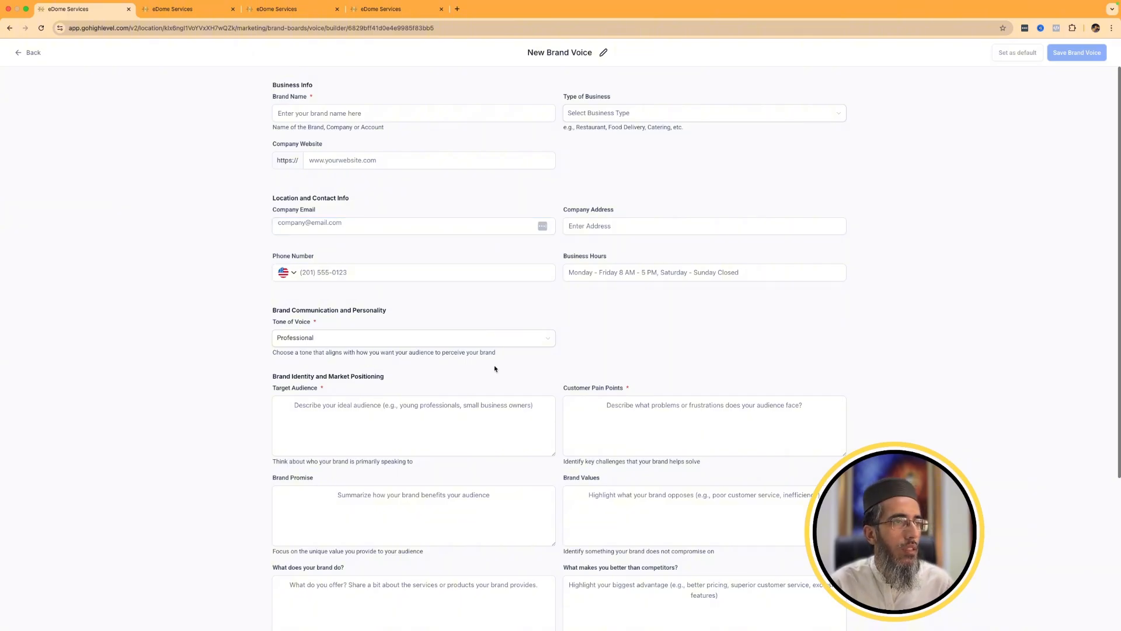
scroll(614, 367, down, 5)
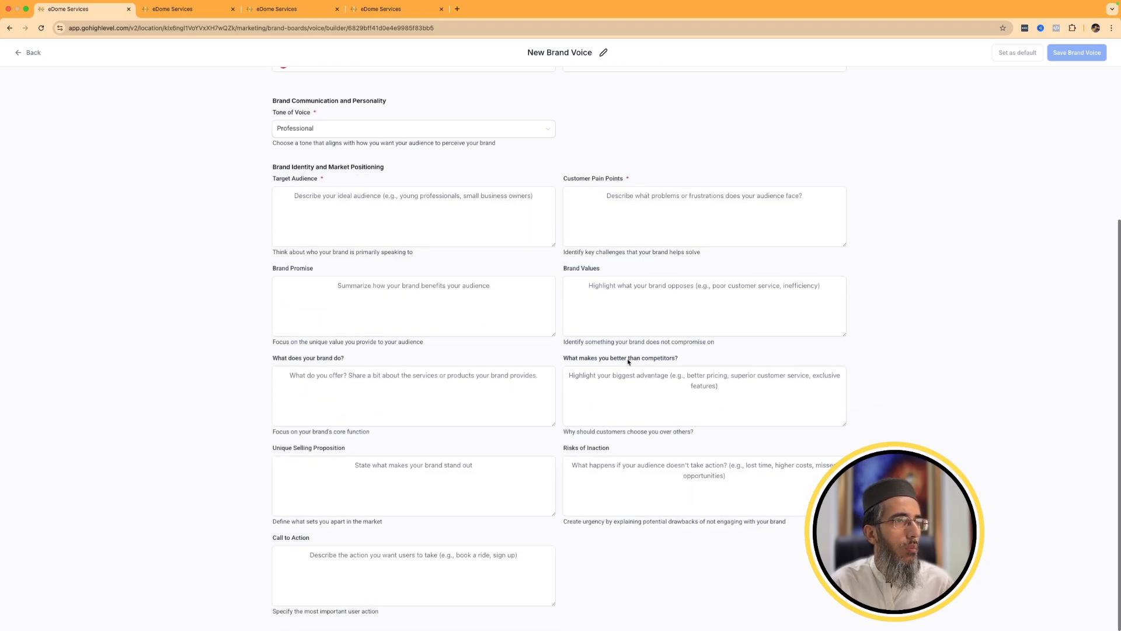
scroll(547, 308, up, 5)
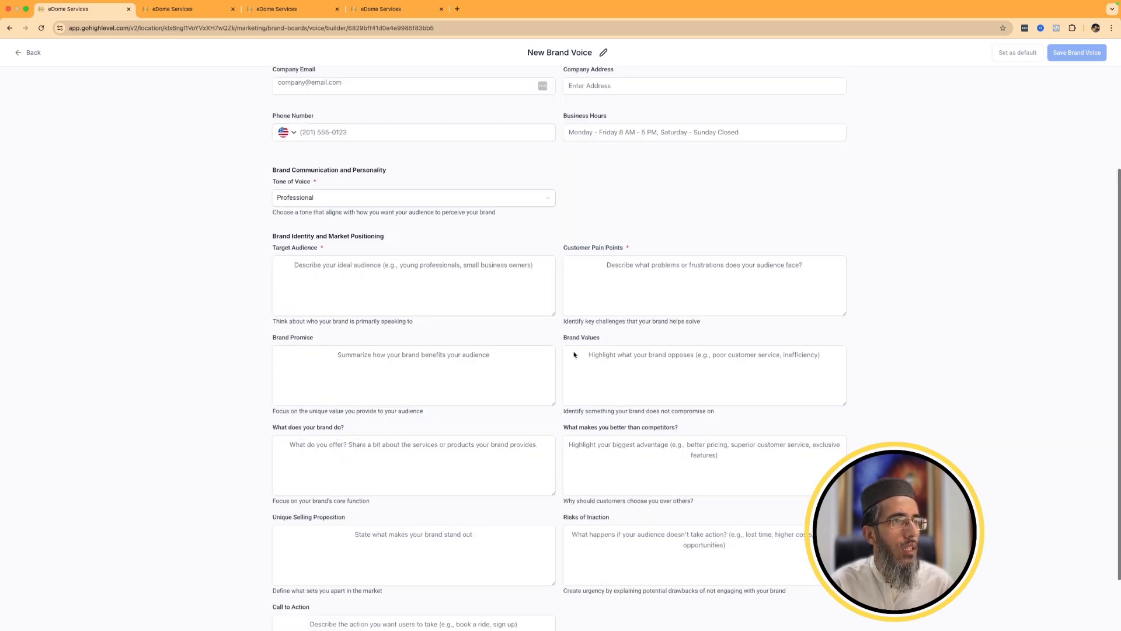
Try to save the brand voice with Abarth Dealer as the business type, and leave the form discarding the changes.
click(623, 112)
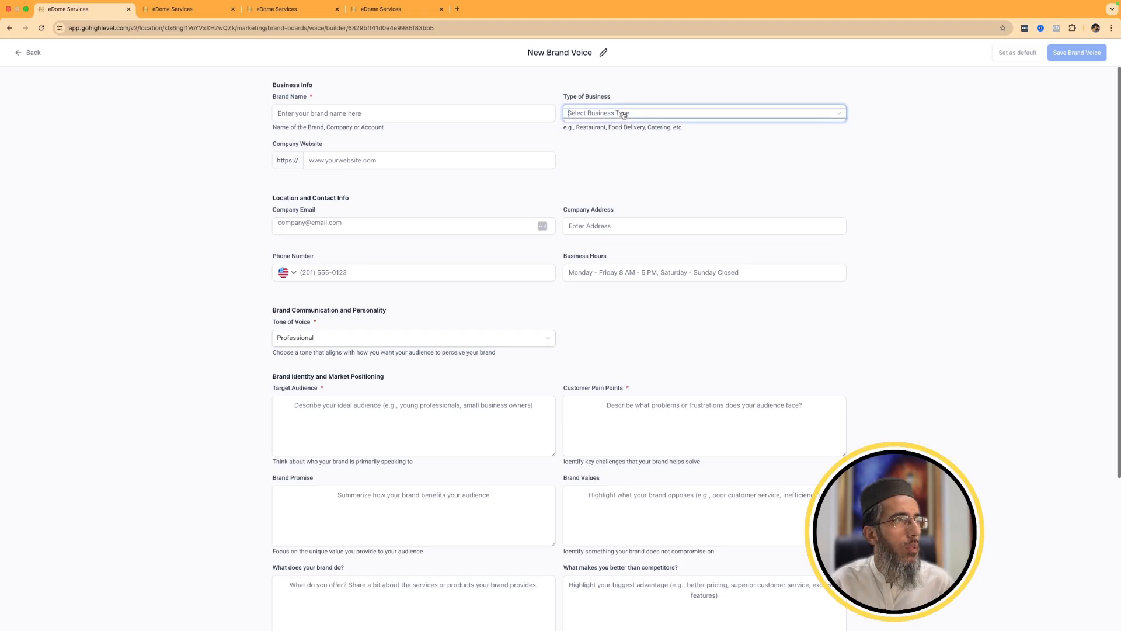
click(605, 153)
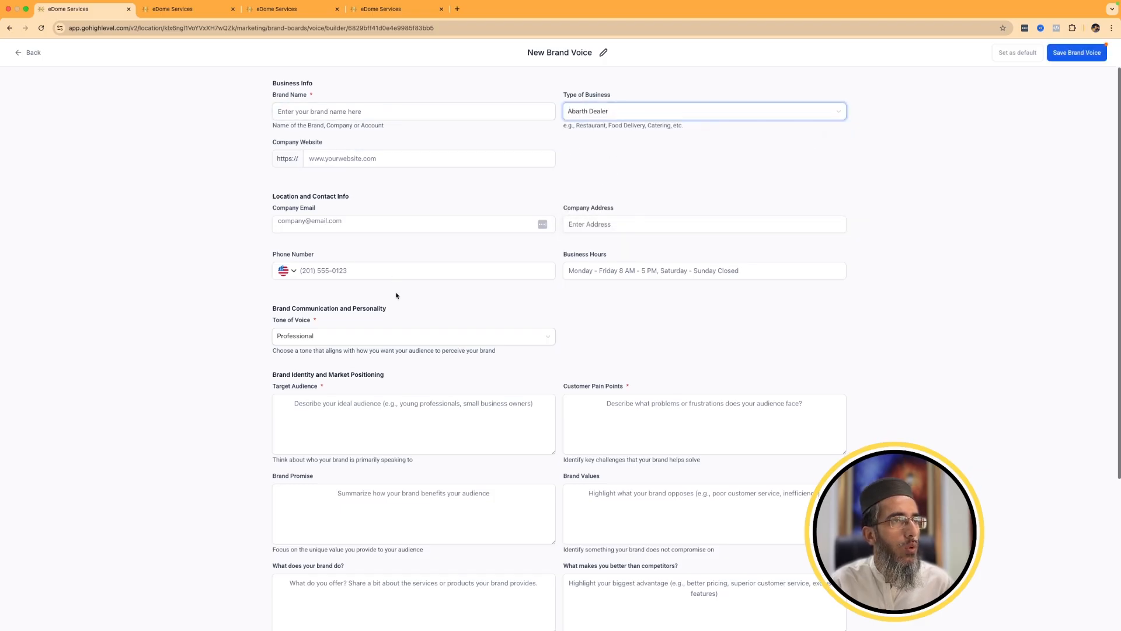
scroll(402, 301, down, 5)
click(838, 374)
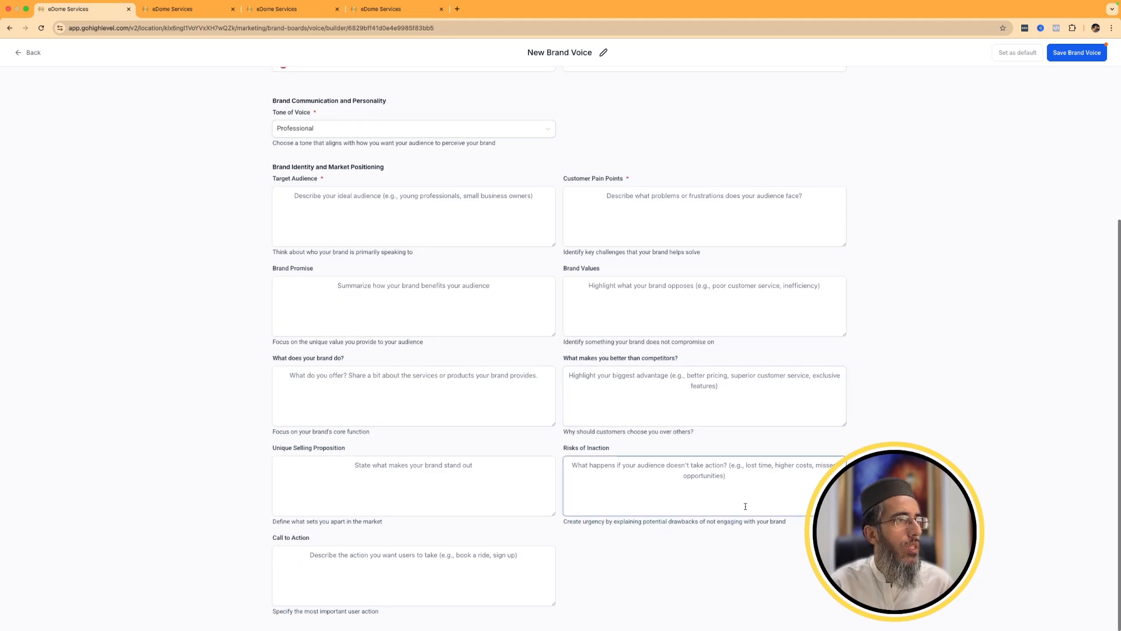
click(385, 244)
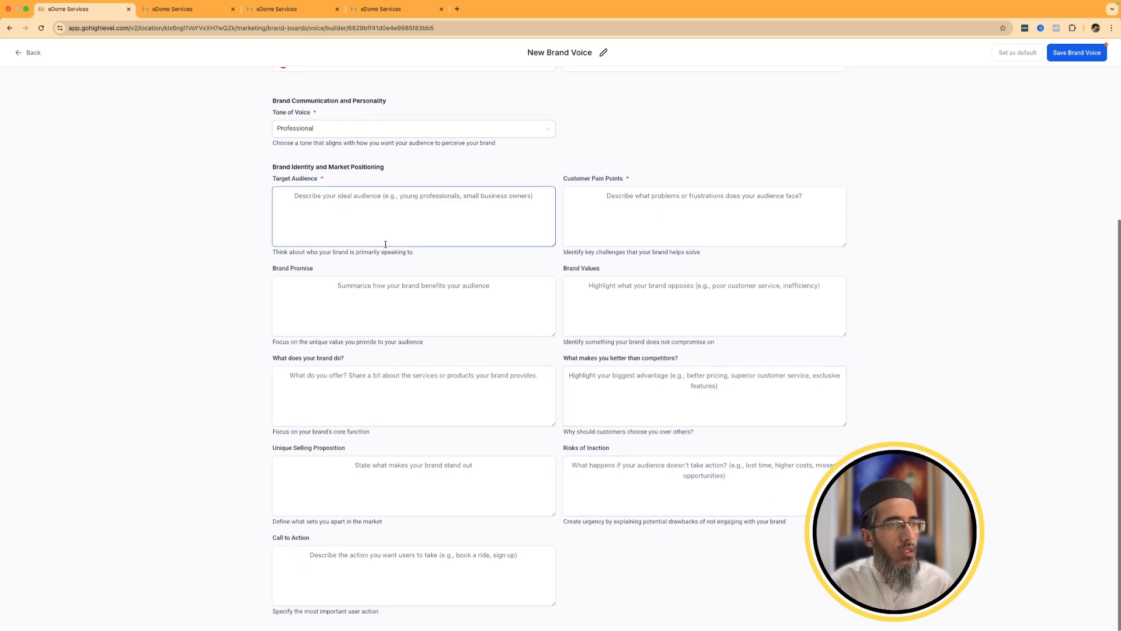
scroll(385, 244, up, 4)
click(1080, 53)
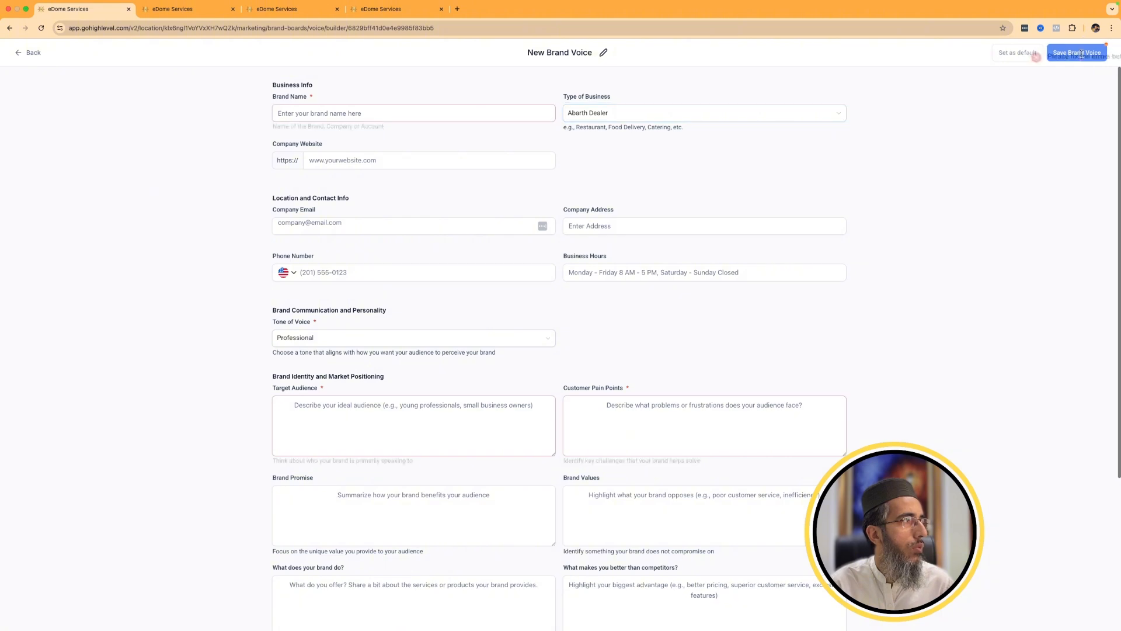
click(29, 54)
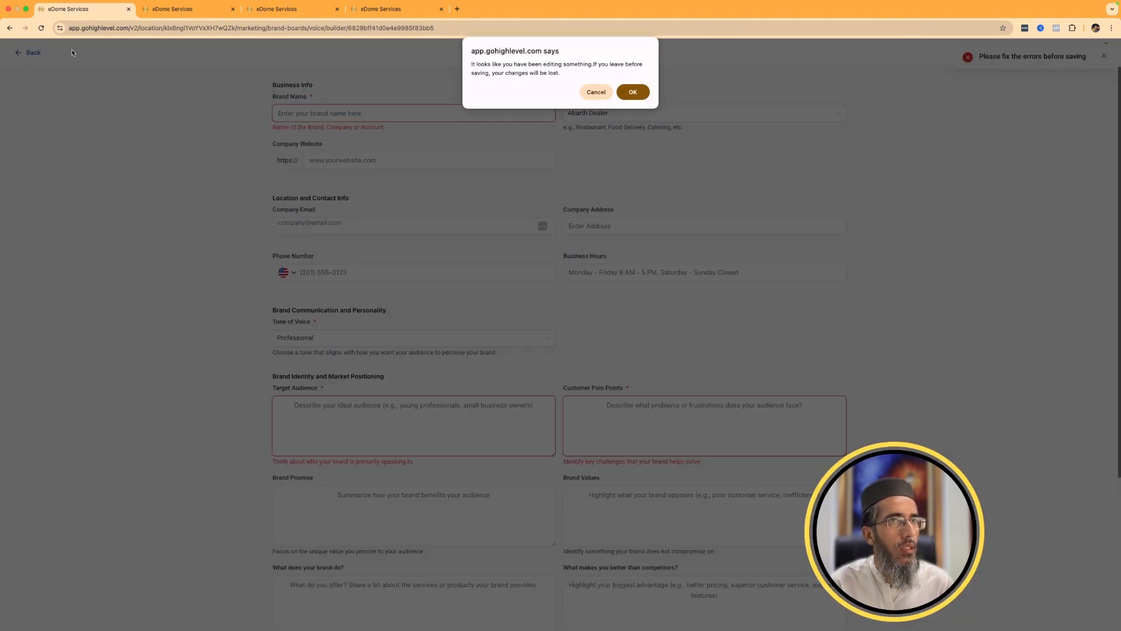
click(633, 92)
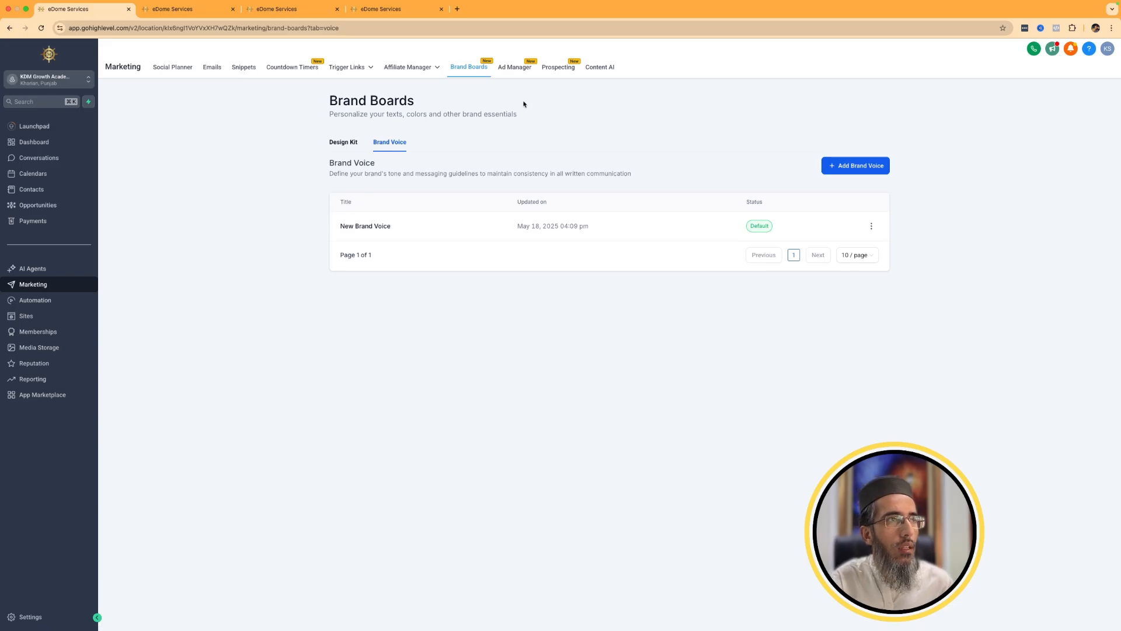
View the Ad Manager, Prospecting and Content AI pages, including Content AI's Social Planner text filter and image section.
click(513, 69)
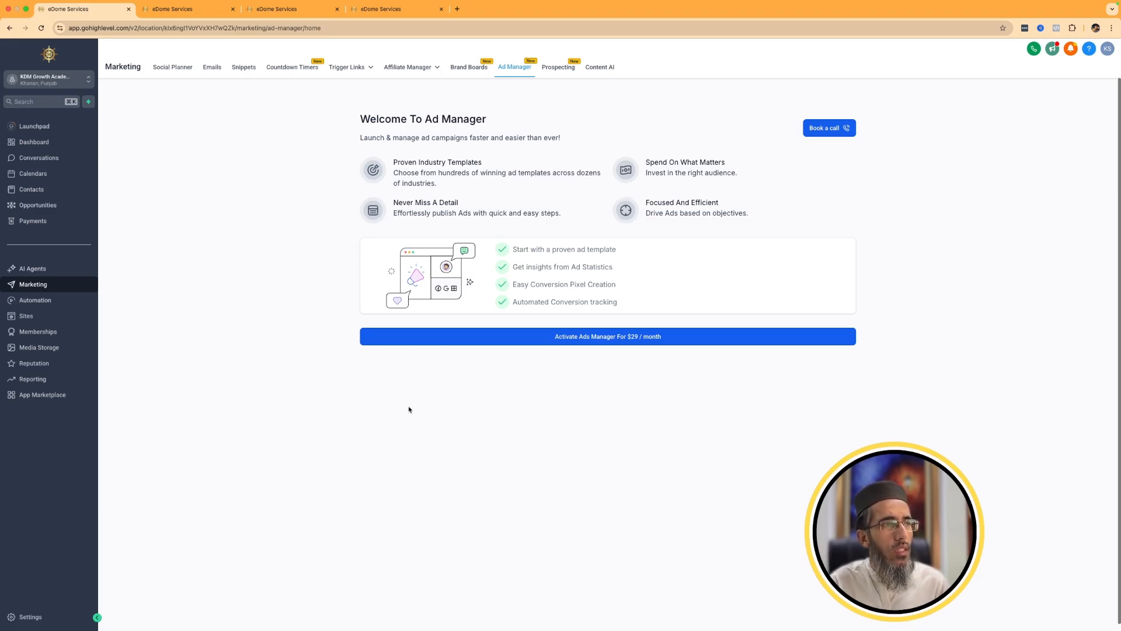
click(556, 65)
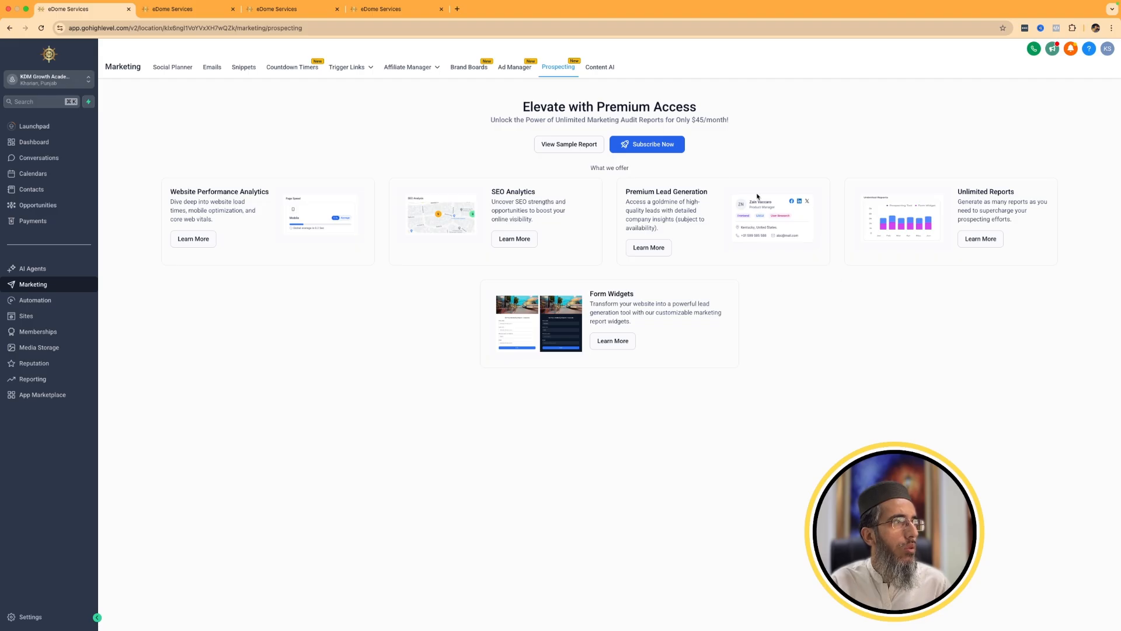
click(600, 69)
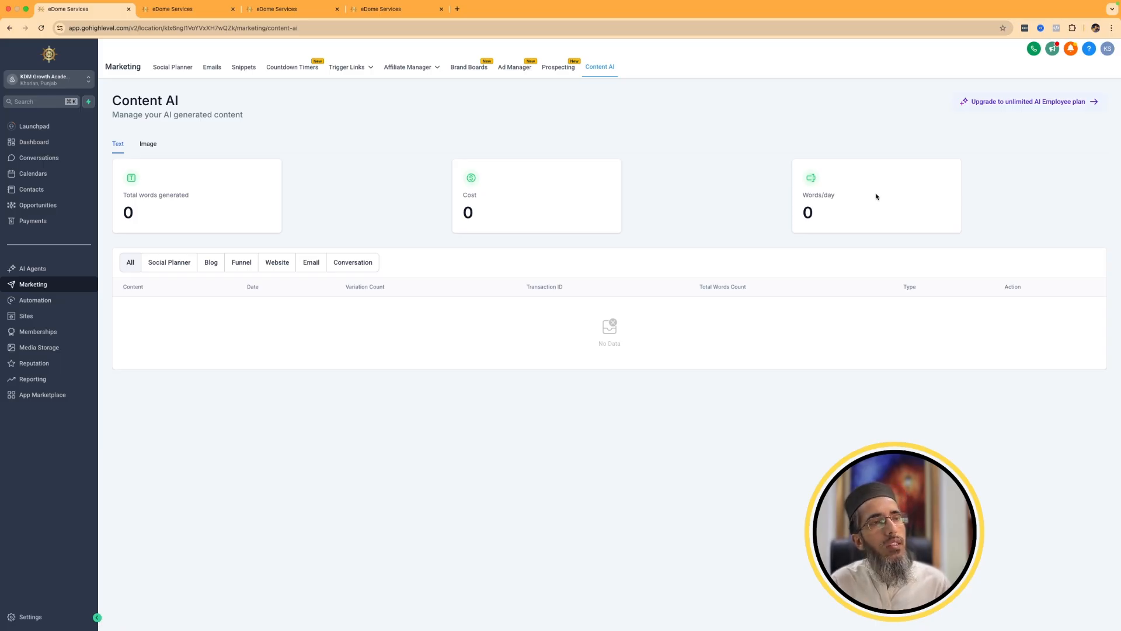
click(183, 267)
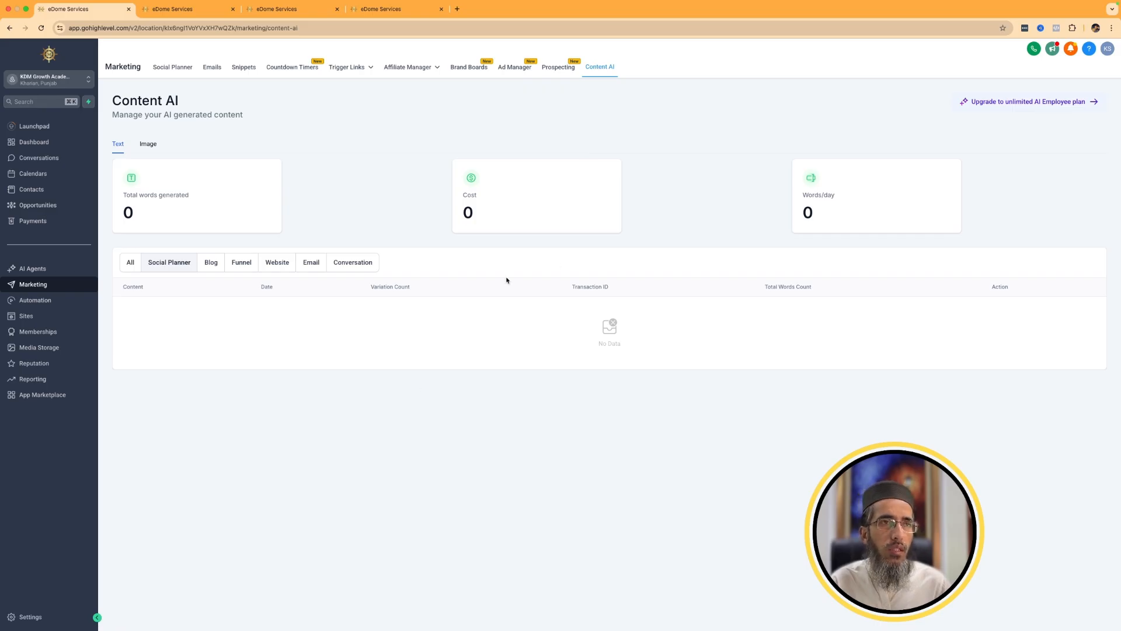
click(149, 147)
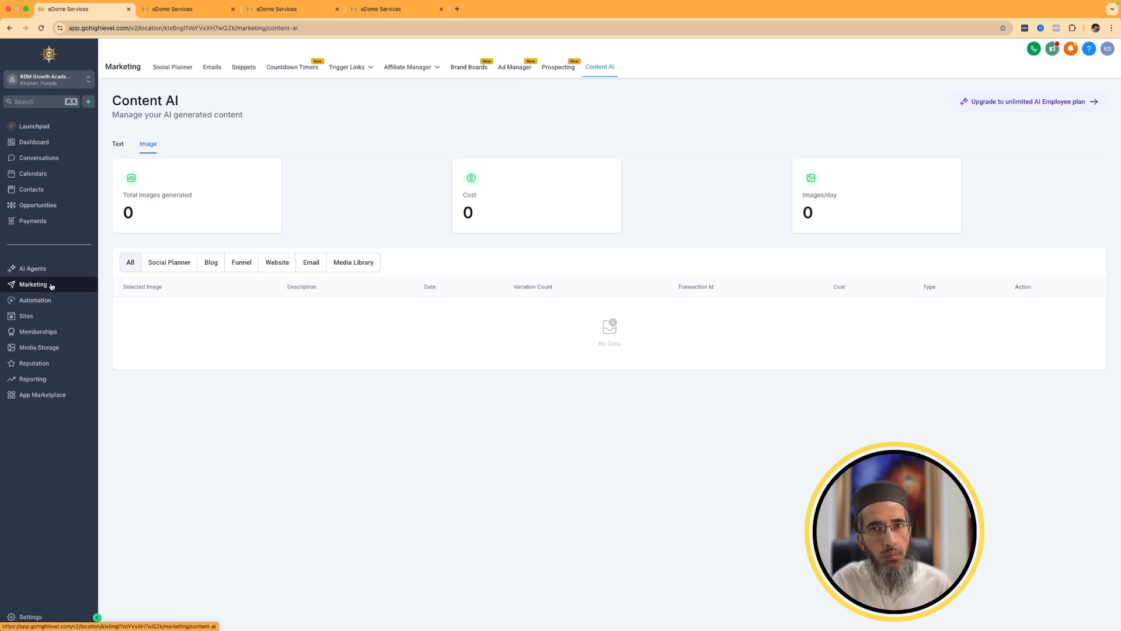
View the workflows in the Marketing Workflows folder of the Automation section.
click(69, 304)
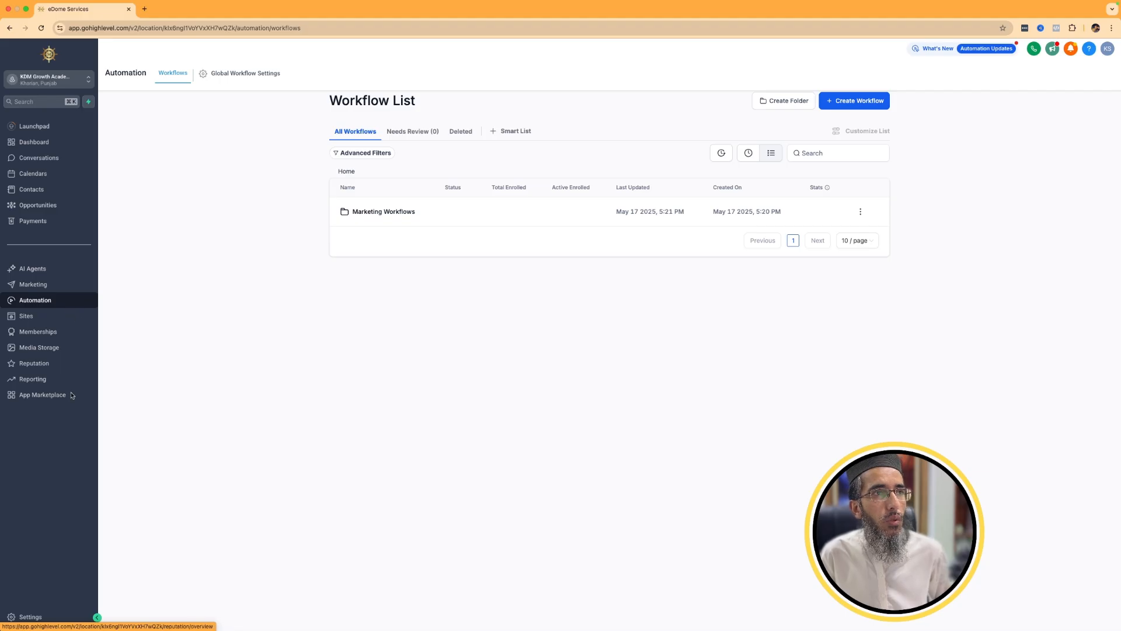
click(370, 213)
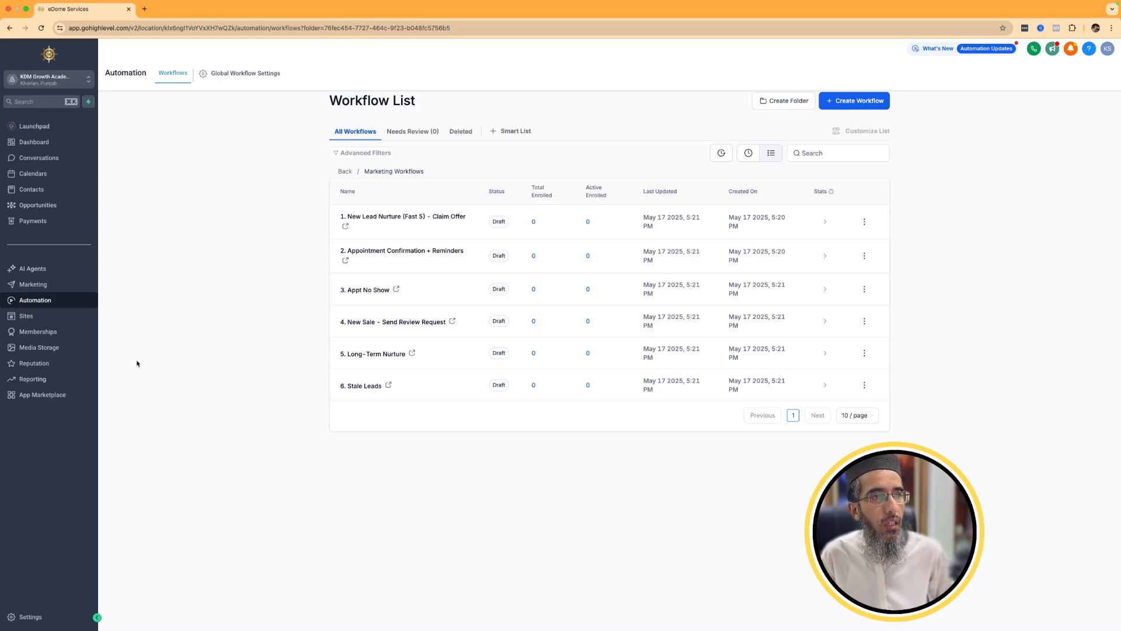
Preview the Downsell page of the Web Designer funnel in Sites and follow its starter pack offer to the thank-you page.
click(26, 318)
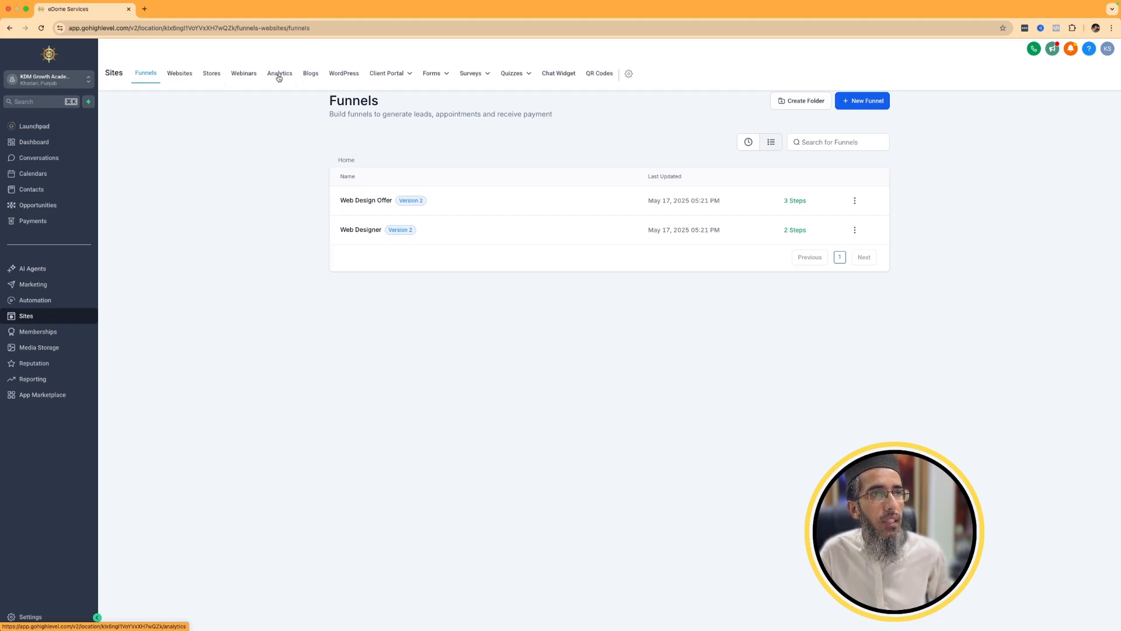
mouse_move(369, 83)
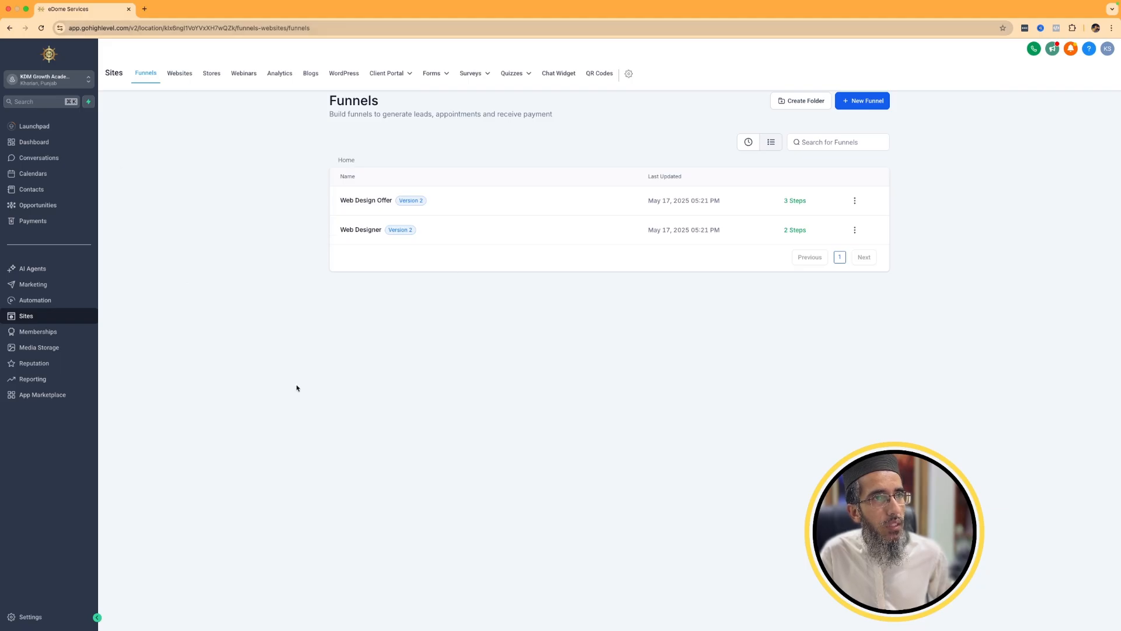
click(365, 230)
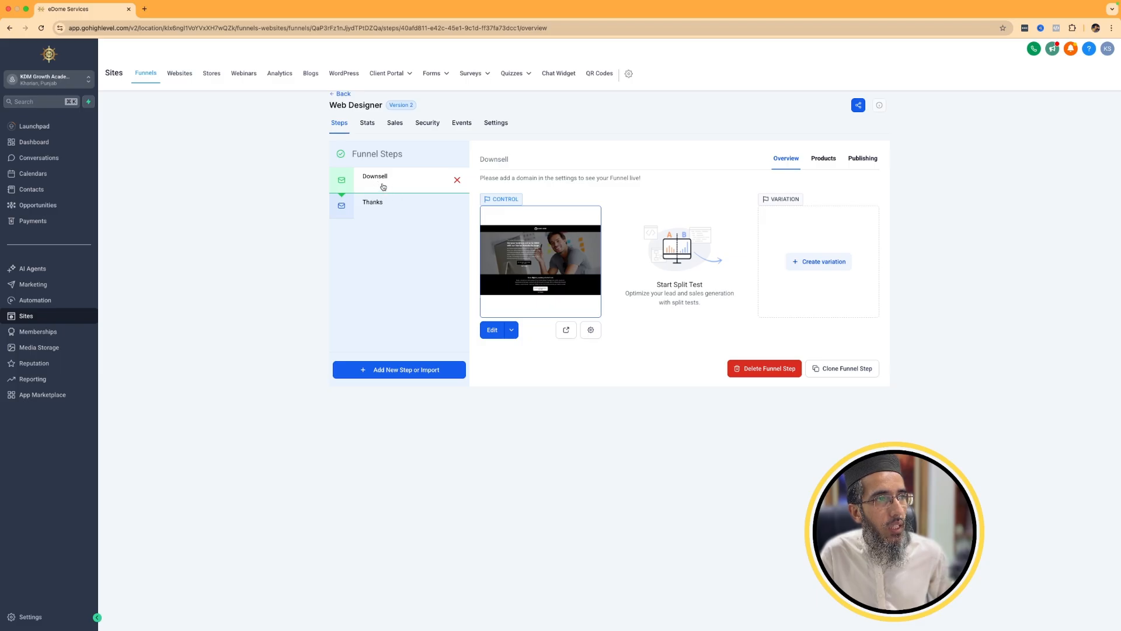
click(565, 331)
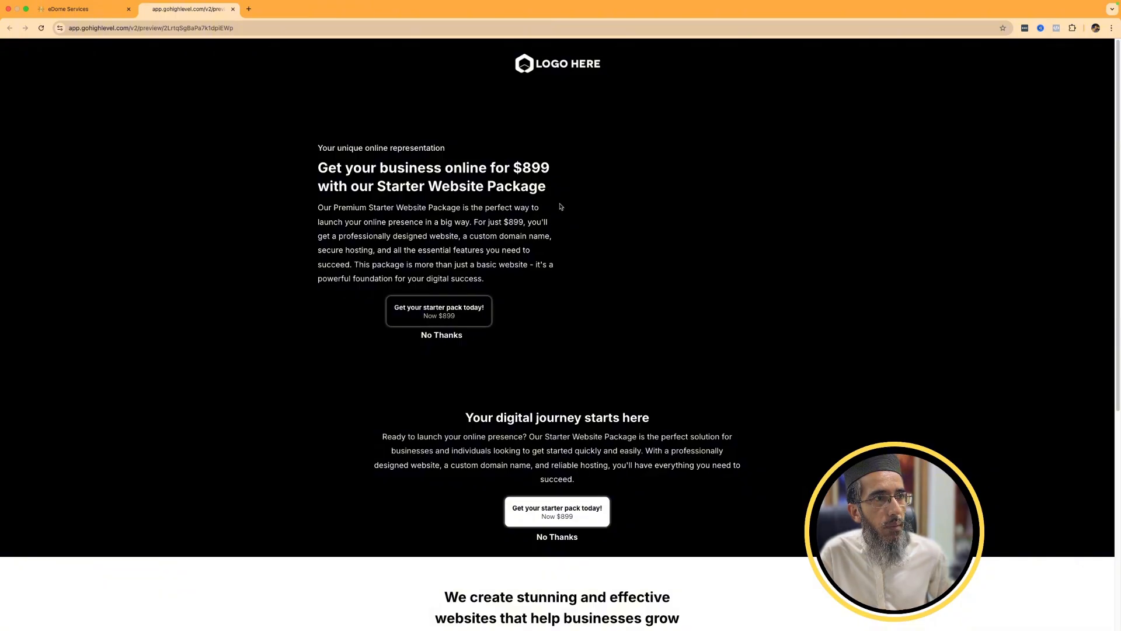
click(435, 313)
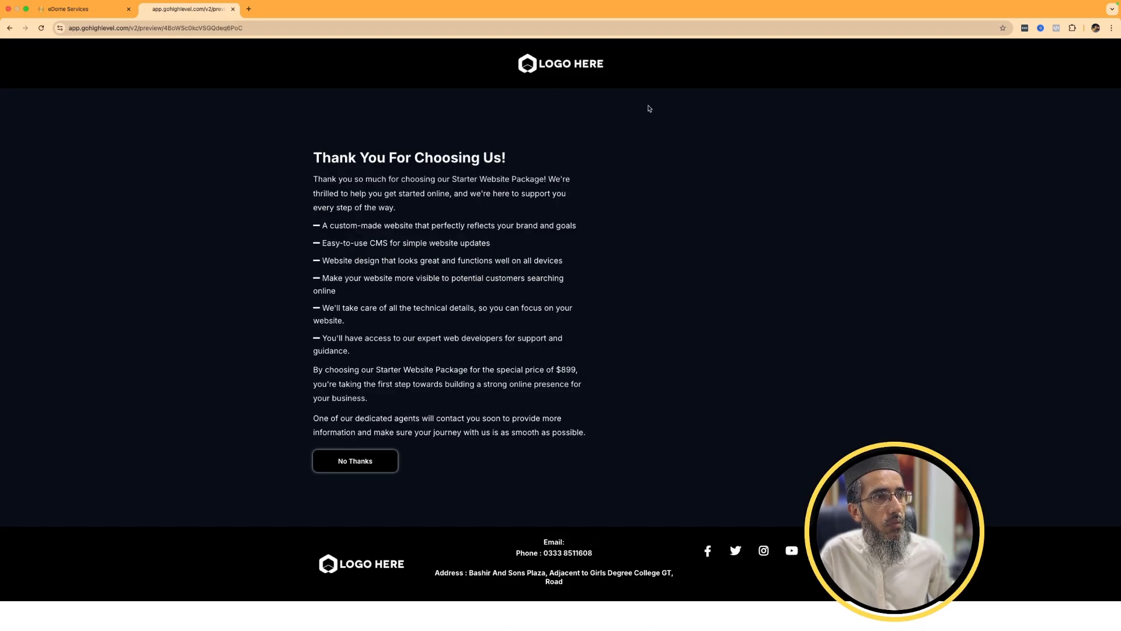
Go back to the Web Designer funnel and look at its Thanks and Downsell steps.
click(71, 9)
click(371, 203)
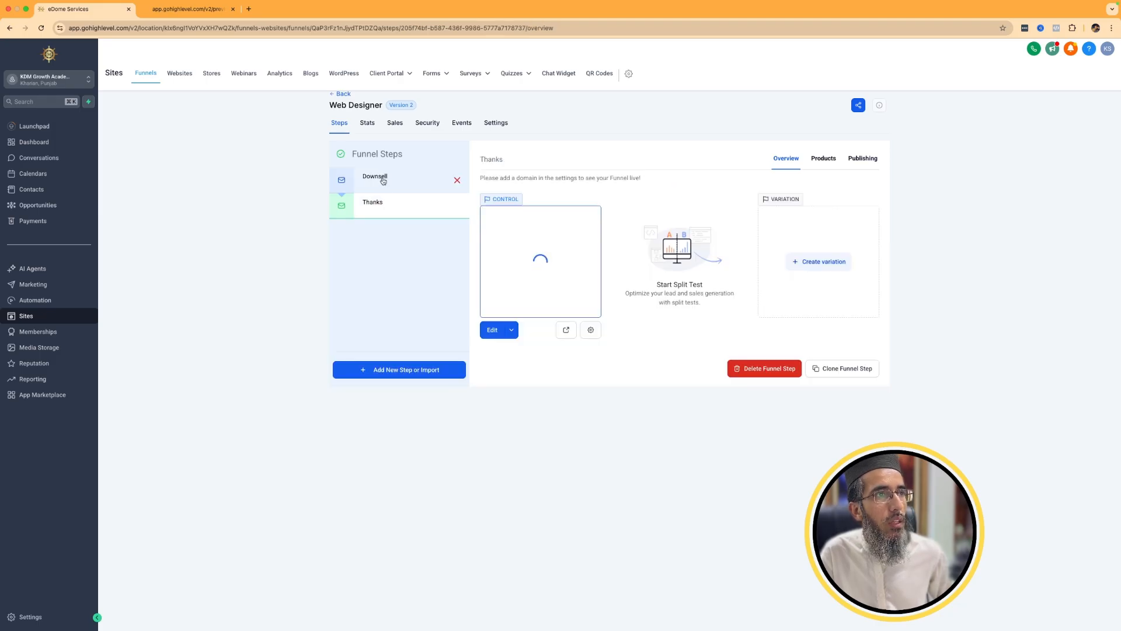
click(418, 185)
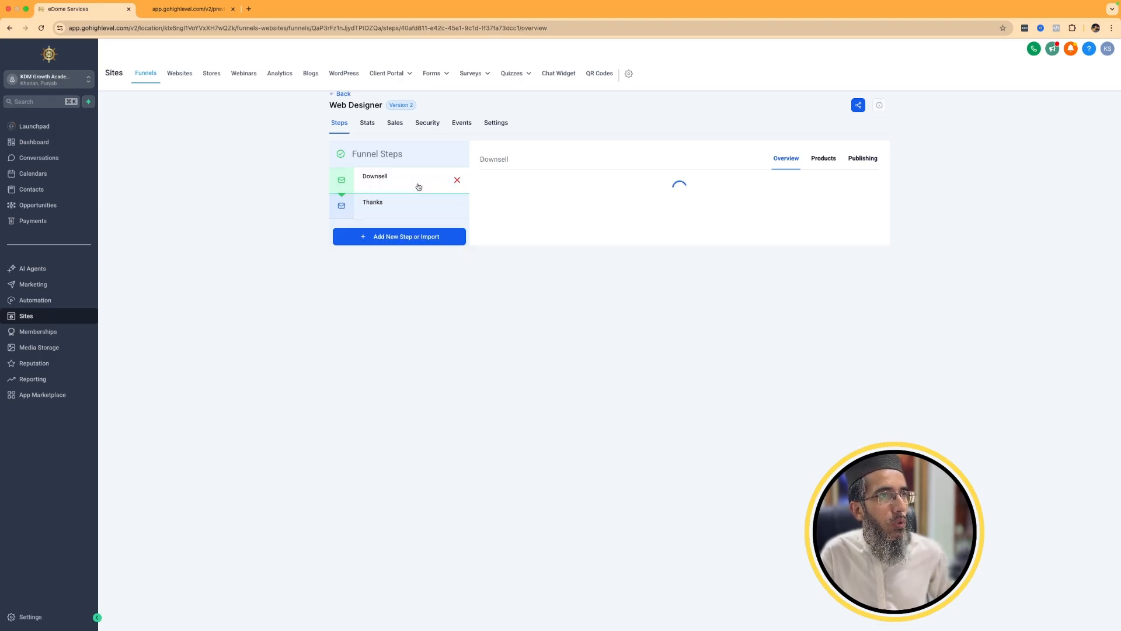
Return to the Funnels list, open the Web Design Offer funnel, and preview its Offer page.
click(339, 93)
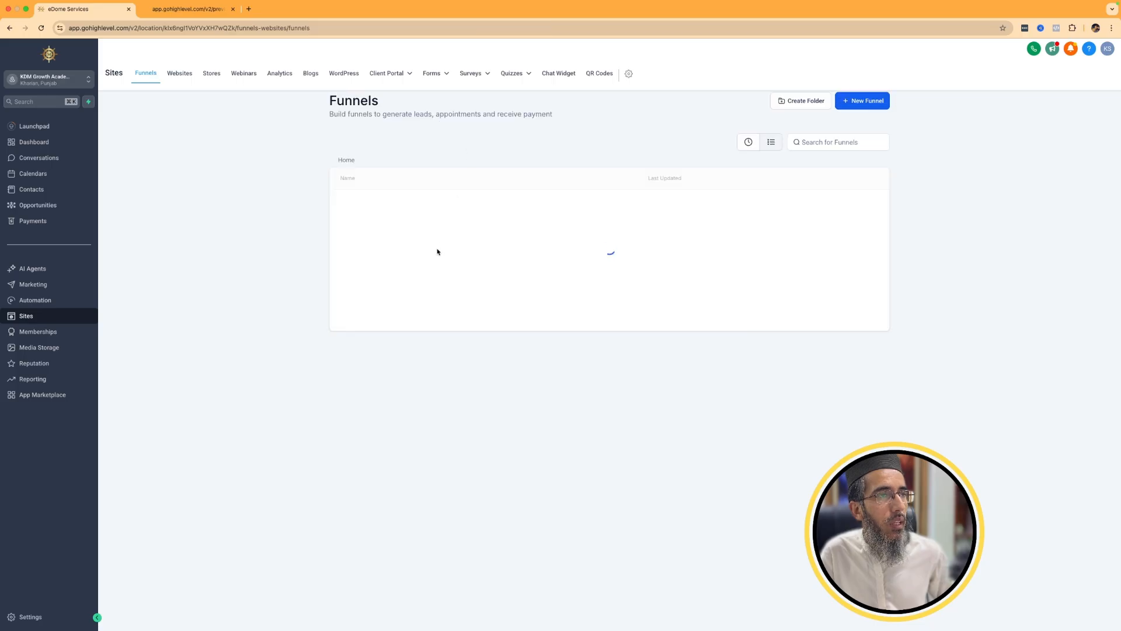
click(368, 202)
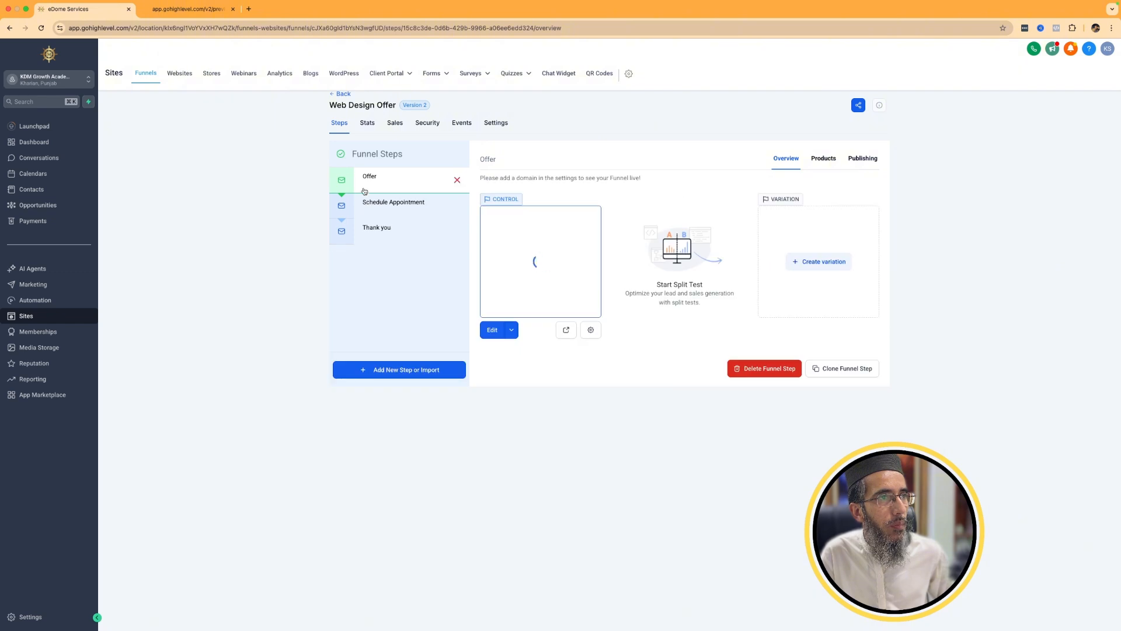
click(566, 330)
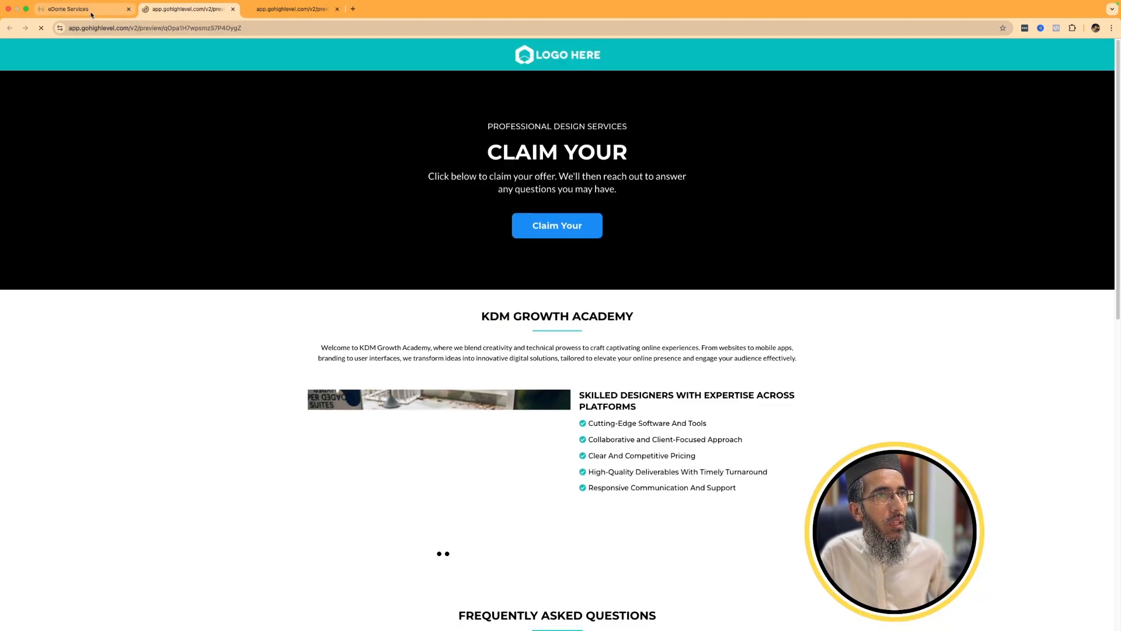
Check the Claim Your popup on the Offer page preview, close it, and look over the page.
click(543, 227)
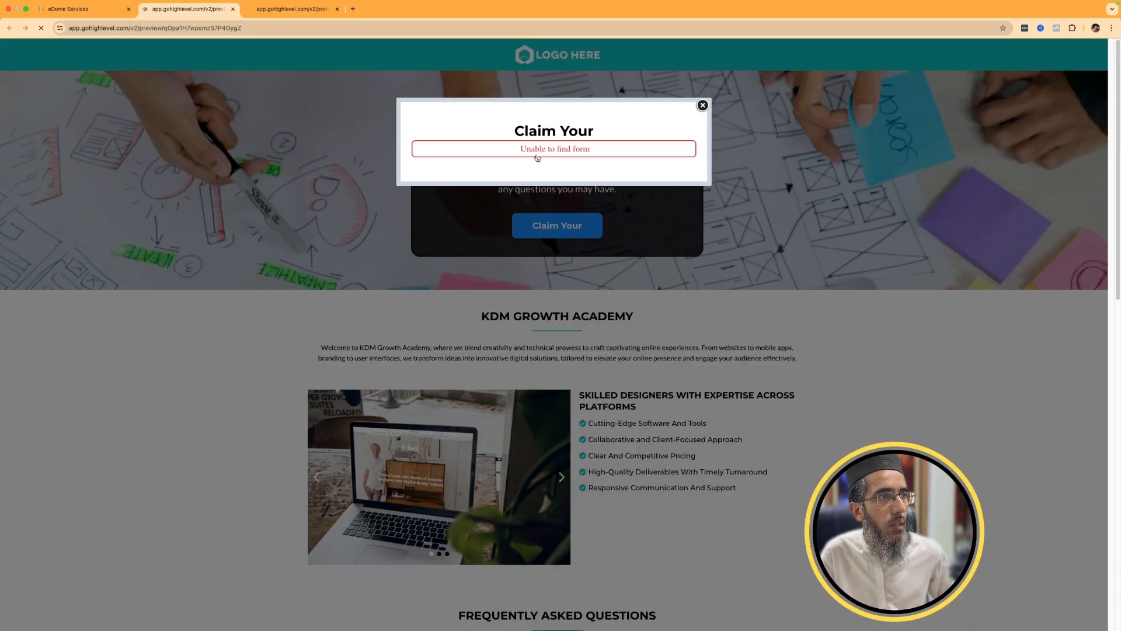
click(703, 107)
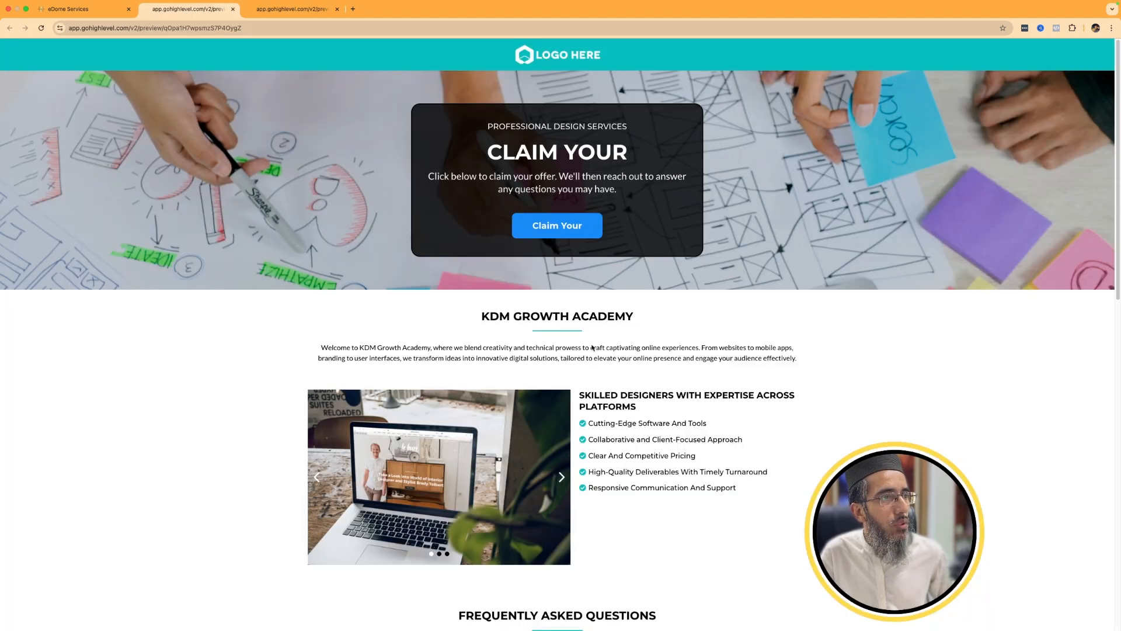
scroll(400, 428, down, 13)
scroll(400, 428, up, 12)
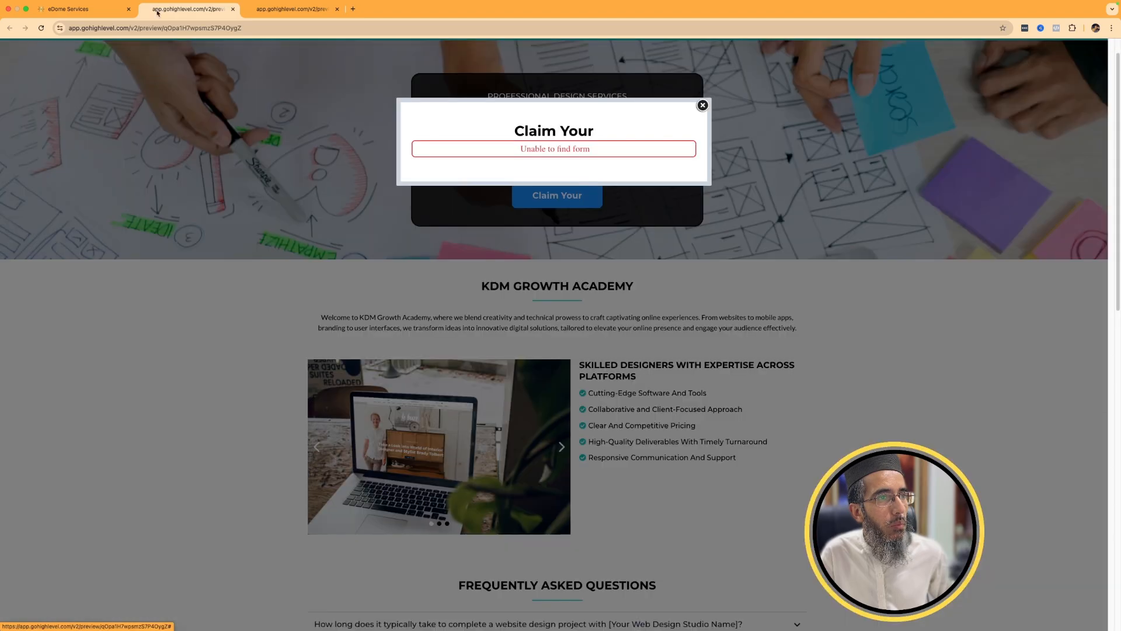
Go back to the Web Design Offer funnel and look at its Schedule Appointment and Offer steps.
click(90, 14)
click(377, 201)
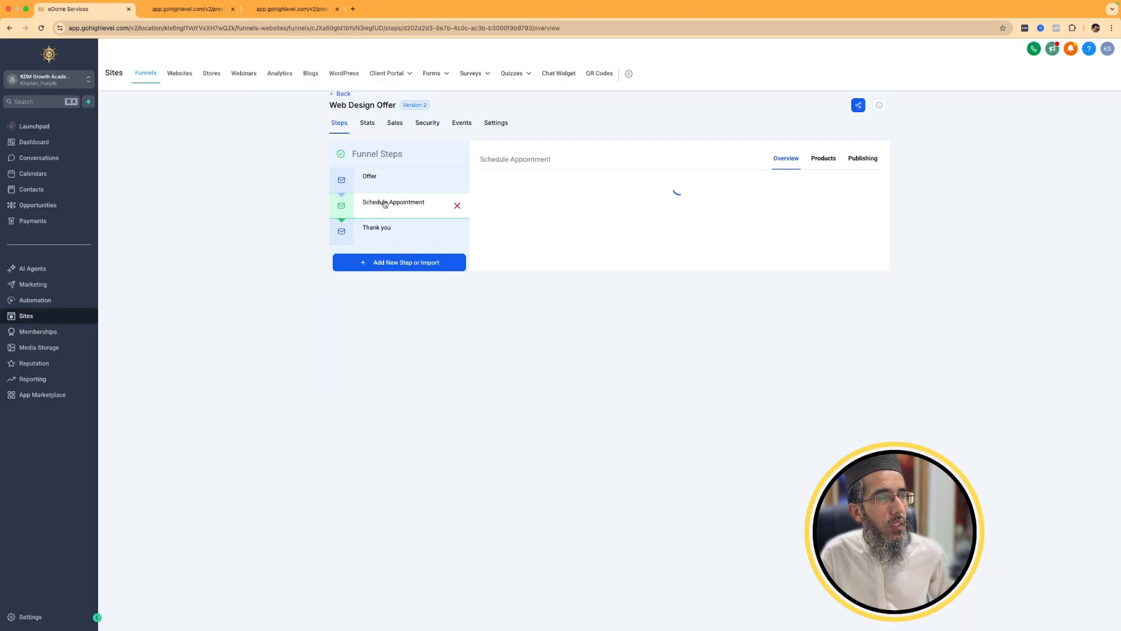
click(363, 179)
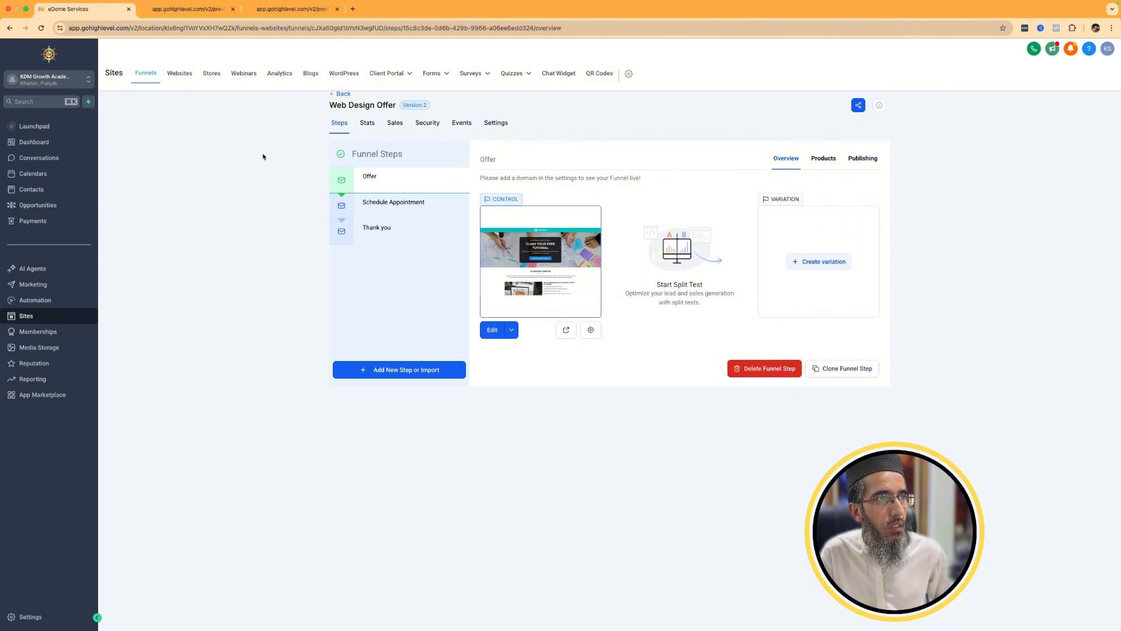
Open the Web Designer website in Sites, preview its Home page, and look through its appointment booking page.
click(178, 75)
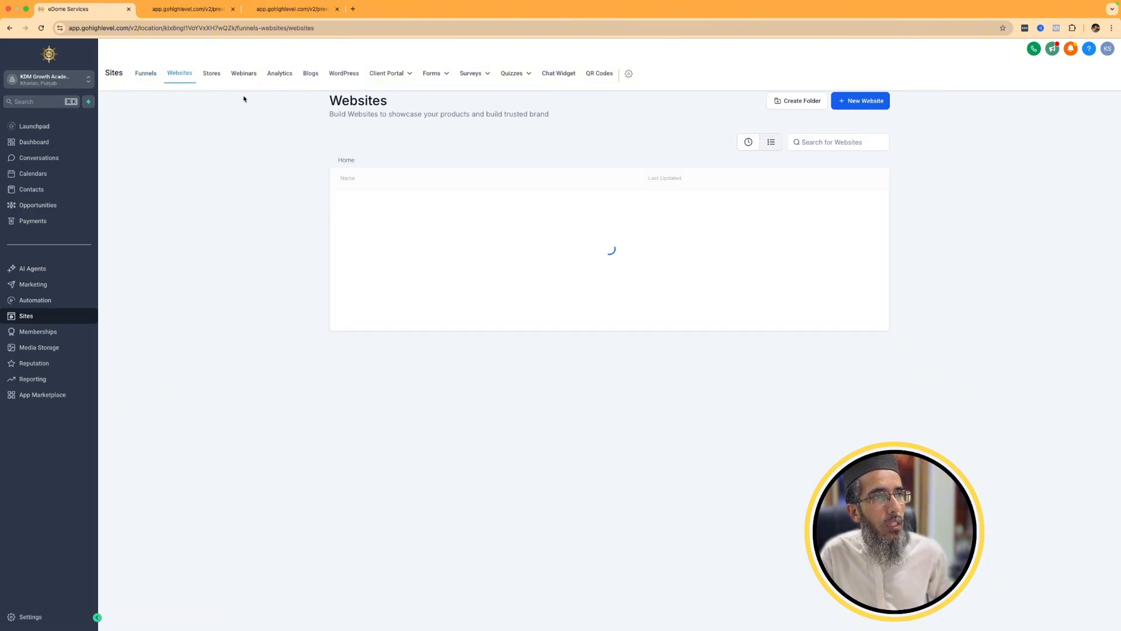
click(352, 204)
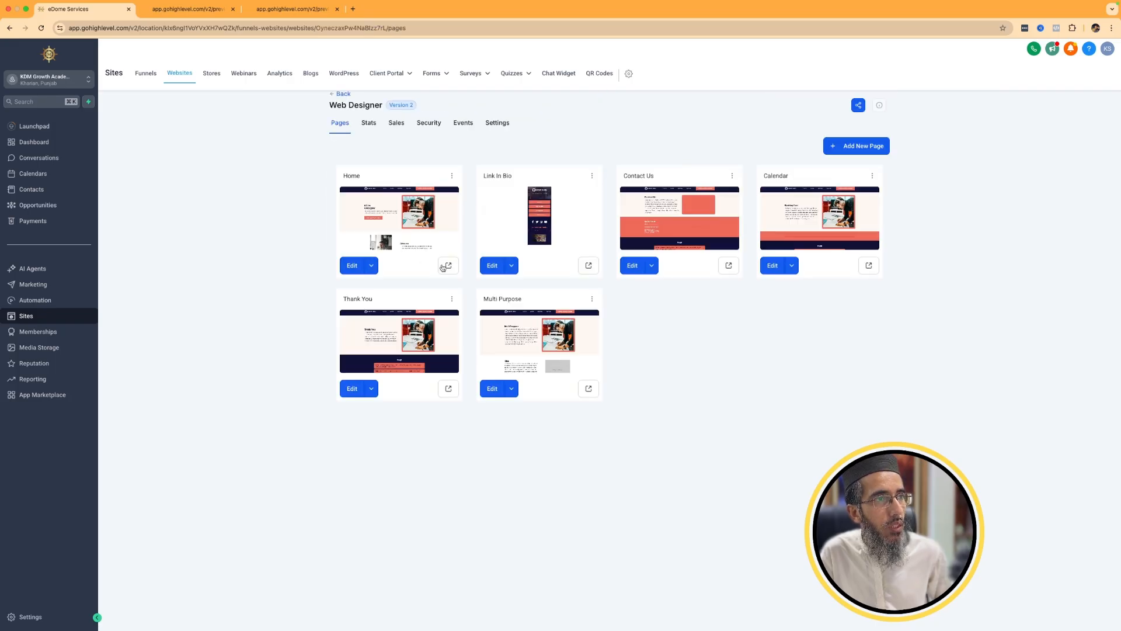
click(448, 267)
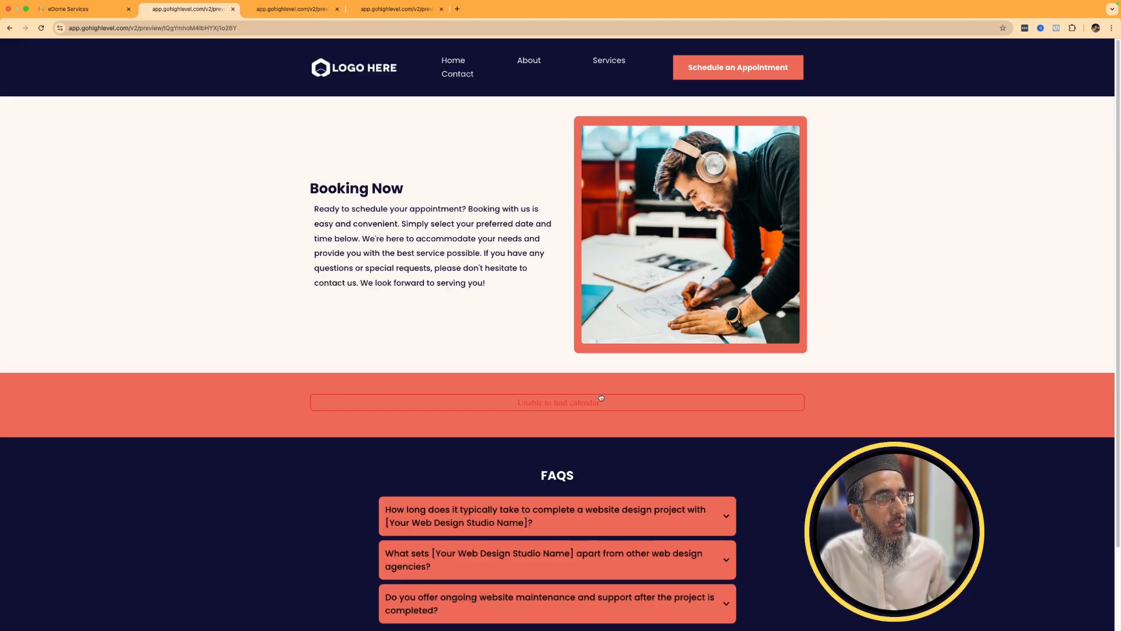
click(447, 61)
scroll(560, 412, down, 3)
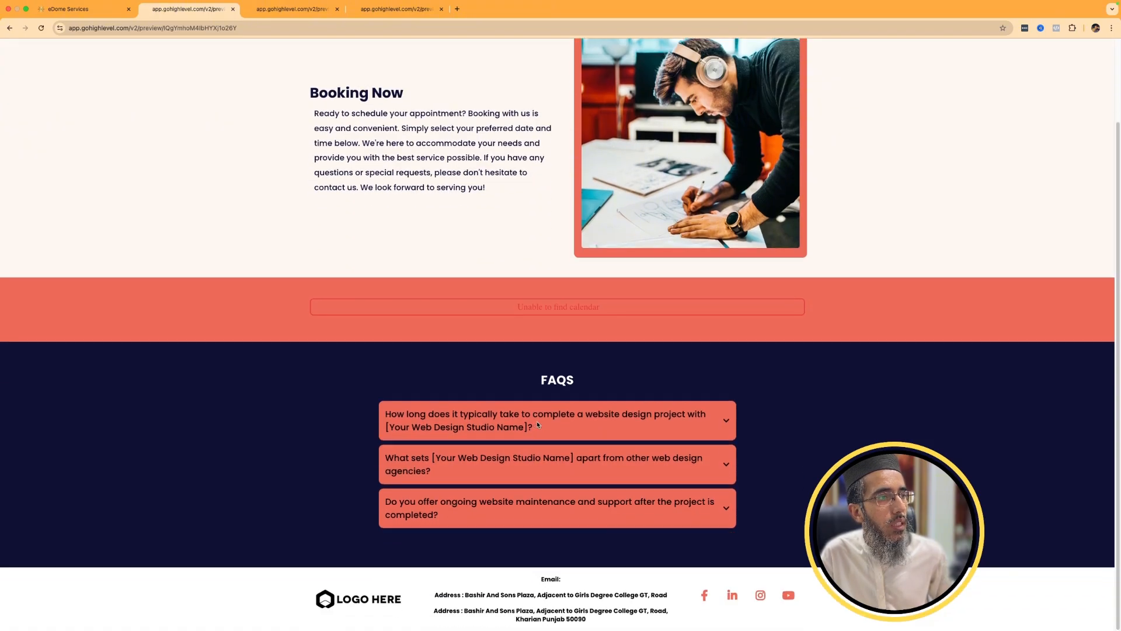
Return to the Web Designer website's pages and compare them with the Funnels and Websites lists.
click(88, 9)
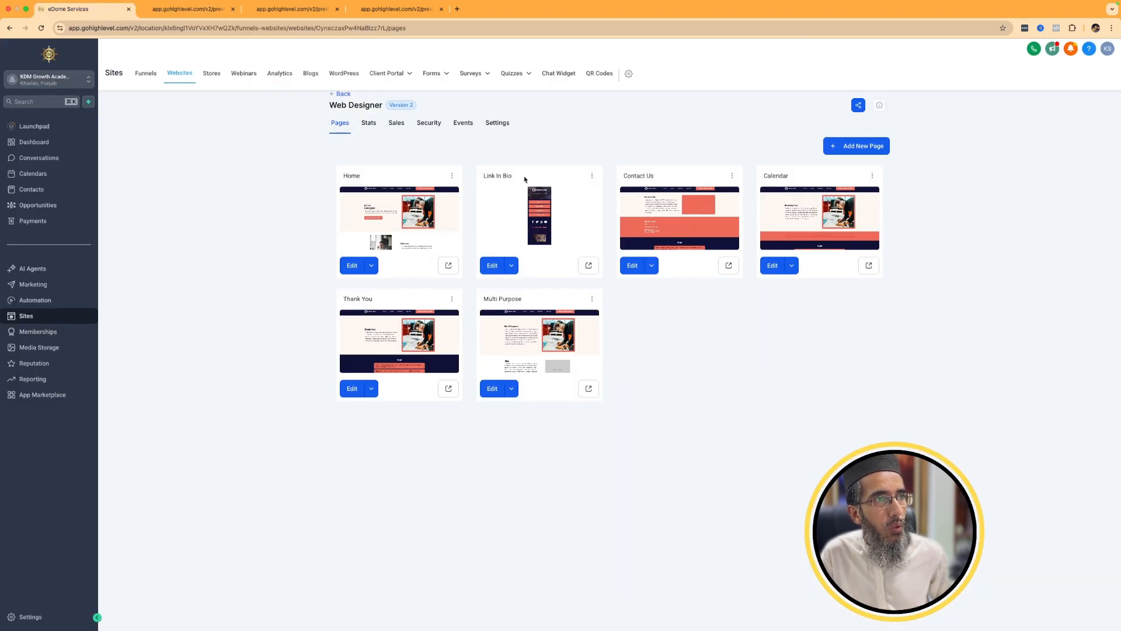
click(146, 74)
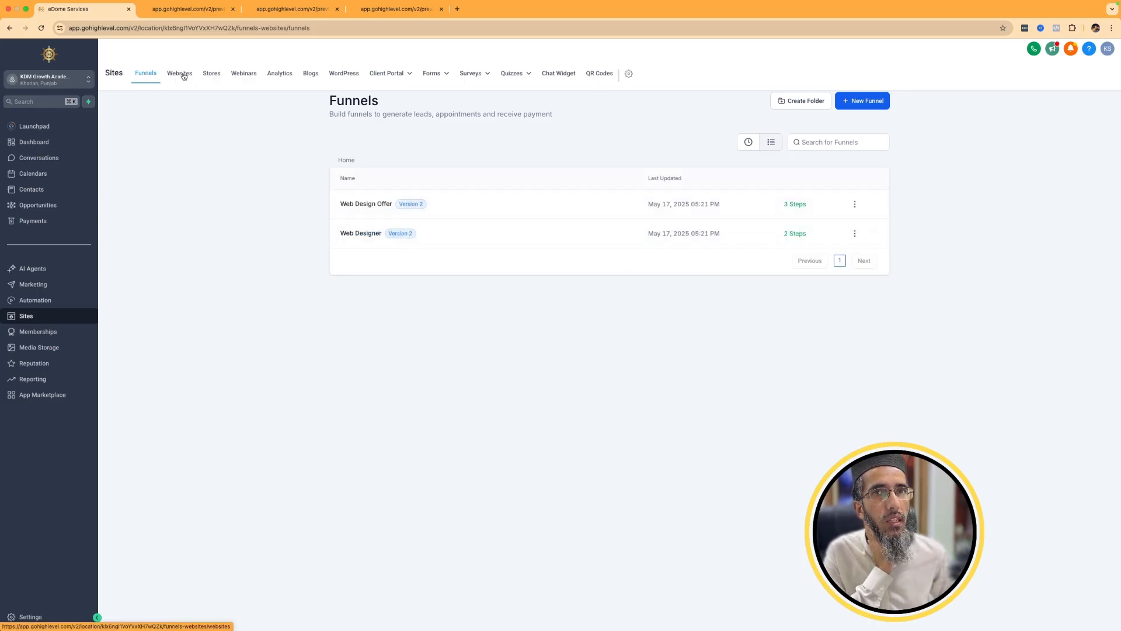
click(183, 76)
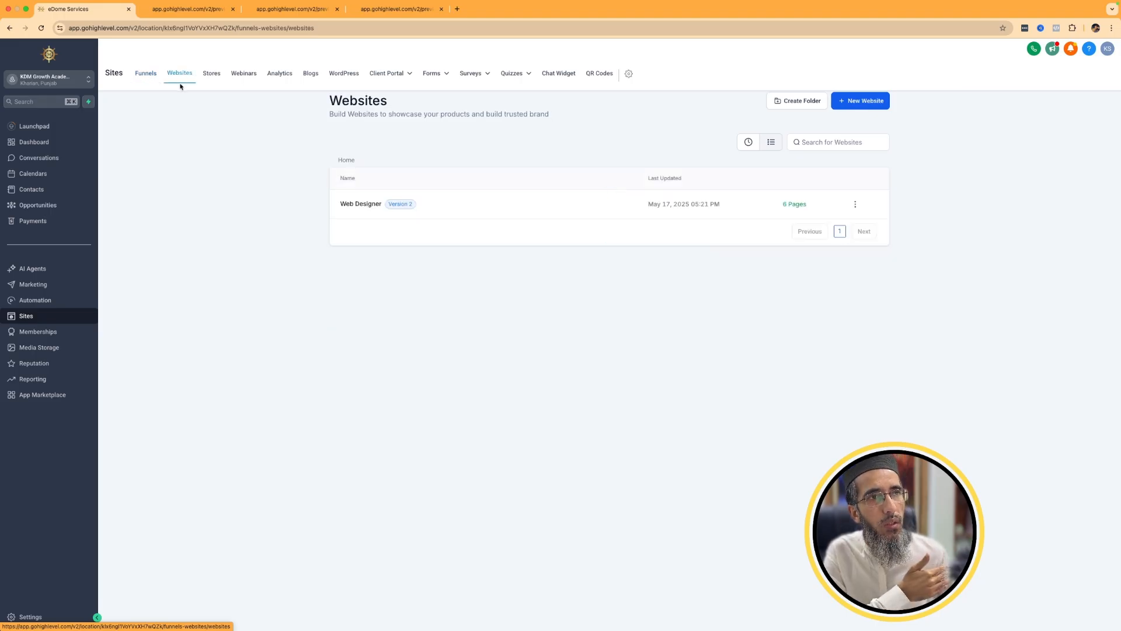
click(370, 205)
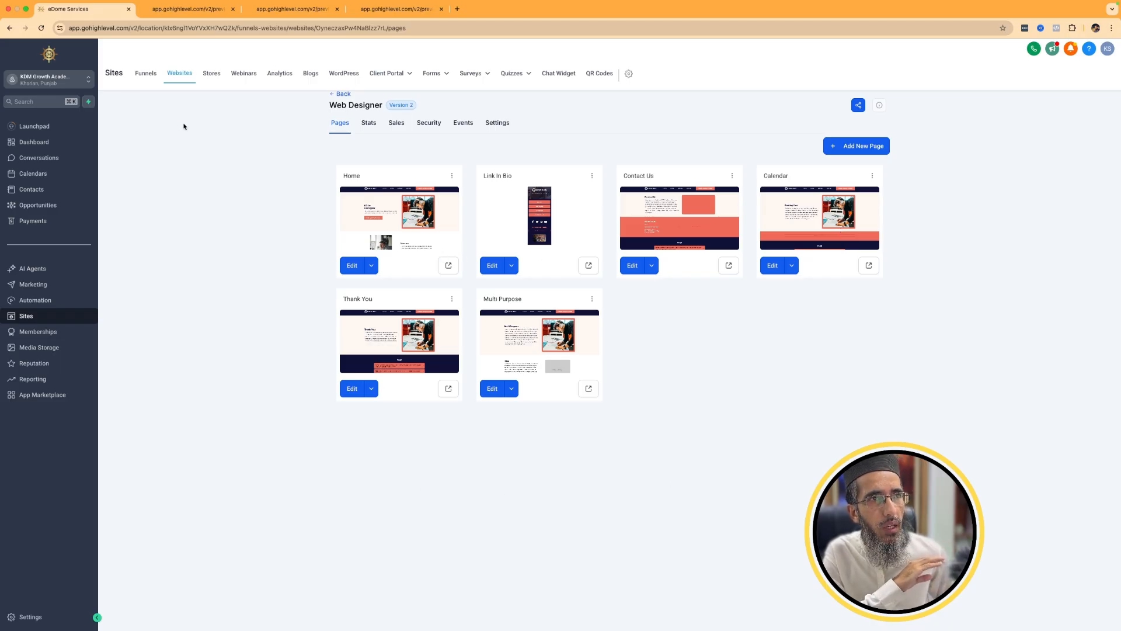
click(143, 74)
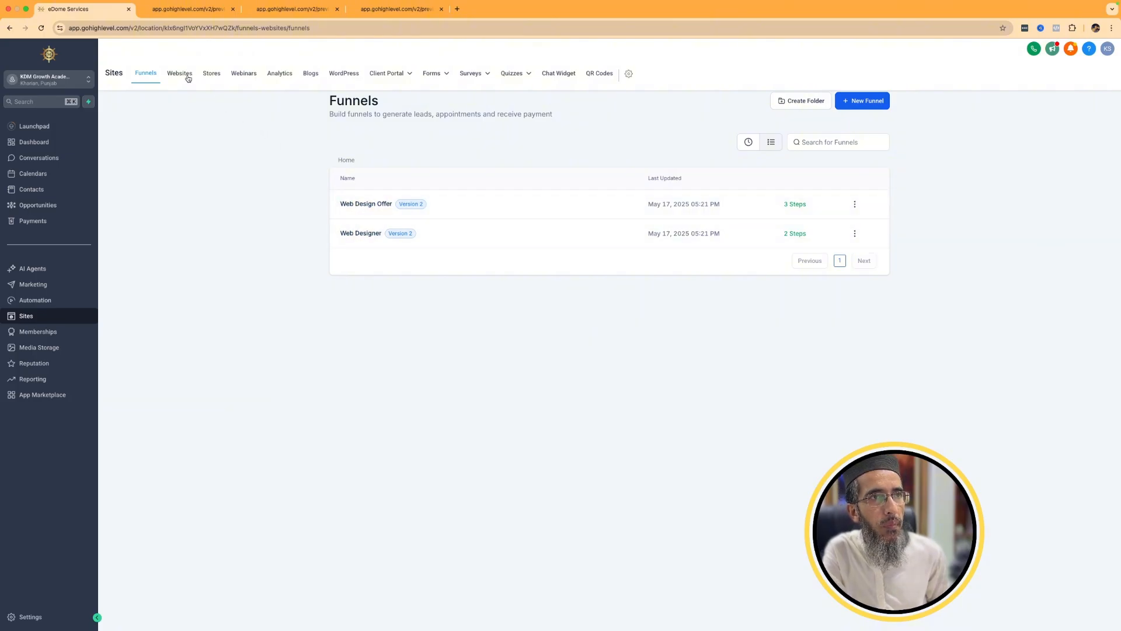
Create a new store in Sites from the Jewelry Shop template.
click(213, 75)
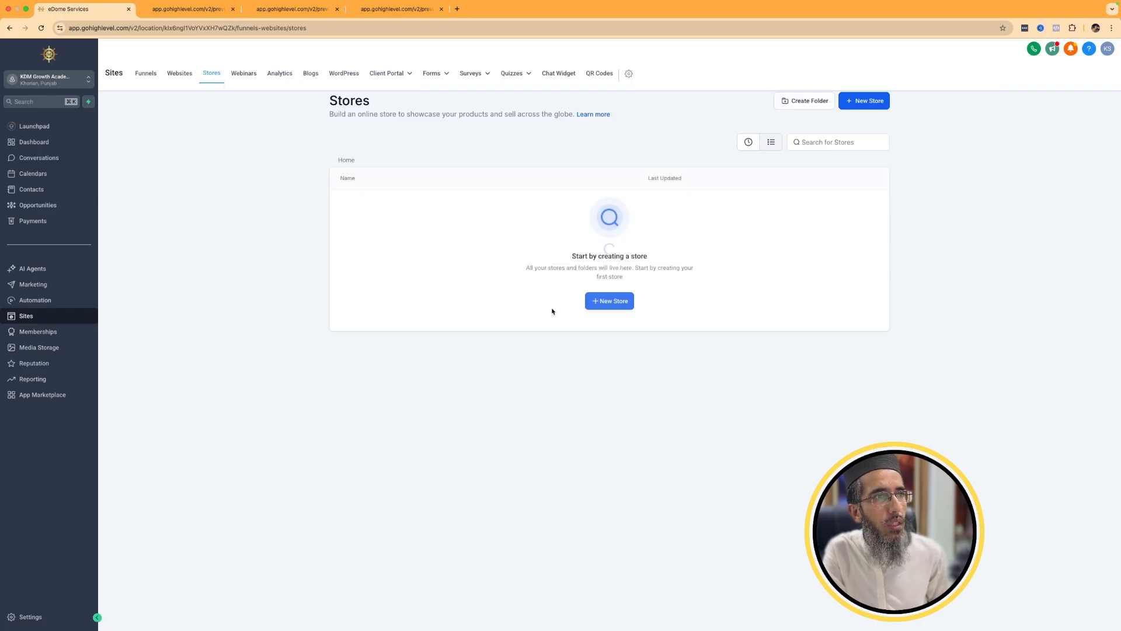
click(609, 303)
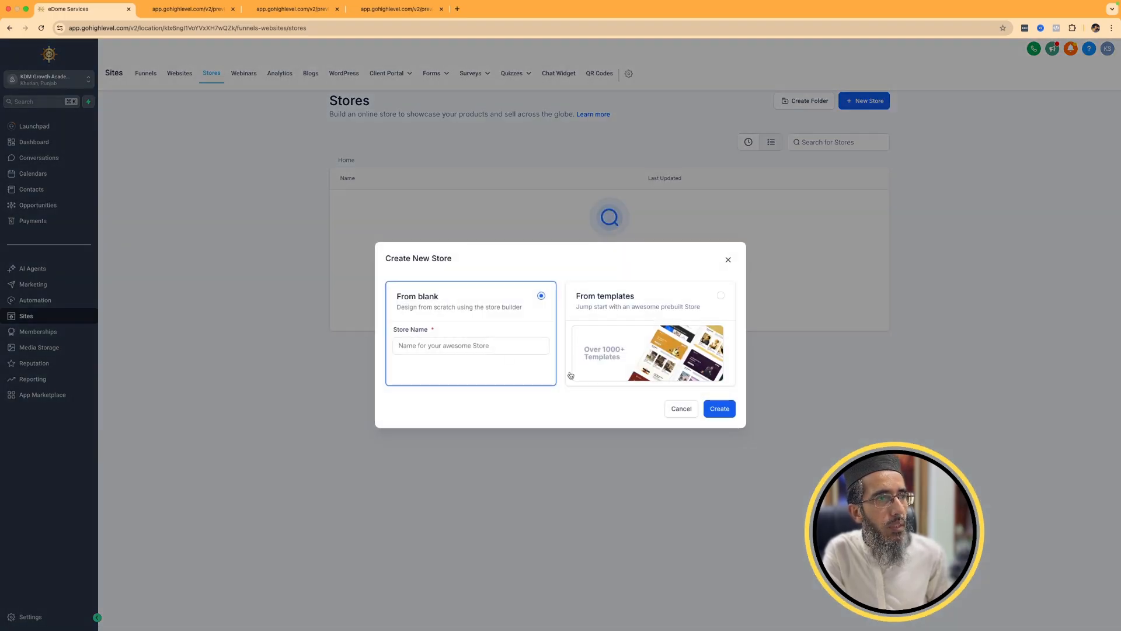
click(631, 354)
click(722, 411)
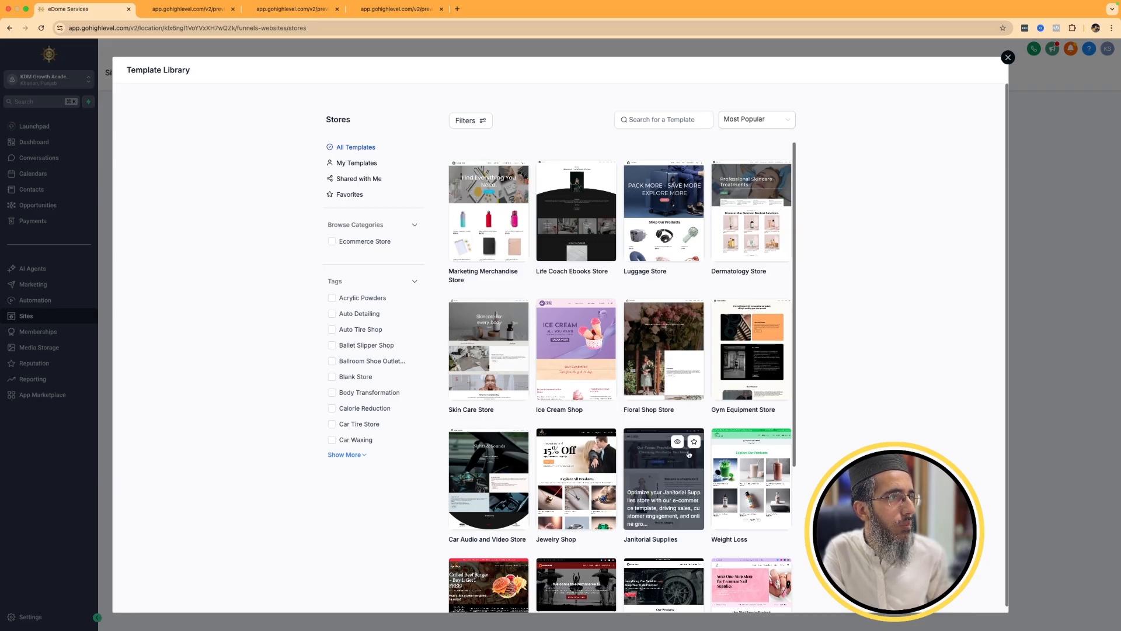
scroll(686, 461, down, 3)
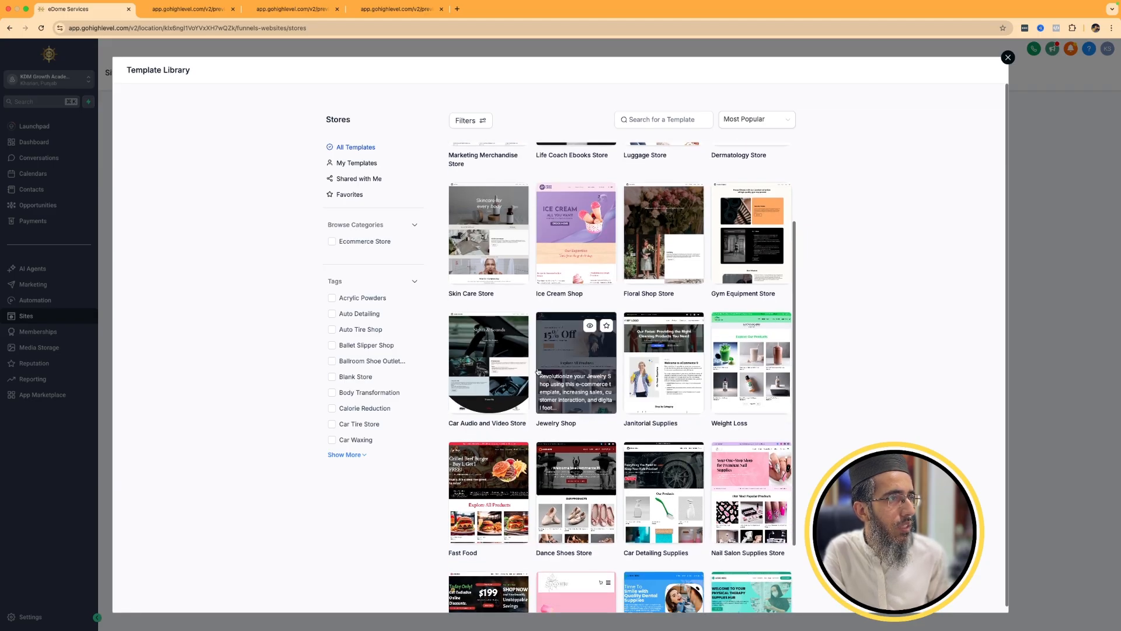
click(590, 364)
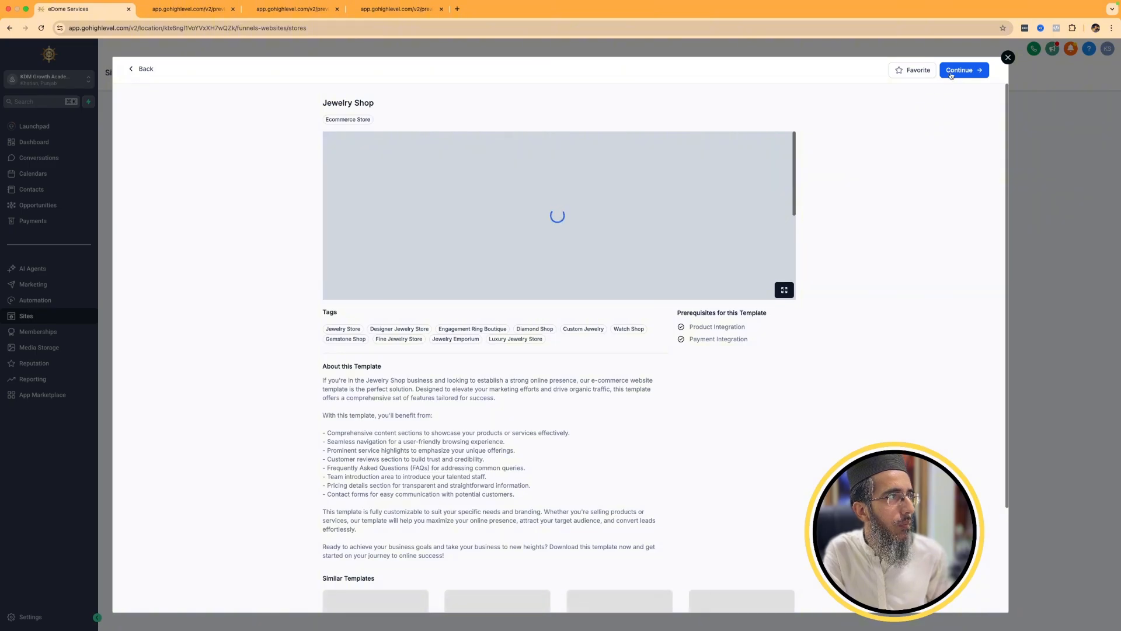
click(953, 72)
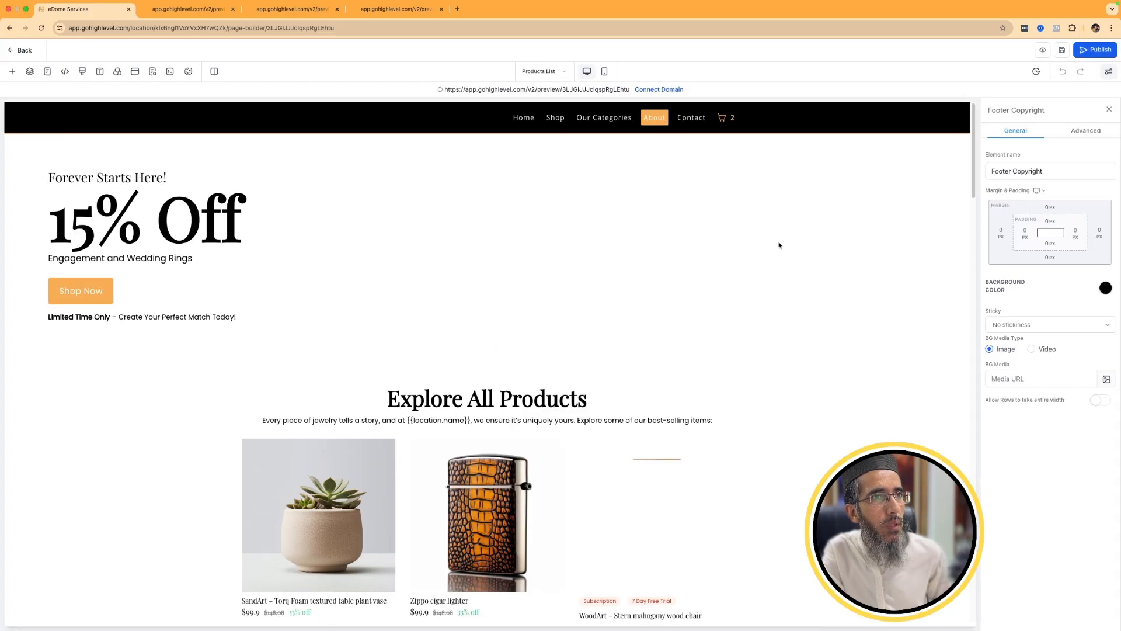
Review the jewelry store's Products List page in the page builder, from the hero banner down to the footer.
click(77, 157)
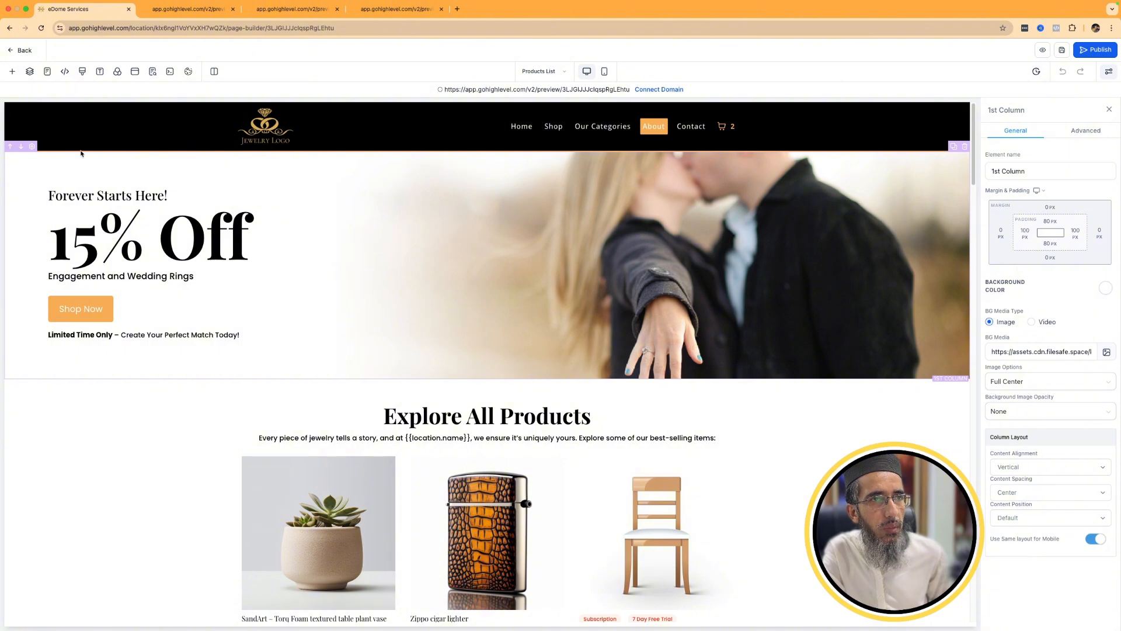
scroll(796, 499, down, 10)
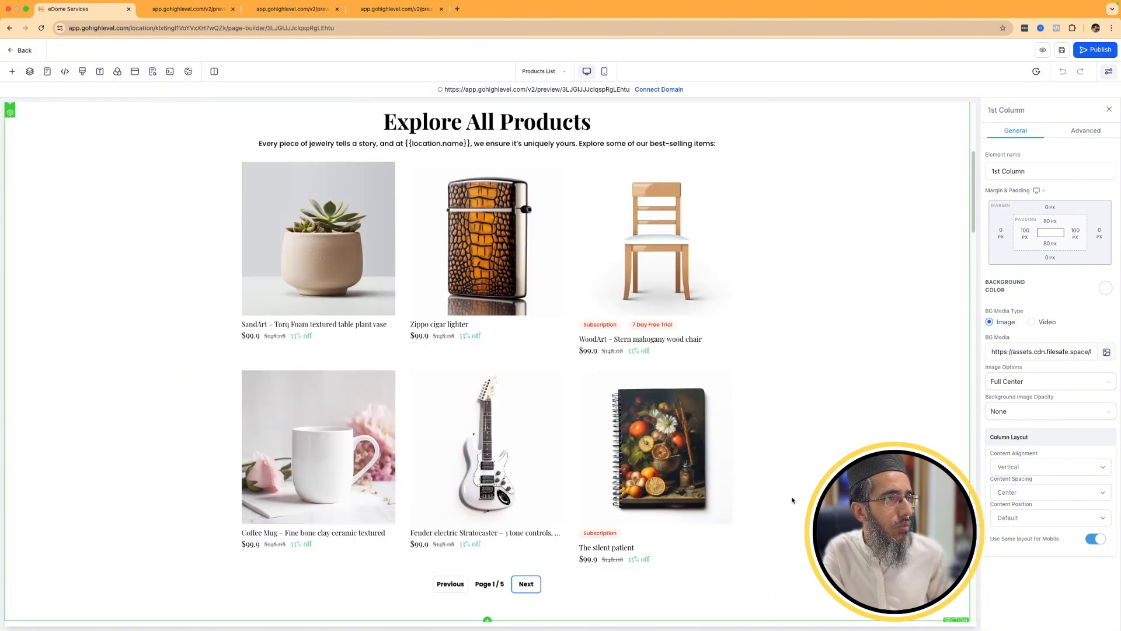
scroll(793, 500, down, 7)
scroll(792, 500, down, 11)
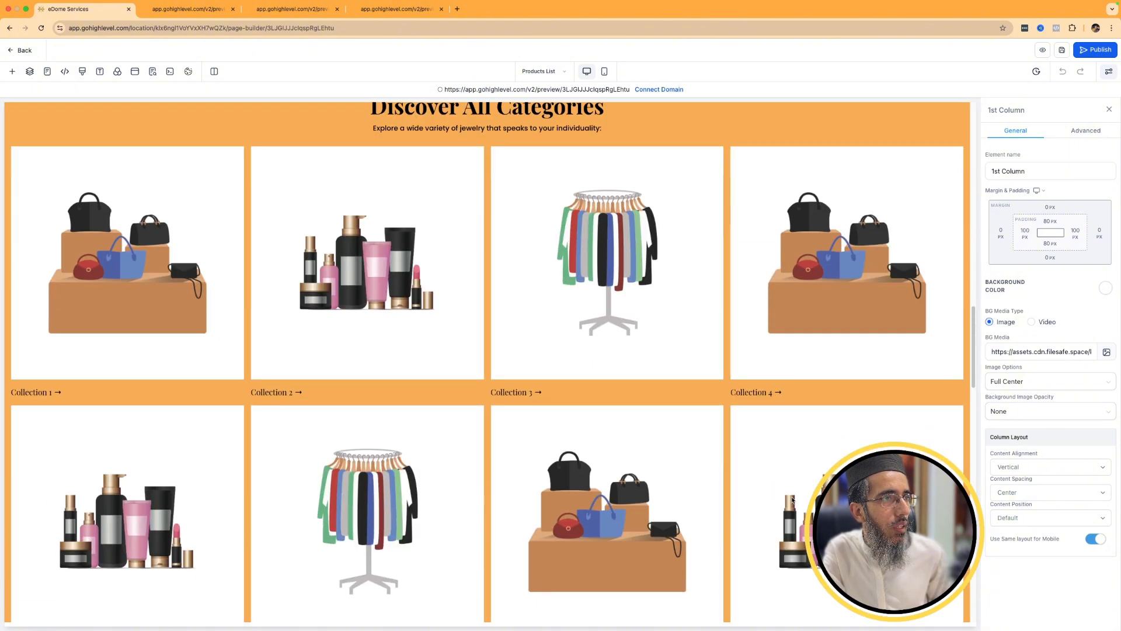
scroll(864, 493, up, 5)
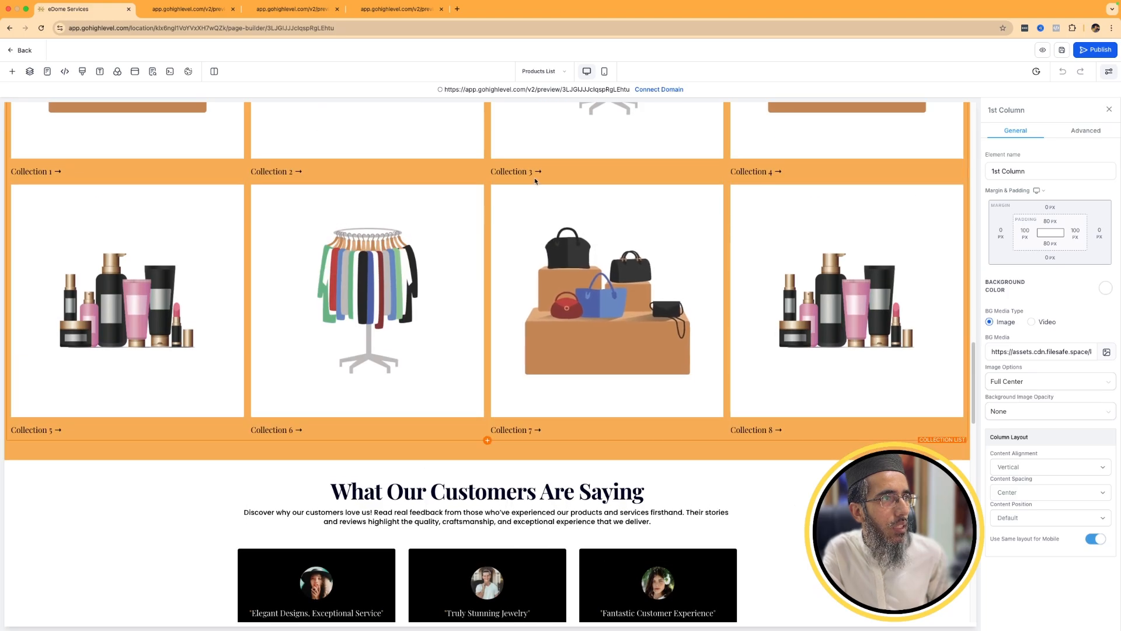
scroll(522, 452, down, 11)
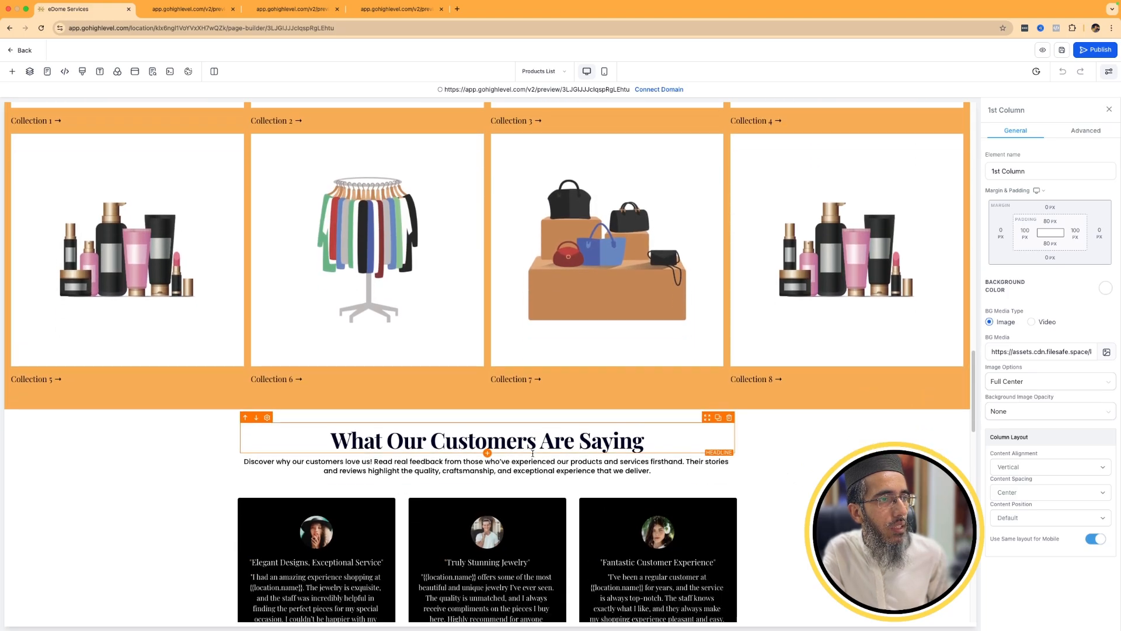
scroll(764, 388, down, 5)
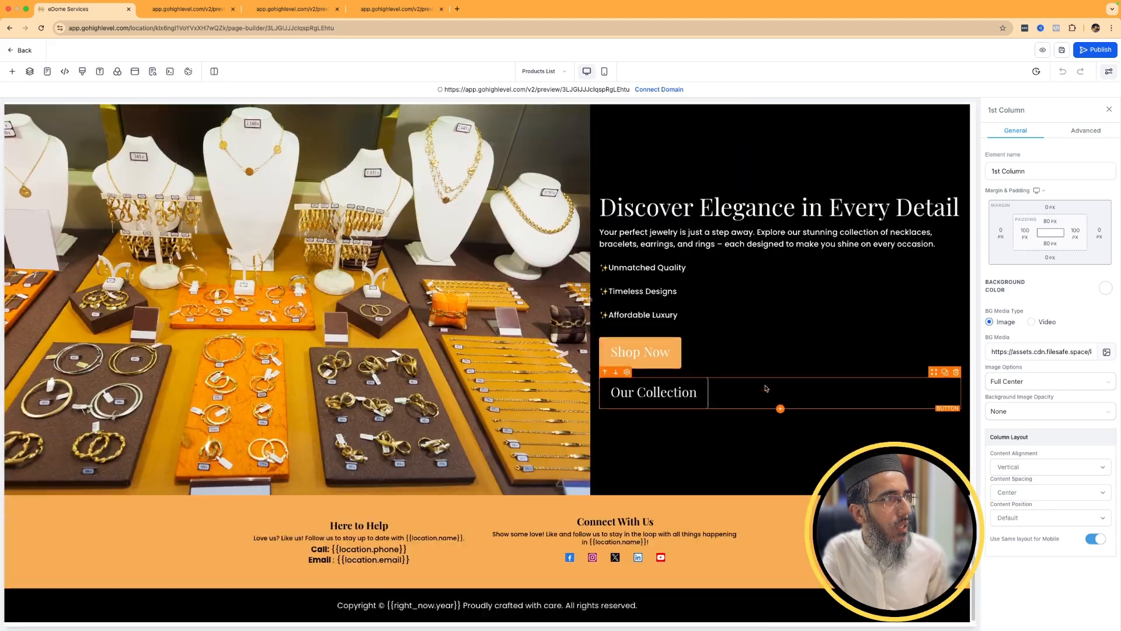
scroll(796, 323, up, 10)
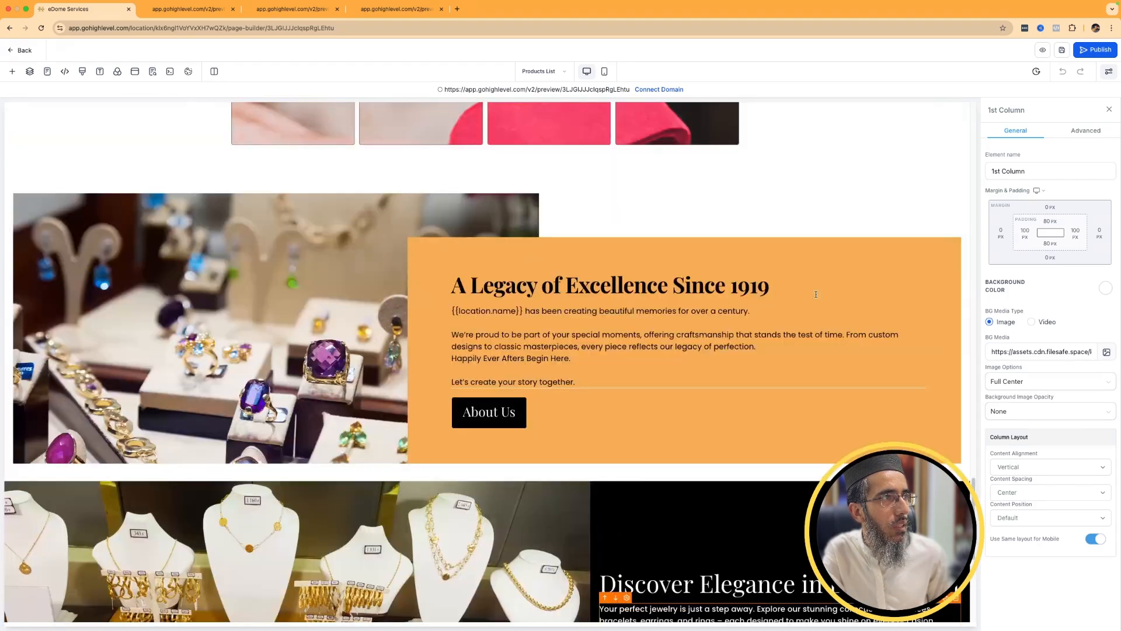
Leave the page builder and look at the jewelry store's pages and its product selection.
click(25, 51)
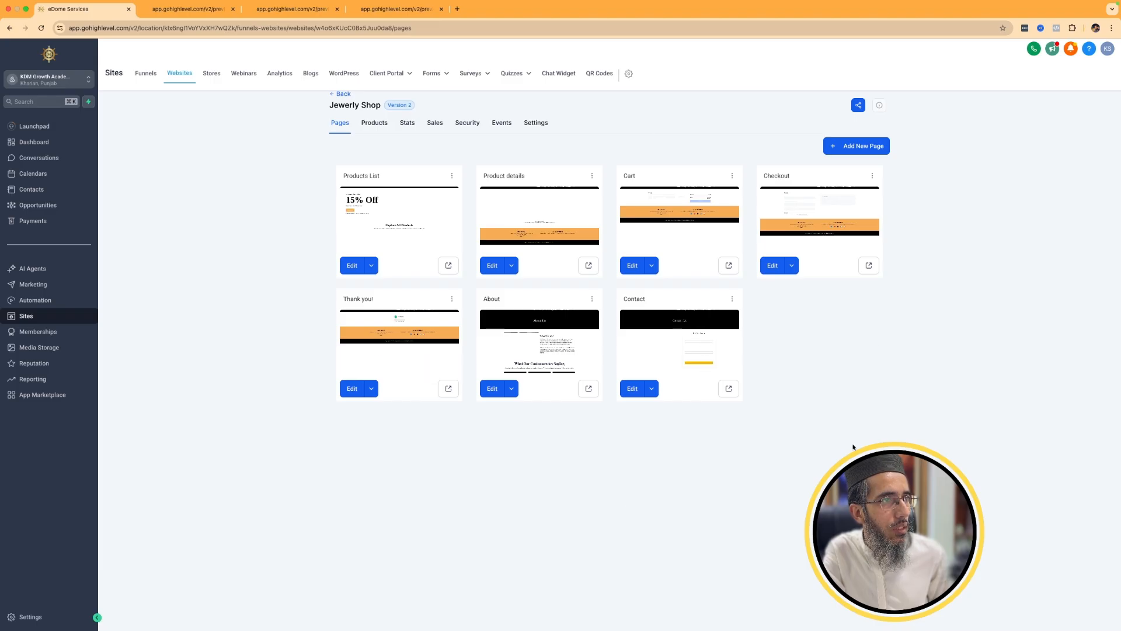
click(376, 127)
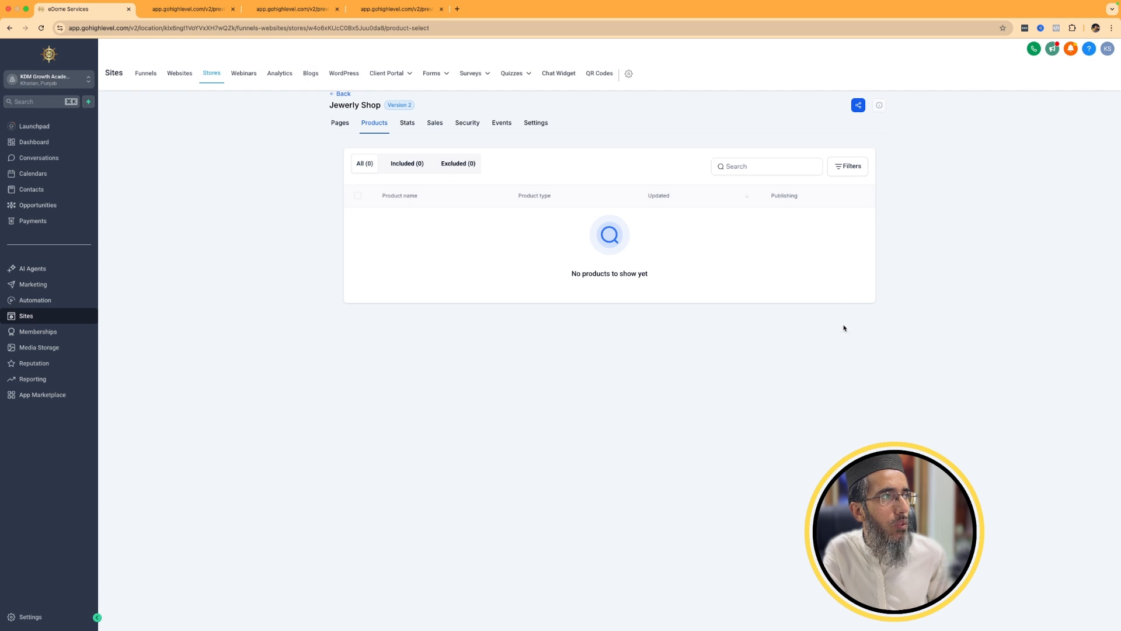
click(339, 126)
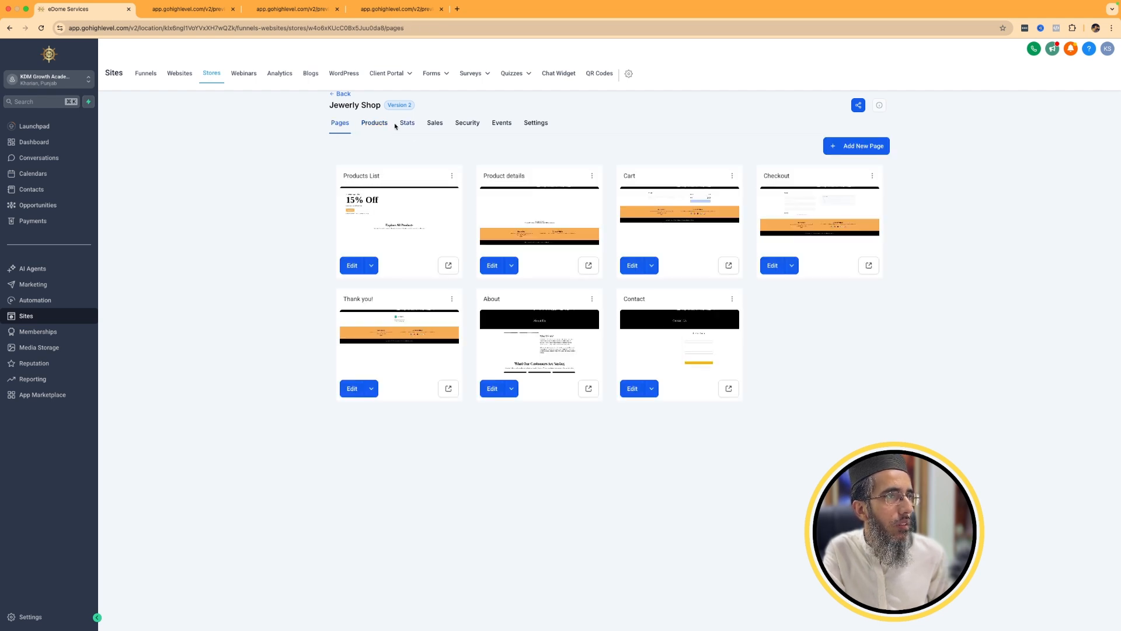
click(375, 124)
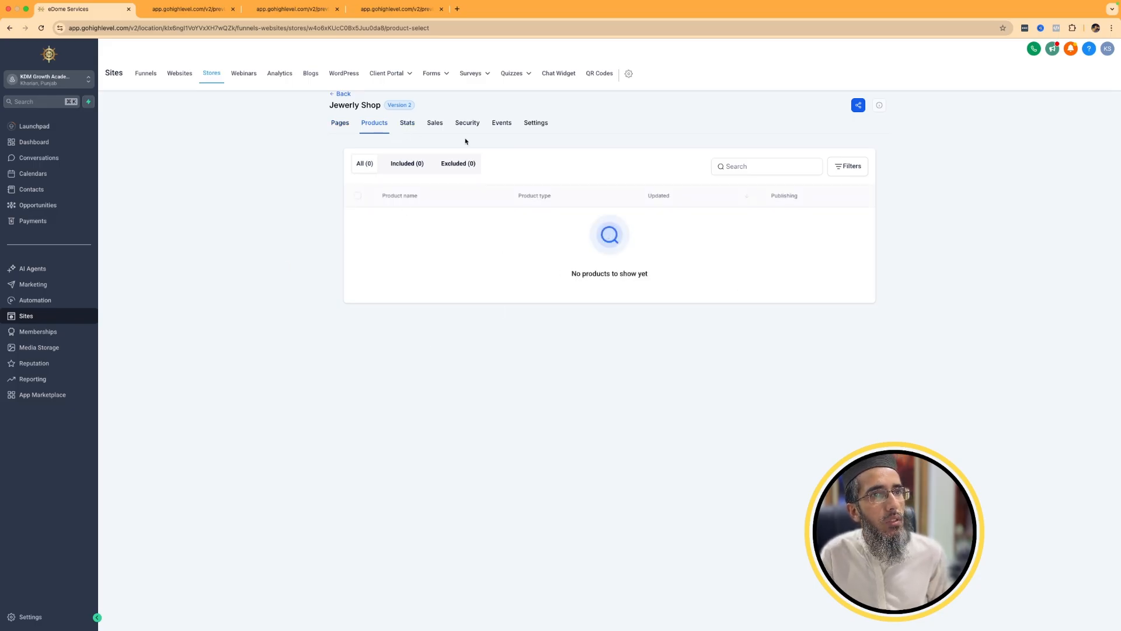
View the product list in the Payments section.
click(26, 223)
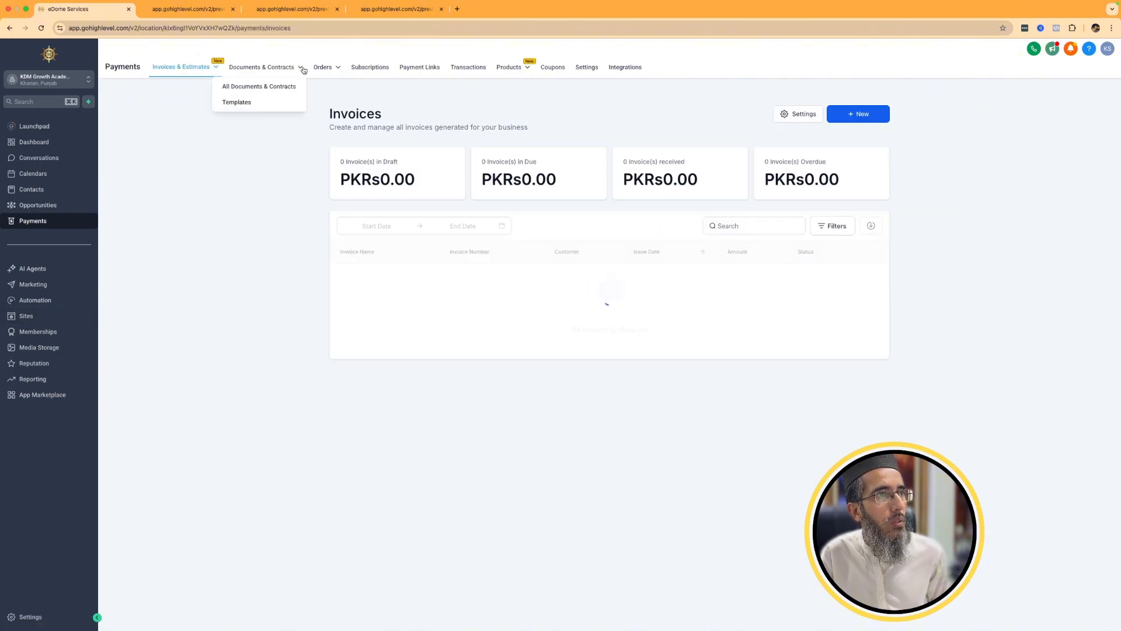
mouse_move(514, 68)
click(496, 89)
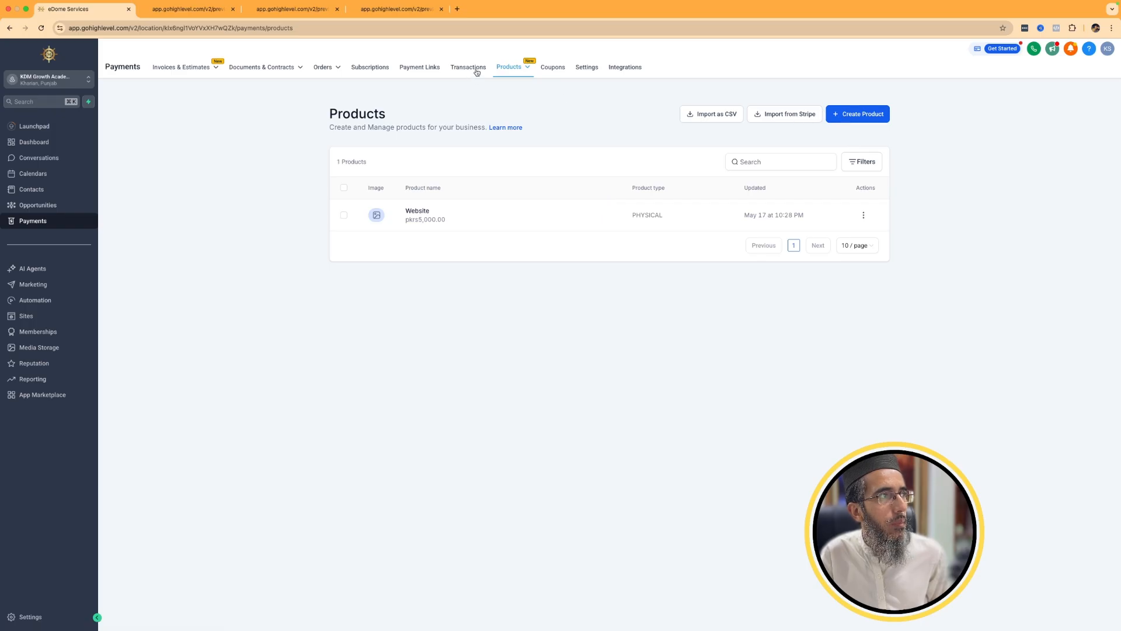
View the product collections page and its new-collection form, leaving the form without creating a collection.
mouse_move(511, 68)
click(504, 103)
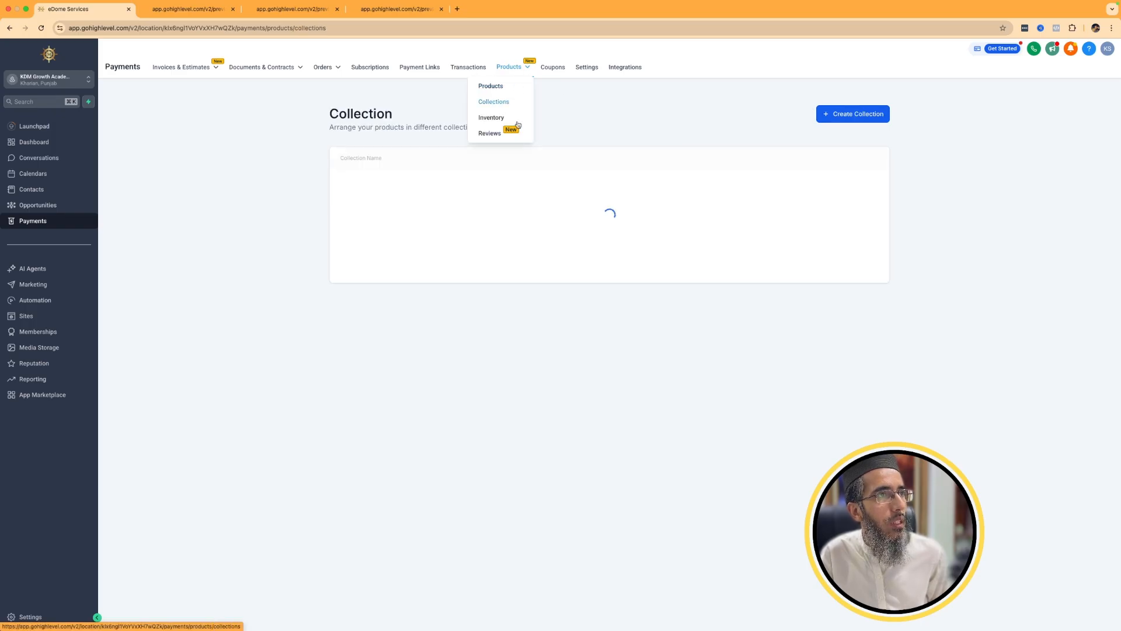
click(852, 115)
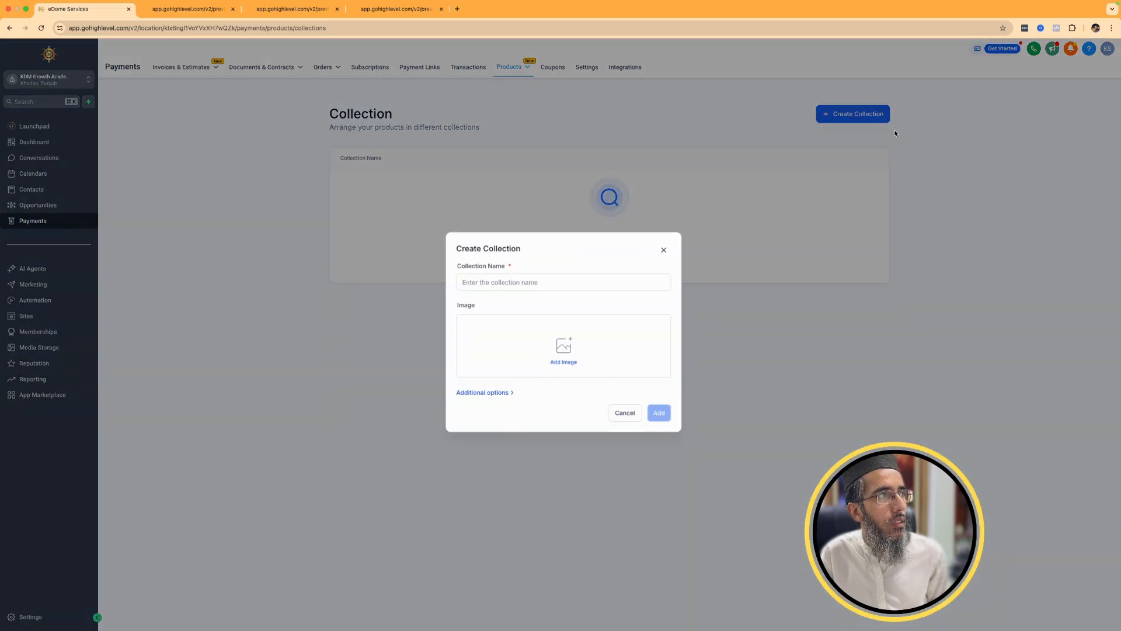
click(662, 251)
View the product inventory page, including the Website product's available quantity field.
mouse_move(509, 68)
click(501, 122)
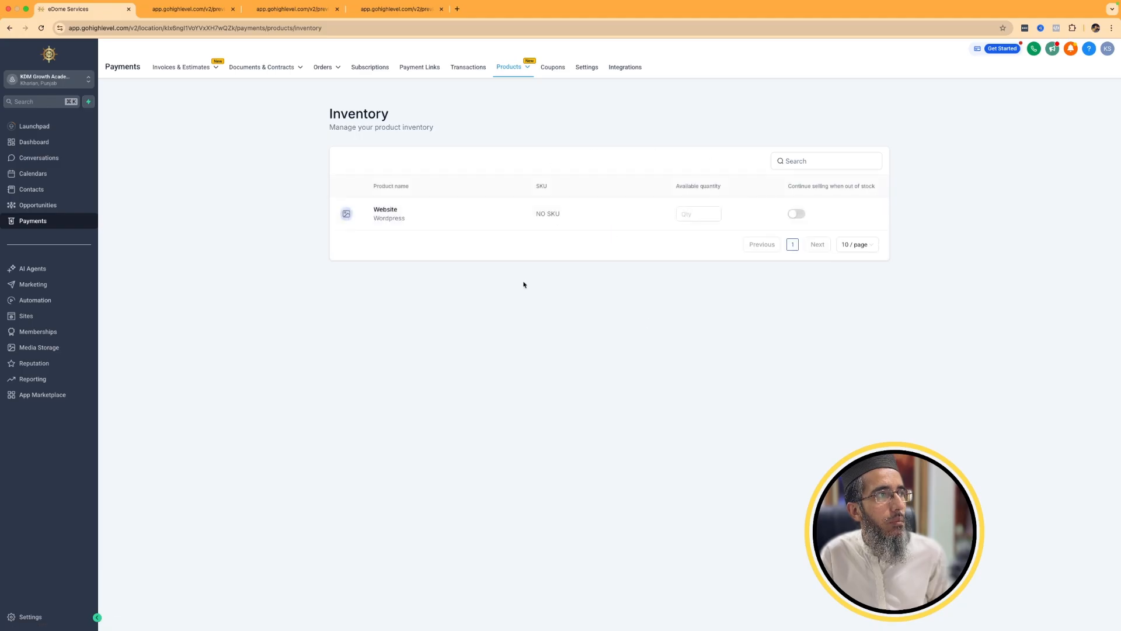
click(704, 215)
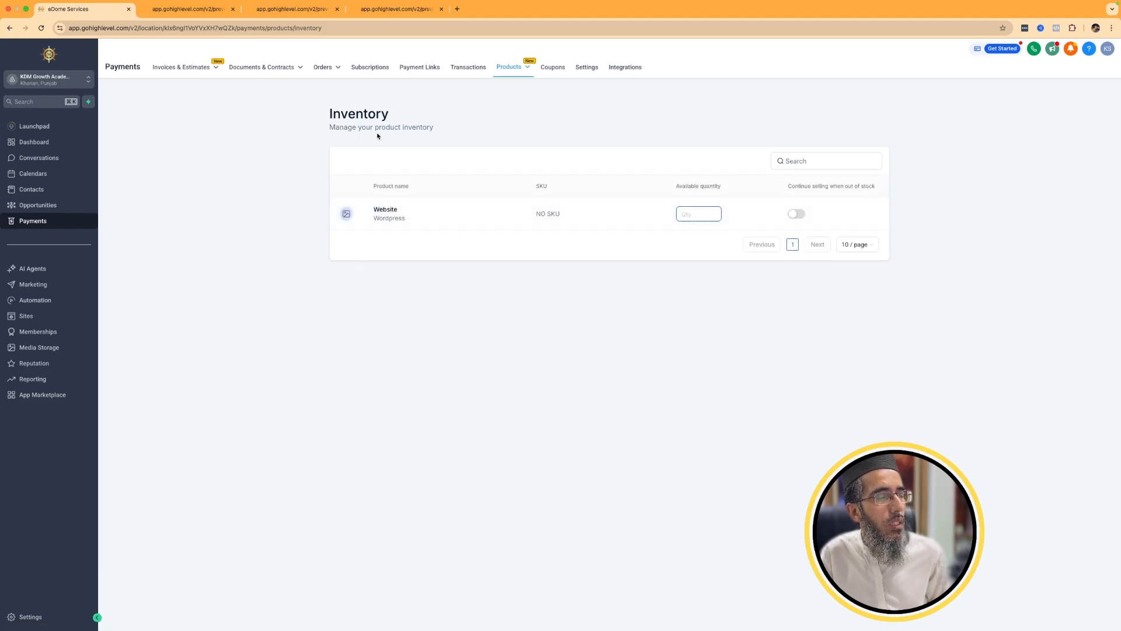
mouse_move(198, 80)
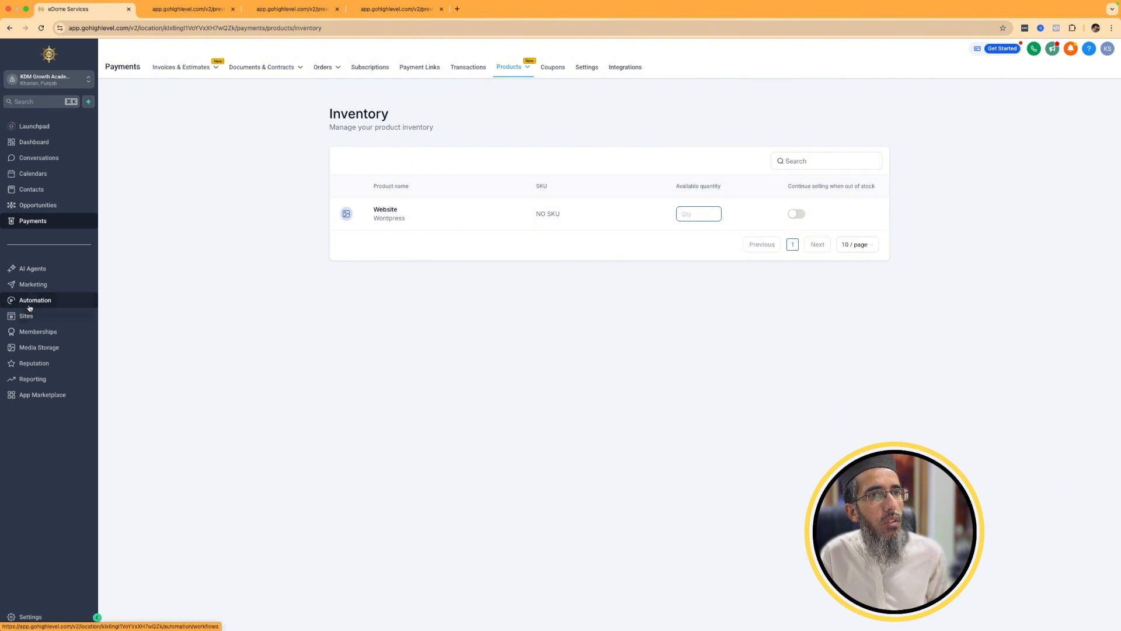
Go to the webinar funnels list in the Sites section.
click(94, 315)
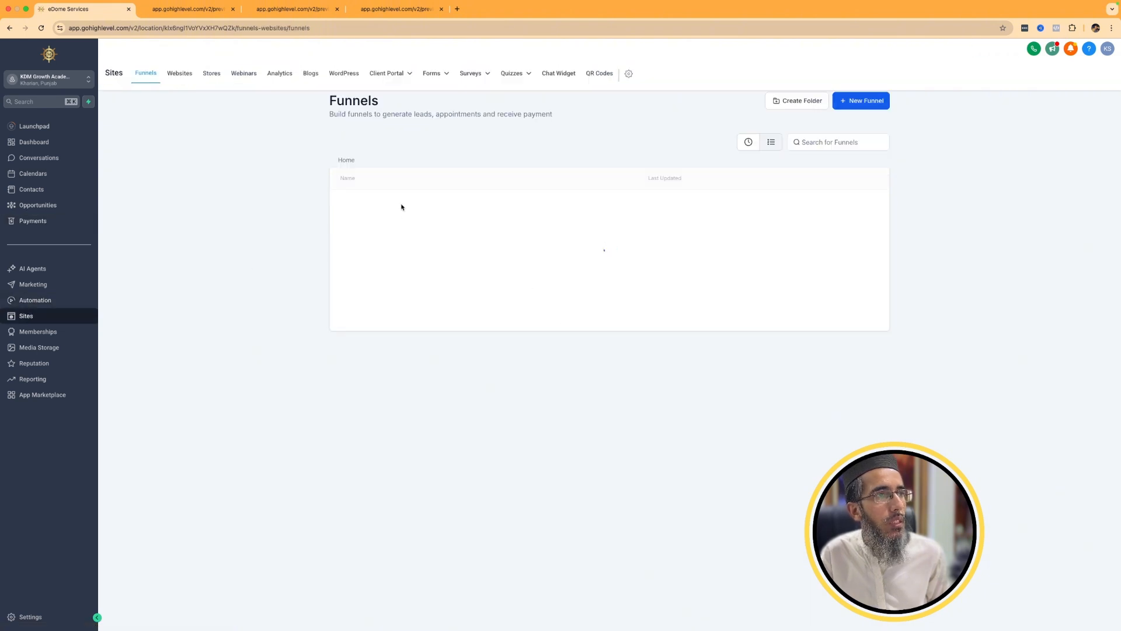
click(243, 73)
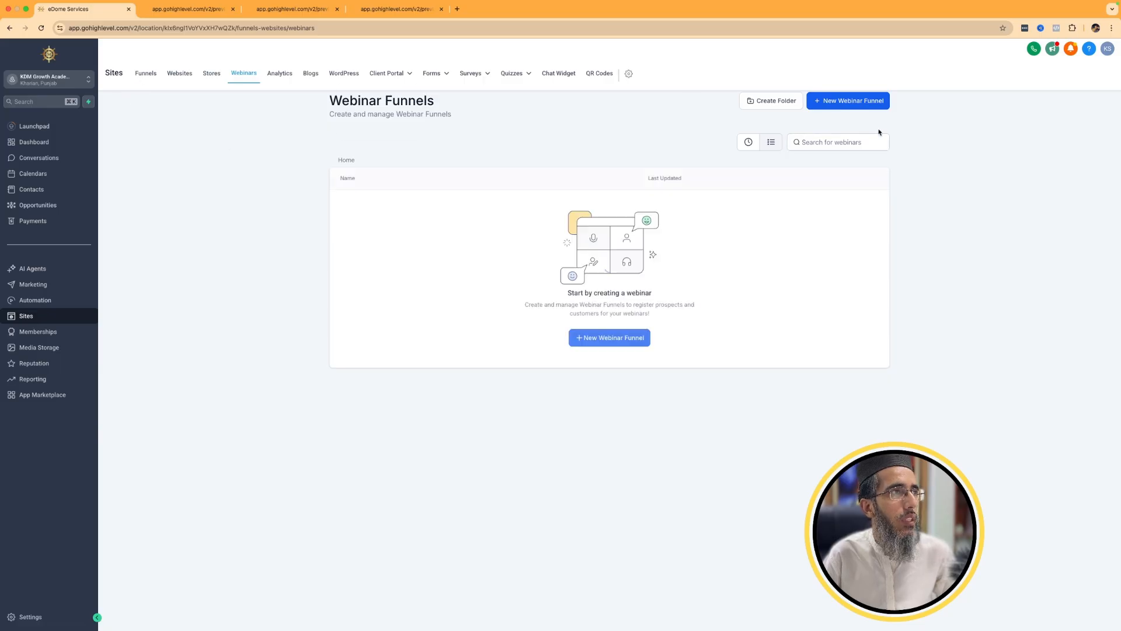
Begin a new webinar funnel of the On Demand Webinar type after comparing it with the Live Webinar type.
click(596, 339)
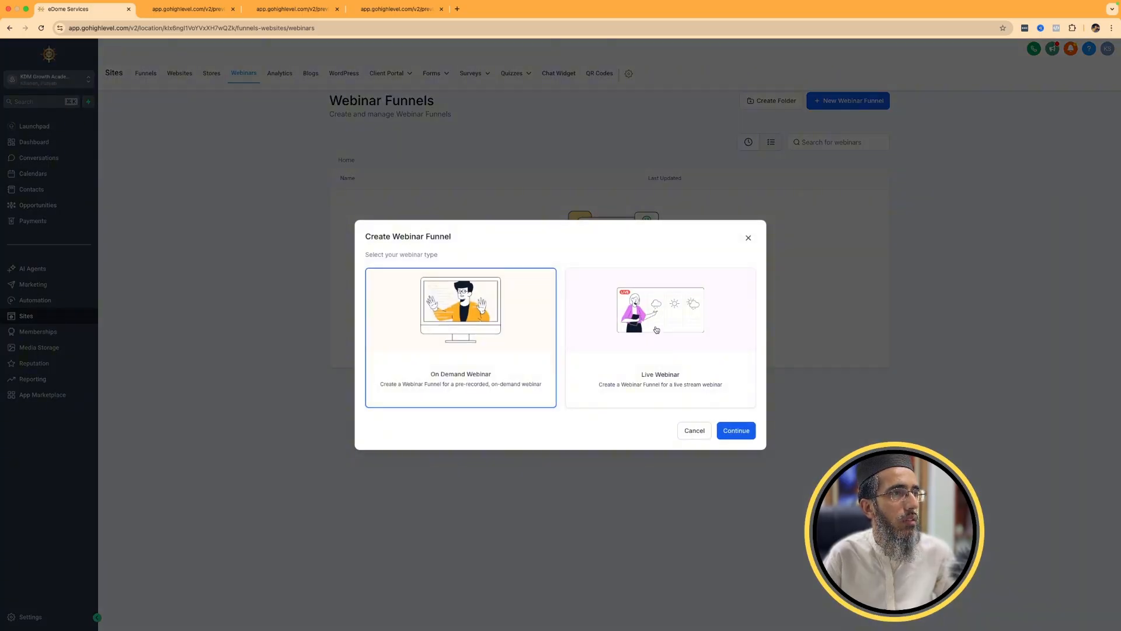
click(683, 339)
click(458, 336)
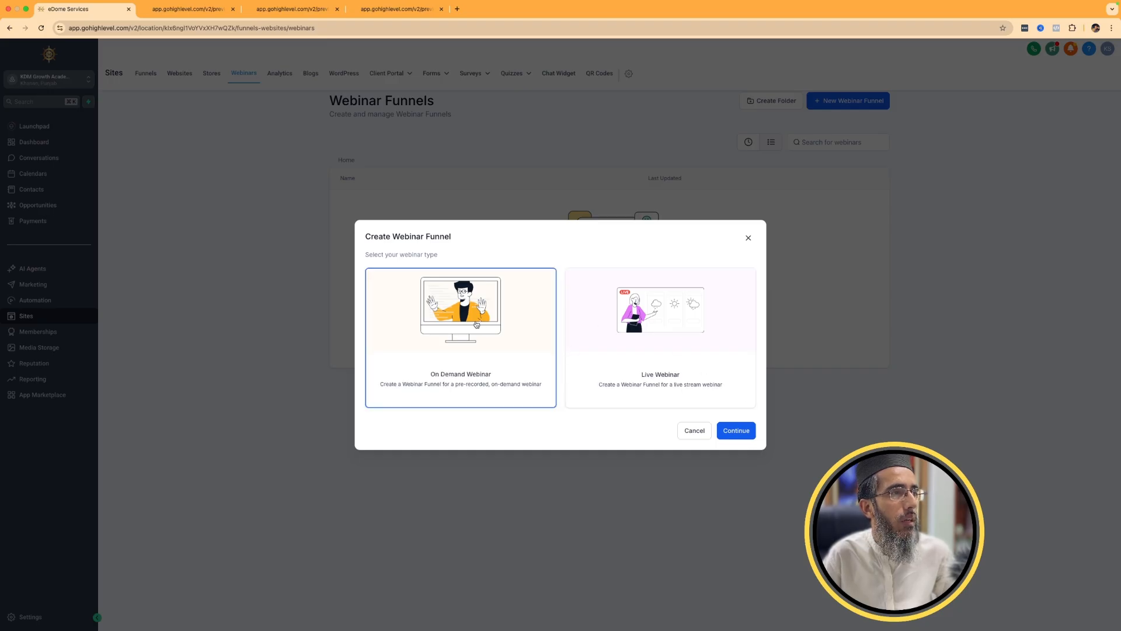
click(737, 432)
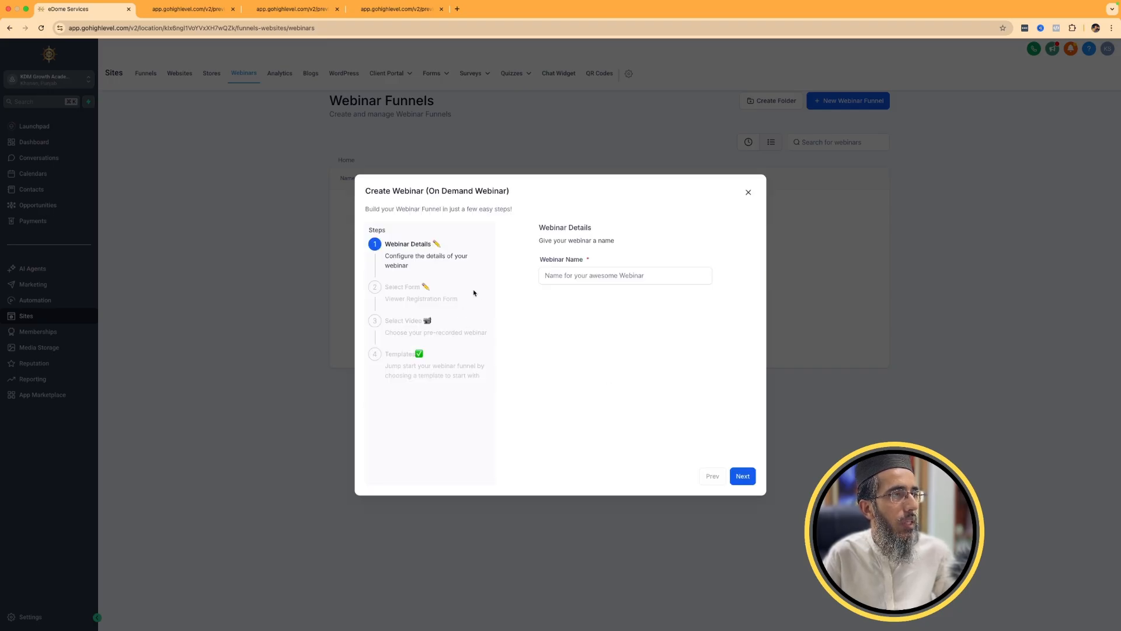
Name the on-demand webinar Test Webinar and use Marketing Form - Claim Offer as its registration form.
click(579, 280)
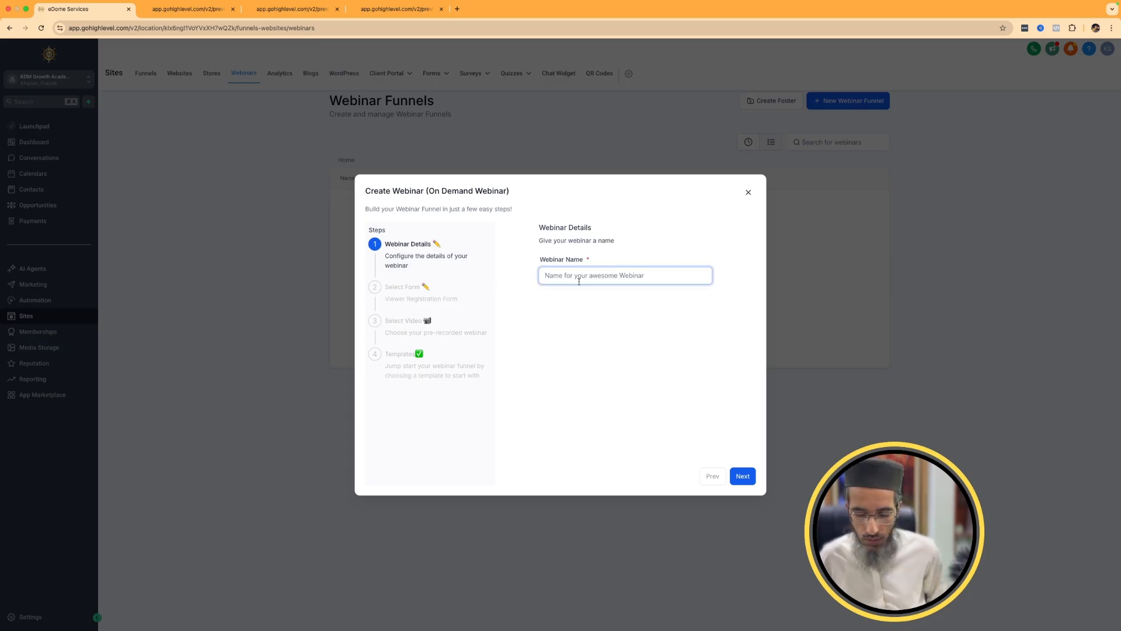
text(Test Web)
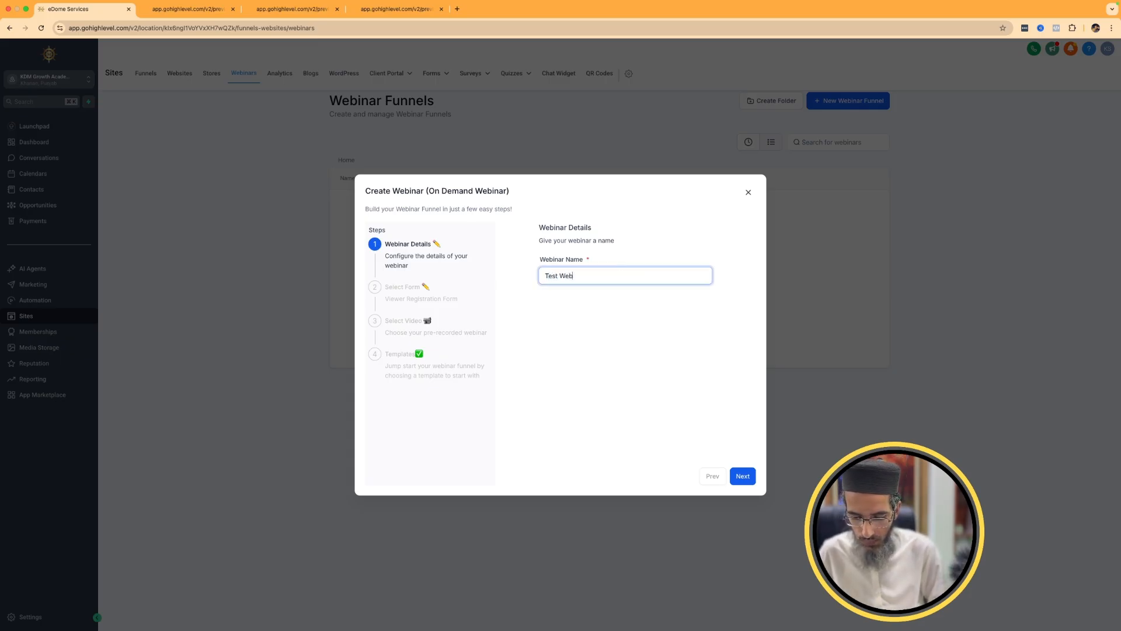
text(inar)
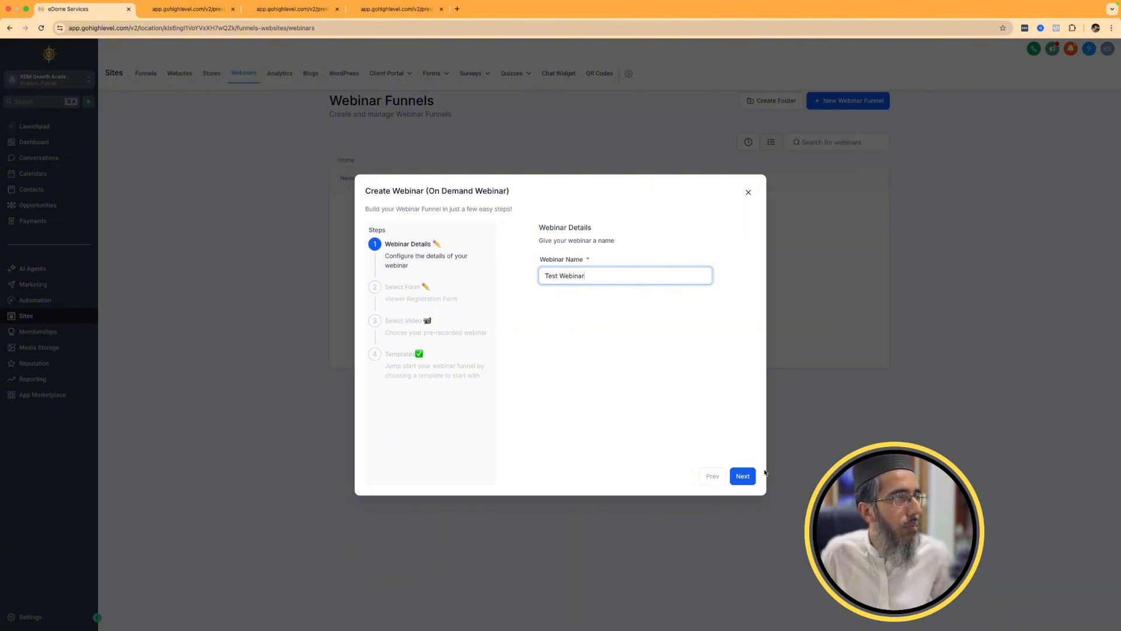
click(743, 476)
click(618, 280)
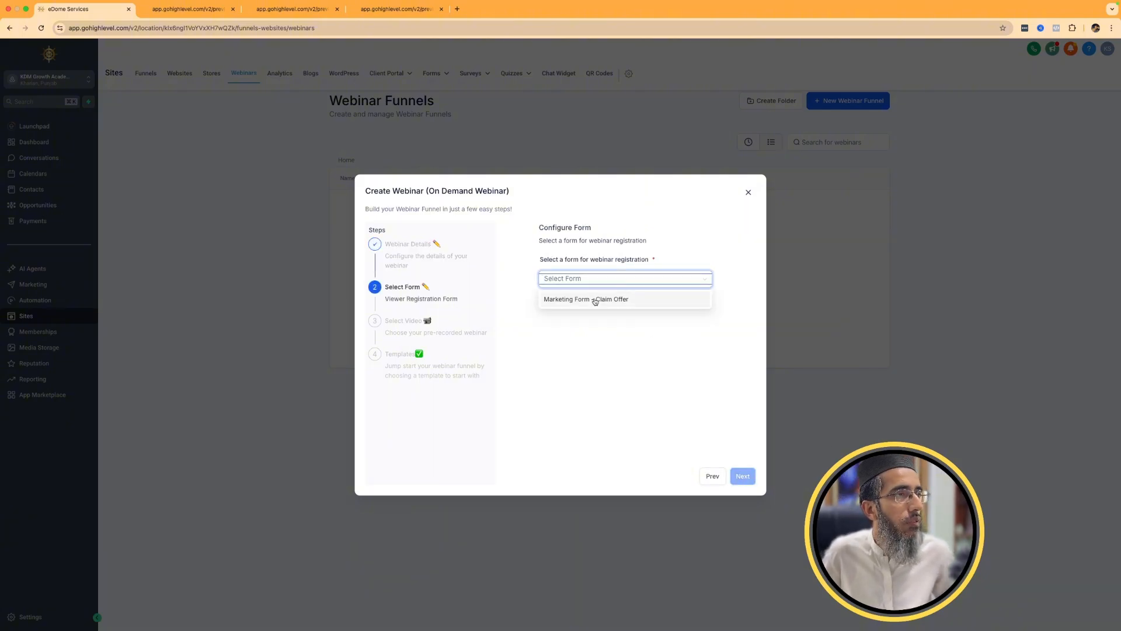
click(595, 298)
click(738, 476)
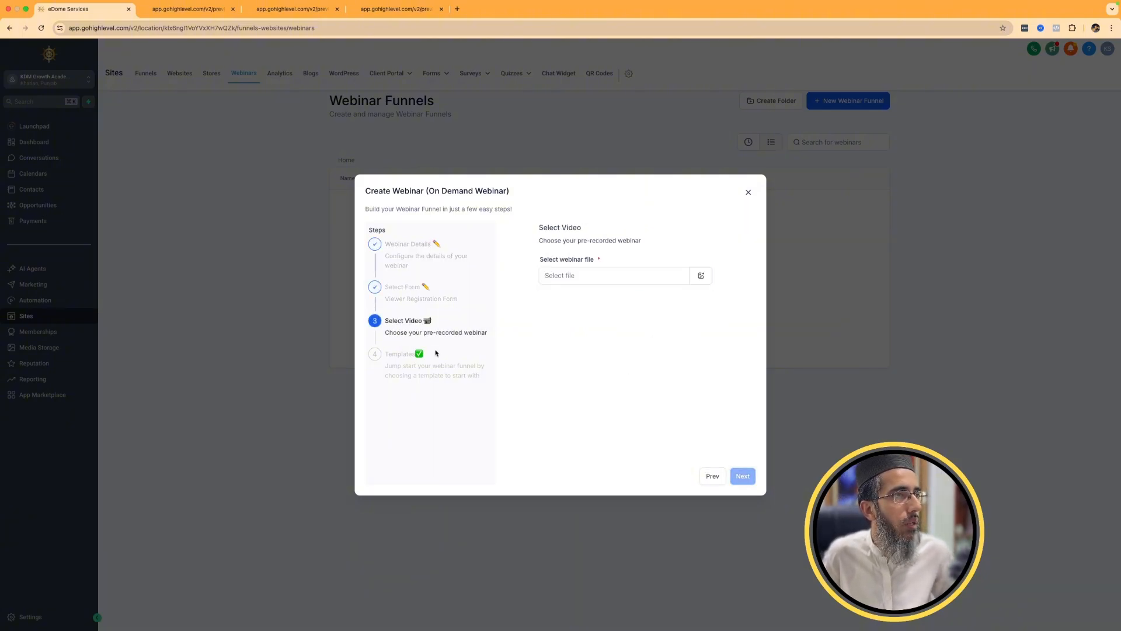
Try to choose a pre-recorded video file for the on-demand webinar, and close the creation dialog.
click(617, 278)
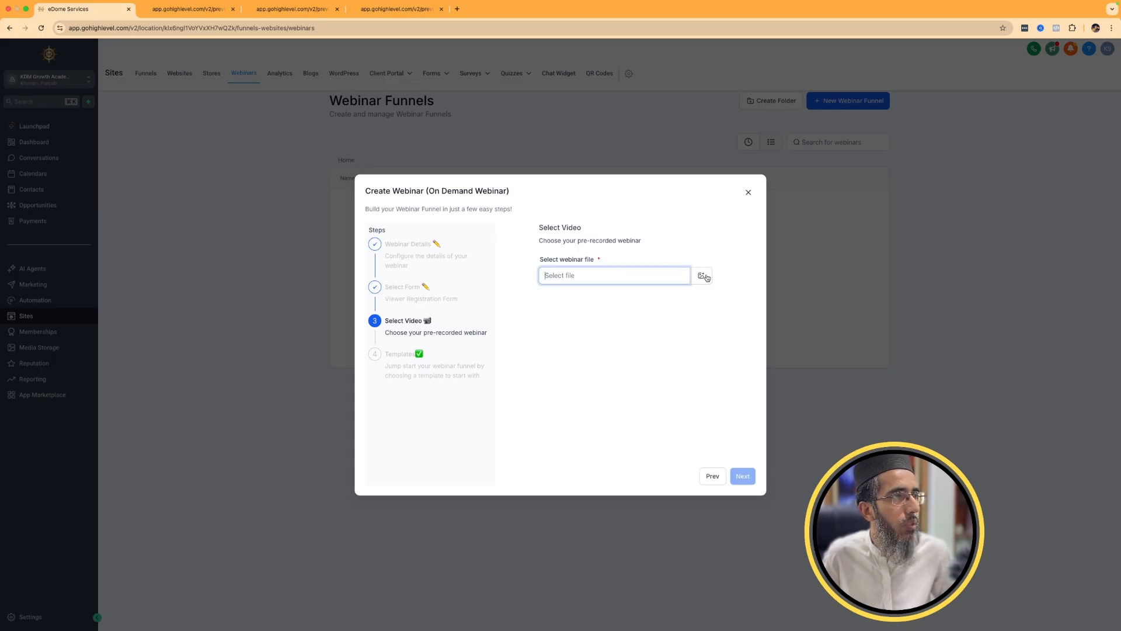
click(739, 482)
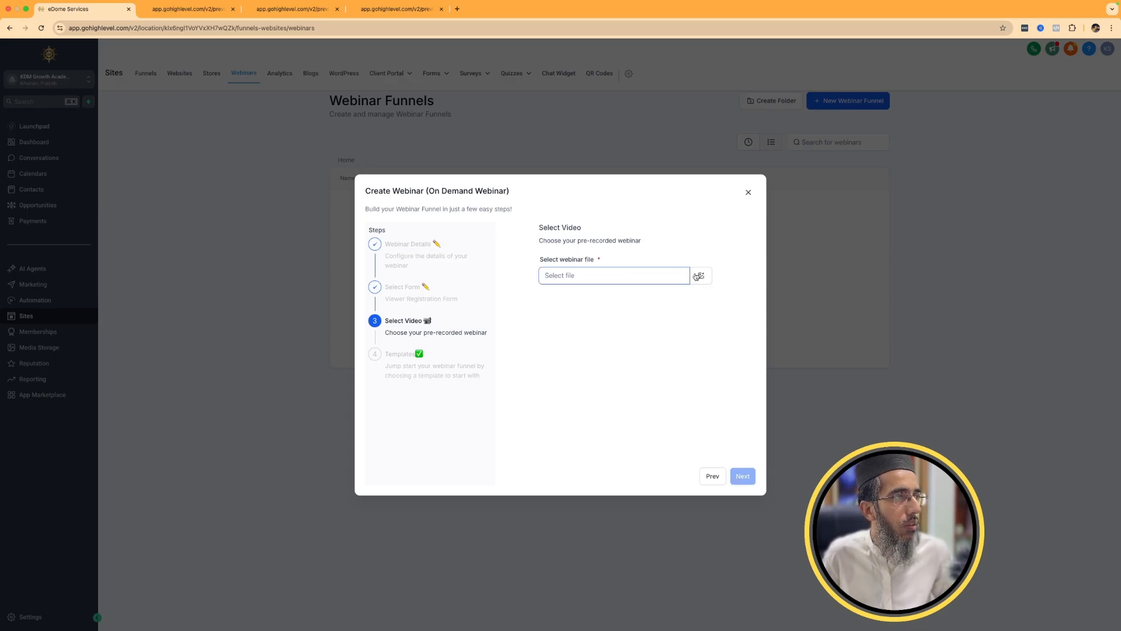
click(701, 277)
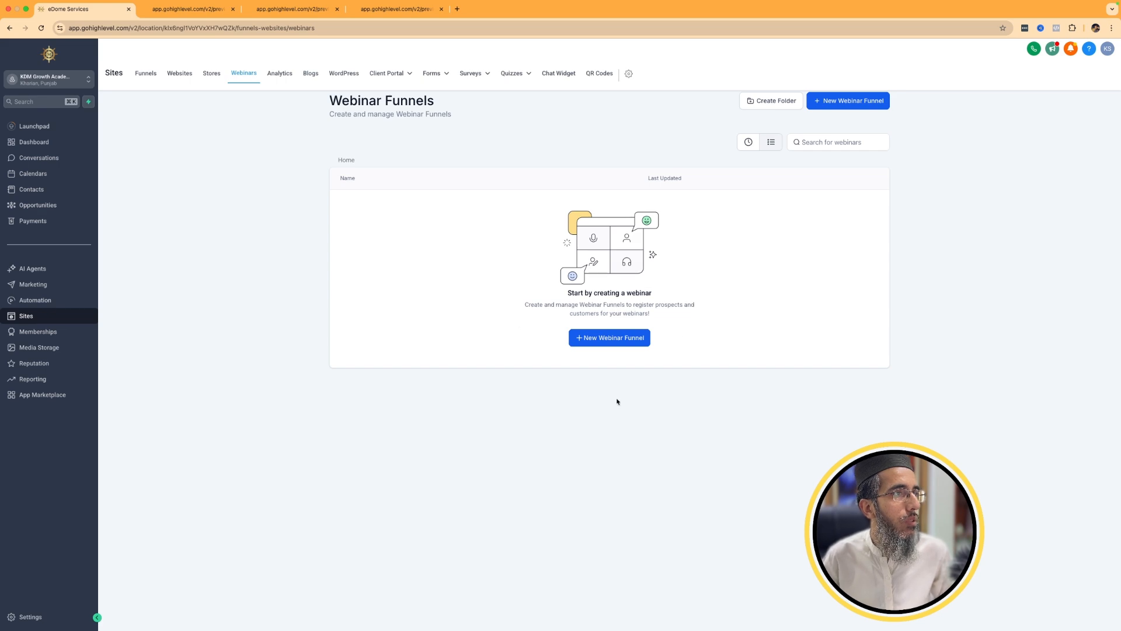
click(608, 339)
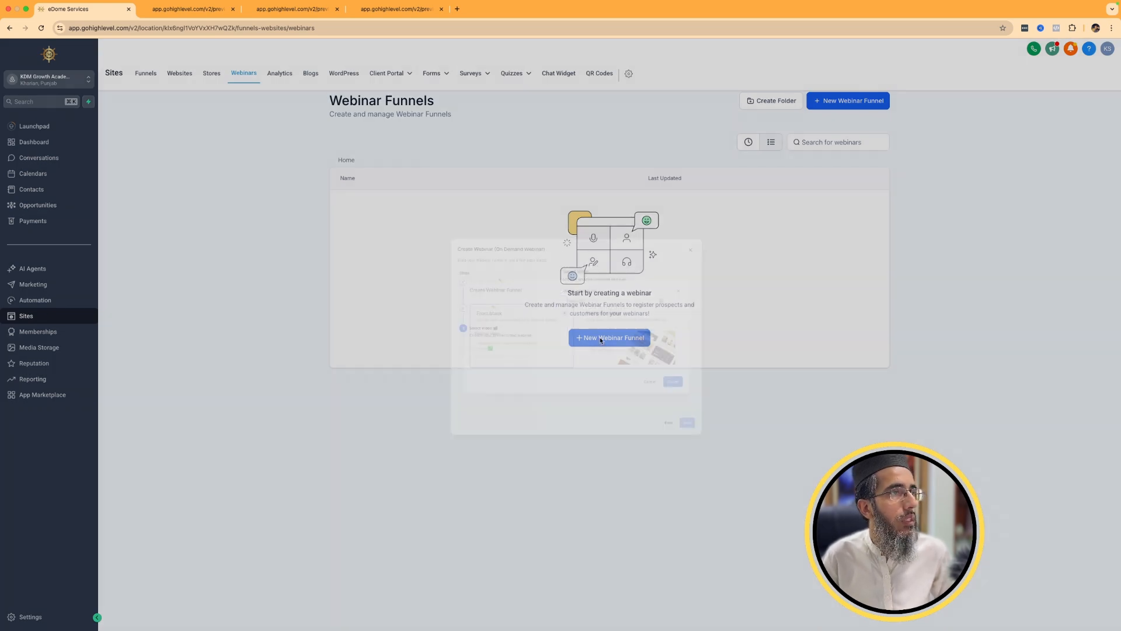
click(613, 275)
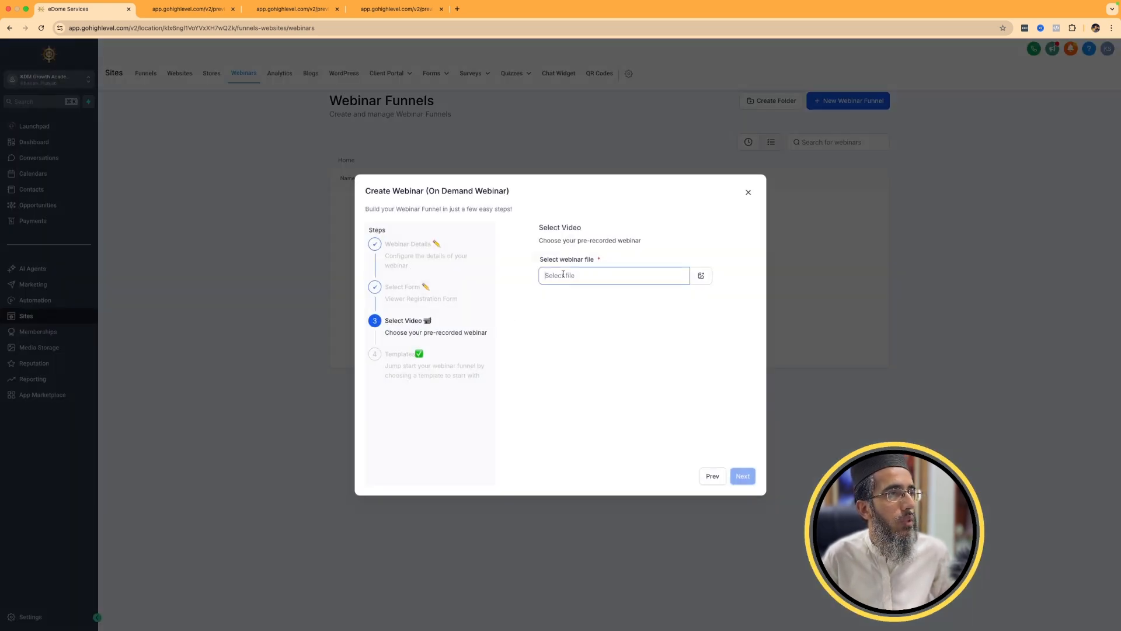
click(748, 192)
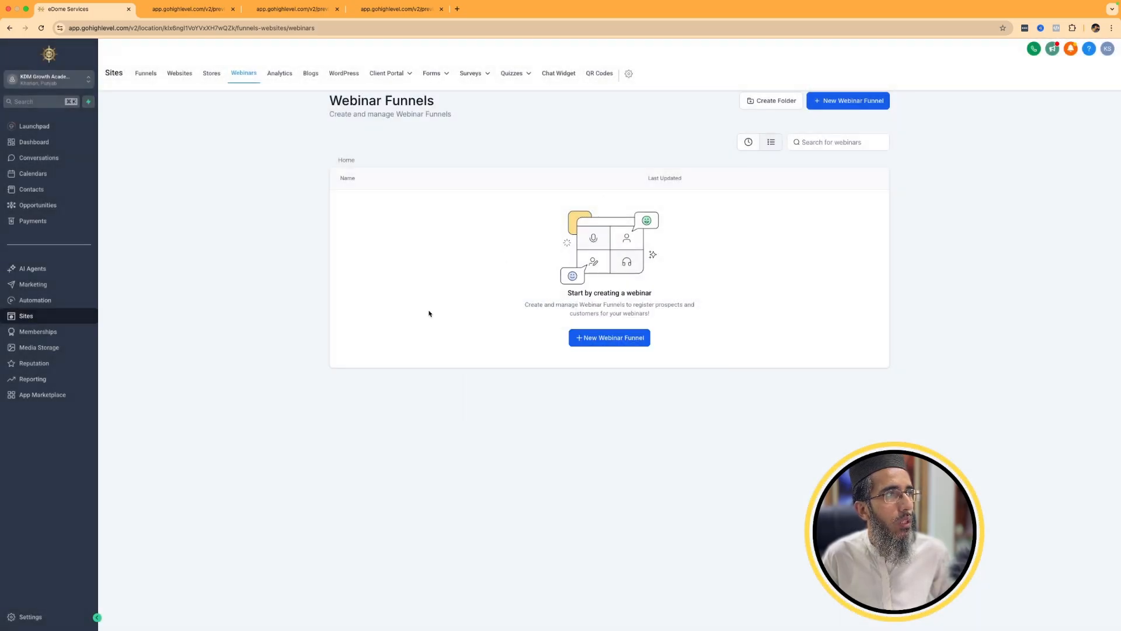
Start a new Live Webinar funnel named TEST, scheduled for 2025-05-19 at 18:33:27.
click(608, 339)
click(715, 384)
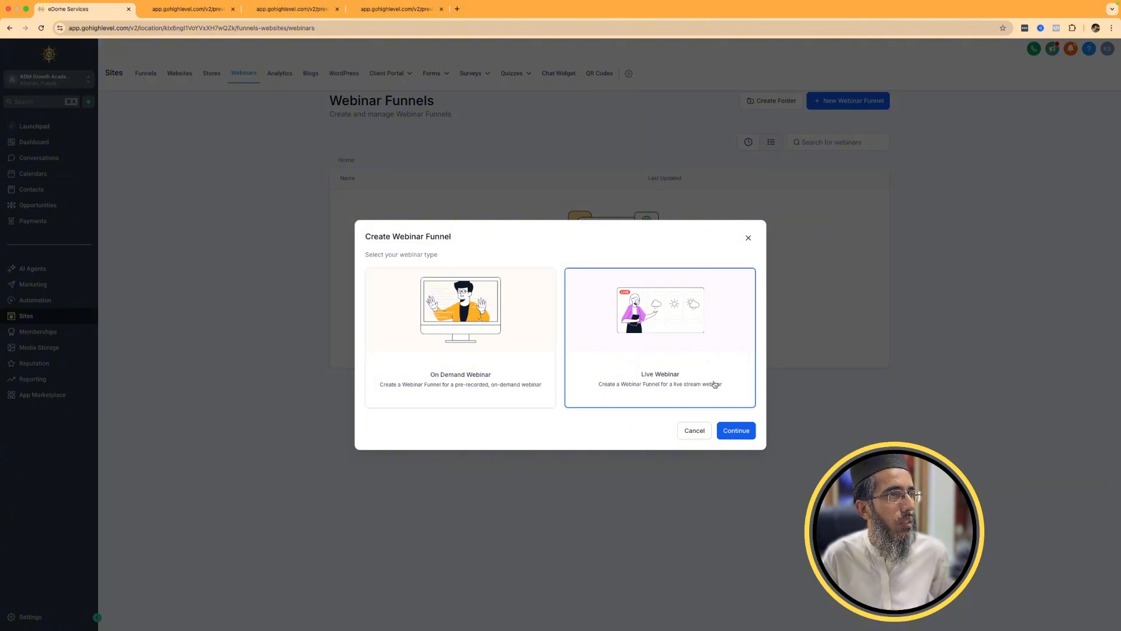
click(736, 430)
click(573, 276)
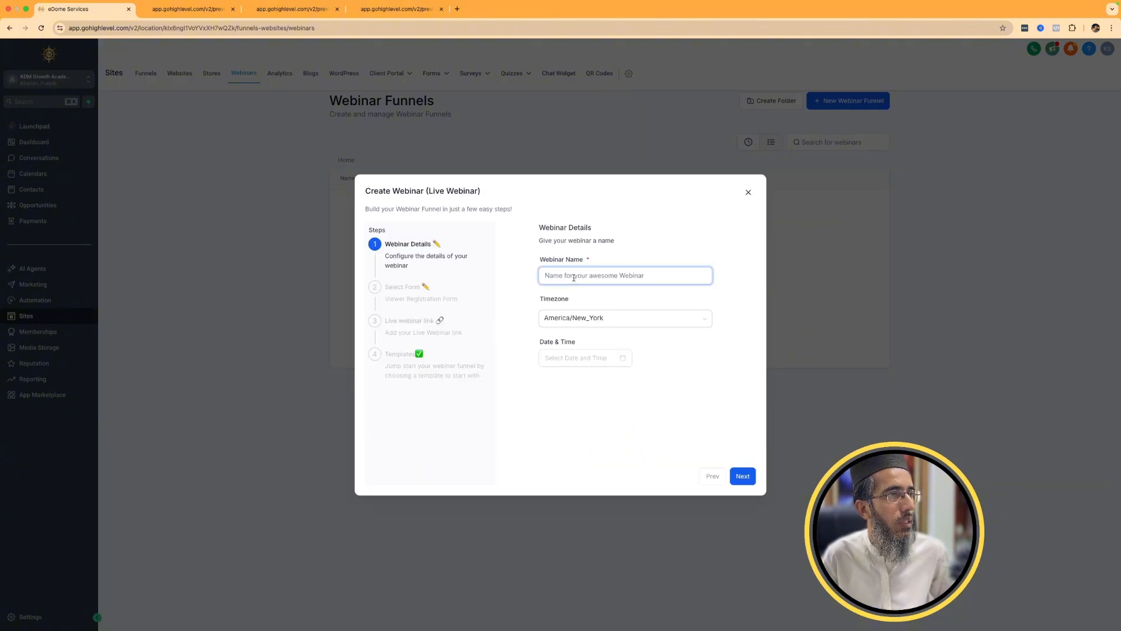
text(TEST)
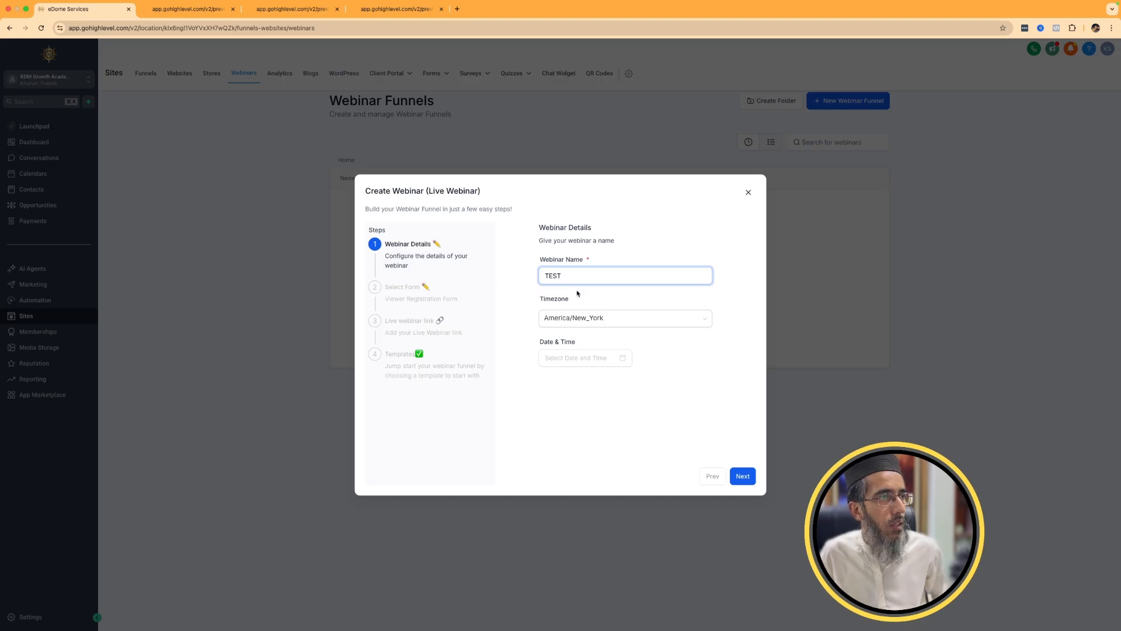
click(586, 358)
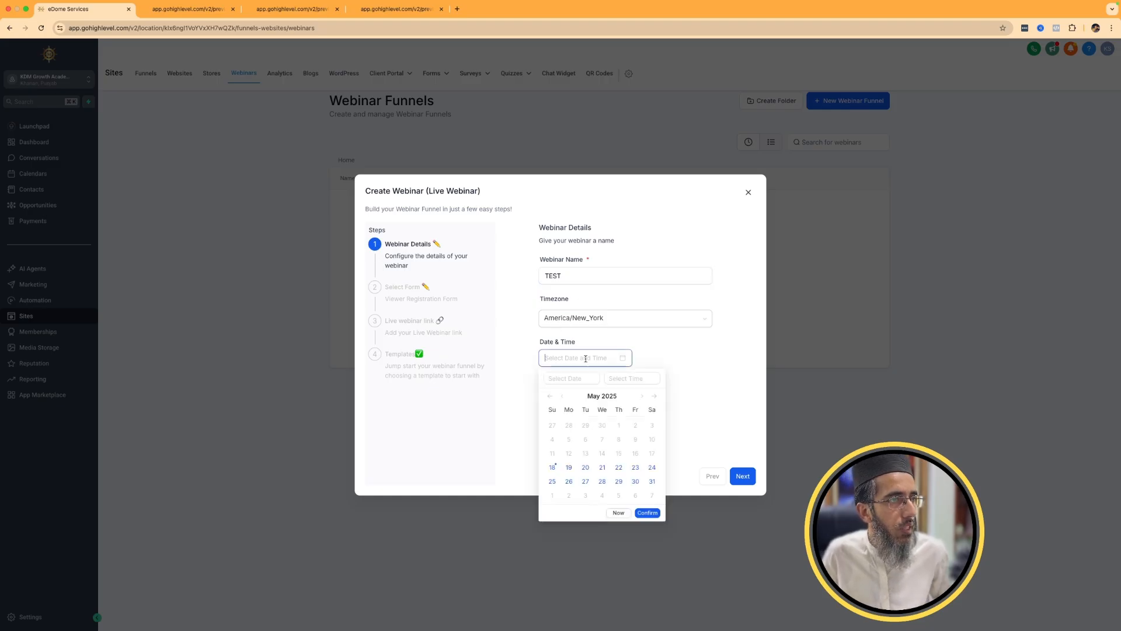
click(581, 468)
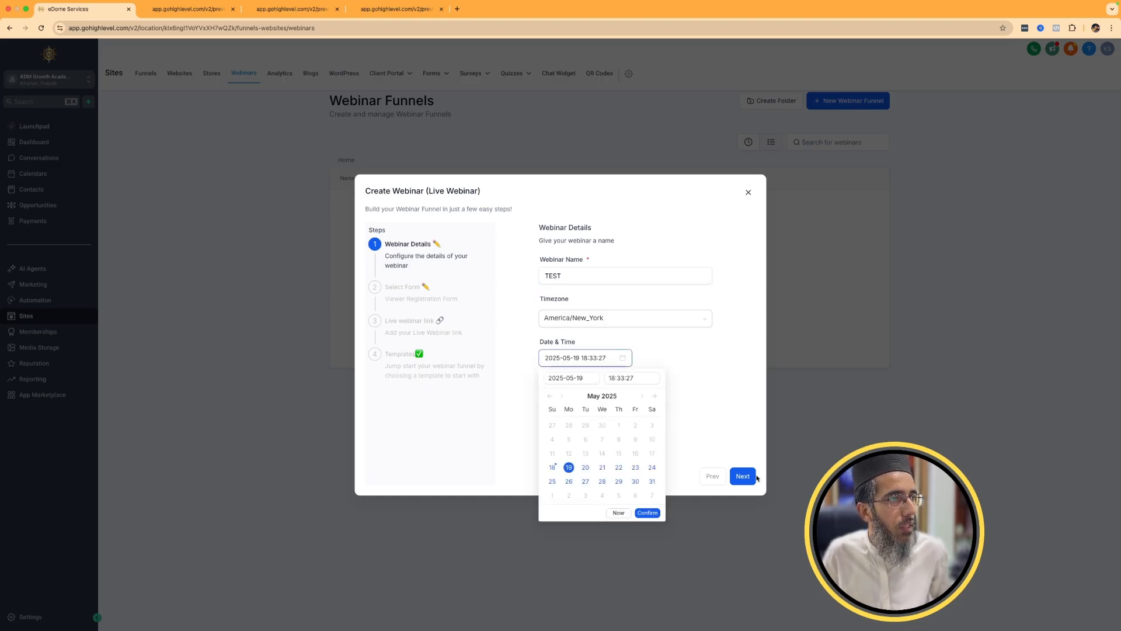
click(742, 476)
Use Marketing Form - Claim Offer as the live webinar's registration form.
click(618, 278)
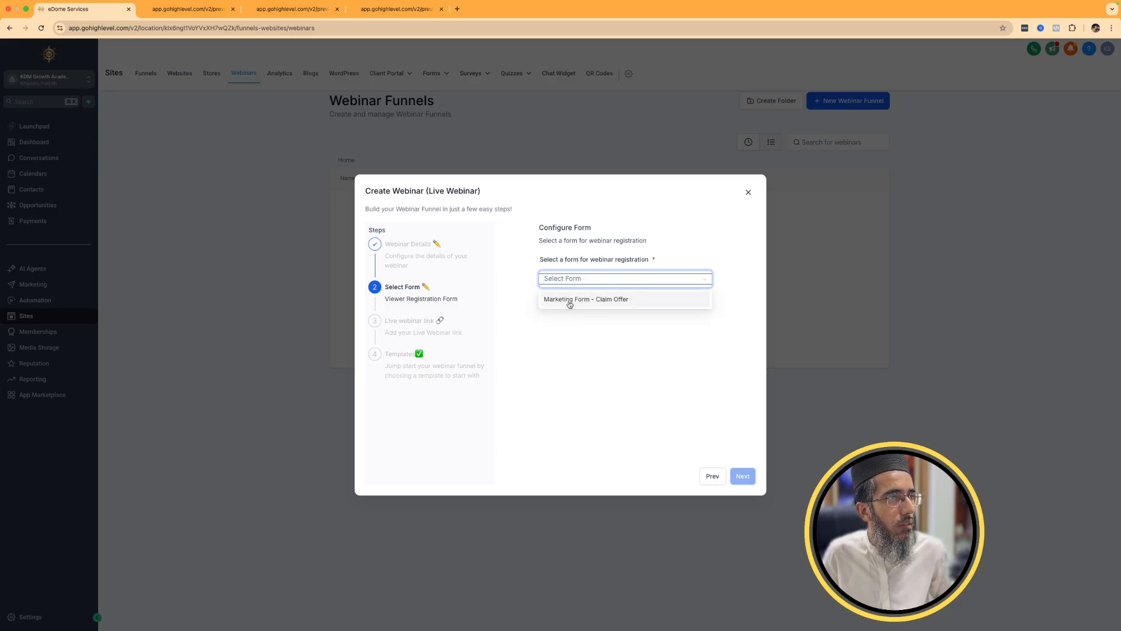
click(570, 301)
click(743, 477)
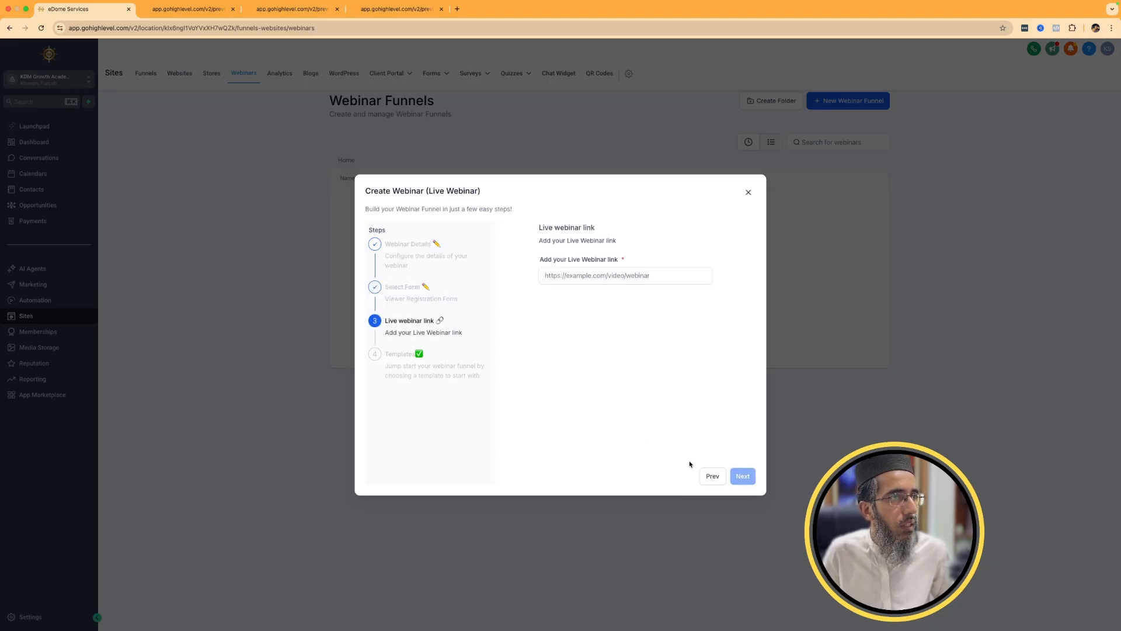
Enter a Google address as the live webinar link and create the funnel from the Financial Planning template.
click(611, 277)
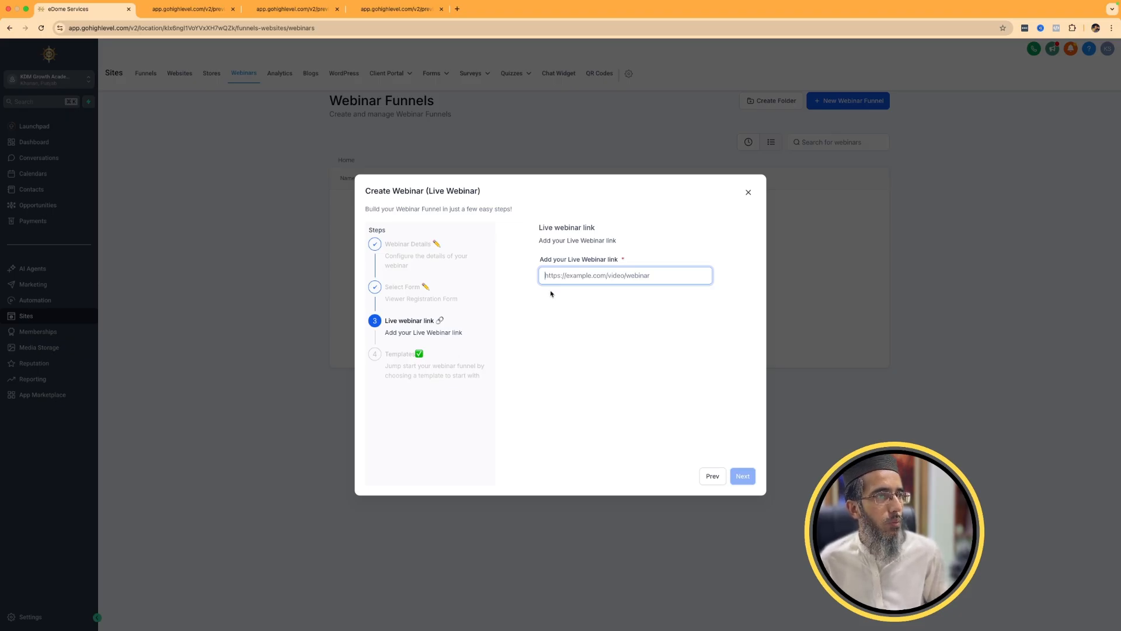
text(google.com)
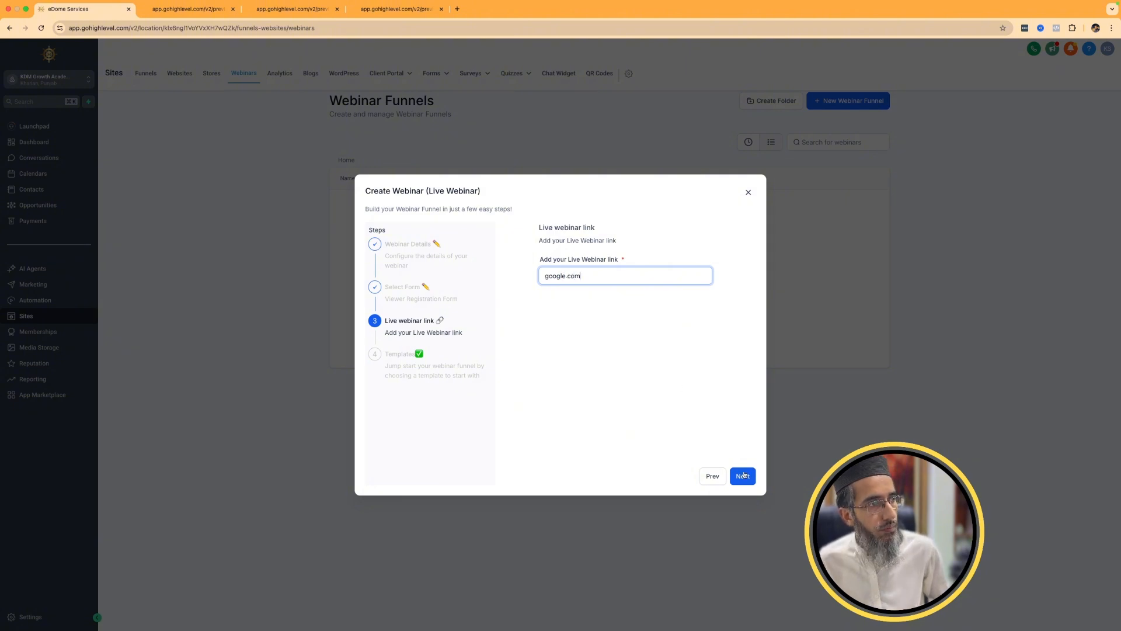
click(743, 476)
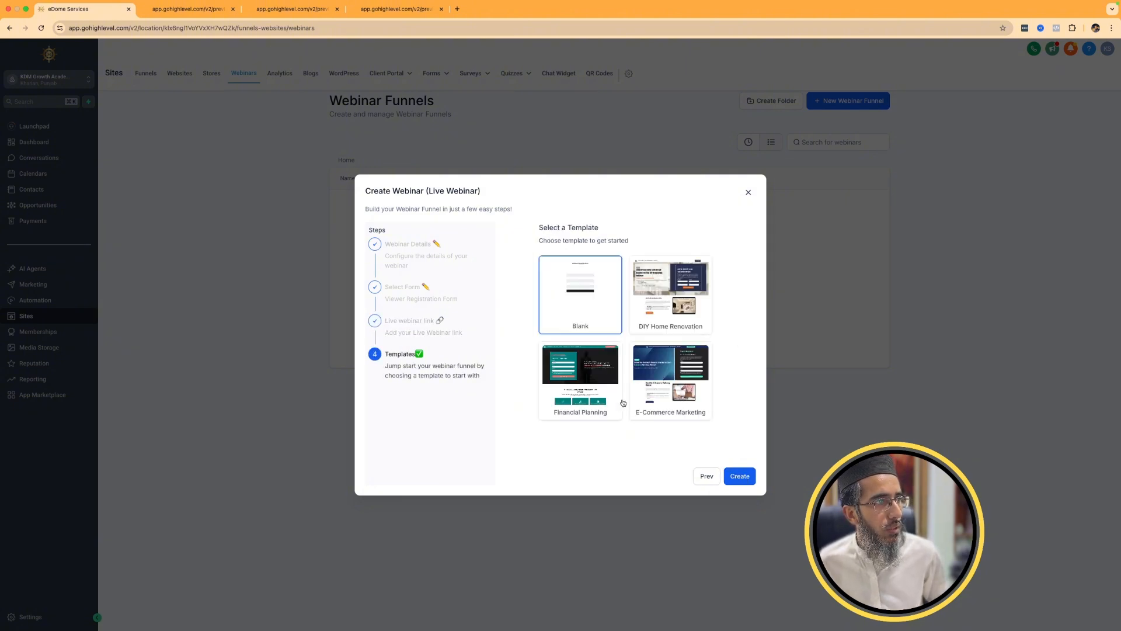
click(602, 393)
click(741, 477)
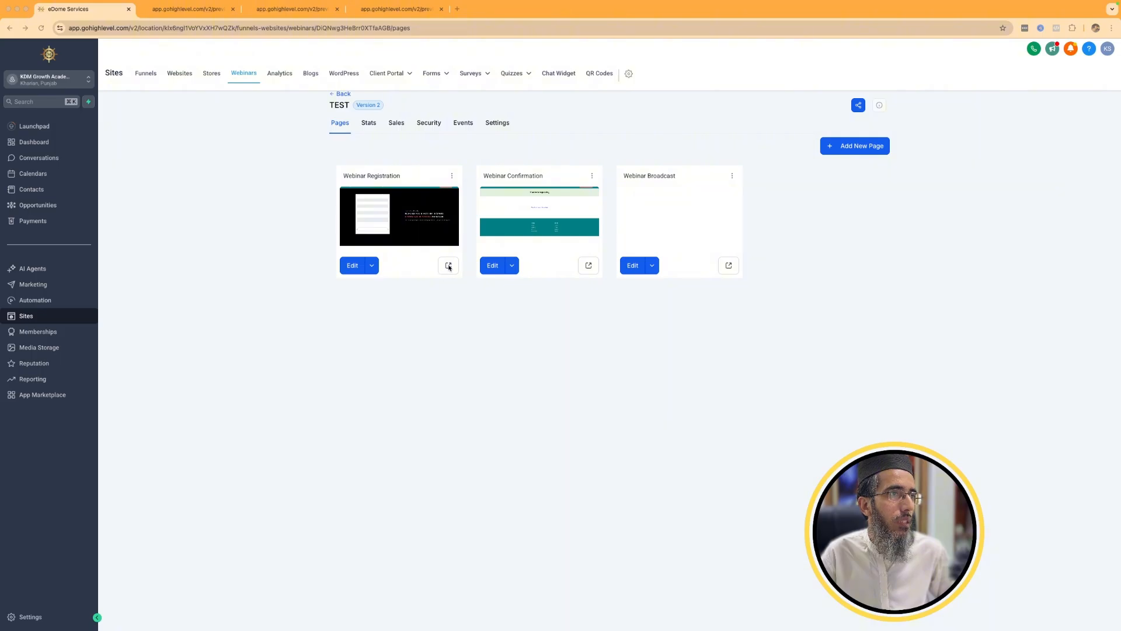
Preview the TEST webinar's Webinar Registration page and look over its sign-up form and content.
click(448, 266)
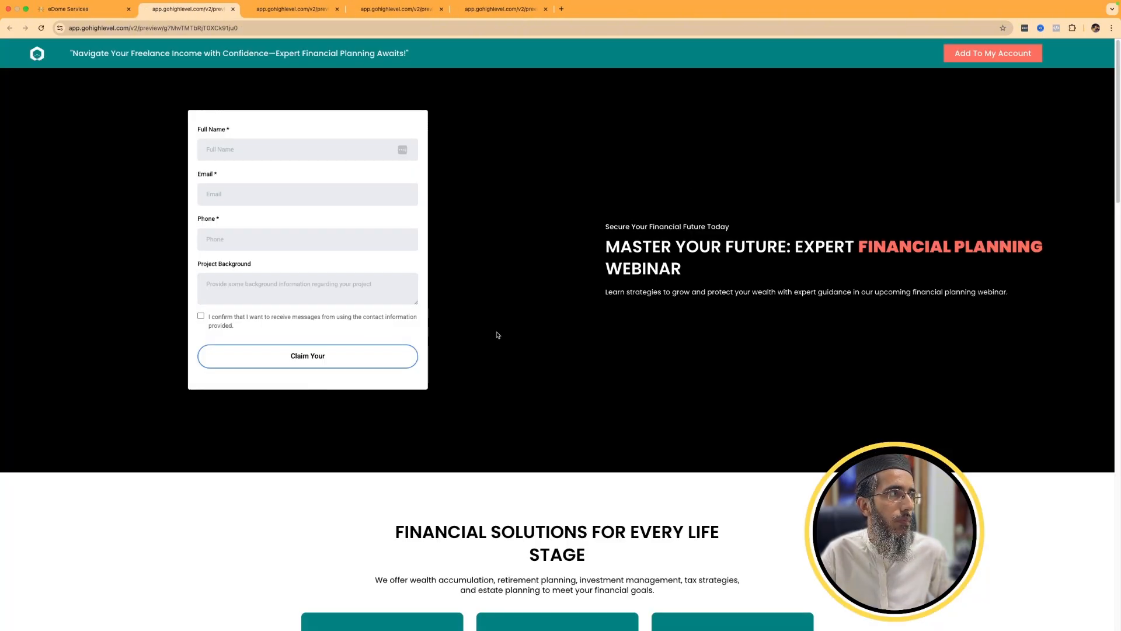
scroll(496, 334, down, 7)
scroll(497, 352, up, 7)
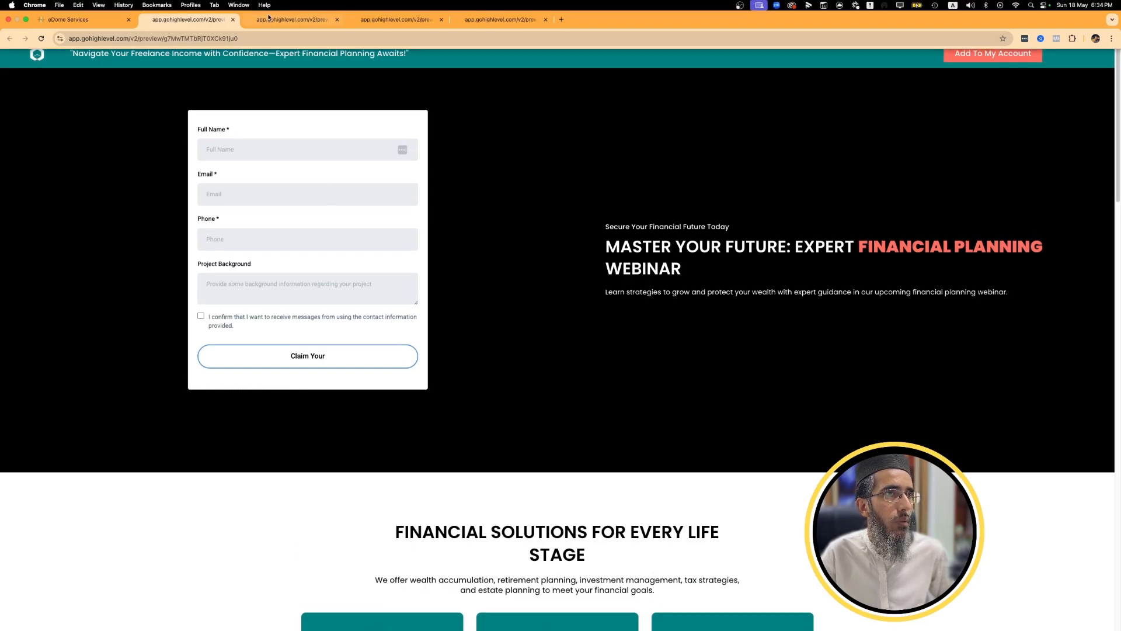
click(292, 9)
click(188, 8)
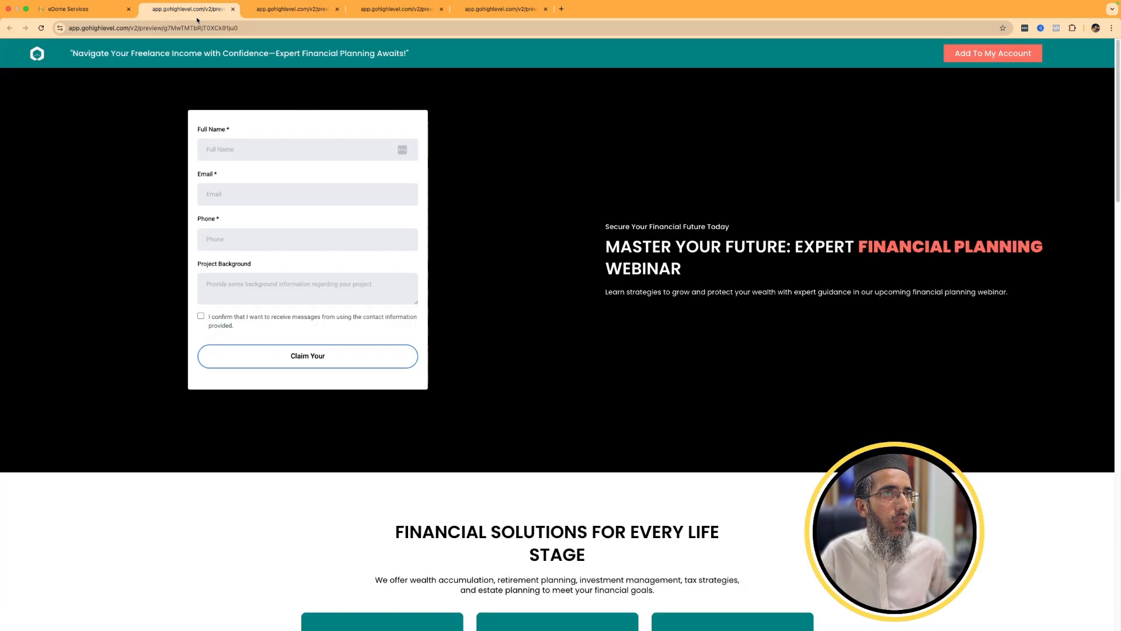
Preview the TEST webinar's Webinar Confirmation and Webinar Broadcast pages.
click(76, 9)
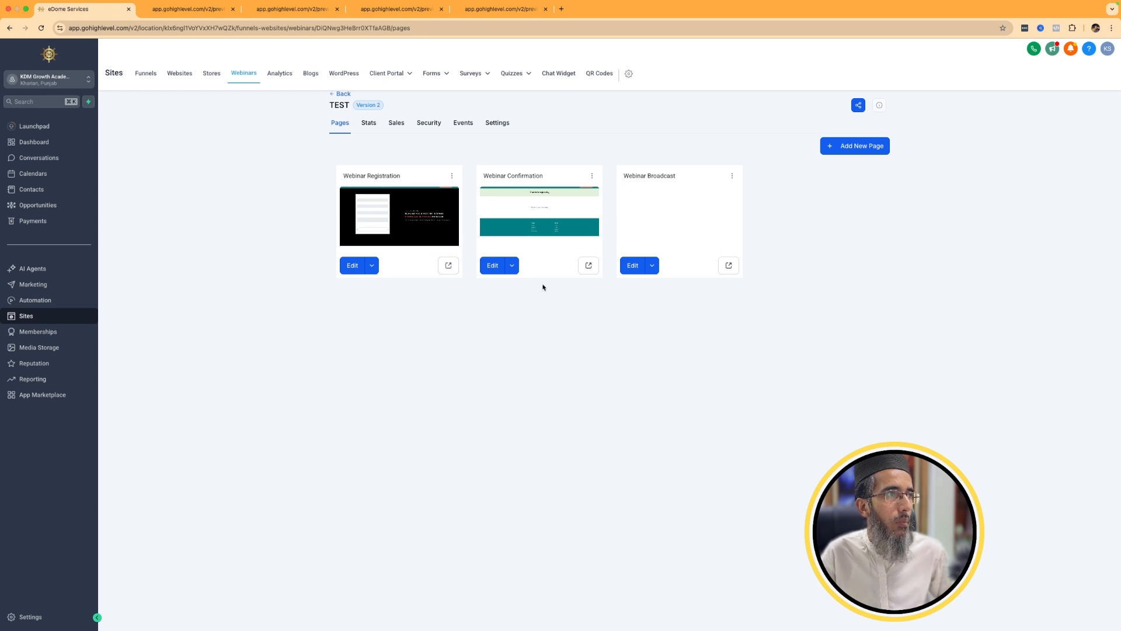
click(598, 264)
key(ctrl+shift+Tab)
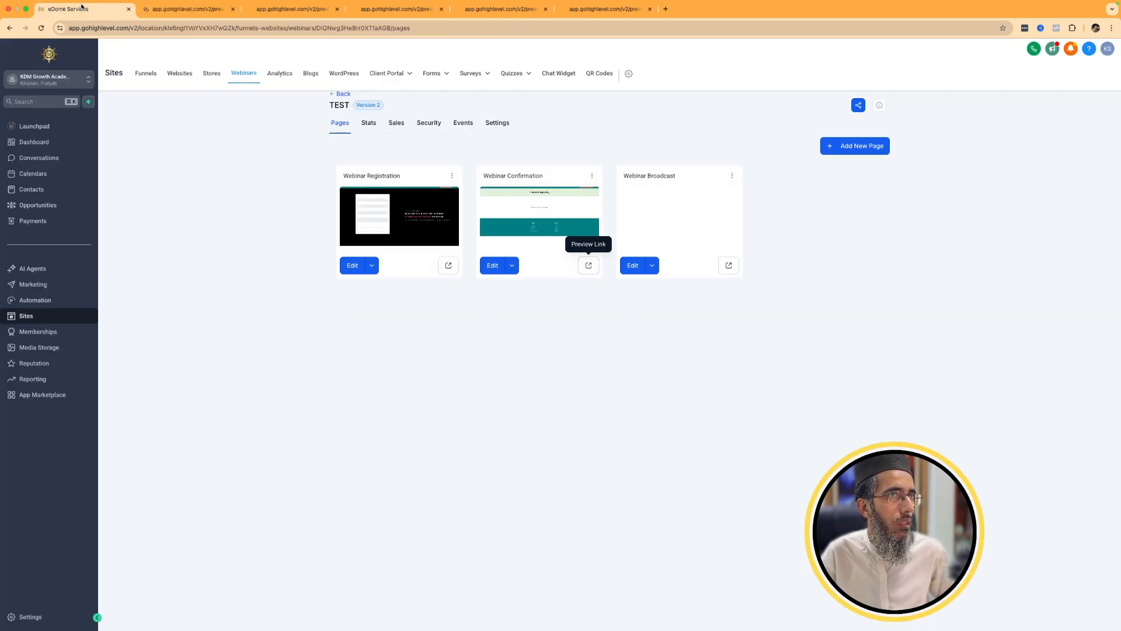
click(729, 265)
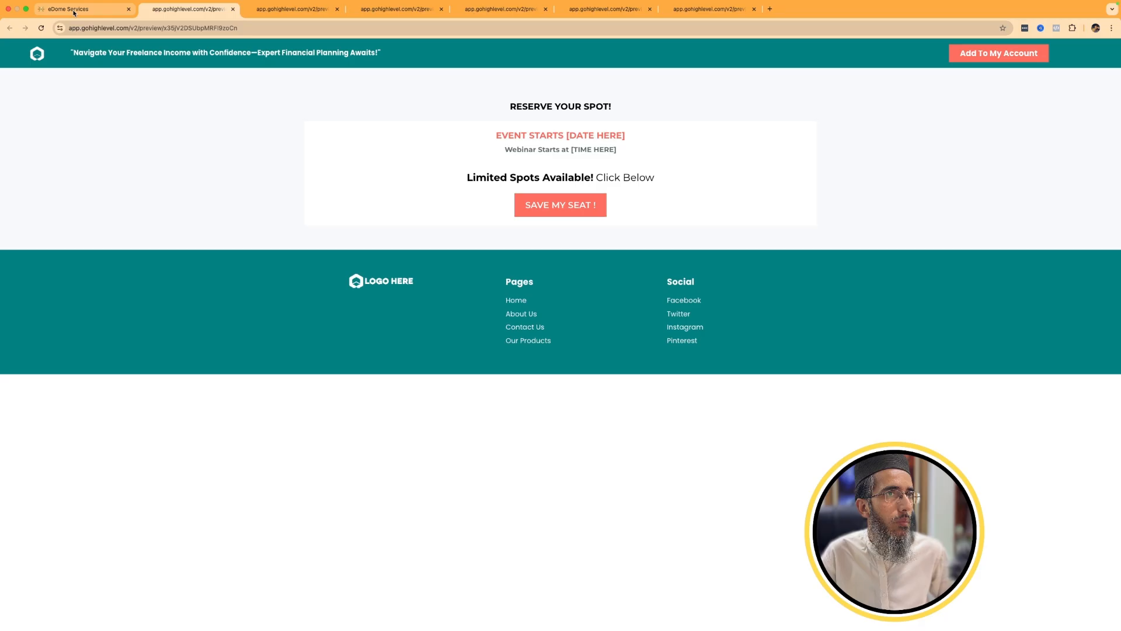
Follow the confirmation page's link to watch the webinar and compare the linked page with the confirmation page.
click(540, 210)
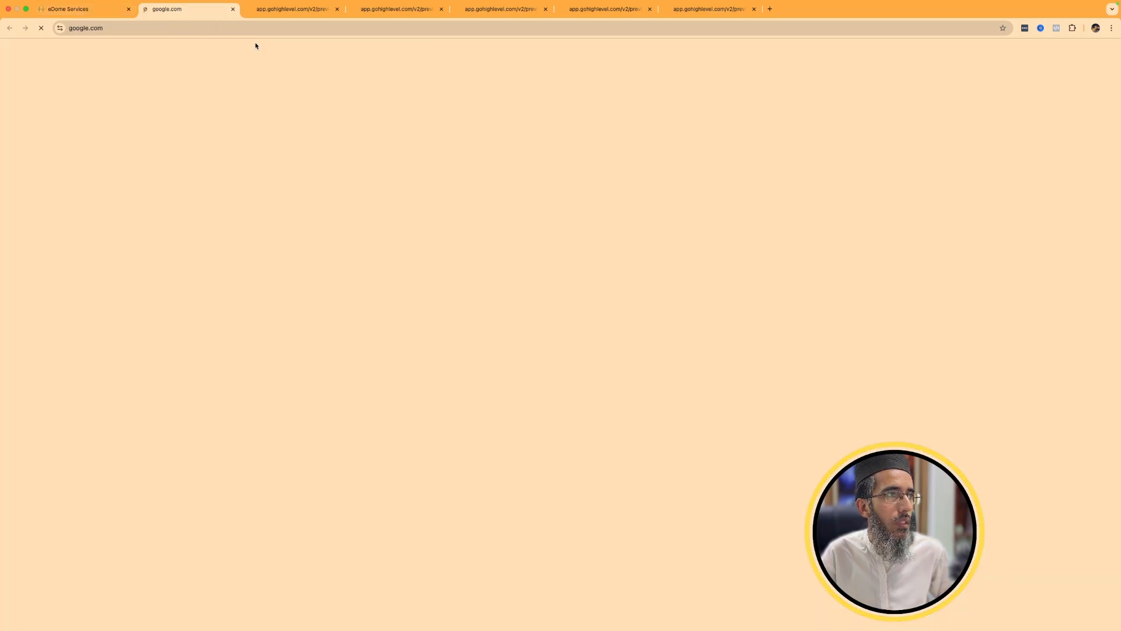
click(288, 15)
key(ctrl+shift+Tab)
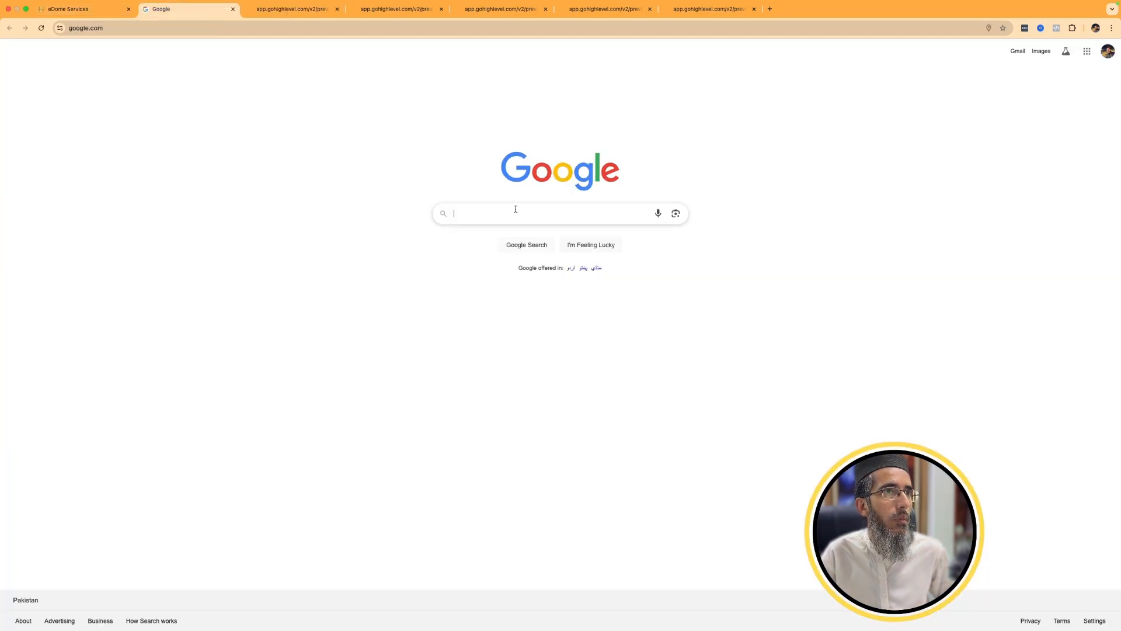
click(292, 19)
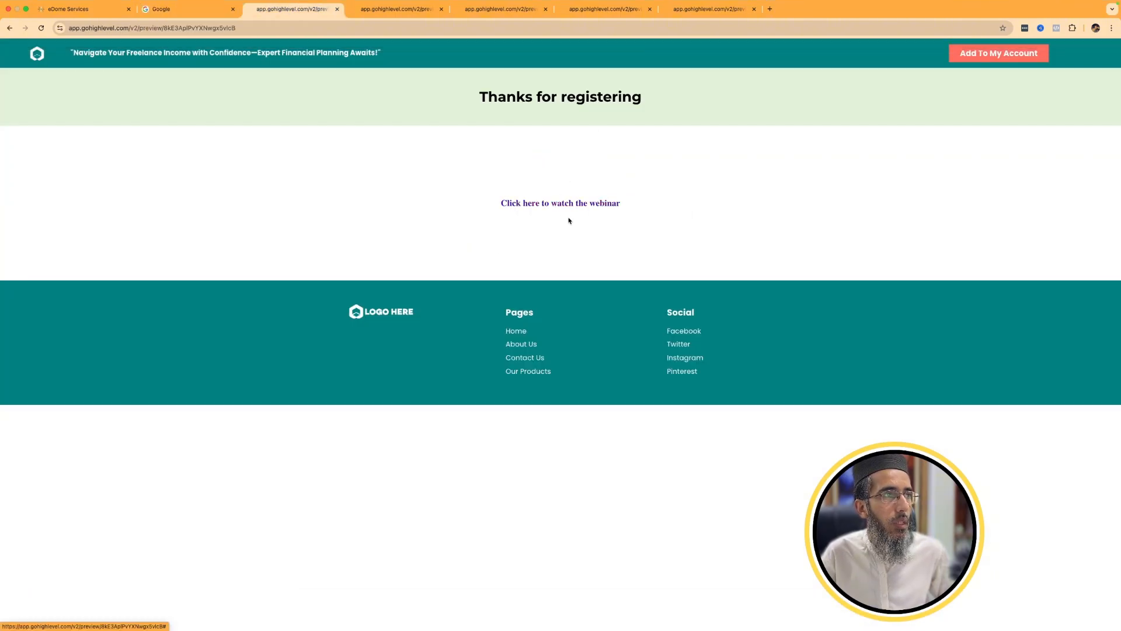
click(171, 11)
Review the TEST webinar funnel's settings and return to the list of webinar funnels.
click(97, 12)
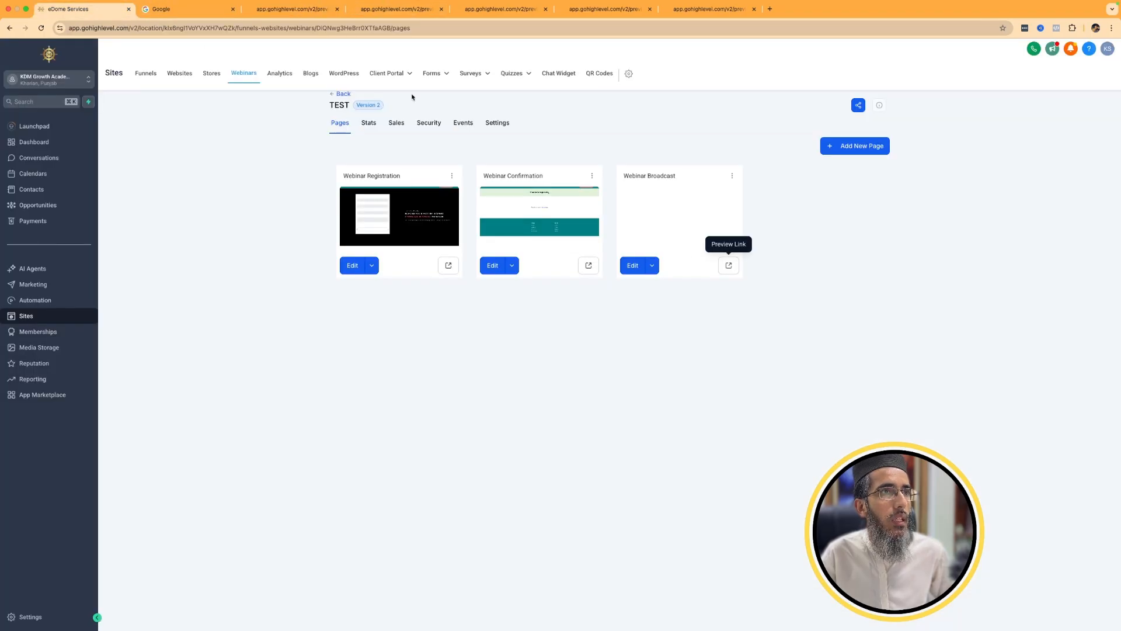
click(497, 125)
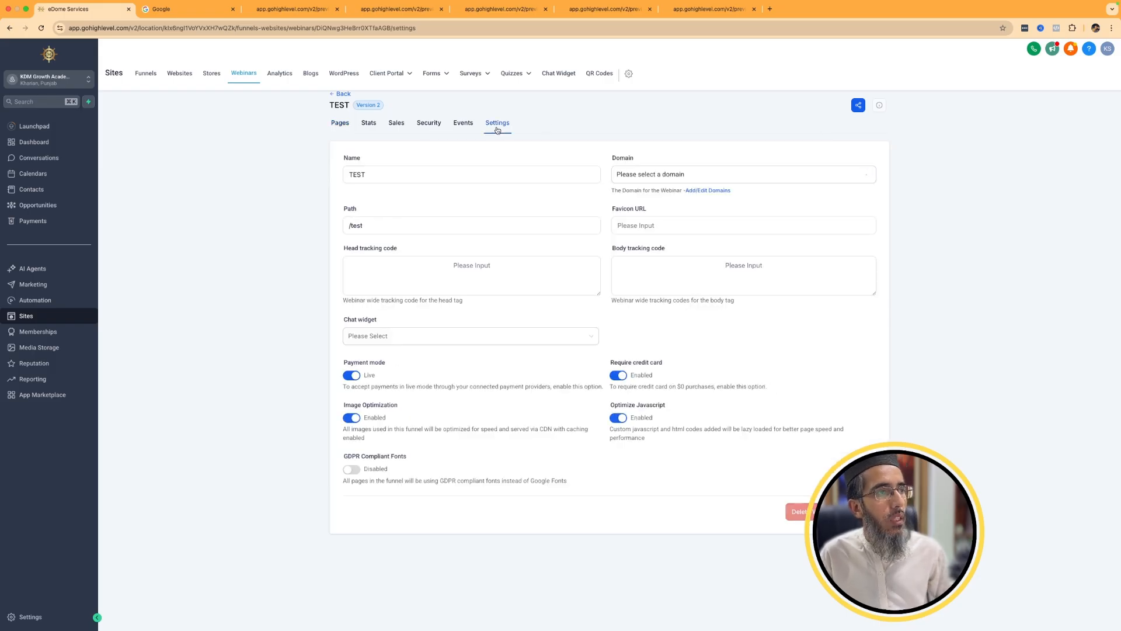
click(238, 81)
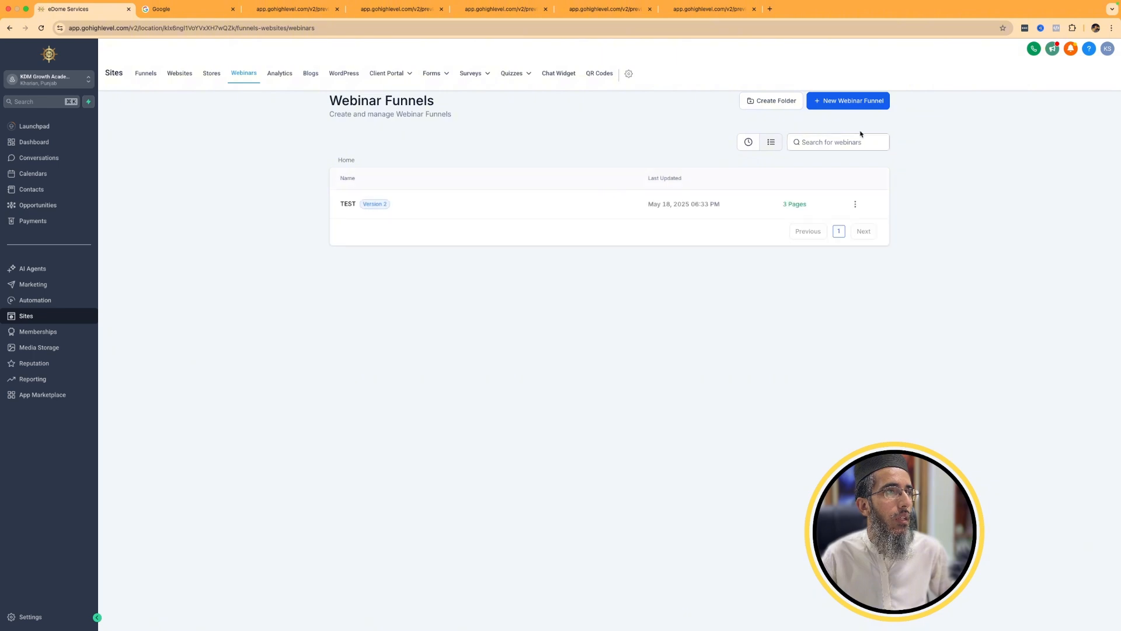
View the setup wizard for an On Demand Webinar funnel and the folder creation option, closing both without creating anything.
click(851, 104)
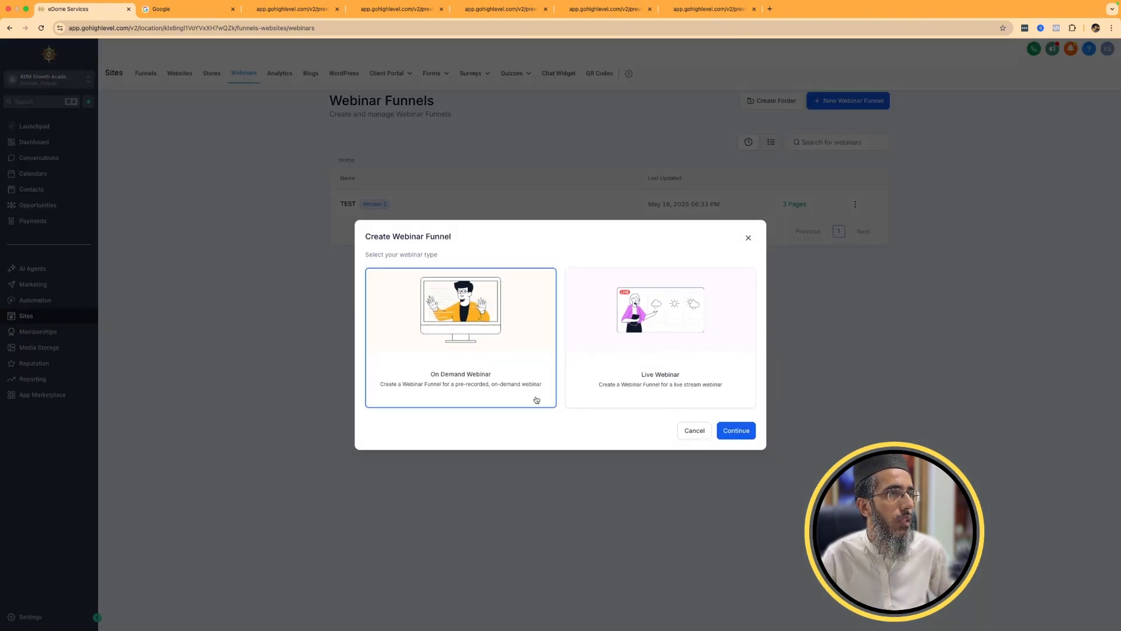
click(741, 433)
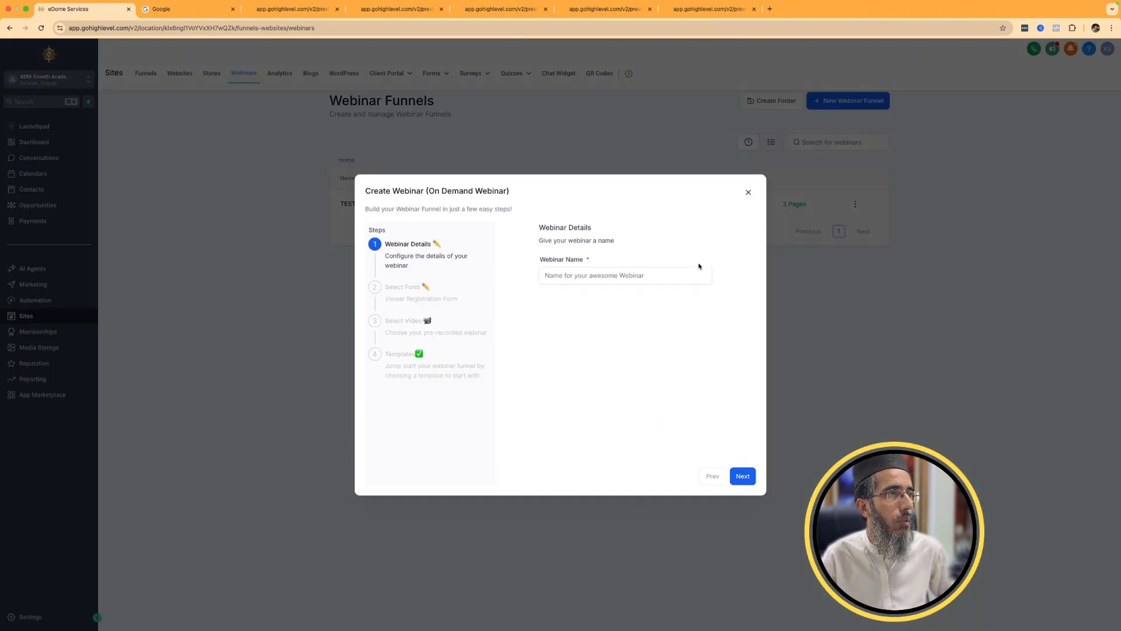
click(750, 193)
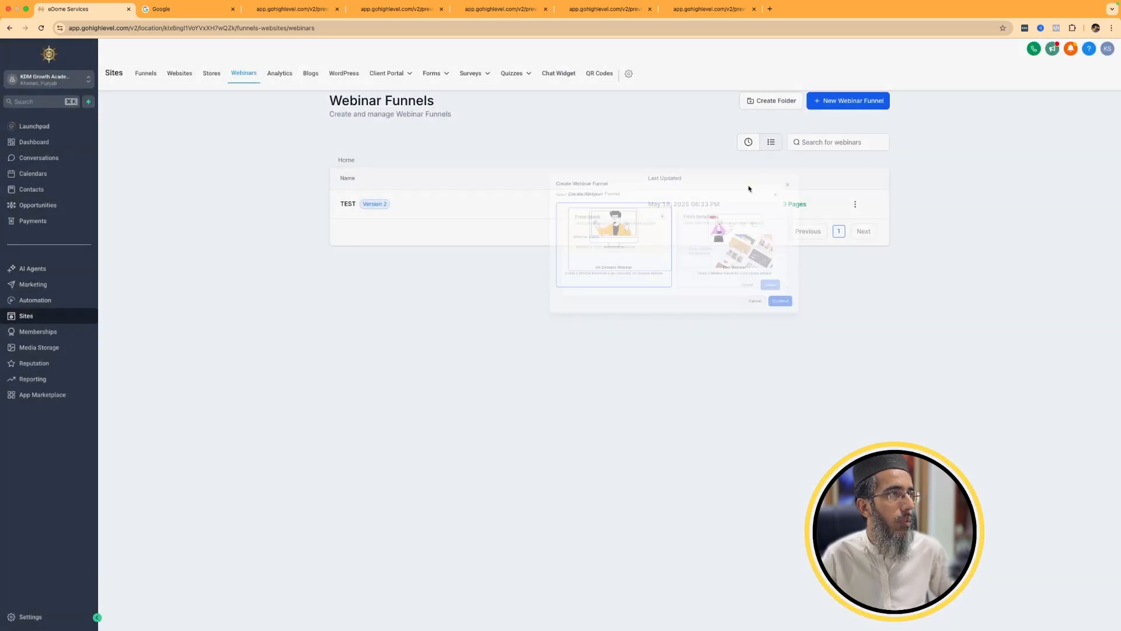
click(771, 101)
click(598, 393)
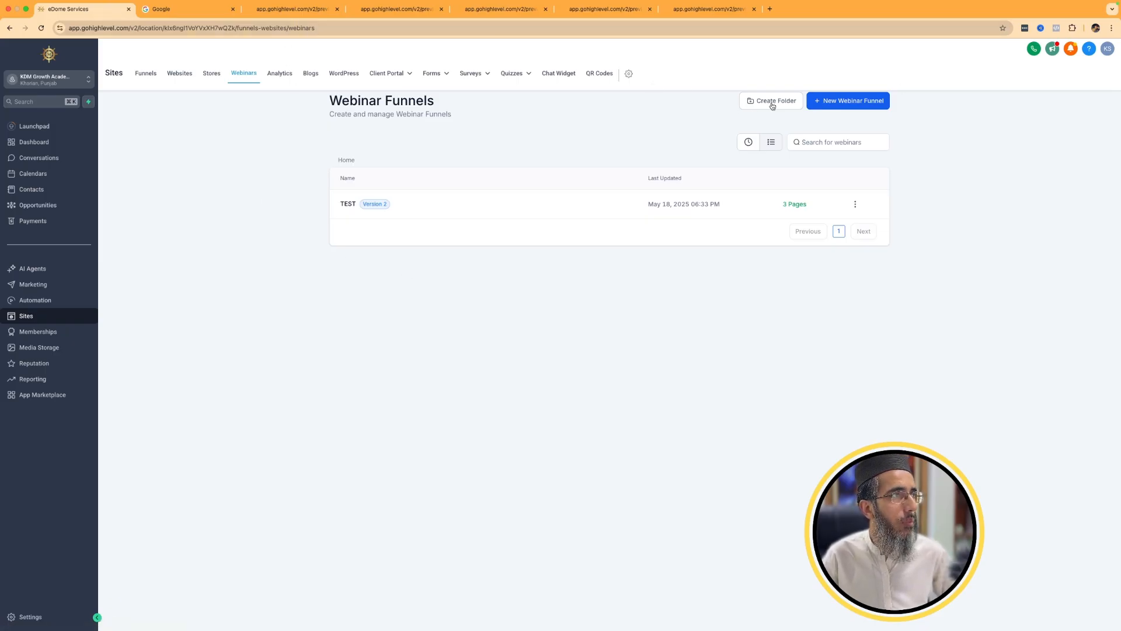
Examine the Sites analytics for funnels, including the available source types, page views, browsers, client IPs, countries and device traffic.
click(278, 74)
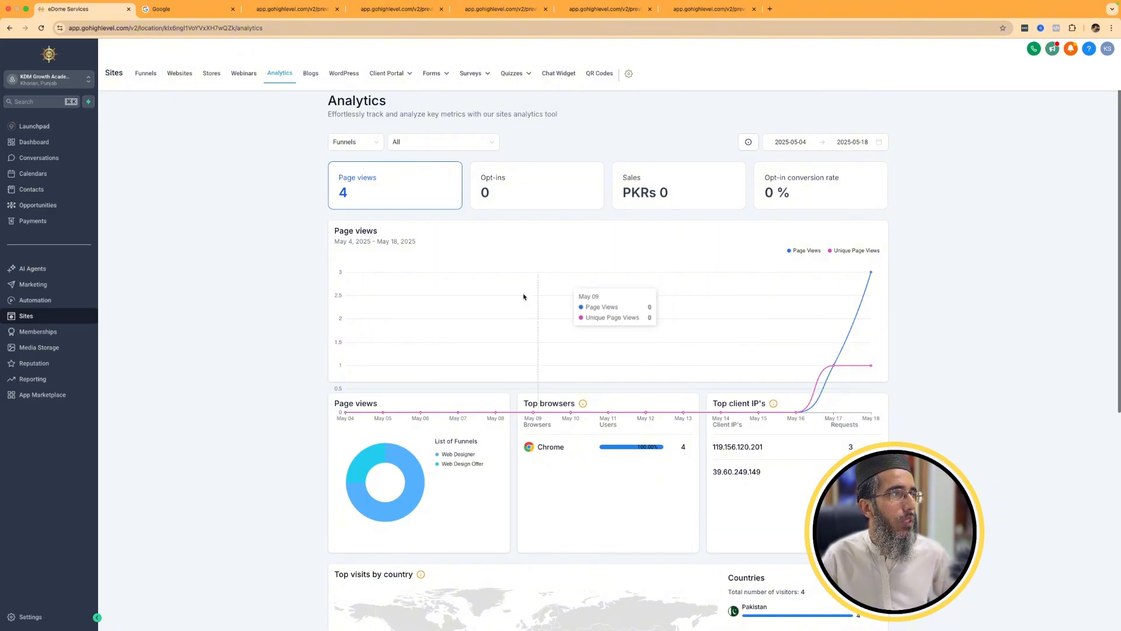
click(372, 143)
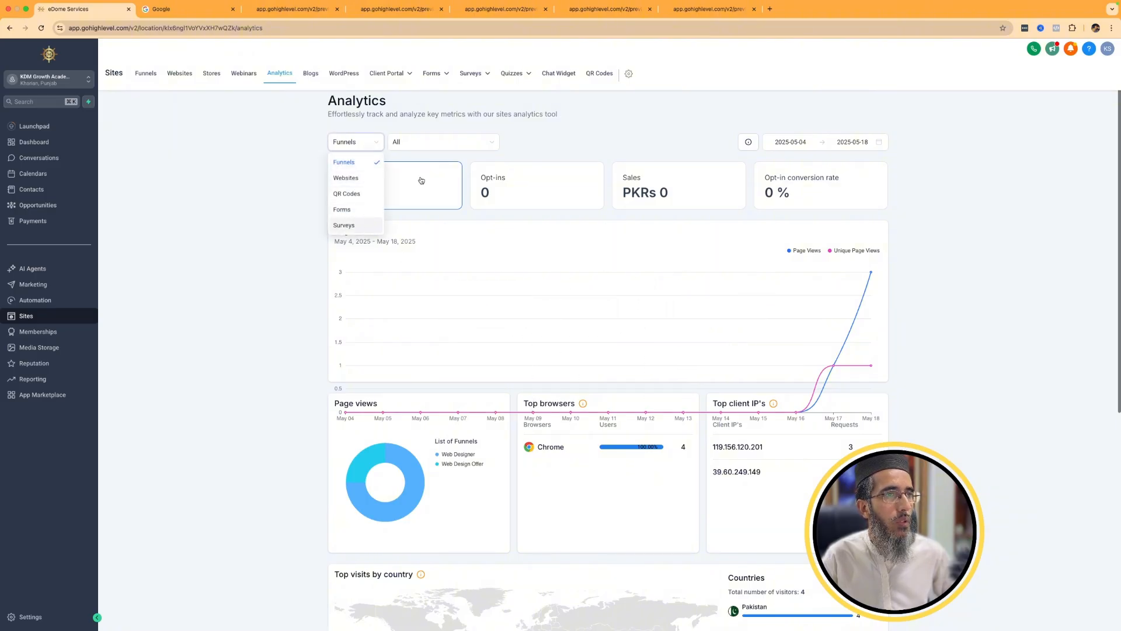
click(877, 295)
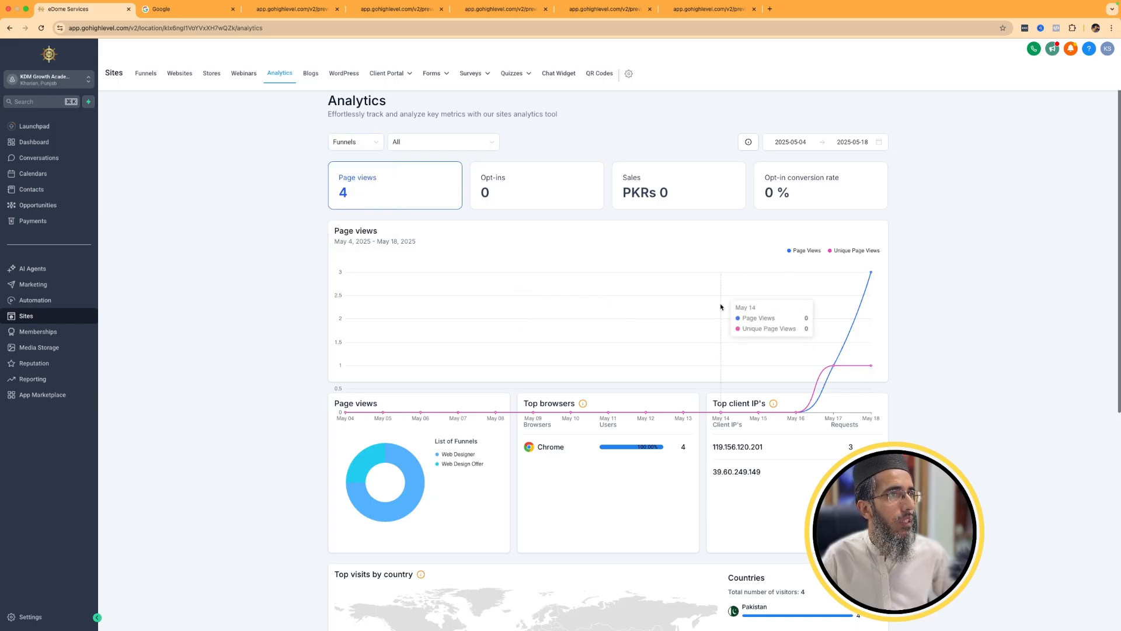
scroll(721, 308, down, 6)
scroll(694, 282, up, 3)
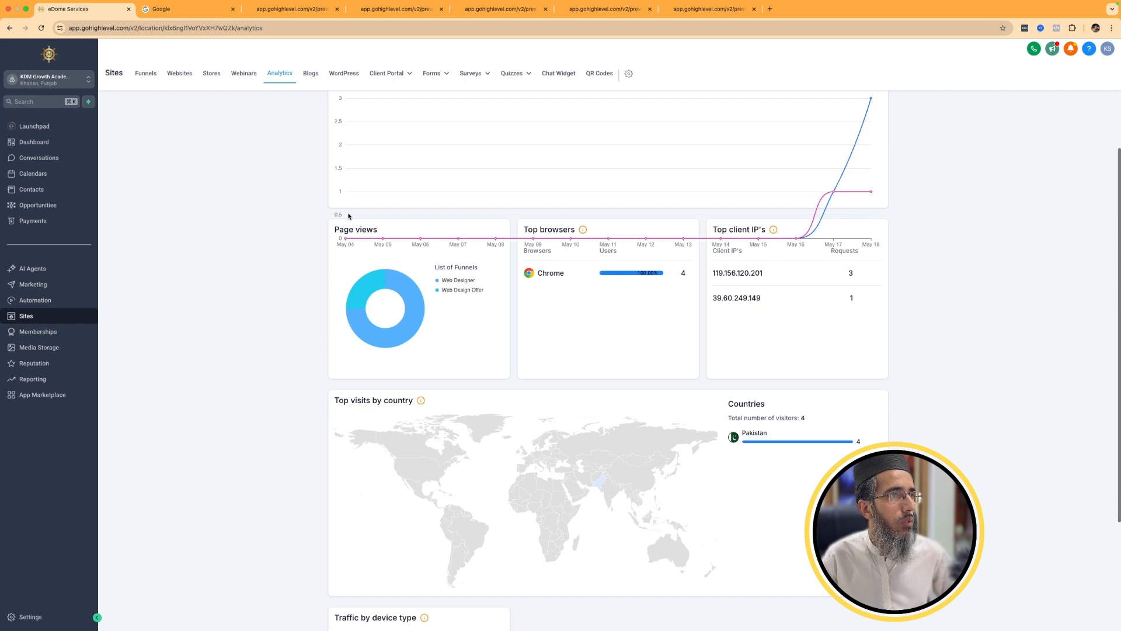
scroll(653, 313, down, 3)
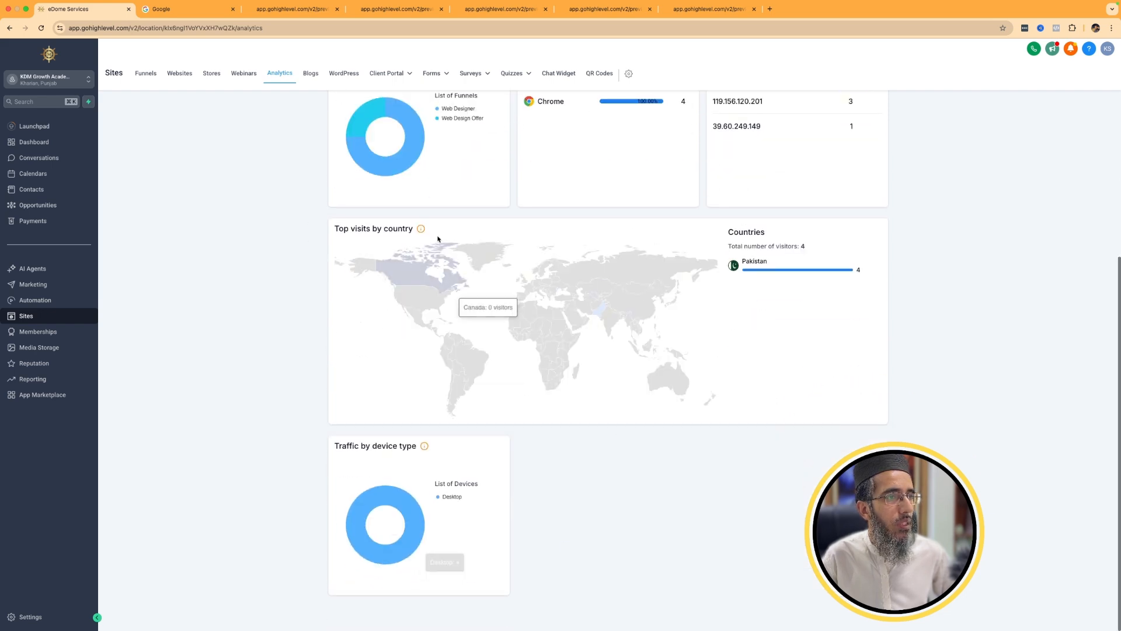
scroll(438, 239, up, 6)
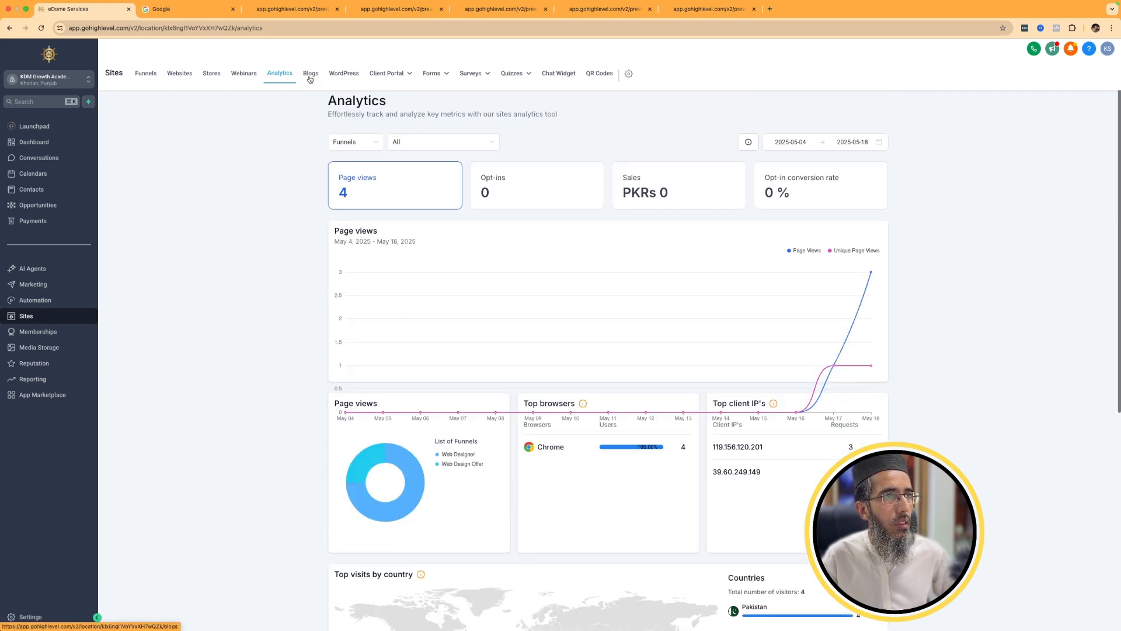
Open the setup form for a new blog site and check its domain choices.
click(310, 74)
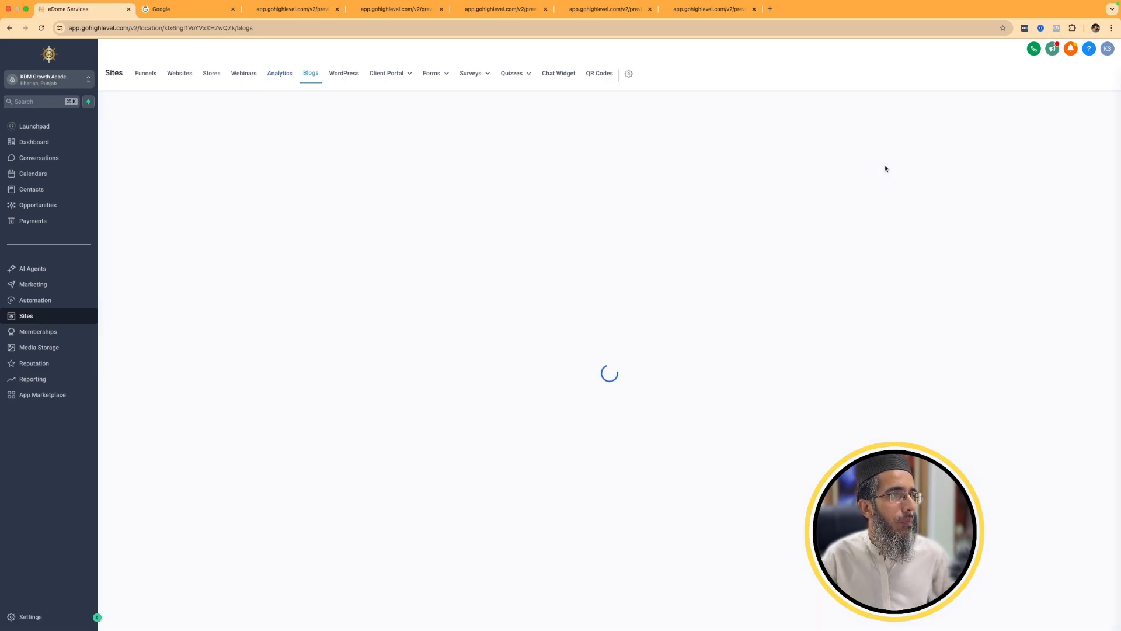
click(622, 325)
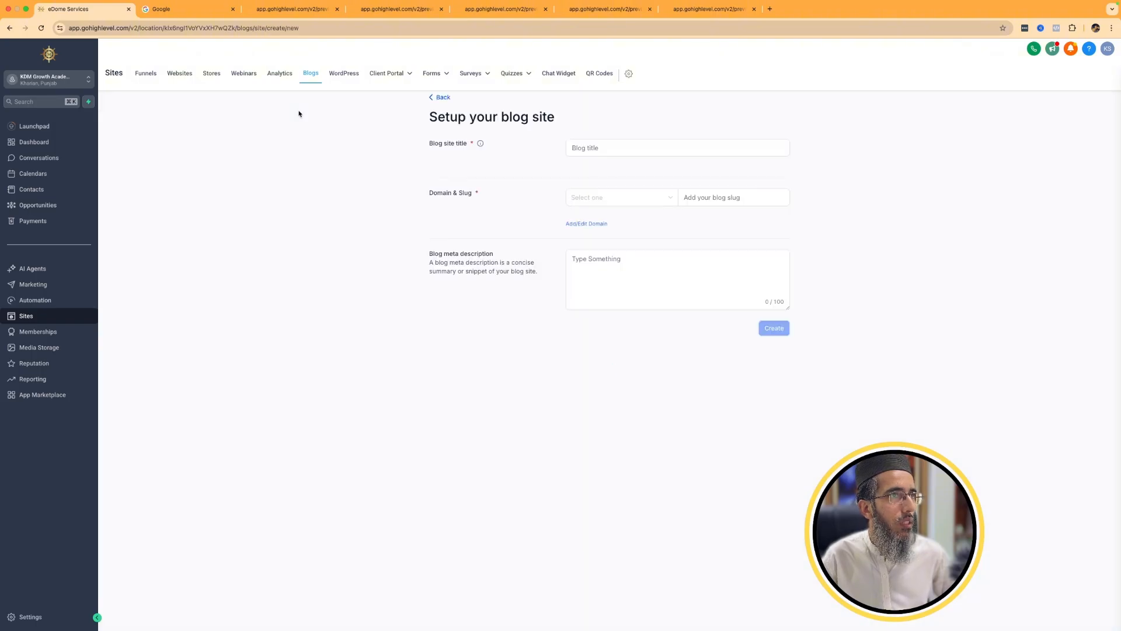
click(638, 201)
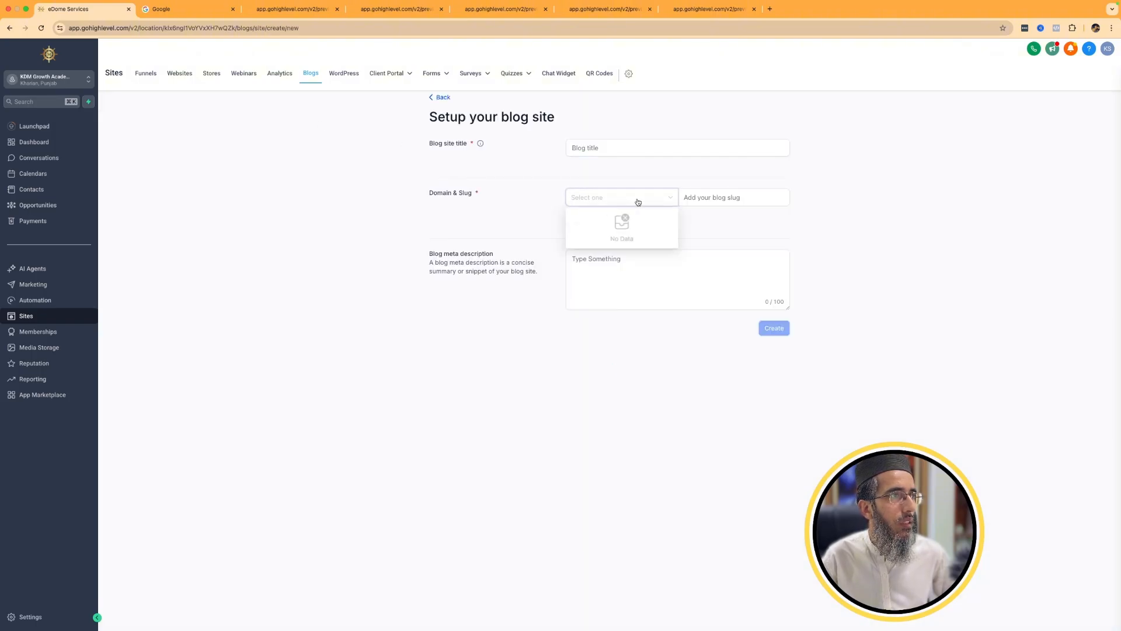
click(559, 265)
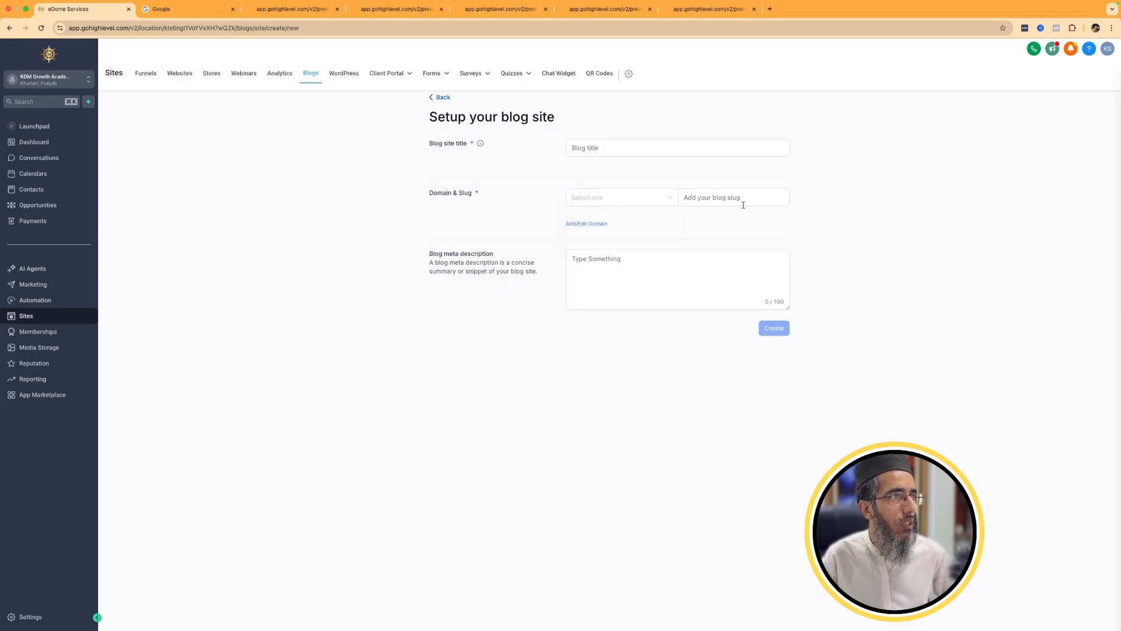
Look over the WordPress hosting offer, glancing at the Client Portal dashboard before returning to it.
click(347, 75)
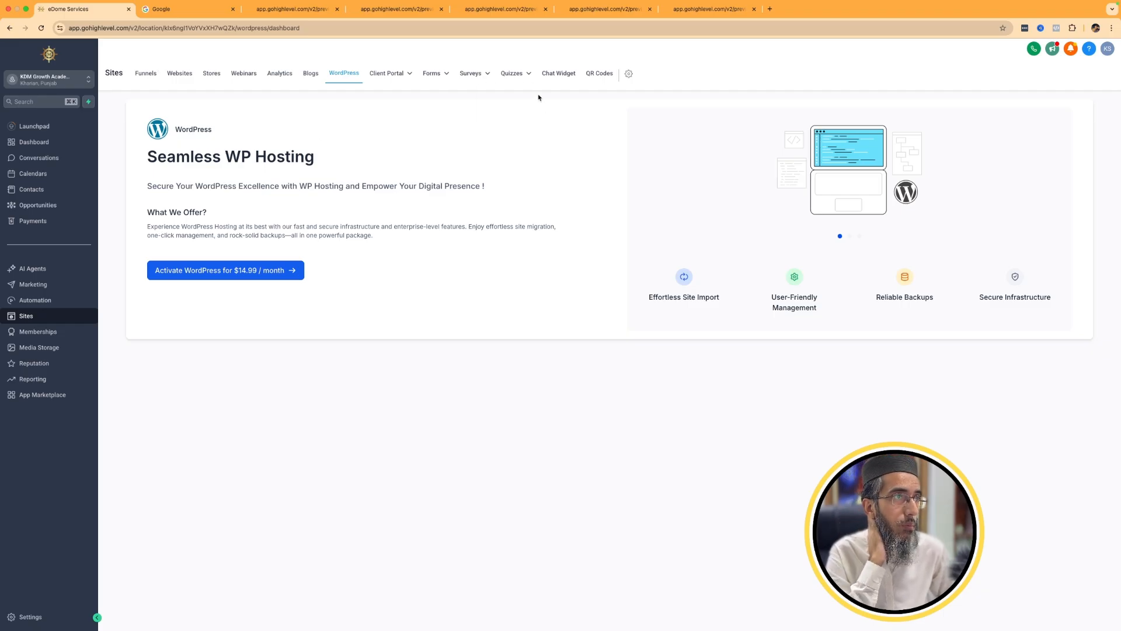
click(407, 77)
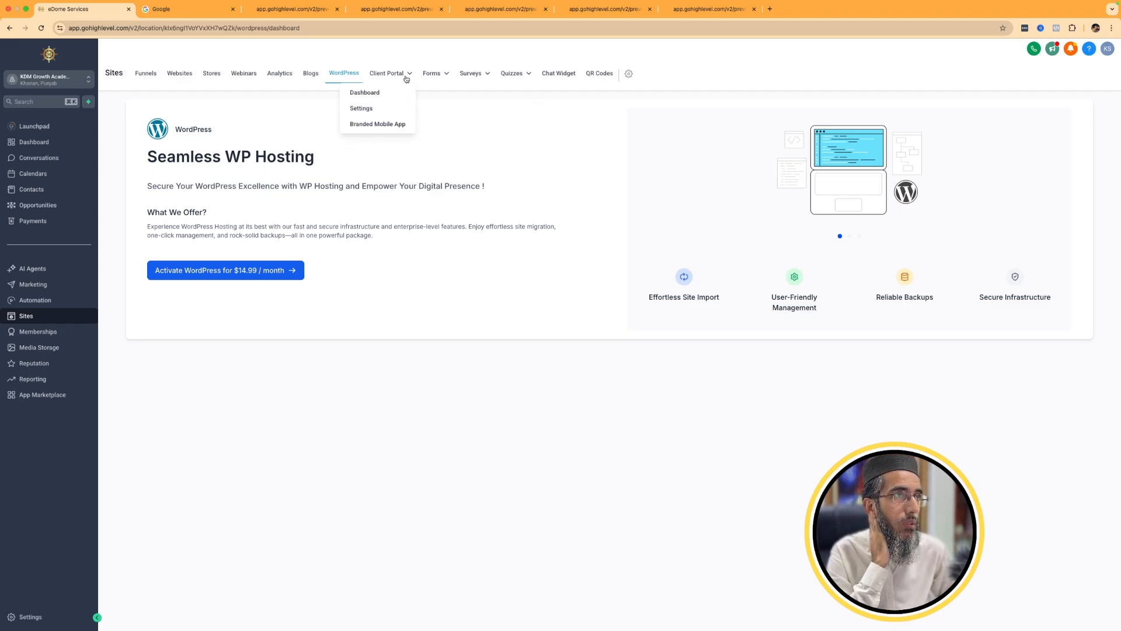
click(375, 93)
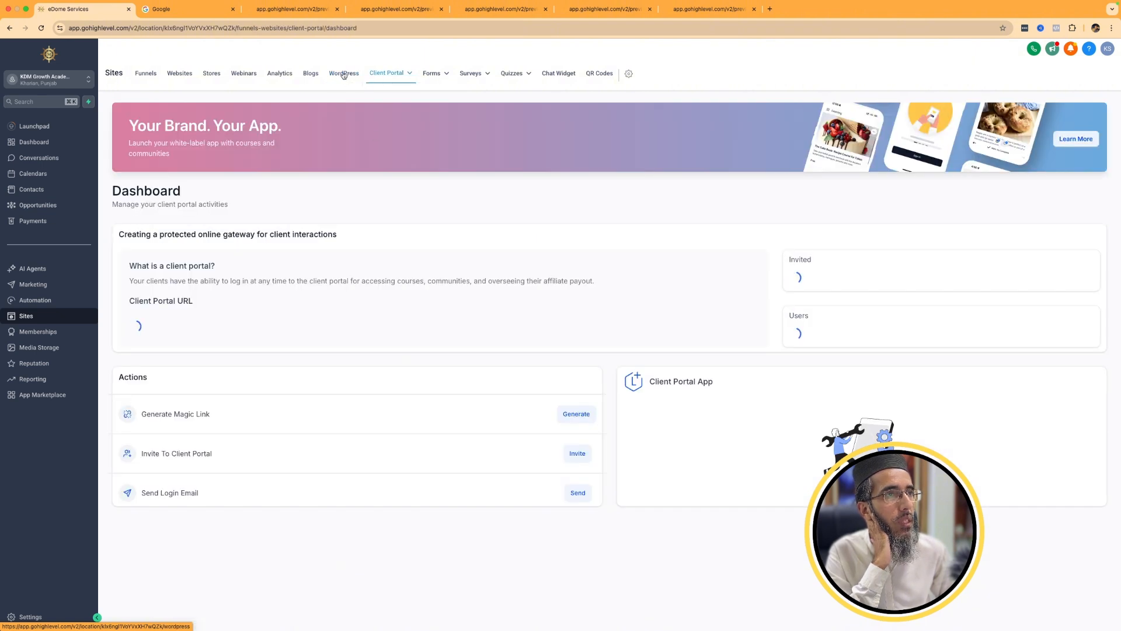
click(344, 73)
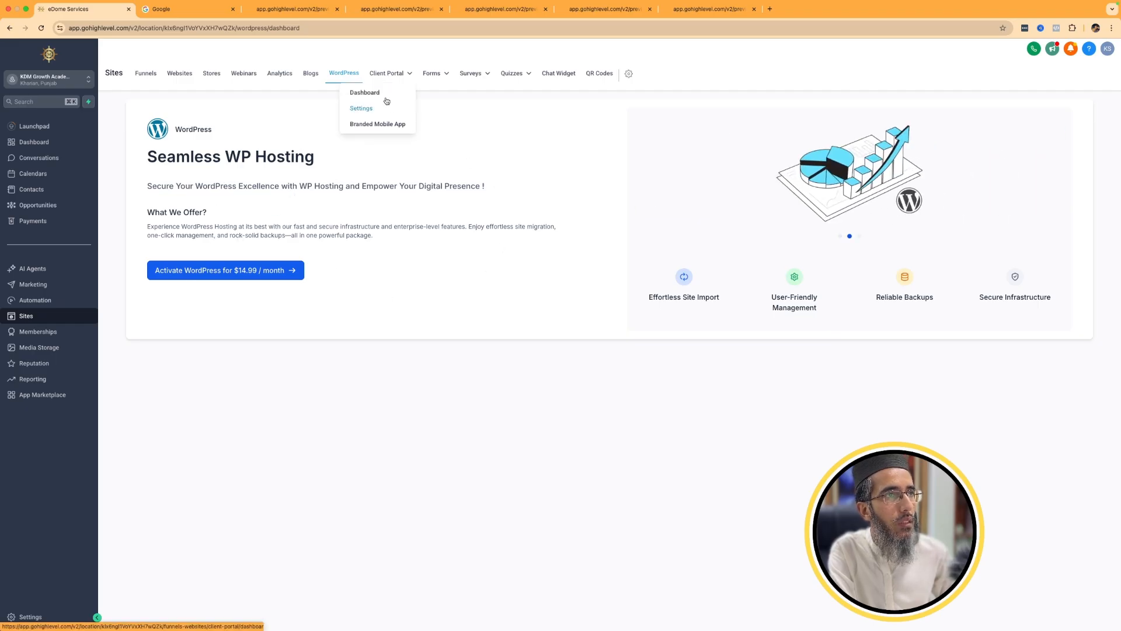
Examine the Client Portal dashboard and visit its portal URL to view the client login page.
mouse_move(401, 79)
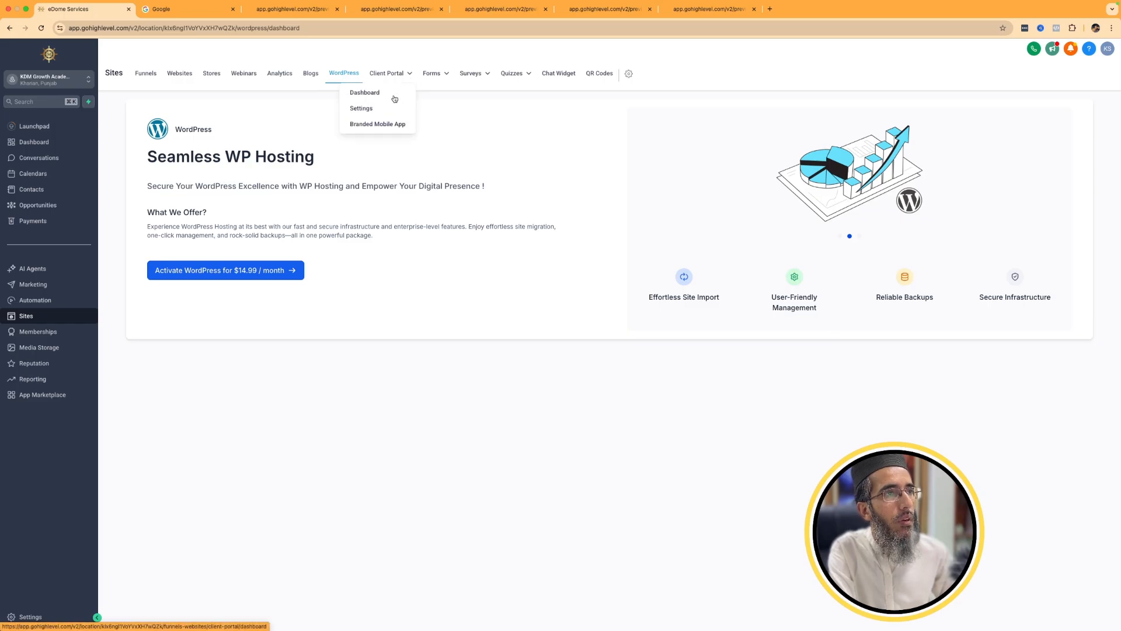
click(394, 98)
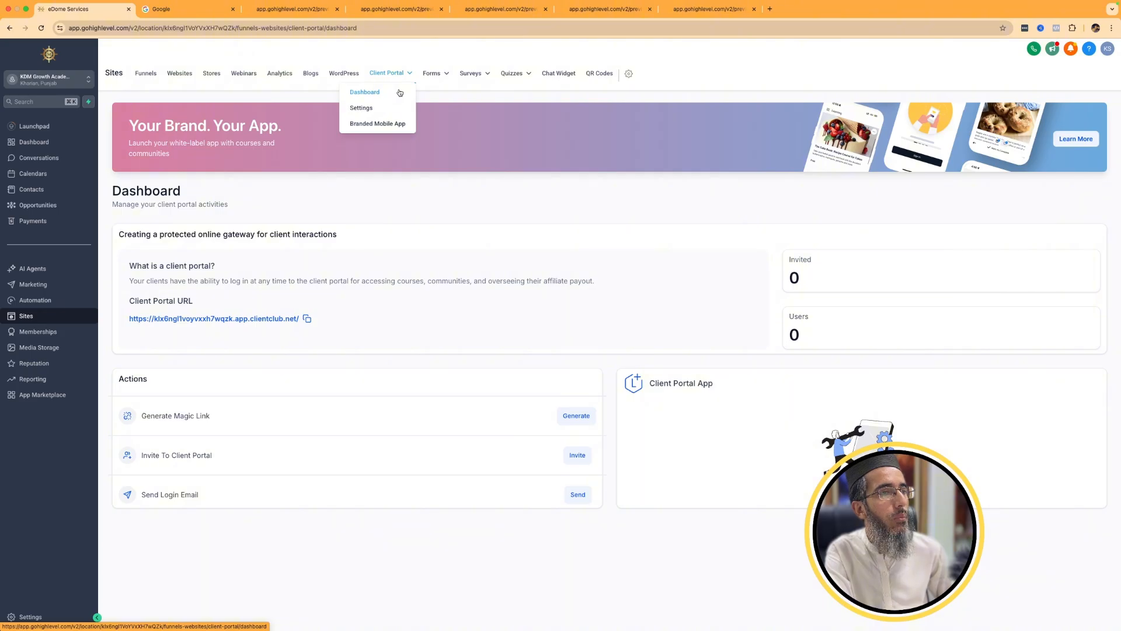
click(400, 93)
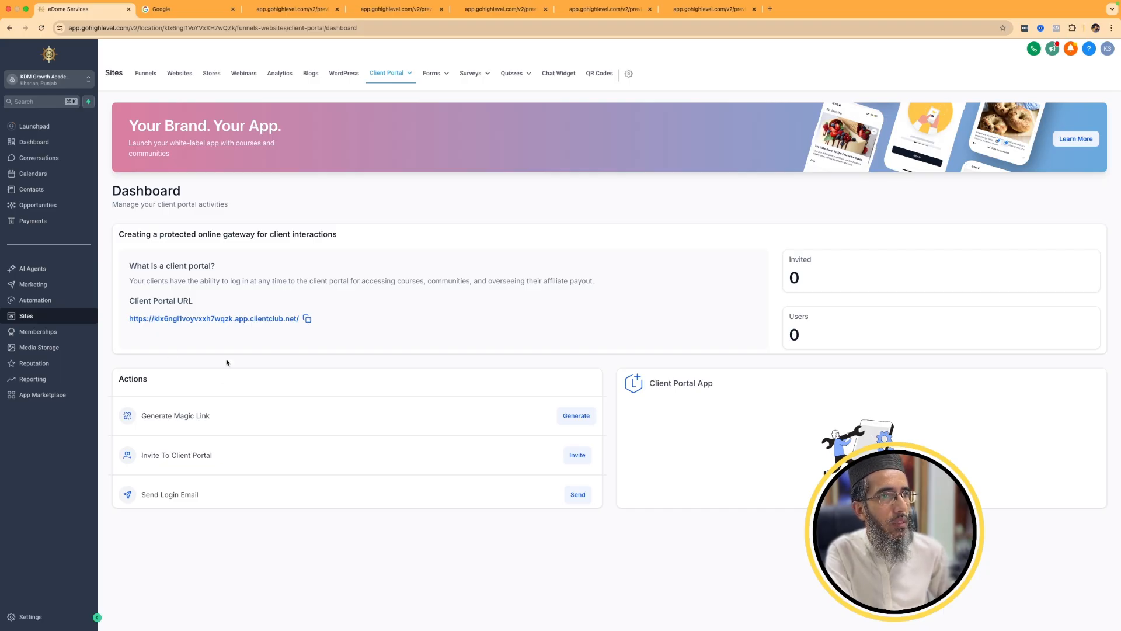
click(281, 321)
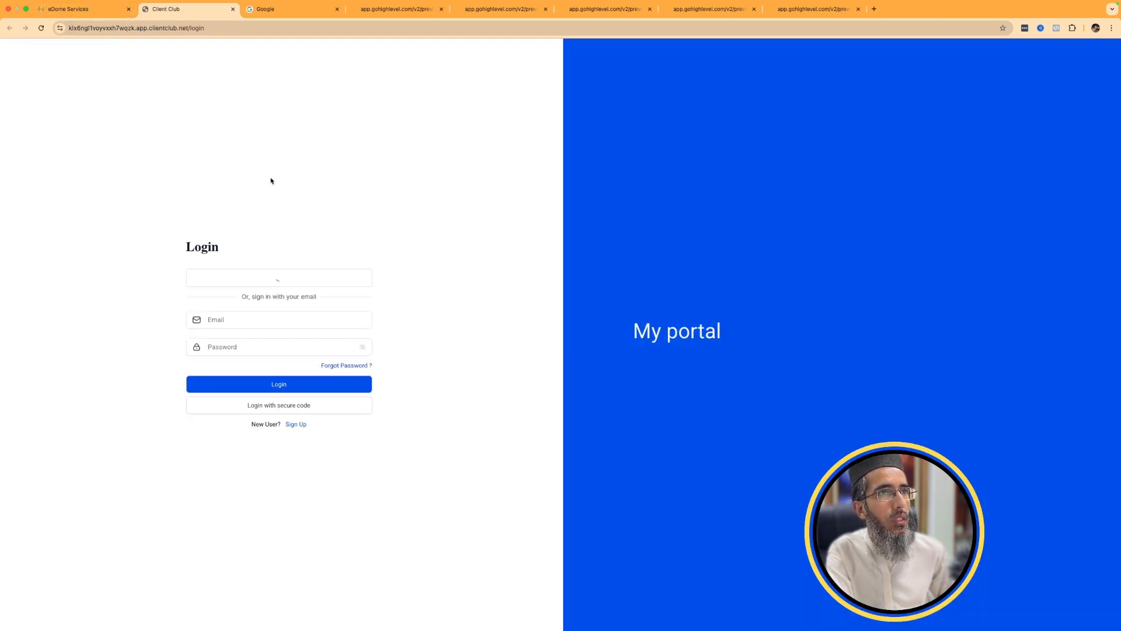
click(87, 12)
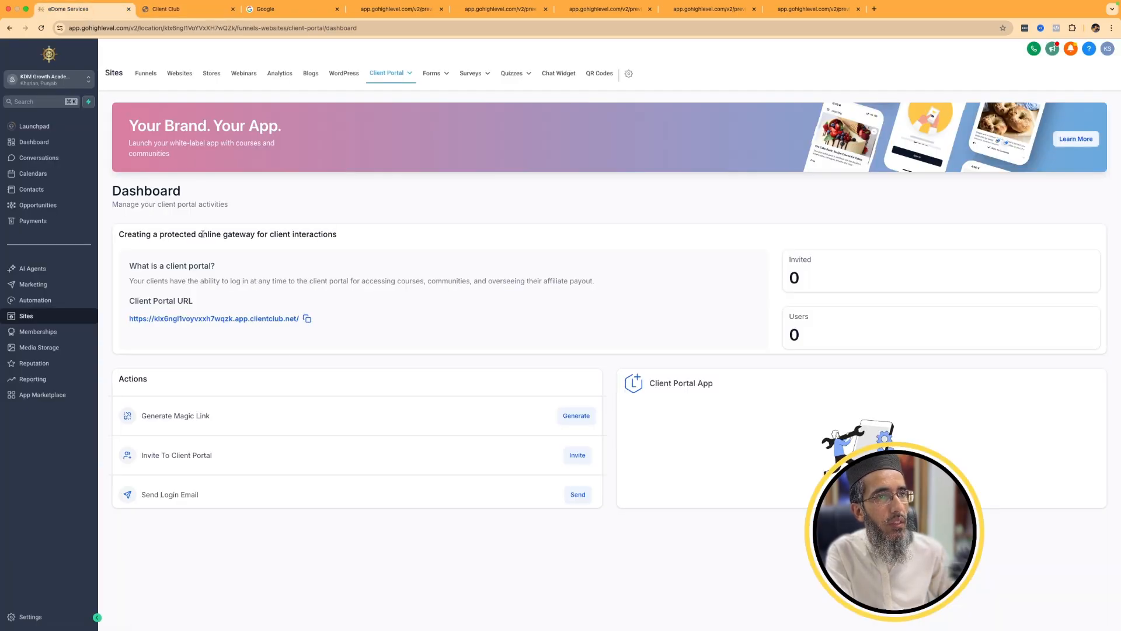
Open the Branding section of the Client Portal settings.
mouse_move(393, 78)
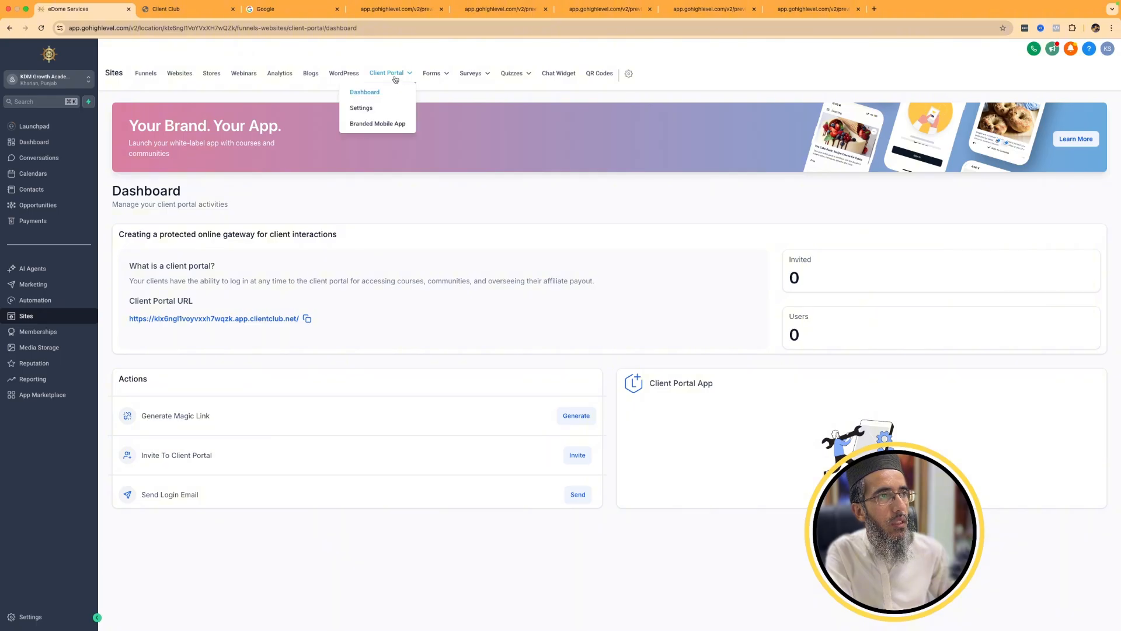
click(370, 109)
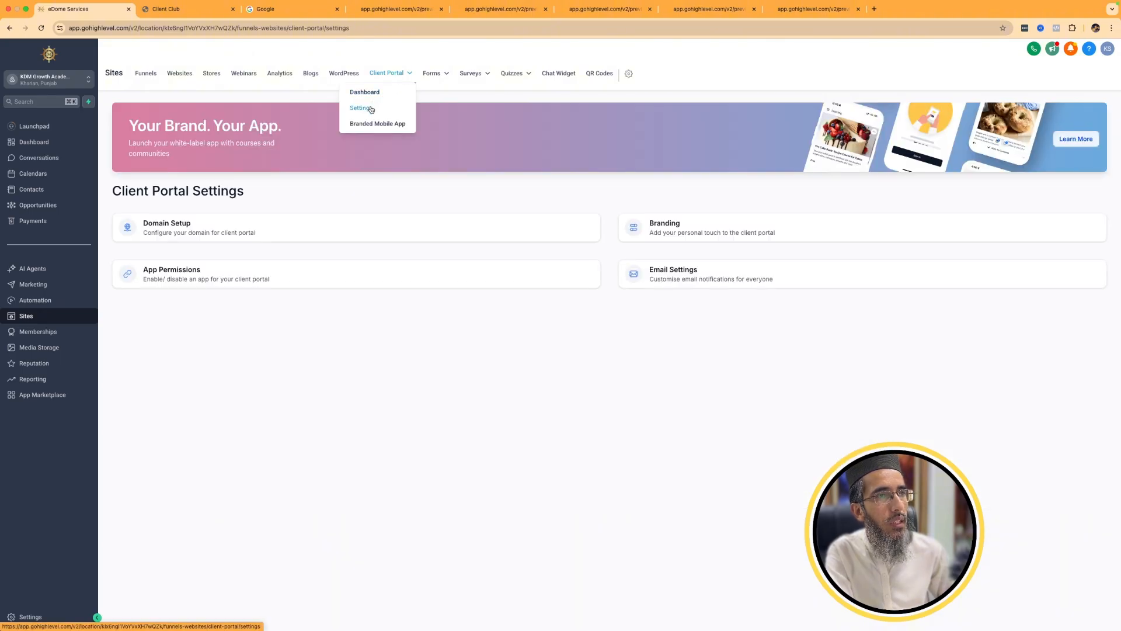
click(692, 232)
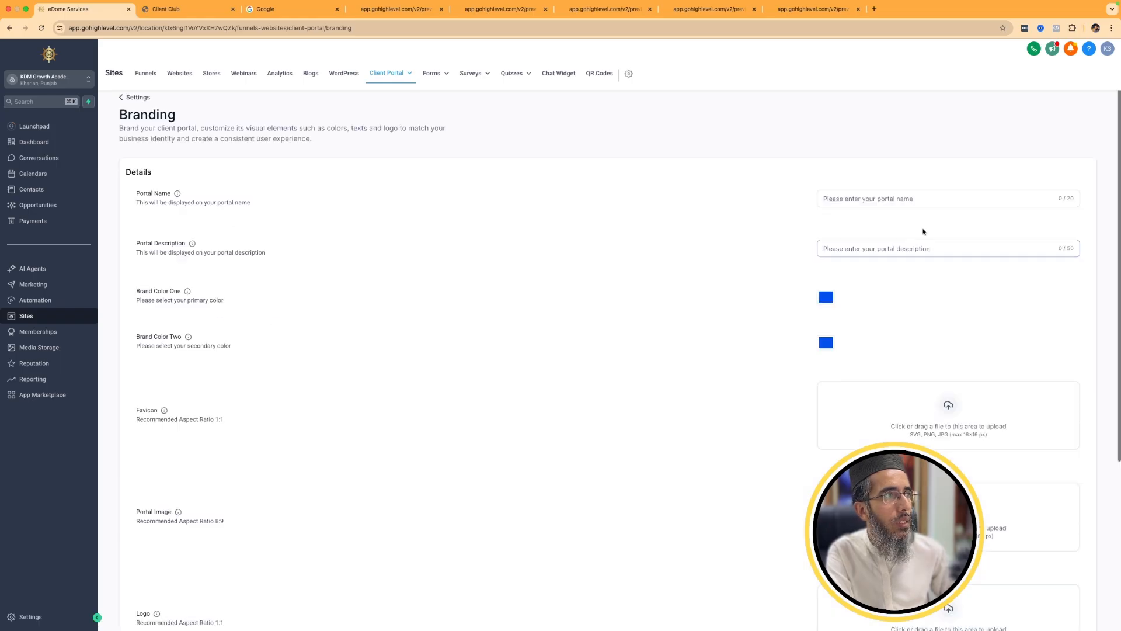
Look over the Client Portal's Branded Mobile App page and return to the portal dashboard.
mouse_move(386, 72)
click(380, 124)
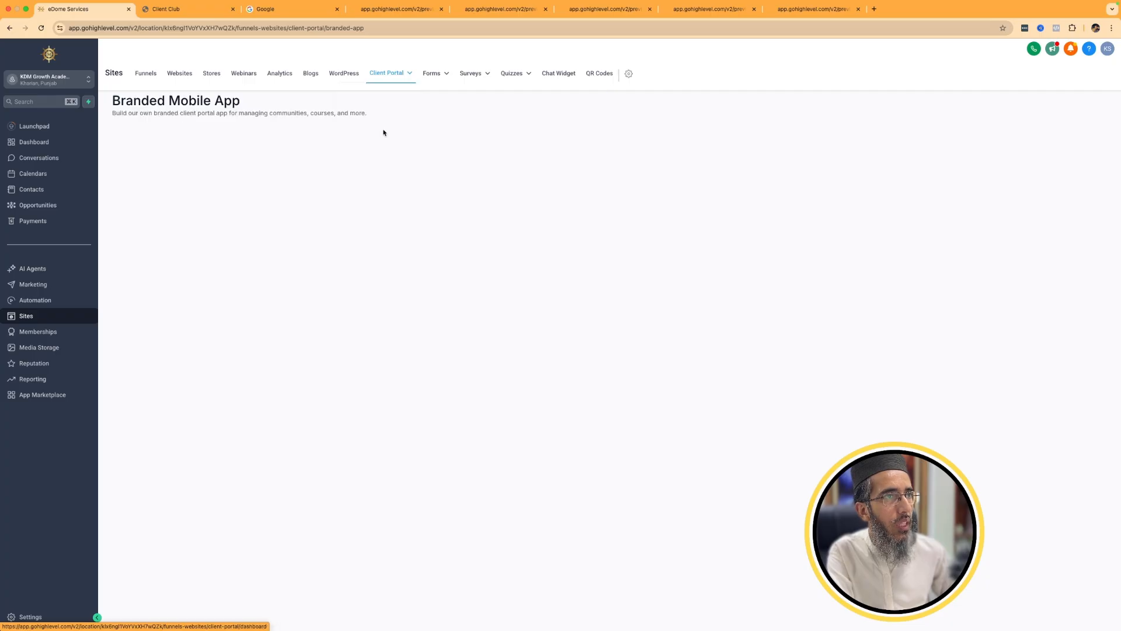
scroll(317, 262, down, 2)
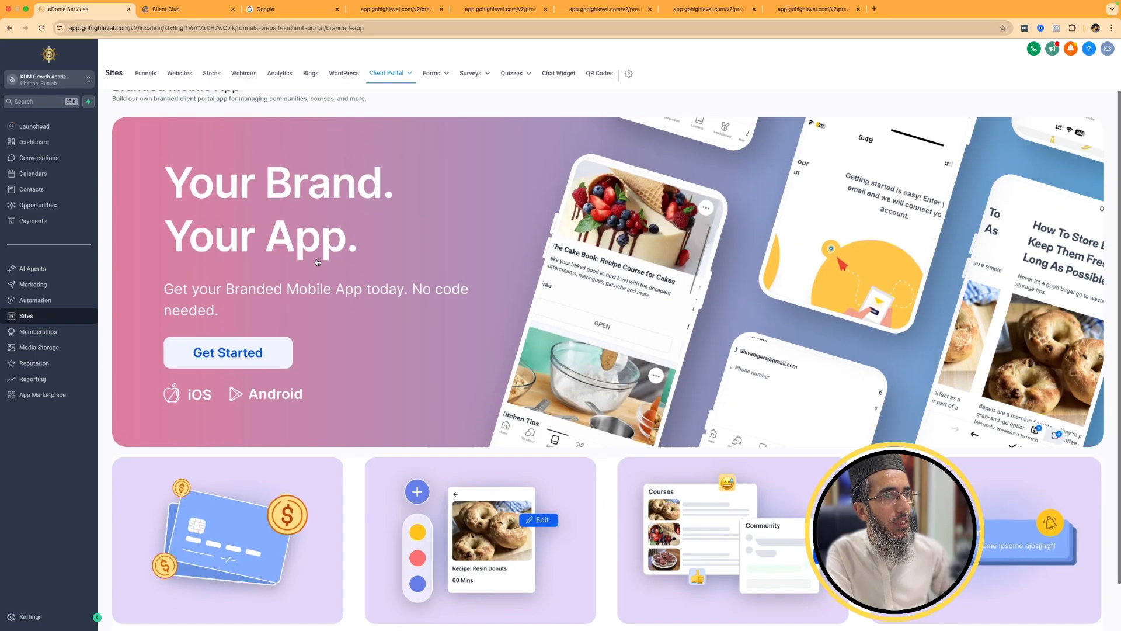
scroll(559, 293, up, 2)
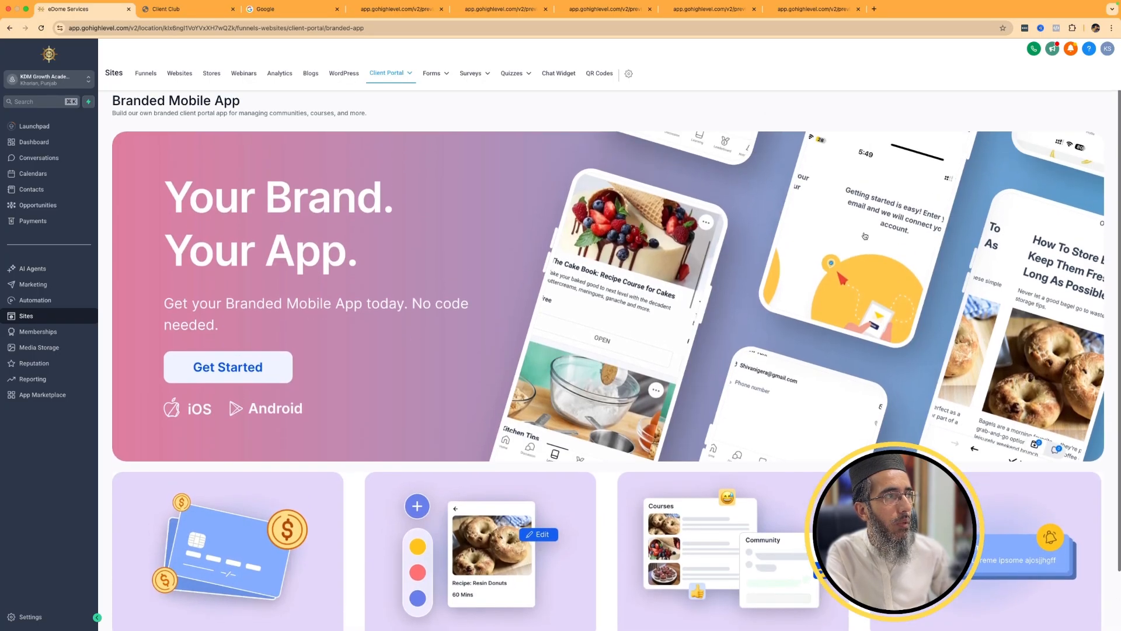
mouse_move(407, 78)
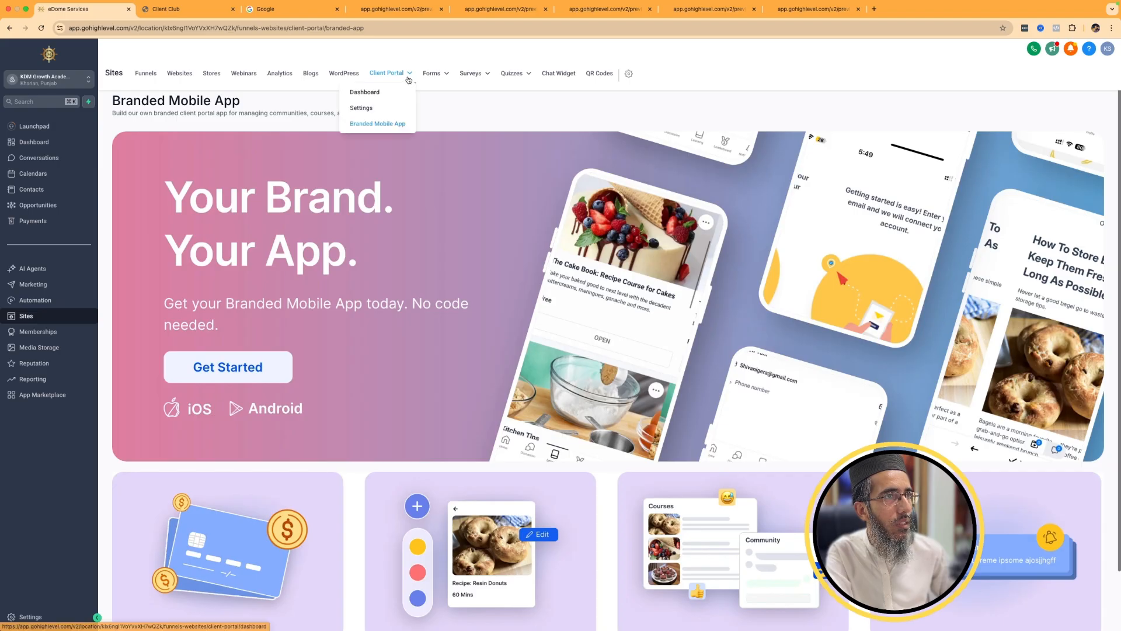
click(381, 92)
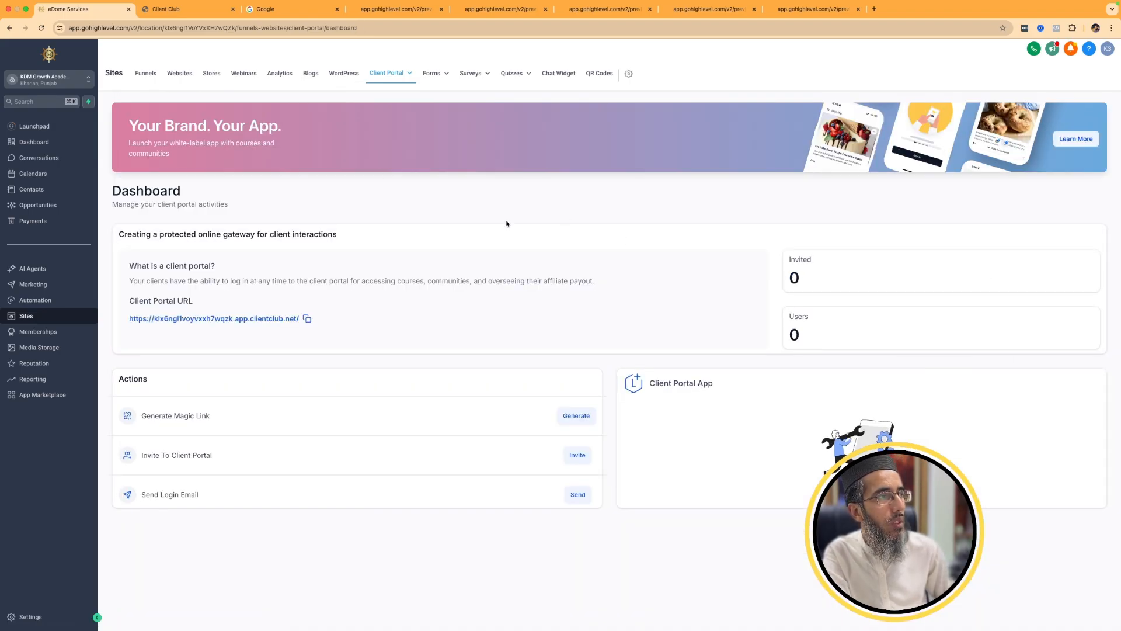
Visit the Forms, Surveys and Quizzes builder pages in turn.
mouse_move(435, 75)
click(432, 96)
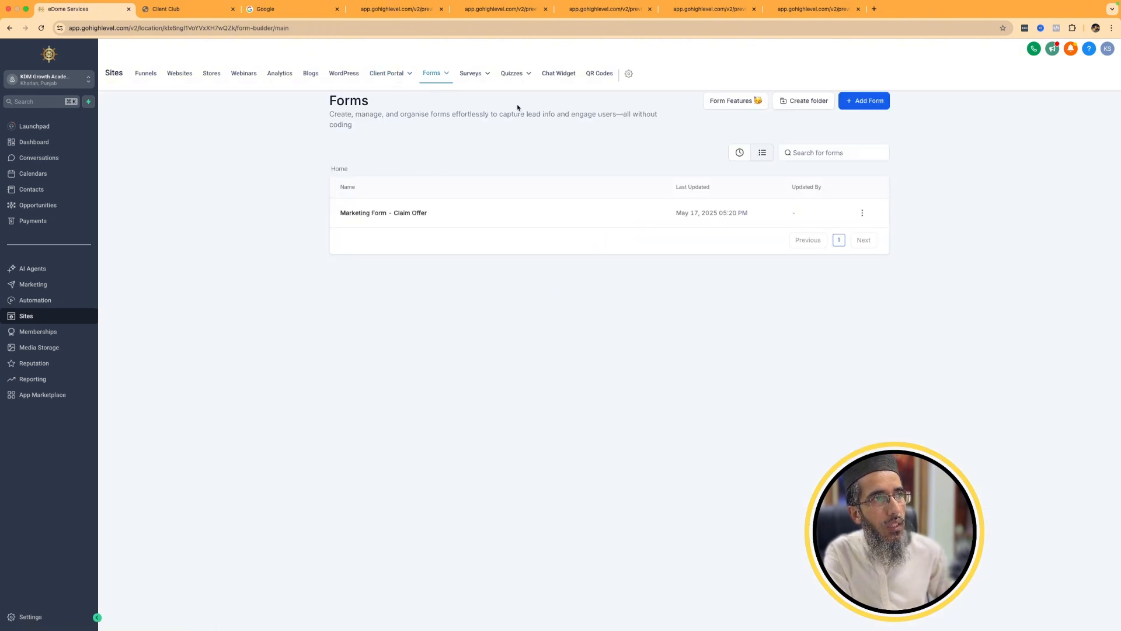
mouse_move(470, 75)
click(455, 95)
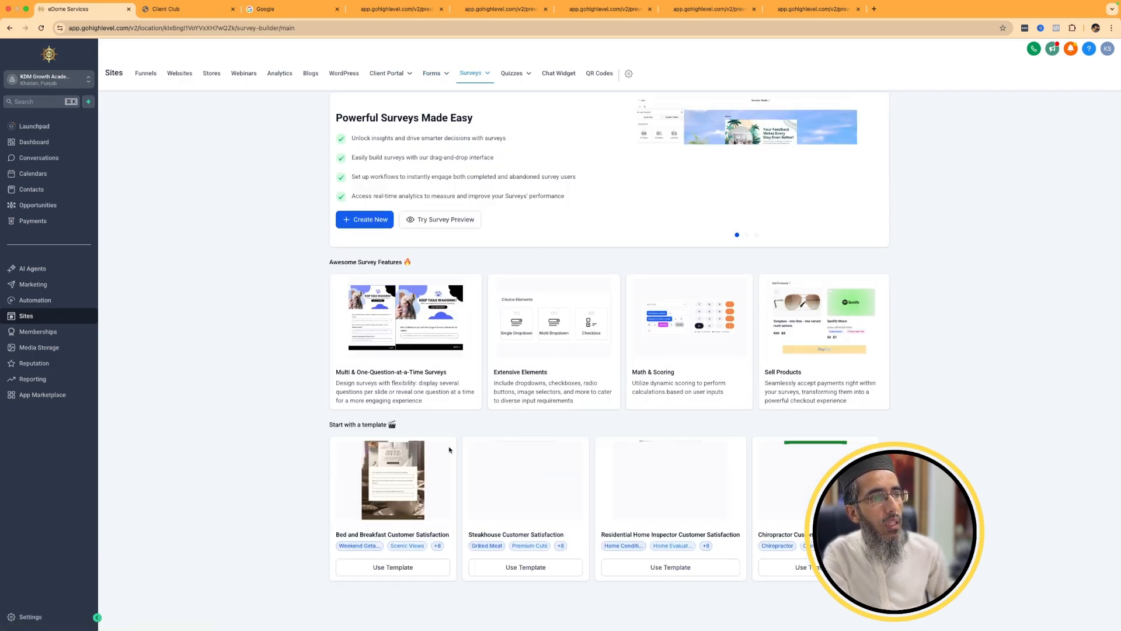
mouse_move(478, 74)
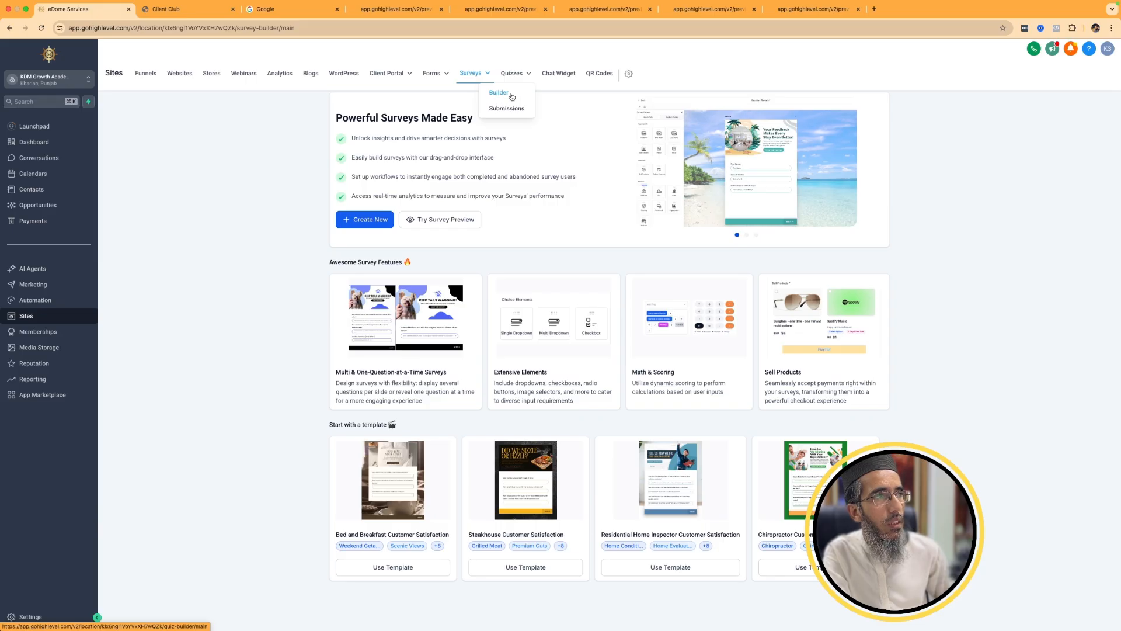
click(512, 95)
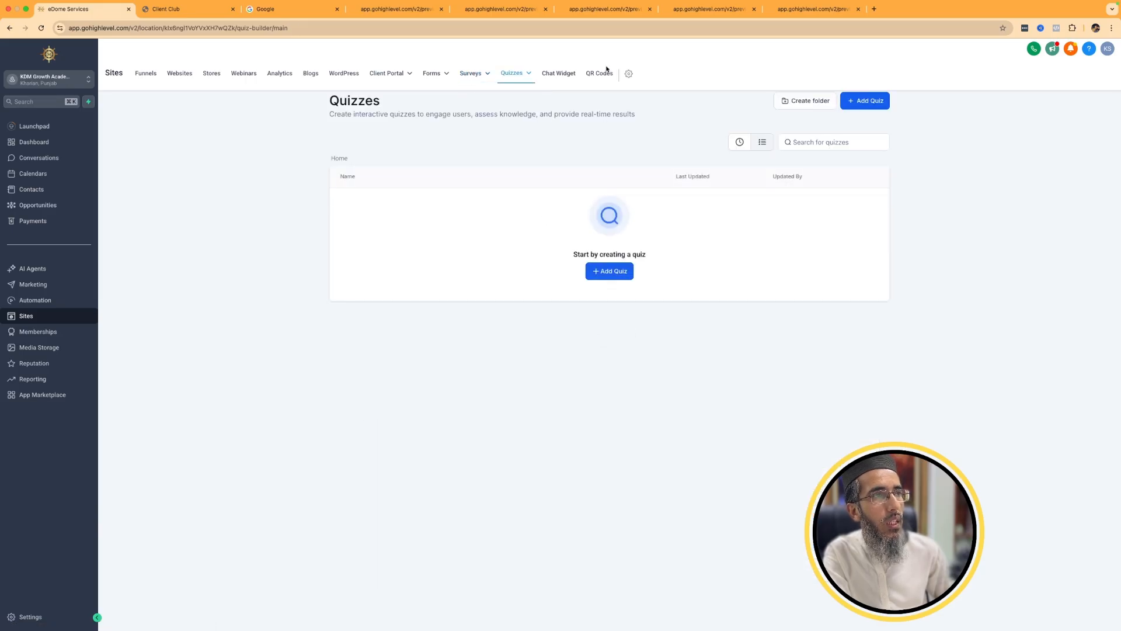
Create an All-In-One chat widget and check its chat type choices and initial message.
click(564, 78)
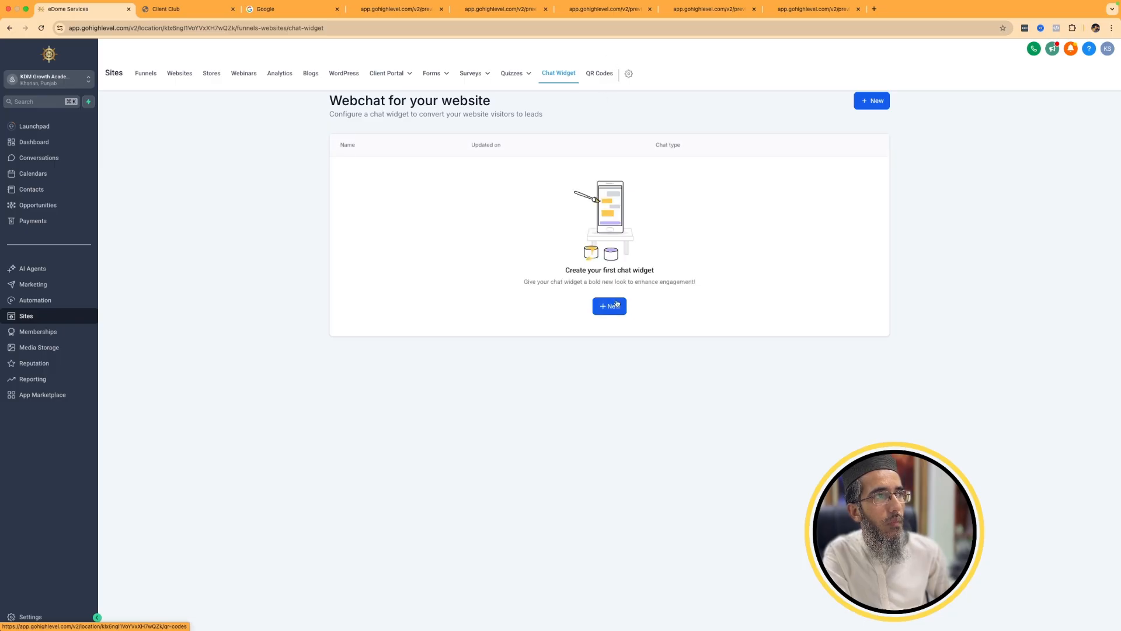
click(610, 306)
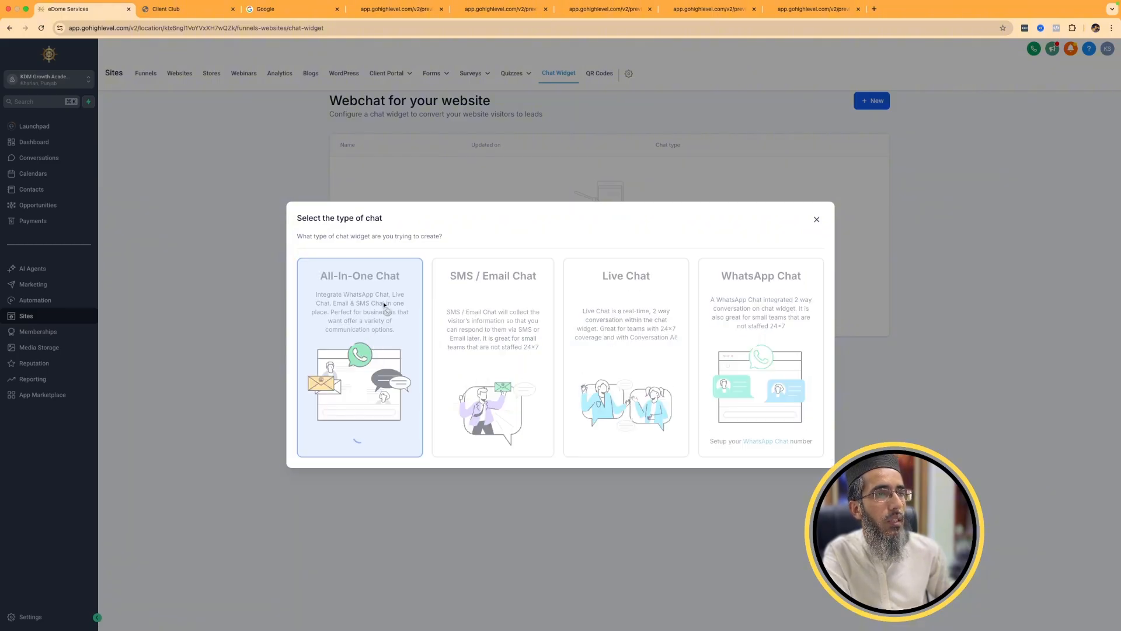
click(452, 348)
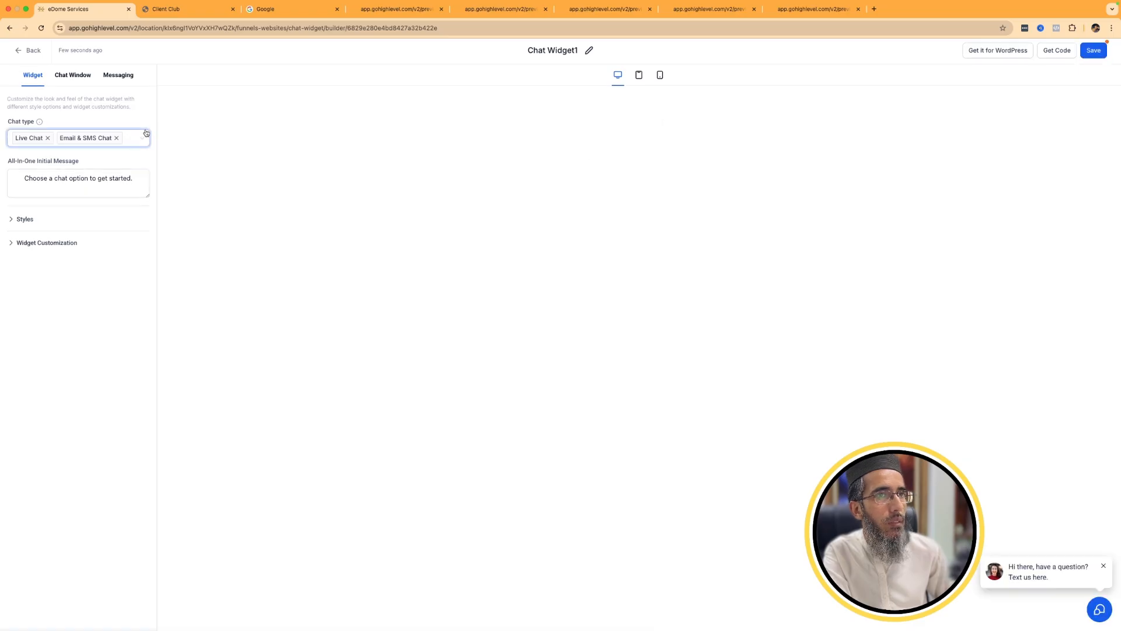
click(139, 138)
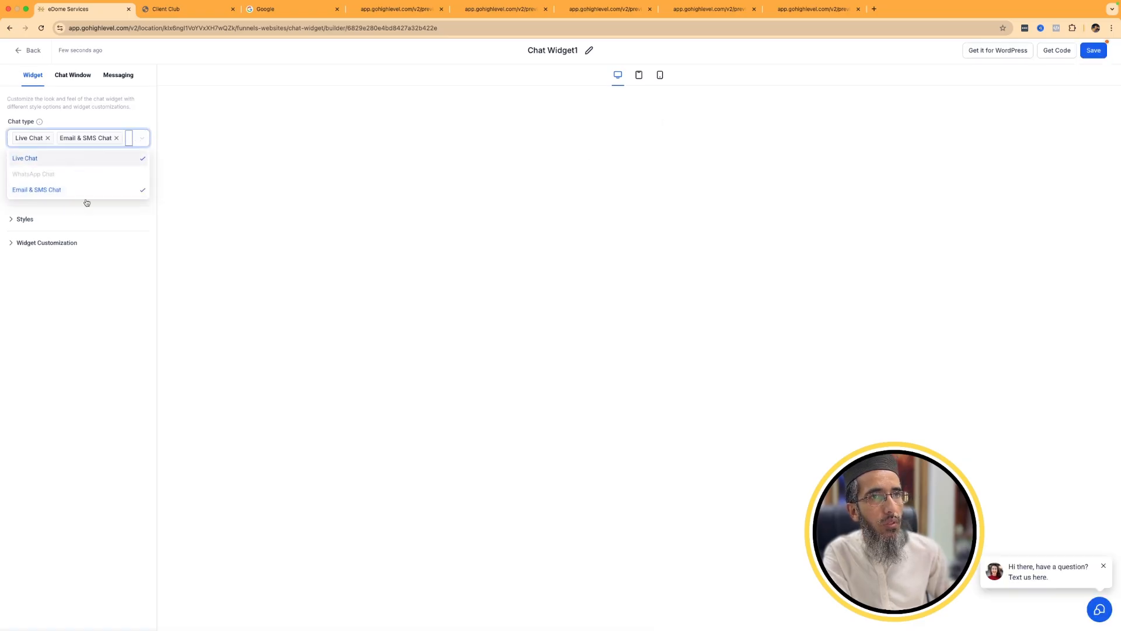
click(78, 301)
drag(24, 178, 134, 179)
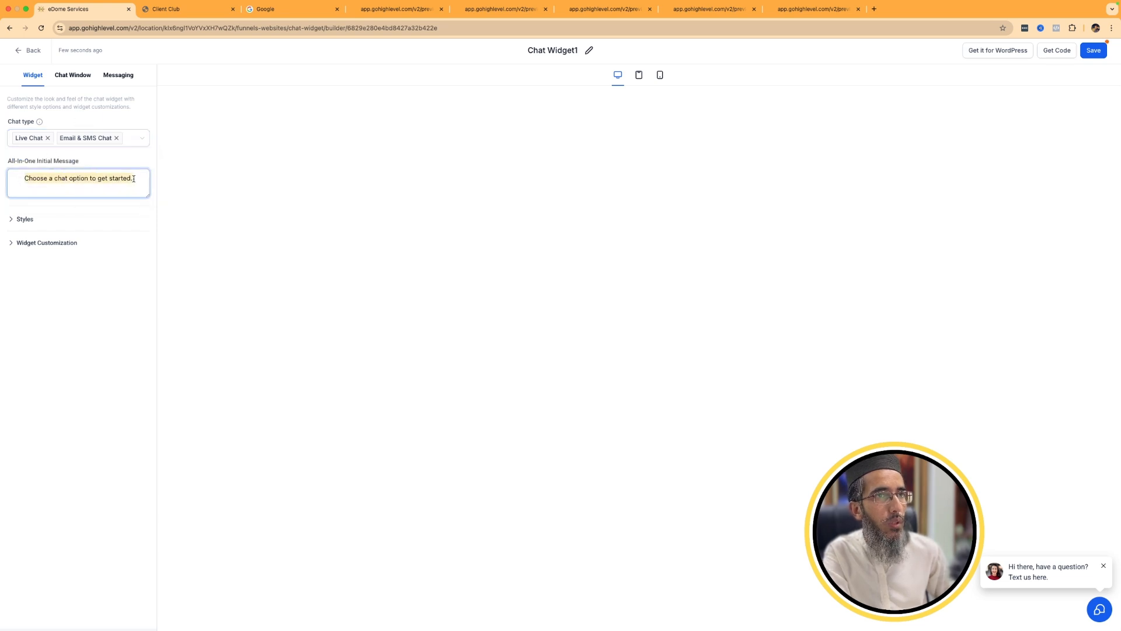
Preview the widget's SMS/Email and Live Chat options, save the widget and return to the widget list.
click(1031, 580)
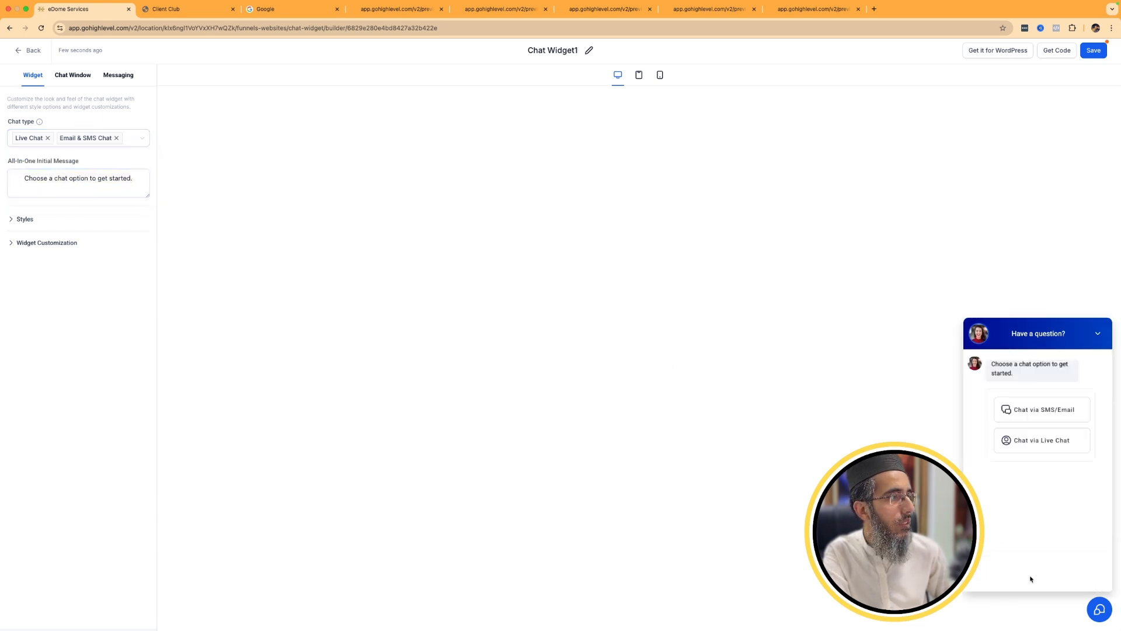
click(1023, 415)
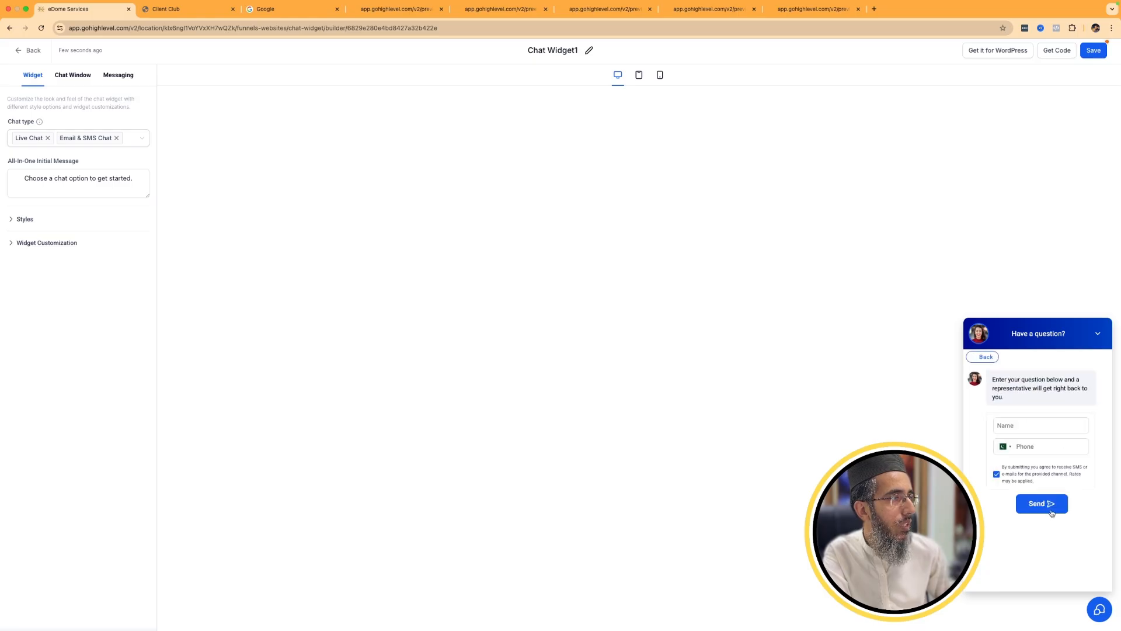
click(986, 356)
click(1023, 436)
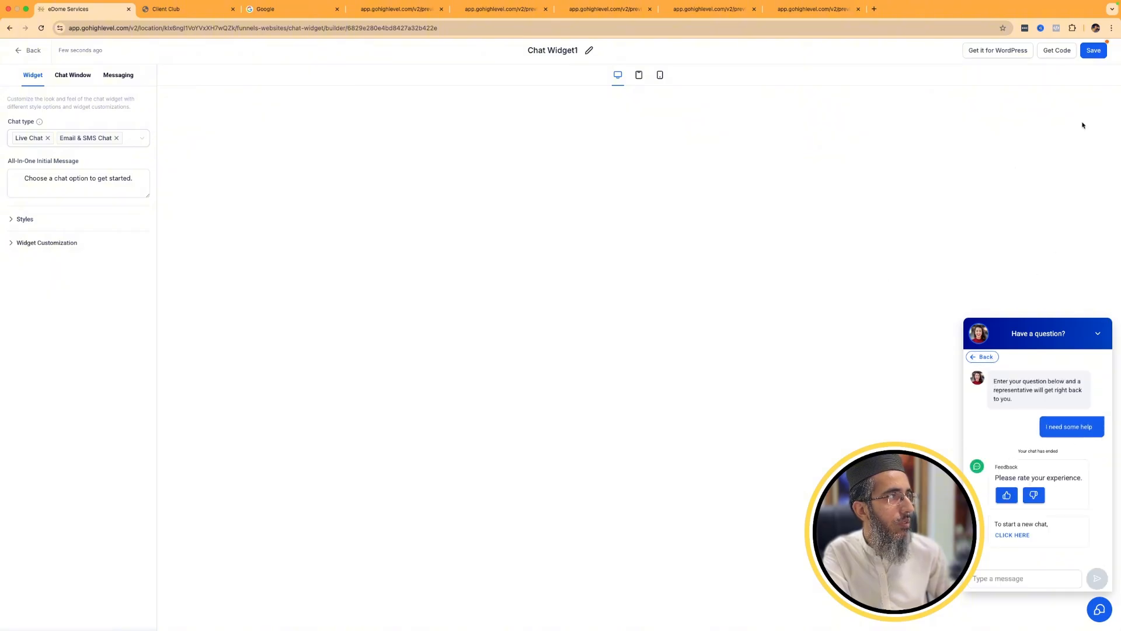
click(1092, 52)
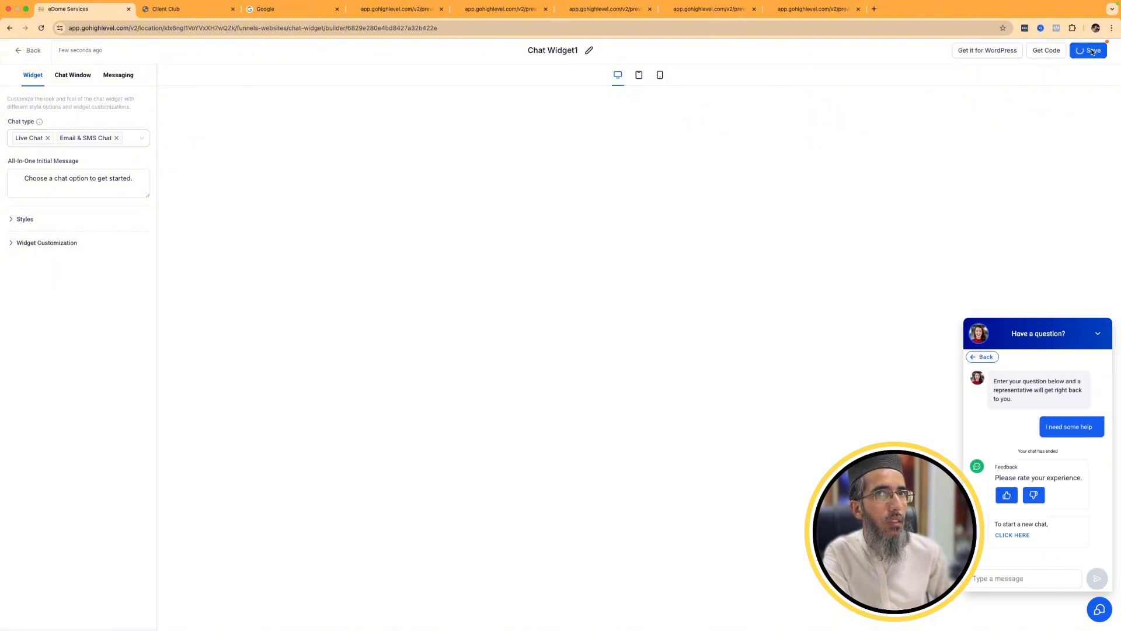
click(30, 51)
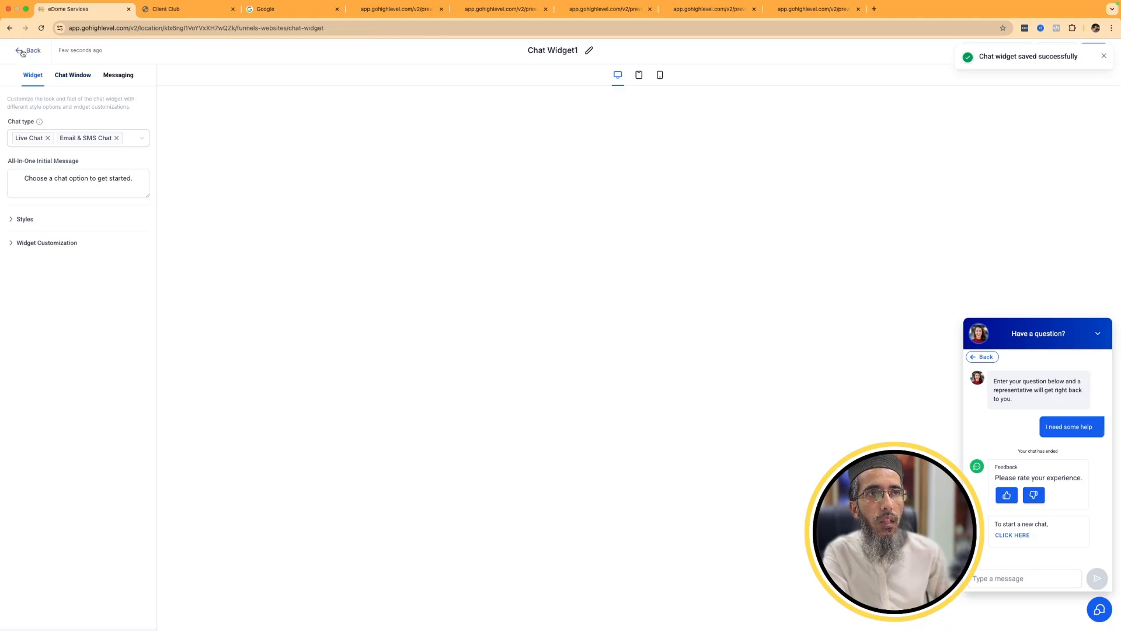
Create and save a Live Chat widget, preview its chat window and return to the widget list.
click(878, 103)
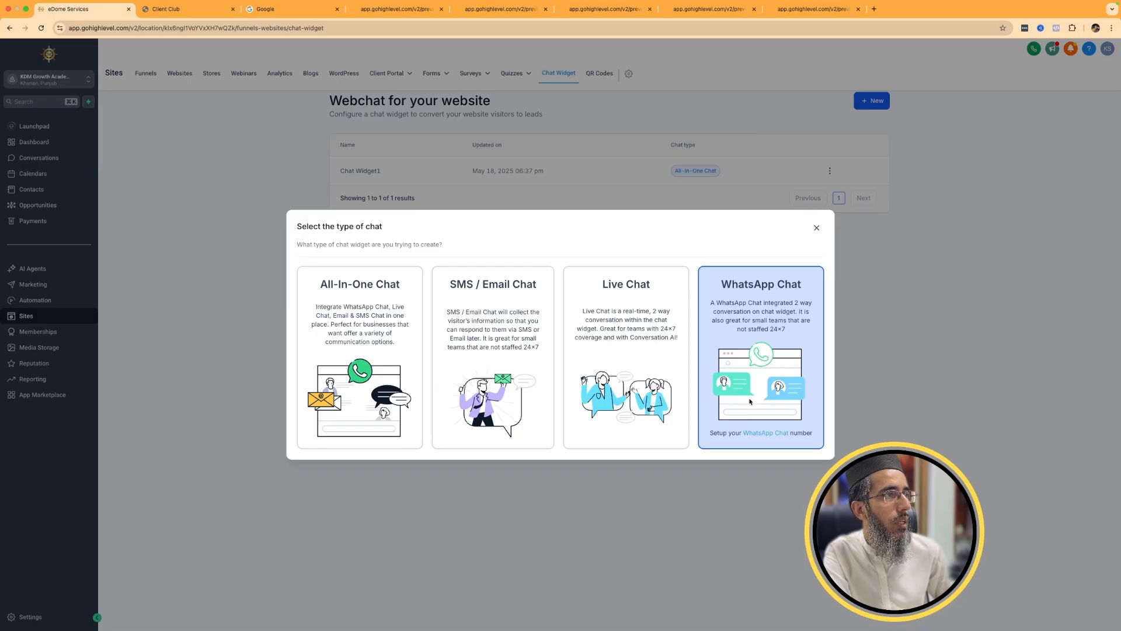
click(607, 341)
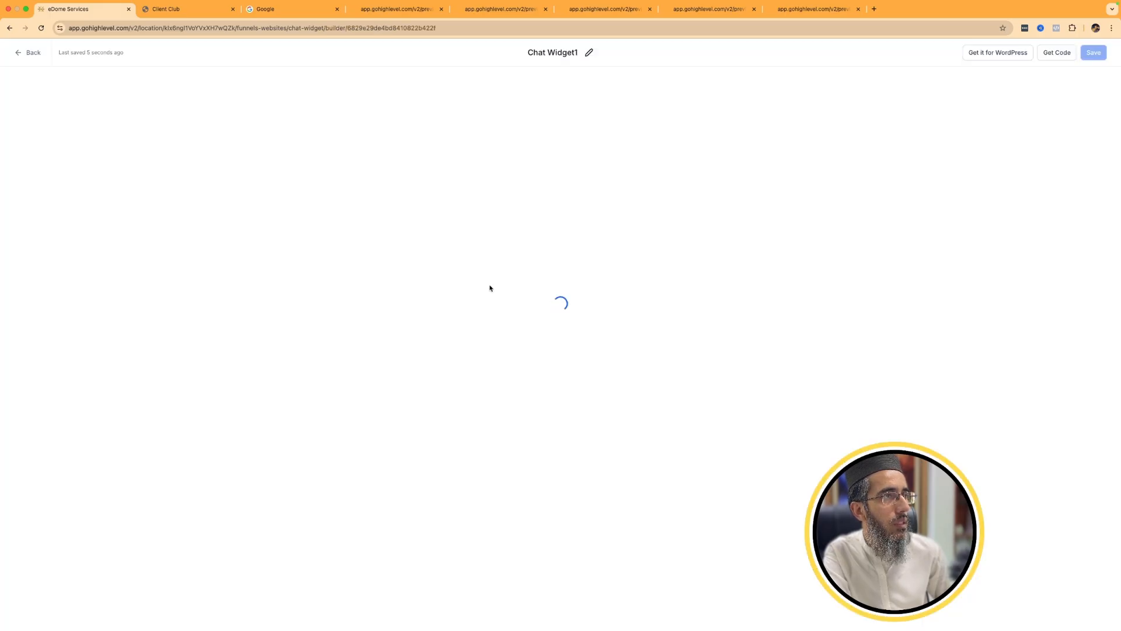
click(1094, 53)
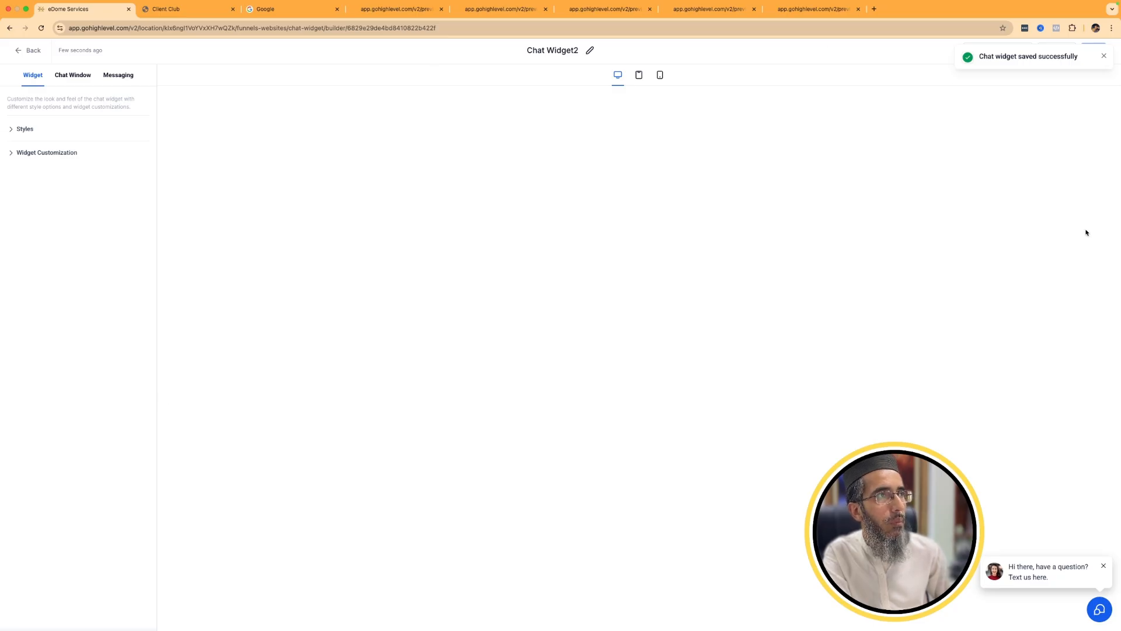
click(1049, 577)
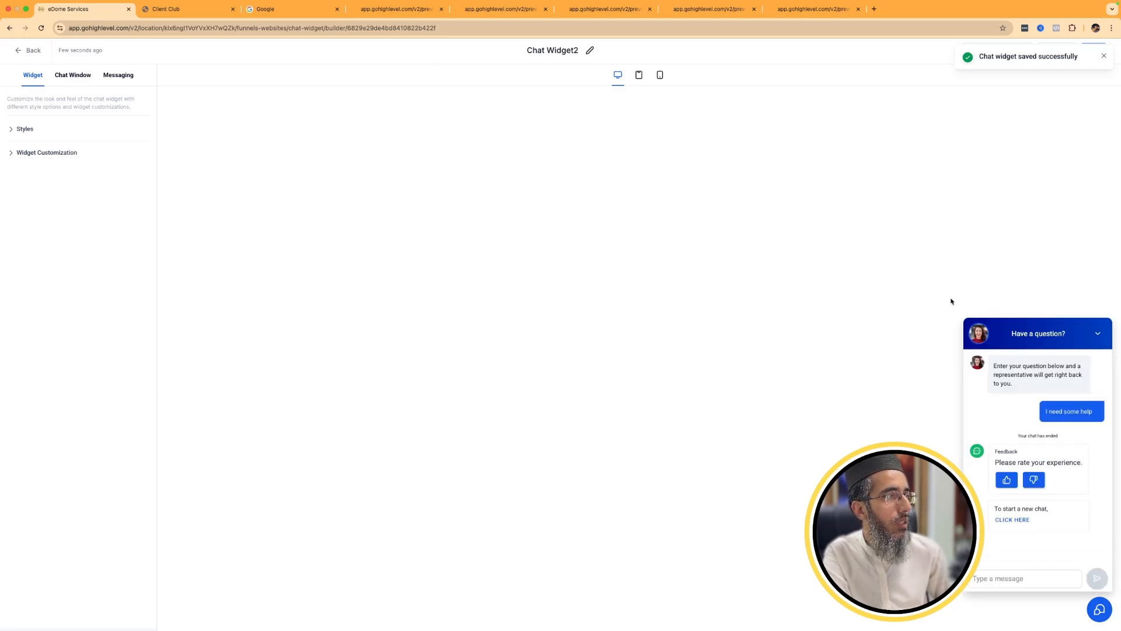
click(34, 51)
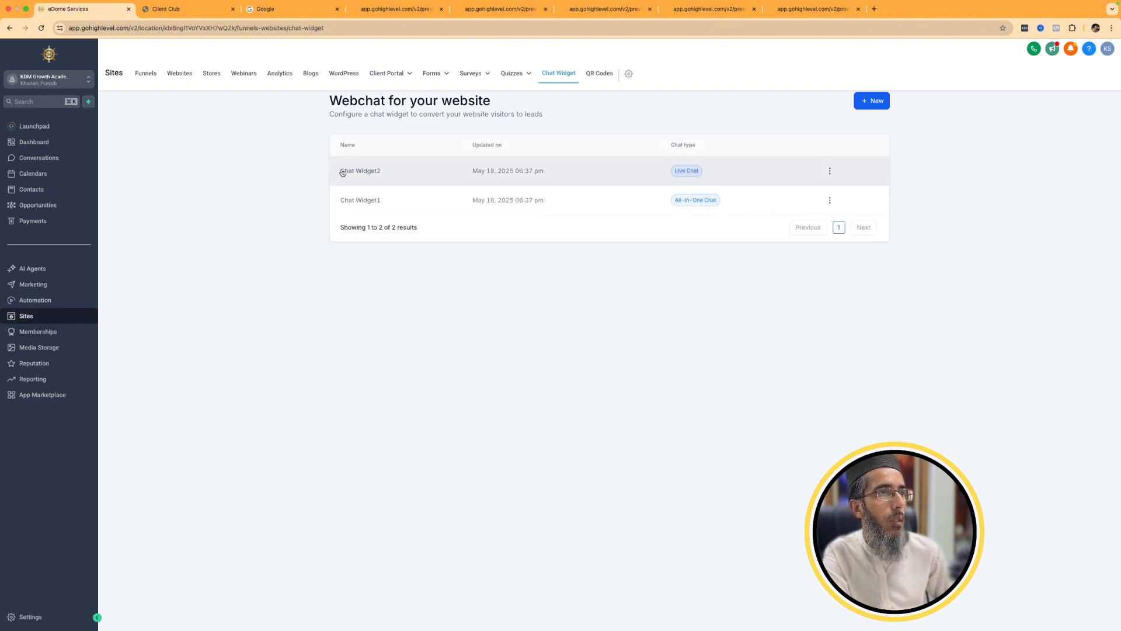
drag(342, 172, 385, 174)
click(353, 205)
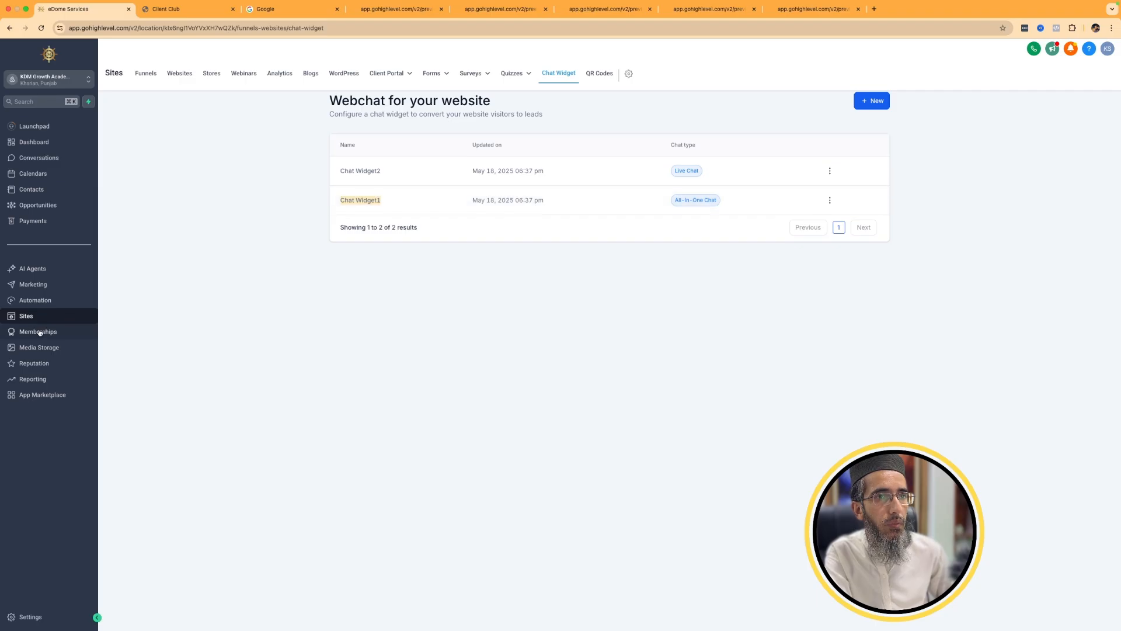
Assign Chat Widget1 as the chat widget in the Web Designer funnel's settings and save.
click(141, 74)
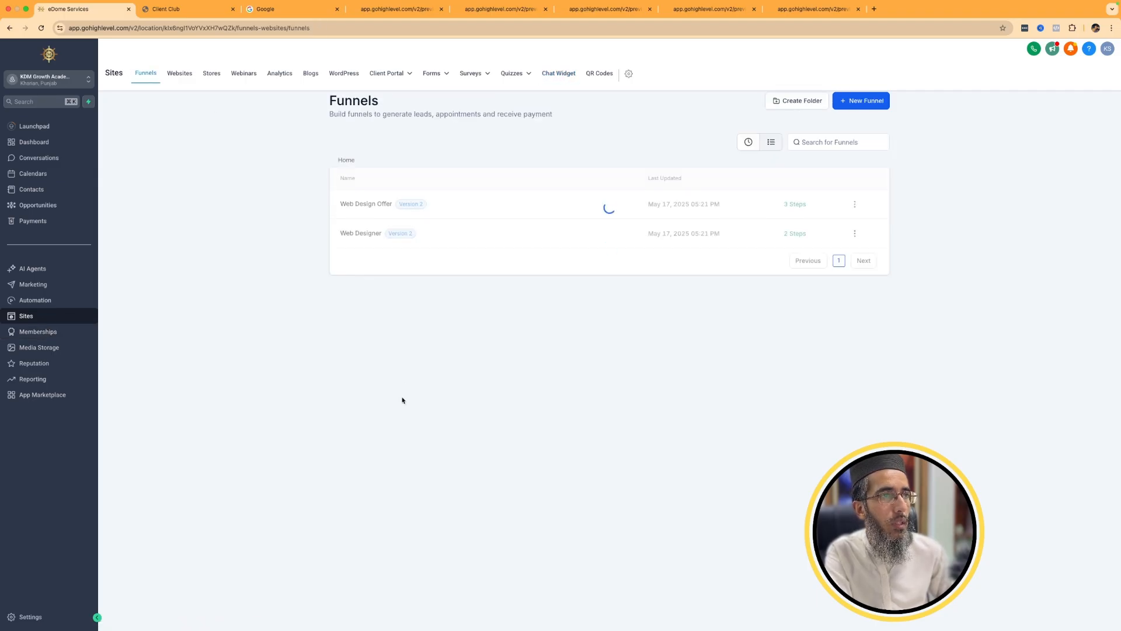
click(361, 232)
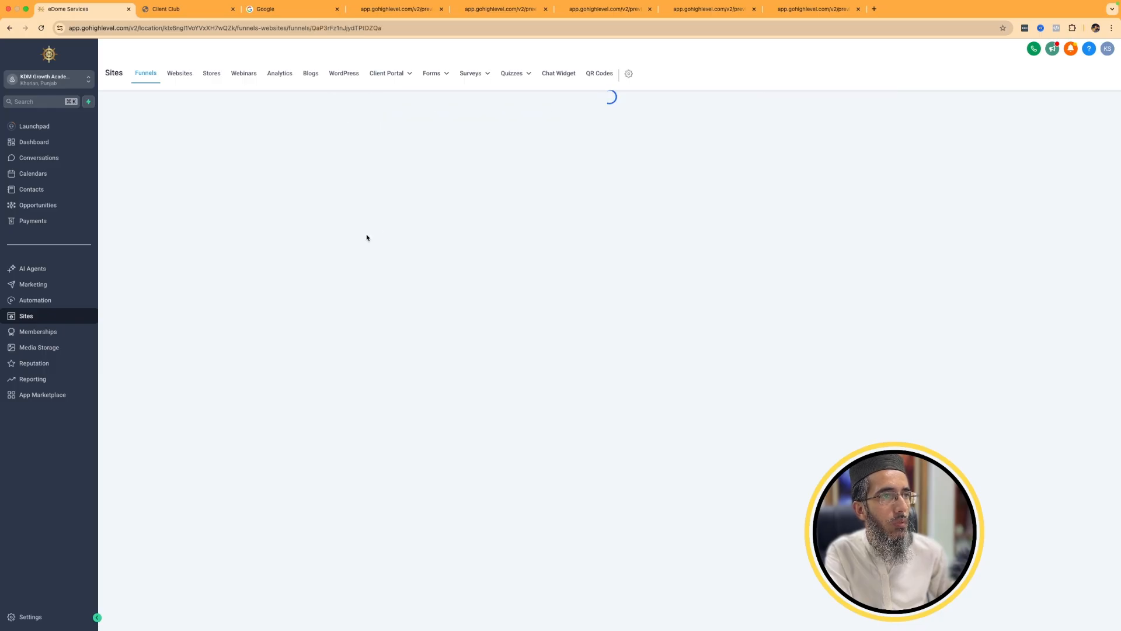
click(496, 123)
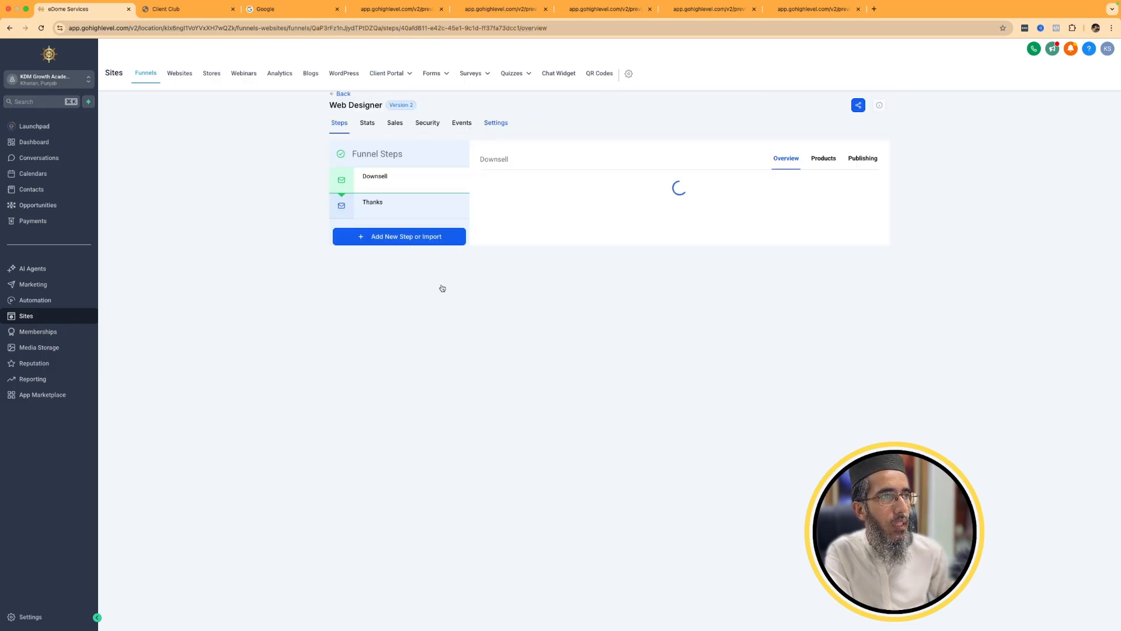
click(381, 336)
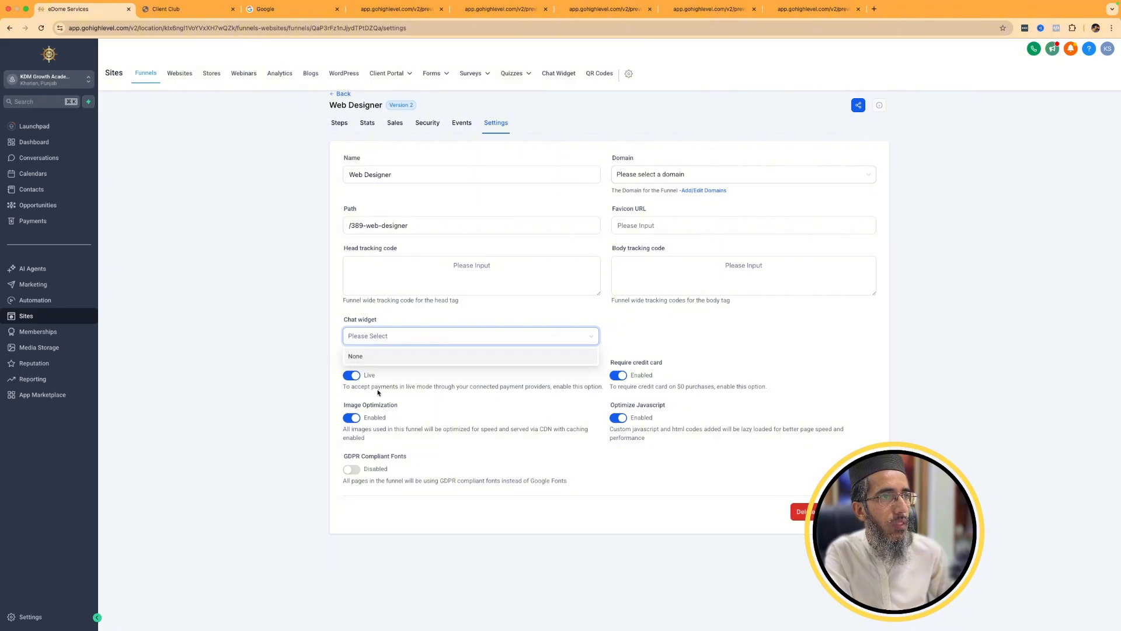
click(390, 387)
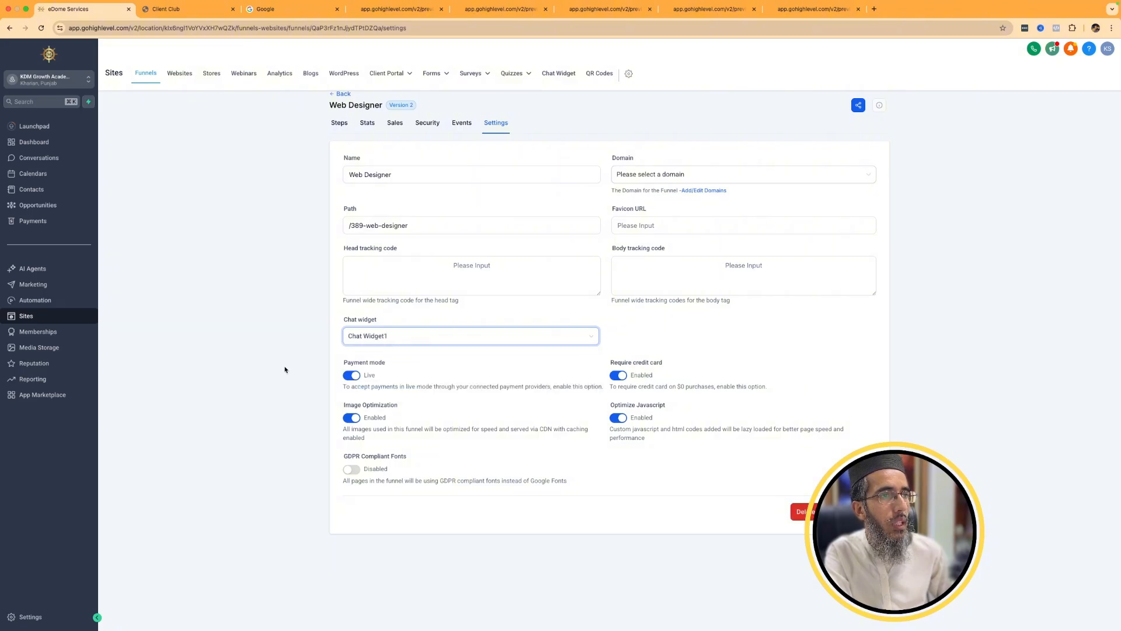
click(862, 511)
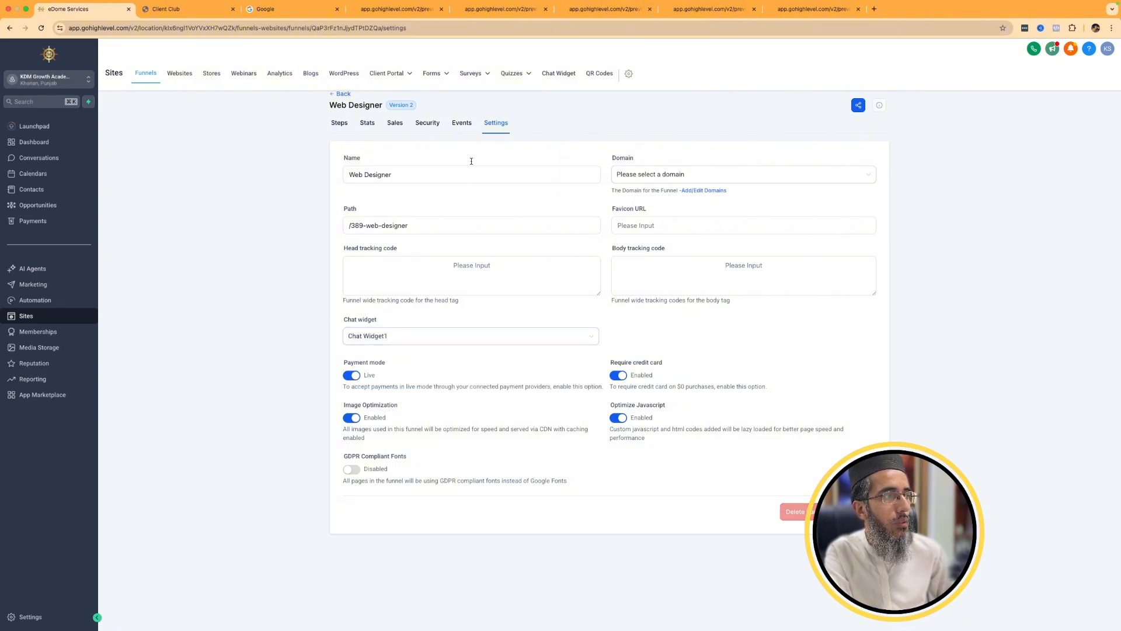
Preview the Web Designer funnel's Downsell page, open its chat widget, and return to the funnel steps.
click(339, 124)
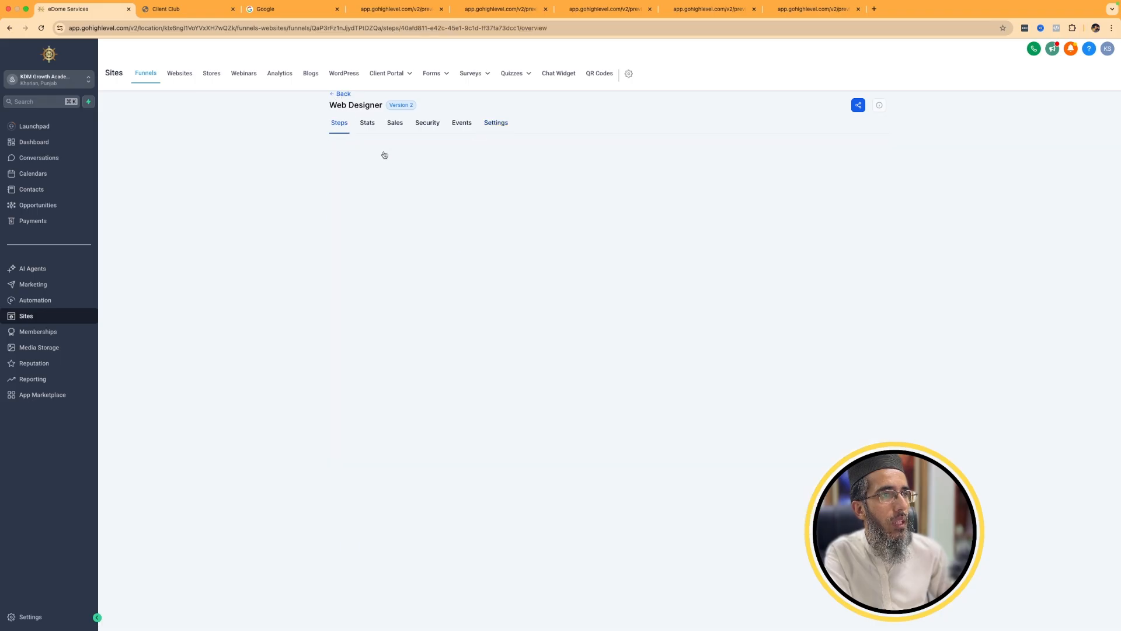
click(566, 330)
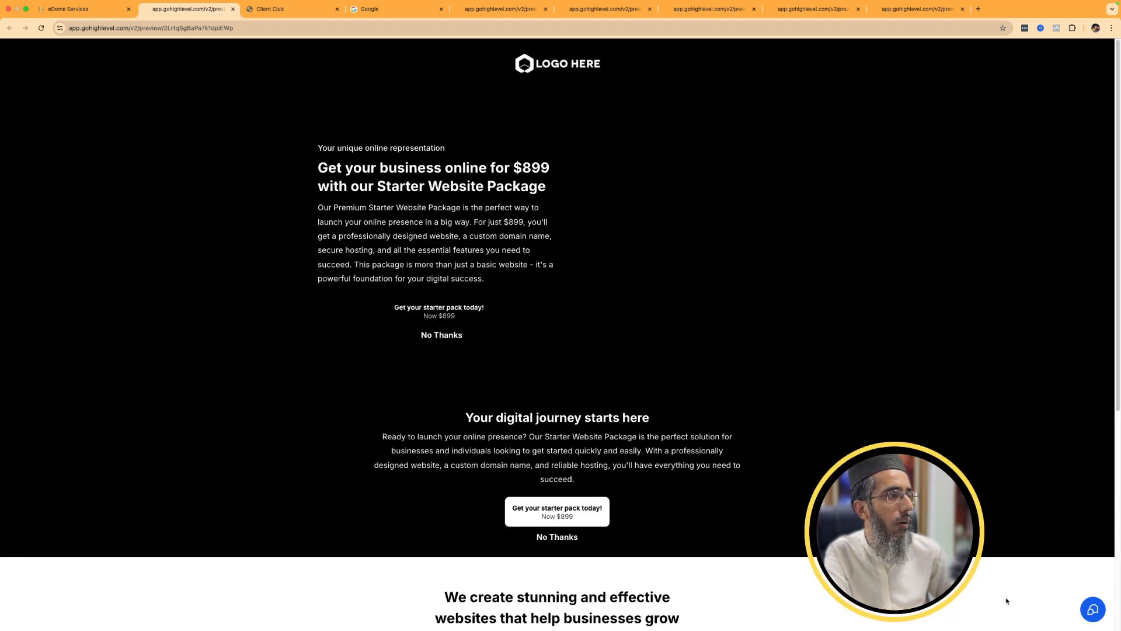
click(1101, 618)
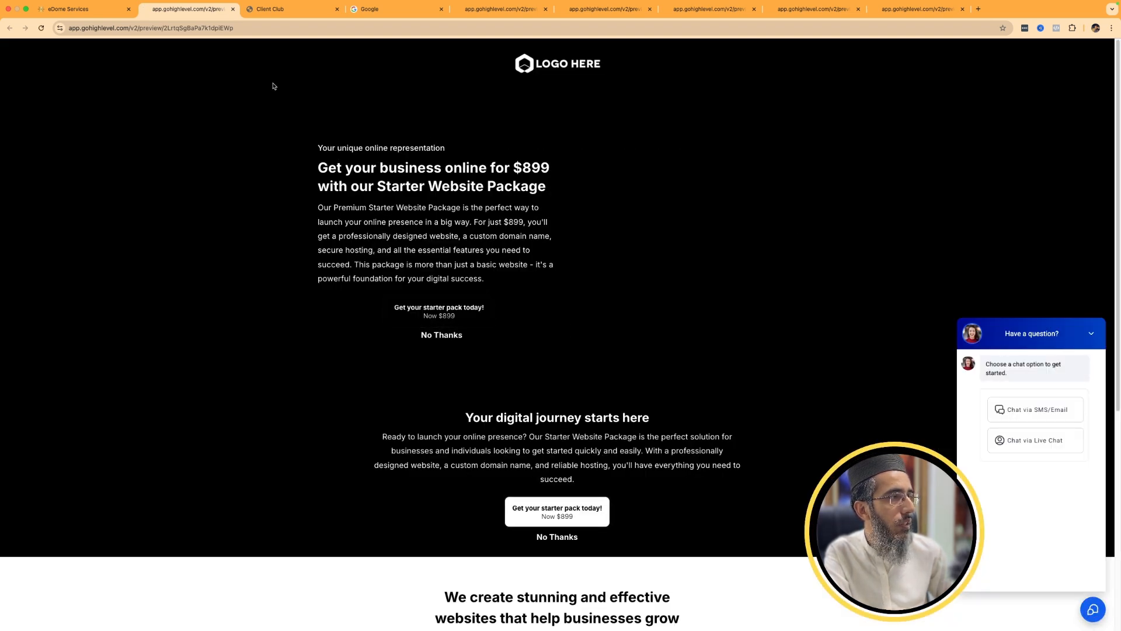
click(76, 8)
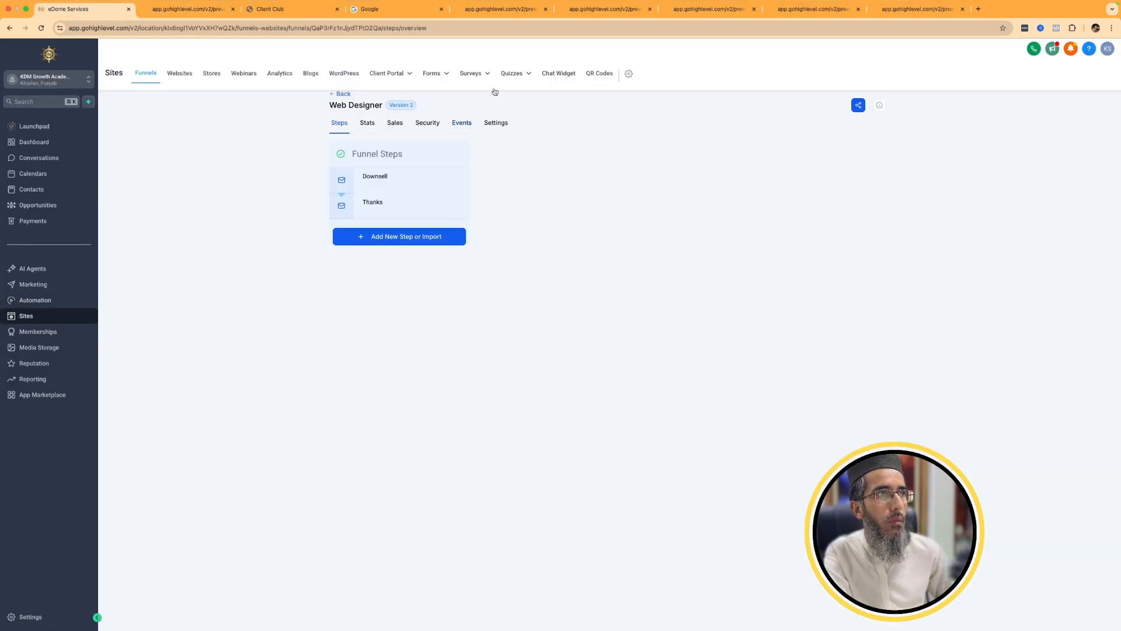
Create a folder named Test in the QR Codes section.
click(604, 76)
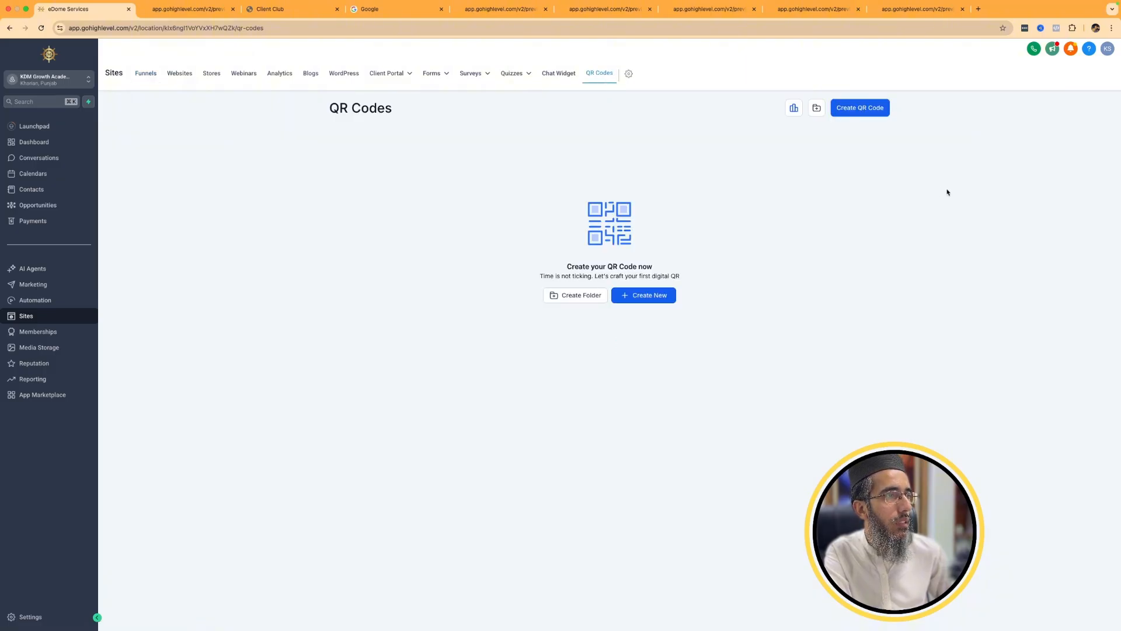
click(584, 295)
click(610, 370)
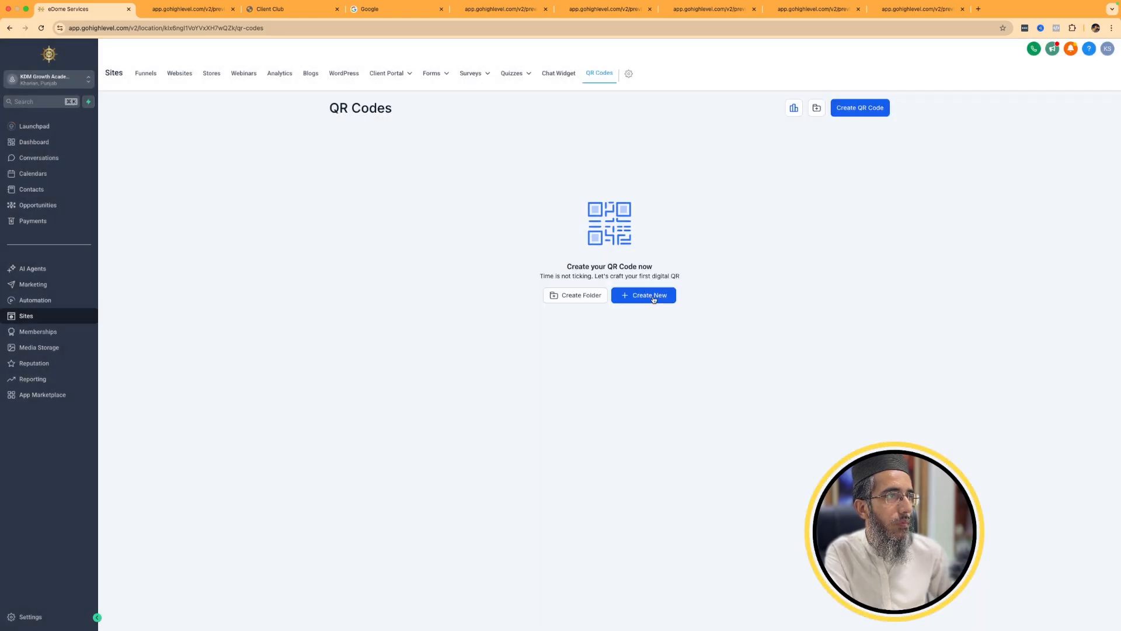
click(815, 107)
click(523, 337)
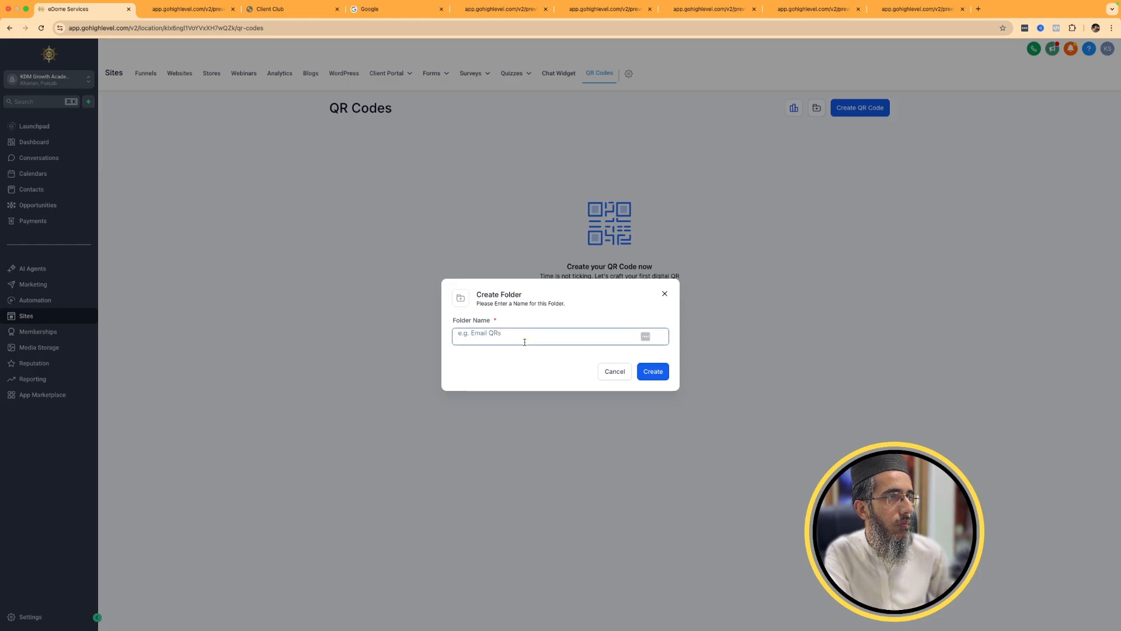
text(T)
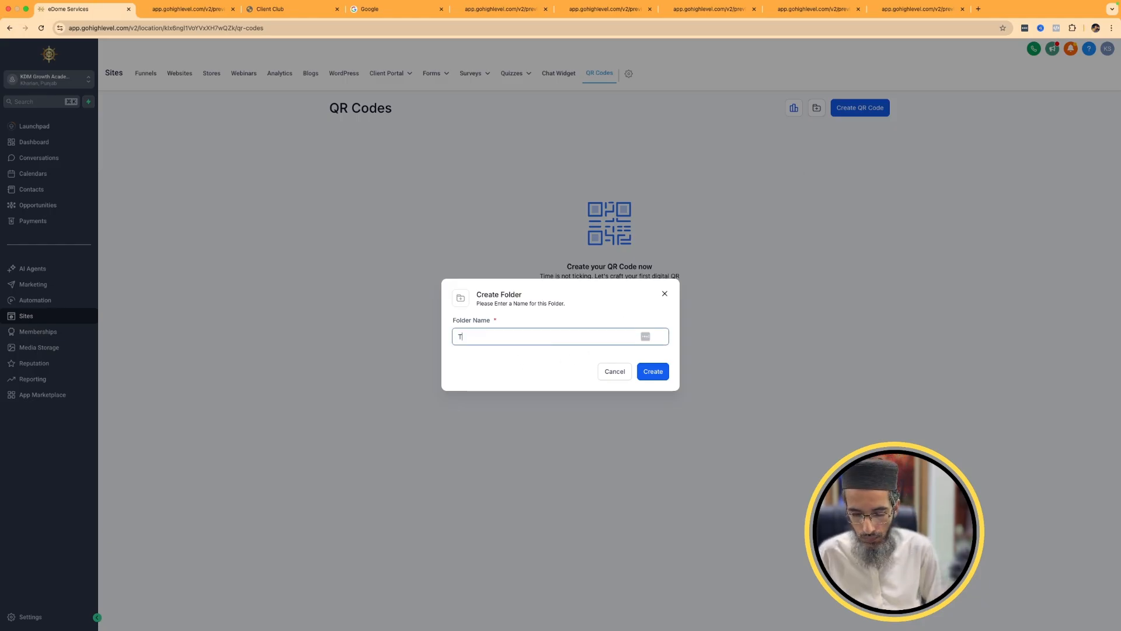
text(est)
click(666, 373)
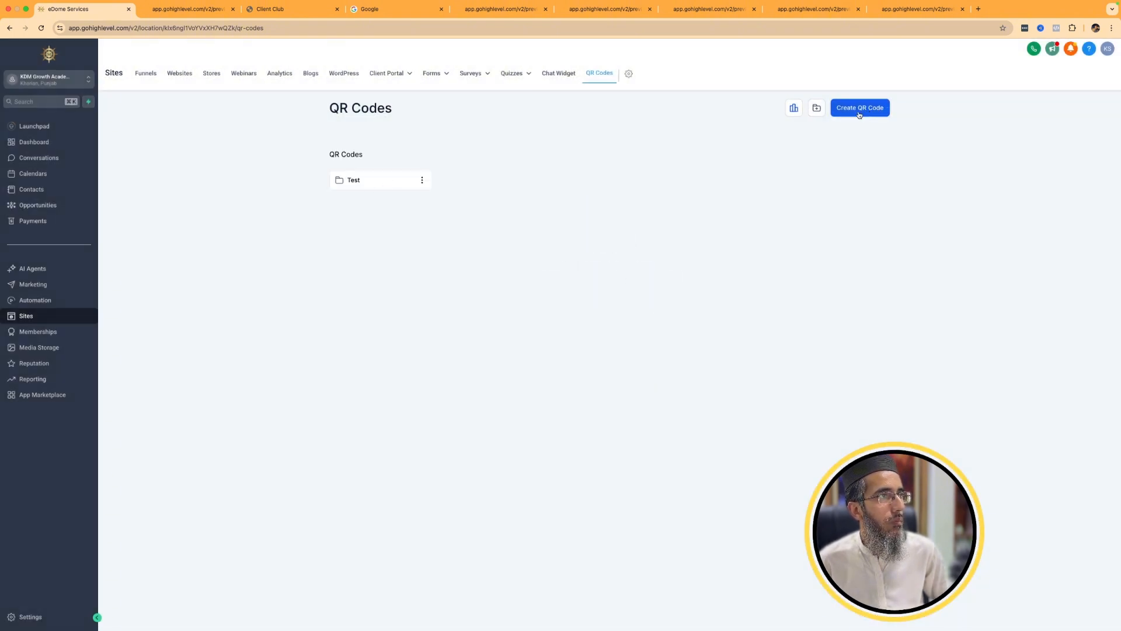
View the QR code analytics, the Test folder and the domain settings, and return to the QR Codes list.
click(794, 109)
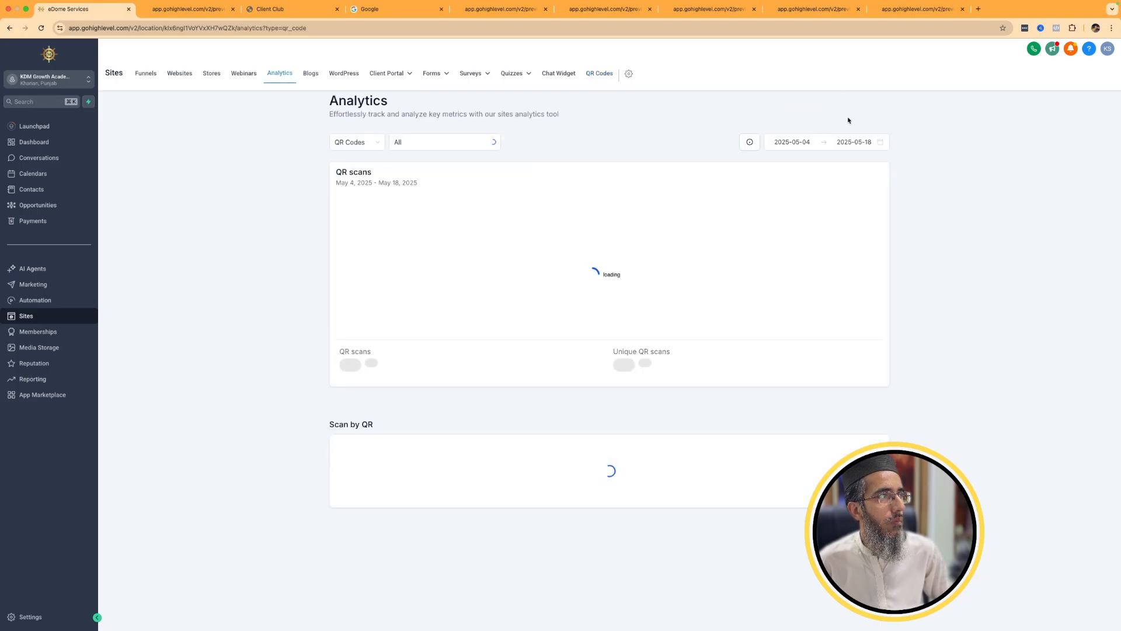
click(601, 75)
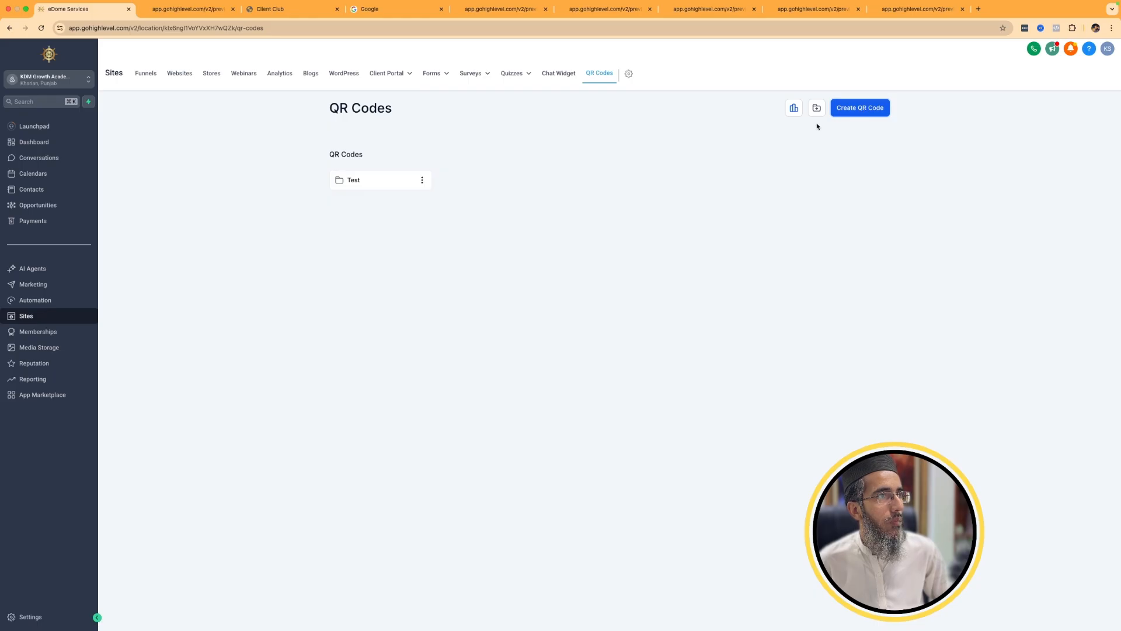
click(357, 181)
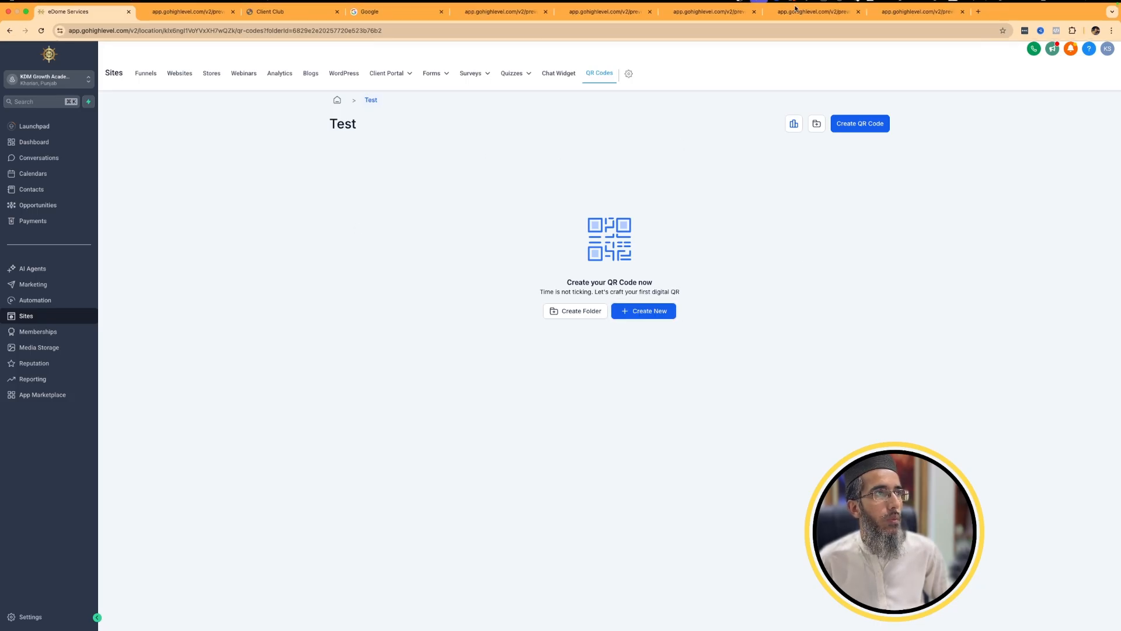
click(631, 75)
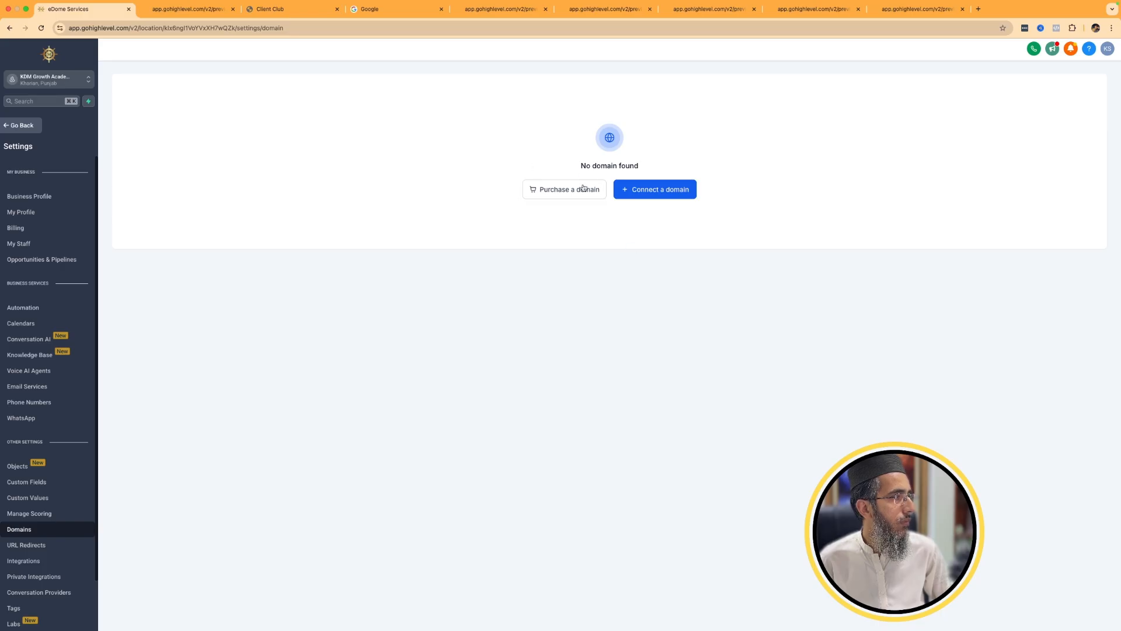
click(24, 126)
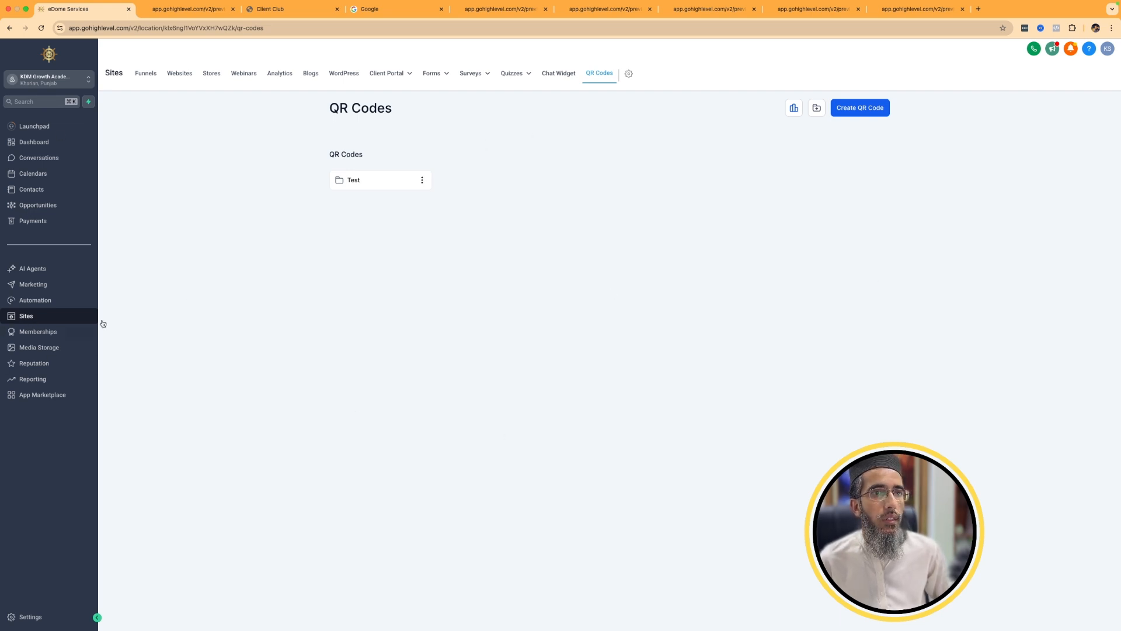
Compare the Memberships client portal dashboard with the Client Portal options under Sites.
click(24, 333)
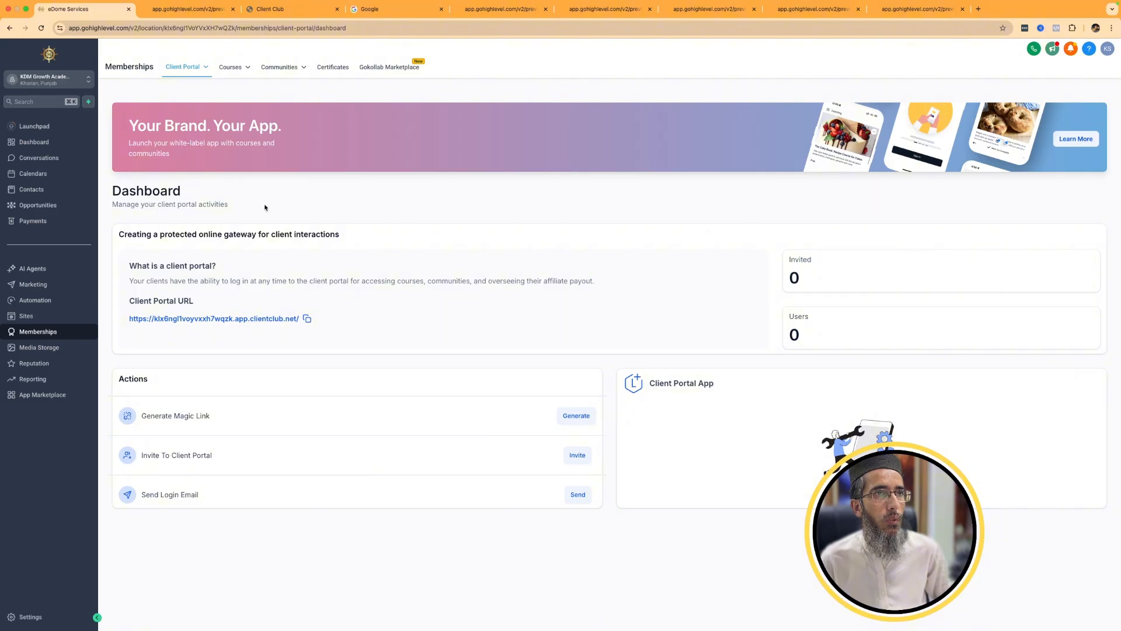
click(53, 315)
mouse_move(409, 79)
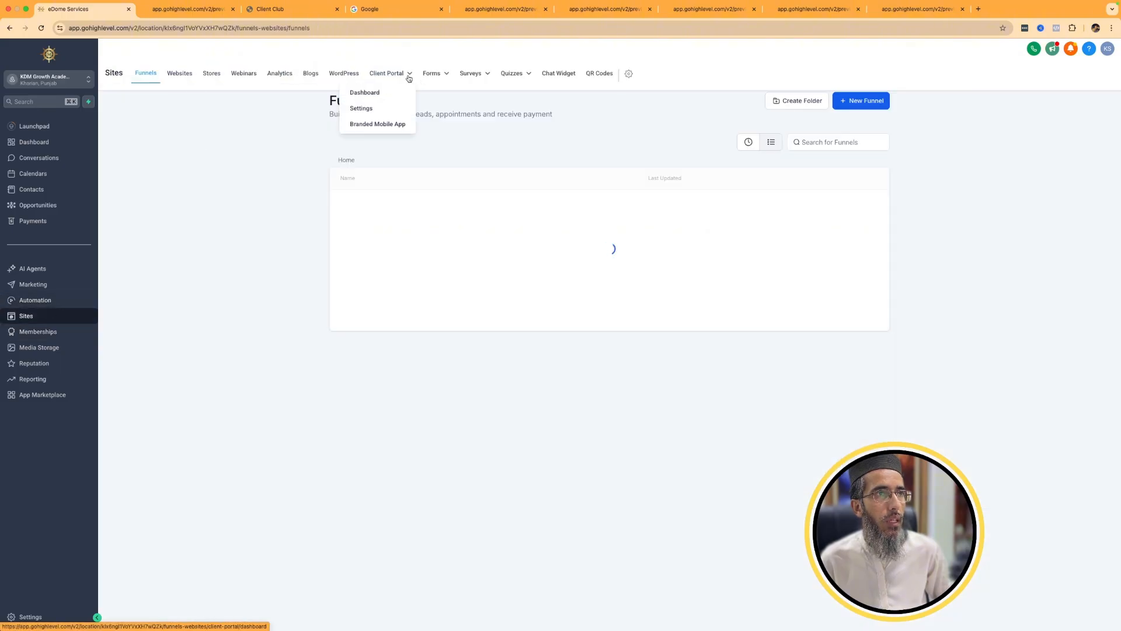
click(88, 332)
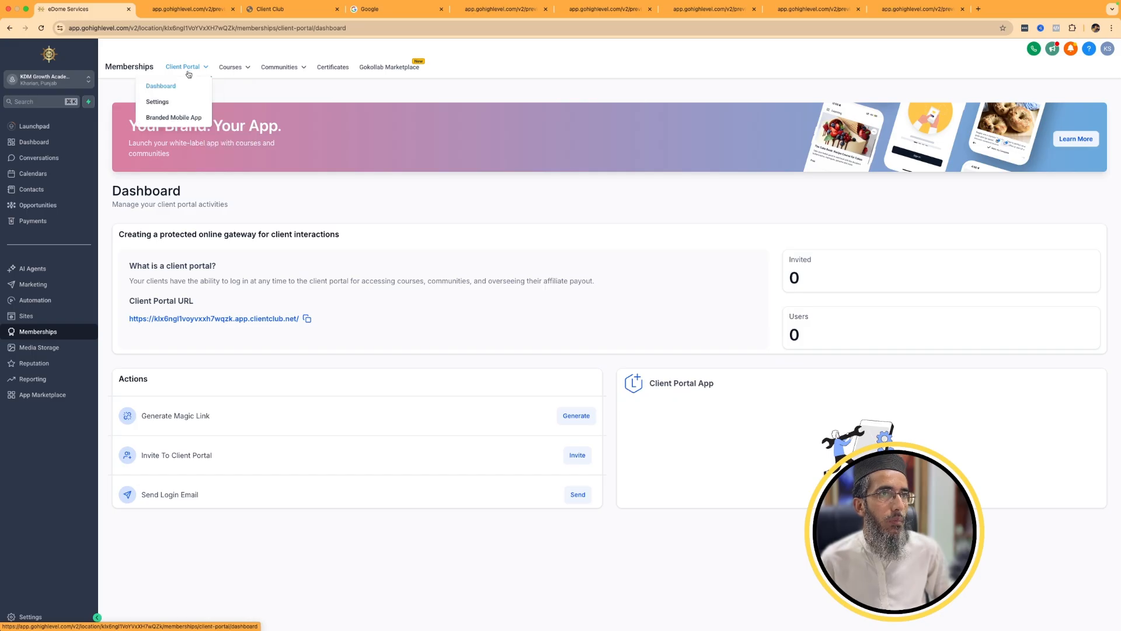
Look through the courses dashboard, community groups and certificates pages in Memberships.
mouse_move(227, 71)
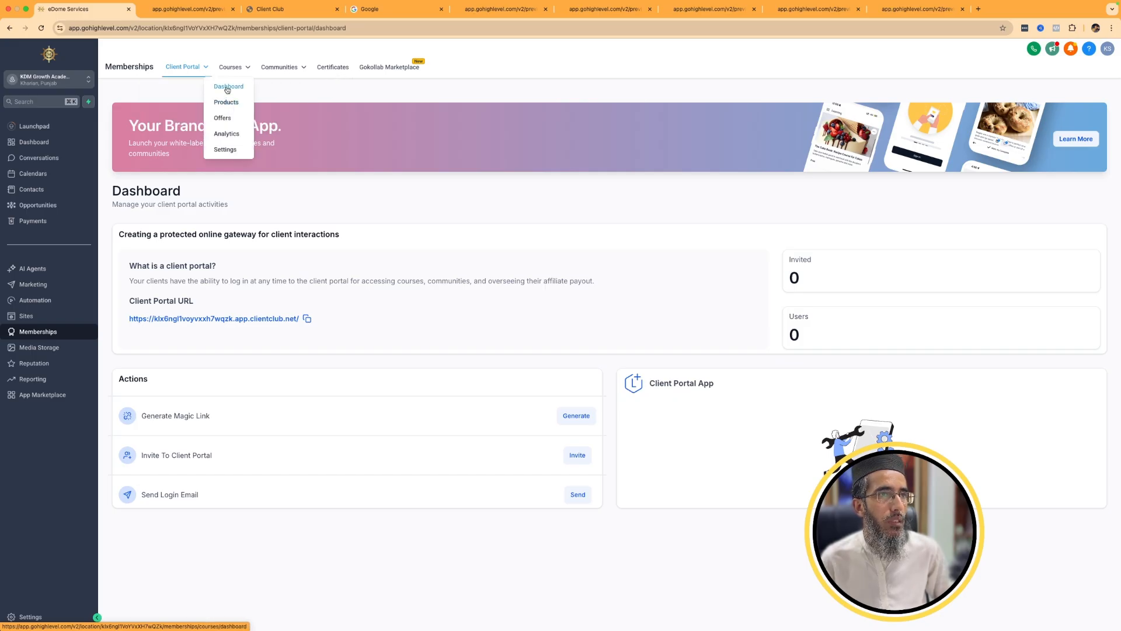
click(227, 88)
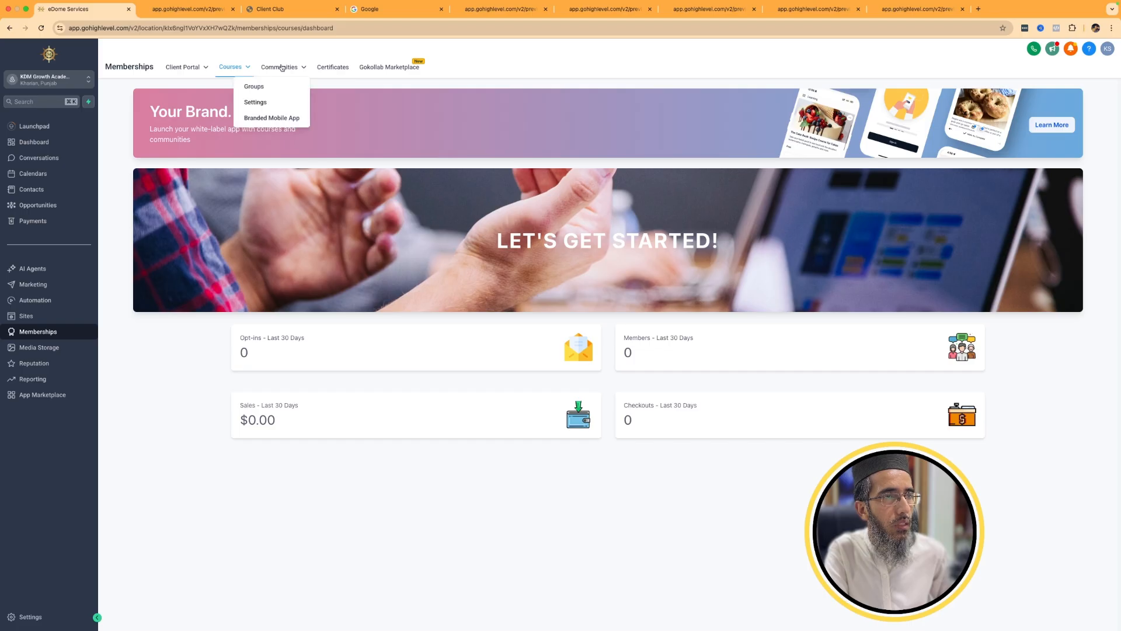
click(280, 72)
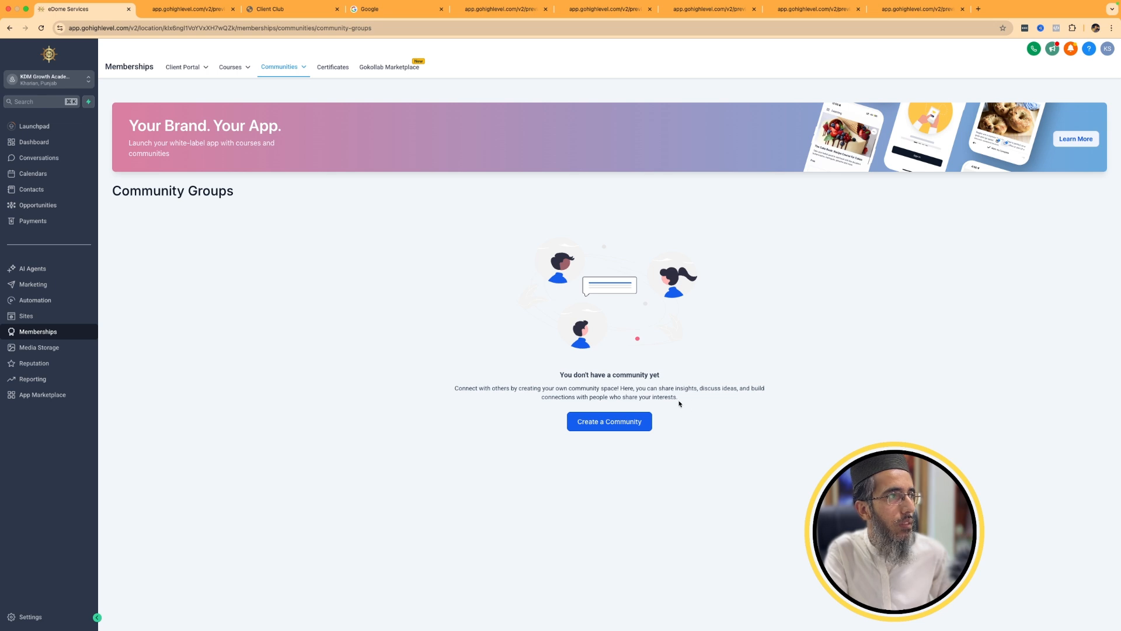
click(336, 76)
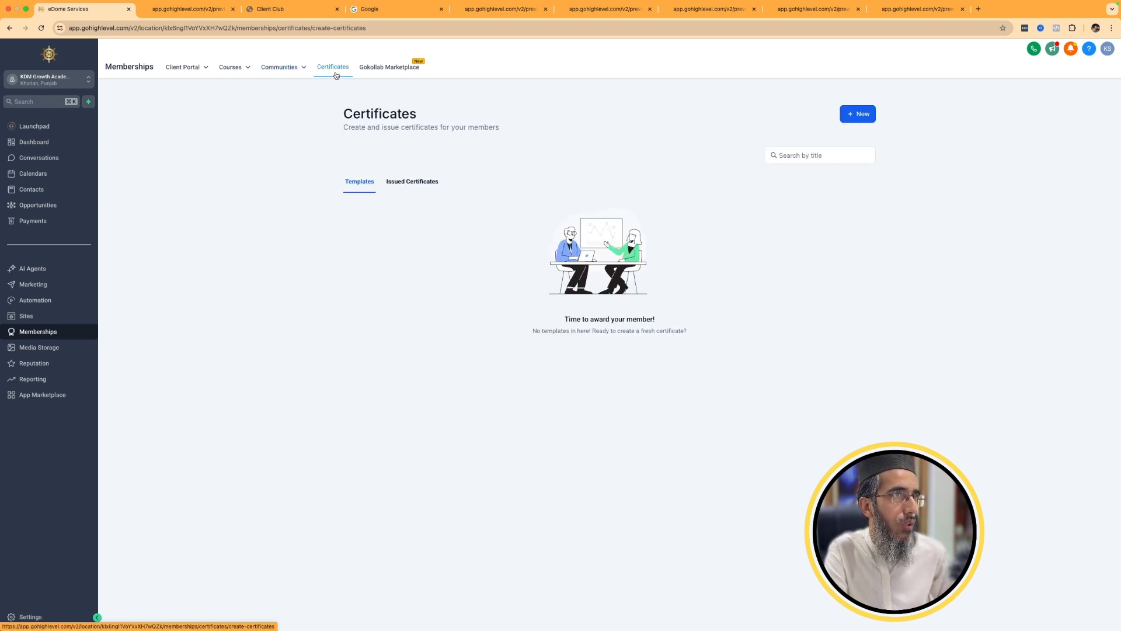
mouse_move(184, 75)
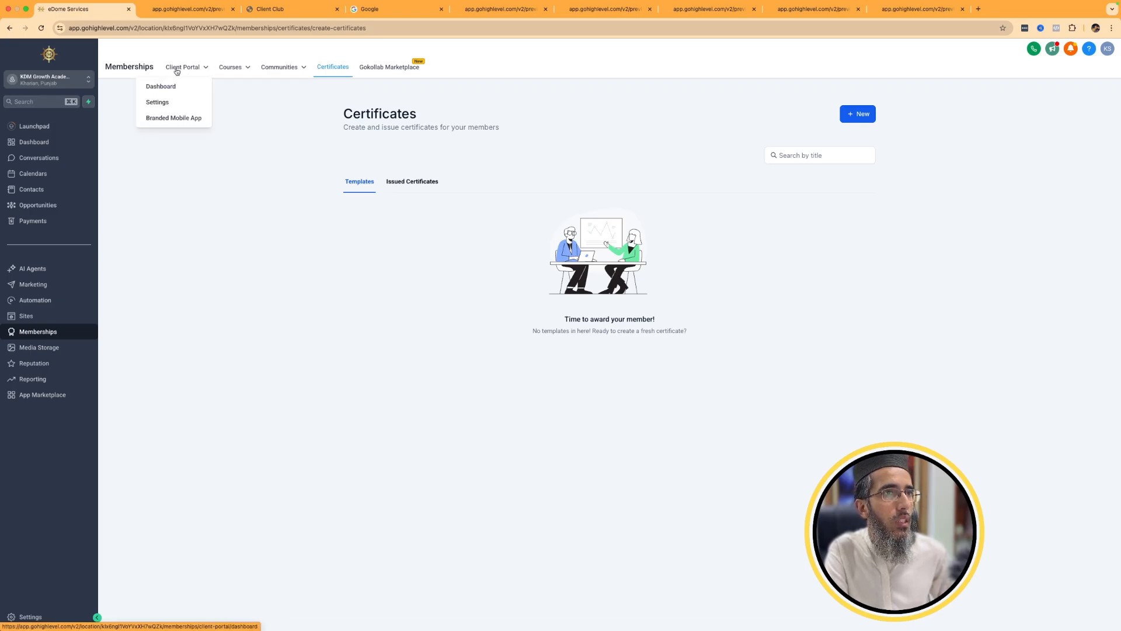
mouse_move(274, 70)
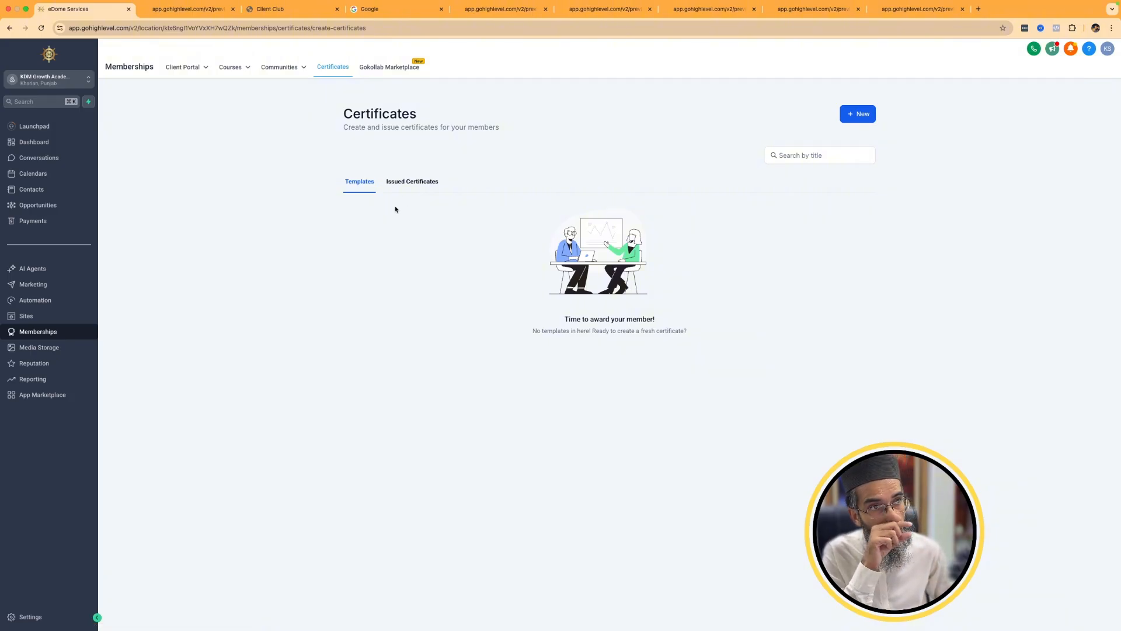
Create a certificate from the existing template with gold corners and a gold ribbon badge.
click(858, 115)
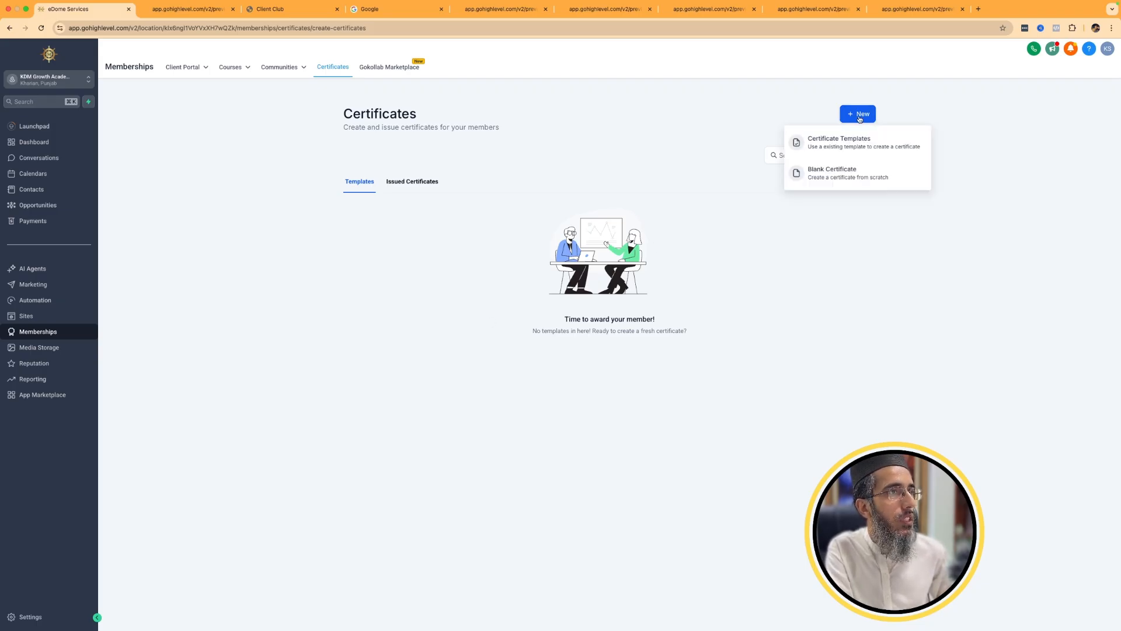
click(838, 146)
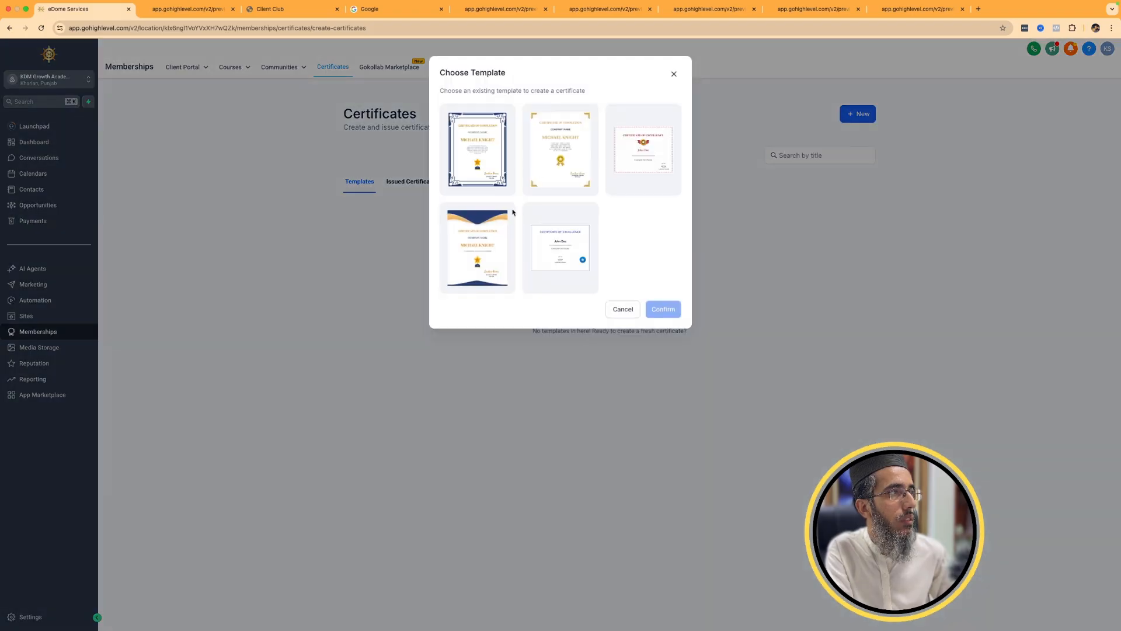
click(573, 153)
click(672, 308)
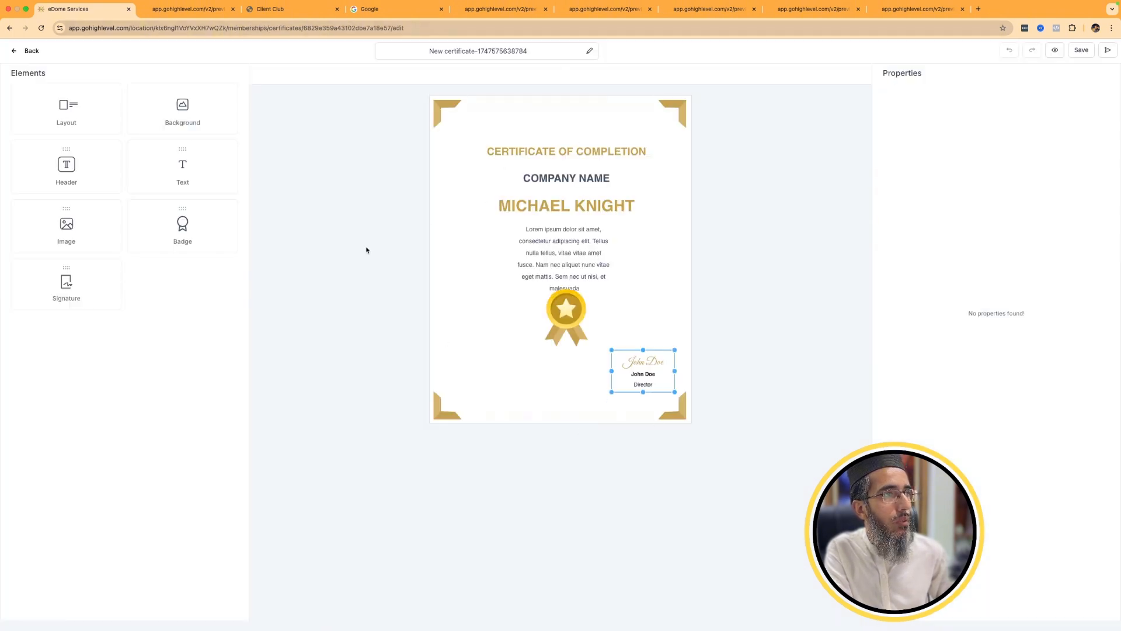
Replace the certificate's COMPANY NAME text with the contact's Company Name custom value.
click(551, 271)
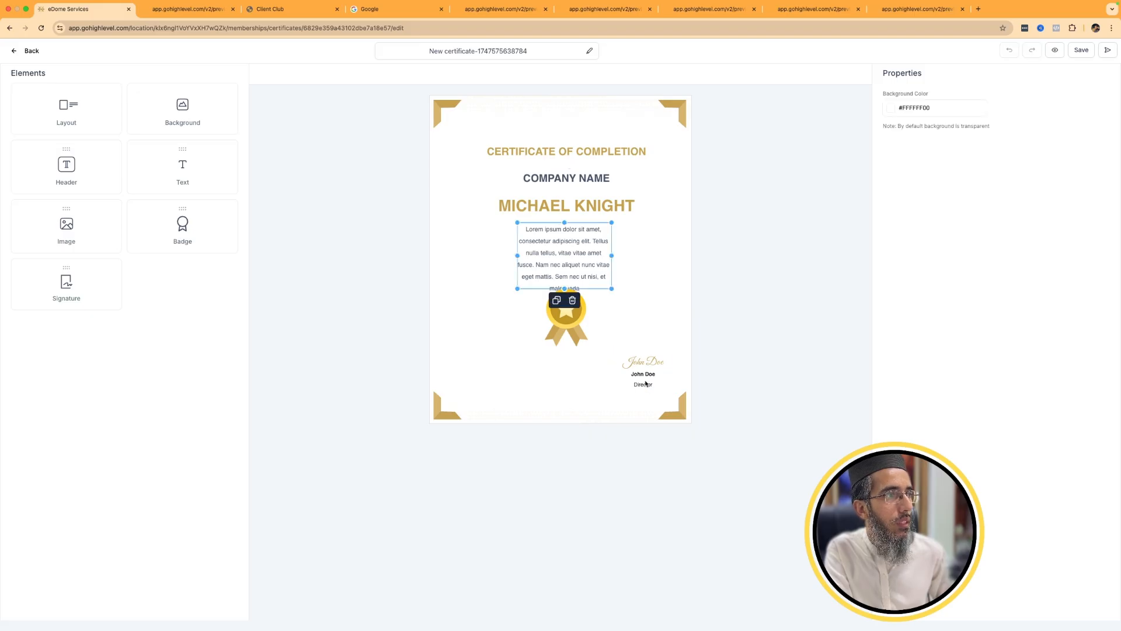
click(646, 383)
click(561, 183)
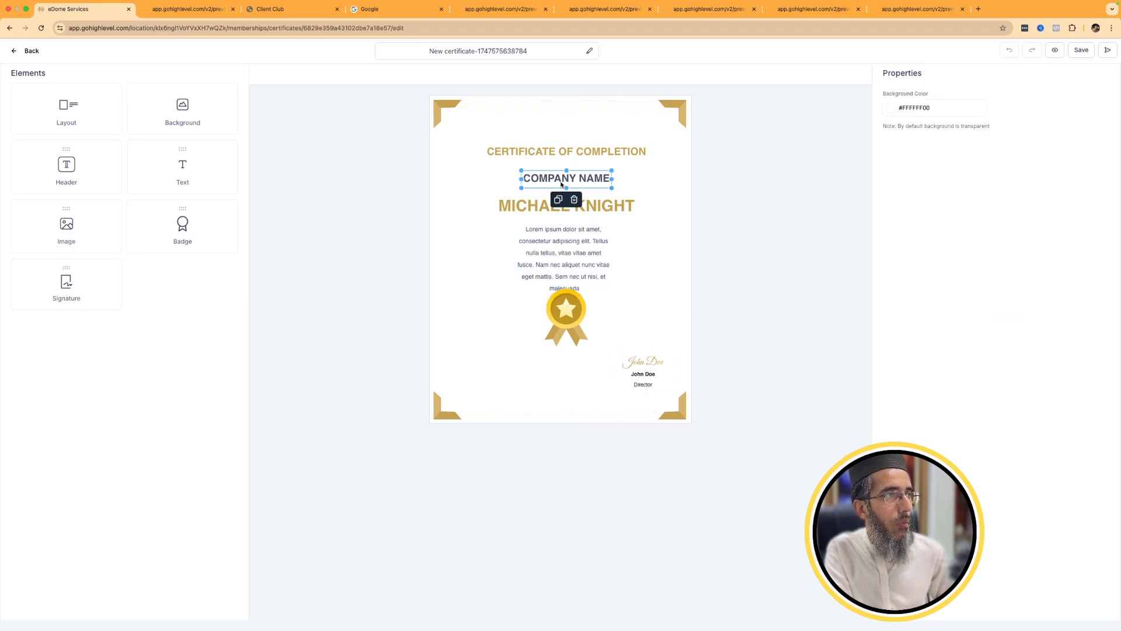
double_click(562, 184)
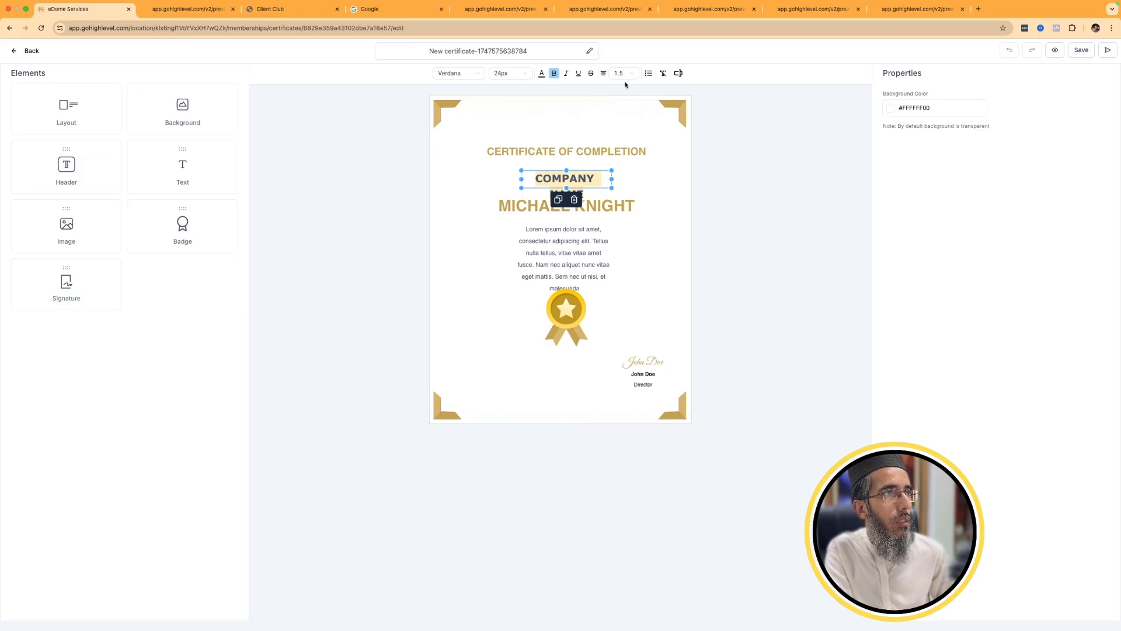
click(678, 73)
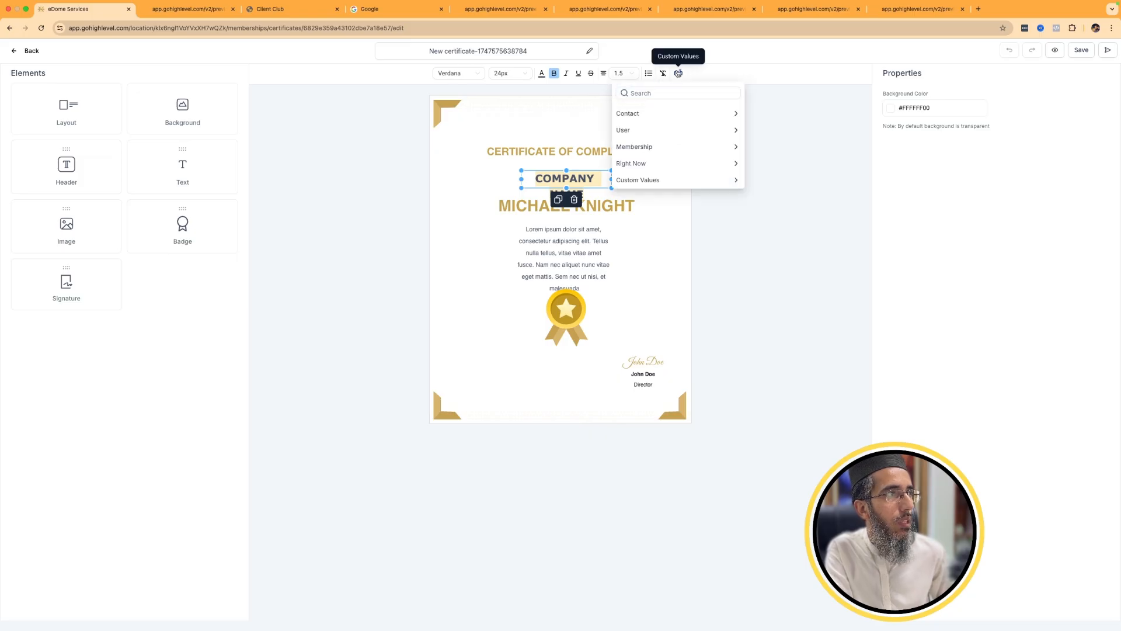
click(667, 114)
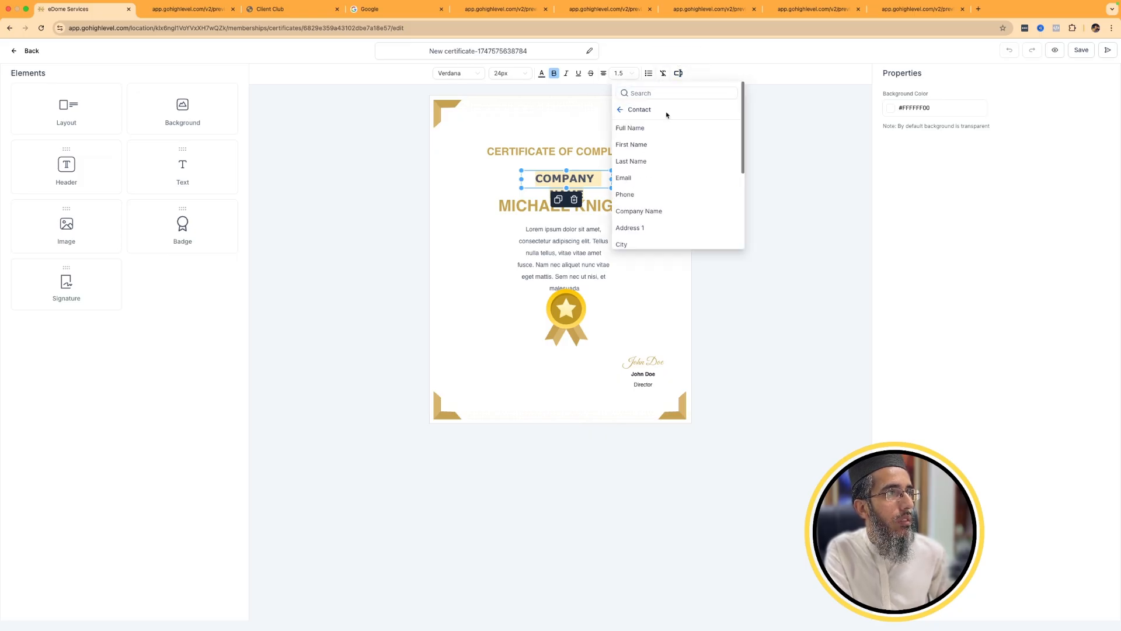
click(646, 195)
click(671, 187)
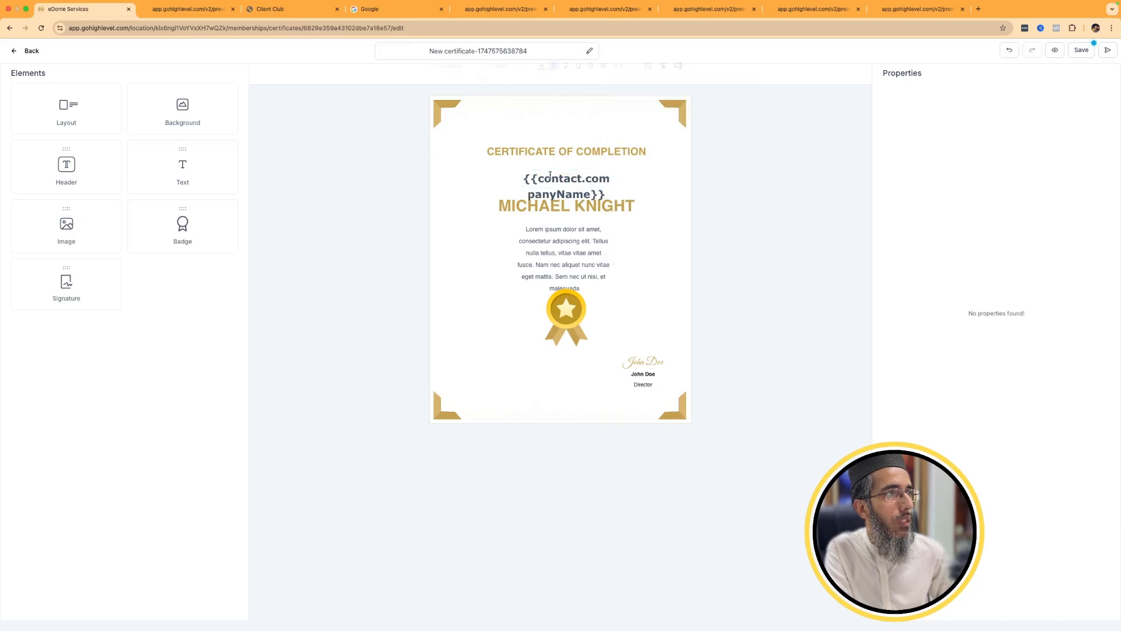
Widen the company name text box on both sides to fit the placeholder on one line, and return to the certificates list.
click(549, 180)
drag(519, 178, 461, 178)
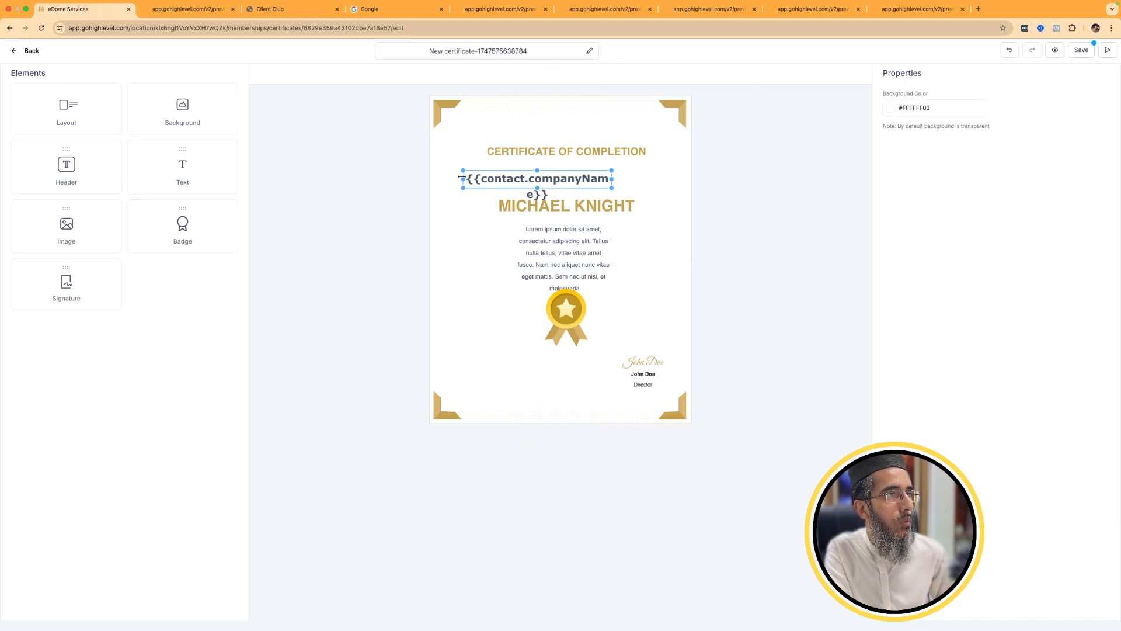
drag(613, 180, 651, 179)
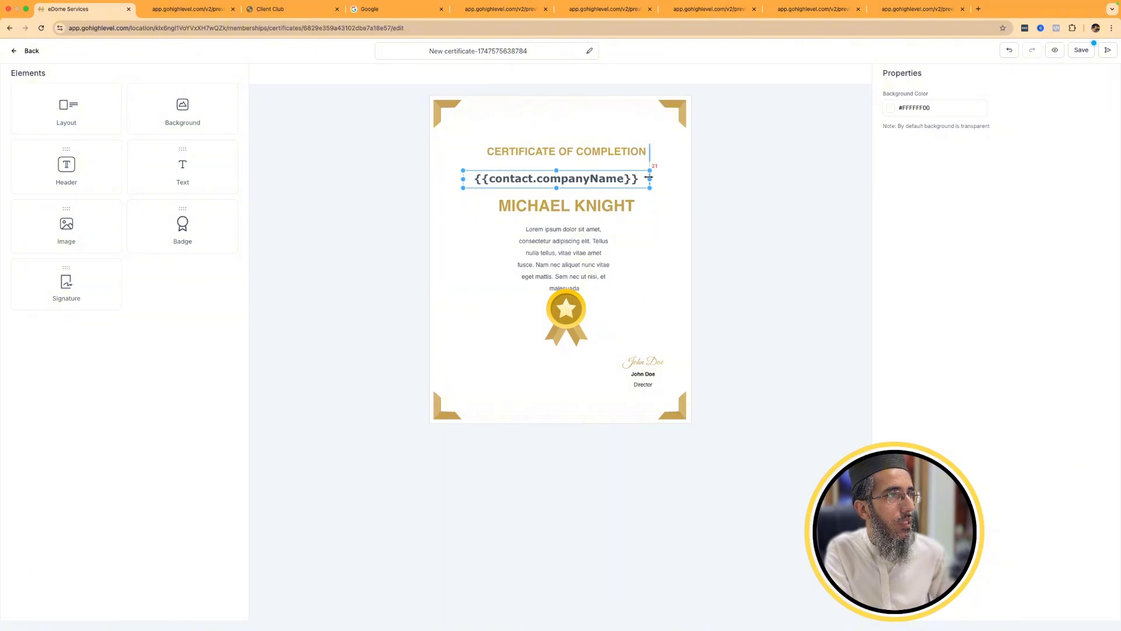
click(18, 54)
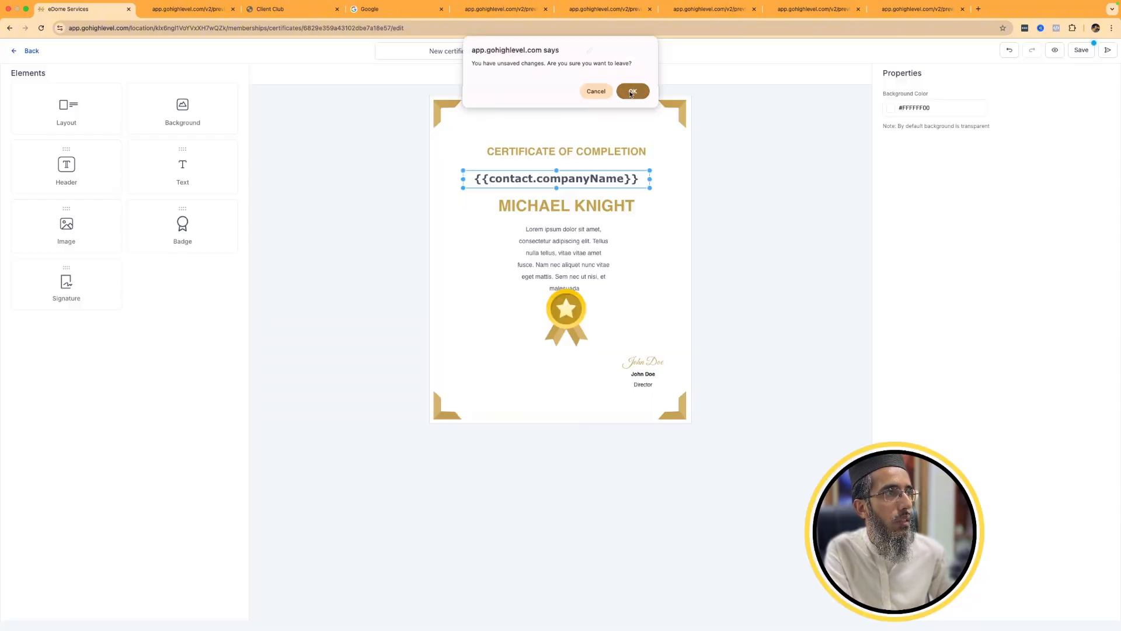
click(632, 92)
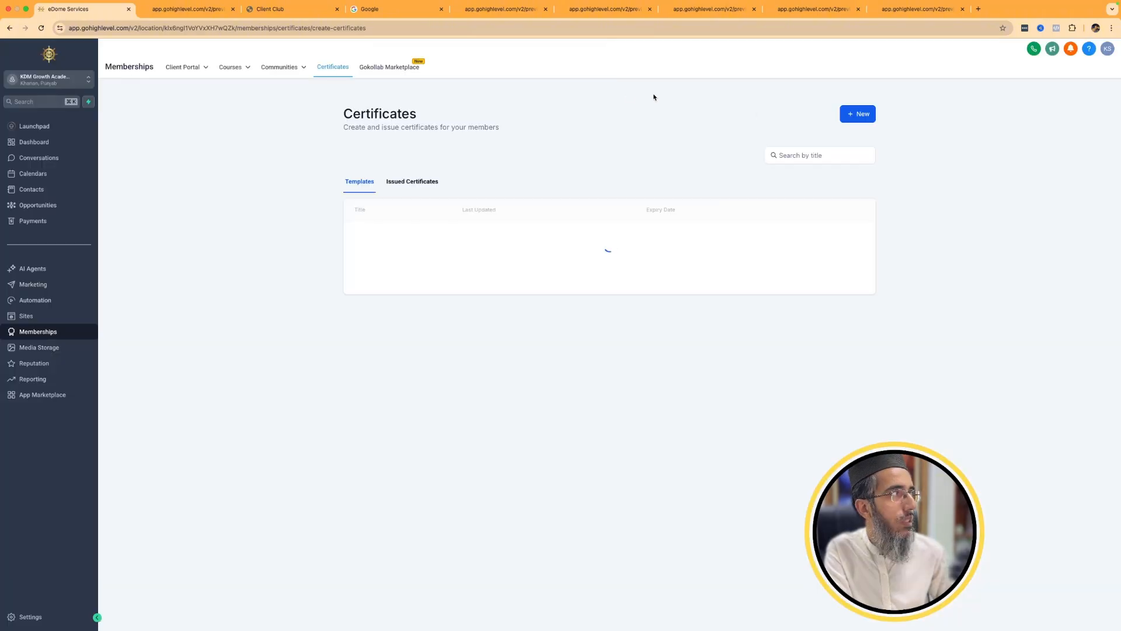
View Media Storage and the Reputation section's overview, requests and reviews pages.
click(40, 347)
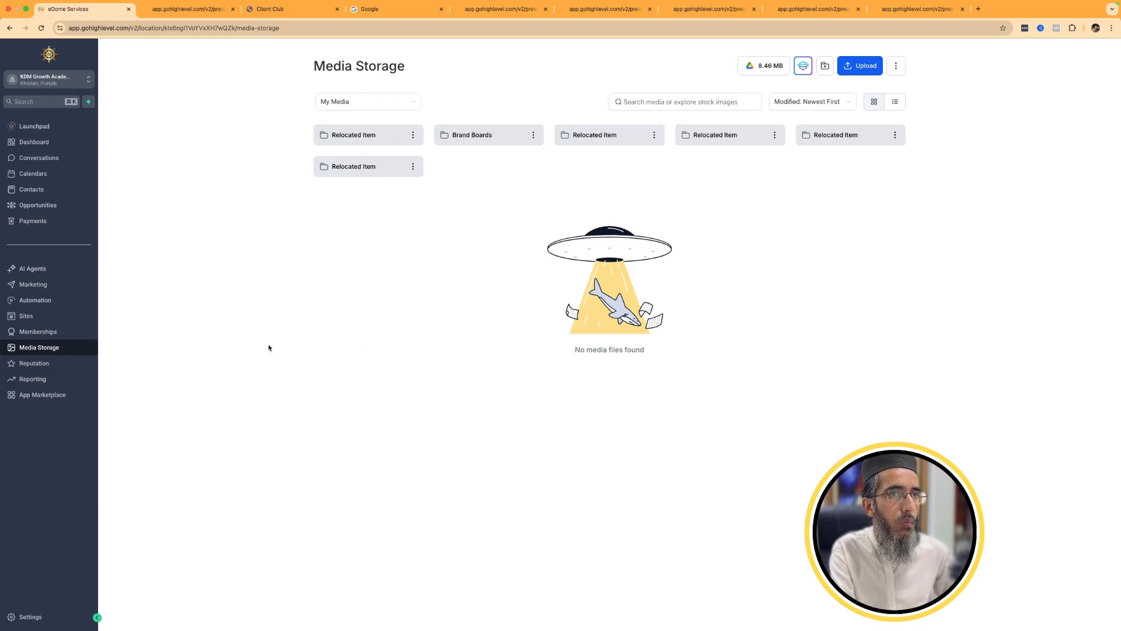
click(42, 367)
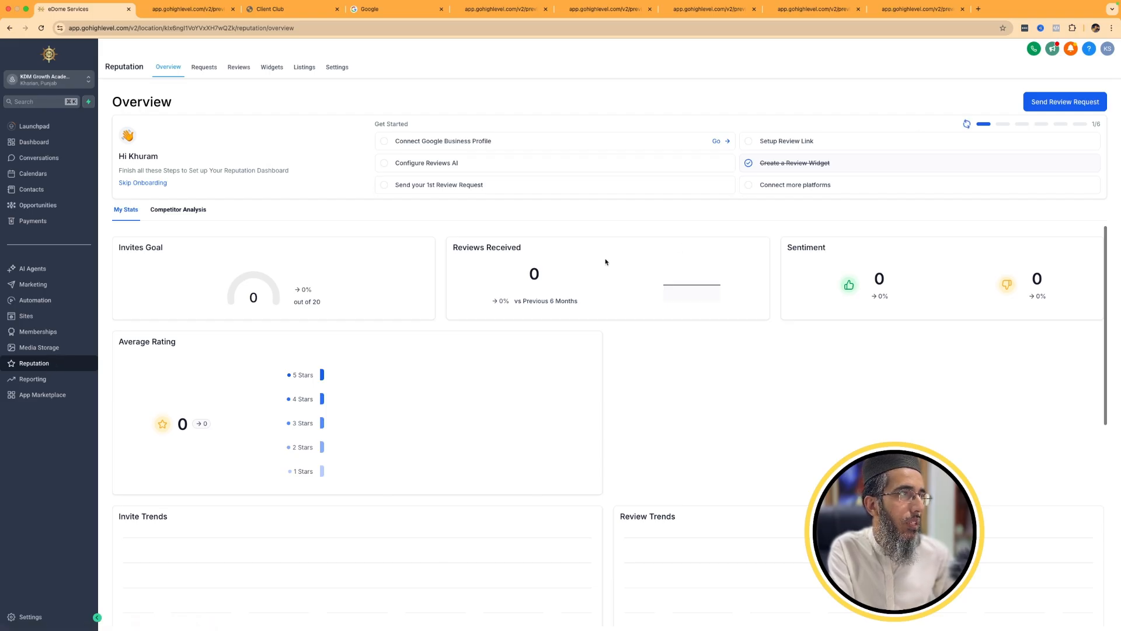
click(200, 72)
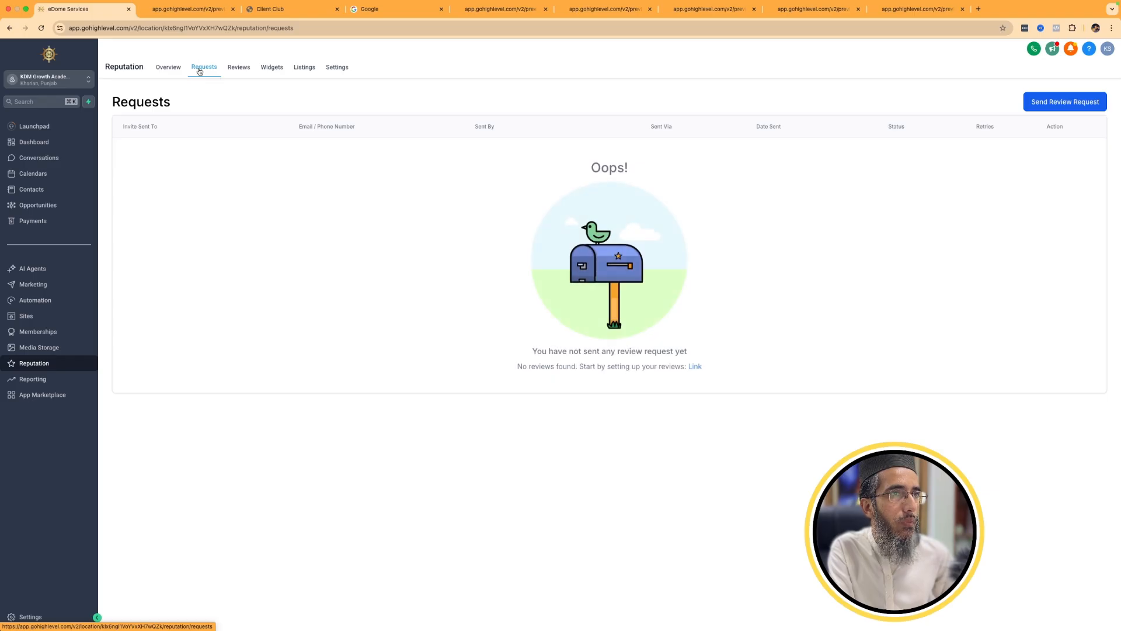
click(238, 68)
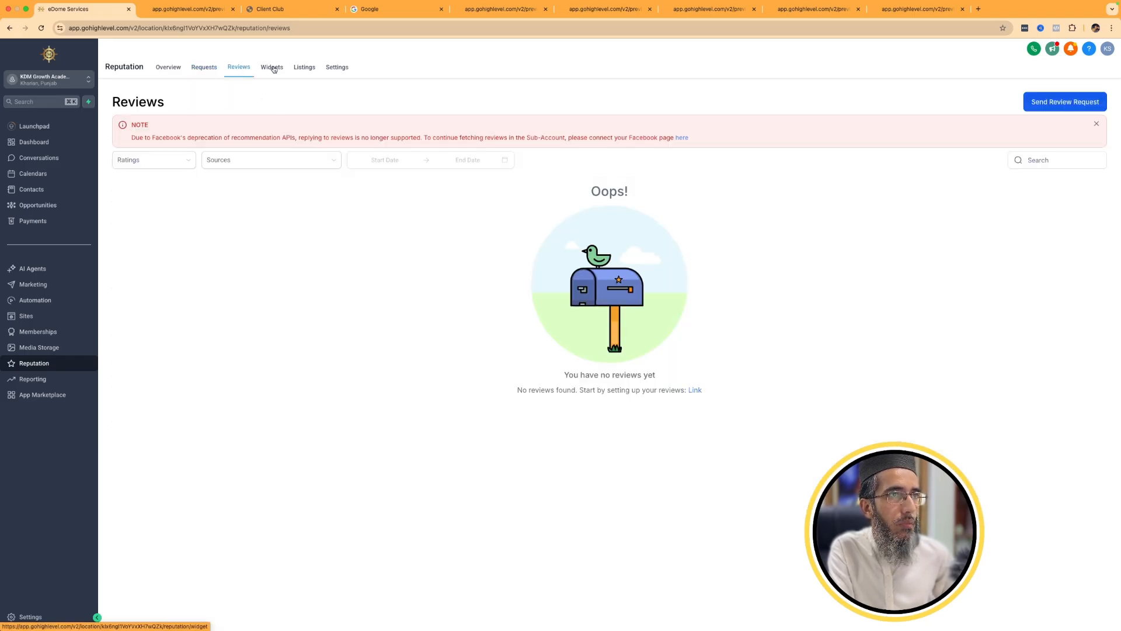
Start a new review widget with the List type, using All Google pages and All as review sources.
click(271, 68)
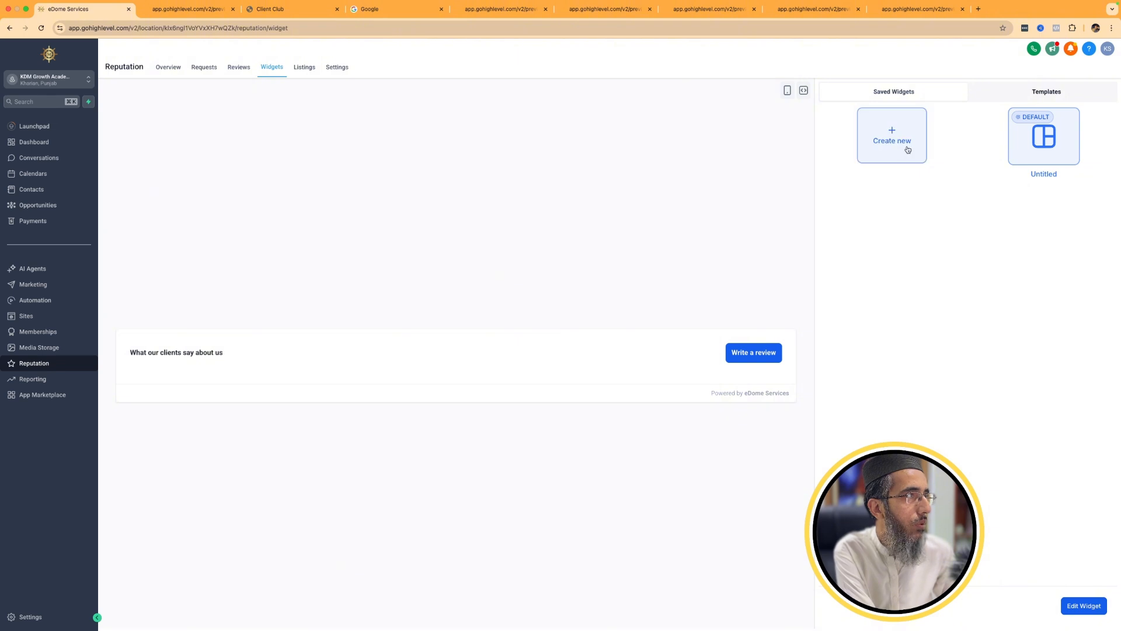
click(902, 141)
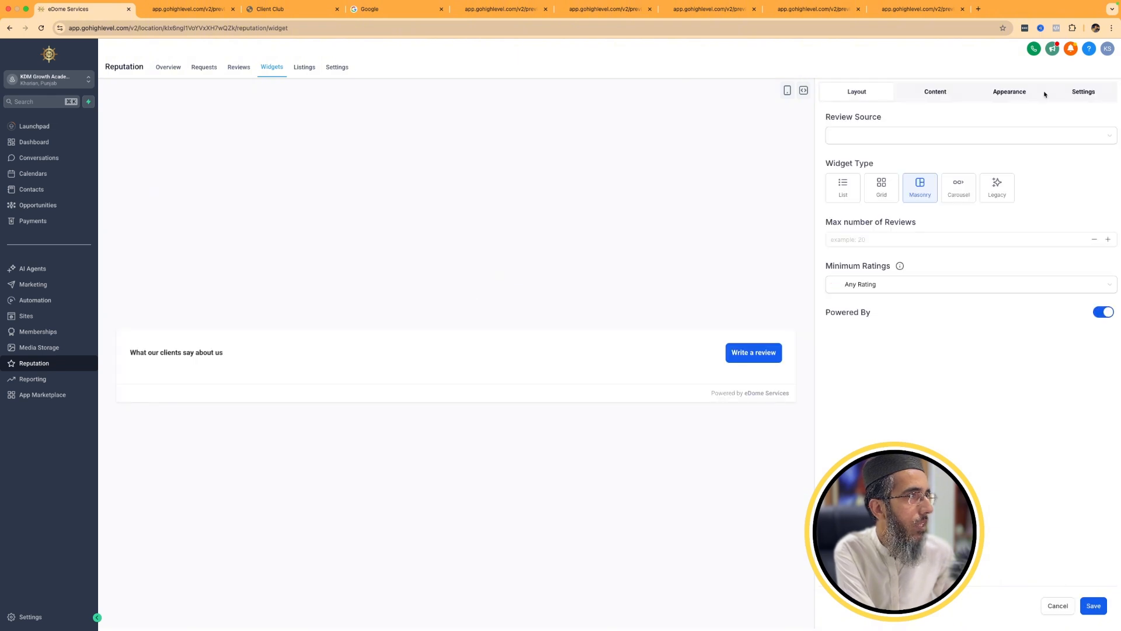
click(880, 187)
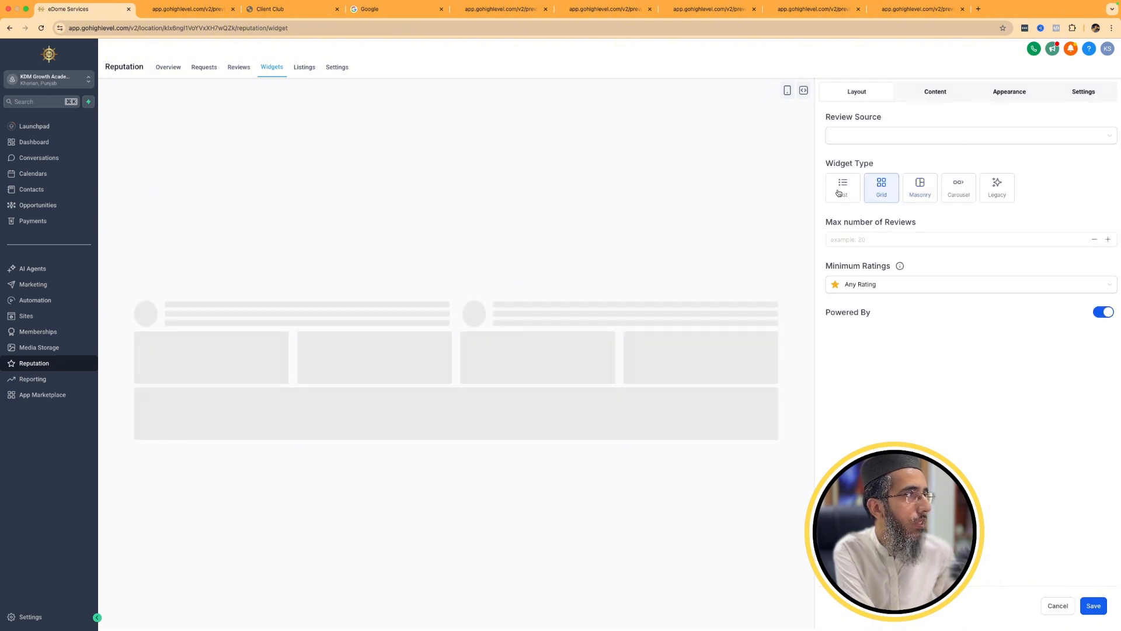
click(908, 135)
click(854, 181)
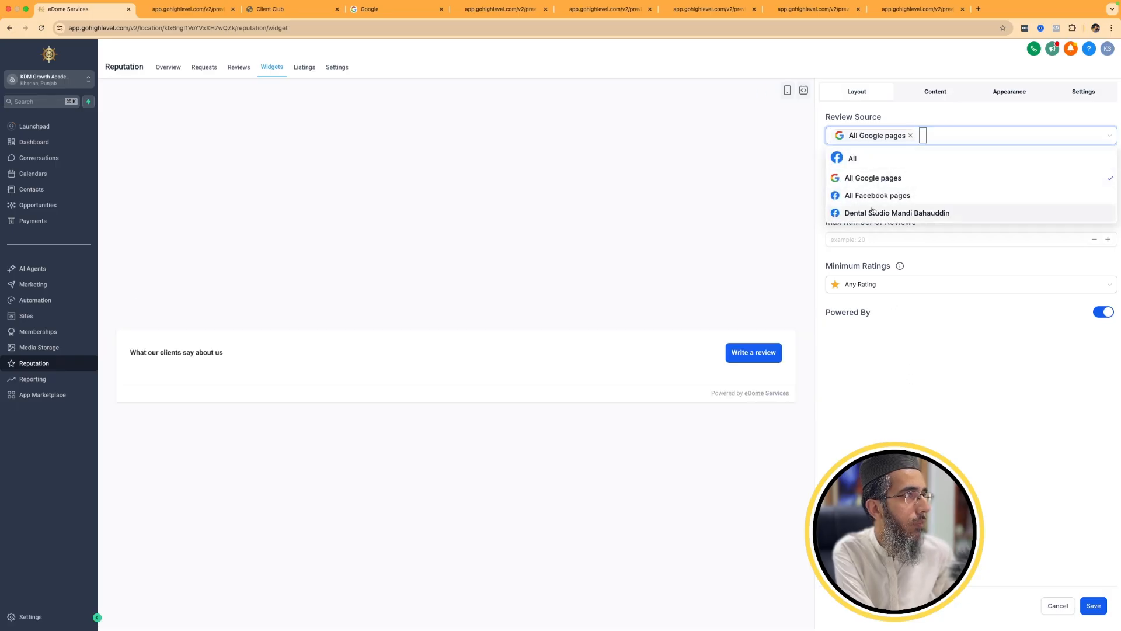
click(853, 158)
click(764, 300)
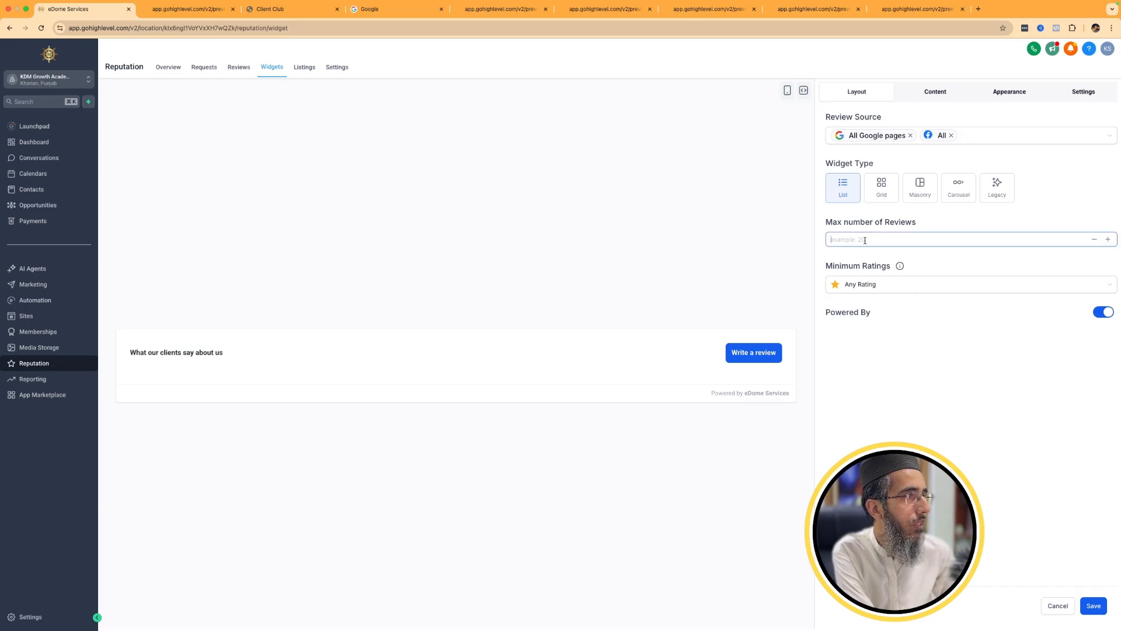
Set the new widget's minimum ratings to Only 5 rated, leaving the maximum number of reviews empty.
click(845, 285)
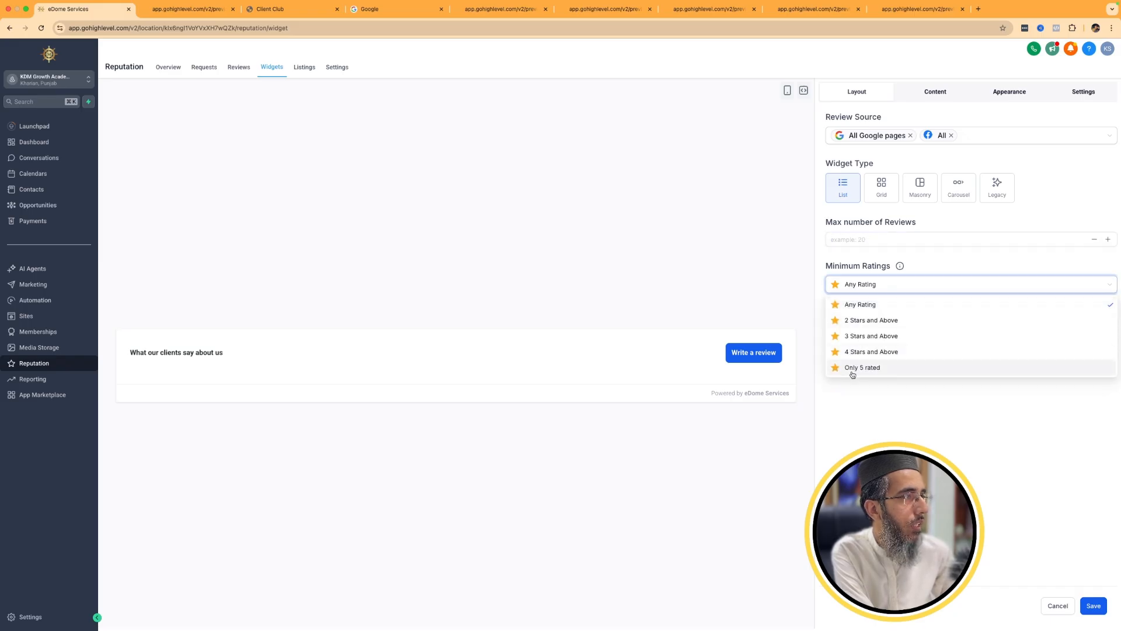
click(853, 374)
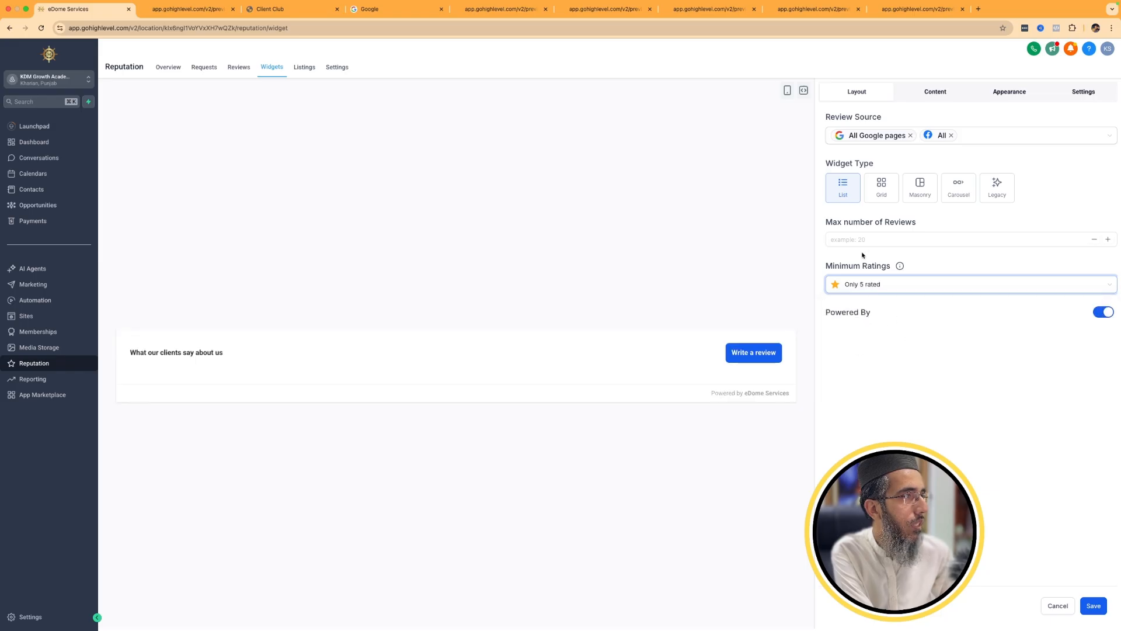
click(874, 240)
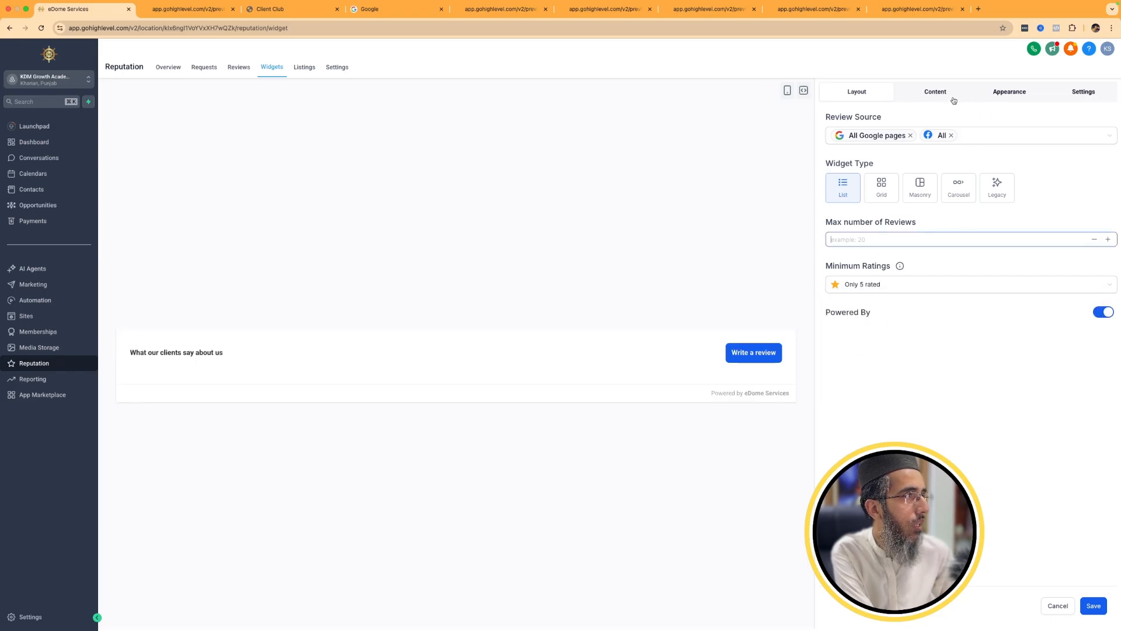
Review the widget's content, appearance and settings options, and select its whole website embed code.
click(935, 92)
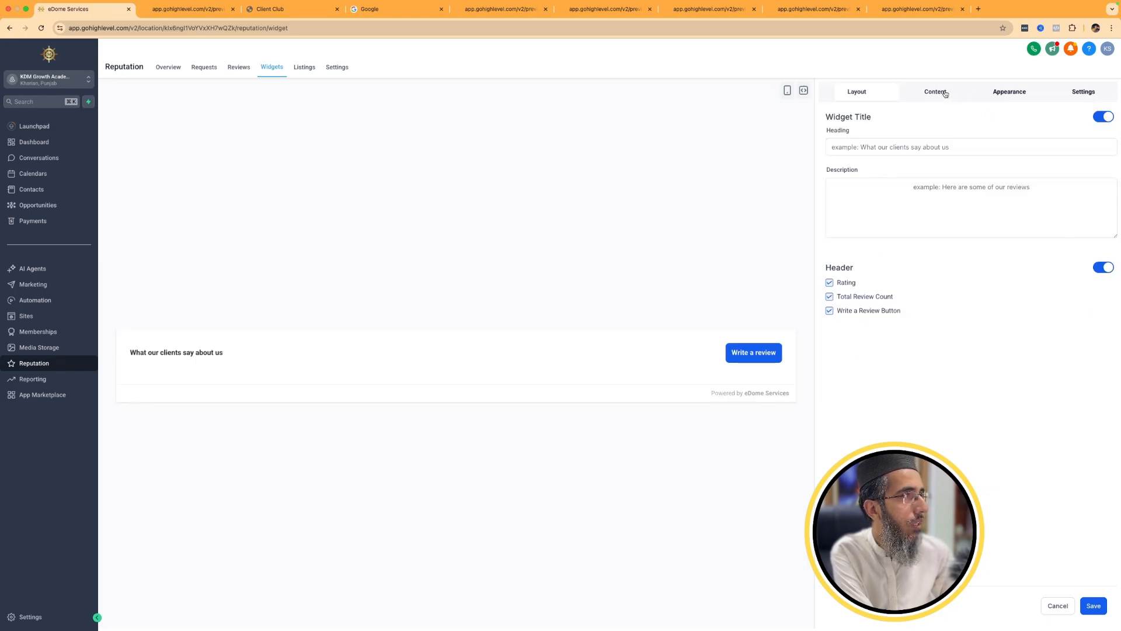
click(996, 92)
click(1080, 93)
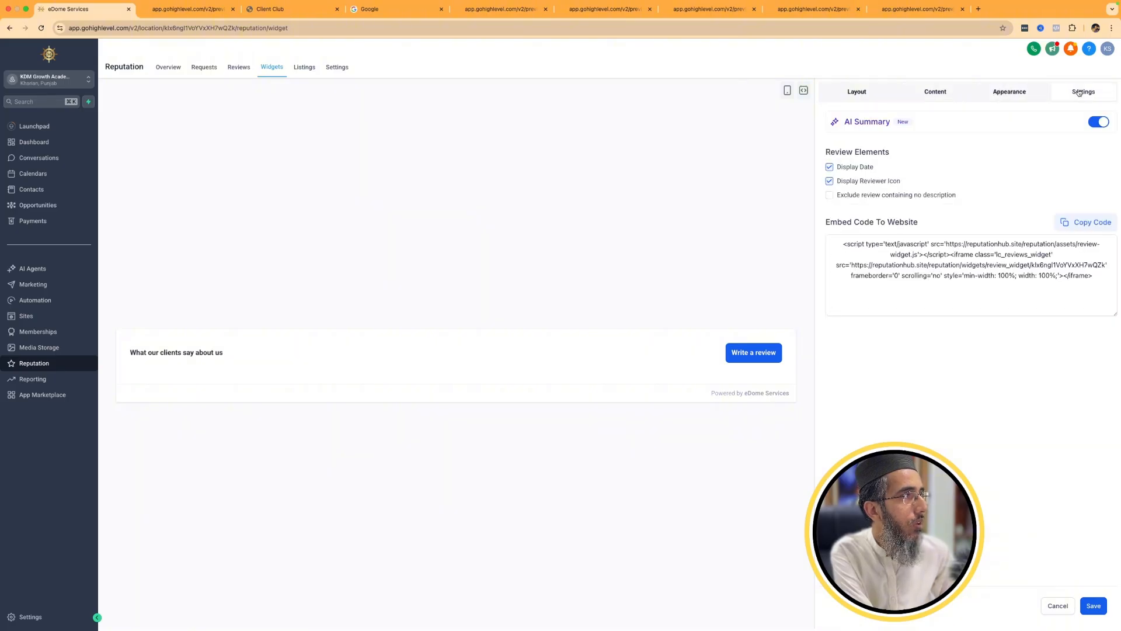
click(862, 265)
drag(1097, 278, 797, 235)
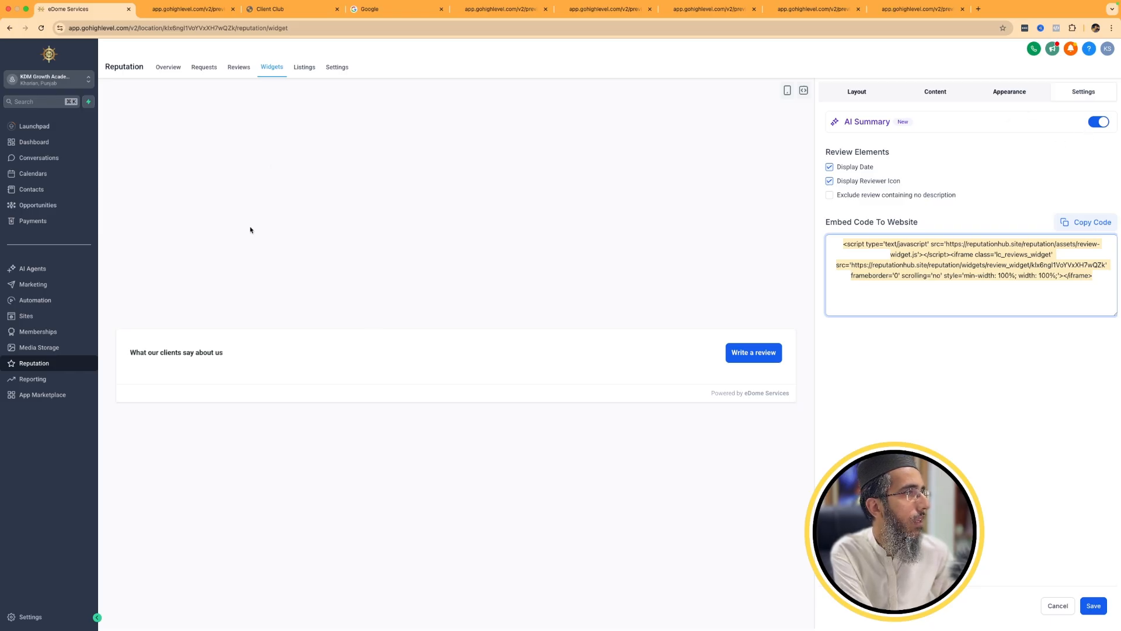
Leave the widget editor without saving and view the Reputation section's Listings page.
click(305, 68)
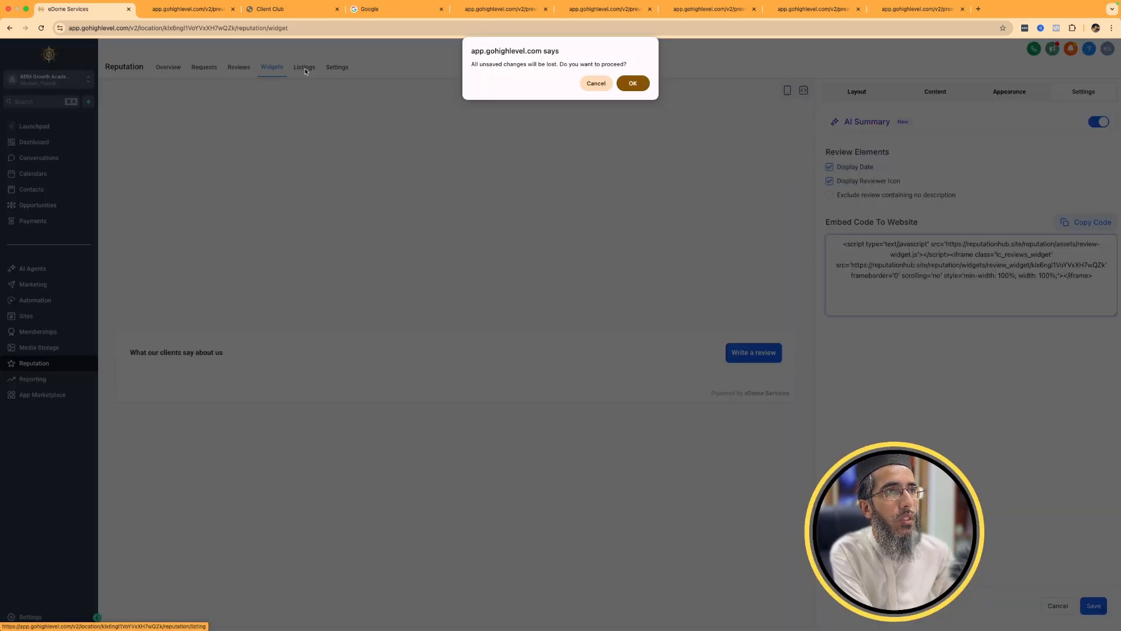
click(605, 82)
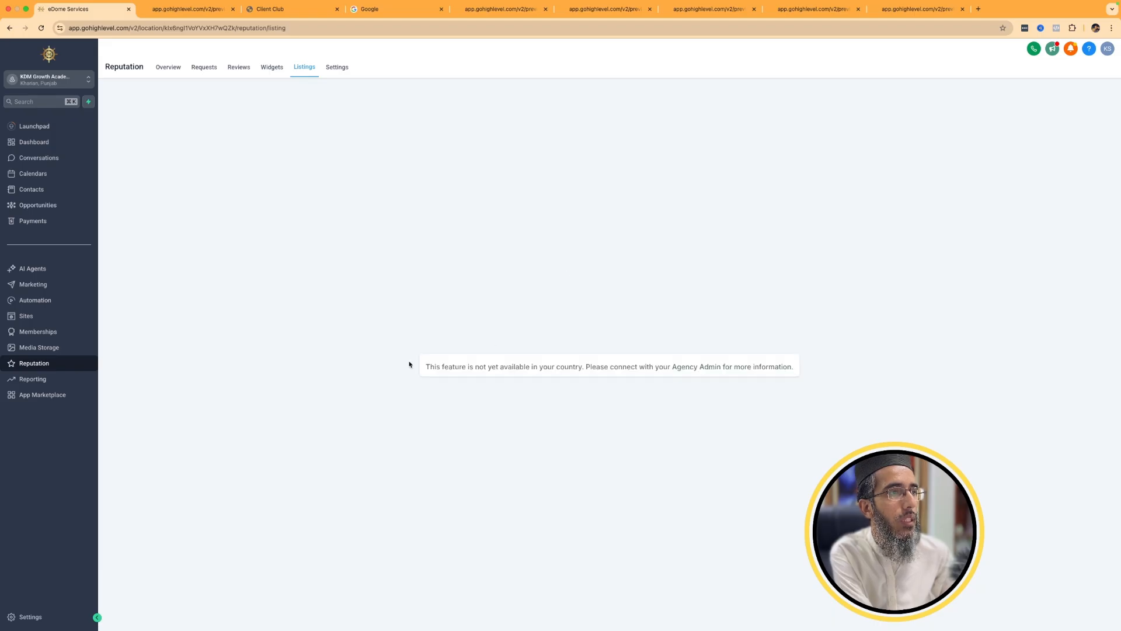
drag(409, 365, 830, 372)
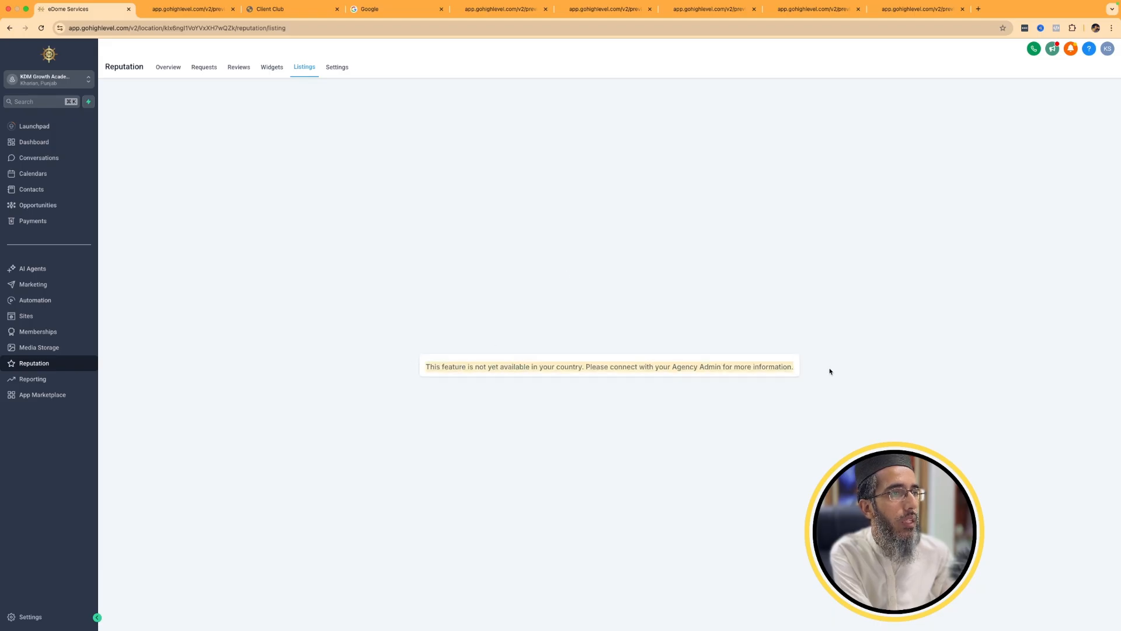
In the Reputation review link settings, enable Review Balancing and choose the Dental Studio Mandi Bahauddin page for Facebook reviews.
click(329, 71)
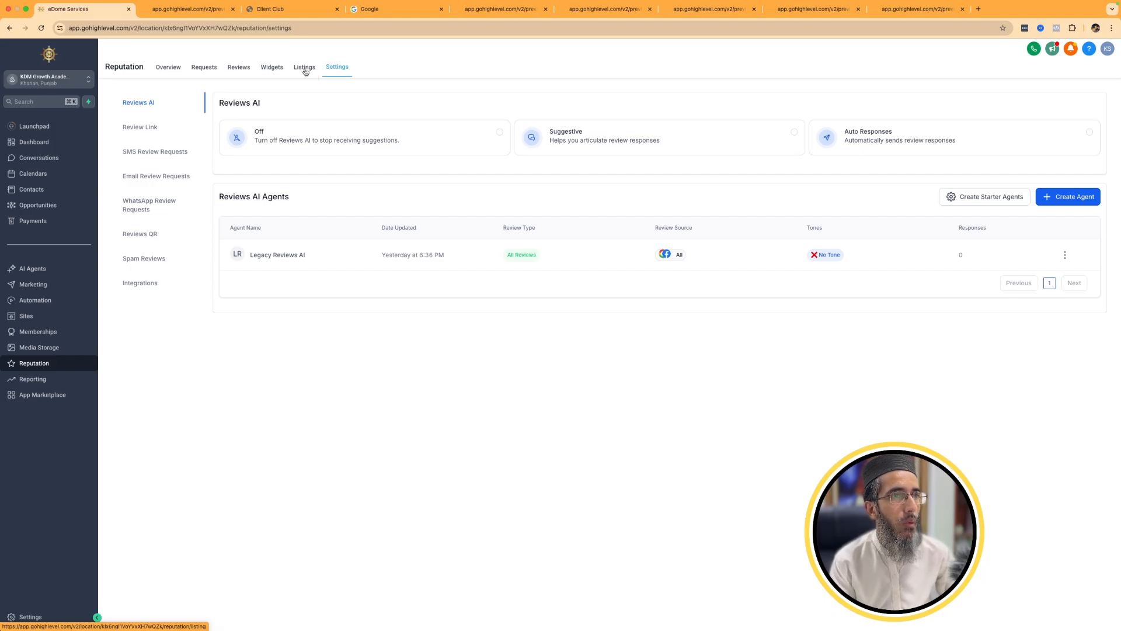
click(126, 127)
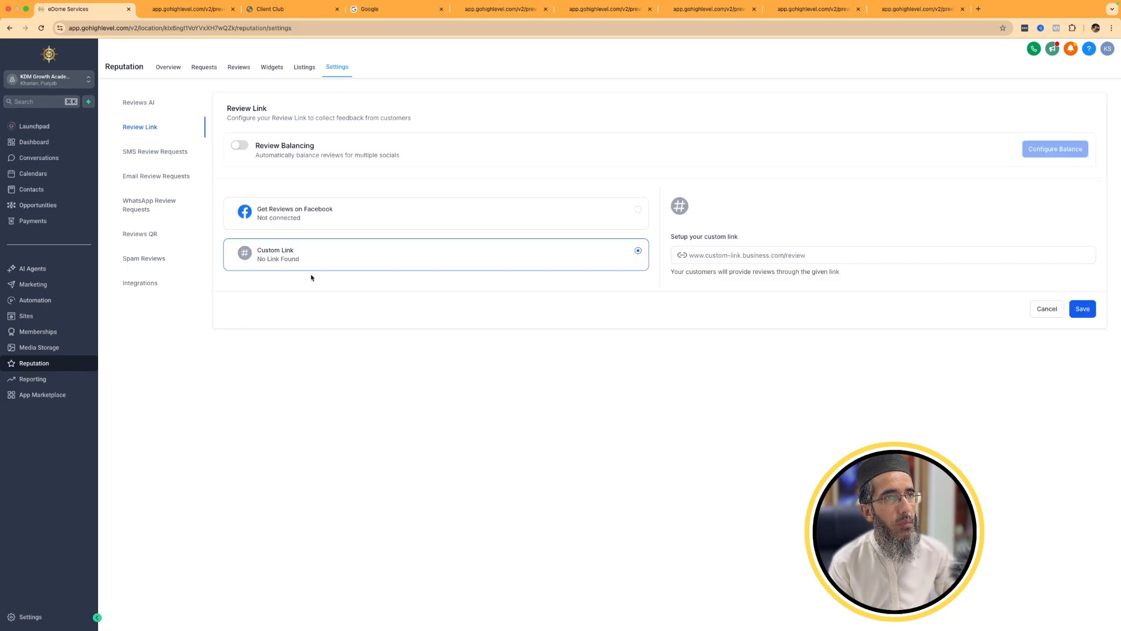
click(242, 146)
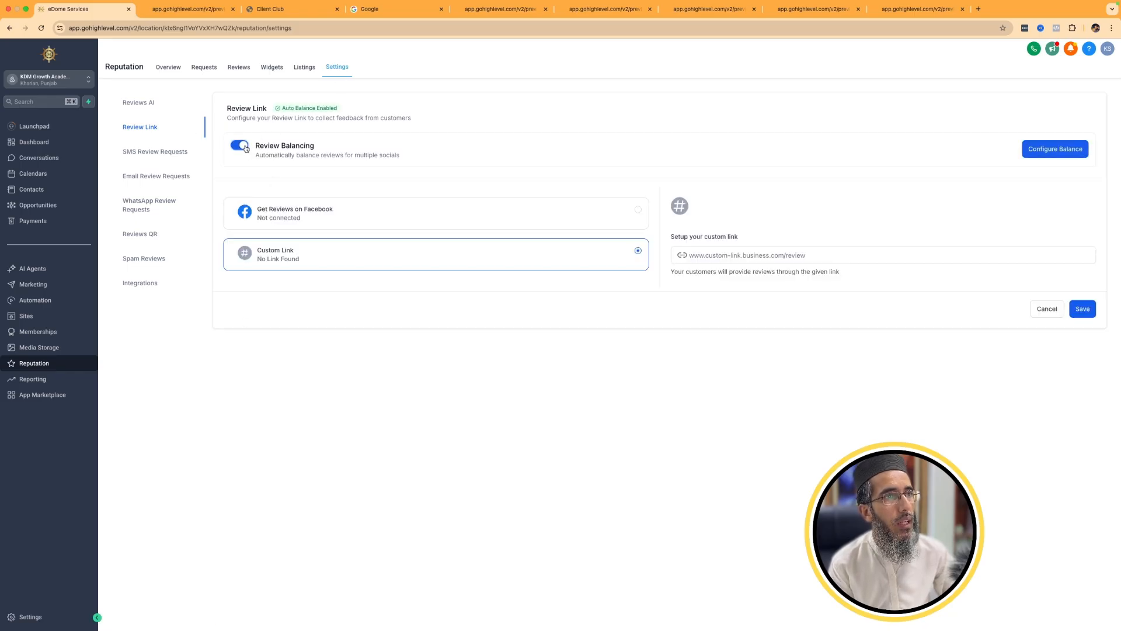
click(319, 214)
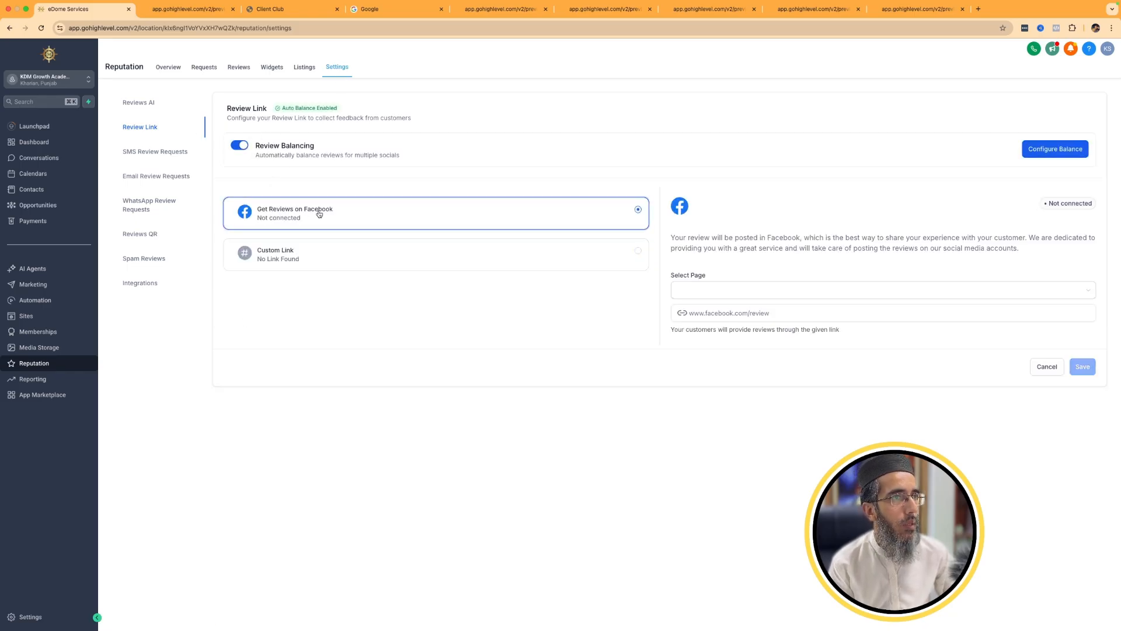
click(712, 290)
click(719, 313)
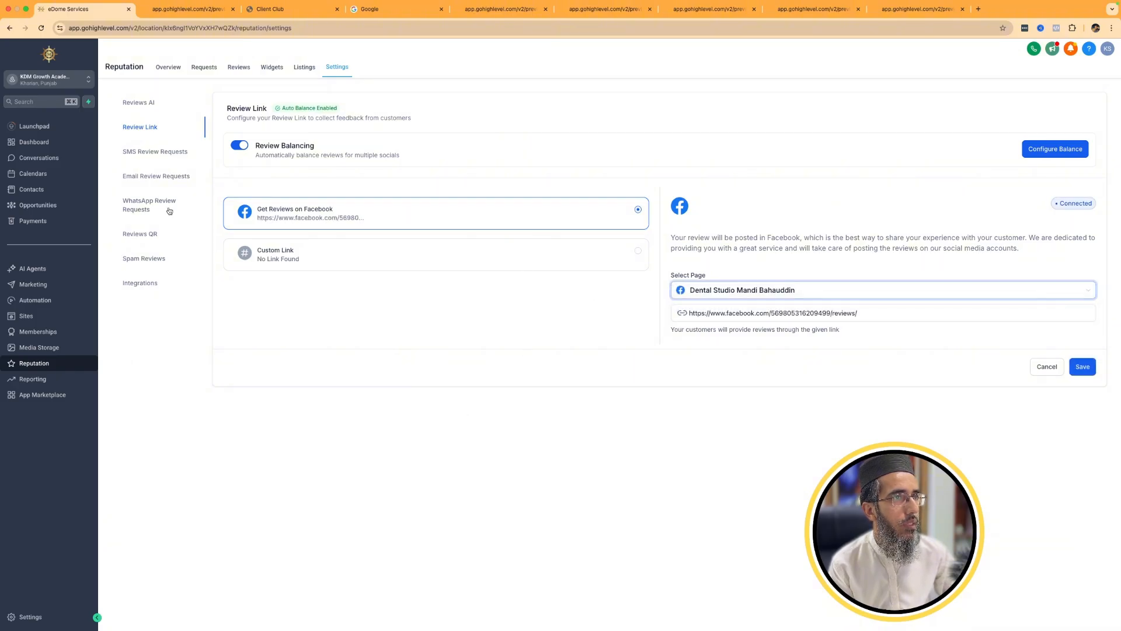
View the SMS, email and WhatsApp review request settings.
click(151, 154)
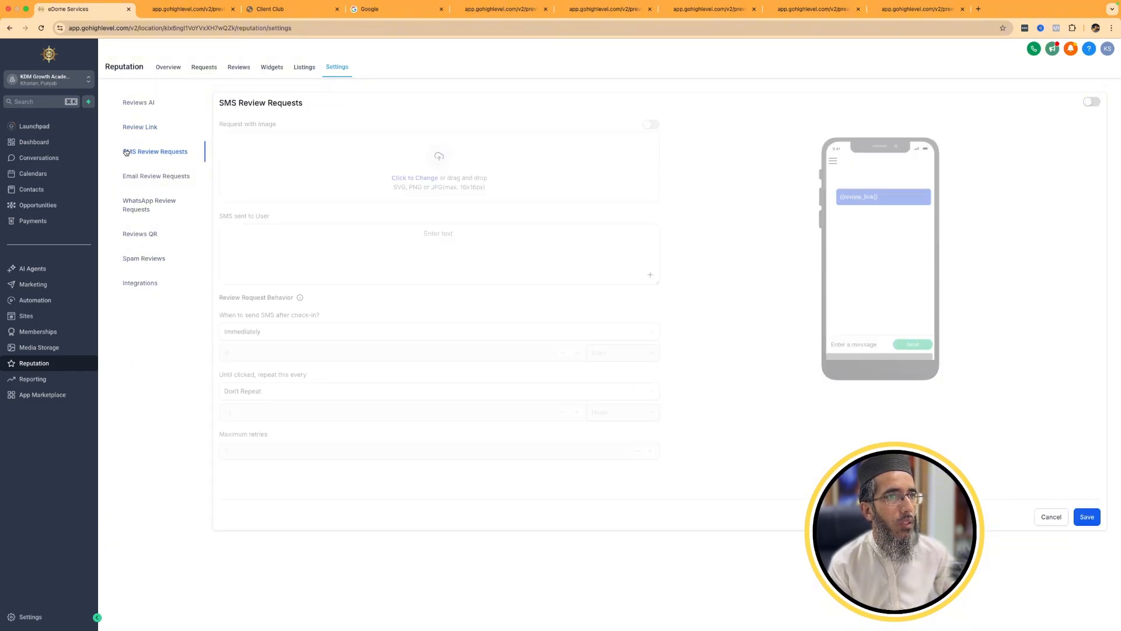
click(156, 179)
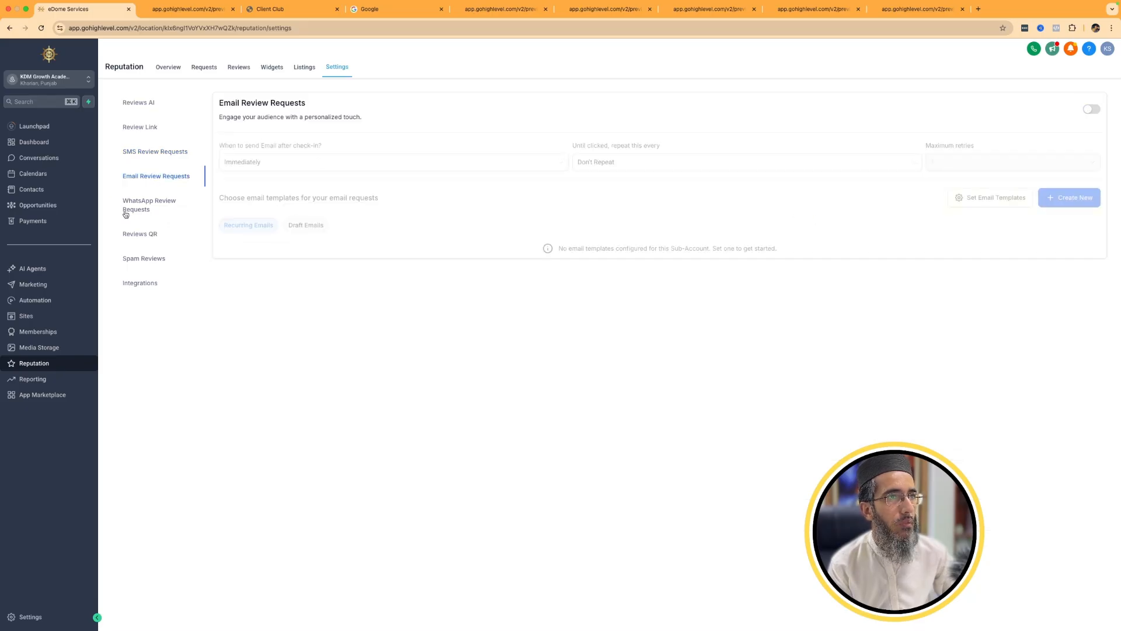
click(129, 208)
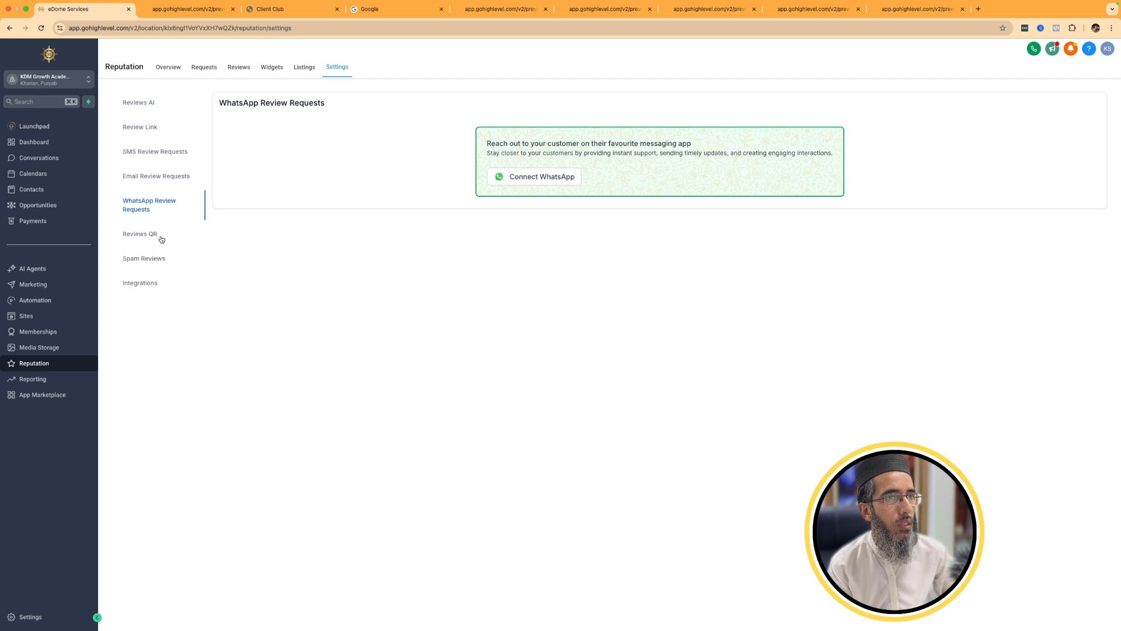
Open a new Reviews QR design, select its QR code element, and leave the editor without saving.
click(162, 240)
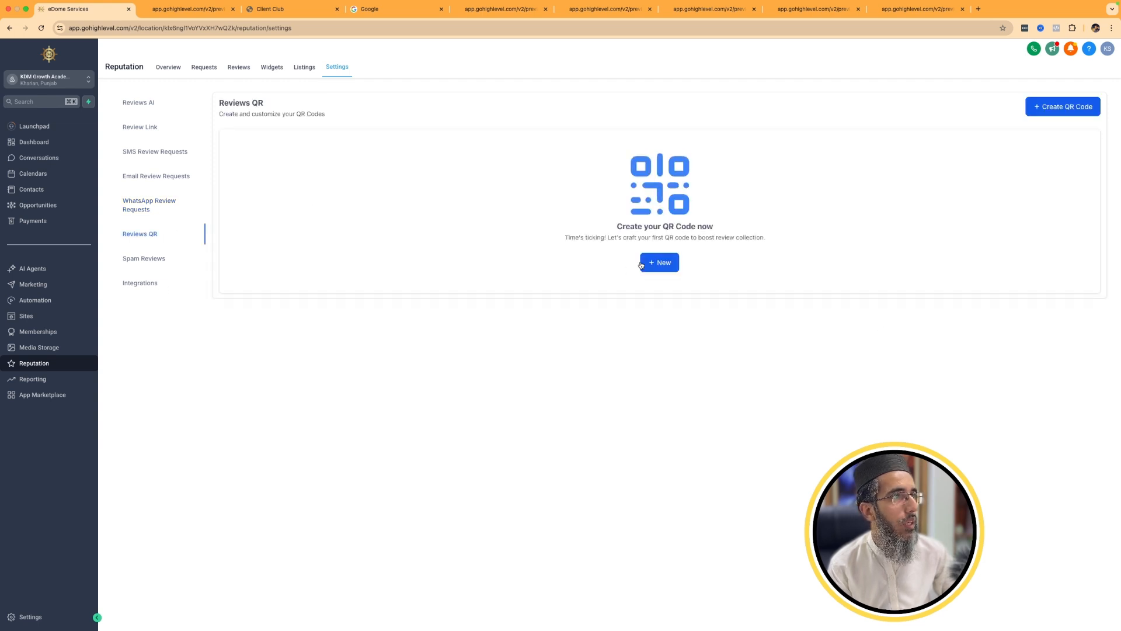
click(650, 264)
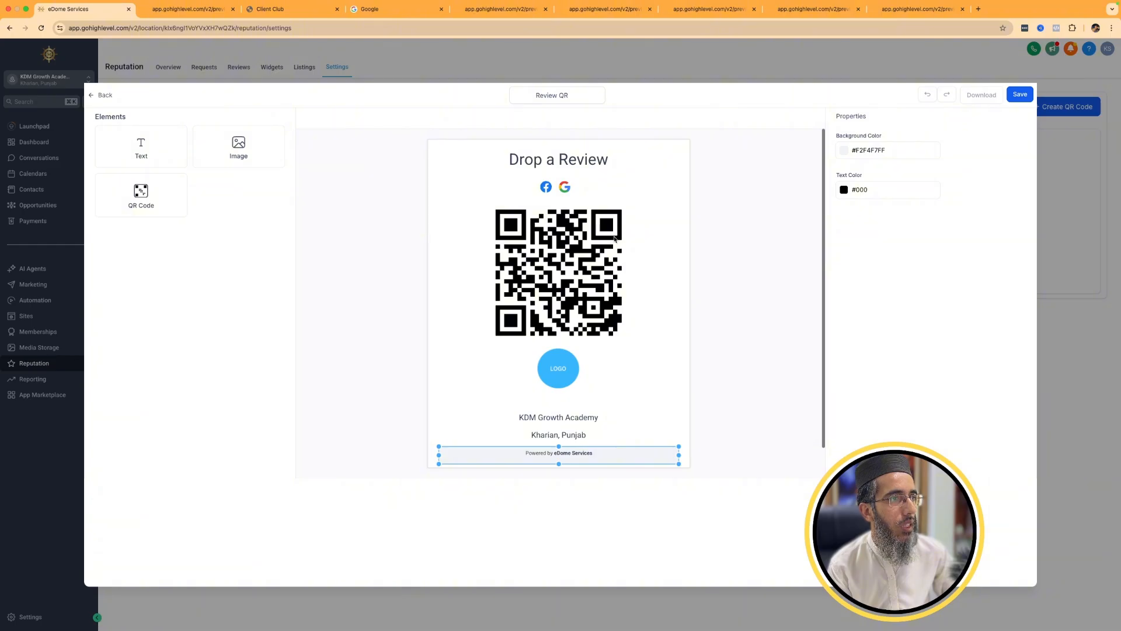
click(547, 285)
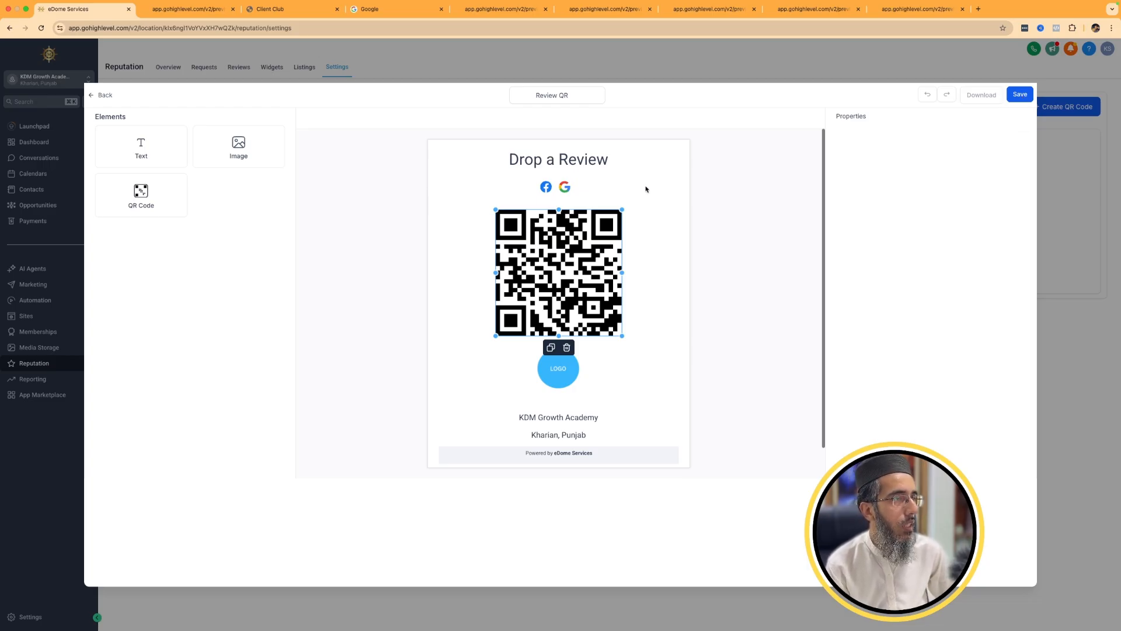
click(105, 96)
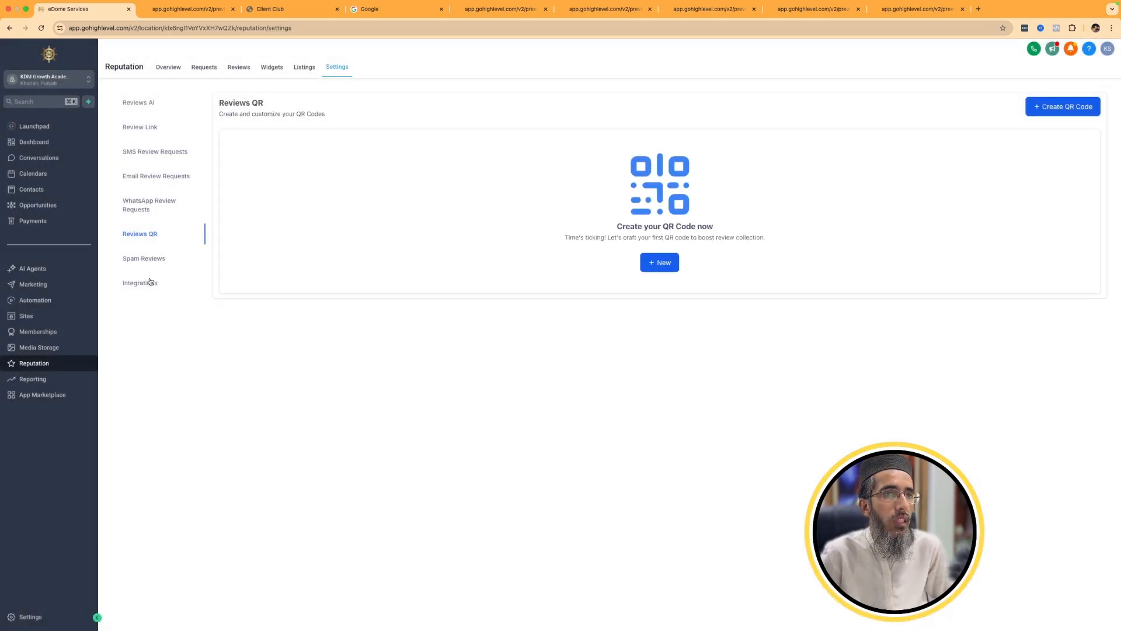
Examine the spam review detection options and the review platform integrations, including the Yelp page link dialog.
click(147, 258)
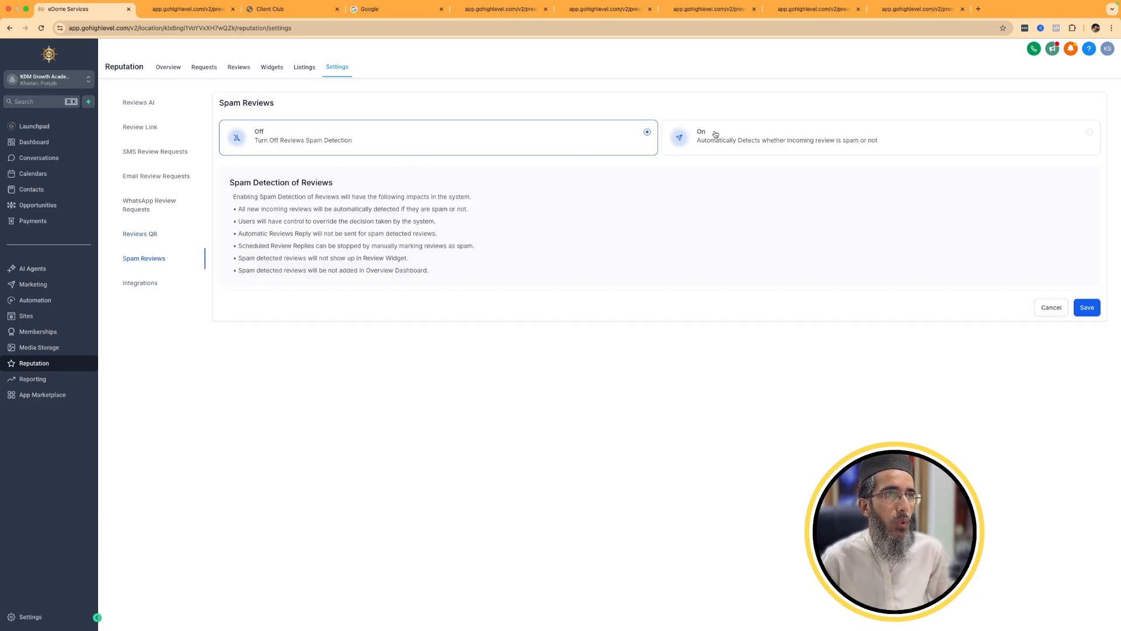
click(146, 285)
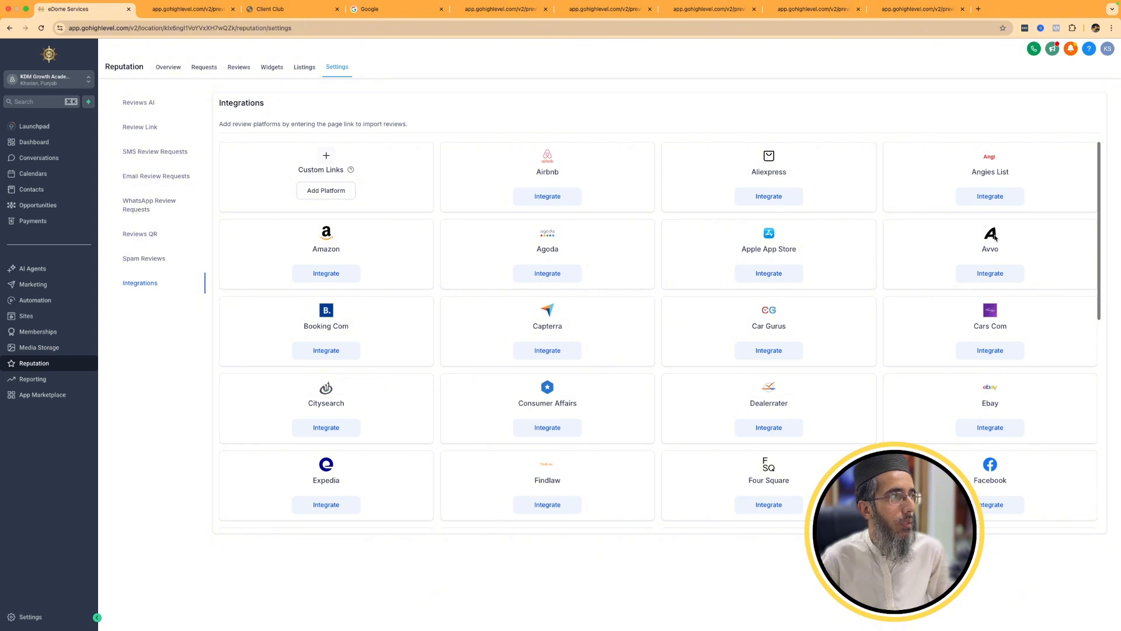
scroll(958, 395, down, 3)
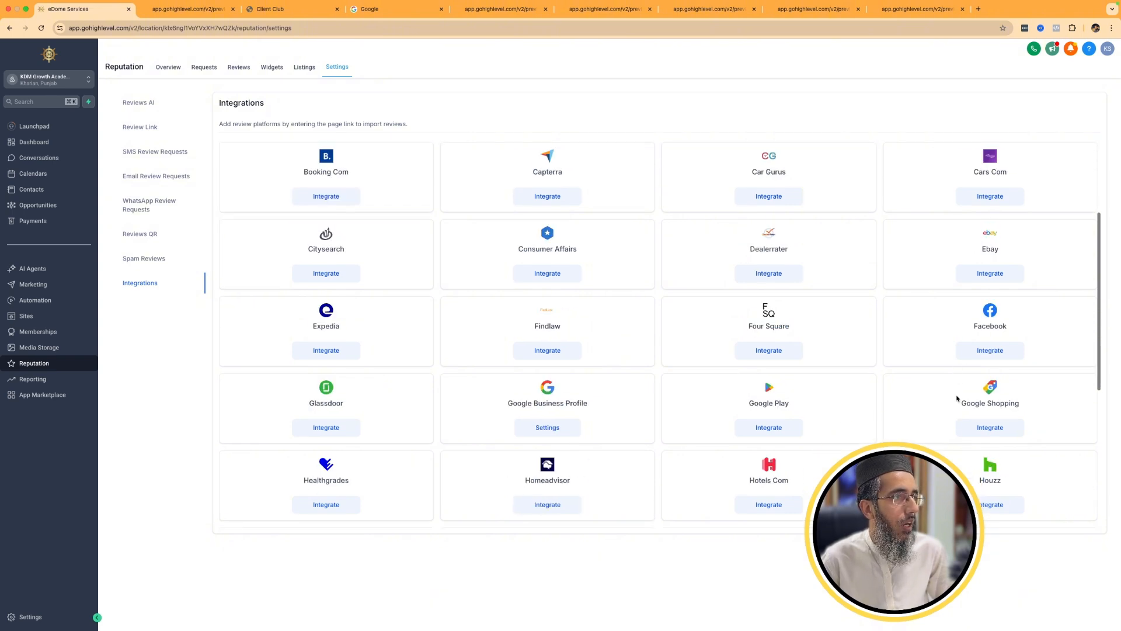
scroll(958, 398, down, 5)
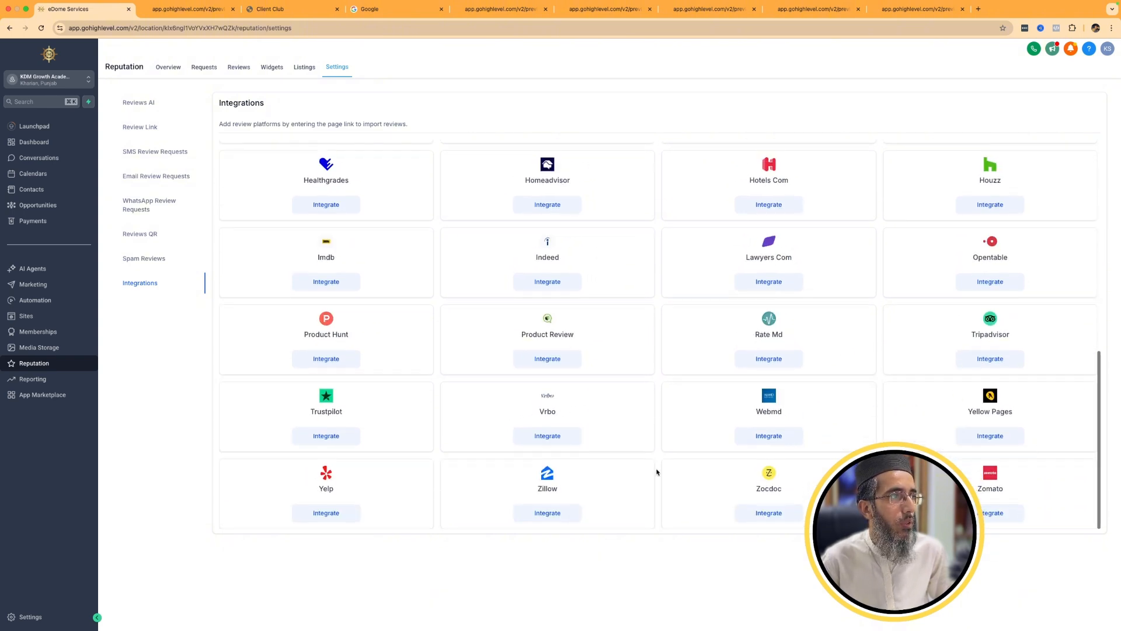
click(305, 517)
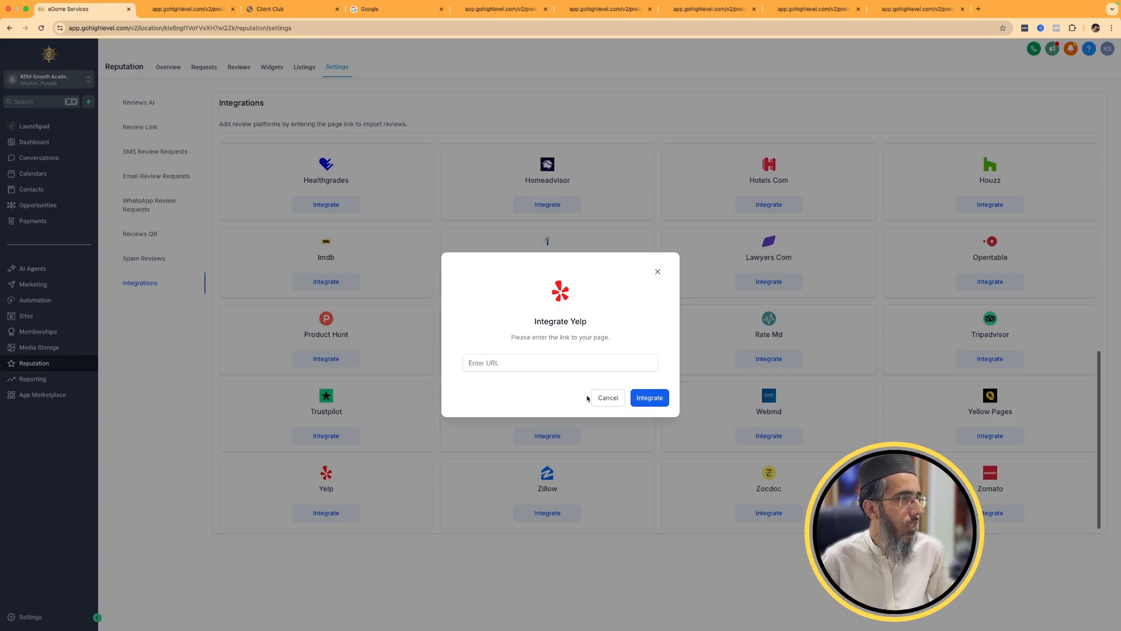
click(608, 397)
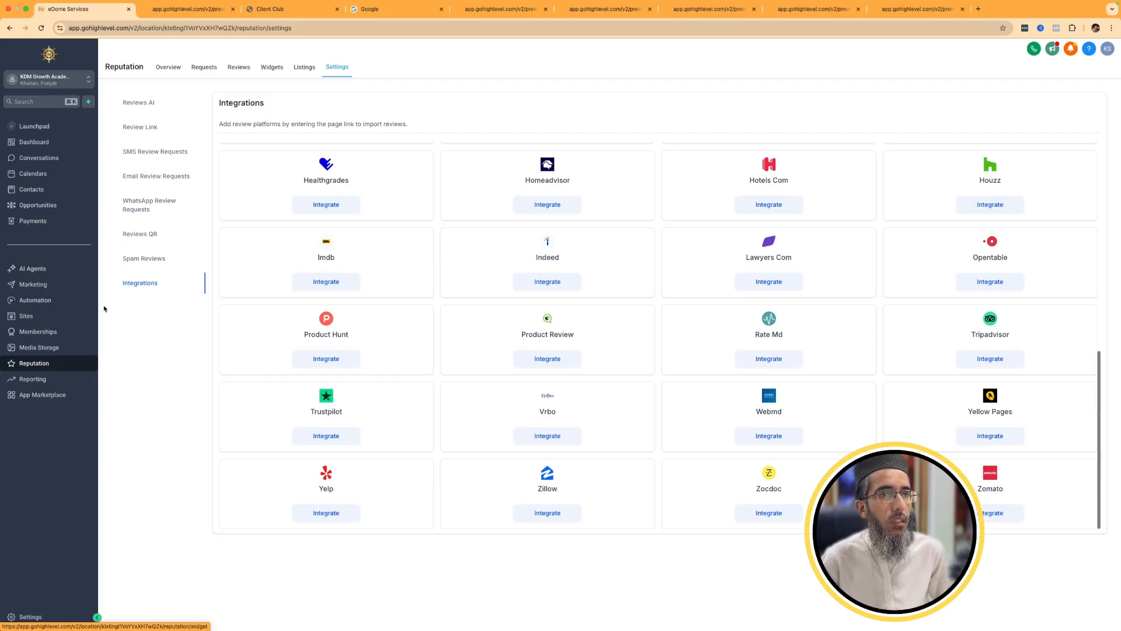
View the custom reports overview, the Google Ads report and the Facebook Ads report in the Reporting section.
click(53, 384)
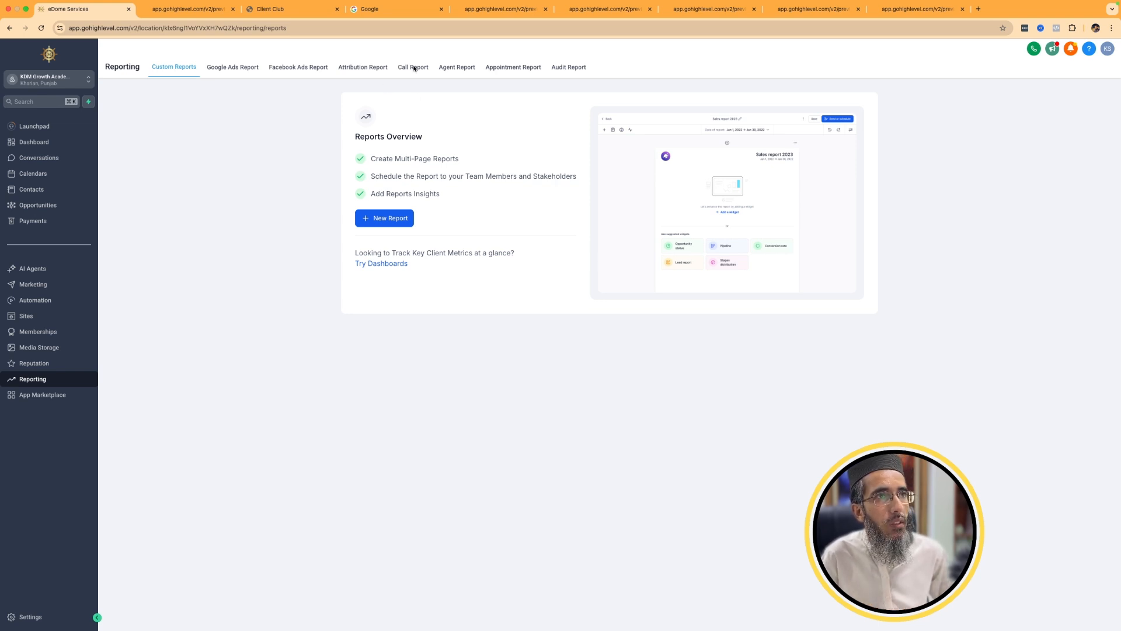
click(238, 71)
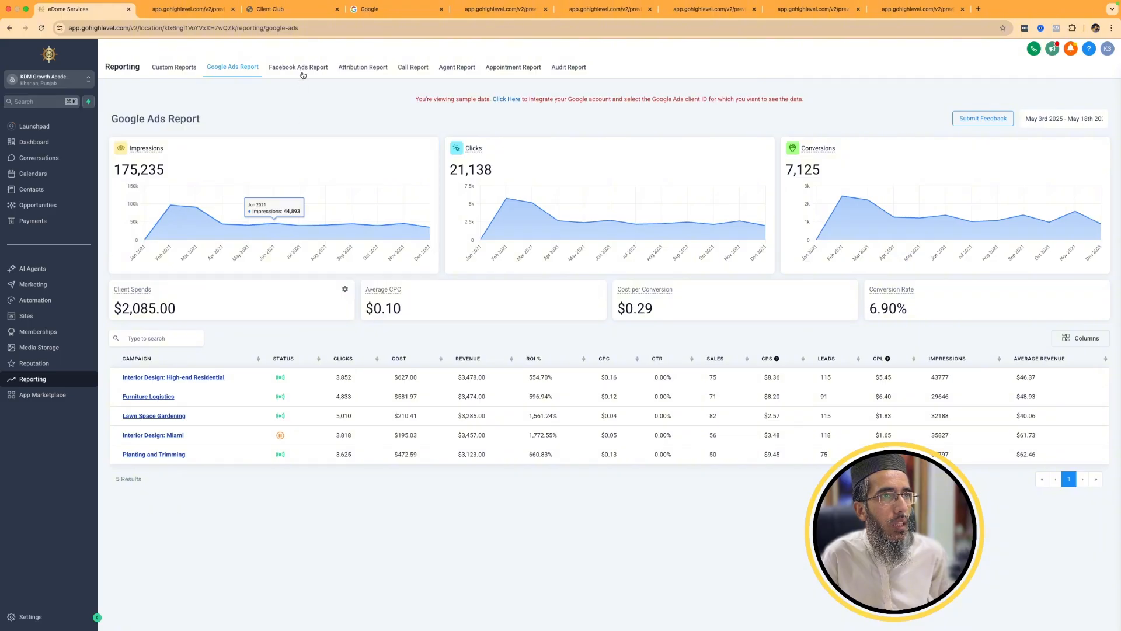
click(301, 70)
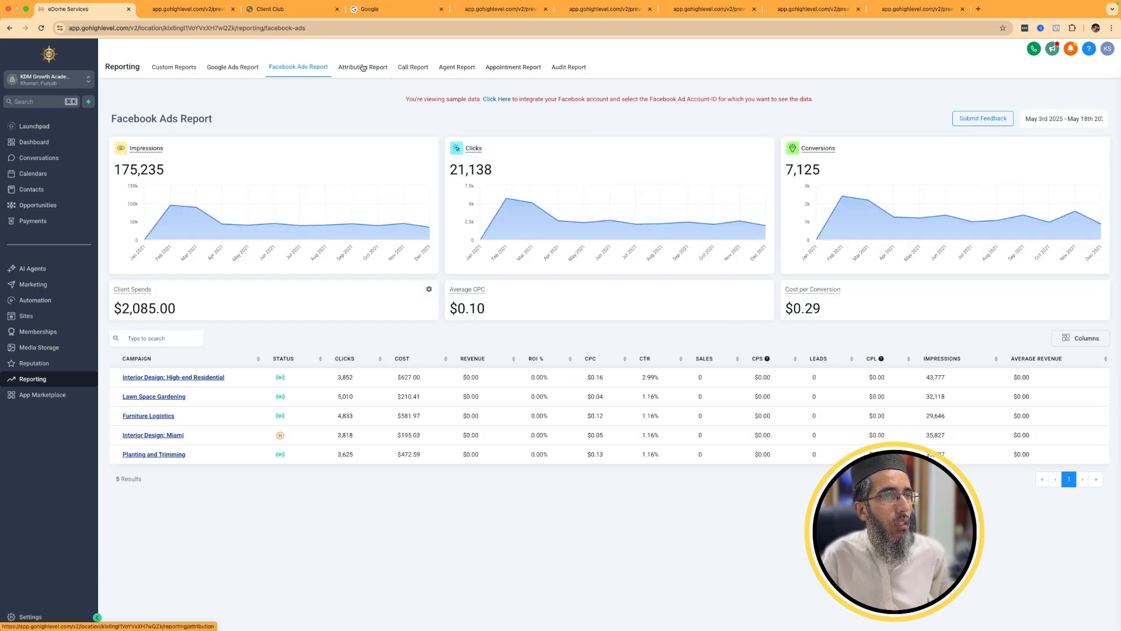
Examine the Attribution Report from its revenue chart to the session events table.
click(363, 68)
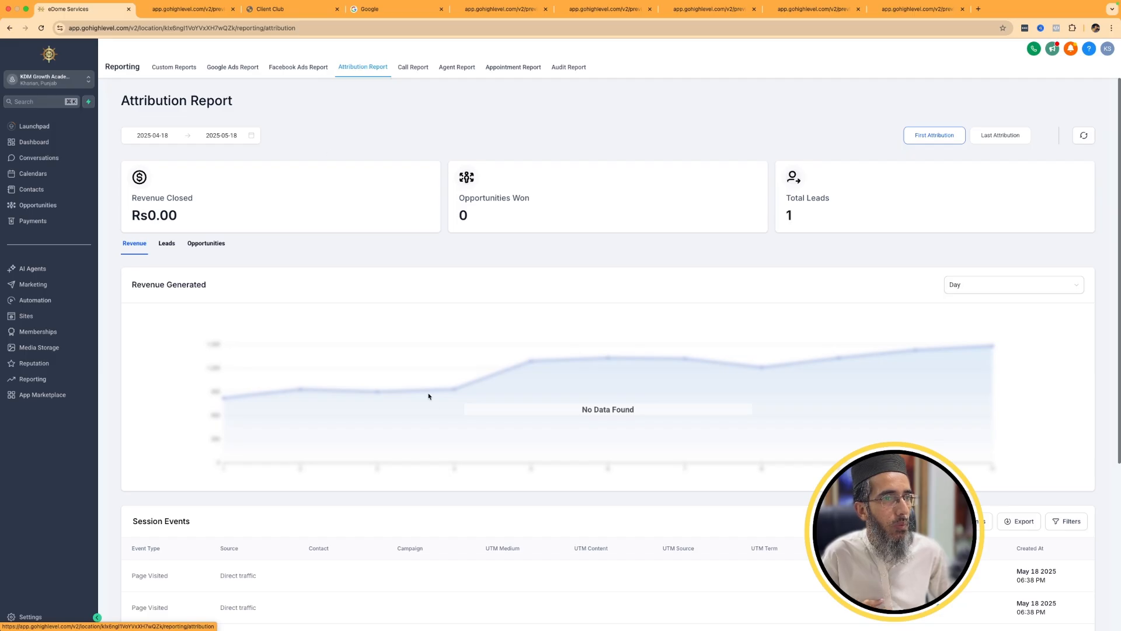
scroll(447, 508, down, 4)
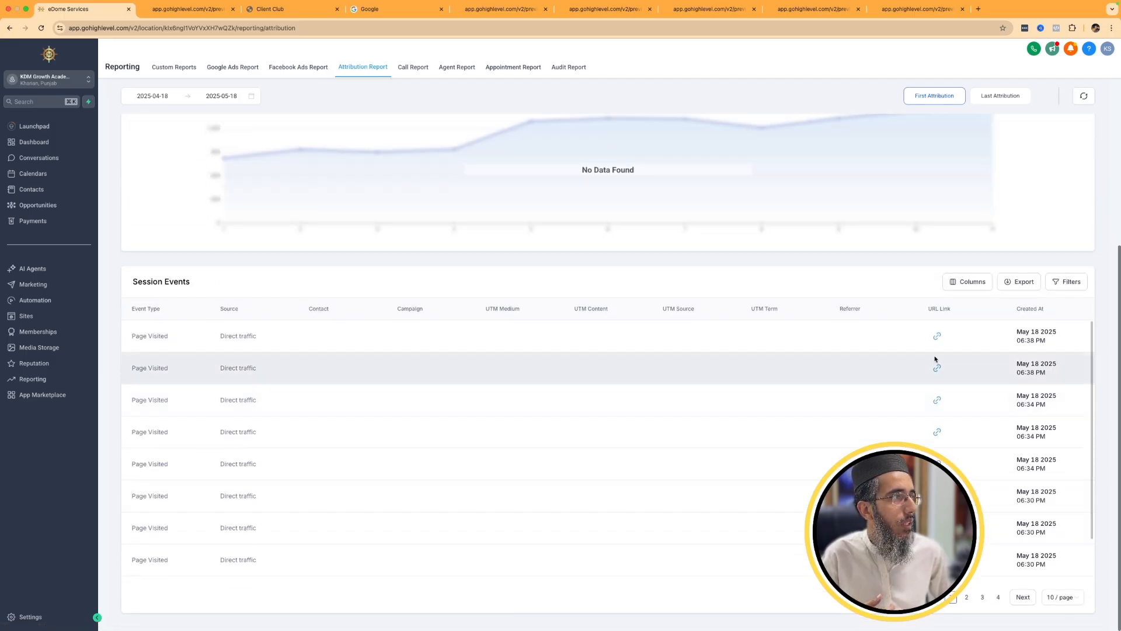
scroll(270, 483, up, 5)
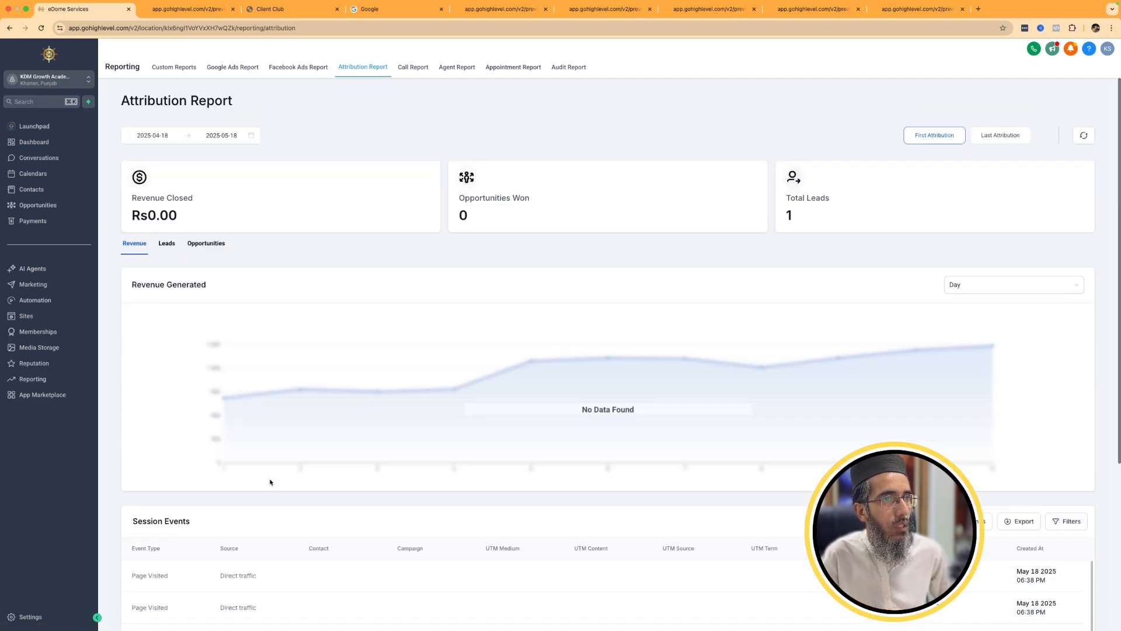
View the call and agent reports, and examine the Appointment Report from its charts to the appointment list.
click(405, 69)
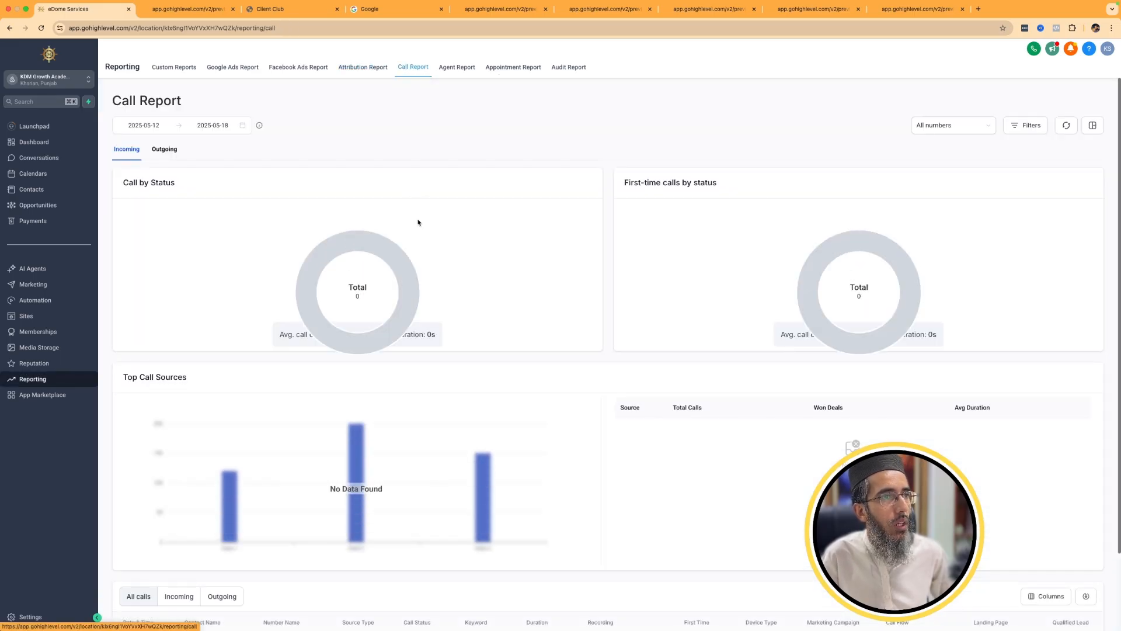
click(464, 74)
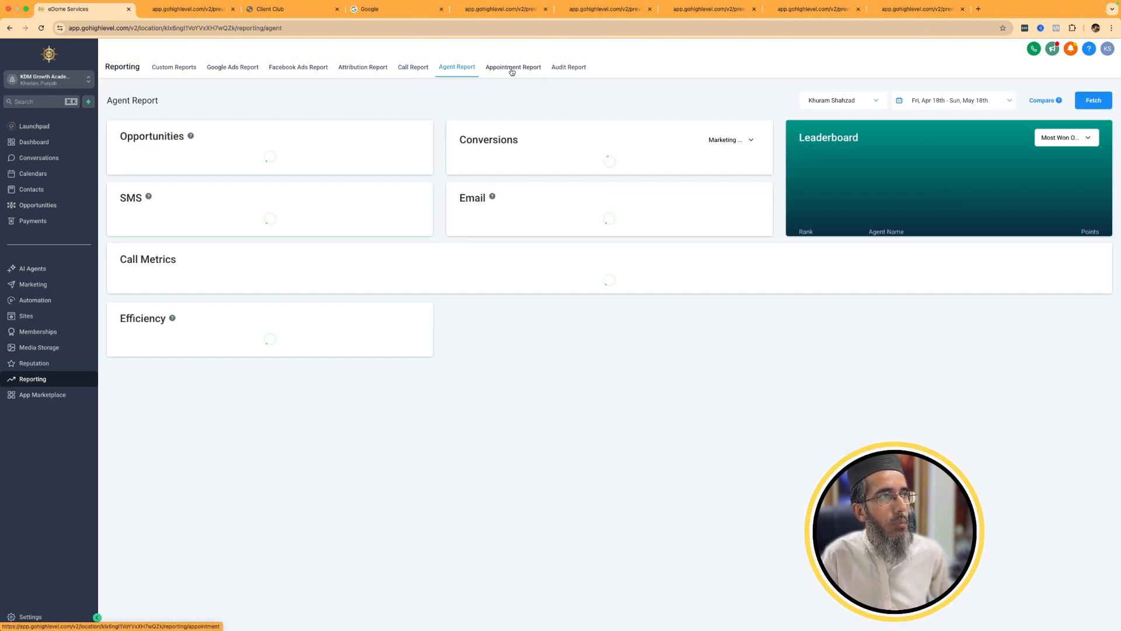
click(512, 70)
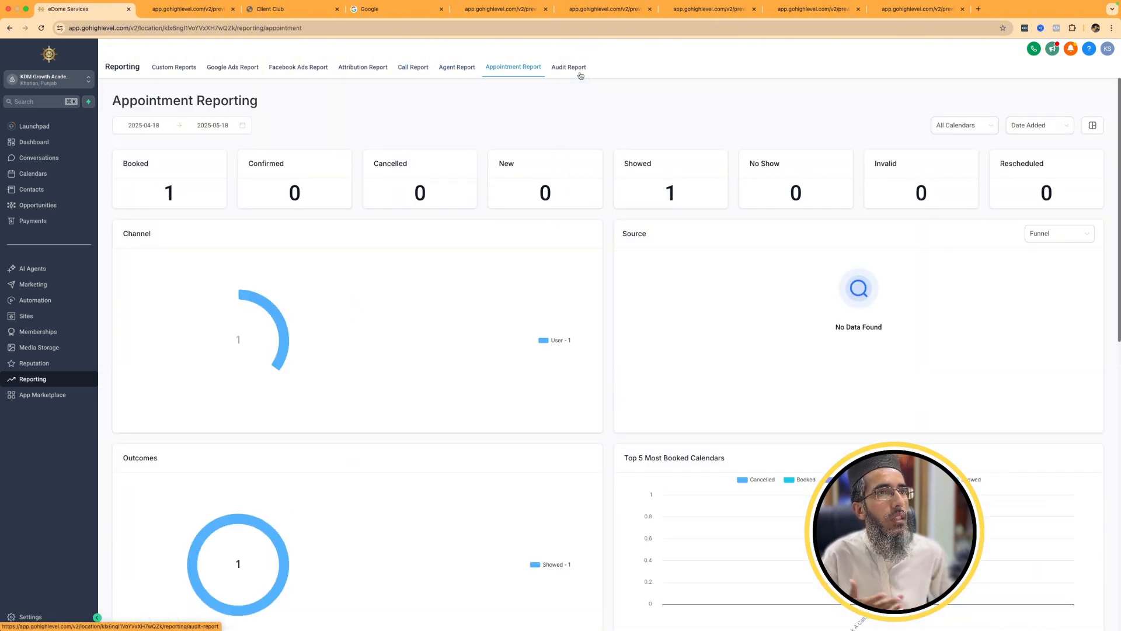
scroll(461, 247, down, 15)
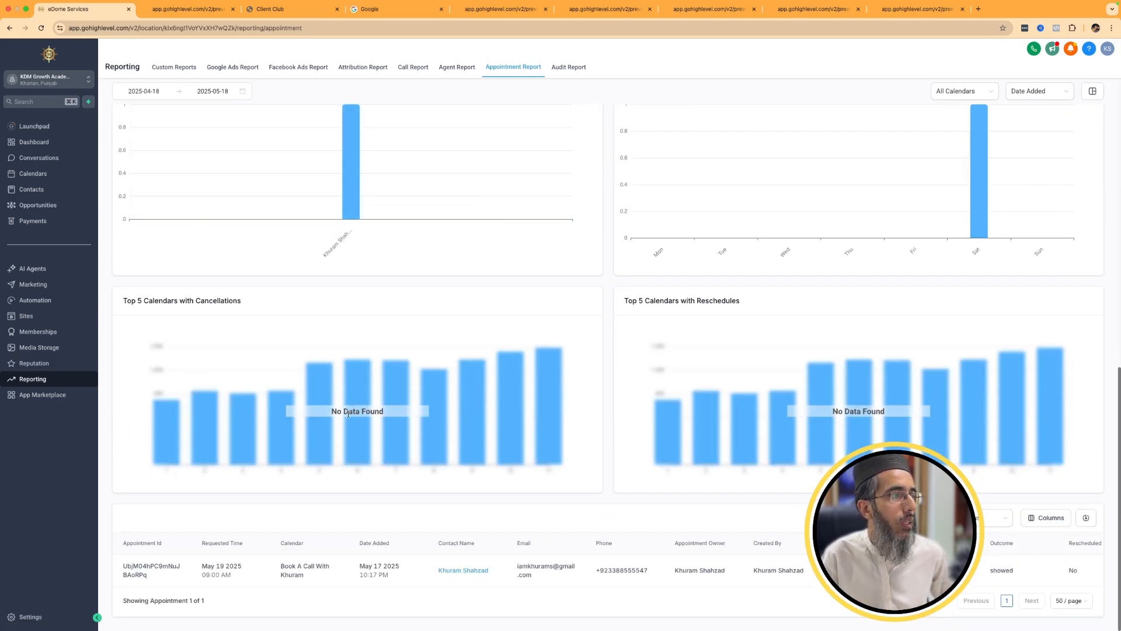
scroll(348, 413, up, 15)
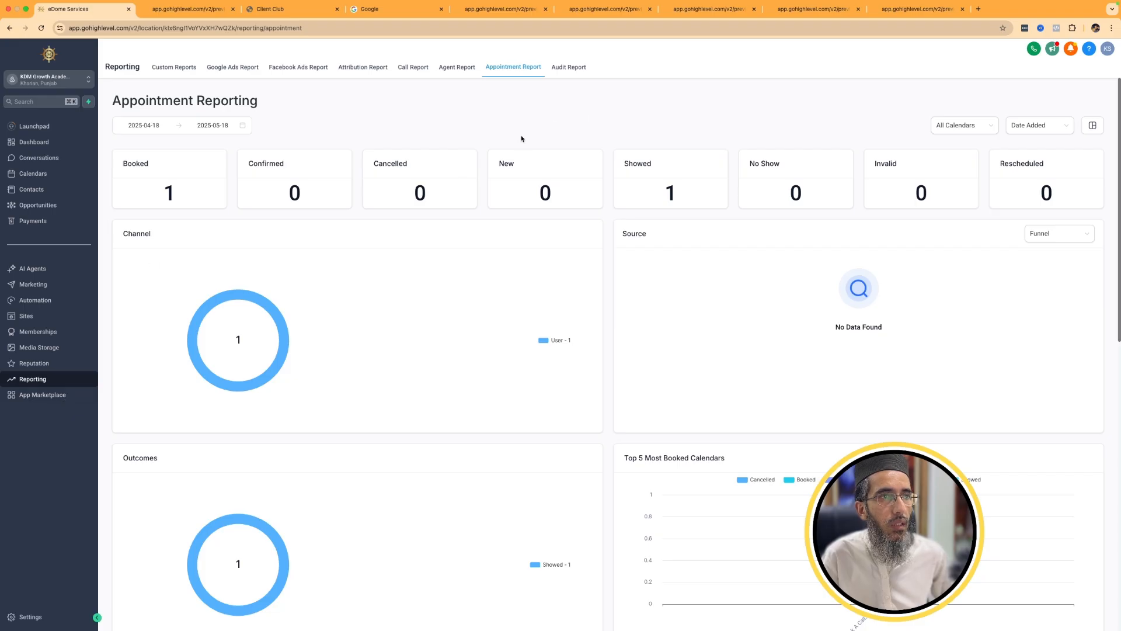